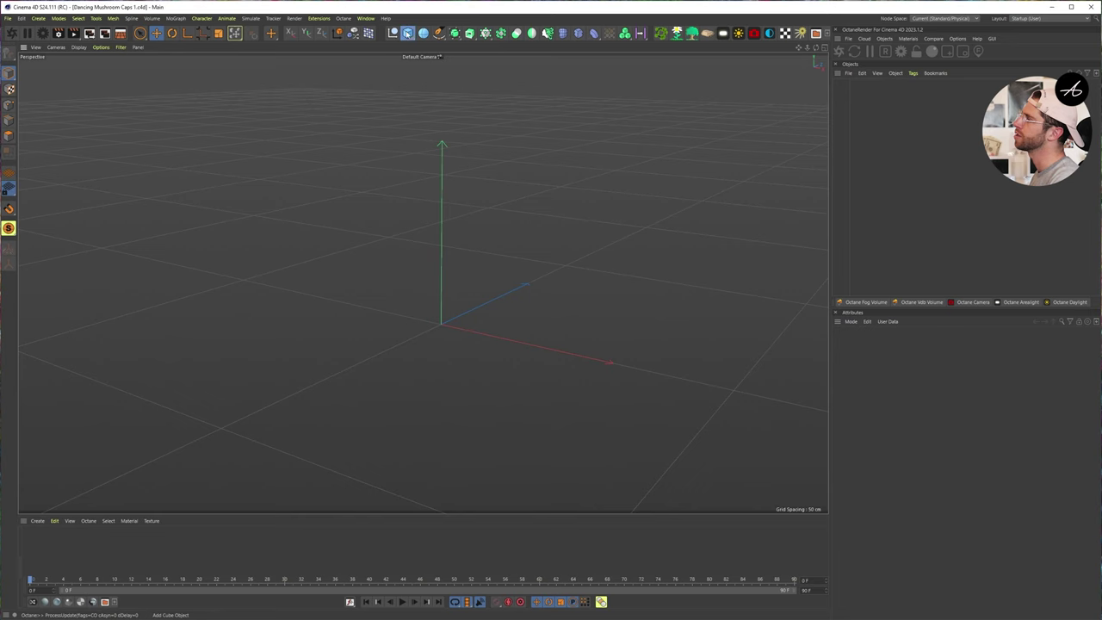
Add a sphere to the scene and switch the viewport display to Gouraud Shading (Lines).
{"action": "left_click", "coordinate": [408, 33]}
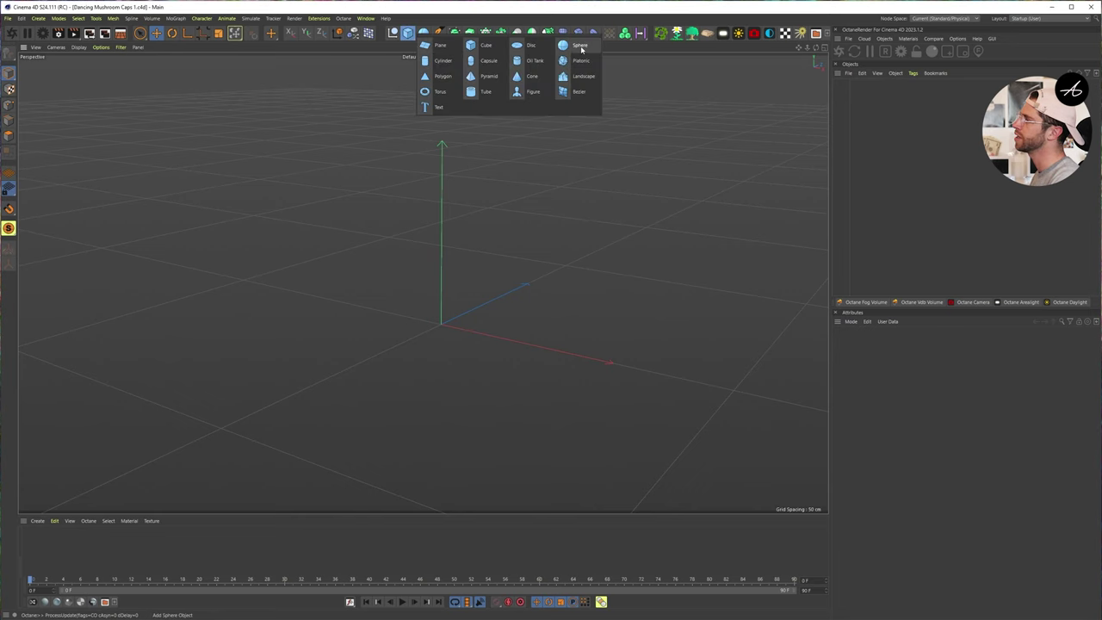
{"action": "left_click", "coordinate": [568, 45]}
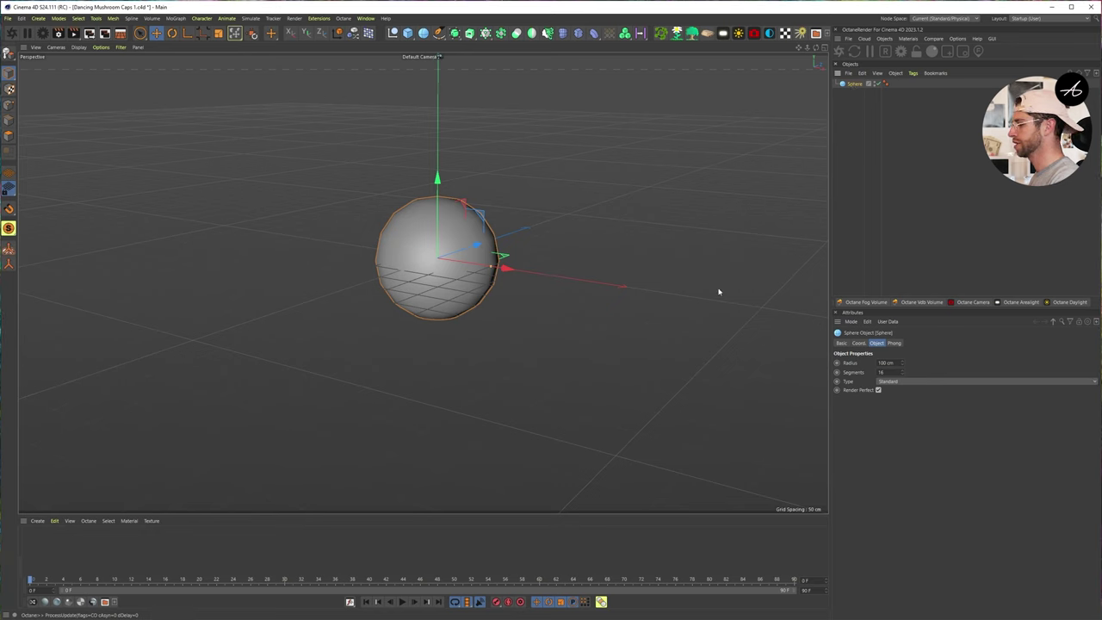
{"action": "key", "text": "n"}
{"action": "key", "text": "b"}
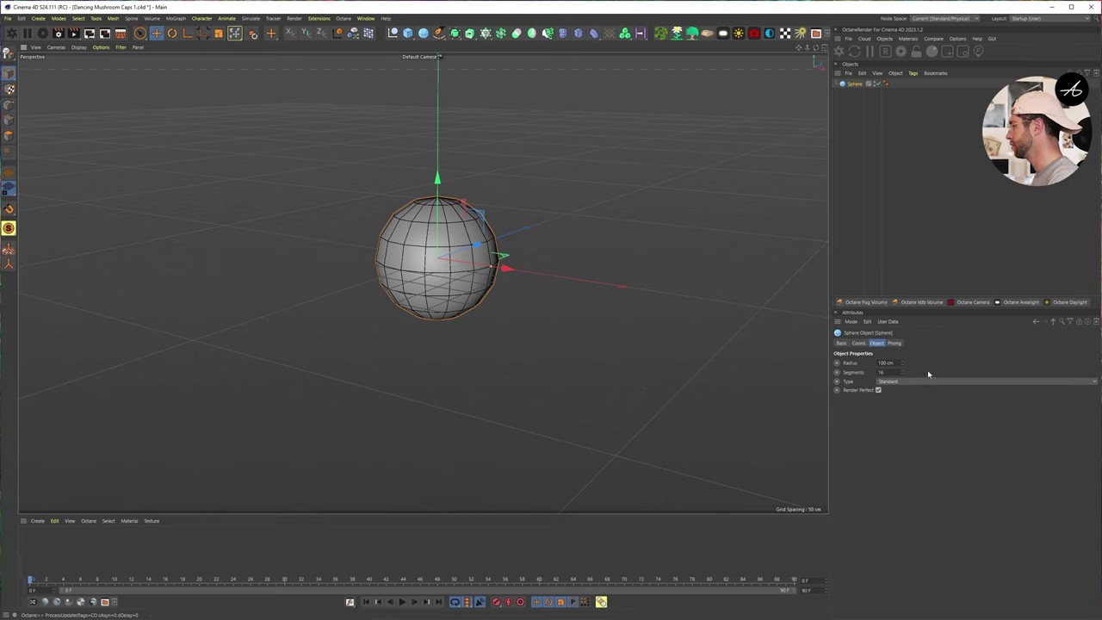
Set the sphere's type to Hexahedron and reduce its segments to 11.
{"action": "left_click", "coordinate": [900, 381]}
{"action": "left_click", "coordinate": [902, 414]}
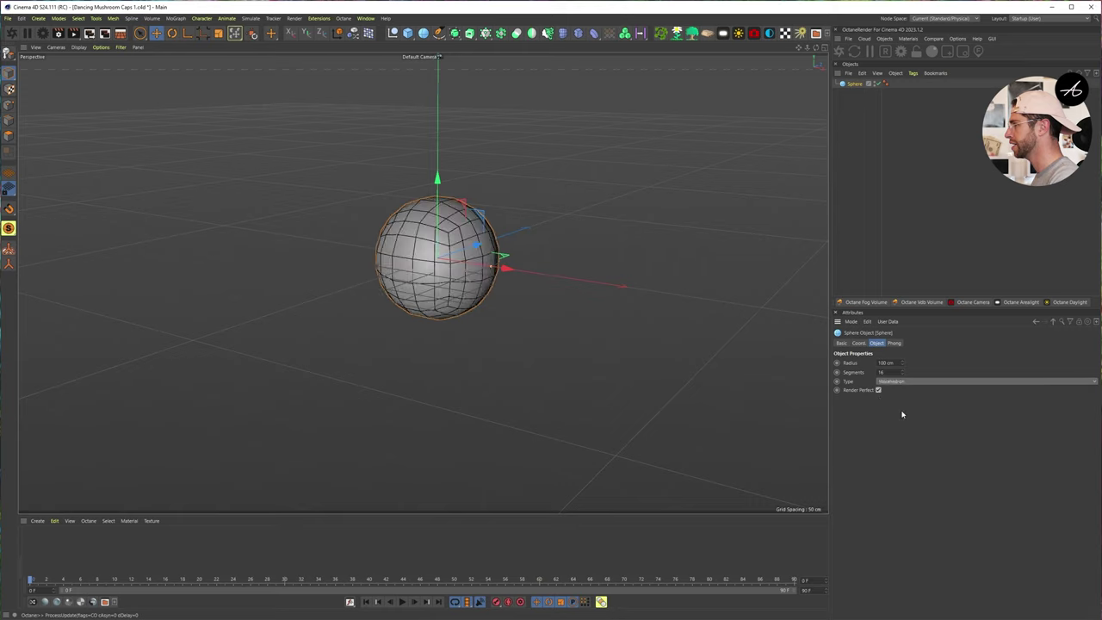
{"action": "left_click_drag", "start_coordinate": [525, 299], "coordinate": [372, 217], "text": "alt"}
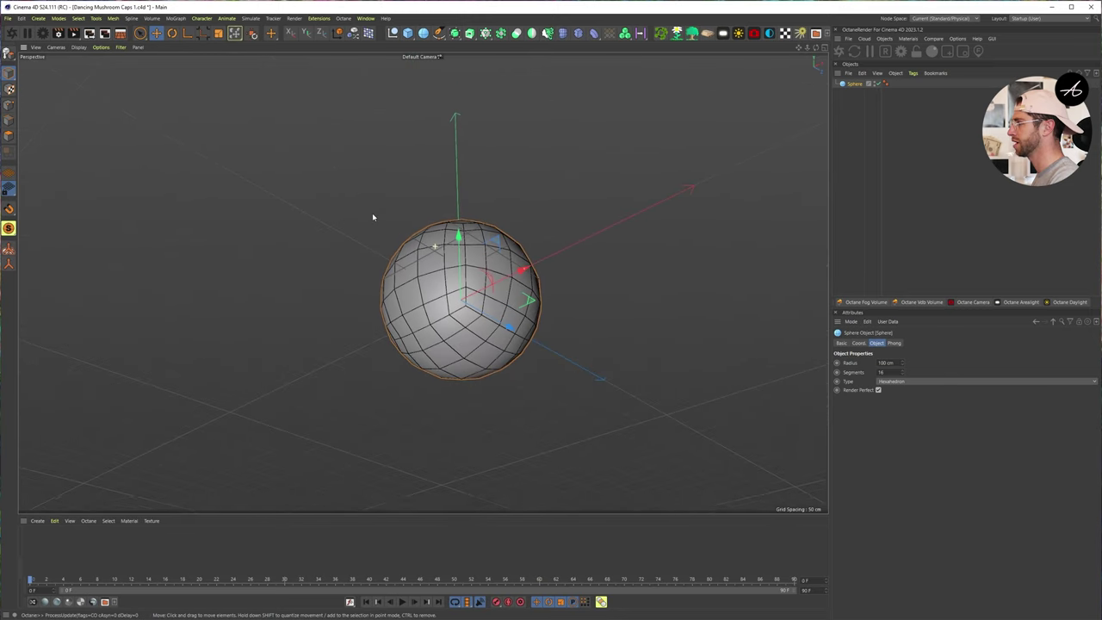
{"action": "left_click", "coordinate": [902, 374]}
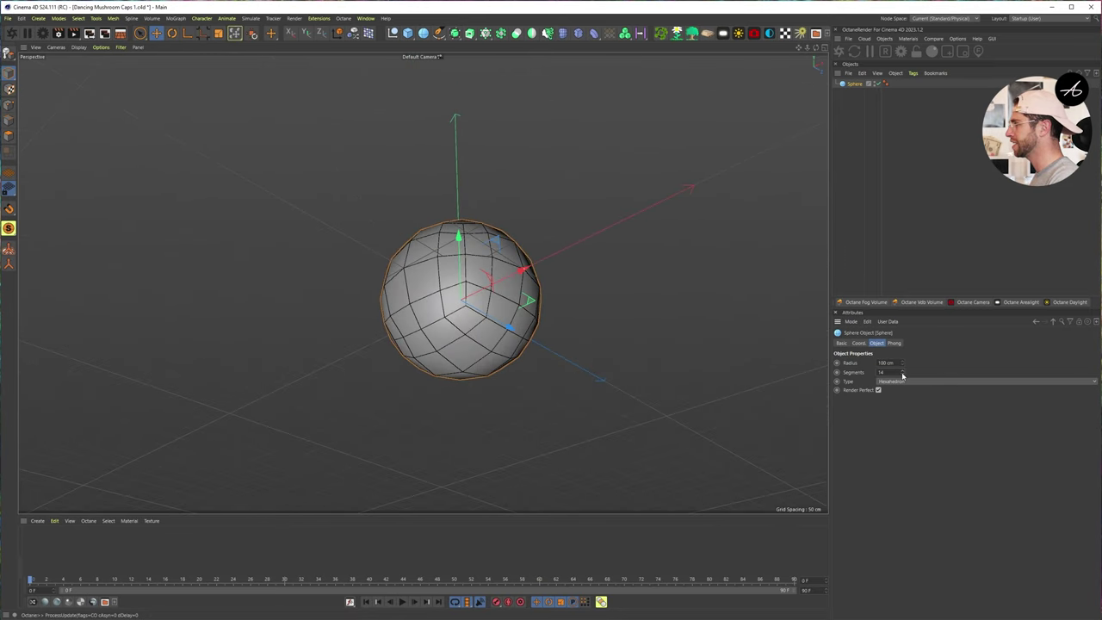
{"action": "left_click", "coordinate": [902, 375]}
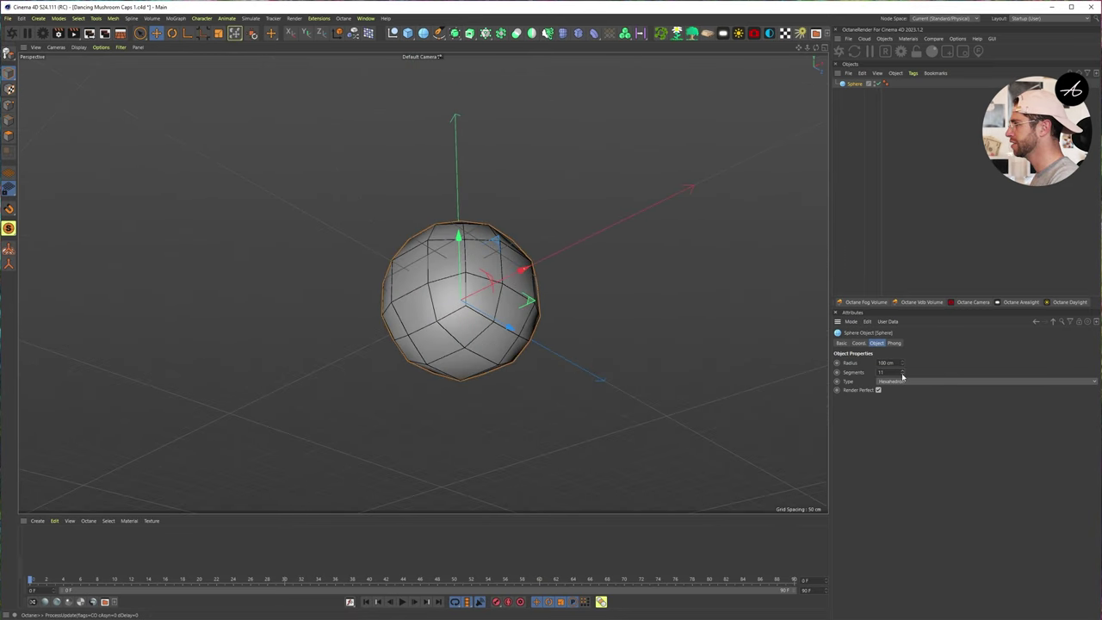
Make the sphere editable and loop-select the band of polygons around its middle.
{"action": "left_click_drag", "start_coordinate": [467, 303], "coordinate": [423, 325], "text": "alt"}
{"action": "key", "text": "c"}
{"action": "left_click_drag", "start_coordinate": [446, 261], "coordinate": [424, 271], "text": "alt"}
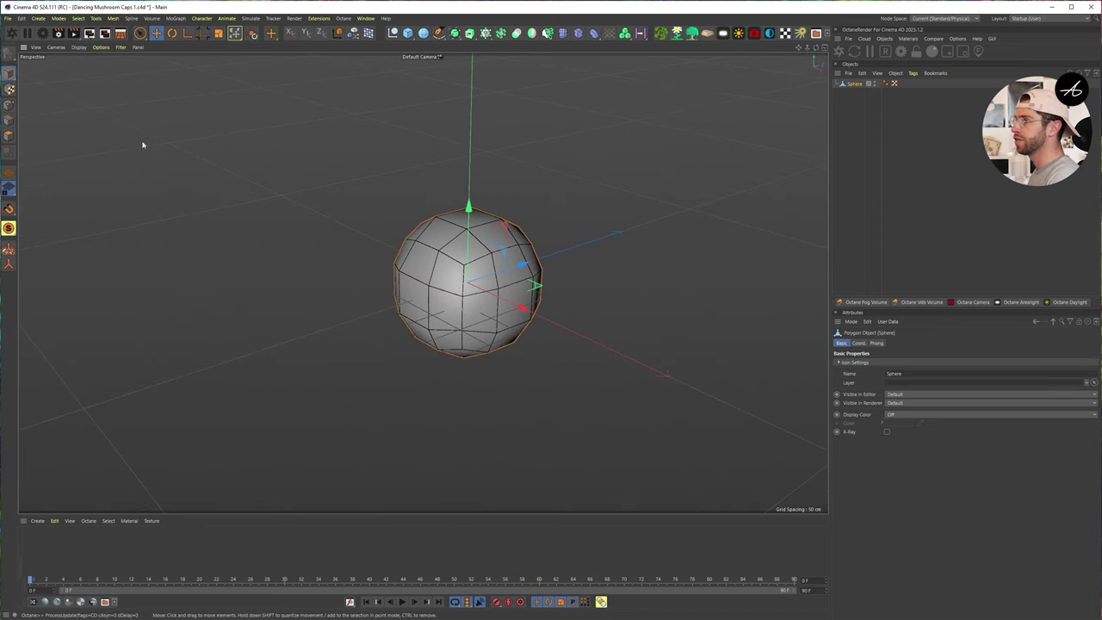
{"action": "left_click", "coordinate": [10, 138]}
{"action": "key", "text": "u"}
{"action": "key", "text": "l"}
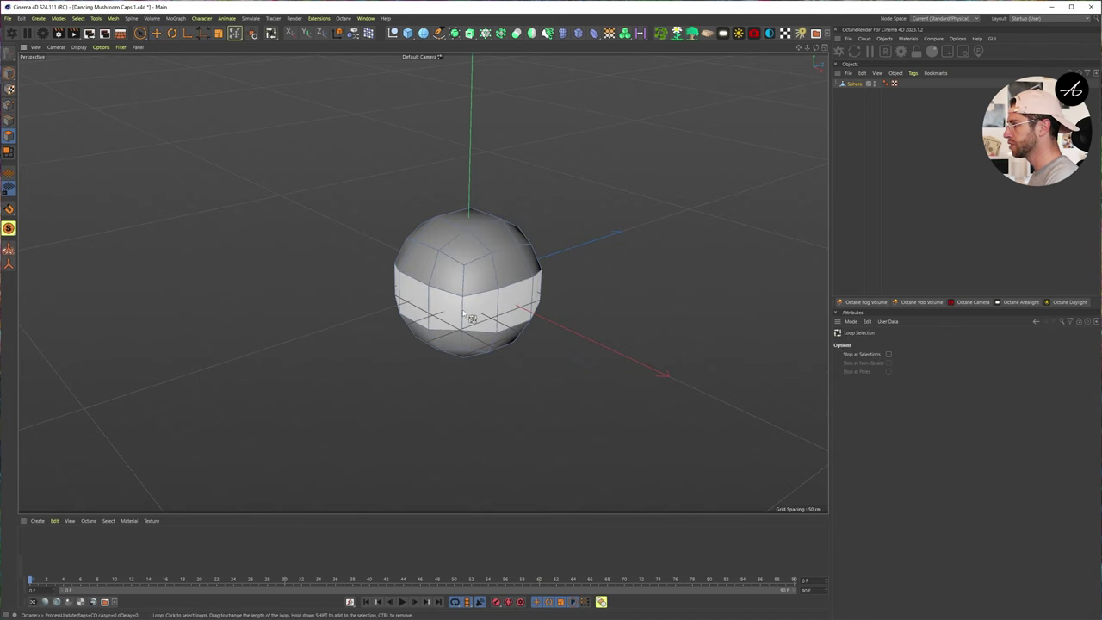
{"action": "left_click", "coordinate": [463, 313]}
Scale up the selected band of polygons around the sphere's middle.
{"action": "left_click_drag", "start_coordinate": [453, 300], "coordinate": [474, 267], "text": "alt"}
{"action": "key", "text": "t"}
{"action": "left_click_drag", "start_coordinate": [585, 184], "coordinate": [574, 215]}
{"action": "left_click_drag", "start_coordinate": [444, 259], "coordinate": [439, 327], "text": "alt"}
{"action": "scroll", "coordinate": [422, 283], "scroll_direction": "down", "scroll_amount": 2}
{"action": "middle_click_drag", "start_coordinate": [422, 282], "coordinate": [417, 351], "text": "alt"}
{"action": "left_click_drag", "start_coordinate": [416, 350], "coordinate": [451, 276], "text": "alt"}
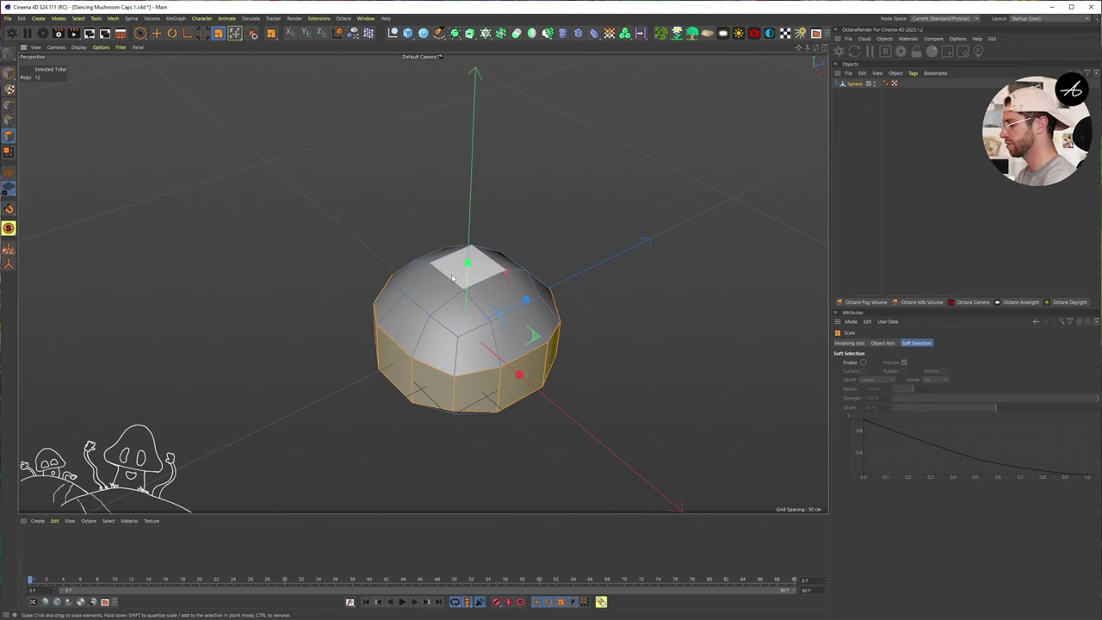
Pull the sphere's topmost polygon upward to give the mushroom cap a raised tip.
{"action": "left_click", "coordinate": [452, 278]}
{"action": "left_click_drag", "start_coordinate": [686, 258], "coordinate": [584, 262], "text": "alt"}
{"action": "left_click_drag", "start_coordinate": [470, 207], "coordinate": [470, 176]}
{"action": "left_click_drag", "start_coordinate": [443, 349], "coordinate": [448, 324], "text": "alt"}
{"action": "middle_click_drag", "start_coordinate": [448, 325], "coordinate": [441, 296], "text": "alt"}
{"action": "scroll", "coordinate": [440, 296], "scroll_direction": "down", "scroll_amount": 2}
{"action": "left_click_drag", "start_coordinate": [441, 295], "coordinate": [465, 322], "text": "alt"}
Loop-select the cap's middle band of polygons and scale it outward a little more.
{"action": "key", "text": "u"}
{"action": "key", "text": "l"}
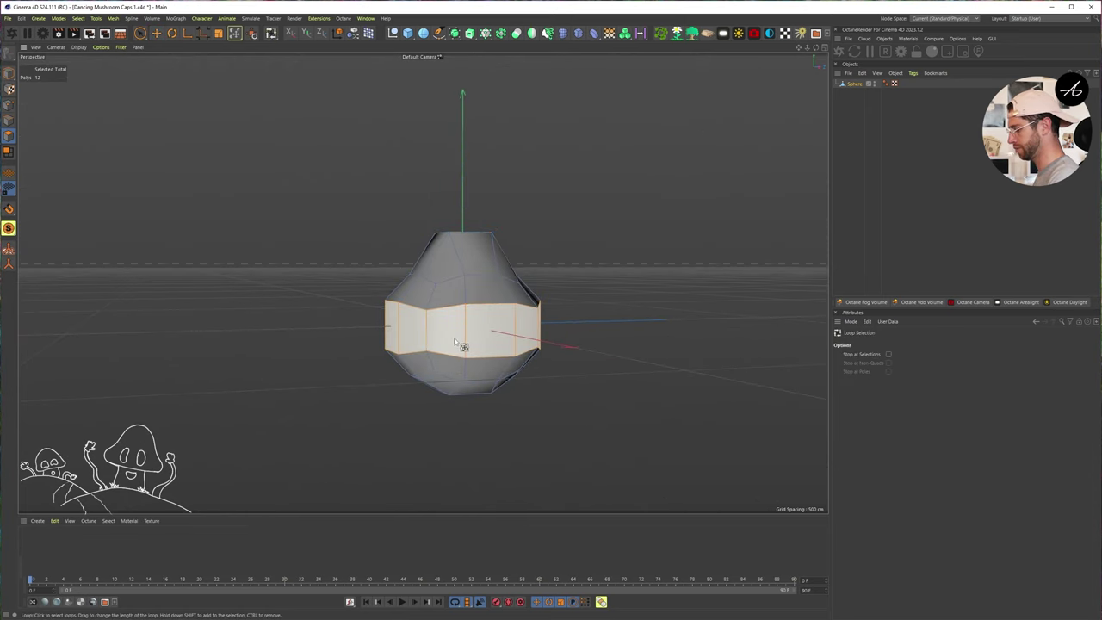
{"action": "key", "text": "t"}
{"action": "left_click_drag", "start_coordinate": [517, 251], "coordinate": [559, 236]}
{"action": "left_click_drag", "start_coordinate": [464, 310], "coordinate": [392, 305], "text": "alt"}
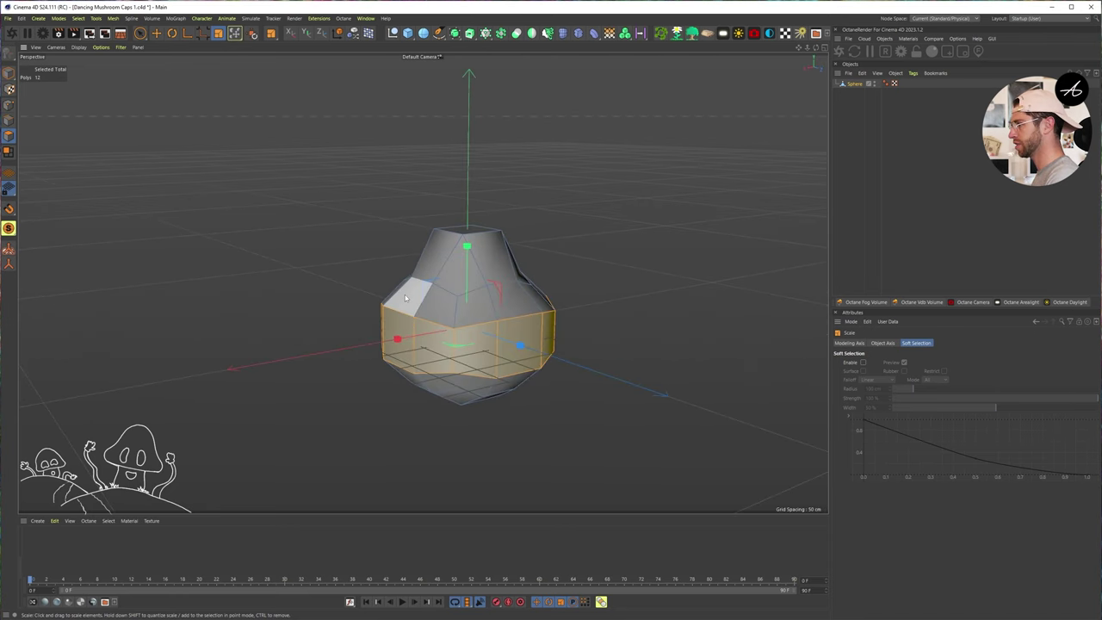
Select the edge loop between the cap's raised tip and middle band and move it up about 12 cm.
{"action": "key", "text": "u"}
{"action": "key", "text": "l"}
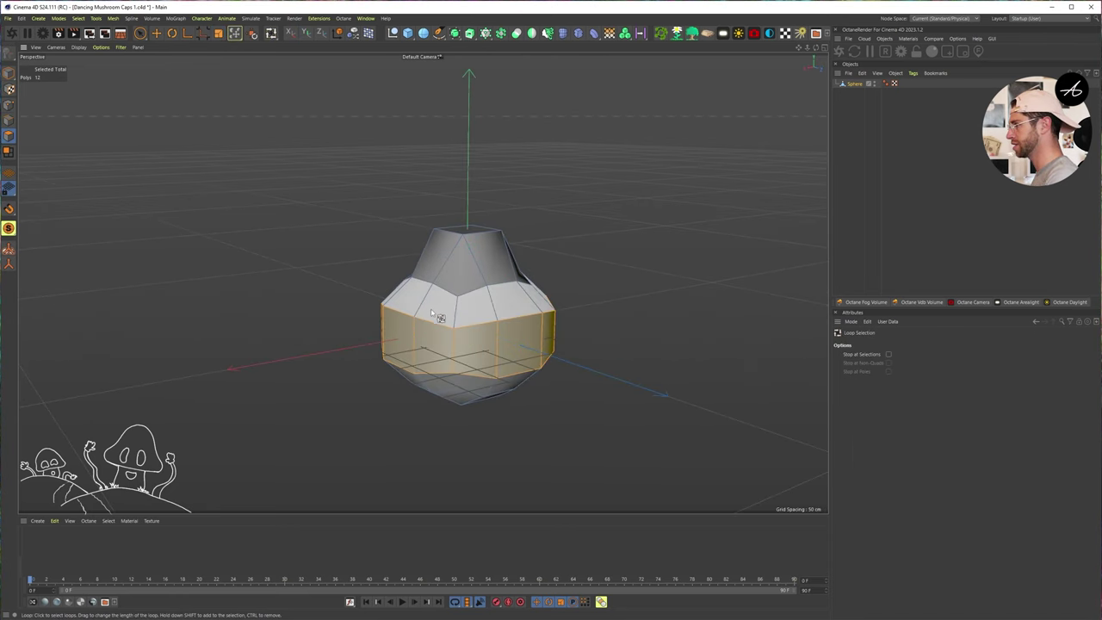
{"action": "left_click", "coordinate": [9, 122]}
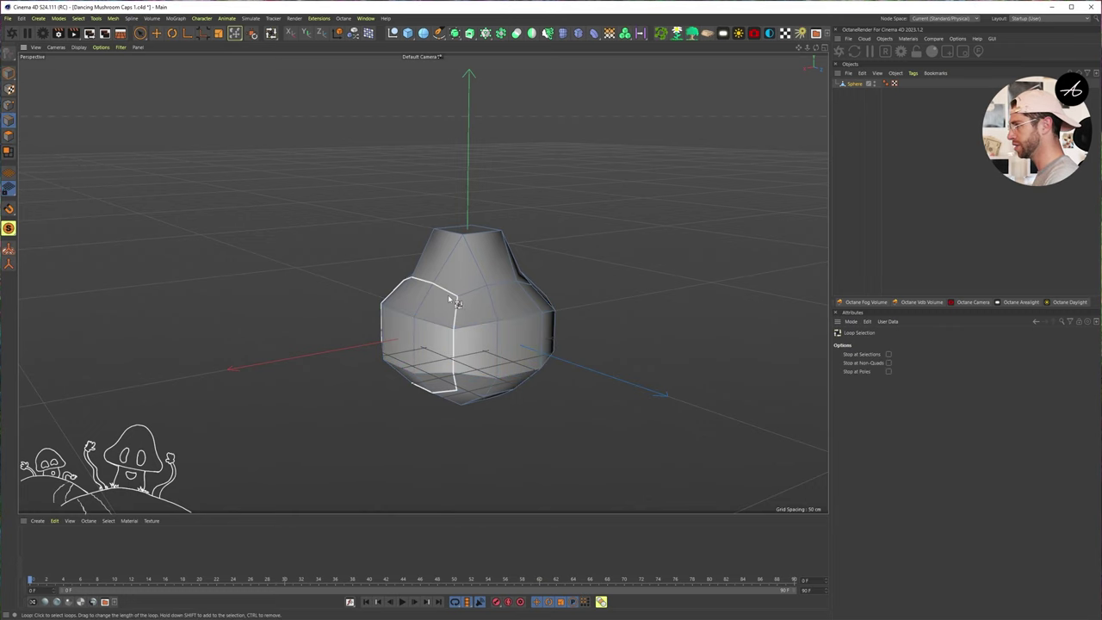
{"action": "left_click", "coordinate": [469, 301]}
{"action": "left_click_drag", "start_coordinate": [507, 319], "coordinate": [394, 290], "text": "alt"}
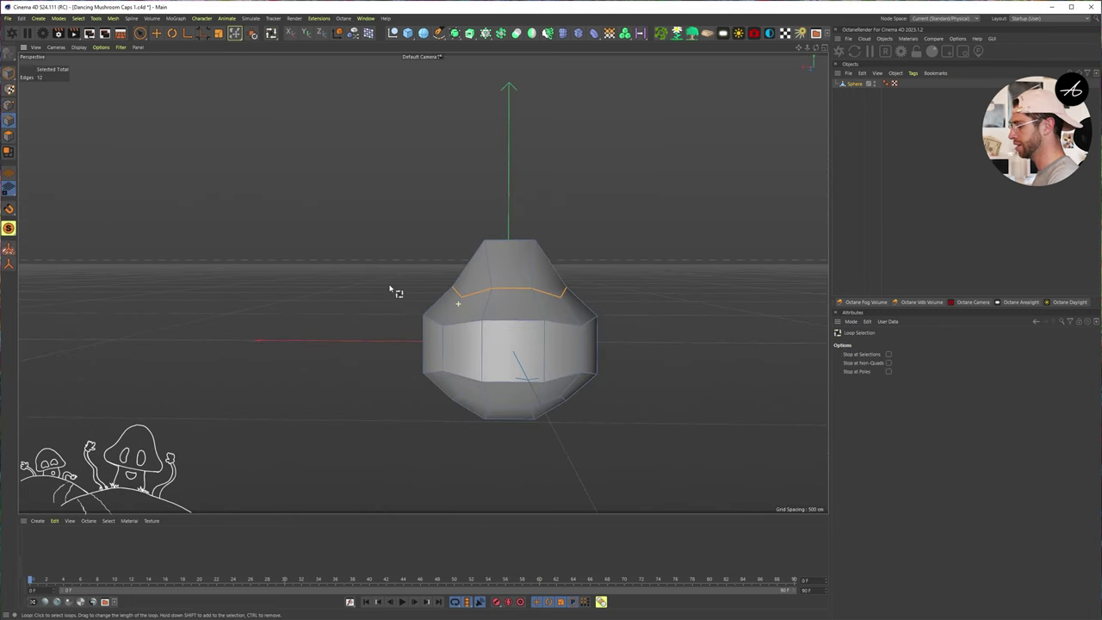
{"action": "key", "text": "e"}
{"action": "left_click_drag", "start_coordinate": [510, 213], "coordinate": [508, 202]}
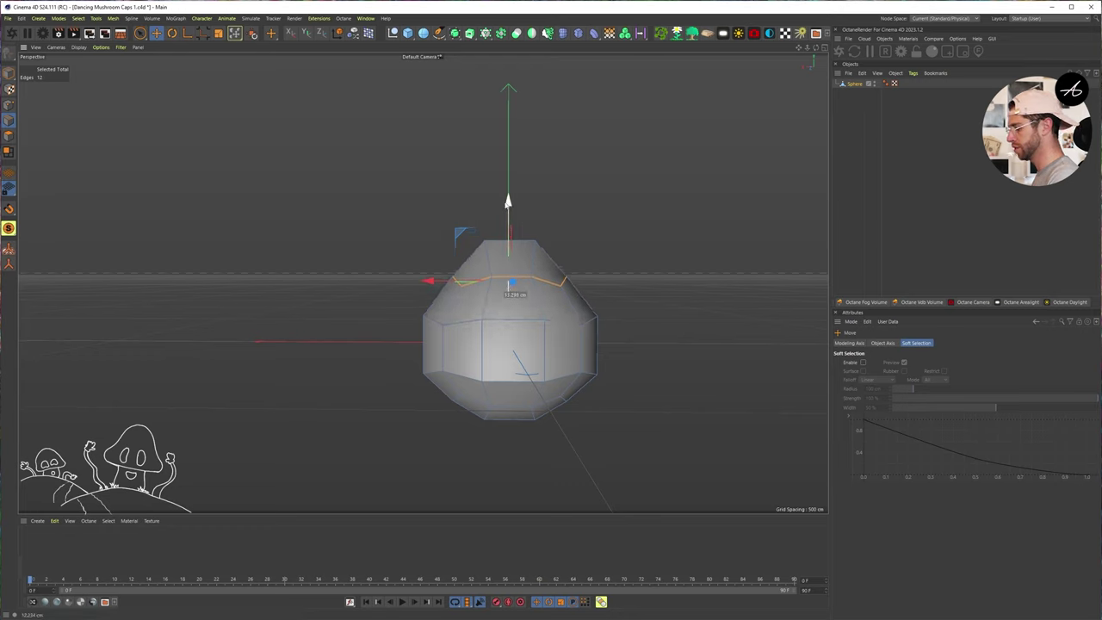
Scale the raised edge loop inward to narrow the cap below its tip.
{"action": "key", "text": "t"}
{"action": "left_click_drag", "start_coordinate": [591, 185], "coordinate": [475, 321]}
{"action": "middle_click_drag", "start_coordinate": [474, 321], "coordinate": [423, 281], "text": "alt"}
{"action": "left_click_drag", "start_coordinate": [517, 344], "coordinate": [488, 280], "text": "alt"}
{"action": "middle_click_drag", "start_coordinate": [488, 281], "coordinate": [443, 219], "text": "alt"}
{"action": "left_click_drag", "start_coordinate": [483, 285], "coordinate": [435, 231], "text": "alt"}
Select the polygons inside the outer ring of the cap's underside with Live Selection and move them slightly upward.
{"action": "key", "text": "u"}
{"action": "key", "text": "l"}
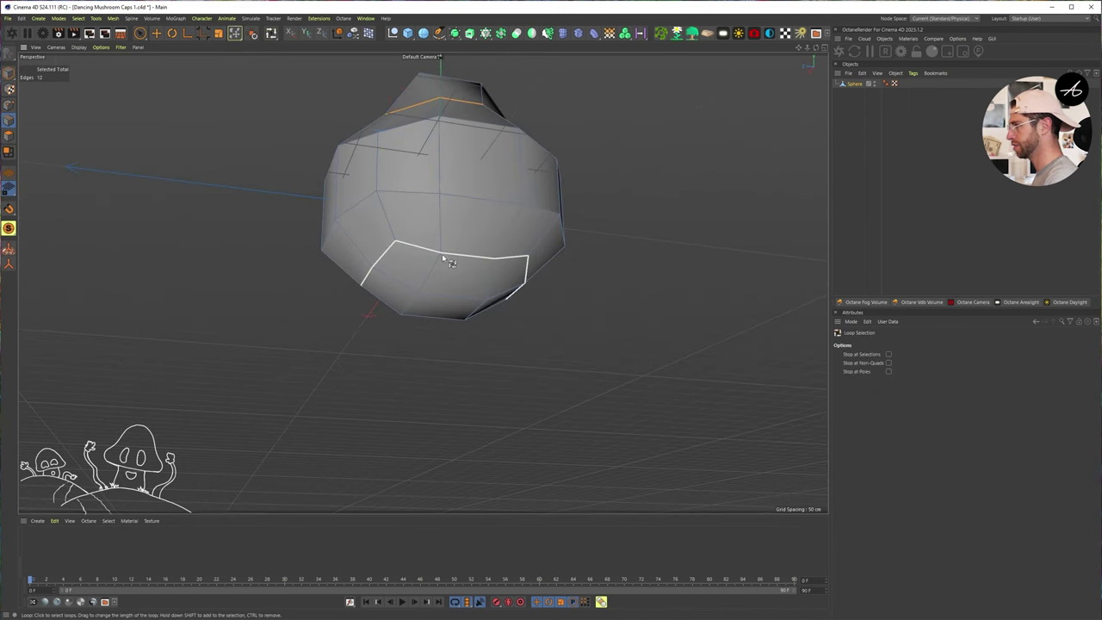
{"action": "left_click", "coordinate": [9, 136]}
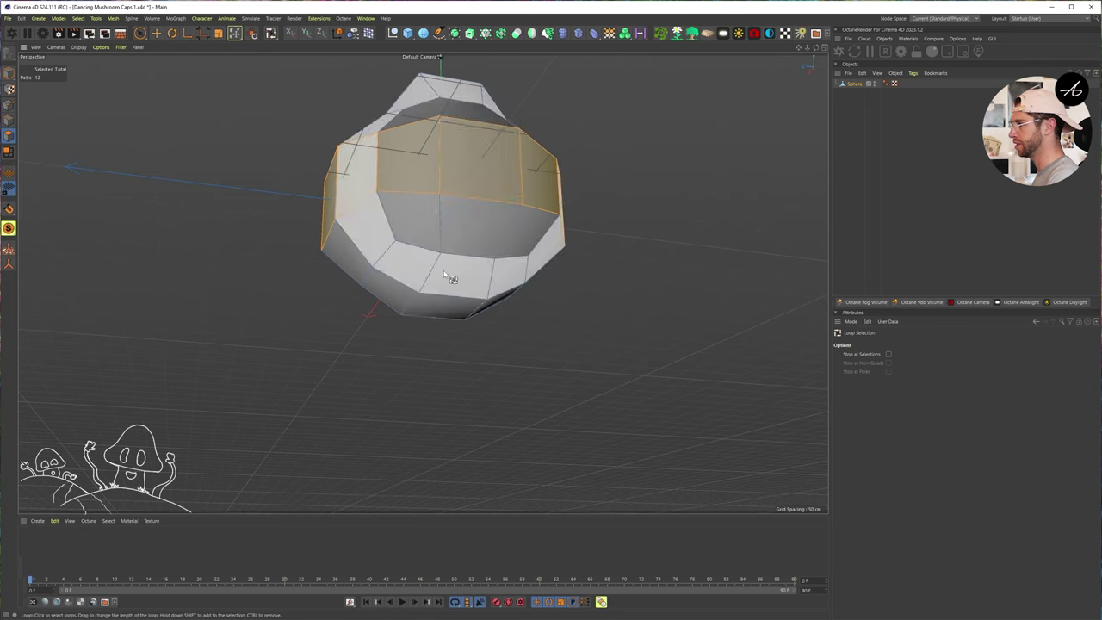
{"action": "left_click_drag", "start_coordinate": [448, 278], "coordinate": [398, 226], "text": "alt"}
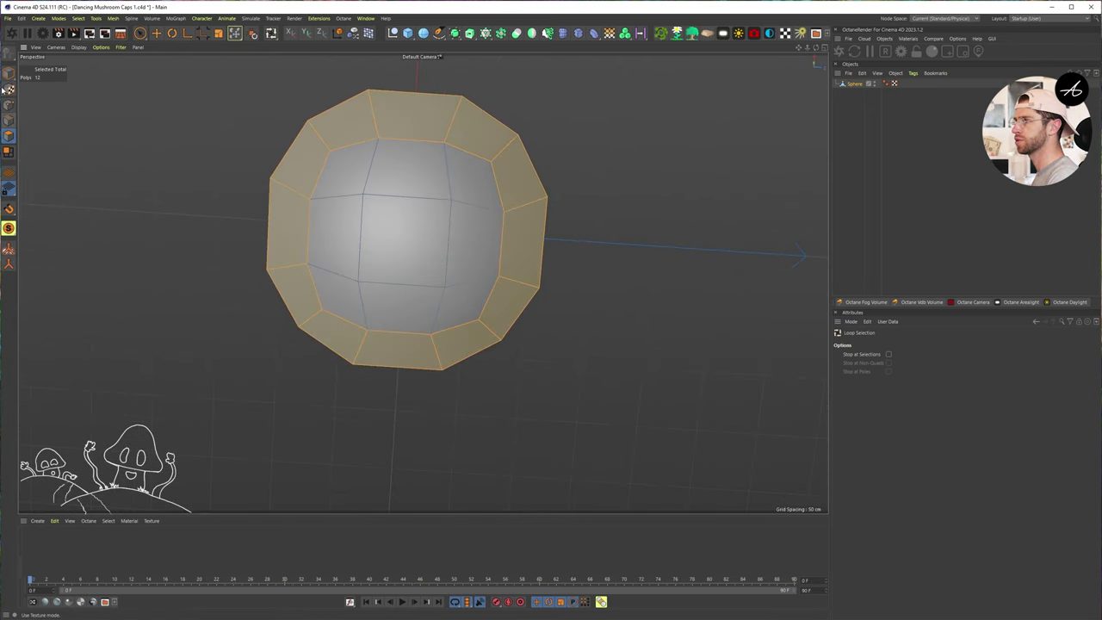
{"action": "left_click", "coordinate": [142, 35]}
{"action": "left_click", "coordinate": [179, 45]}
{"action": "mouse_move", "coordinate": [405, 169]}
{"action": "left_mouse_down"}
{"action": "mouse_move", "coordinate": [368, 184]}
{"action": "mouse_move", "coordinate": [377, 294]}
{"action": "left_mouse_up"}
{"action": "left_click_drag", "start_coordinate": [454, 276], "coordinate": [467, 194]}
{"action": "left_click_drag", "start_coordinate": [413, 168], "coordinate": [389, 185], "text": "alt"}
{"action": "middle_click_drag", "start_coordinate": [387, 179], "coordinate": [337, 291], "text": "alt"}
{"action": "left_click_drag", "start_coordinate": [338, 289], "coordinate": [347, 327], "text": "alt"}
{"action": "key", "text": "e"}
{"action": "left_click_drag", "start_coordinate": [386, 246], "coordinate": [387, 231]}
{"action": "left_click_drag", "start_coordinate": [386, 274], "coordinate": [383, 258], "text": "alt"}
{"action": "middle_click_drag", "start_coordinate": [383, 258], "coordinate": [366, 222], "text": "alt"}
{"action": "right_click_drag", "start_coordinate": [334, 259], "coordinate": [385, 267], "text": "alt"}
{"action": "left_click_drag", "start_coordinate": [405, 295], "coordinate": [417, 329], "text": "alt"}
Place the cap mesh inside a Subdivision Surface to smooth it.
{"action": "left_click", "coordinate": [423, 308]}
{"action": "left_click_drag", "start_coordinate": [413, 253], "coordinate": [410, 288], "text": "alt"}
{"action": "right_click_drag", "start_coordinate": [410, 289], "coordinate": [342, 245], "text": "alt"}
{"action": "left_click_drag", "start_coordinate": [342, 246], "coordinate": [713, 108], "text": "alt"}
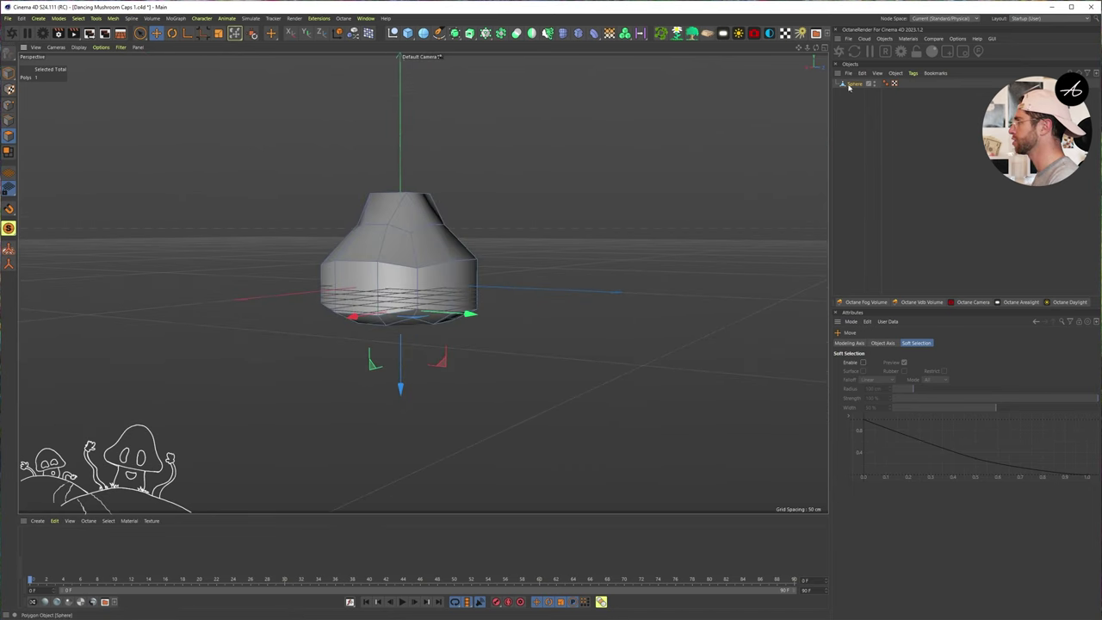
{"action": "left_click", "coordinate": [853, 83]}
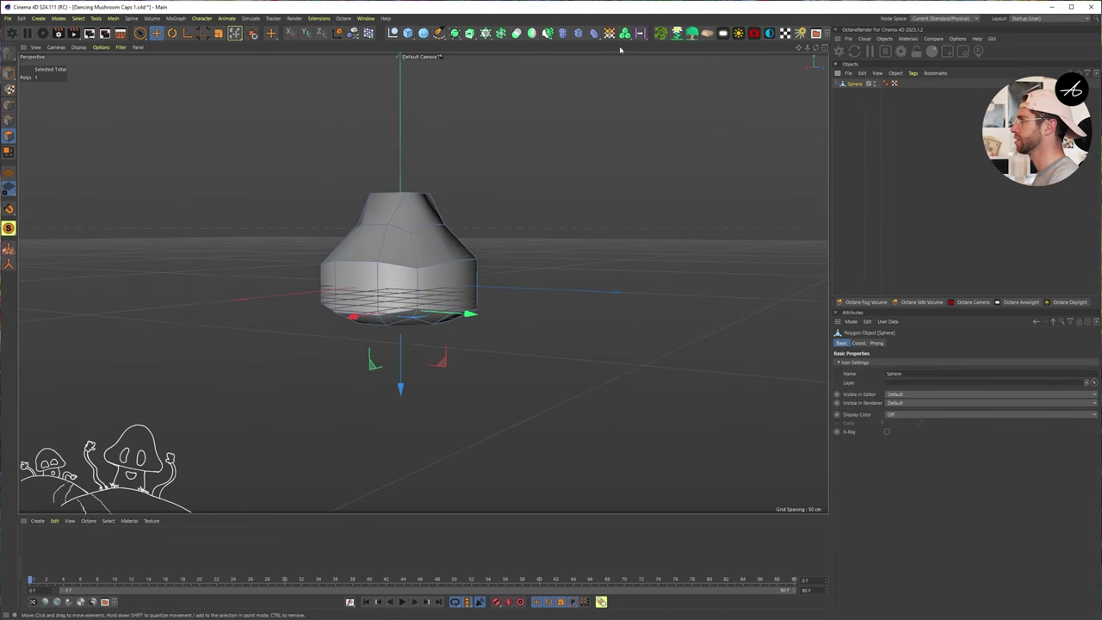
{"action": "left_click", "coordinate": [454, 33], "text": "alt"}
{"action": "left_click_drag", "start_coordinate": [420, 259], "coordinate": [362, 248], "text": "alt"}
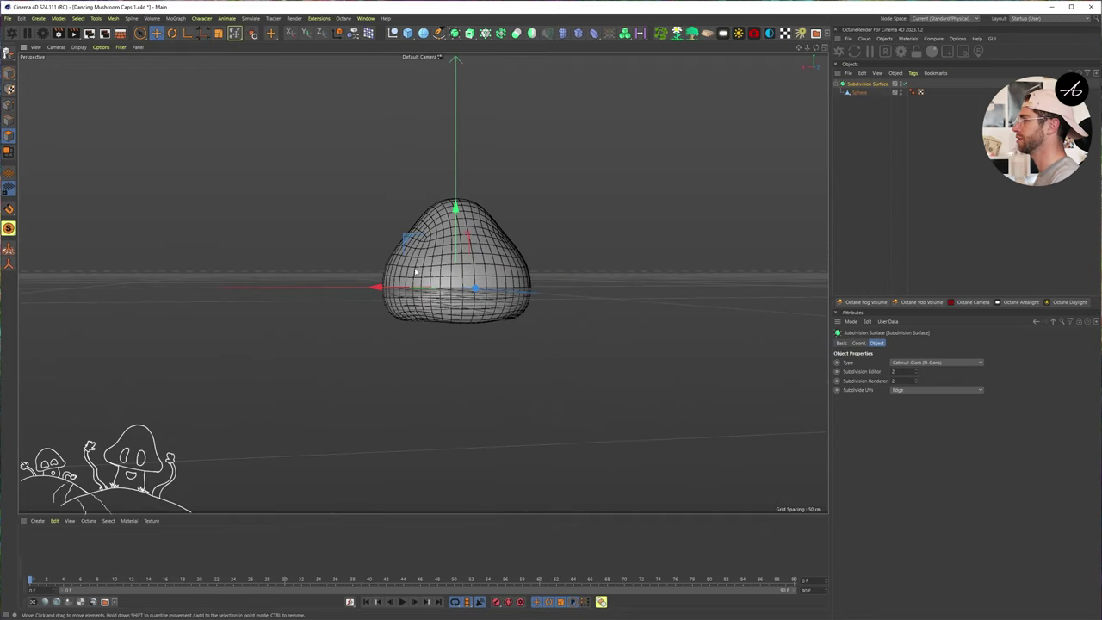
{"action": "scroll", "coordinate": [434, 265], "scroll_direction": "up", "scroll_amount": 3}
{"action": "left_click_drag", "start_coordinate": [419, 318], "coordinate": [459, 279], "text": "alt"}
{"action": "scroll", "coordinate": [461, 291], "scroll_direction": "down", "scroll_amount": 3}
Loop-select the middle band of the Sphere mesh and widen it with the vertical axis locked.
{"action": "left_click", "coordinate": [861, 93]}
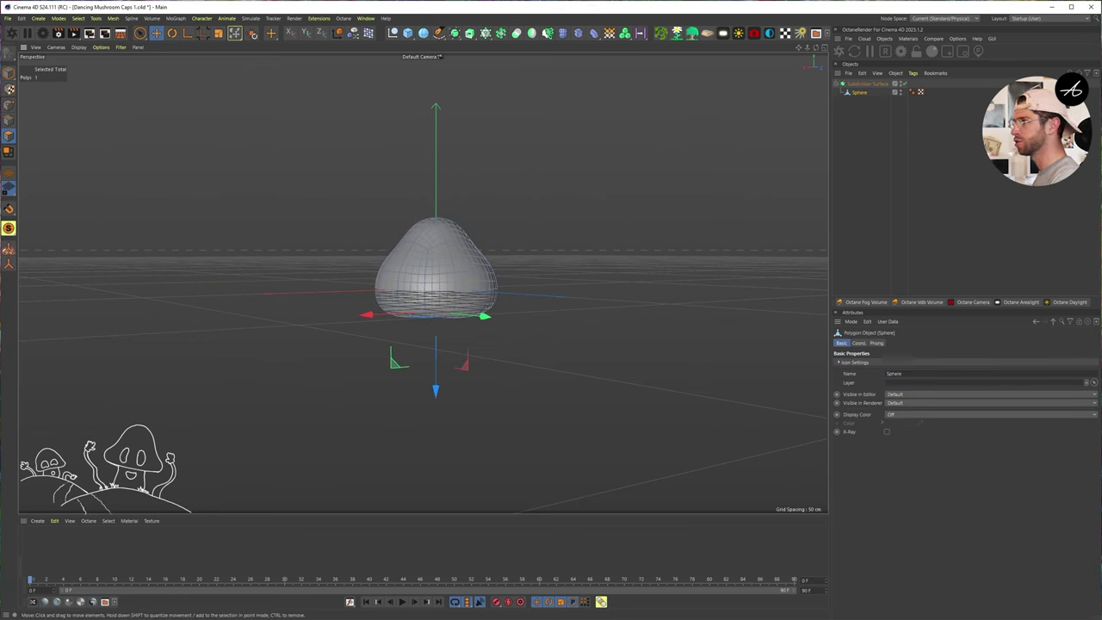
{"action": "left_click", "coordinate": [479, 250]}
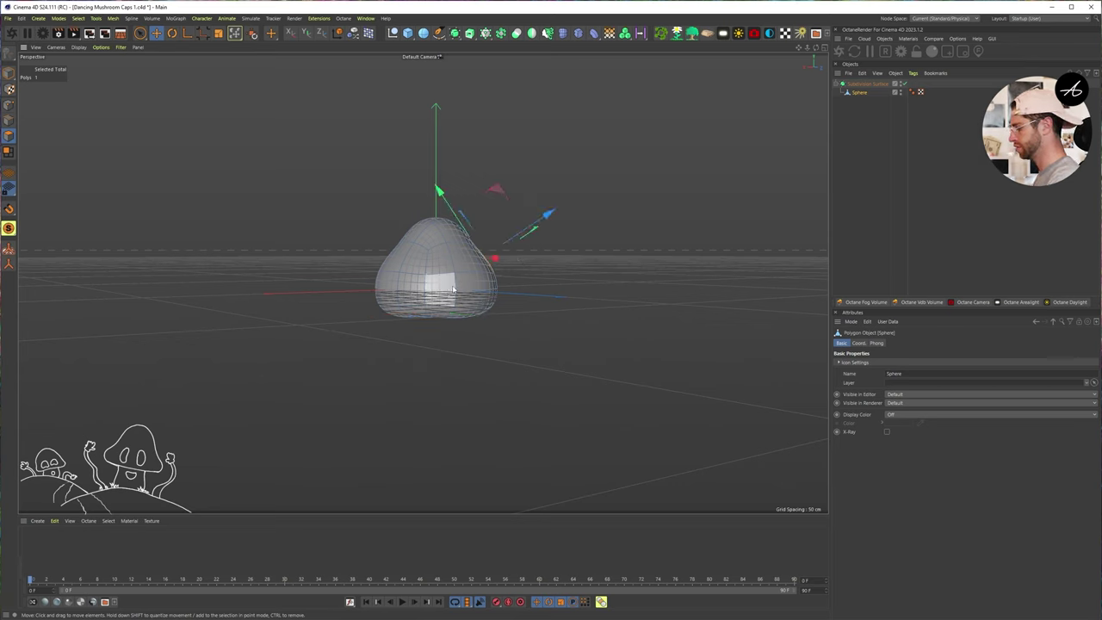
{"action": "key", "text": "u"}
{"action": "key", "text": "l"}
{"action": "left_click_drag", "start_coordinate": [409, 285], "coordinate": [418, 288], "text": "alt"}
{"action": "middle_click_drag", "start_coordinate": [419, 288], "coordinate": [391, 268], "text": "alt"}
{"action": "key", "text": "t"}
{"action": "key", "text": "y"}
{"action": "mouse_move", "coordinate": [614, 177]}
{"action": "left_mouse_down"}
{"action": "mouse_move", "coordinate": [765, 147]}
{"action": "mouse_move", "coordinate": [618, 177]}
{"action": "left_mouse_up"}
{"action": "left_click_drag", "start_coordinate": [409, 270], "coordinate": [436, 212], "text": "alt"}
{"action": "mouse_move", "coordinate": [594, 211]}
{"action": "left_mouse_down"}
{"action": "mouse_move", "coordinate": [652, 187]}
{"action": "mouse_move", "coordinate": [613, 219]}
{"action": "left_mouse_up"}
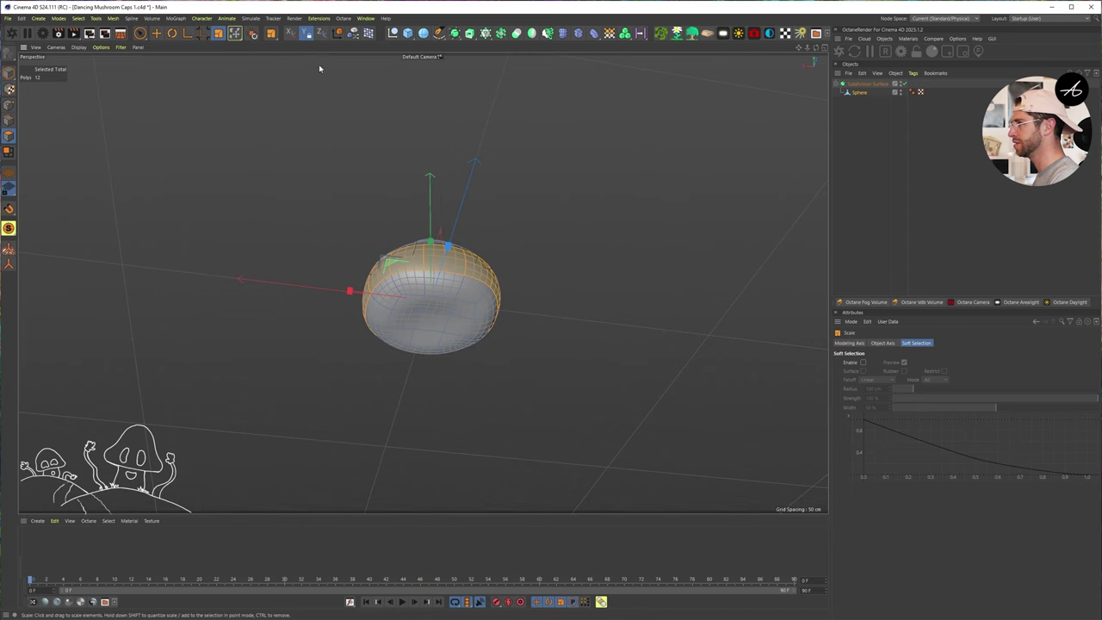
Try a further scaling of the cap's middle band and undo it.
{"action": "left_click_drag", "start_coordinate": [515, 162], "coordinate": [361, 263]}
{"action": "key", "text": "ctrl+z"}
{"action": "right_click_drag", "start_coordinate": [361, 263], "coordinate": [422, 244], "text": "alt"}
{"action": "left_click_drag", "start_coordinate": [422, 243], "coordinate": [283, 275], "text": "alt"}
{"action": "right_click_drag", "start_coordinate": [389, 253], "coordinate": [326, 267], "text": "alt"}
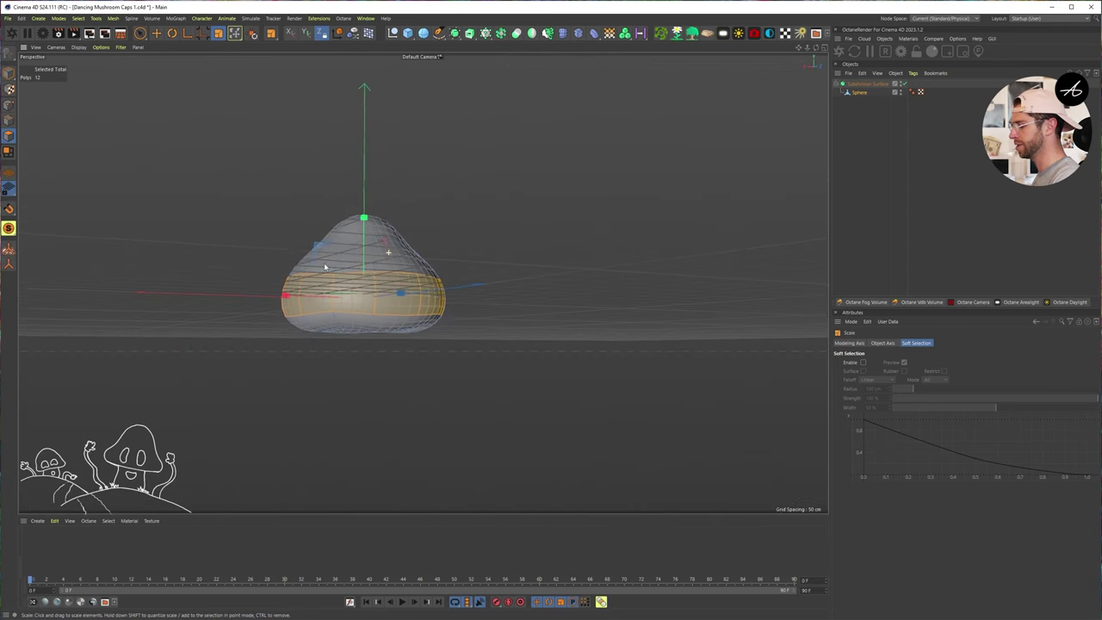
Select the single polygon at the cap's tip and move it upward.
{"action": "left_click", "coordinate": [256, 207]}
{"action": "left_click_drag", "start_coordinate": [349, 272], "coordinate": [365, 301], "text": "alt"}
{"action": "middle_click_drag", "start_coordinate": [365, 301], "coordinate": [444, 297], "text": "alt"}
{"action": "left_click_drag", "start_coordinate": [443, 298], "coordinate": [406, 312], "text": "alt"}
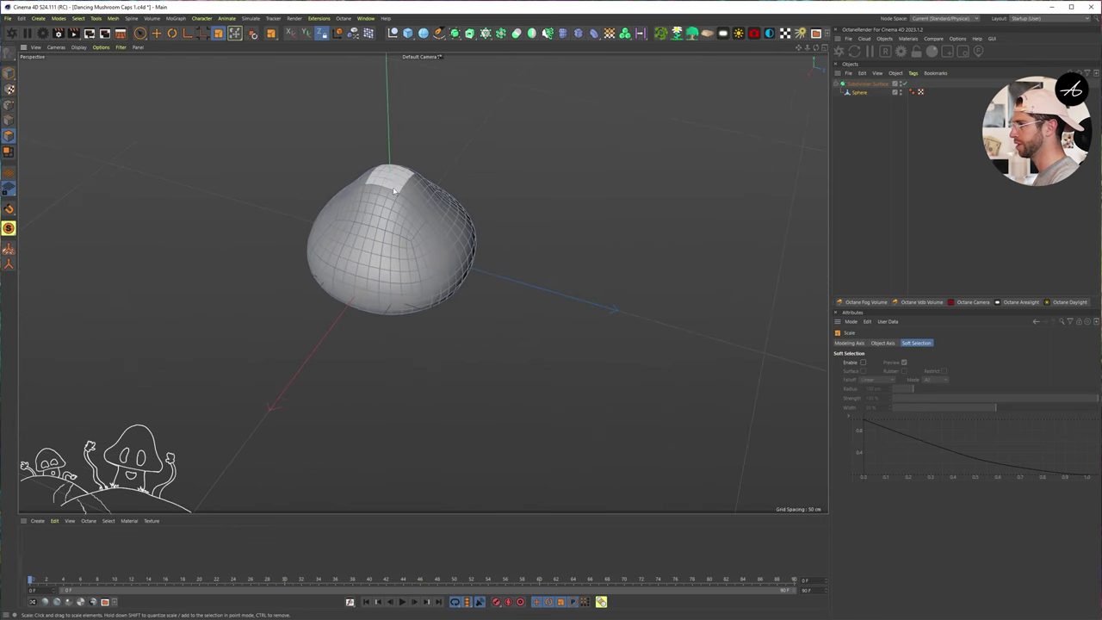
{"action": "left_click", "coordinate": [379, 181]}
{"action": "key", "text": "e"}
{"action": "left_click_drag", "start_coordinate": [388, 148], "coordinate": [387, 250]}
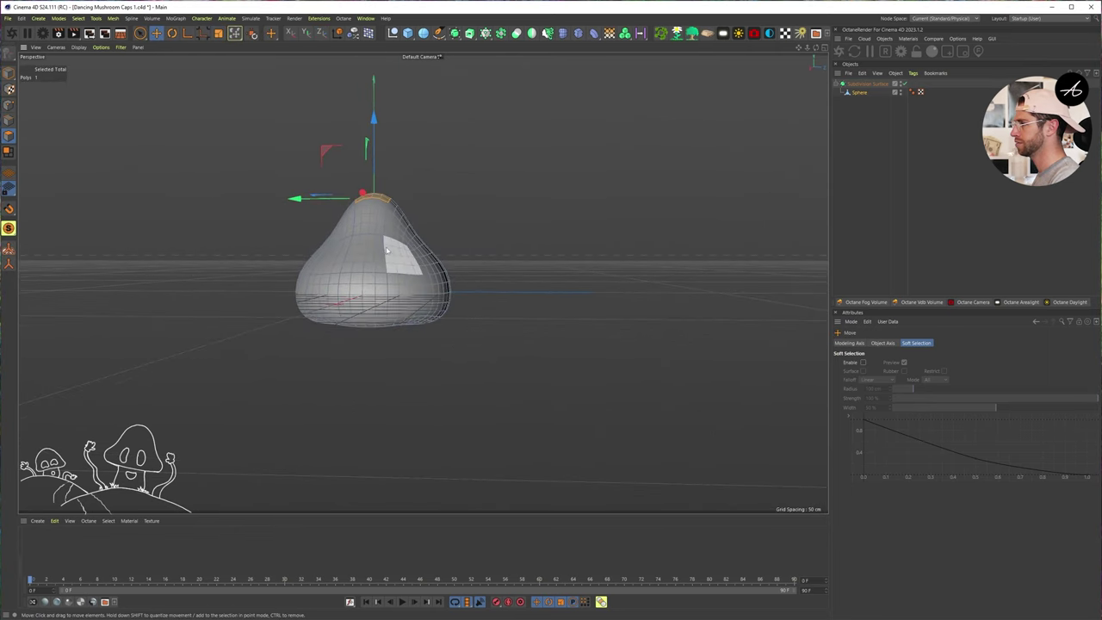
{"action": "key", "text": "u"}
{"action": "key", "text": "l"}
{"action": "left_click", "coordinate": [398, 308]}
{"action": "key", "text": "t"}
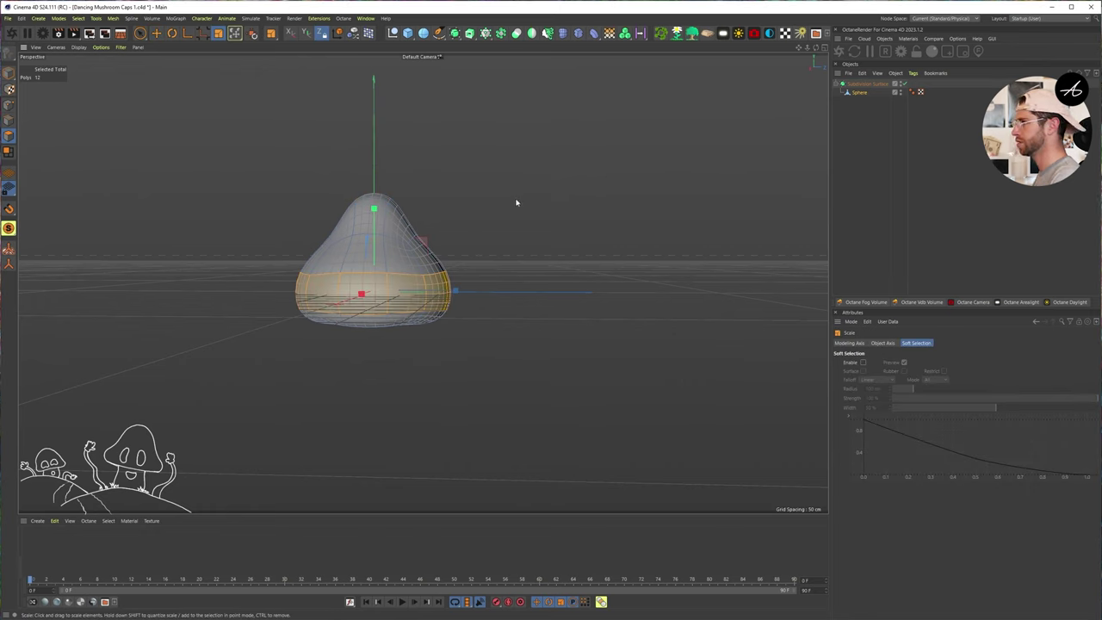
{"action": "key", "text": "ctrl+shift+a"}
Loop-select the polygon band around the cap's widest part and scale it outward.
{"action": "key", "text": "u"}
{"action": "key", "text": "l"}
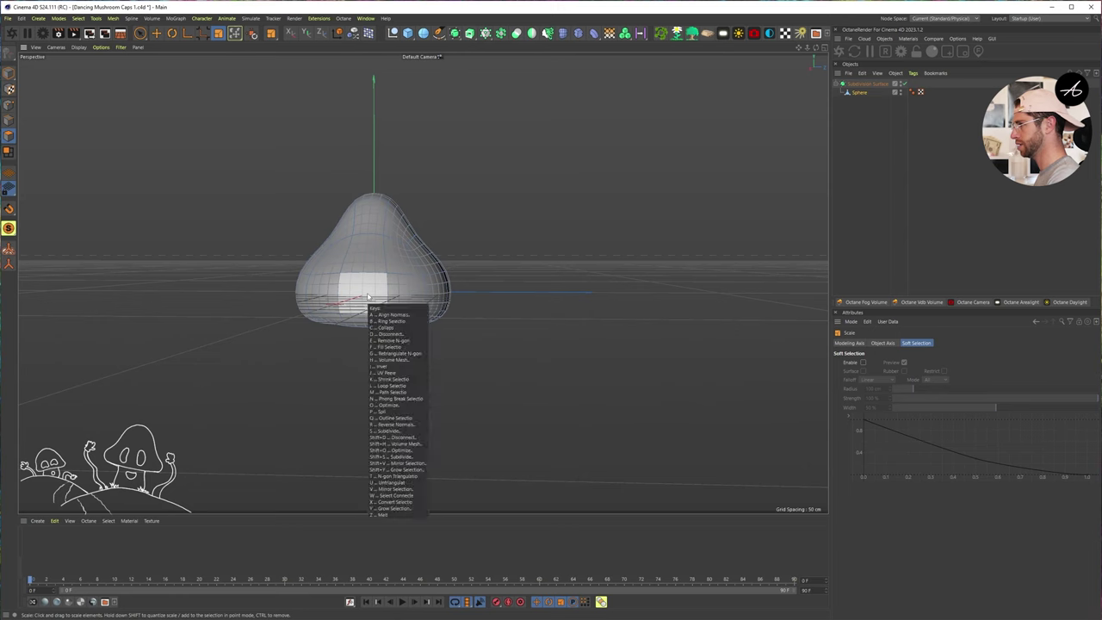
{"action": "left_click", "coordinate": [384, 299]}
{"action": "key", "text": "t"}
{"action": "left_click_drag", "start_coordinate": [479, 201], "coordinate": [433, 305]}
{"action": "left_click_drag", "start_coordinate": [393, 261], "coordinate": [352, 353], "text": "alt"}
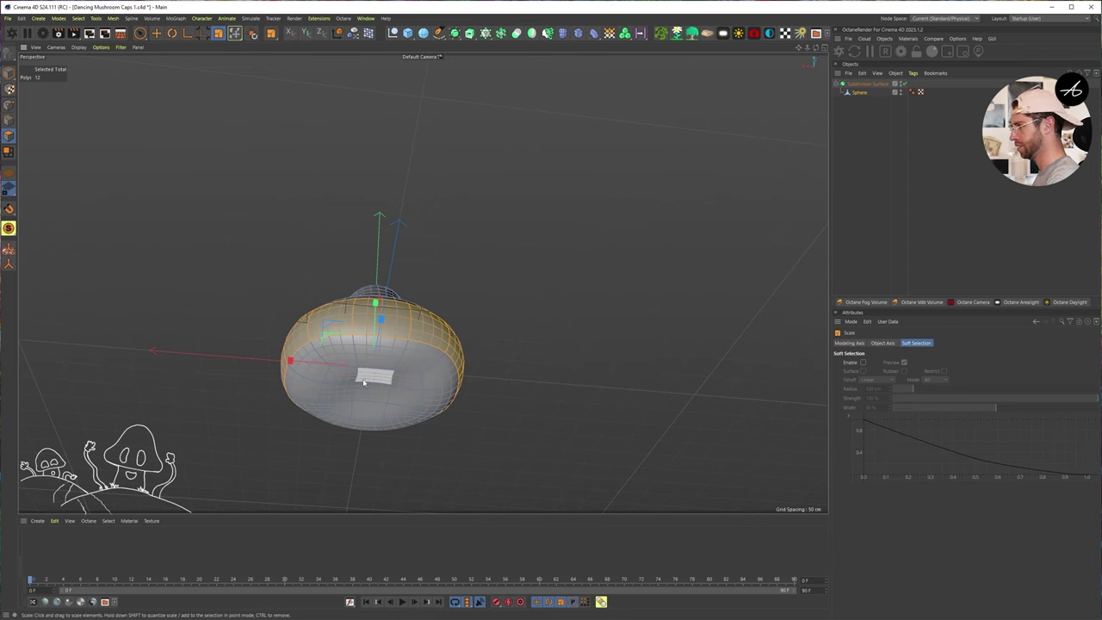
Select the central part of the cap's underside with Live Selection, move it slightly upward and clear the selection.
{"action": "key", "text": "u"}
{"action": "key", "text": "l"}
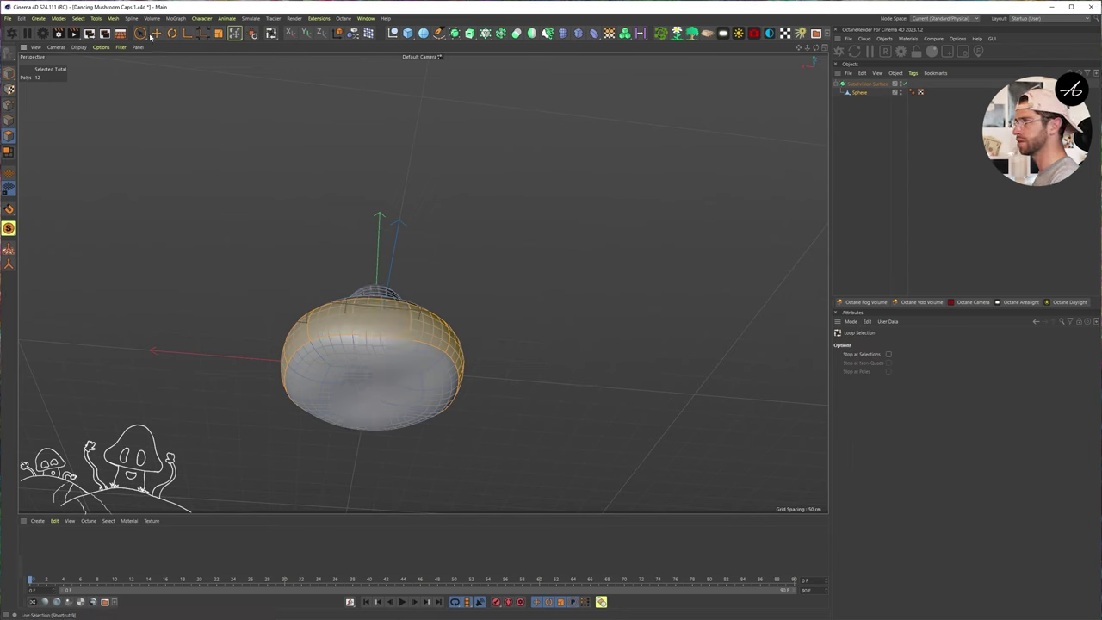
{"action": "left_click", "coordinate": [147, 35]}
{"action": "mouse_move", "coordinate": [379, 385]}
{"action": "left_mouse_down"}
{"action": "mouse_move", "coordinate": [347, 399]}
{"action": "mouse_move", "coordinate": [371, 389]}
{"action": "left_mouse_up"}
{"action": "left_click_drag", "start_coordinate": [372, 389], "coordinate": [253, 391], "text": "alt"}
{"action": "key", "text": "e"}
{"action": "middle_click_drag", "start_coordinate": [315, 353], "coordinate": [280, 345], "text": "alt"}
{"action": "mouse_move", "coordinate": [321, 308]}
{"action": "left_mouse_down"}
{"action": "mouse_move", "coordinate": [321, 327]}
{"action": "mouse_move", "coordinate": [322, 305]}
{"action": "left_mouse_up"}
{"action": "scroll", "coordinate": [312, 342], "scroll_direction": "up", "scroll_amount": 2}
{"action": "left_click_drag", "start_coordinate": [311, 342], "coordinate": [287, 361], "text": "alt"}
{"action": "key", "text": "ctrl+shift+a"}
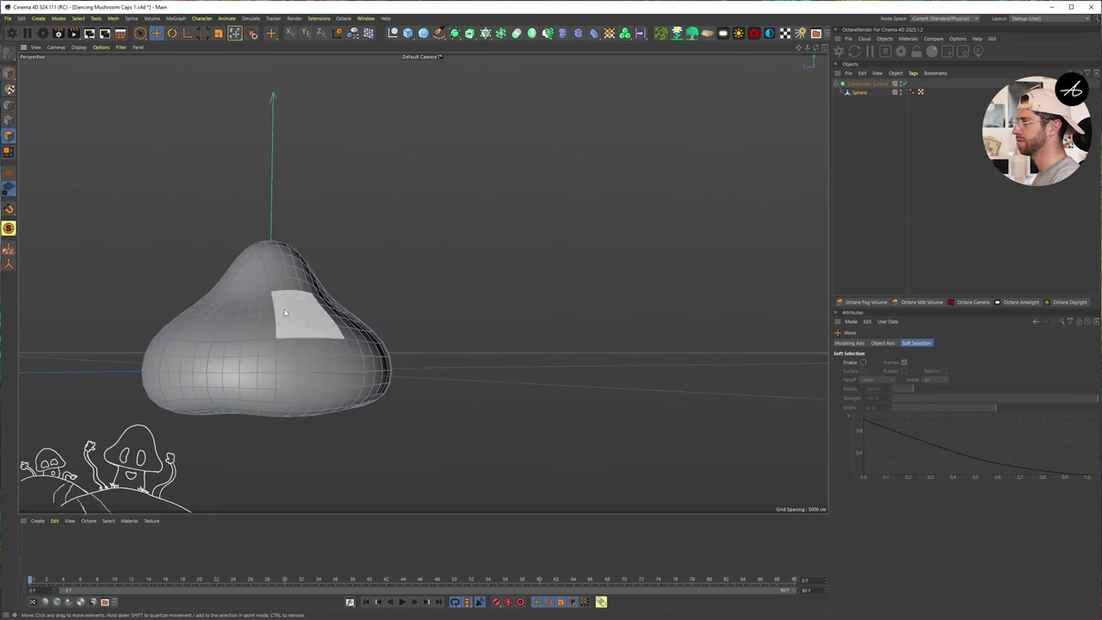
Select the centre polygon of the cap's underside and extrude it downward to form the mushroom's stem.
{"action": "right_click_drag", "start_coordinate": [315, 302], "coordinate": [197, 305], "text": "alt"}
{"action": "left_click_drag", "start_coordinate": [197, 306], "coordinate": [293, 329], "text": "alt"}
{"action": "scroll", "coordinate": [311, 318], "scroll_direction": "up", "scroll_amount": 3}
{"action": "middle_click_drag", "start_coordinate": [319, 313], "coordinate": [375, 316], "text": "alt"}
{"action": "left_click_drag", "start_coordinate": [374, 318], "coordinate": [351, 346], "text": "alt"}
{"action": "left_click", "coordinate": [381, 320]}
{"action": "left_click", "coordinate": [358, 409]}
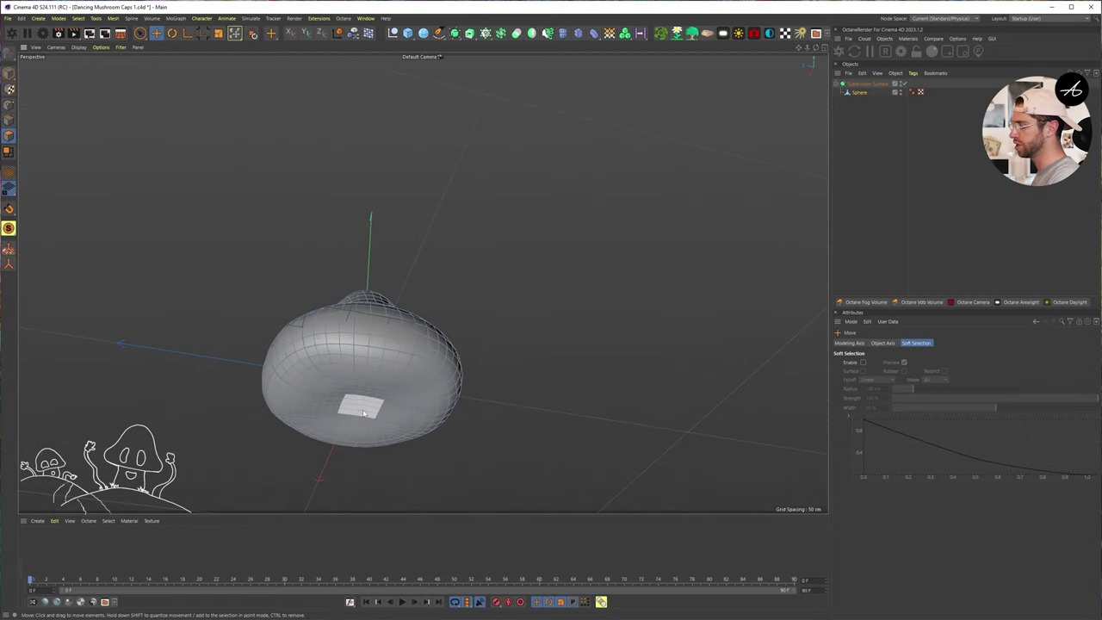
{"action": "left_click_drag", "start_coordinate": [352, 414], "coordinate": [373, 422], "text": "alt"}
{"action": "left_click_drag", "start_coordinate": [384, 403], "coordinate": [383, 486], "text": "alt"}
{"action": "left_click", "coordinate": [384, 403]}
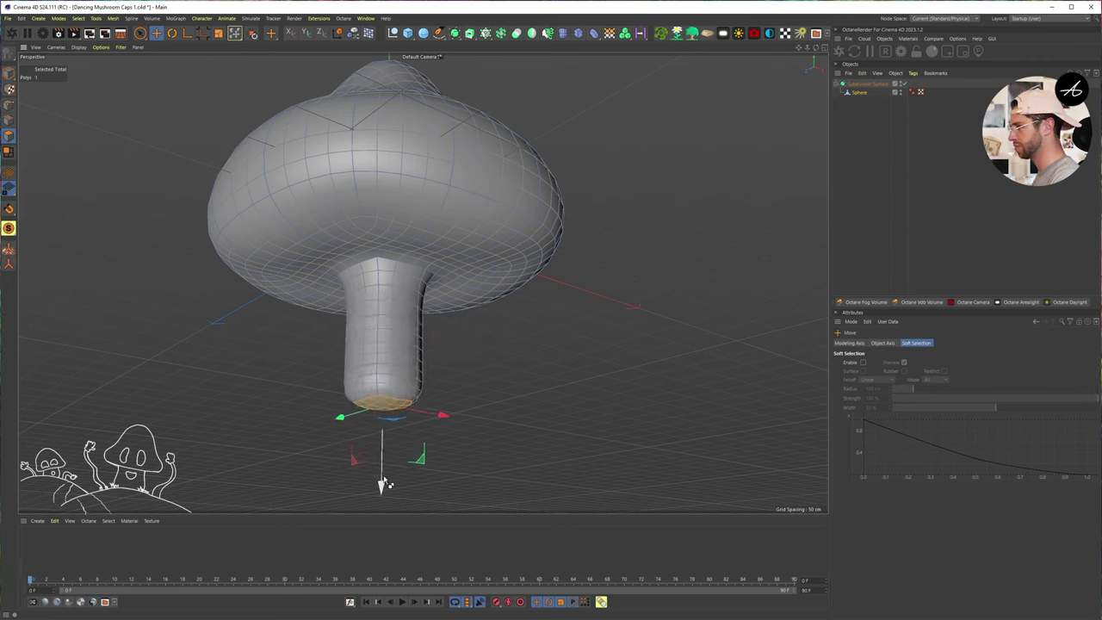
Undo the last downward move of the stem's bottom polygon and scale that polygon outward to flare the base.
{"action": "key", "text": "ctrl+z"}
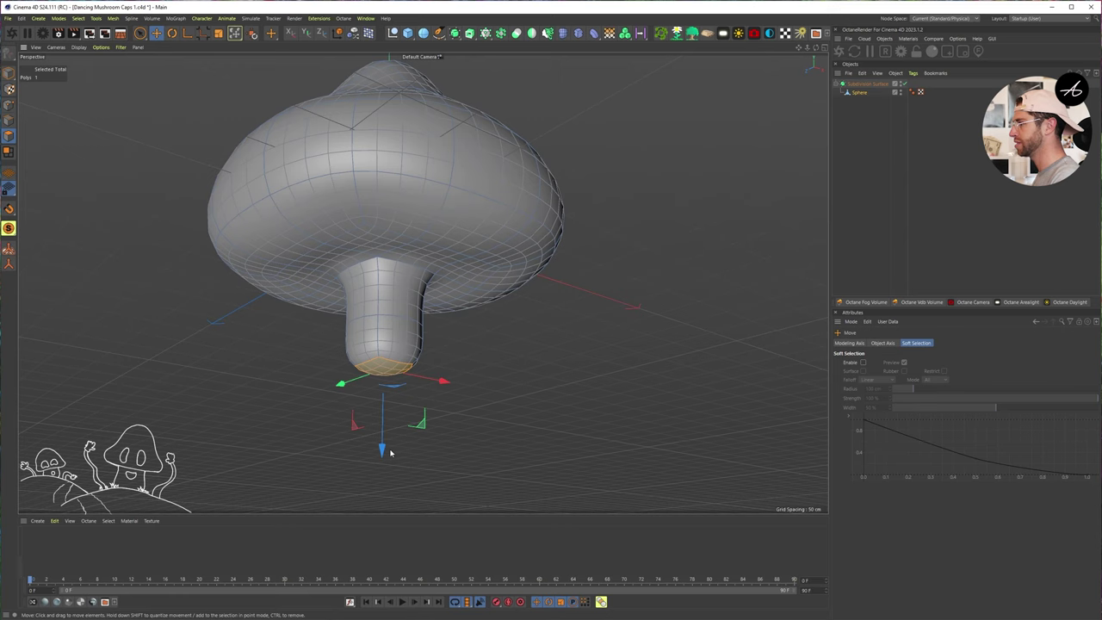
{"action": "key", "text": "t"}
{"action": "left_click_drag", "start_coordinate": [445, 329], "coordinate": [759, 310]}
{"action": "key", "text": "e"}
{"action": "scroll", "coordinate": [482, 331], "scroll_direction": "down", "scroll_amount": 2}
{"action": "middle_click_drag", "start_coordinate": [471, 341], "coordinate": [468, 264], "text": "alt"}
{"action": "left_click_drag", "start_coordinate": [469, 263], "coordinate": [273, 357], "text": "alt"}
Move the stem's bottom polygon downward to lengthen the flared stem.
{"action": "key", "text": "t"}
{"action": "key", "text": "e"}
{"action": "left_click_drag", "start_coordinate": [358, 381], "coordinate": [365, 405]}
{"action": "scroll", "coordinate": [343, 401], "scroll_direction": "down", "scroll_amount": 4}
{"action": "left_click_drag", "start_coordinate": [423, 283], "coordinate": [330, 341], "text": "alt"}
{"action": "left_click_drag", "start_coordinate": [379, 263], "coordinate": [352, 253], "text": "alt"}
{"action": "scroll", "coordinate": [352, 260], "scroll_direction": "up", "scroll_amount": 3}
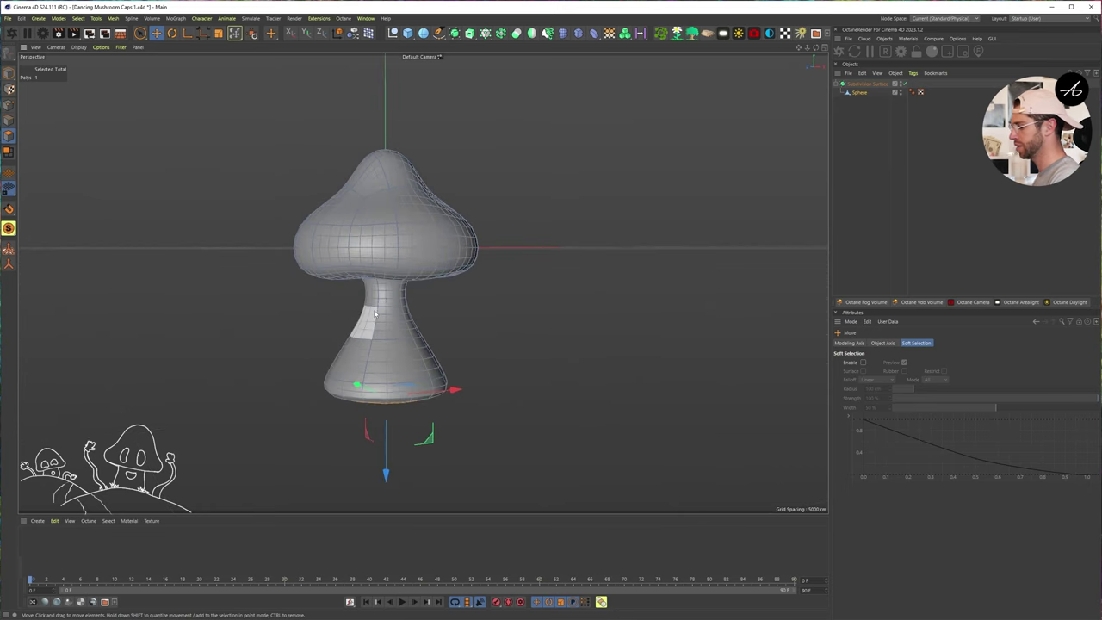
Loop-select the stem's polygon band directly beneath the cap and scale it outward to thicken the neck.
{"action": "key", "text": "u"}
{"action": "key", "text": "l"}
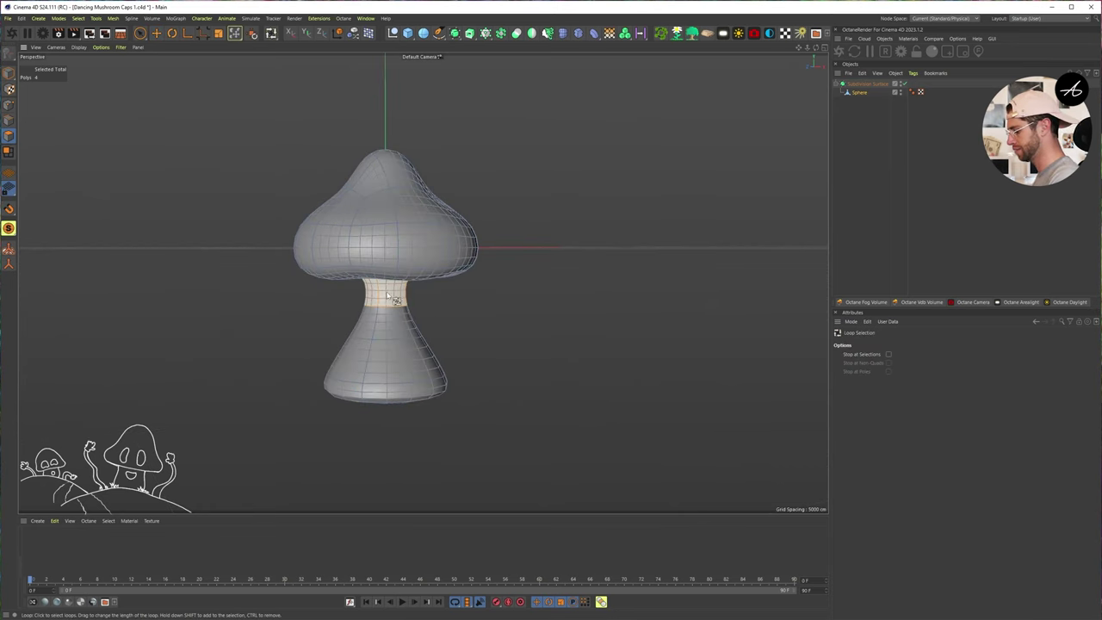
{"action": "left_click", "coordinate": [379, 295]}
{"action": "key", "text": "t"}
{"action": "left_click_drag", "start_coordinate": [484, 158], "coordinate": [551, 161]}
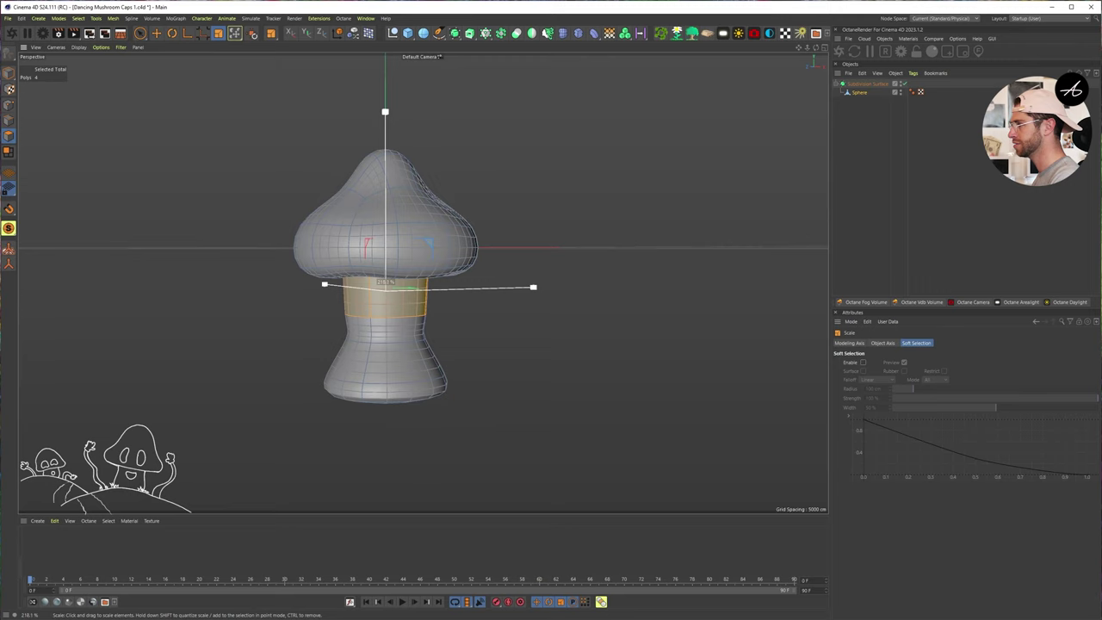
{"action": "left_click_drag", "start_coordinate": [344, 285], "coordinate": [445, 249], "text": "alt"}
{"action": "mouse_move", "coordinate": [561, 212]}
{"action": "left_mouse_down"}
{"action": "mouse_move", "coordinate": [477, 218]}
{"action": "mouse_move", "coordinate": [553, 205]}
{"action": "left_mouse_up"}
{"action": "left_click_drag", "start_coordinate": [452, 274], "coordinate": [485, 304], "text": "alt"}
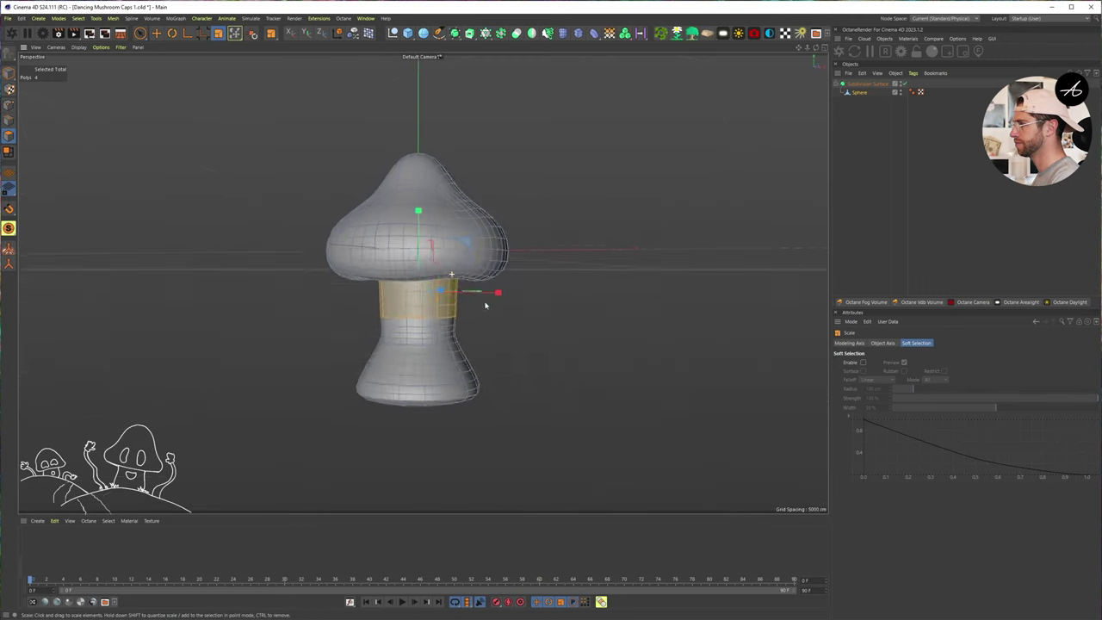
Loop-select the stem's middle polygon band above the flare and scale it slightly inward.
{"action": "middle_click_drag", "start_coordinate": [447, 327], "coordinate": [423, 281], "text": "alt"}
{"action": "scroll", "coordinate": [370, 270], "scroll_direction": "up", "scroll_amount": 5}
{"action": "left_click_drag", "start_coordinate": [390, 284], "coordinate": [386, 306], "text": "alt"}
{"action": "left_click", "coordinate": [461, 303]}
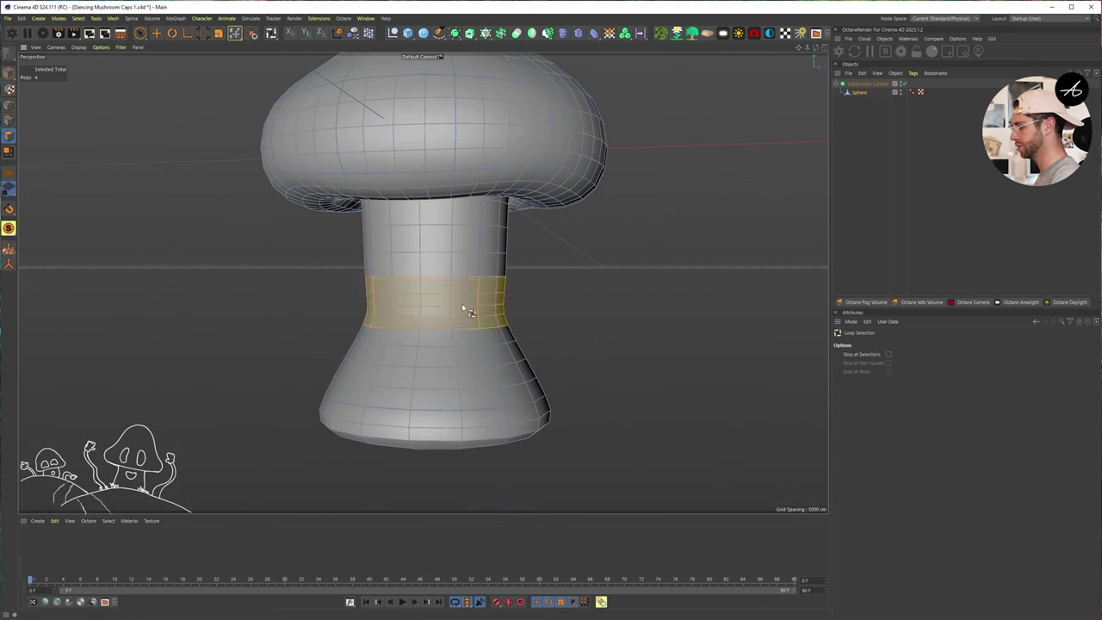
{"action": "left_click_drag", "start_coordinate": [602, 194], "coordinate": [538, 234]}
{"action": "scroll", "coordinate": [503, 256], "scroll_direction": "down", "scroll_amount": 3}
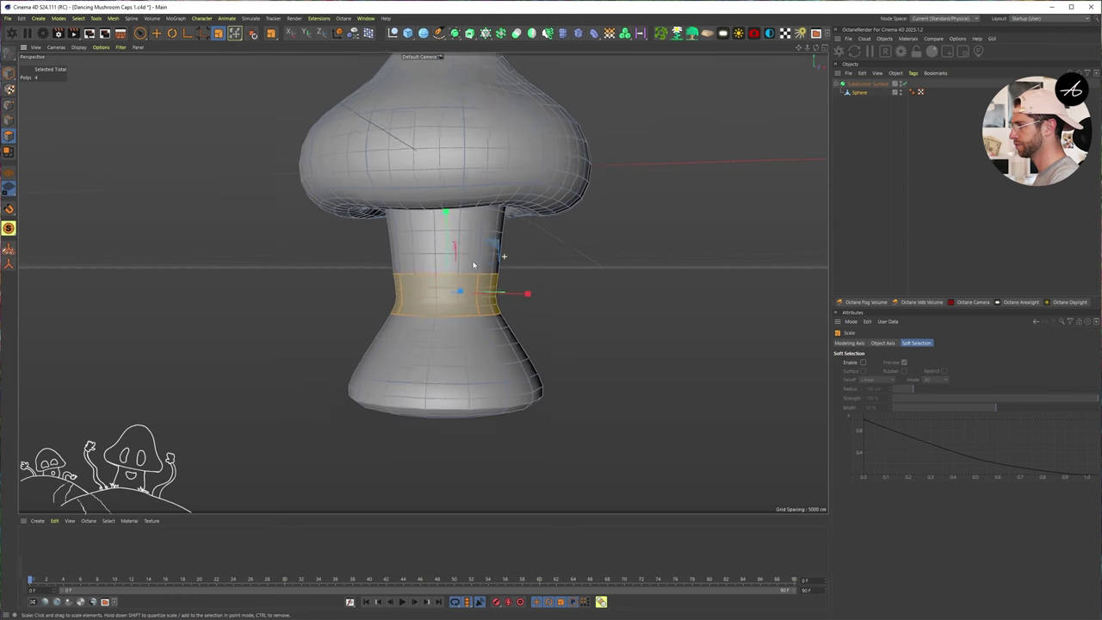
{"action": "middle_click_drag", "start_coordinate": [504, 256], "coordinate": [430, 277], "text": "alt"}
{"action": "left_click_drag", "start_coordinate": [348, 284], "coordinate": [408, 226], "text": "alt"}
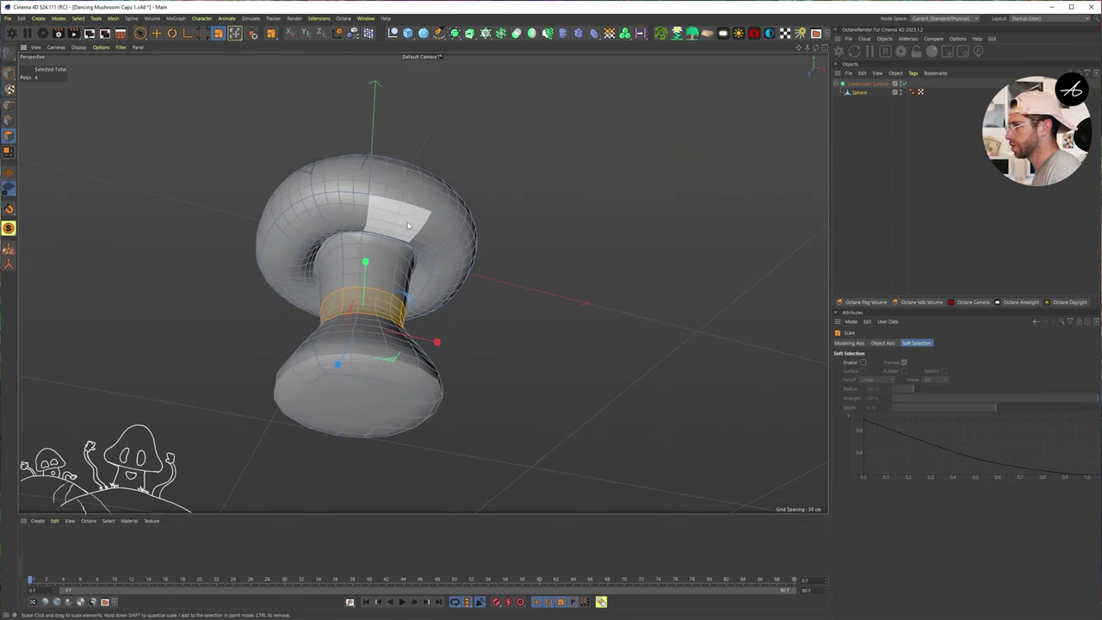
{"action": "left_click_drag", "start_coordinate": [410, 227], "coordinate": [320, 323], "text": "alt"}
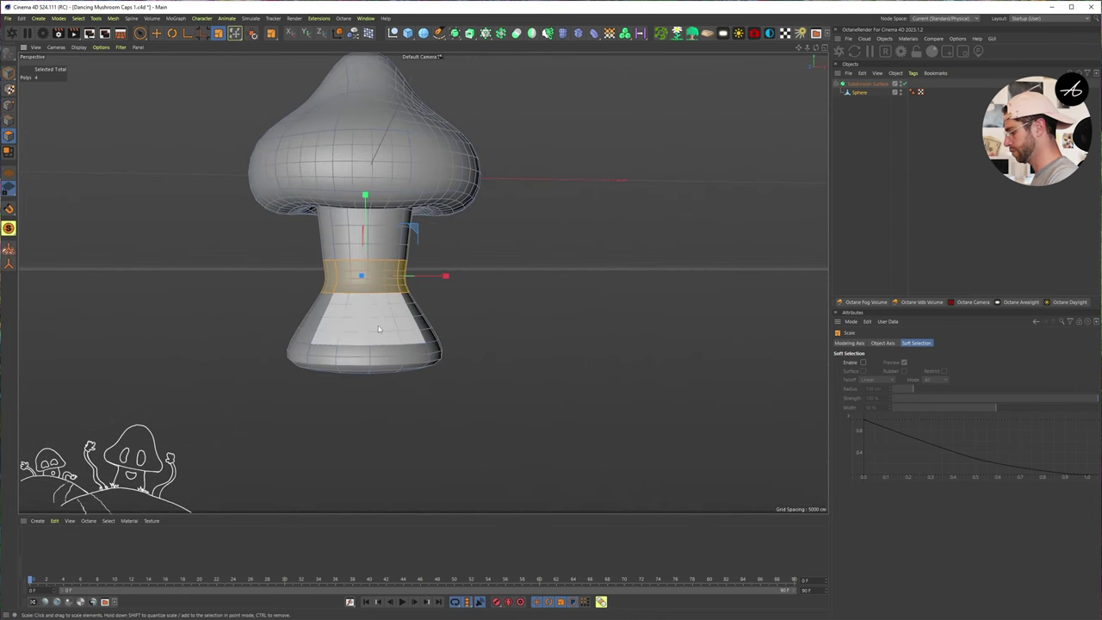
Loop-select the flared polygon band in the lower stem and move it slightly downward.
{"action": "key", "text": "u"}
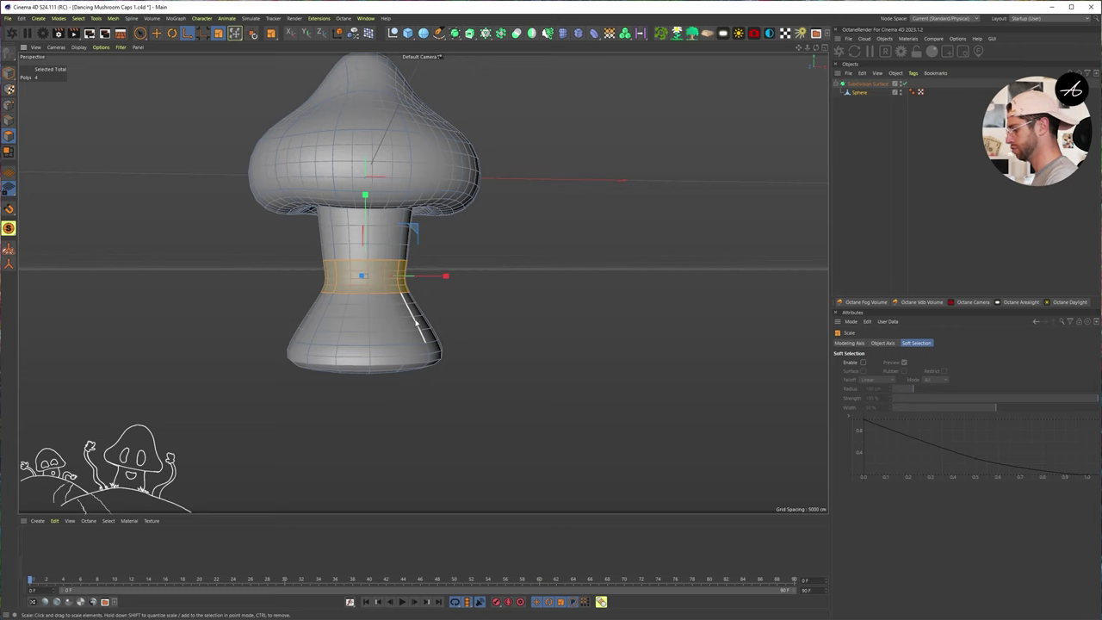
{"action": "key", "text": "l"}
{"action": "left_click", "coordinate": [410, 324]}
{"action": "key", "text": "t"}
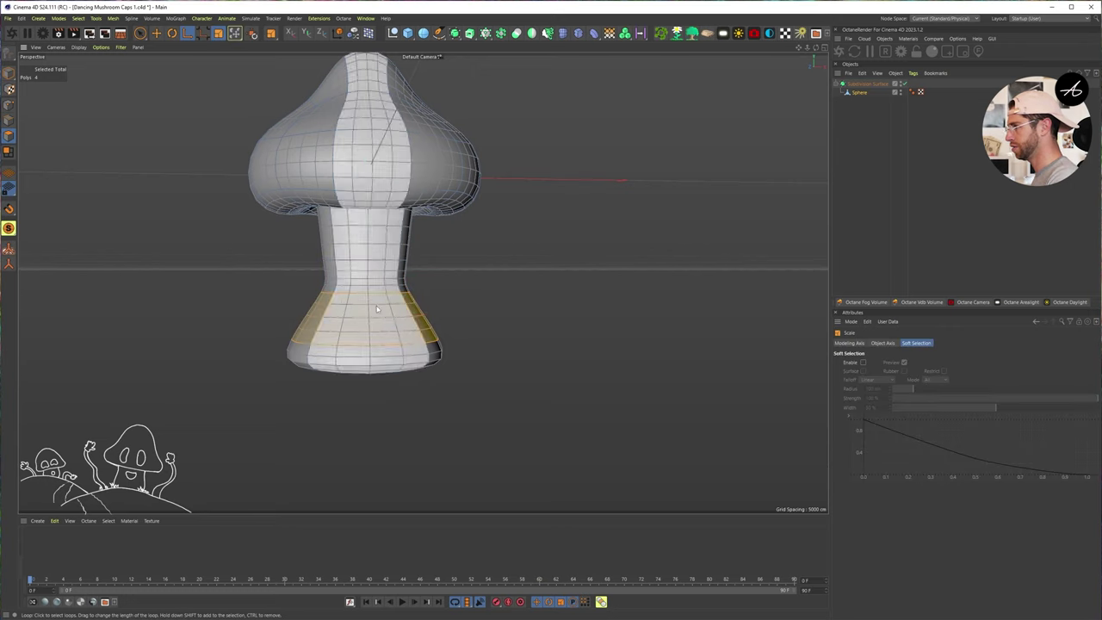
{"action": "key", "text": "e"}
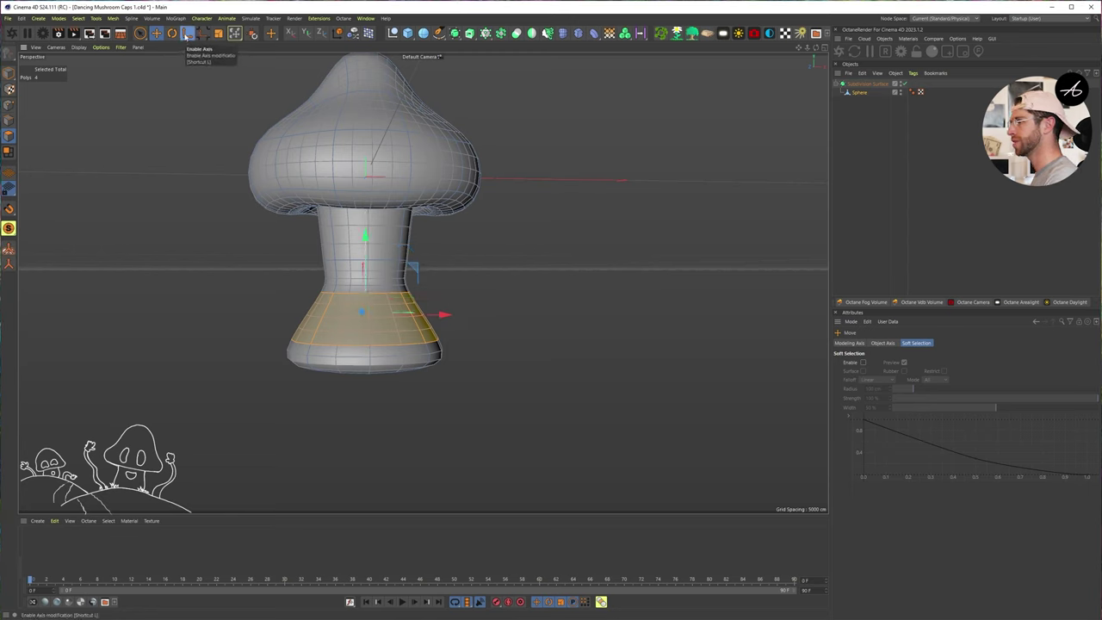
{"action": "left_click_drag", "start_coordinate": [364, 233], "coordinate": [364, 242]}
{"action": "key", "text": "t"}
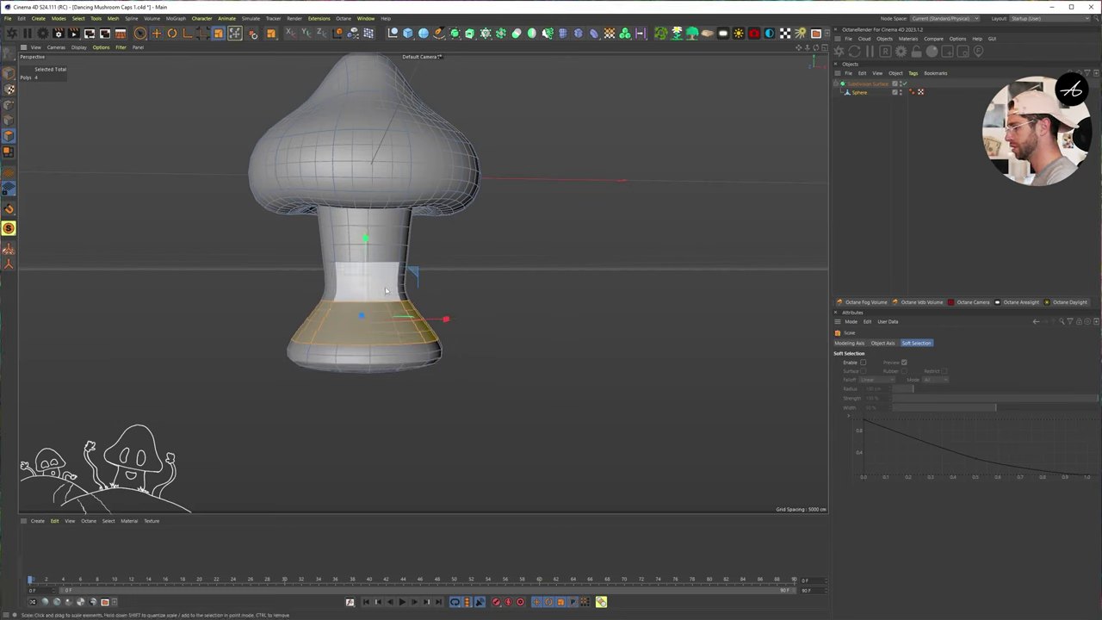
Loop-select the narrow middle band of the stem and move it upward towards the cap.
{"action": "double_click", "coordinate": [378, 284]}
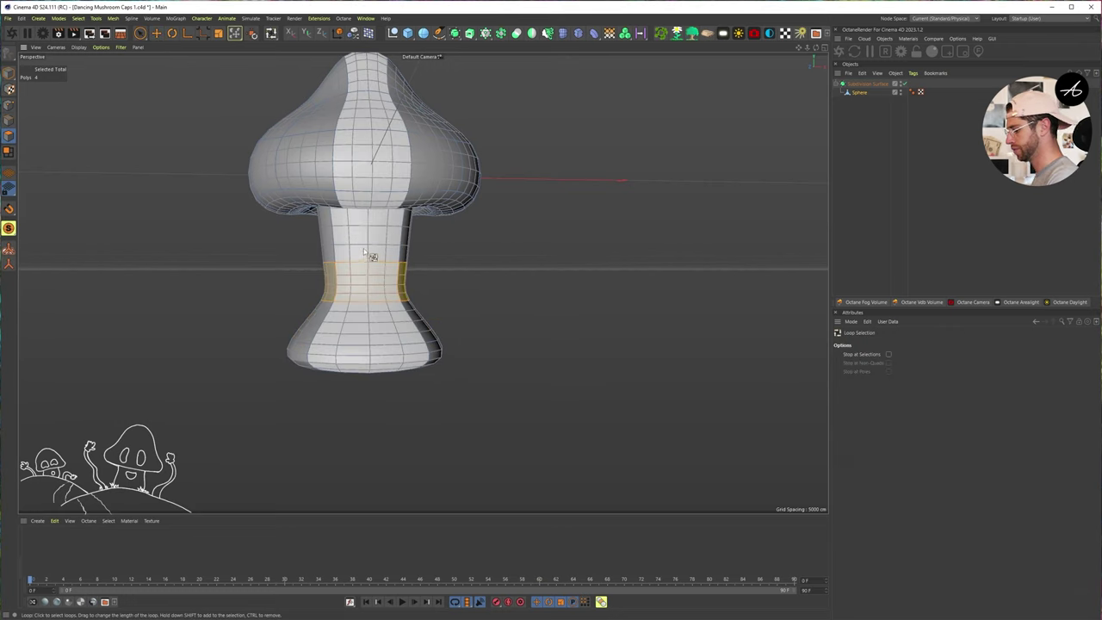
{"action": "key", "text": "e"}
{"action": "left_click_drag", "start_coordinate": [365, 246], "coordinate": [394, 379], "text": "alt"}
{"action": "scroll", "coordinate": [370, 219], "scroll_direction": "up", "scroll_amount": 2}
{"action": "key", "text": "ctrl+z"}
Loop-select the stem's flared band again, compress it vertically and move it upward.
{"action": "key", "text": "u"}
{"action": "key", "text": "l"}
{"action": "left_click", "coordinate": [421, 392]}
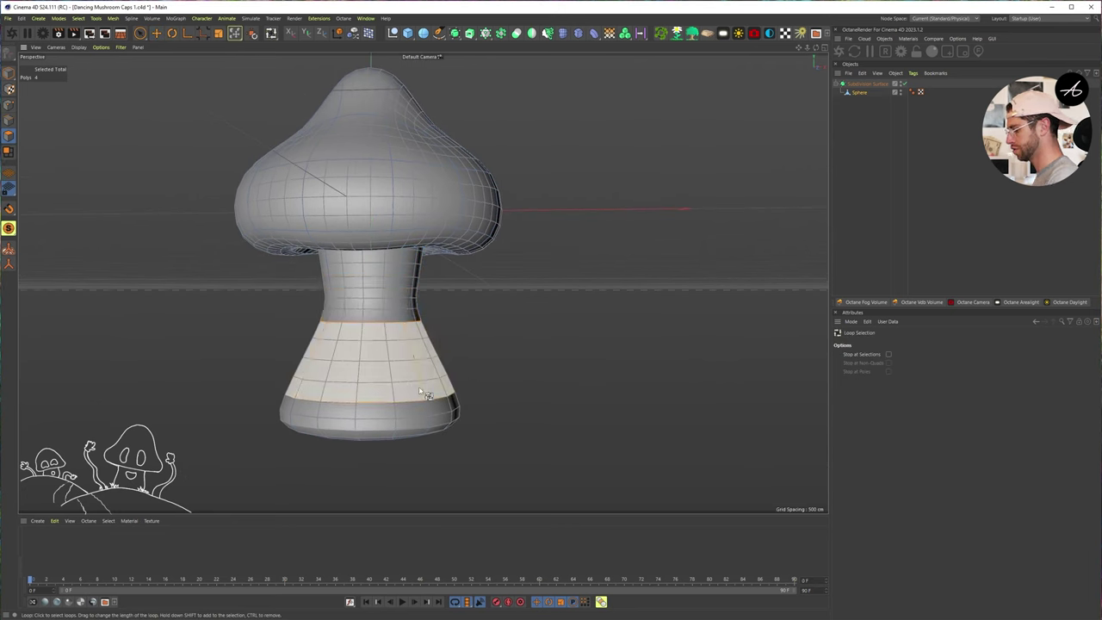
{"action": "key", "text": "t"}
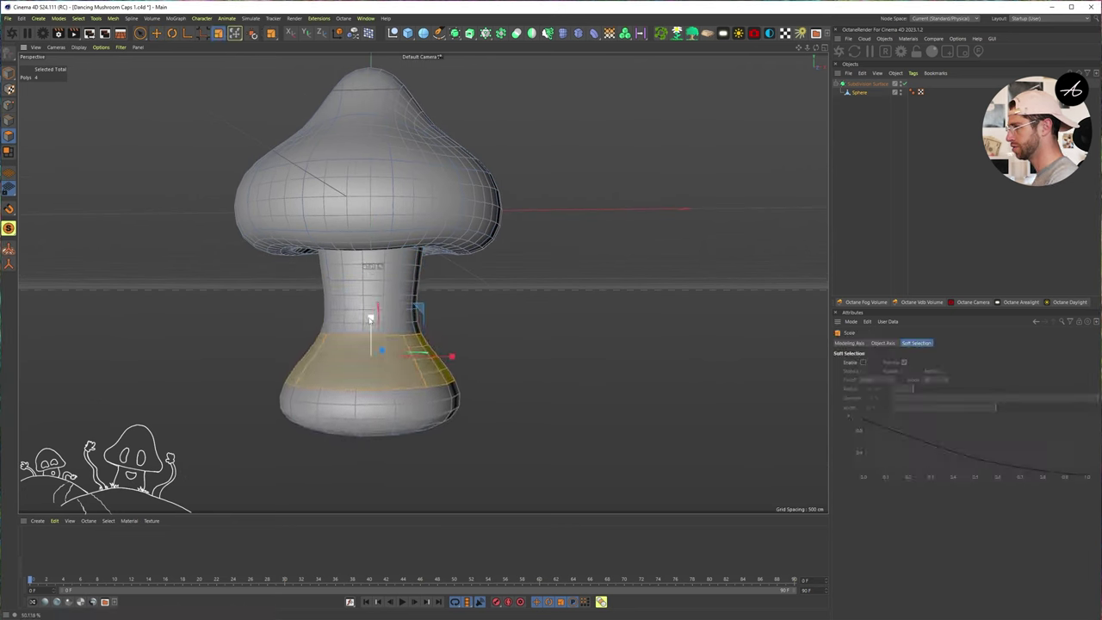
{"action": "left_click_drag", "start_coordinate": [373, 298], "coordinate": [372, 256]}
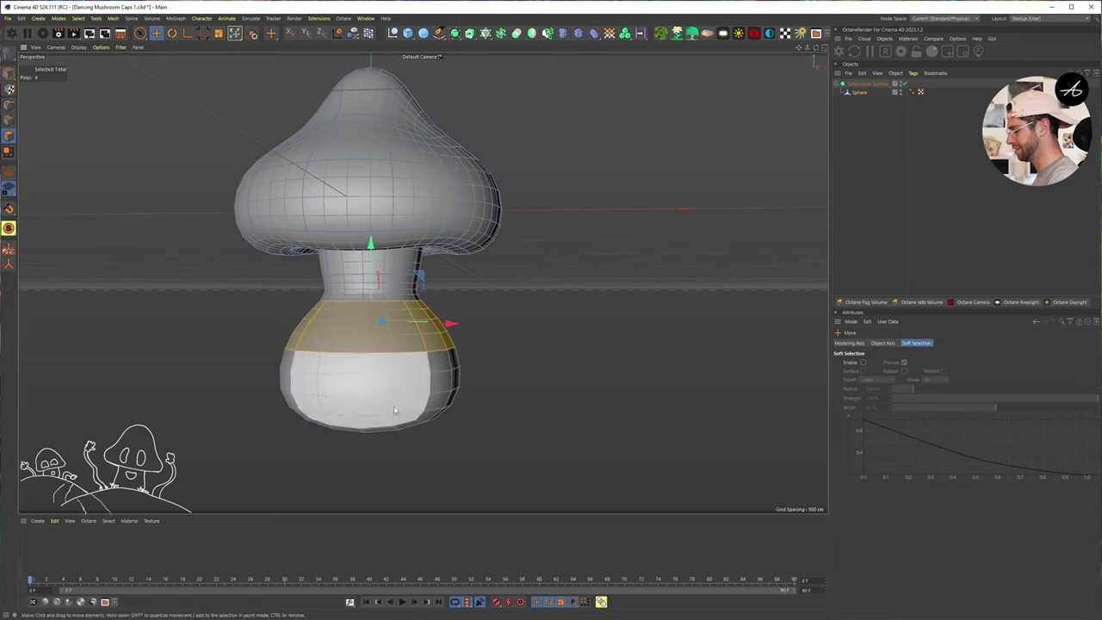
{"action": "key", "text": "u"}
{"action": "key", "text": "l"}
{"action": "left_click_drag", "start_coordinate": [391, 427], "coordinate": [361, 368], "text": "alt"}
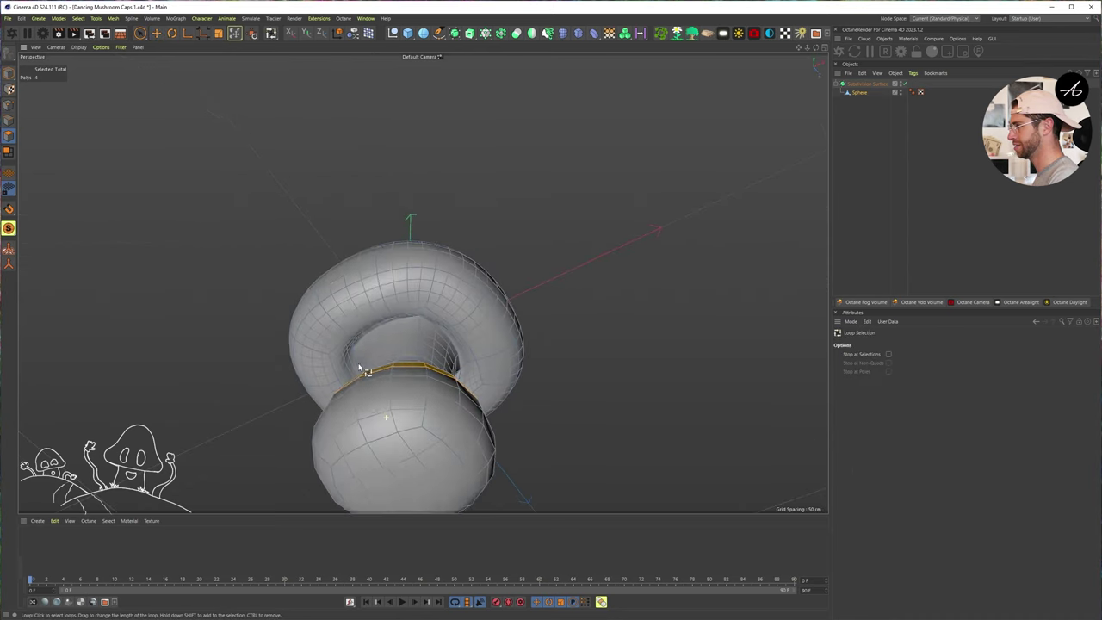
{"action": "left_click", "coordinate": [403, 447]}
{"action": "left_click_drag", "start_coordinate": [405, 435], "coordinate": [408, 456], "text": "alt"}
{"action": "left_click", "coordinate": [66, 203]}
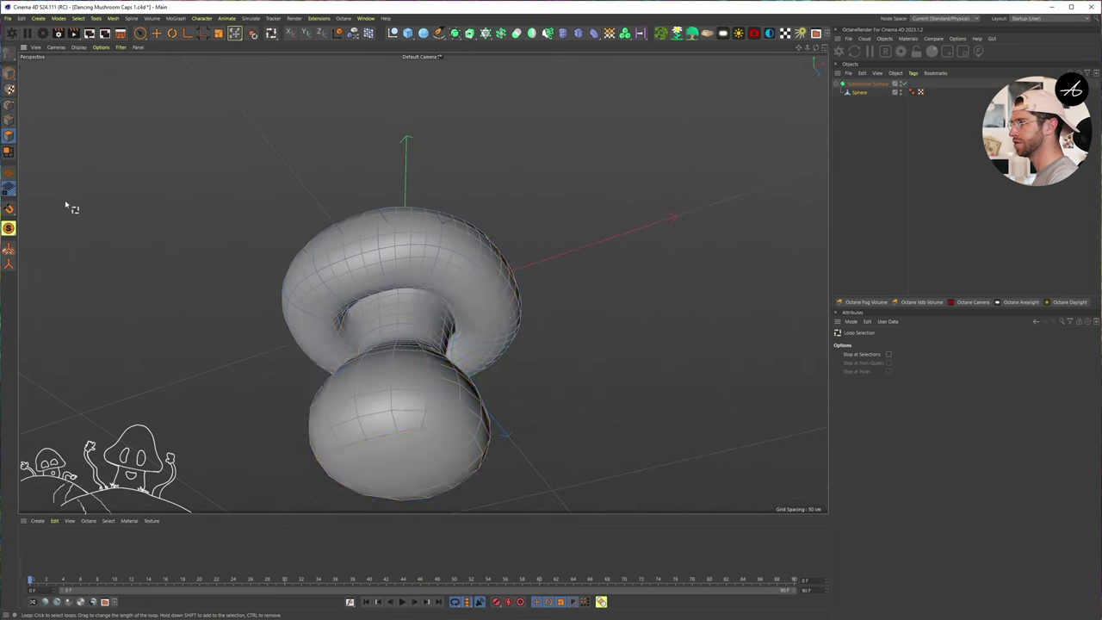
{"action": "left_click", "coordinate": [140, 33]}
{"action": "left_click", "coordinate": [169, 57]}
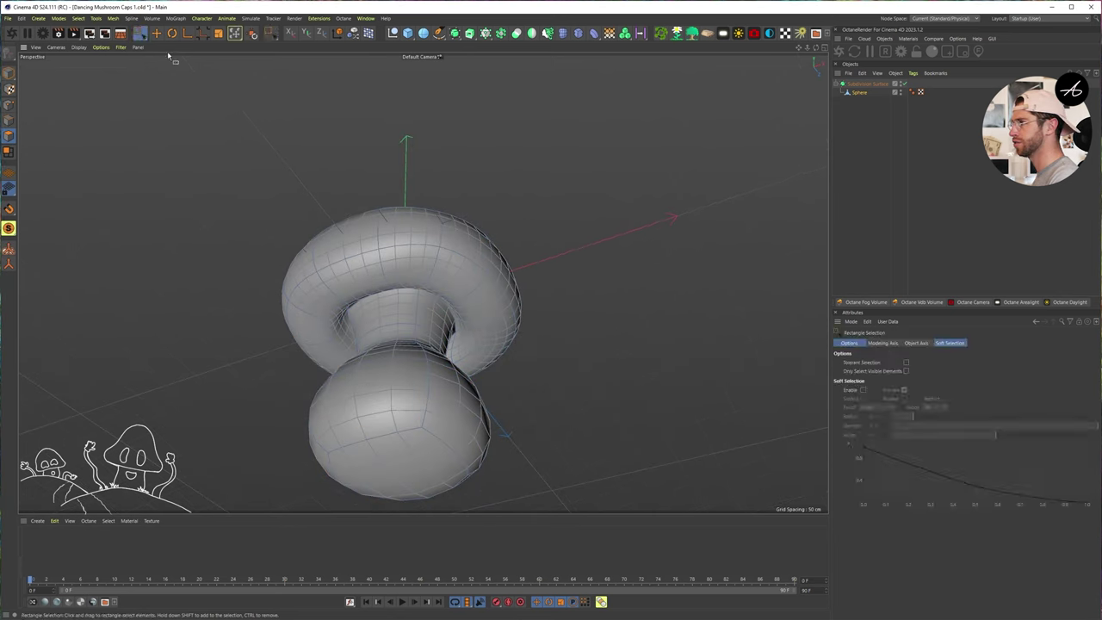
Select the stem's bottom polygon with Live Selection and move it upward to shorten the base.
{"action": "left_click", "coordinate": [143, 36]}
{"action": "left_click", "coordinate": [170, 43]}
{"action": "left_click", "coordinate": [403, 451]}
{"action": "left_click_drag", "start_coordinate": [415, 322], "coordinate": [421, 379], "text": "alt"}
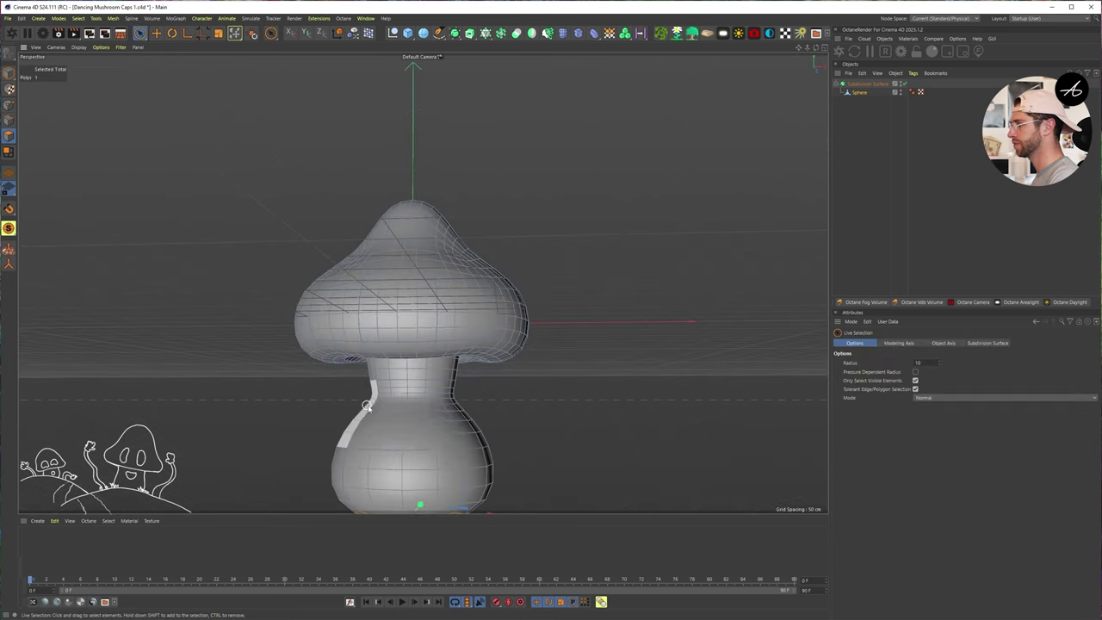
{"action": "middle_click_drag", "start_coordinate": [421, 379], "coordinate": [383, 271], "text": "alt"}
{"action": "left_click_drag", "start_coordinate": [379, 456], "coordinate": [347, 333], "text": "alt"}
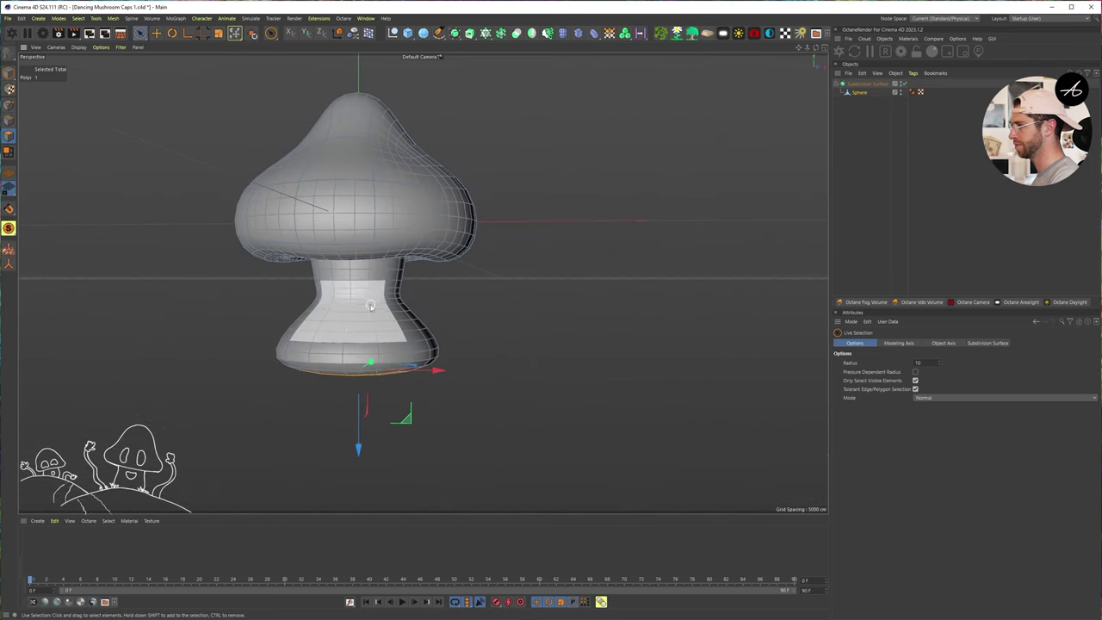
Loop-select the stem's narrow middle band, scale it slightly outward and clear the selection.
{"action": "key", "text": "u"}
{"action": "key", "text": "l"}
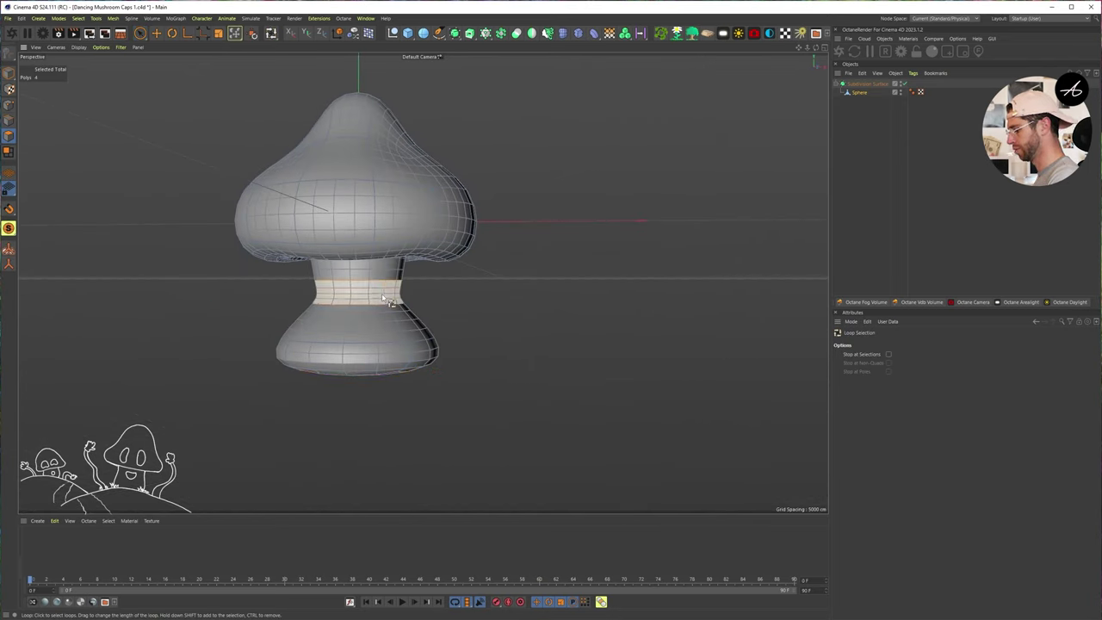
{"action": "left_click", "coordinate": [383, 295]}
{"action": "key", "text": "t"}
{"action": "left_click_drag", "start_coordinate": [500, 197], "coordinate": [529, 201]}
{"action": "left_click_drag", "start_coordinate": [400, 281], "coordinate": [469, 267], "text": "alt"}
{"action": "left_click", "coordinate": [566, 224]}
{"action": "middle_click_drag", "start_coordinate": [391, 262], "coordinate": [432, 352], "text": "alt"}
{"action": "left_click_drag", "start_coordinate": [431, 351], "coordinate": [378, 284], "text": "alt"}
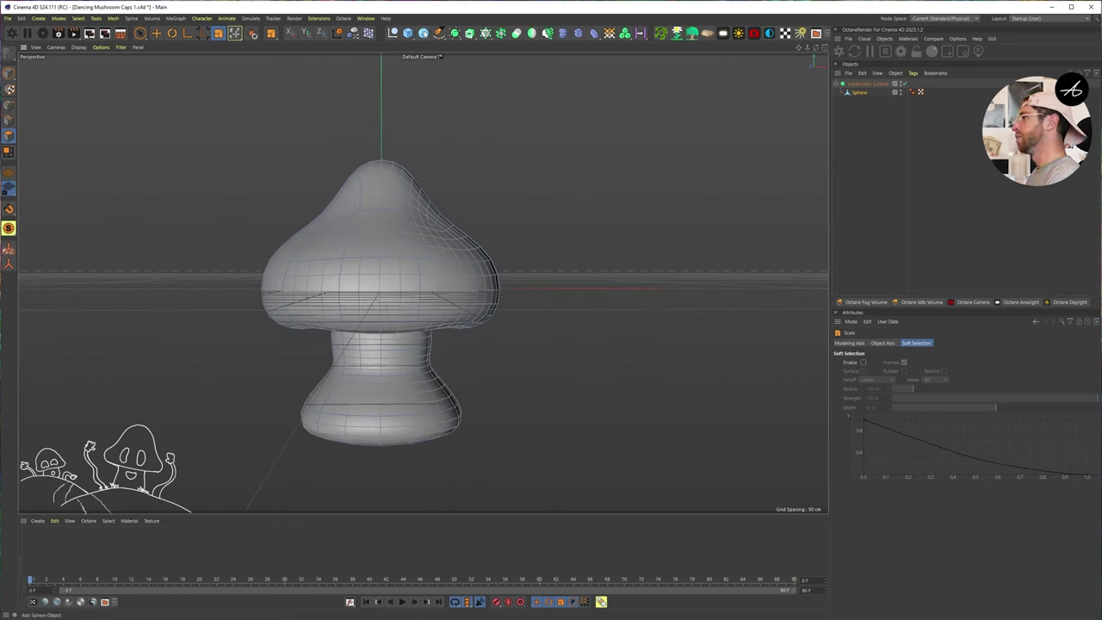
Add a cube primitive and move it along the Z axis in front of the mushroom.
{"action": "left_click", "coordinate": [408, 33]}
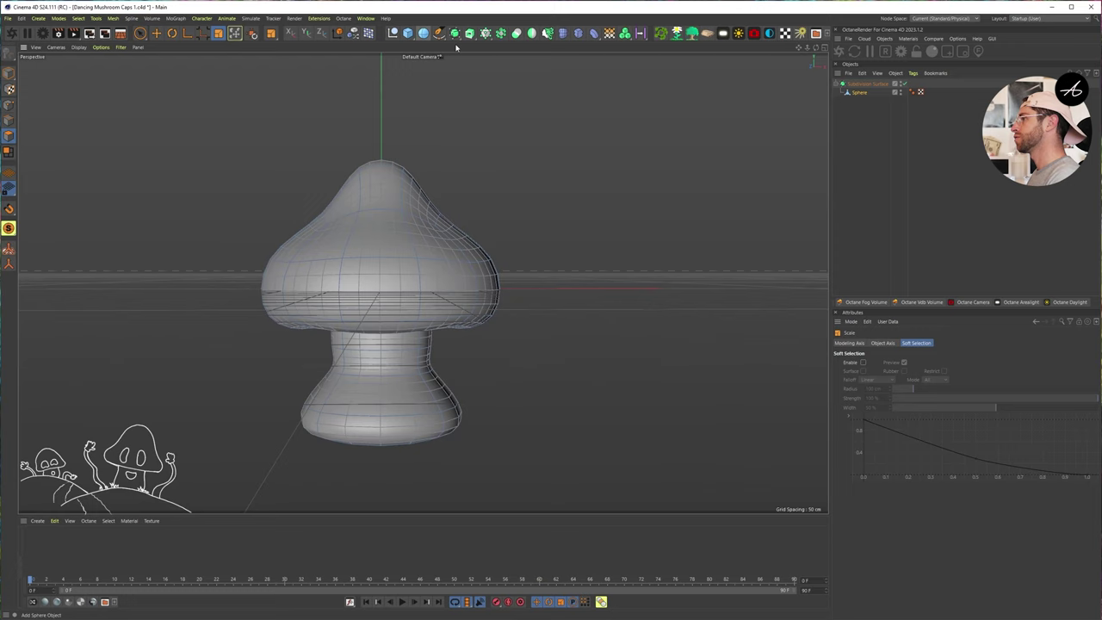
{"action": "left_click", "coordinate": [409, 34]}
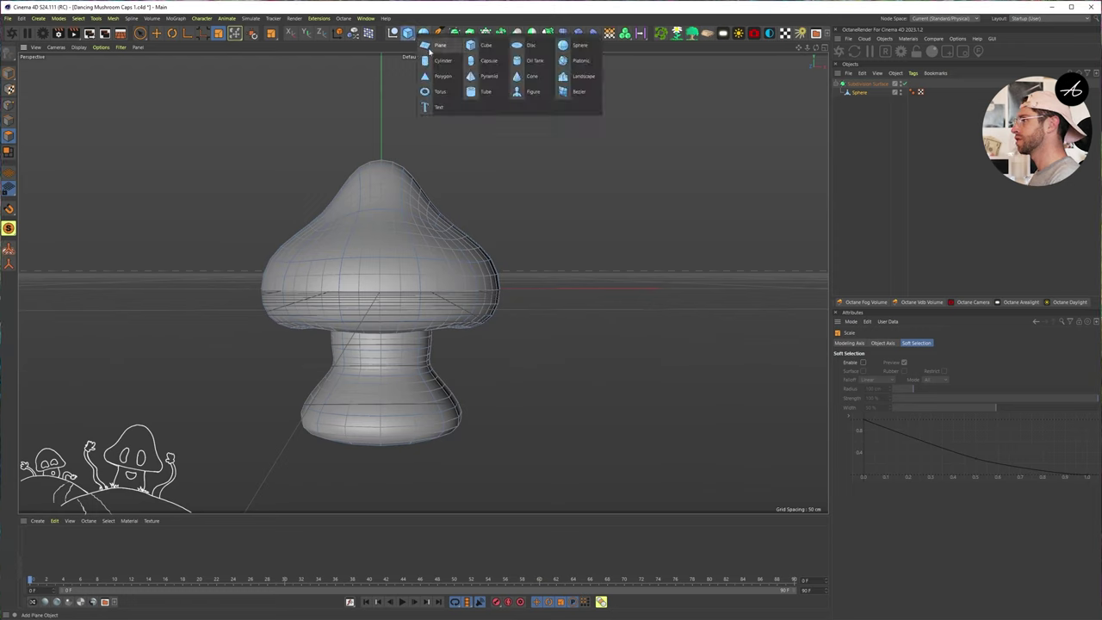
{"action": "left_click", "coordinate": [482, 47]}
{"action": "left_click_drag", "start_coordinate": [408, 296], "coordinate": [303, 346], "text": "alt"}
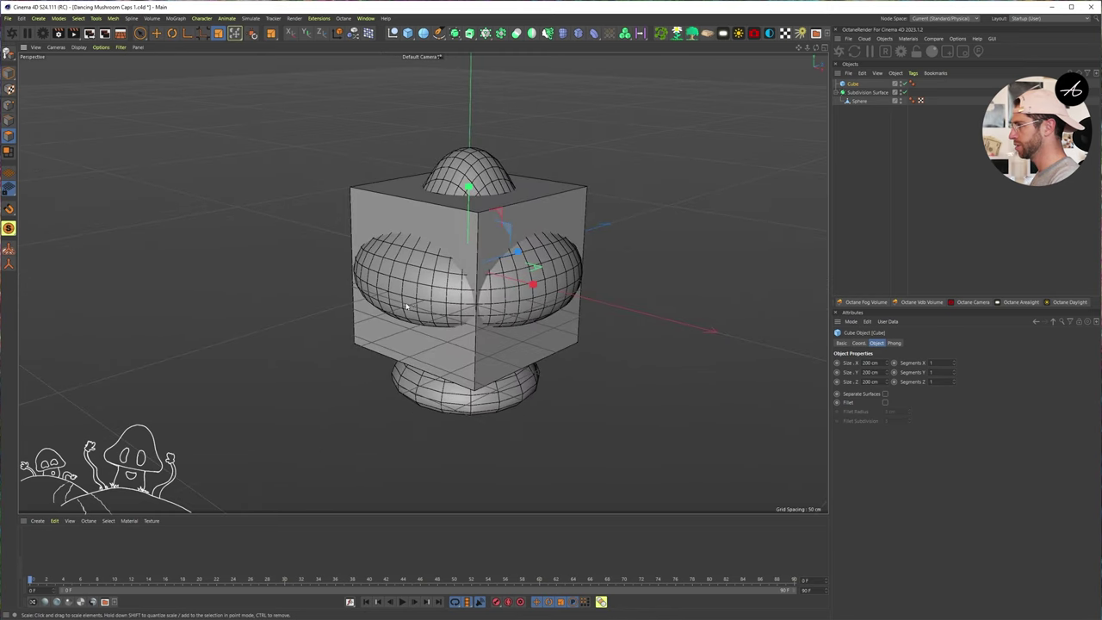
{"action": "key", "text": "r"}
{"action": "key", "text": "e"}
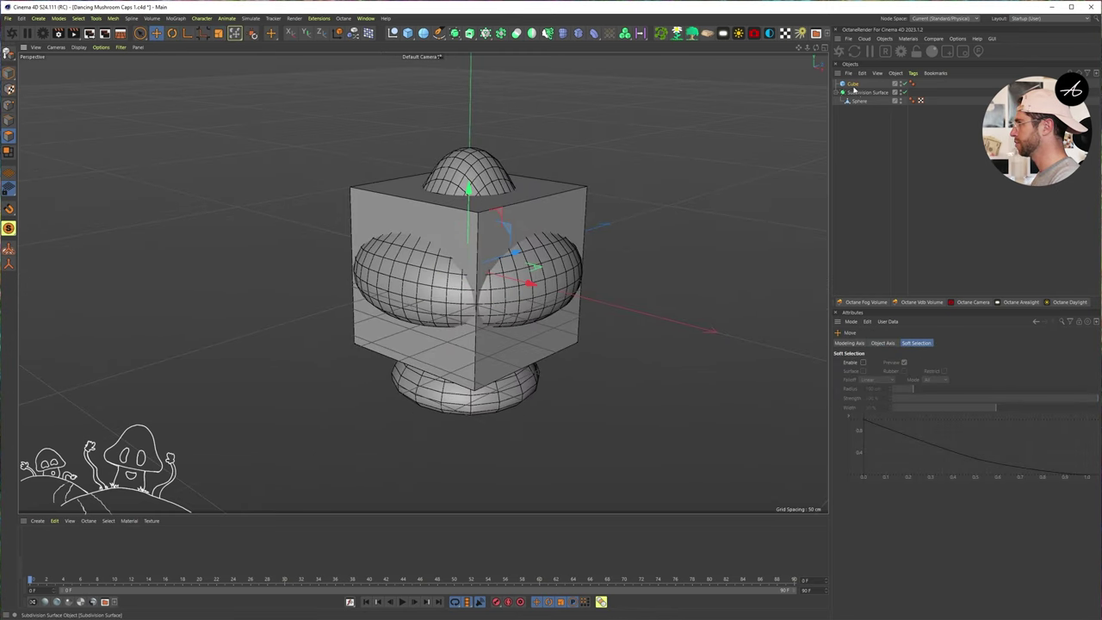
{"action": "left_click", "coordinate": [858, 92]}
{"action": "left_click", "coordinate": [853, 84]}
{"action": "left_click_drag", "start_coordinate": [514, 252], "coordinate": [364, 274], "text": "alt"}
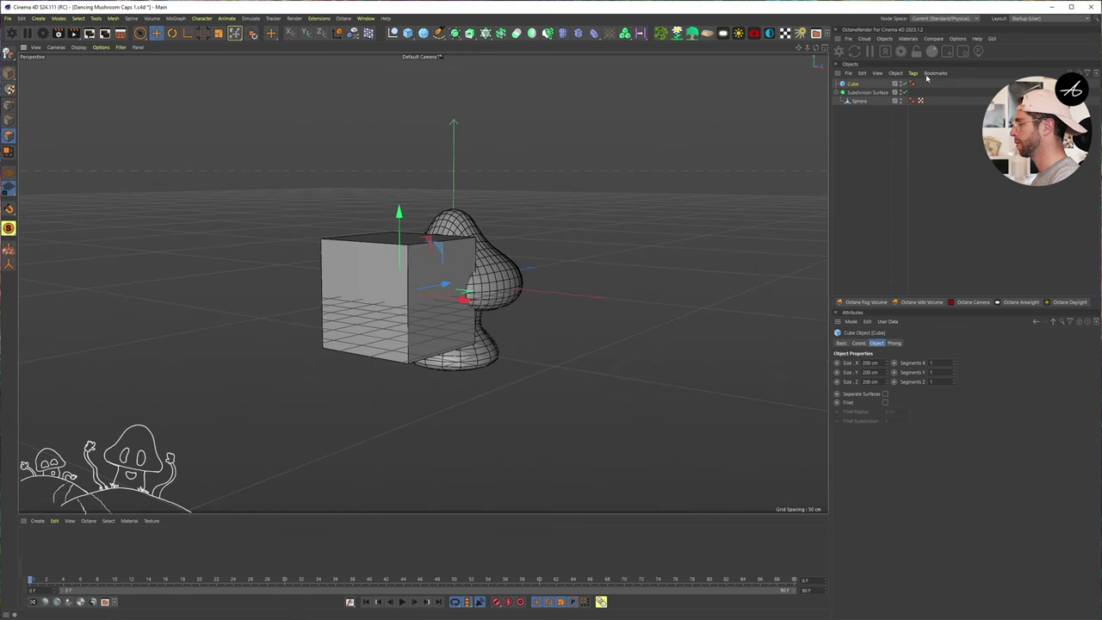
Scale the cube down uniformly to about 31 cm per side in front of the cap.
{"action": "key", "text": "t"}
{"action": "left_click_drag", "start_coordinate": [524, 238], "coordinate": [430, 322]}
{"action": "key", "text": "e"}
{"action": "right_click_drag", "start_coordinate": [430, 322], "coordinate": [472, 293], "text": "alt"}
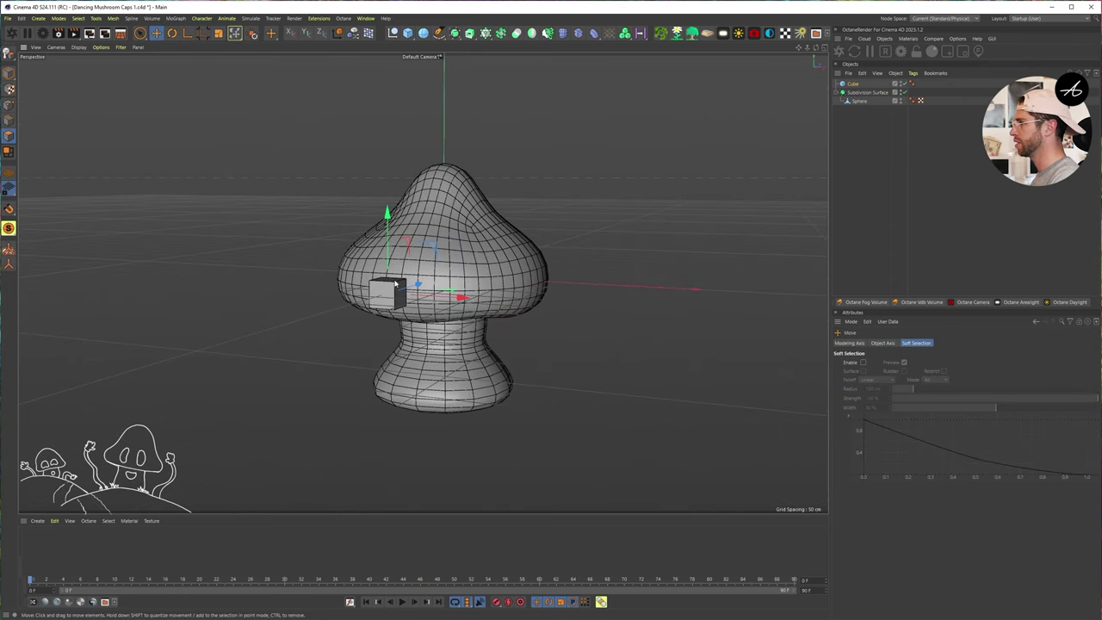
Set the cube's Y size to 56 cm with 3 Y segments and nest it under a new Subdivision Surface.
{"action": "left_click", "coordinate": [860, 84]}
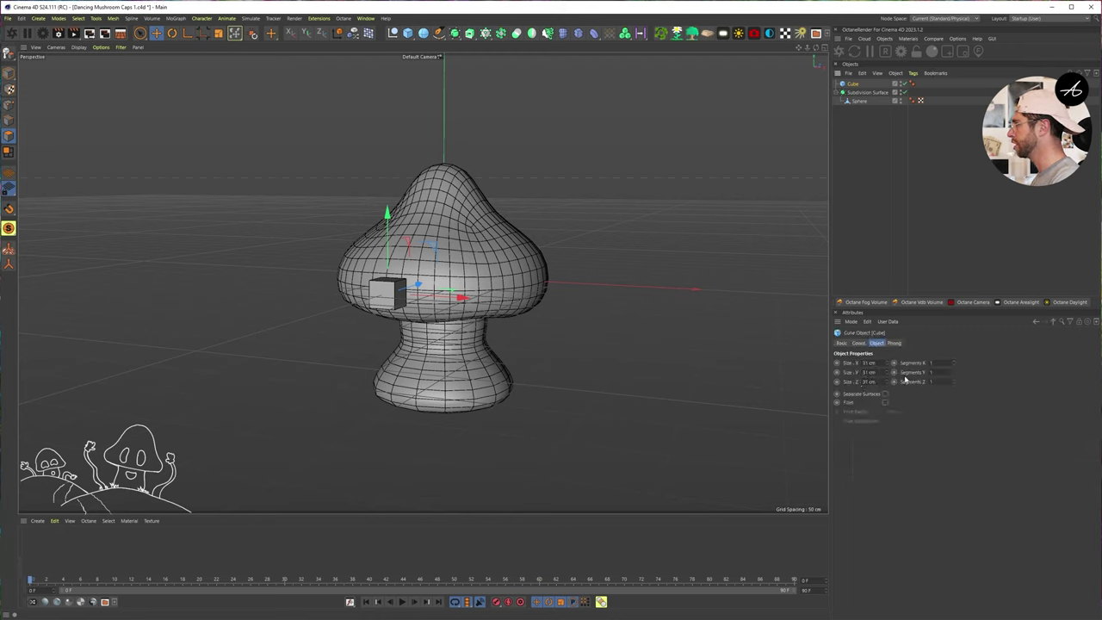
{"action": "left_click", "coordinate": [864, 342]}
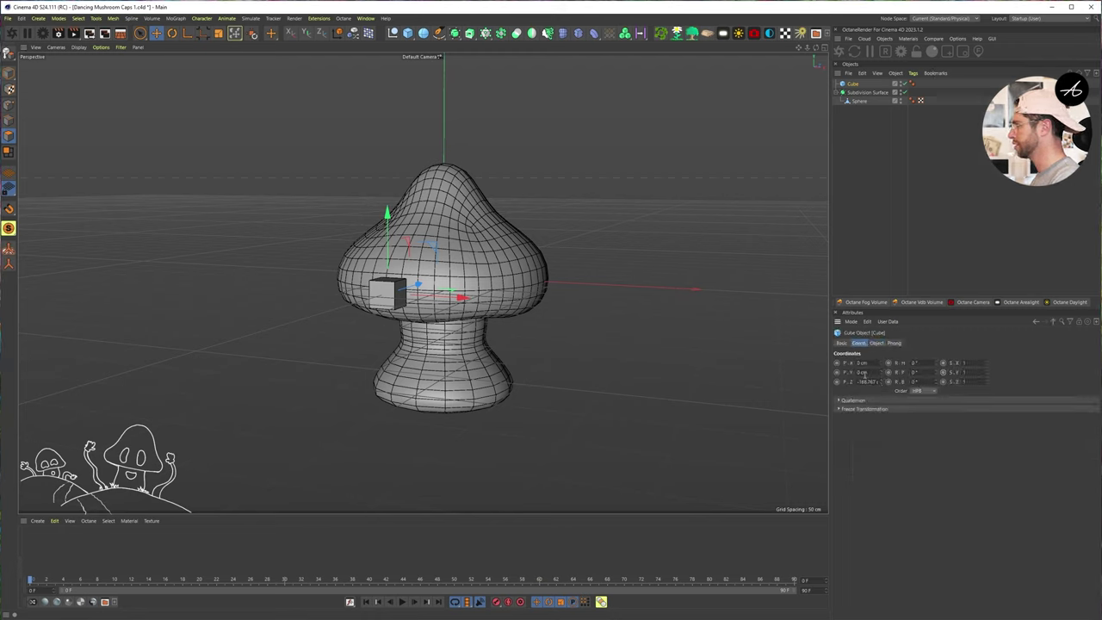
{"action": "left_click", "coordinate": [877, 343]}
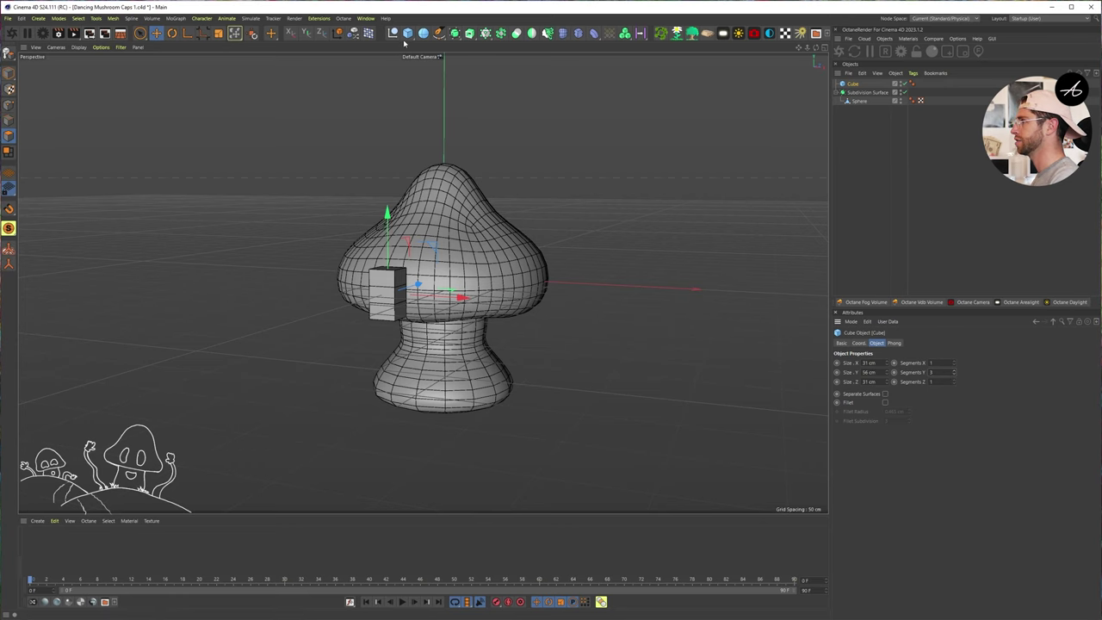
{"action": "left_click", "coordinate": [455, 33], "text": "alt"}
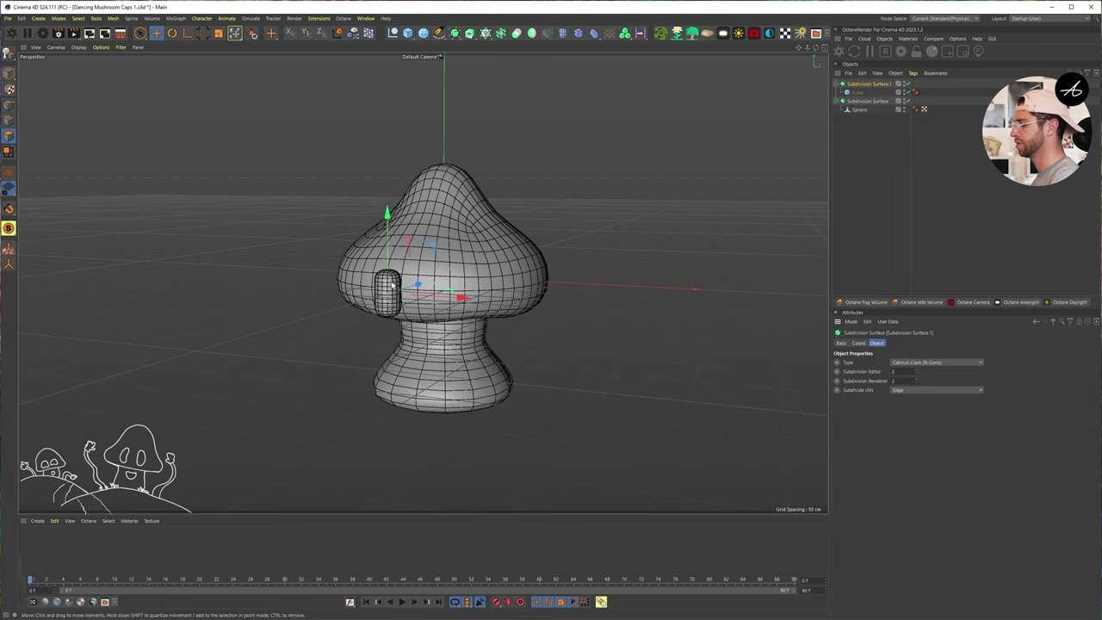
{"action": "left_click_drag", "start_coordinate": [383, 269], "coordinate": [413, 232], "text": "alt"}
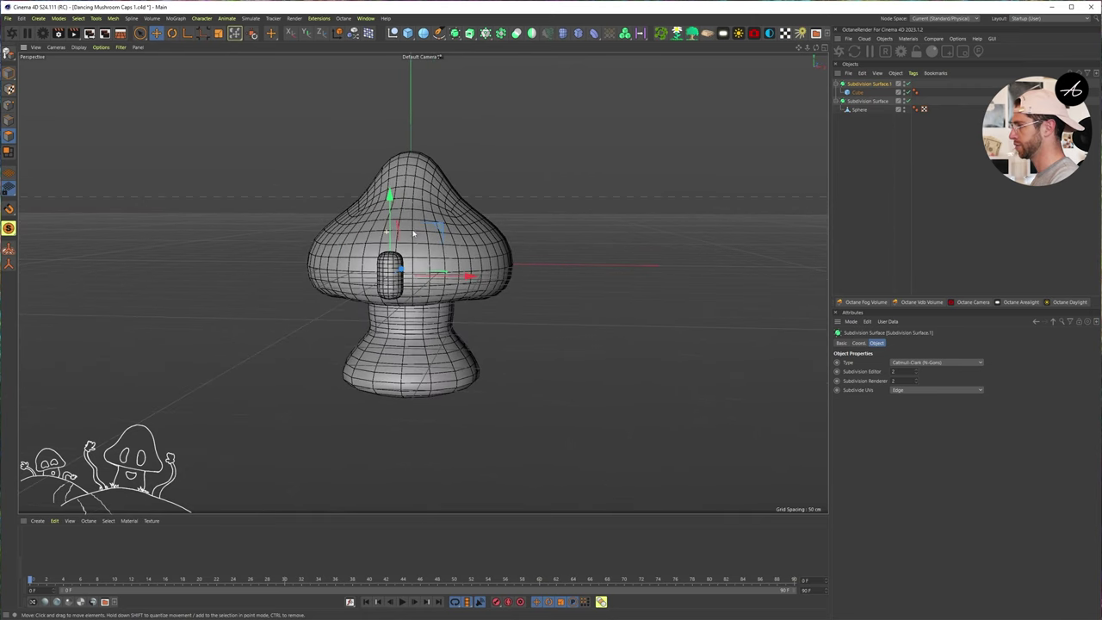
Make the cube's Subdivision Surface editable, switch to Model mode and move the capsule along Z against the front of the cap.
{"action": "key", "text": "c"}
{"action": "scroll", "coordinate": [408, 275], "scroll_direction": "up", "scroll_amount": 3}
{"action": "left_click_drag", "start_coordinate": [408, 276], "coordinate": [352, 278], "text": "alt"}
{"action": "key", "text": "e"}
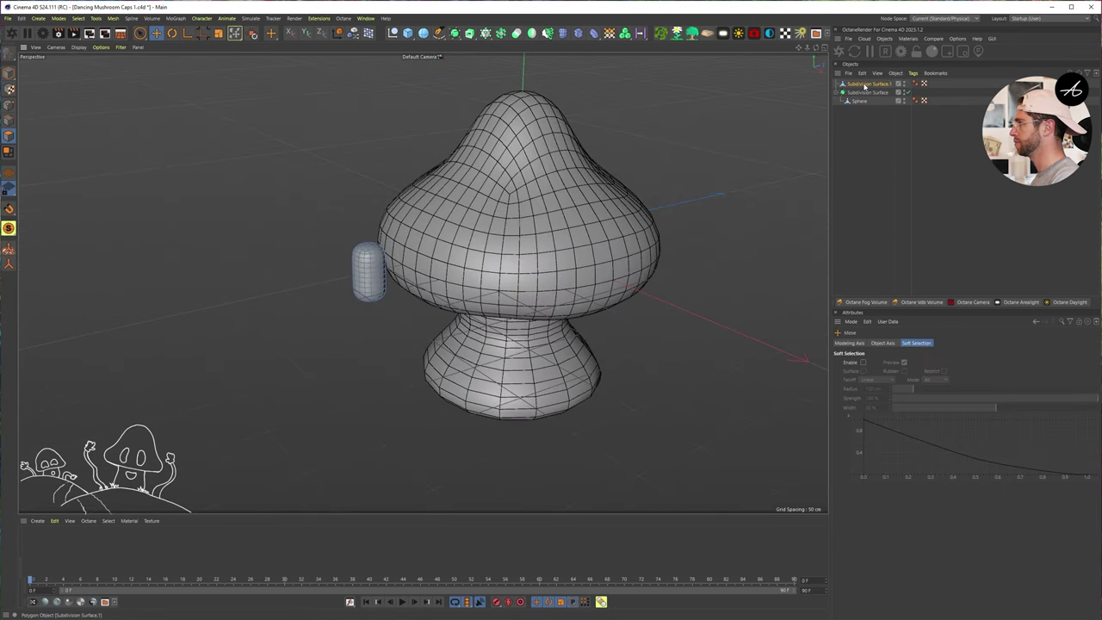
{"action": "left_click", "coordinate": [865, 85]}
{"action": "left_click", "coordinate": [8, 74]}
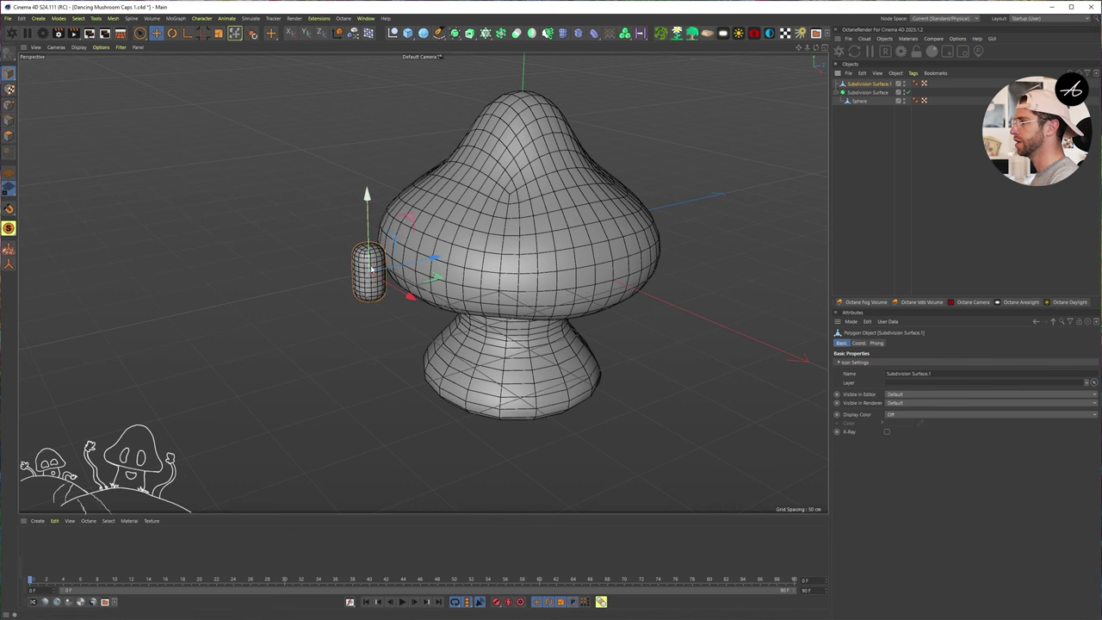
{"action": "left_click_drag", "start_coordinate": [399, 293], "coordinate": [360, 264]}
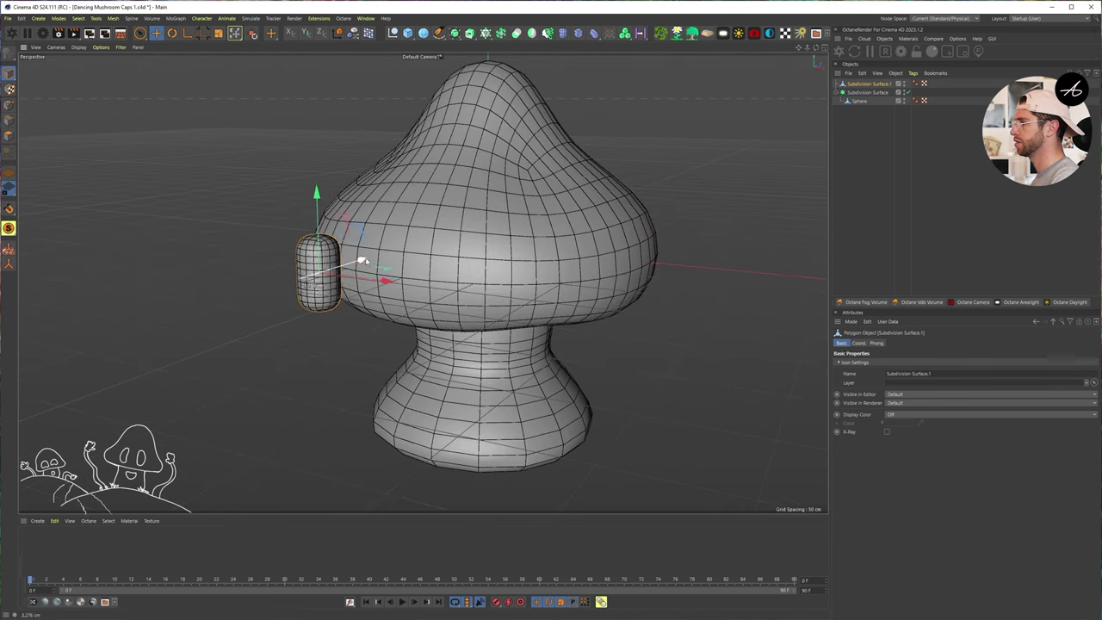
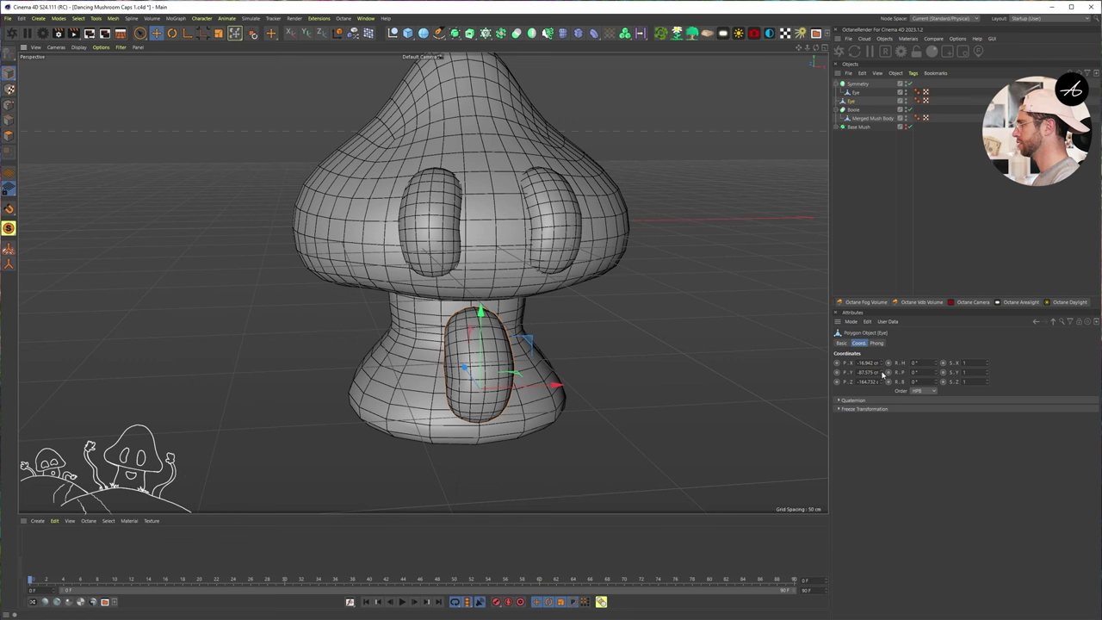
Reset the copied eye's X position to 0 cm so it sits centred below the two eyes.
{"action": "right_click", "coordinate": [883, 366]}
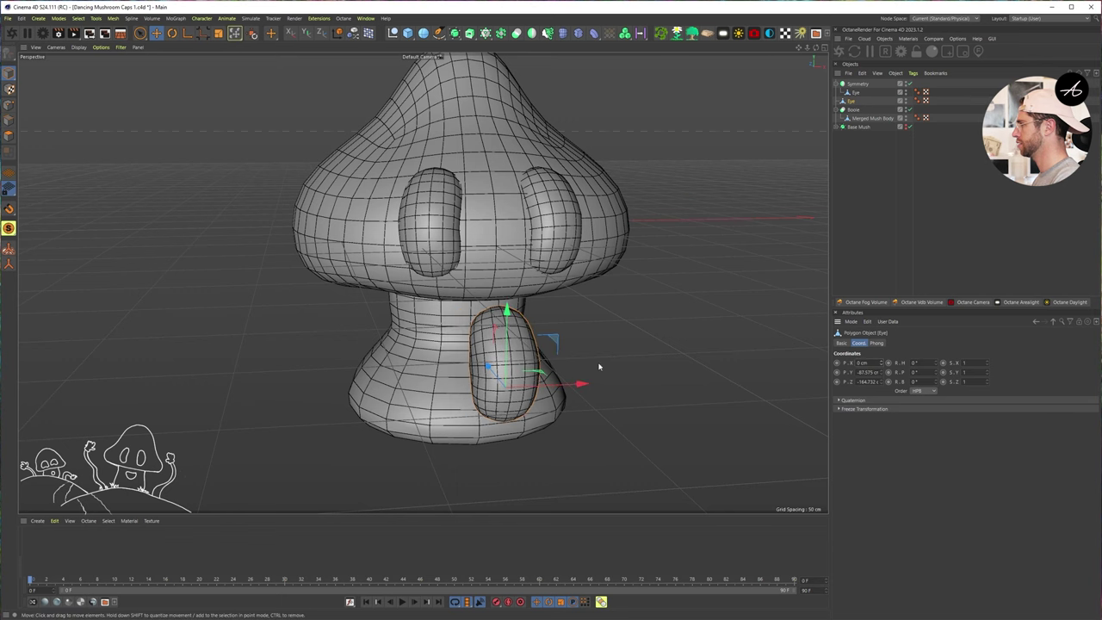
{"action": "left_click_drag", "start_coordinate": [600, 368], "coordinate": [582, 361], "text": "alt"}
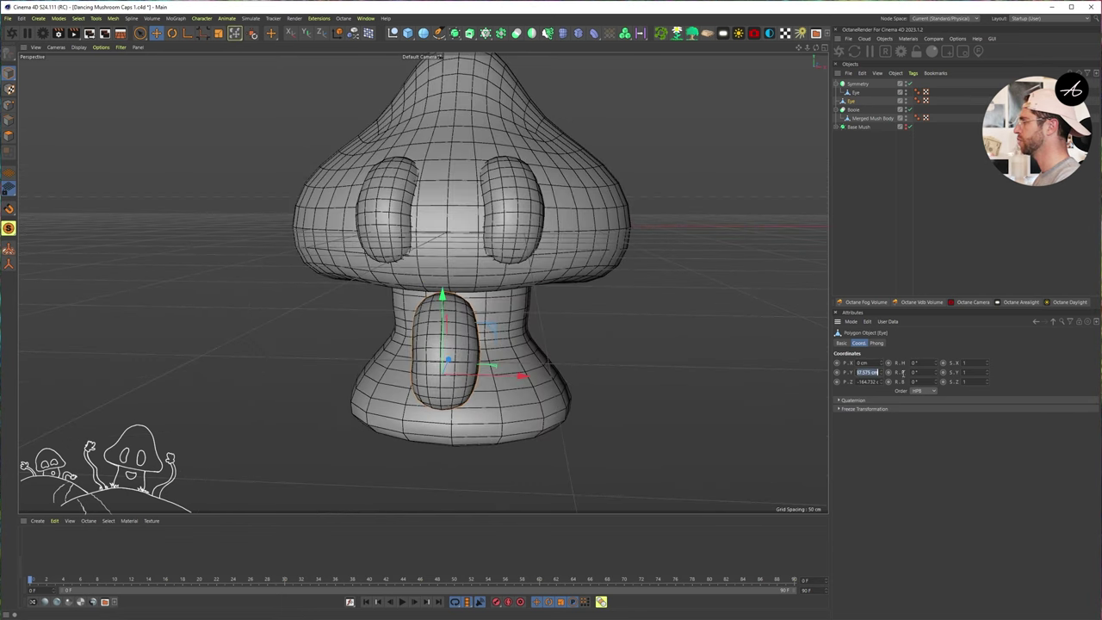
{"action": "key", "text": "0"}
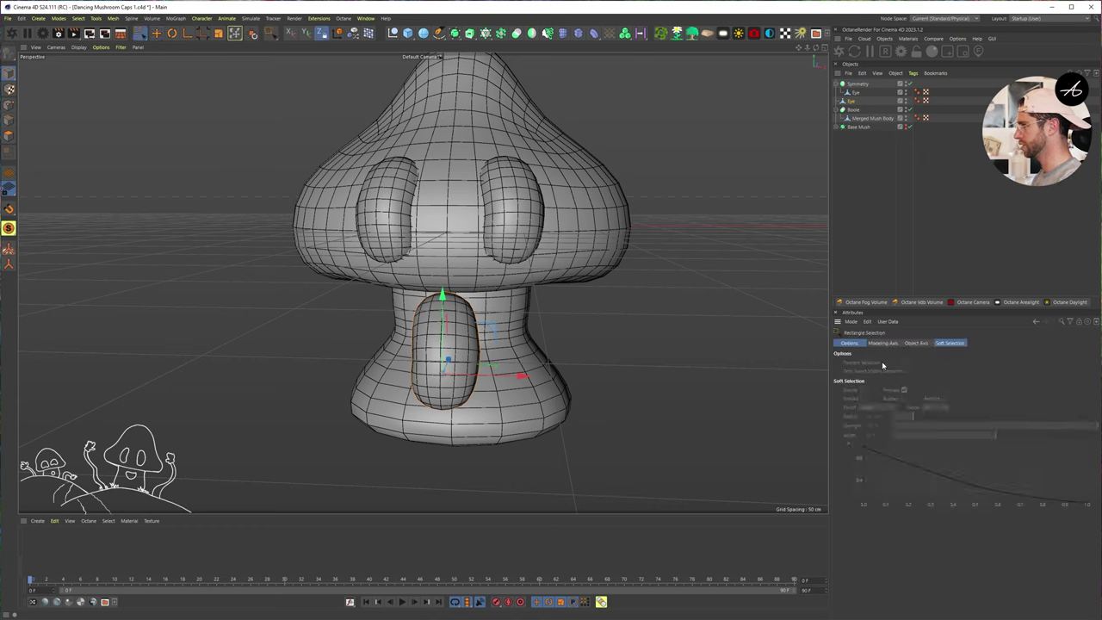
{"action": "left_click", "coordinate": [852, 103]}
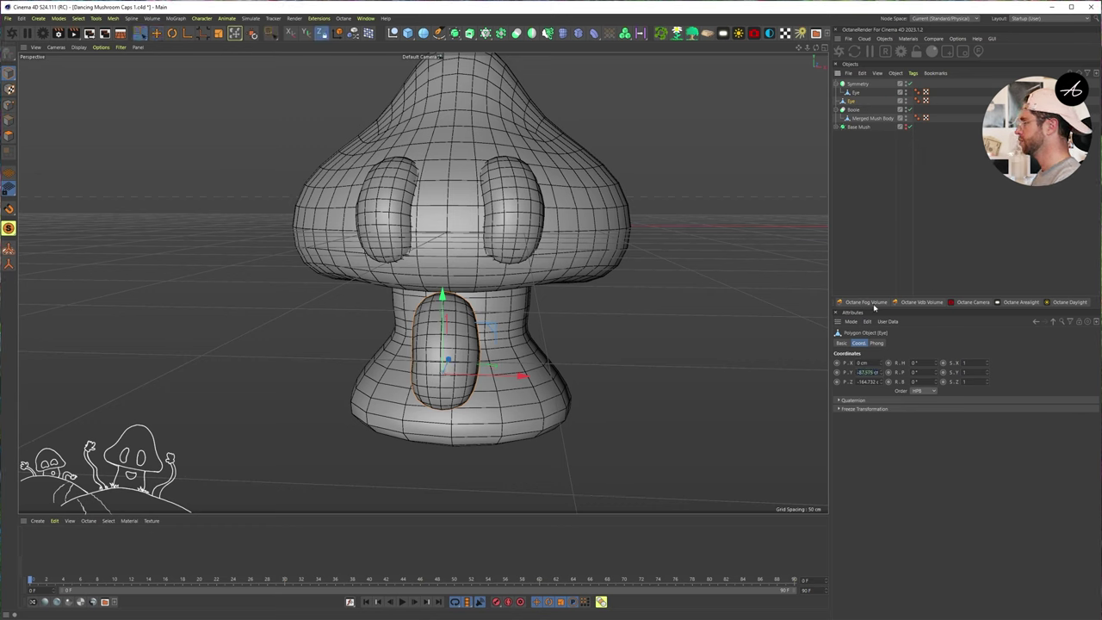
Rotate the copied eye 90° onto its side as a mouth and adjust its angle from the top view.
{"action": "key", "text": "r"}
{"action": "left_click_drag", "start_coordinate": [517, 404], "coordinate": [533, 413]}
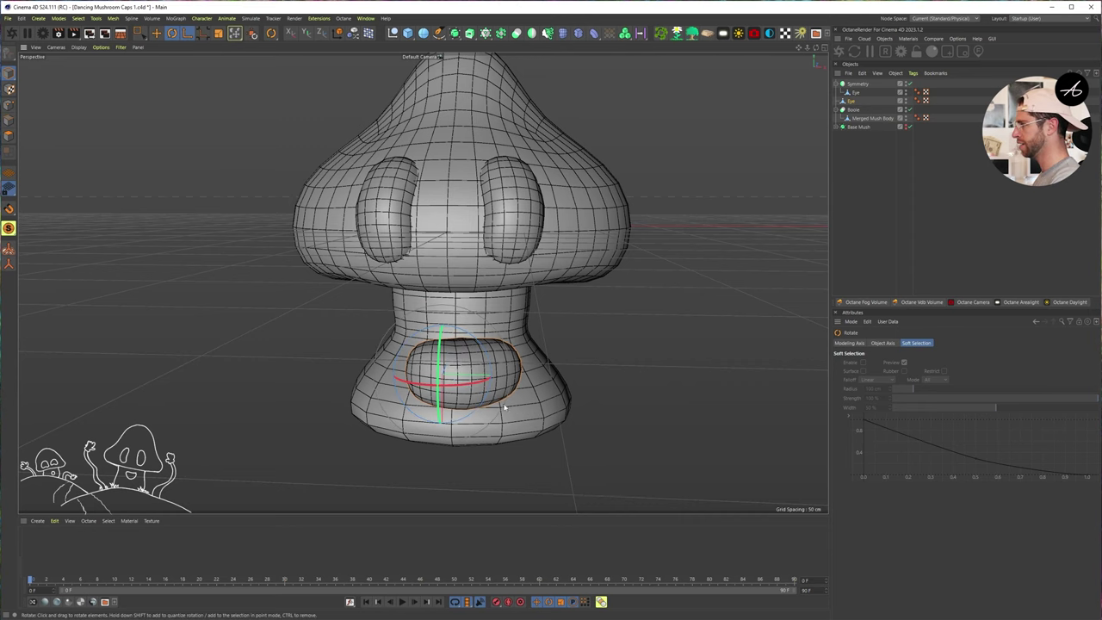
{"action": "key", "text": "e"}
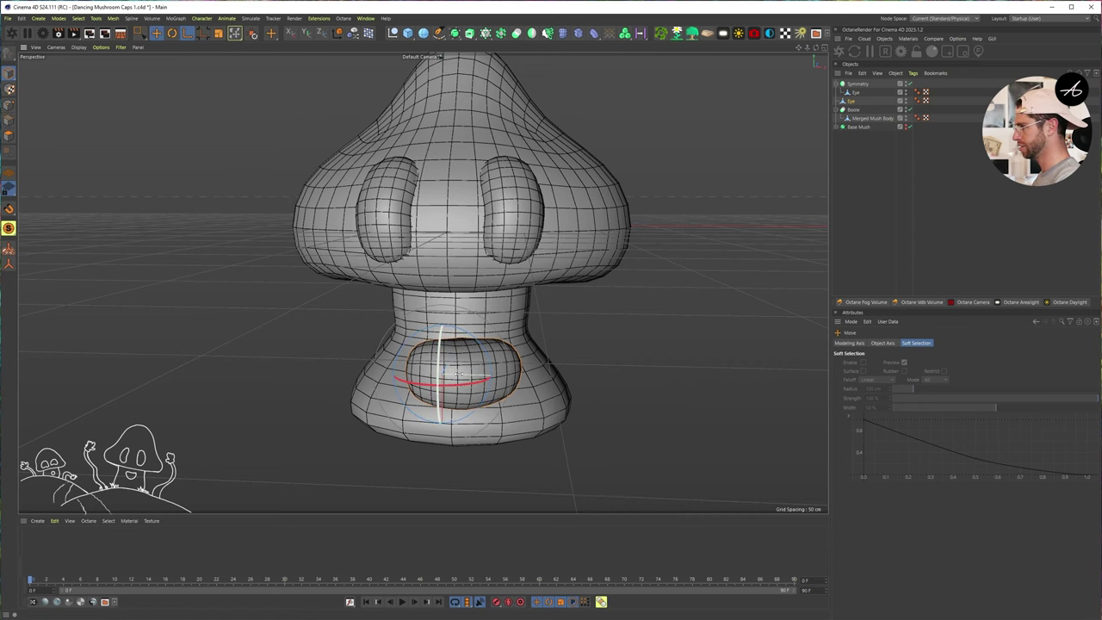
{"action": "middle_click", "coordinate": [519, 379]}
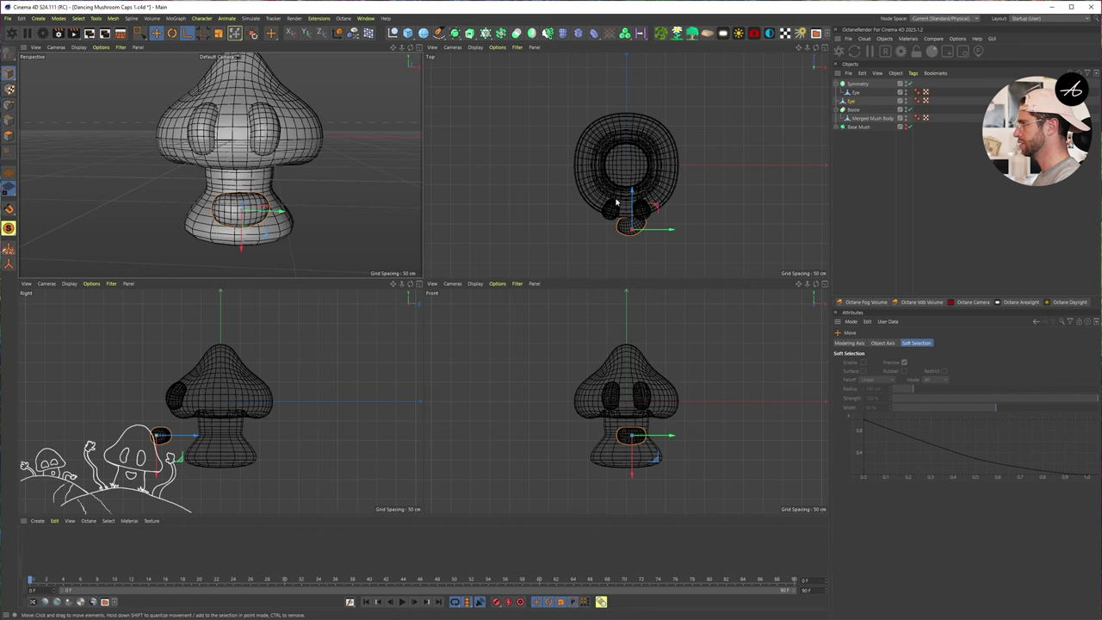
{"action": "scroll", "coordinate": [680, 200], "scroll_direction": "up", "scroll_amount": 5}
{"action": "key", "text": "r"}
{"action": "left_click_drag", "start_coordinate": [675, 198], "coordinate": [670, 175]}
{"action": "key", "text": "e"}
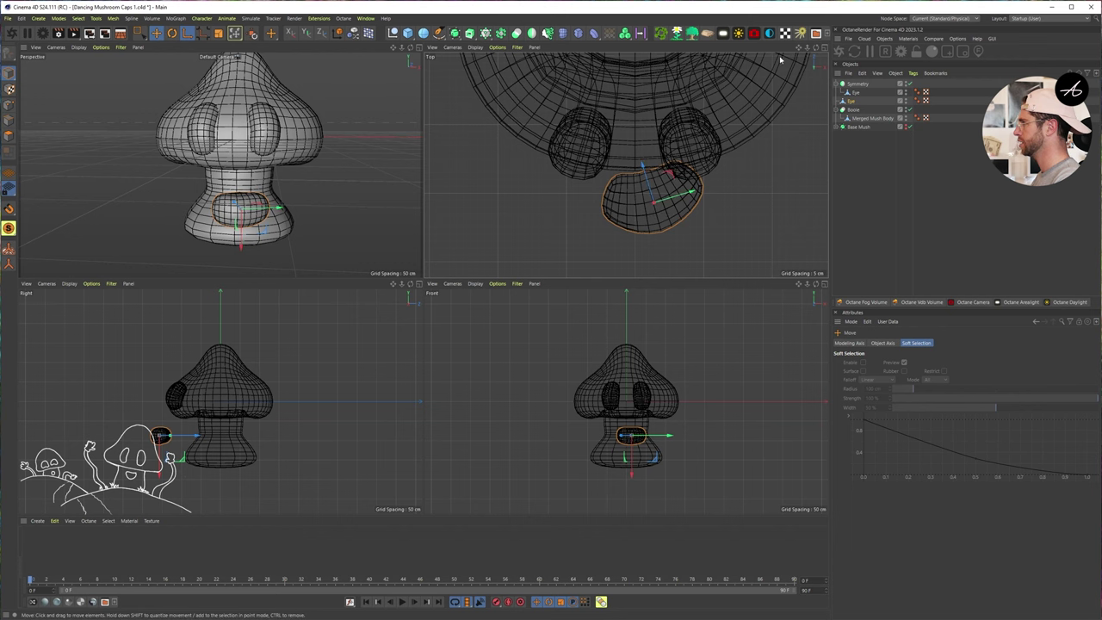
Rotate the mouth shape to face forward with its curve downward and move it back into the stem's front.
{"action": "middle_click", "coordinate": [304, 208]}
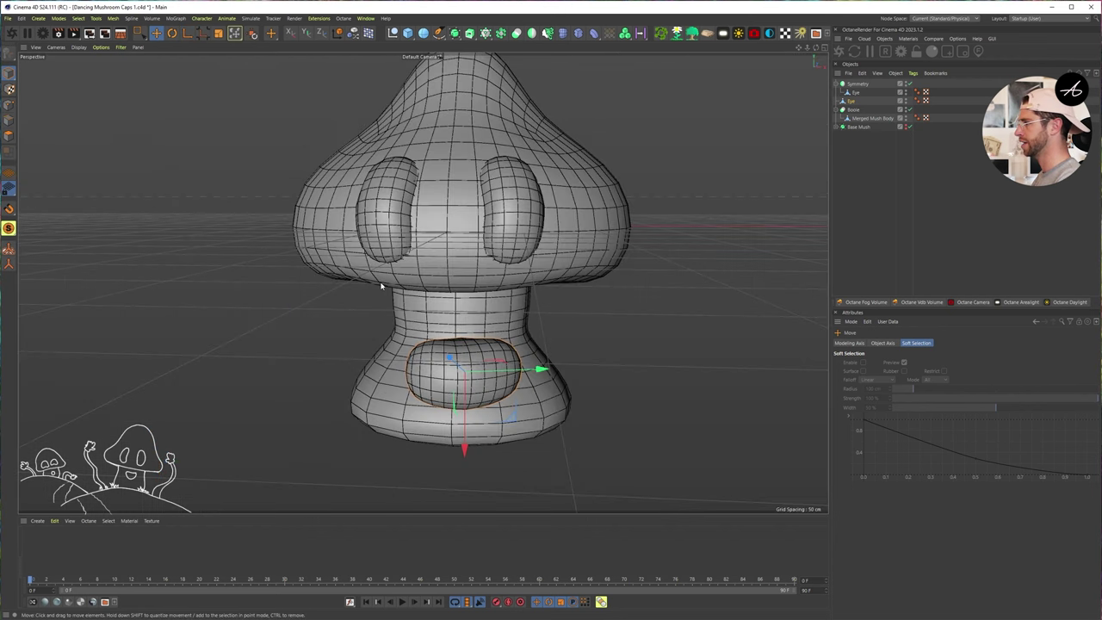
{"action": "key", "text": "r"}
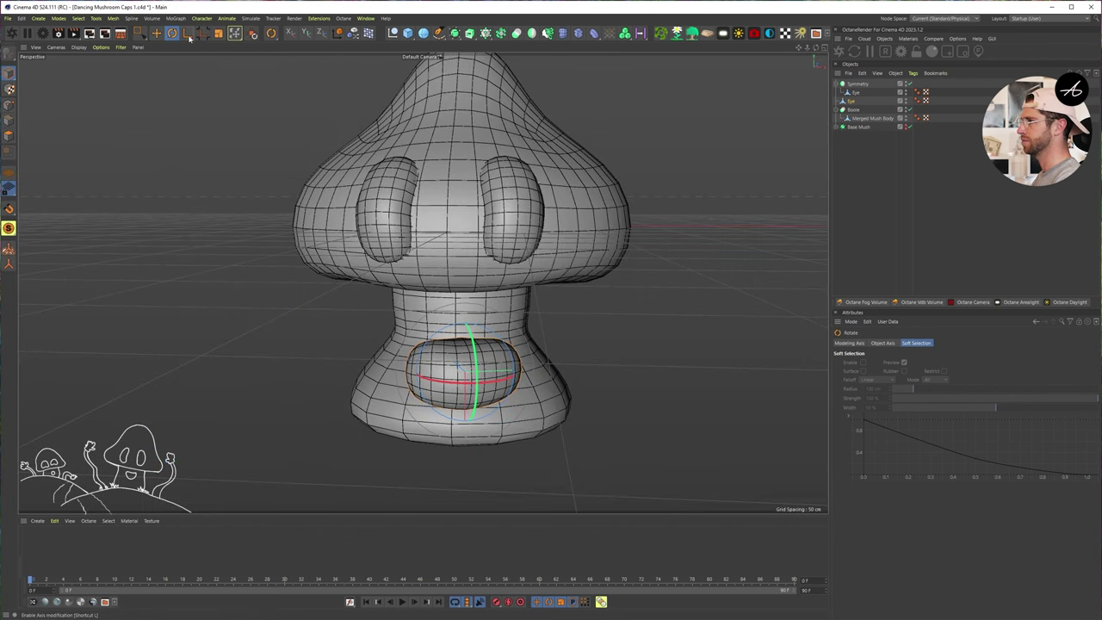
{"action": "left_click_drag", "start_coordinate": [446, 383], "coordinate": [534, 388]}
{"action": "key", "text": "e"}
{"action": "left_click_drag", "start_coordinate": [332, 379], "coordinate": [200, 395]}
{"action": "left_click_drag", "start_coordinate": [218, 347], "coordinate": [132, 323]}
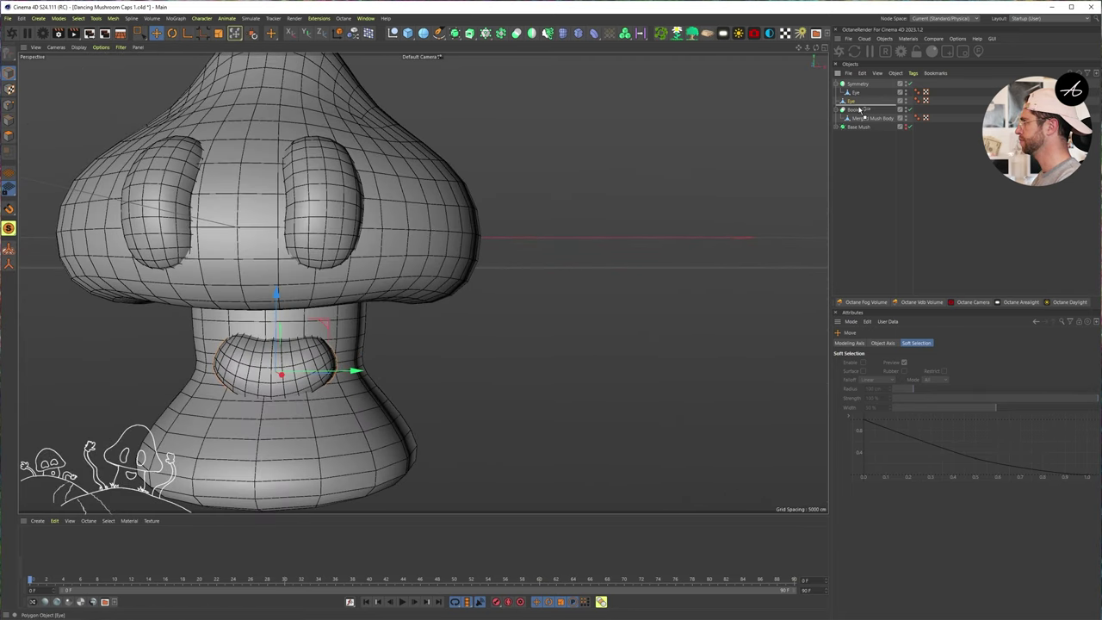
Nest the mouth's Eye object in the Boole directly below Merged Mush Body.
{"action": "left_click_drag", "start_coordinate": [865, 116], "coordinate": [865, 124]}
{"action": "right_click_drag", "start_coordinate": [342, 334], "coordinate": [291, 342], "text": "alt"}
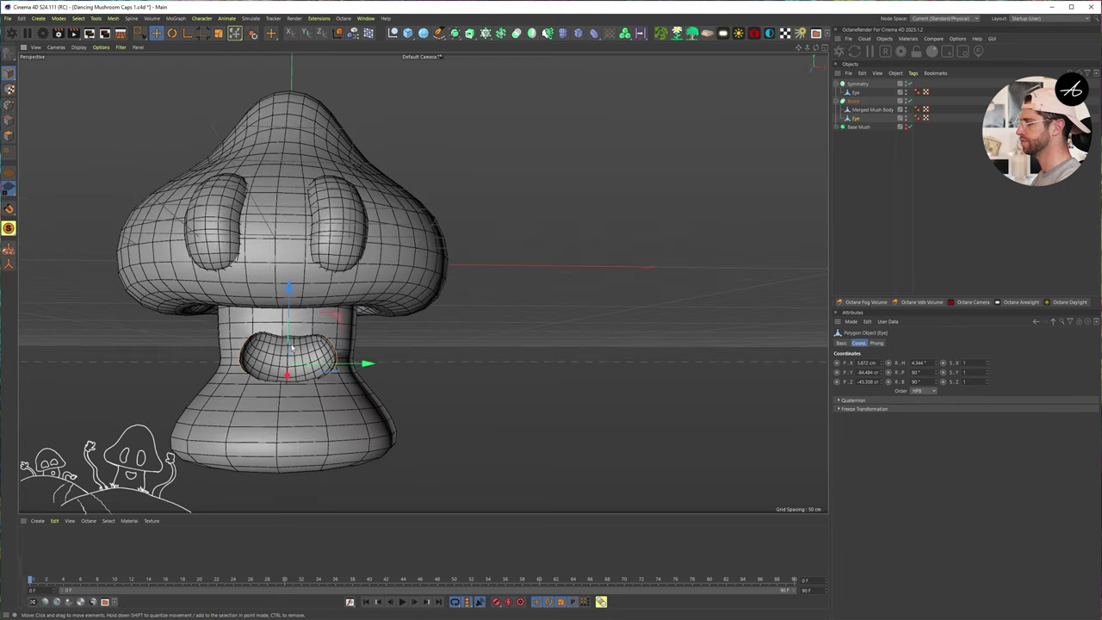
{"action": "middle_click_drag", "start_coordinate": [291, 342], "coordinate": [310, 351], "text": "alt"}
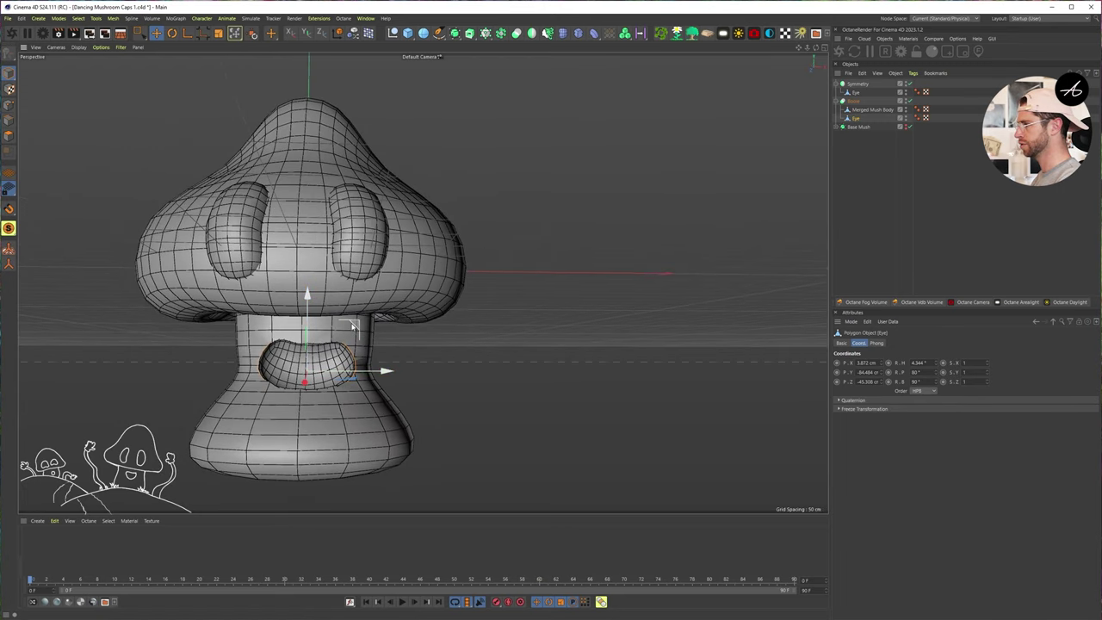
Reposition the mouth on the stem at about X -2 cm, Y -89 cm and Z -48 cm.
{"action": "left_click_drag", "start_coordinate": [353, 325], "coordinate": [349, 367]}
{"action": "mouse_move", "coordinate": [271, 384]}
{"action": "left_mouse_down"}
{"action": "mouse_move", "coordinate": [283, 384]}
{"action": "mouse_move", "coordinate": [241, 357]}
{"action": "mouse_move", "coordinate": [258, 367]}
{"action": "left_mouse_up"}
{"action": "right_click_drag", "start_coordinate": [292, 369], "coordinate": [315, 368], "text": "alt"}
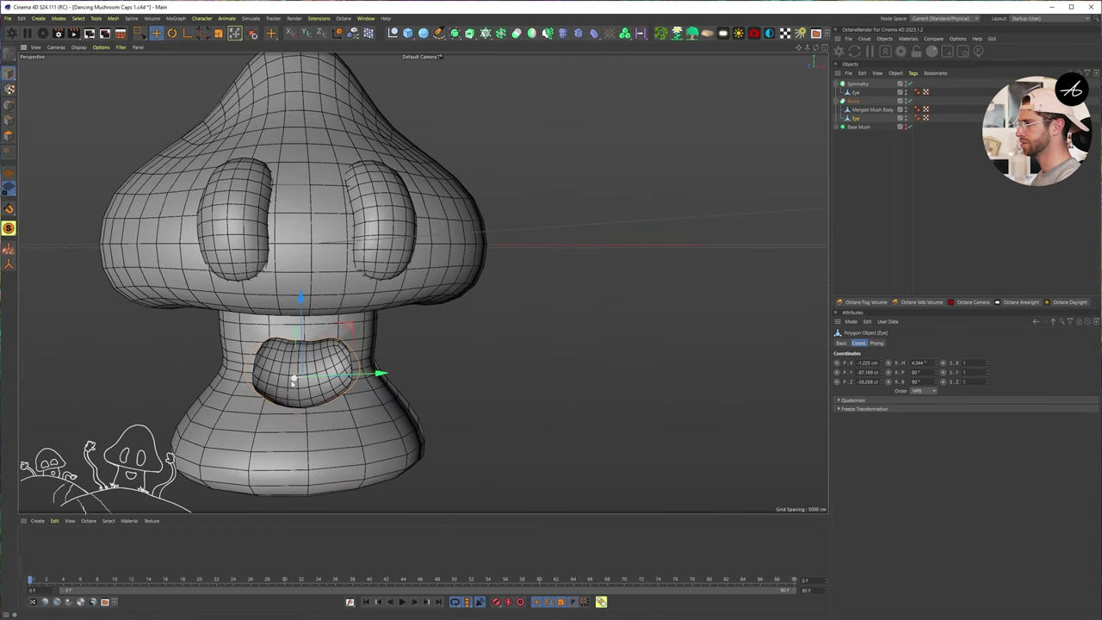
{"action": "left_click_drag", "start_coordinate": [293, 378], "coordinate": [269, 367]}
Scale the mouth object down uniformly to roughly half the stem's width.
{"action": "key", "text": "t"}
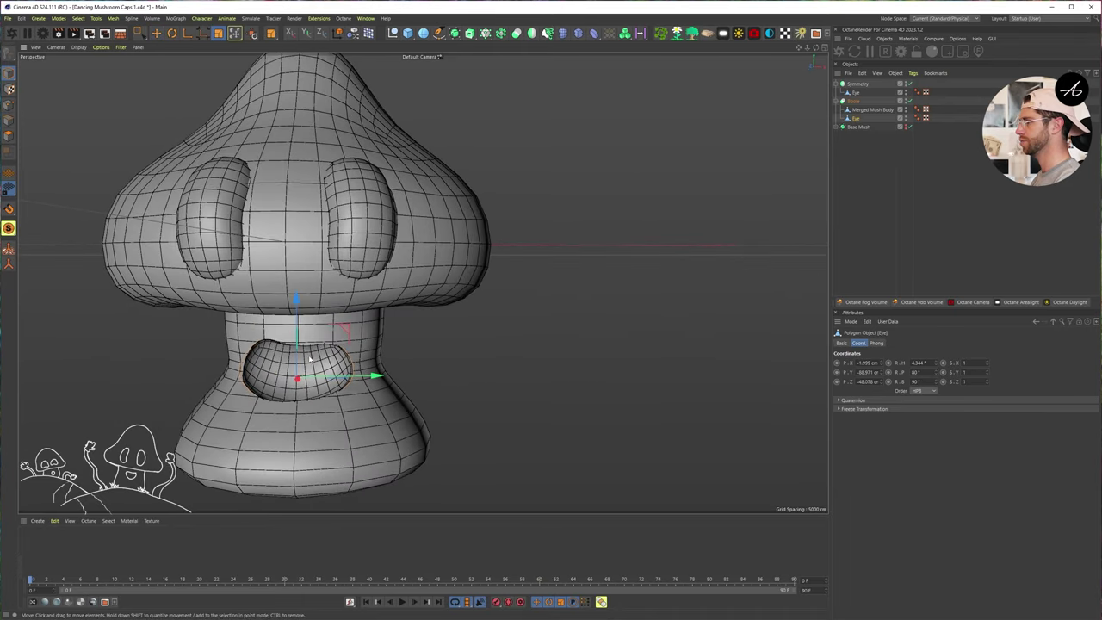
{"action": "left_click_drag", "start_coordinate": [490, 301], "coordinate": [450, 315]}
{"action": "left_click_drag", "start_coordinate": [370, 365], "coordinate": [354, 337], "text": "alt"}
{"action": "right_click_drag", "start_coordinate": [354, 337], "coordinate": [301, 344], "text": "alt"}
{"action": "left_click_drag", "start_coordinate": [301, 345], "coordinate": [306, 295], "text": "alt"}
{"action": "key", "text": "r"}
{"action": "key", "text": "e"}
{"action": "left_click_drag", "start_coordinate": [298, 376], "coordinate": [301, 351], "text": "alt"}
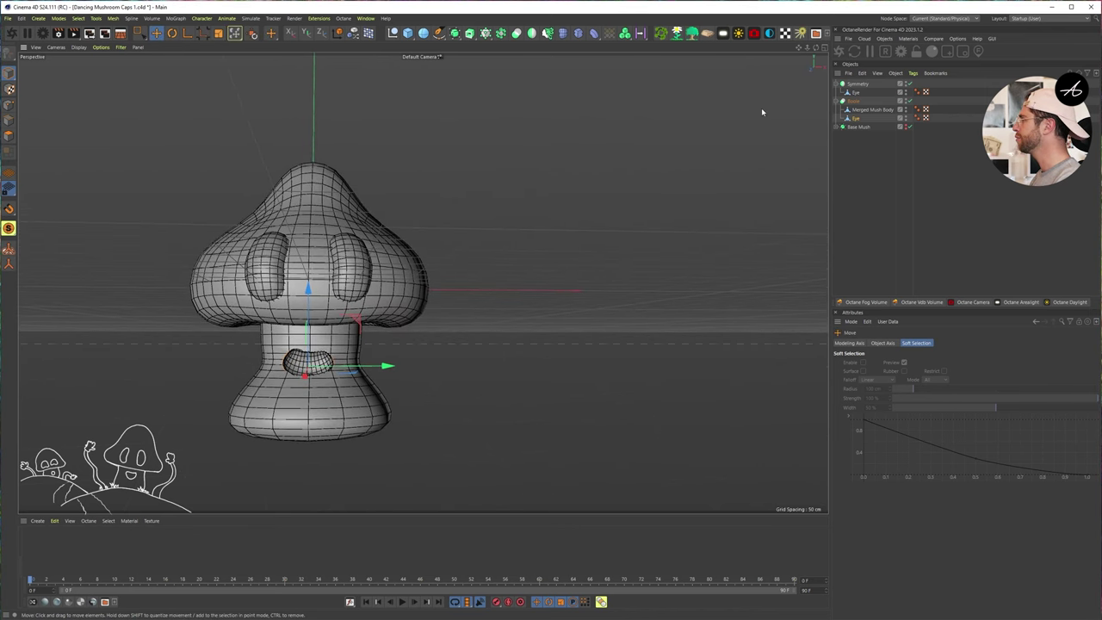
Activate the Brush tool for the mouth object in Smear mode with 43% strength and a radius of about 21.7 cm.
{"action": "left_click", "coordinate": [856, 119]}
{"action": "key", "text": "m"}
{"action": "key", "text": "c"}
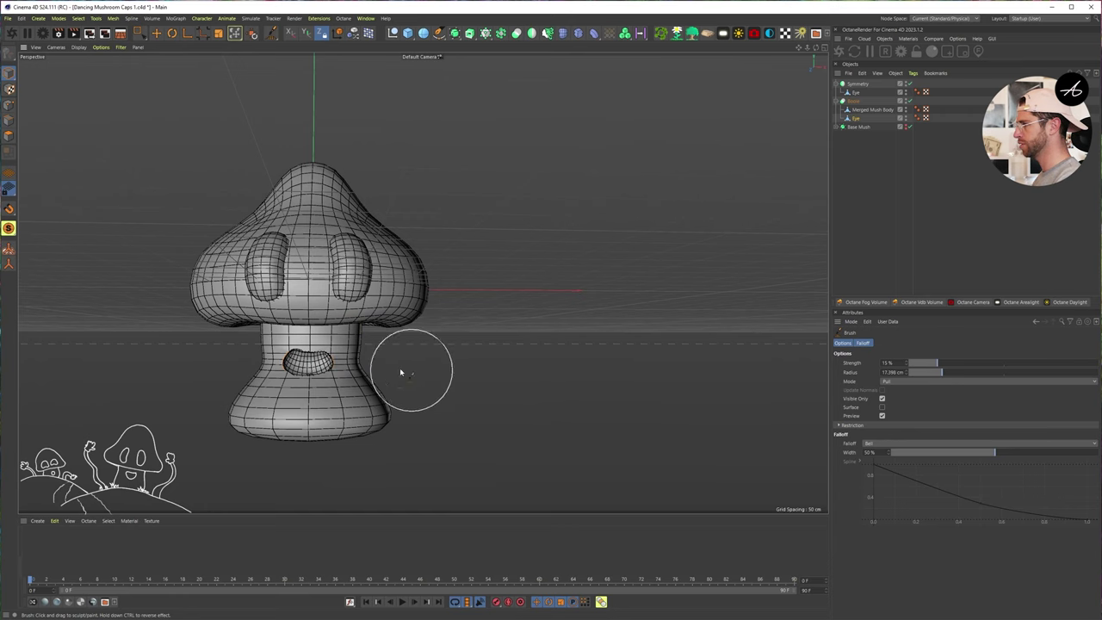
{"action": "scroll", "coordinate": [399, 371], "scroll_direction": "up", "scroll_amount": 5}
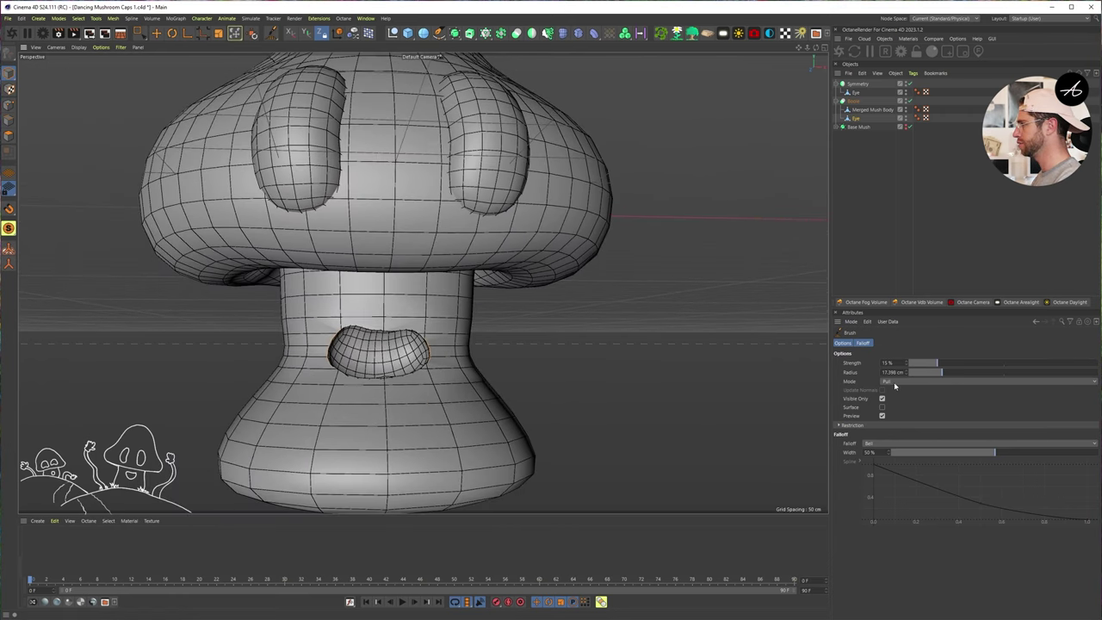
{"action": "left_click", "coordinate": [895, 383]}
{"action": "left_click", "coordinate": [900, 400]}
{"action": "left_click_drag", "start_coordinate": [399, 354], "coordinate": [422, 316]}
{"action": "left_click", "coordinate": [895, 381]}
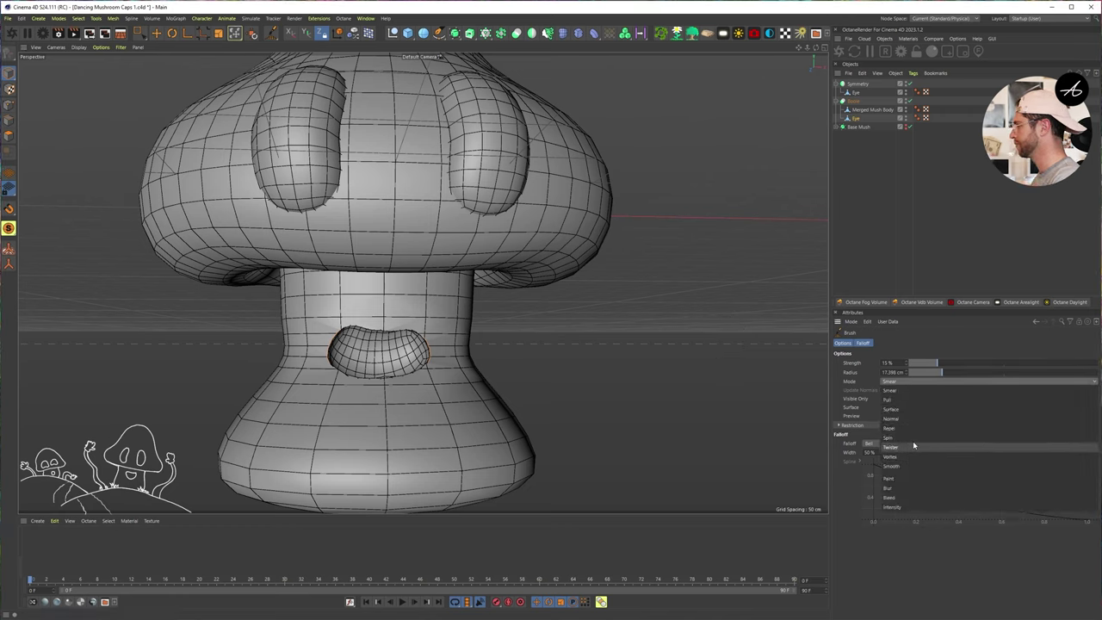
{"action": "left_click", "coordinate": [846, 401]}
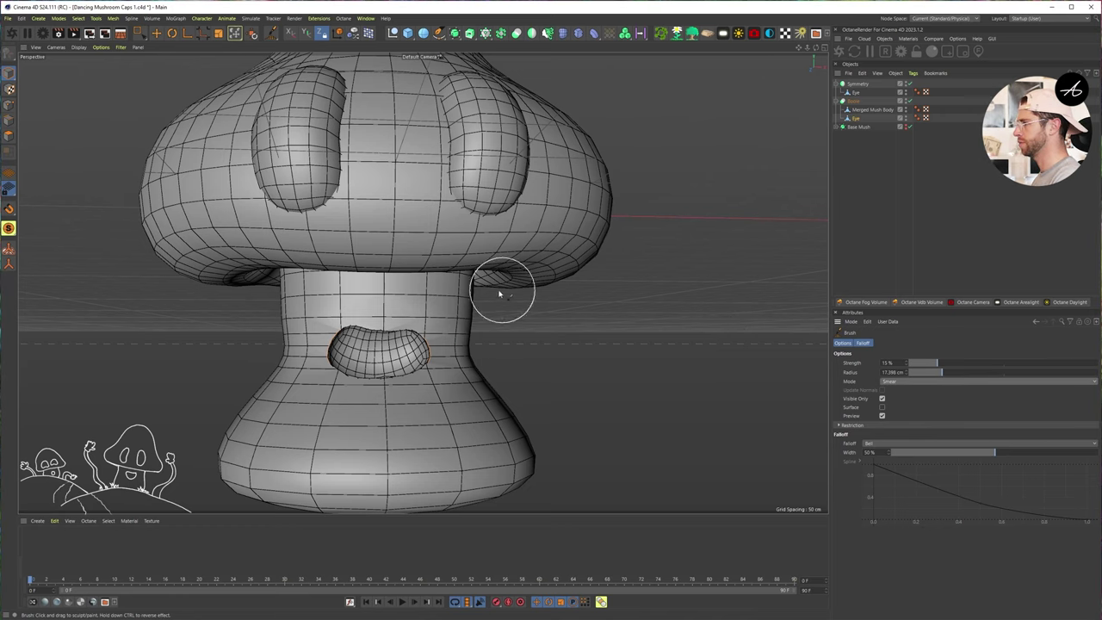
{"action": "middle_click_drag", "start_coordinate": [417, 339], "coordinate": [444, 334]}
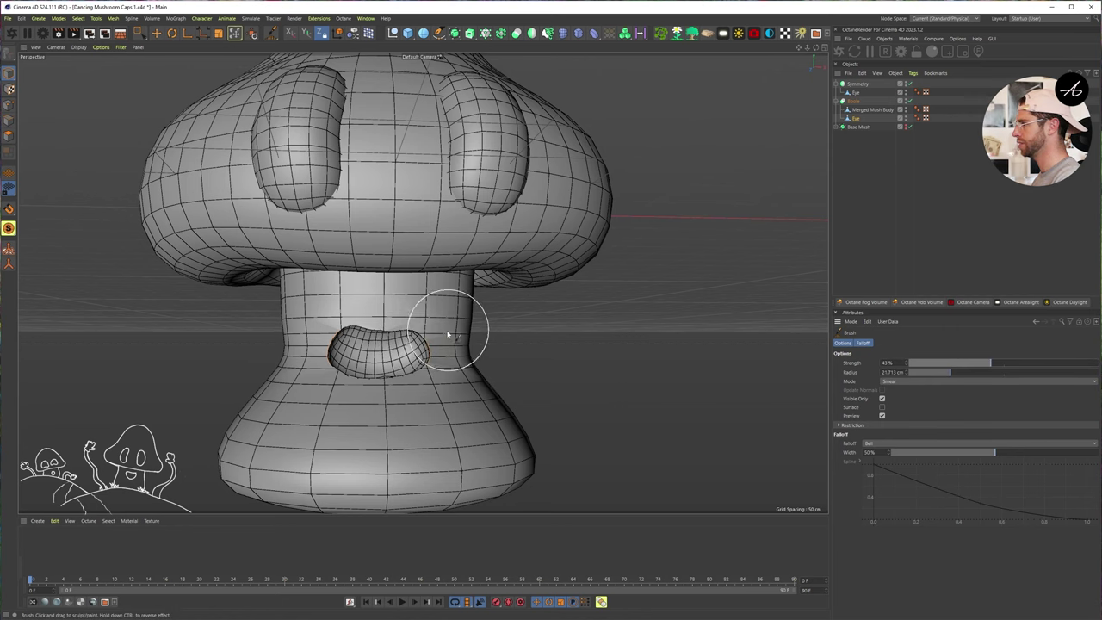
Smear the mouth's corners outward and its lower edge downward into a wide smile, with Visible Only turned off.
{"action": "mouse_move", "coordinate": [347, 349]}
{"action": "left_mouse_down"}
{"action": "mouse_move", "coordinate": [330, 335]}
{"action": "mouse_move", "coordinate": [324, 348]}
{"action": "mouse_move", "coordinate": [336, 350]}
{"action": "left_mouse_up"}
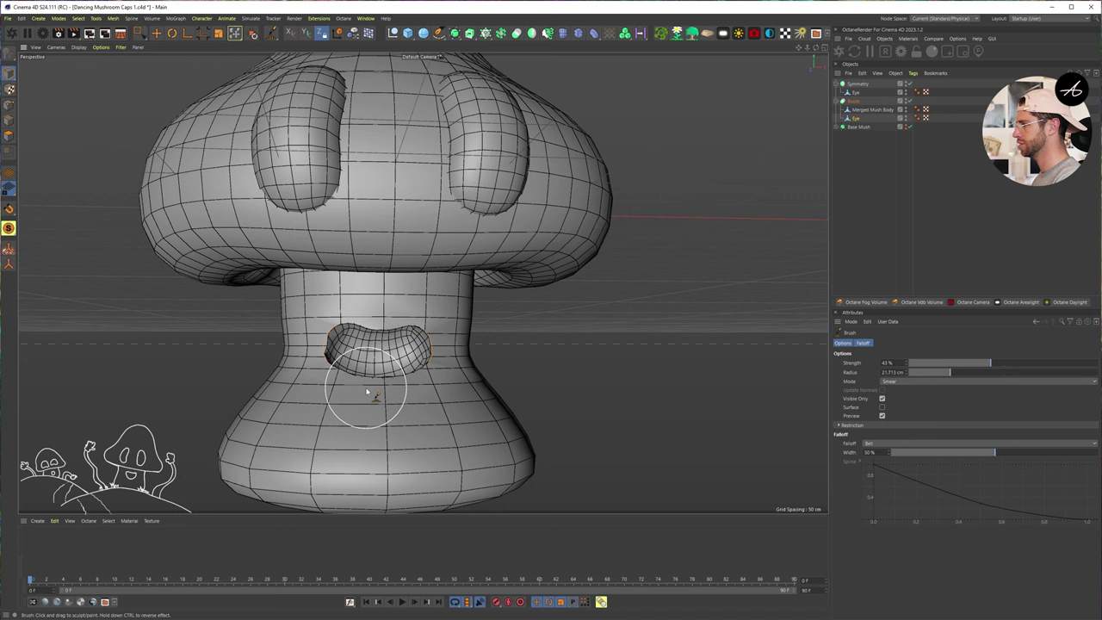
{"action": "mouse_move", "coordinate": [366, 390]}
{"action": "left_mouse_down"}
{"action": "mouse_move", "coordinate": [383, 394]}
{"action": "mouse_move", "coordinate": [375, 387]}
{"action": "mouse_move", "coordinate": [369, 401]}
{"action": "left_mouse_up"}
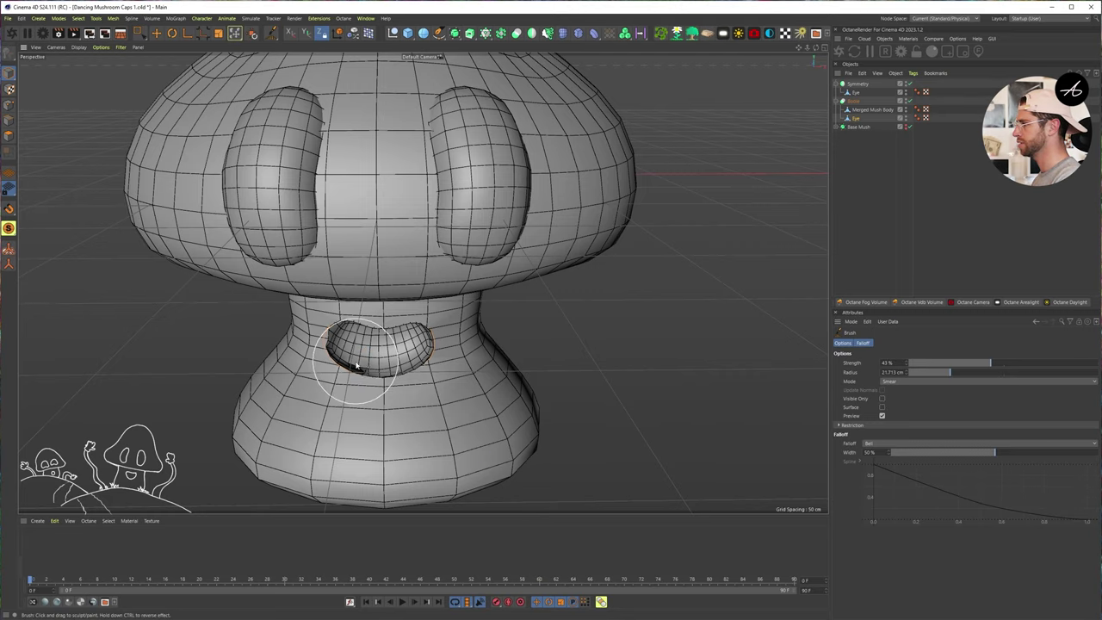
{"action": "mouse_move", "coordinate": [377, 383]}
{"action": "left_mouse_down", "text": "alt"}
{"action": "mouse_move", "coordinate": [364, 413]}
{"action": "mouse_move", "coordinate": [383, 378]}
{"action": "mouse_move", "coordinate": [381, 404]}
{"action": "mouse_move", "coordinate": [386, 386]}
{"action": "mouse_move", "coordinate": [350, 369]}
{"action": "mouse_move", "coordinate": [365, 371]}
{"action": "mouse_move", "coordinate": [315, 364]}
{"action": "mouse_move", "coordinate": [401, 374]}
{"action": "mouse_move", "coordinate": [382, 403]}
{"action": "mouse_move", "coordinate": [401, 382]}
{"action": "mouse_move", "coordinate": [384, 366]}
{"action": "mouse_move", "coordinate": [397, 393]}
{"action": "mouse_move", "coordinate": [406, 381]}
{"action": "mouse_move", "coordinate": [364, 369]}
{"action": "left_mouse_up", "text": "alt"}
Set the brush mode to Pull and toggle the Boole to check the mouth's depth in the stem from the side.
{"action": "left_click", "coordinate": [908, 382]}
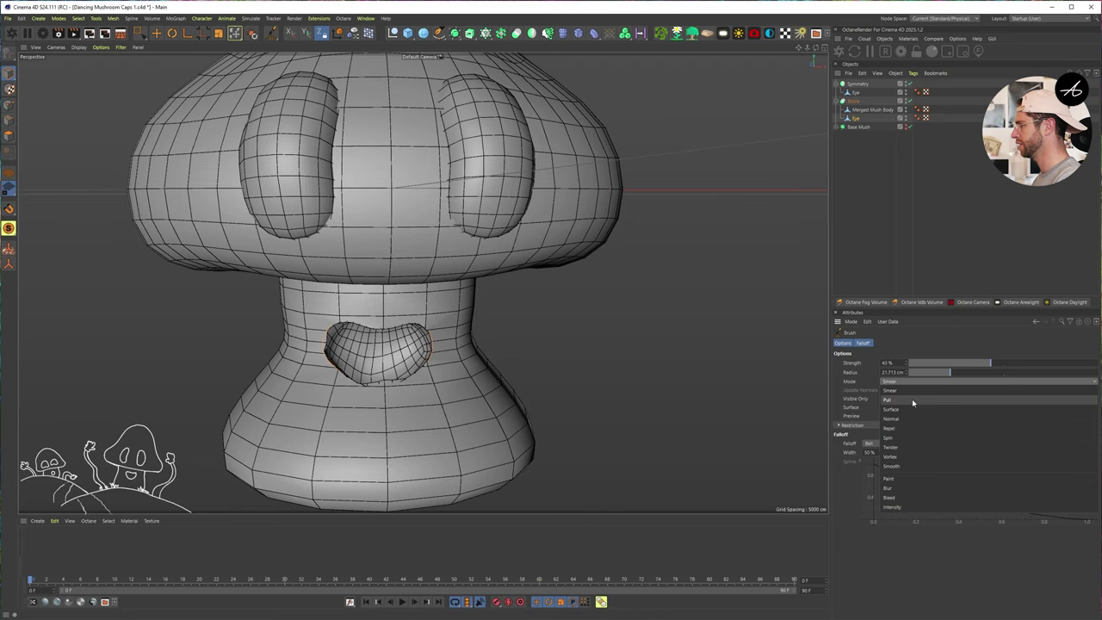
{"action": "left_click", "coordinate": [911, 398]}
{"action": "left_click_drag", "start_coordinate": [386, 405], "coordinate": [340, 398], "text": "alt"}
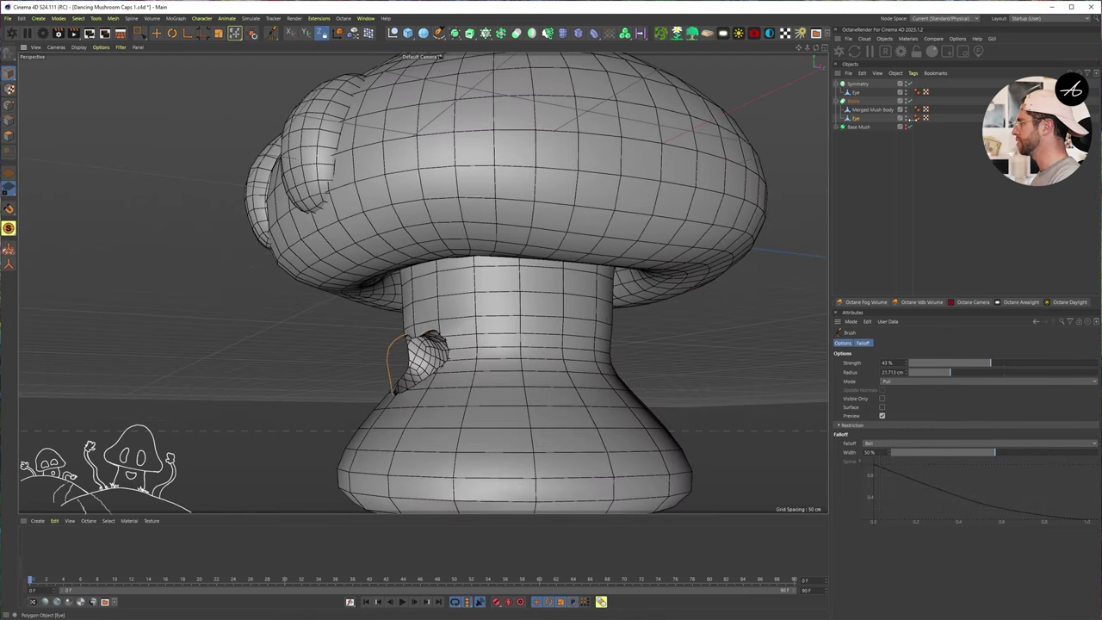
{"action": "left_click", "coordinate": [909, 102]}
{"action": "left_click_drag", "start_coordinate": [405, 418], "coordinate": [423, 388], "text": "alt"}
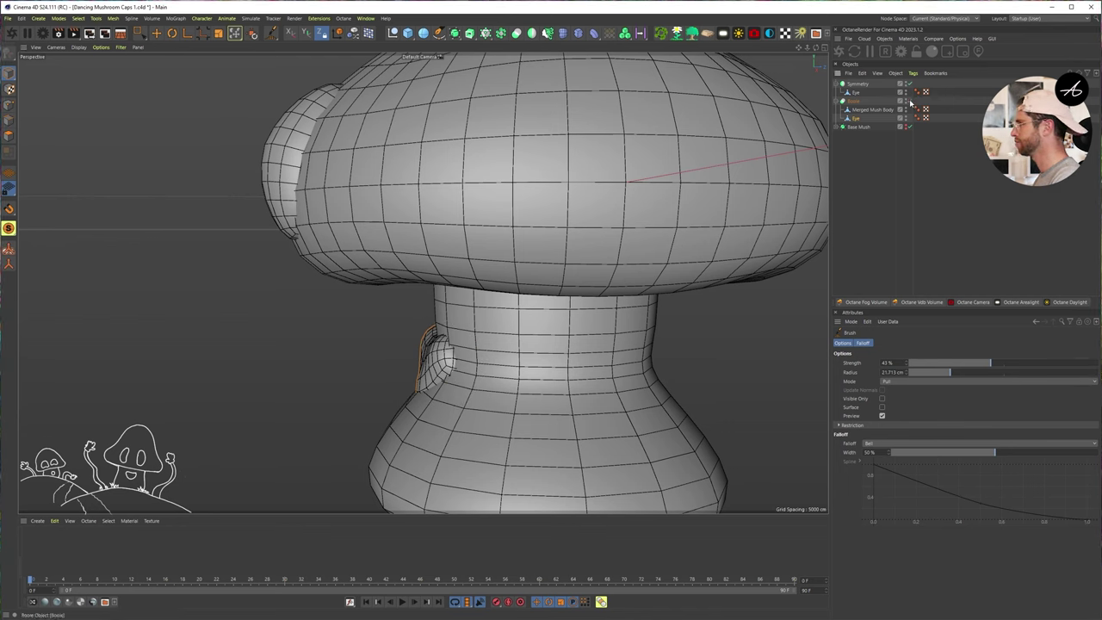
Pull the centre of the mouth's lower edge further down to deepen the smile.
{"action": "left_click_drag", "start_coordinate": [529, 356], "coordinate": [462, 412], "text": "alt"}
{"action": "right_click_drag", "start_coordinate": [462, 413], "coordinate": [394, 391], "text": "alt"}
{"action": "mouse_move", "coordinate": [393, 391]}
{"action": "left_mouse_down", "text": "alt"}
{"action": "mouse_move", "coordinate": [376, 386]}
{"action": "mouse_move", "coordinate": [397, 379]}
{"action": "left_mouse_up", "text": "alt"}
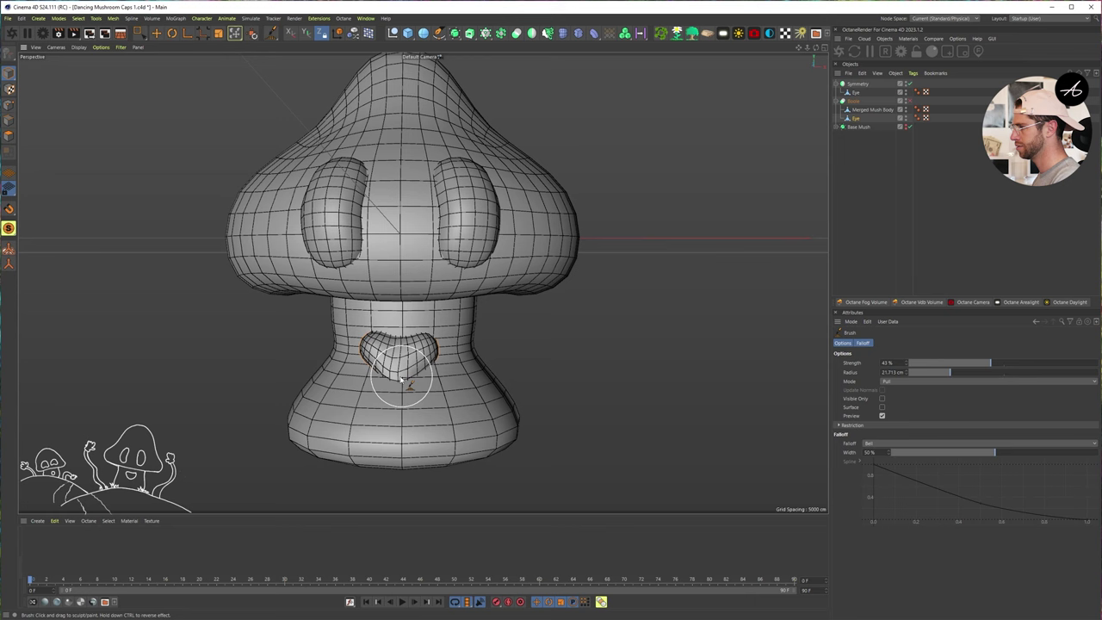
{"action": "left_click", "coordinate": [400, 379]}
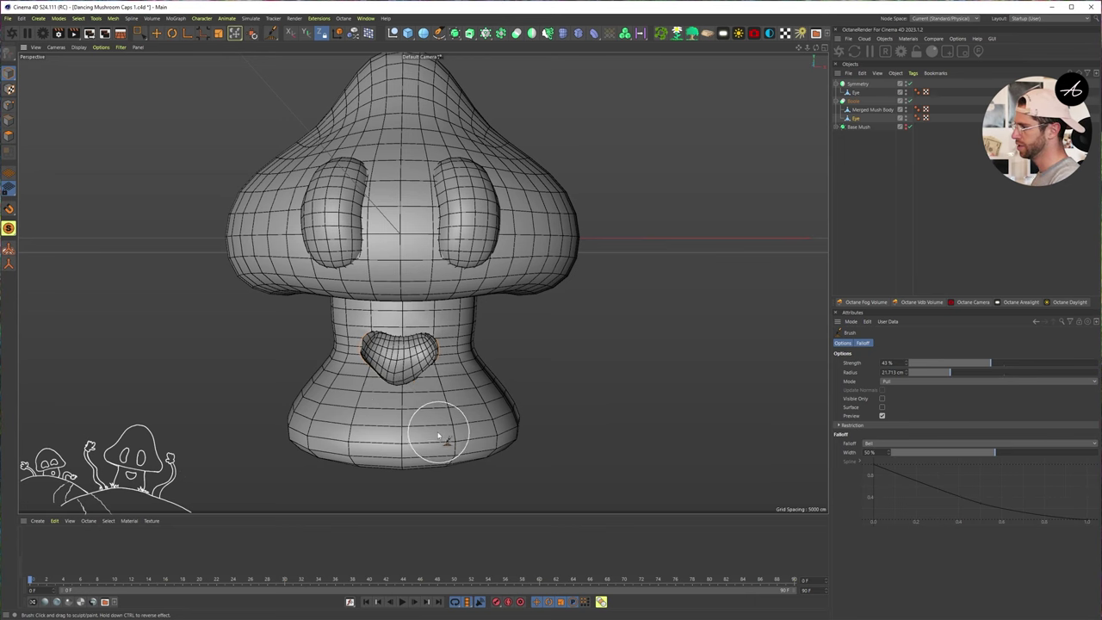
{"action": "left_click_drag", "start_coordinate": [378, 380], "coordinate": [351, 343], "text": "alt"}
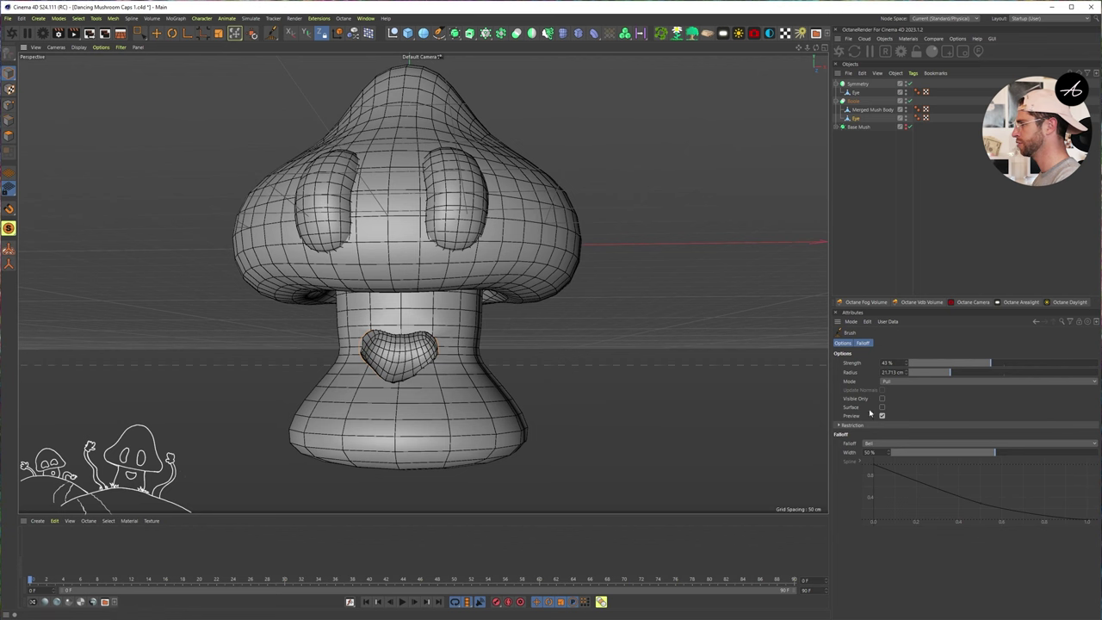
{"action": "left_click_drag", "start_coordinate": [440, 378], "coordinate": [413, 389]}
{"action": "middle_click_drag", "start_coordinate": [415, 395], "coordinate": [431, 427], "text": "alt"}
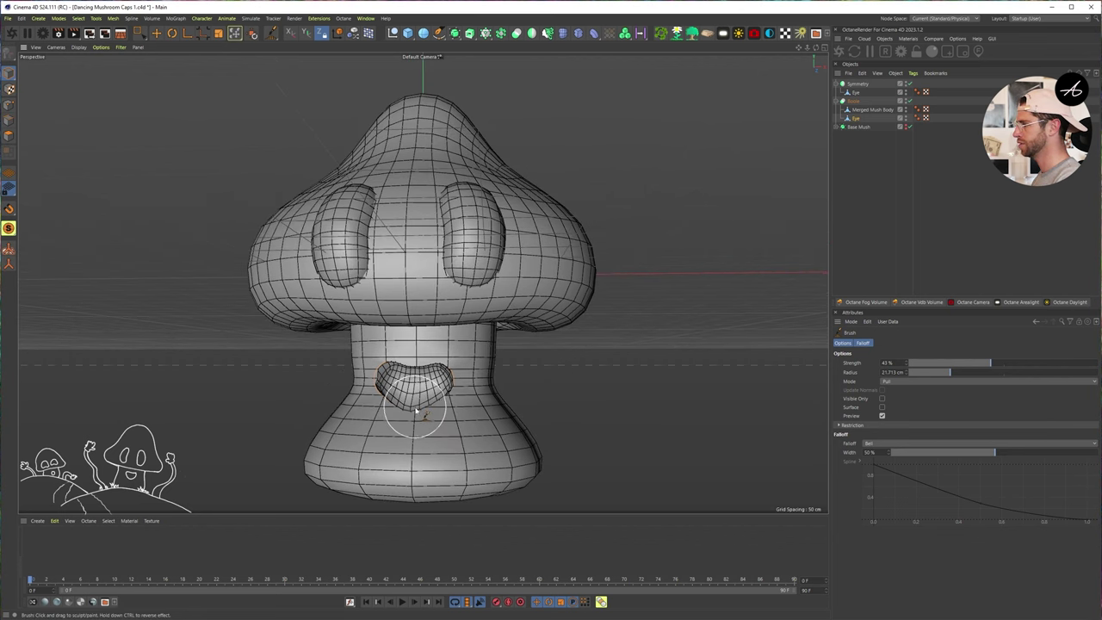
{"action": "mouse_move", "coordinate": [414, 417]}
{"action": "left_mouse_down", "text": "alt"}
{"action": "mouse_move", "coordinate": [419, 433]}
{"action": "mouse_move", "coordinate": [409, 414]}
{"action": "left_mouse_up", "text": "alt"}
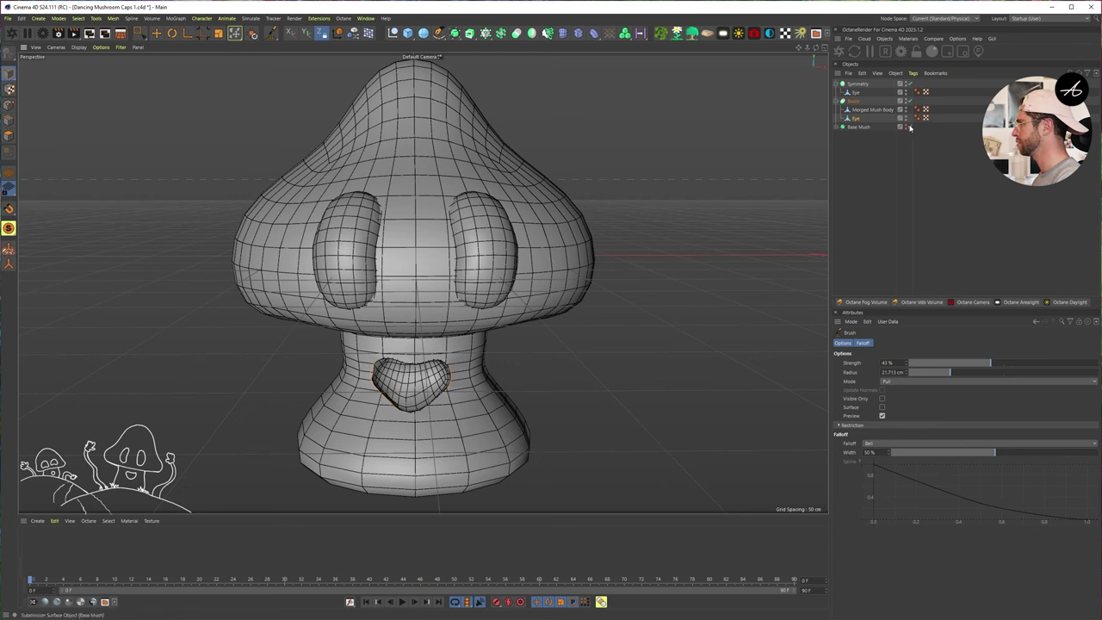
Switch the brush to Smear mode and reduce its radius to about 7.49 cm for working on the mouth's corner.
{"action": "left_click", "coordinate": [902, 381]}
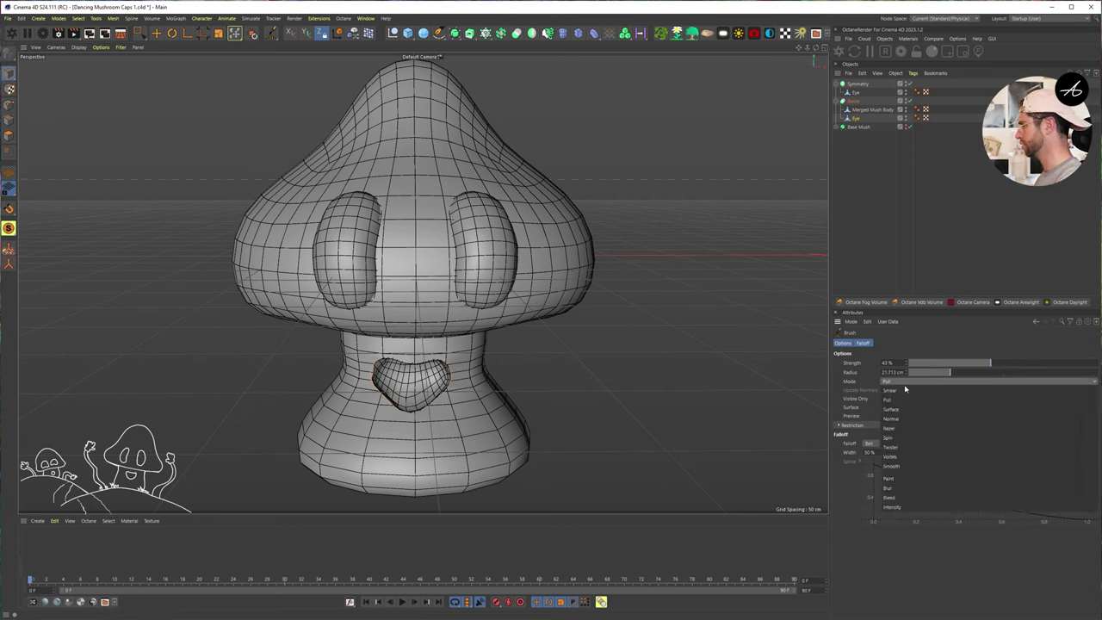
{"action": "left_click", "coordinate": [901, 395]}
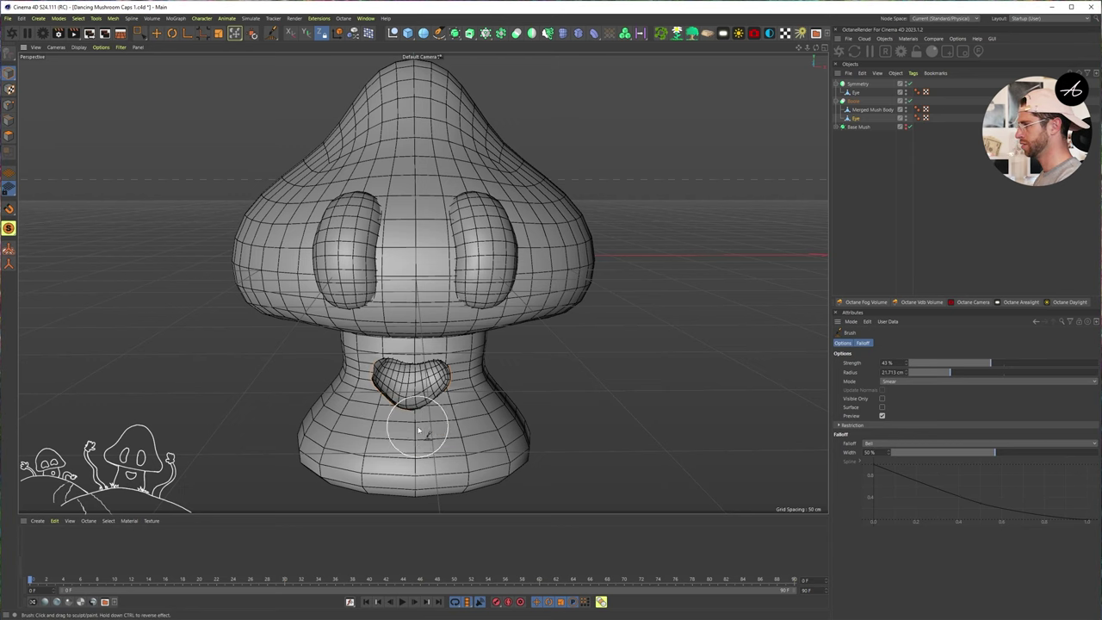
{"action": "scroll", "coordinate": [361, 394], "scroll_direction": "up", "scroll_amount": 5}
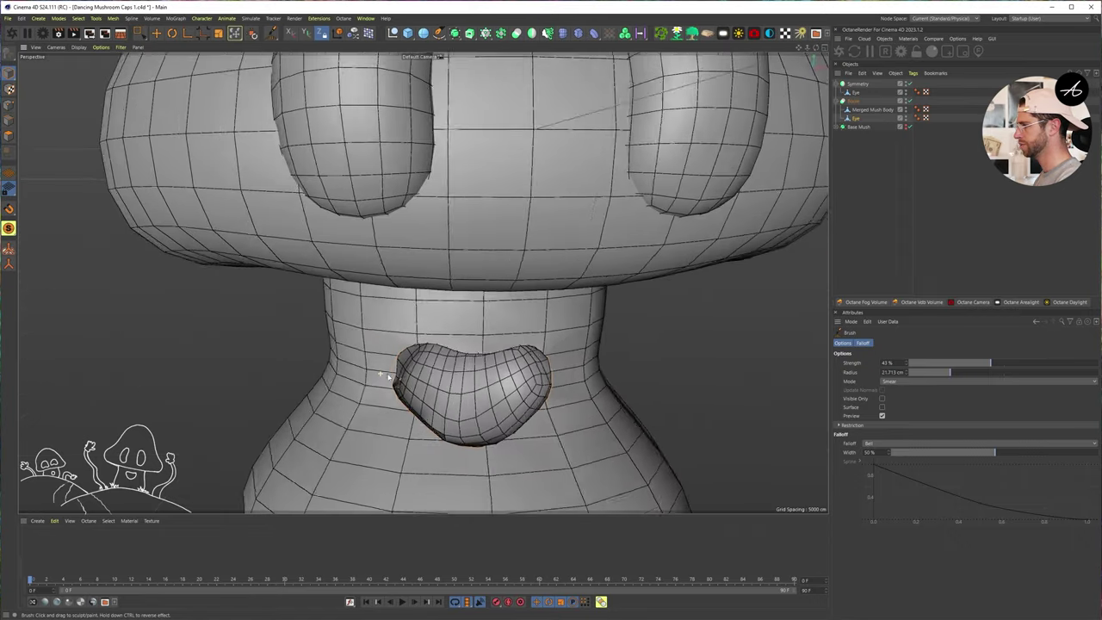
{"action": "mouse_move", "coordinate": [373, 391]}
{"action": "left_mouse_down", "text": "alt"}
{"action": "mouse_move", "coordinate": [347, 364]}
{"action": "mouse_move", "coordinate": [433, 379]}
{"action": "mouse_move", "coordinate": [484, 347]}
{"action": "mouse_move", "coordinate": [438, 369]}
{"action": "mouse_move", "coordinate": [468, 376]}
{"action": "left_mouse_up", "text": "alt"}
{"action": "scroll", "coordinate": [398, 370], "scroll_direction": "up", "scroll_amount": 3}
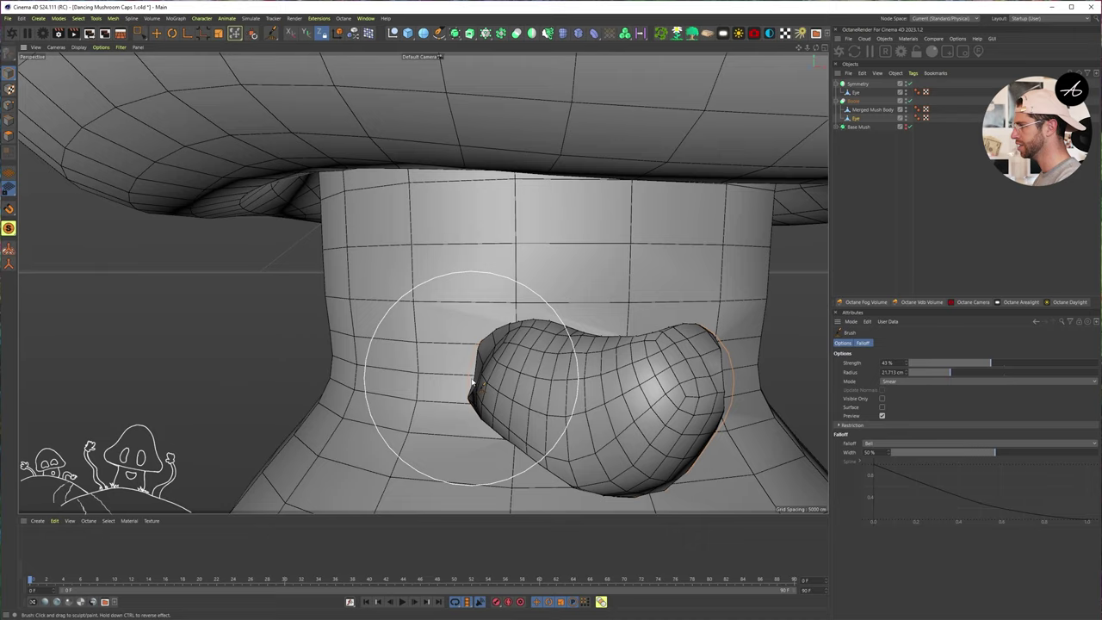
{"action": "mouse_move", "coordinate": [517, 327]}
{"action": "left_mouse_down", "text": "alt"}
{"action": "mouse_move", "coordinate": [406, 364]}
{"action": "mouse_move", "coordinate": [451, 375]}
{"action": "mouse_move", "coordinate": [434, 376]}
{"action": "left_mouse_up", "text": "alt"}
{"action": "right_click_drag", "start_coordinate": [468, 376], "coordinate": [508, 376], "text": "alt"}
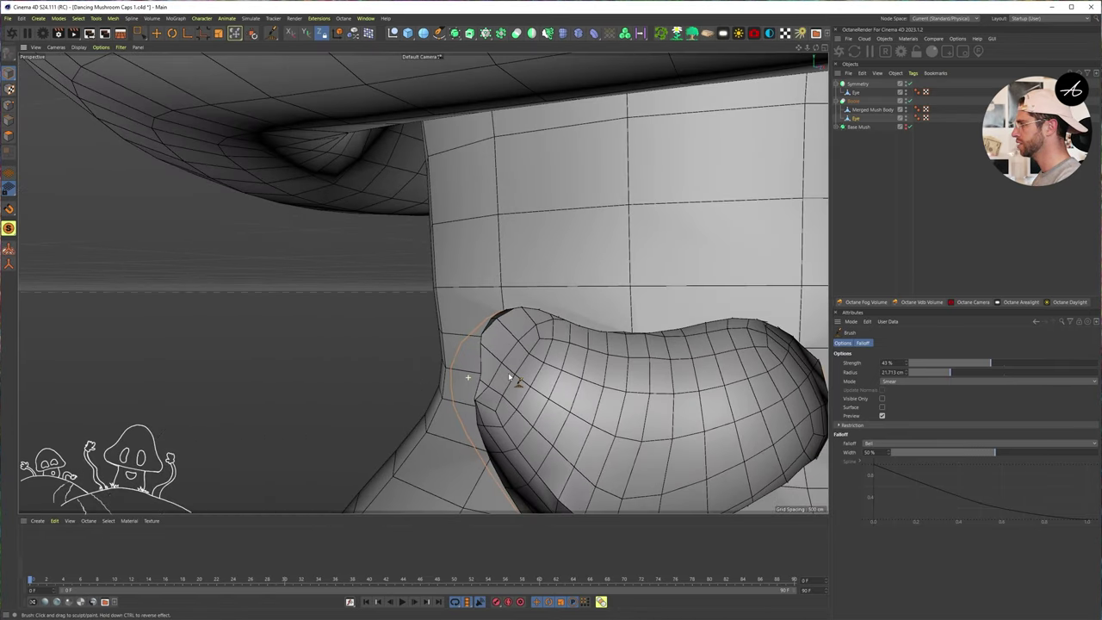
{"action": "mouse_move", "coordinate": [522, 366]}
{"action": "middle_mouse_down"}
{"action": "mouse_move", "coordinate": [426, 384]}
{"action": "mouse_move", "coordinate": [428, 393]}
{"action": "middle_mouse_up"}
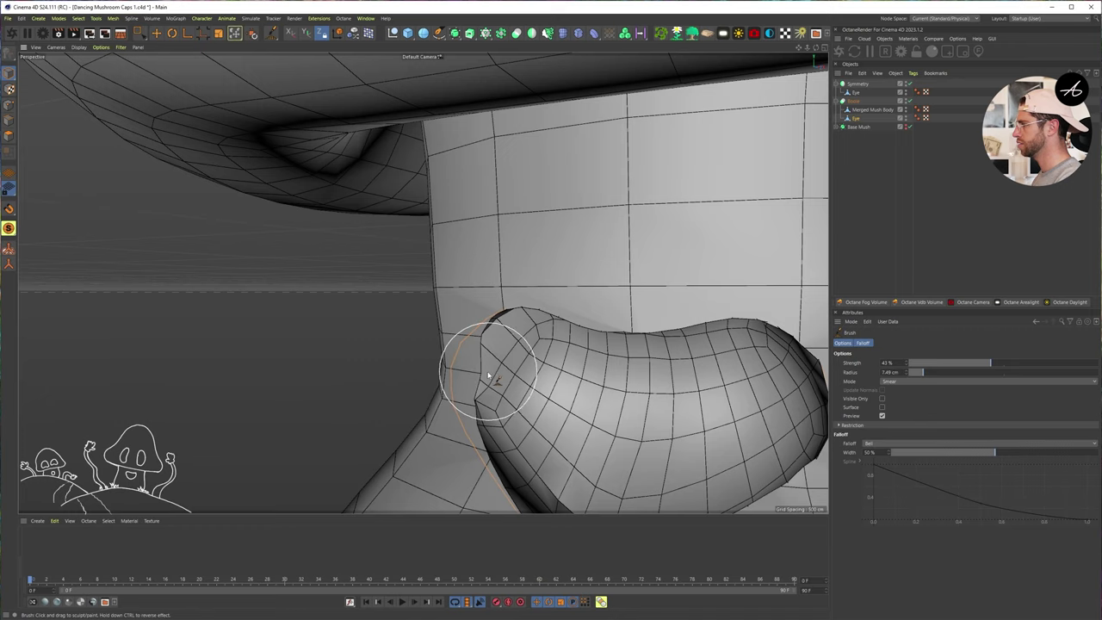
{"action": "mouse_move", "coordinate": [467, 369]}
{"action": "left_mouse_down", "text": "alt"}
{"action": "mouse_move", "coordinate": [537, 386]}
{"action": "mouse_move", "coordinate": [490, 373]}
{"action": "left_mouse_up", "text": "alt"}
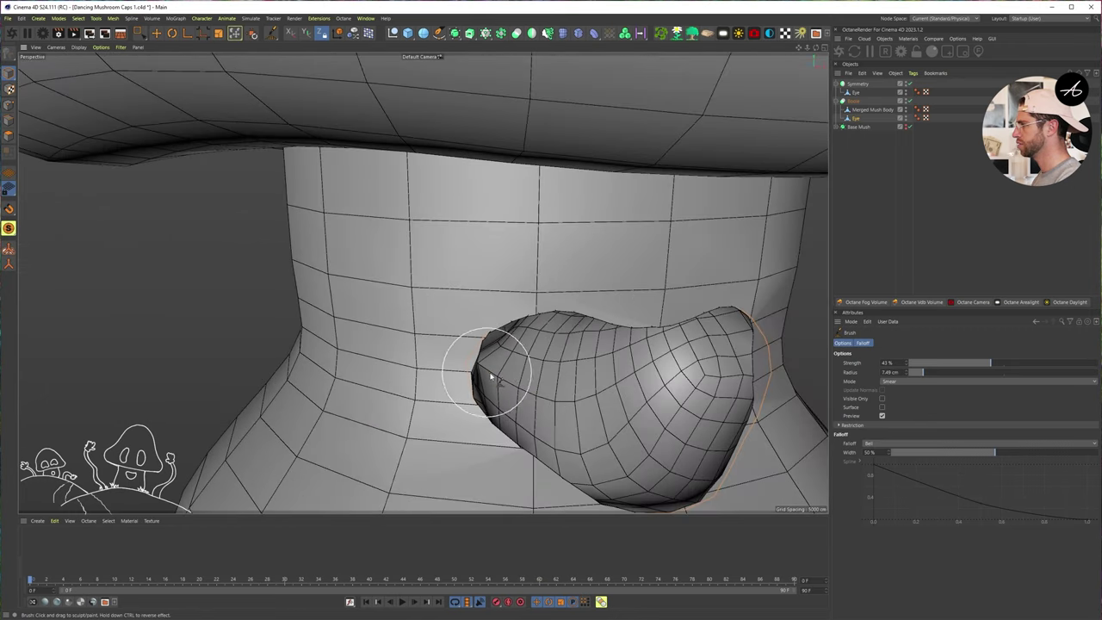
{"action": "right_click_drag", "start_coordinate": [490, 374], "coordinate": [455, 376], "text": "alt"}
{"action": "left_click_drag", "start_coordinate": [531, 369], "coordinate": [571, 370], "text": "alt"}
{"action": "right_click_drag", "start_coordinate": [571, 369], "coordinate": [553, 363], "text": "alt"}
{"action": "scroll", "coordinate": [534, 365], "scroll_direction": "down", "scroll_amount": 5}
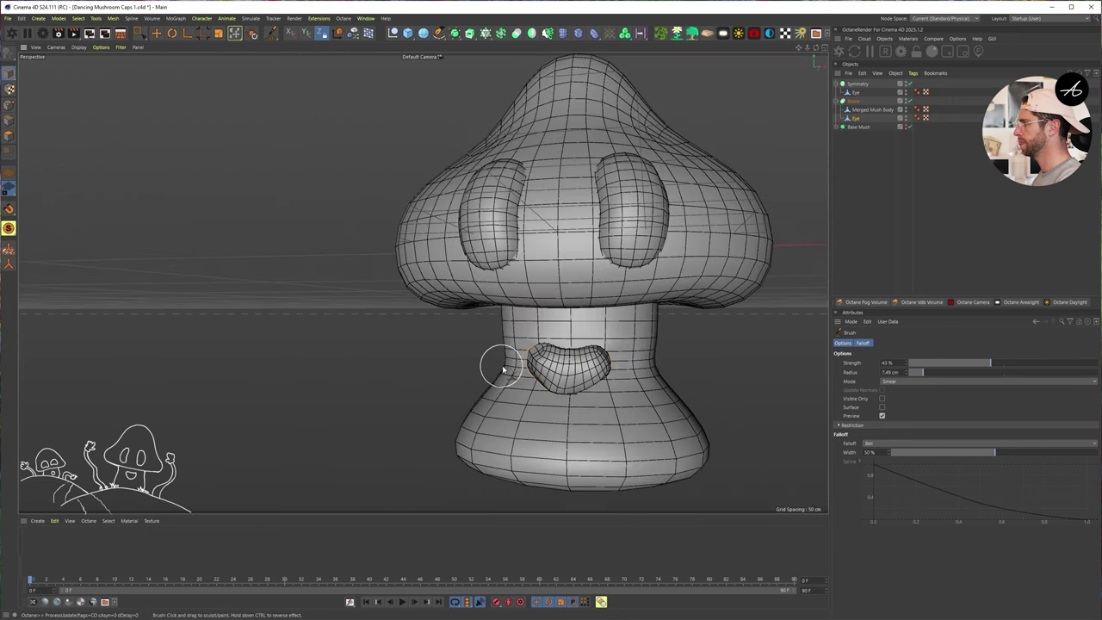
Try smoothing the mouth object with a Subdivision Surface.
{"action": "left_click", "coordinate": [856, 119]}
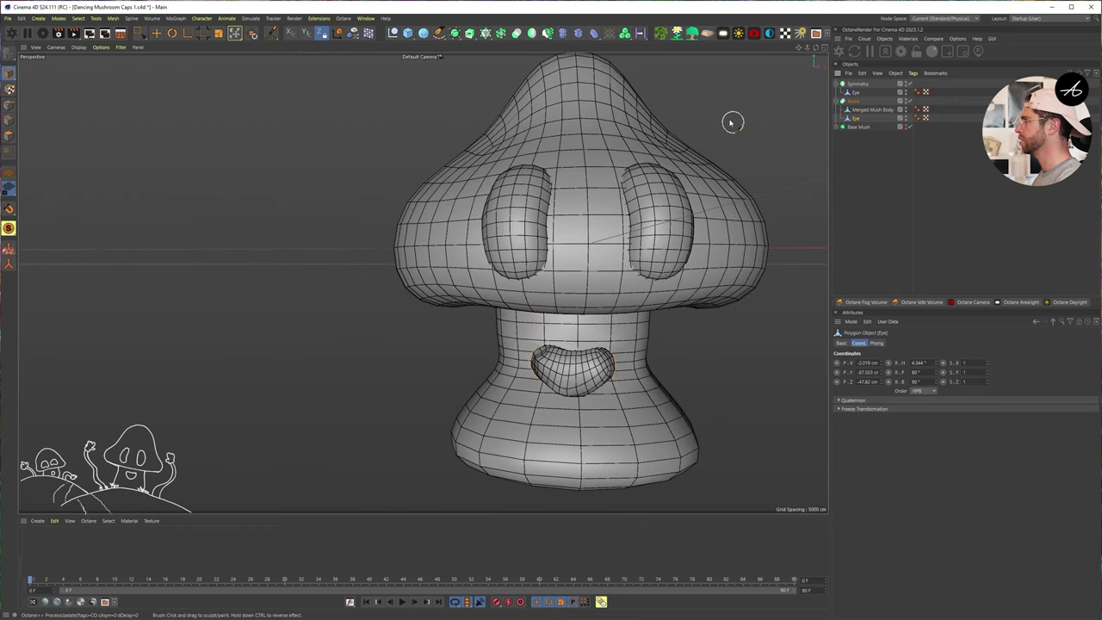
{"action": "left_click", "coordinate": [457, 34], "text": "alt"}
{"action": "mouse_move", "coordinate": [524, 363]}
{"action": "left_mouse_down", "text": "alt"}
{"action": "mouse_move", "coordinate": [585, 374]}
{"action": "mouse_move", "coordinate": [512, 372]}
{"action": "left_mouse_up", "text": "alt"}
{"action": "scroll", "coordinate": [615, 369], "scroll_direction": "up", "scroll_amount": 2}
{"action": "key", "text": "ctrl+z"}
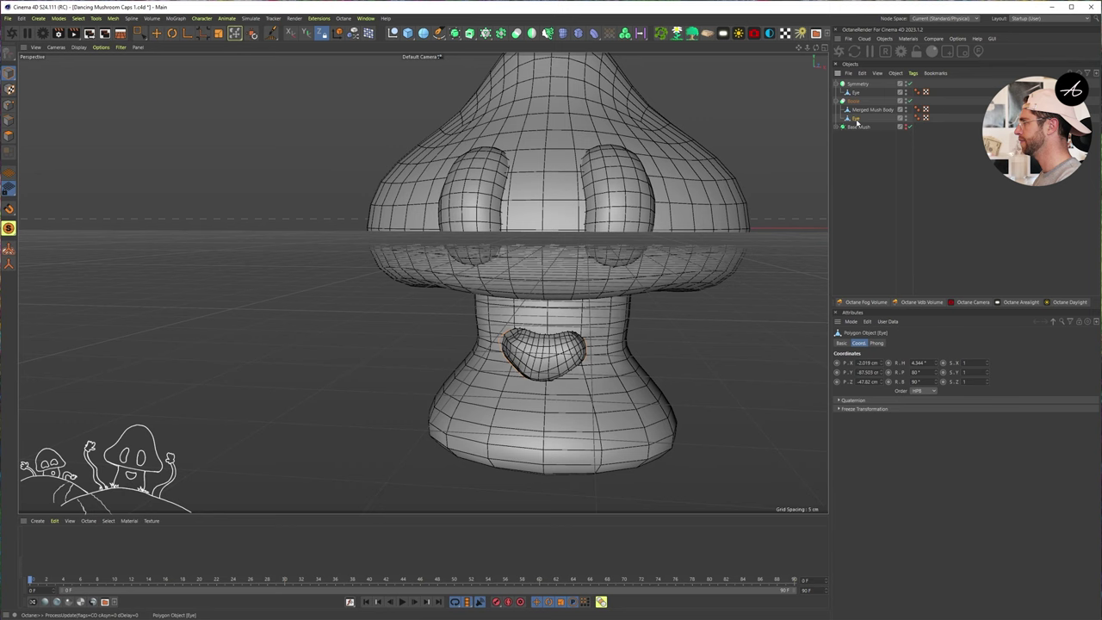
Subdivide all of the mouth's polygons once with the Catmull-Clark pattern and Smooth Subdivision on, and return to Model mode.
{"action": "left_click", "coordinate": [9, 135]}
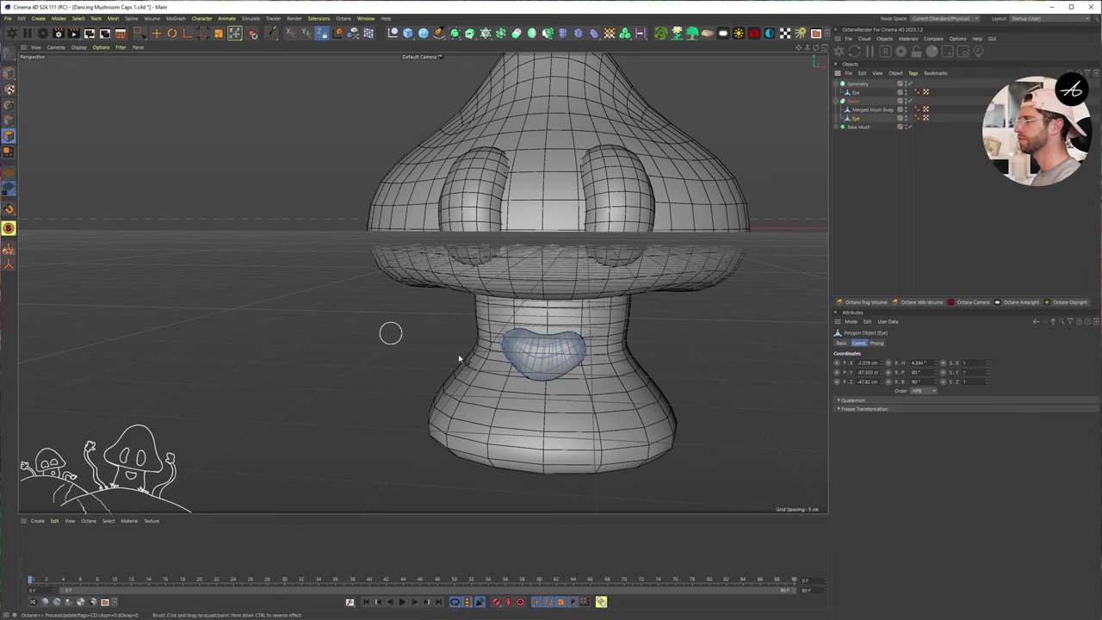
{"action": "key", "text": "ctrl+a"}
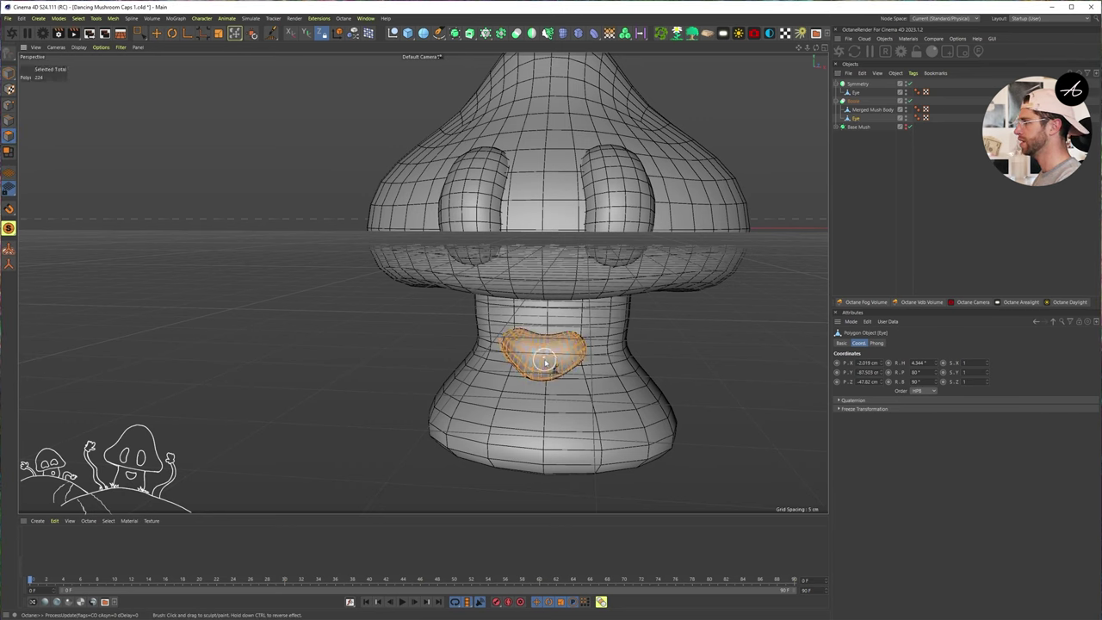
{"action": "right_click", "coordinate": [545, 360]}
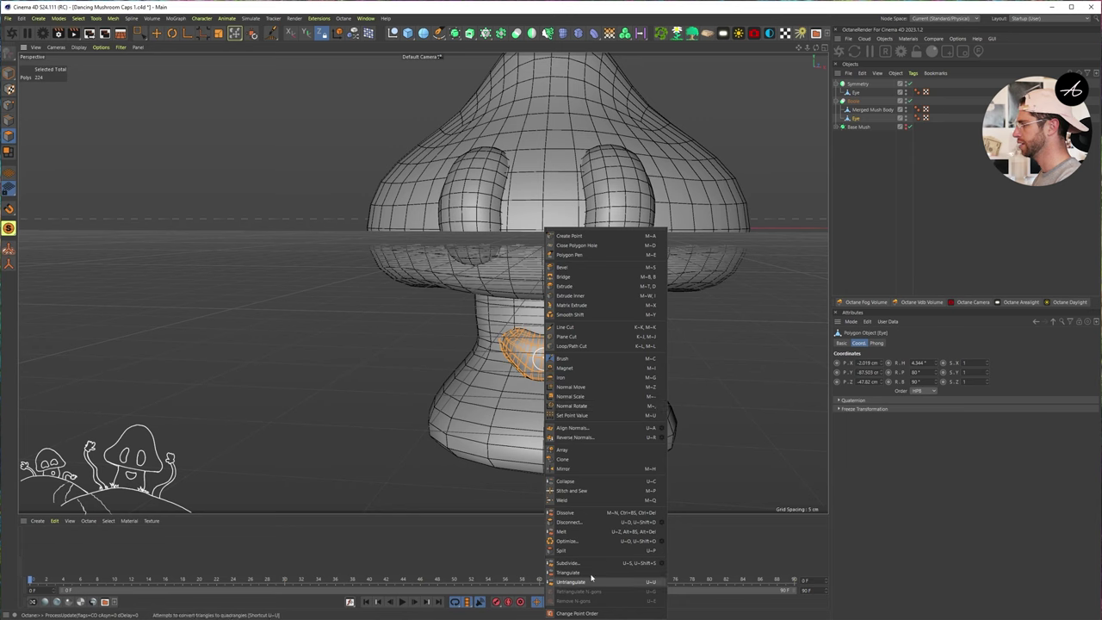
{"action": "left_click", "coordinate": [662, 563]}
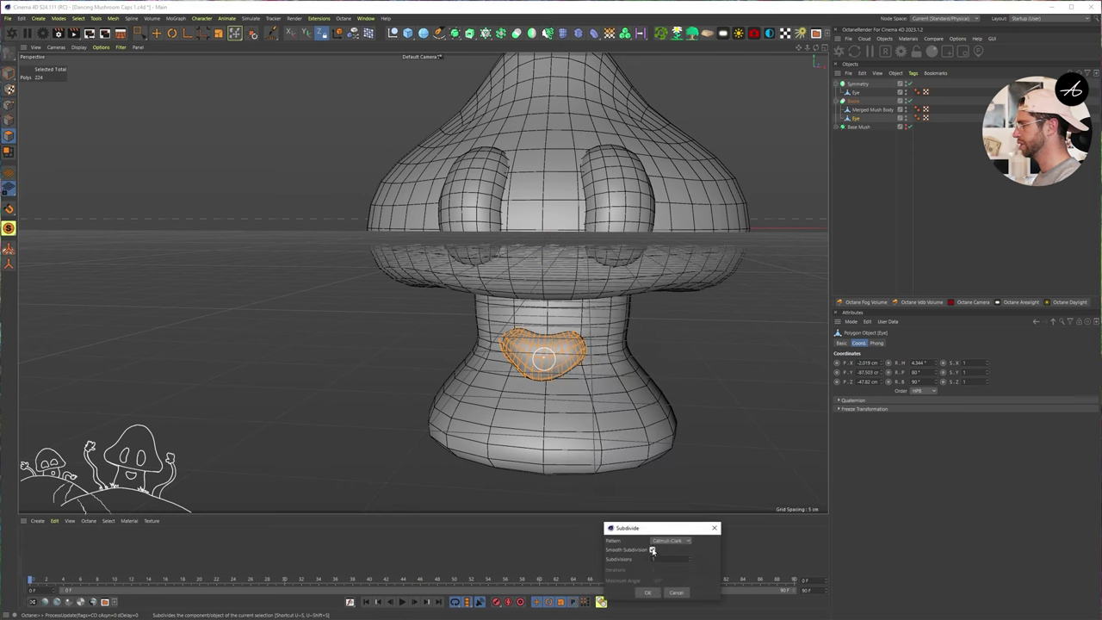
{"action": "left_click", "coordinate": [649, 593]}
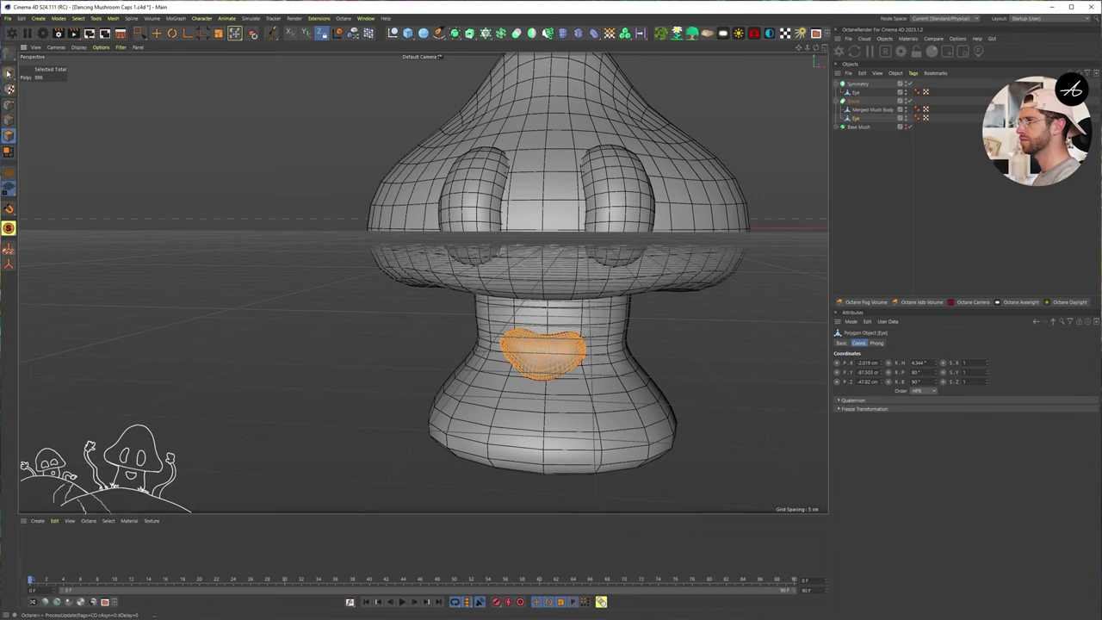
{"action": "left_click", "coordinate": [8, 73]}
Examine the smoothed mouth cut and the whole mushroom up close and from several angles.
{"action": "scroll", "coordinate": [539, 346], "scroll_direction": "down", "scroll_amount": 2}
{"action": "middle_click_drag", "start_coordinate": [539, 347], "coordinate": [461, 372], "text": "alt"}
{"action": "left_click_drag", "start_coordinate": [409, 379], "coordinate": [433, 352], "text": "alt"}
{"action": "scroll", "coordinate": [428, 344], "scroll_direction": "up", "scroll_amount": 5}
{"action": "middle_click_drag", "start_coordinate": [433, 352], "coordinate": [401, 289], "text": "alt"}
{"action": "right_click_drag", "start_coordinate": [472, 297], "coordinate": [370, 315], "text": "alt"}
{"action": "middle_click_drag", "start_coordinate": [451, 308], "coordinate": [409, 375], "text": "alt"}
{"action": "left_click_drag", "start_coordinate": [409, 373], "coordinate": [390, 360], "text": "alt"}
{"action": "left_click_drag", "start_coordinate": [288, 352], "coordinate": [398, 369], "text": "alt"}
{"action": "right_click_drag", "start_coordinate": [398, 369], "coordinate": [432, 344], "text": "alt"}
{"action": "middle_click_drag", "start_coordinate": [432, 344], "coordinate": [414, 334], "text": "alt"}
{"action": "left_click_drag", "start_coordinate": [413, 333], "coordinate": [406, 212], "text": "alt"}
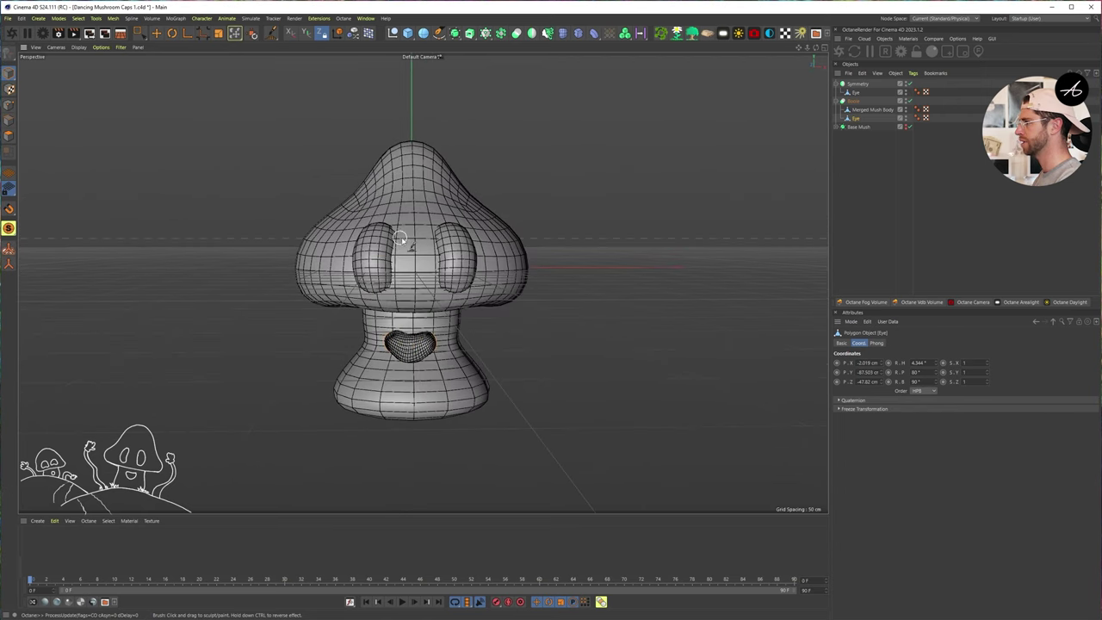
{"action": "left_click_drag", "start_coordinate": [412, 249], "coordinate": [399, 325], "text": "alt"}
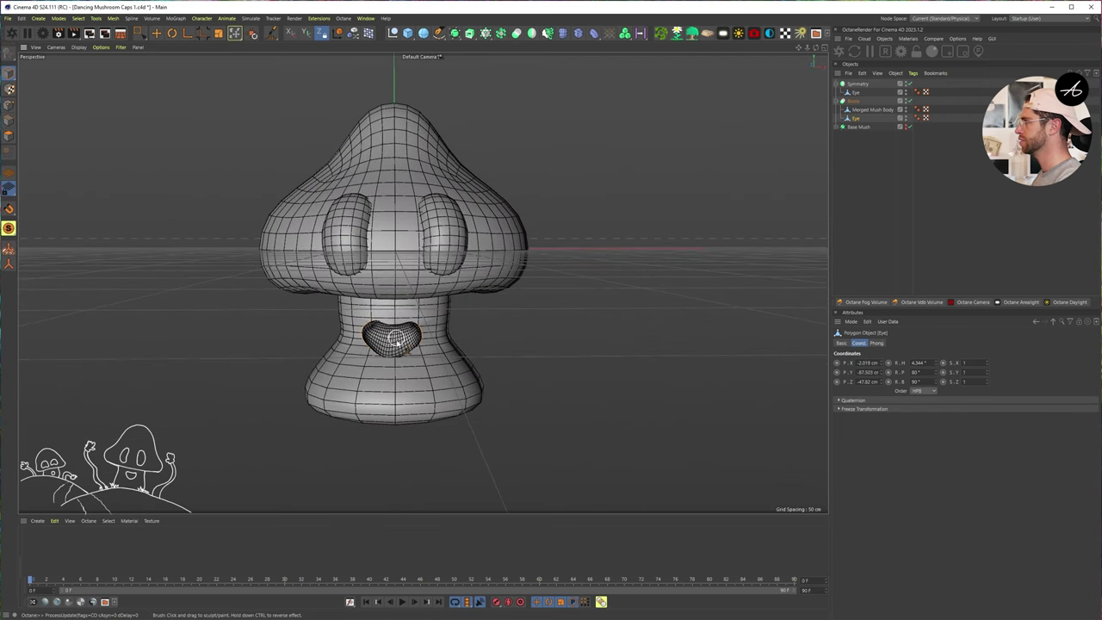
Select all the mushroom objects, including Base Mush, and move them up about 145 cm to the ground grid.
{"action": "left_click", "coordinate": [857, 84]}
{"action": "left_click", "coordinate": [849, 127], "text": "shift"}
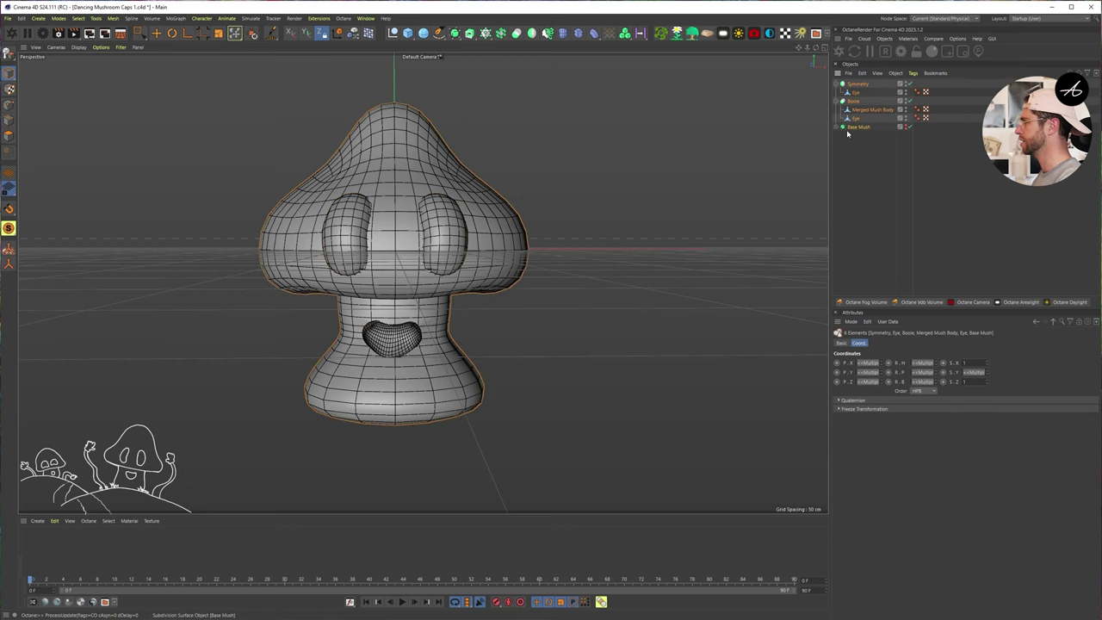
{"action": "key", "text": "e"}
{"action": "left_click_drag", "start_coordinate": [421, 225], "coordinate": [427, 74]}
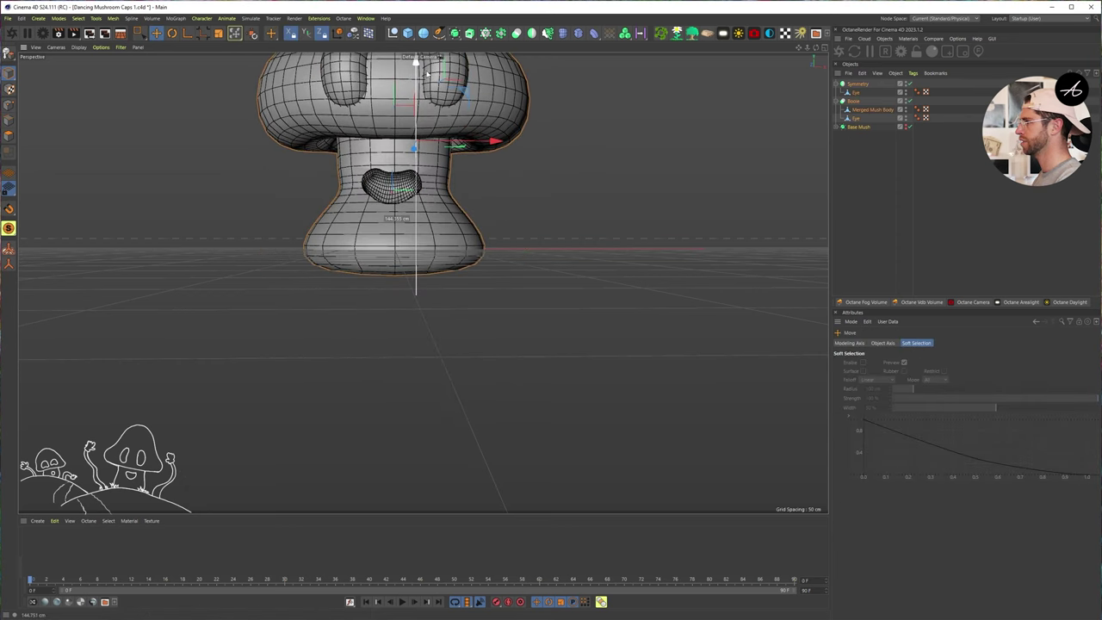
{"action": "scroll", "coordinate": [358, 279], "scroll_direction": "down", "scroll_amount": 3}
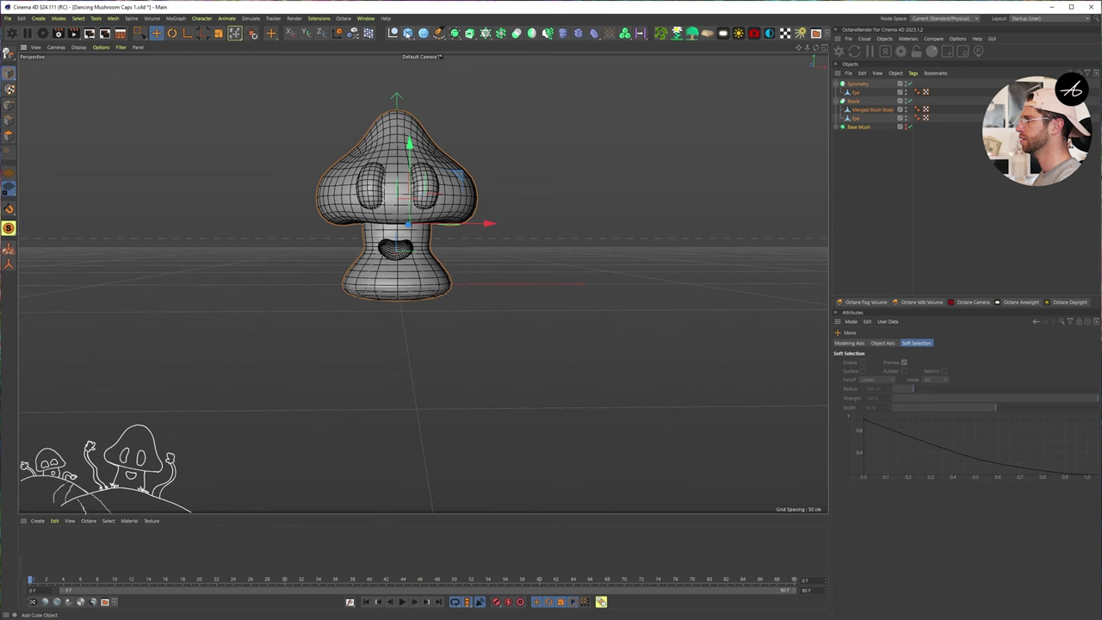
Add a Plane primitive and scale it up uniformly into a large ground surface around the mushroom.
{"action": "left_click", "coordinate": [407, 32]}
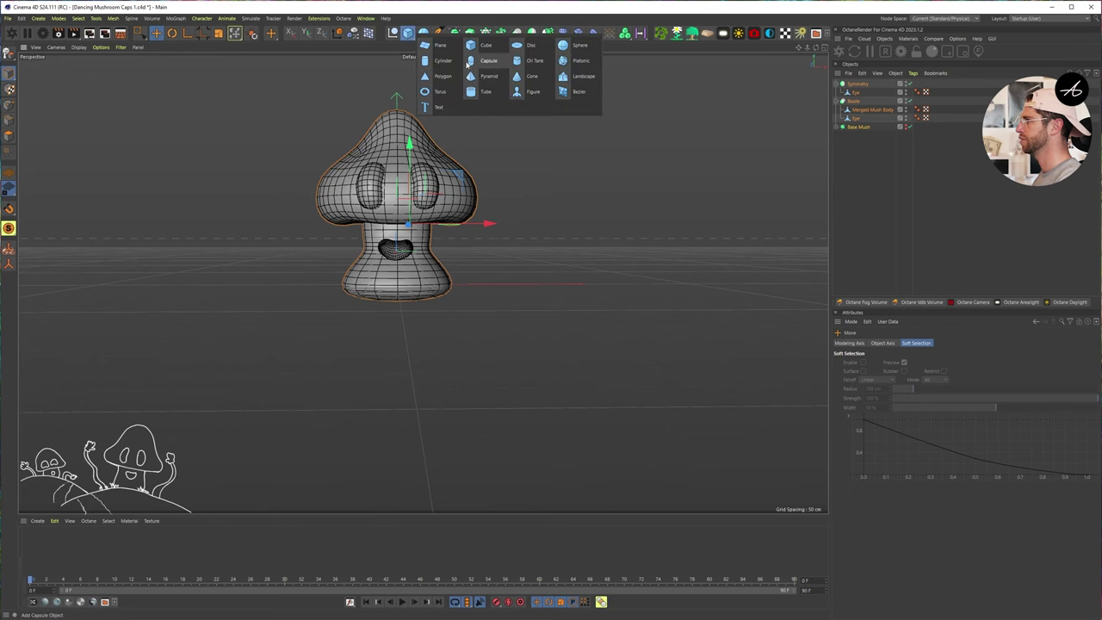
{"action": "left_click", "coordinate": [440, 45]}
{"action": "scroll", "coordinate": [396, 268], "scroll_direction": "down", "scroll_amount": 2}
{"action": "key", "text": "t"}
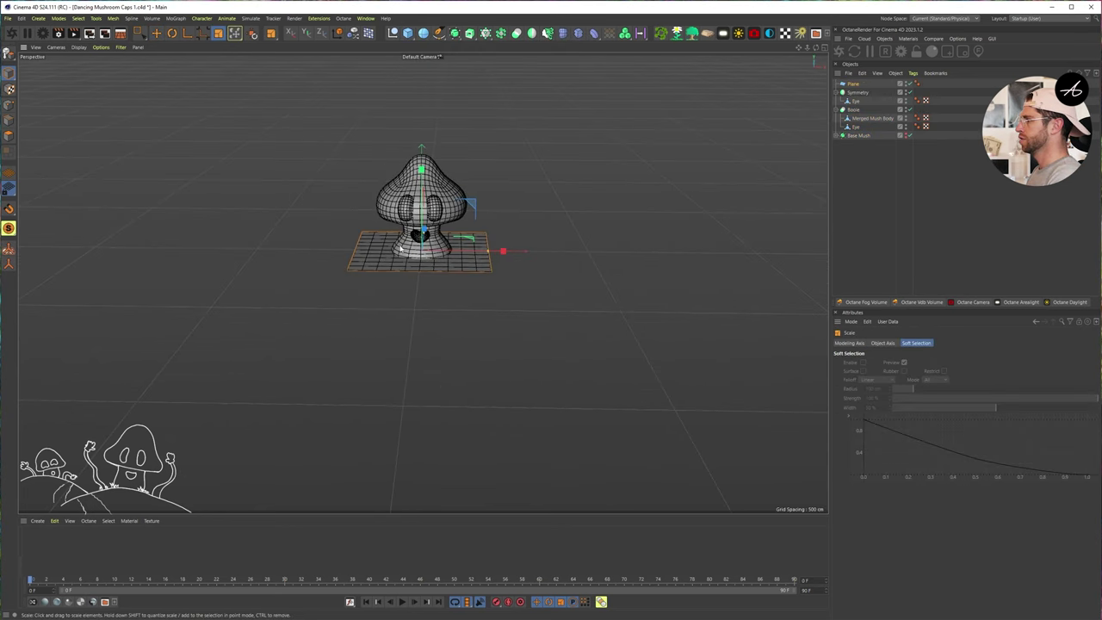
{"action": "left_click_drag", "start_coordinate": [478, 250], "coordinate": [826, 252]}
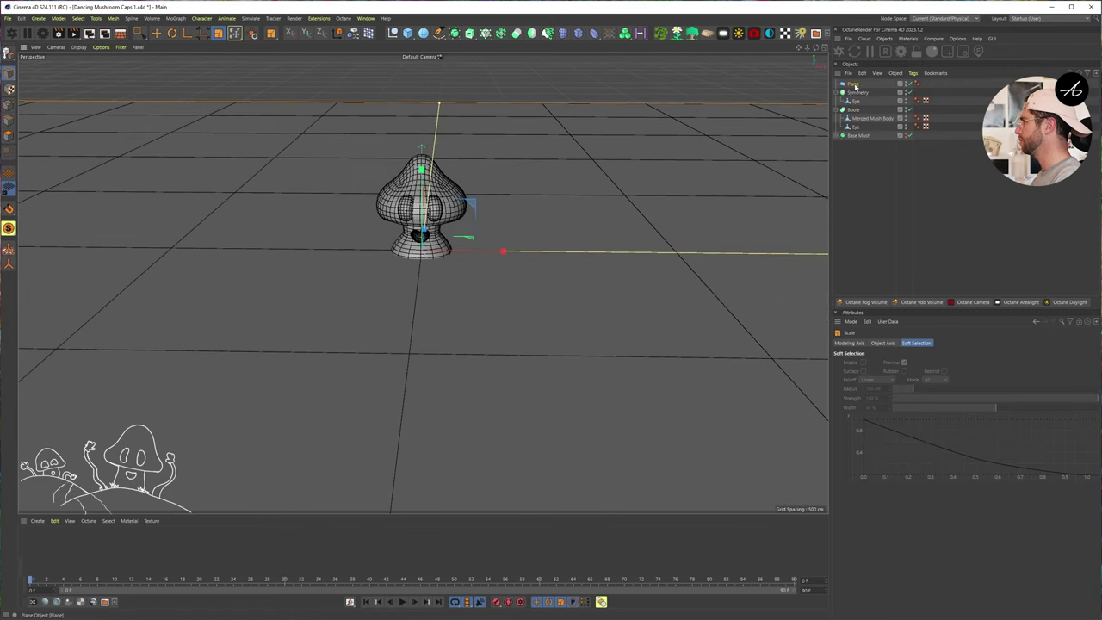
Set the ground plane's width segments and height segments to 50 each.
{"action": "left_click", "coordinate": [853, 84]}
{"action": "left_click", "coordinate": [895, 446]}
{"action": "type", "text": "5"}
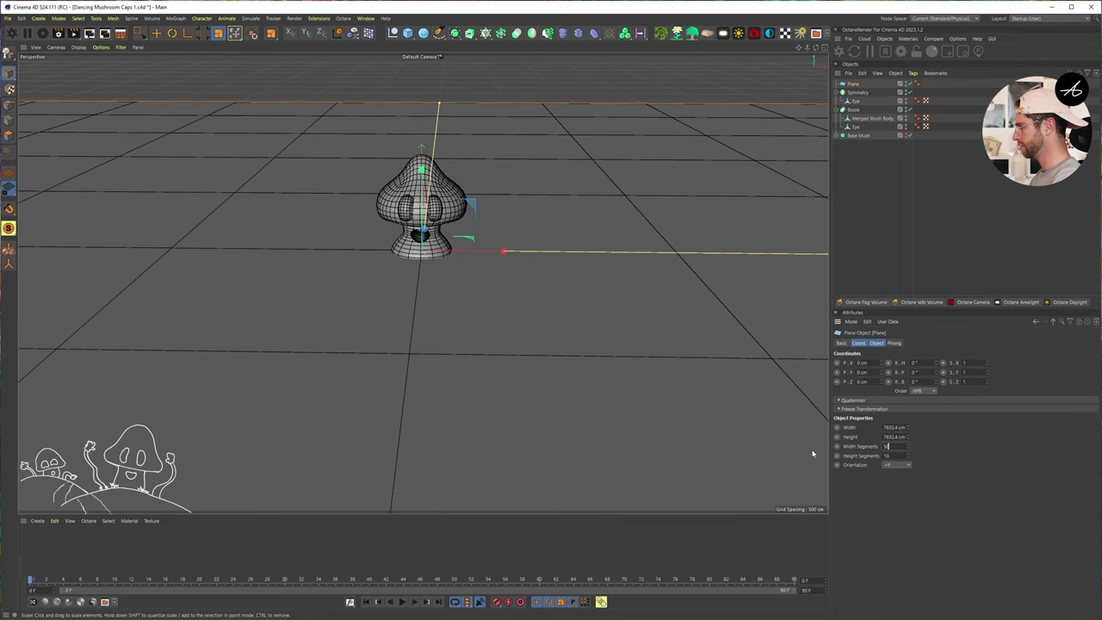
{"action": "type", "text": "0"}
{"action": "key", "text": "Tab"}
{"action": "type", "text": "50"}
{"action": "key", "text": "Return"}
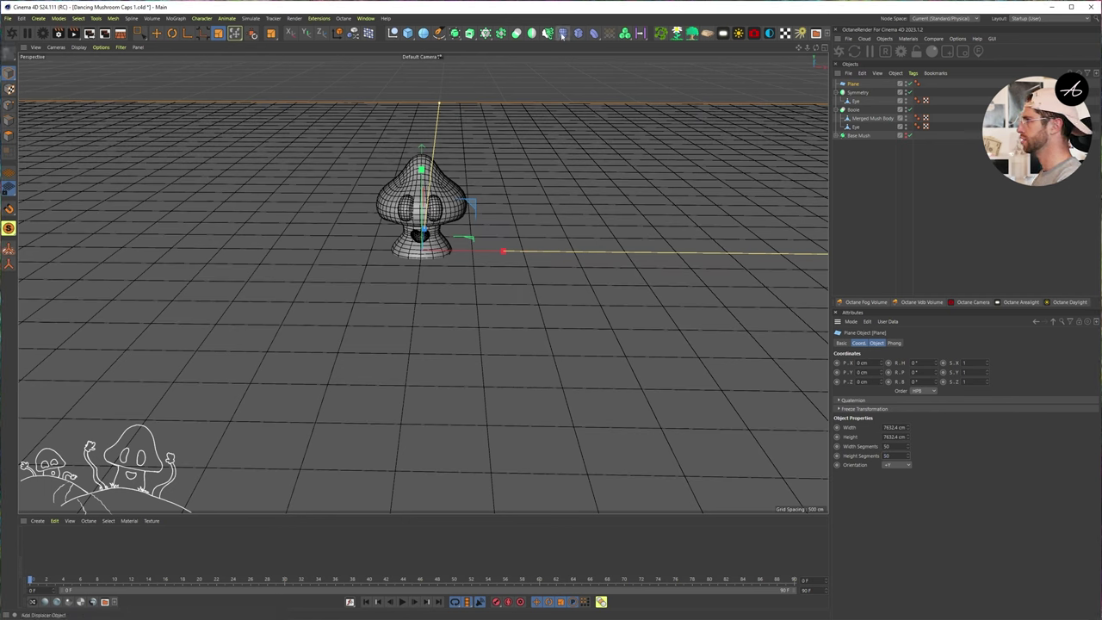
Add a Displacer under the plane with a Noise shader, and set the noise's Global Scale to about 6115%.
{"action": "left_click", "coordinate": [562, 34], "text": "shift"}
{"action": "left_click", "coordinate": [904, 342]}
{"action": "left_click", "coordinate": [864, 371]}
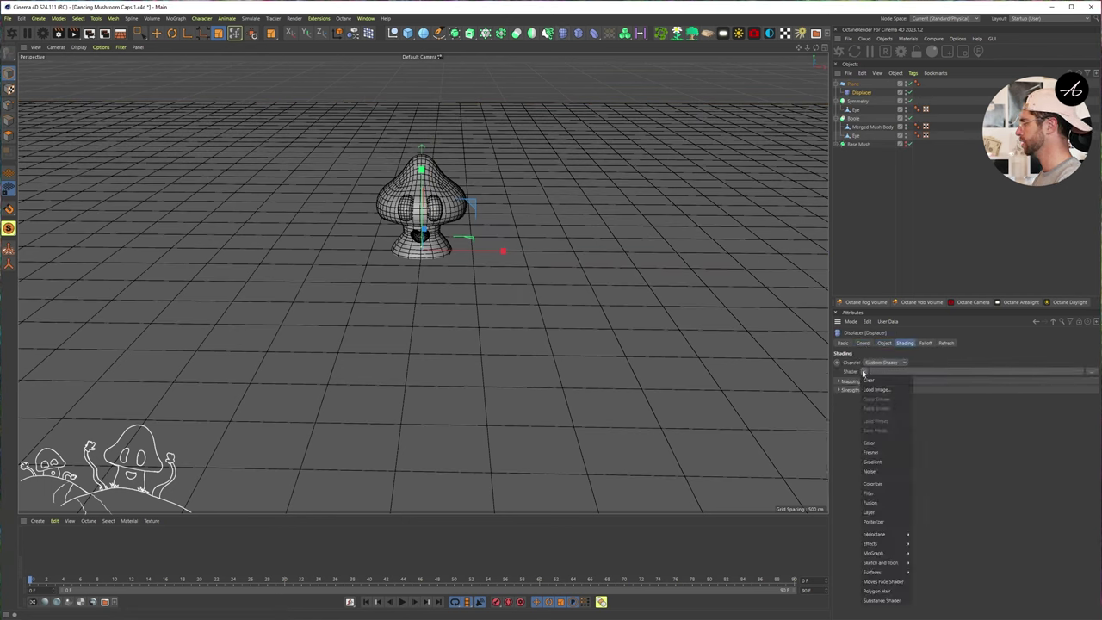
{"action": "left_click", "coordinate": [871, 470]}
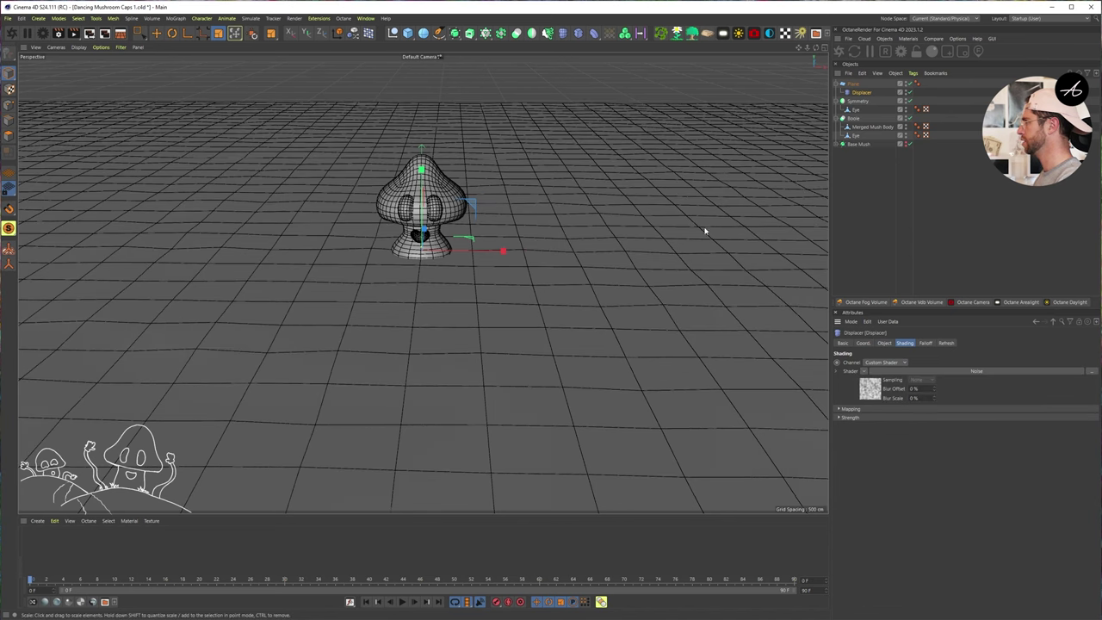
{"action": "left_click", "coordinate": [871, 392]}
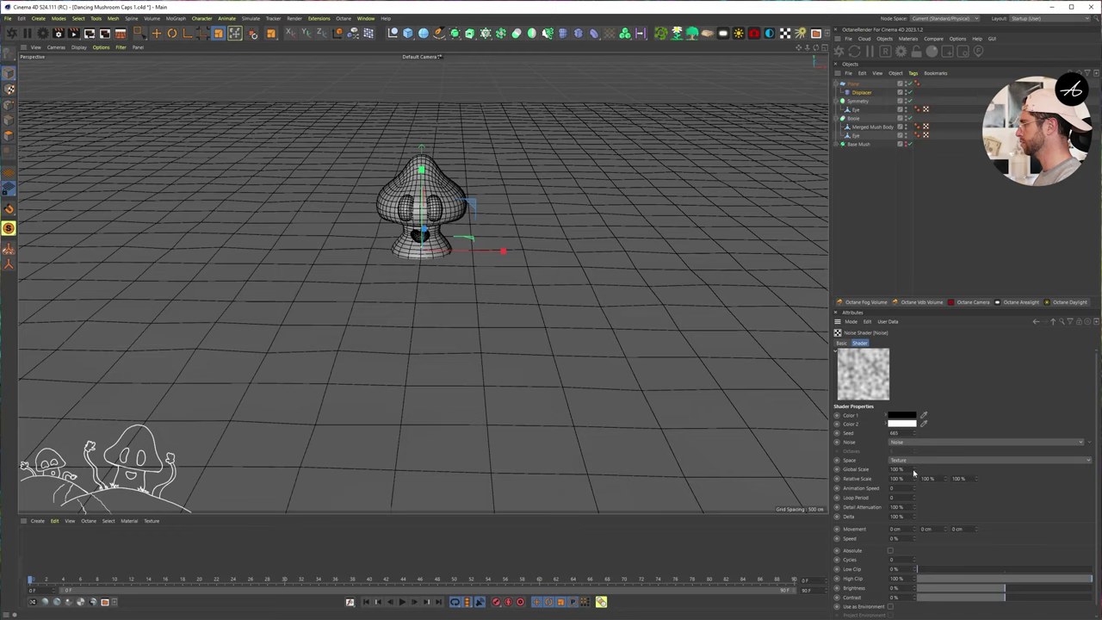
{"action": "mouse_move", "coordinate": [914, 472]}
{"action": "left_mouse_down"}
{"action": "mouse_move", "coordinate": [924, 422]}
{"action": "mouse_move", "coordinate": [914, 478]}
{"action": "left_mouse_up"}
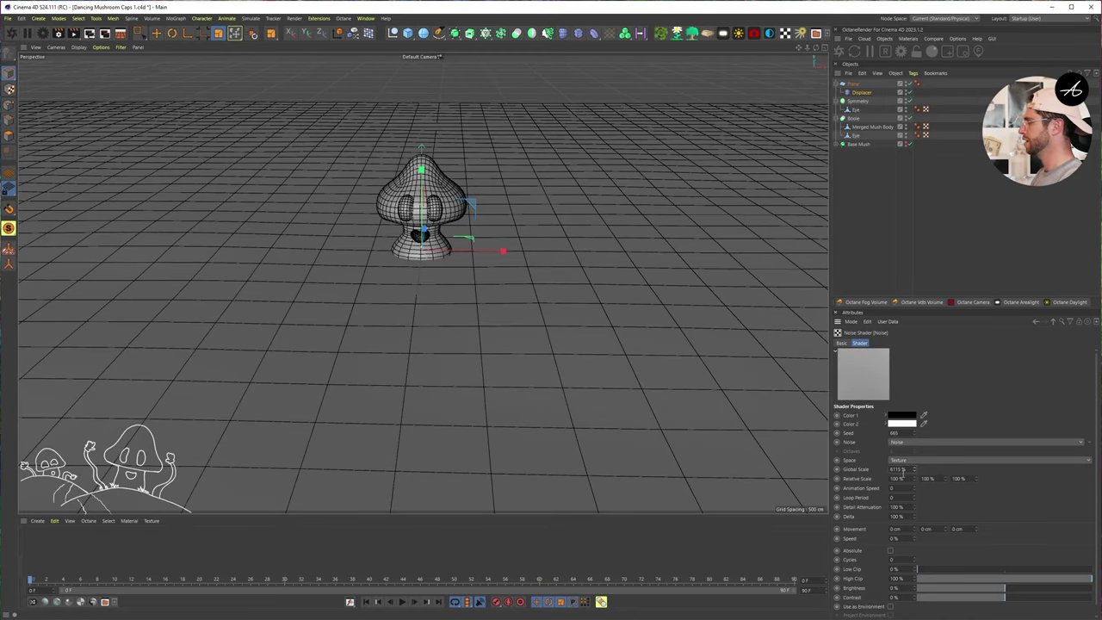
Set the Displacer's height to about -205 cm to turn the ground plane into rolling hills.
{"action": "left_click", "coordinate": [862, 92]}
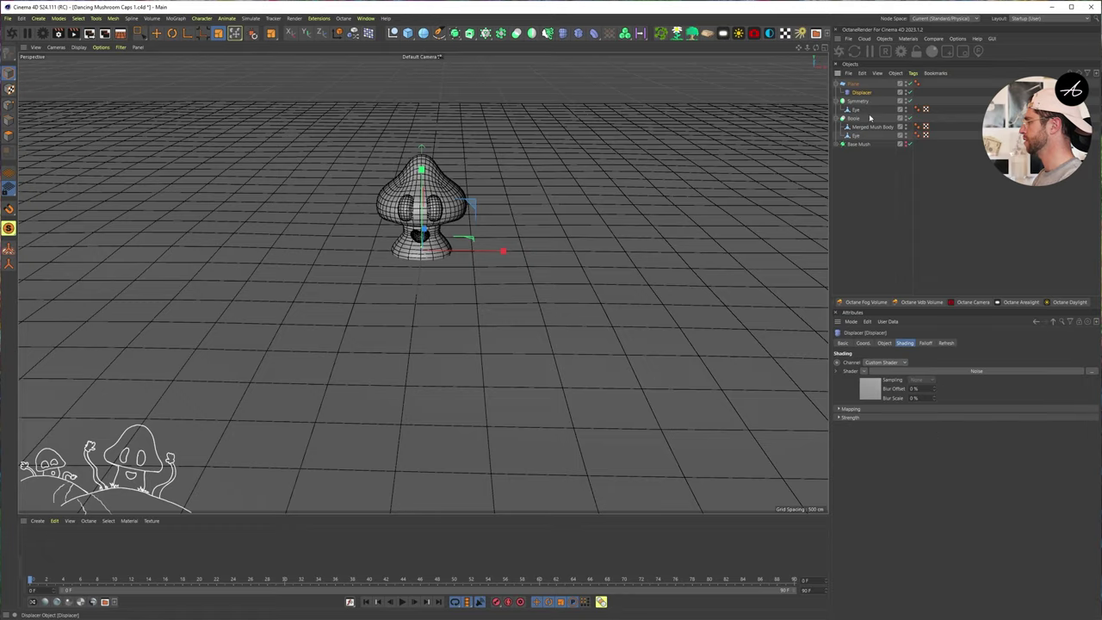
{"action": "left_click", "coordinate": [884, 343]}
{"action": "left_click_drag", "start_coordinate": [889, 385], "coordinate": [890, 434]}
{"action": "key", "text": "e"}
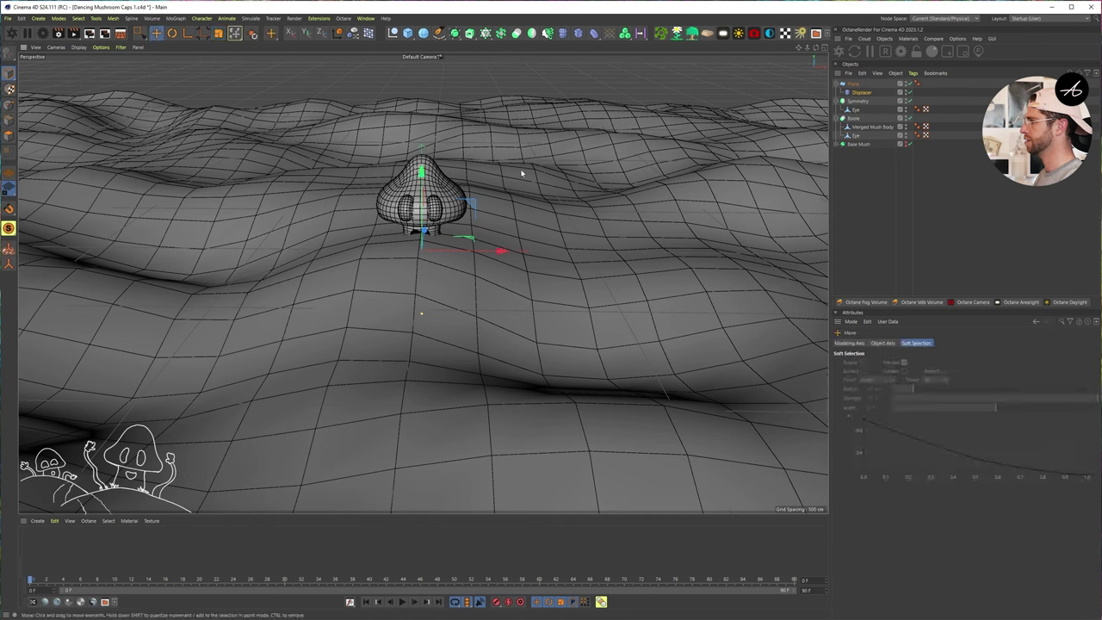
Increase the Global Scale of the Displacer's Noise shader further for broader, smoother hills.
{"action": "left_click", "coordinate": [898, 81]}
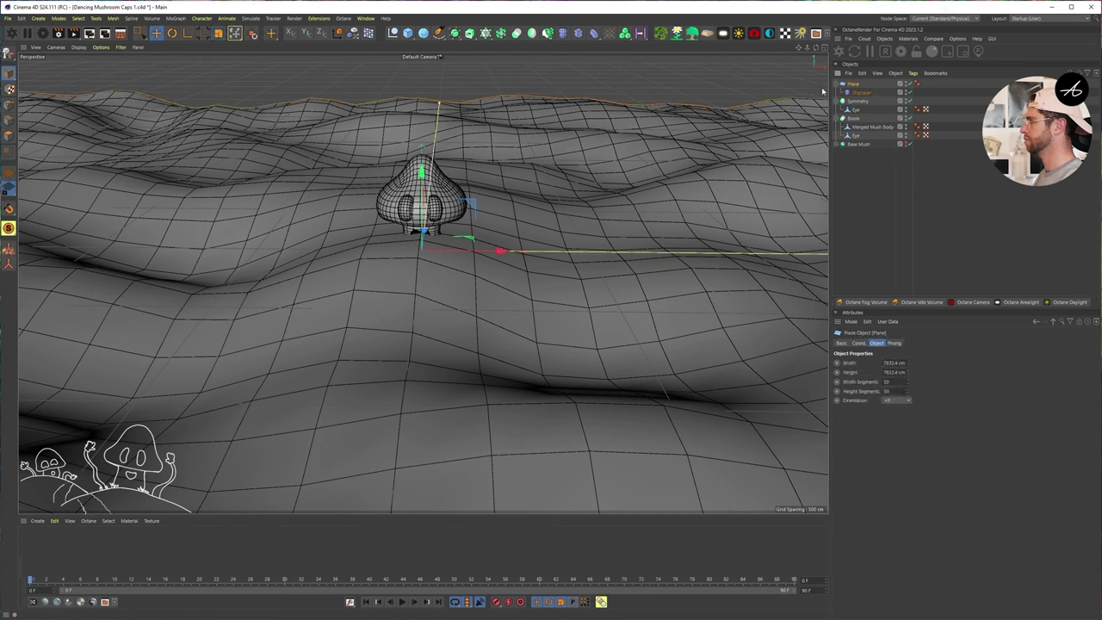
{"action": "left_click", "coordinate": [854, 92]}
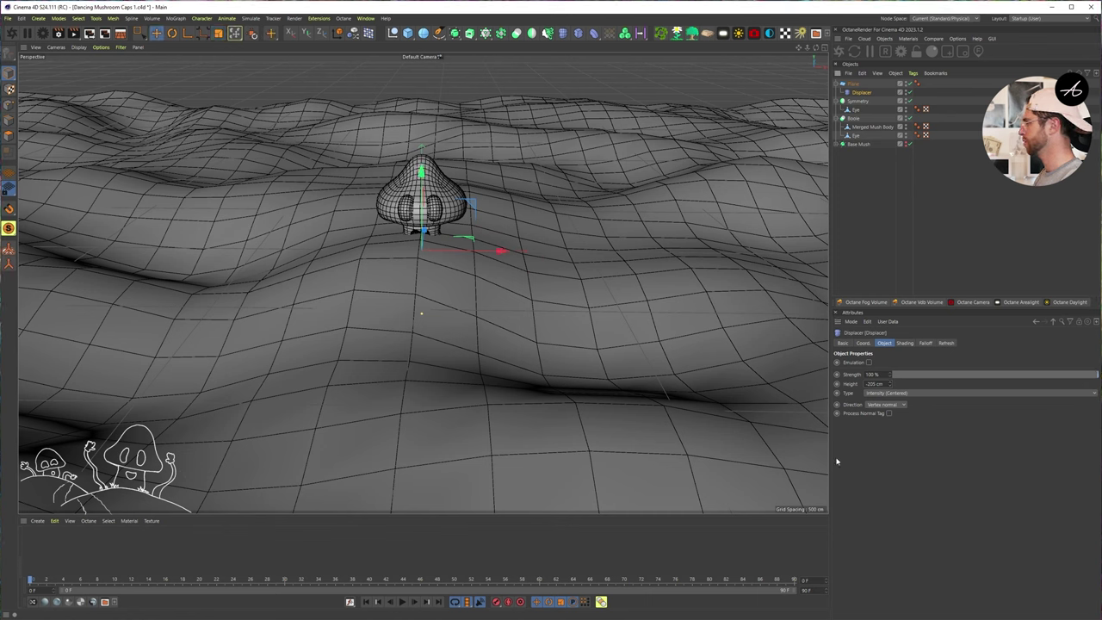
{"action": "left_click", "coordinate": [902, 343]}
{"action": "left_click", "coordinate": [868, 394]}
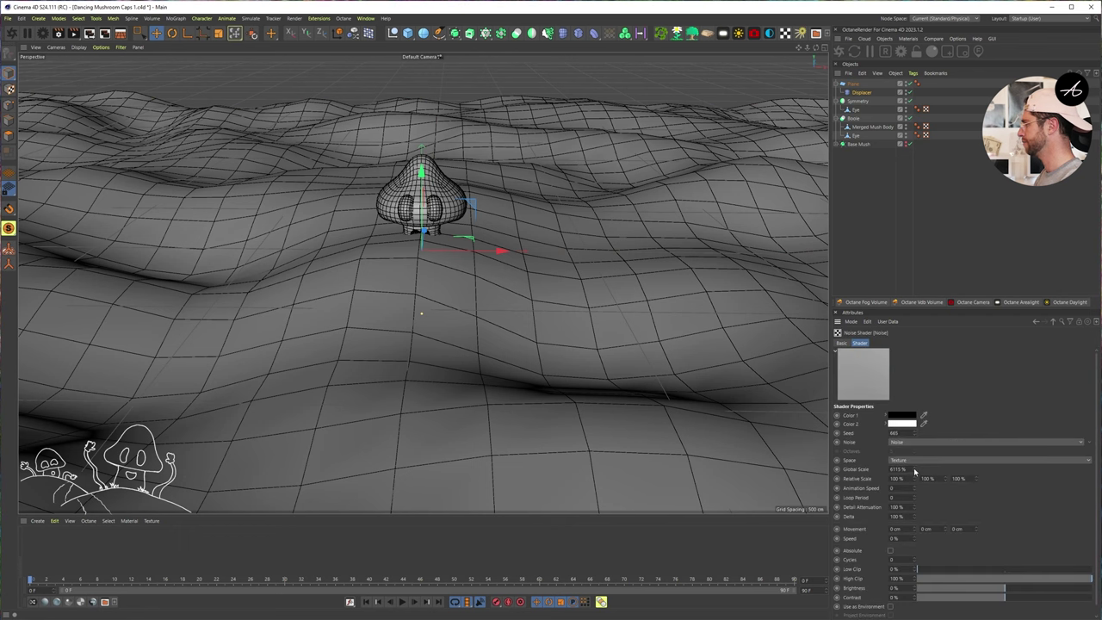
{"action": "left_click_drag", "start_coordinate": [914, 471], "coordinate": [938, 472]}
{"action": "key", "text": "e"}
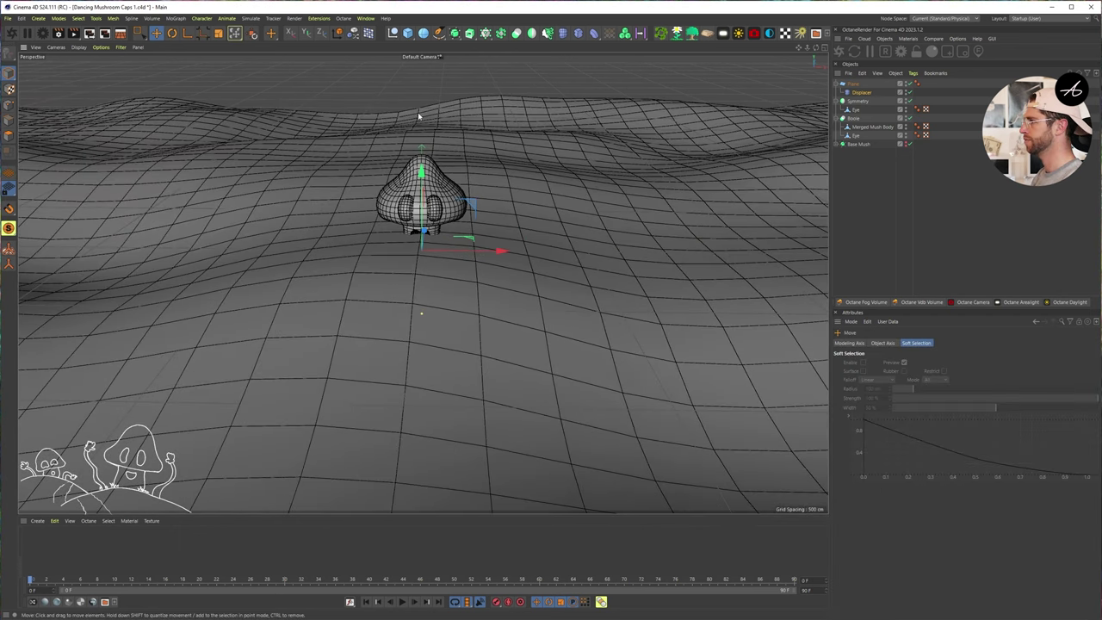
Adjust the ground plane's height so the whole mushroom, including its stem, stands above the terrain.
{"action": "left_click", "coordinate": [860, 86]}
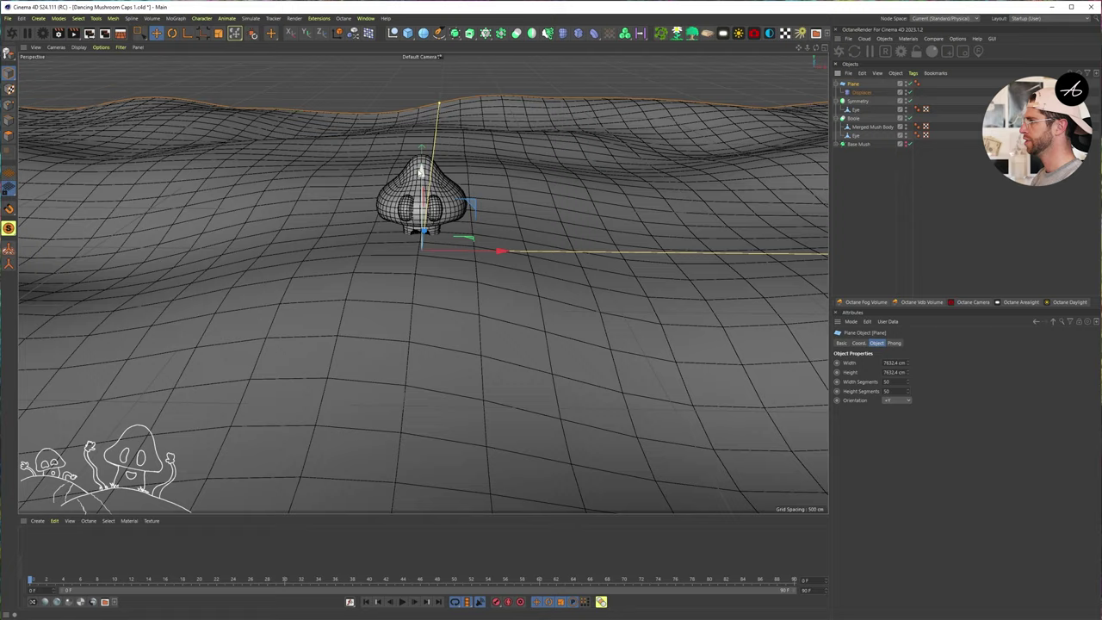
{"action": "mouse_move", "coordinate": [422, 174]}
{"action": "left_mouse_down"}
{"action": "mouse_move", "coordinate": [422, 204]}
{"action": "mouse_move", "coordinate": [422, 168]}
{"action": "left_mouse_up"}
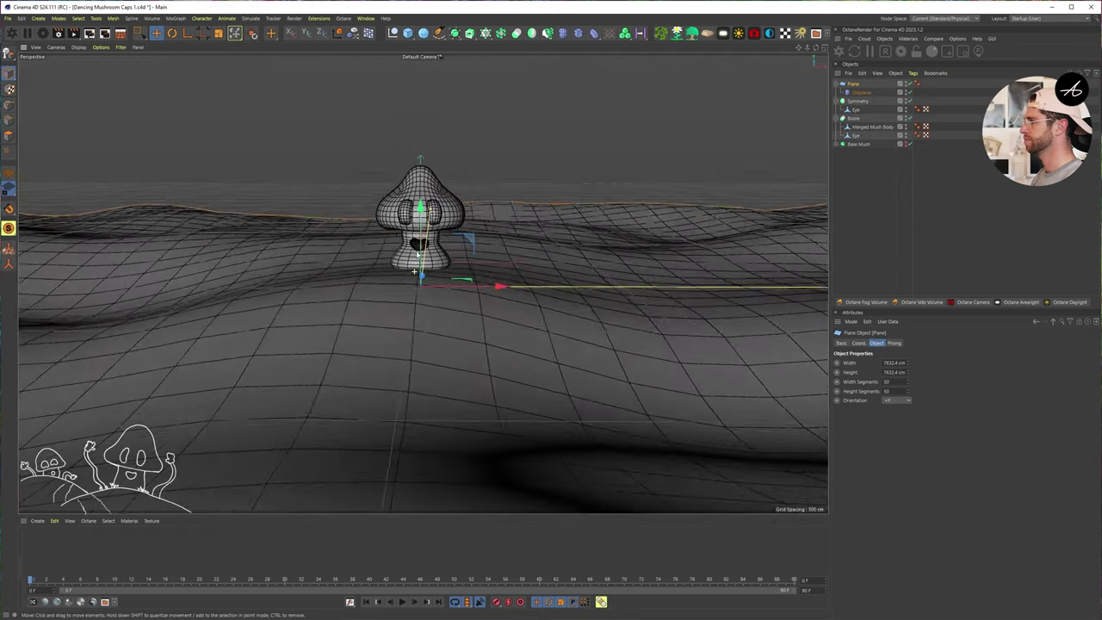
{"action": "right_click_drag", "start_coordinate": [421, 250], "coordinate": [502, 249], "text": "alt"}
{"action": "mouse_move", "coordinate": [443, 261]}
{"action": "left_mouse_down", "text": "alt"}
{"action": "mouse_move", "coordinate": [457, 259]}
{"action": "mouse_move", "coordinate": [422, 257]}
{"action": "left_mouse_up", "text": "alt"}
{"action": "middle_click_drag", "start_coordinate": [422, 257], "coordinate": [416, 275], "text": "alt"}
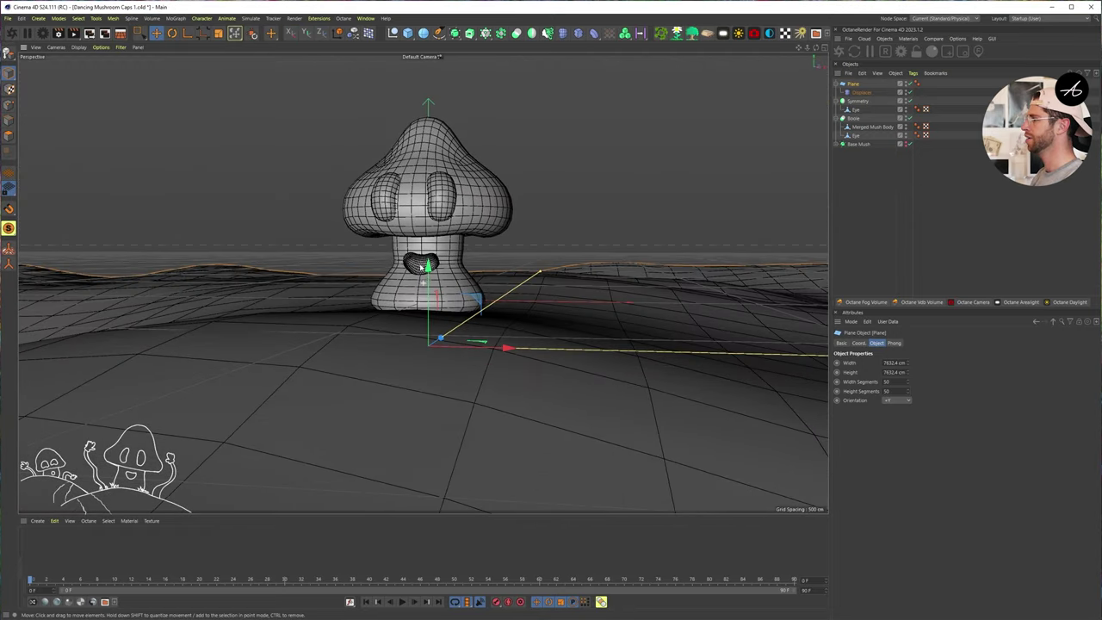
Shift the ground plane horizontally and fine-tune its height so the mushroom's base rests on top of a hill.
{"action": "left_click_drag", "start_coordinate": [428, 266], "coordinate": [628, 271]}
{"action": "left_click_drag", "start_coordinate": [786, 232], "coordinate": [594, 241]}
{"action": "scroll", "coordinate": [155, 303], "scroll_direction": "down", "scroll_amount": 5}
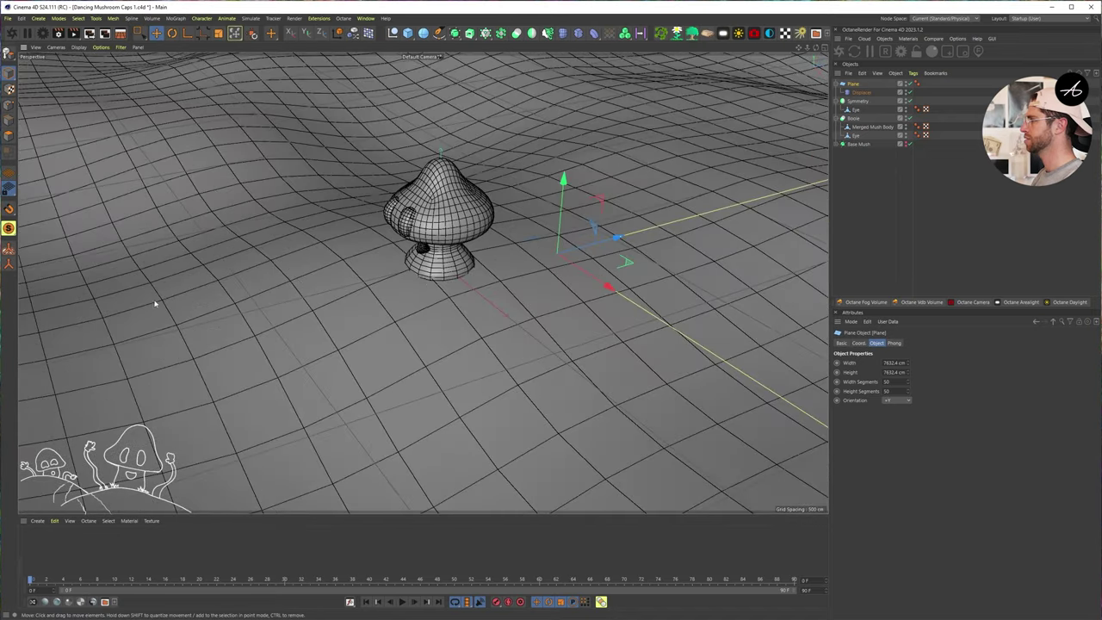
{"action": "left_click_drag", "start_coordinate": [155, 303], "coordinate": [401, 194], "text": "alt"}
{"action": "left_click_drag", "start_coordinate": [471, 214], "coordinate": [491, 219]}
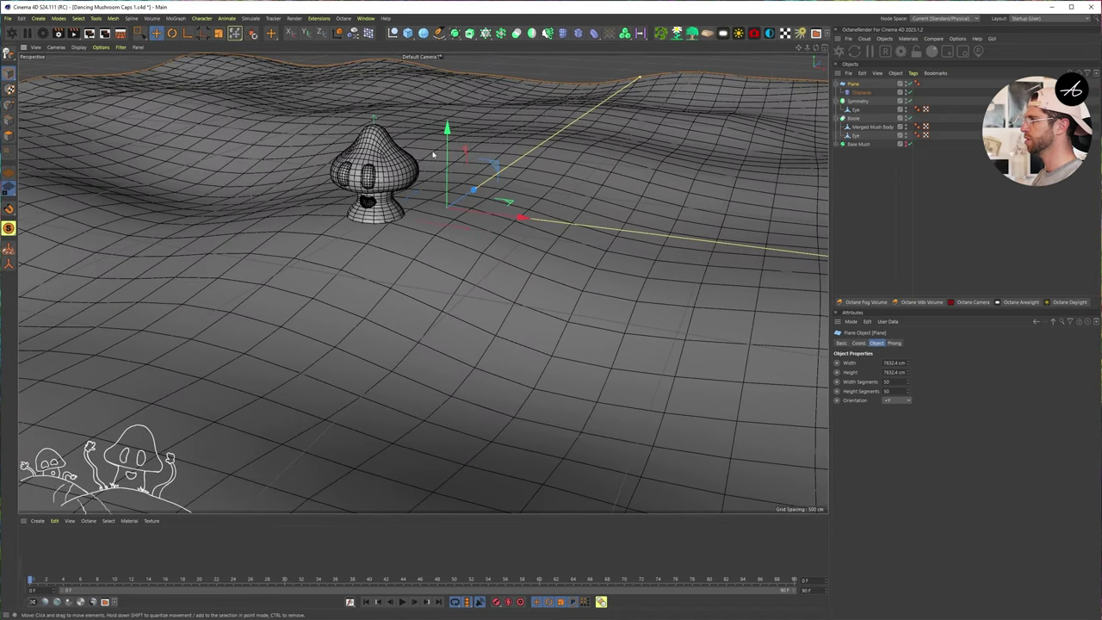
{"action": "left_click_drag", "start_coordinate": [447, 153], "coordinate": [447, 157]}
{"action": "left_click_drag", "start_coordinate": [301, 208], "coordinate": [379, 278], "text": "alt"}
{"action": "scroll", "coordinate": [362, 258], "scroll_direction": "up", "scroll_amount": 3}
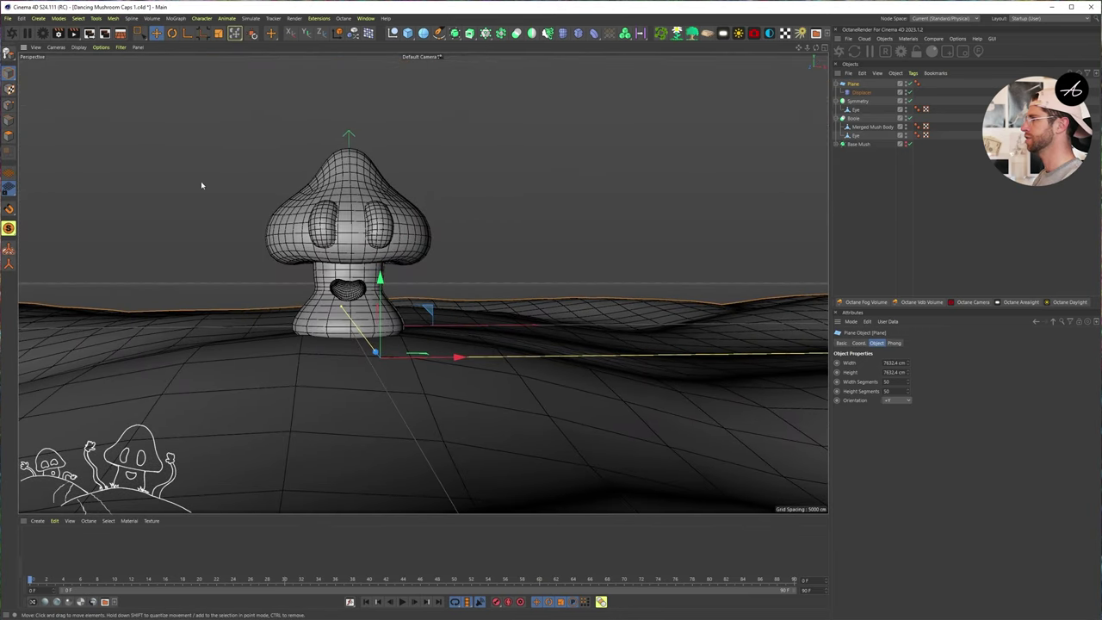
In the Front view, trace the outline of the mushroom's mouth with the Spline Pen as a closed Bezier spline.
{"action": "left_click", "coordinate": [438, 33]}
{"action": "right_click_drag", "start_coordinate": [337, 279], "coordinate": [394, 281], "text": "alt"}
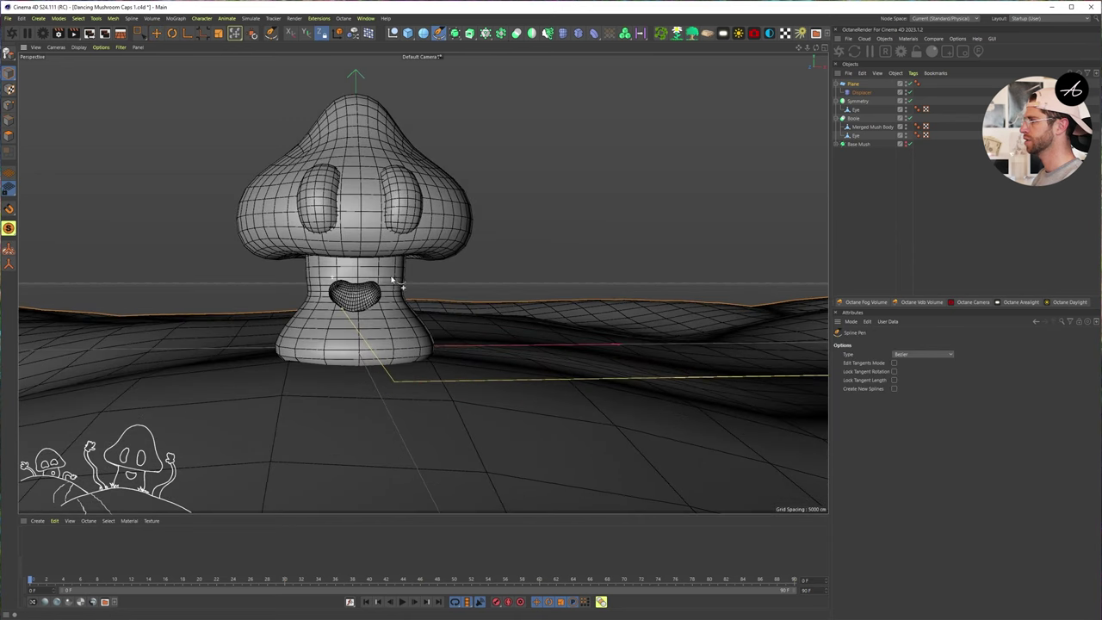
{"action": "middle_click", "coordinate": [381, 279]}
{"action": "scroll", "coordinate": [672, 426], "scroll_direction": "down", "scroll_amount": 3}
{"action": "scroll", "coordinate": [645, 382], "scroll_direction": "up", "scroll_amount": 10}
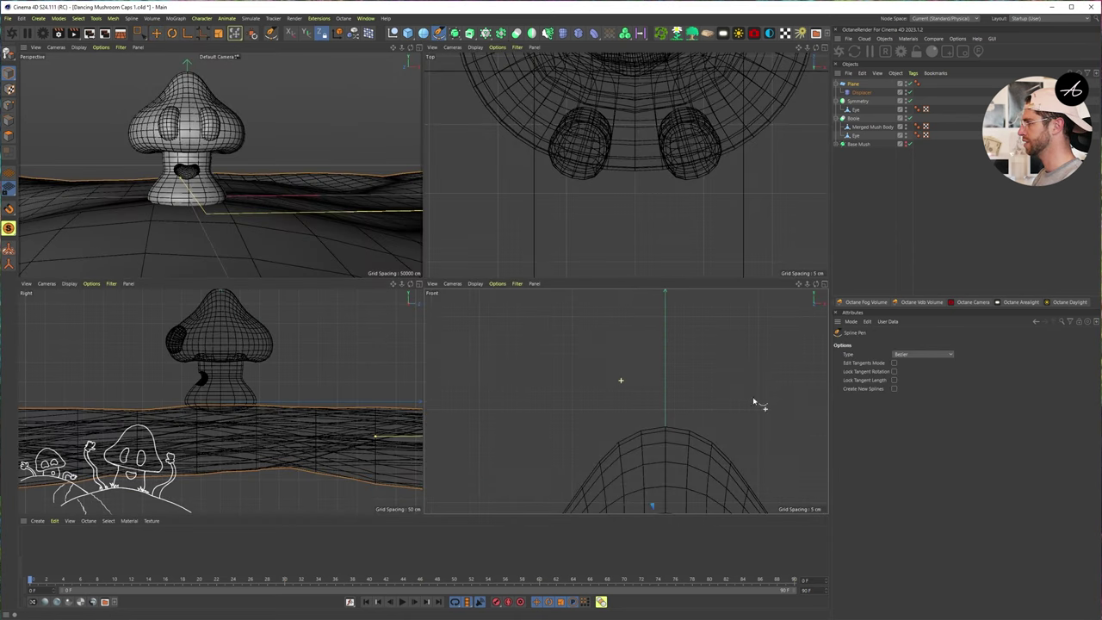
{"action": "key", "text": "F4"}
{"action": "scroll", "coordinate": [590, 364], "scroll_direction": "down", "scroll_amount": 5}
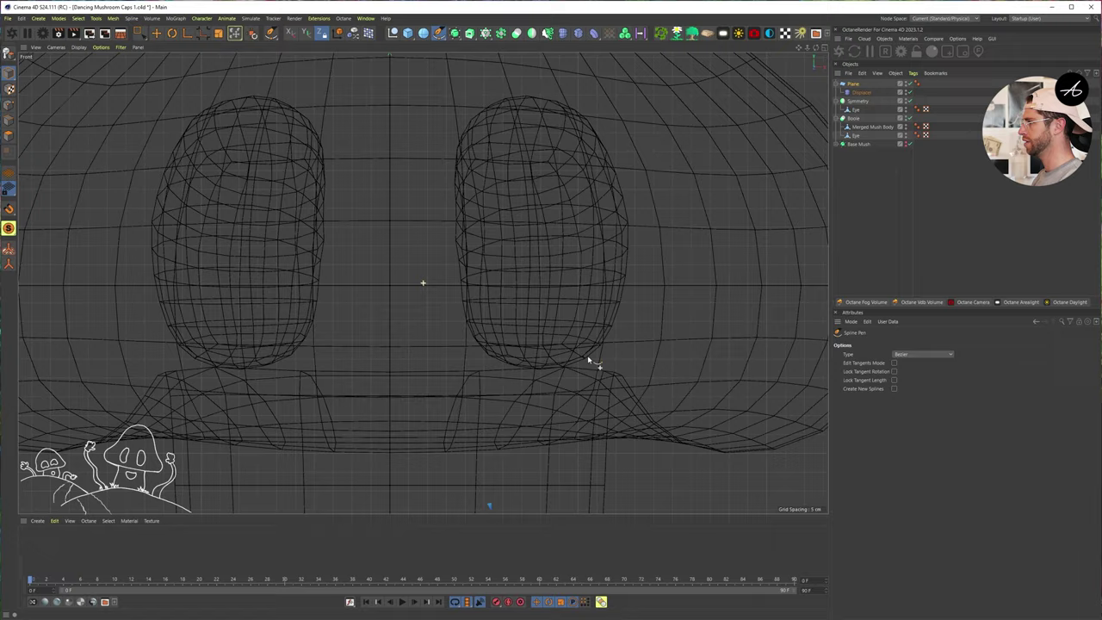
{"action": "scroll", "coordinate": [587, 216], "scroll_direction": "up", "scroll_amount": 6}
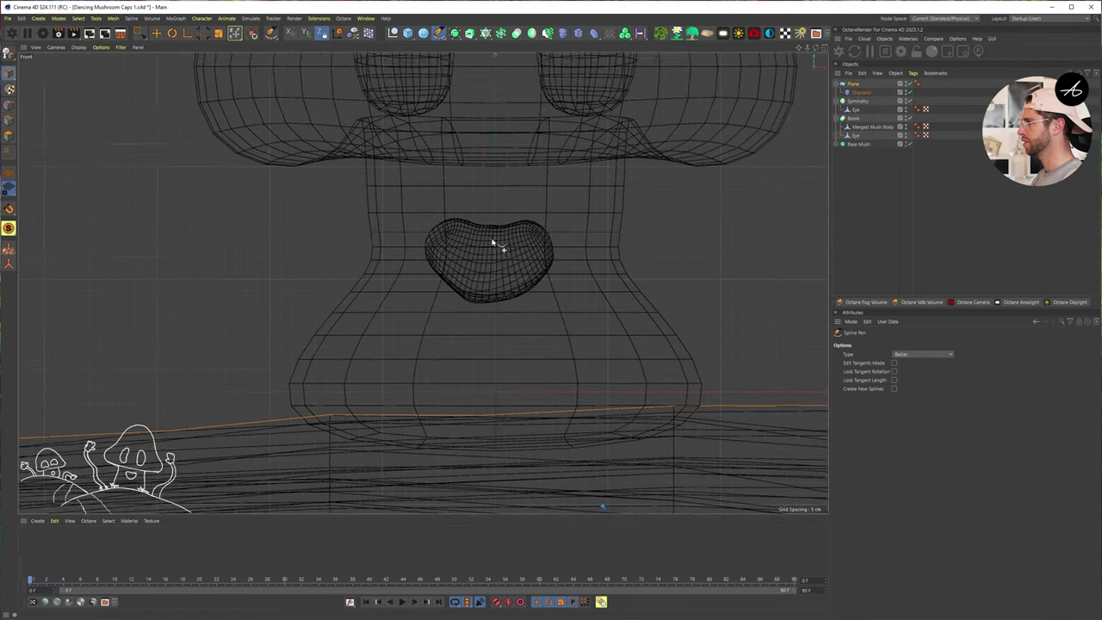
{"action": "left_click_drag", "start_coordinate": [485, 213], "coordinate": [500, 212]}
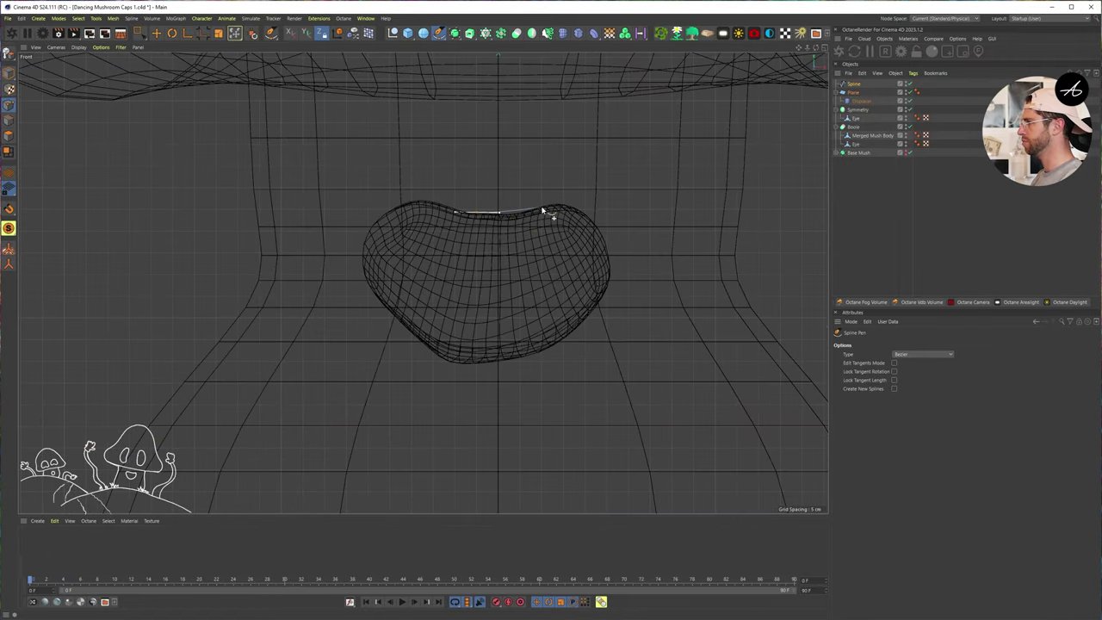
{"action": "left_click_drag", "start_coordinate": [591, 218], "coordinate": [595, 228]}
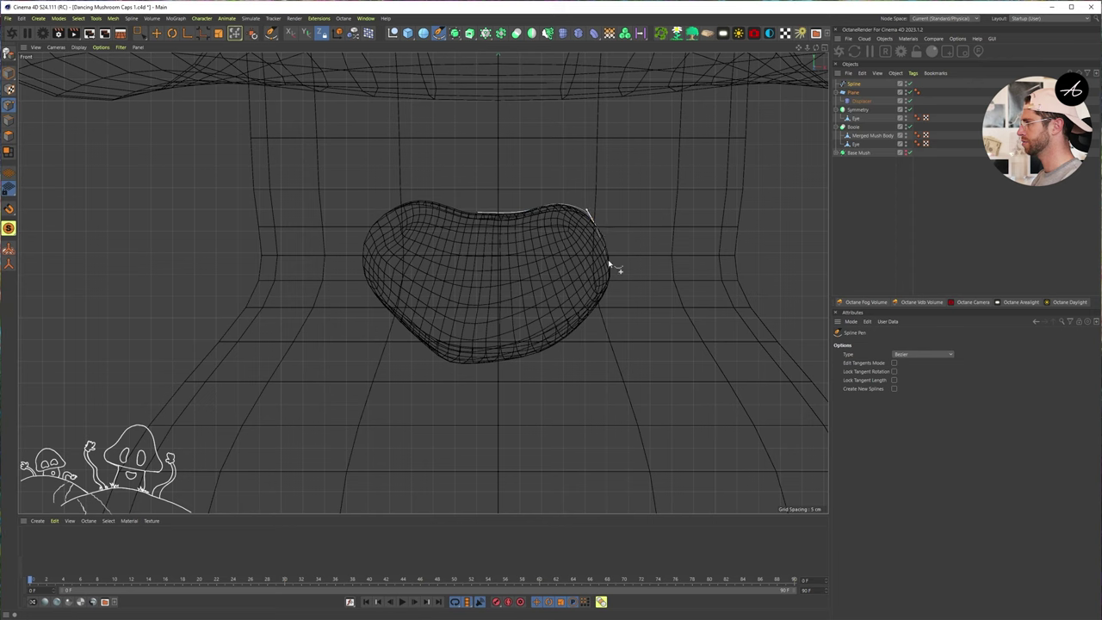
{"action": "left_click_drag", "start_coordinate": [602, 296], "coordinate": [601, 299]}
{"action": "left_click_drag", "start_coordinate": [549, 349], "coordinate": [535, 354]}
{"action": "left_click_drag", "start_coordinate": [398, 322], "coordinate": [389, 310]}
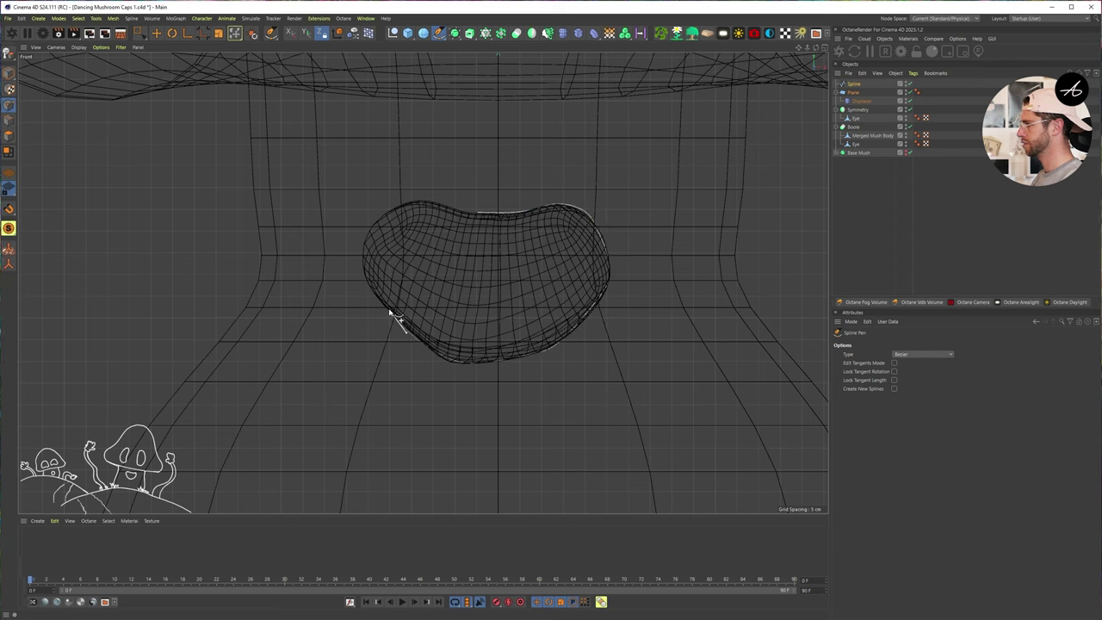
{"action": "left_click_drag", "start_coordinate": [362, 259], "coordinate": [404, 206]}
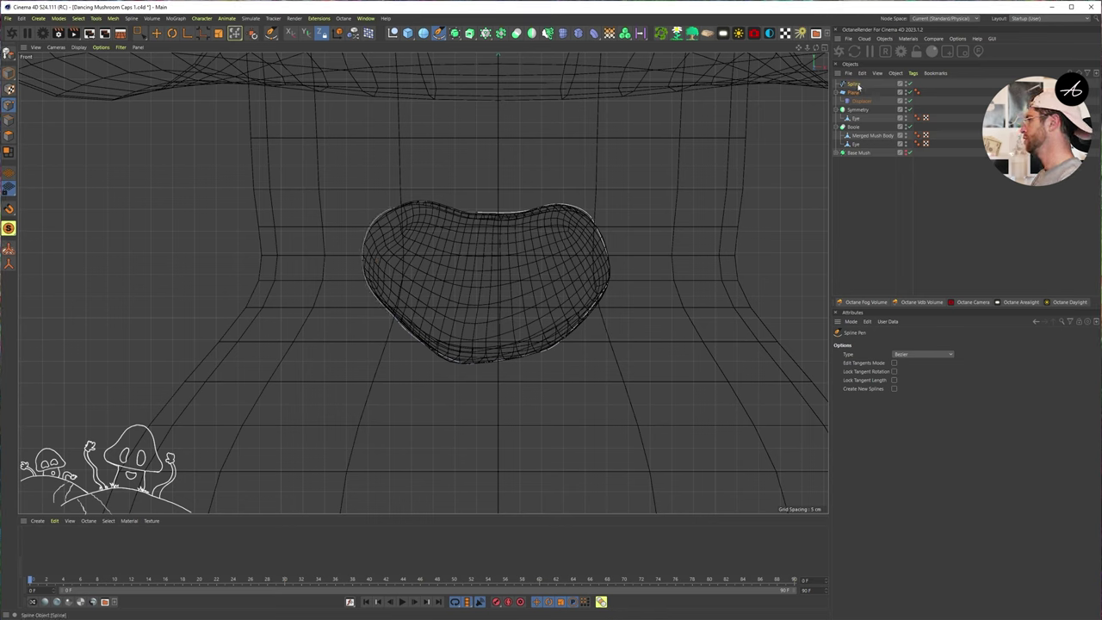
Add a Circle spline and a Sweep generator for building lips from the mouth outline.
{"action": "left_click", "coordinate": [855, 85]}
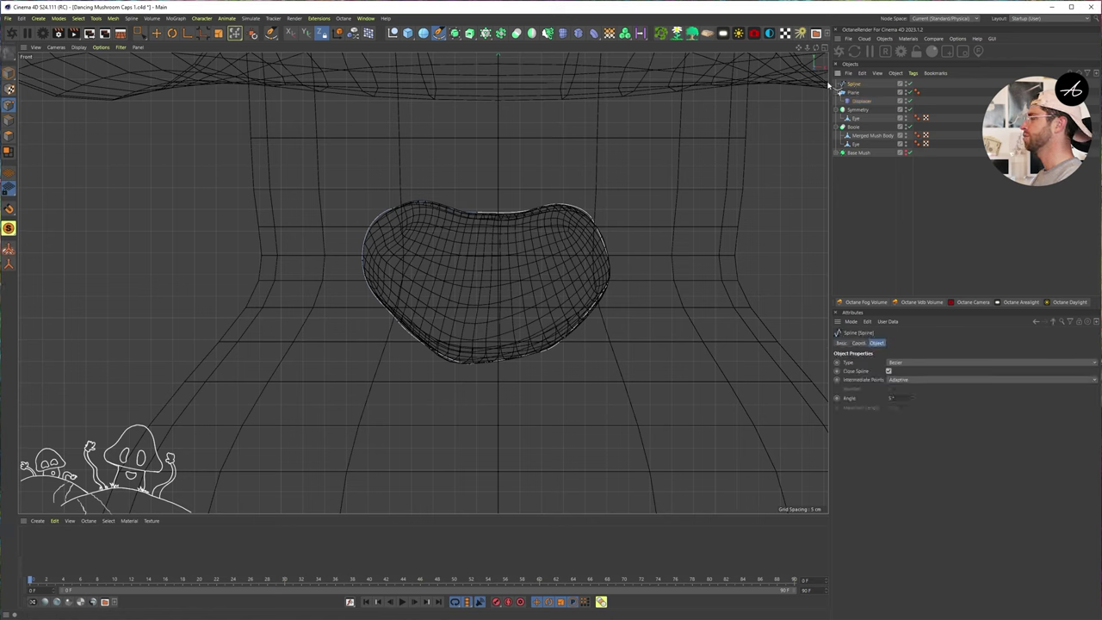
{"action": "left_click", "coordinate": [440, 36]}
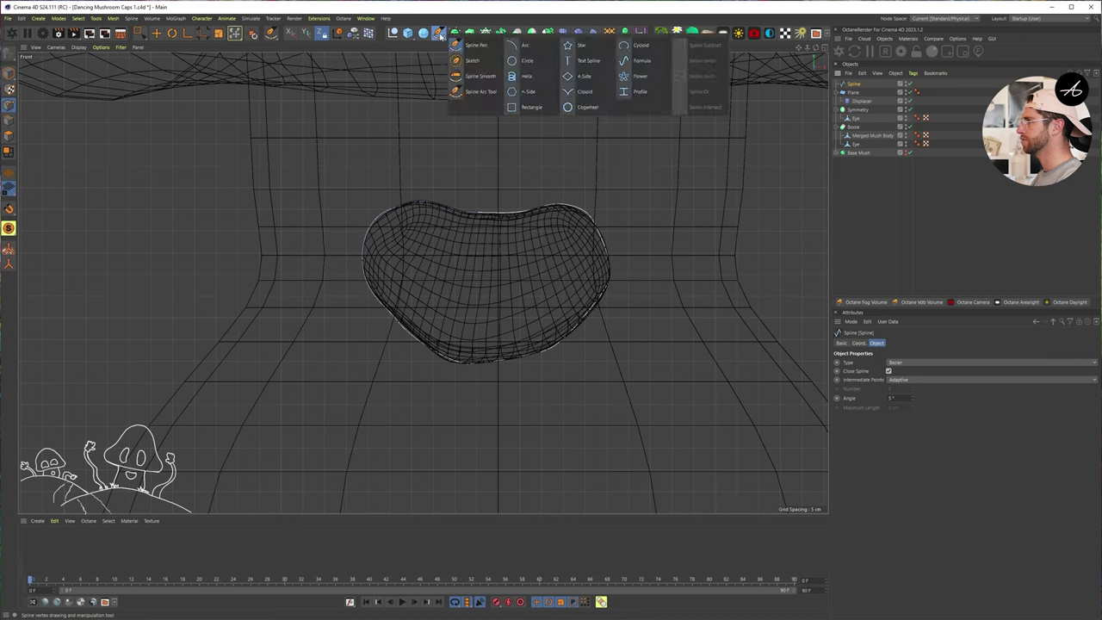
{"action": "left_click", "coordinate": [513, 61]}
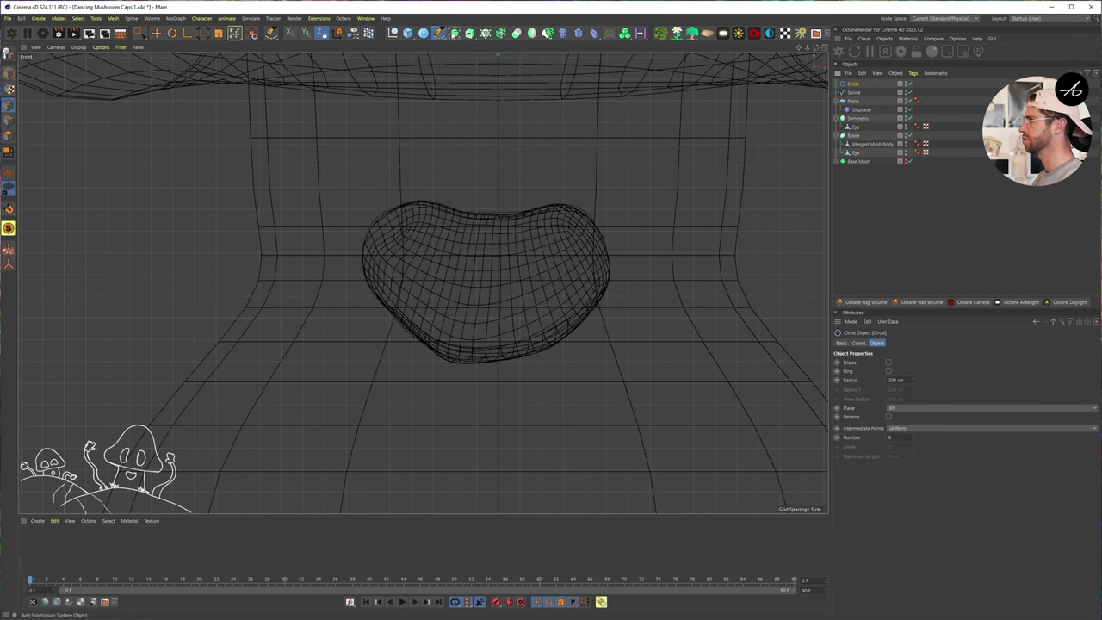
{"action": "left_click", "coordinate": [456, 33]}
{"action": "left_click", "coordinate": [457, 34]}
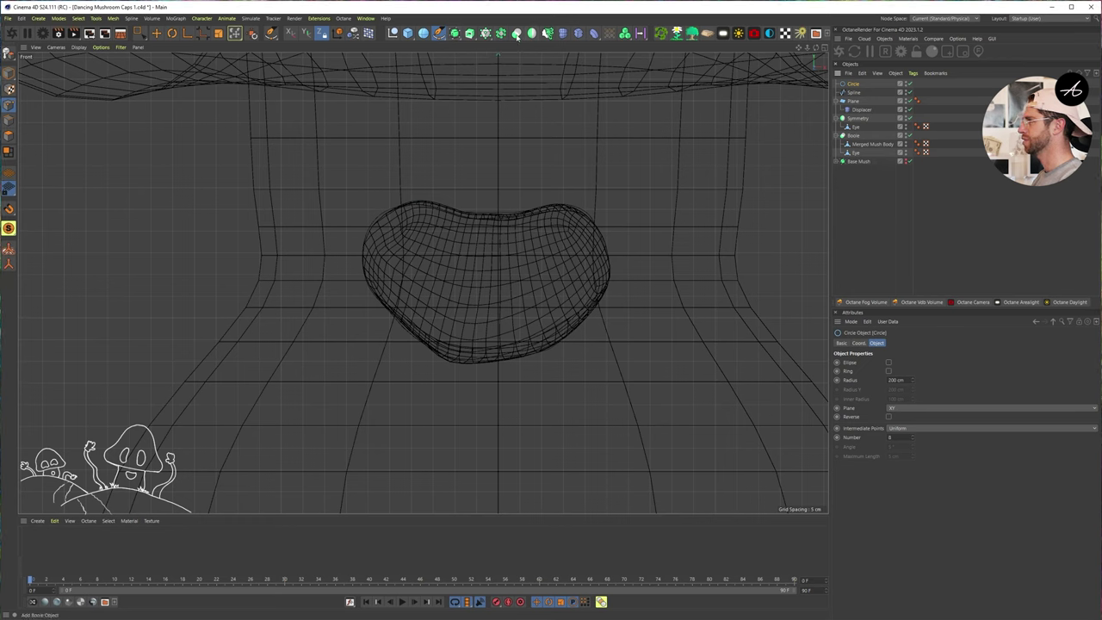
{"action": "left_click", "coordinate": [460, 38]}
{"action": "left_click", "coordinate": [470, 33]}
{"action": "left_click", "coordinate": [502, 92]}
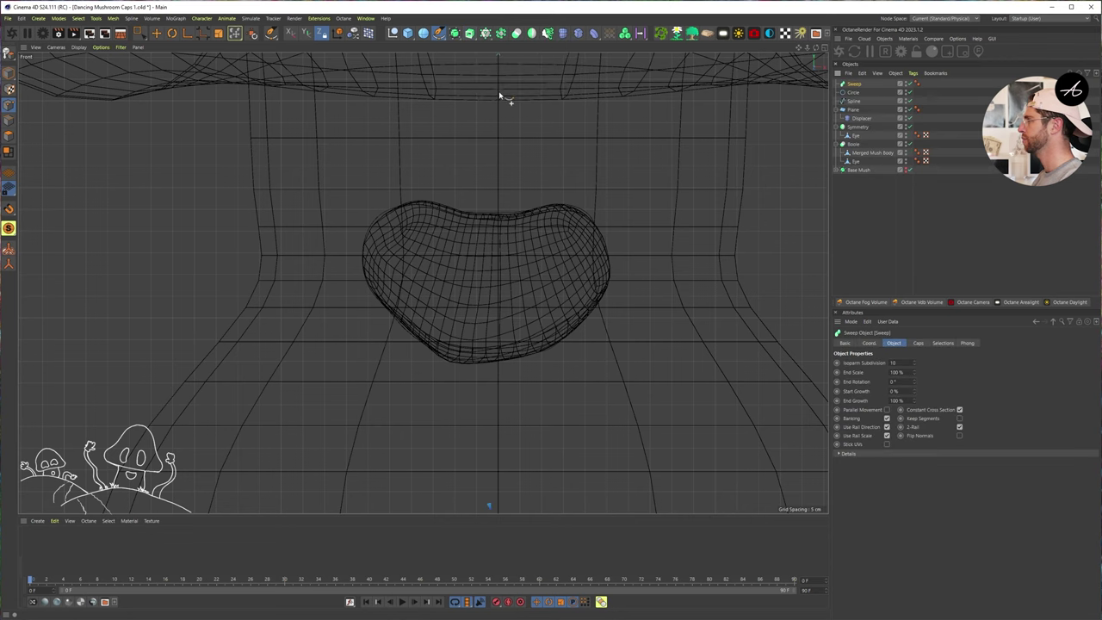
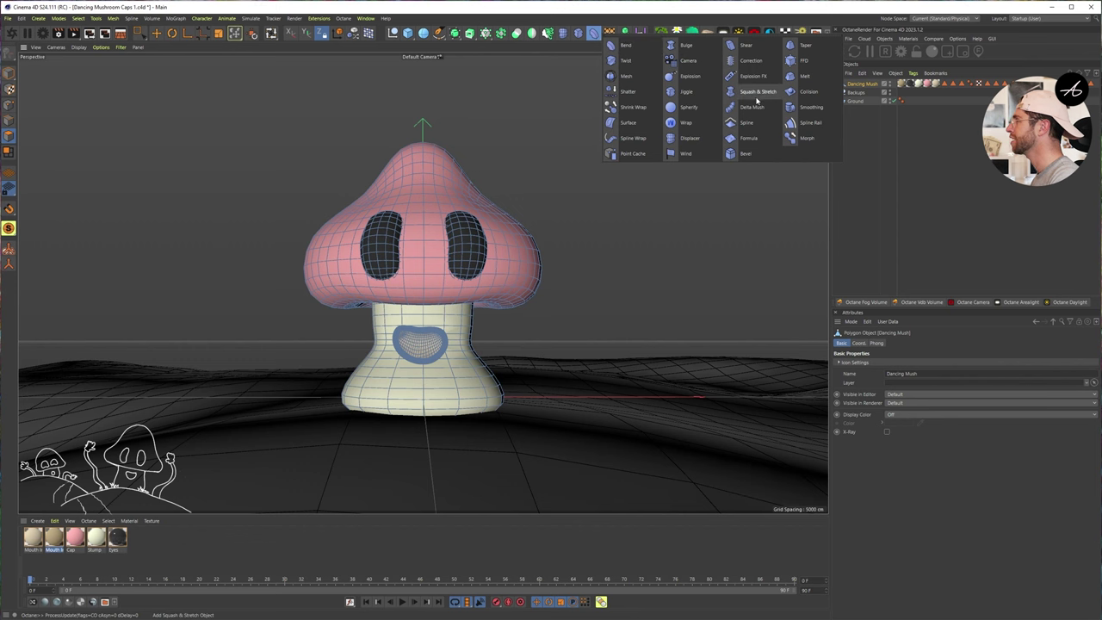
Add a Squash & Stretch deformer under the Dancing Mush object, switch to Model mode and frame the mushroom in the four-view layout.
{"action": "left_click", "coordinate": [749, 95]}
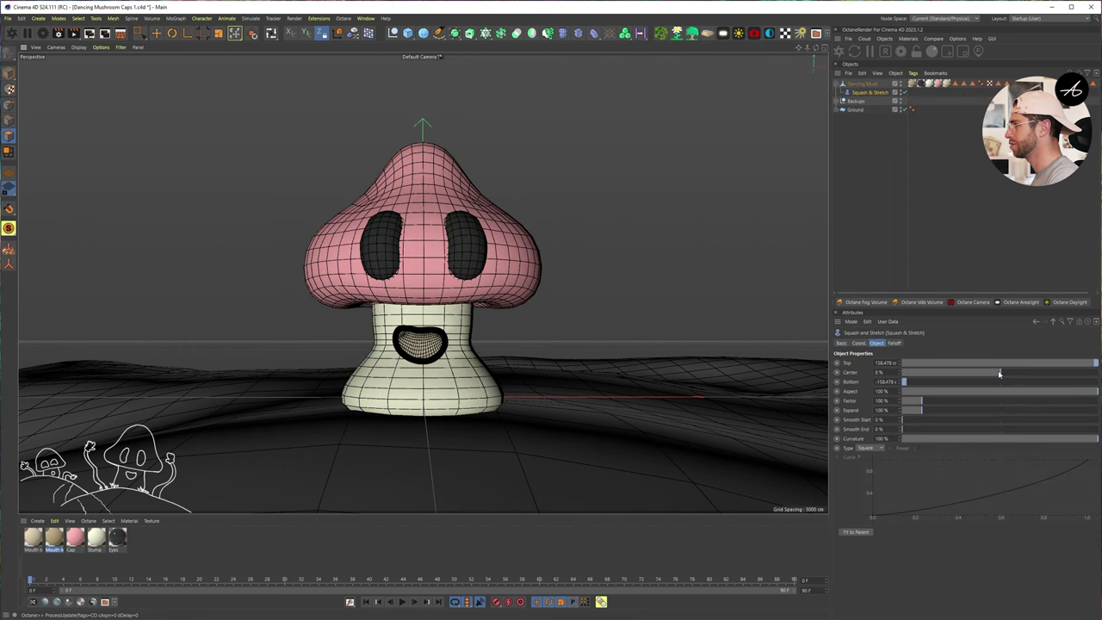
{"action": "middle_click", "coordinate": [592, 274]}
{"action": "key", "text": "o"}
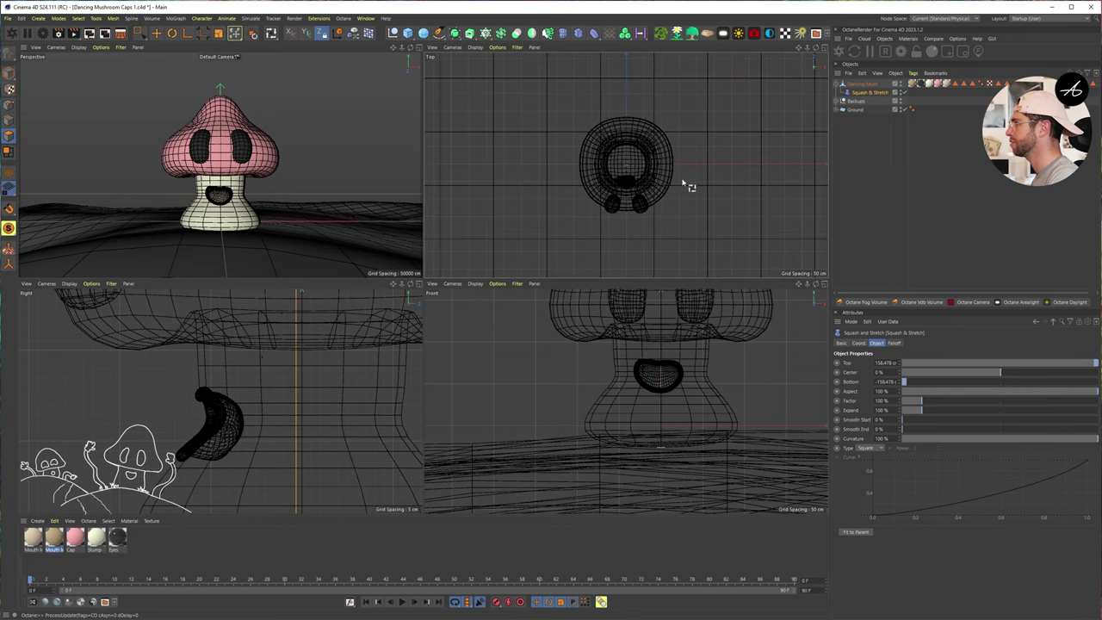
{"action": "left_click", "coordinate": [862, 85]}
{"action": "left_click", "coordinate": [868, 92]}
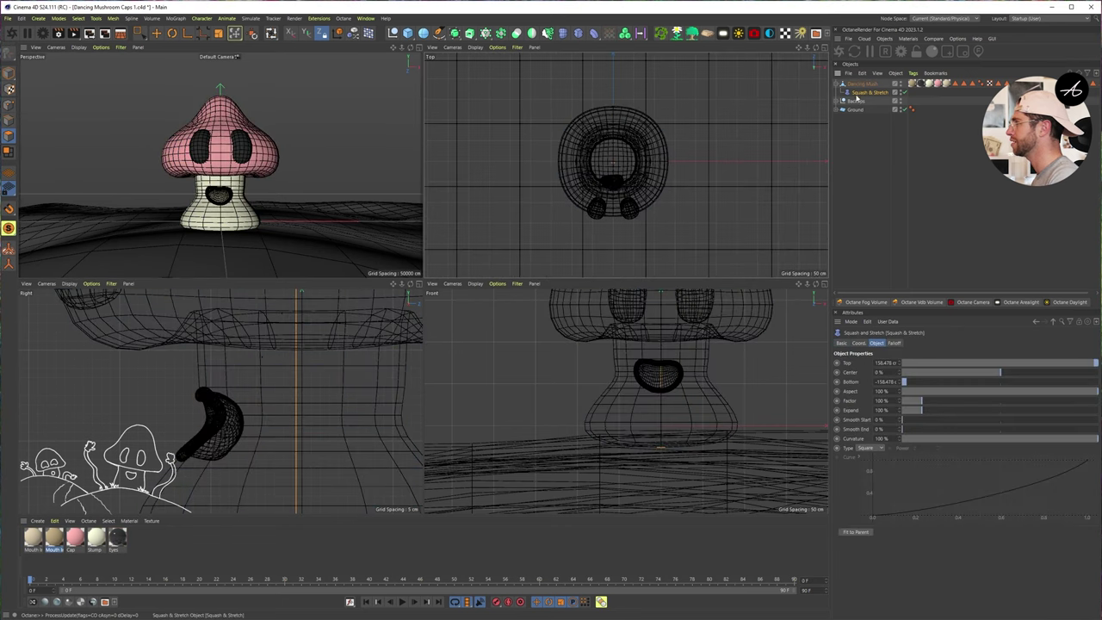
{"action": "scroll", "coordinate": [663, 177], "scroll_direction": "down", "scroll_amount": 3}
{"action": "left_click", "coordinate": [9, 73]}
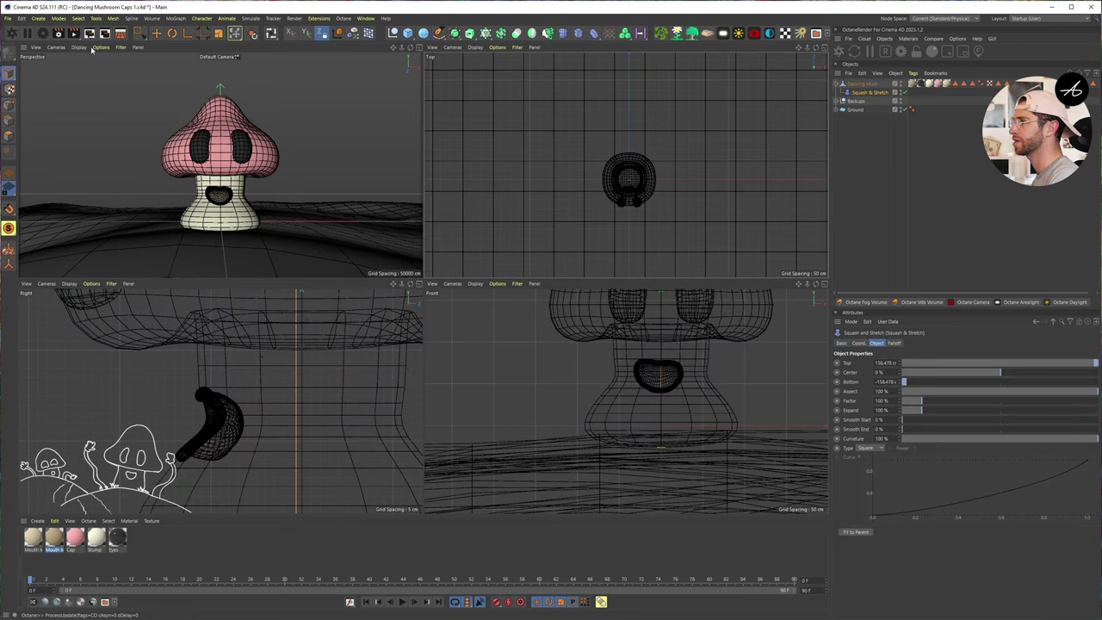
{"action": "left_click", "coordinate": [139, 33]}
{"action": "scroll", "coordinate": [609, 184], "scroll_direction": "up", "scroll_amount": 1}
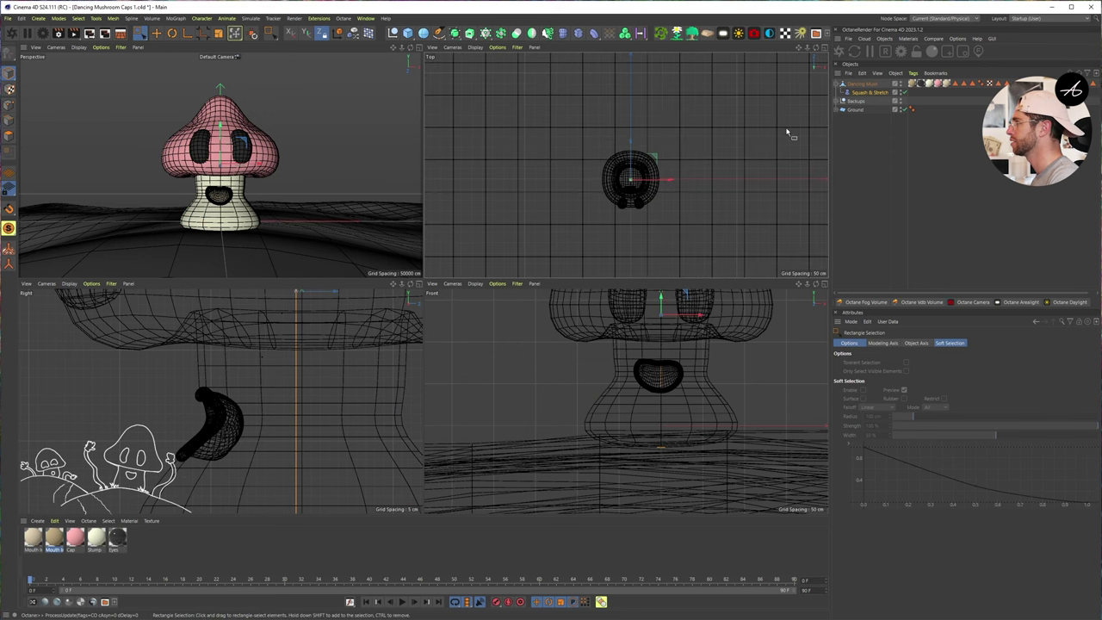
{"action": "scroll", "coordinate": [674, 346], "scroll_direction": "down", "scroll_amount": 6}
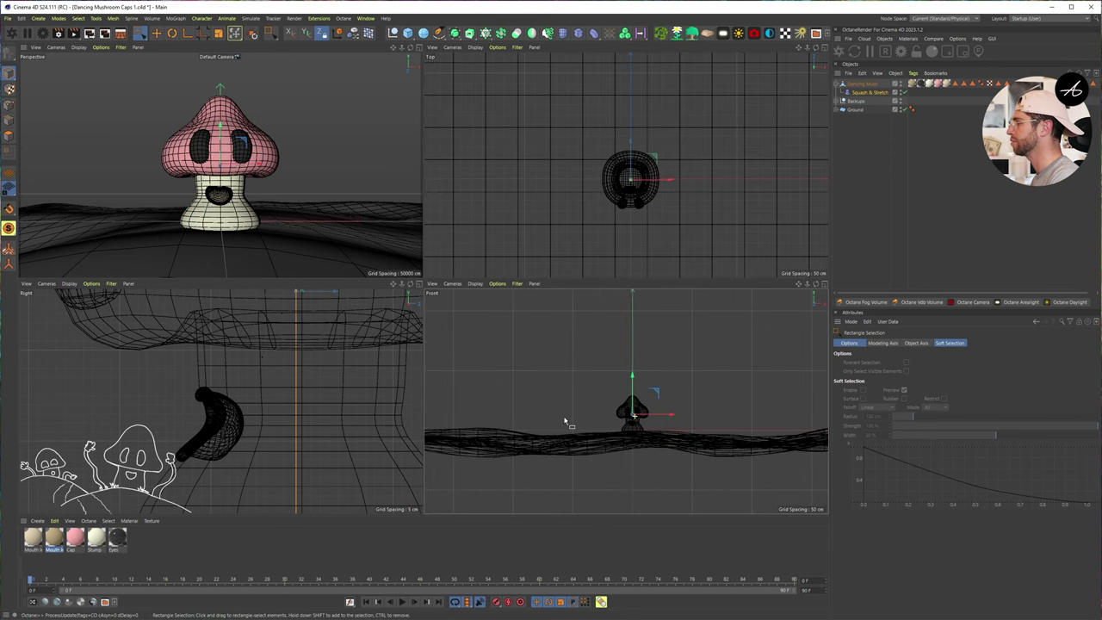
{"action": "scroll", "coordinate": [641, 419], "scroll_direction": "up", "scroll_amount": 4}
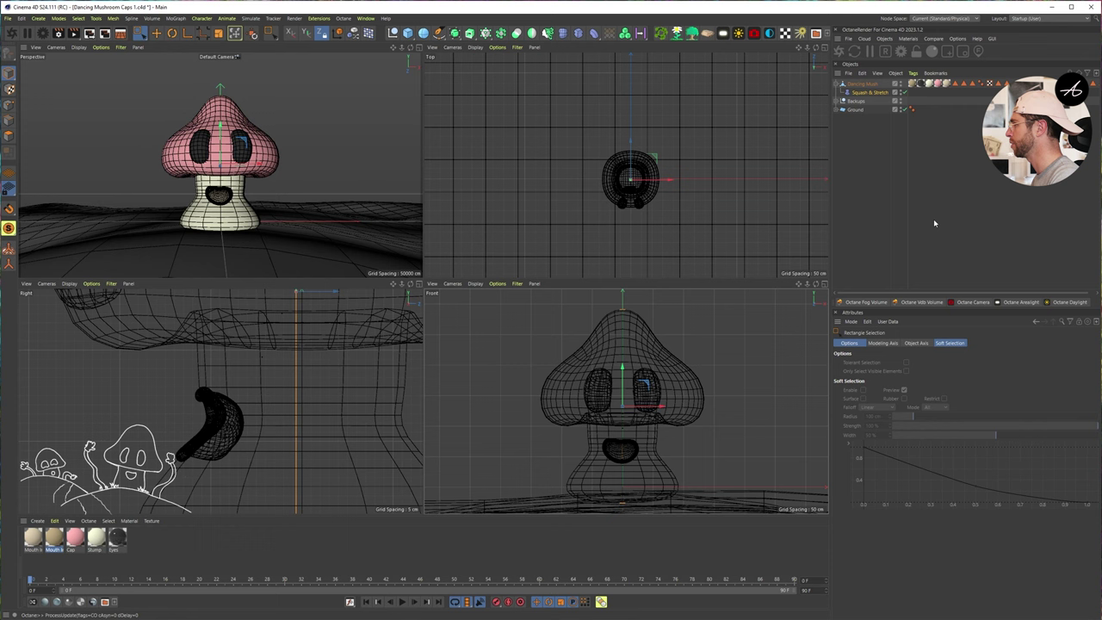
Try a Top value of 100 cm and a lower Center on the Squash & Stretch deformer, then undo the changes.
{"action": "left_click", "coordinate": [861, 83]}
{"action": "left_click", "coordinate": [867, 92]}
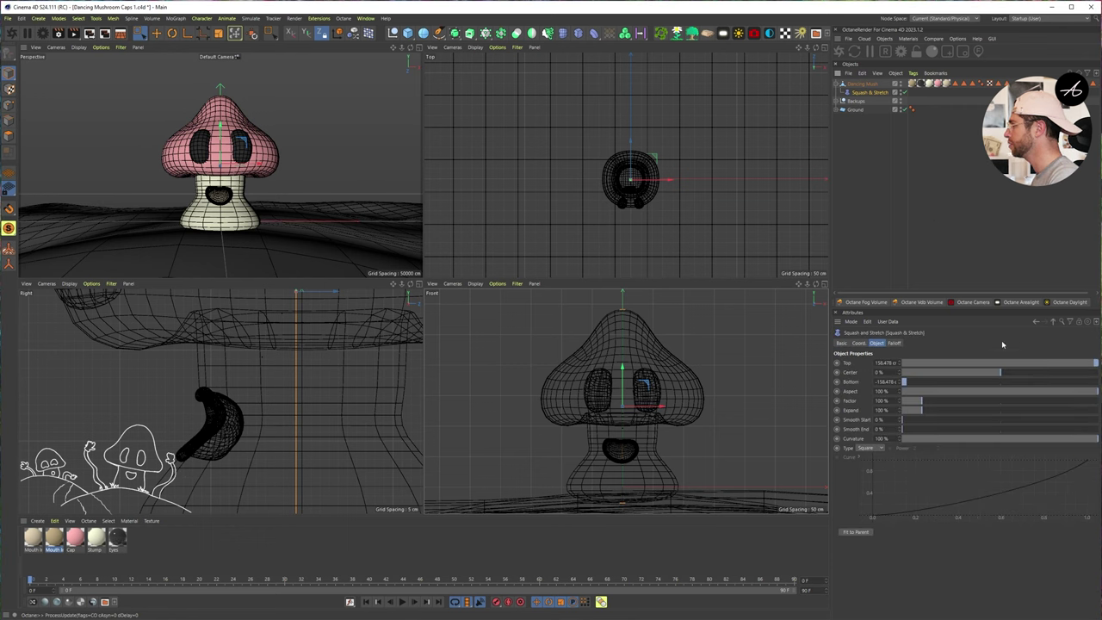
{"action": "left_click_drag", "start_coordinate": [1089, 367], "coordinate": [1034, 372]}
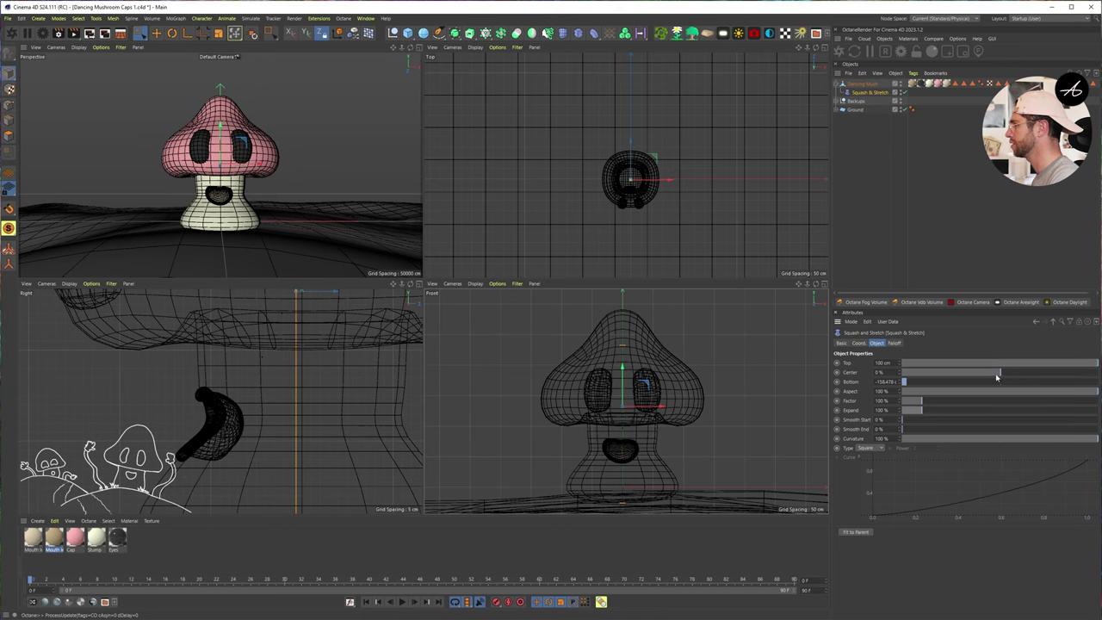
{"action": "key", "text": "ctrl+z"}
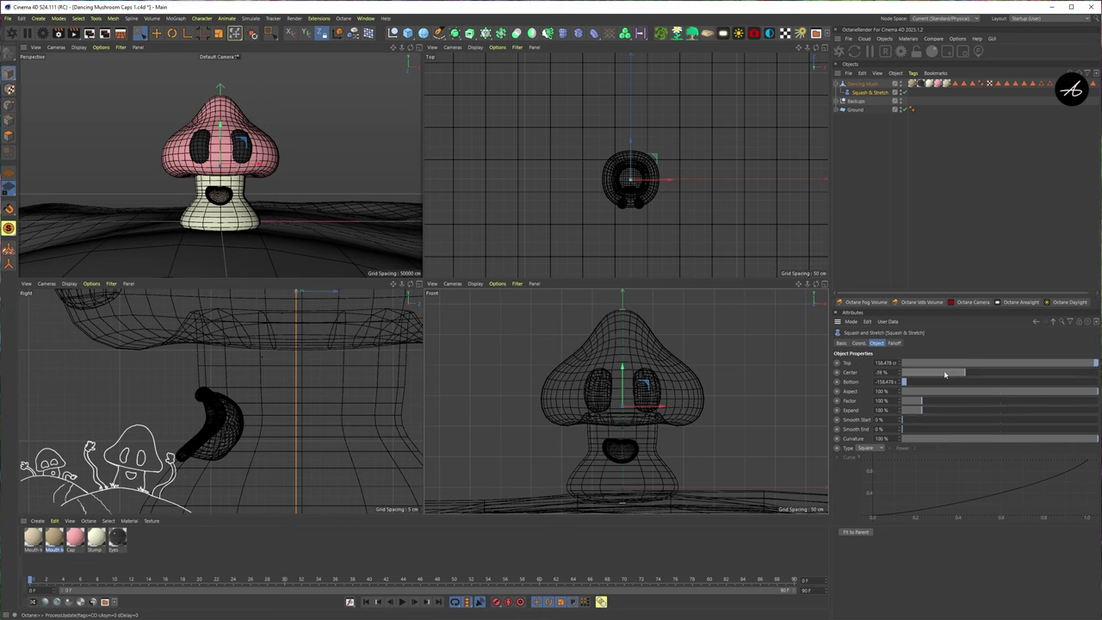
{"action": "middle_click_drag", "start_coordinate": [244, 169], "coordinate": [251, 196], "text": "alt"}
{"action": "left_click", "coordinate": [863, 84]}
{"action": "left_click", "coordinate": [864, 93]}
{"action": "left_click", "coordinate": [865, 93]}
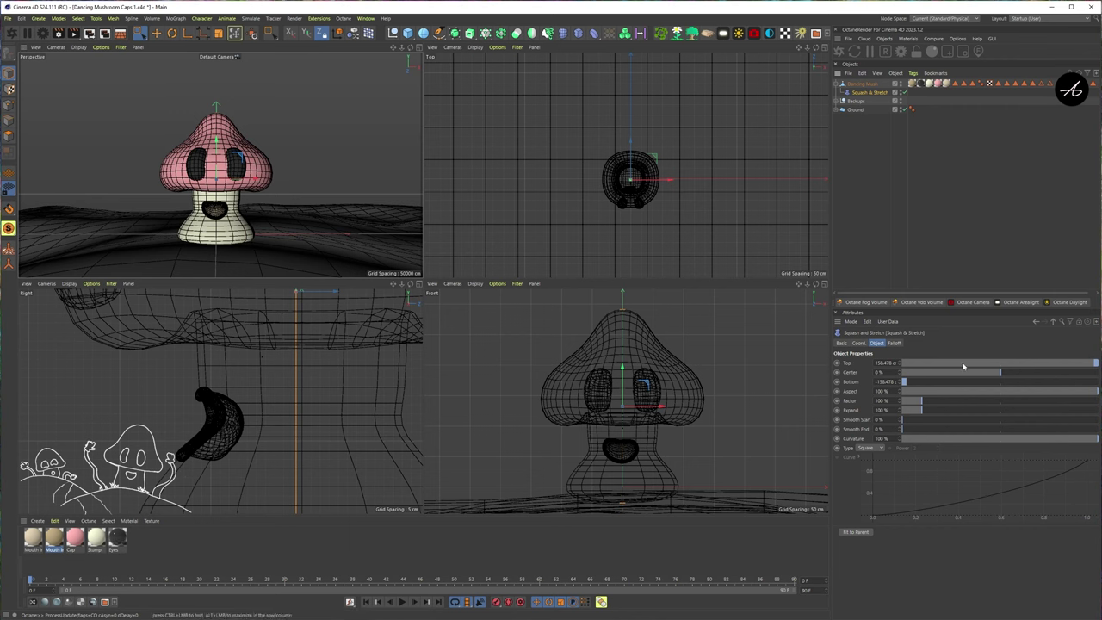
Try out different Factor settings on the Squash & Stretch deformer and undo the changes.
{"action": "left_click_drag", "start_coordinate": [941, 384], "coordinate": [961, 393]}
{"action": "key", "text": "ctrl+z"}
{"action": "key", "text": "ctrl+z"}
{"action": "left_click_drag", "start_coordinate": [953, 402], "coordinate": [931, 398]}
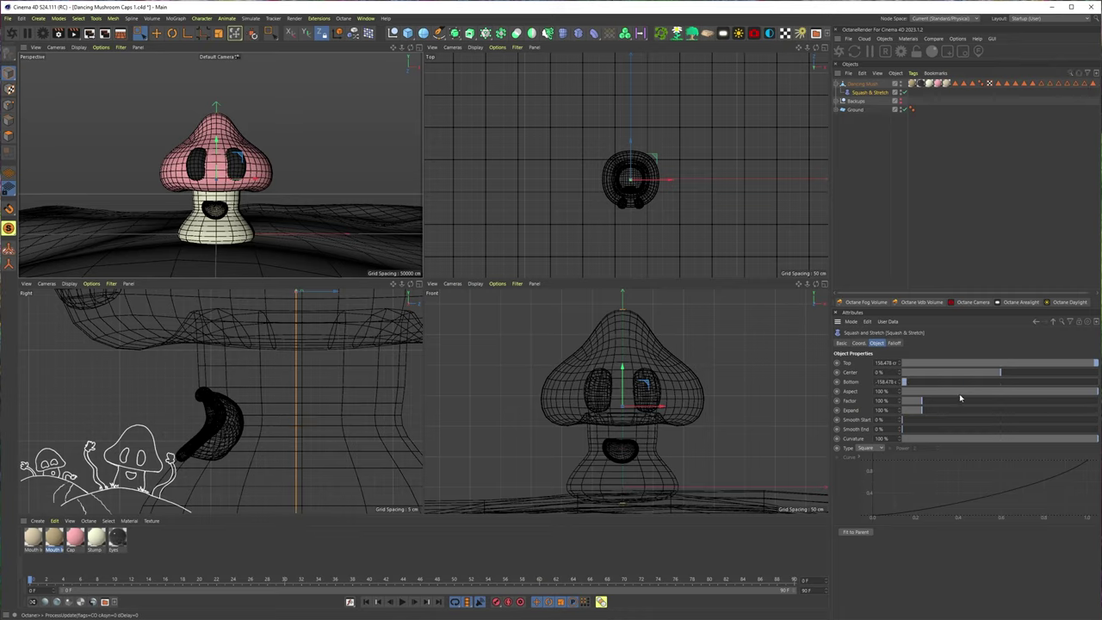
{"action": "left_click_drag", "start_coordinate": [959, 393], "coordinate": [925, 404]}
{"action": "key", "text": "ctrl+z"}
{"action": "key", "text": "ctrl+z"}
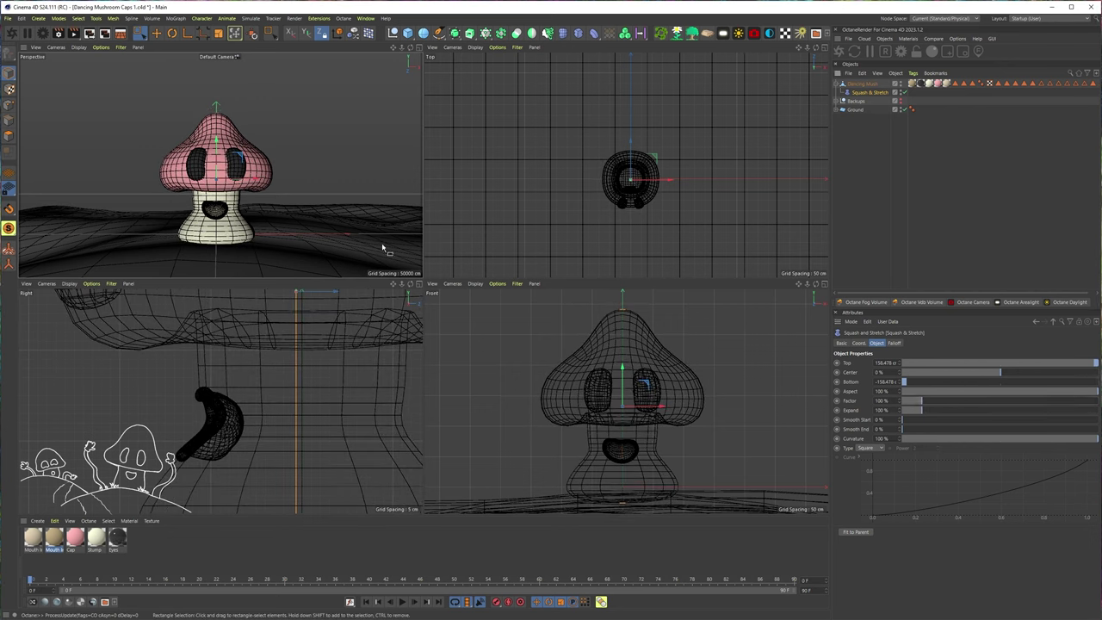
Try lowering the Squash & Stretch deformer to the mushroom's stump and adjusting its Factor, then undo the changes.
{"action": "key", "text": "e"}
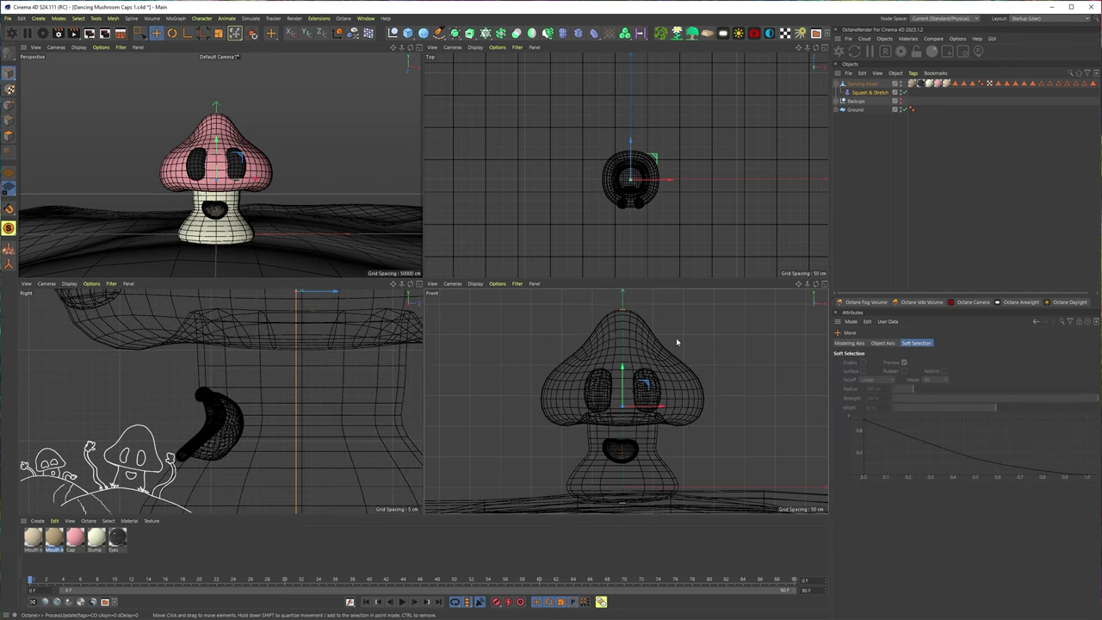
{"action": "left_click_drag", "start_coordinate": [622, 370], "coordinate": [621, 427]}
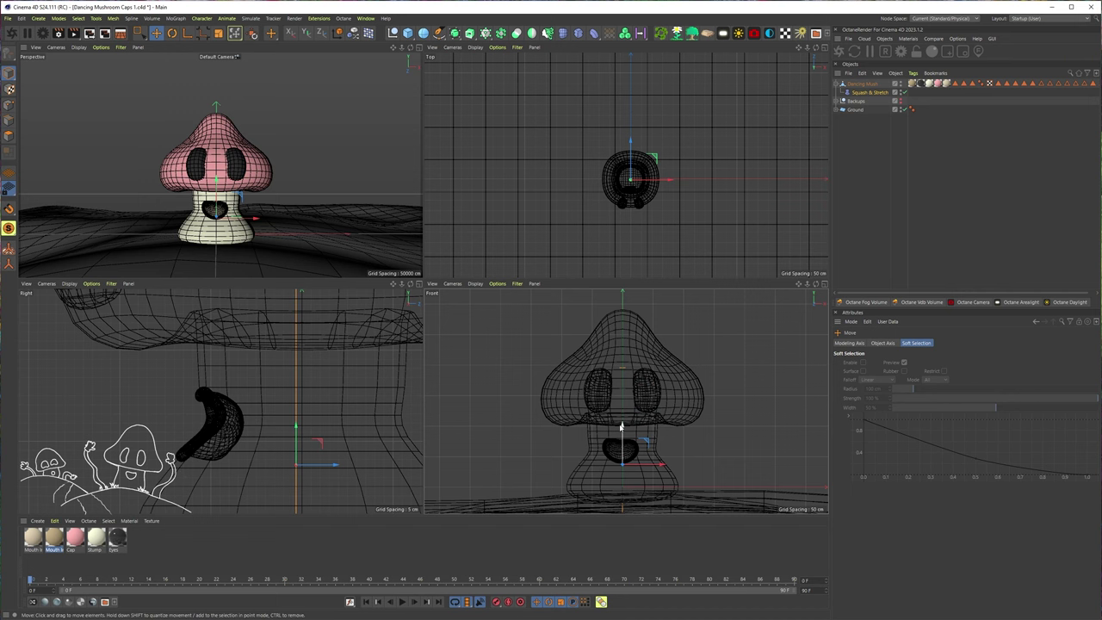
{"action": "scroll", "coordinate": [633, 420], "scroll_direction": "down", "scroll_amount": 4}
{"action": "middle_click_drag", "start_coordinate": [608, 420], "coordinate": [590, 396], "text": "alt"}
{"action": "left_click", "coordinate": [869, 92]}
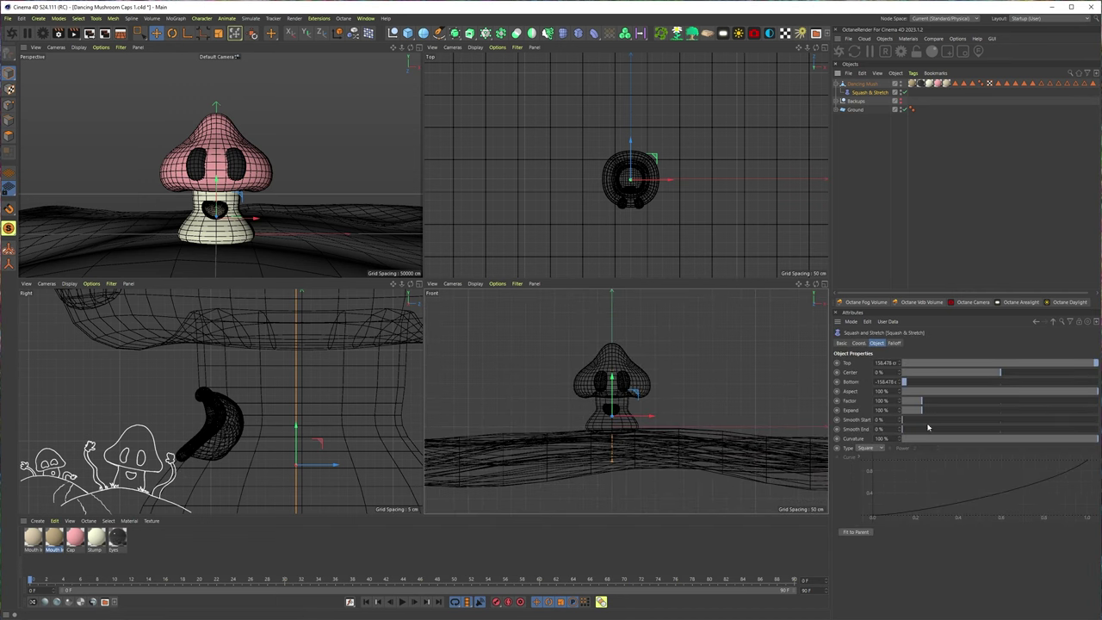
{"action": "mouse_move", "coordinate": [920, 400]}
{"action": "left_mouse_down"}
{"action": "mouse_move", "coordinate": [939, 400]}
{"action": "mouse_move", "coordinate": [908, 400]}
{"action": "mouse_move", "coordinate": [922, 400]}
{"action": "left_mouse_up"}
{"action": "key", "text": "Delete"}
{"action": "key", "text": "ctrl+z"}
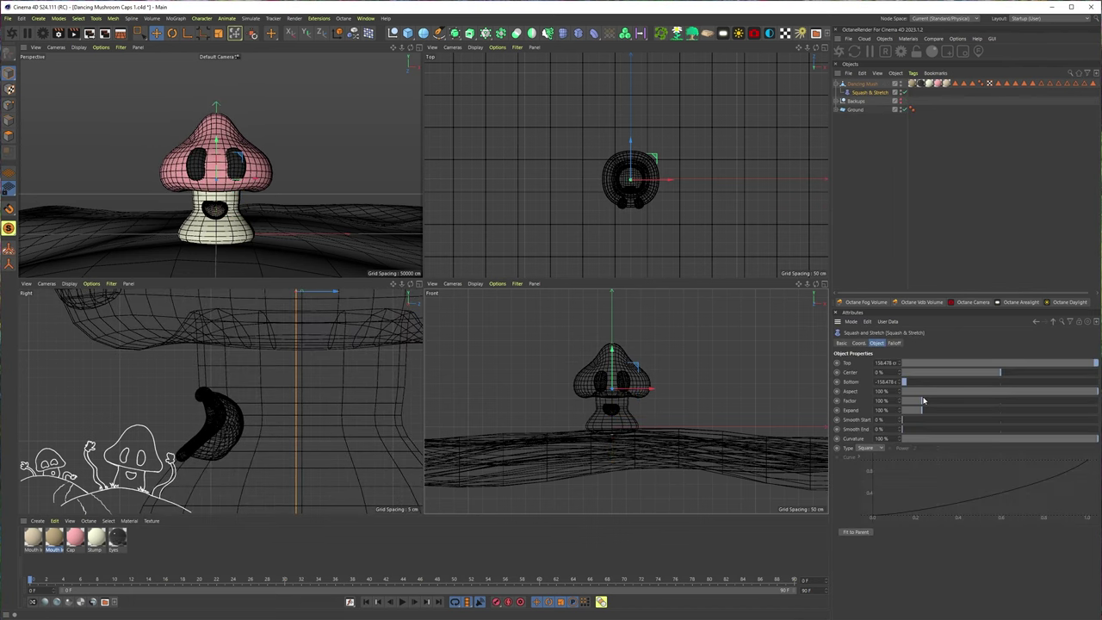
Set the Squash & Stretch deformer's Factor to 130 %, Top to 0 cm and Bottom to -204 cm.
{"action": "left_click_drag", "start_coordinate": [921, 402], "coordinate": [928, 402]}
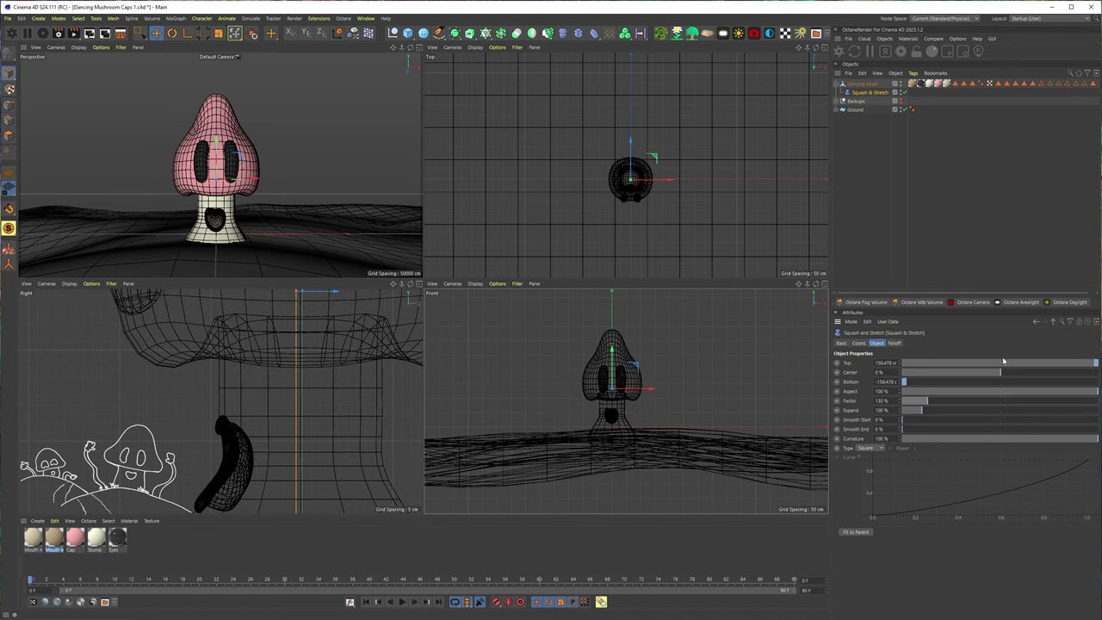
{"action": "mouse_move", "coordinate": [1078, 363]}
{"action": "left_mouse_down"}
{"action": "mouse_move", "coordinate": [1055, 363]}
{"action": "mouse_move", "coordinate": [1099, 384]}
{"action": "mouse_move", "coordinate": [1066, 378]}
{"action": "left_mouse_up"}
{"action": "mouse_move", "coordinate": [905, 384]}
{"action": "left_mouse_down"}
{"action": "mouse_move", "coordinate": [992, 384]}
{"action": "mouse_move", "coordinate": [885, 389]}
{"action": "left_mouse_up"}
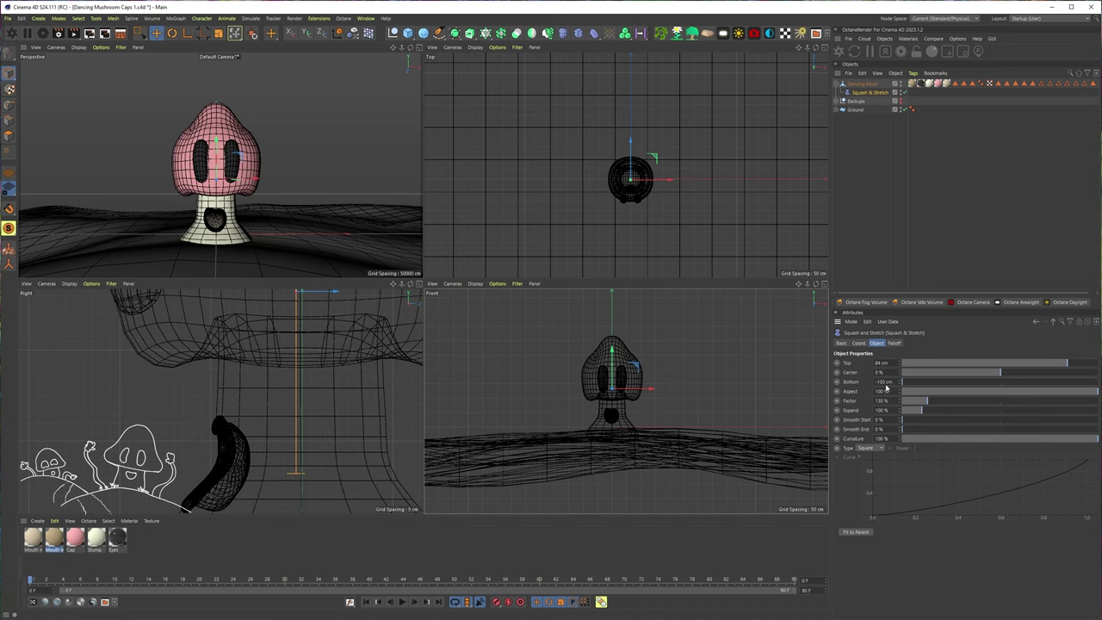
{"action": "scroll", "coordinate": [680, 396], "scroll_direction": "down", "scroll_amount": 3}
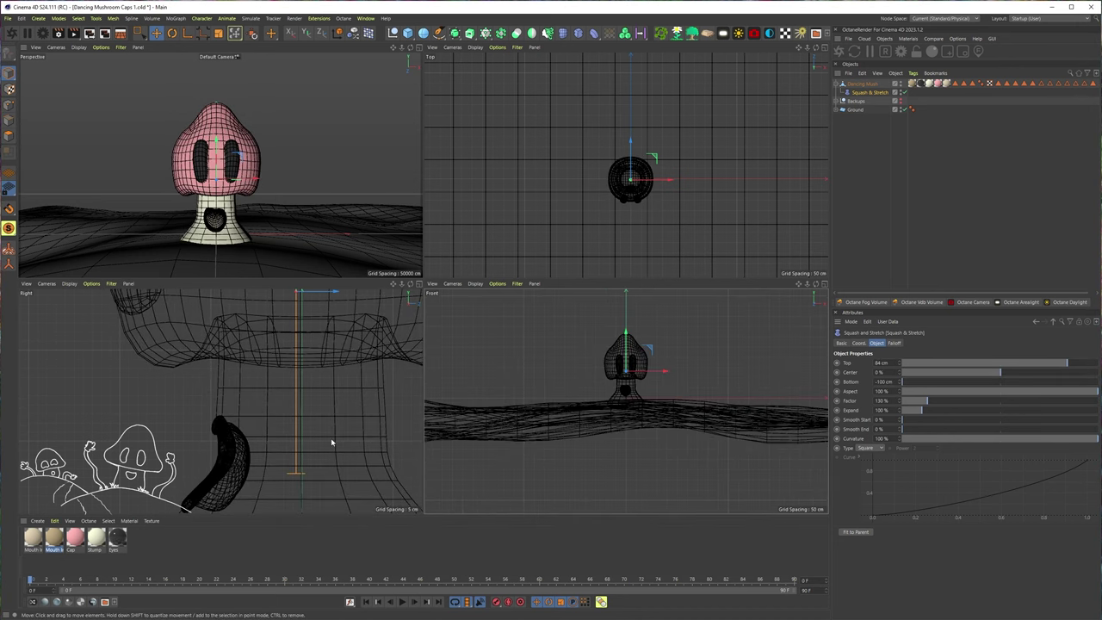
{"action": "scroll", "coordinate": [331, 442], "scroll_direction": "down", "scroll_amount": 5}
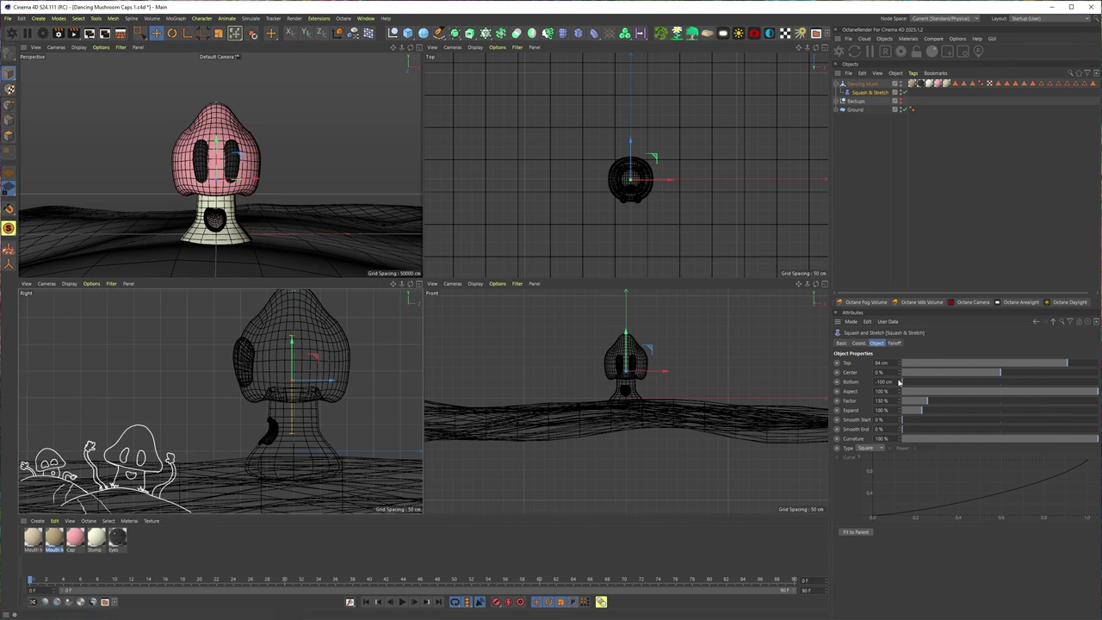
{"action": "left_click_drag", "start_coordinate": [899, 381], "coordinate": [856, 382]}
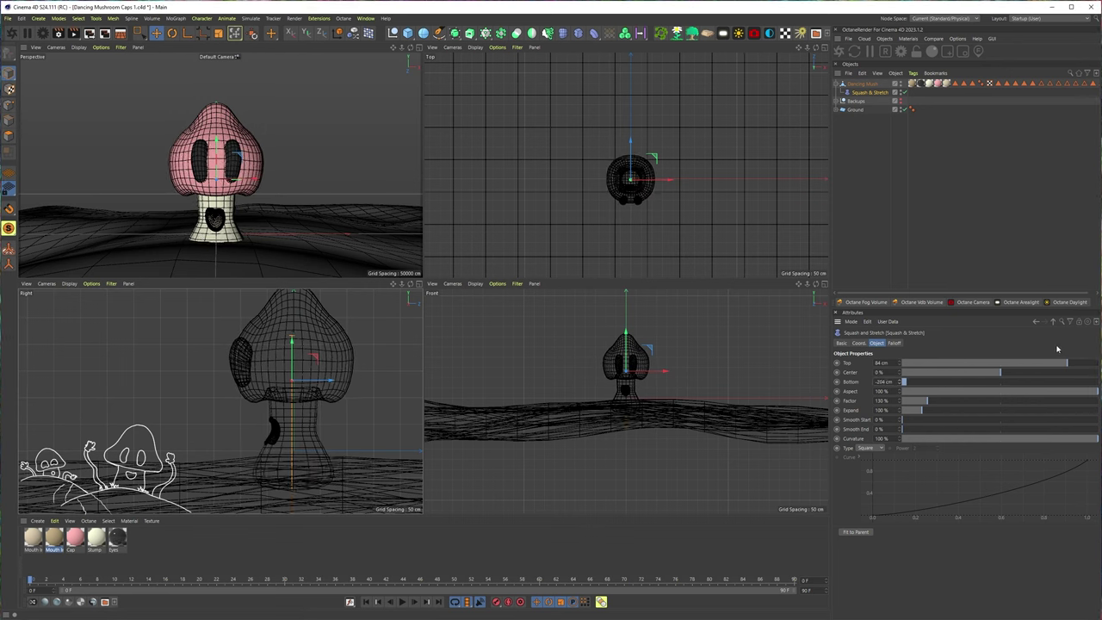
{"action": "left_click_drag", "start_coordinate": [1063, 364], "coordinate": [739, 360]}
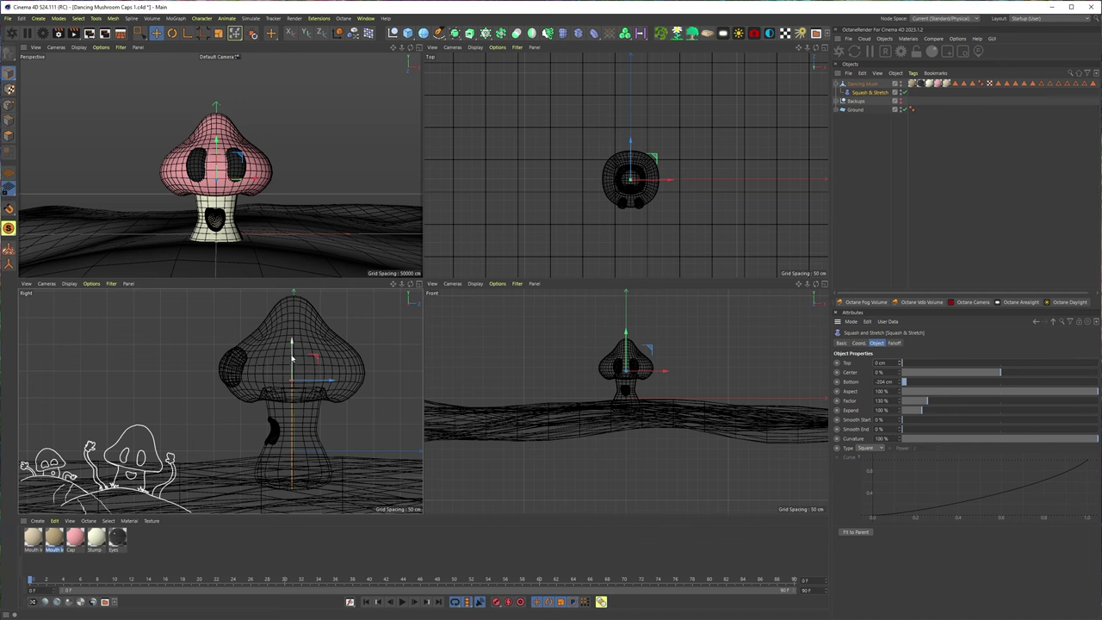
Move the Squash & Stretch deformer down to the mushroom's base and rotate it upside down.
{"action": "left_click_drag", "start_coordinate": [292, 359], "coordinate": [301, 480]}
{"action": "key", "text": "r"}
{"action": "key", "text": "e"}
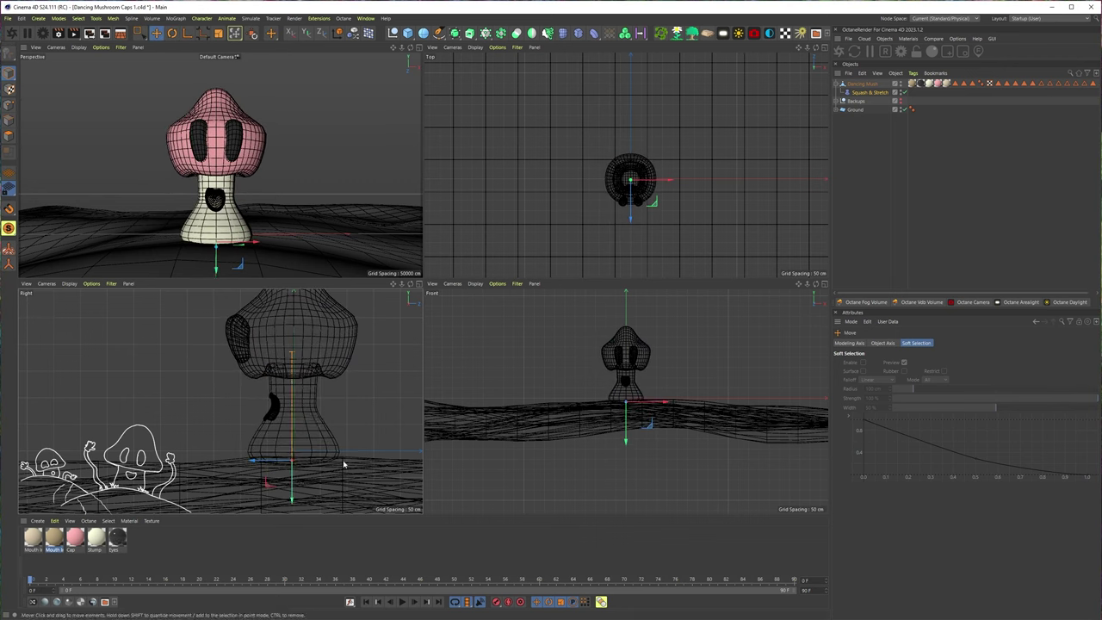
Return the Squash & Stretch Factor to 100 % and enlarge the Right view with the mushroom in frame.
{"action": "left_click", "coordinate": [856, 92]}
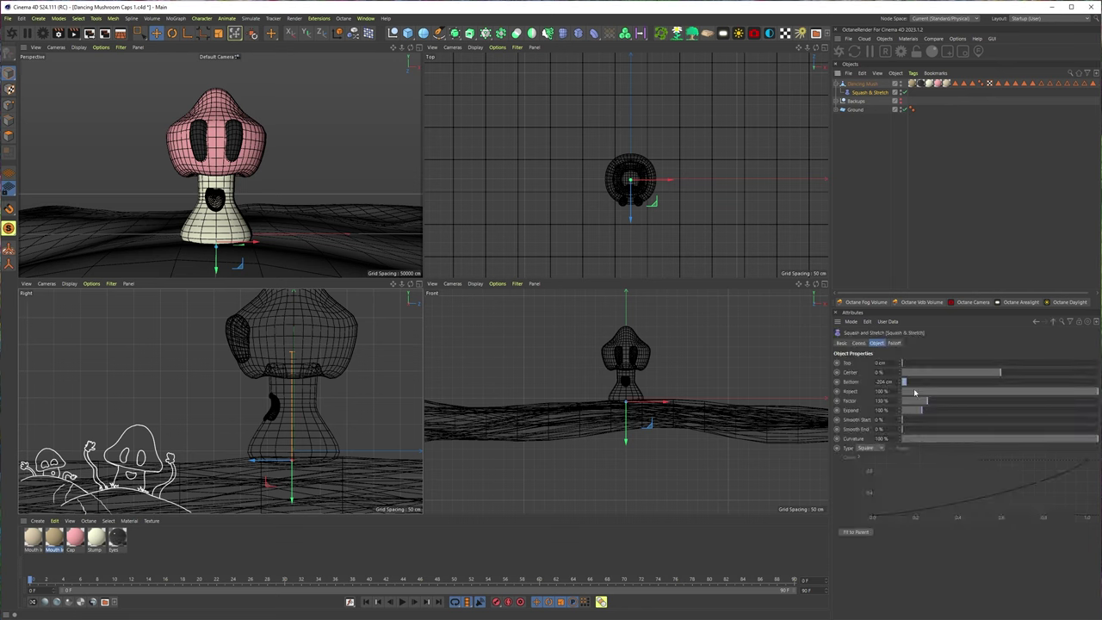
{"action": "left_click_drag", "start_coordinate": [924, 411], "coordinate": [920, 409]}
{"action": "key", "text": "ctrl+z"}
{"action": "middle_click", "coordinate": [249, 411]}
{"action": "key", "text": "F3"}
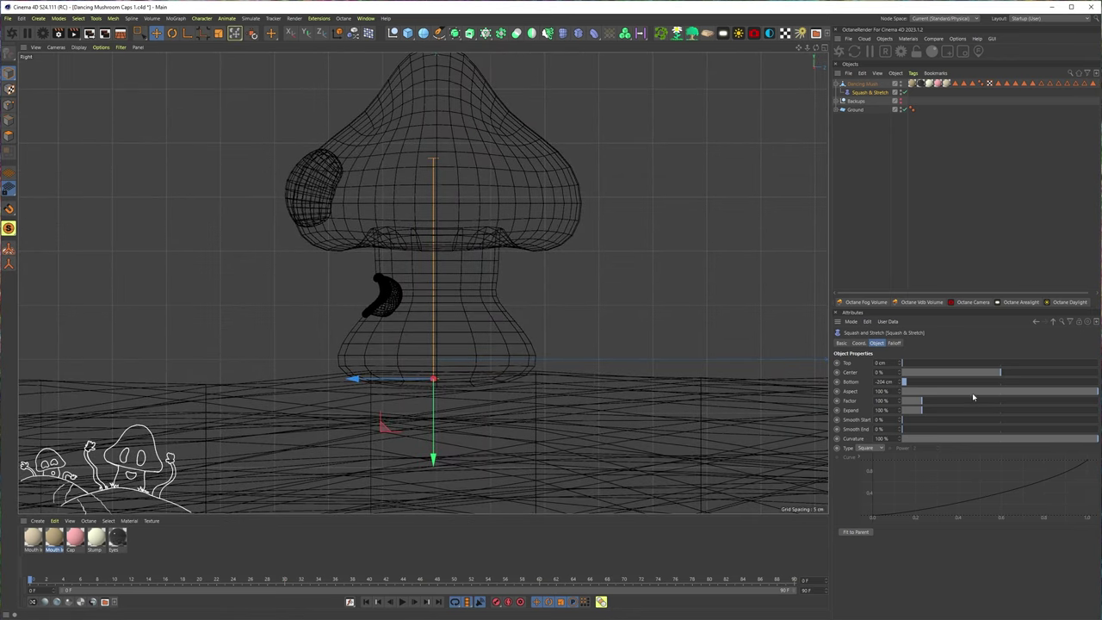
Nudge the Squash & Stretch deformer slightly lower at the stump's base and set its Factor to 104 %.
{"action": "left_click", "coordinate": [994, 372]}
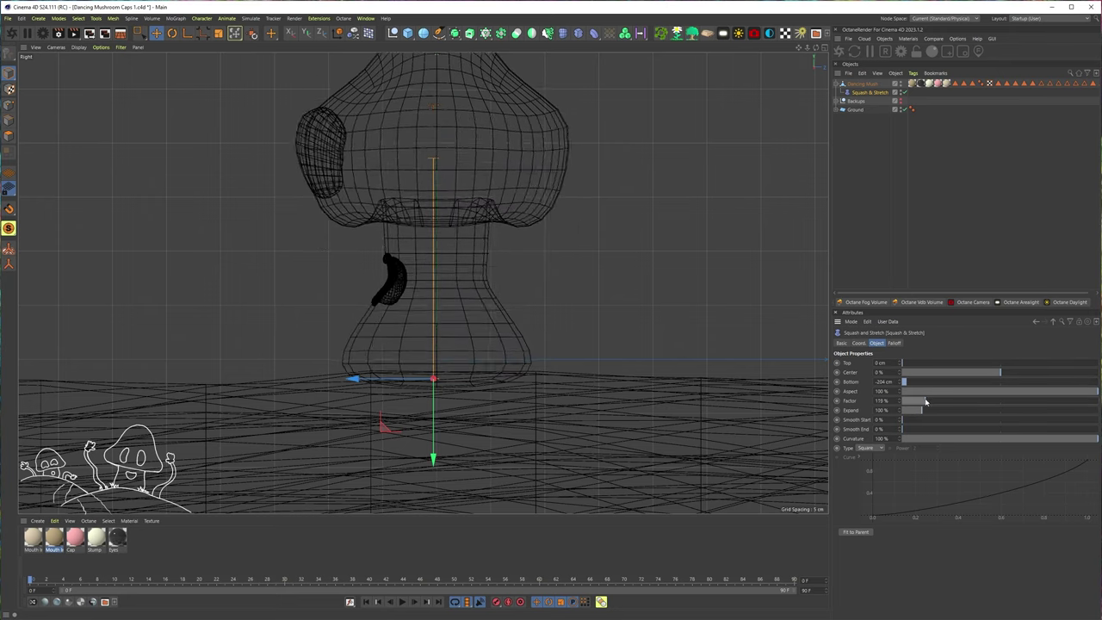
{"action": "mouse_move", "coordinate": [921, 401]}
{"action": "left_mouse_down"}
{"action": "mouse_move", "coordinate": [897, 400]}
{"action": "mouse_move", "coordinate": [922, 399]}
{"action": "left_mouse_up"}
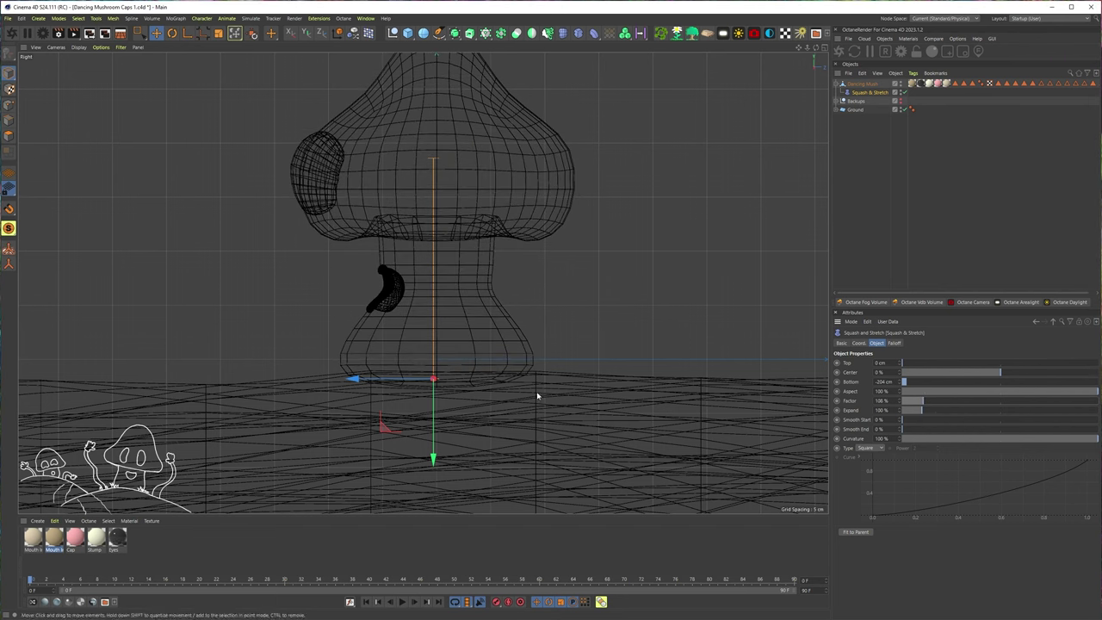
{"action": "left_click_drag", "start_coordinate": [428, 429], "coordinate": [433, 436]}
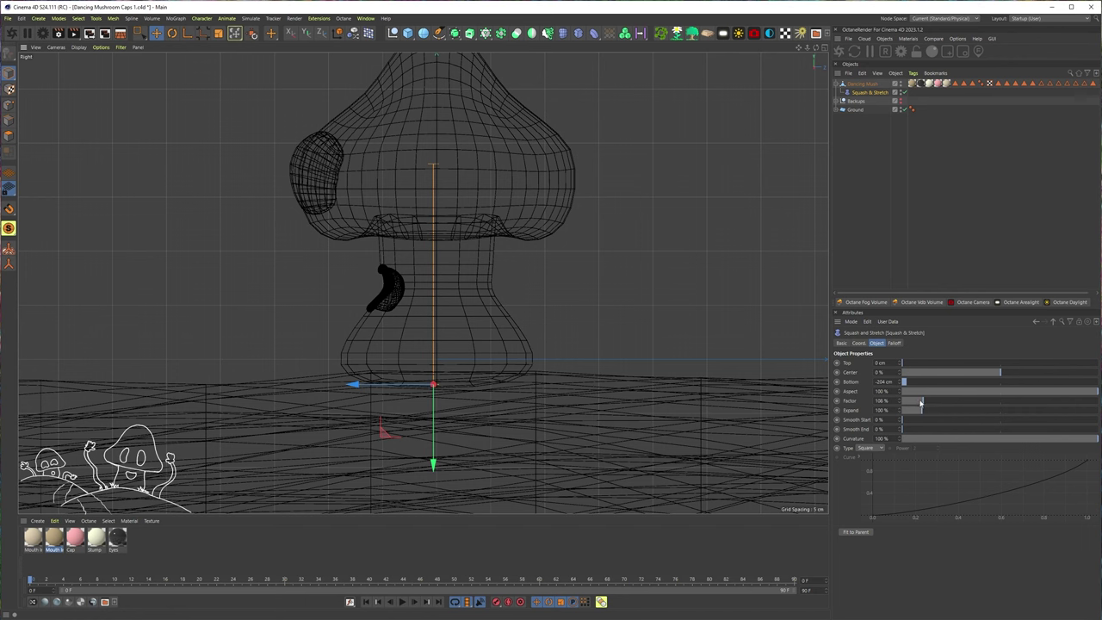
{"action": "left_click_drag", "start_coordinate": [920, 402], "coordinate": [921, 403]}
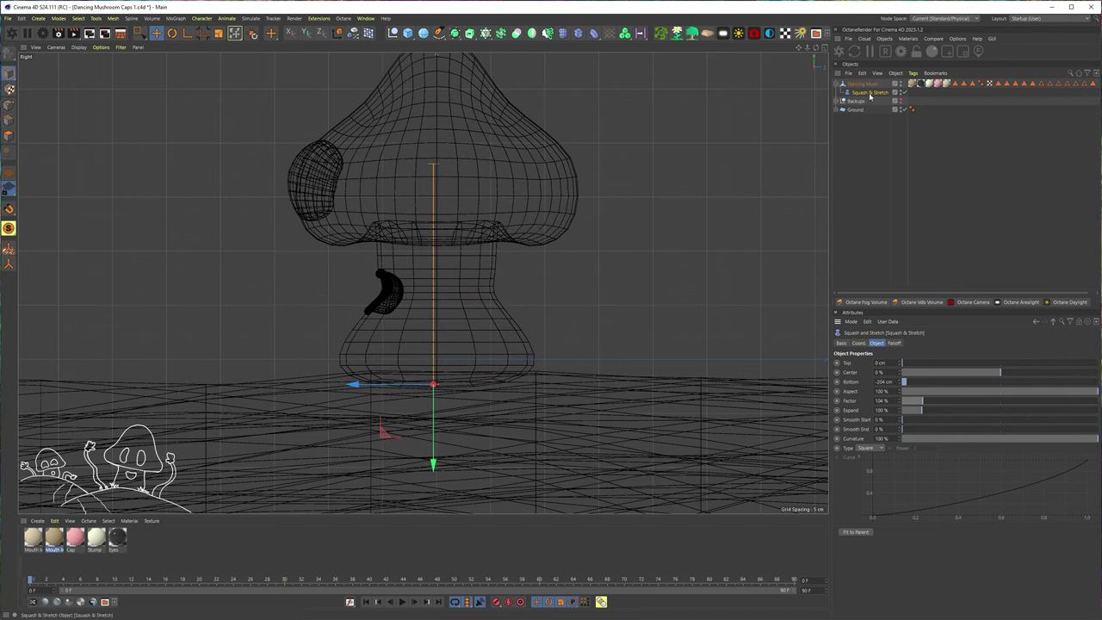
Add a Linear Field to the Squash & Stretch deformer's falloff.
{"action": "left_click", "coordinate": [895, 342]}
{"action": "left_click", "coordinate": [857, 428]}
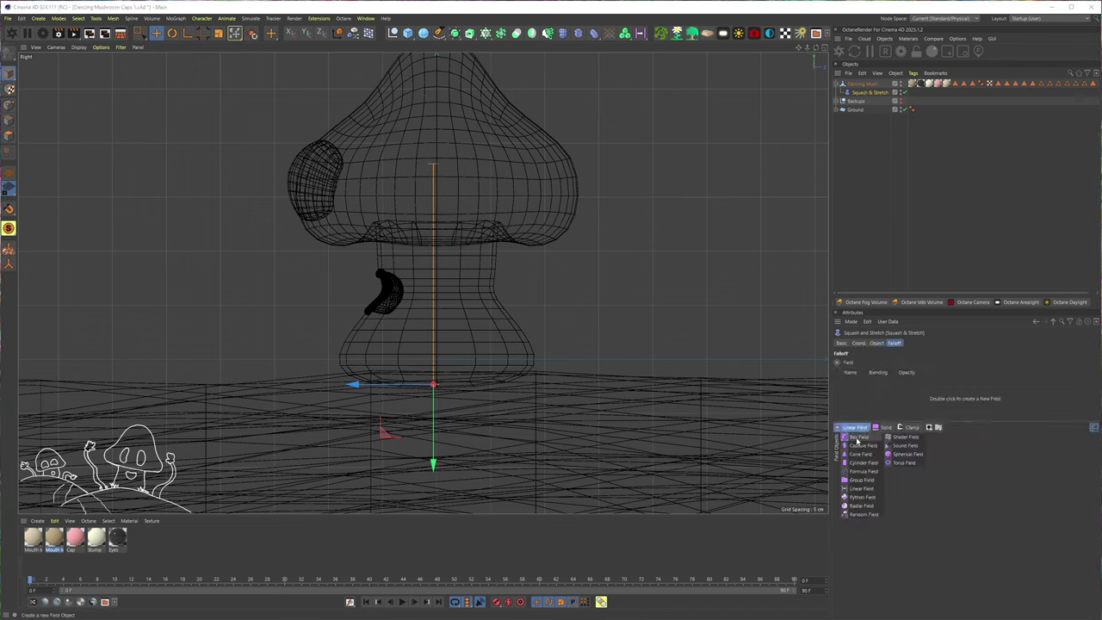
{"action": "left_click", "coordinate": [857, 429]}
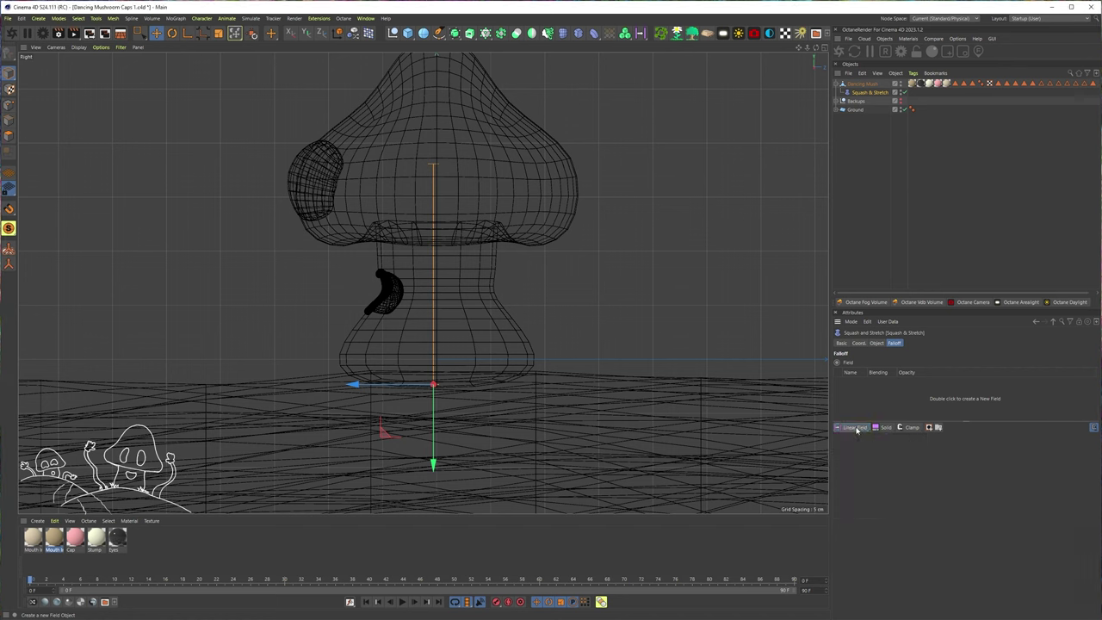
{"action": "left_click", "coordinate": [853, 428]}
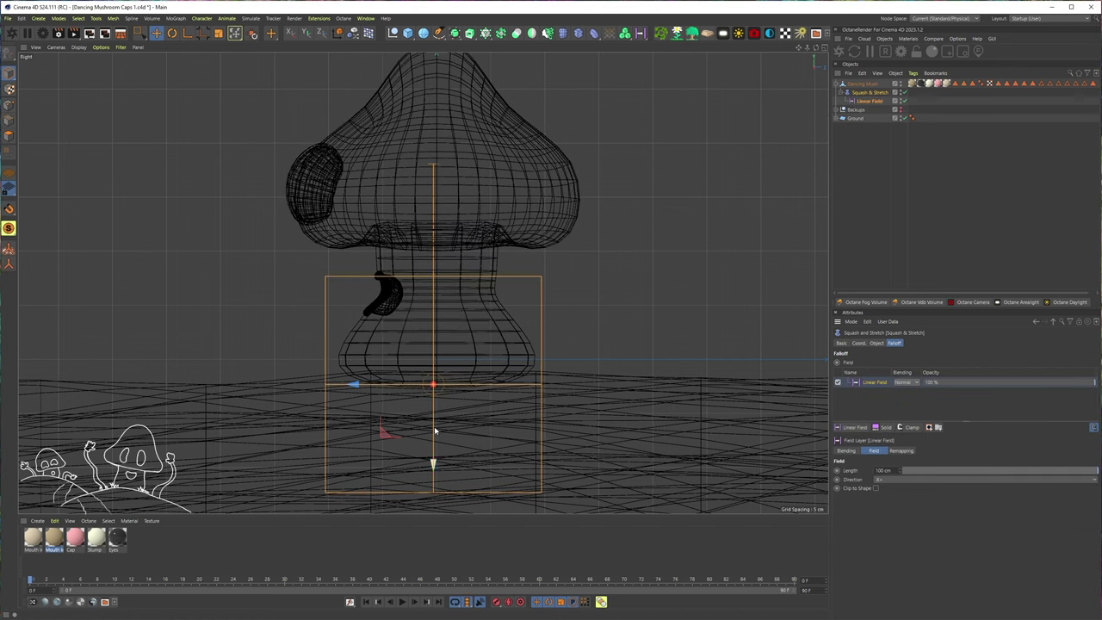
Return to the four-view layout and set the Squash & Stretch Factor to 176 % to exaggerate the field's effect.
{"action": "left_click", "coordinate": [867, 93]}
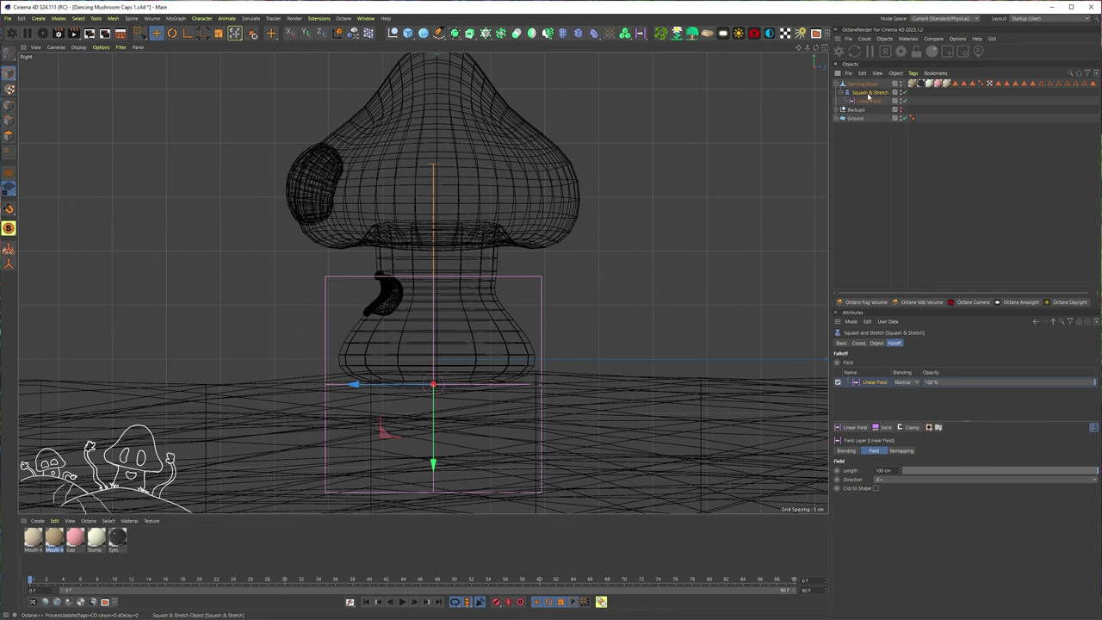
{"action": "left_click", "coordinate": [876, 343]}
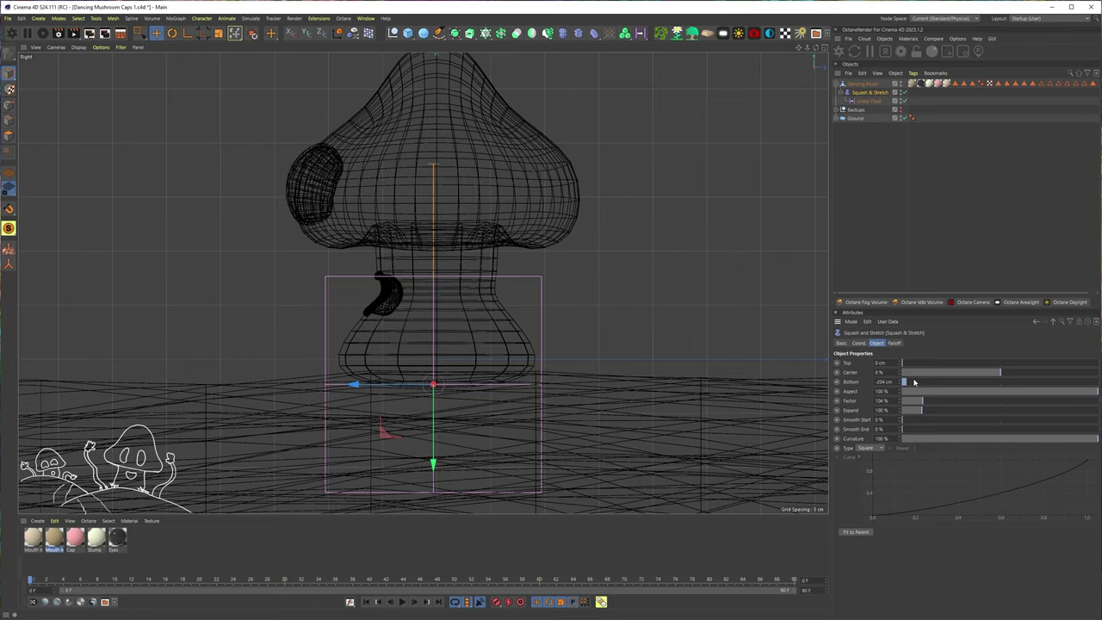
{"action": "mouse_move", "coordinate": [924, 401]}
{"action": "left_mouse_down"}
{"action": "mouse_move", "coordinate": [943, 402]}
{"action": "mouse_move", "coordinate": [921, 400]}
{"action": "left_mouse_up"}
{"action": "middle_click", "coordinate": [625, 366]}
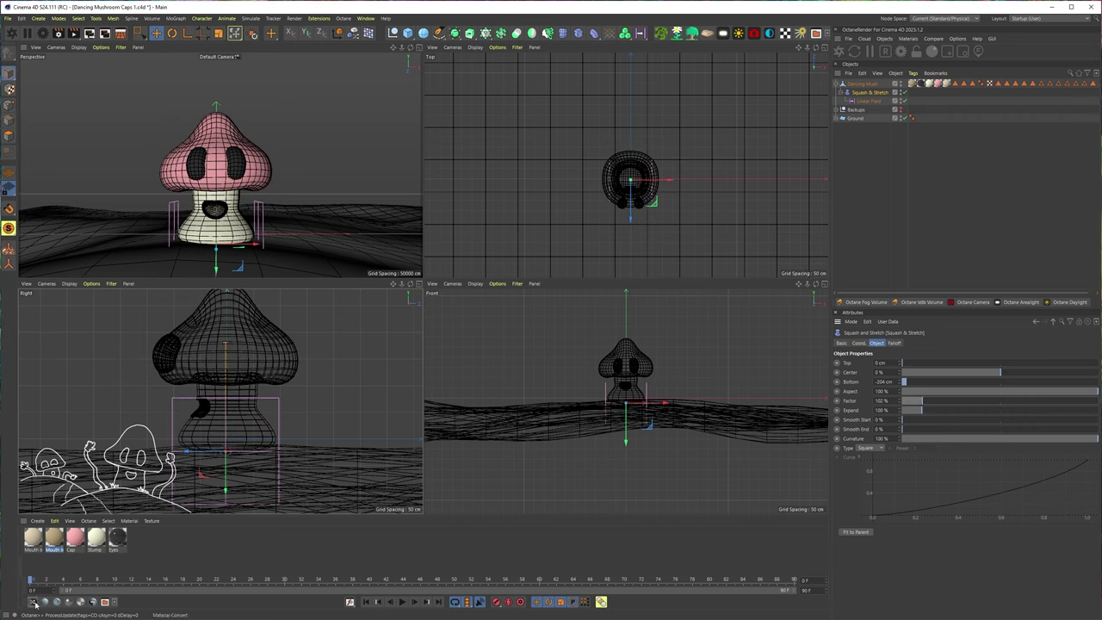
{"action": "left_click_drag", "start_coordinate": [923, 401], "coordinate": [936, 401]}
Rotate the Linear Field to align with the mushroom's height and raise it between stump and cap, about 61 cm long.
{"action": "left_click", "coordinate": [869, 100]}
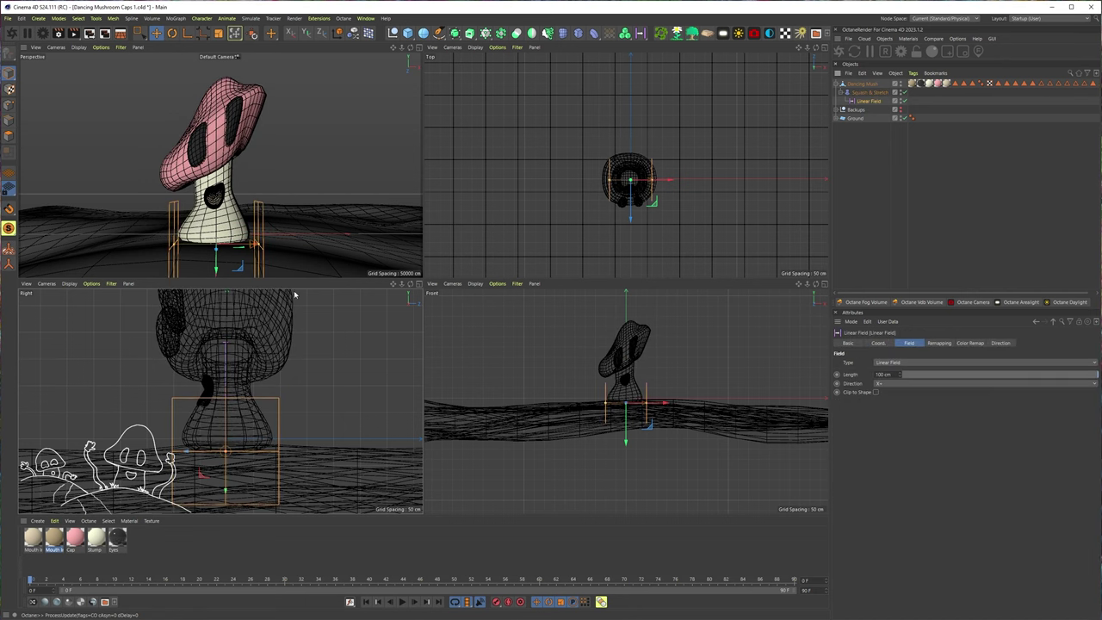
{"action": "key", "text": "r"}
{"action": "left_click_drag", "start_coordinate": [226, 226], "coordinate": [239, 255]}
{"action": "left_click_drag", "start_coordinate": [237, 256], "coordinate": [220, 198]}
{"action": "key", "text": "e"}
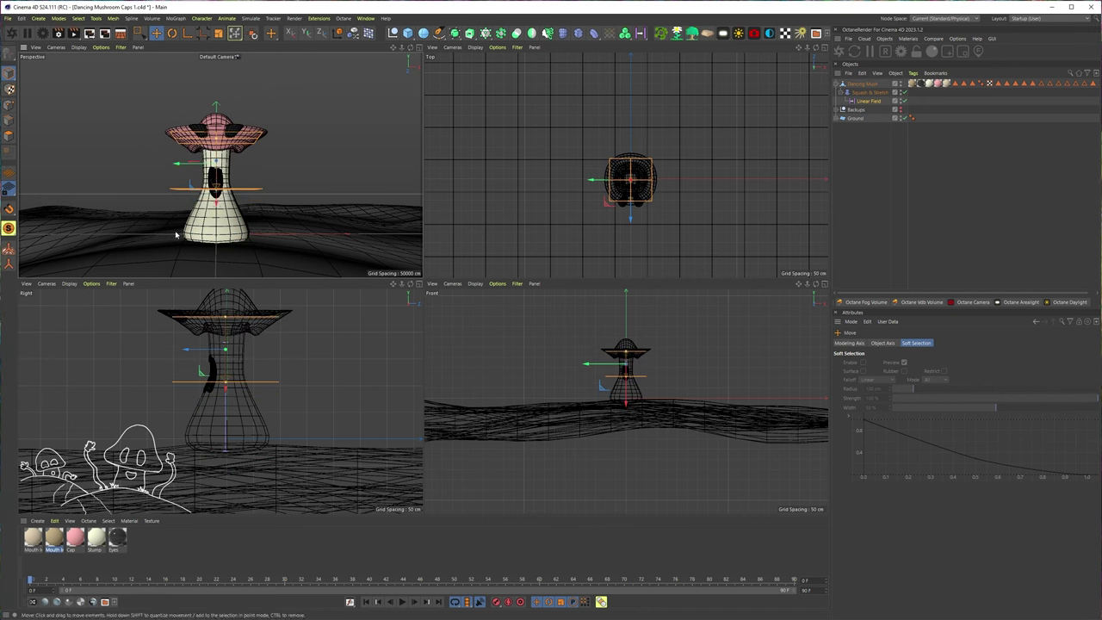
Try tilting the Linear Field and adjusting the Squash & Stretch Factor, then undo both changes.
{"action": "key", "text": "r"}
{"action": "mouse_move", "coordinate": [230, 148]}
{"action": "left_mouse_down"}
{"action": "mouse_move", "coordinate": [229, 184]}
{"action": "mouse_move", "coordinate": [209, 186]}
{"action": "mouse_move", "coordinate": [239, 163]}
{"action": "mouse_move", "coordinate": [228, 146]}
{"action": "mouse_move", "coordinate": [228, 157]}
{"action": "left_mouse_up"}
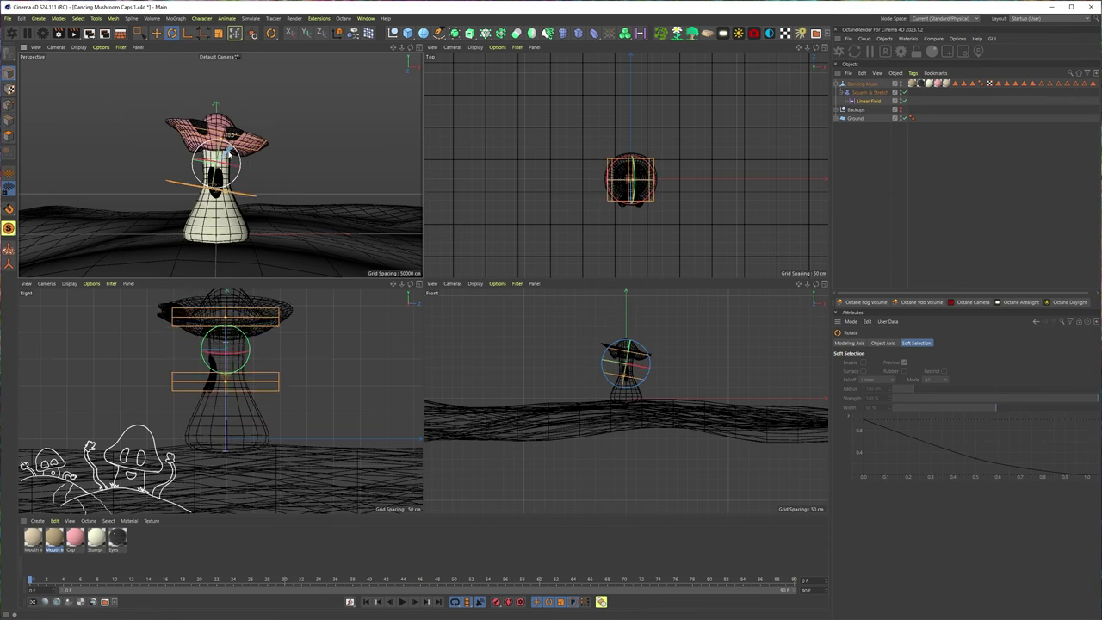
{"action": "left_click", "coordinate": [861, 104]}
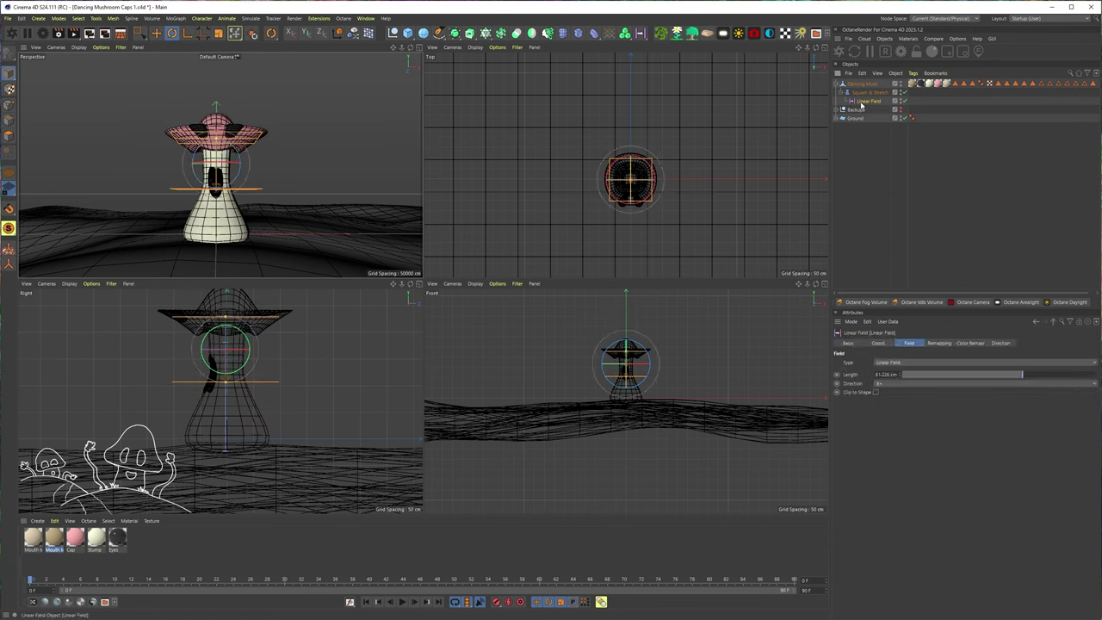
{"action": "left_click", "coordinate": [867, 92]}
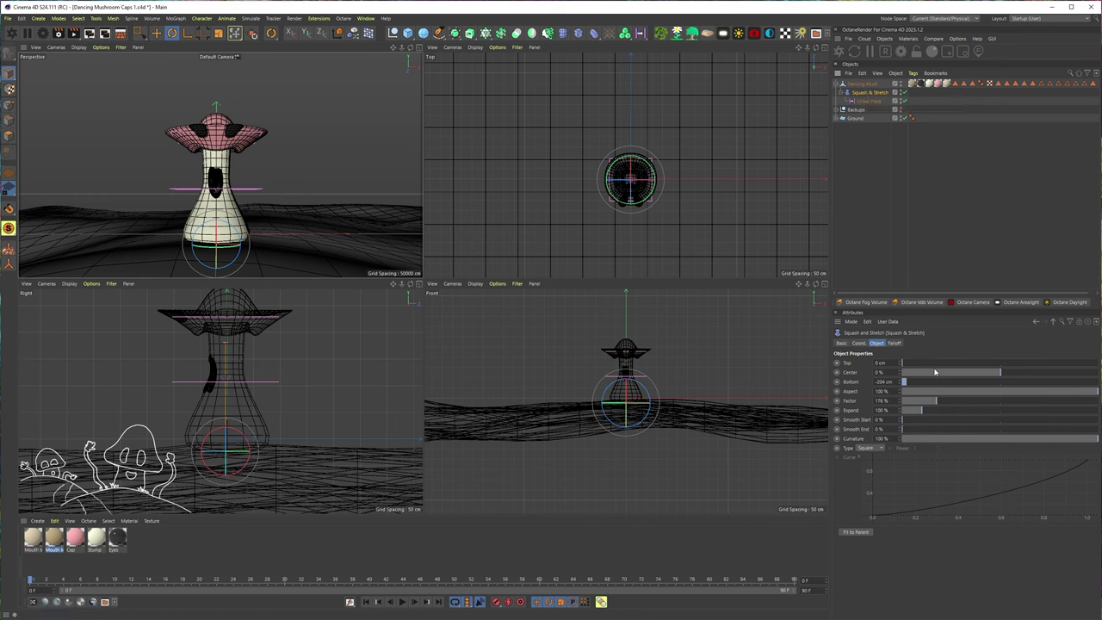
{"action": "mouse_move", "coordinate": [924, 402]}
{"action": "left_mouse_down"}
{"action": "mouse_move", "coordinate": [914, 401]}
{"action": "mouse_move", "coordinate": [924, 398]}
{"action": "left_mouse_up"}
{"action": "key", "text": "ctrl+z"}
Lower the Linear Field to span the stump from its base to the cap's underside, about 65 cm long.
{"action": "left_click", "coordinate": [868, 100]}
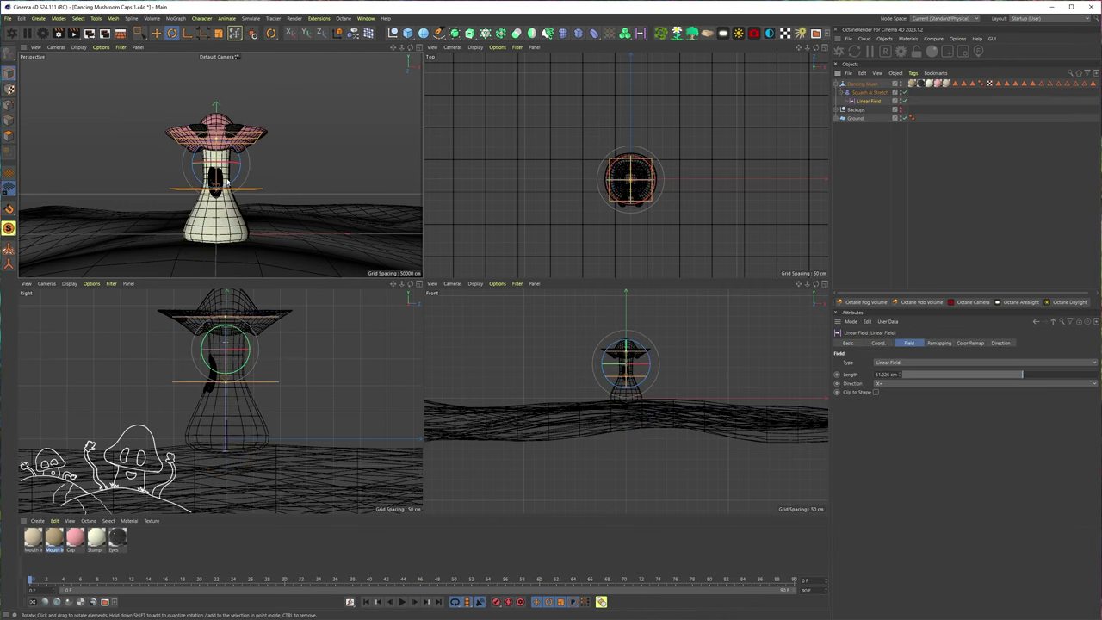
{"action": "key", "text": "e"}
{"action": "left_click_drag", "start_coordinate": [217, 139], "coordinate": [219, 244]}
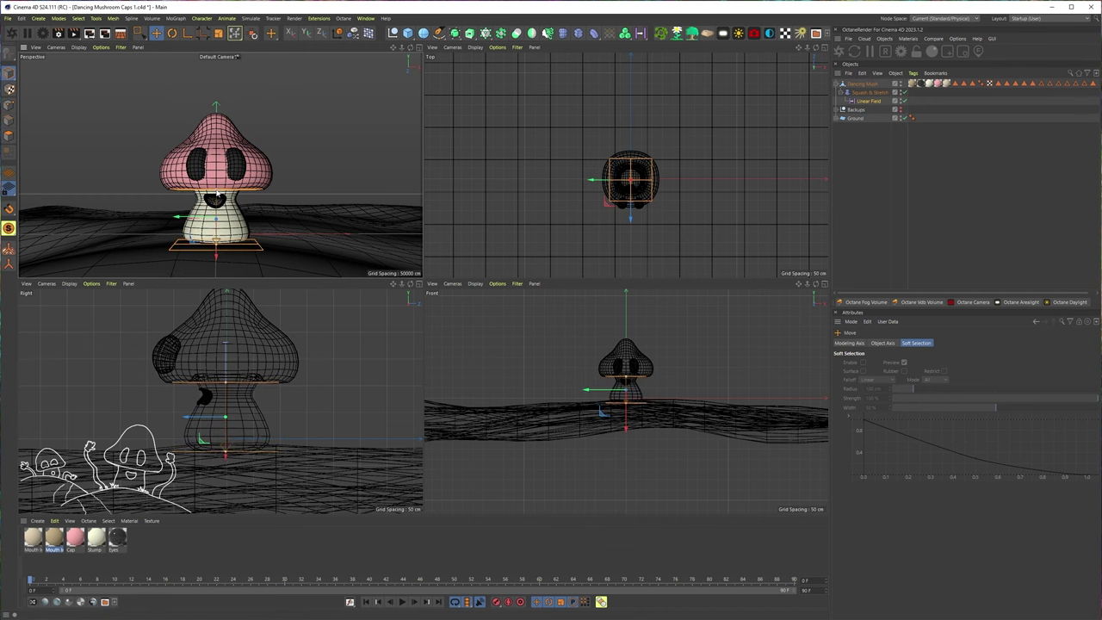
Set the Squash & Stretch Factor to 132 %, check the Linear Field and leave the deformer selected.
{"action": "left_click", "coordinate": [869, 92]}
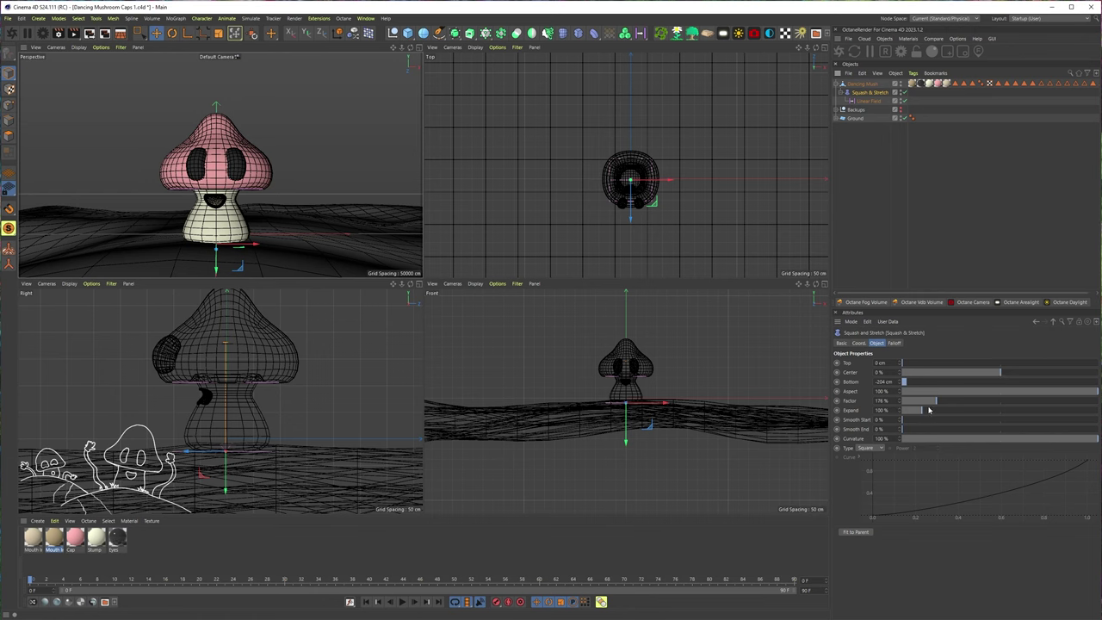
{"action": "mouse_move", "coordinate": [937, 401]}
{"action": "left_mouse_down"}
{"action": "mouse_move", "coordinate": [912, 401]}
{"action": "mouse_move", "coordinate": [928, 402]}
{"action": "left_mouse_up"}
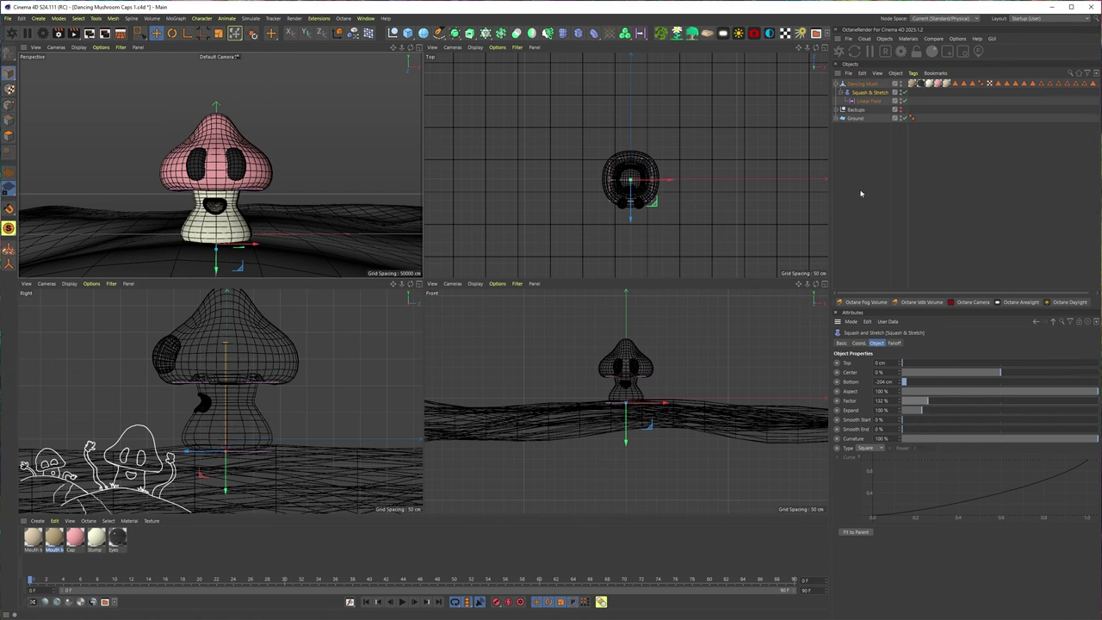
{"action": "left_click", "coordinate": [868, 101]}
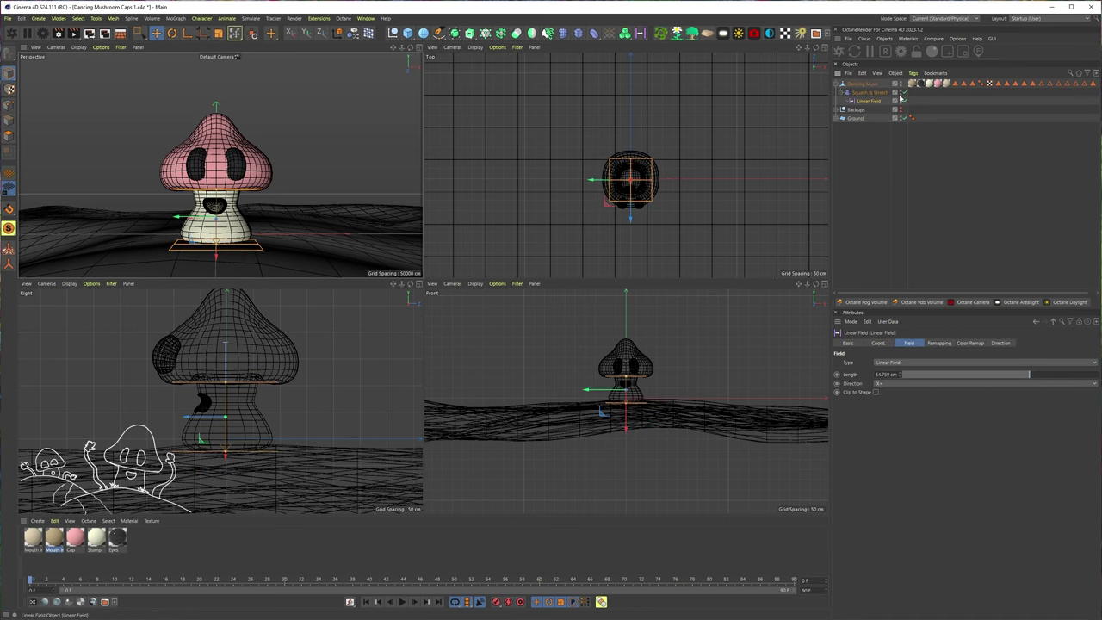
{"action": "left_click", "coordinate": [869, 93]}
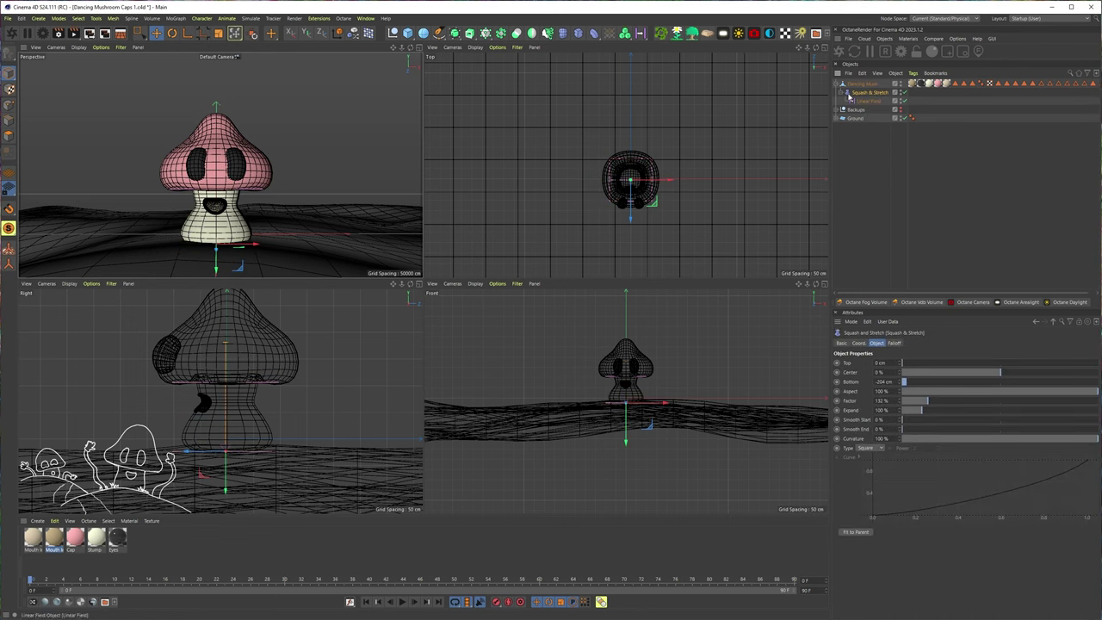
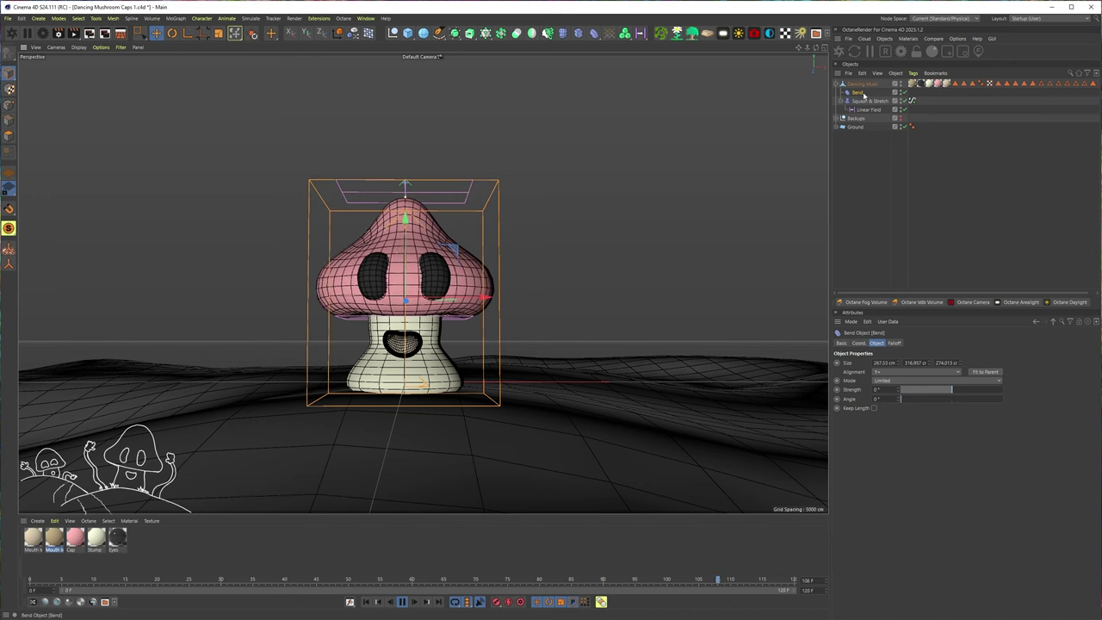
Add a Signal tag to the Bend deformer and try linking it to the Bend's Angle.
{"action": "right_click", "coordinate": [863, 94]}
{"action": "key", "text": "Escape"}
{"action": "right_click", "coordinate": [856, 92]}
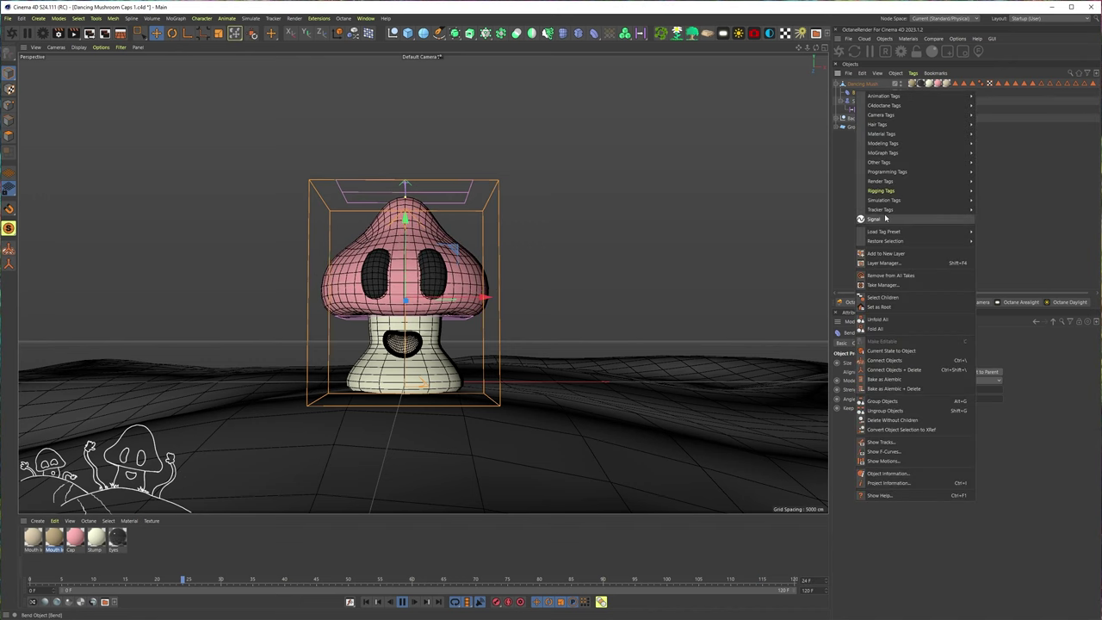
{"action": "left_click", "coordinate": [885, 218]}
{"action": "left_click", "coordinate": [857, 92]}
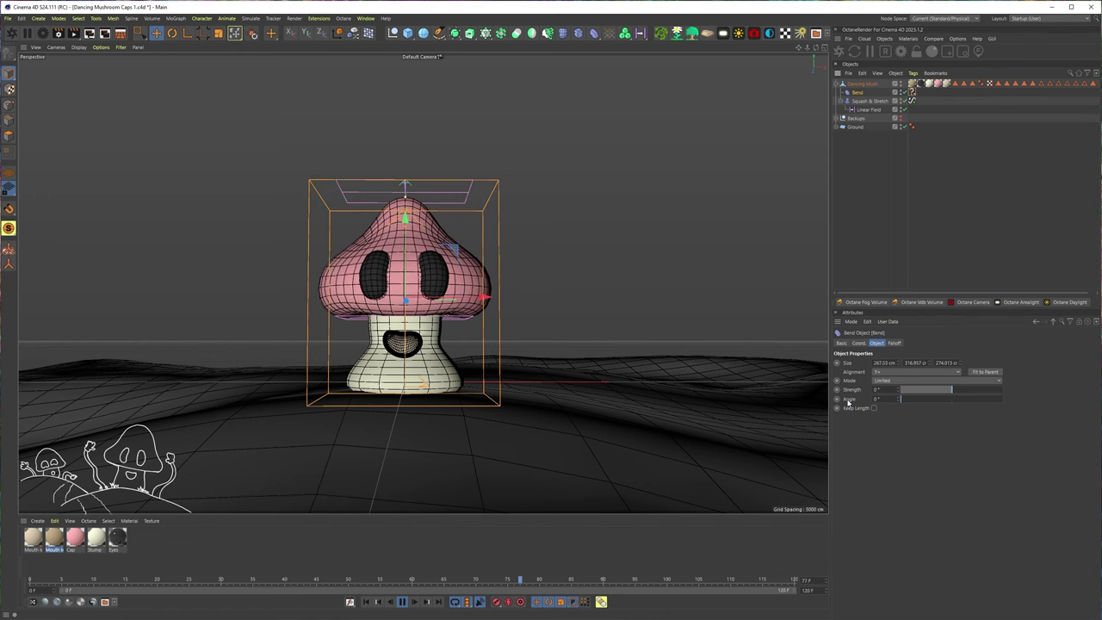
{"action": "left_click", "coordinate": [911, 92]}
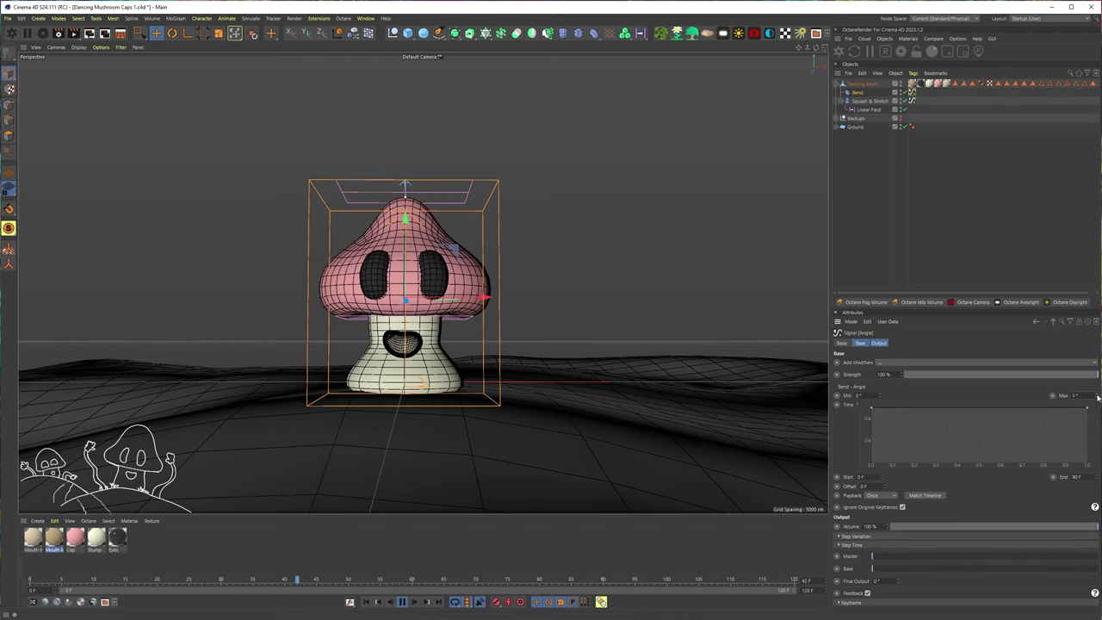
{"action": "left_click_drag", "start_coordinate": [1098, 397], "coordinate": [1098, 378]}
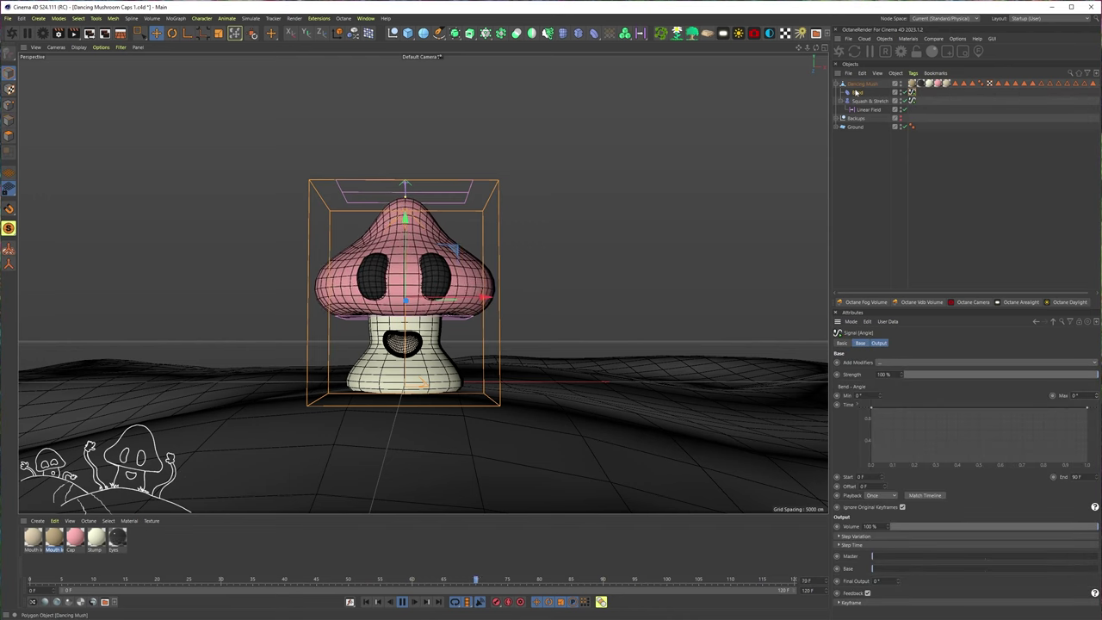
Relink the Signal to Bend Strength from -34° to 33° with an eased curve, Pingpong playback and End 60 F, and set the Bend Angle to 90°.
{"action": "left_click", "coordinate": [857, 92]}
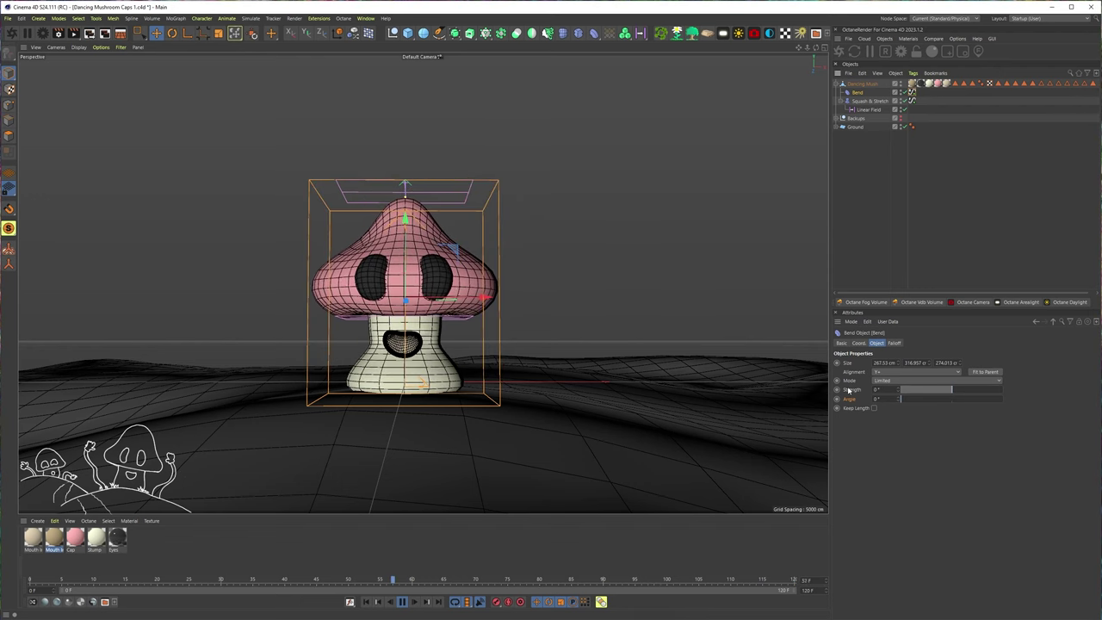
{"action": "left_click", "coordinate": [913, 92]}
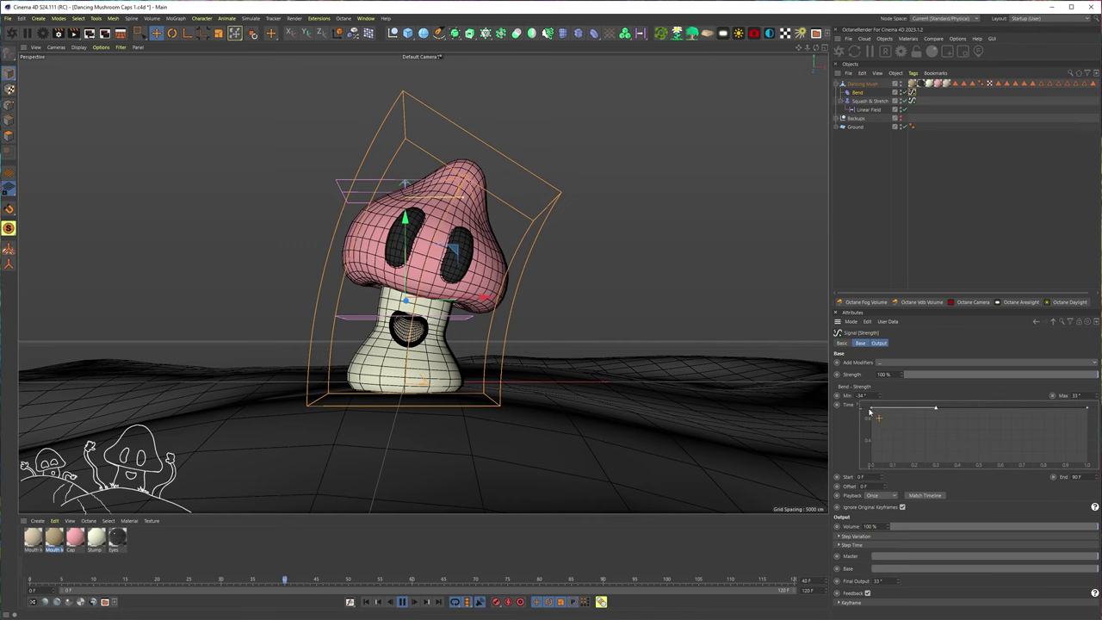
{"action": "left_click", "coordinate": [877, 495]}
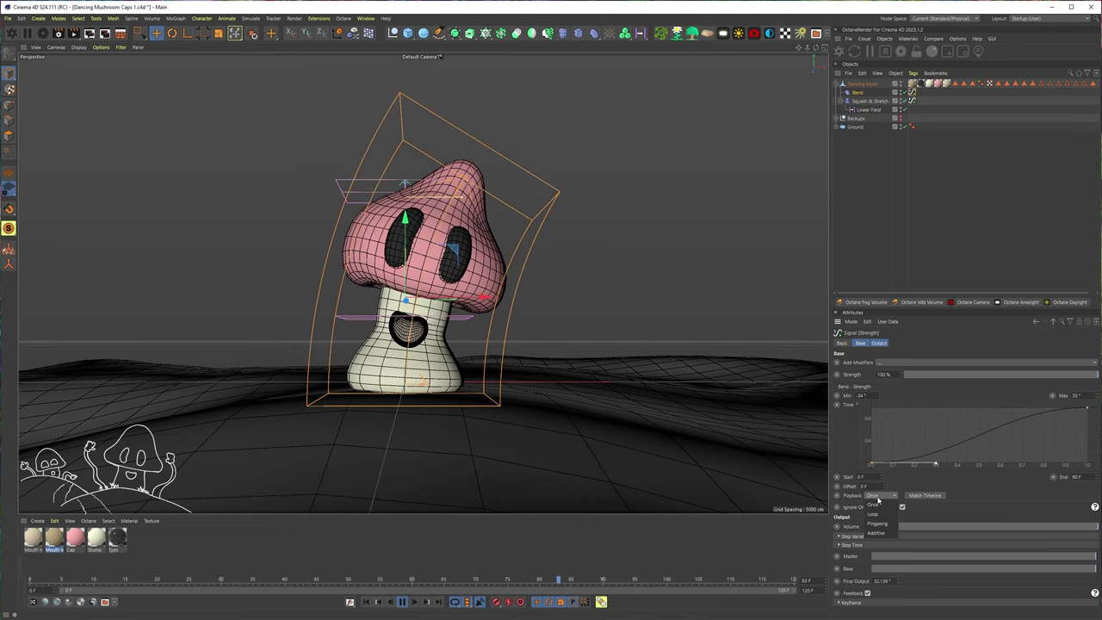
{"action": "left_click", "coordinate": [878, 525]}
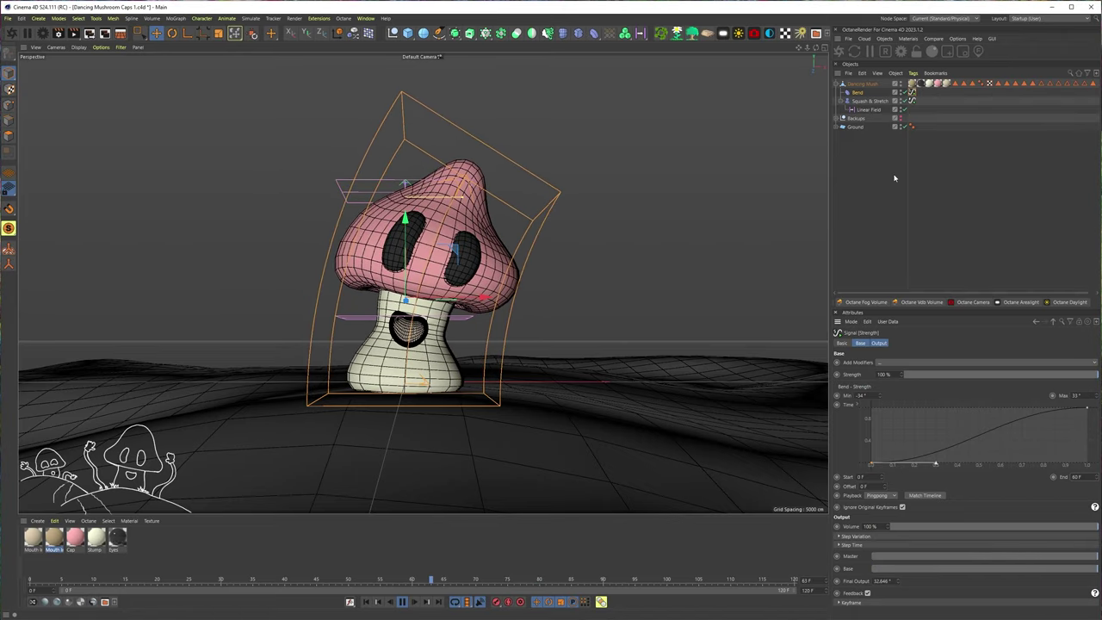
{"action": "left_click", "coordinate": [859, 92]}
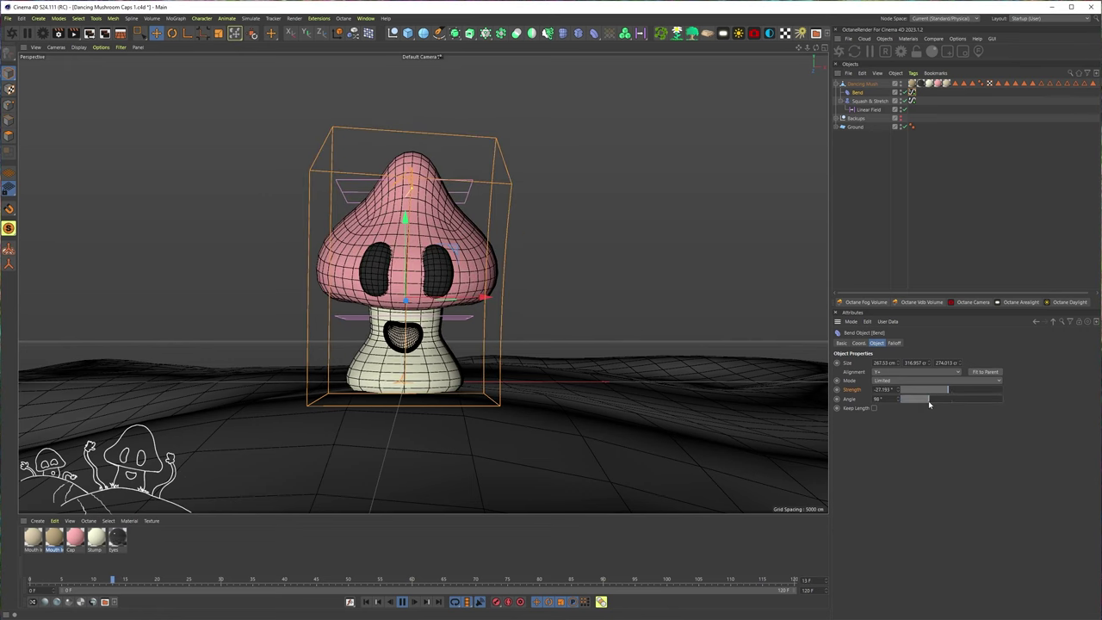
{"action": "left_click_drag", "start_coordinate": [928, 400], "coordinate": [926, 402]}
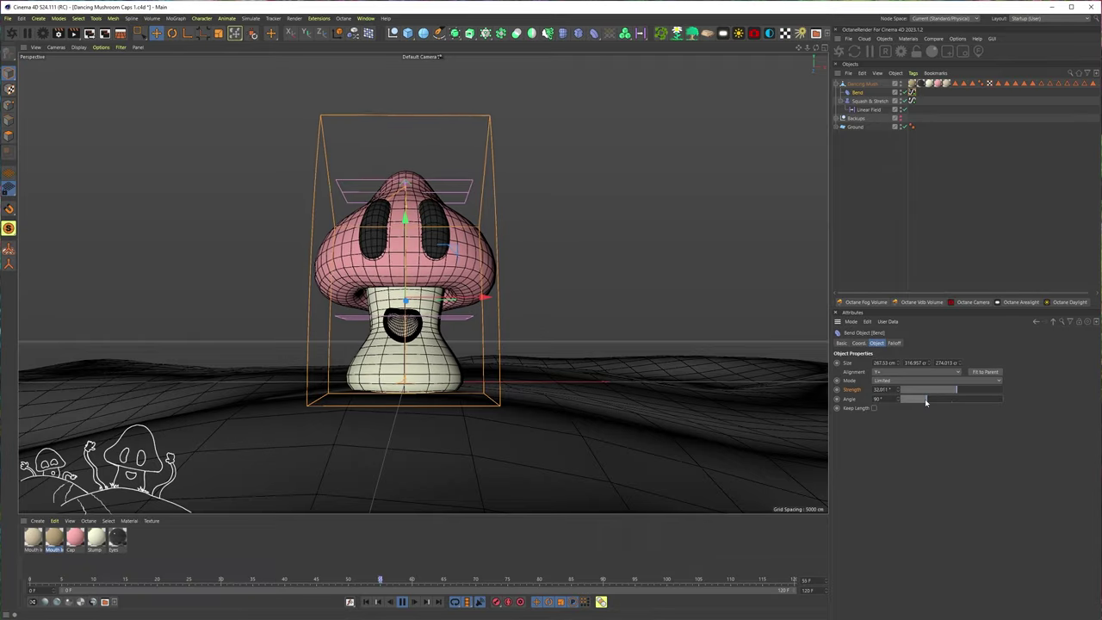
Add a null object to the scene and name it Camera Mover.
{"action": "scroll", "coordinate": [364, 389], "scroll_direction": "down", "scroll_amount": 4}
{"action": "left_click_drag", "start_coordinate": [364, 389], "coordinate": [495, 130], "text": "alt"}
{"action": "scroll", "coordinate": [427, 368], "scroll_direction": "up", "scroll_amount": 4}
{"action": "left_click", "coordinate": [393, 32]}
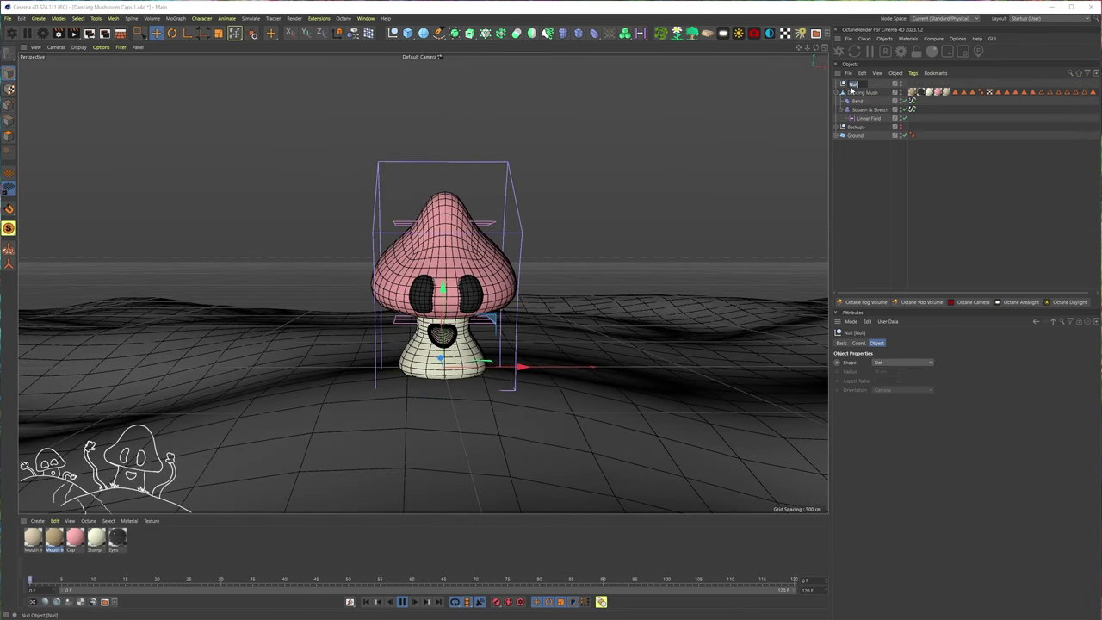
{"action": "double_click", "coordinate": [852, 83]}
{"action": "type", "text": "Camera Mover"}
{"action": "key", "text": "Return"}
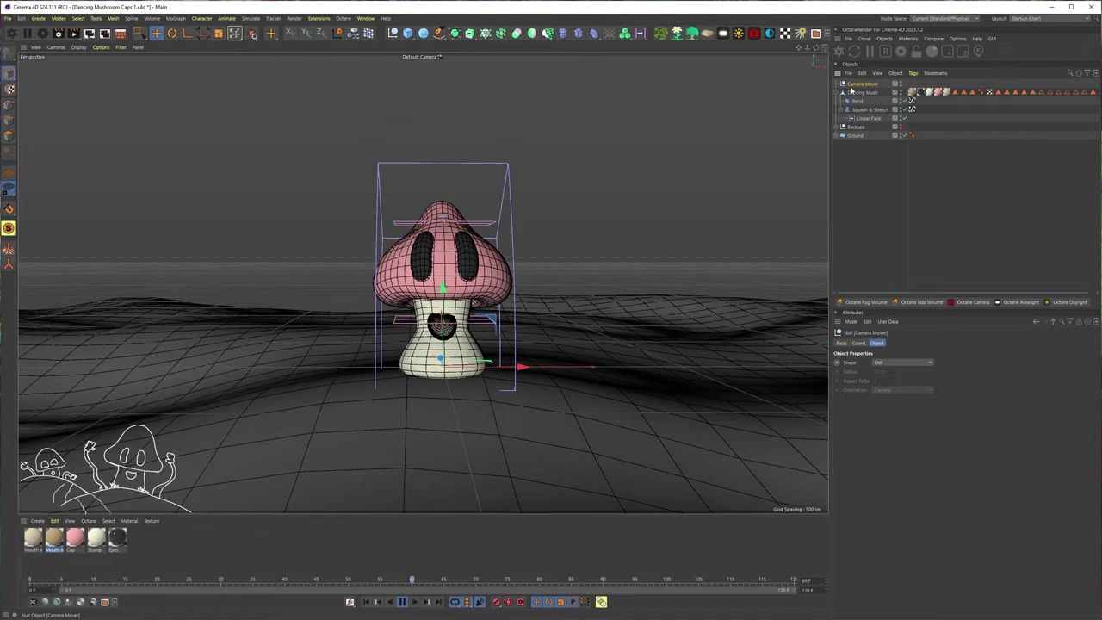
Add an Octane camera as a child of Camera Mover, look through it and frame the whole mushroom on its hill.
{"action": "left_click", "coordinate": [753, 33], "text": "shift"}
{"action": "left_click", "coordinate": [903, 92]}
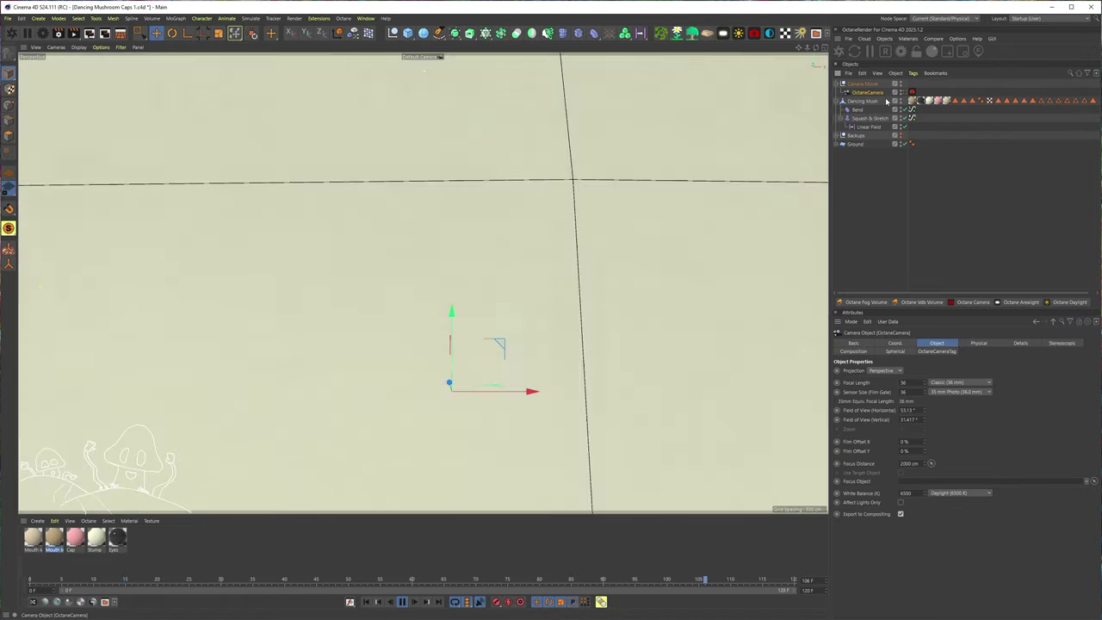
{"action": "right_click_drag", "start_coordinate": [345, 427], "coordinate": [140, 405], "text": "alt"}
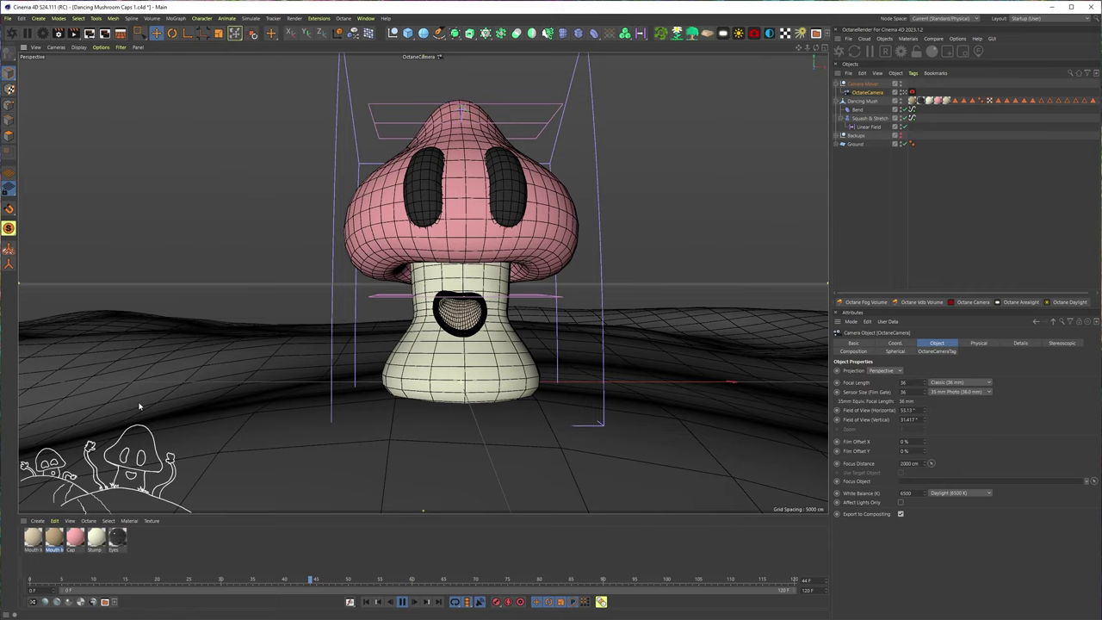
{"action": "scroll", "coordinate": [341, 379], "scroll_direction": "down", "scroll_amount": 5}
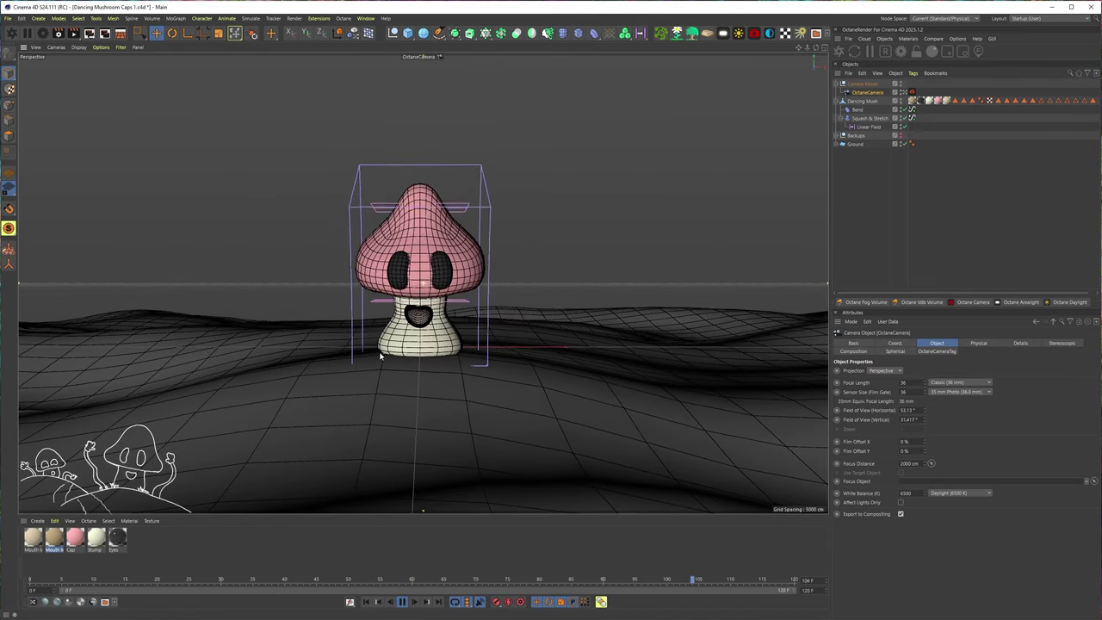
Rewind the animation, add a Signal tag to Camera Mover and link it to the null's heading rotation.
{"action": "left_click", "coordinate": [863, 83]}
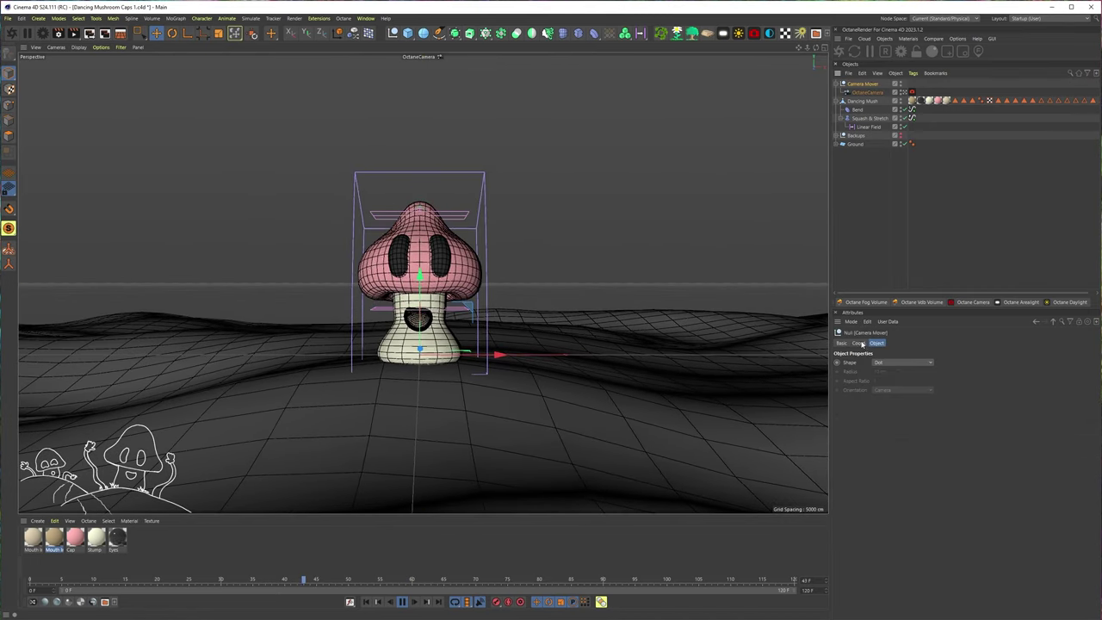
{"action": "left_click", "coordinate": [366, 601]}
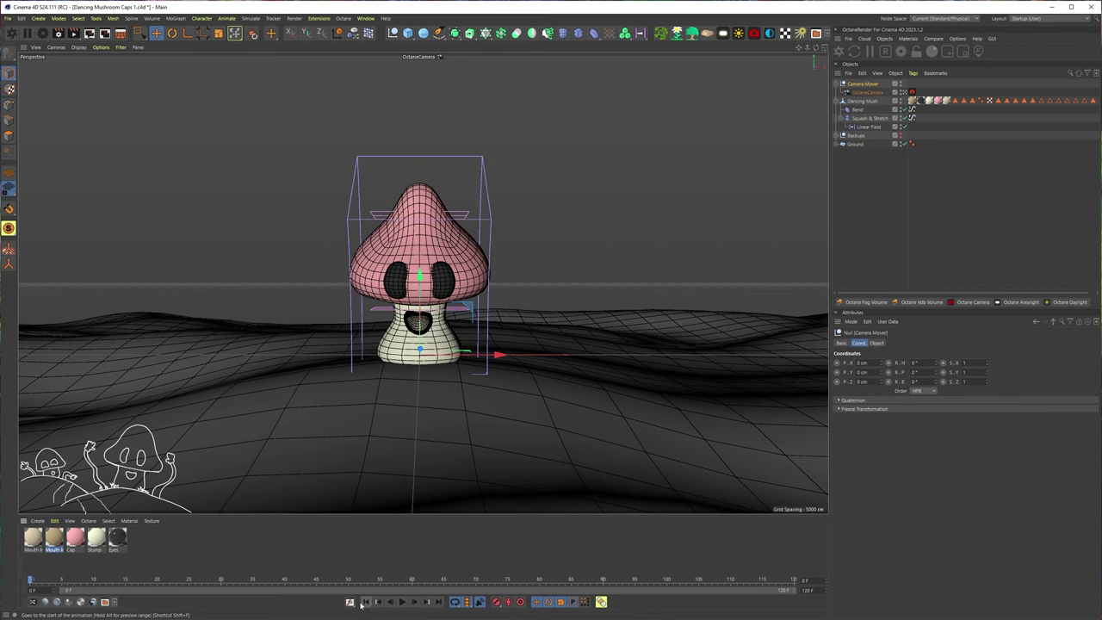
{"action": "right_click", "coordinate": [864, 80]}
{"action": "left_click", "coordinate": [903, 204]}
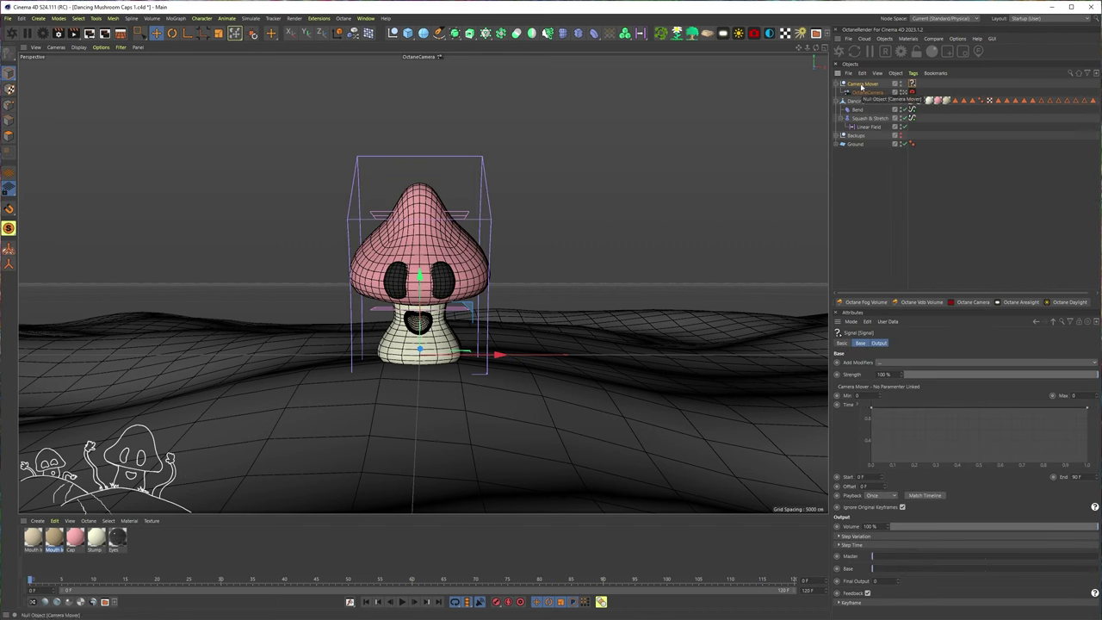
{"action": "left_click", "coordinate": [861, 84]}
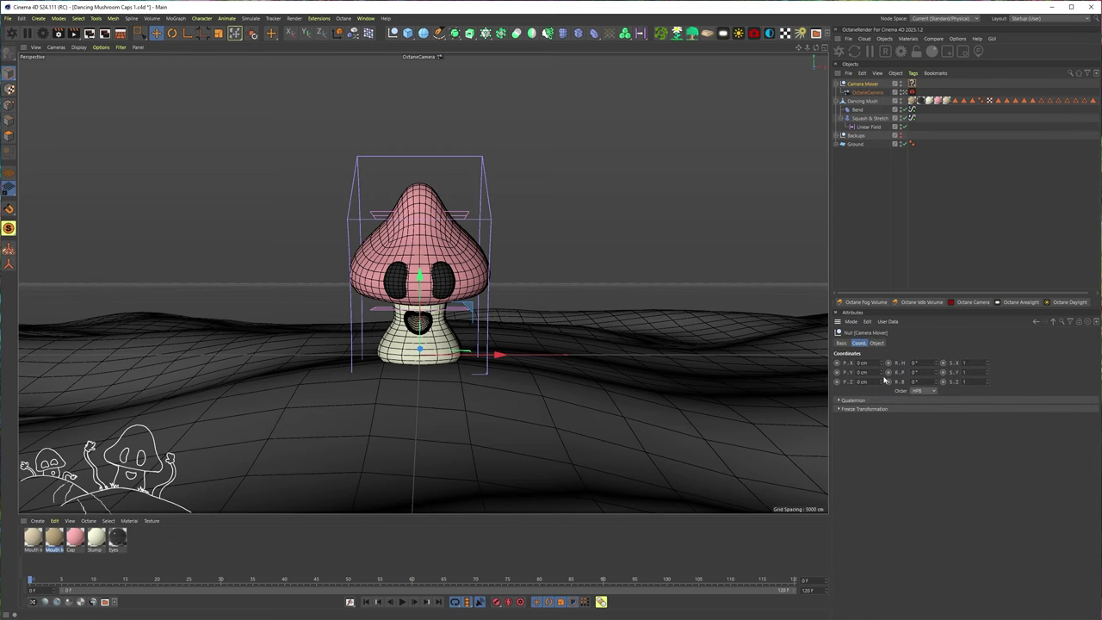
{"action": "mouse_move", "coordinate": [934, 371]}
{"action": "left_mouse_down"}
{"action": "mouse_move", "coordinate": [964, 371]}
{"action": "mouse_move", "coordinate": [912, 371]}
{"action": "left_mouse_up"}
{"action": "left_click", "coordinate": [912, 84]}
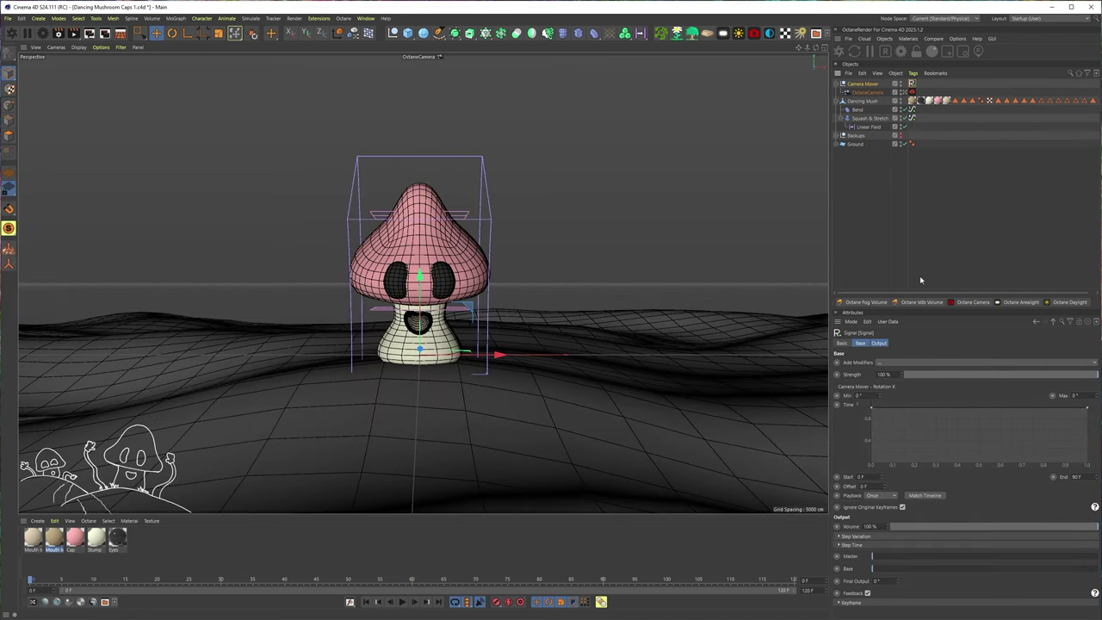
Give the camera rotation Signal a Linear curve with Max 360° and End 120 F, and play the orbit.
{"action": "left_click_drag", "start_coordinate": [871, 407], "coordinate": [855, 469]}
{"action": "left_click", "coordinate": [1087, 409]}
{"action": "right_click", "coordinate": [1087, 411]}
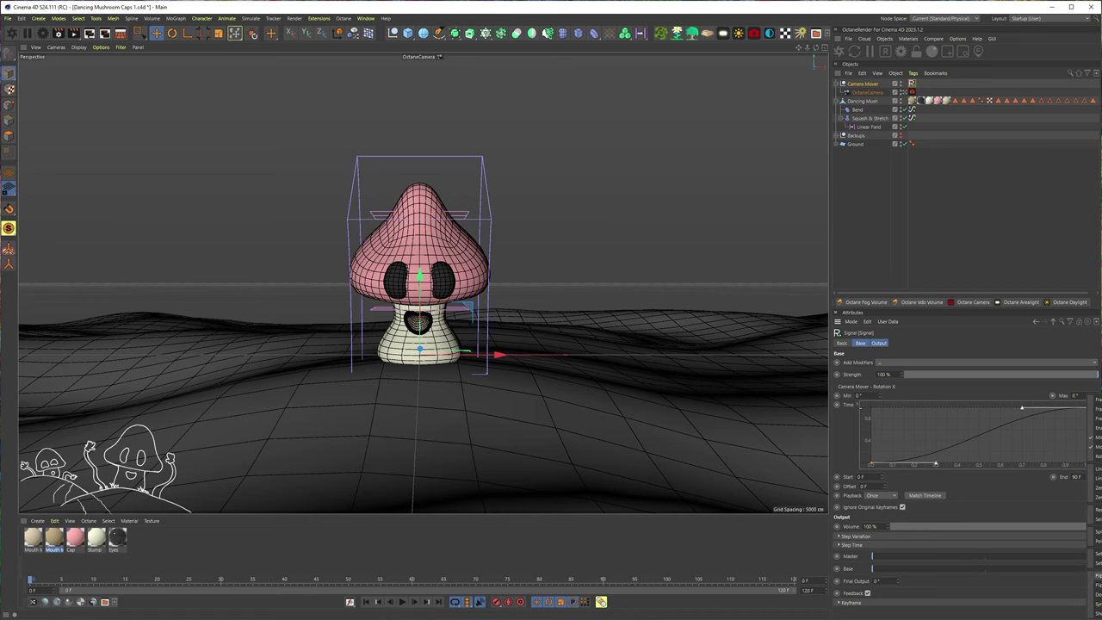
{"action": "right_click", "coordinate": [919, 396]}
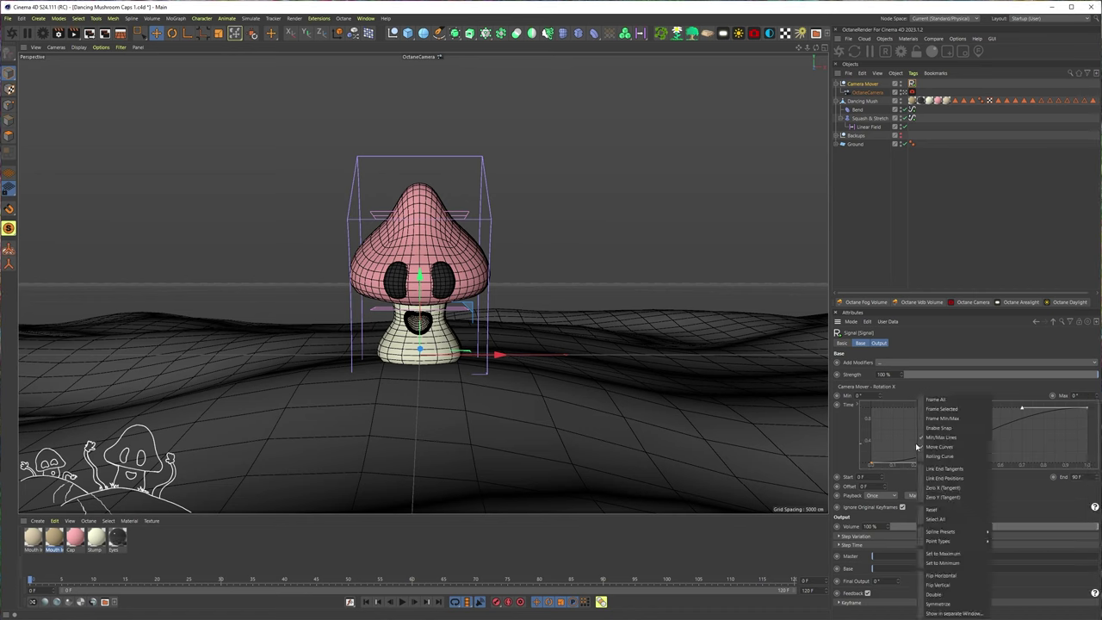
{"action": "mouse_move", "coordinate": [961, 534]}
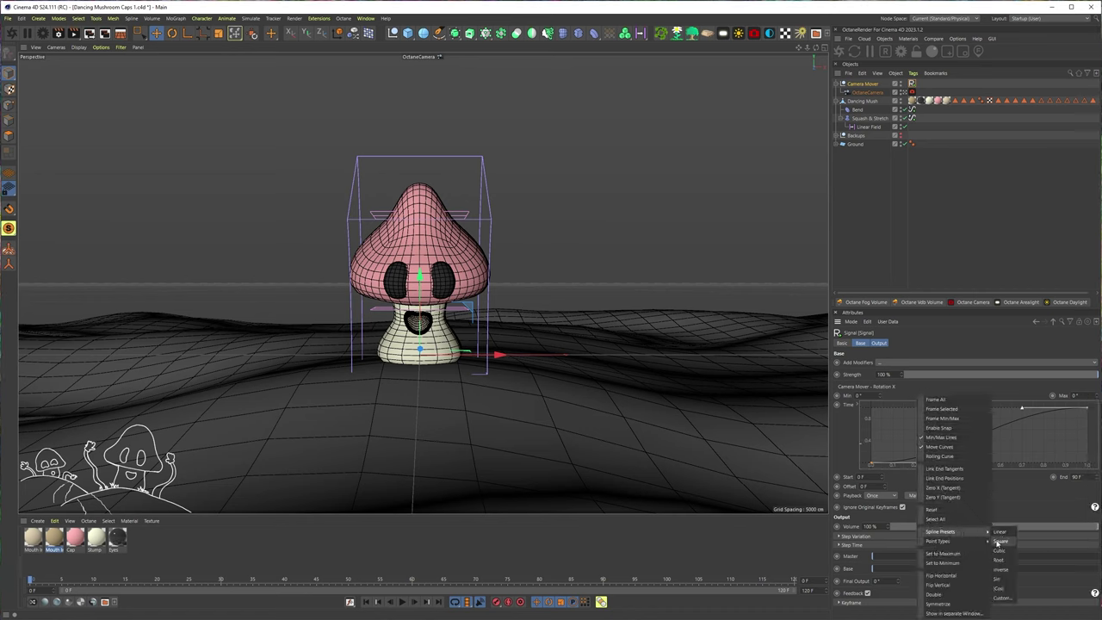
{"action": "left_click", "coordinate": [997, 532]}
{"action": "left_click", "coordinate": [1076, 395]}
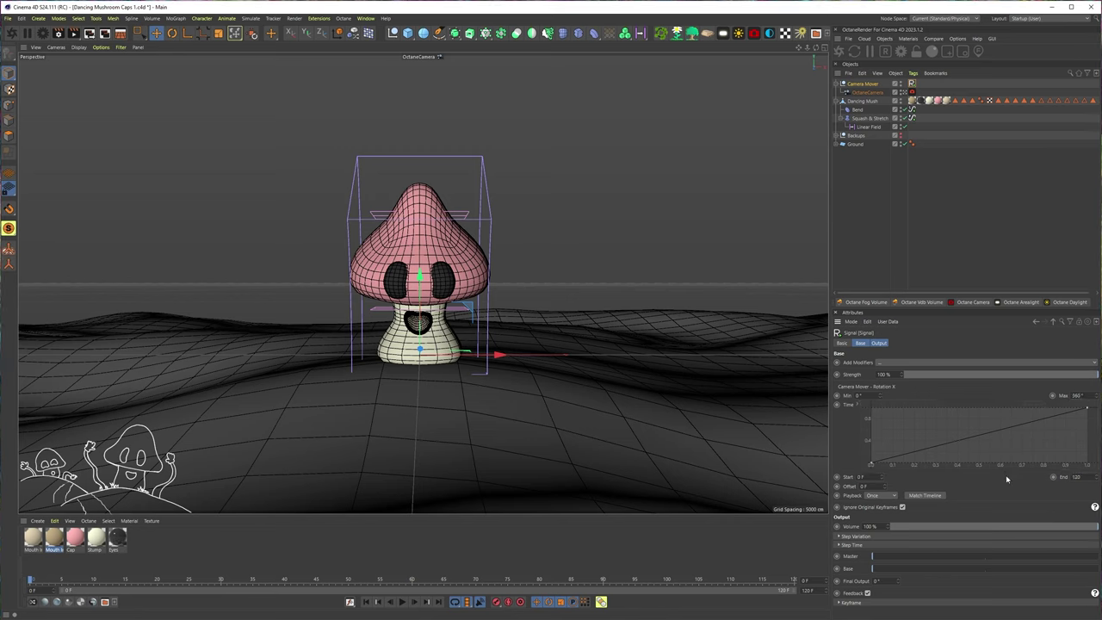
{"action": "key", "text": "F8"}
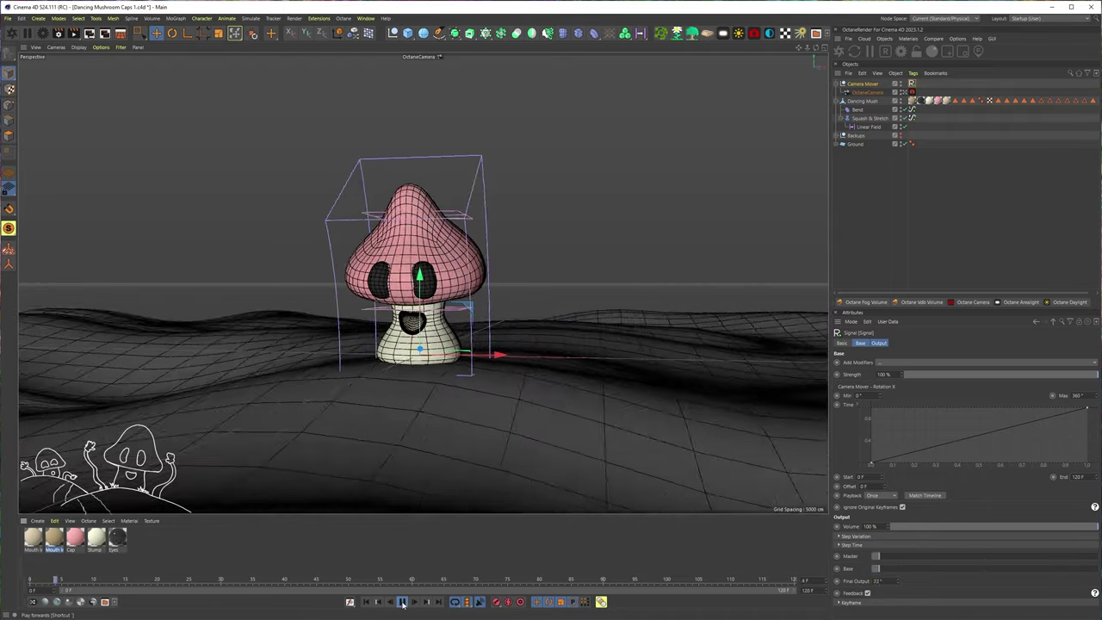
{"action": "left_click", "coordinate": [574, 240]}
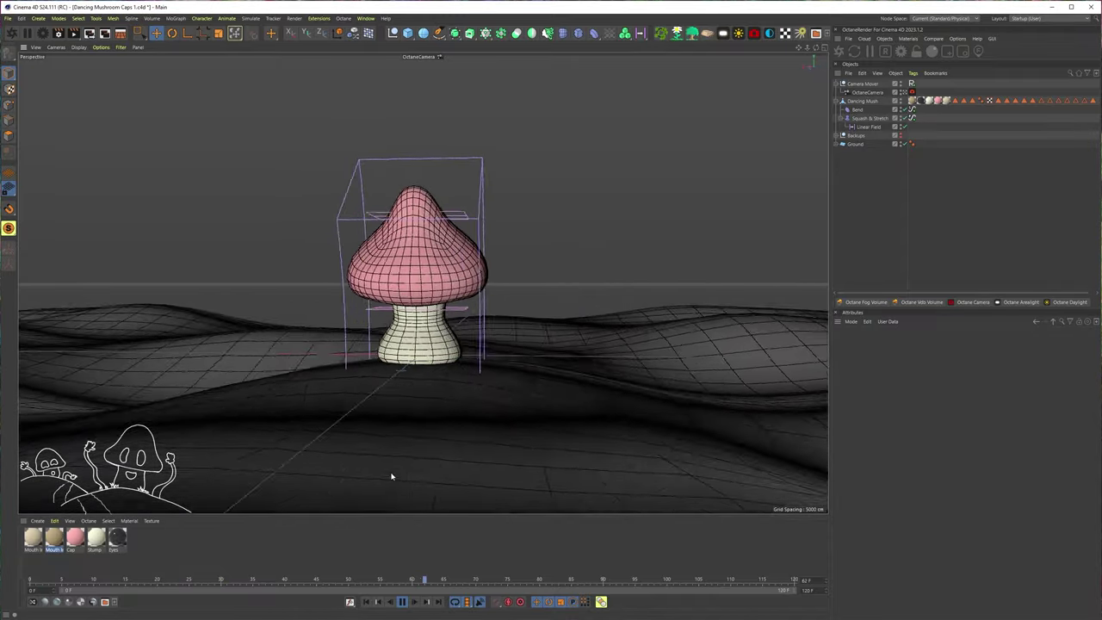
Extend the timeline to 240 frames, set the Camera Mover Signal's End to 240 F and play the slower orbit.
{"action": "left_click", "coordinate": [402, 601]}
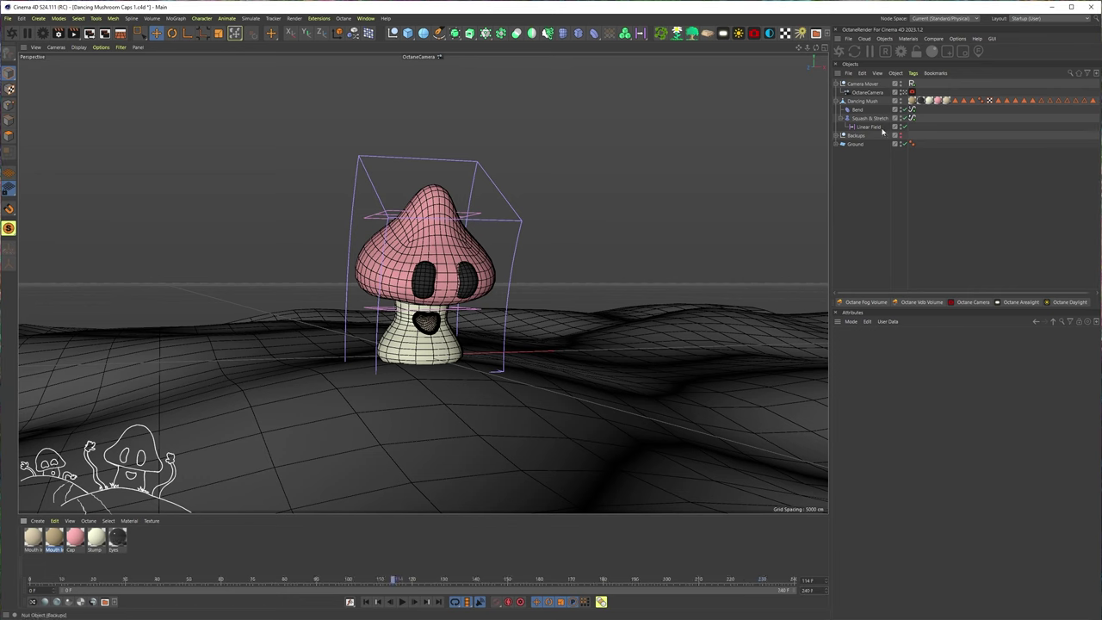
{"action": "left_click", "coordinate": [864, 85]}
{"action": "left_click", "coordinate": [911, 83]}
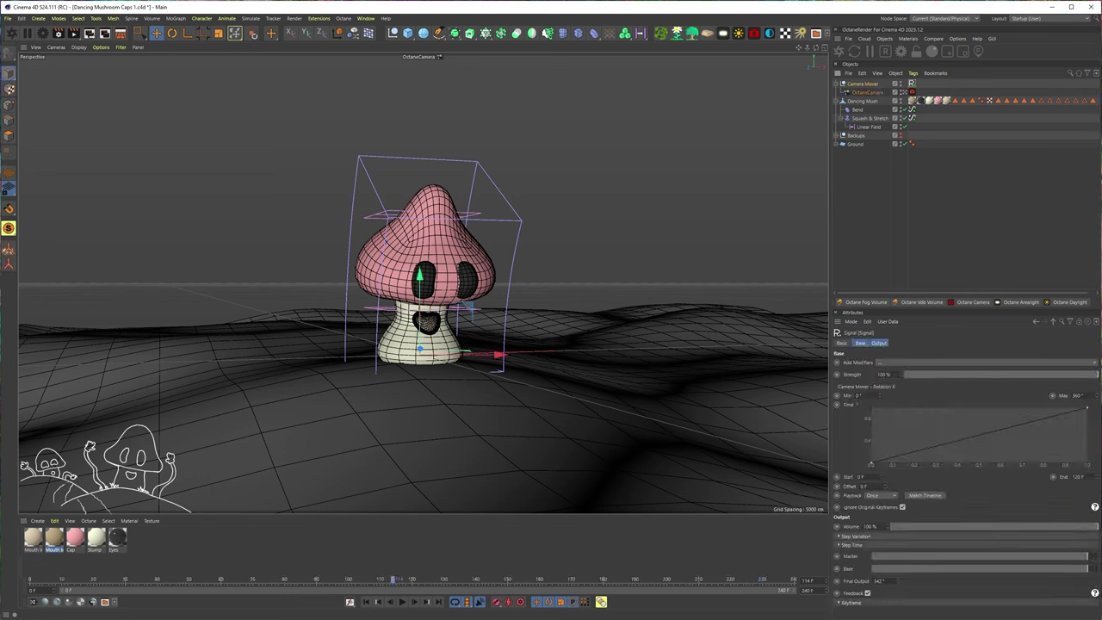
{"action": "type", "text": "240"}
{"action": "key", "text": "Return"}
{"action": "left_click", "coordinate": [402, 601]}
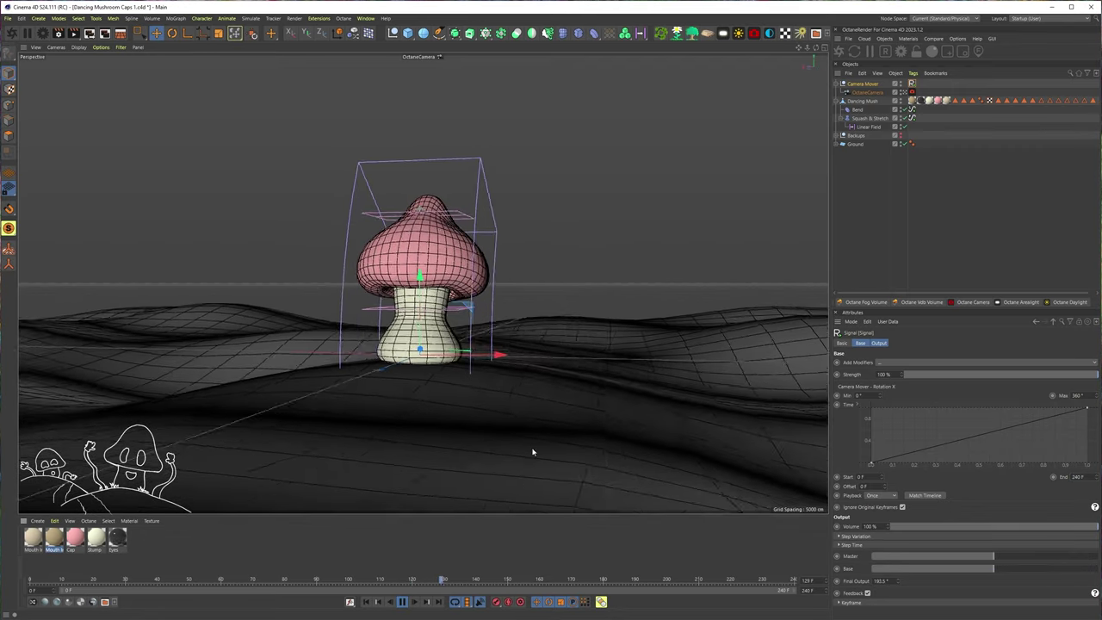
{"action": "left_click", "coordinate": [484, 219]}
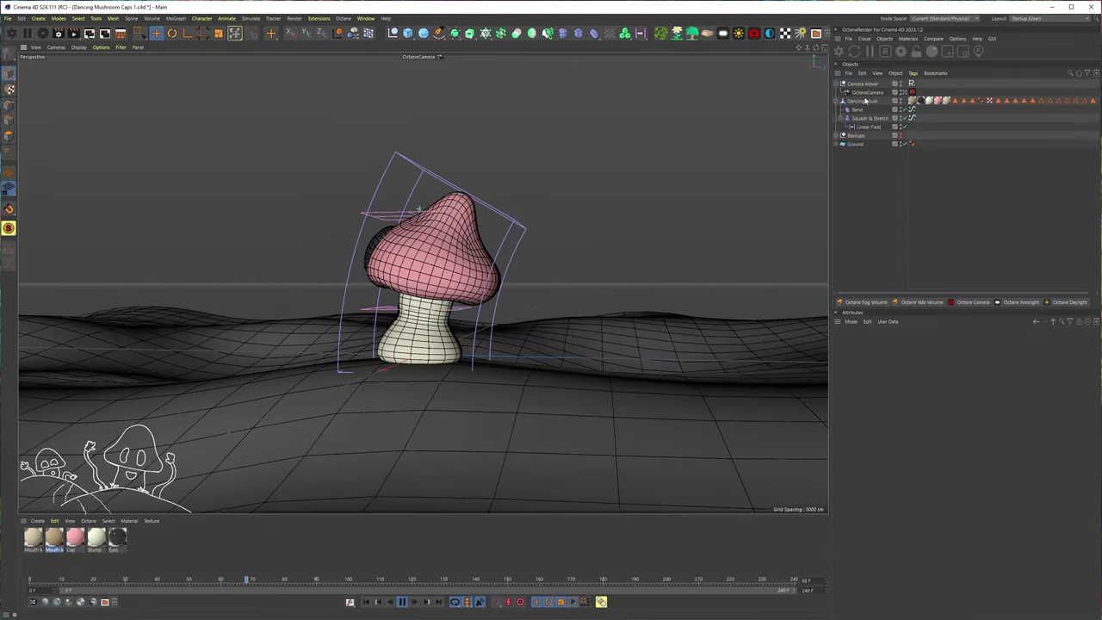
Duplicate the Bend deformer directly below itself under Dancing Mush, play the result briefly and rewind the animation.
{"action": "left_click", "coordinate": [858, 109]}
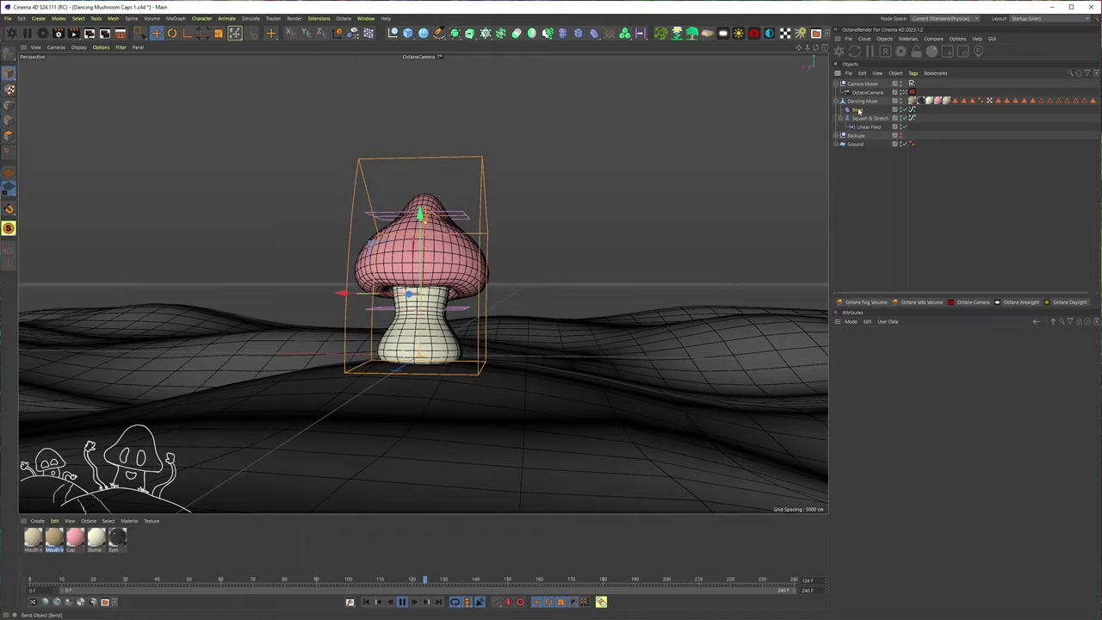
{"action": "left_click", "coordinate": [401, 602]}
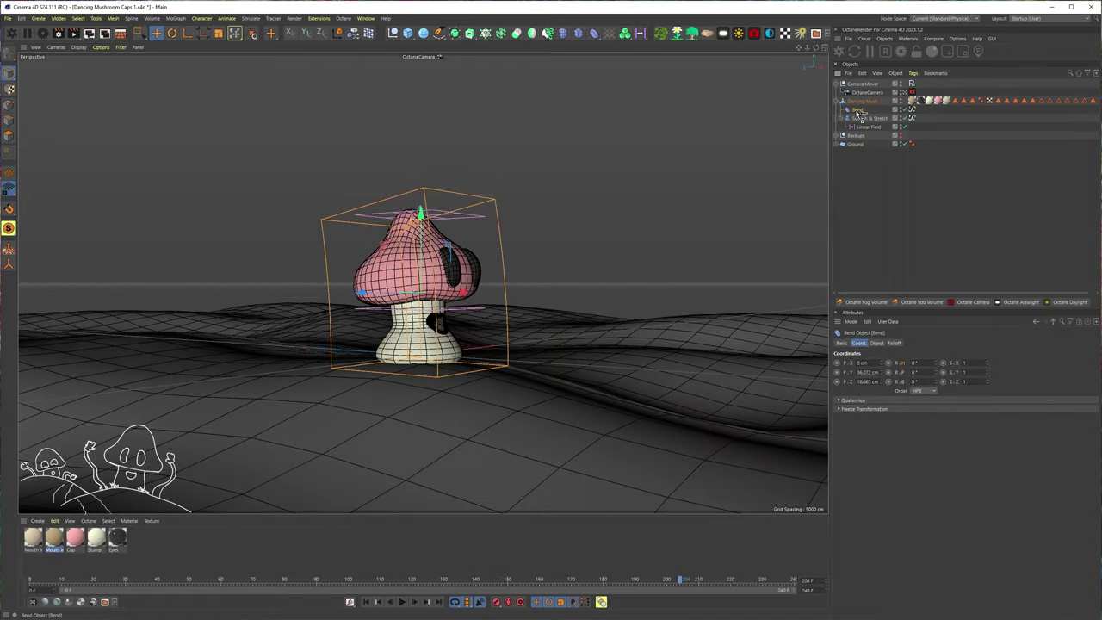
{"action": "left_click_drag", "start_coordinate": [856, 113], "coordinate": [854, 115], "text": "ctrl"}
{"action": "left_click", "coordinate": [401, 602]}
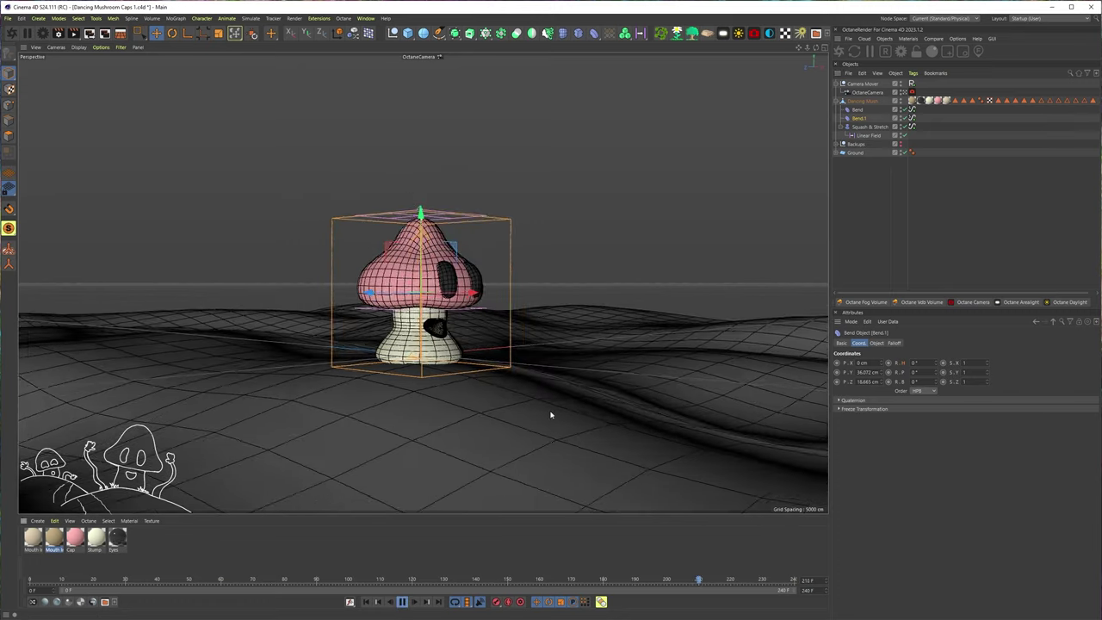
{"action": "left_click", "coordinate": [401, 602]}
{"action": "left_click", "coordinate": [366, 602]}
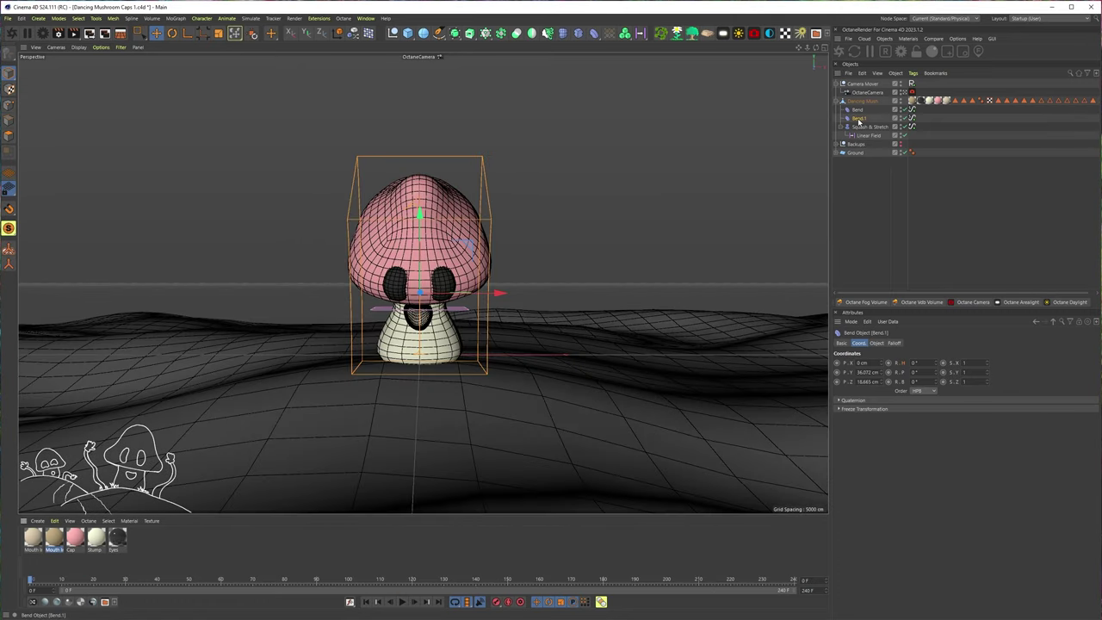
Delete the Signal tag from the duplicated Bend and set its Strength to 20°.
{"action": "left_click", "coordinate": [876, 343]}
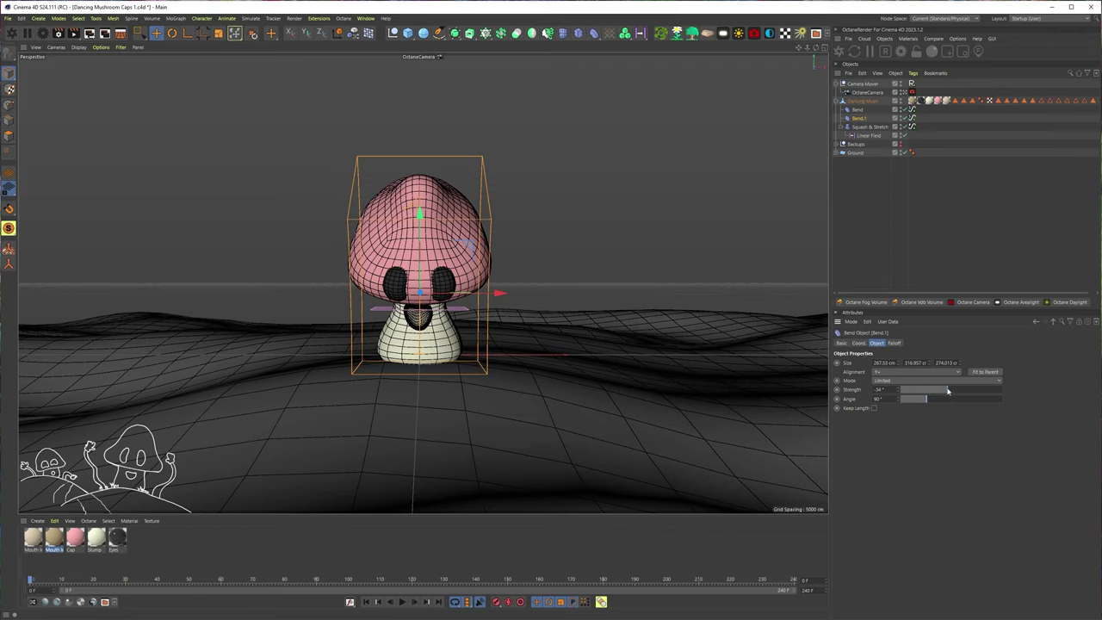
{"action": "left_click_drag", "start_coordinate": [915, 401], "coordinate": [916, 222]}
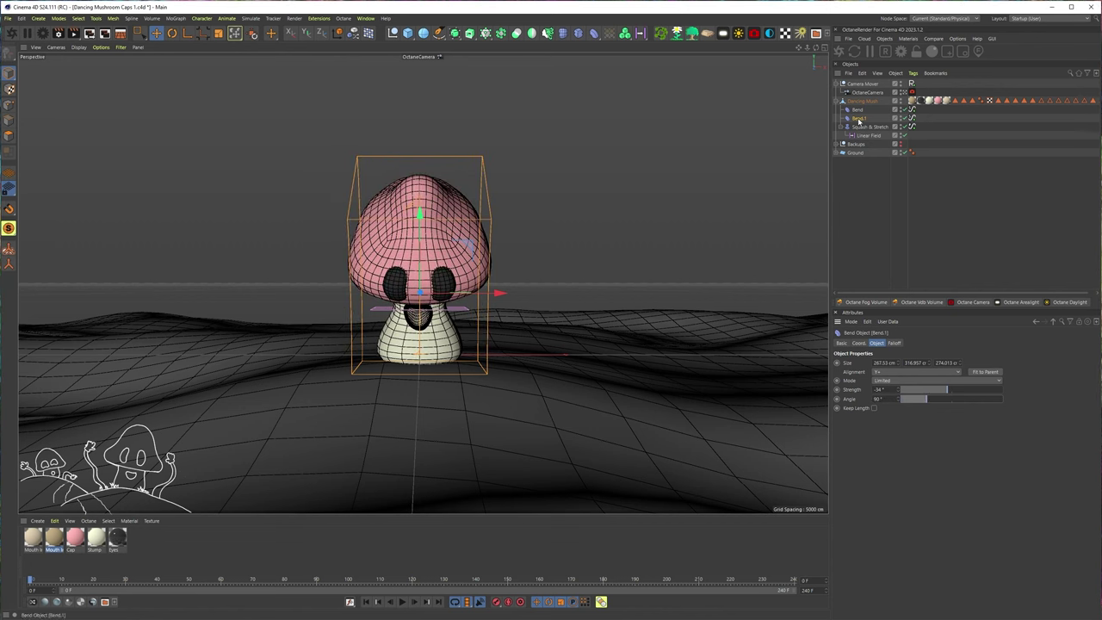
{"action": "left_click", "coordinate": [912, 119]}
{"action": "key", "text": "Delete"}
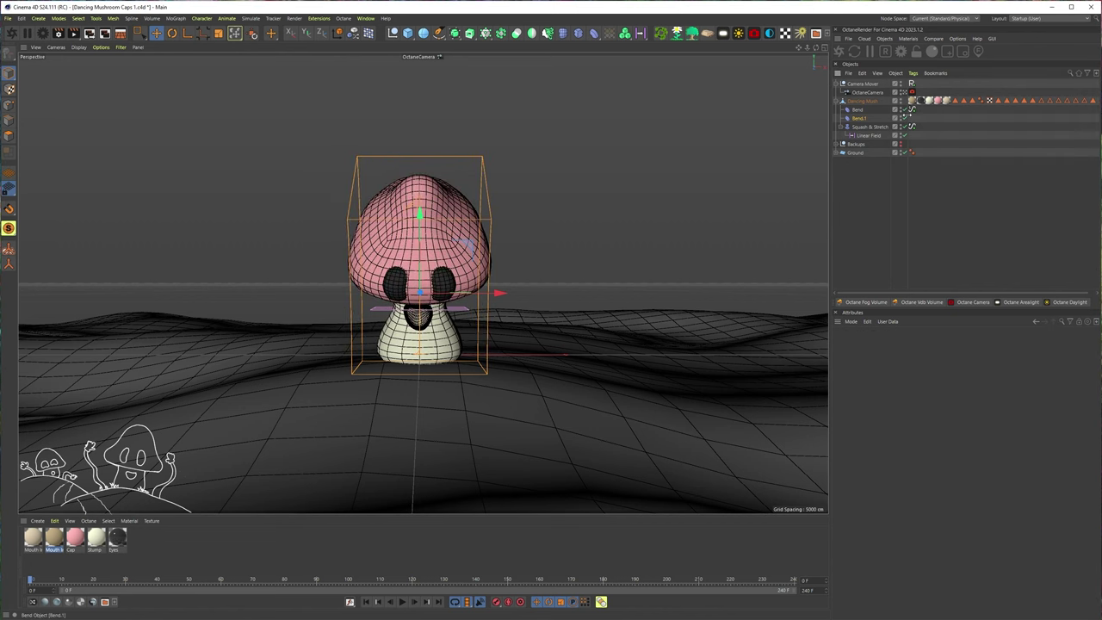
{"action": "left_click", "coordinate": [857, 119]}
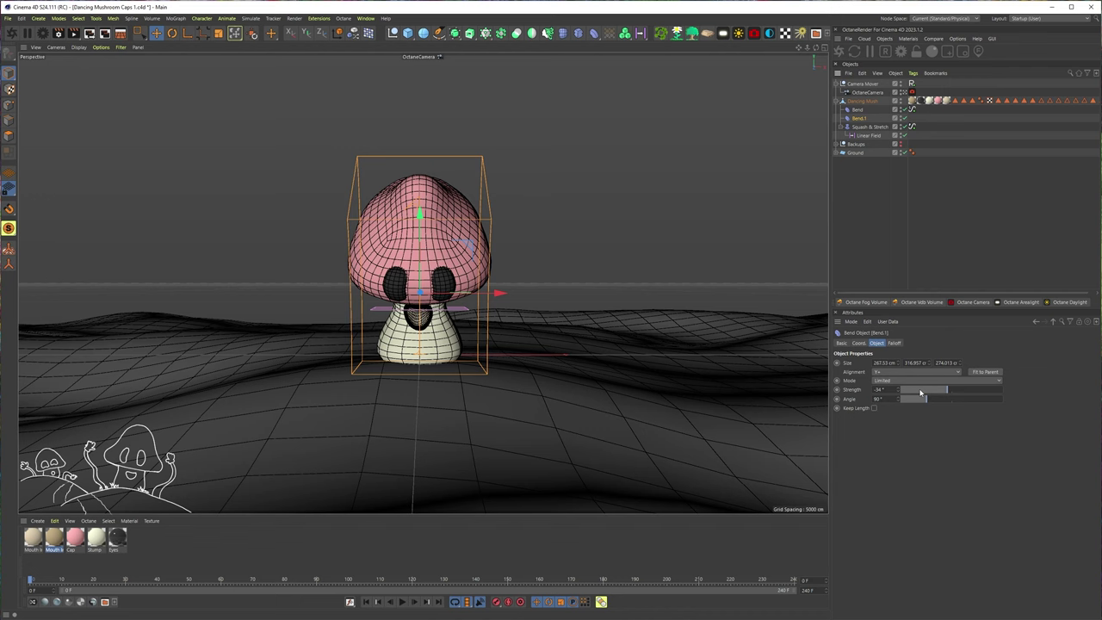
{"action": "left_click_drag", "start_coordinate": [947, 391], "coordinate": [954, 391]}
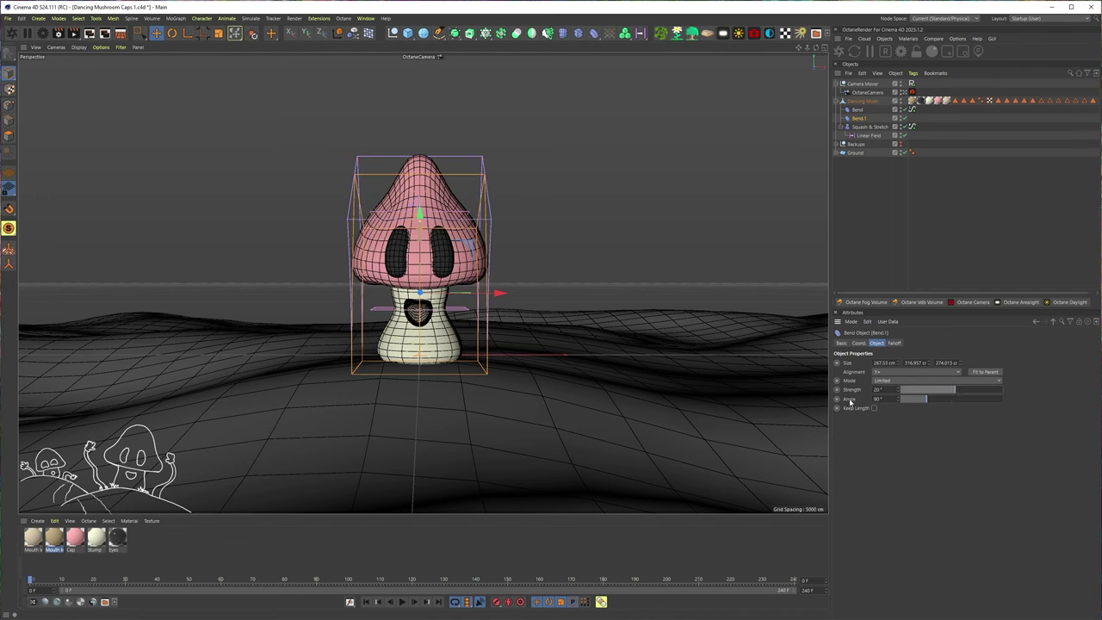
Add a Signal tag to the duplicated Bend, link it to the Angle and pull the curve's start point down to 0.
{"action": "right_click", "coordinate": [854, 118]}
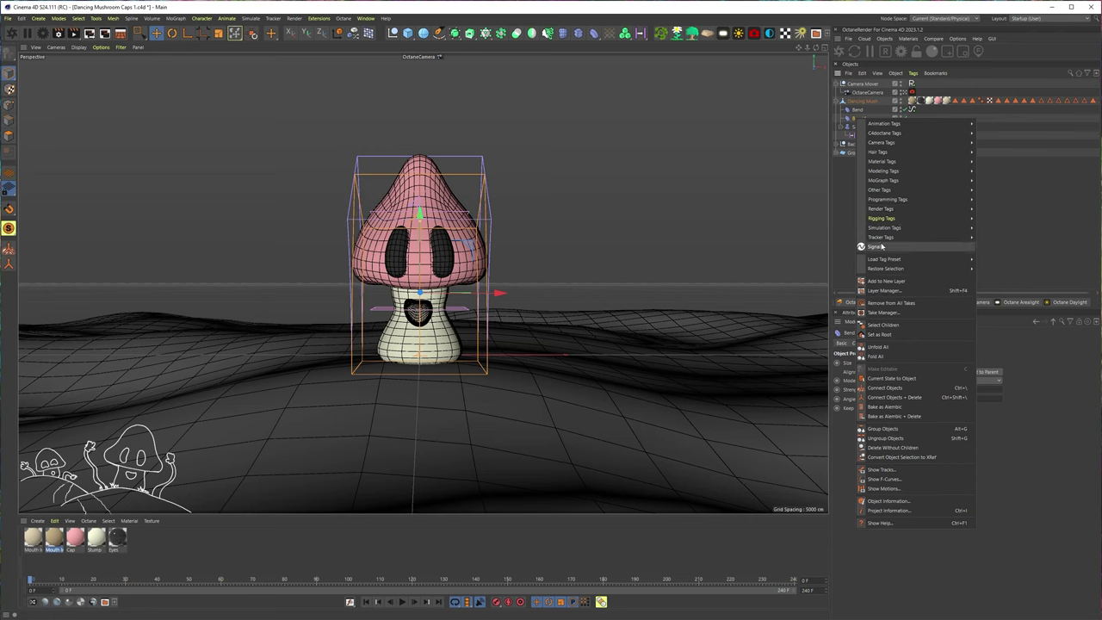
{"action": "left_click", "coordinate": [878, 246]}
{"action": "left_click", "coordinate": [858, 120]}
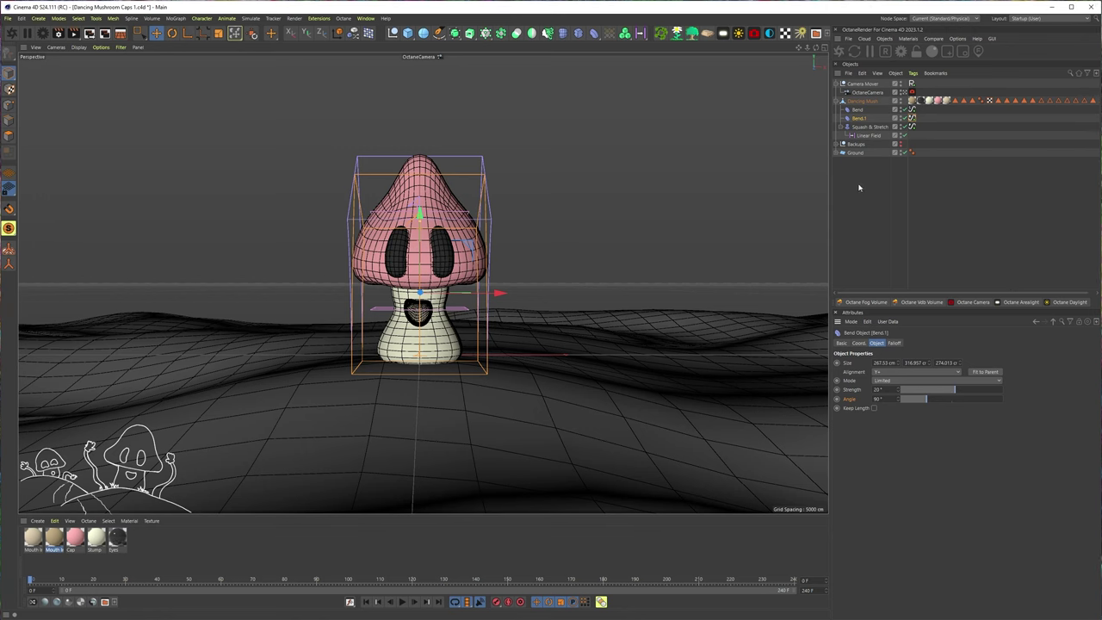
{"action": "left_click", "coordinate": [911, 119]}
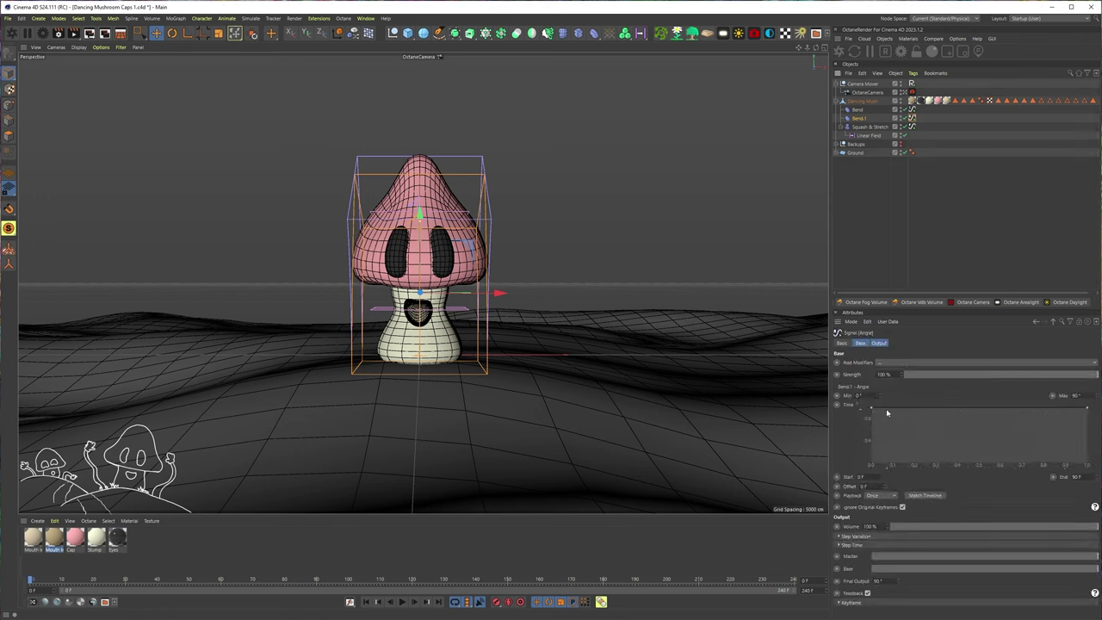
{"action": "left_click_drag", "start_coordinate": [871, 407], "coordinate": [839, 482]}
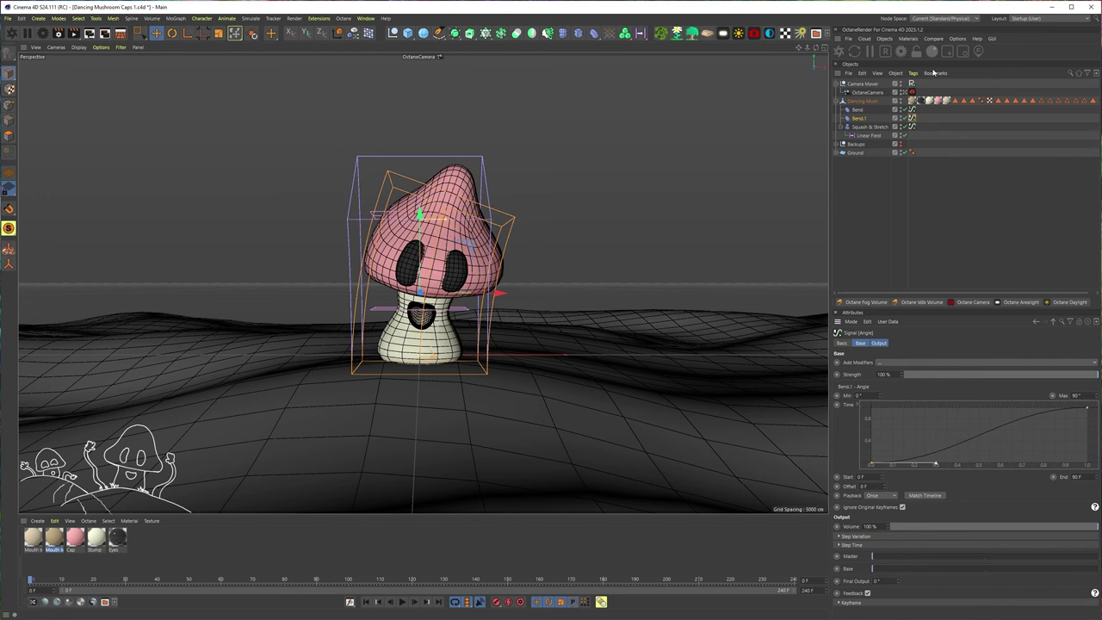
Switch from the Octane camera back to the default view and play the bend animation.
{"action": "left_click", "coordinate": [903, 92]}
{"action": "left_click_drag", "start_coordinate": [487, 353], "coordinate": [501, 396], "text": "alt"}
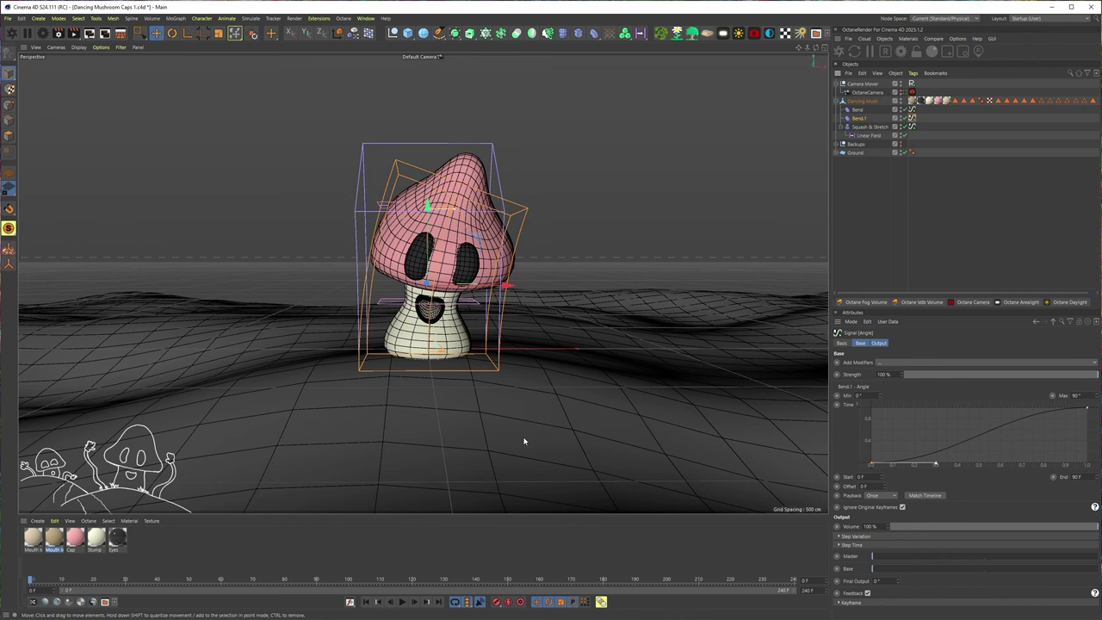
{"action": "left_click", "coordinate": [401, 600]}
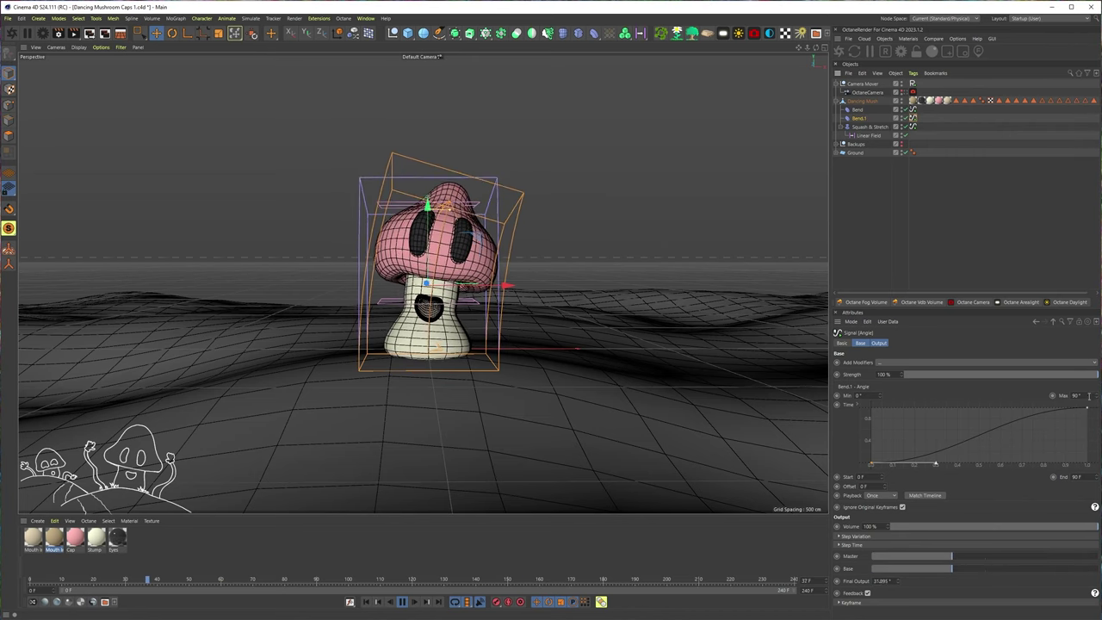
Set the bend angle Signal's Max to 360° and End to 60 F, with Loop playback.
{"action": "type", "text": "36"}
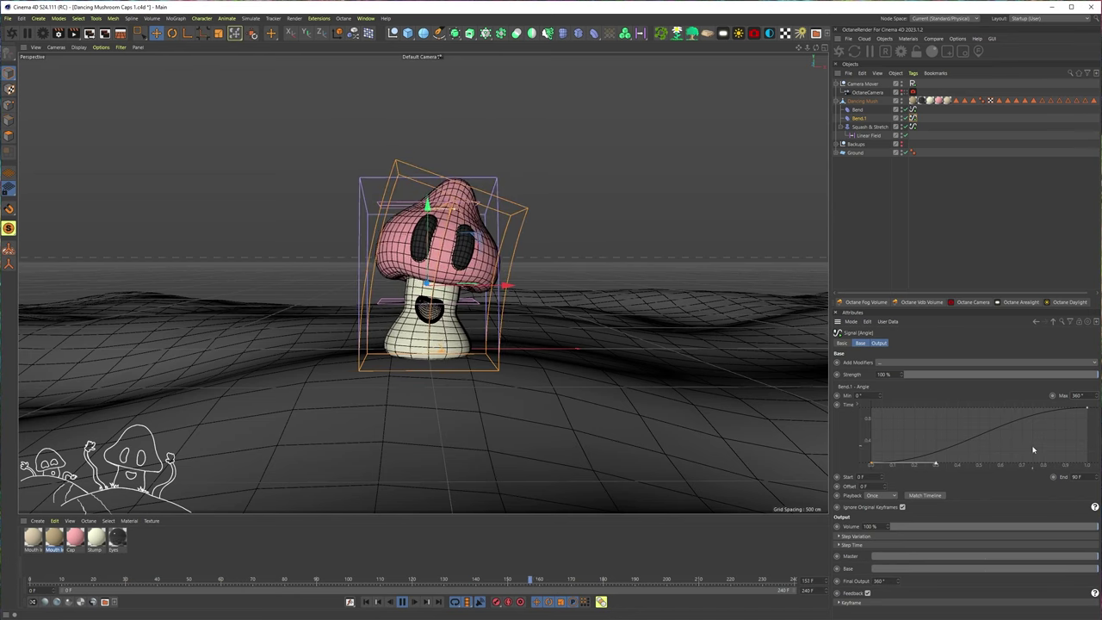
{"action": "left_click_drag", "start_coordinate": [1084, 476], "coordinate": [1037, 476]}
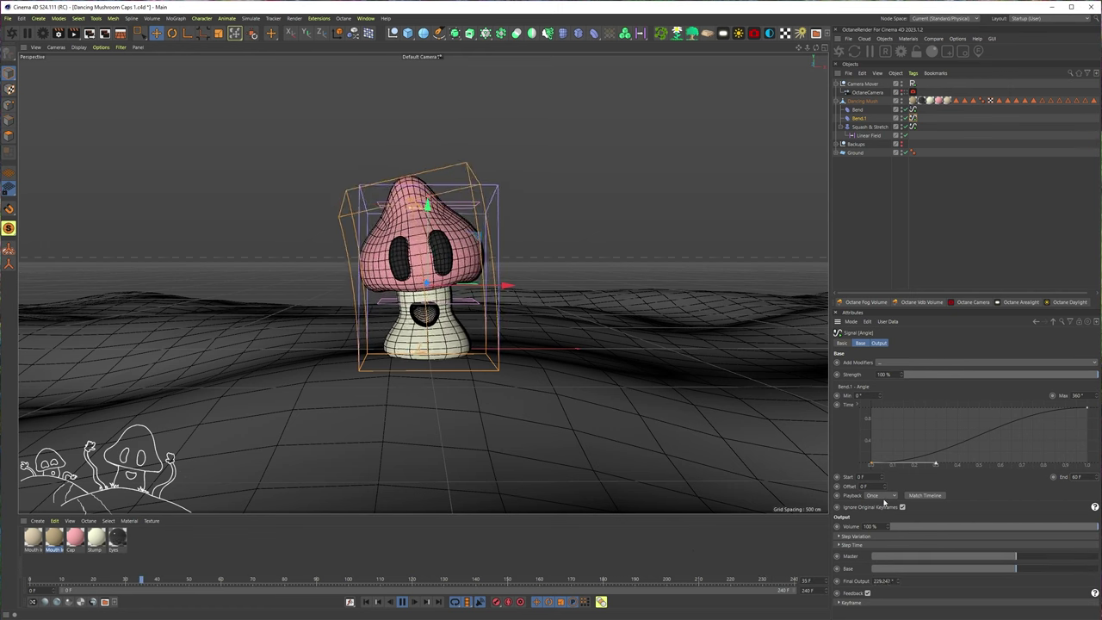
{"action": "left_click", "coordinate": [879, 495]}
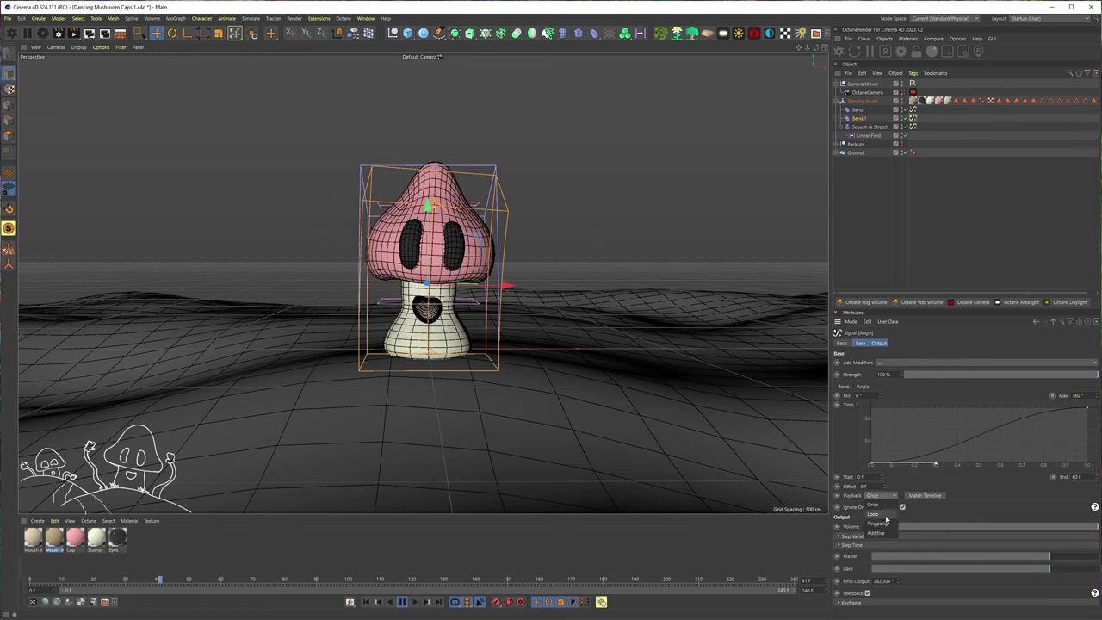
{"action": "left_click", "coordinate": [885, 514]}
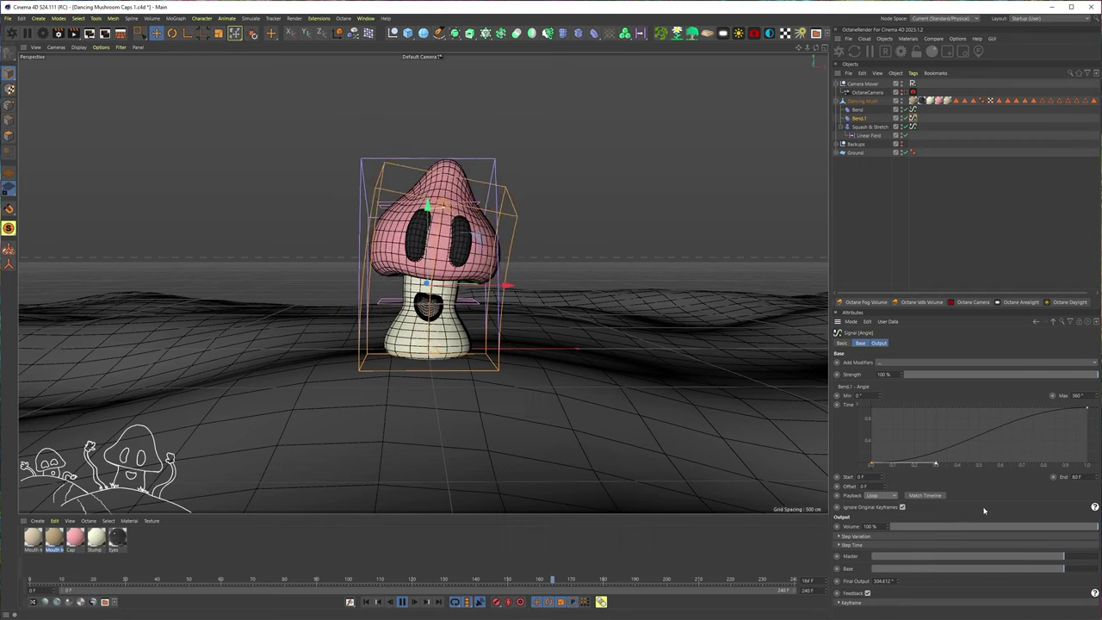
Change the bend angle Signal's playback to Pingpong and set its Max to 180°.
{"action": "left_click", "coordinate": [1085, 409]}
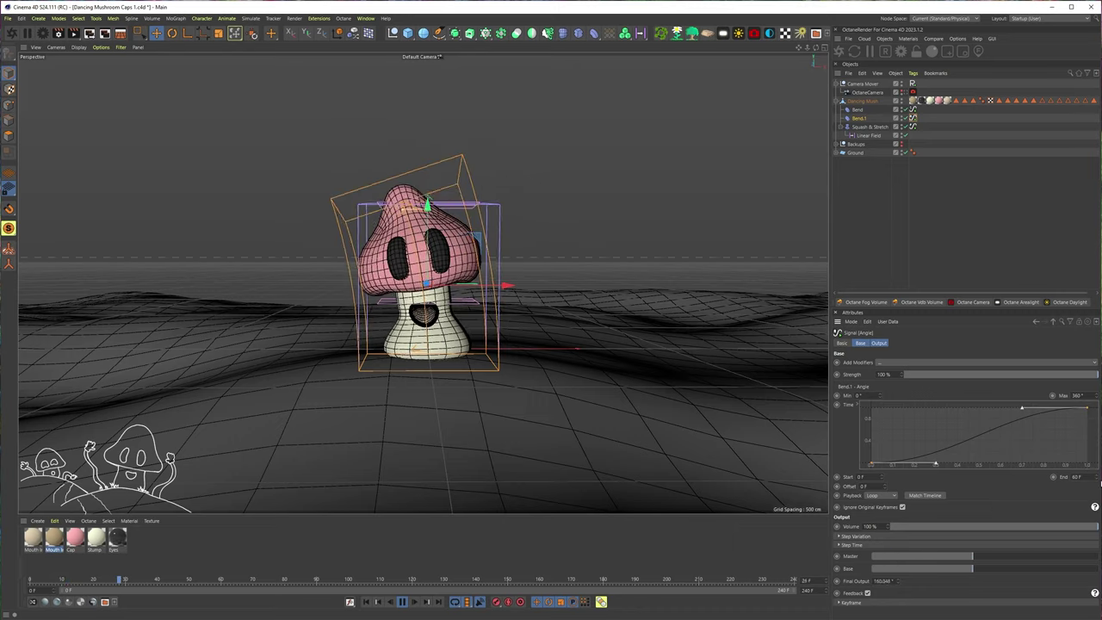
{"action": "left_click", "coordinate": [884, 496]}
{"action": "left_click", "coordinate": [887, 524]}
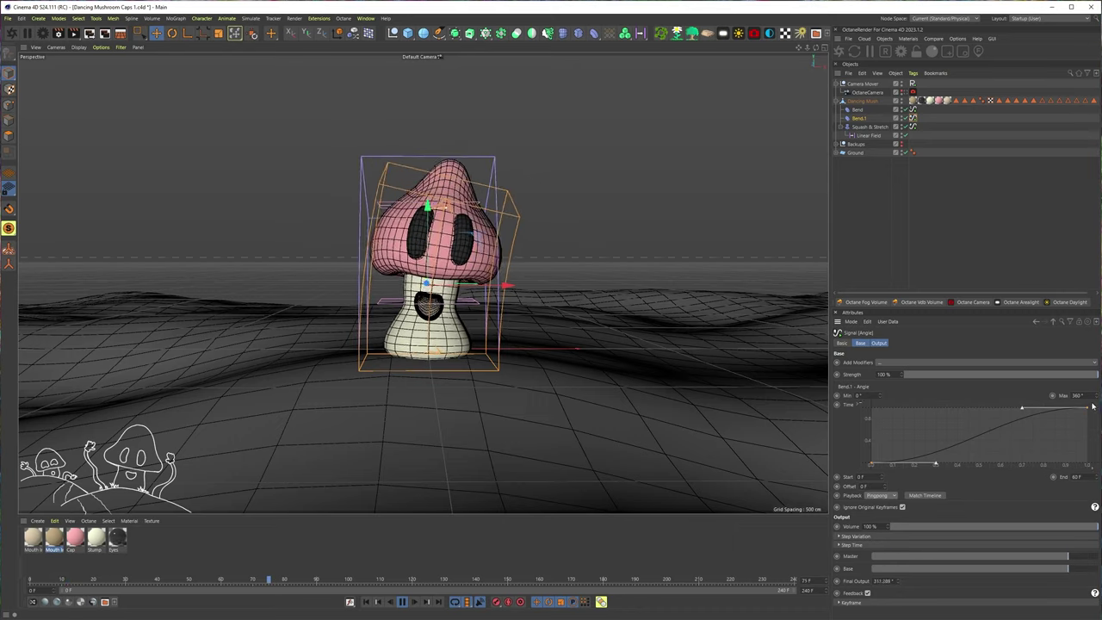
{"action": "left_click_drag", "start_coordinate": [1088, 395], "coordinate": [989, 398]}
{"action": "type", "text": "180"}
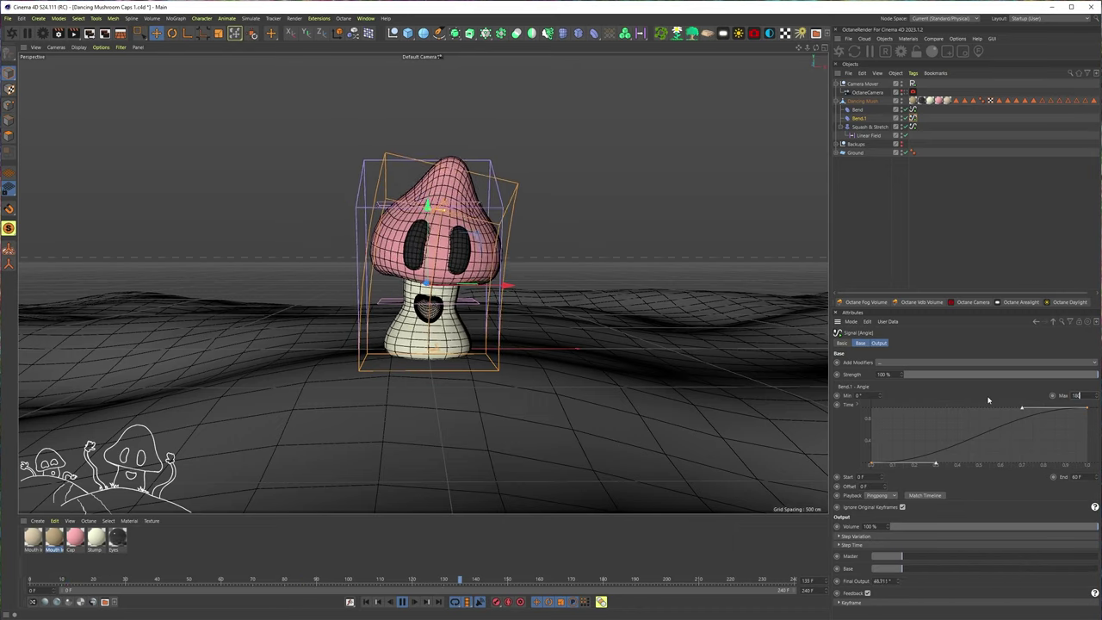
{"action": "type", "text": "0"}
{"action": "key", "text": "Return"}
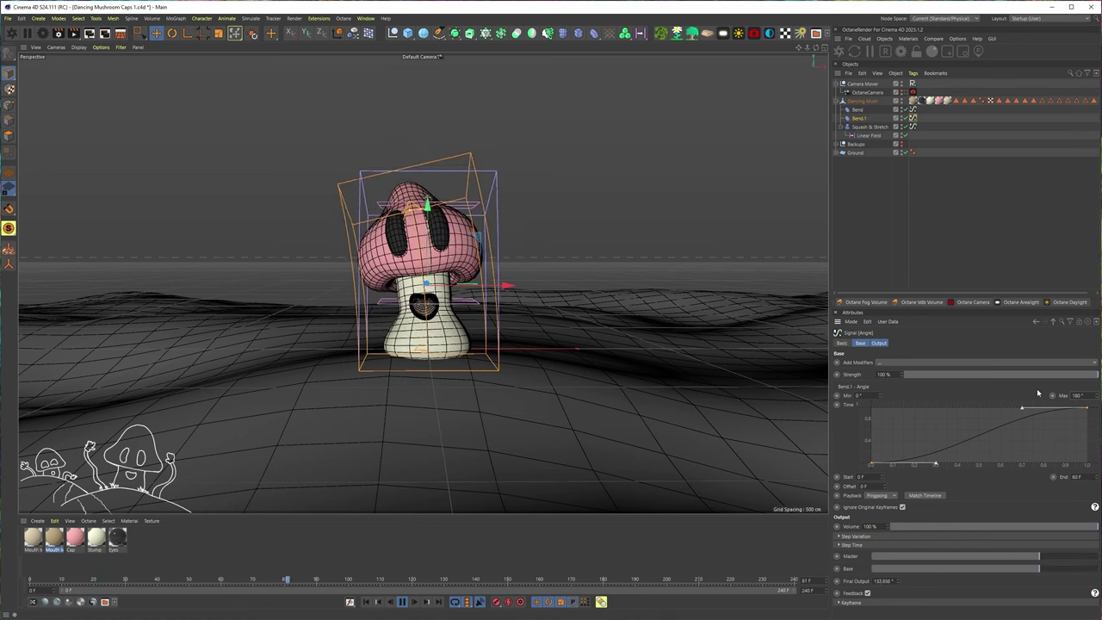
Add a Noise modifier to the bend angle Signal with Loop Point 240 F and Speed 0.4.
{"action": "left_click", "coordinate": [889, 363]}
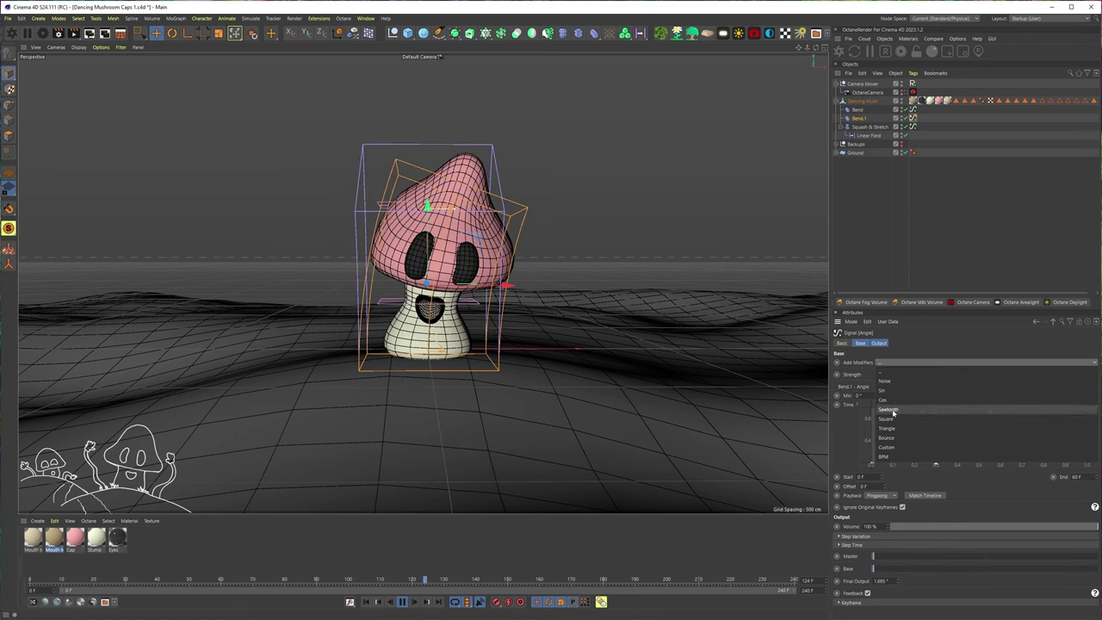
{"action": "left_click", "coordinate": [886, 380]}
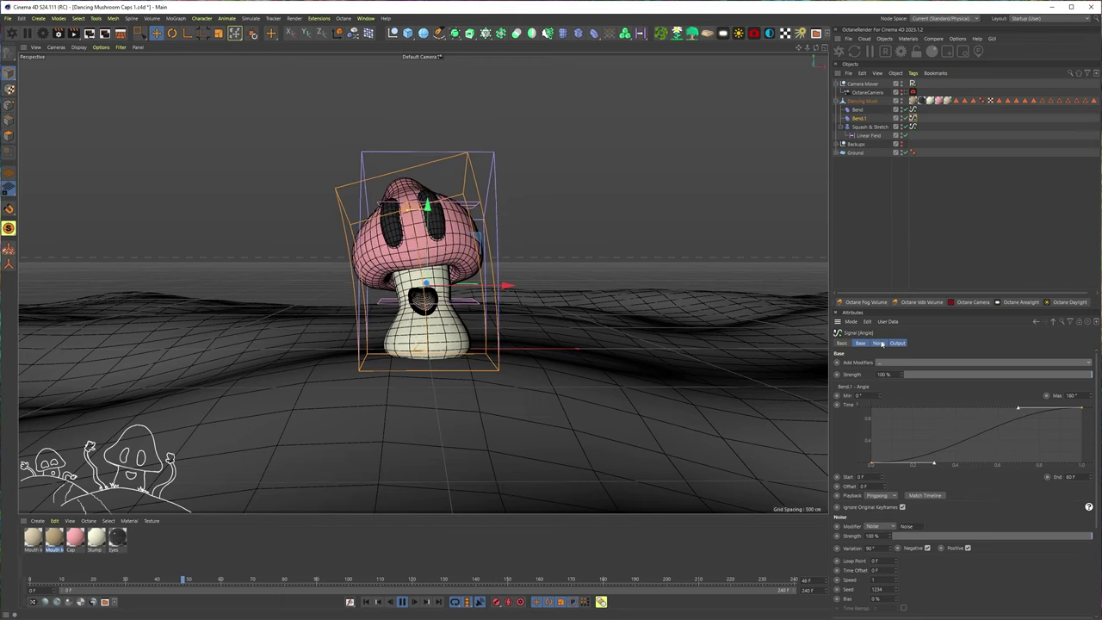
{"action": "left_click", "coordinate": [878, 342]}
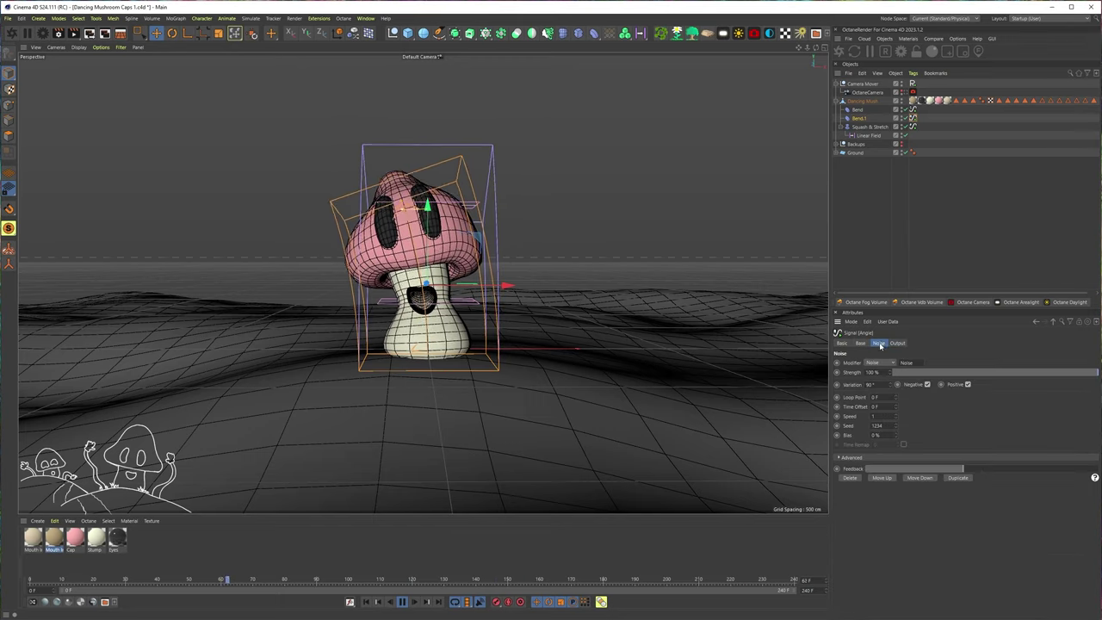
{"action": "left_click", "coordinate": [888, 398]}
{"action": "type", "text": "24"}
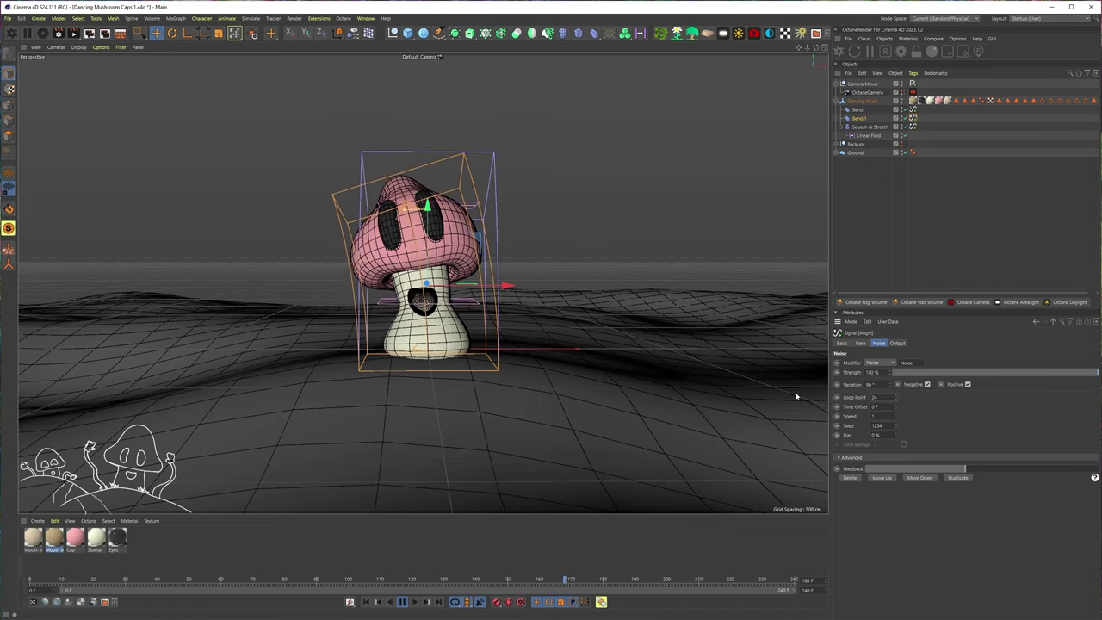
{"action": "type", "text": "0 F"}
{"action": "key", "text": "Return"}
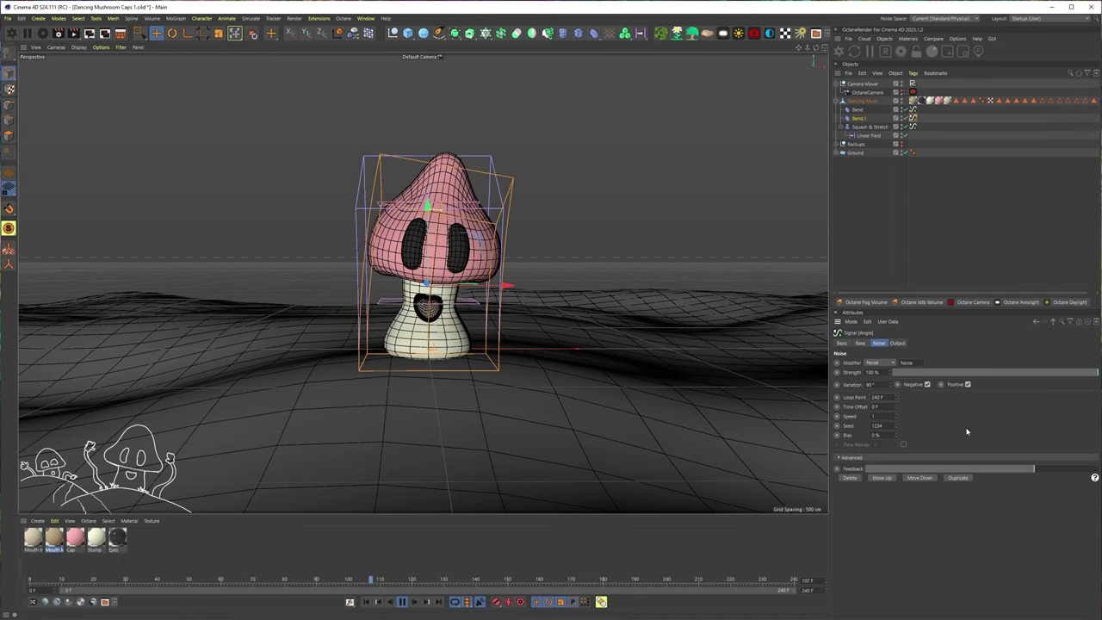
{"action": "type", "text": "0.2"}
{"action": "key", "text": "Return"}
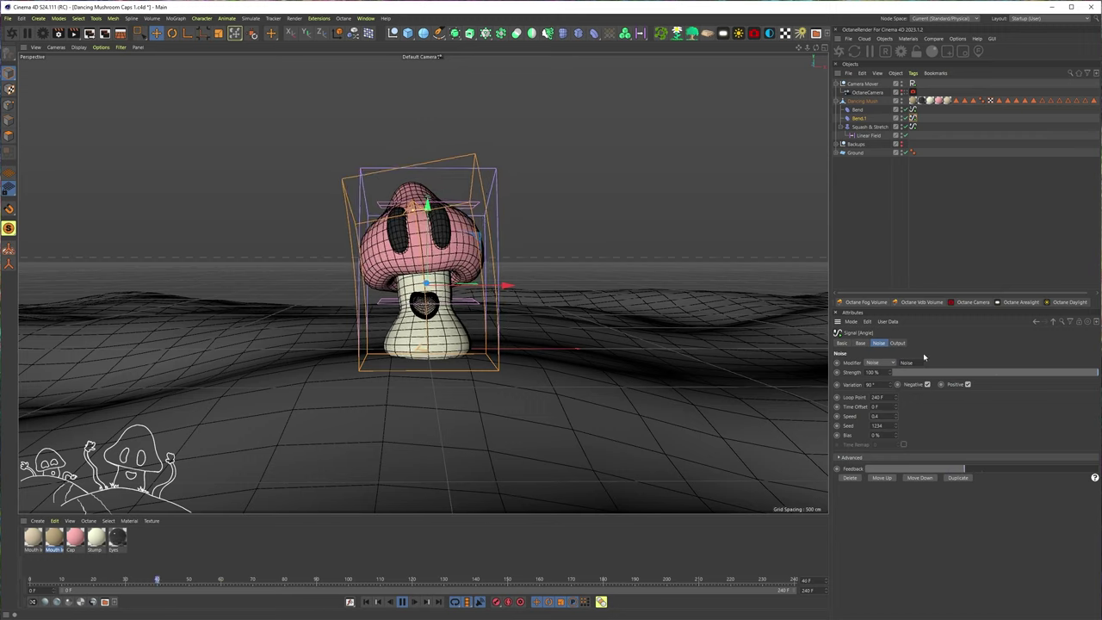
Rename the second bend deformer, Bend.1, as Rotate Bend.
{"action": "left_click", "coordinate": [859, 120]}
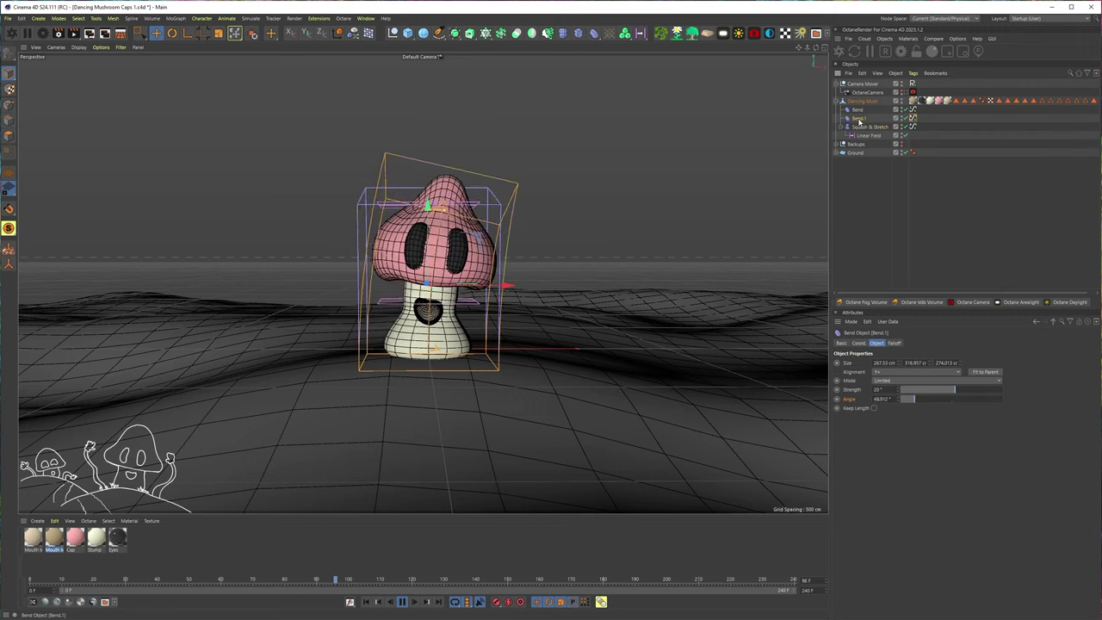
{"action": "double_click", "coordinate": [858, 120]}
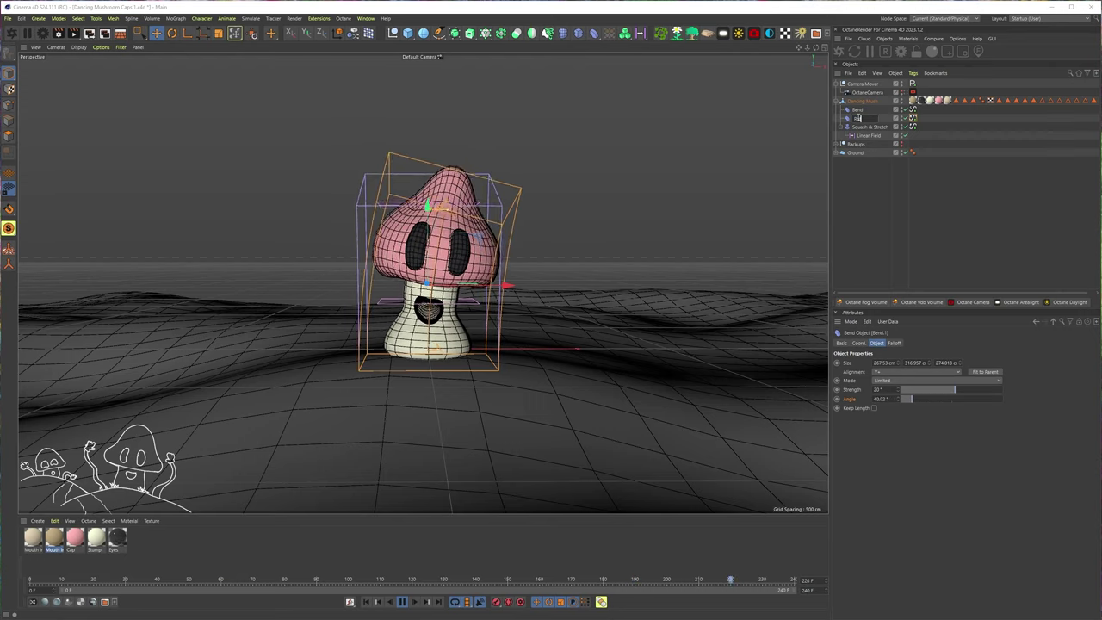
{"action": "type", "text": "Rotate Bend"}
{"action": "key", "text": "Return"}
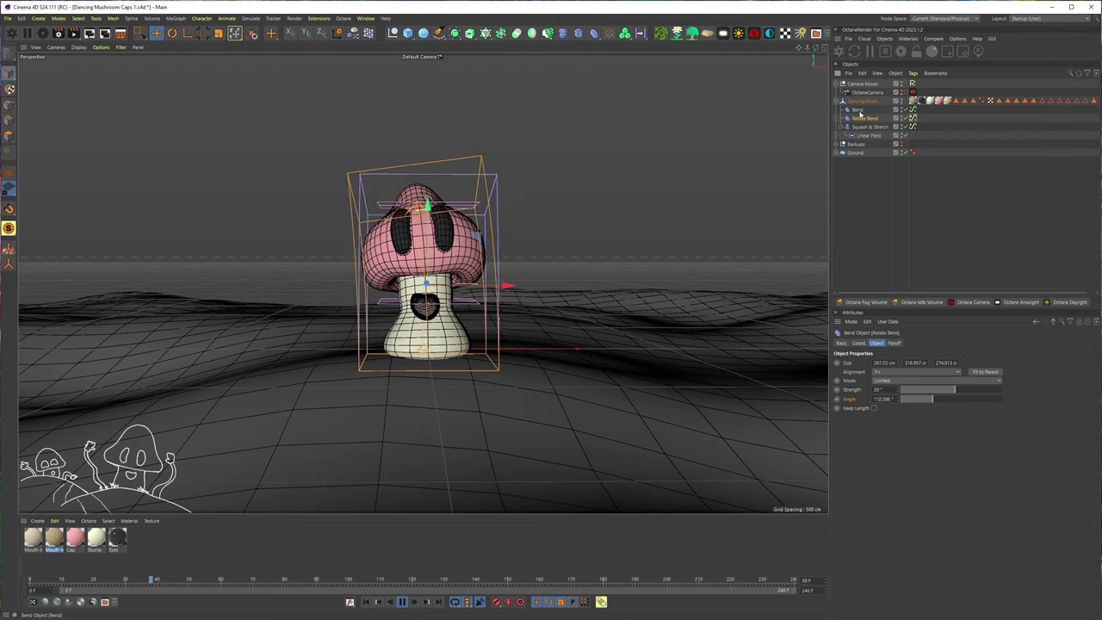
Rename the first Bend deformer under Dancing Mush as Bounce Bend.
{"action": "left_click", "coordinate": [859, 110]}
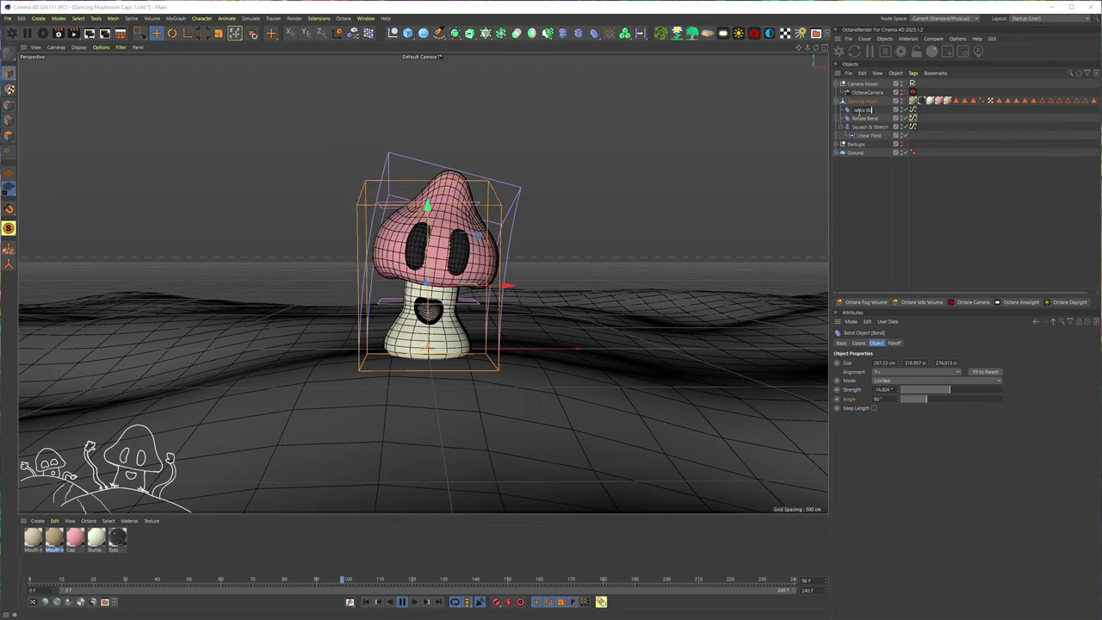
{"action": "key", "text": "Return"}
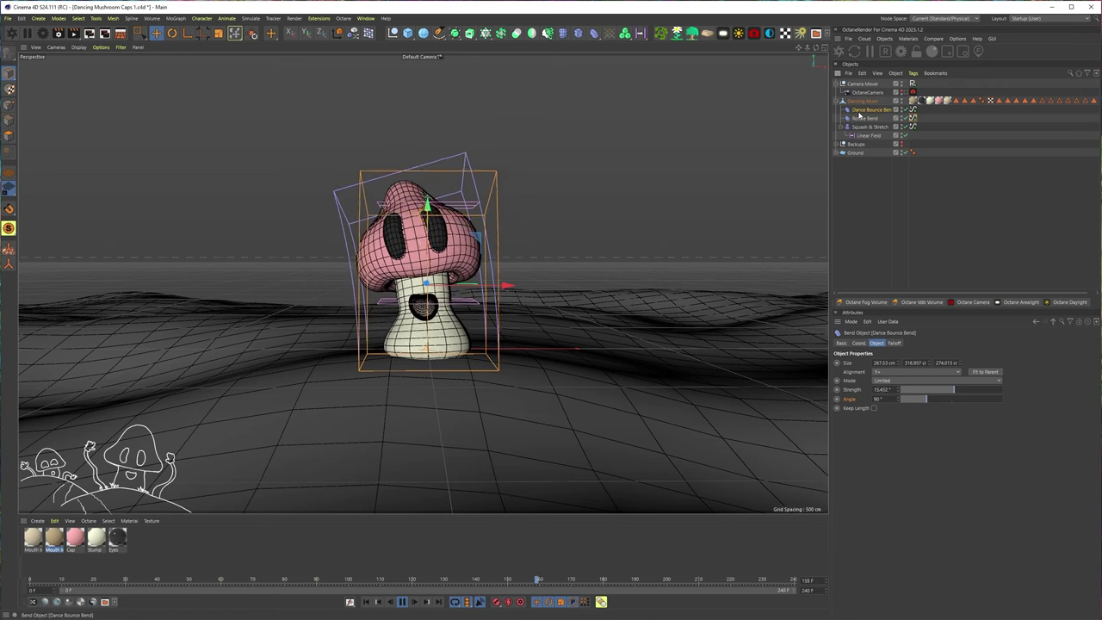
{"action": "double_click", "coordinate": [873, 110]}
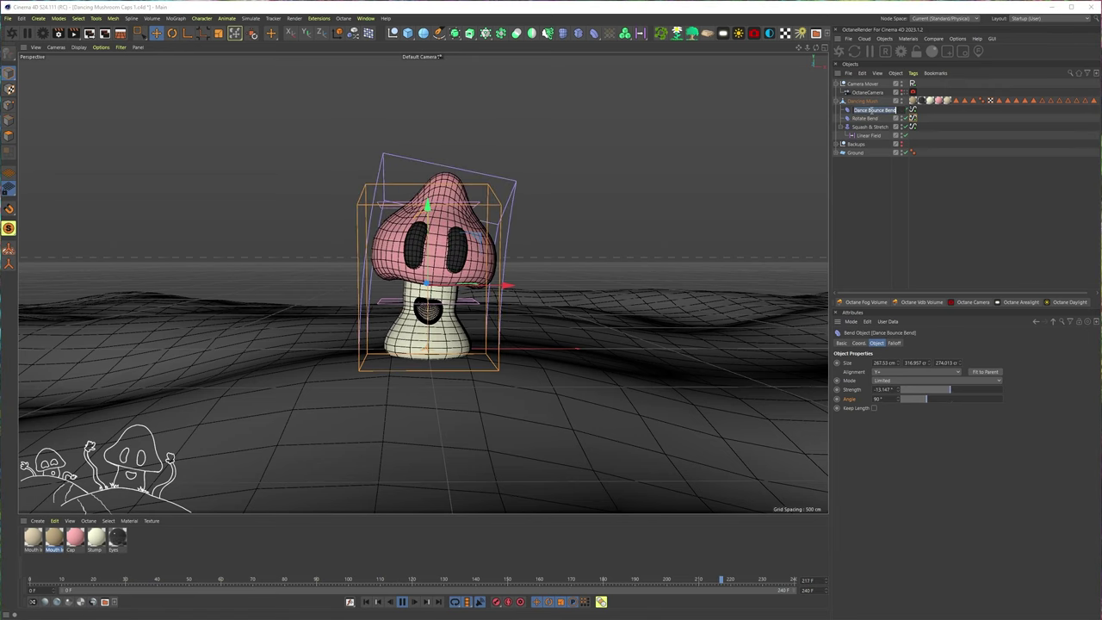
{"action": "left_click_drag", "start_coordinate": [869, 110], "coordinate": [784, 113]}
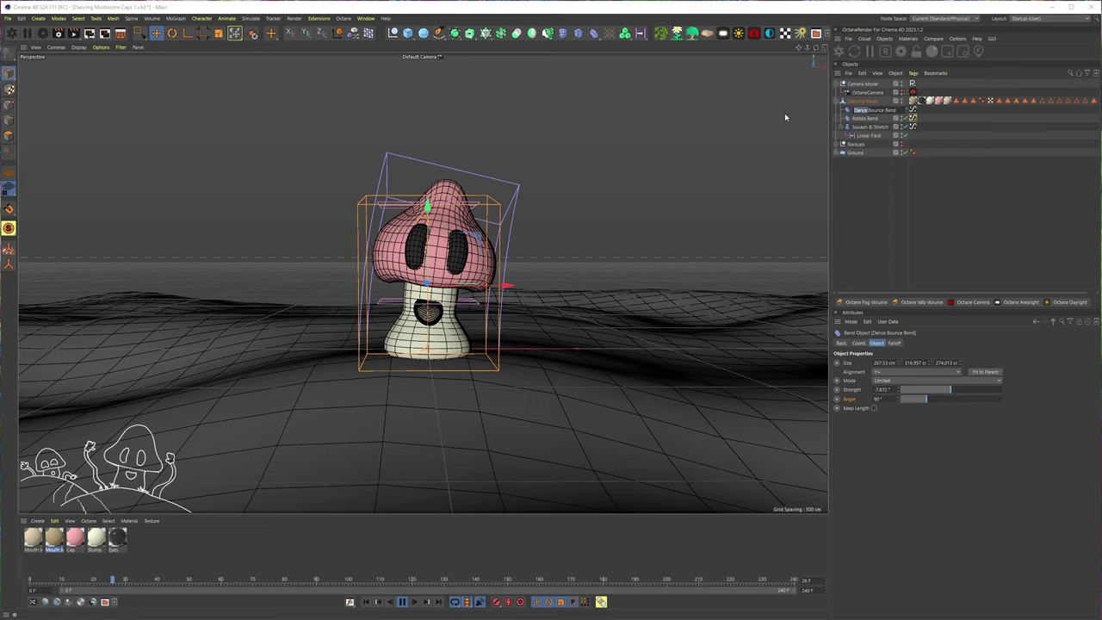
{"action": "key", "text": "BackSpace"}
{"action": "key", "text": "Return"}
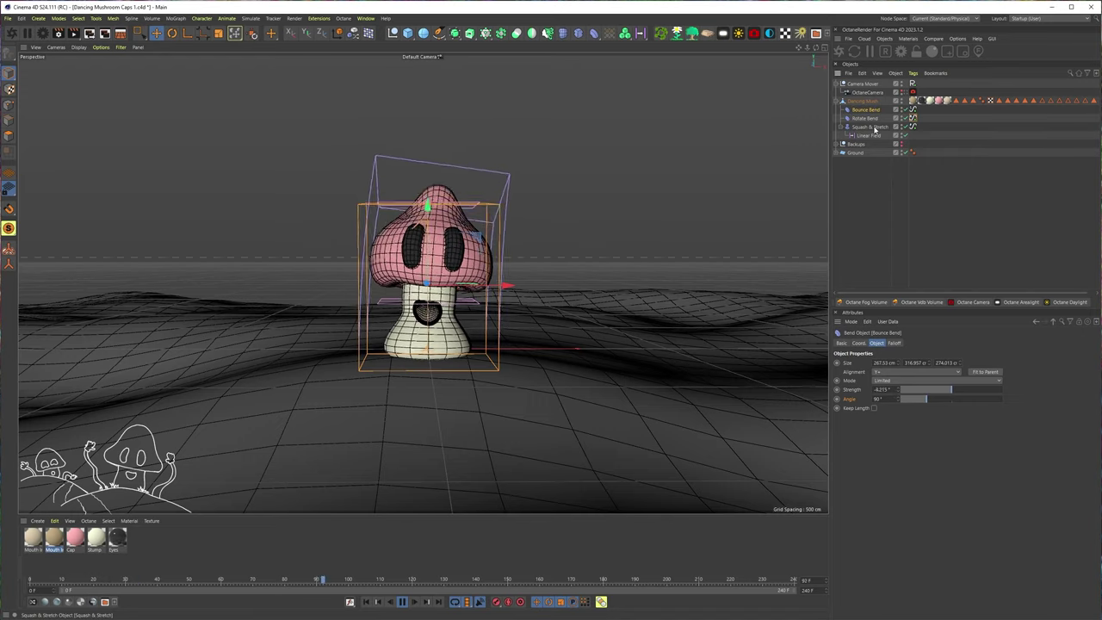
Rename the Squash & Stretch deformer as Head Squash.
{"action": "left_click", "coordinate": [871, 126]}
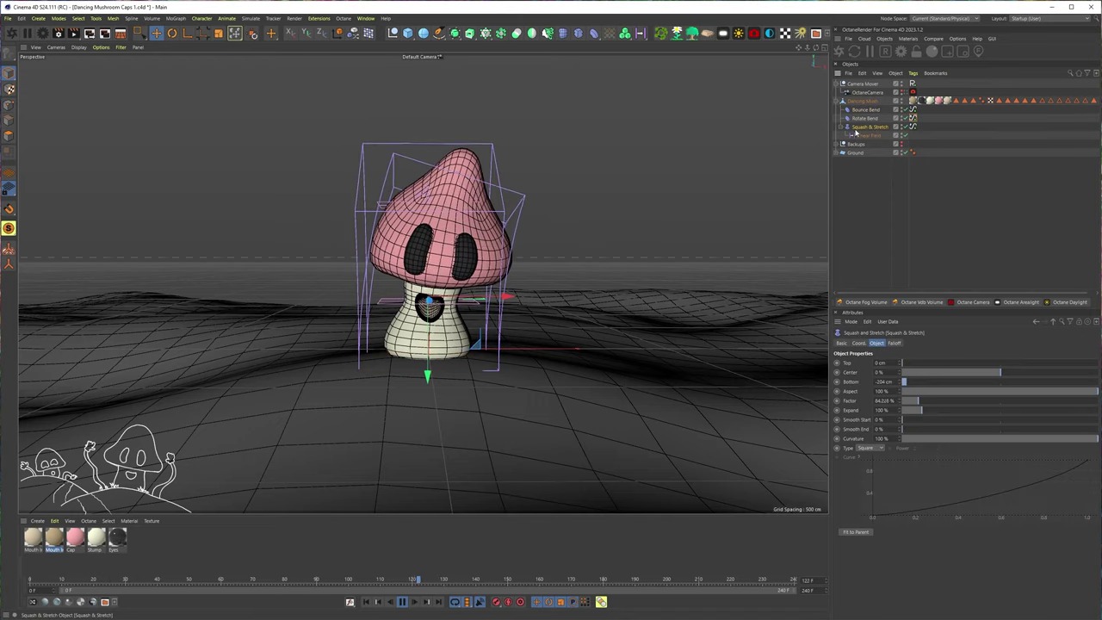
{"action": "double_click", "coordinate": [856, 130]}
{"action": "type", "text": "Head S"}
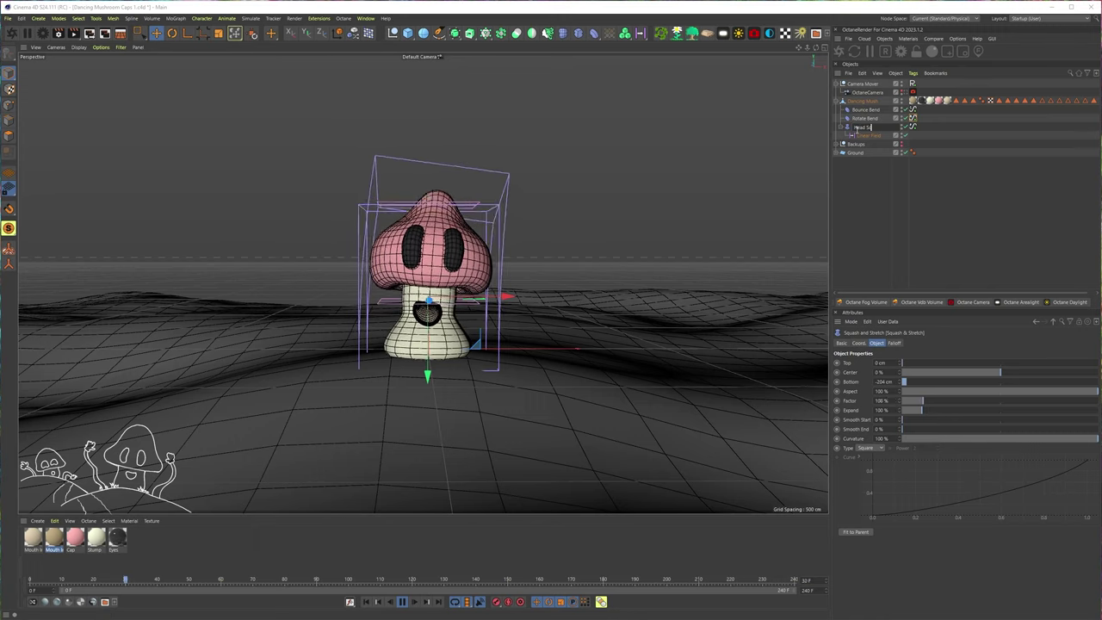
{"action": "type", "text": "quash"}
{"action": "key", "text": "Return"}
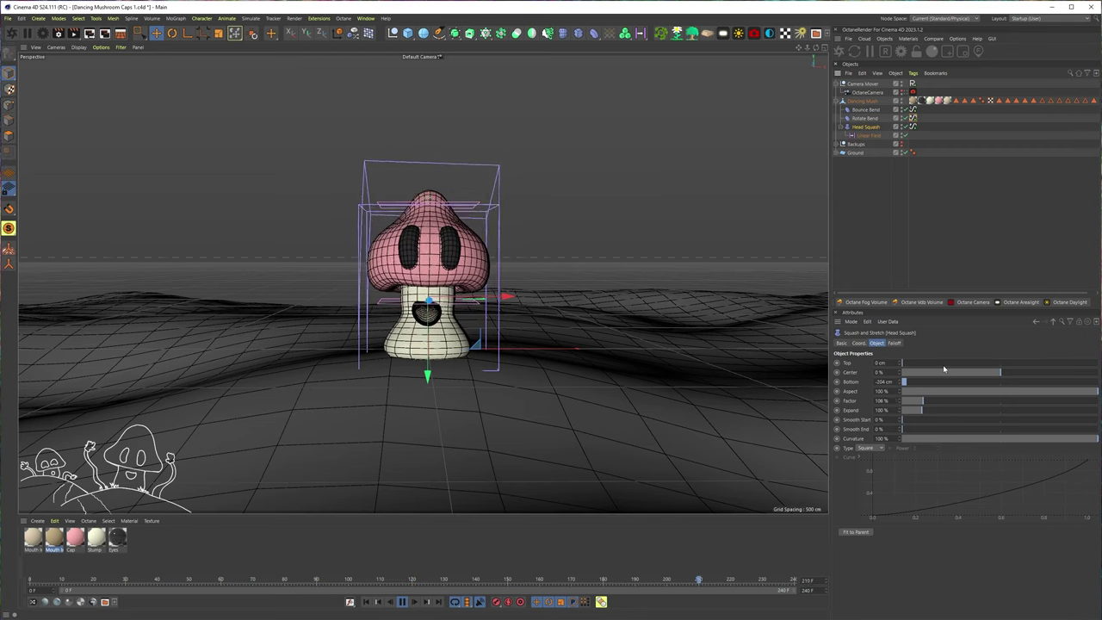
Set the End of the Head Squash factor Signal to 15 F.
{"action": "left_click", "coordinate": [913, 126]}
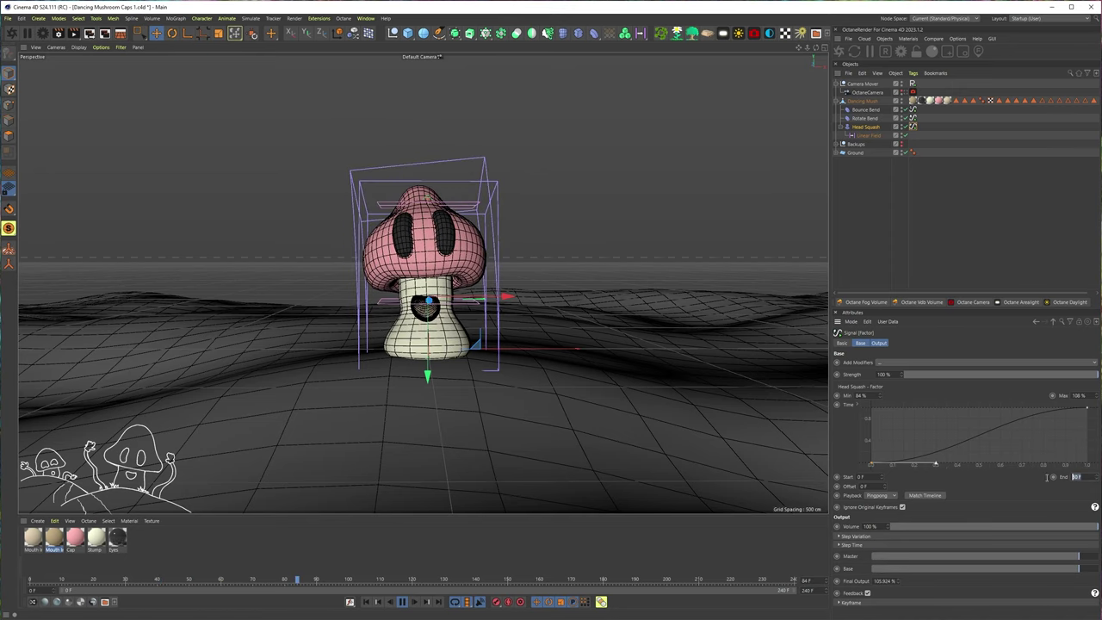
{"action": "left_click_drag", "start_coordinate": [1084, 477], "coordinate": [1042, 480]}
{"action": "type", "text": "15"}
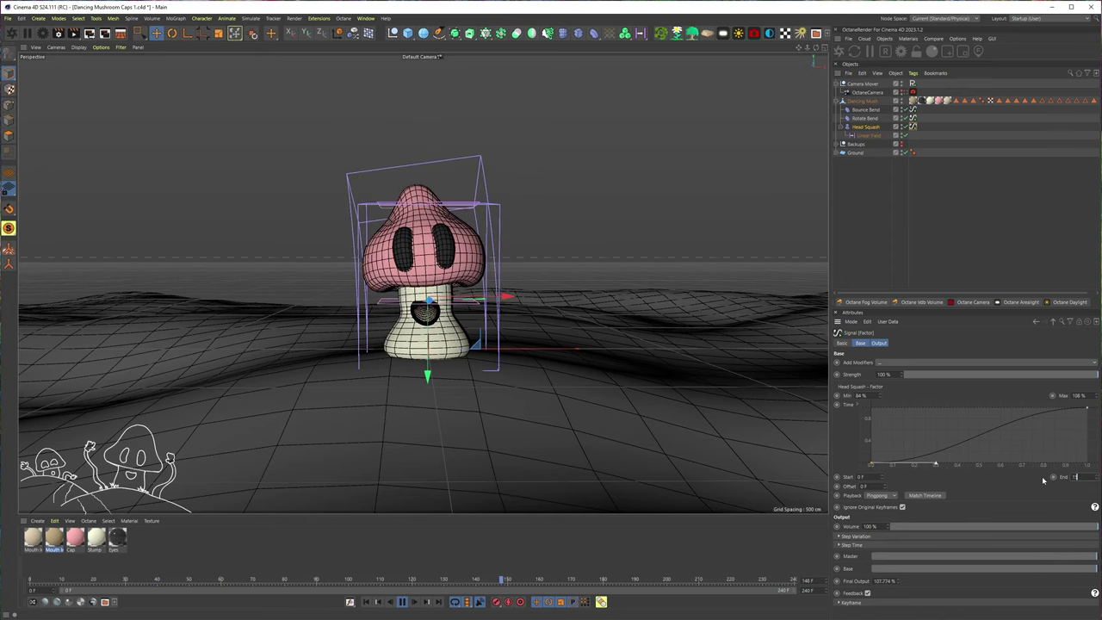
{"action": "key", "text": "Return"}
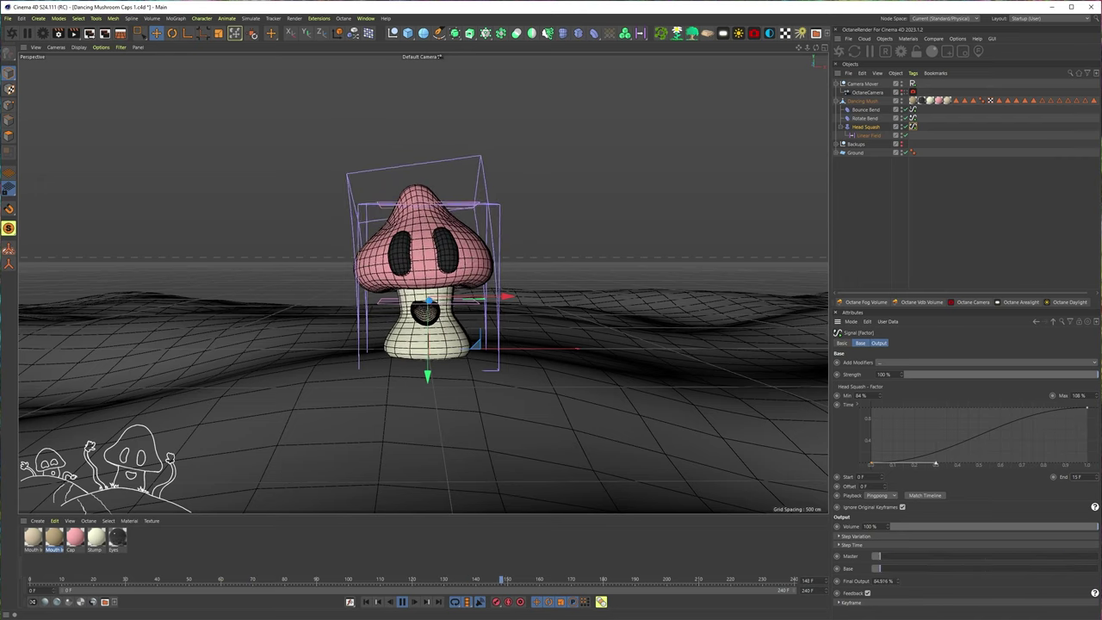
{"action": "left_click_drag", "start_coordinate": [1089, 476], "coordinate": [1049, 475]}
{"action": "type", "text": "5"}
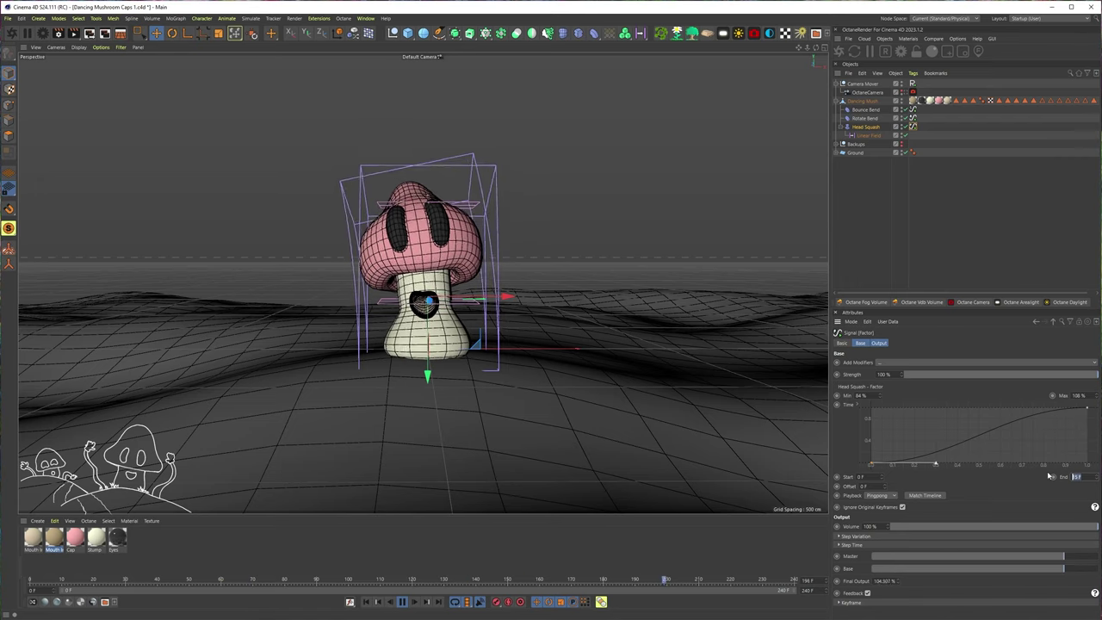
{"action": "key", "text": "Return"}
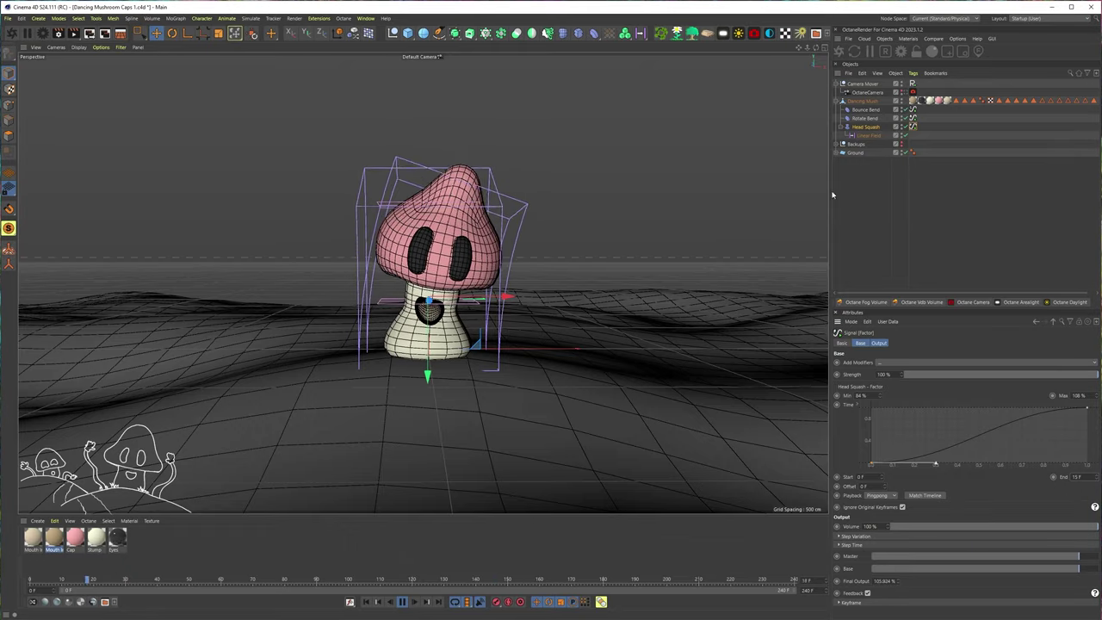
Check the dance through the Octane camera, return to the default view and replay it from frame 0.
{"action": "left_click", "coordinate": [905, 93]}
{"action": "left_click", "coordinate": [903, 92]}
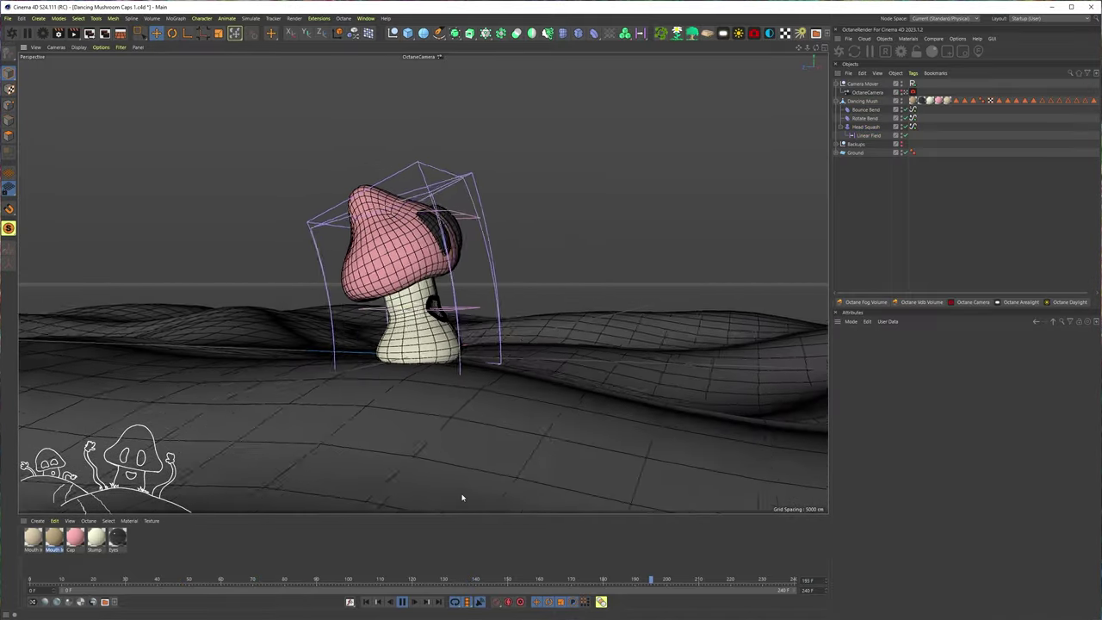
{"action": "left_click", "coordinate": [402, 601]}
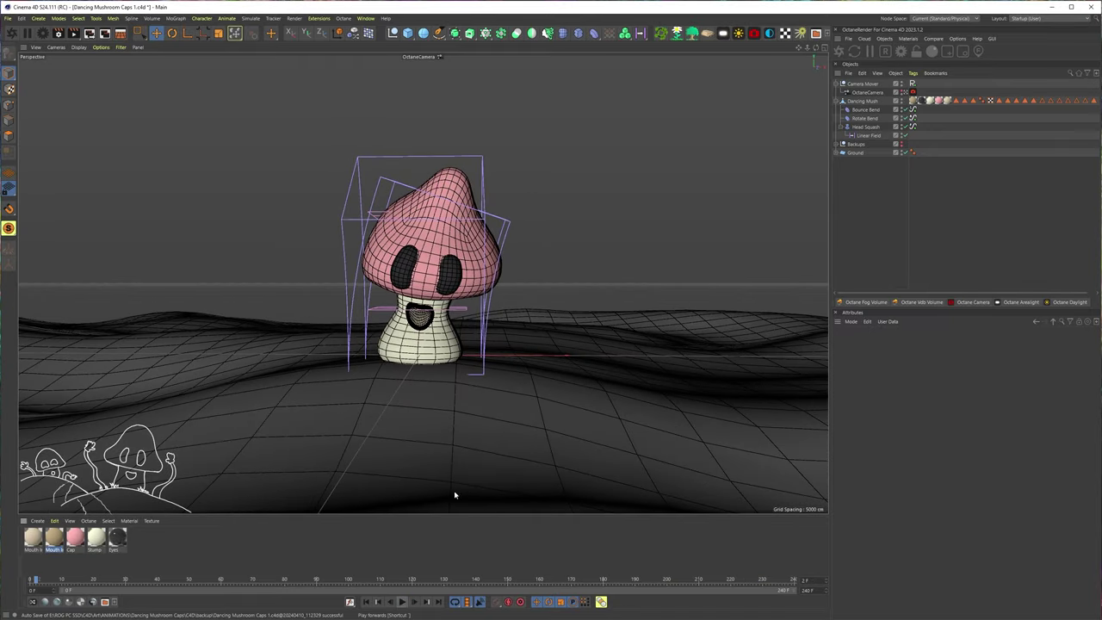
{"action": "left_click", "coordinate": [907, 92]}
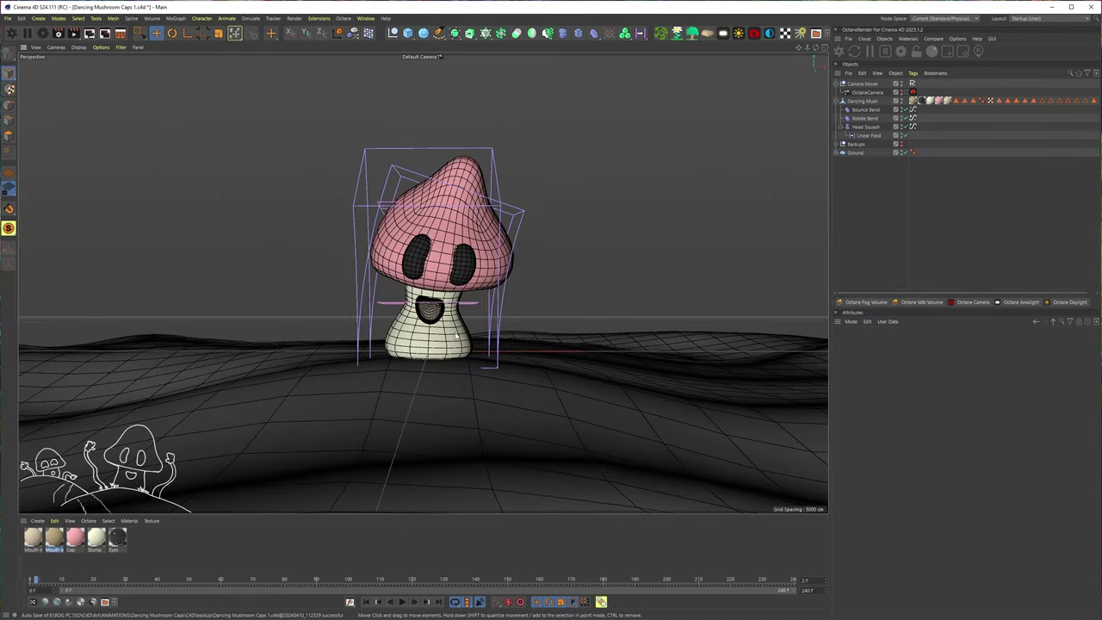
{"action": "left_click", "coordinate": [366, 601]}
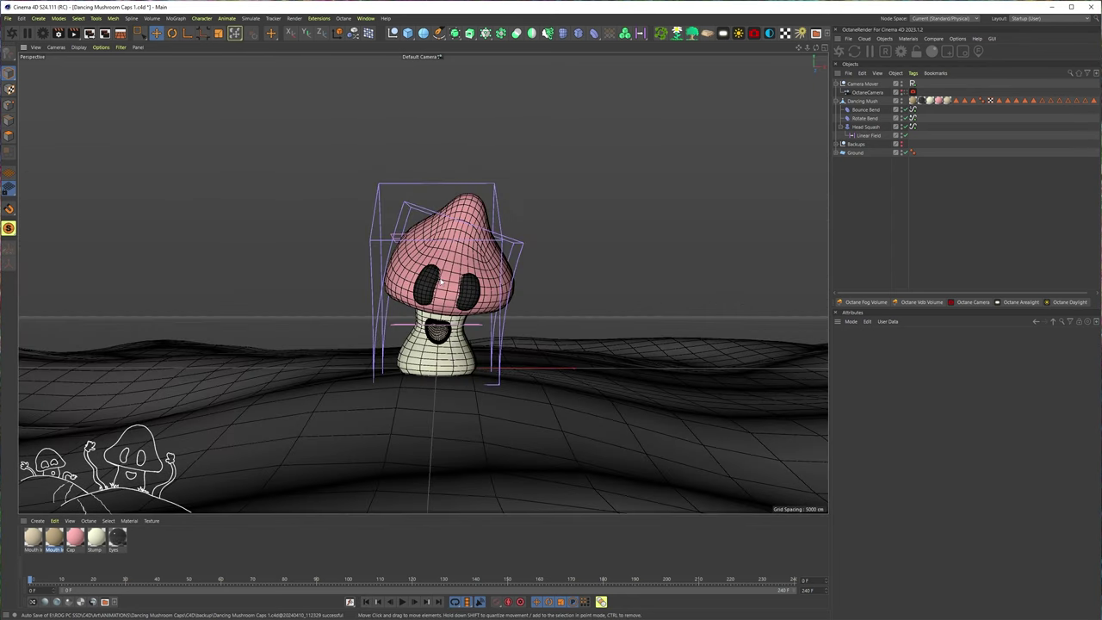
{"action": "left_click", "coordinate": [402, 601]}
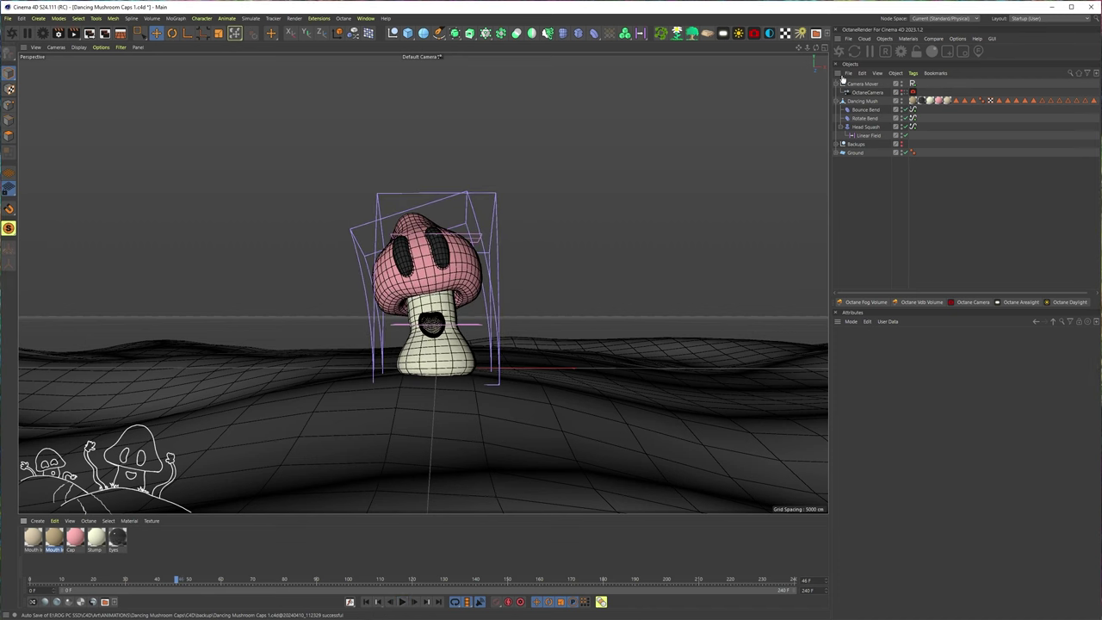
Add a Twist deformer to Dancing Mush and set its Angle to 87°.
{"action": "left_click", "coordinate": [864, 109]}
{"action": "left_click", "coordinate": [861, 101]}
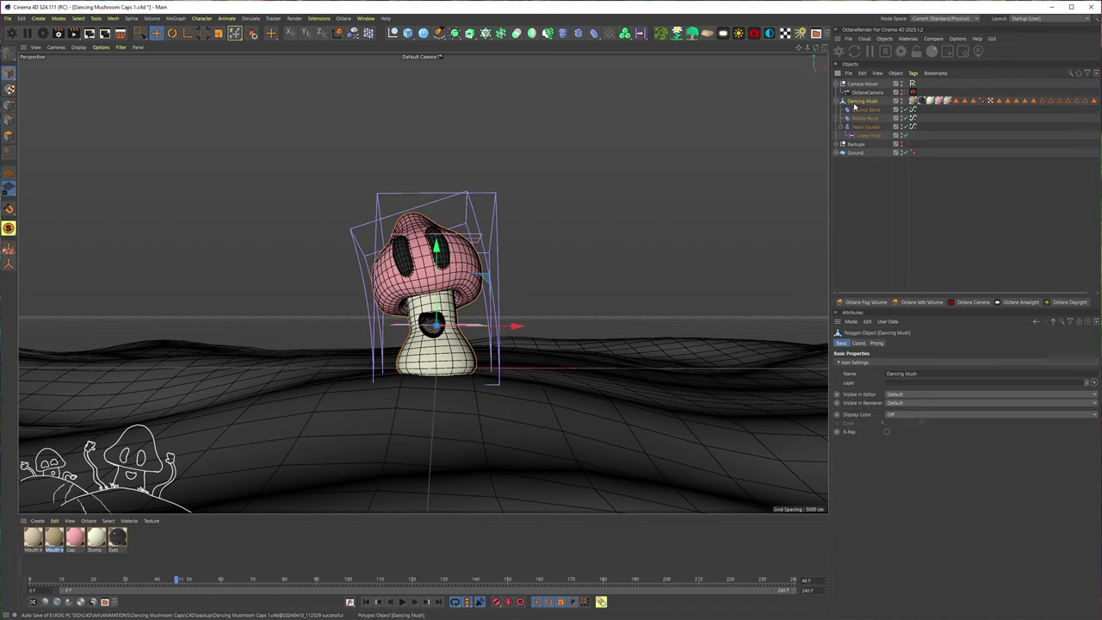
{"action": "left_click", "coordinate": [593, 32]}
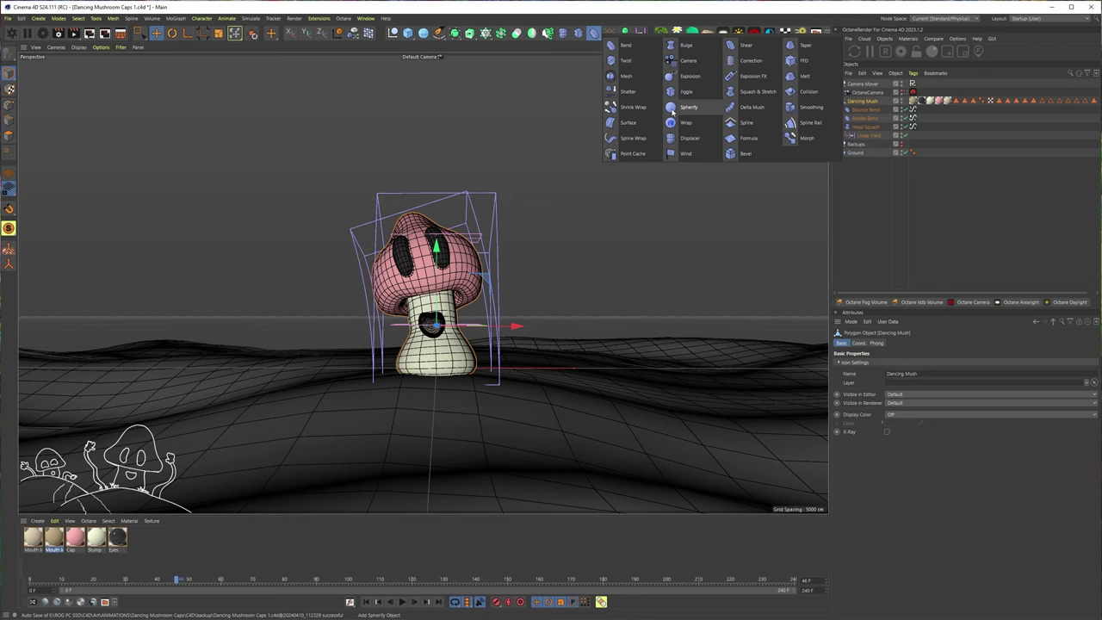
{"action": "left_click", "coordinate": [623, 62]}
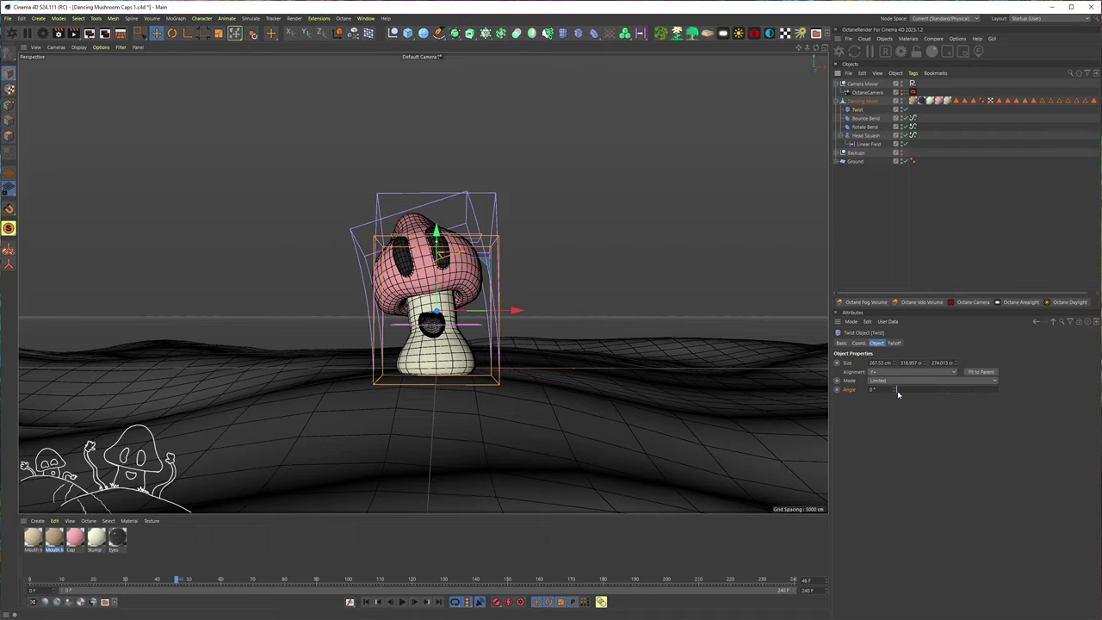
{"action": "left_click_drag", "start_coordinate": [897, 393], "coordinate": [921, 394]}
{"action": "left_click_drag", "start_coordinate": [546, 297], "coordinate": [408, 314], "text": "alt"}
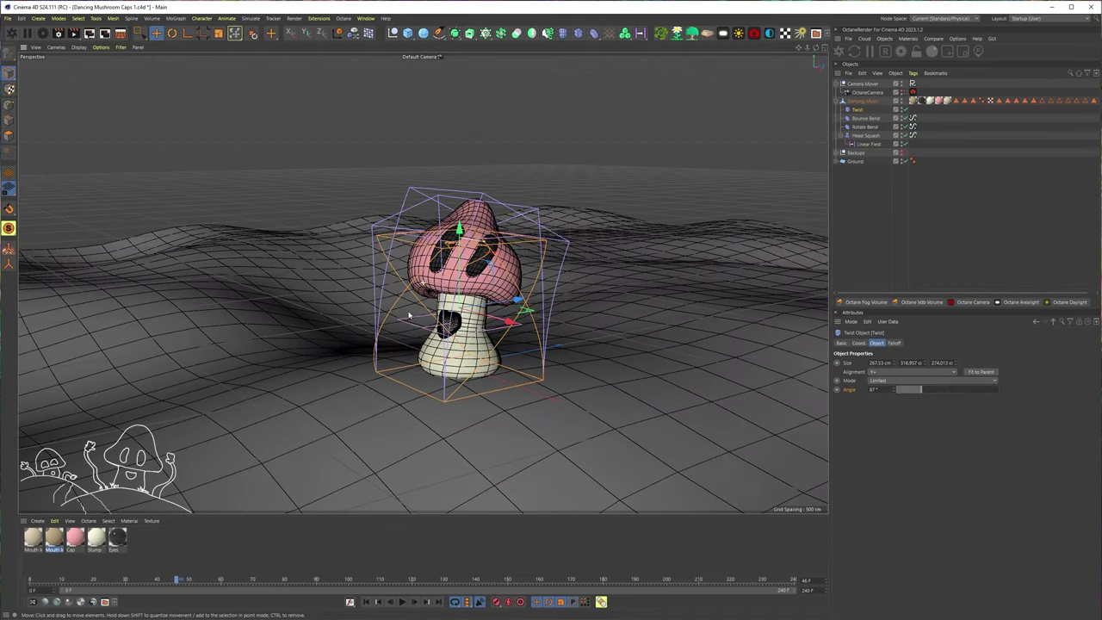
Add a Signal tag to the Twist deformer, link it to the twist angle, and set its Min to -60°.
{"action": "right_click", "coordinate": [853, 109]}
{"action": "left_click", "coordinate": [874, 243]}
{"action": "left_click", "coordinate": [858, 111]}
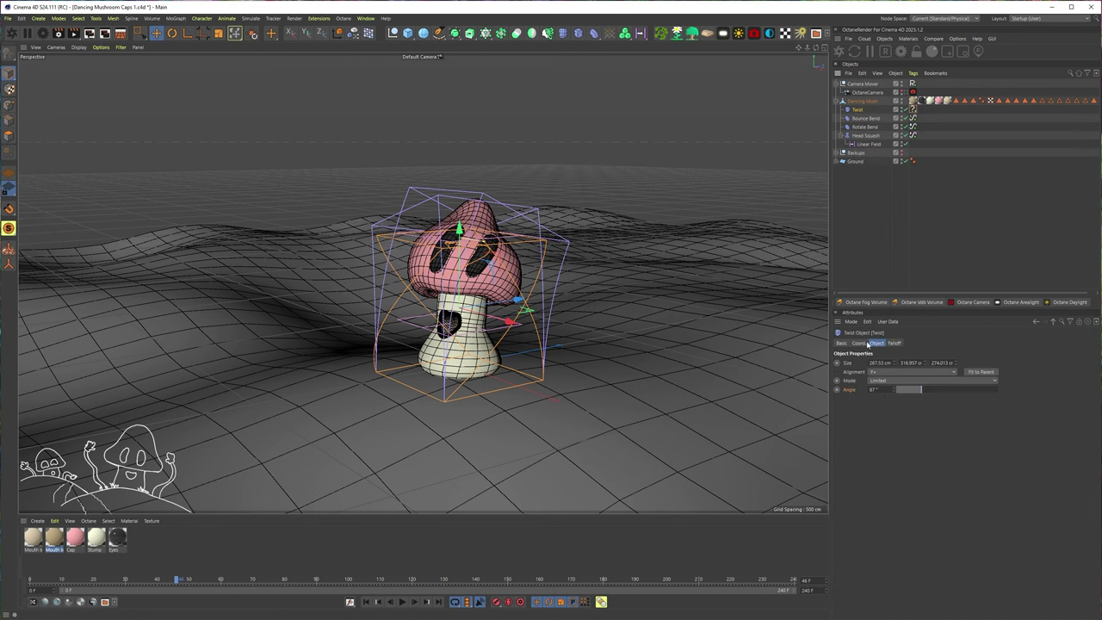
{"action": "left_click", "coordinate": [913, 110]}
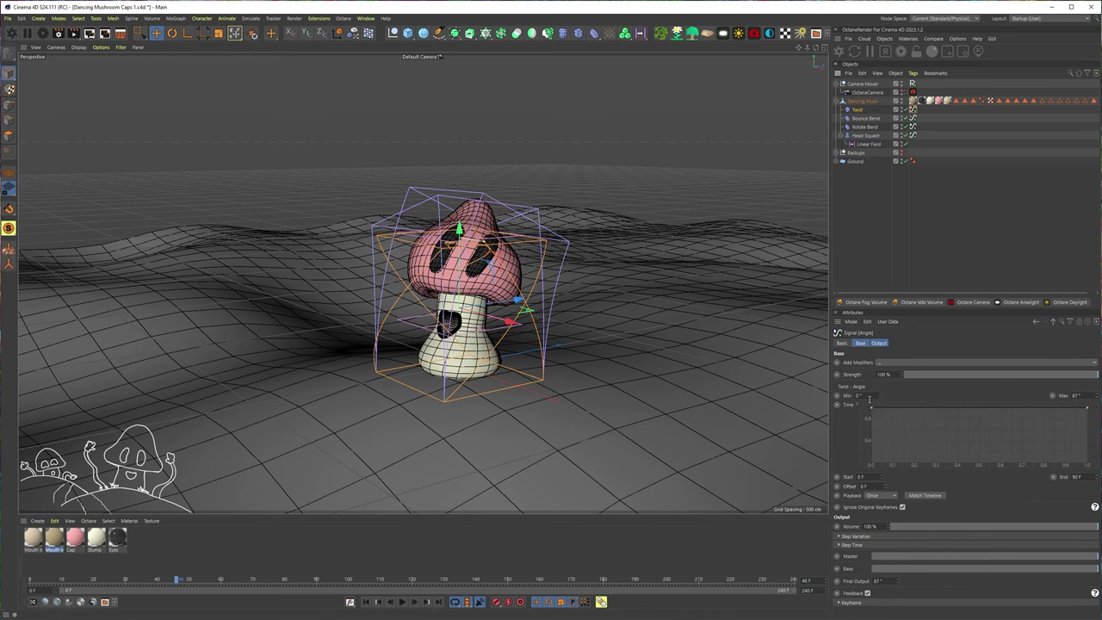
{"action": "left_click", "coordinate": [868, 398]}
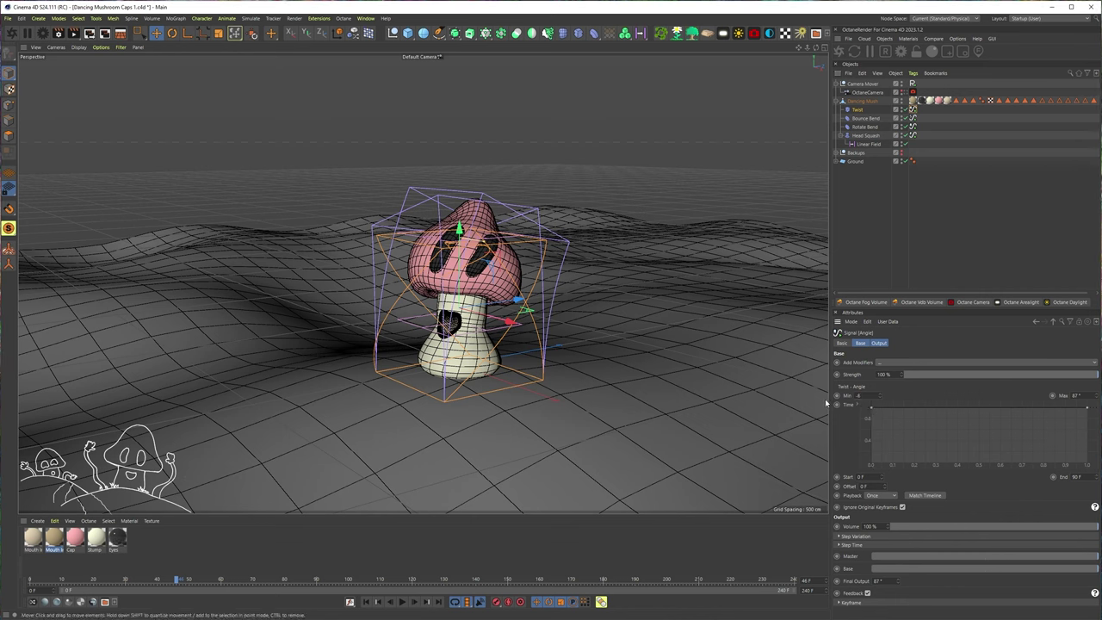
{"action": "type", "text": "-60"}
{"action": "key", "text": "Return"}
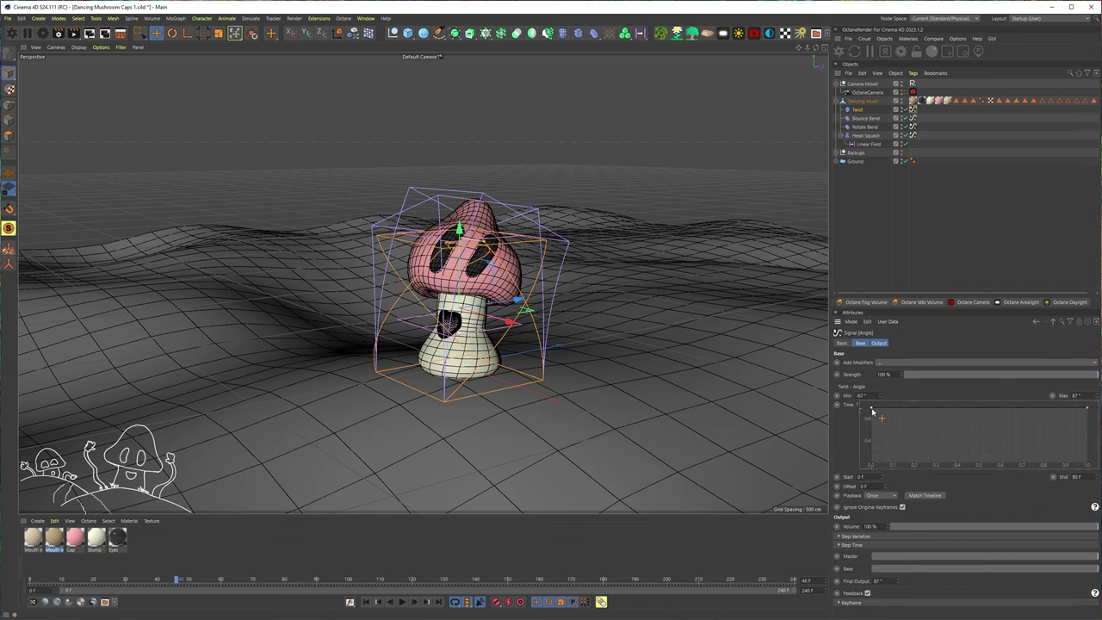
Lower the start of the twist Signal's curve to zero and set End to 120 F with Pingpong playback.
{"action": "left_click_drag", "start_coordinate": [872, 410], "coordinate": [861, 468]}
{"action": "left_click_drag", "start_coordinate": [166, 579], "coordinate": [26, 579]}
{"action": "left_click_drag", "start_coordinate": [468, 355], "coordinate": [520, 345], "text": "alt"}
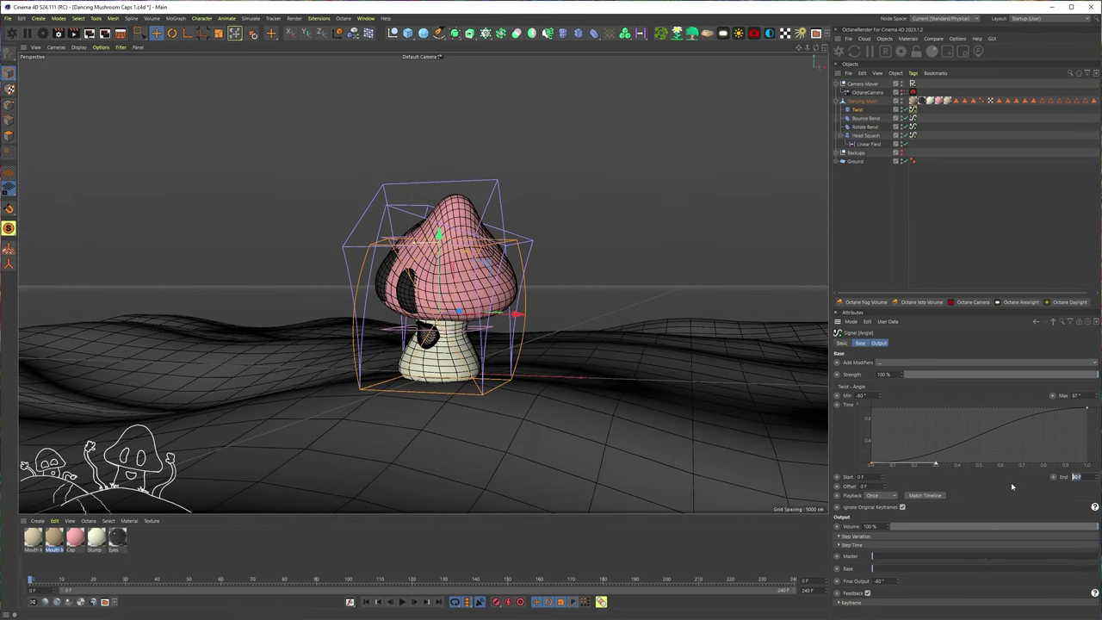
{"action": "type", "text": "12"}
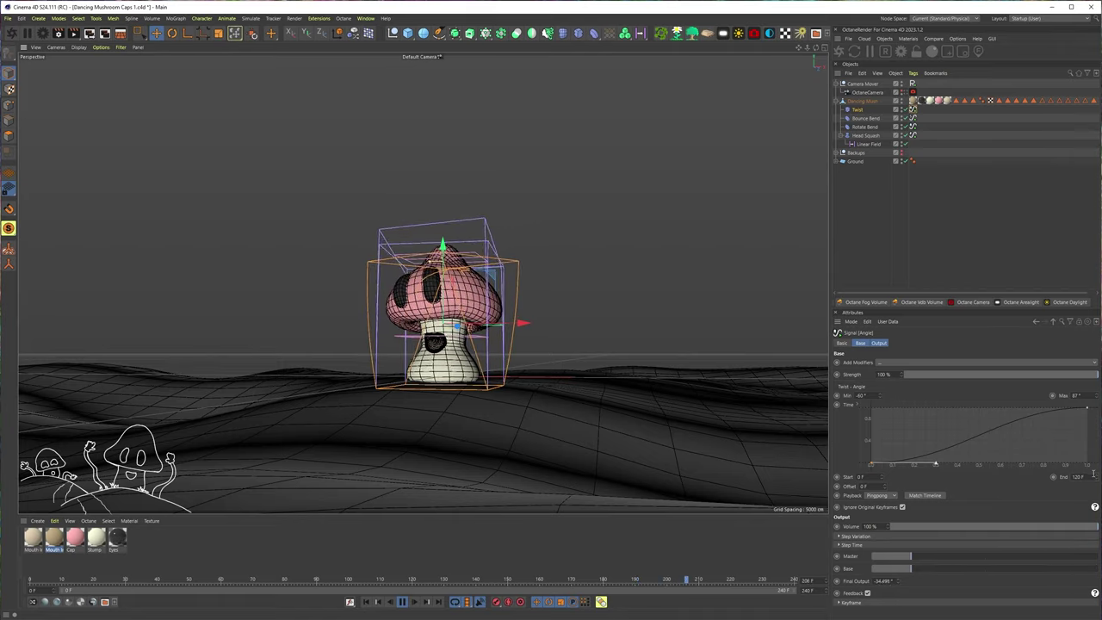
Shorten the twist angle Signal's End, trying 30 F and 15 F before setting it to 16 F.
{"action": "left_click_drag", "start_coordinate": [1086, 476], "coordinate": [990, 483]}
{"action": "type", "text": "30"}
{"action": "key", "text": "Return"}
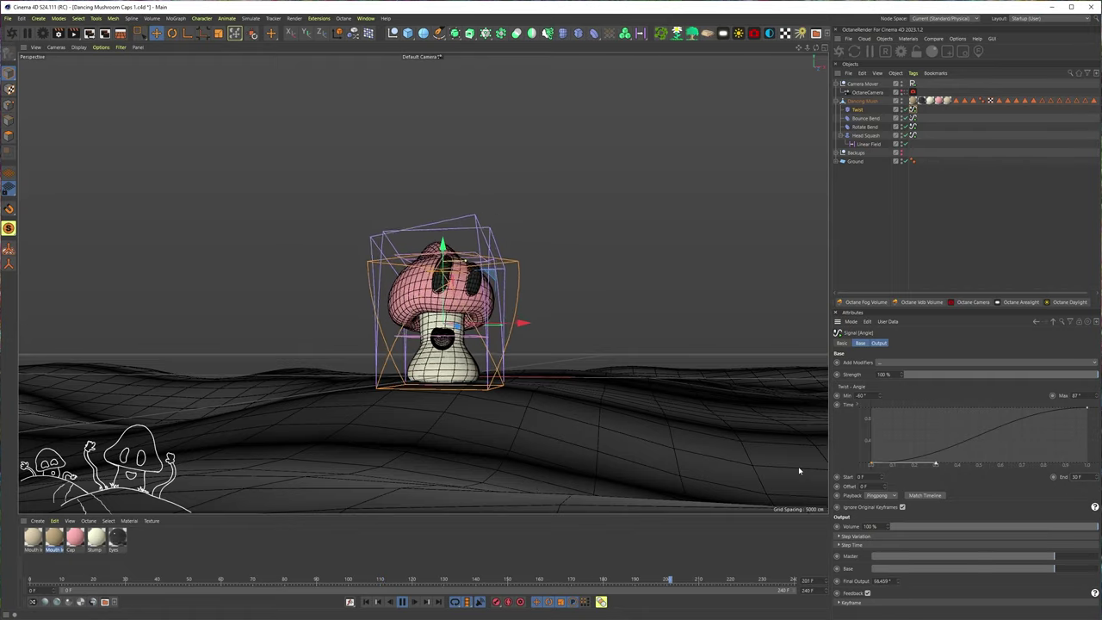
{"action": "double_click", "coordinate": [1079, 475]}
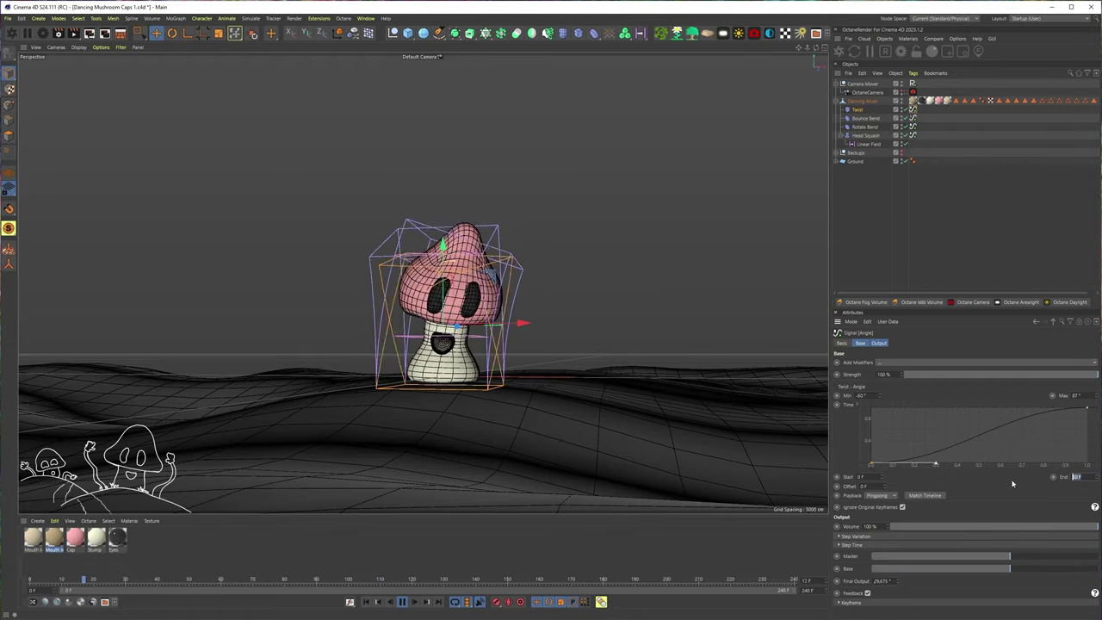
{"action": "type", "text": "15"}
{"action": "key", "text": "Return"}
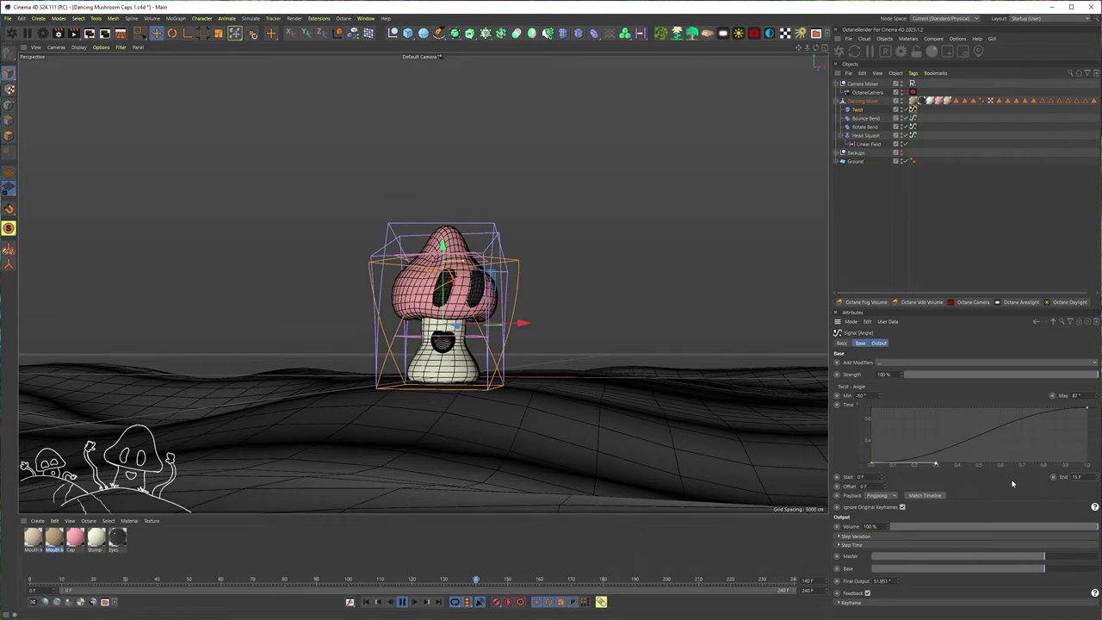
{"action": "left_click", "coordinate": [1096, 475]}
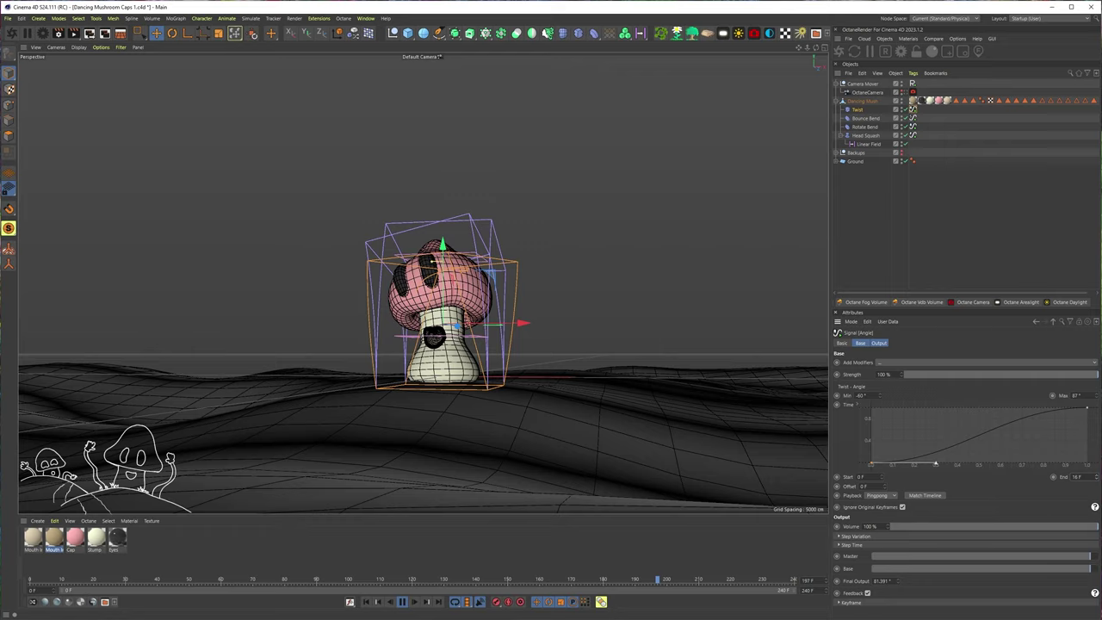
Lengthen the twist angle Signal's End, trying 60 F before setting it to 120 F.
{"action": "left_click_drag", "start_coordinate": [1086, 477], "coordinate": [987, 486]}
{"action": "type", "text": "60"}
{"action": "key", "text": "Return"}
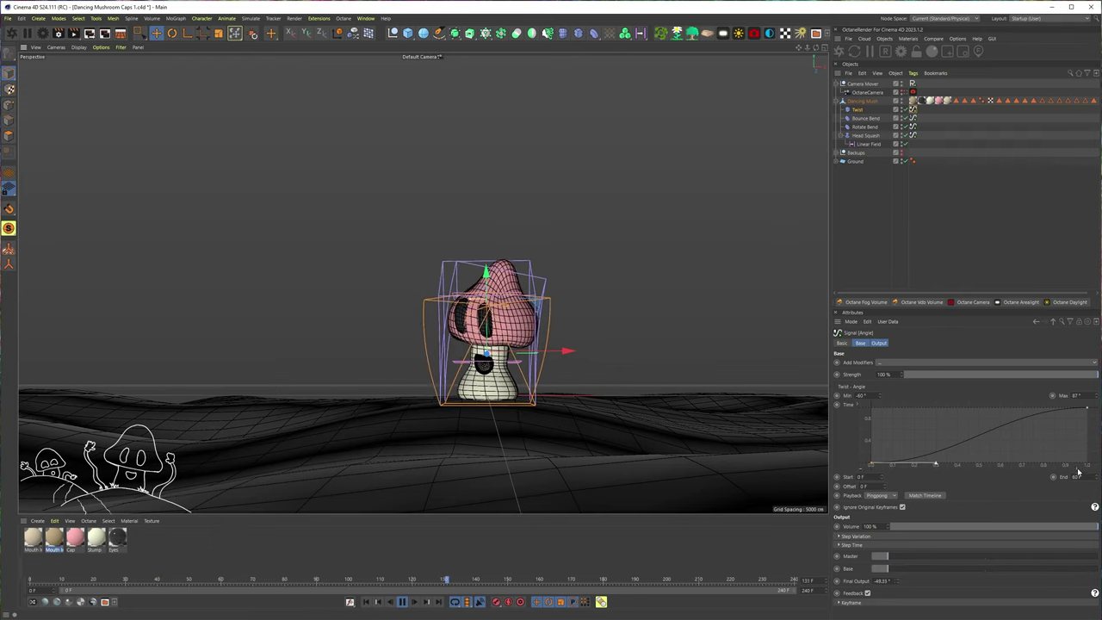
{"action": "left_click_drag", "start_coordinate": [1085, 476], "coordinate": [1028, 477]}
{"action": "type", "text": "120"}
{"action": "key", "text": "Return"}
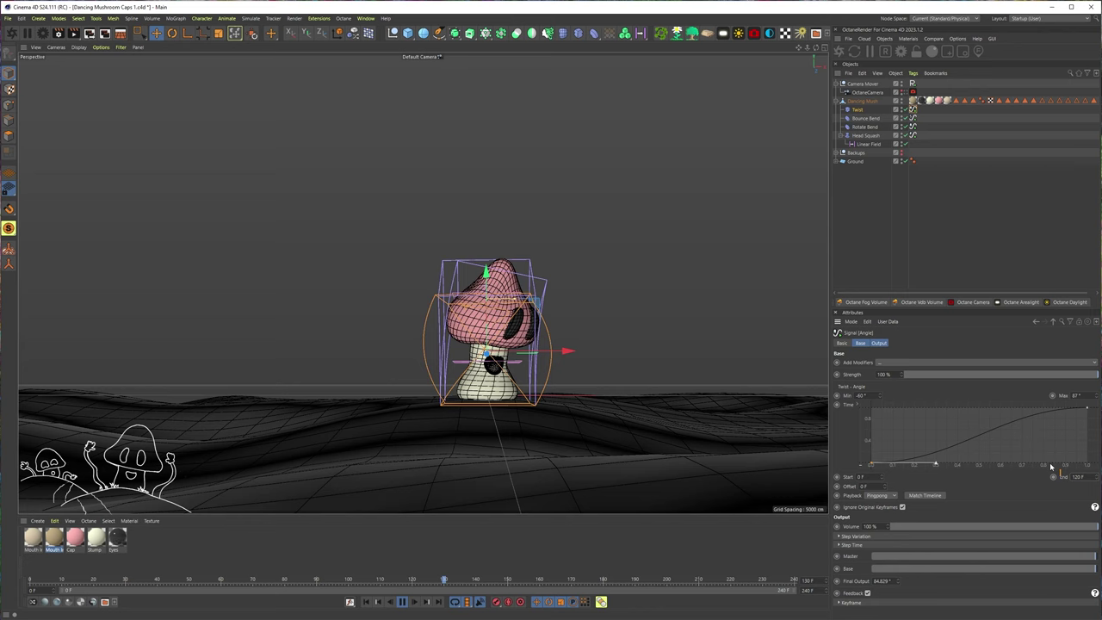
{"action": "left_click", "coordinate": [539, 353]}
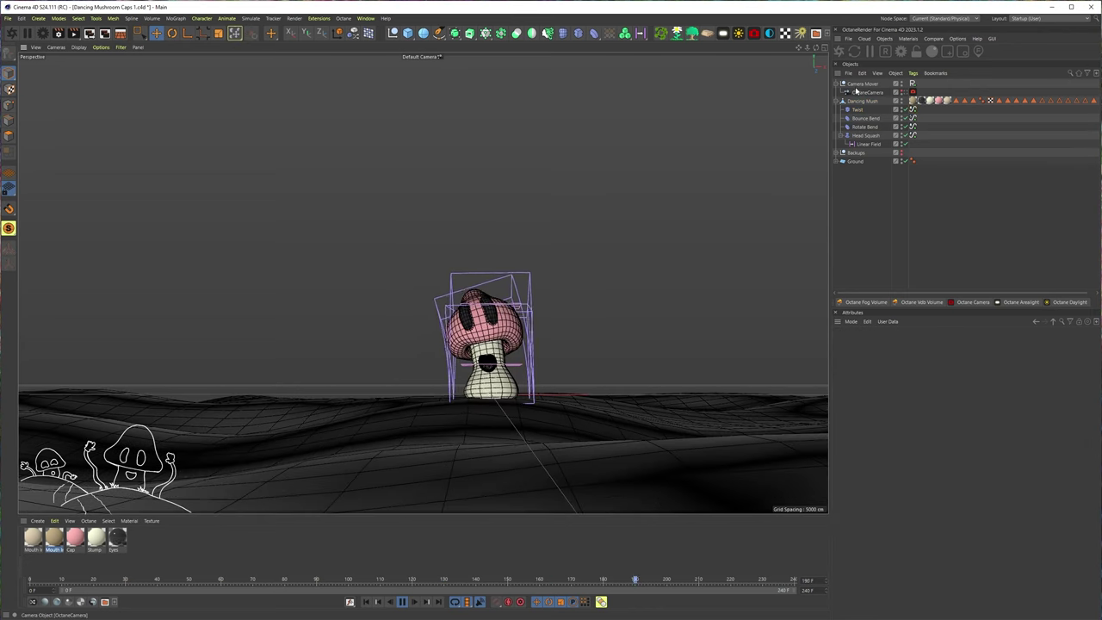
Reduce the output Volume of the twist angle Signal, trying 40% before setting it to 50%.
{"action": "left_click", "coordinate": [857, 85]}
{"action": "left_click", "coordinate": [912, 109]}
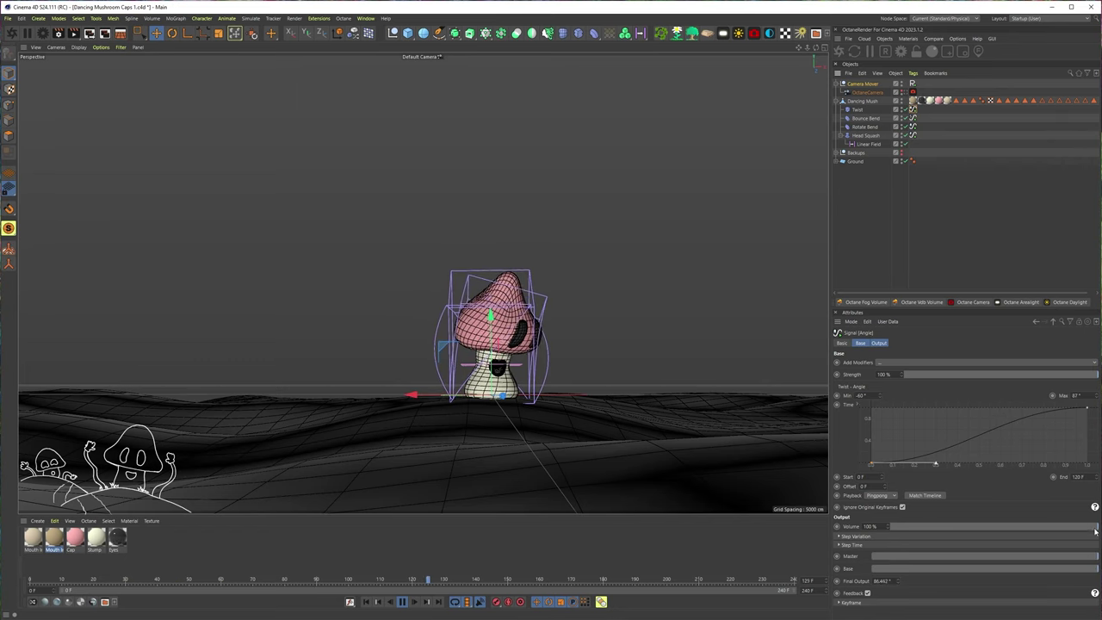
{"action": "left_click_drag", "start_coordinate": [1091, 527], "coordinate": [974, 526]}
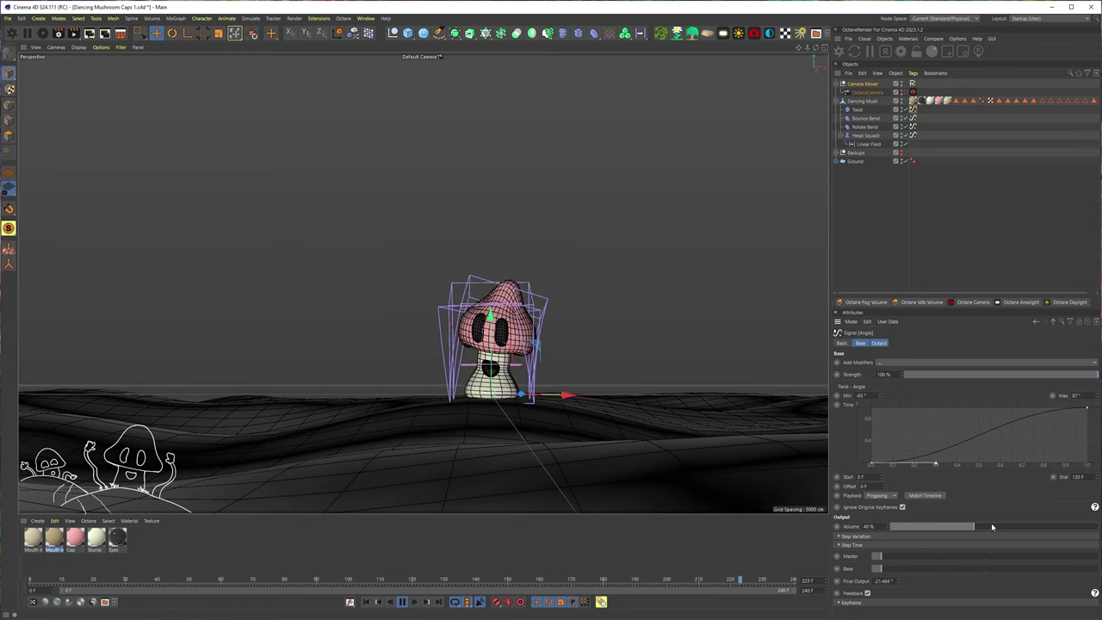
{"action": "left_click_drag", "start_coordinate": [990, 527], "coordinate": [987, 529]}
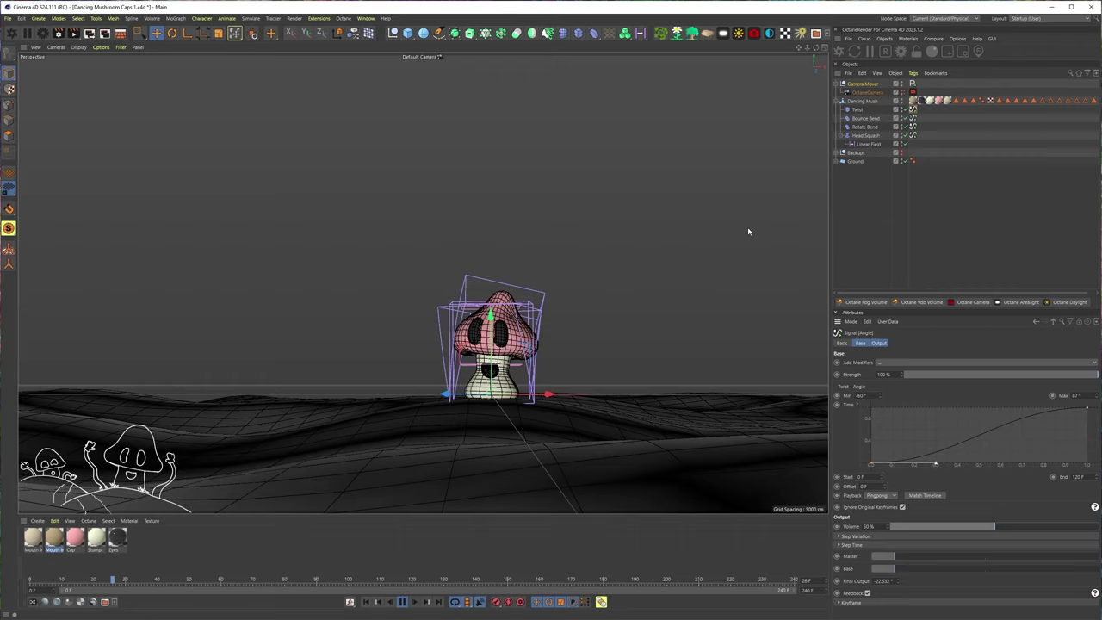
{"action": "left_click_drag", "start_coordinate": [576, 315], "coordinate": [527, 296], "text": "alt"}
{"action": "scroll", "coordinate": [529, 301], "scroll_direction": "down", "scroll_amount": 5}
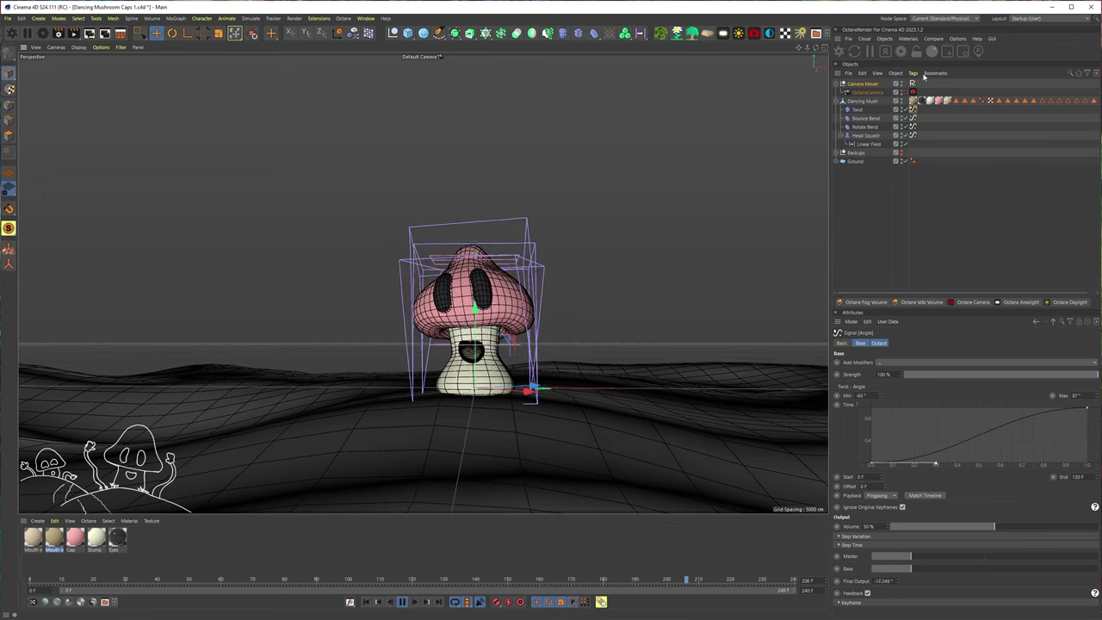
Hide the Twist, Bounce Bend, Rotate Bend and Head Squash deformers and the Linear Field in the editor view.
{"action": "left_click", "coordinate": [858, 110]}
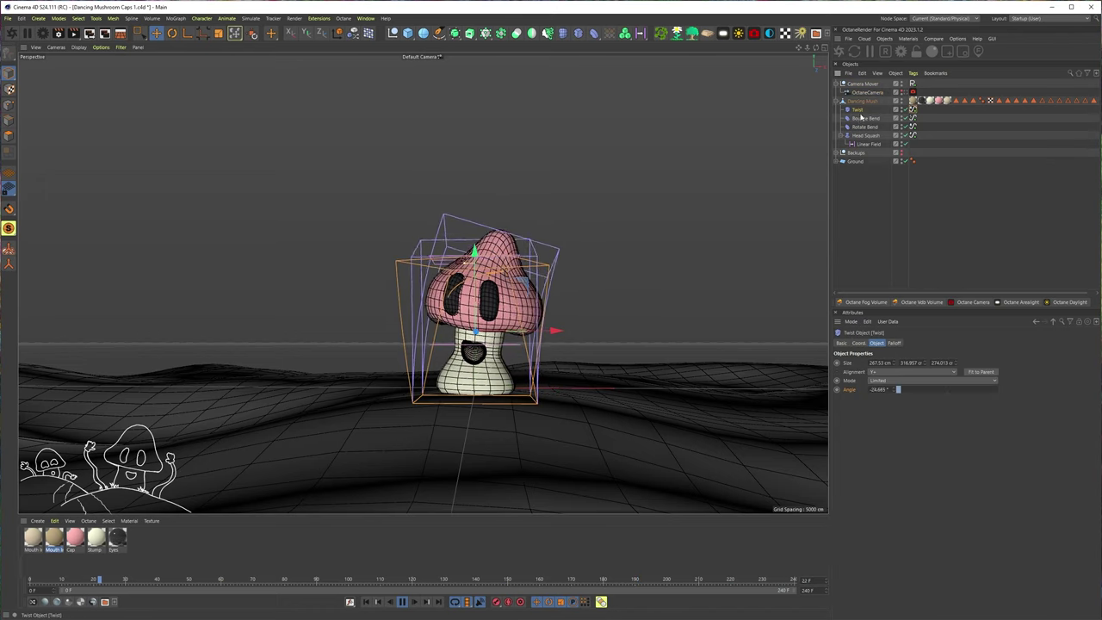
{"action": "left_click", "coordinate": [864, 135], "text": "shift"}
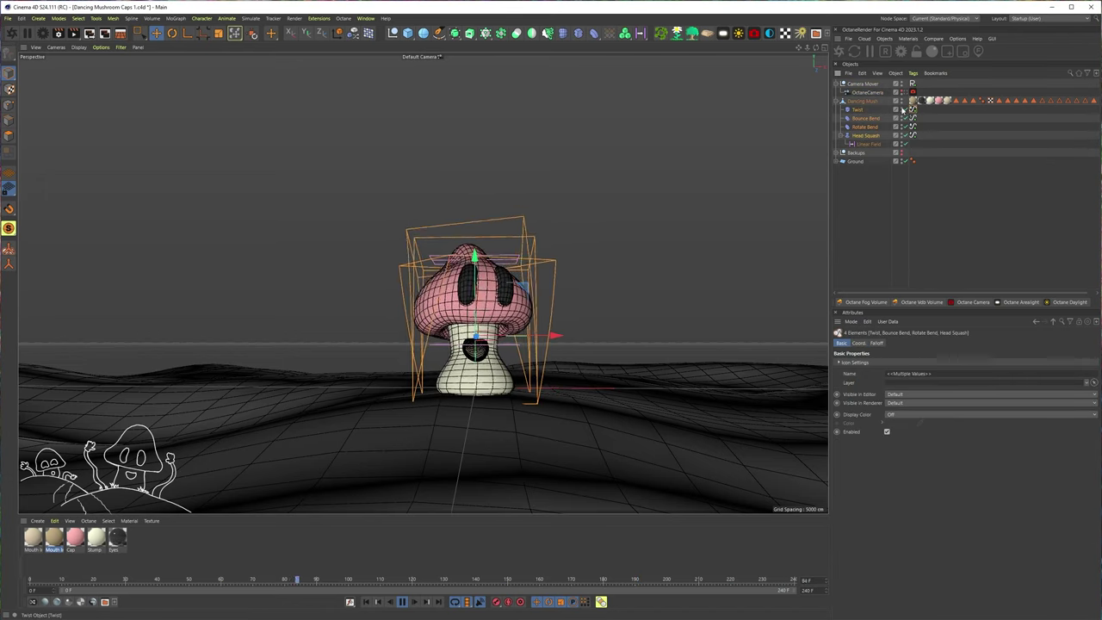
{"action": "left_click_drag", "start_coordinate": [903, 148], "coordinate": [902, 153]}
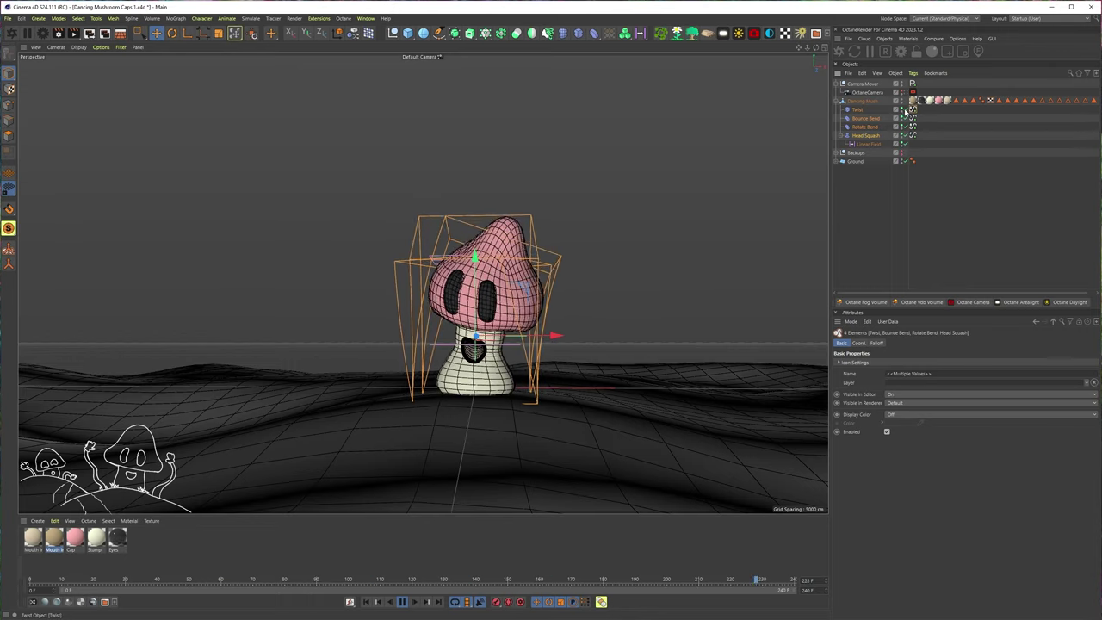
{"action": "left_click", "coordinate": [901, 109]}
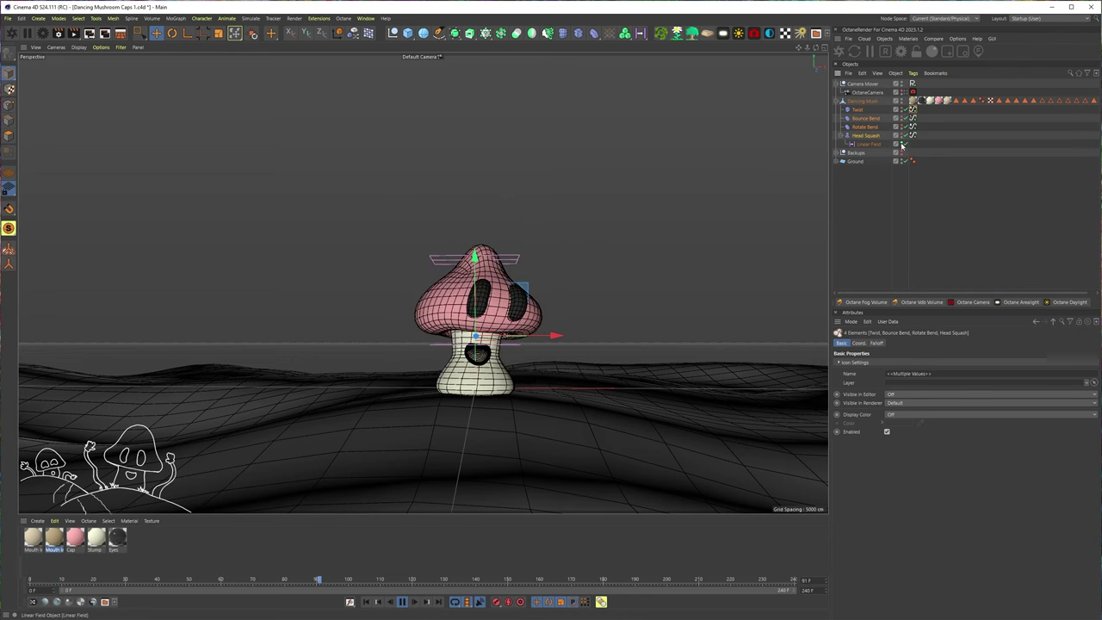
{"action": "left_click", "coordinate": [901, 143]}
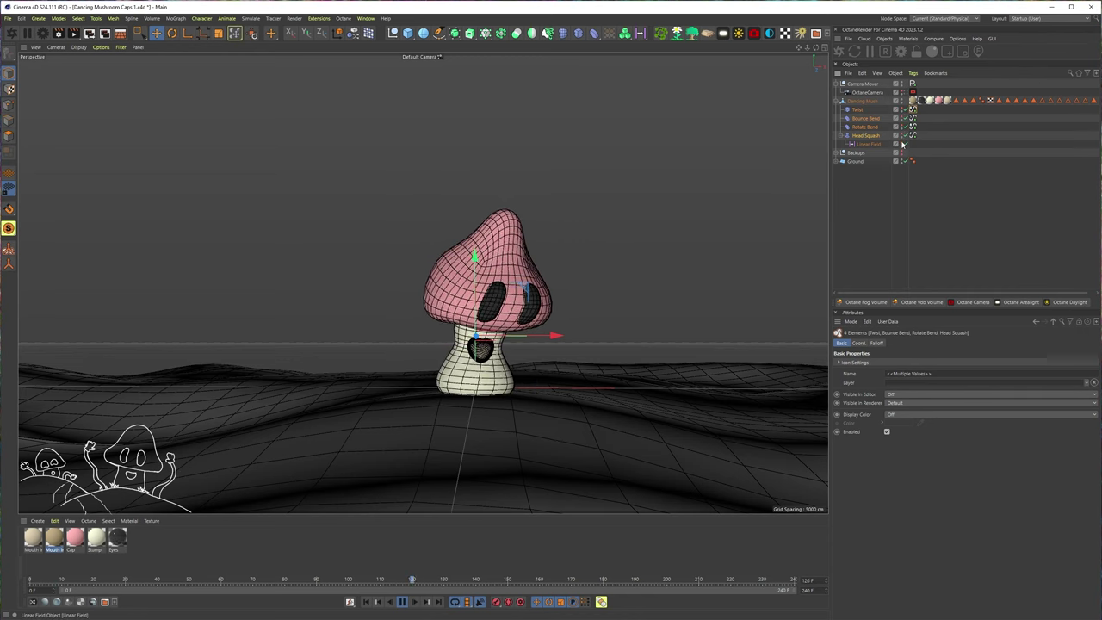
{"action": "left_click", "coordinate": [574, 300]}
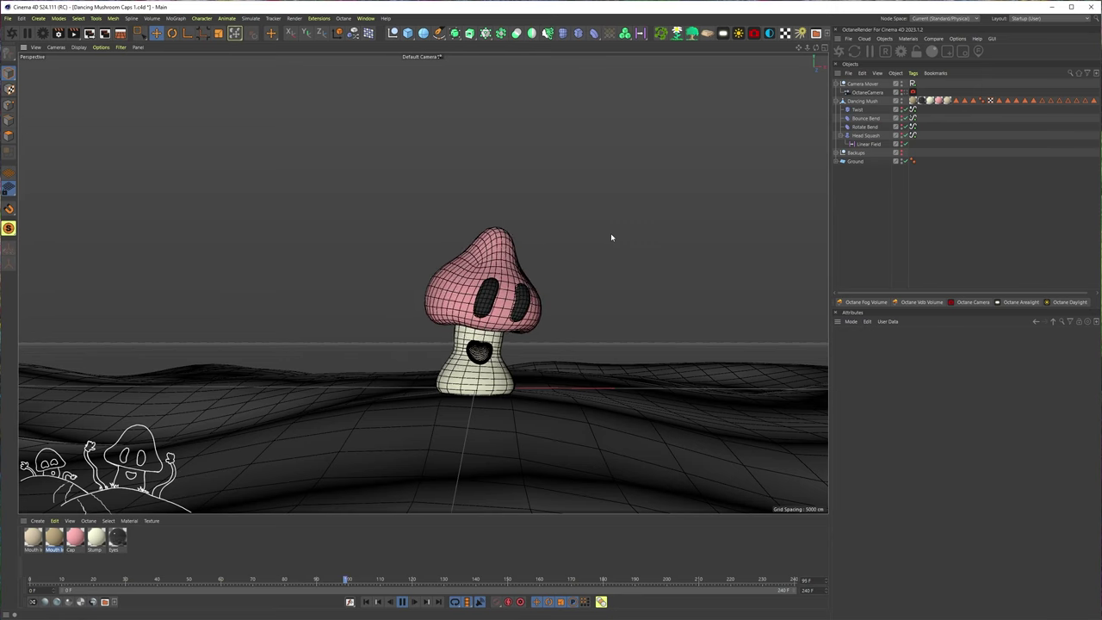
Add a Noise modifier to the Twist deformer's Signal and set its Loop Point to 240 F.
{"action": "left_click", "coordinate": [913, 109]}
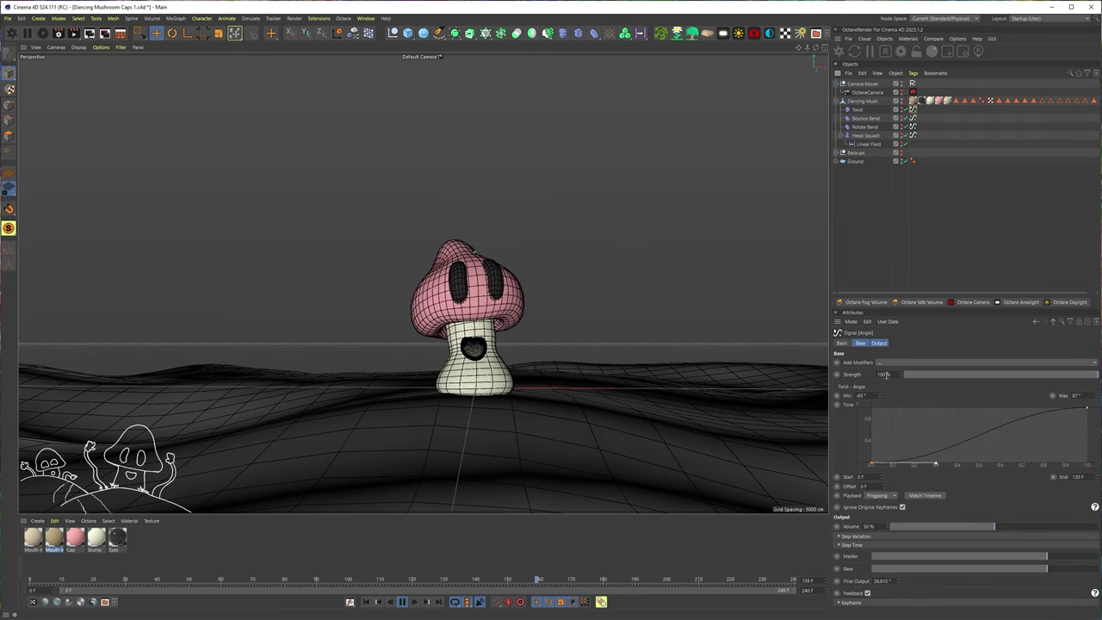
{"action": "left_click", "coordinate": [891, 362]}
{"action": "left_click", "coordinate": [894, 384]}
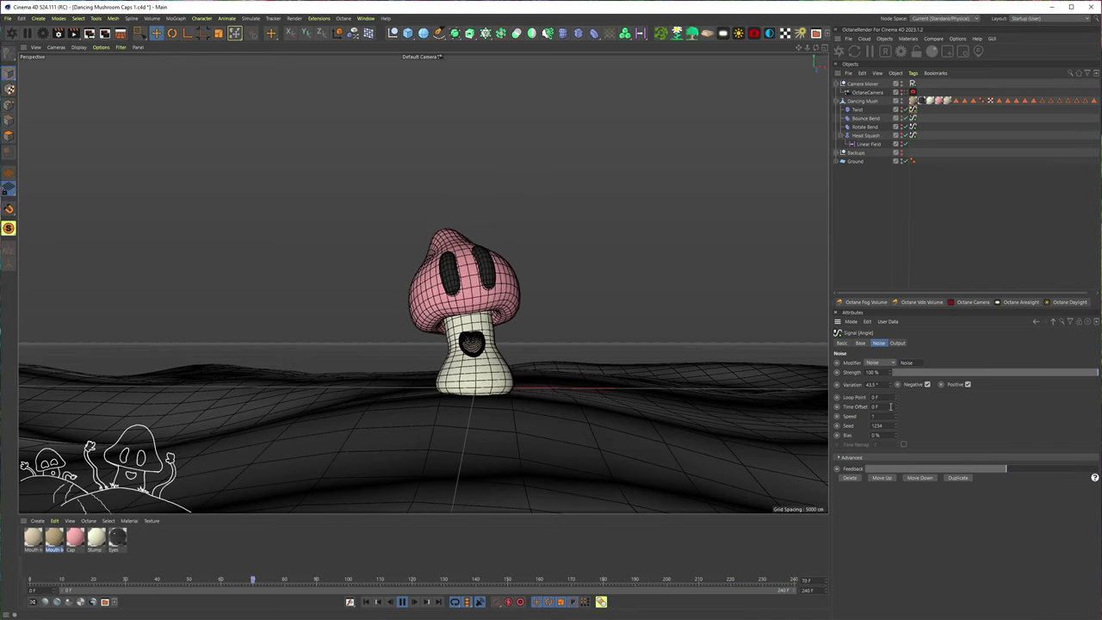
{"action": "left_click_drag", "start_coordinate": [883, 396], "coordinate": [836, 399]}
{"action": "type", "text": "2400"}
{"action": "key", "text": "Return"}
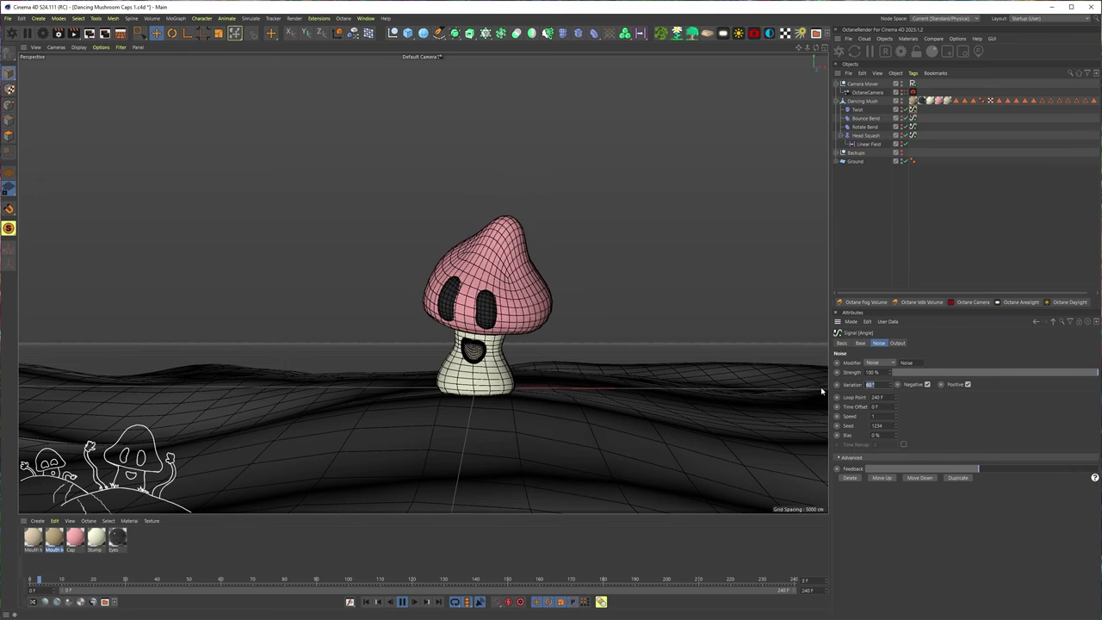
Exaggerate the twist Signal's noise by setting Variation to 1000°, Speed to 130 and Bias to 100%.
{"action": "type", "text": "180"}
{"action": "key", "text": "Return"}
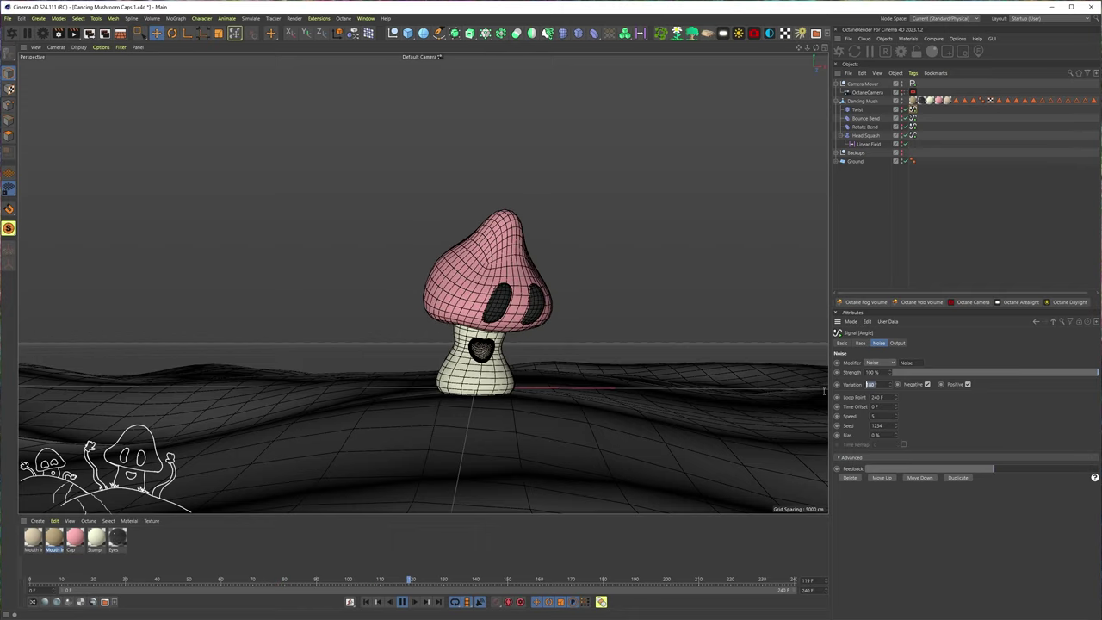
{"action": "type", "text": "10"}
{"action": "key", "text": "Return"}
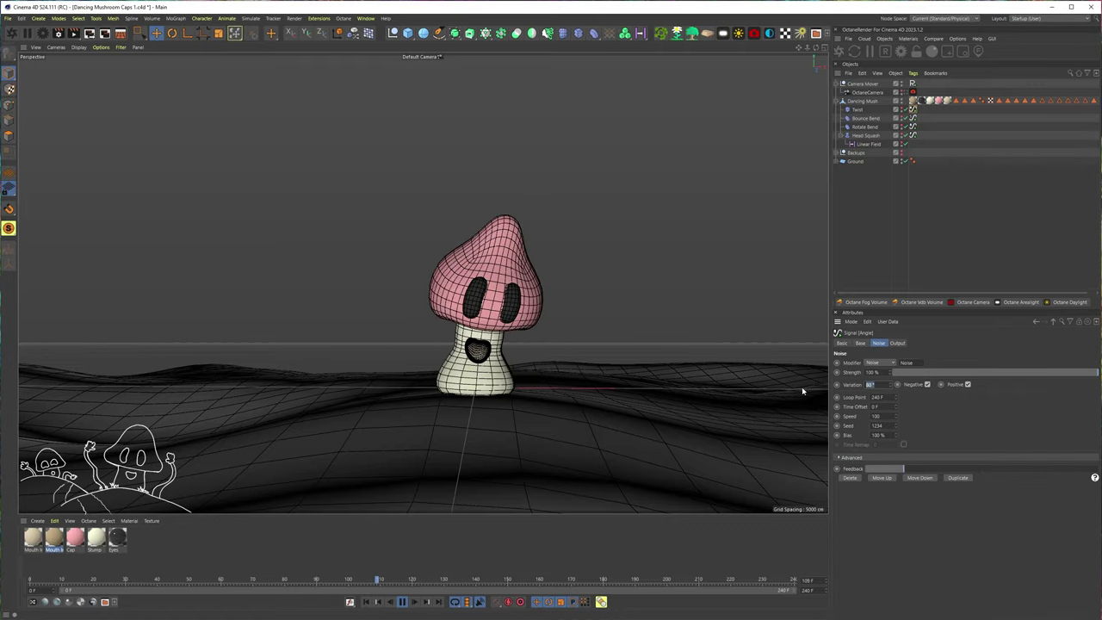
{"action": "type", "text": "2000"}
{"action": "key", "text": "Return"}
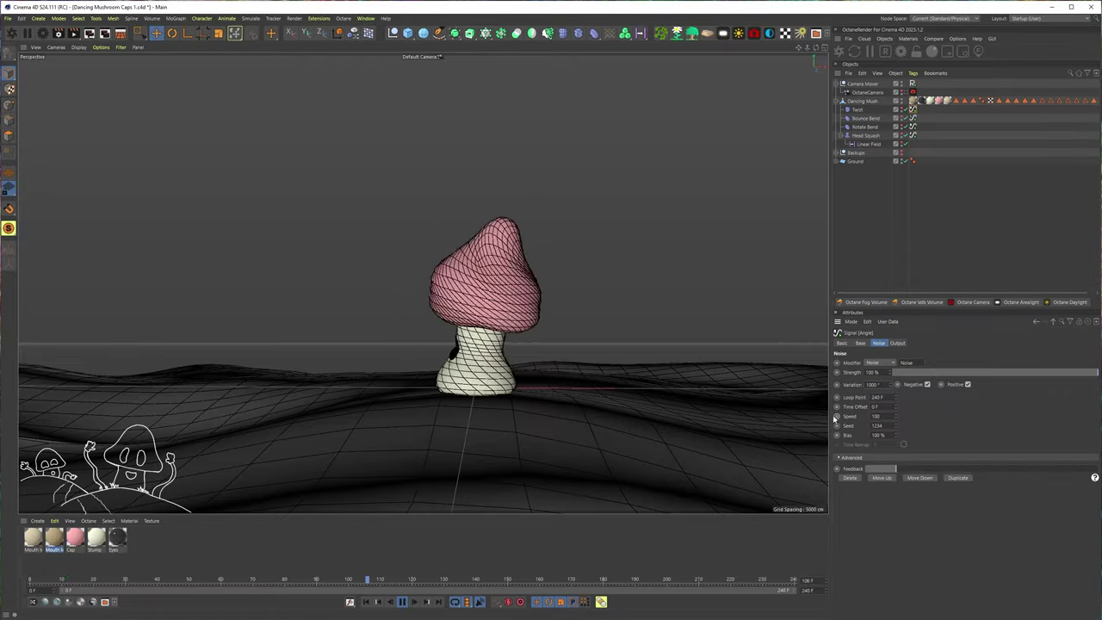
Lower the Speed of the twist Signal's noise to 0.1.
{"action": "left_click_drag", "start_coordinate": [888, 426], "coordinate": [819, 425]}
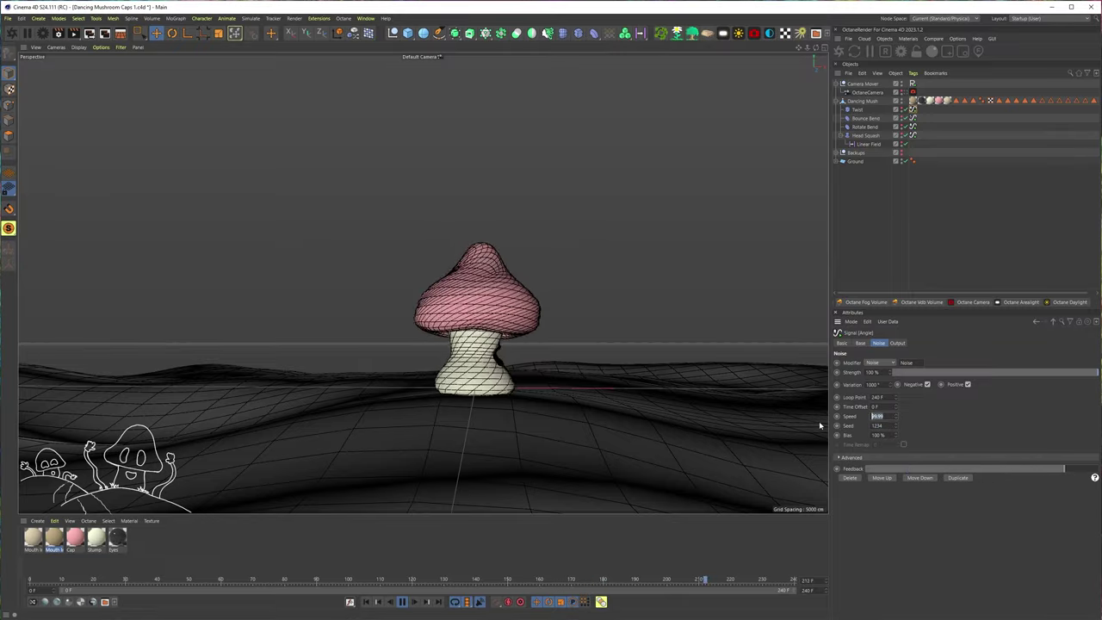
{"action": "type", "text": "2"}
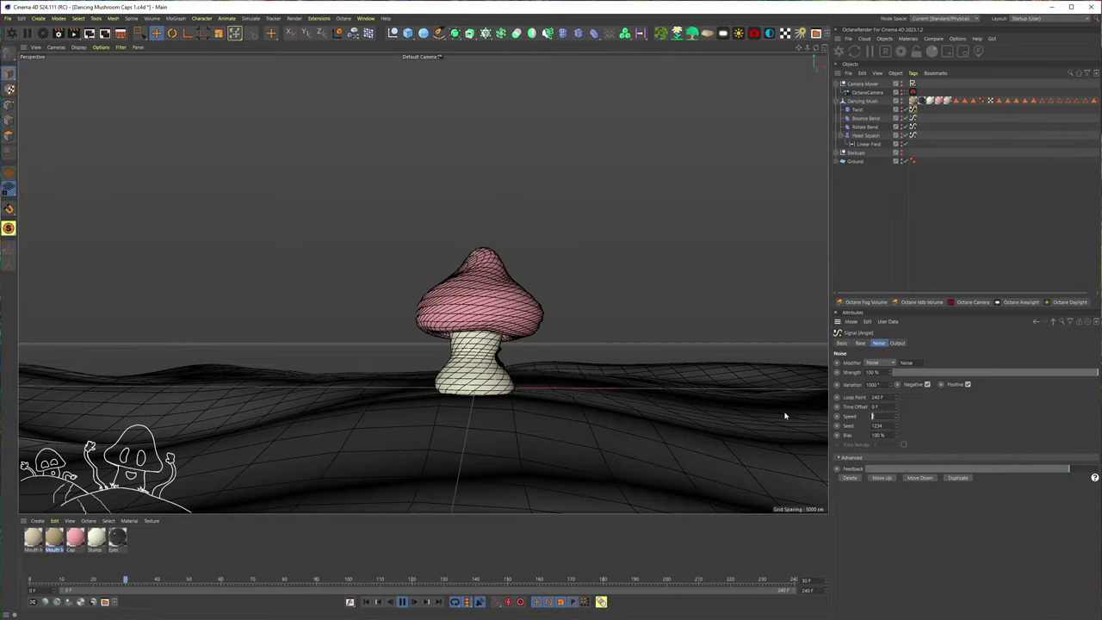
{"action": "type", "text": "0.1"}
{"action": "key", "text": "Return"}
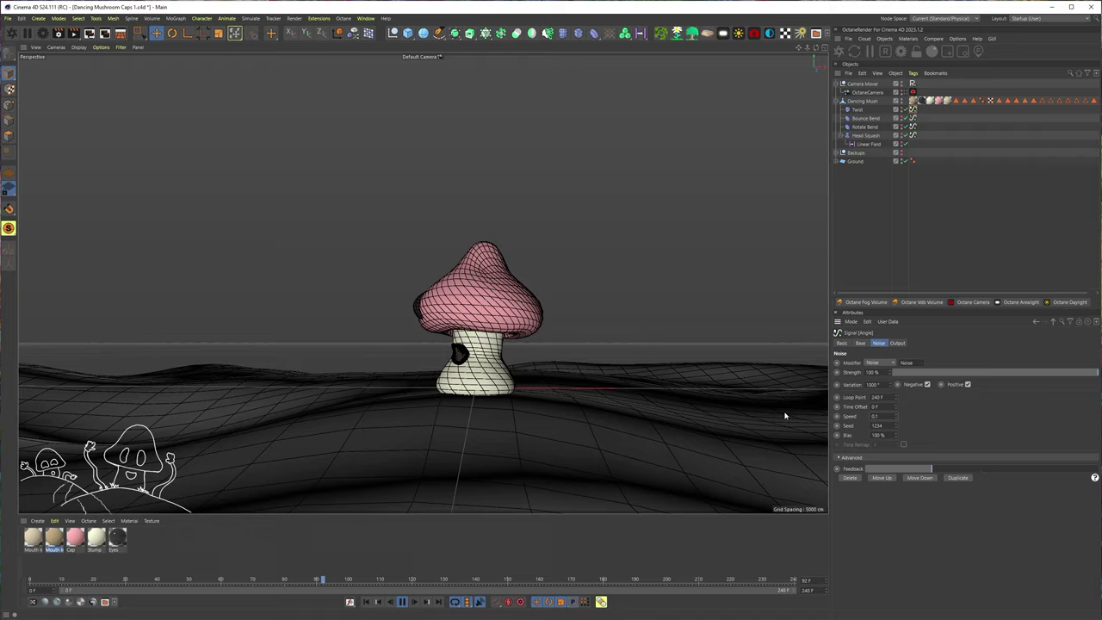
Set the Twist signal's noise speed to 1, then try stronger motion with speed 100 and variation 2000°.
{"action": "type", "text": "1"}
{"action": "key", "text": "Return"}
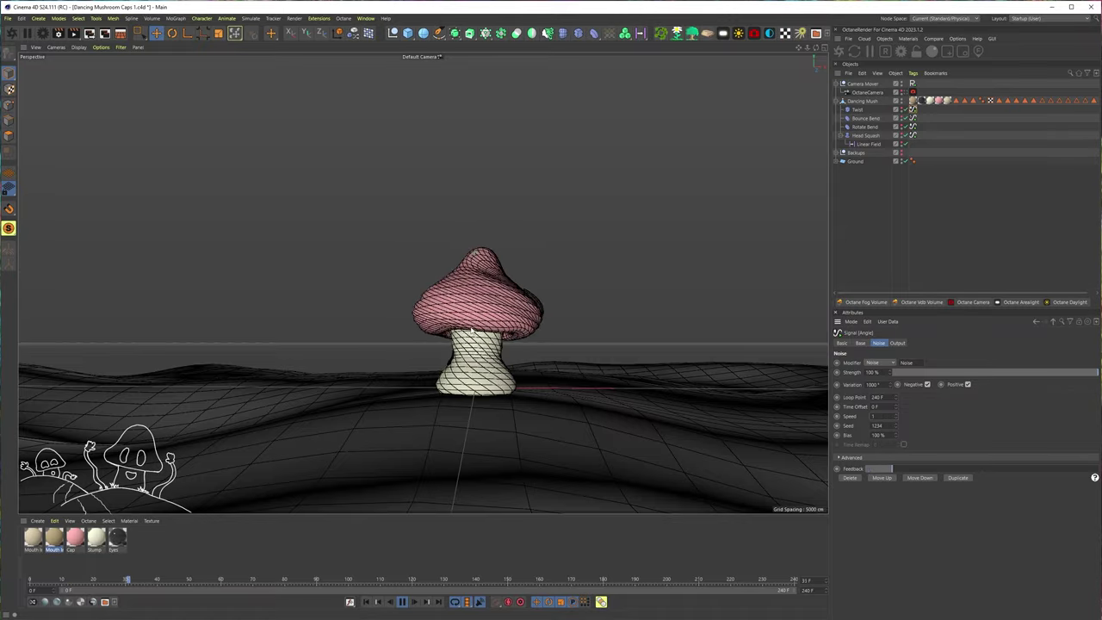
{"action": "left_click_drag", "start_coordinate": [479, 327], "coordinate": [406, 335], "text": "alt"}
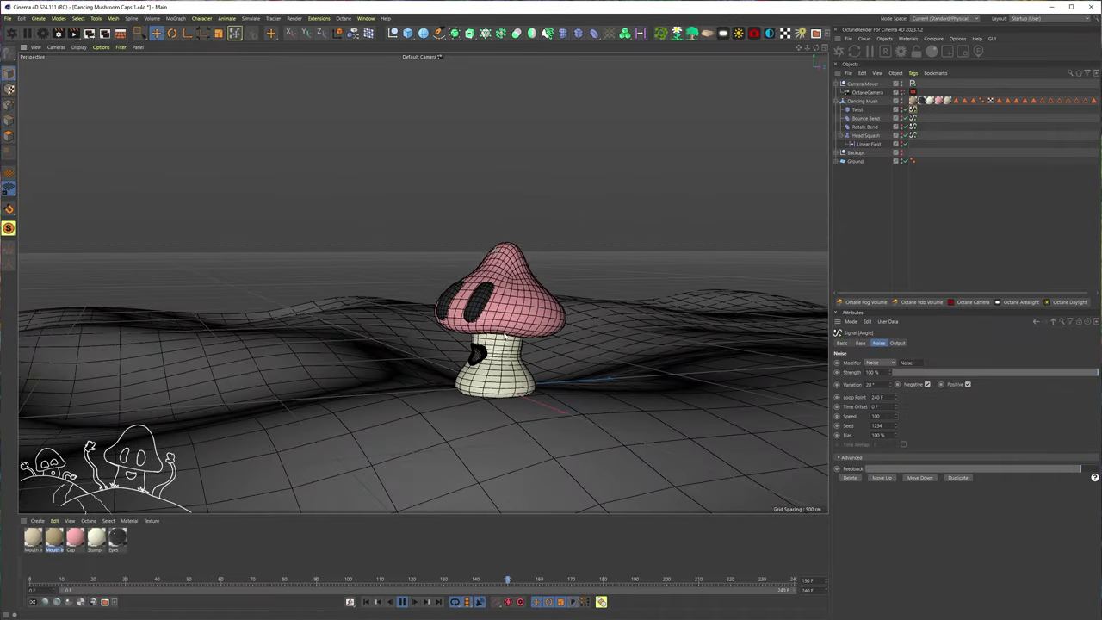
{"action": "left_click_drag", "start_coordinate": [519, 338], "coordinate": [527, 374], "text": "alt"}
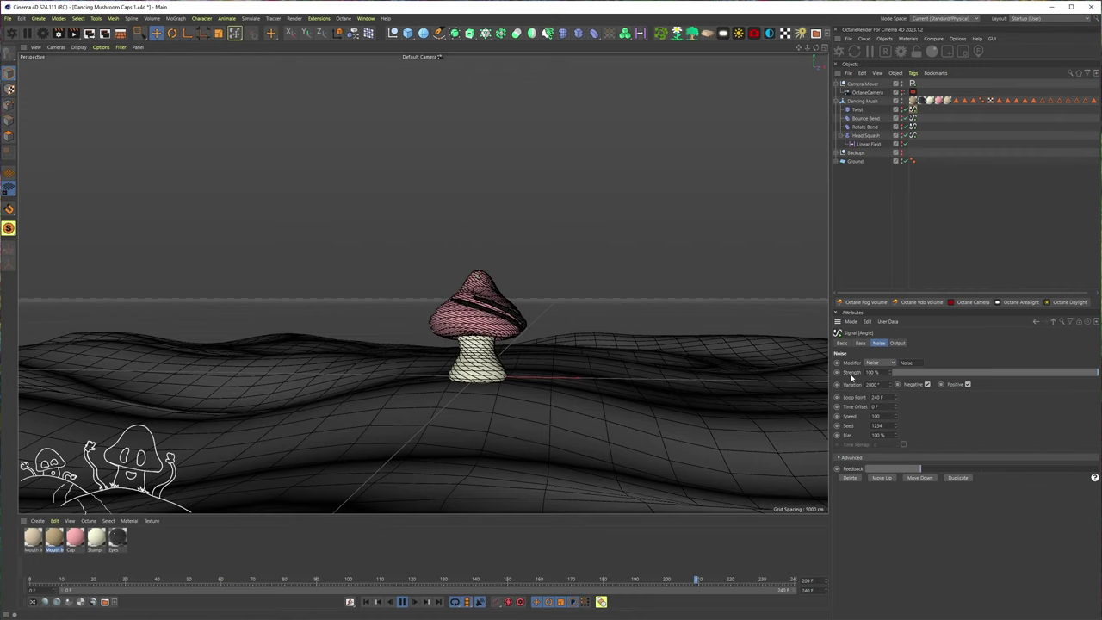
Duplicate the Dancing Mush object, rename the copy Tweaking Mush and hide it.
{"action": "left_click", "coordinate": [862, 101]}
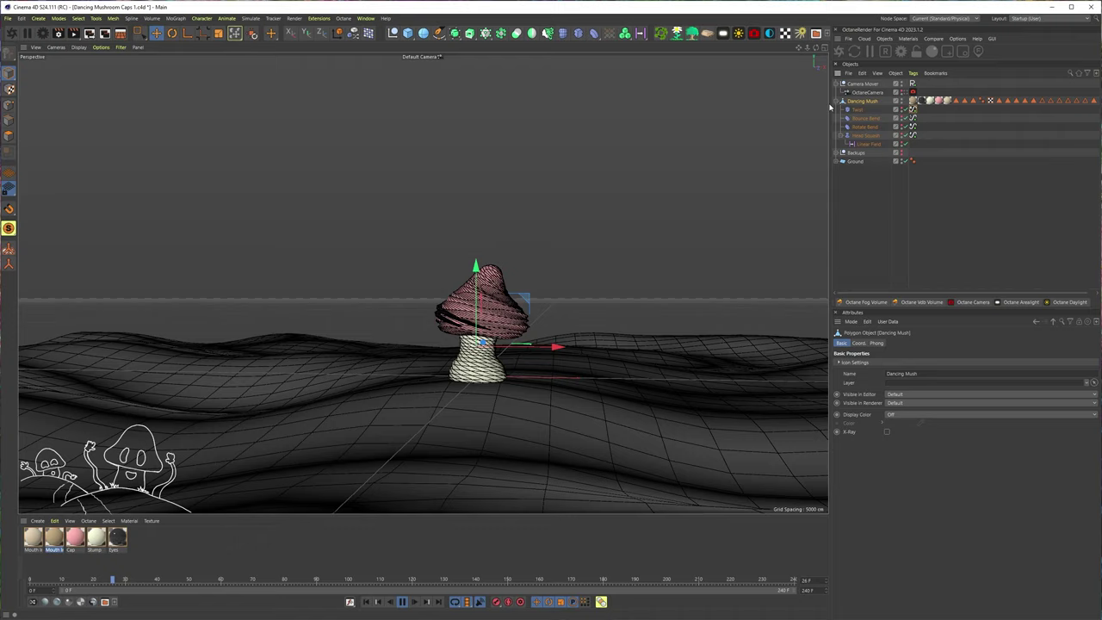
{"action": "left_click", "coordinate": [842, 100]}
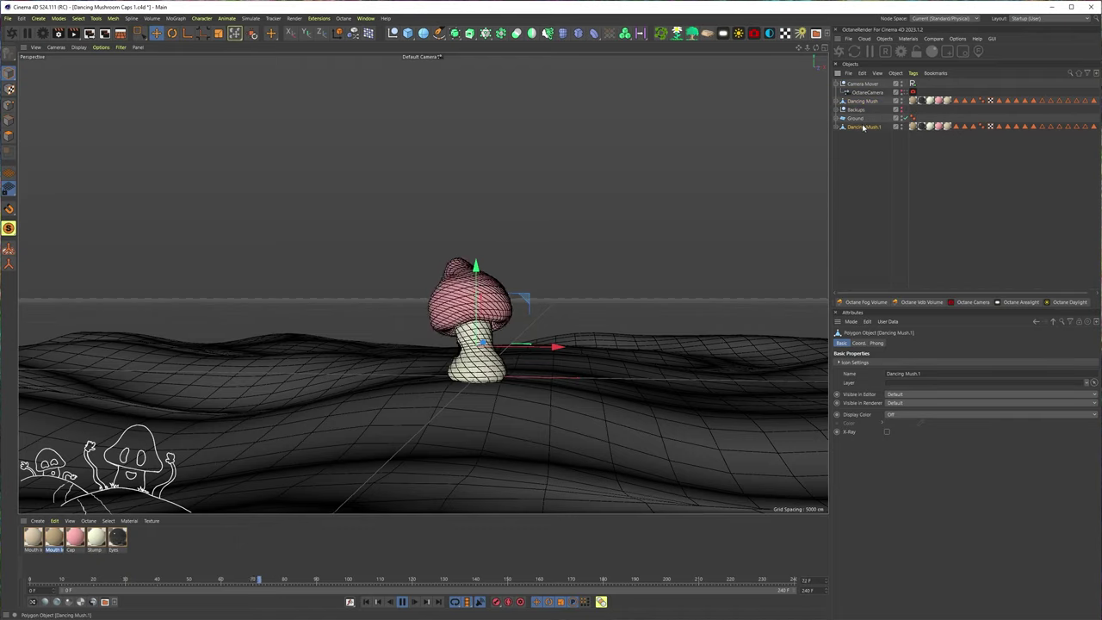
{"action": "double_click", "coordinate": [864, 128]}
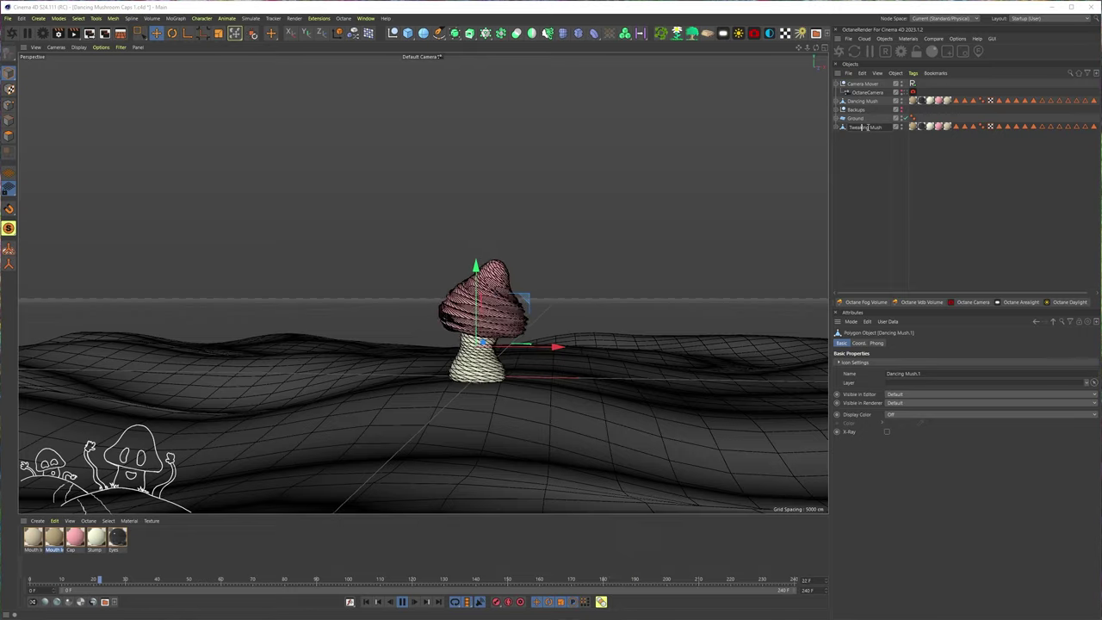
{"action": "key", "text": "Return"}
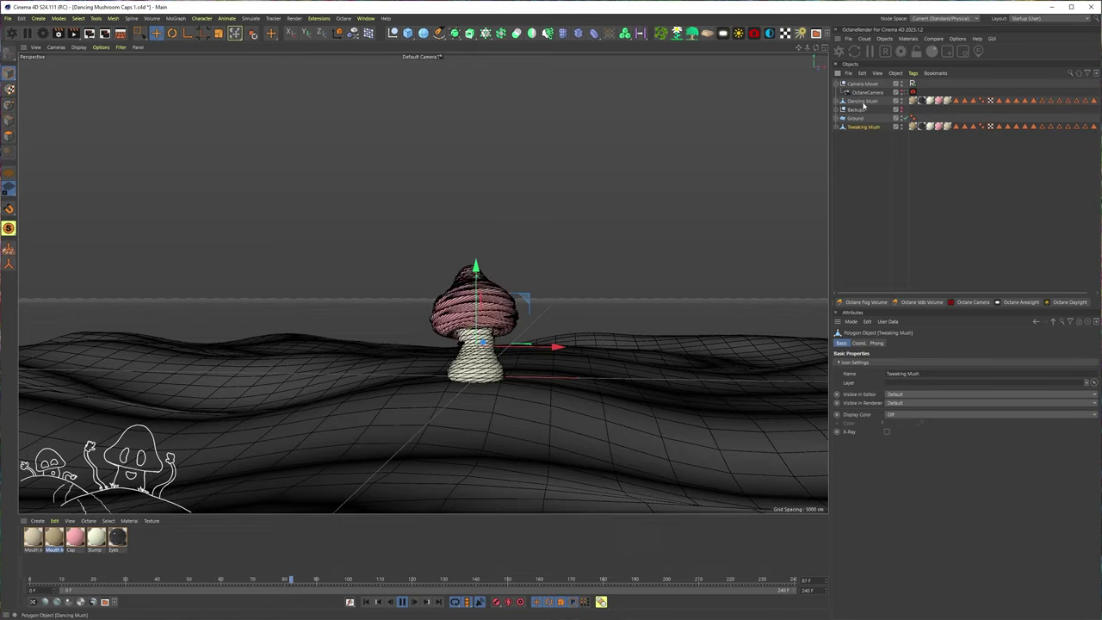
{"action": "left_click", "coordinate": [902, 129]}
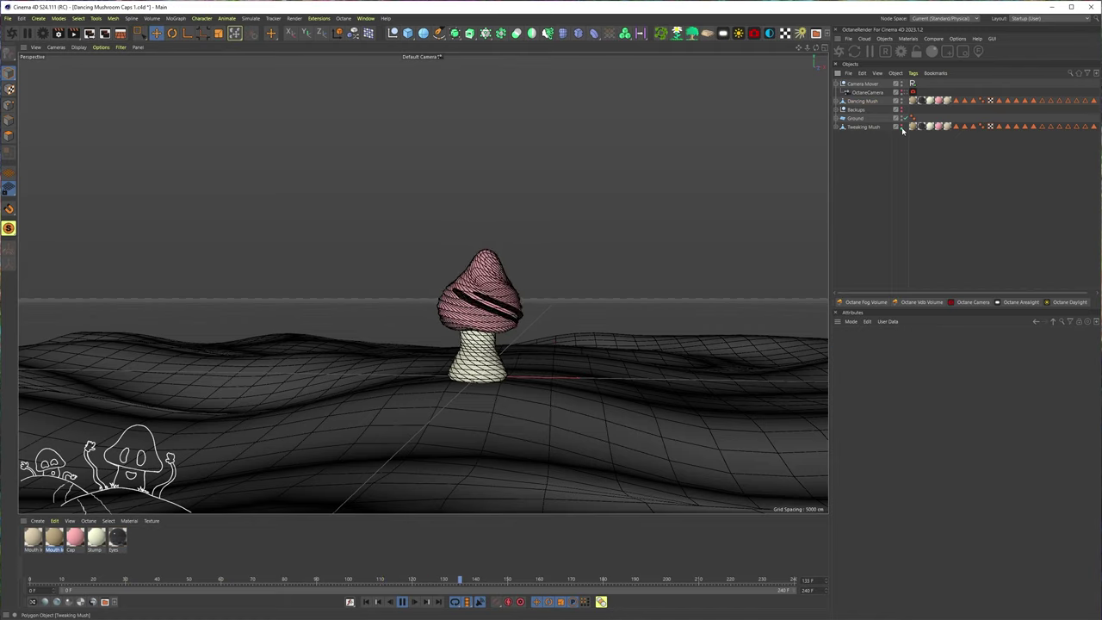
Delete the noise modifier from the Twist signal of the original Dancing Mush.
{"action": "left_click", "coordinate": [861, 101]}
{"action": "left_click", "coordinate": [841, 101]}
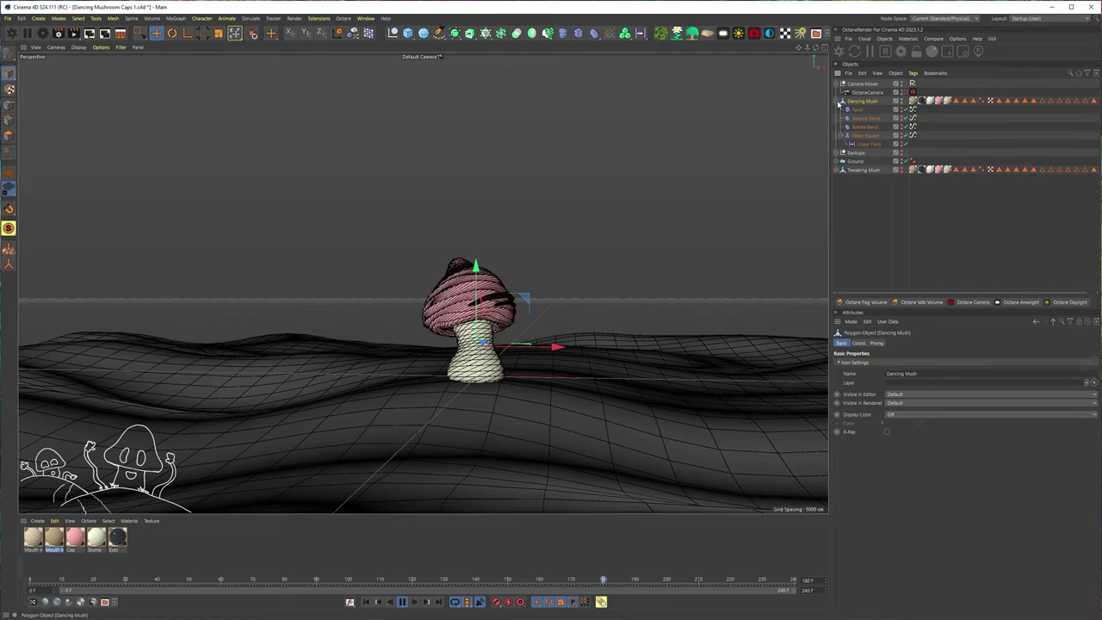
{"action": "left_click", "coordinate": [912, 112]}
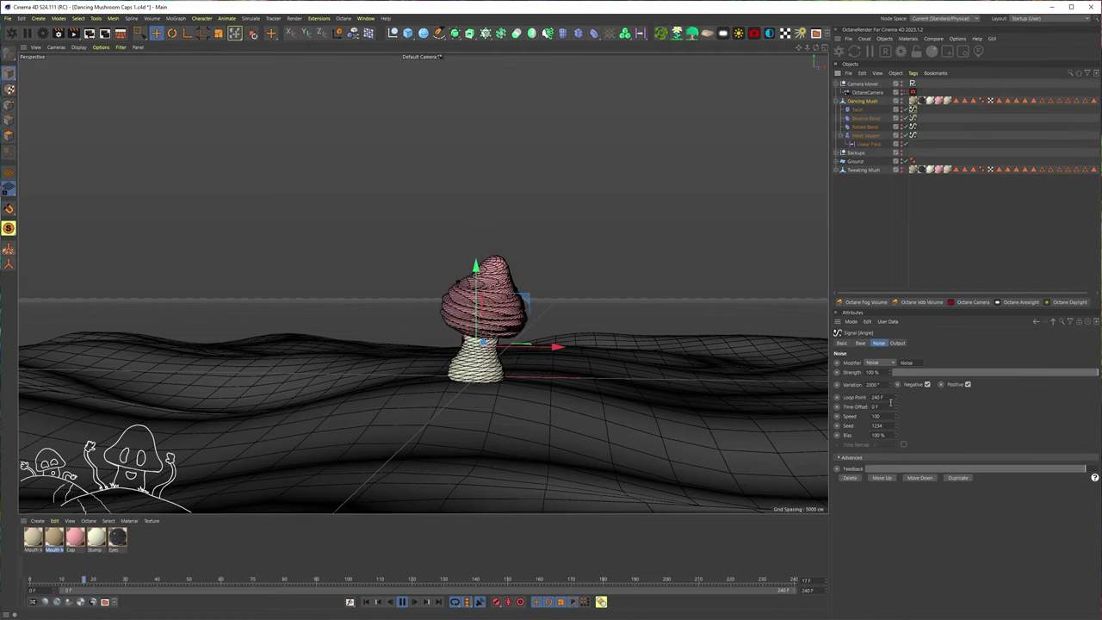
{"action": "double_click", "coordinate": [881, 346]}
{"action": "left_click", "coordinate": [882, 344]}
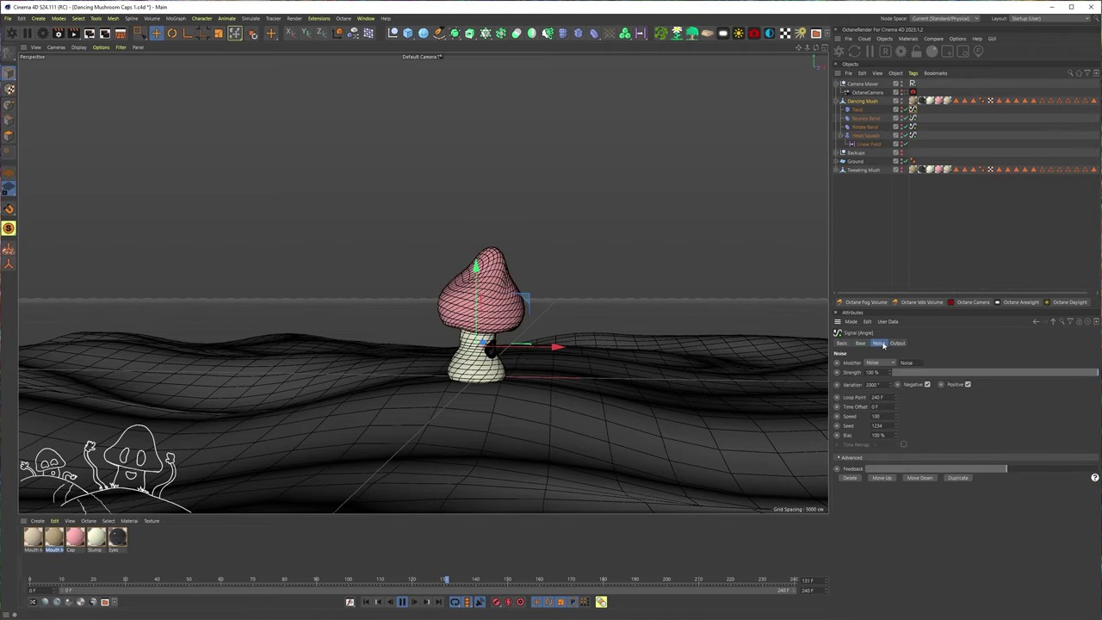
{"action": "left_click", "coordinate": [848, 477]}
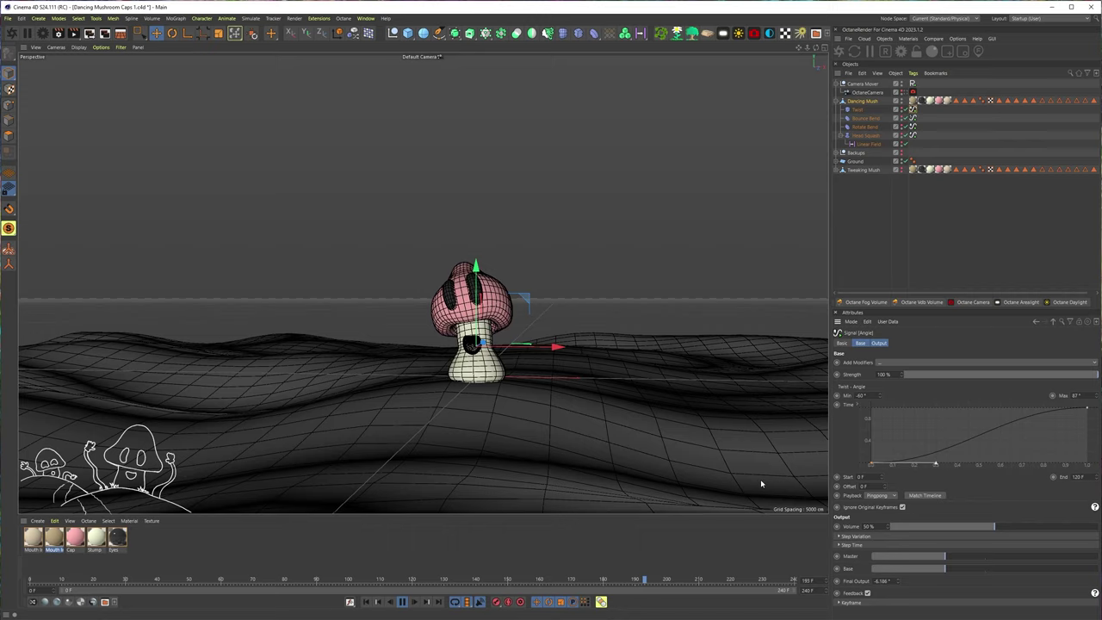
{"action": "left_click", "coordinate": [772, 106]}
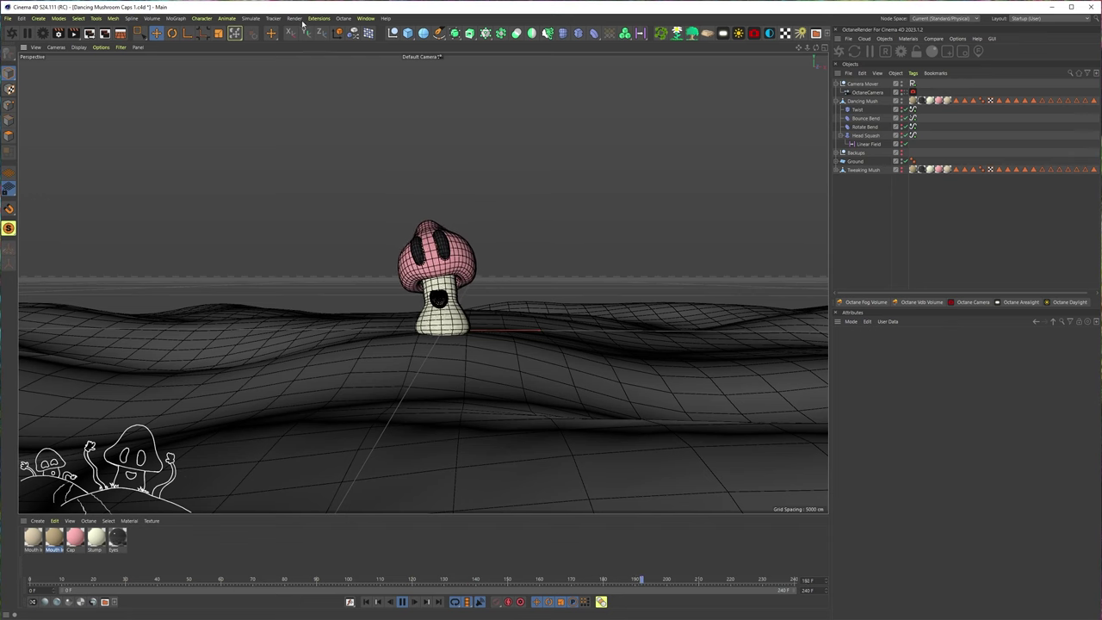
Add a thin upright cylinder beside the mushroom, about 16.5 cm in radius and 467 cm high.
{"action": "left_click", "coordinate": [409, 36]}
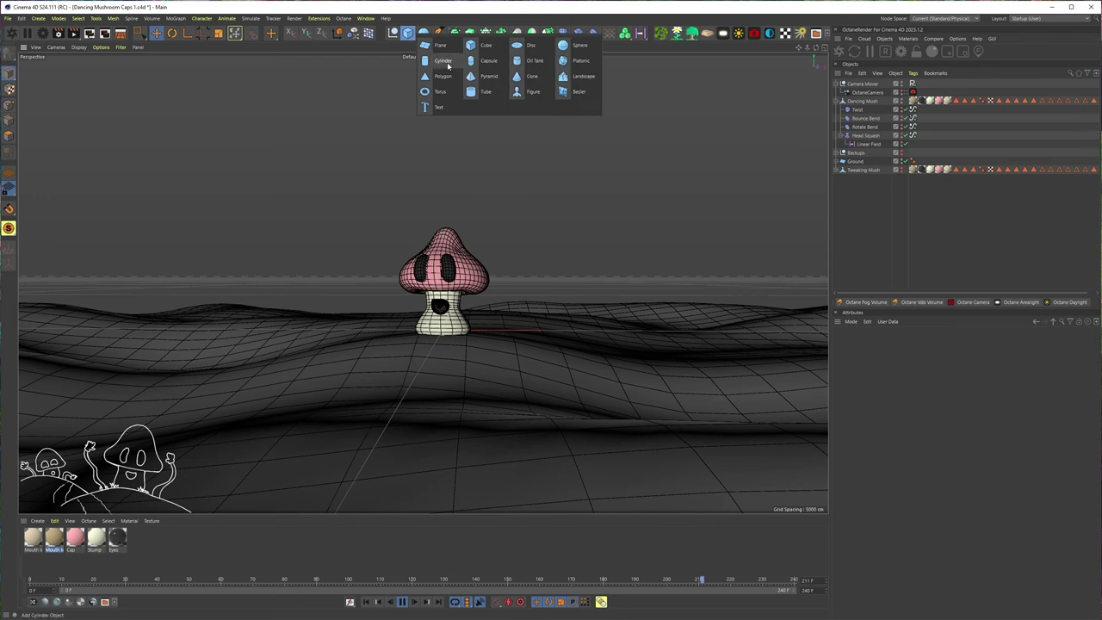
{"action": "left_click", "coordinate": [444, 61]}
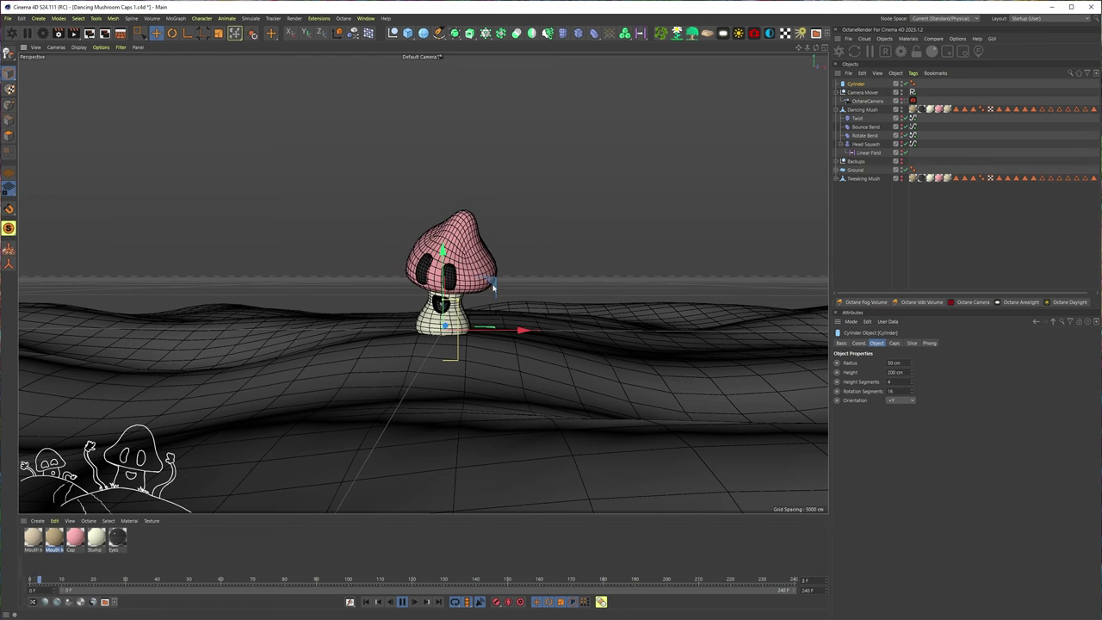
{"action": "left_click_drag", "start_coordinate": [458, 263], "coordinate": [342, 202]}
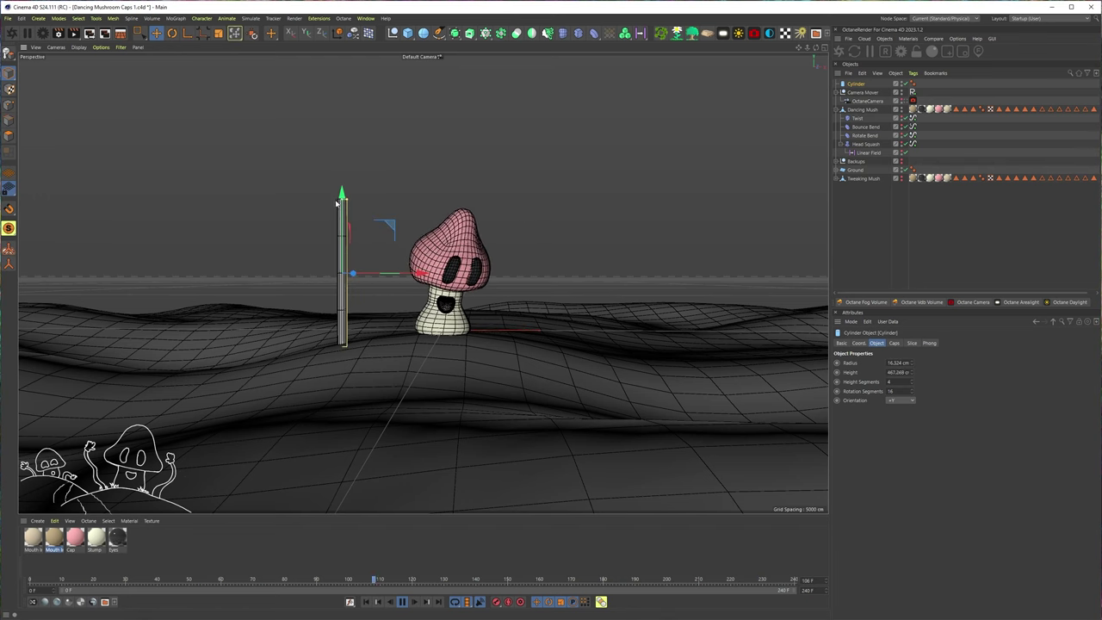
Set the cylinder to 10 height segments and 12 rotation segments, and shift it slightly closer to the mushroom.
{"action": "left_click", "coordinate": [912, 380]}
{"action": "left_click", "coordinate": [911, 379]}
{"action": "left_click", "coordinate": [912, 380]}
{"action": "left_click", "coordinate": [911, 380]}
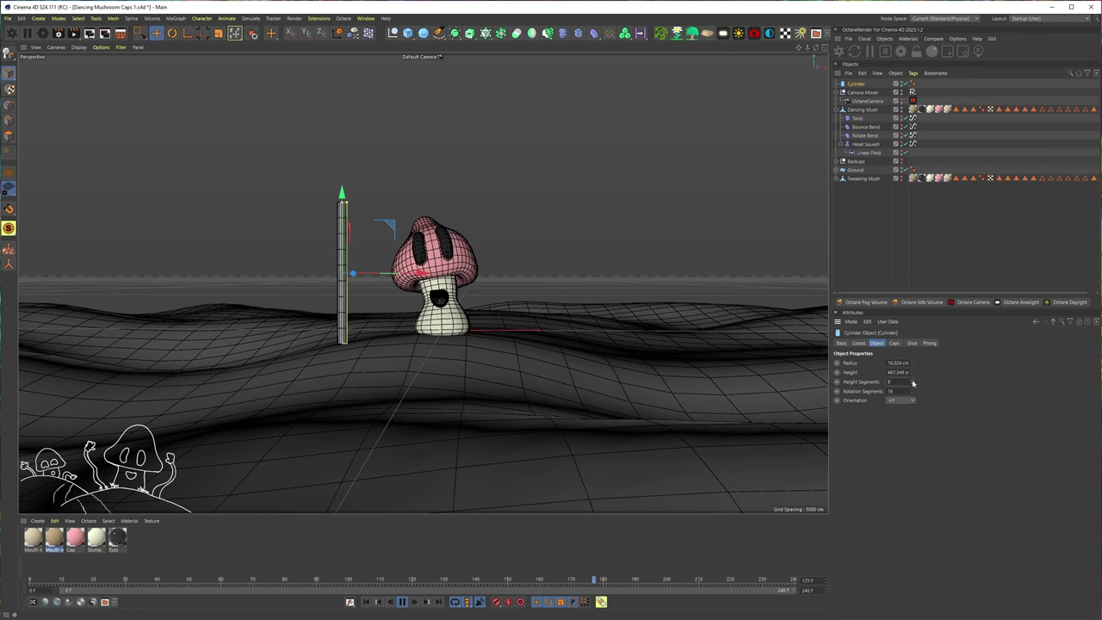
{"action": "left_click", "coordinate": [912, 380]}
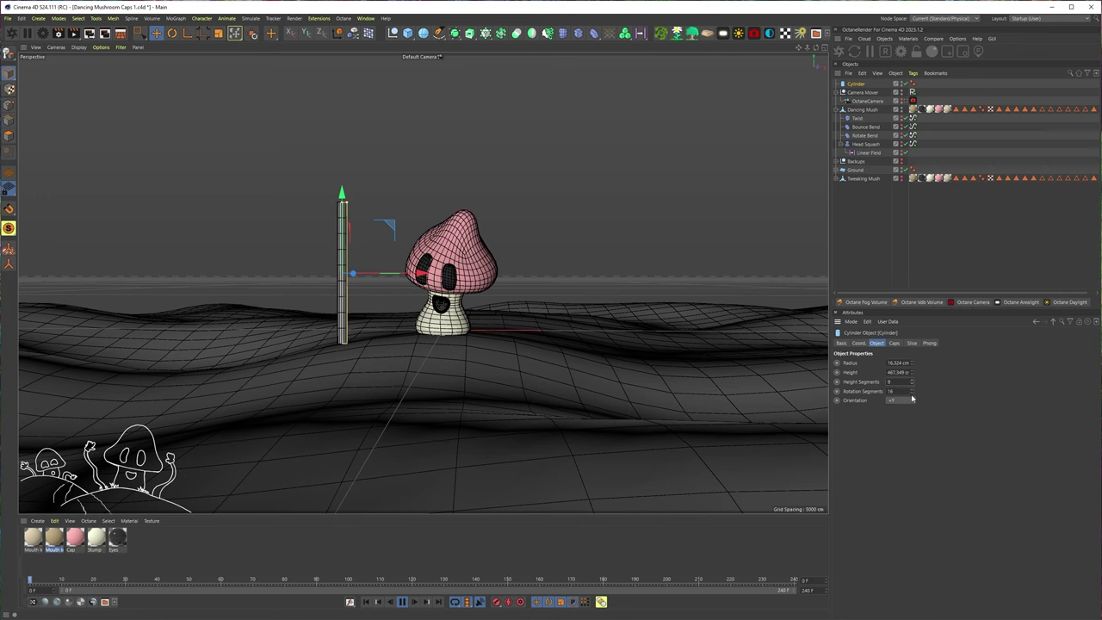
{"action": "left_click_drag", "start_coordinate": [912, 390], "coordinate": [911, 398]}
{"action": "left_click", "coordinate": [912, 393]}
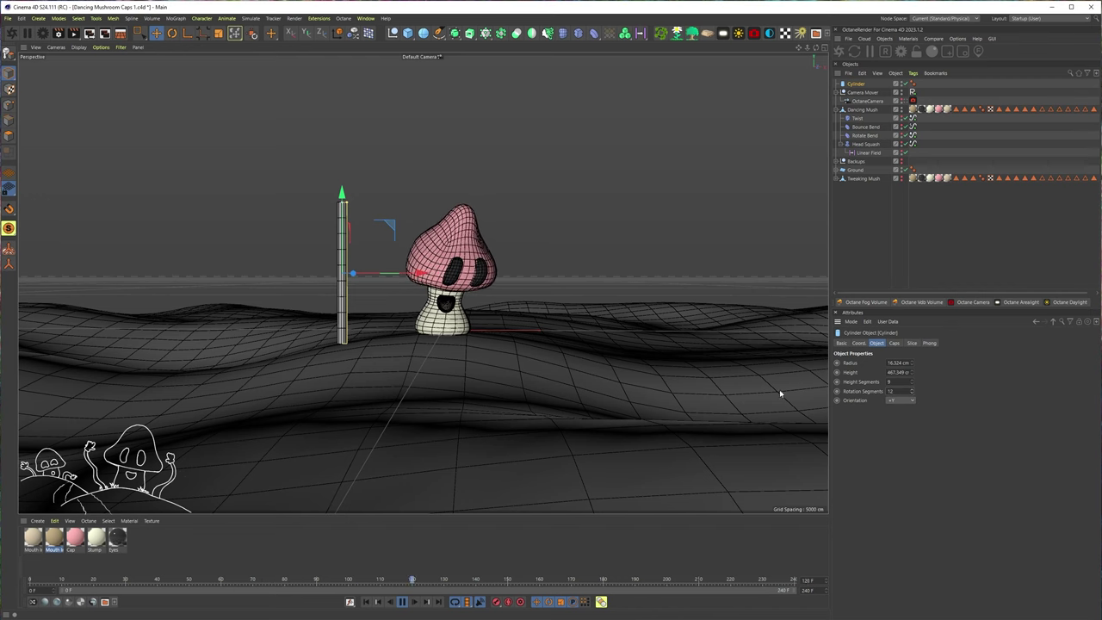
{"action": "left_click", "coordinate": [912, 379]}
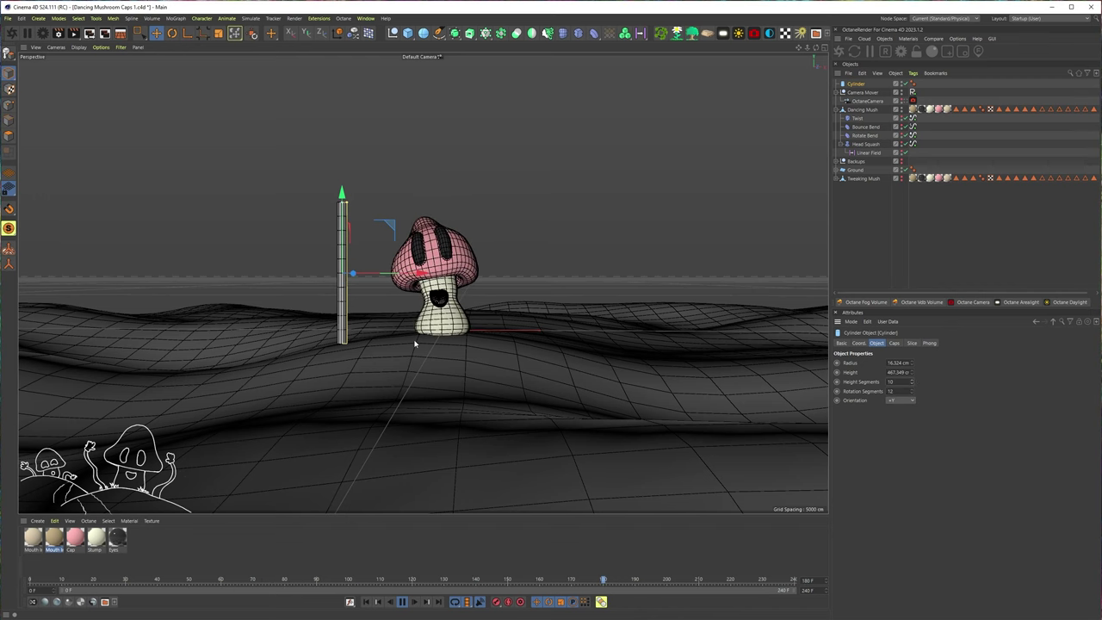
{"action": "left_click_drag", "start_coordinate": [387, 227], "coordinate": [398, 229]}
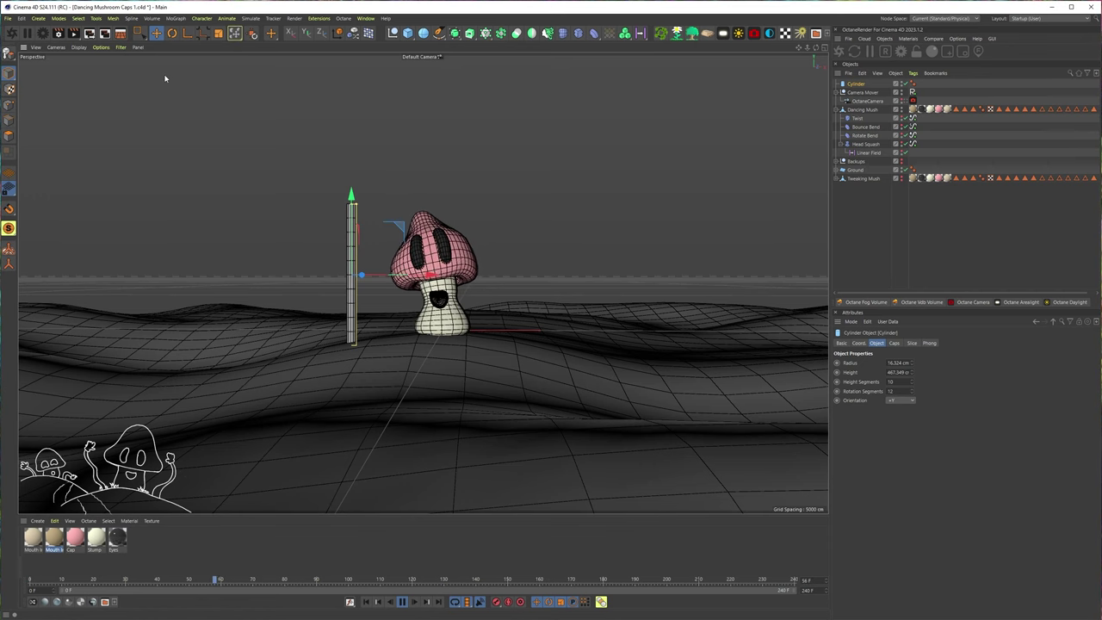
Add a sphere centred on the top end of the cylinder and make it the cylinder's child.
{"action": "left_click", "coordinate": [408, 33]}
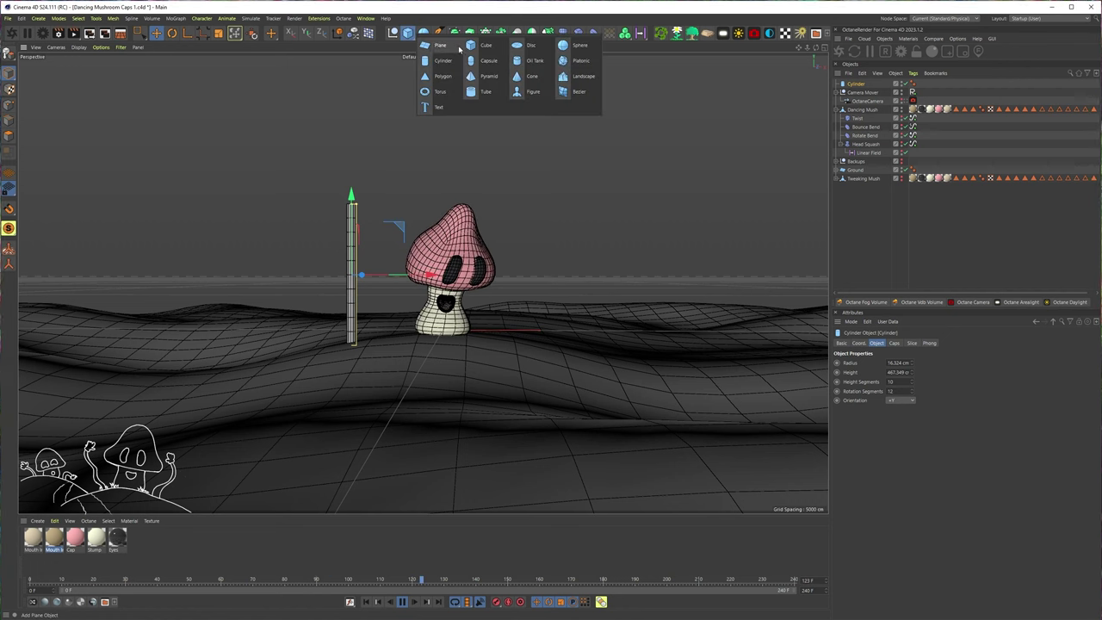
{"action": "left_click", "coordinate": [568, 48]}
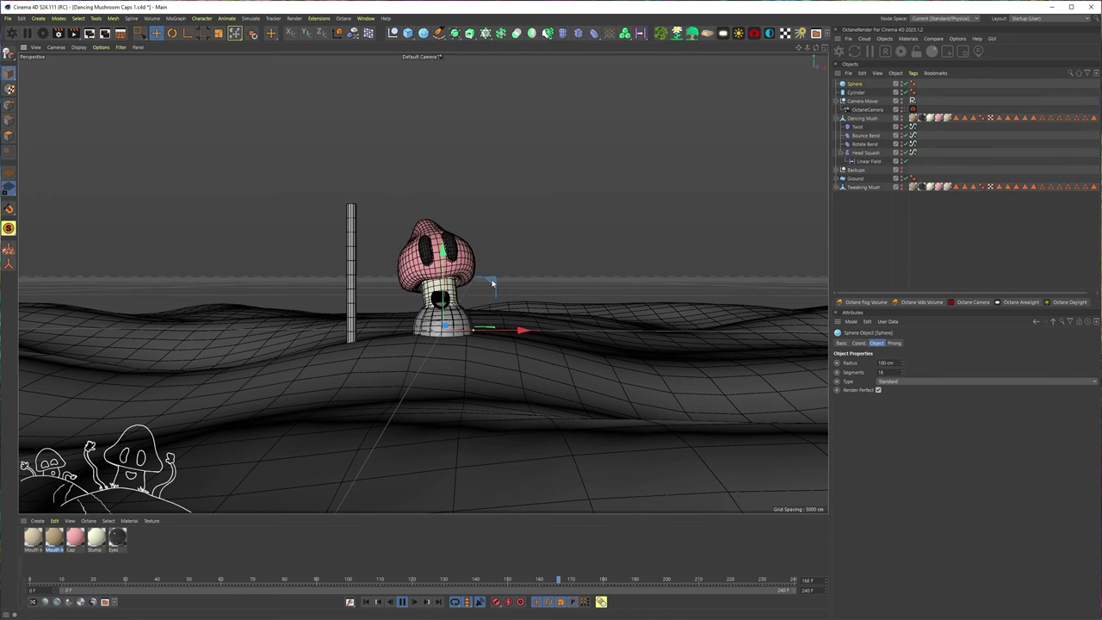
{"action": "left_click_drag", "start_coordinate": [493, 284], "coordinate": [411, 204]}
{"action": "middle_click", "coordinate": [411, 204]}
{"action": "key", "text": "s"}
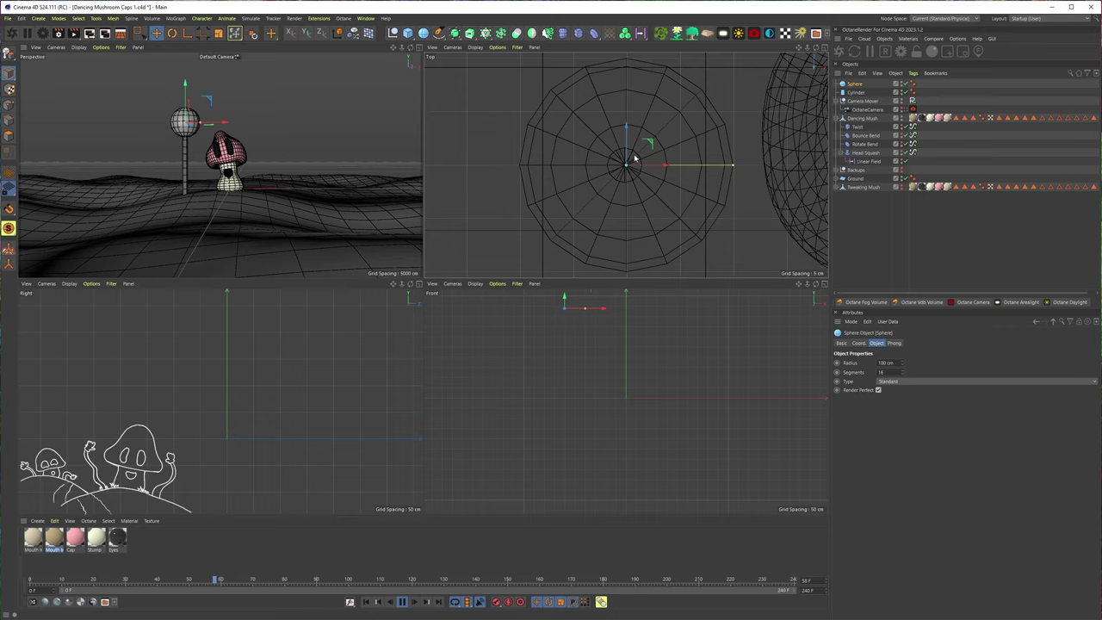
{"action": "scroll", "coordinate": [682, 165], "scroll_direction": "down", "scroll_amount": 6}
{"action": "scroll", "coordinate": [681, 165], "scroll_direction": "up", "scroll_amount": 4}
{"action": "mouse_move", "coordinate": [679, 164]}
{"action": "left_mouse_down"}
{"action": "mouse_move", "coordinate": [818, 168]}
{"action": "mouse_move", "coordinate": [675, 169]}
{"action": "left_mouse_up"}
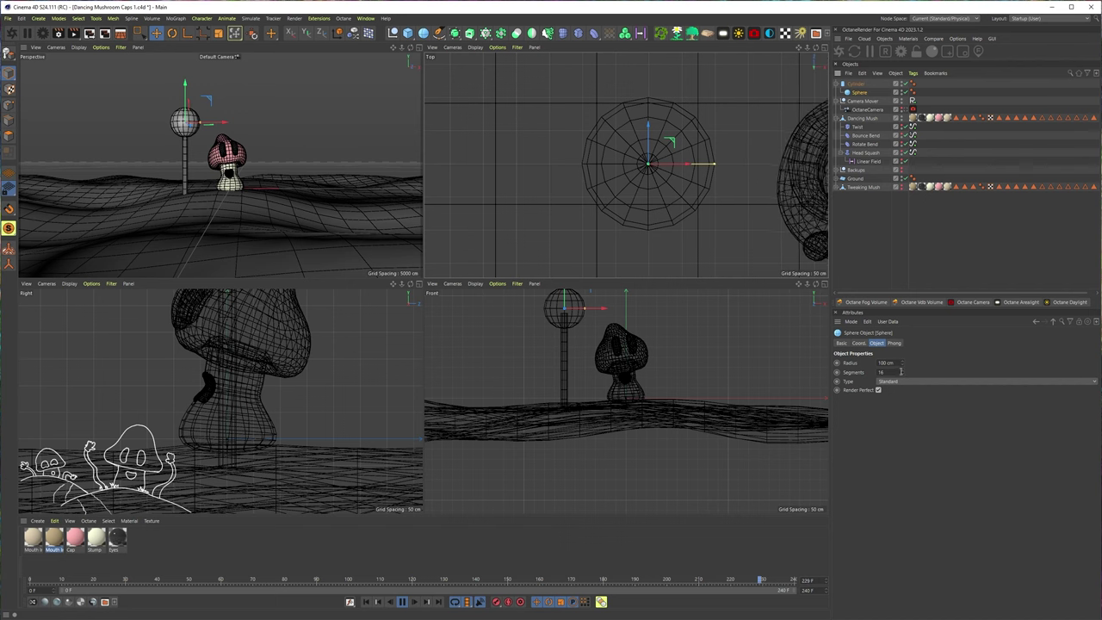
Reduce the sphere's radius to 42 cm and set its Y position to 250 cm.
{"action": "left_click_drag", "start_coordinate": [904, 365], "coordinate": [857, 365]}
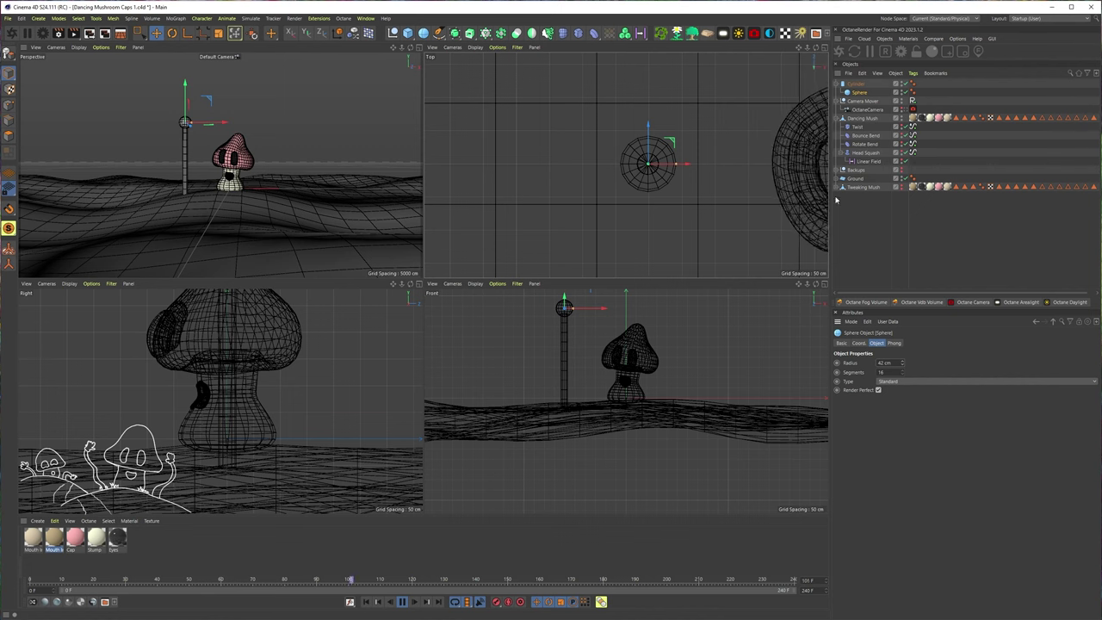
{"action": "left_click", "coordinate": [858, 343]}
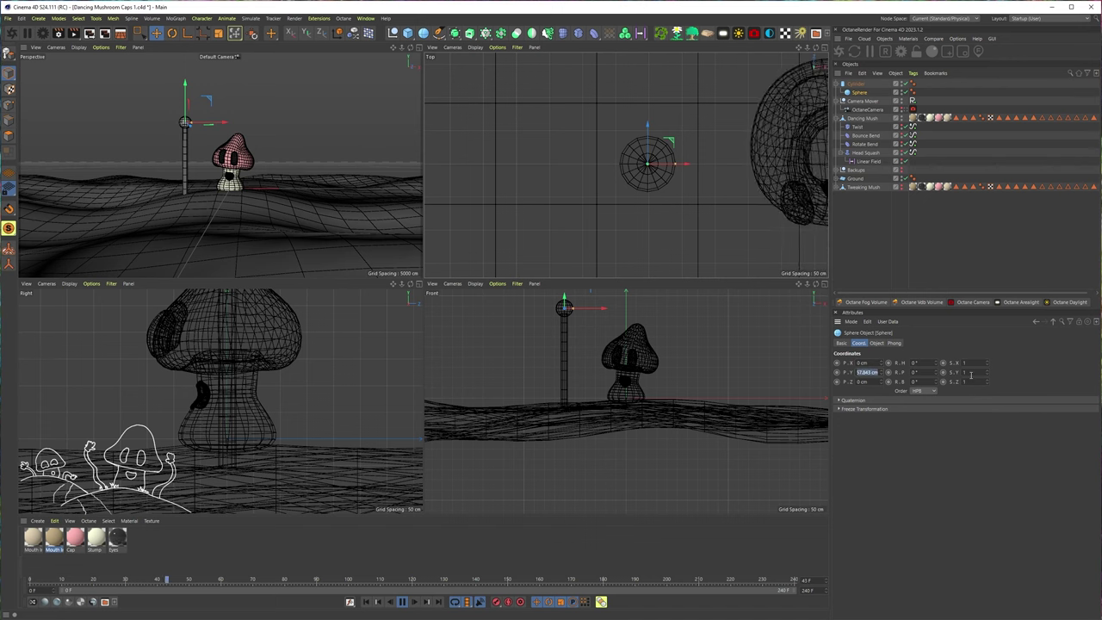
{"action": "type", "text": "250"}
{"action": "key", "text": "Return"}
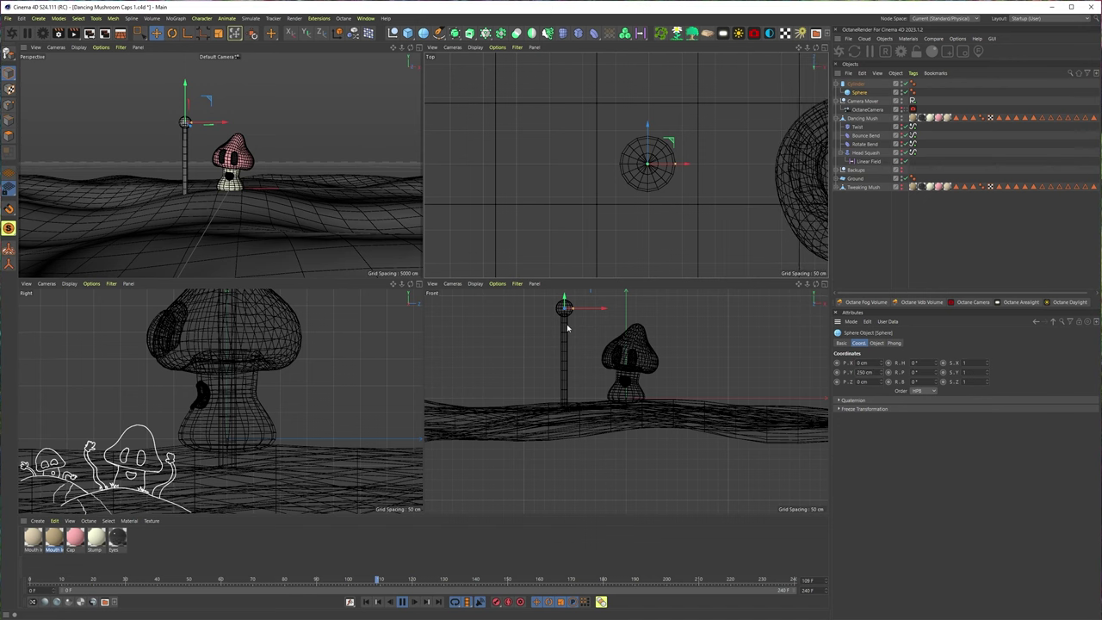
Try placing a smaller copy of the sphere against its upper left side in the front view.
{"action": "scroll", "coordinate": [567, 317], "scroll_direction": "up", "scroll_amount": 3}
{"action": "middle_click_drag", "start_coordinate": [568, 314], "coordinate": [599, 364], "text": "alt"}
{"action": "scroll", "coordinate": [575, 336], "scroll_direction": "up", "scroll_amount": 3}
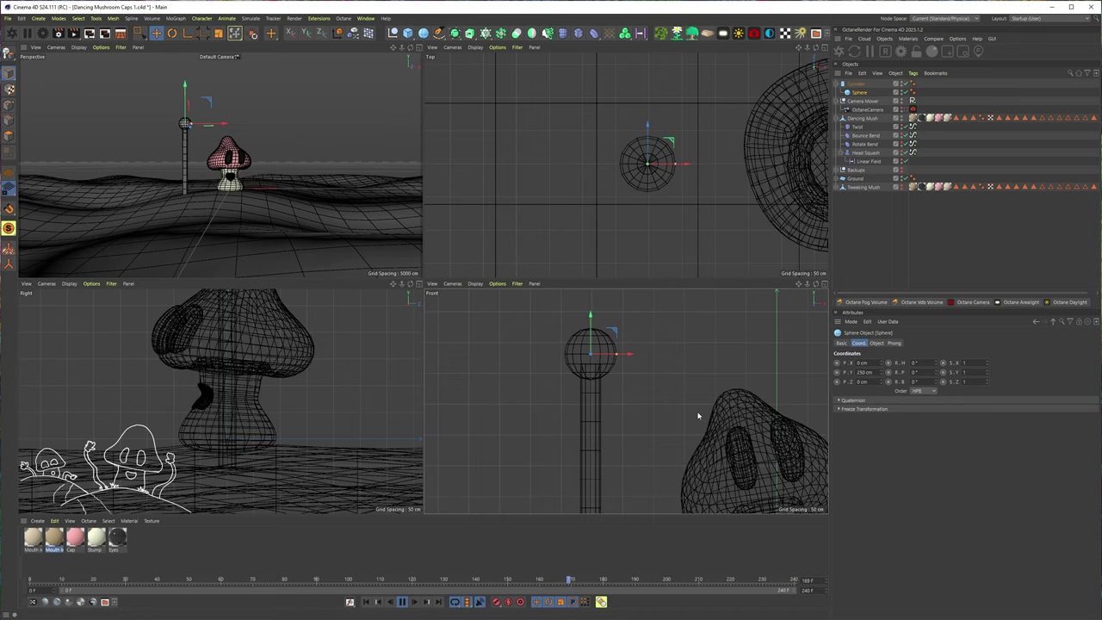
{"action": "middle_click", "coordinate": [583, 374]}
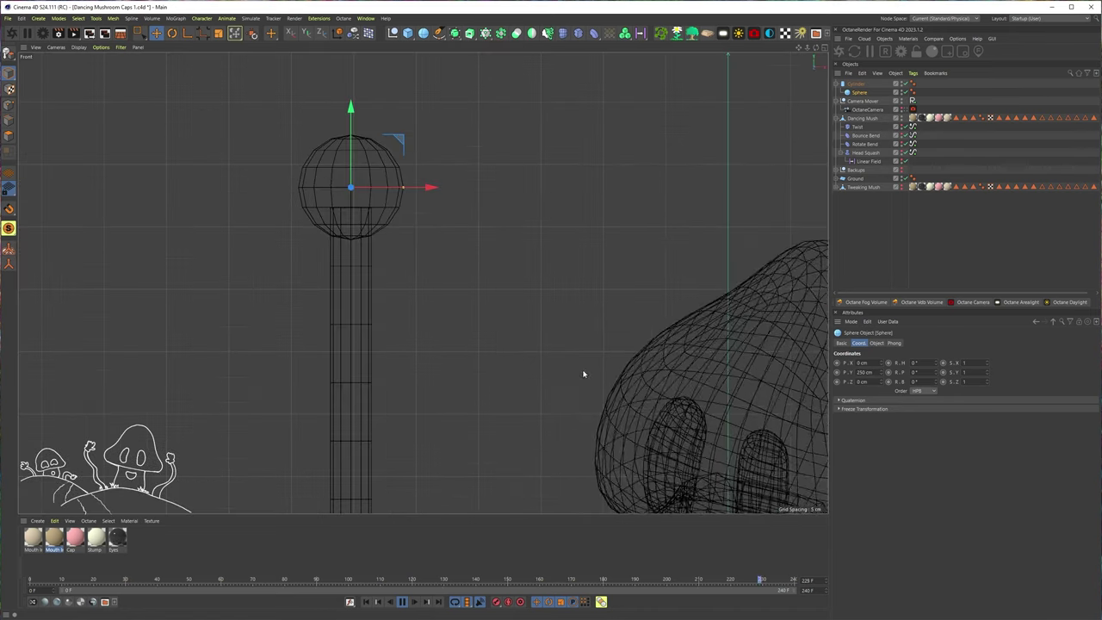
{"action": "scroll", "coordinate": [516, 327], "scroll_direction": "down", "scroll_amount": 5}
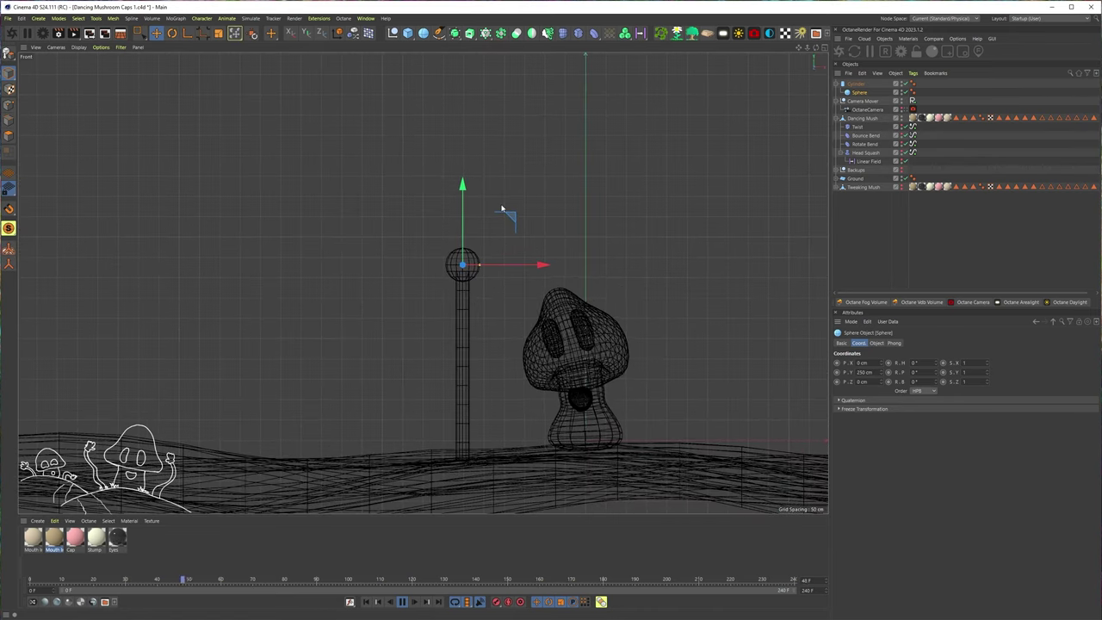
{"action": "scroll", "coordinate": [508, 219], "scroll_direction": "up", "scroll_amount": 4}
{"action": "scroll", "coordinate": [492, 256], "scroll_direction": "down", "scroll_amount": 3}
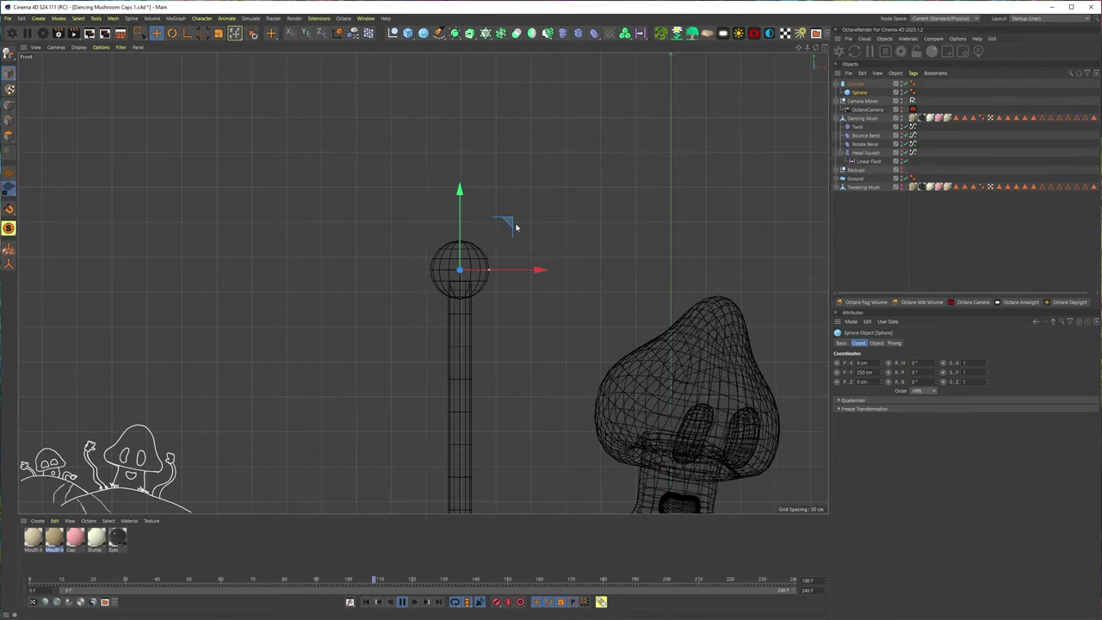
{"action": "left_click_drag", "start_coordinate": [513, 225], "coordinate": [485, 186], "text": "ctrl"}
{"action": "left_click_drag", "start_coordinate": [461, 234], "coordinate": [441, 236]}
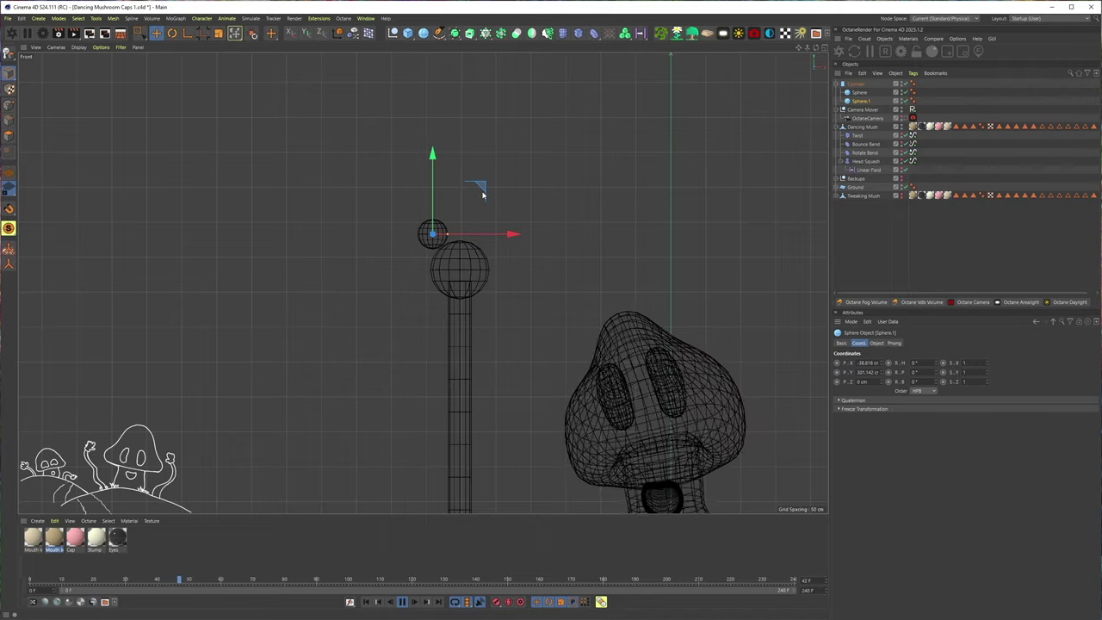
{"action": "key", "text": "ctrl+z"}
{"action": "key", "text": "ctrl+z"}
{"action": "middle_click", "coordinate": [442, 177]}
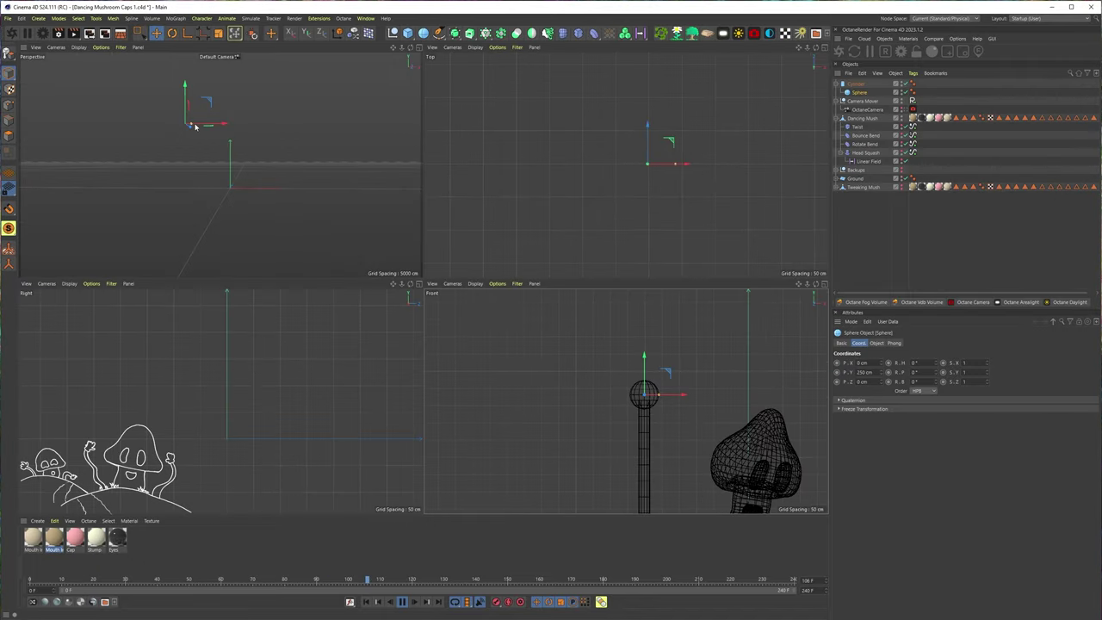
{"action": "key", "text": "F1"}
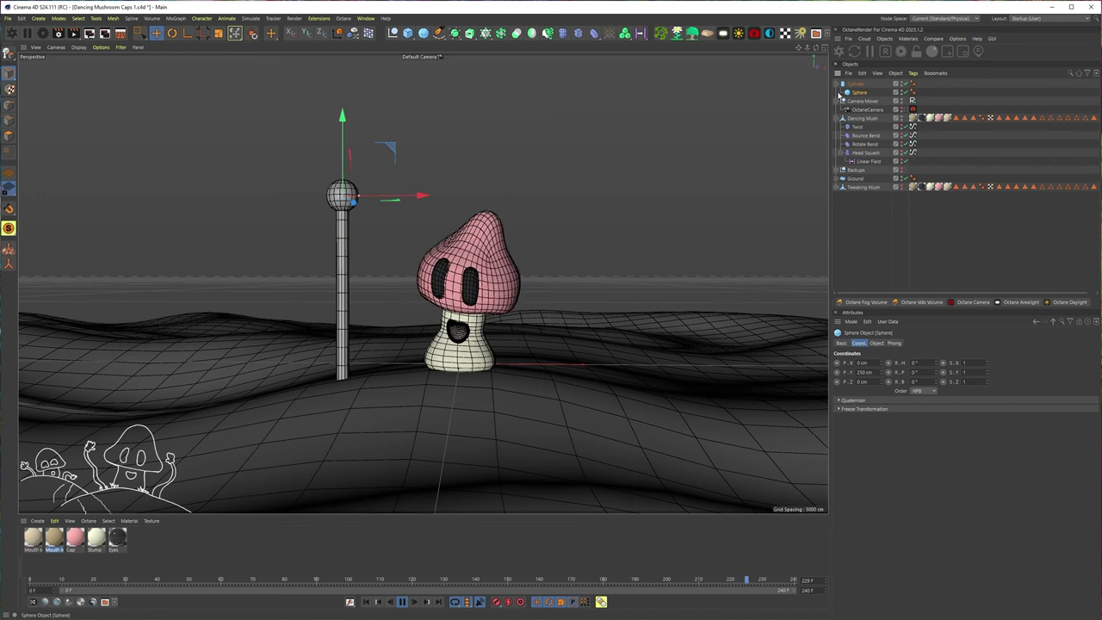
Set the sphere's segment count to 12.
{"action": "left_click", "coordinate": [877, 342]}
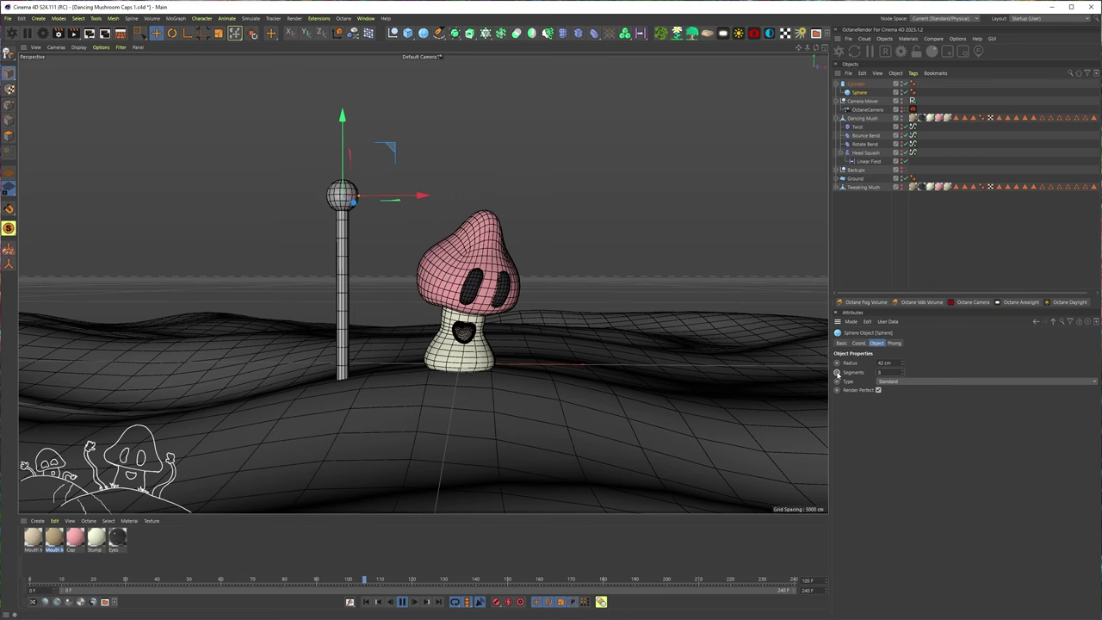
{"action": "key", "text": "Return"}
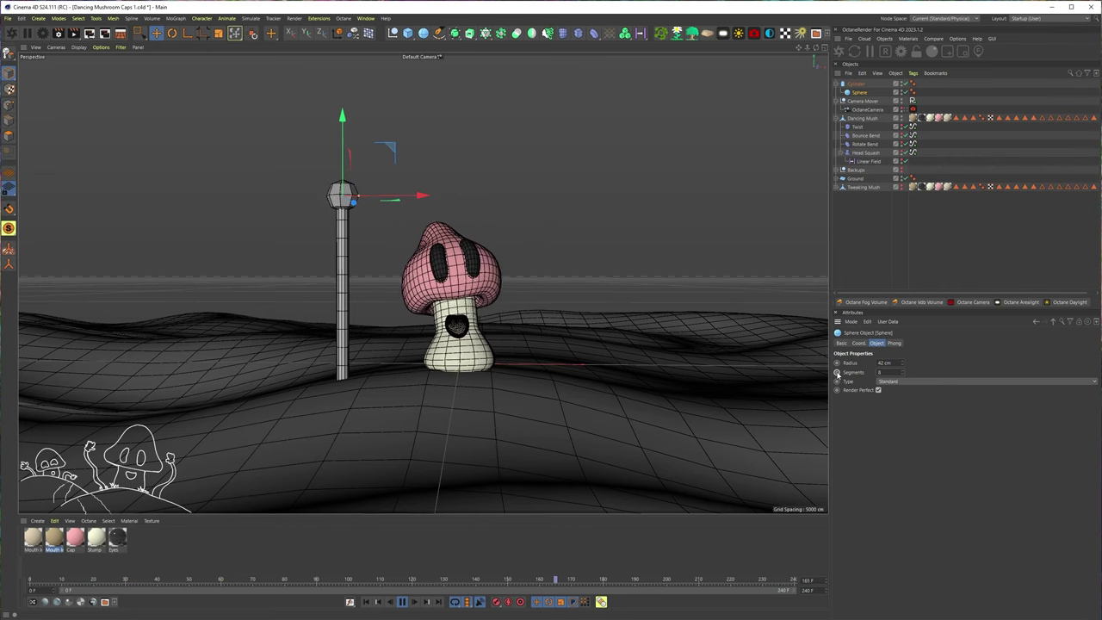
{"action": "type", "text": "1"}
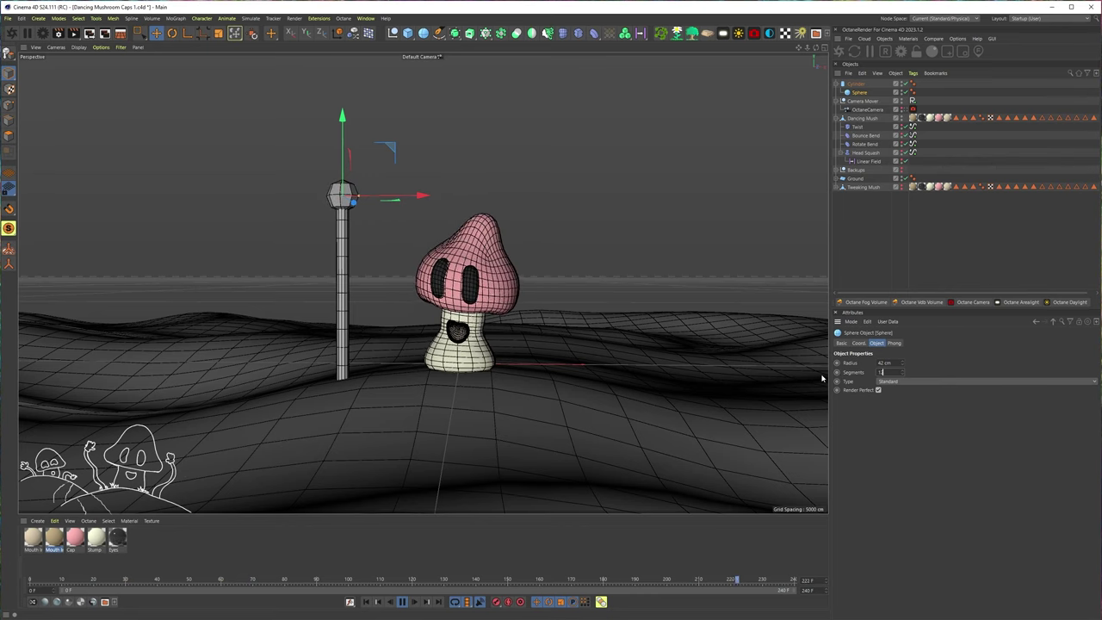
{"action": "type", "text": "2"}
{"action": "key", "text": "Return"}
Make the sphere an editable polygon mesh in polygon mode.
{"action": "left_click_drag", "start_coordinate": [216, 143], "coordinate": [382, 315], "text": "alt"}
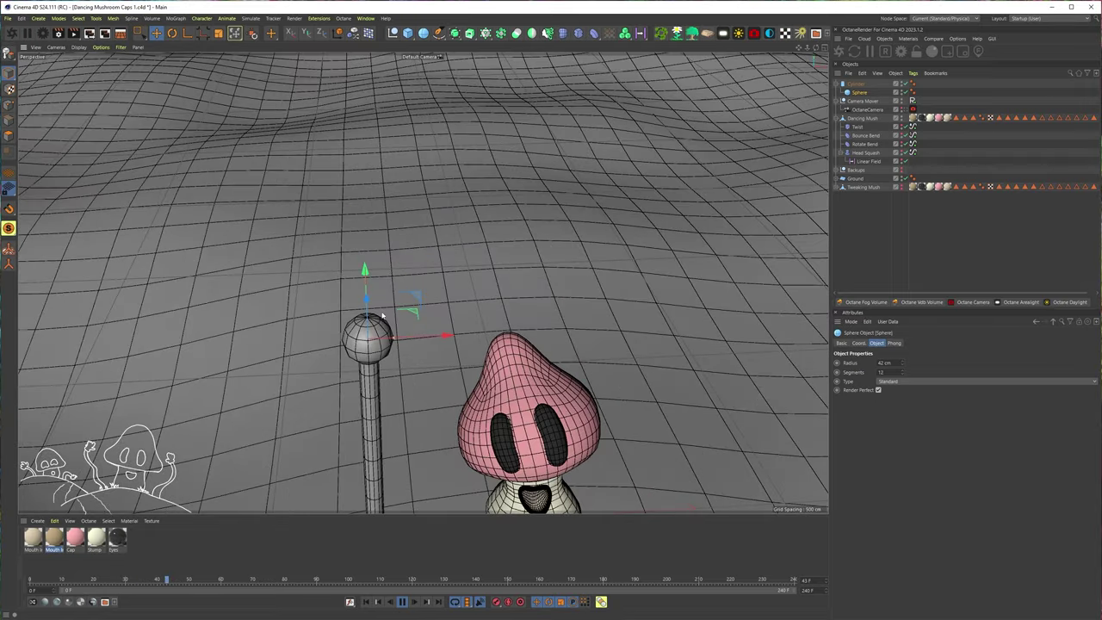
{"action": "right_click_drag", "start_coordinate": [382, 315], "coordinate": [428, 322], "text": "alt"}
{"action": "left_click_drag", "start_coordinate": [428, 322], "coordinate": [399, 281], "text": "alt"}
{"action": "right_click_drag", "start_coordinate": [399, 281], "coordinate": [446, 295], "text": "alt"}
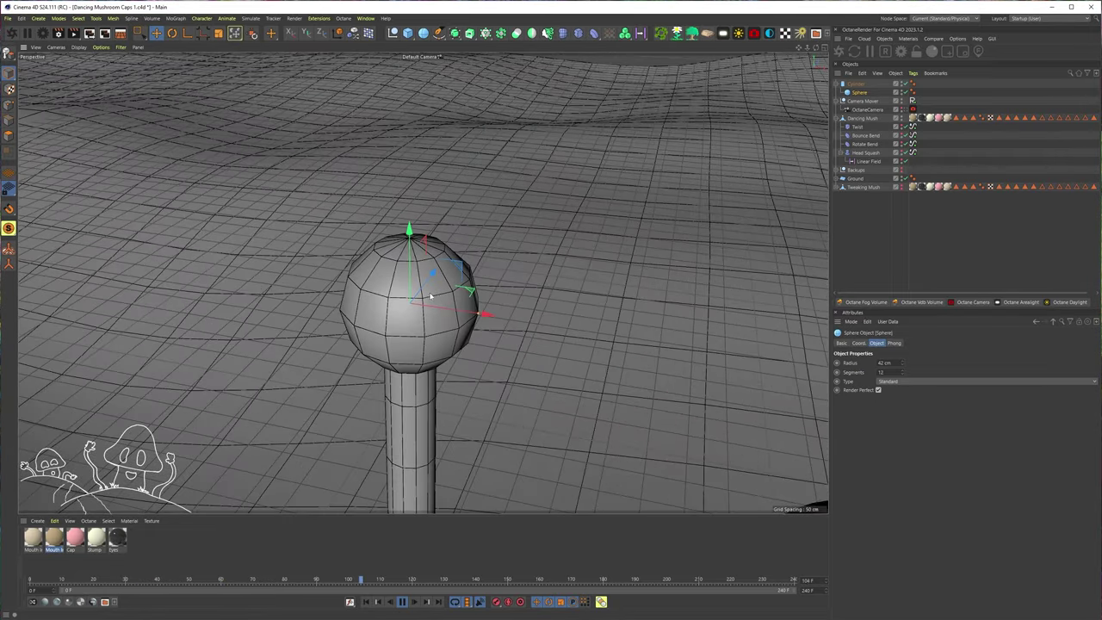
{"action": "left_click", "coordinate": [7, 137]}
{"action": "key", "text": "c"}
{"action": "left_click_drag", "start_coordinate": [367, 355], "coordinate": [444, 306], "text": "alt"}
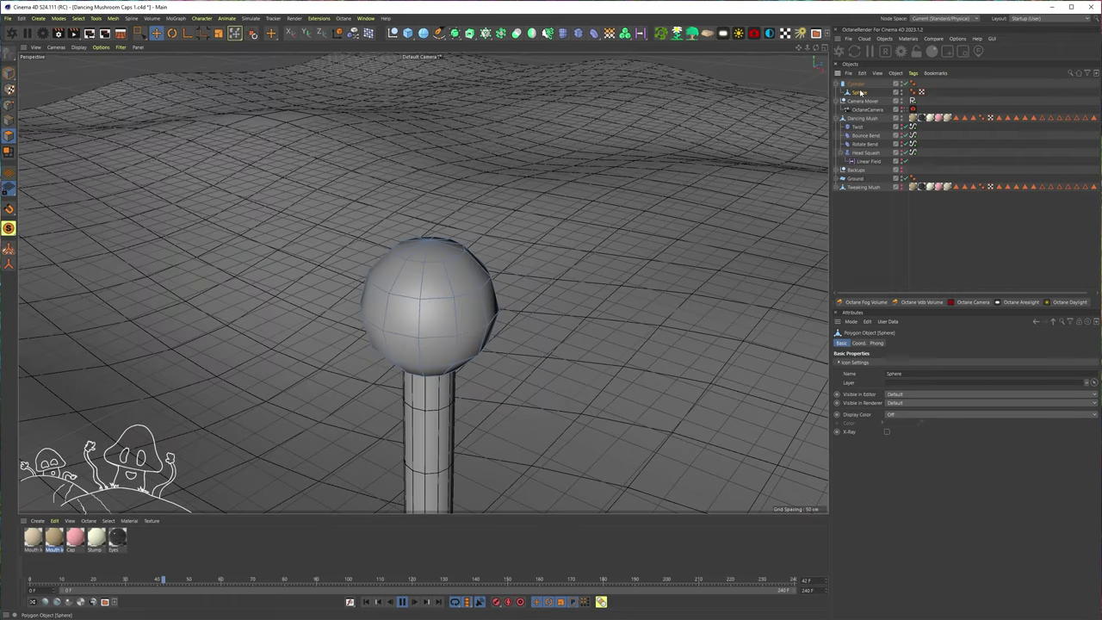
Activate Live Selection, stop the animation playback and return to frame 0.
{"action": "key", "text": "9"}
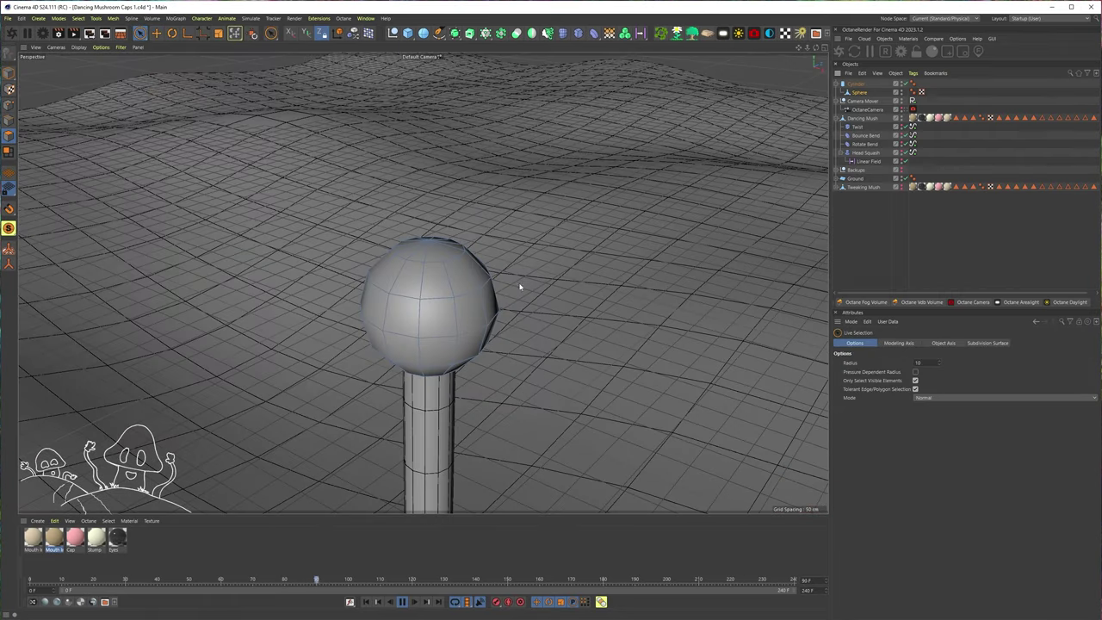
{"action": "left_click", "coordinate": [401, 603]}
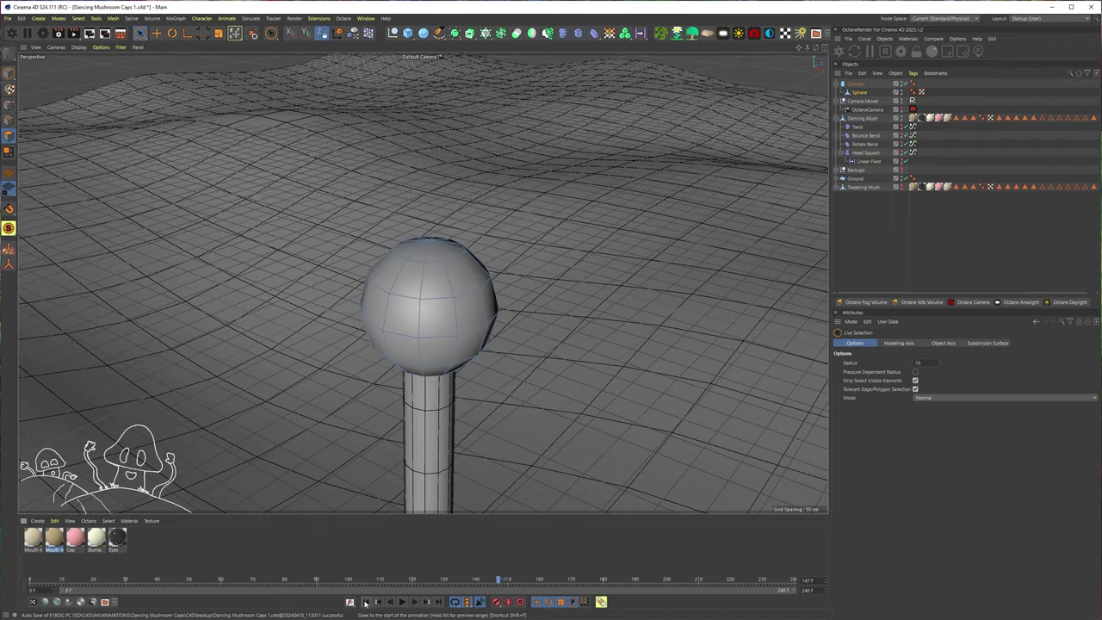
{"action": "key", "text": "shift+f"}
Try extruding a polygon from the side of the standard sphere, and undo back to the parametric sphere.
{"action": "left_click_drag", "start_coordinate": [458, 282], "coordinate": [715, 224], "text": "alt"}
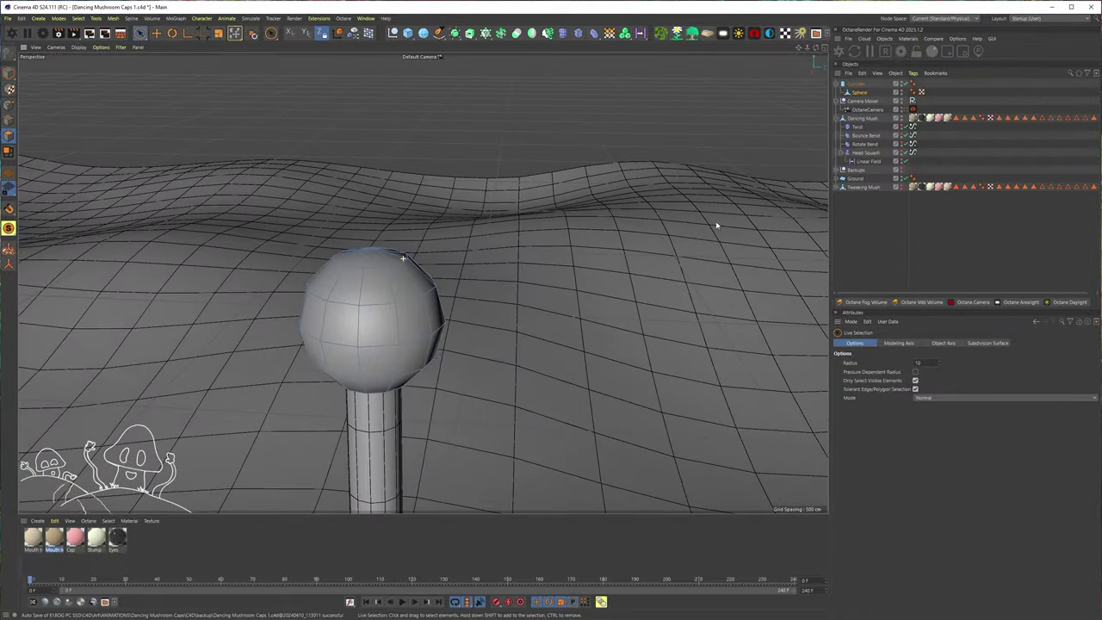
{"action": "left_click", "coordinate": [378, 333]}
{"action": "left_click_drag", "start_coordinate": [365, 335], "coordinate": [314, 272], "text": "alt"}
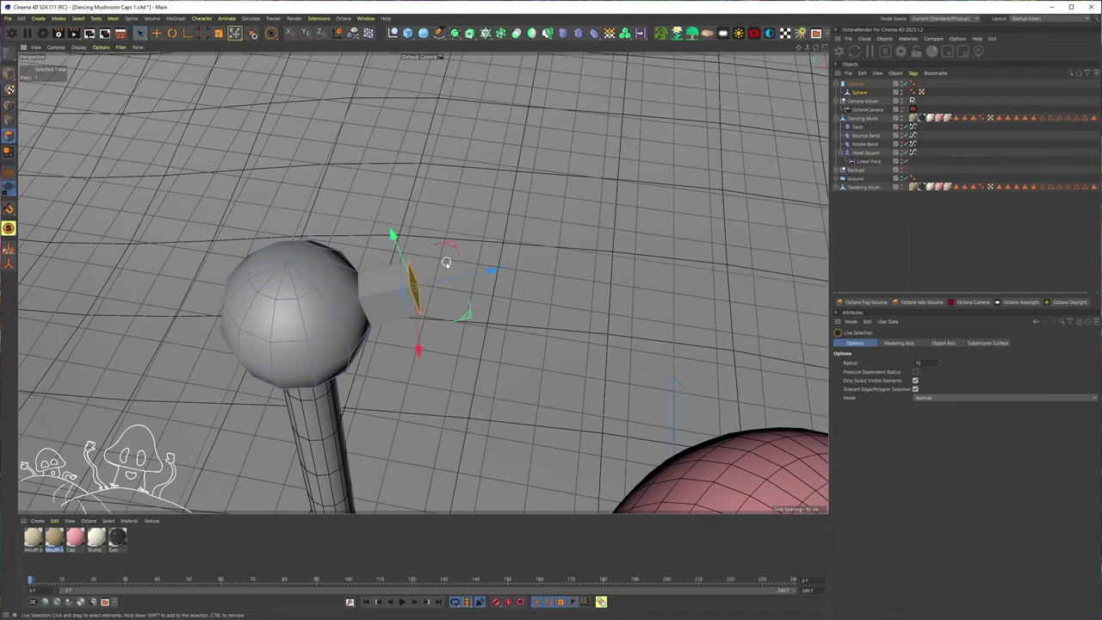
{"action": "key", "text": "ctrl+z"}
{"action": "left_click", "coordinate": [864, 95]}
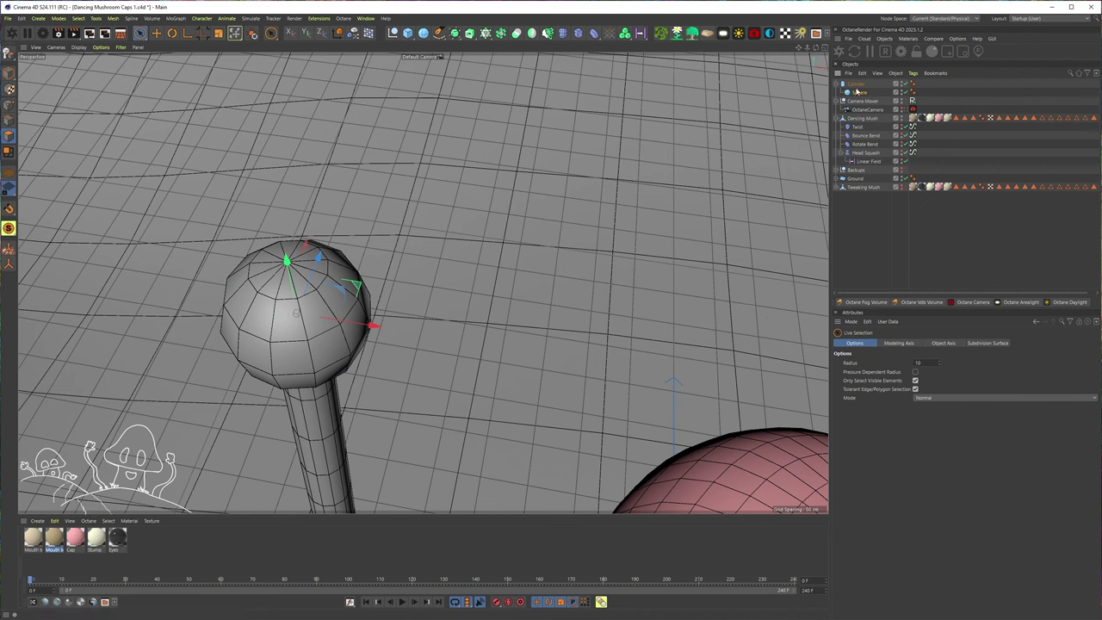
Set the sphere's type to Hexahedron with 11 segments and make it editable.
{"action": "left_click", "coordinate": [857, 91]}
{"action": "left_click", "coordinate": [907, 382]}
{"action": "left_click", "coordinate": [911, 406]}
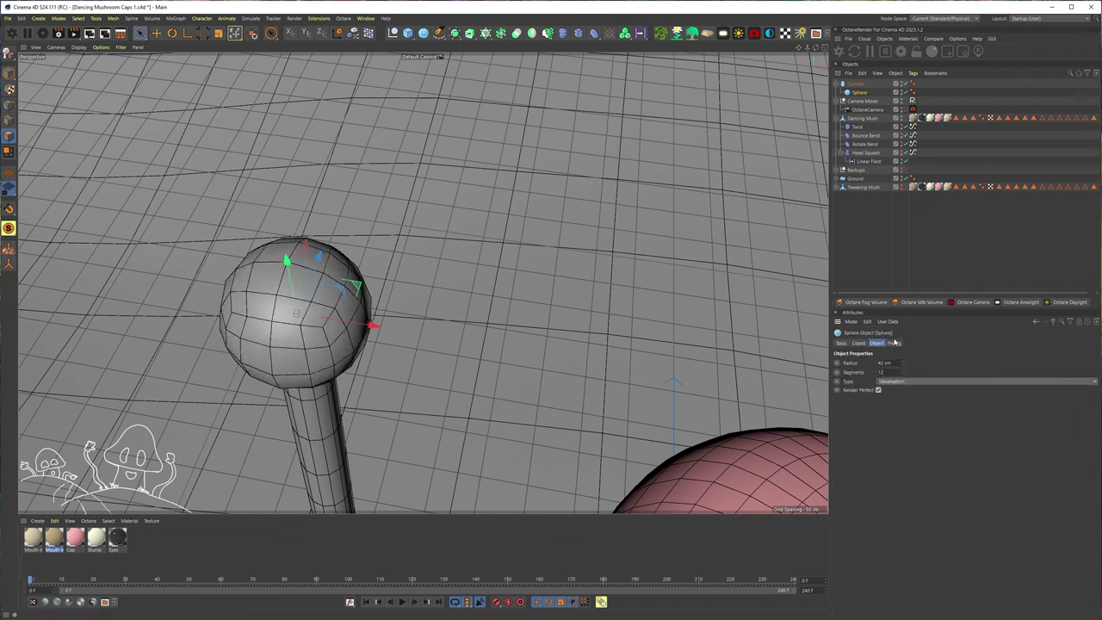
{"action": "left_click", "coordinate": [902, 374]}
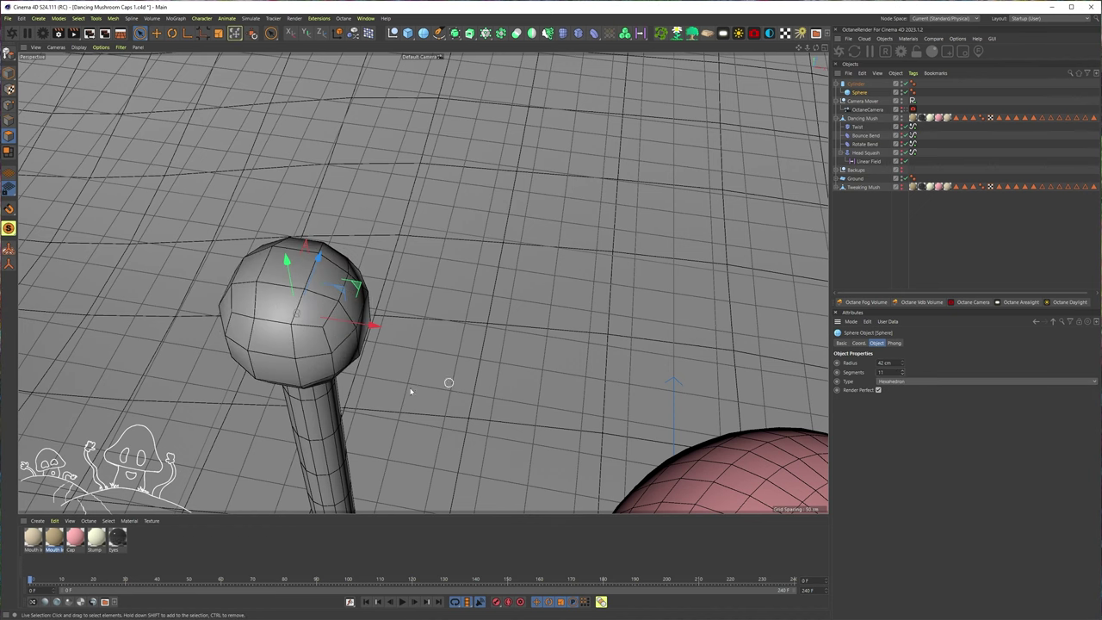
{"action": "key", "text": "c"}
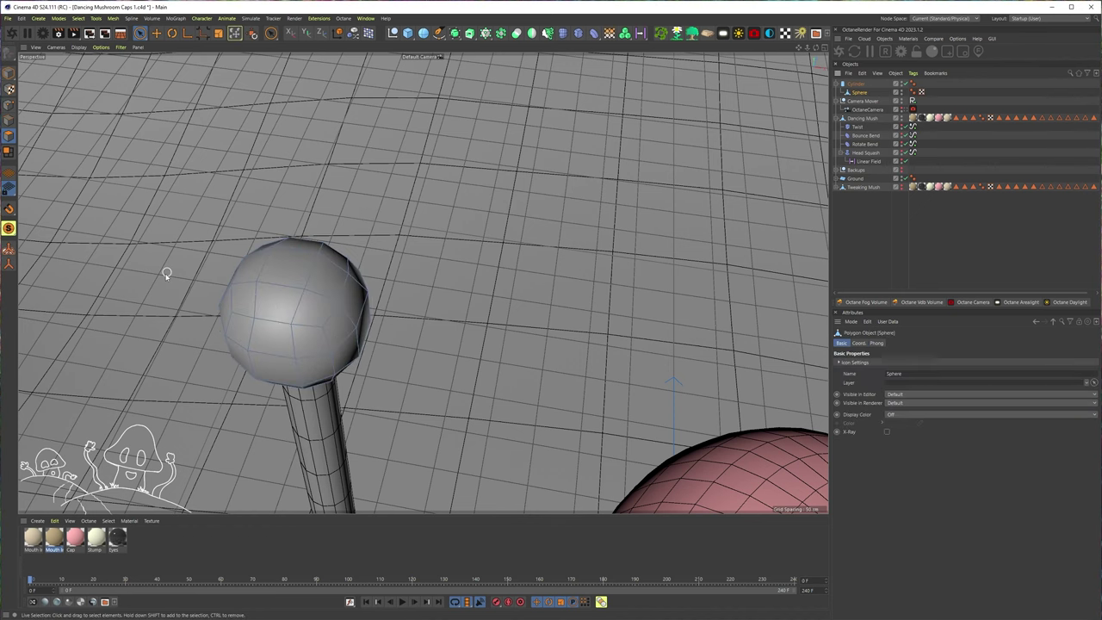
Extrude a polygon on the sphere's mushroom-facing side as a thumb and one above it about 24 cm as a finger.
{"action": "left_click_drag", "start_coordinate": [165, 270], "coordinate": [270, 340], "text": "alt"}
{"action": "left_click_drag", "start_coordinate": [370, 325], "coordinate": [410, 265], "text": "alt"}
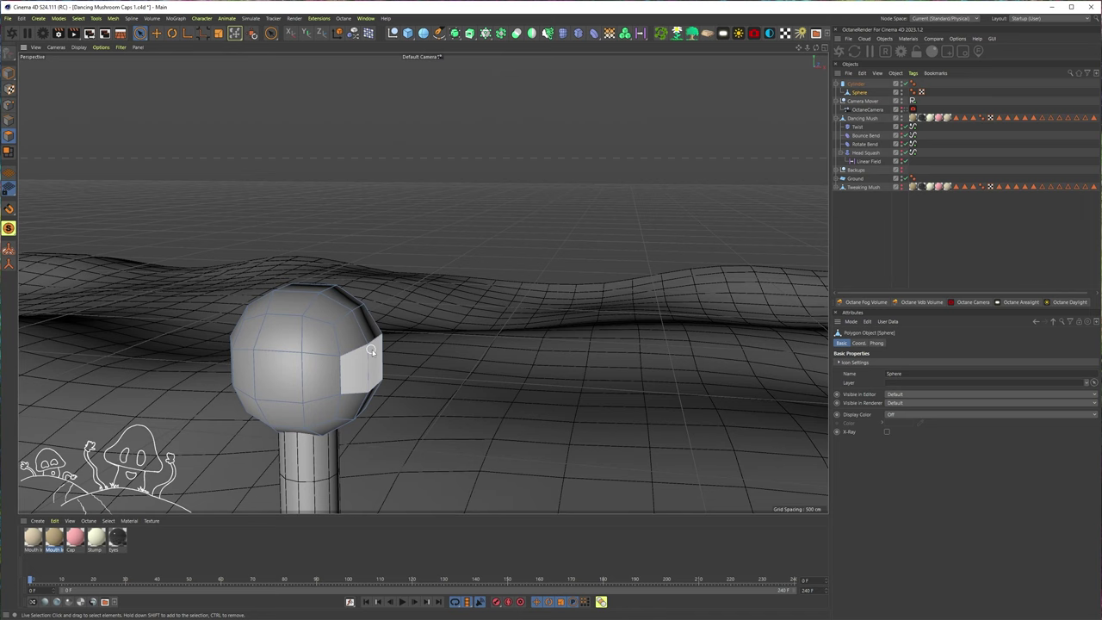
{"action": "left_click", "coordinate": [367, 364]}
{"action": "left_click_drag", "start_coordinate": [447, 367], "coordinate": [344, 297], "text": "ctrl"}
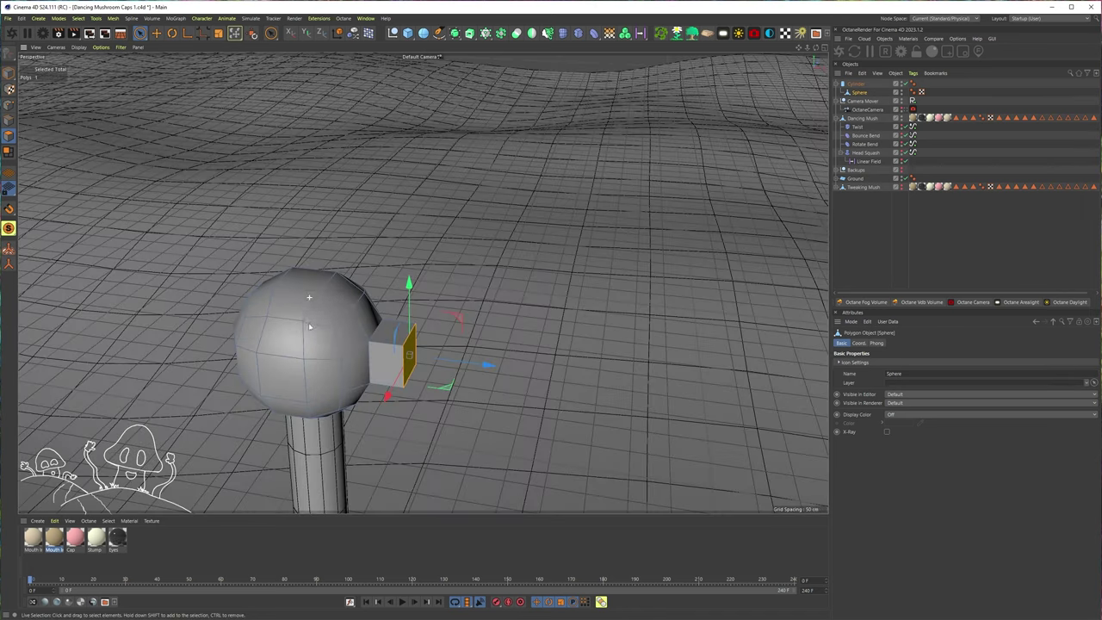
{"action": "left_click", "coordinate": [343, 292]}
{"action": "left_click_drag", "start_coordinate": [377, 245], "coordinate": [392, 199]}
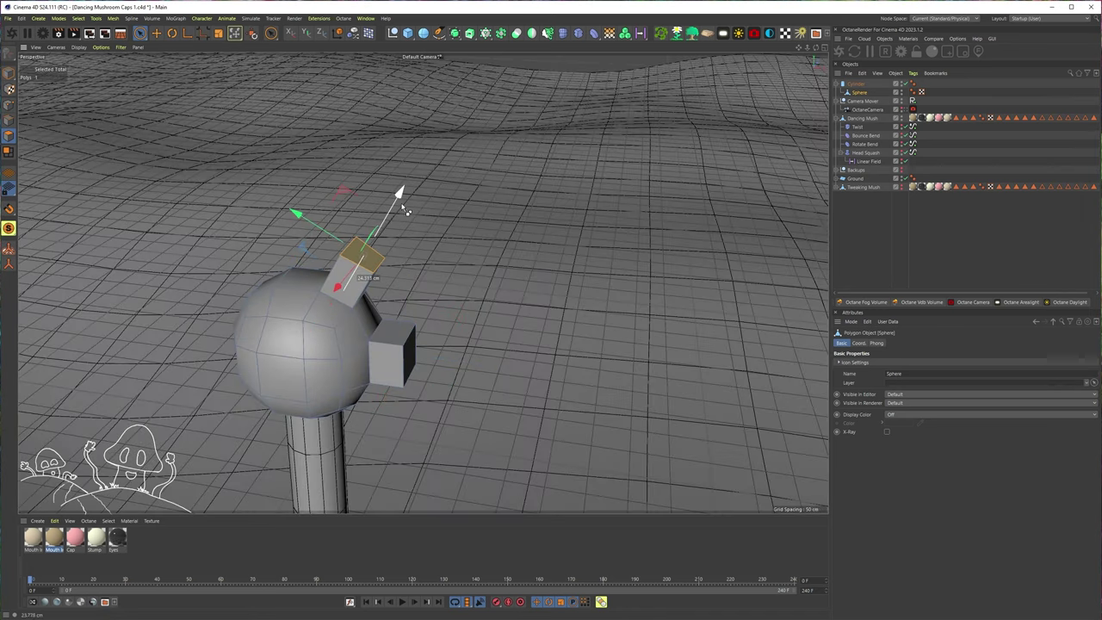
Extrude the opposite upper polygon about 23 cm as a finger and the top centre polygon further as a longer middle finger.
{"action": "left_click", "coordinate": [303, 282]}
{"action": "left_click_drag", "start_coordinate": [303, 283], "coordinate": [300, 286], "text": "alt"}
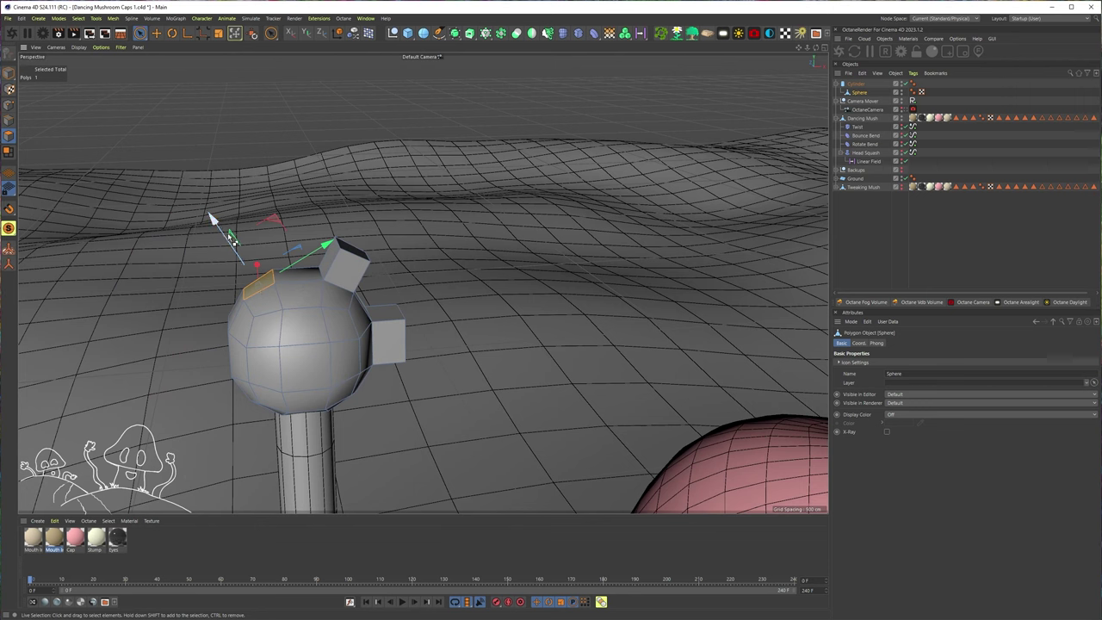
{"action": "left_click_drag", "start_coordinate": [231, 239], "coordinate": [196, 200], "text": "ctrl"}
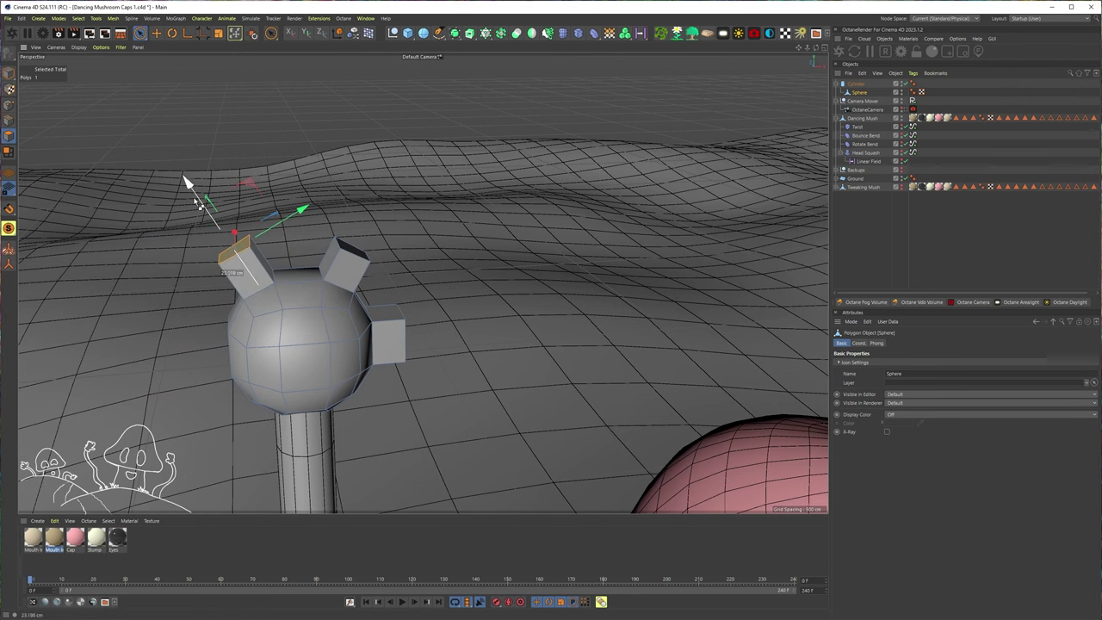
{"action": "left_click", "coordinate": [291, 280]}
{"action": "left_click_drag", "start_coordinate": [290, 216], "coordinate": [284, 157], "text": "ctrl"}
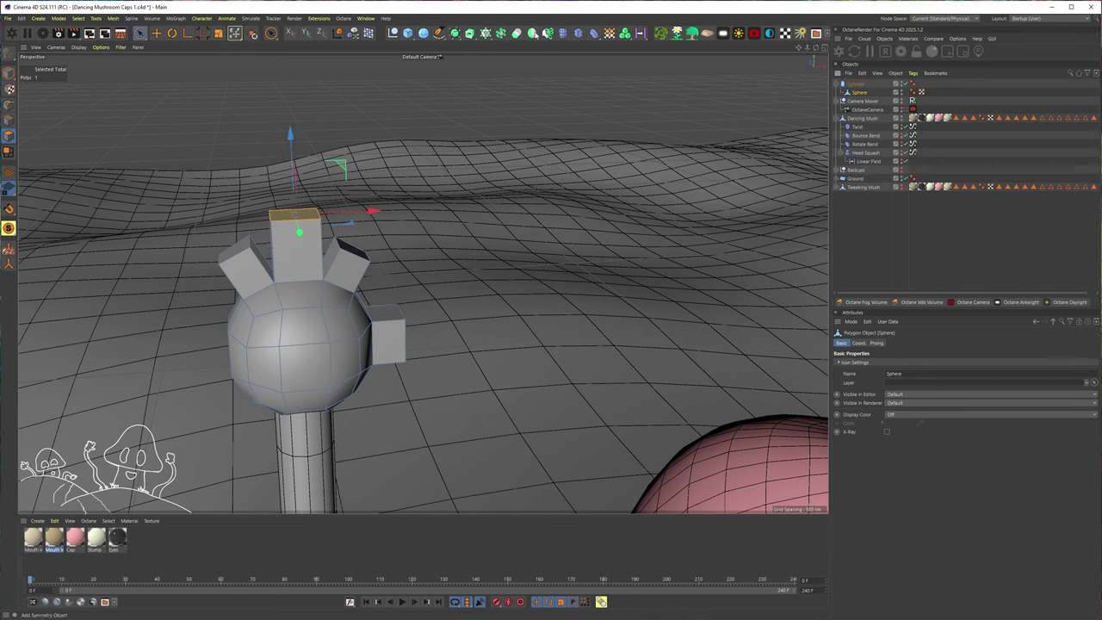
Smooth the hand by making its sphere mesh the child of a Subdivision Surface, and check its shape against the arm.
{"action": "left_click", "coordinate": [456, 34], "text": "alt"}
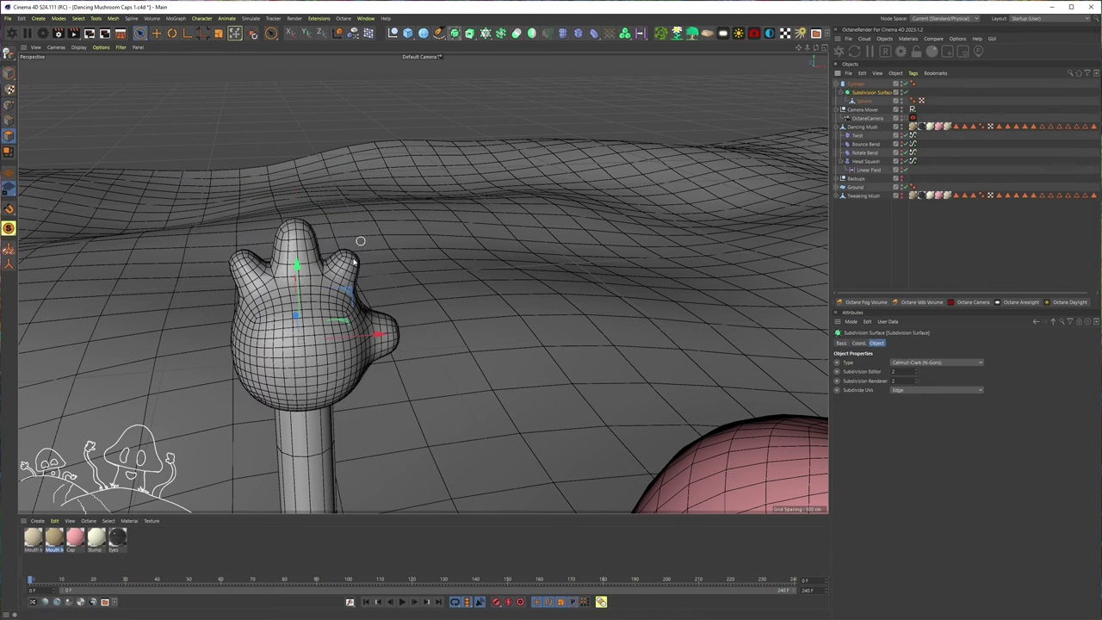
{"action": "left_click_drag", "start_coordinate": [314, 355], "coordinate": [315, 381], "text": "alt"}
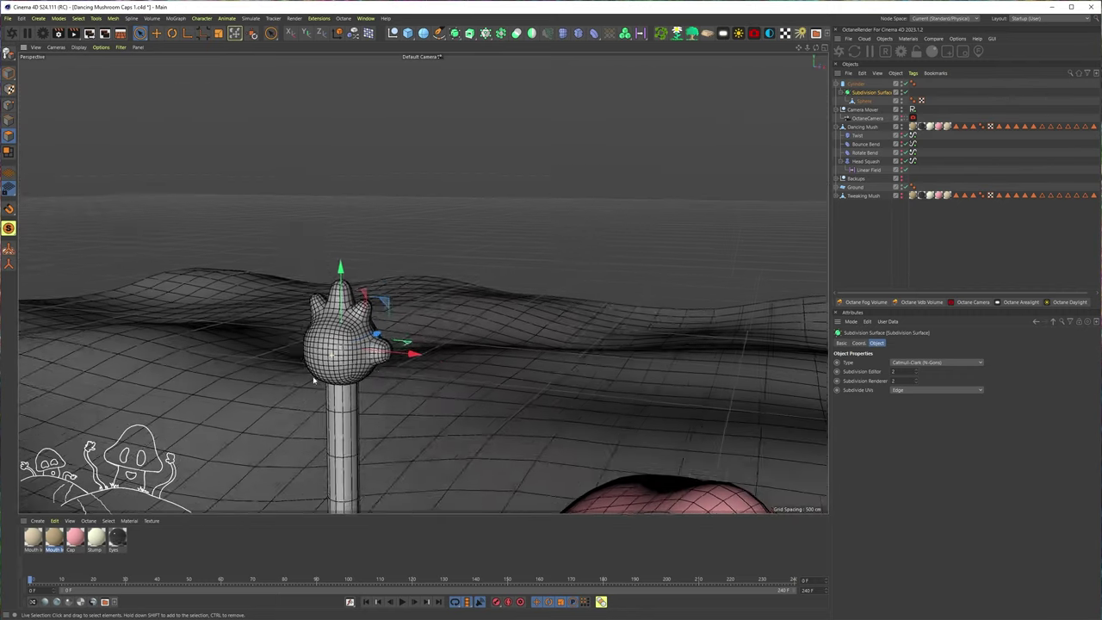
{"action": "right_click_drag", "start_coordinate": [315, 381], "coordinate": [268, 406], "text": "alt"}
{"action": "left_click_drag", "start_coordinate": [267, 405], "coordinate": [402, 397], "text": "alt"}
{"action": "scroll", "coordinate": [402, 397], "scroll_direction": "up", "scroll_amount": 10}
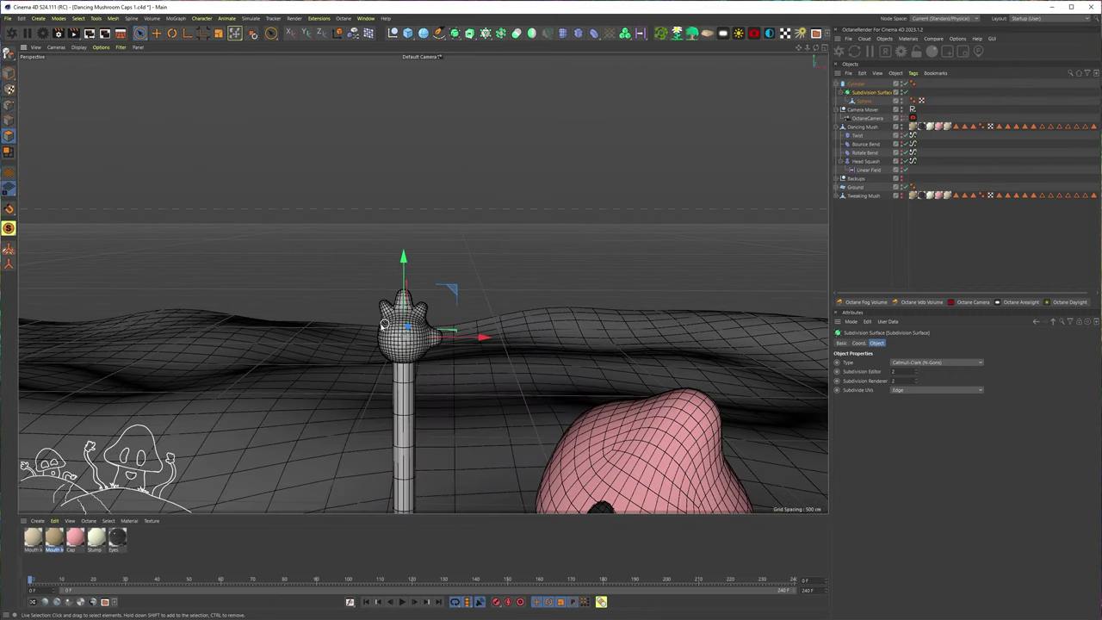
On the sphere mesh under the Subdivision Surface, enlarge the thumb's end polygon and move it outward to lengthen the thumb.
{"action": "left_click", "coordinate": [868, 102]}
{"action": "mouse_move", "coordinate": [467, 329]}
{"action": "left_mouse_down", "text": "alt"}
{"action": "mouse_move", "coordinate": [435, 337]}
{"action": "mouse_move", "coordinate": [475, 319]}
{"action": "left_mouse_up", "text": "alt"}
{"action": "key", "text": "ctrl+shift+z"}
{"action": "left_click_drag", "start_coordinate": [414, 343], "coordinate": [365, 346], "text": "alt"}
{"action": "scroll", "coordinate": [456, 366], "scroll_direction": "up", "scroll_amount": 2}
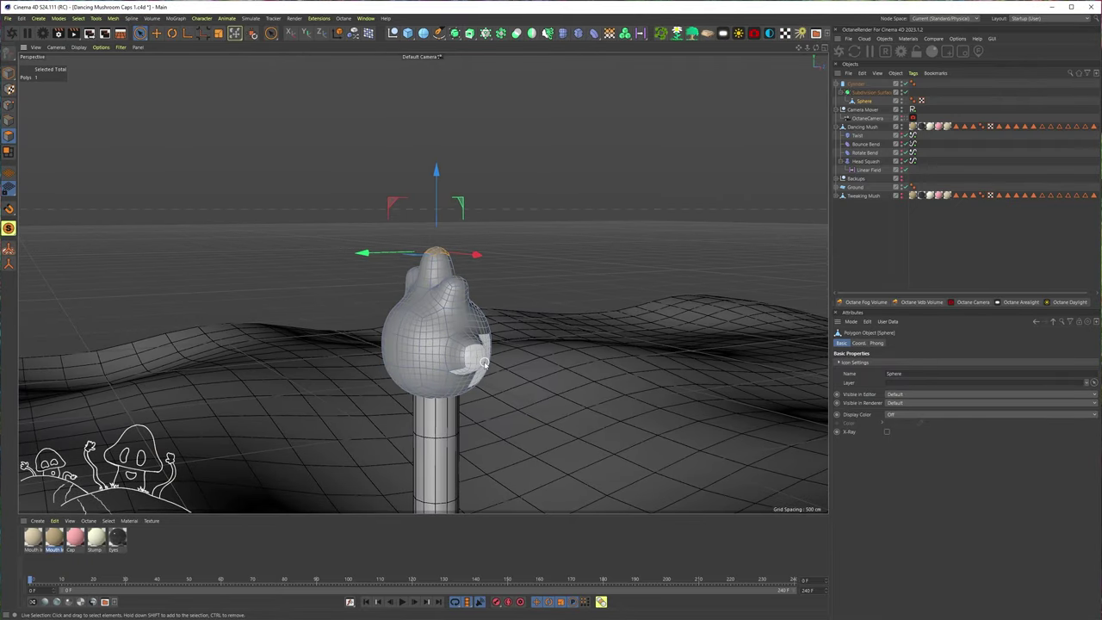
{"action": "left_click", "coordinate": [470, 358]}
{"action": "left_click_drag", "start_coordinate": [470, 358], "coordinate": [512, 372], "text": "alt"}
{"action": "key", "text": "t"}
{"action": "left_click_drag", "start_coordinate": [553, 321], "coordinate": [693, 323]}
{"action": "key", "text": "e"}
{"action": "left_click_drag", "start_coordinate": [537, 368], "coordinate": [551, 372]}
Lengthen the finger next to the thumb by moving its end polygon outward, and scale up its tip.
{"action": "mouse_move", "coordinate": [469, 361]}
{"action": "left_mouse_down", "text": "alt"}
{"action": "mouse_move", "coordinate": [529, 334]}
{"action": "mouse_move", "coordinate": [453, 351]}
{"action": "left_mouse_up", "text": "alt"}
{"action": "left_click", "coordinate": [449, 287]}
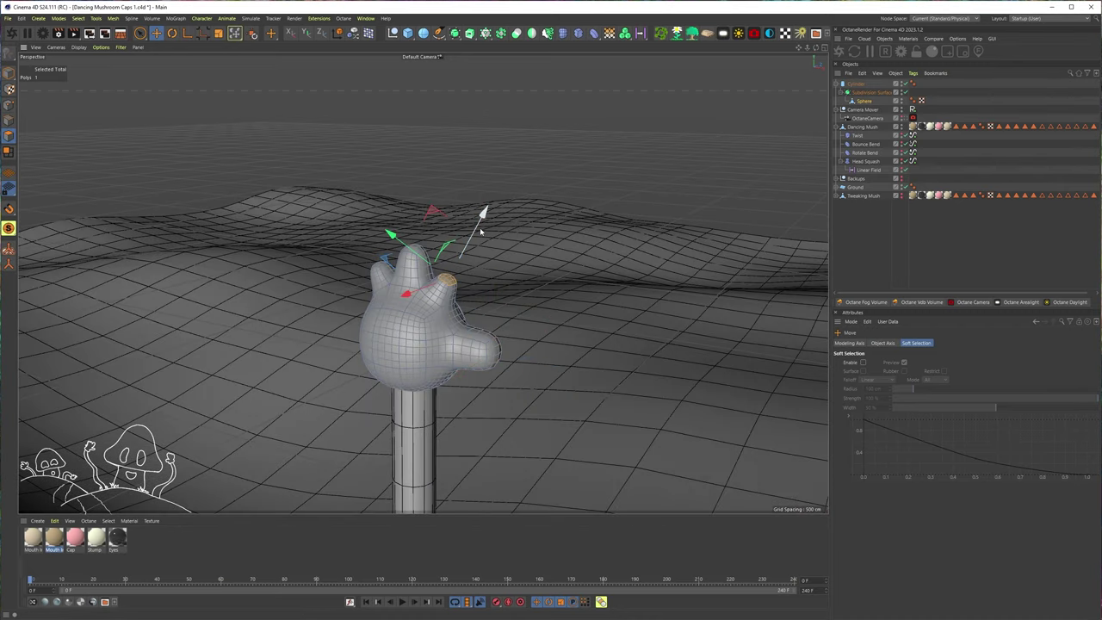
{"action": "left_click_drag", "start_coordinate": [481, 229], "coordinate": [494, 213]}
{"action": "key", "text": "t"}
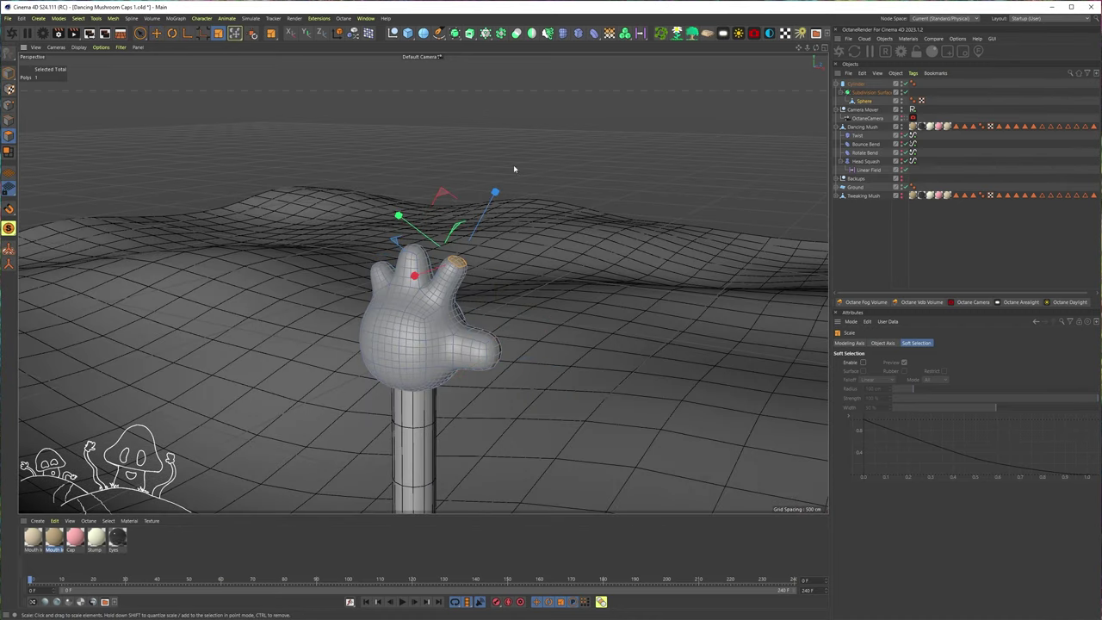
{"action": "left_click_drag", "start_coordinate": [513, 164], "coordinate": [643, 135]}
{"action": "left_click_drag", "start_coordinate": [742, 135], "coordinate": [739, 138]}
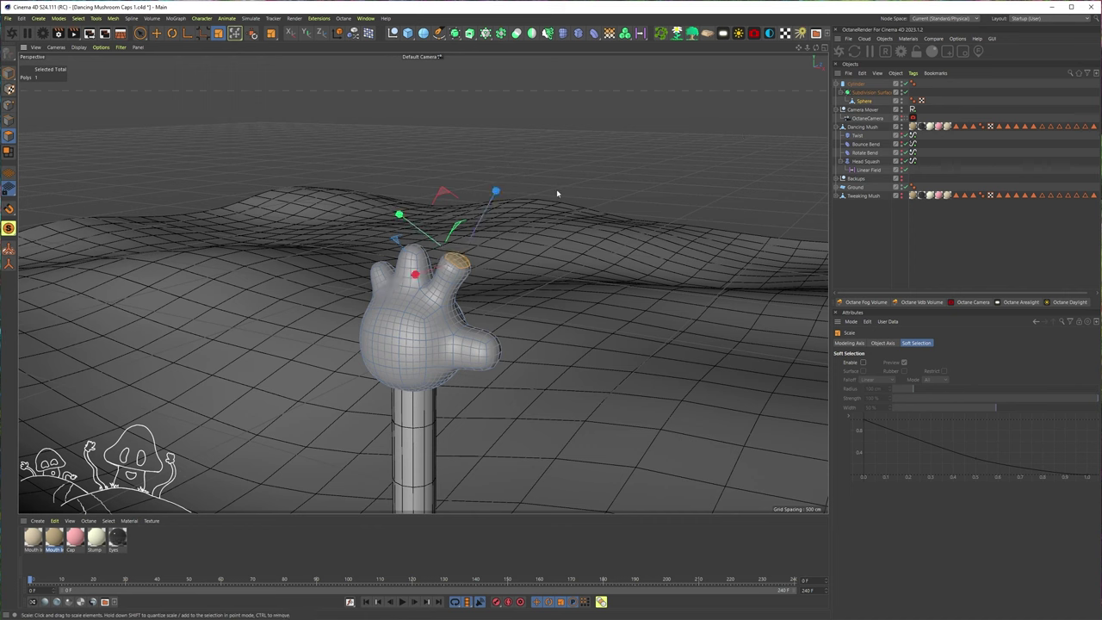
Raise the middle finger's end polygon slightly and scale it up for a rounder tip.
{"action": "left_click", "coordinate": [419, 249]}
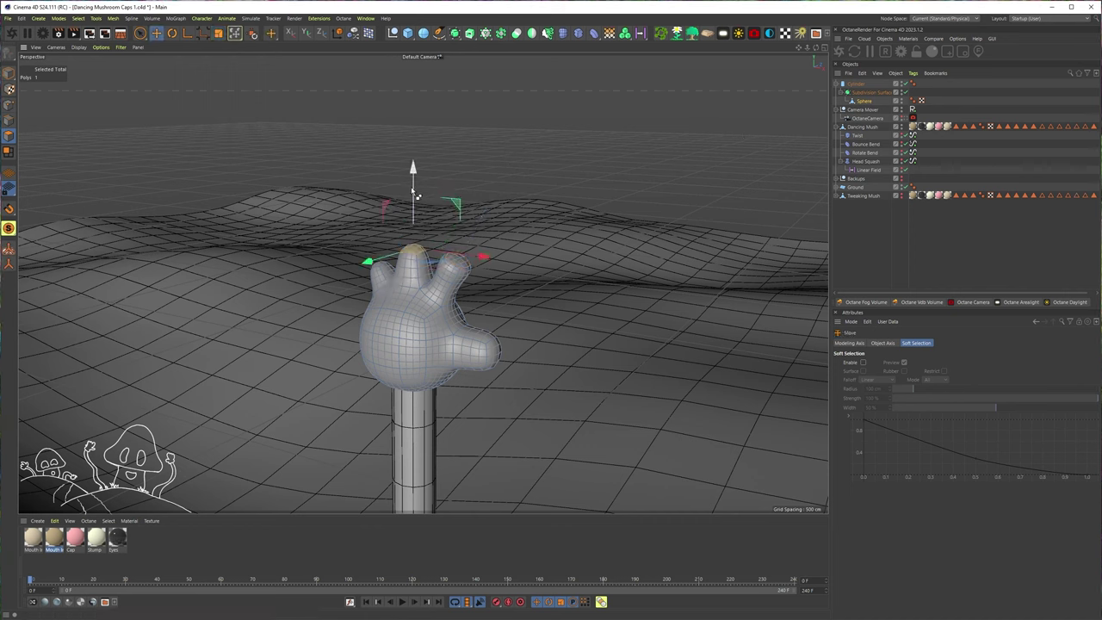
{"action": "left_click_drag", "start_coordinate": [414, 191], "coordinate": [414, 173]}
{"action": "key", "text": "t"}
{"action": "left_click_drag", "start_coordinate": [496, 145], "coordinate": [777, 128]}
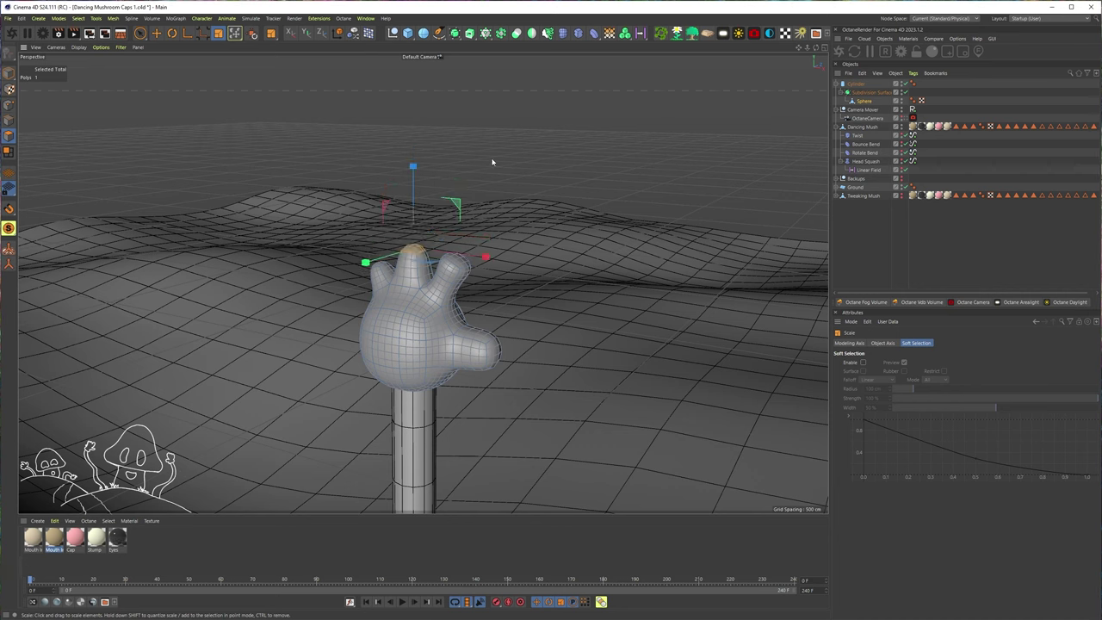
{"action": "left_click_drag", "start_coordinate": [492, 162], "coordinate": [744, 153]}
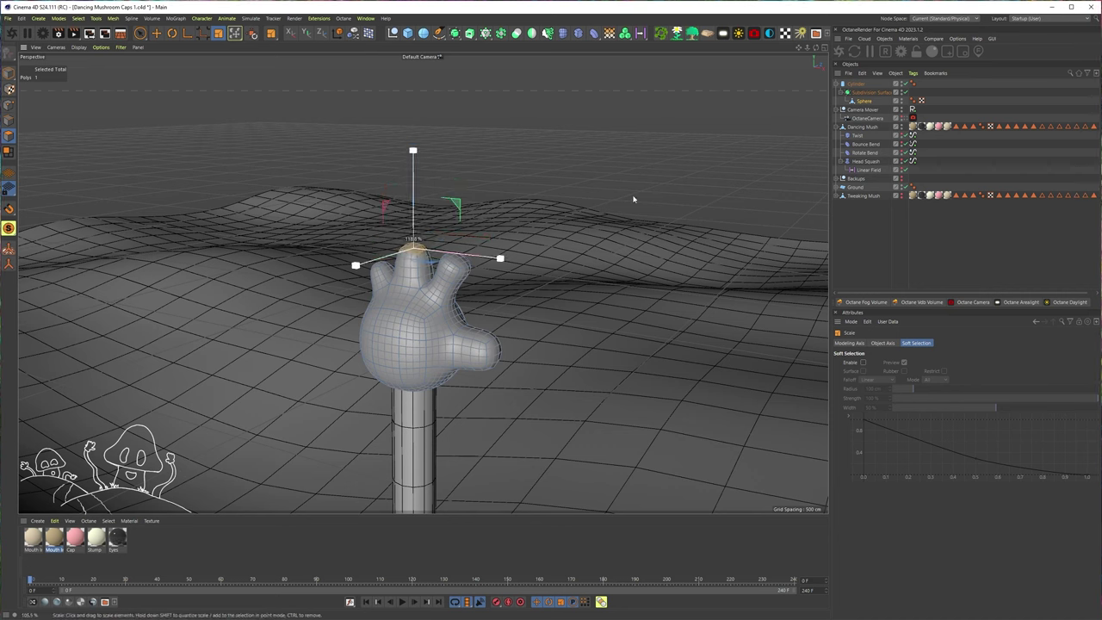
{"action": "left_click_drag", "start_coordinate": [633, 199], "coordinate": [624, 203]}
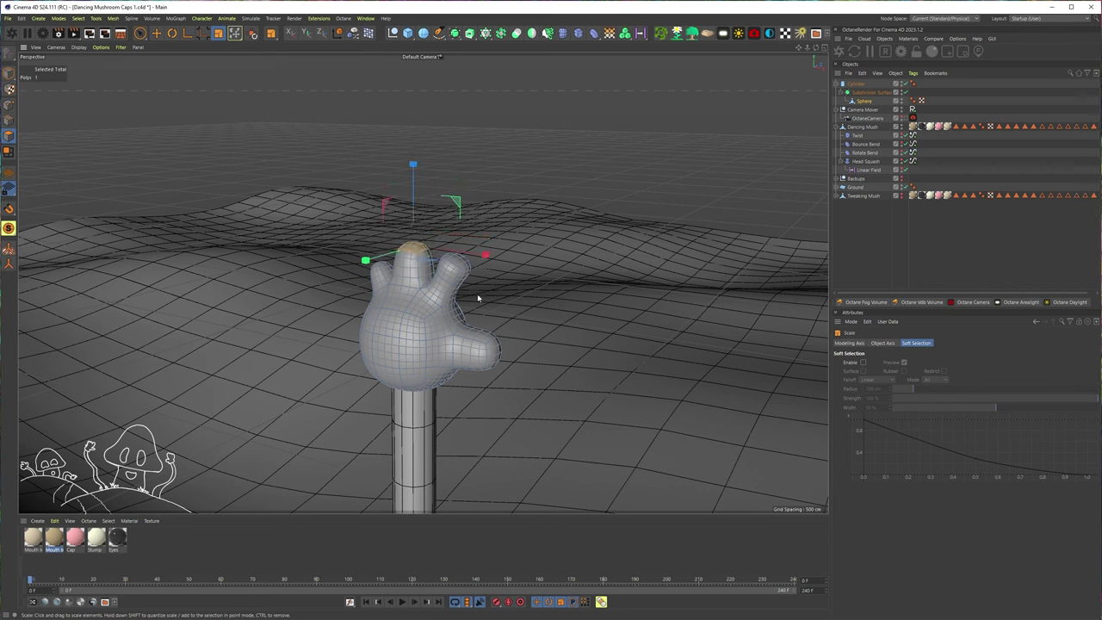
Lengthen the finger farthest from the thumb by moving its end polygon outward.
{"action": "left_click", "coordinate": [377, 267]}
{"action": "key", "text": "e"}
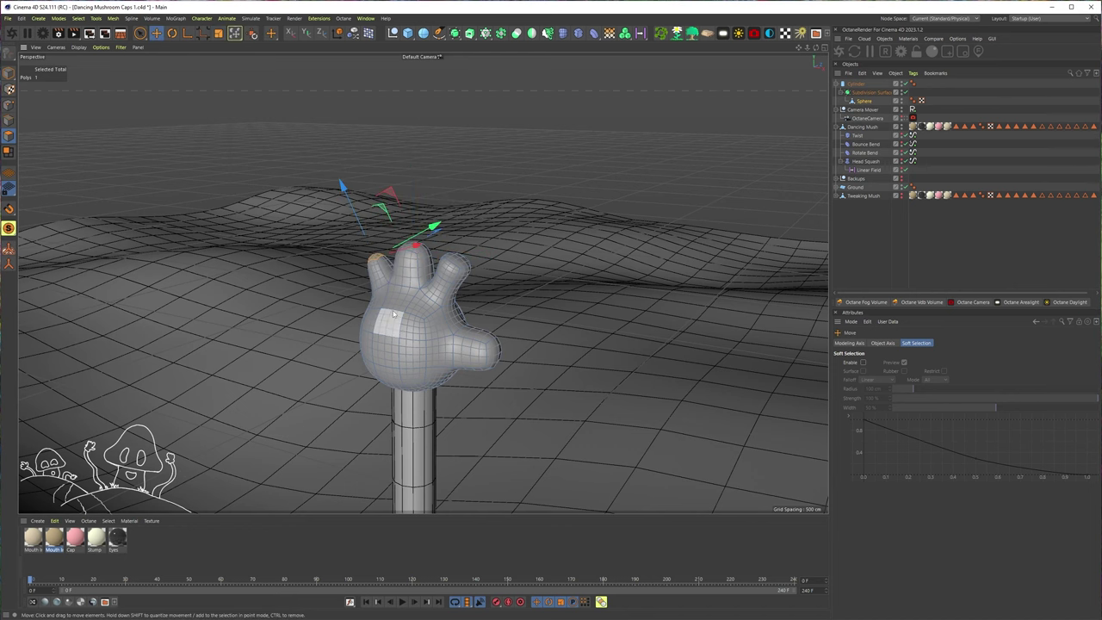
{"action": "left_click_drag", "start_coordinate": [393, 315], "coordinate": [443, 301], "text": "alt"}
Move the polygon at the centre of the palm along its normal, and select the surrounding palm polygons with Live Selection.
{"action": "left_click", "coordinate": [399, 344]}
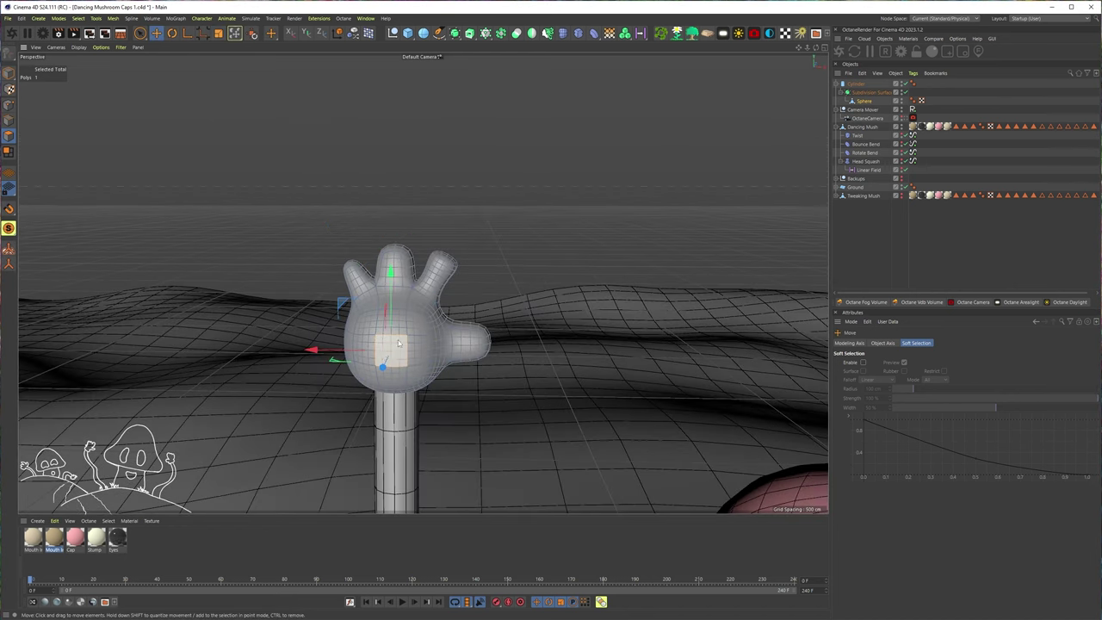
{"action": "left_click_drag", "start_coordinate": [382, 367], "coordinate": [408, 345]}
{"action": "key", "text": "u"}
{"action": "key", "text": "l"}
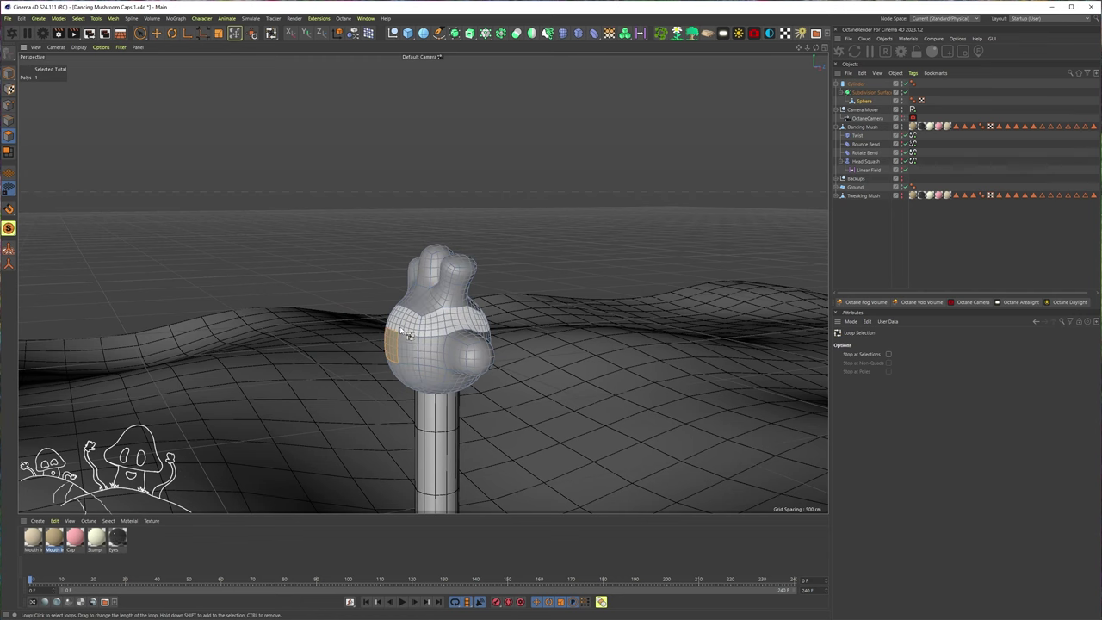
{"action": "left_click_drag", "start_coordinate": [142, 34], "coordinate": [160, 44]}
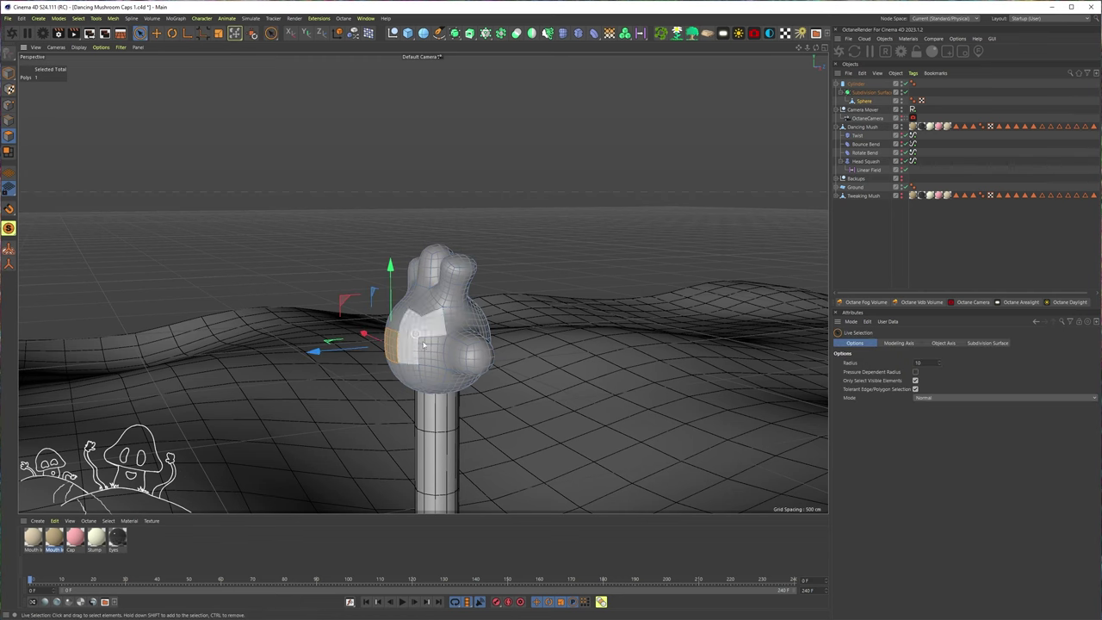
{"action": "left_click_drag", "start_coordinate": [411, 349], "coordinate": [398, 319], "text": "shift"}
{"action": "mouse_move", "coordinate": [395, 340]}
{"action": "left_mouse_down", "text": "alt"}
{"action": "mouse_move", "coordinate": [427, 354]}
{"action": "mouse_move", "coordinate": [392, 369]}
{"action": "mouse_move", "coordinate": [392, 383]}
{"action": "left_mouse_up", "text": "alt"}
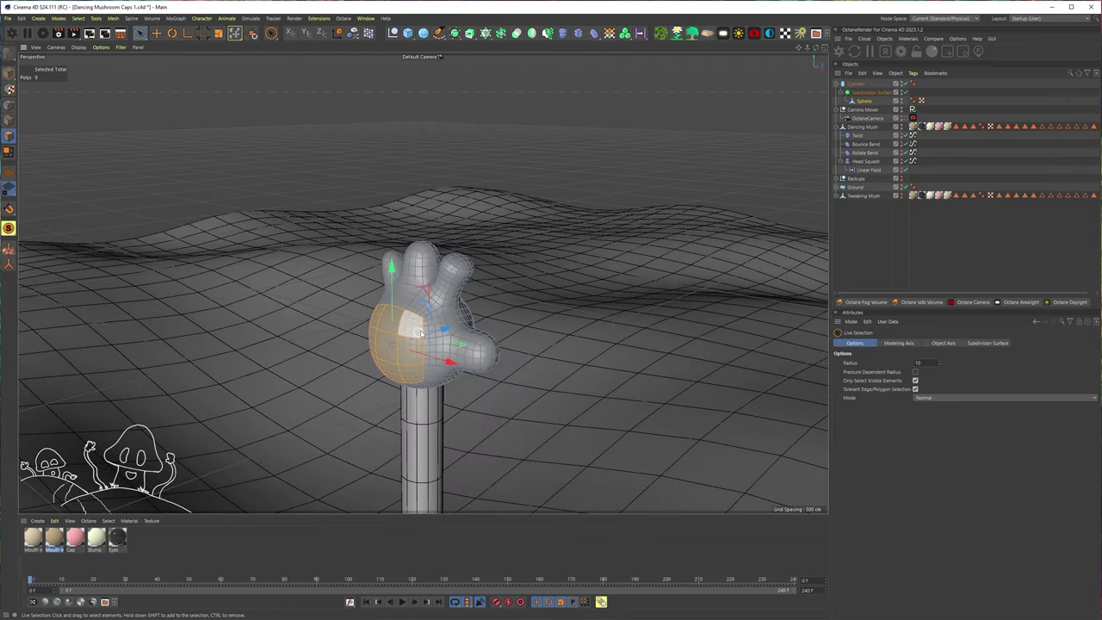
Pick out polygons on the palm's flat side, its outer side and the outermost fingertip, and examine the hand's shape around them.
{"action": "left_click_drag", "start_coordinate": [427, 337], "coordinate": [543, 350]}
{"action": "left_click", "coordinate": [349, 384]}
{"action": "left_click_drag", "start_coordinate": [349, 384], "coordinate": [421, 386], "text": "alt"}
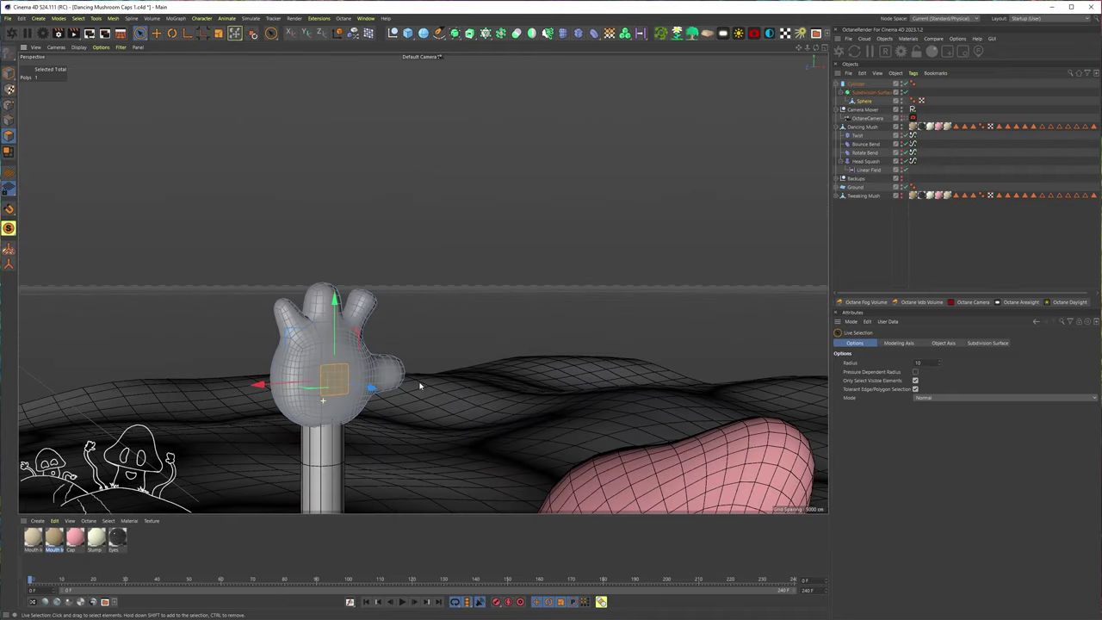
{"action": "left_click", "coordinate": [266, 383]}
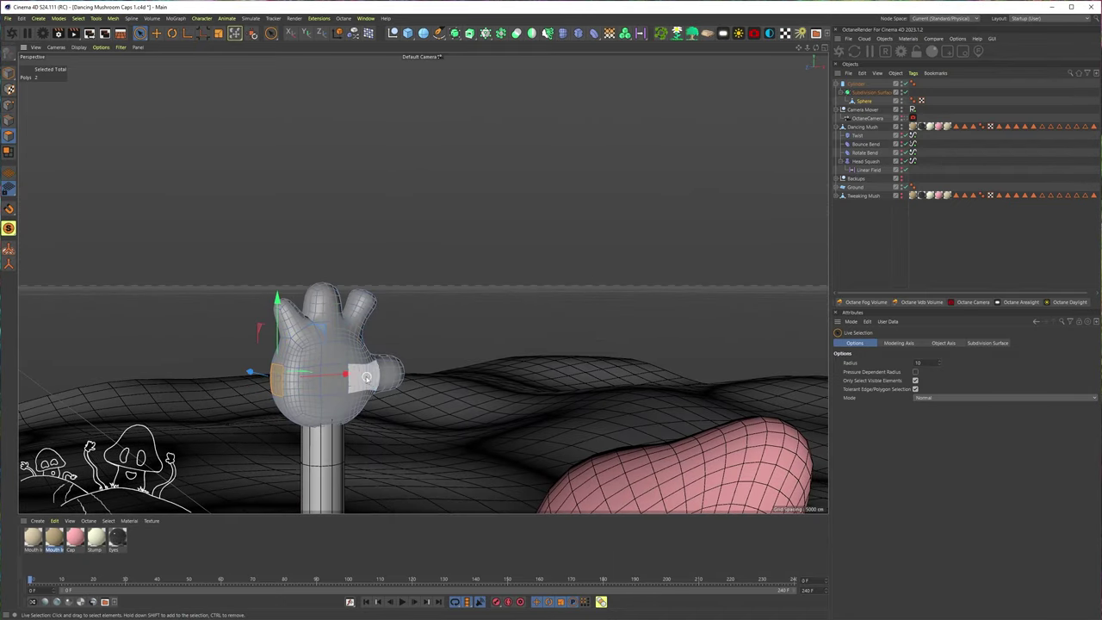
{"action": "left_click_drag", "start_coordinate": [347, 375], "coordinate": [315, 341]}
{"action": "left_click", "coordinate": [283, 315]}
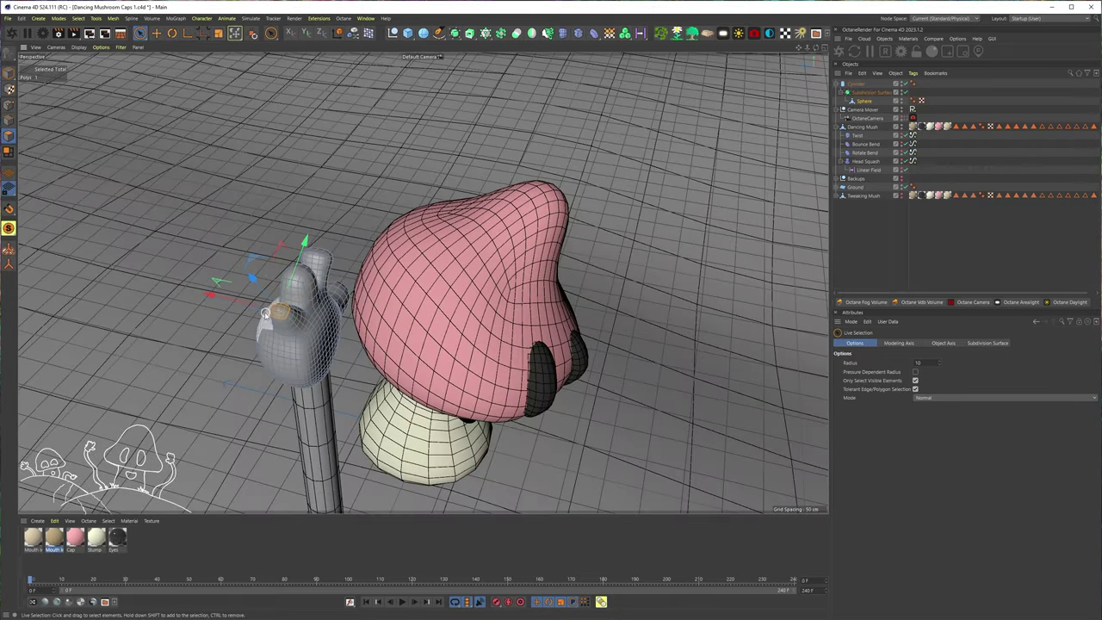
{"action": "left_click_drag", "start_coordinate": [266, 314], "coordinate": [374, 300], "text": "alt"}
{"action": "right_click_drag", "start_coordinate": [374, 300], "coordinate": [468, 253], "text": "alt"}
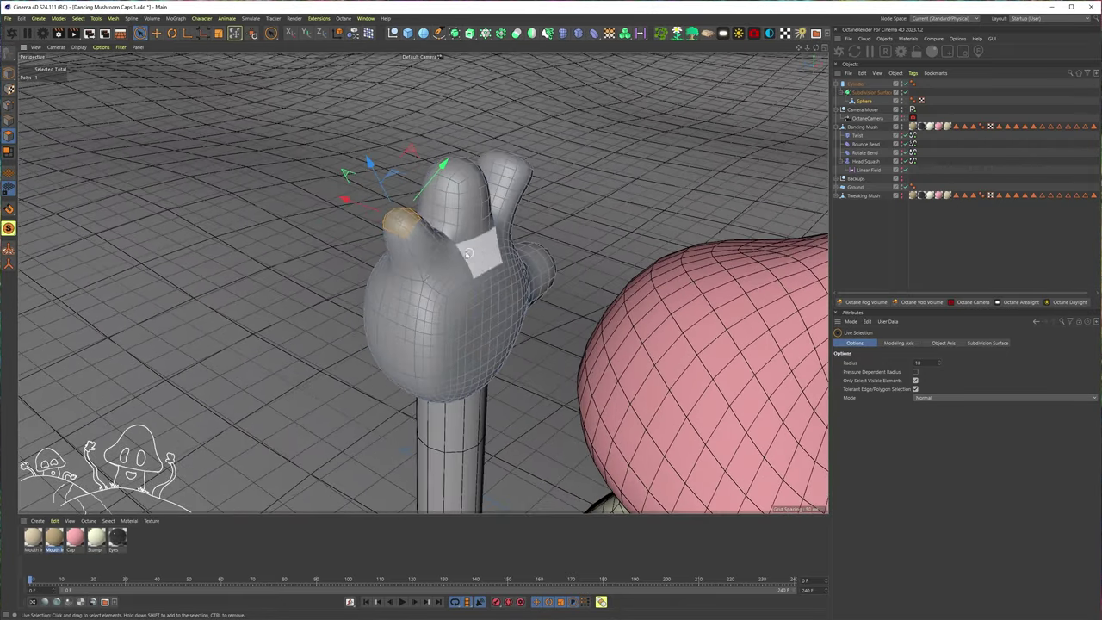
{"action": "left_click", "coordinate": [326, 257]}
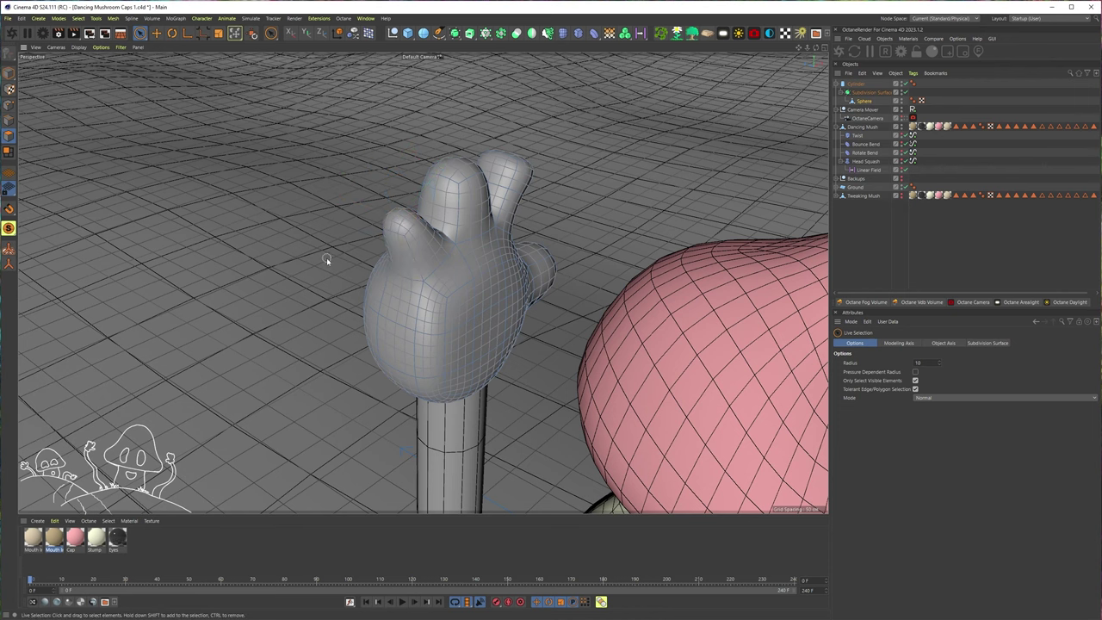
Move the polygon at the base of the finger next to the thumb outward to fill out that area.
{"action": "left_click", "coordinate": [400, 249]}
{"action": "left_click_drag", "start_coordinate": [400, 250], "coordinate": [521, 303], "text": "alt"}
{"action": "left_click", "coordinate": [531, 310]}
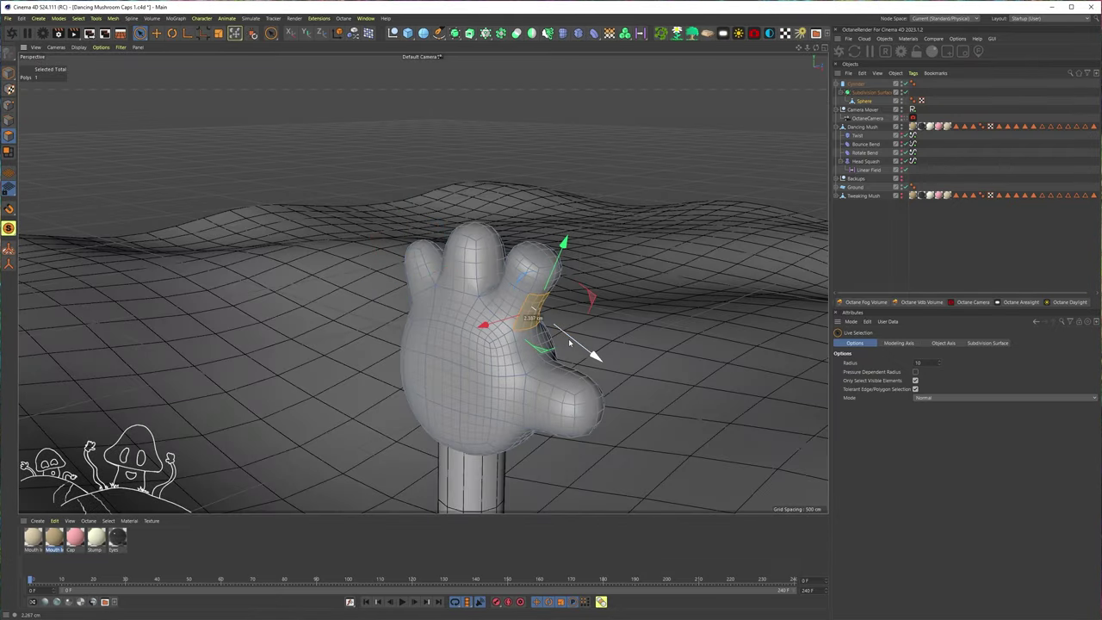
{"action": "left_click_drag", "start_coordinate": [569, 343], "coordinate": [517, 341], "text": "alt"}
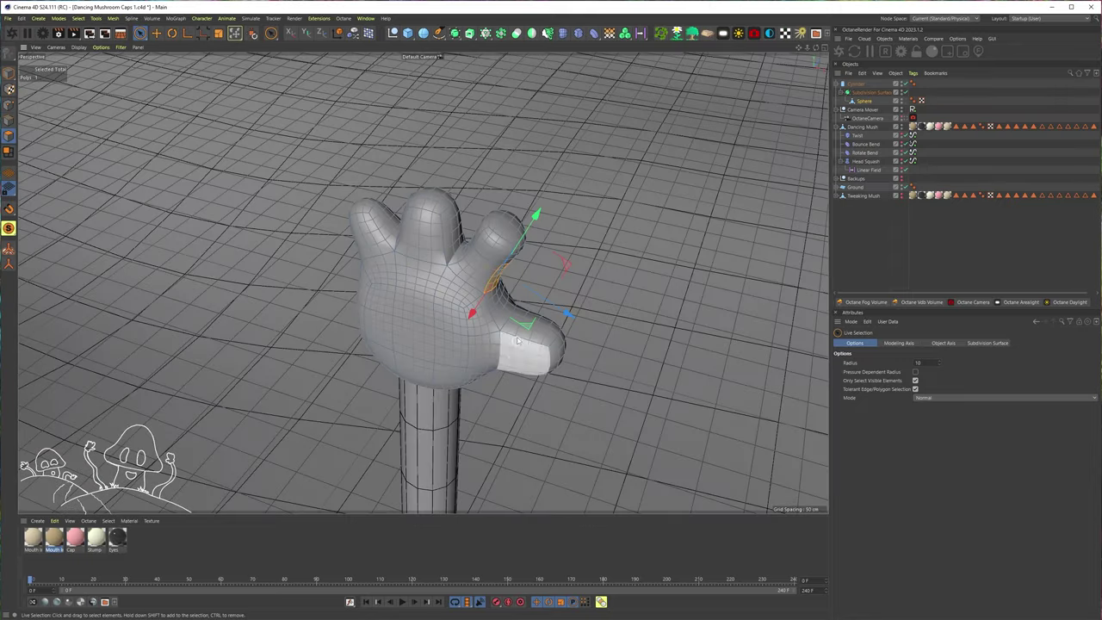
Switch to edge editing and adjust the edge in the gap between the thumb and the neighbouring finger.
{"action": "left_click", "coordinate": [10, 121]}
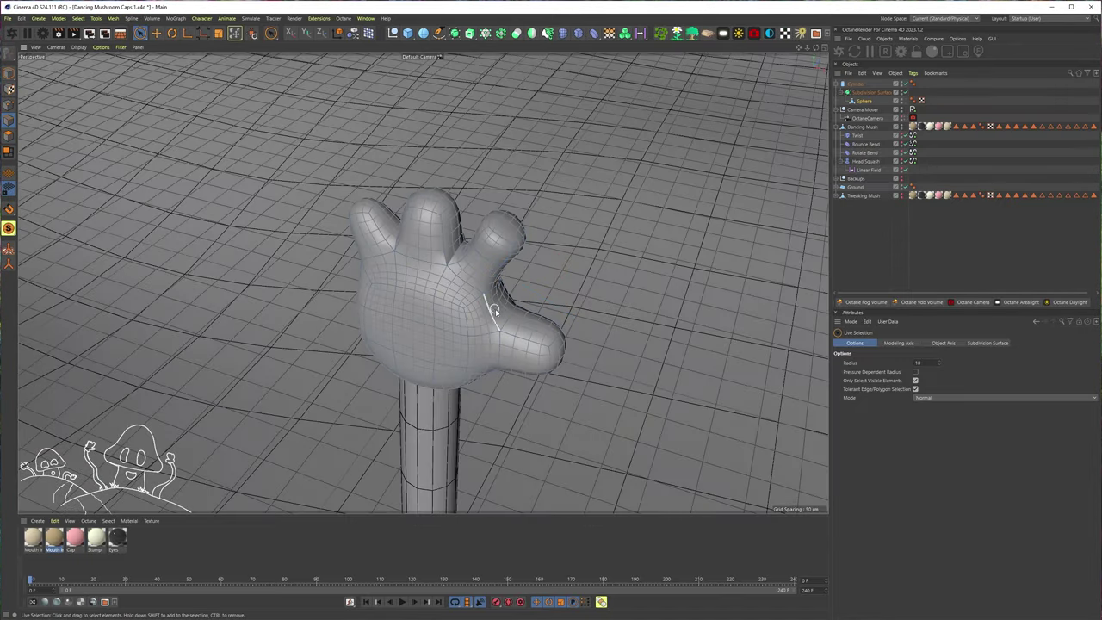
{"action": "left_click", "coordinate": [492, 301]}
{"action": "left_click_drag", "start_coordinate": [492, 302], "coordinate": [422, 303], "text": "alt"}
{"action": "middle_click_drag", "start_coordinate": [423, 304], "coordinate": [354, 301], "text": "alt"}
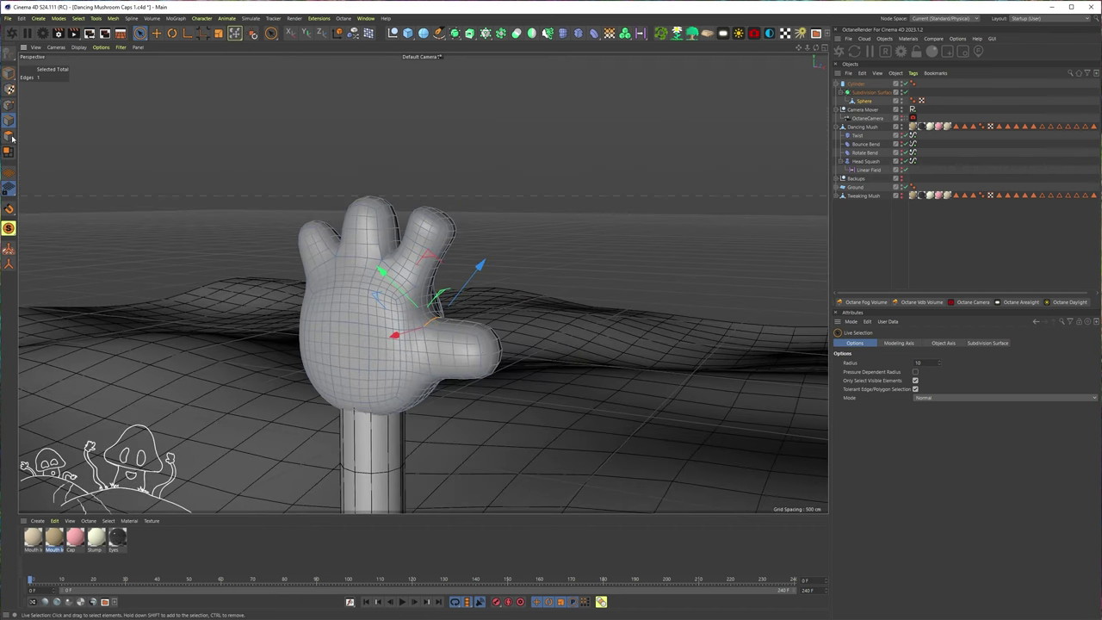
{"action": "left_click_drag", "start_coordinate": [520, 293], "coordinate": [549, 329]}
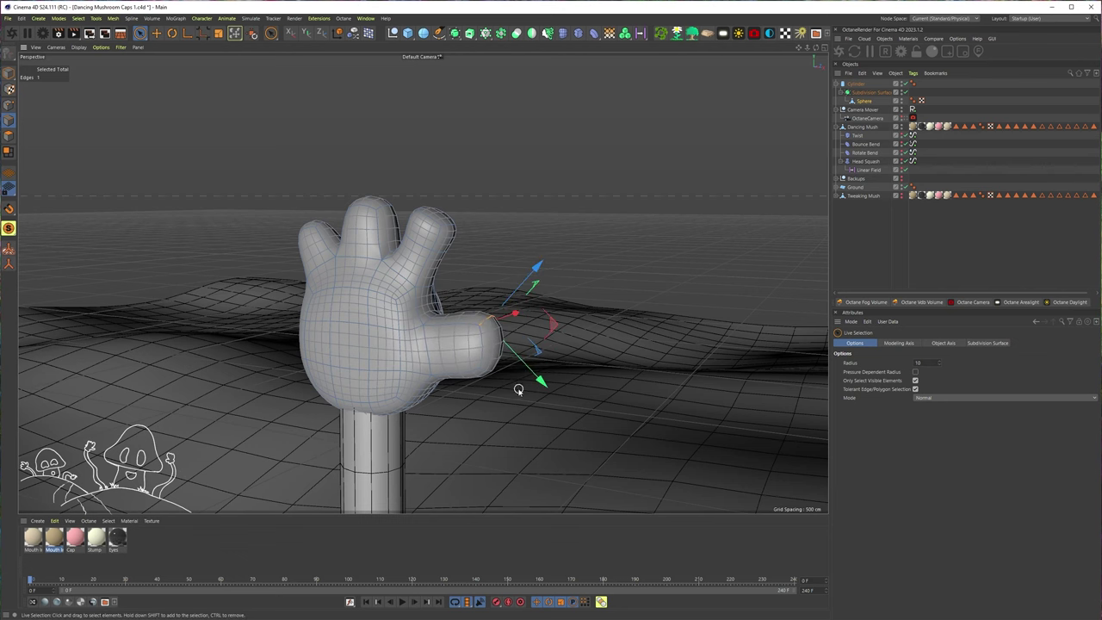
Move a single edge on the thumb slightly to refine the thumb's shape.
{"action": "left_click_drag", "start_coordinate": [477, 378], "coordinate": [445, 357], "text": "alt"}
{"action": "left_click", "coordinate": [491, 371]}
{"action": "mouse_move", "coordinate": [522, 397]}
{"action": "left_mouse_down"}
{"action": "mouse_move", "coordinate": [508, 382]}
{"action": "mouse_move", "coordinate": [514, 390]}
{"action": "left_mouse_up"}
Examine the finished hand and the whole arm in proportion to the mushroom character.
{"action": "scroll", "coordinate": [451, 347], "scroll_direction": "down", "scroll_amount": 3}
{"action": "left_click_drag", "start_coordinate": [389, 352], "coordinate": [502, 321], "text": "alt"}
{"action": "scroll", "coordinate": [445, 347], "scroll_direction": "down", "scroll_amount": 3}
{"action": "left_click_drag", "start_coordinate": [445, 347], "coordinate": [419, 352], "text": "alt"}
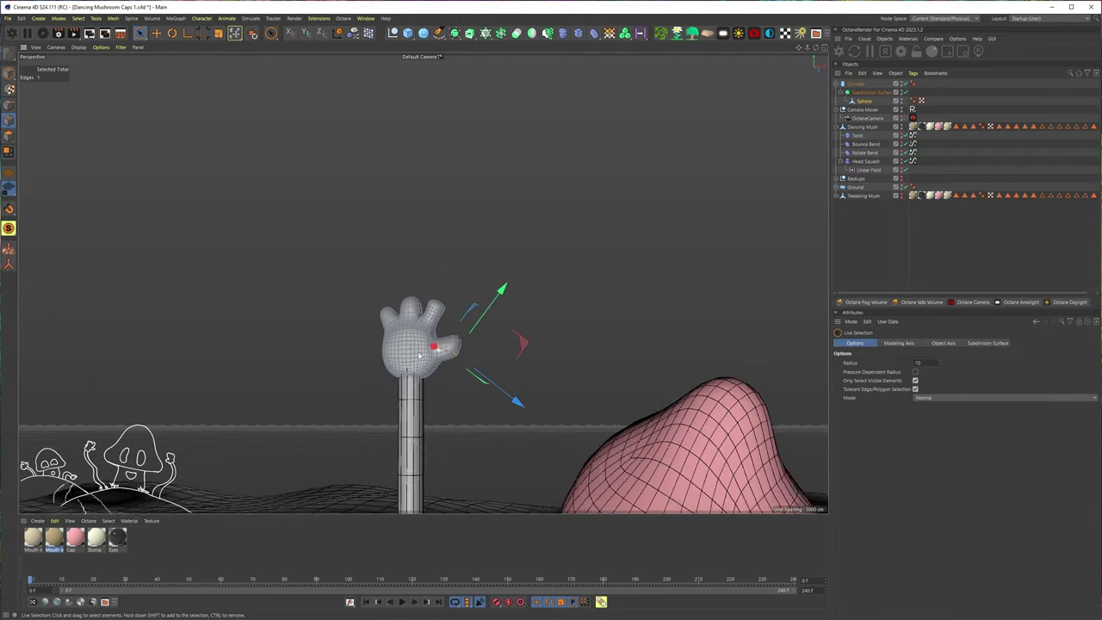
{"action": "scroll", "coordinate": [431, 350], "scroll_direction": "down", "scroll_amount": 3}
{"action": "middle_click_drag", "start_coordinate": [445, 351], "coordinate": [373, 288], "text": "alt"}
{"action": "scroll", "coordinate": [435, 349], "scroll_direction": "down", "scroll_amount": 2}
{"action": "left_click_drag", "start_coordinate": [372, 288], "coordinate": [247, 287], "text": "alt"}
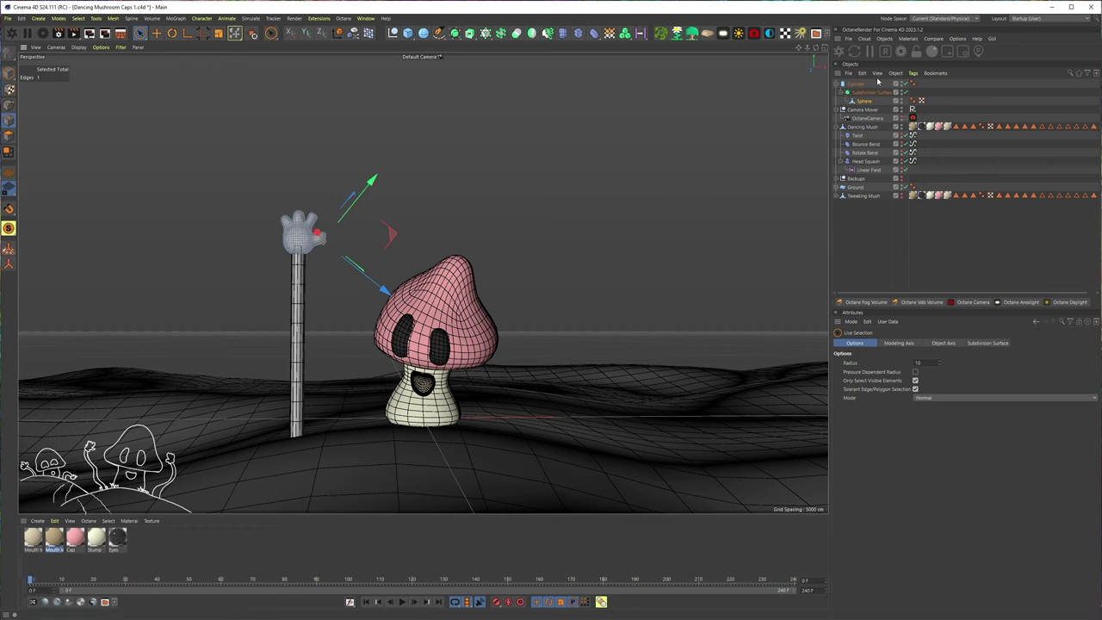
Set the arm cylinder to 4 height segments and 8 rotation segments, and make it editable.
{"action": "left_click", "coordinate": [855, 85]}
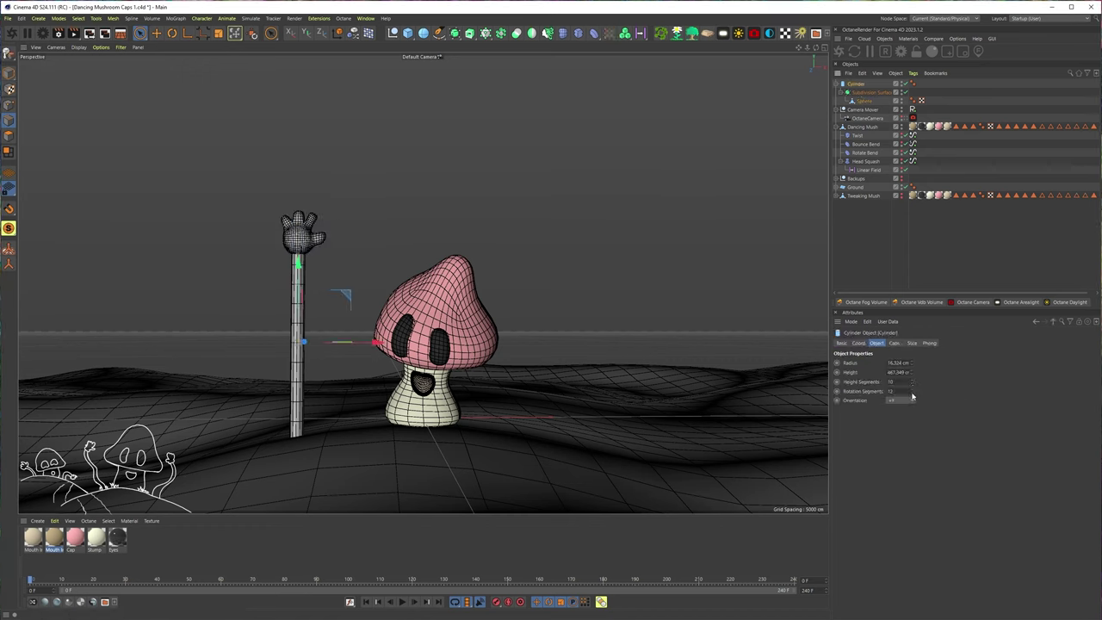
{"action": "left_click", "coordinate": [912, 394]}
{"action": "left_click", "coordinate": [911, 393]}
{"action": "left_click", "coordinate": [911, 394]}
{"action": "left_click", "coordinate": [912, 394]}
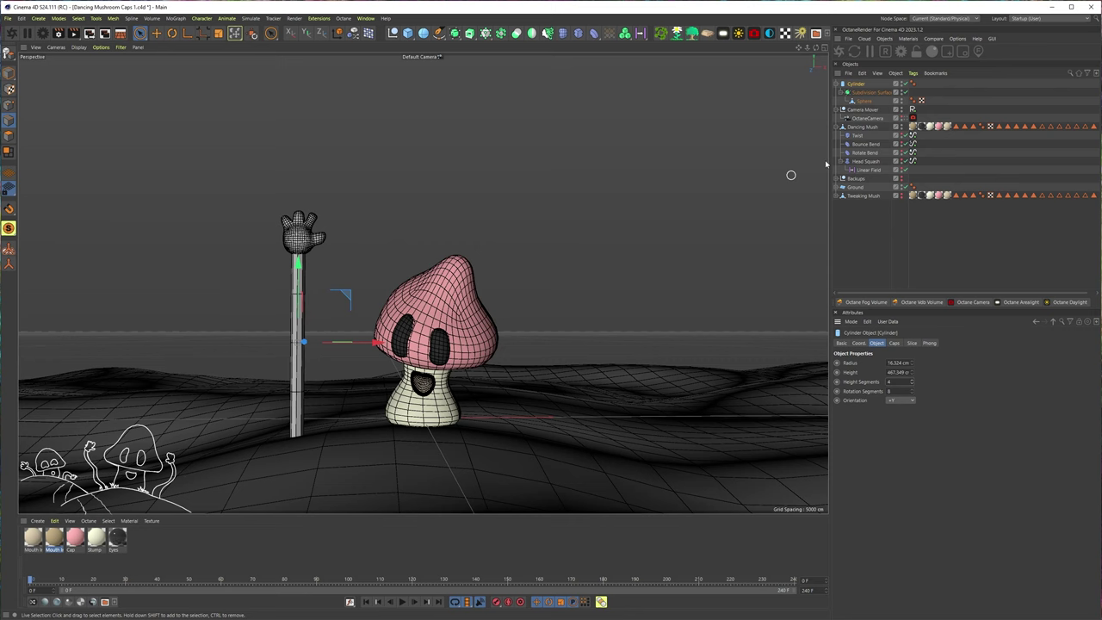
{"action": "key", "text": "c"}
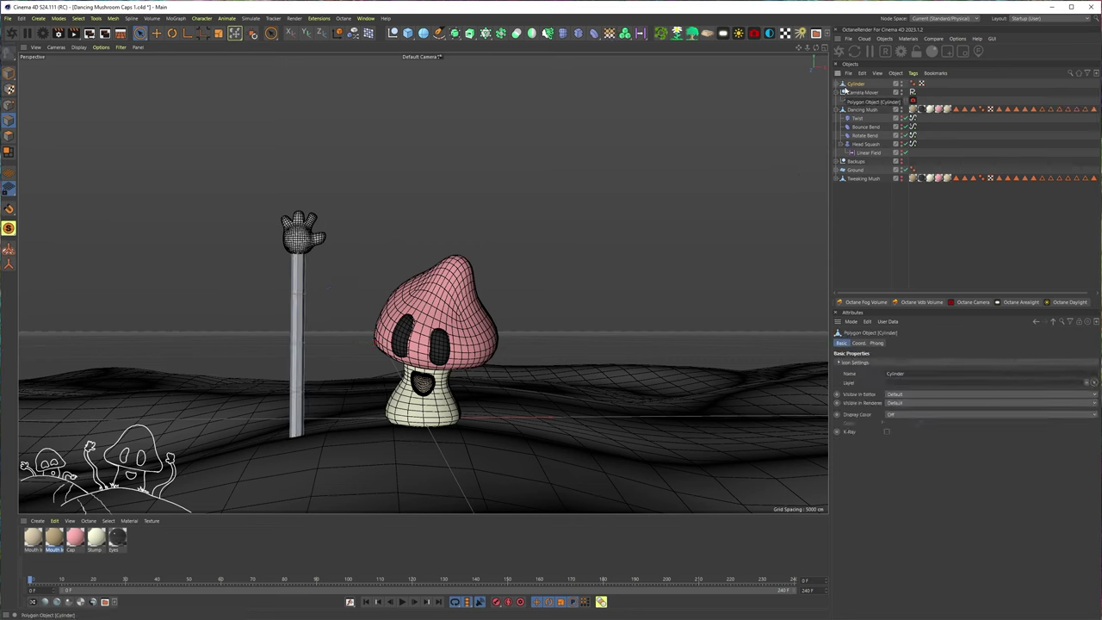
{"action": "left_click", "coordinate": [834, 85]}
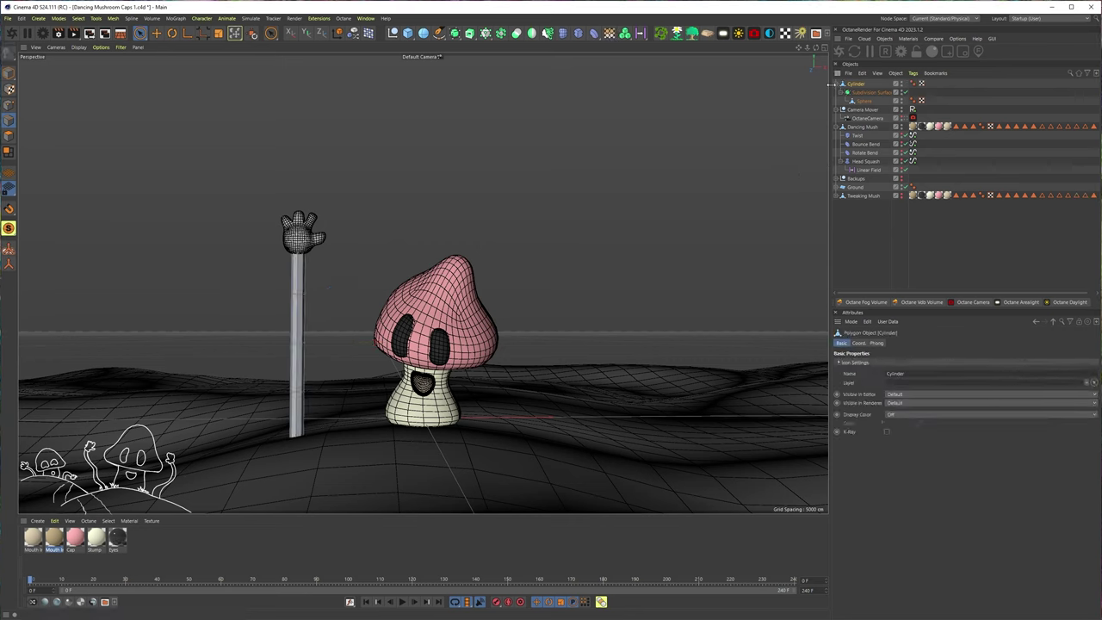
{"action": "left_click", "coordinate": [840, 85]}
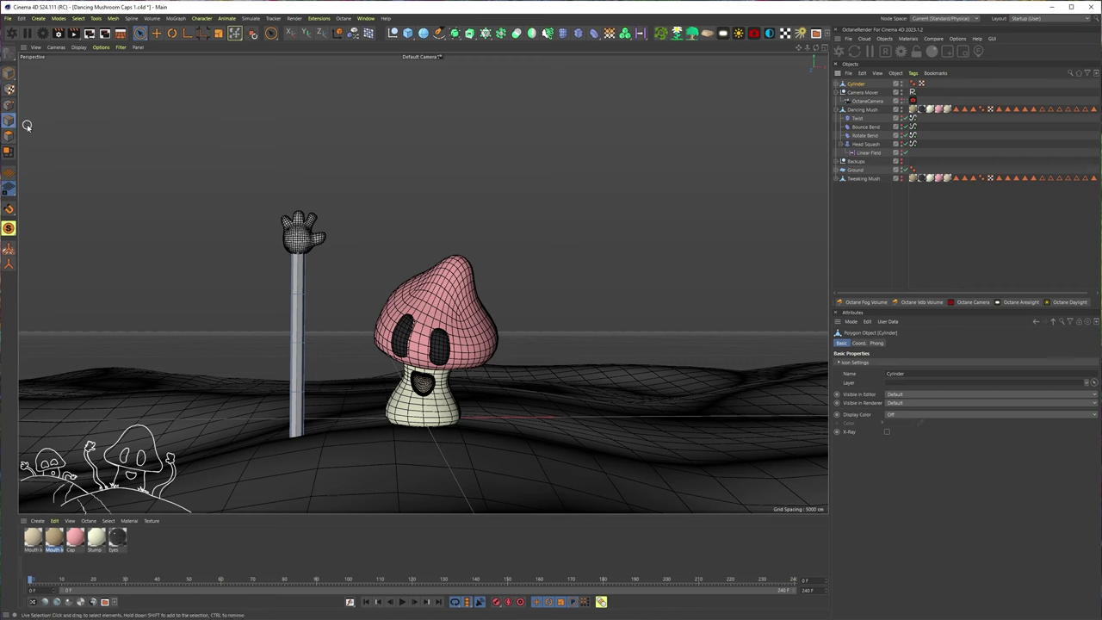
Loop-select the arm's upper edge ring below the hand and scale it down to narrow the arm.
{"action": "key", "text": "u"}
{"action": "key", "text": "l"}
{"action": "key", "text": "t"}
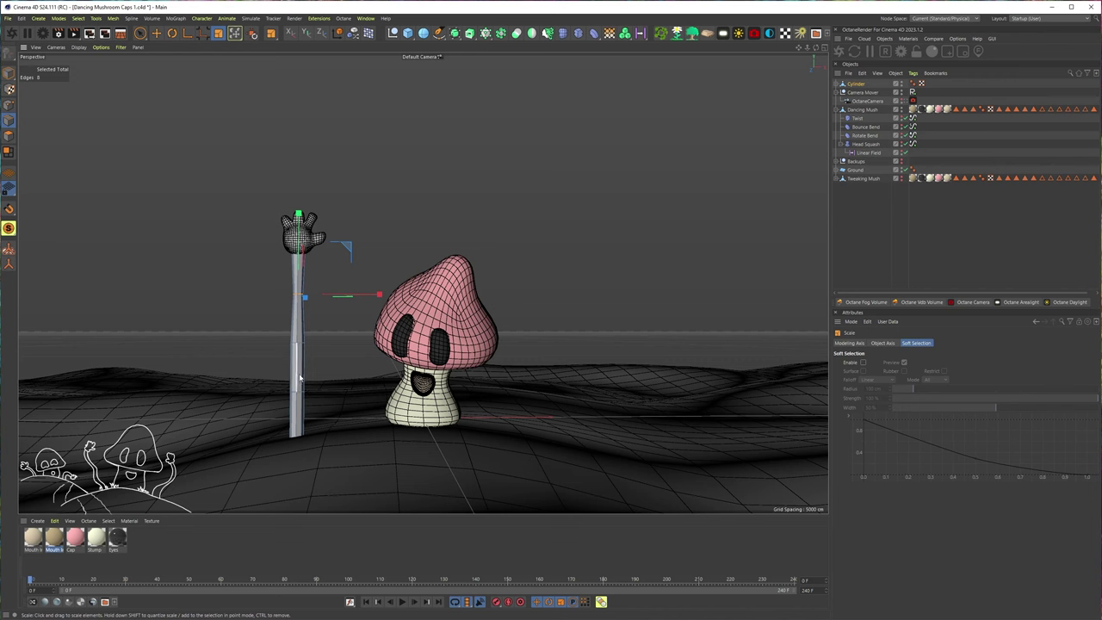
Select the edges at the arm's hand end with Rectangle Selection and scale them down to taper the wrist.
{"action": "scroll", "coordinate": [293, 256], "scroll_direction": "up", "scroll_amount": 4}
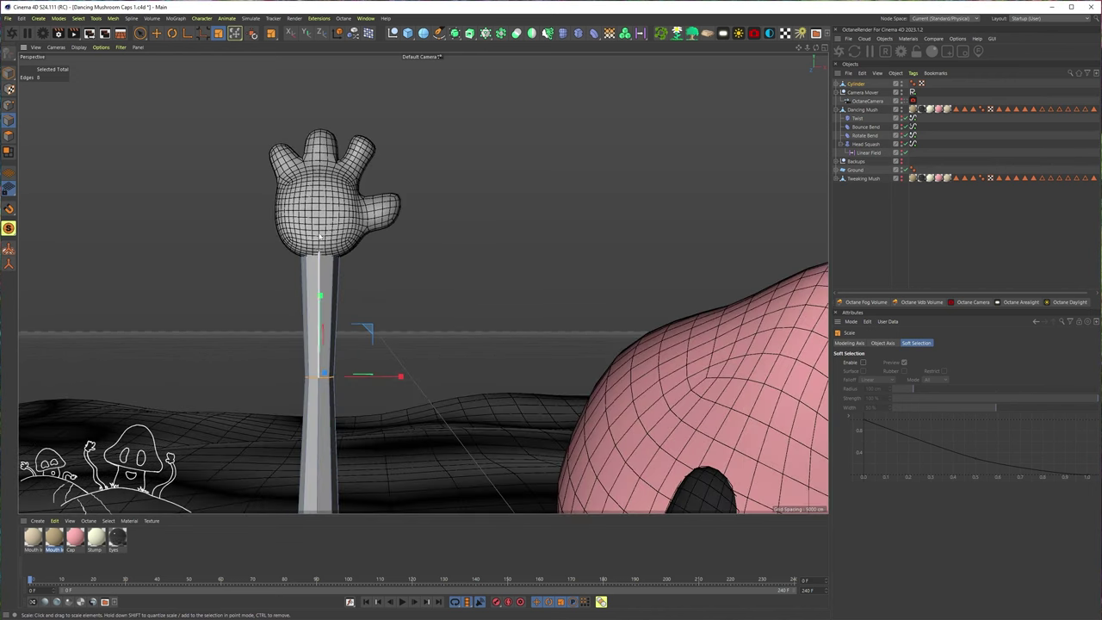
{"action": "left_click_drag", "start_coordinate": [140, 34], "coordinate": [172, 76]}
{"action": "left_click_drag", "start_coordinate": [193, 169], "coordinate": [455, 267]}
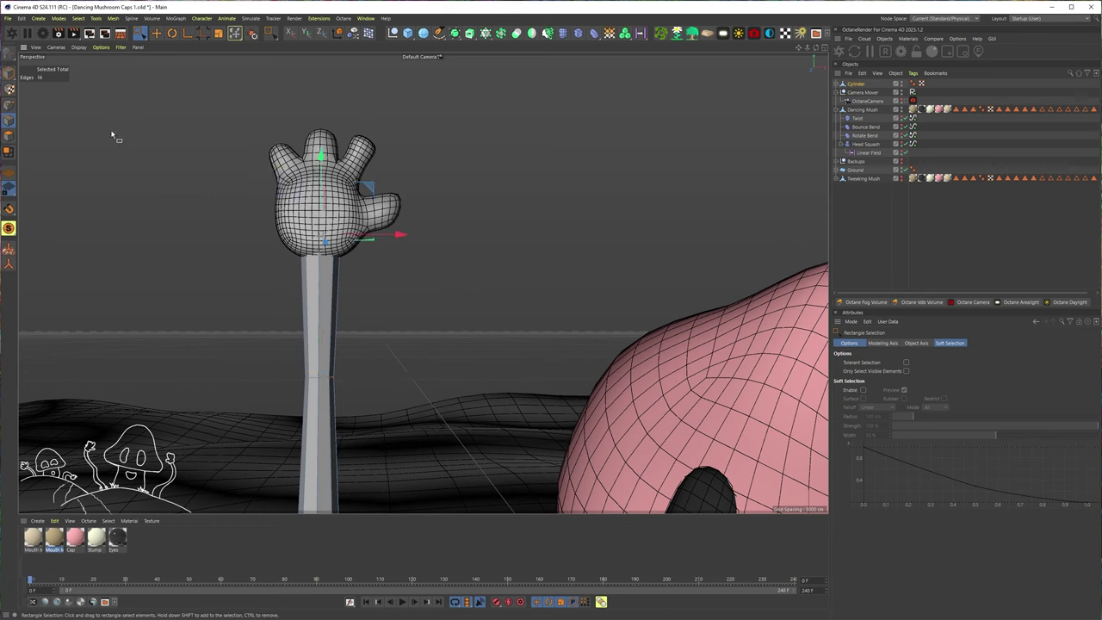
{"action": "key", "text": "t"}
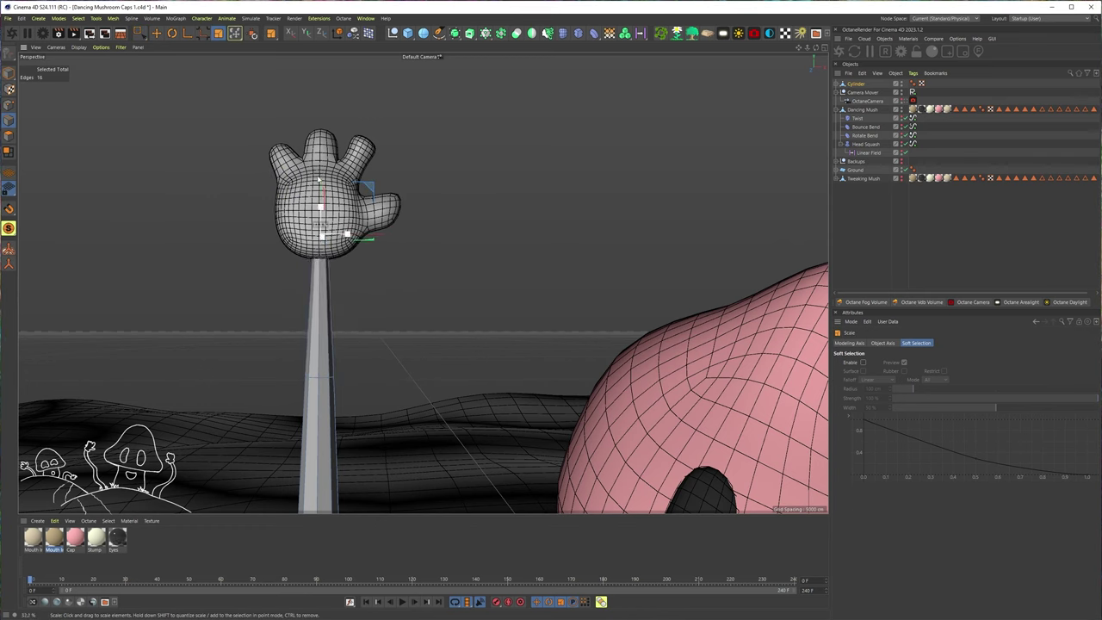
Lower the selected wrist edges so that the arm ends just below the hand.
{"action": "key", "text": "e"}
{"action": "mouse_move", "coordinate": [320, 177]}
{"action": "left_mouse_down"}
{"action": "mouse_move", "coordinate": [319, 215]}
{"action": "mouse_move", "coordinate": [320, 196]}
{"action": "left_mouse_up"}
{"action": "right_click_drag", "start_coordinate": [365, 187], "coordinate": [301, 186], "text": "alt"}
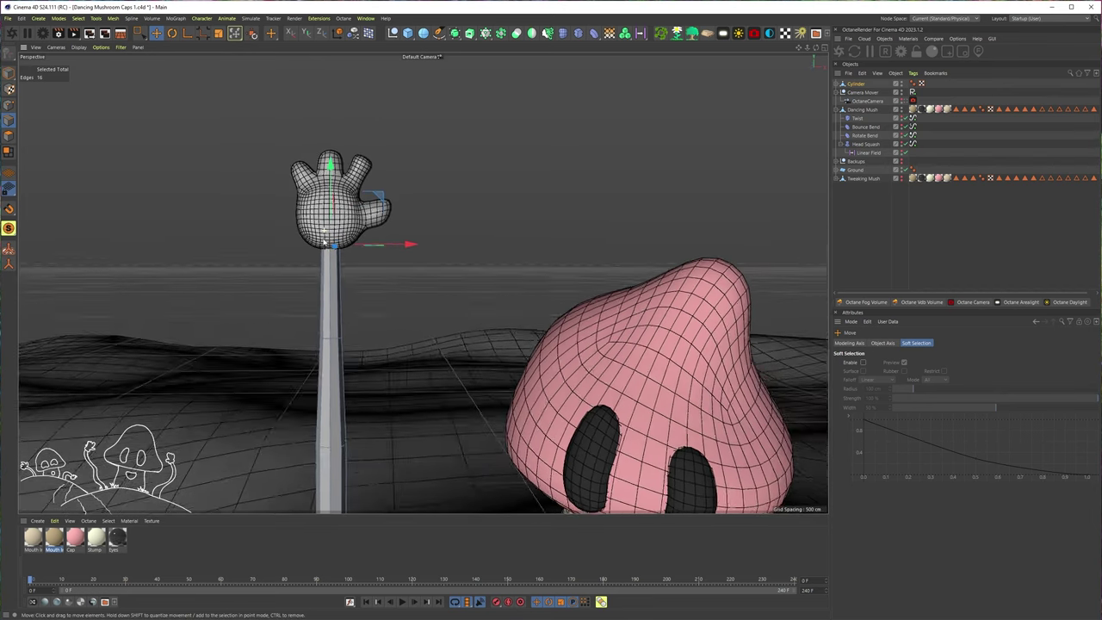
{"action": "left_click_drag", "start_coordinate": [355, 187], "coordinate": [362, 215], "text": "alt"}
{"action": "right_click_drag", "start_coordinate": [348, 186], "coordinate": [404, 185], "text": "alt"}
{"action": "left_click_drag", "start_coordinate": [348, 186], "coordinate": [341, 217]}
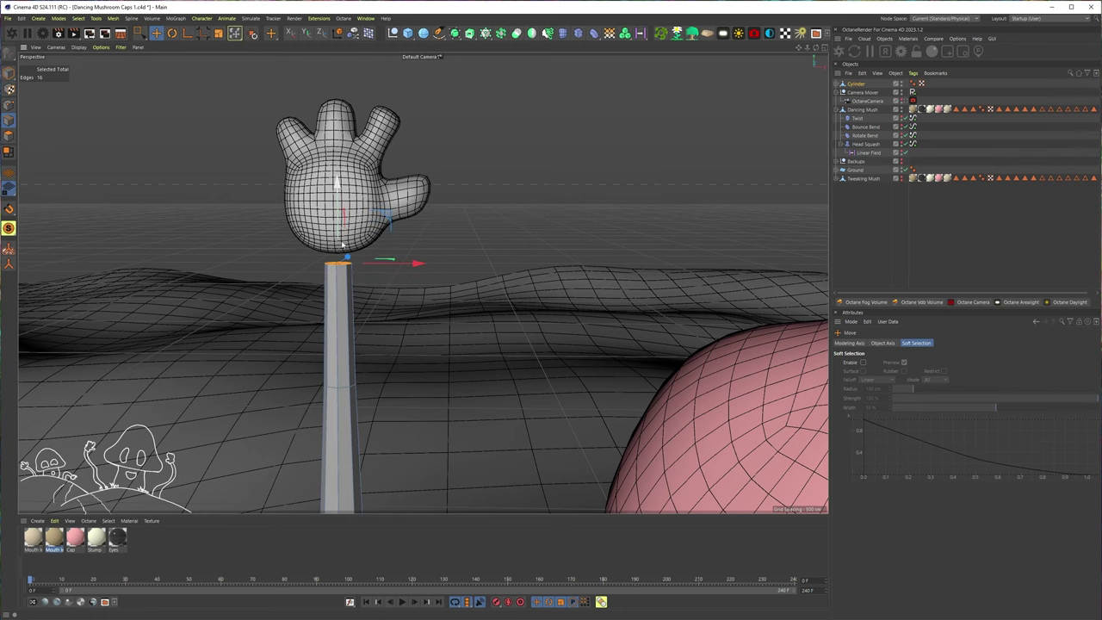
{"action": "middle_click_drag", "start_coordinate": [353, 431], "coordinate": [364, 250], "text": "alt"}
{"action": "left_click_drag", "start_coordinate": [365, 251], "coordinate": [359, 281], "text": "alt"}
{"action": "right_click_drag", "start_coordinate": [359, 281], "coordinate": [325, 307], "text": "alt"}
{"action": "left_click_drag", "start_coordinate": [324, 307], "coordinate": [337, 251], "text": "alt"}
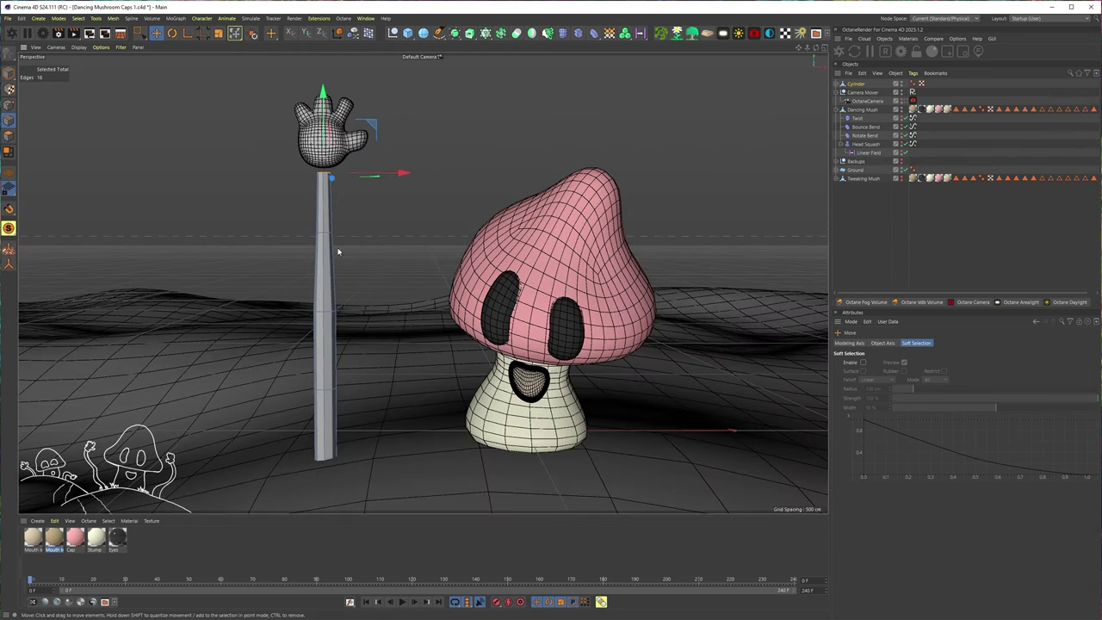
{"action": "left_click_drag", "start_coordinate": [387, 282], "coordinate": [339, 306]}
{"action": "key", "text": "ctrl+z"}
{"action": "right_click_drag", "start_coordinate": [418, 315], "coordinate": [353, 319], "text": "alt"}
{"action": "middle_click_drag", "start_coordinate": [352, 320], "coordinate": [273, 323], "text": "alt"}
{"action": "left_click_drag", "start_coordinate": [293, 353], "coordinate": [308, 325], "text": "alt"}
{"action": "middle_click_drag", "start_coordinate": [278, 307], "coordinate": [300, 360], "text": "alt"}
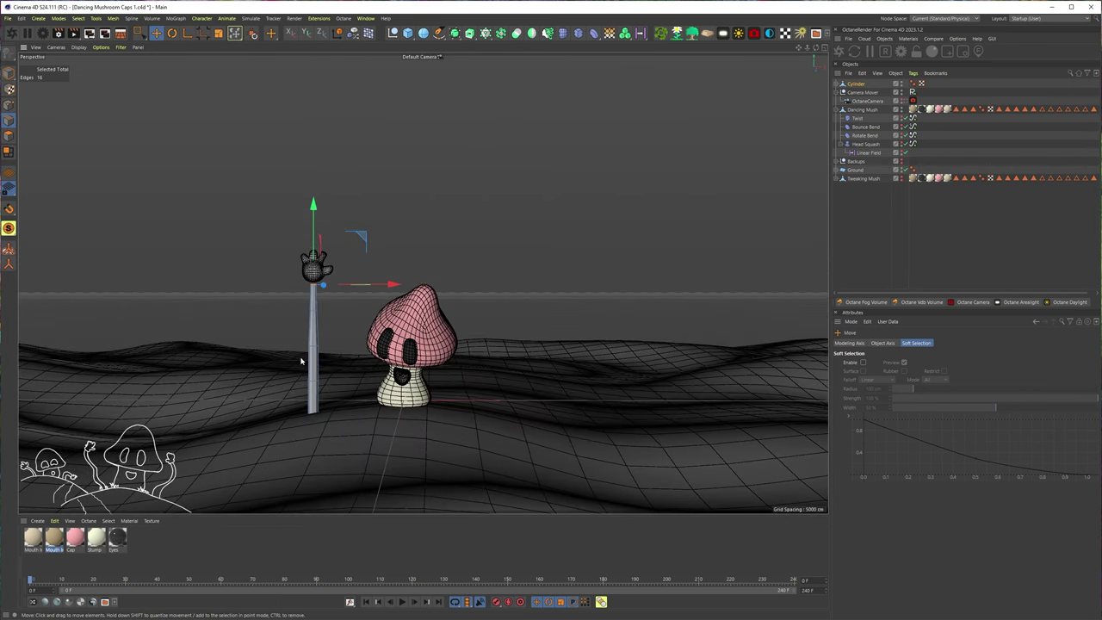
{"action": "key", "text": "ctrl+shift+z"}
{"action": "key", "text": "ctrl+shift+z"}
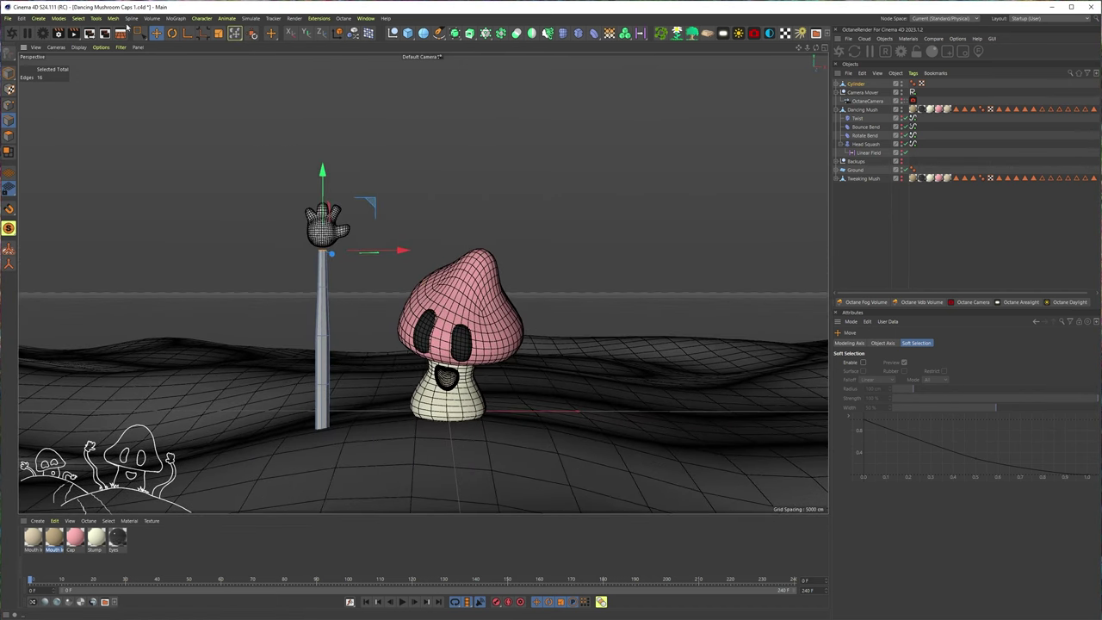
Select the edge ring at the middle of the arm with Rectangle Selection and scale it down slightly.
{"action": "left_click", "coordinate": [148, 38]}
{"action": "left_click", "coordinate": [185, 60]}
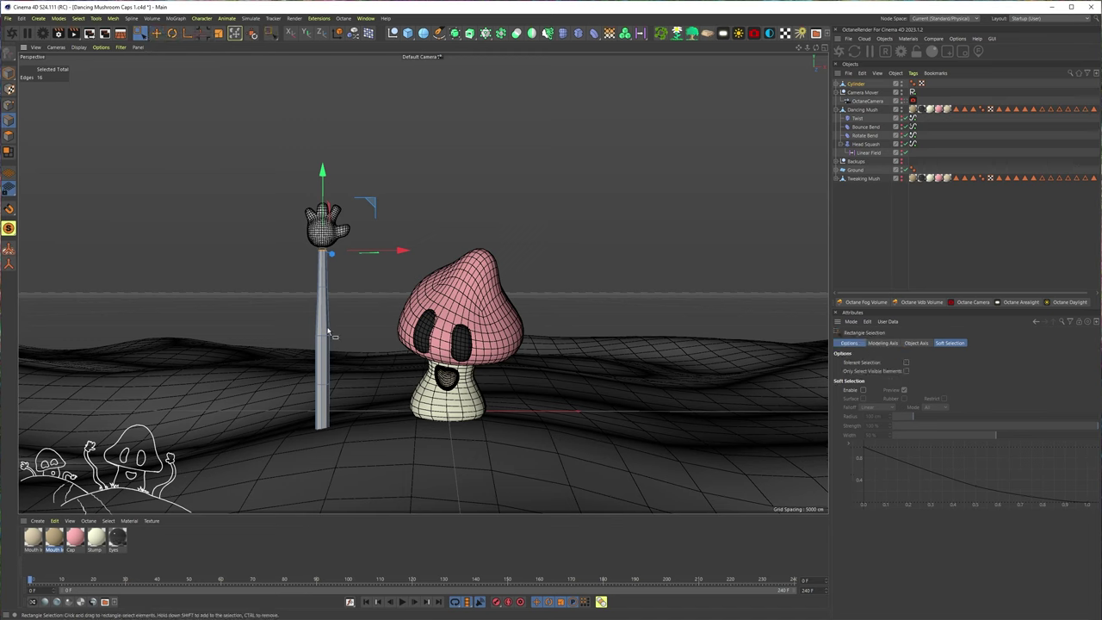
{"action": "left_click_drag", "start_coordinate": [293, 350], "coordinate": [403, 315]}
{"action": "key", "text": "t"}
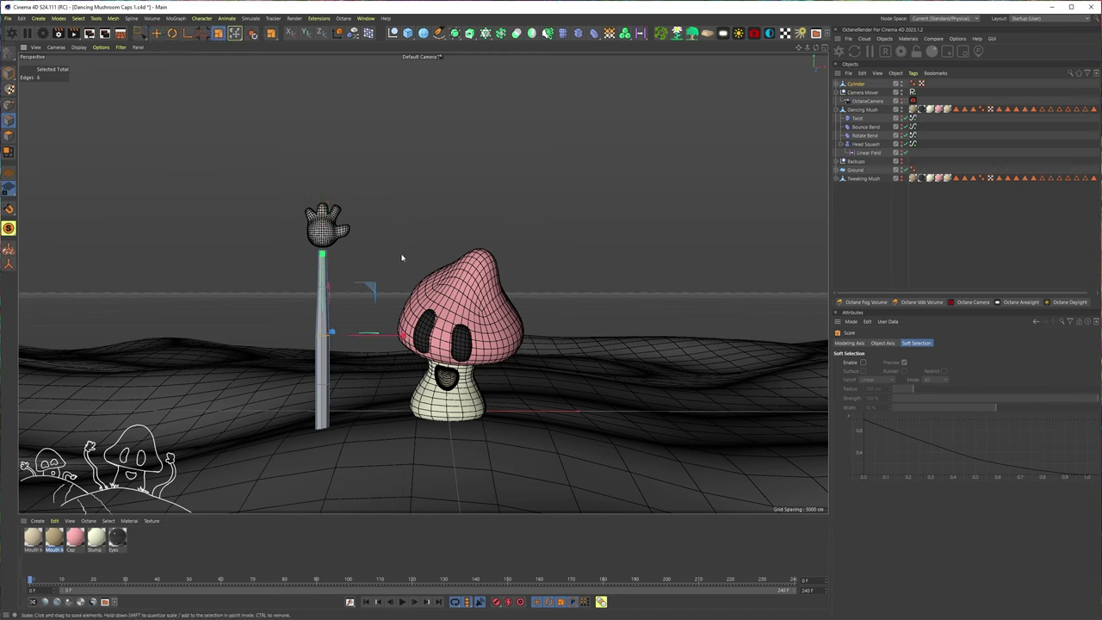
{"action": "mouse_move", "coordinate": [343, 261]}
{"action": "left_mouse_down"}
{"action": "mouse_move", "coordinate": [276, 267]}
{"action": "mouse_move", "coordinate": [385, 262]}
{"action": "mouse_move", "coordinate": [325, 265]}
{"action": "left_mouse_up"}
{"action": "left_click", "coordinate": [295, 374]}
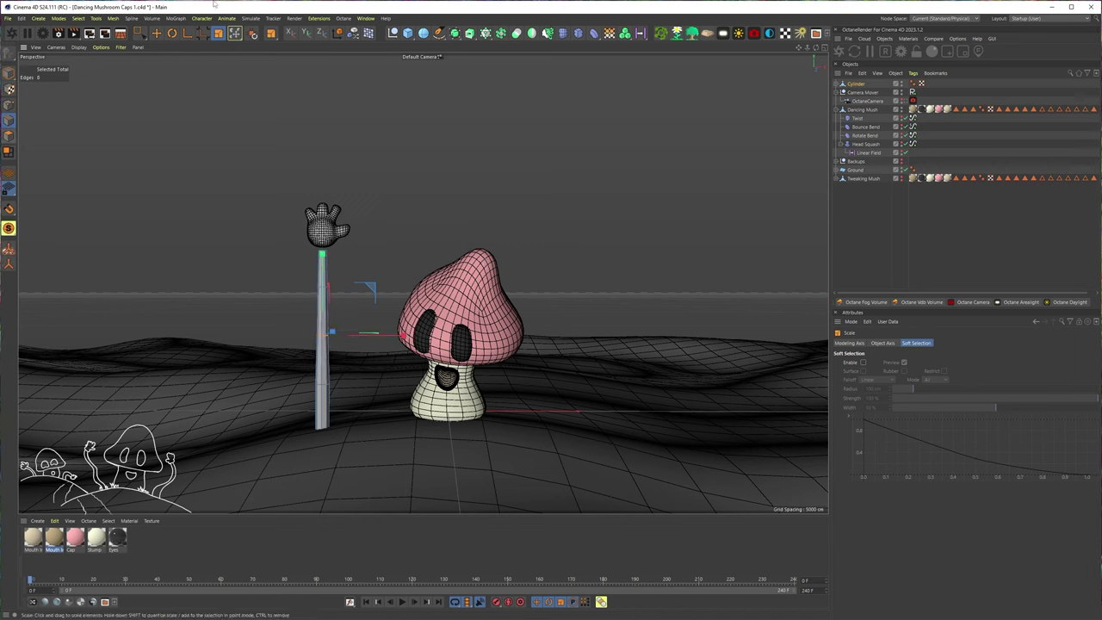
{"action": "left_click", "coordinate": [140, 32]}
{"action": "left_click", "coordinate": [181, 62]}
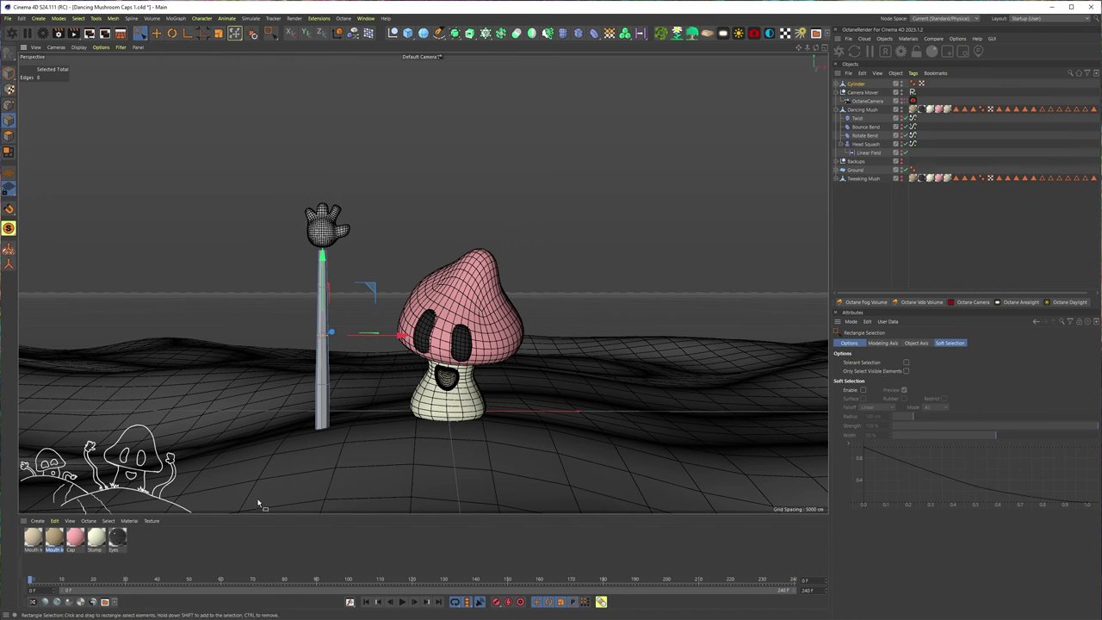
{"action": "left_click_drag", "start_coordinate": [259, 504], "coordinate": [351, 405]}
{"action": "left_click_drag", "start_coordinate": [254, 491], "coordinate": [344, 385]}
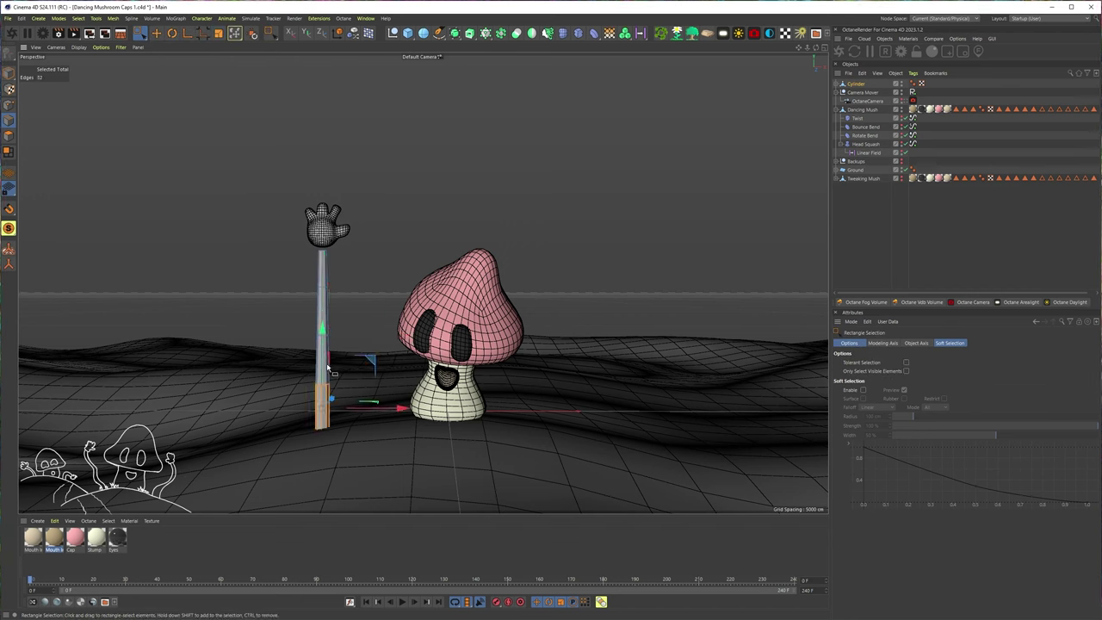
{"action": "key", "text": "e"}
With the ground hidden, select the polygons at the arm's base, raise them to shorten the arm and scale them slightly.
{"action": "left_click", "coordinate": [8, 137]}
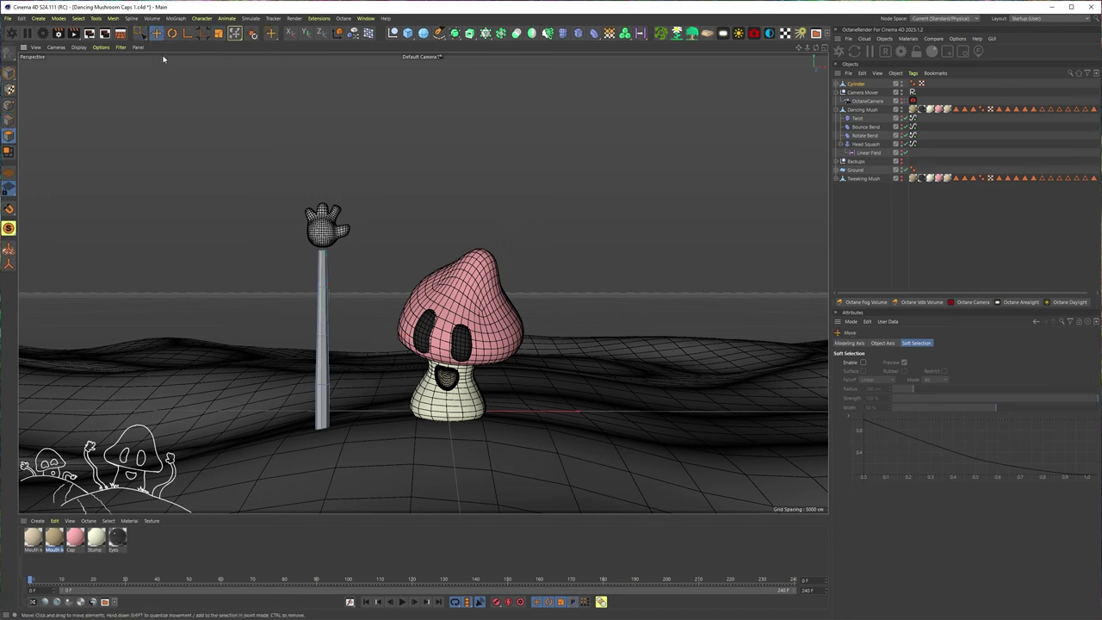
{"action": "left_click", "coordinate": [138, 34]}
{"action": "left_click", "coordinate": [187, 62]}
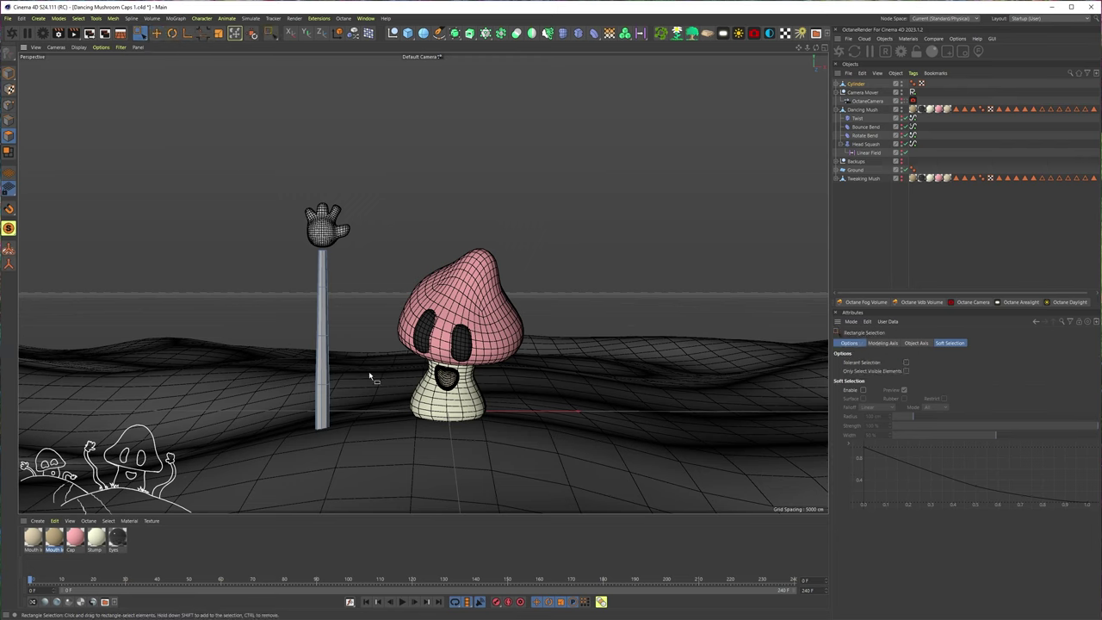
{"action": "left_click", "coordinate": [901, 169]}
{"action": "left_click_drag", "start_coordinate": [260, 472], "coordinate": [321, 312]}
{"action": "key", "text": "t"}
{"action": "key", "text": "e"}
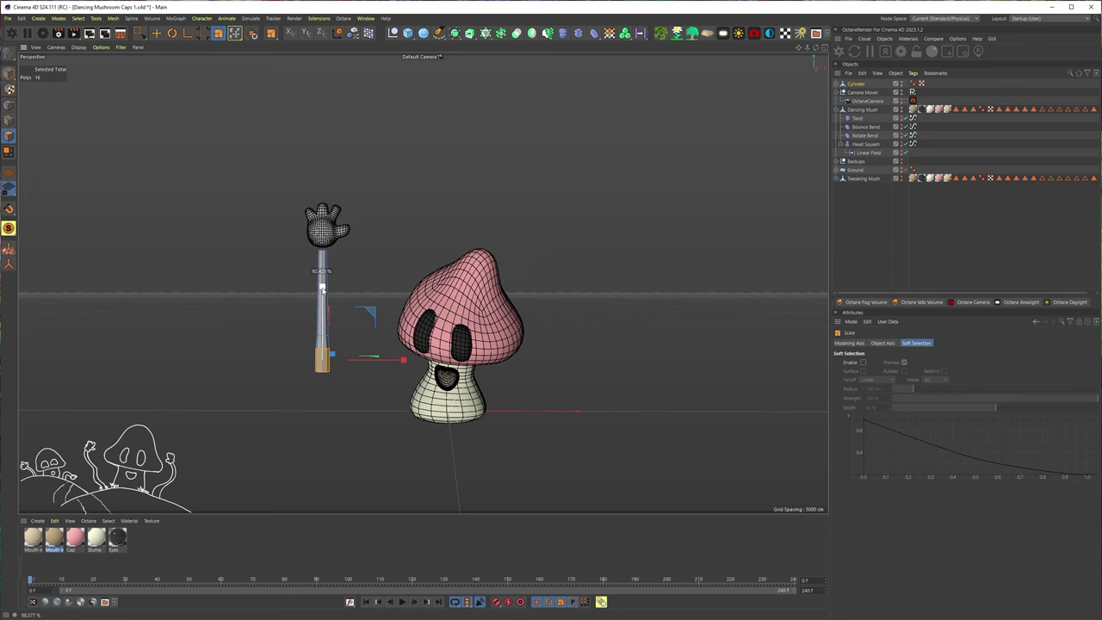
Move the hand's Subdivision Surface out of the Cylinder to the top level of the object hierarchy.
{"action": "left_click_drag", "start_coordinate": [322, 373], "coordinate": [273, 288], "text": "alt"}
{"action": "right_click_drag", "start_coordinate": [272, 287], "coordinate": [321, 303], "text": "alt"}
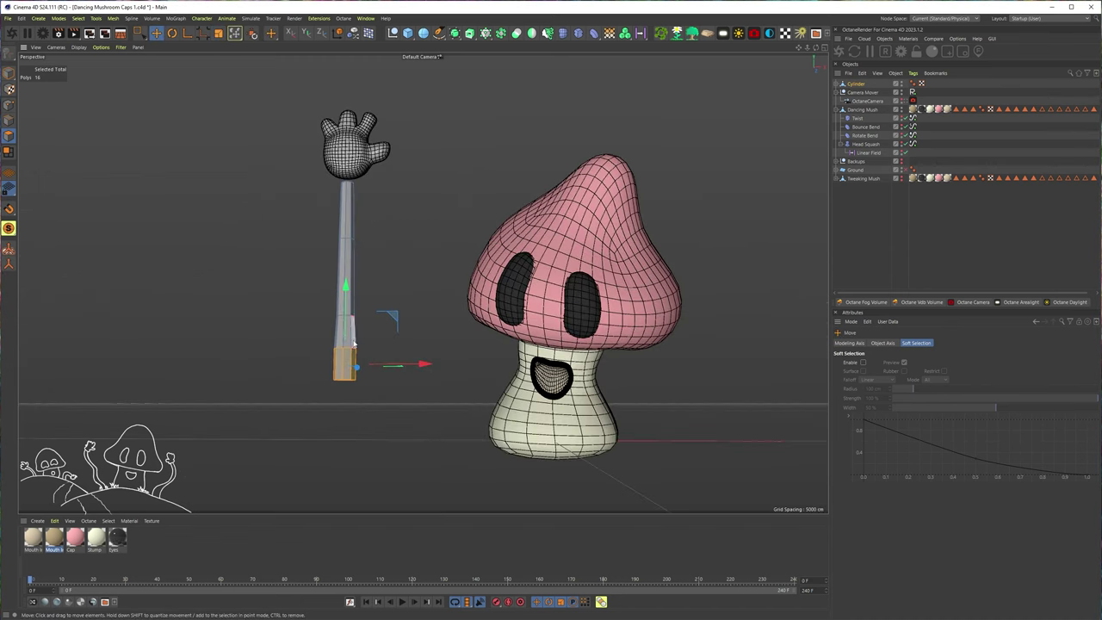
{"action": "middle_click_drag", "start_coordinate": [353, 342], "coordinate": [356, 334], "text": "alt"}
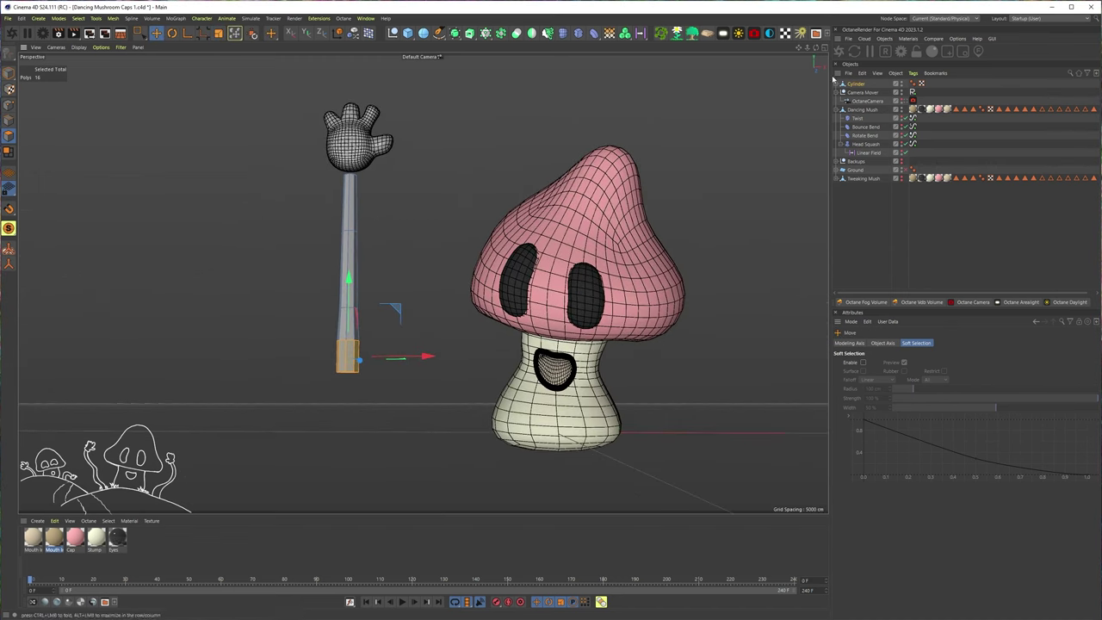
{"action": "left_click", "coordinate": [855, 84]}
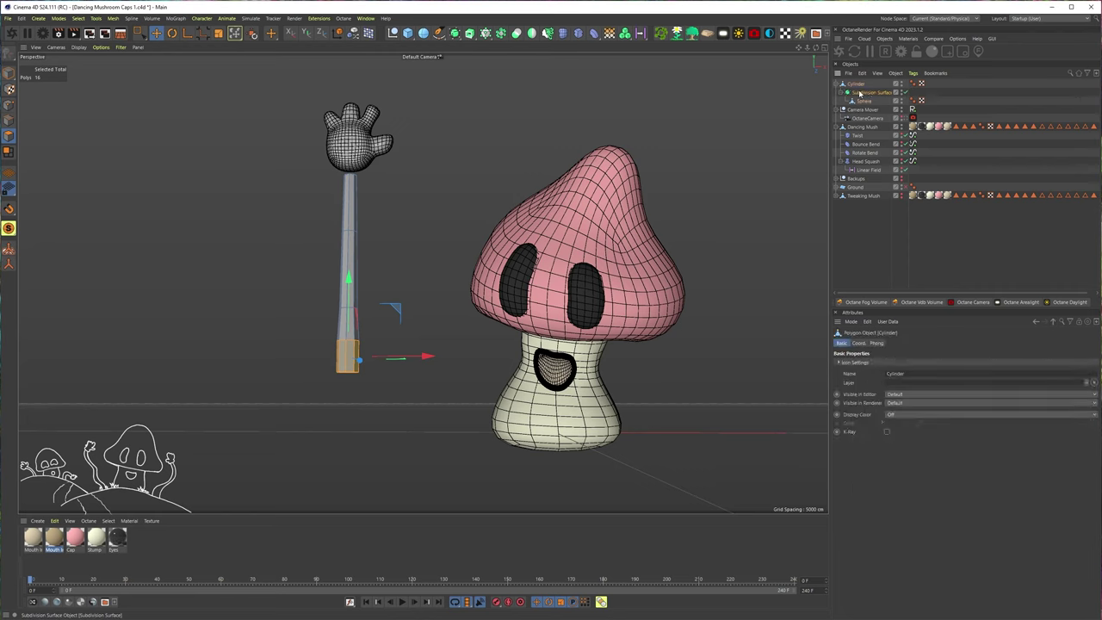
{"action": "left_click", "coordinate": [860, 92]}
{"action": "right_click", "coordinate": [860, 93]}
{"action": "key", "text": "Escape"}
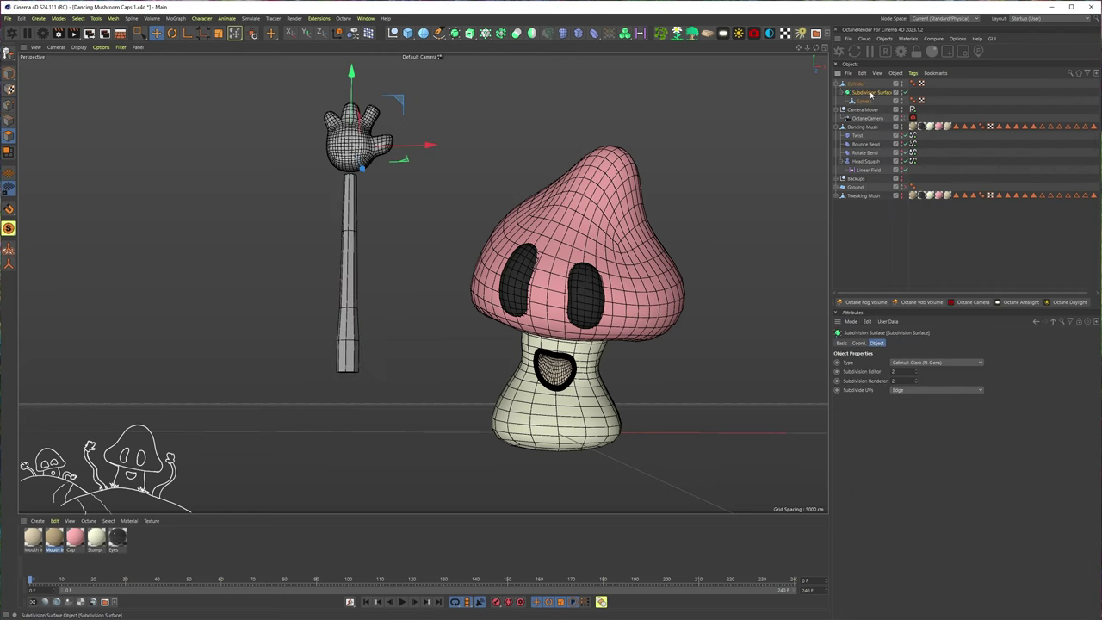
{"action": "left_click_drag", "start_coordinate": [855, 95], "coordinate": [851, 78]}
Smooth the Cylinder arm with its own parent Subdivision Surface and rename the Sphere object as Hand.
{"action": "left_click", "coordinate": [857, 101]}
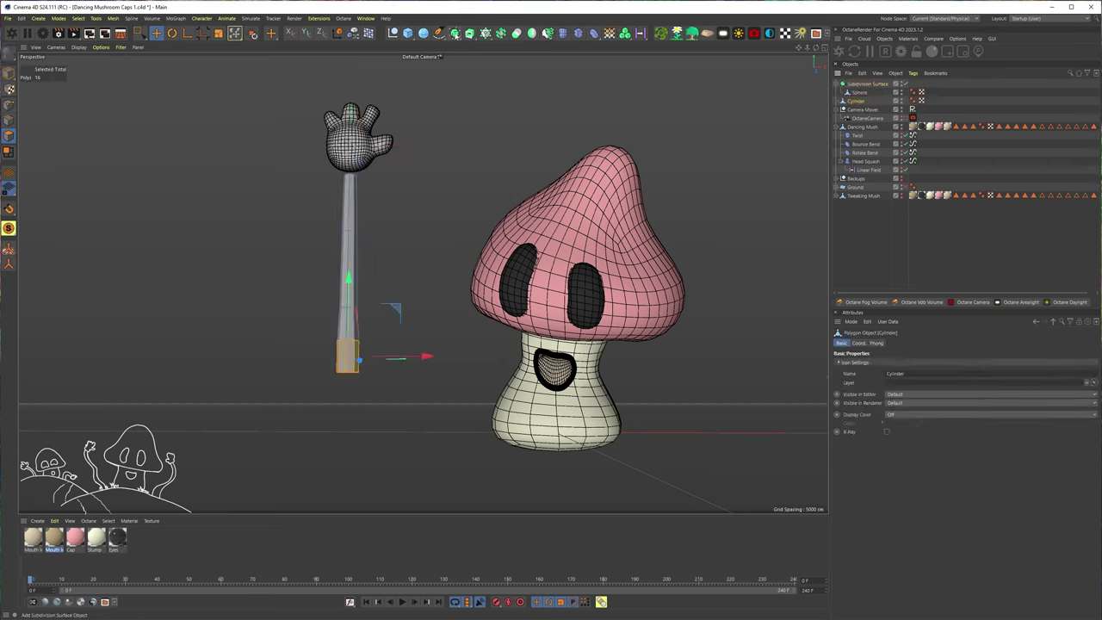
{"action": "left_click", "coordinate": [454, 33], "text": "alt"}
{"action": "double_click", "coordinate": [858, 93]}
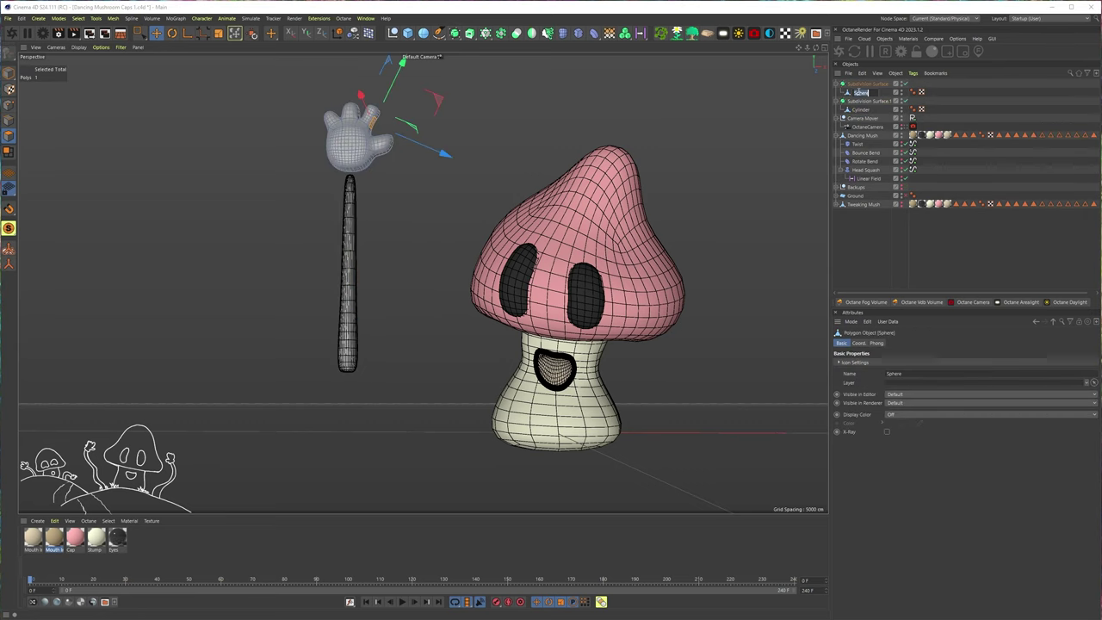
{"action": "type", "text": "Hand"}
{"action": "key", "text": "Return"}
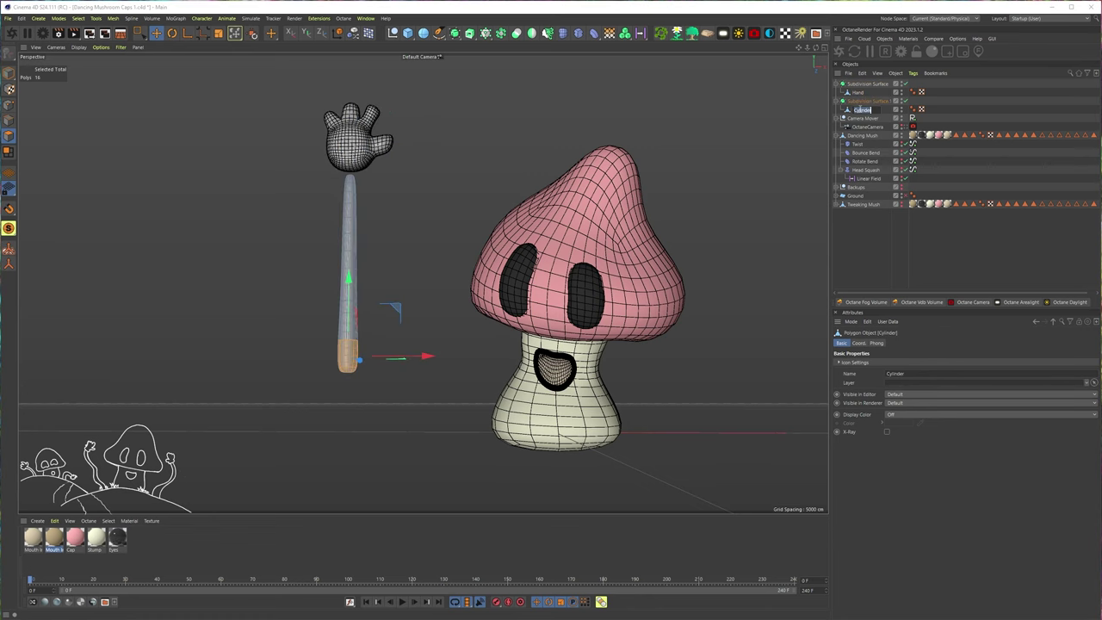
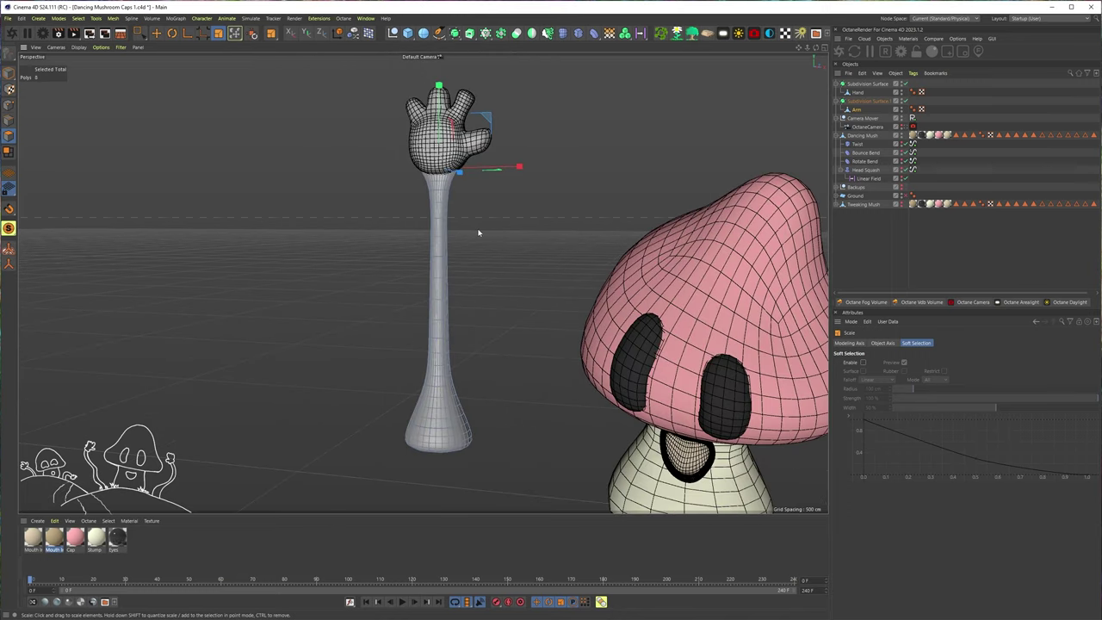
Group the hand and arm Subdivision Surfaces with their children into a null named Arm Editable.
{"action": "mouse_move", "coordinate": [352, 233]}
{"action": "left_mouse_down", "text": "alt"}
{"action": "mouse_move", "coordinate": [381, 230]}
{"action": "mouse_move", "coordinate": [353, 214]}
{"action": "left_mouse_up", "text": "alt"}
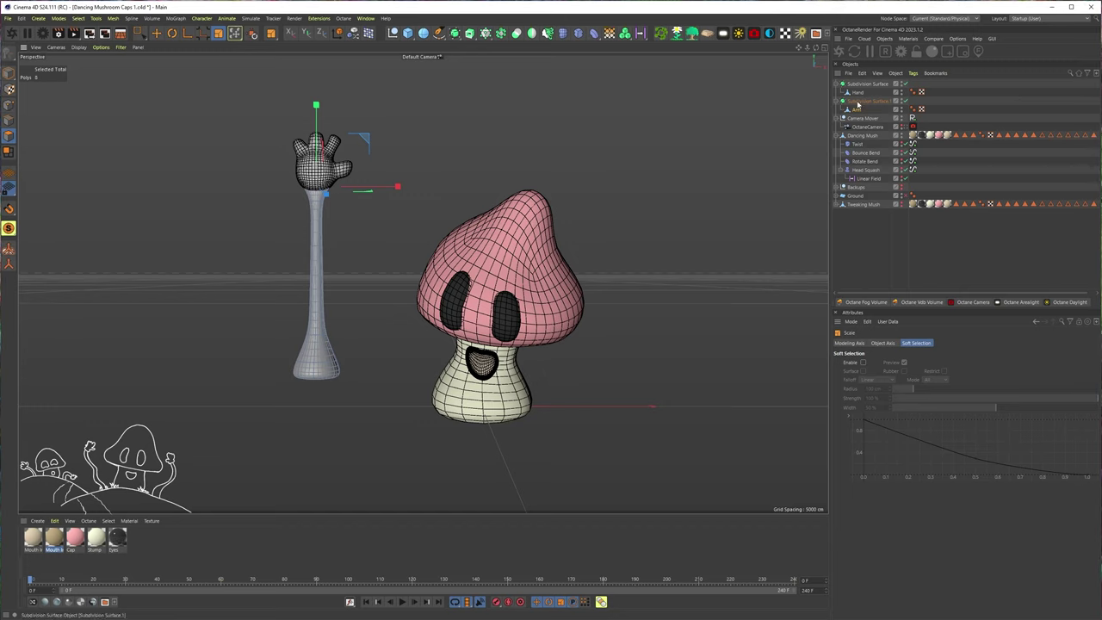
{"action": "left_click", "coordinate": [863, 84]}
{"action": "left_click", "coordinate": [850, 110], "text": "shift"}
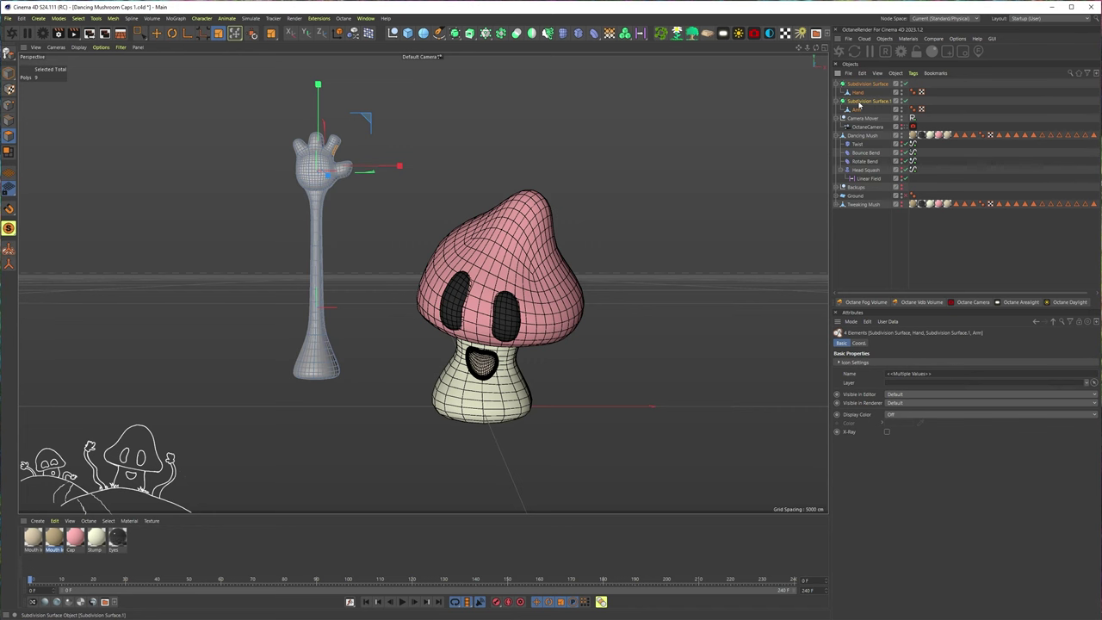
{"action": "key", "text": "alt+g"}
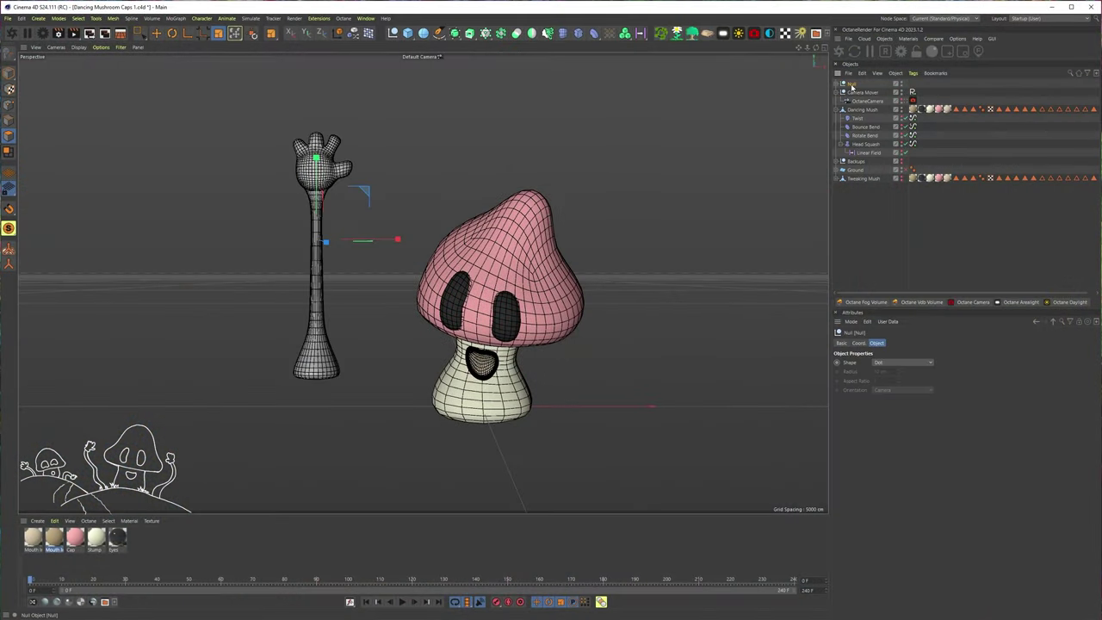
{"action": "double_click", "coordinate": [852, 83]}
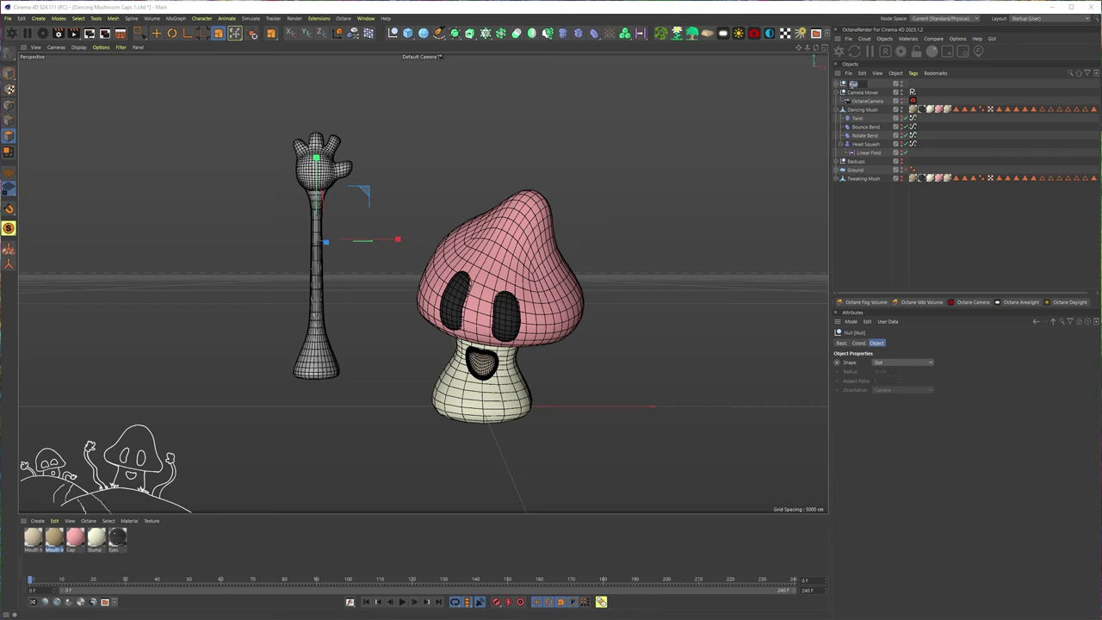
{"action": "type", "text": "Arm Editable"}
{"action": "key", "text": "Return"}
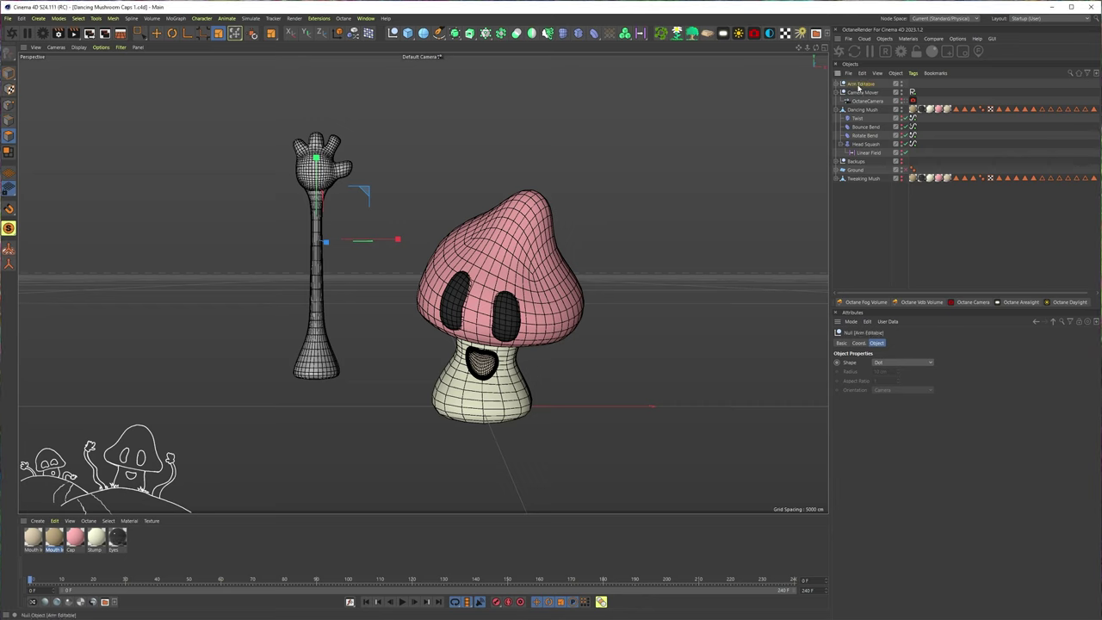
Keep a copy of the Arm Editable group in Backups and merge the original group with Connect Objects + Delete.
{"action": "left_click", "coordinate": [842, 161]}
{"action": "left_click", "coordinate": [839, 161]}
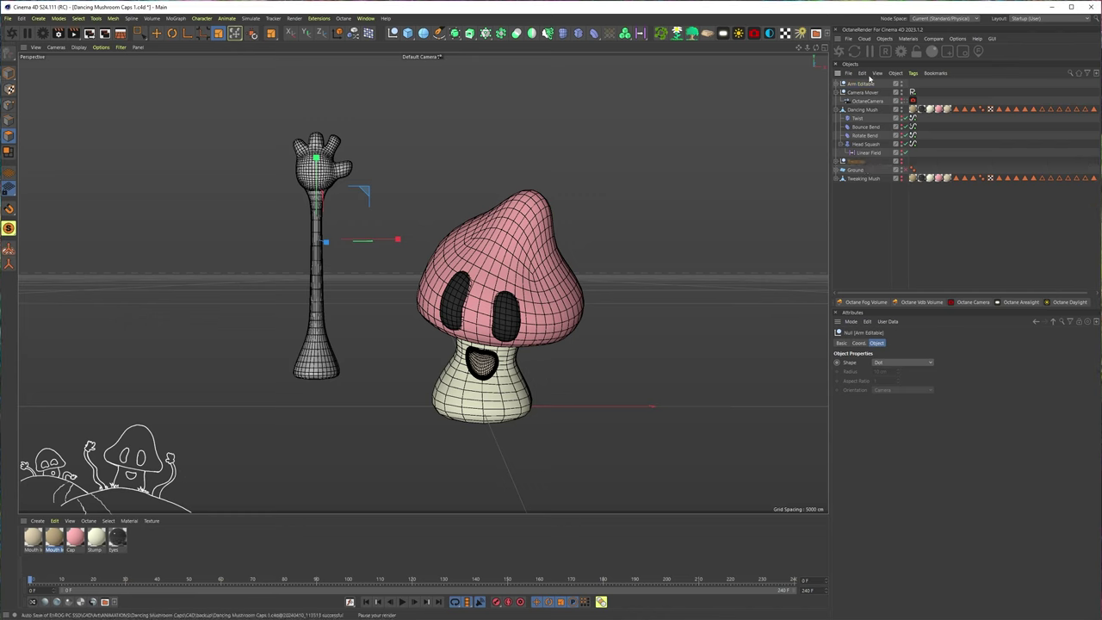
{"action": "right_click", "coordinate": [855, 87]}
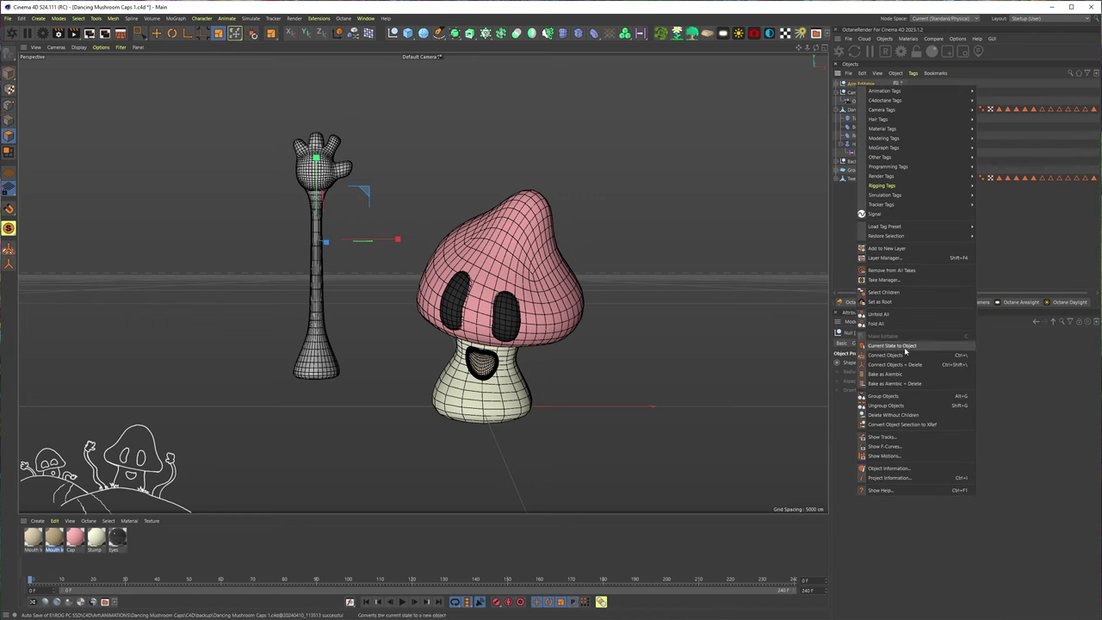
{"action": "left_click", "coordinate": [912, 365]}
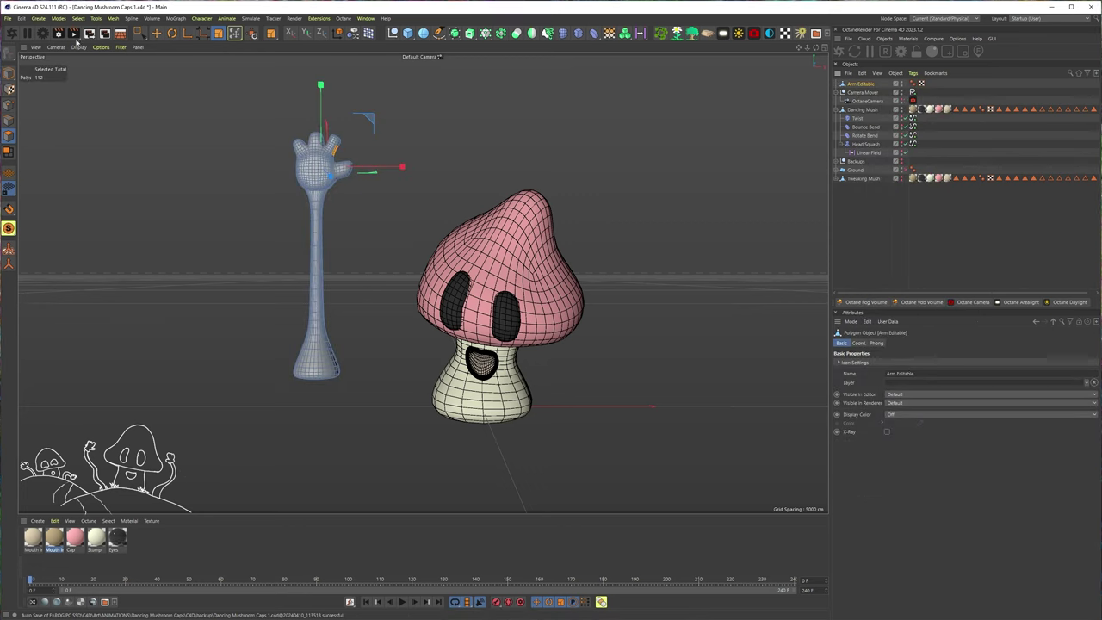
In Model mode, move the merged arm's axis down to the base of the arm, checking its placement in the four views.
{"action": "left_click_drag", "start_coordinate": [146, 33], "coordinate": [172, 43]}
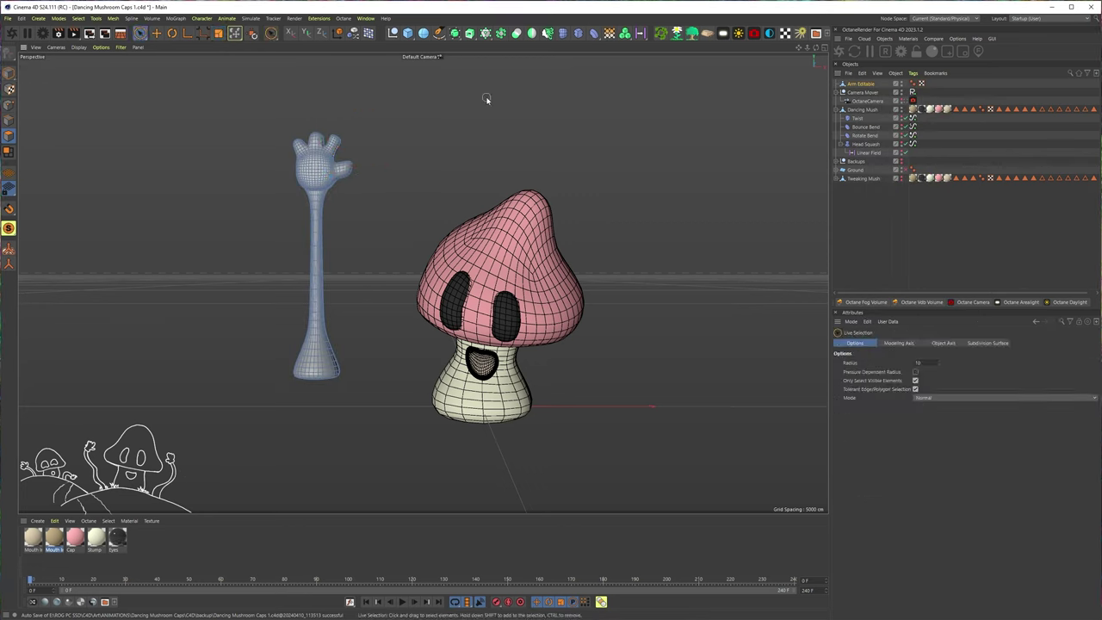
{"action": "key", "text": "e"}
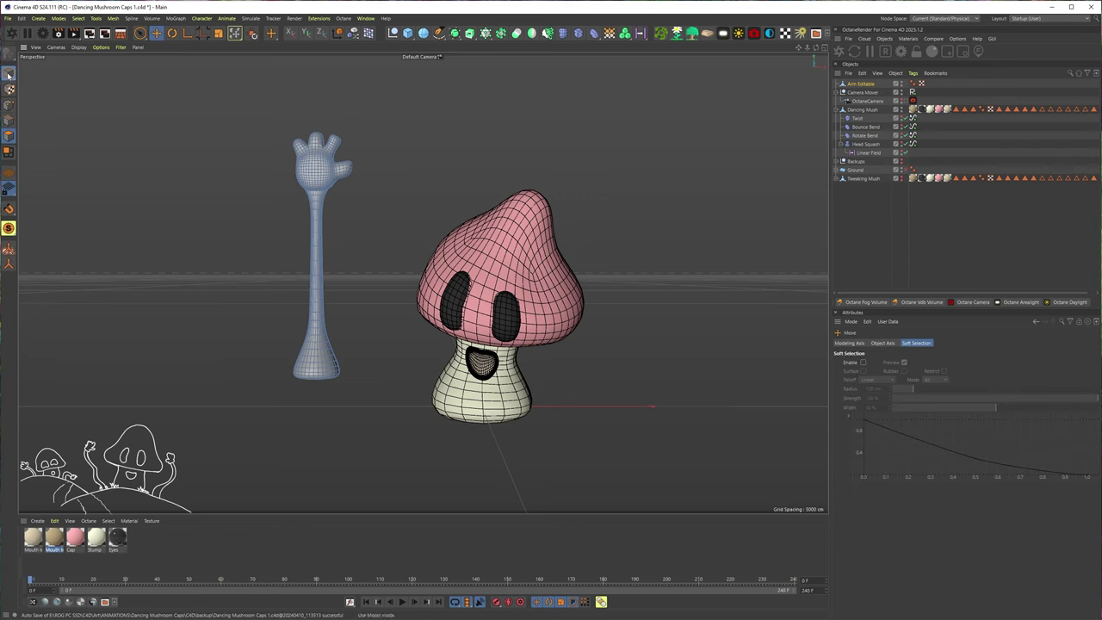
{"action": "left_click", "coordinate": [316, 142]}
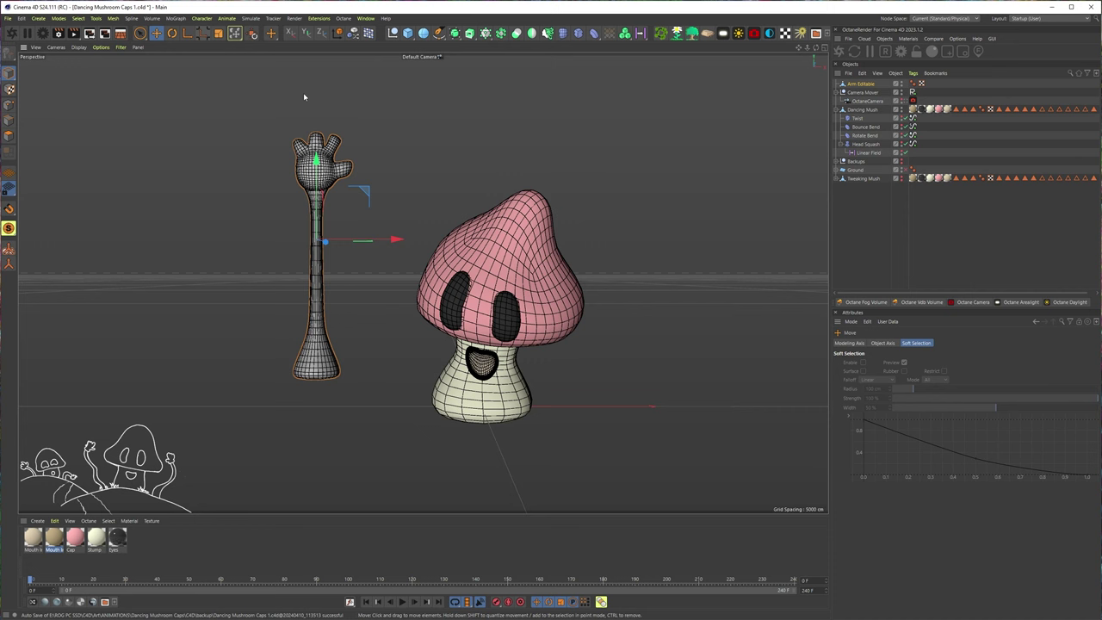
{"action": "left_click_drag", "start_coordinate": [315, 170], "coordinate": [315, 308]}
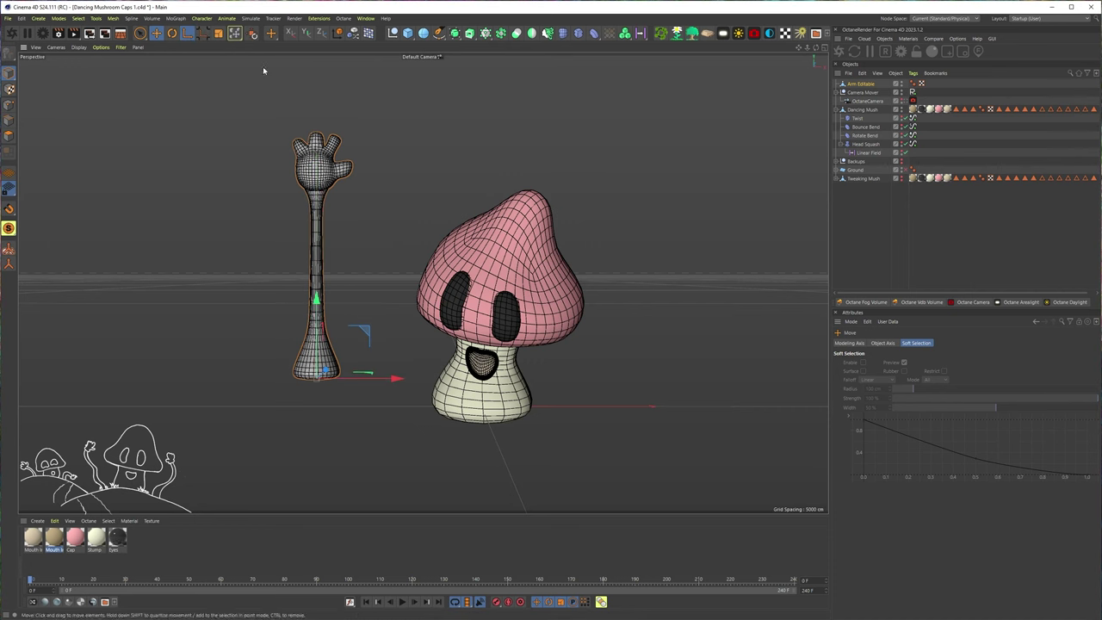
{"action": "middle_click", "coordinate": [227, 94]}
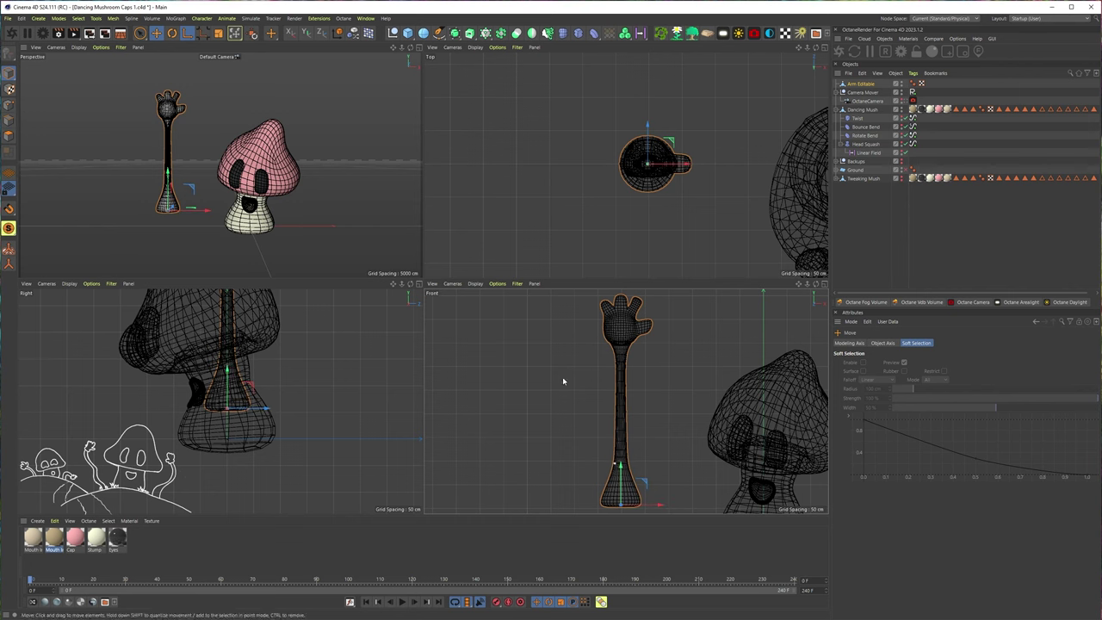
{"action": "left_click", "coordinate": [140, 33]}
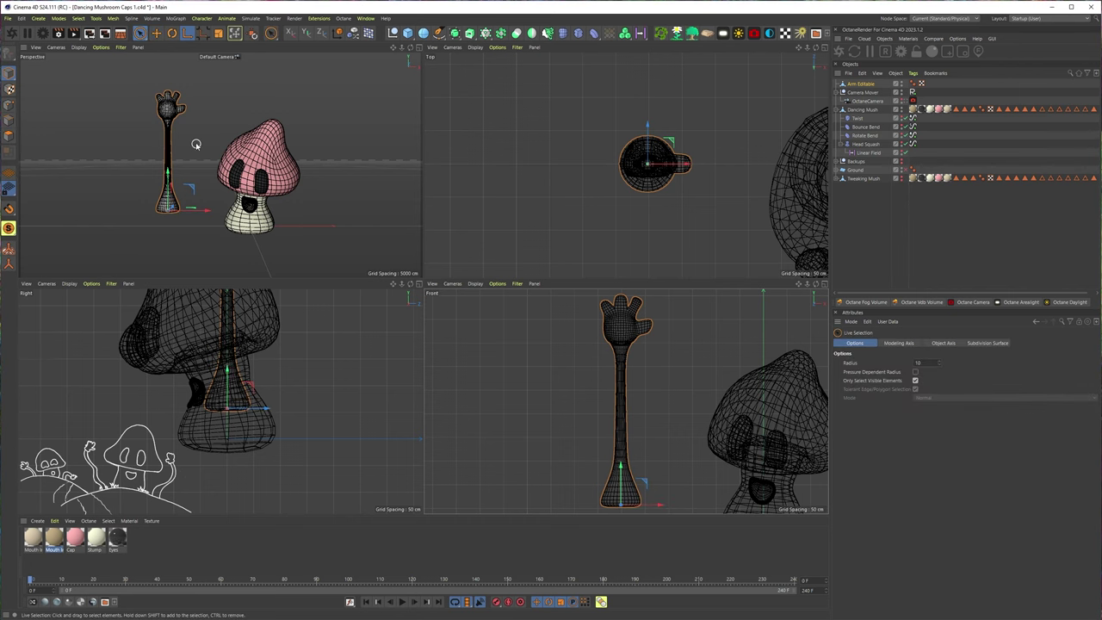
{"action": "middle_click", "coordinate": [217, 186]}
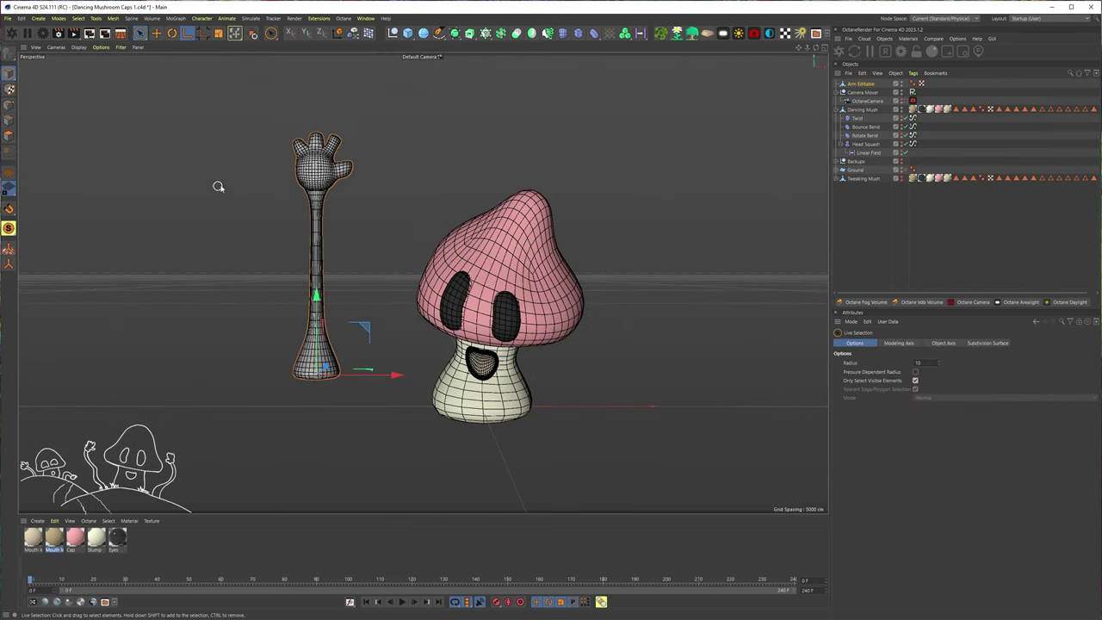
Show the ground again and move the arm down and closer to the mushroom so that its base meets the hill.
{"action": "left_click", "coordinate": [902, 170]}
{"action": "key", "text": "e"}
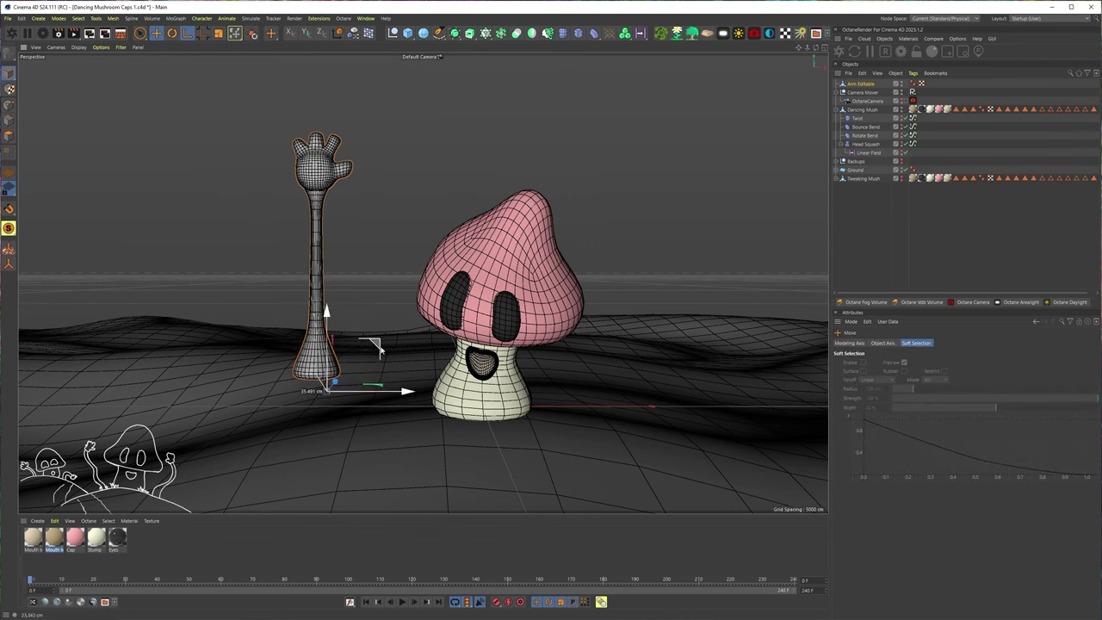
{"action": "left_click_drag", "start_coordinate": [386, 354], "coordinate": [457, 379]}
{"action": "key", "text": "ctrl+shift+z"}
{"action": "key", "text": "ctrl+shift+z"}
{"action": "key", "text": "ctrl+shift+z"}
{"action": "key", "text": "ctrl+shift+z"}
{"action": "right_click_drag", "start_coordinate": [457, 379], "coordinate": [485, 379], "text": "alt"}
{"action": "middle_click_drag", "start_coordinate": [445, 368], "coordinate": [461, 385], "text": "alt"}
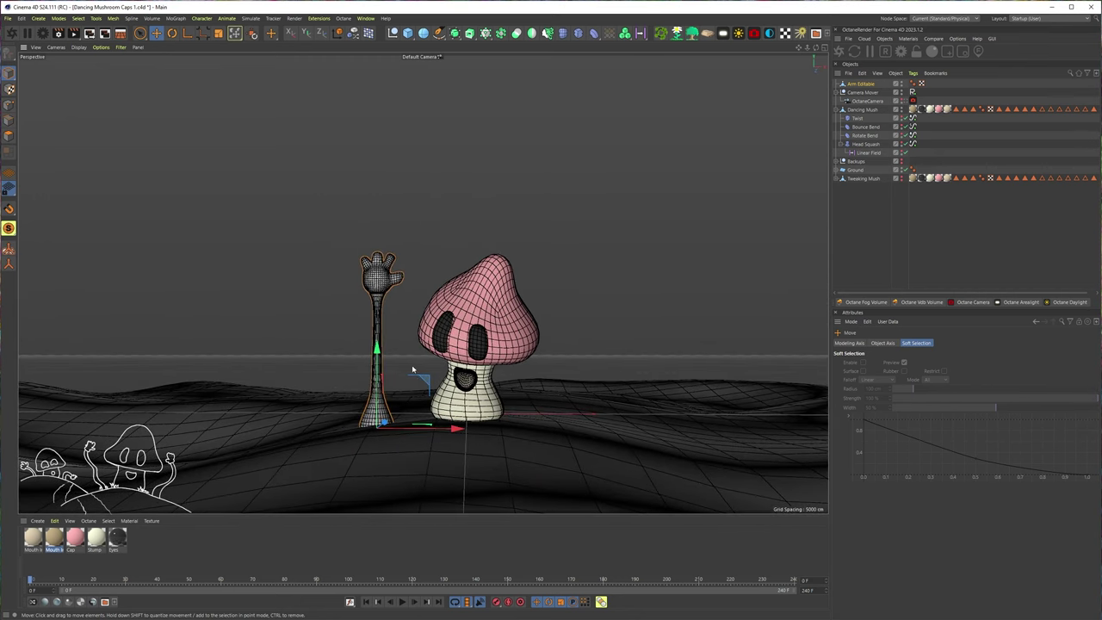
Rotate the arm about its base so that it leans slightly away from the mushroom.
{"action": "key", "text": "r"}
{"action": "left_click_drag", "start_coordinate": [413, 370], "coordinate": [395, 375]}
{"action": "right_click_drag", "start_coordinate": [441, 389], "coordinate": [470, 387], "text": "alt"}
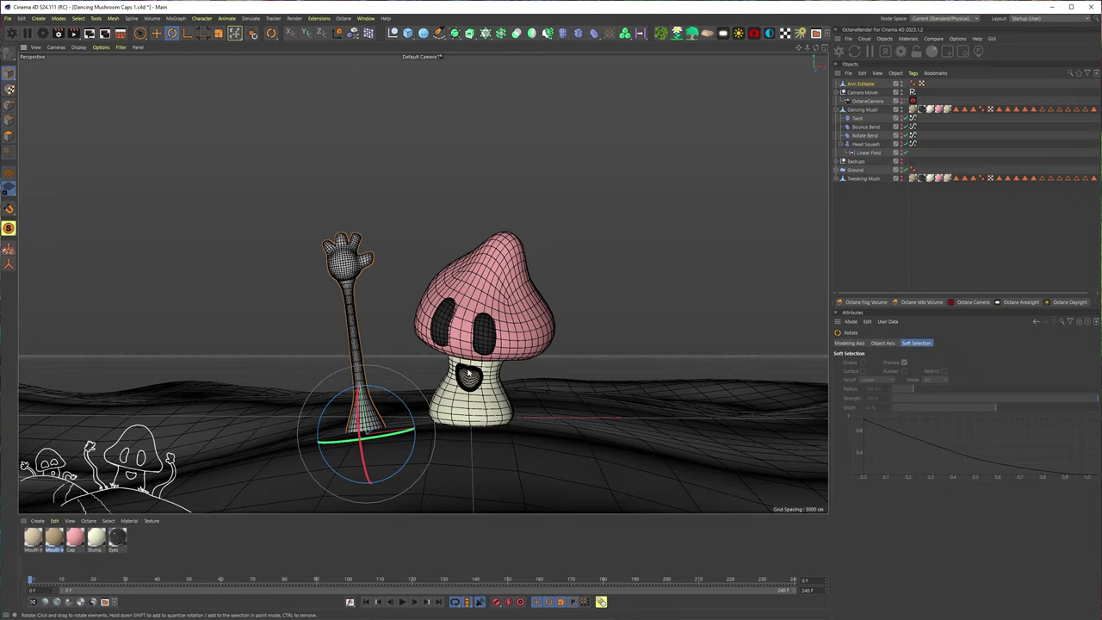
Examine the polygon loops where the wrist joins the hand in Polygon mode, using Loop Selection from both sides.
{"action": "scroll", "coordinate": [372, 289], "scroll_direction": "up", "scroll_amount": 6}
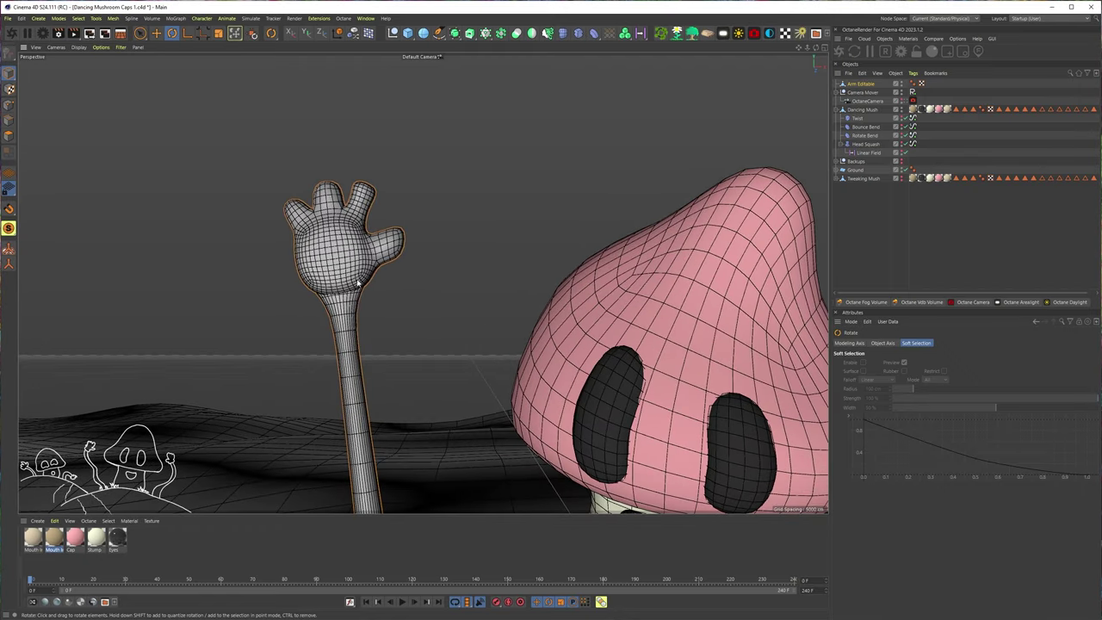
{"action": "scroll", "coordinate": [343, 284], "scroll_direction": "up", "scroll_amount": 4}
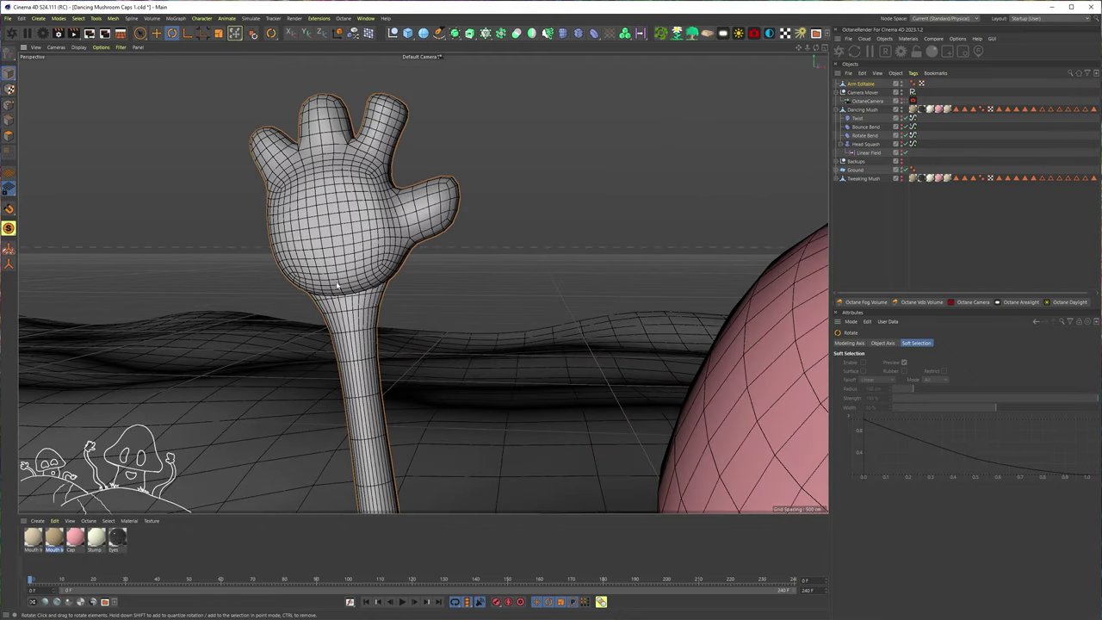
{"action": "left_click_drag", "start_coordinate": [351, 282], "coordinate": [306, 252], "text": "alt"}
{"action": "left_click", "coordinate": [9, 135]}
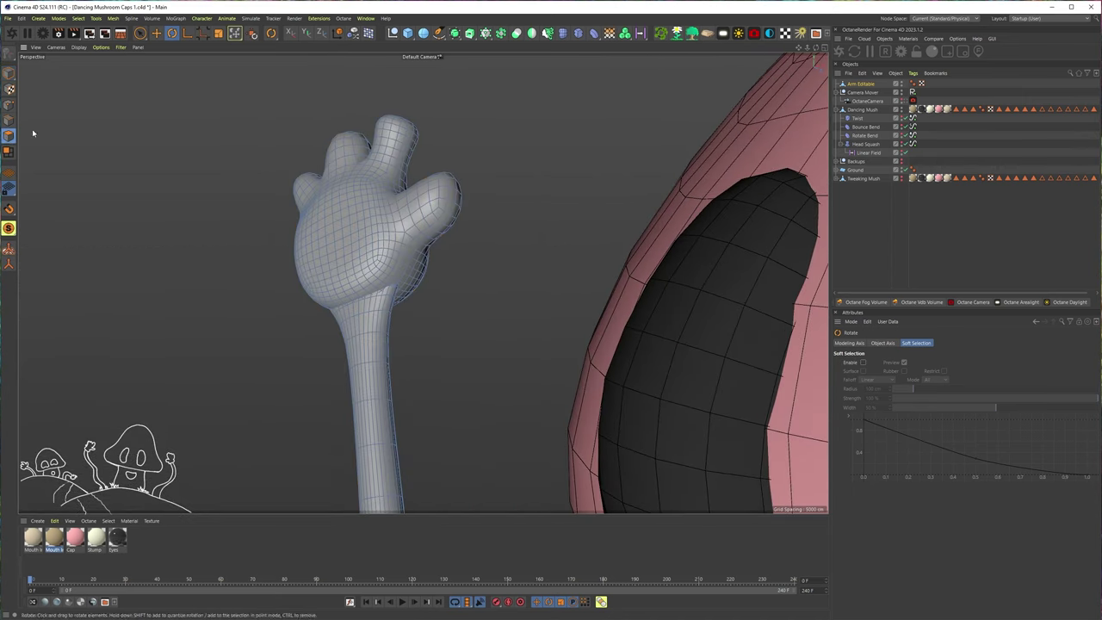
{"action": "left_click", "coordinate": [140, 33]}
{"action": "left_click", "coordinate": [181, 44]}
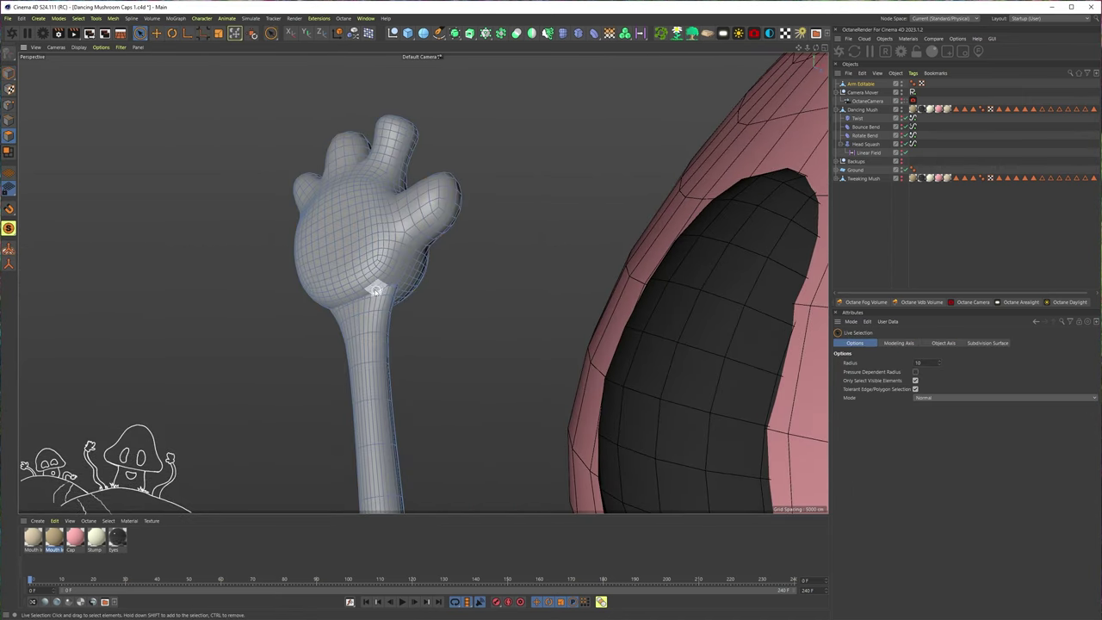
{"action": "key", "text": "u"}
{"action": "key", "text": "l"}
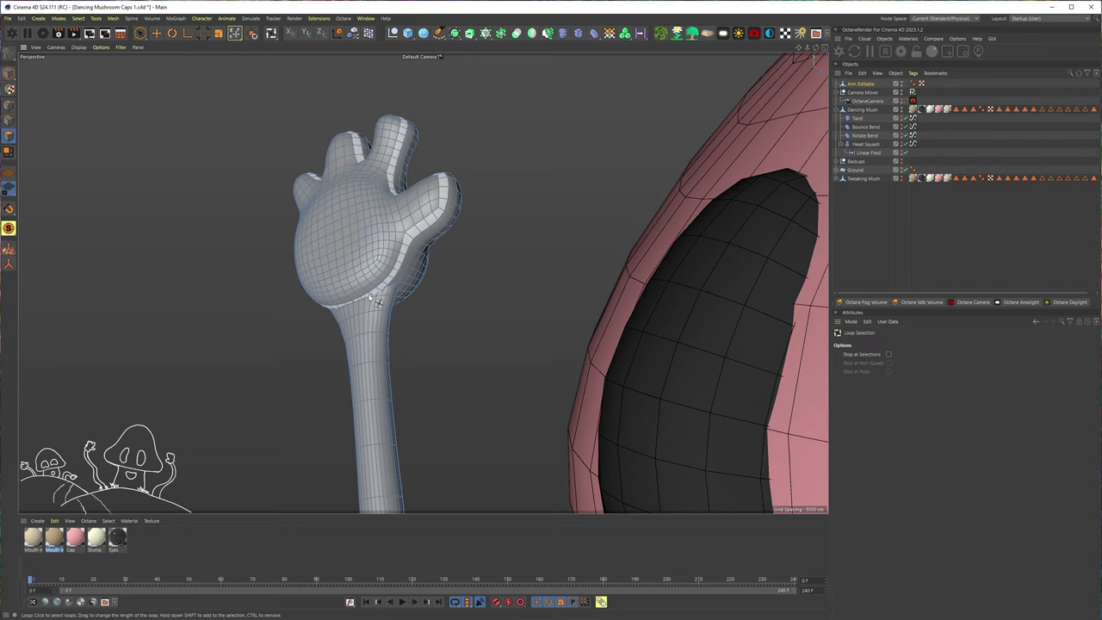
{"action": "scroll", "coordinate": [436, 250], "scroll_direction": "up", "scroll_amount": 5}
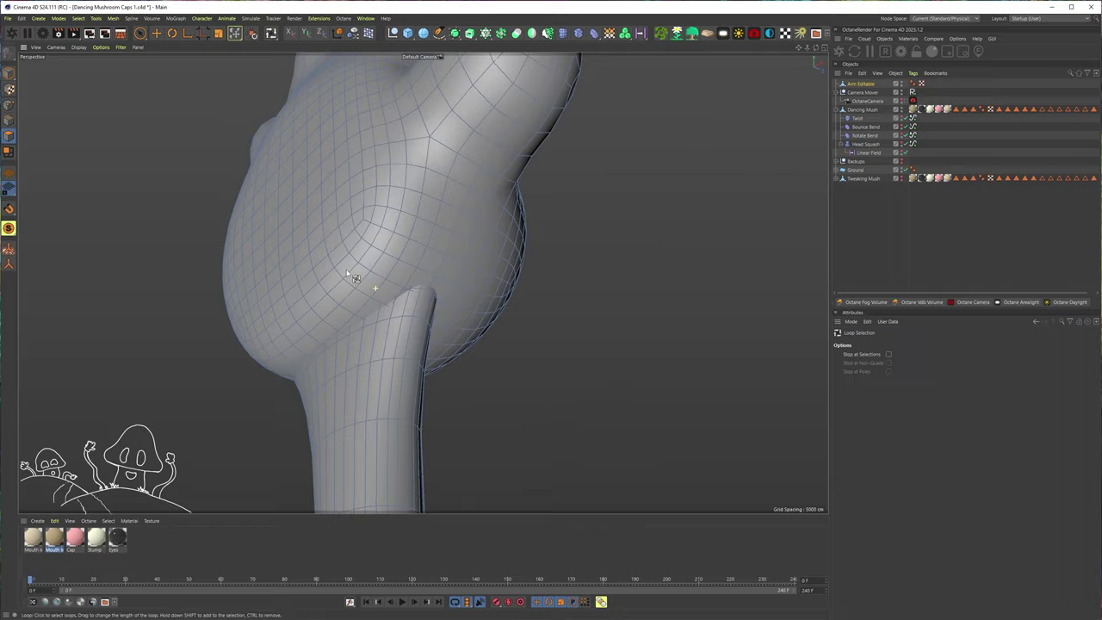
{"action": "left_click_drag", "start_coordinate": [347, 273], "coordinate": [197, 266], "text": "alt"}
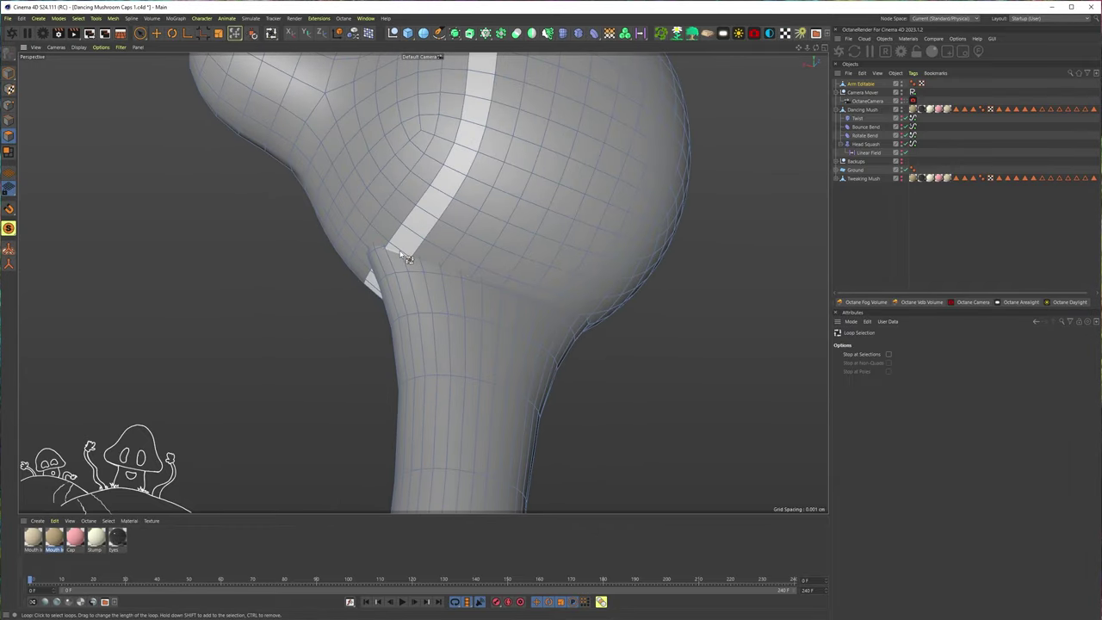
Add a Bend deformer as a child of Arm Editable and set its strength to -44° to curve the arm outwards.
{"action": "scroll", "coordinate": [448, 312], "scroll_direction": "down", "scroll_amount": 10}
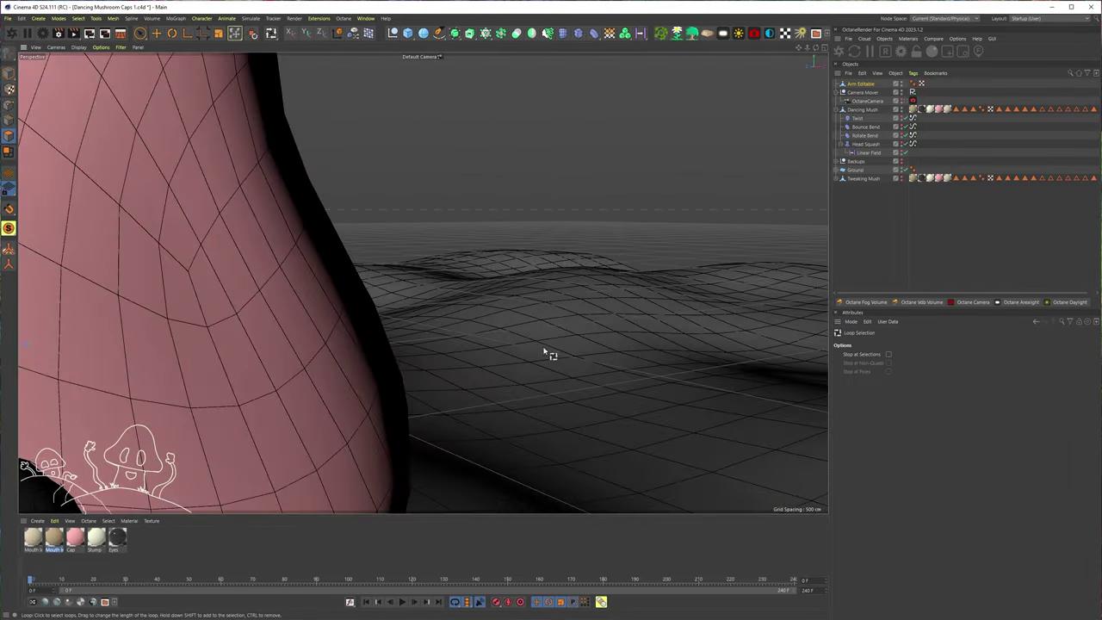
{"action": "right_click_drag", "start_coordinate": [544, 352], "coordinate": [248, 350], "text": "alt"}
{"action": "left_click_drag", "start_coordinate": [492, 348], "coordinate": [387, 397], "text": "alt"}
{"action": "scroll", "coordinate": [364, 379], "scroll_direction": "up", "scroll_amount": 6}
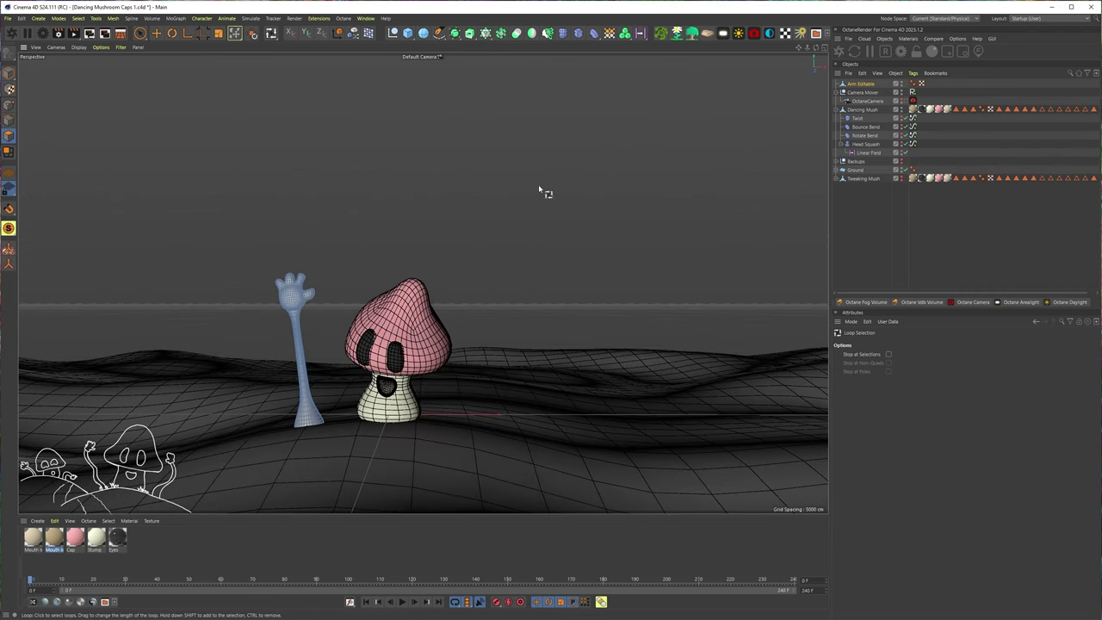
{"action": "left_click", "coordinate": [857, 85]}
{"action": "left_click", "coordinate": [855, 127]}
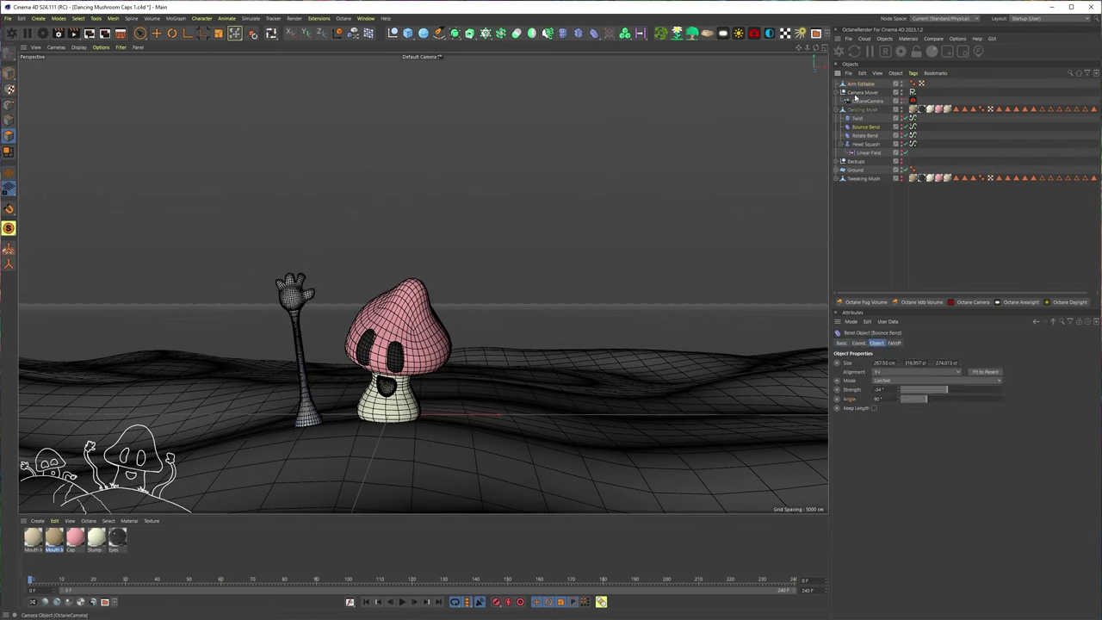
{"action": "left_click", "coordinate": [856, 85]}
{"action": "left_click", "coordinate": [594, 35]}
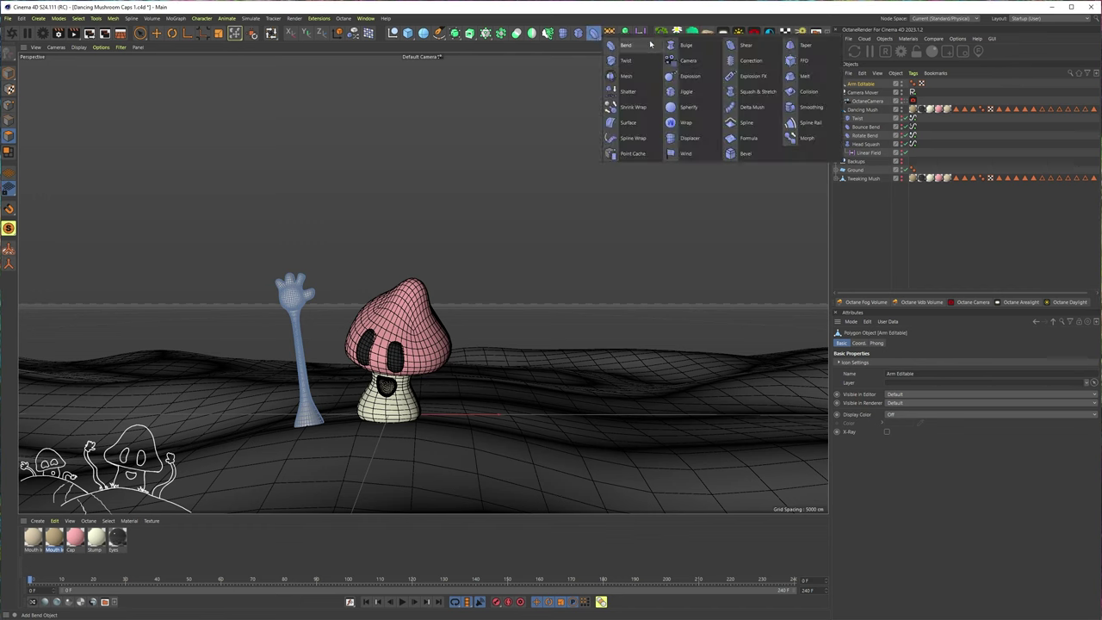
{"action": "left_click", "coordinate": [624, 45], "text": "shift"}
{"action": "mouse_move", "coordinate": [942, 389]}
{"action": "left_mouse_down"}
{"action": "mouse_move", "coordinate": [957, 389]}
{"action": "mouse_move", "coordinate": [946, 390]}
{"action": "left_mouse_up"}
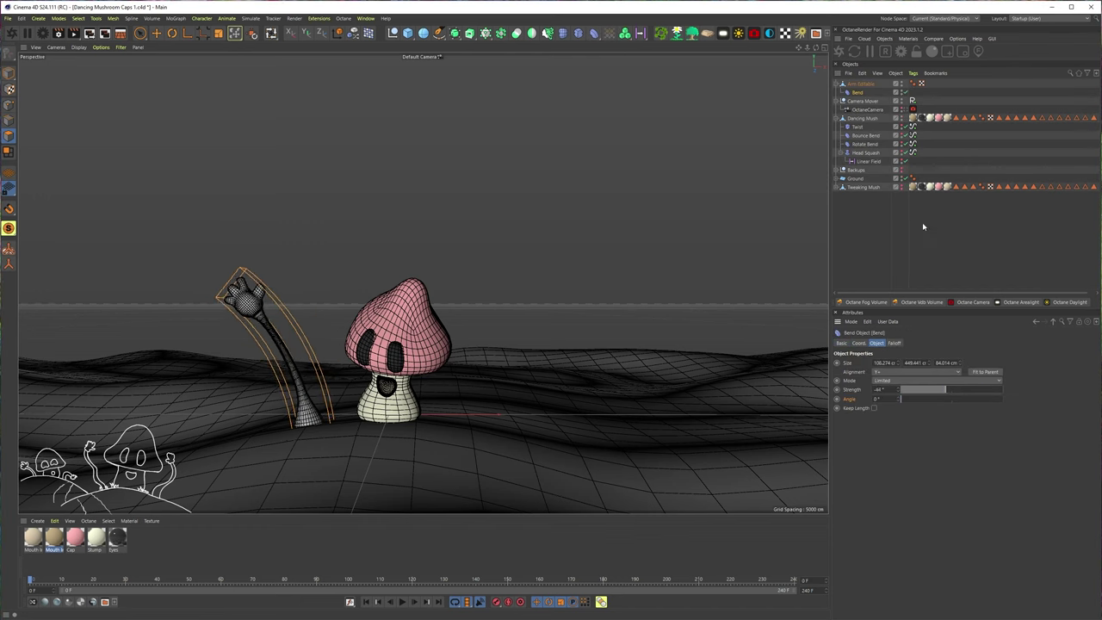
Copy the Signal tag from Bounce Bend onto the arm's Bend deformer and play the animation.
{"action": "left_click", "coordinate": [859, 135]}
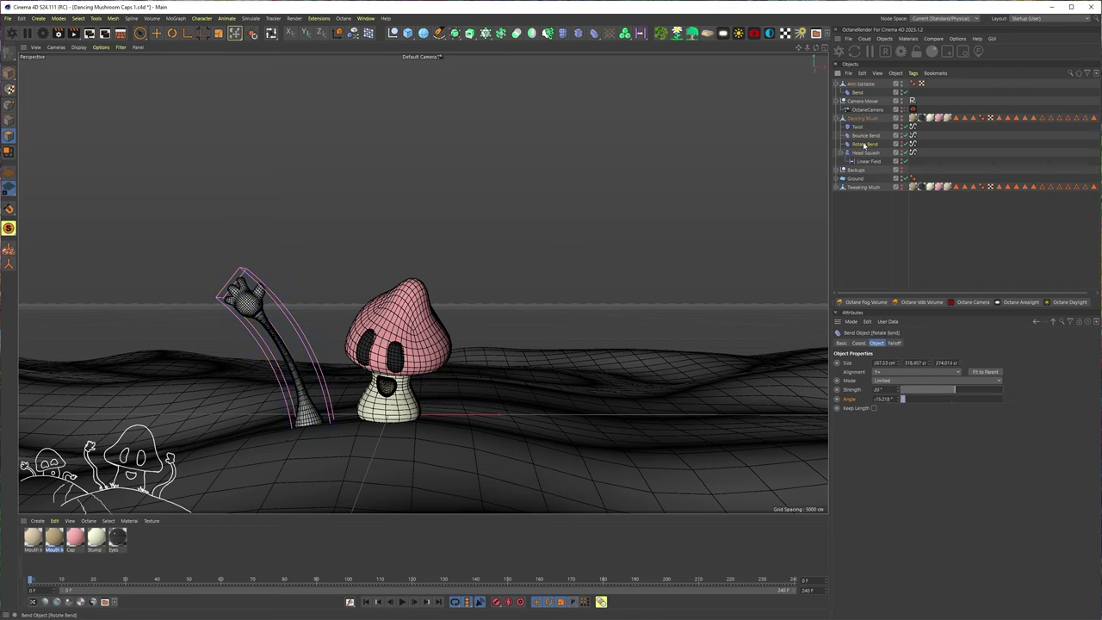
{"action": "mouse_move", "coordinate": [862, 130]}
{"action": "left_mouse_down", "text": "ctrl"}
{"action": "mouse_move", "coordinate": [858, 98]}
{"action": "mouse_move", "coordinate": [864, 135]}
{"action": "left_mouse_up", "text": "ctrl"}
{"action": "left_click", "coordinate": [913, 136]}
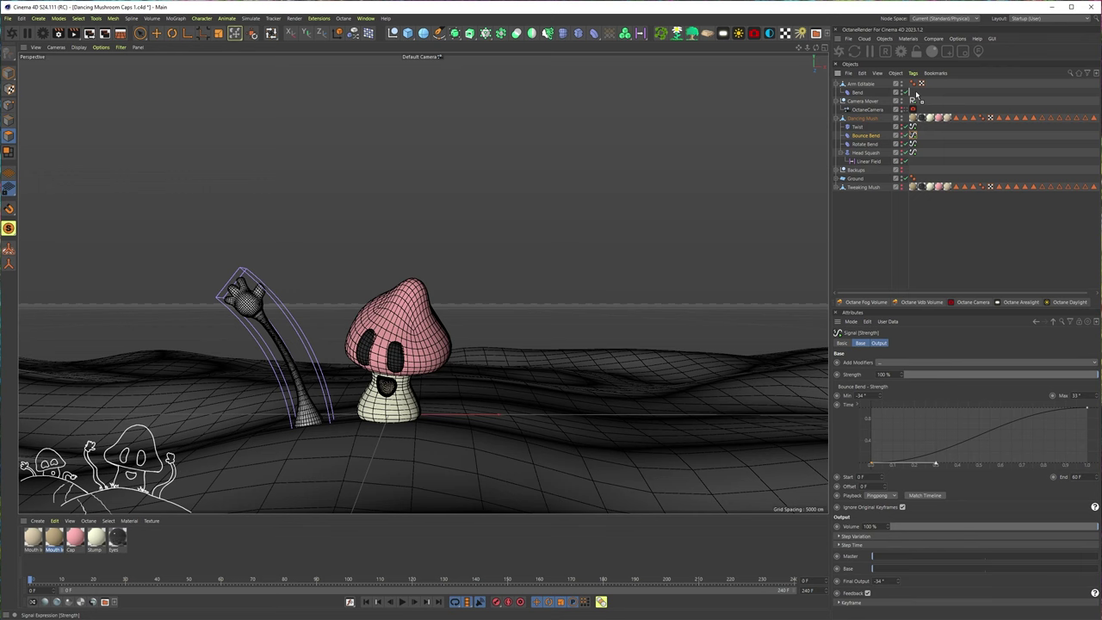
{"action": "left_click_drag", "start_coordinate": [916, 95], "coordinate": [913, 93]}
{"action": "left_click", "coordinate": [401, 602]}
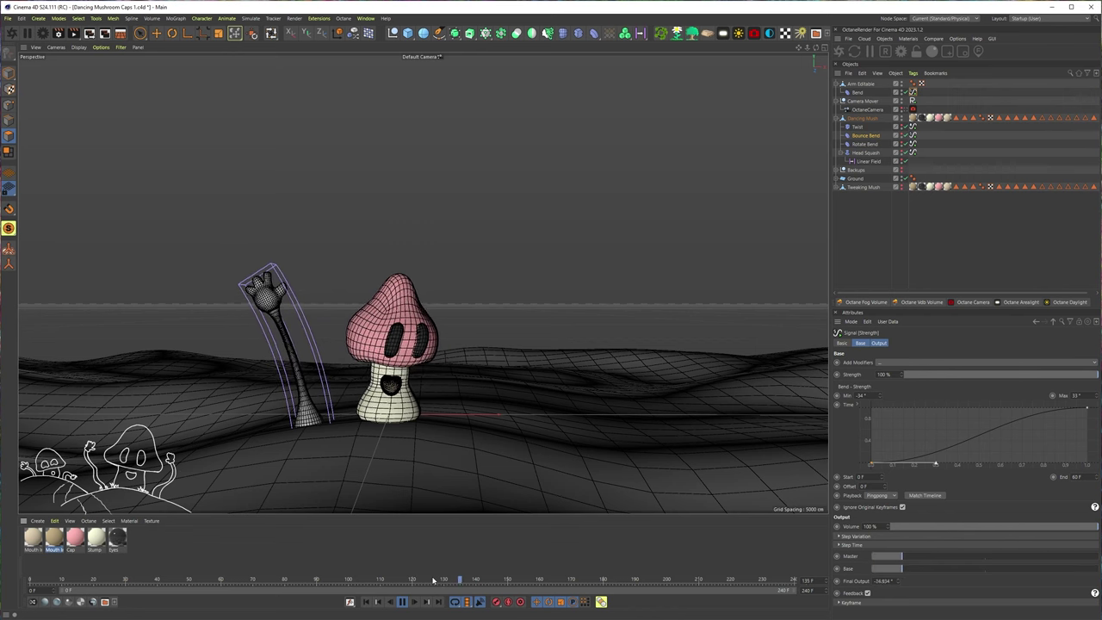
Shorten the arm's Bend deformer to about 84 cm high around the lower arm and stop at frame 147.
{"action": "left_click", "coordinate": [376, 308]}
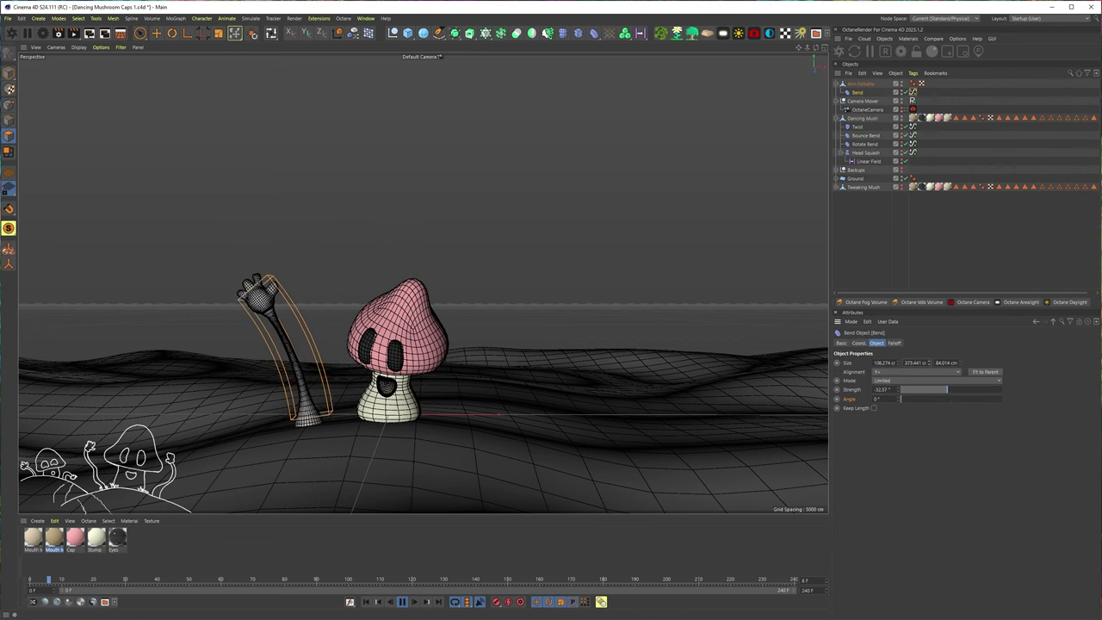
{"action": "key", "text": "e"}
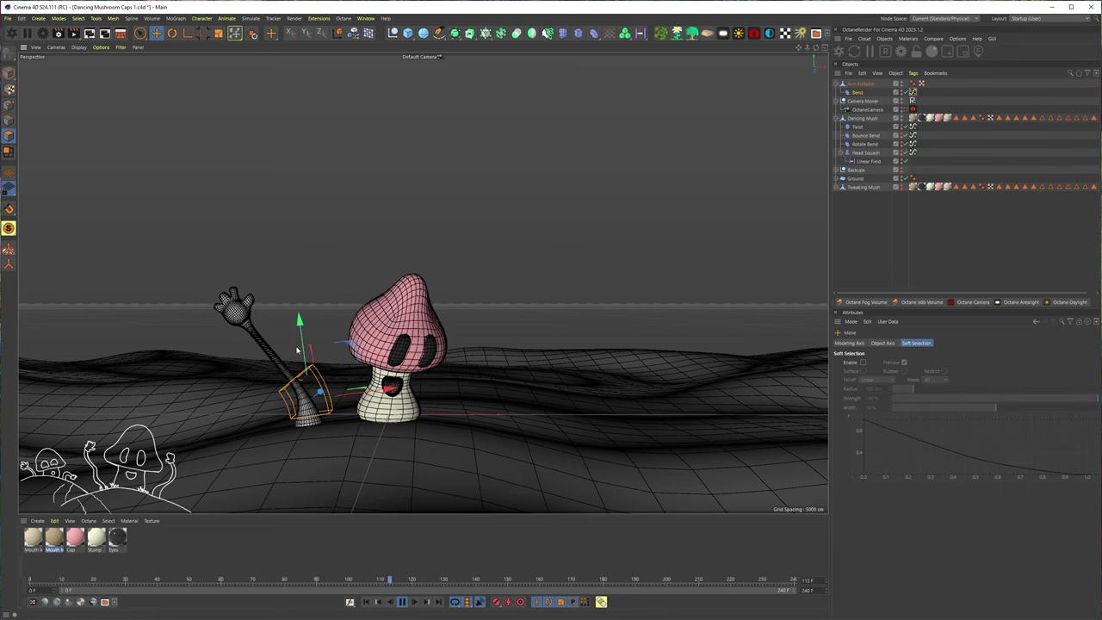
{"action": "left_click", "coordinate": [402, 602]}
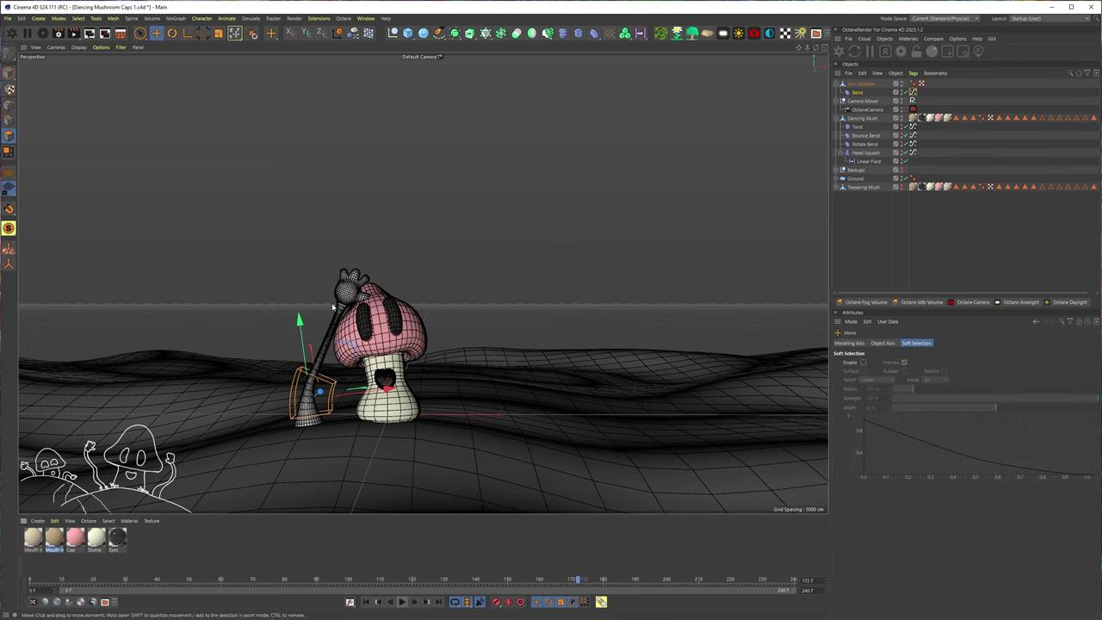
{"action": "left_click_drag", "start_coordinate": [471, 579], "coordinate": [498, 580]}
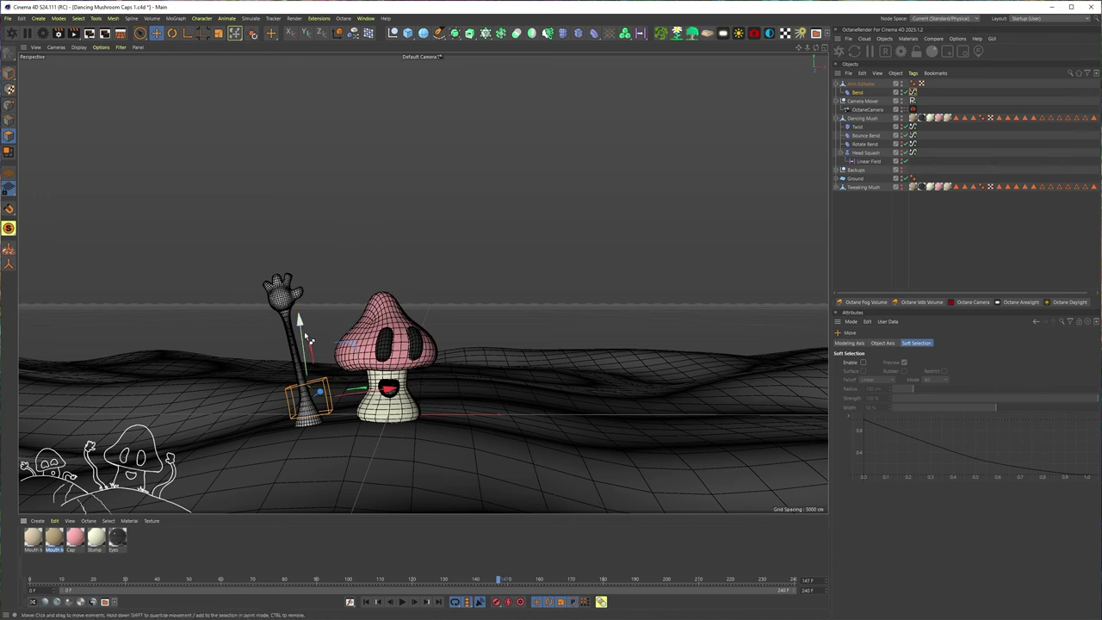
Duplicate the Bend deformer higher up the arm and turn the copy around so that it bends the opposite way.
{"action": "left_click_drag", "start_coordinate": [303, 330], "coordinate": [296, 281], "text": "ctrl"}
{"action": "key", "text": "r"}
{"action": "left_click_drag", "start_coordinate": [265, 356], "coordinate": [462, 329]}
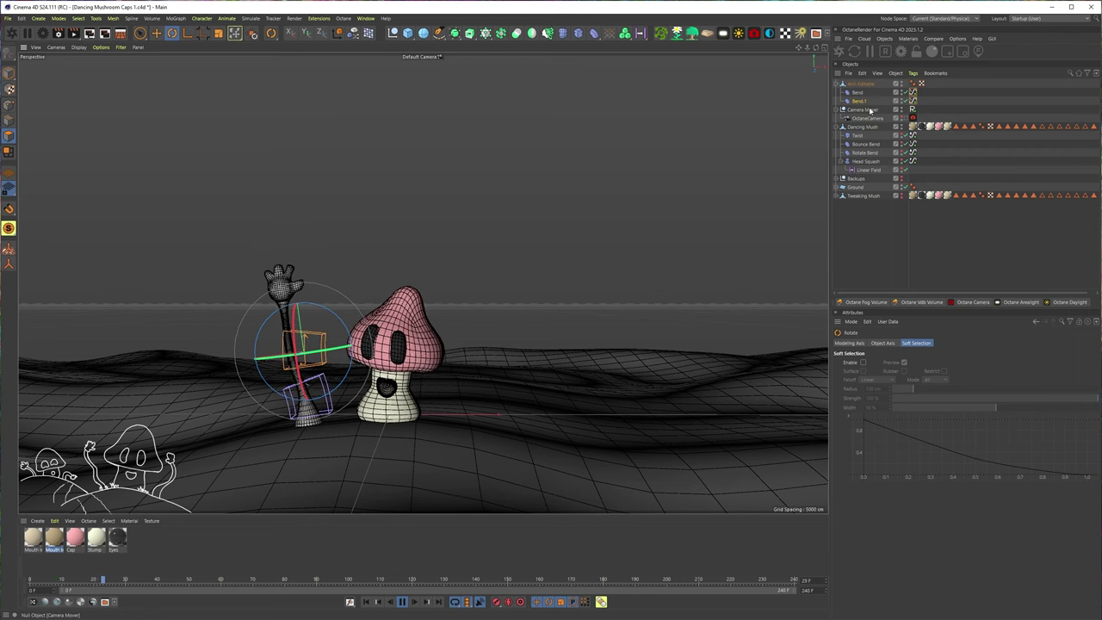
Enable Keep Length on both of the arm's Bend deformers and stop the playback.
{"action": "left_click", "coordinate": [858, 93]}
{"action": "left_click", "coordinate": [859, 101], "text": "shift"}
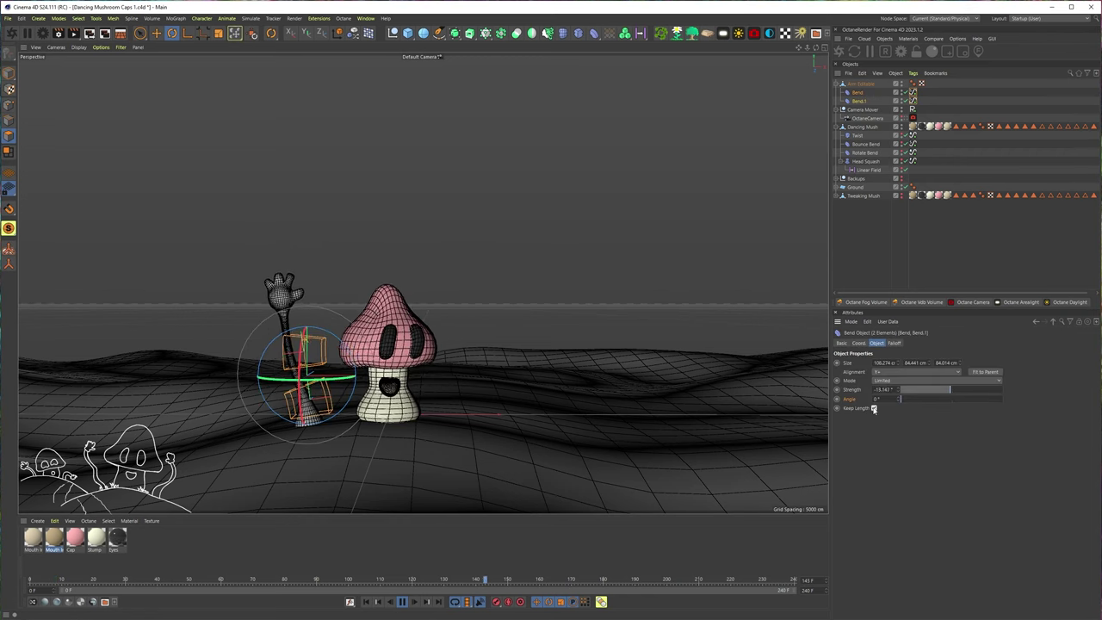
{"action": "left_click", "coordinate": [402, 601]}
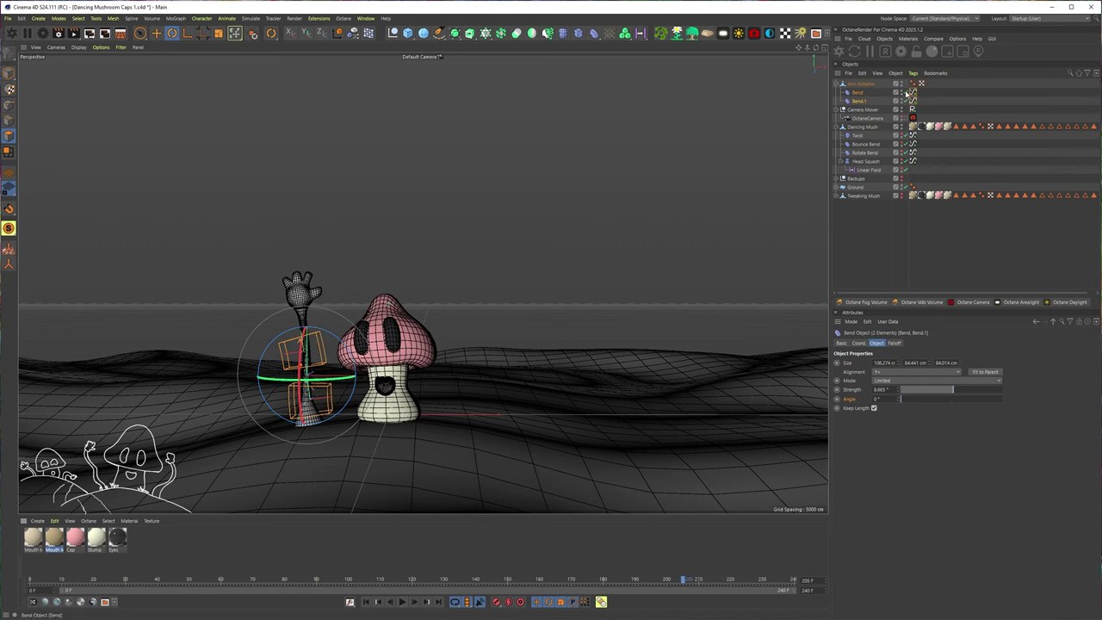
Compare the arm's motion during playback with each Bend deformer disabled in turn and with both disabled, ending with both enabled.
{"action": "left_click", "coordinate": [402, 602]}
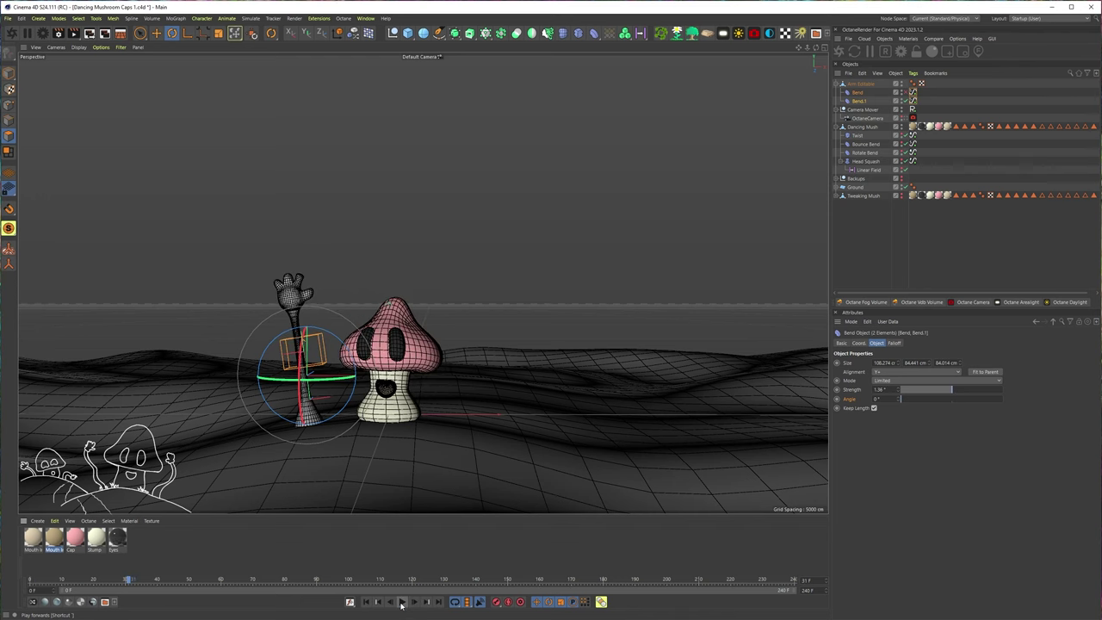
{"action": "left_click", "coordinate": [400, 602]}
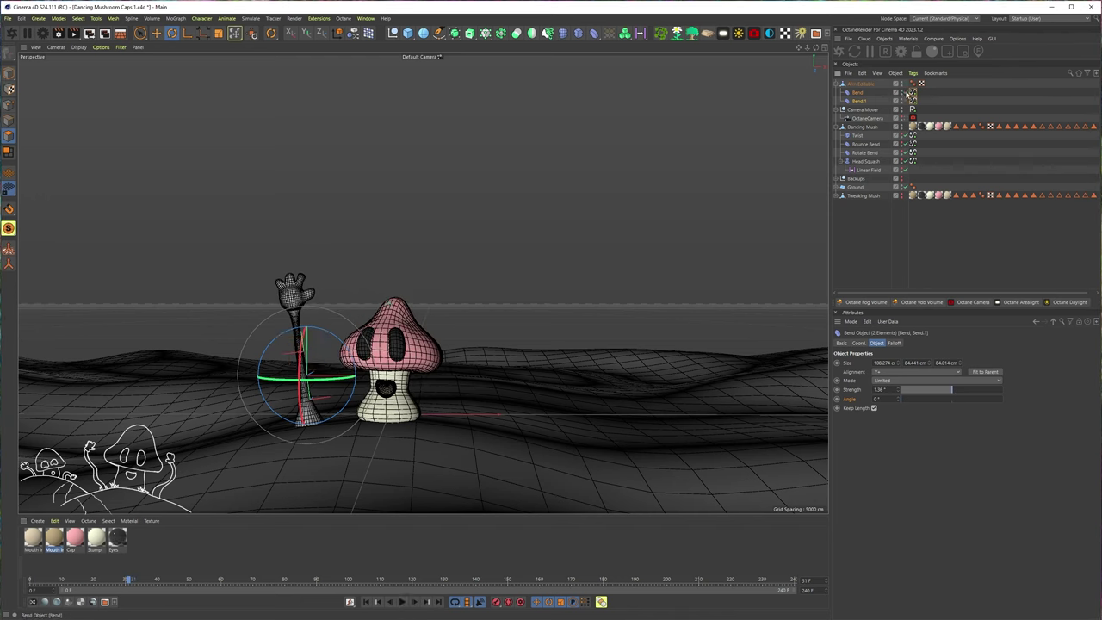
{"action": "left_click", "coordinate": [402, 601]}
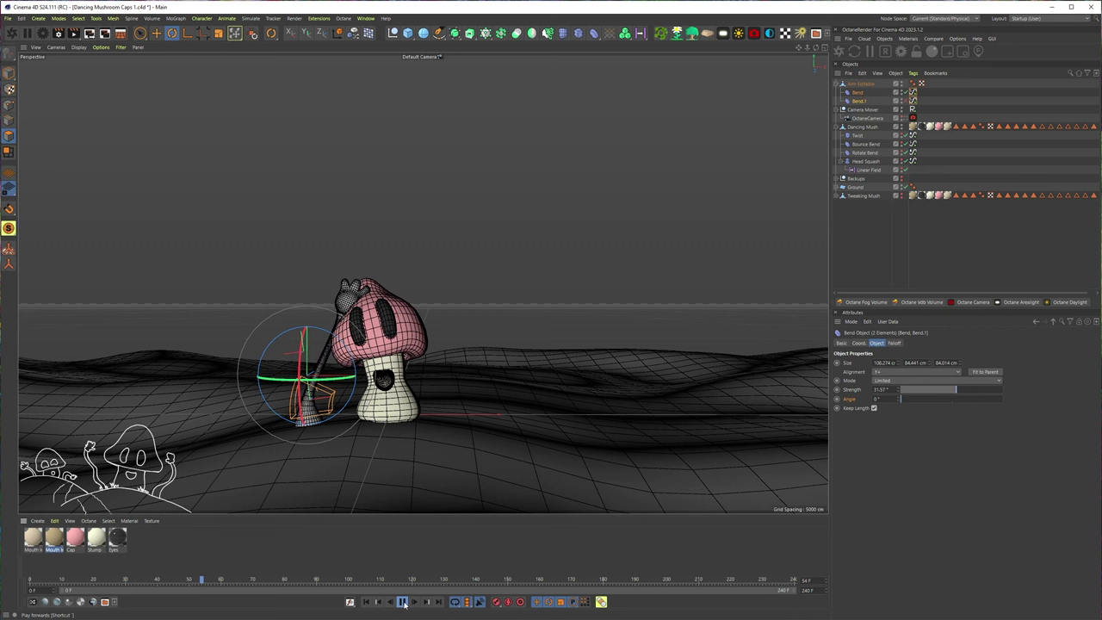
{"action": "left_click", "coordinate": [402, 601]}
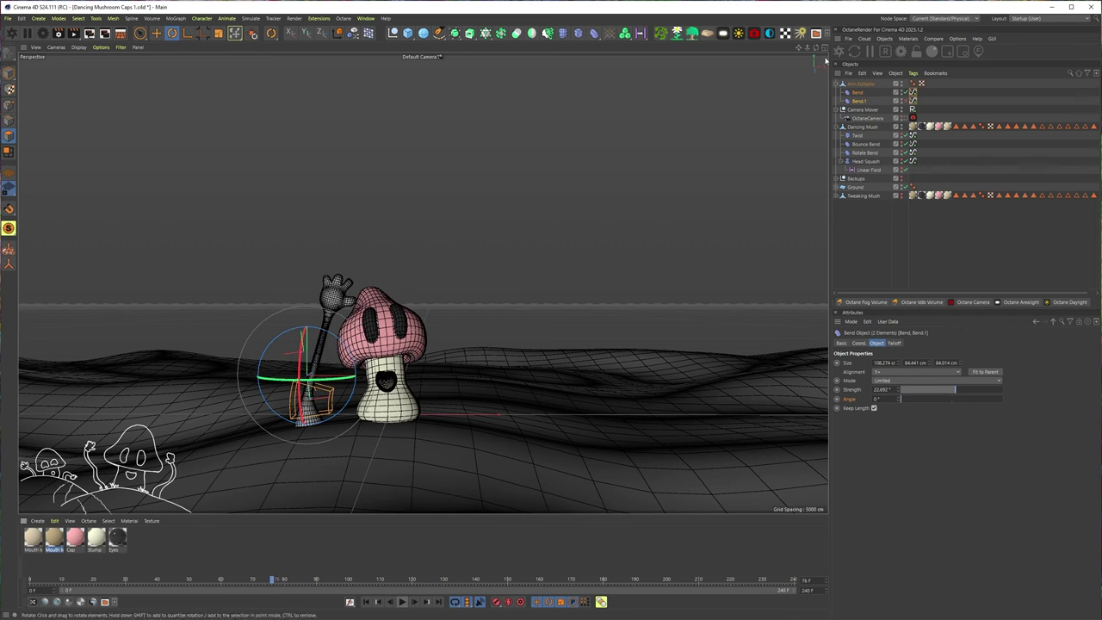
{"action": "left_click", "coordinate": [906, 93]}
{"action": "left_click", "coordinate": [400, 602]}
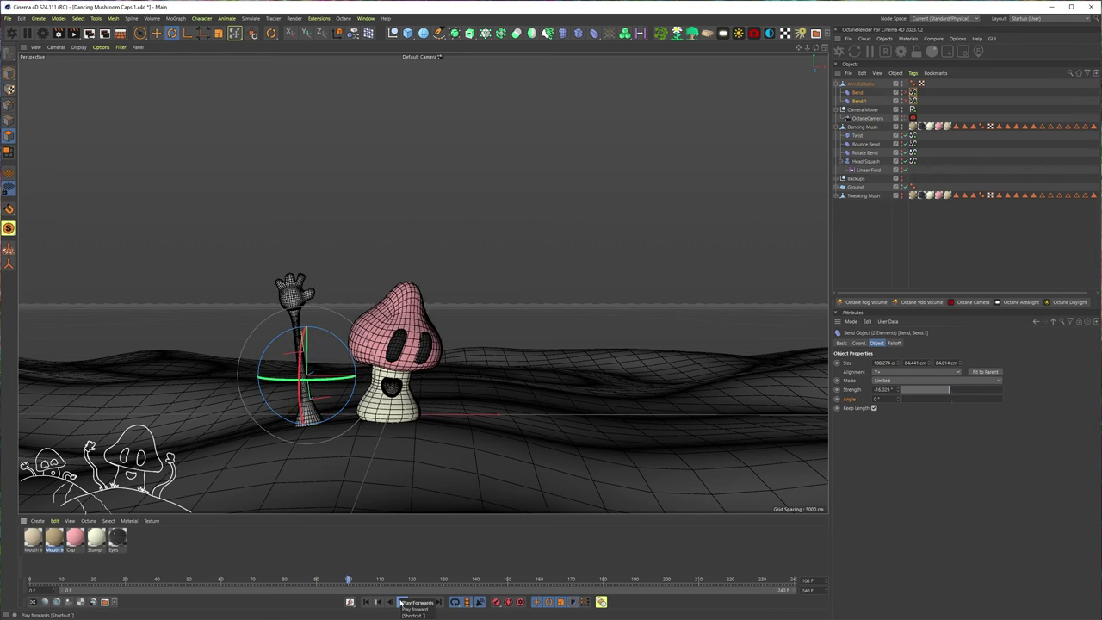
{"action": "left_click", "coordinate": [905, 101]}
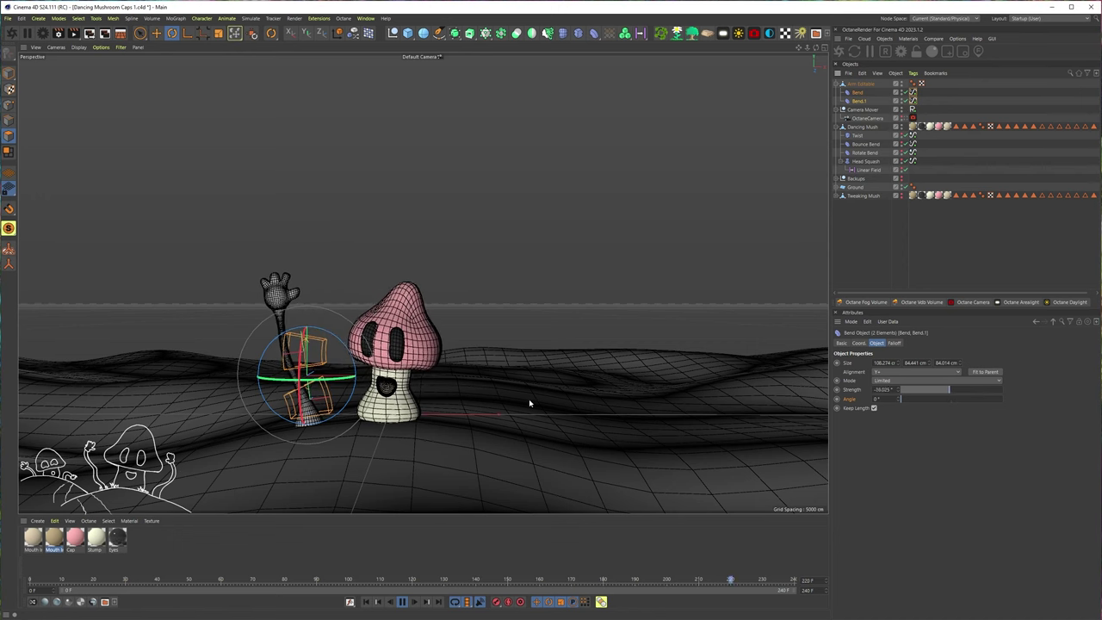
{"action": "left_click", "coordinate": [396, 601]}
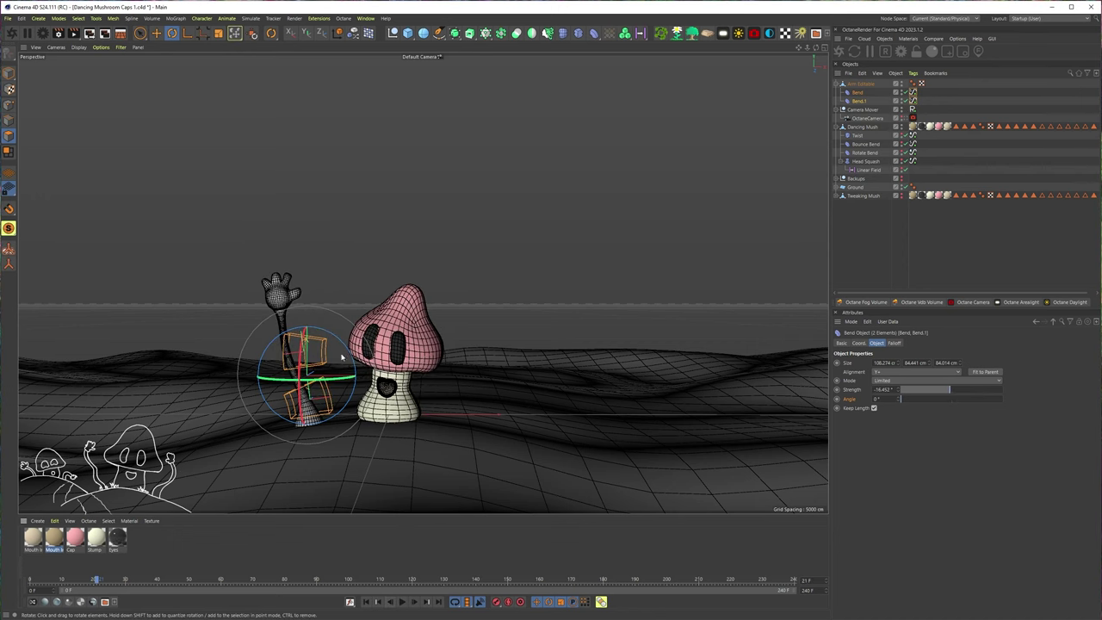
Go to frame 33 and duplicate the upper Bend deformer further up the arm, just below the hand.
{"action": "left_click_drag", "start_coordinate": [160, 586], "coordinate": [136, 588]}
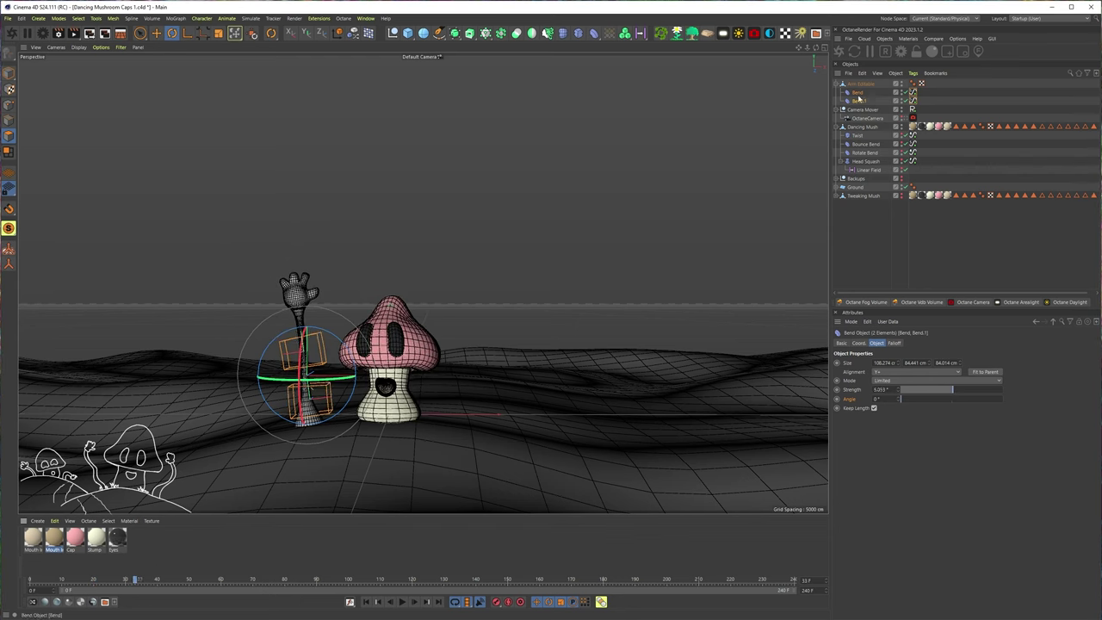
{"action": "left_click", "coordinate": [859, 101], "text": "ctrl"}
{"action": "left_click", "coordinate": [864, 102]}
{"action": "key", "text": "e"}
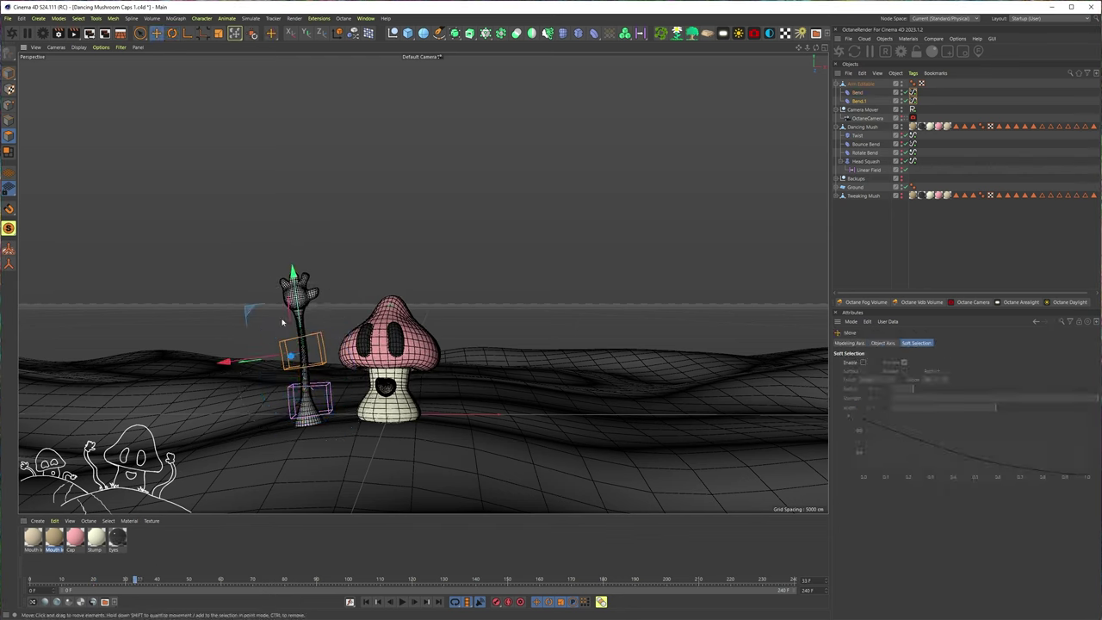
{"action": "left_click_drag", "start_coordinate": [294, 283], "coordinate": [294, 281], "text": "ctrl"}
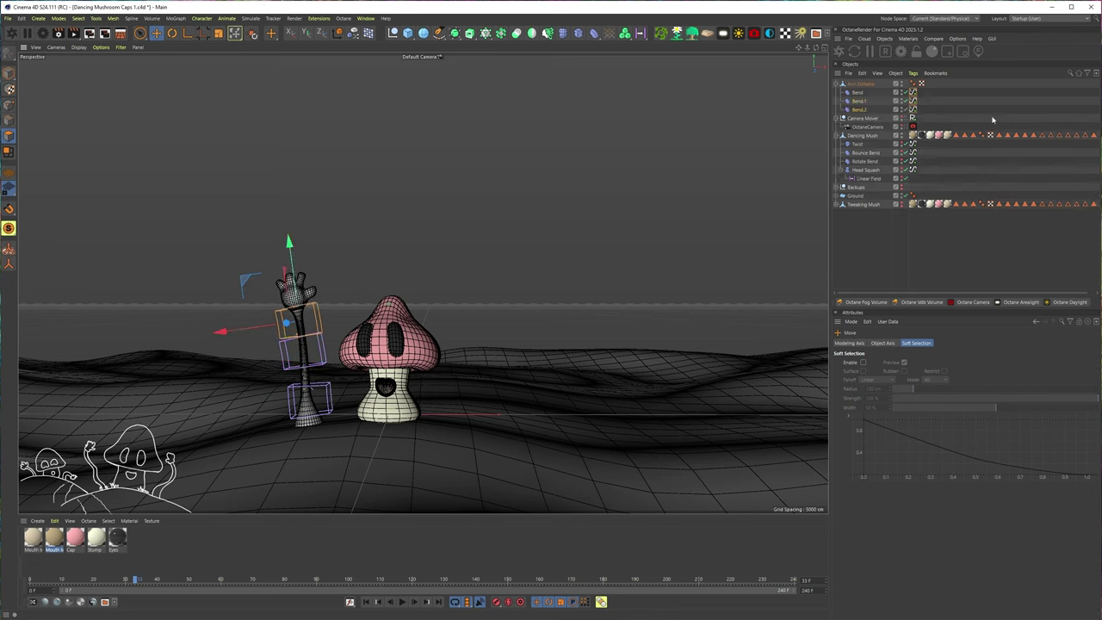
Select all three of the arm's Bend deformers and enable Keep Length for them together.
{"action": "left_click", "coordinate": [862, 112]}
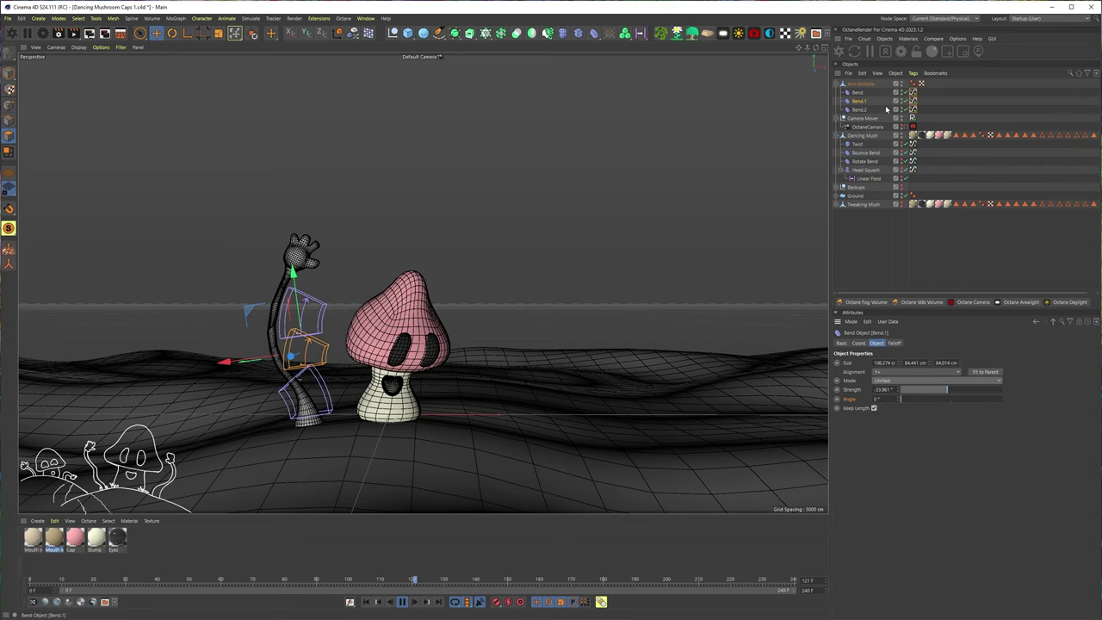
{"action": "left_click", "coordinate": [859, 92]}
{"action": "left_click", "coordinate": [861, 110], "text": "shift"}
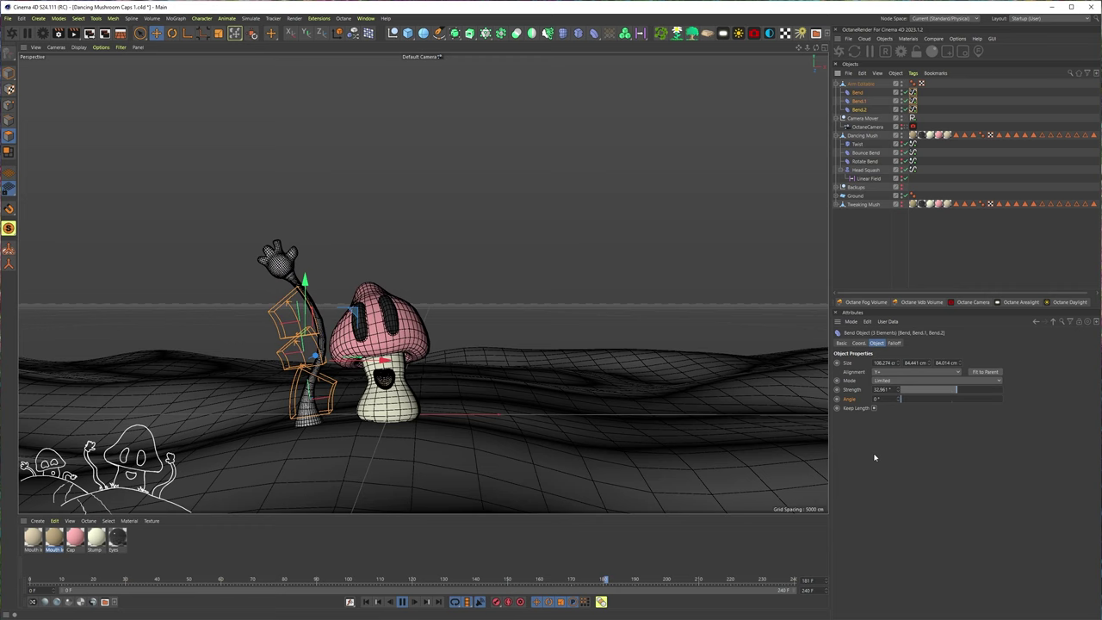
{"action": "left_click", "coordinate": [873, 408]}
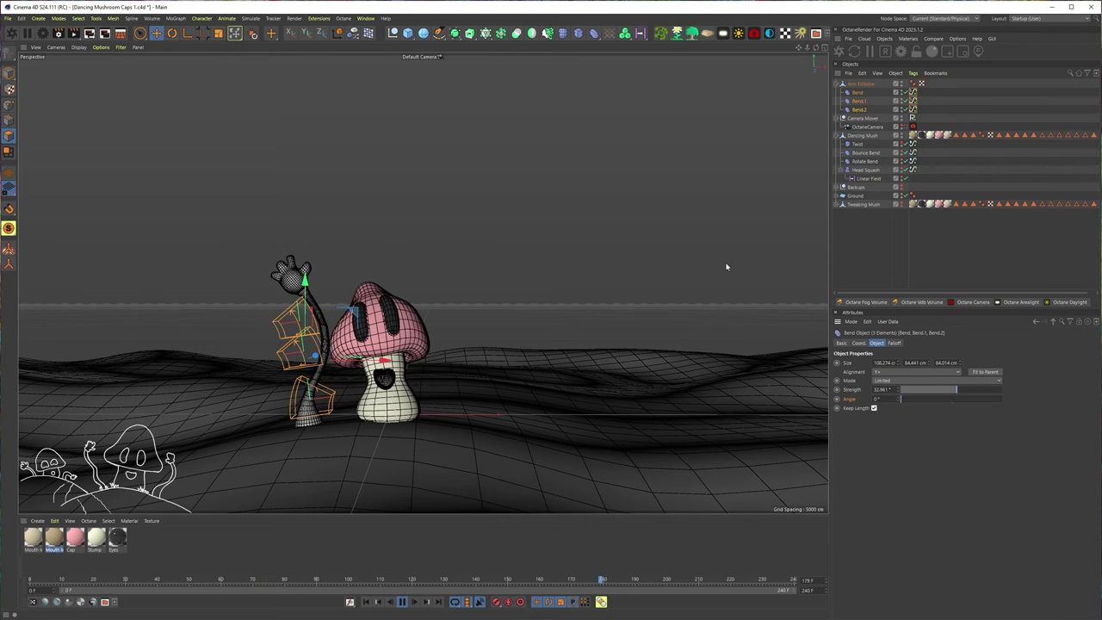
Move the arm's lowest, topmost and middle Bend deformers along the arm to adjust their spacing while the animation plays.
{"action": "left_click", "coordinate": [863, 83]}
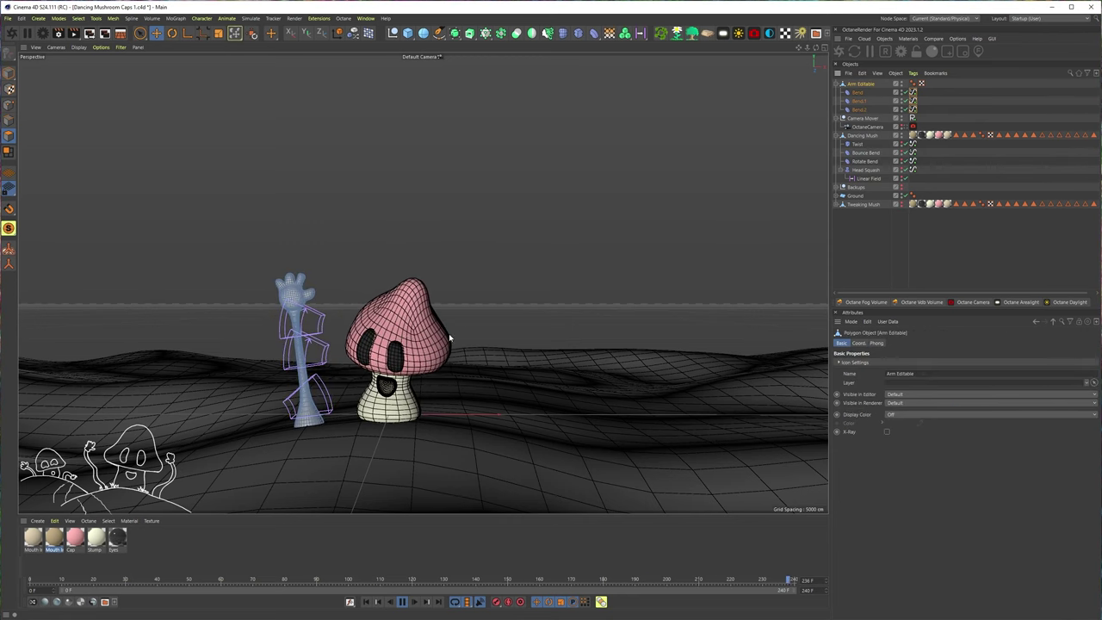
{"action": "left_click", "coordinate": [857, 93]}
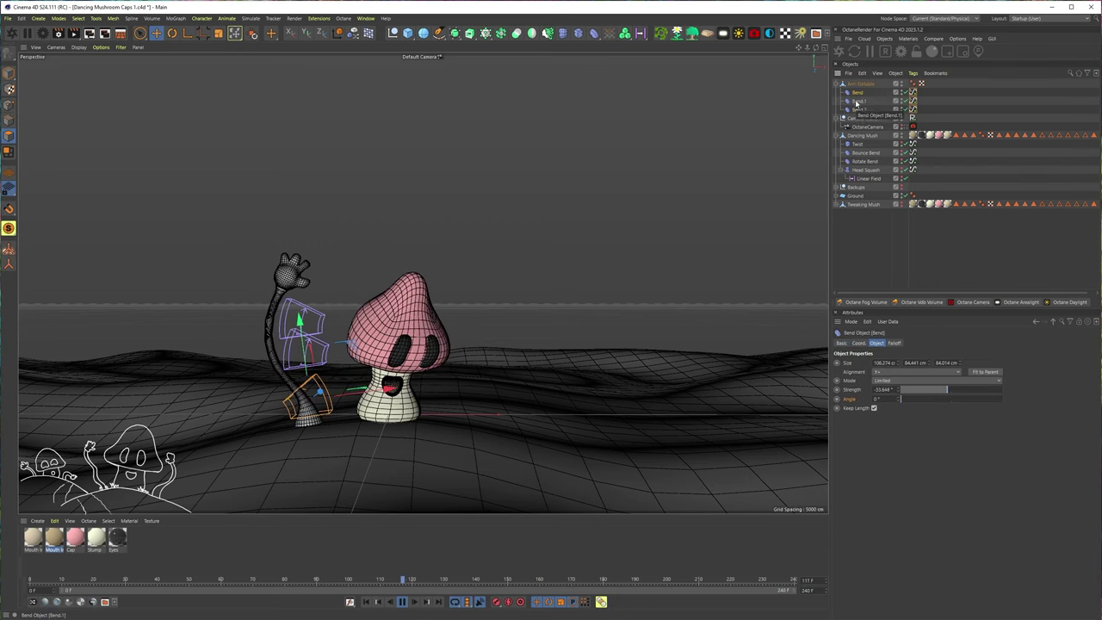
{"action": "key", "text": "e"}
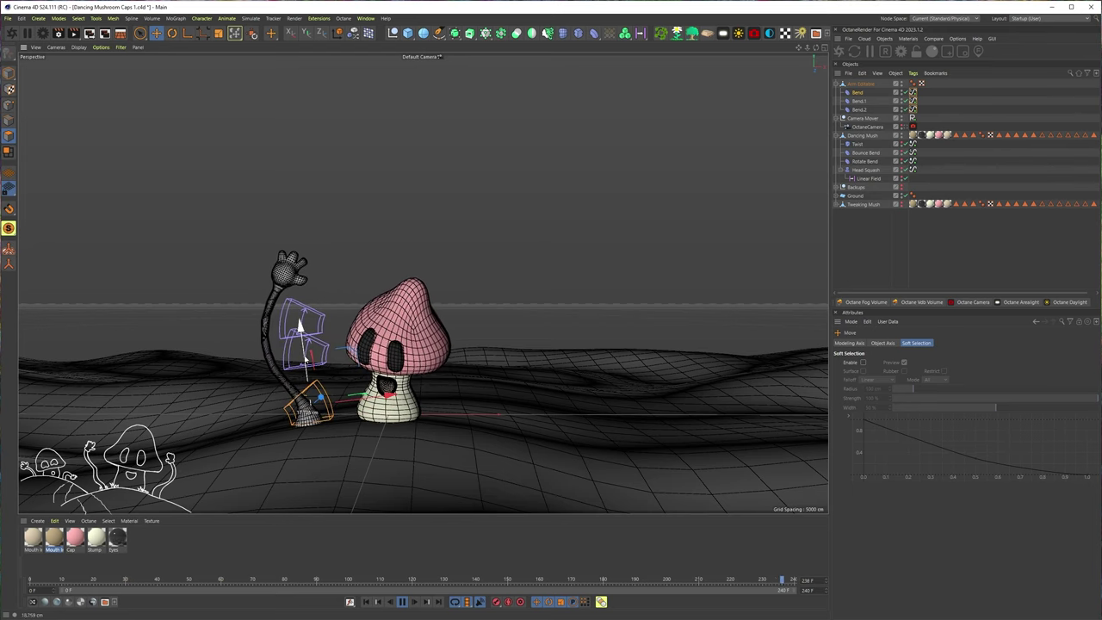
{"action": "left_click", "coordinate": [859, 109]}
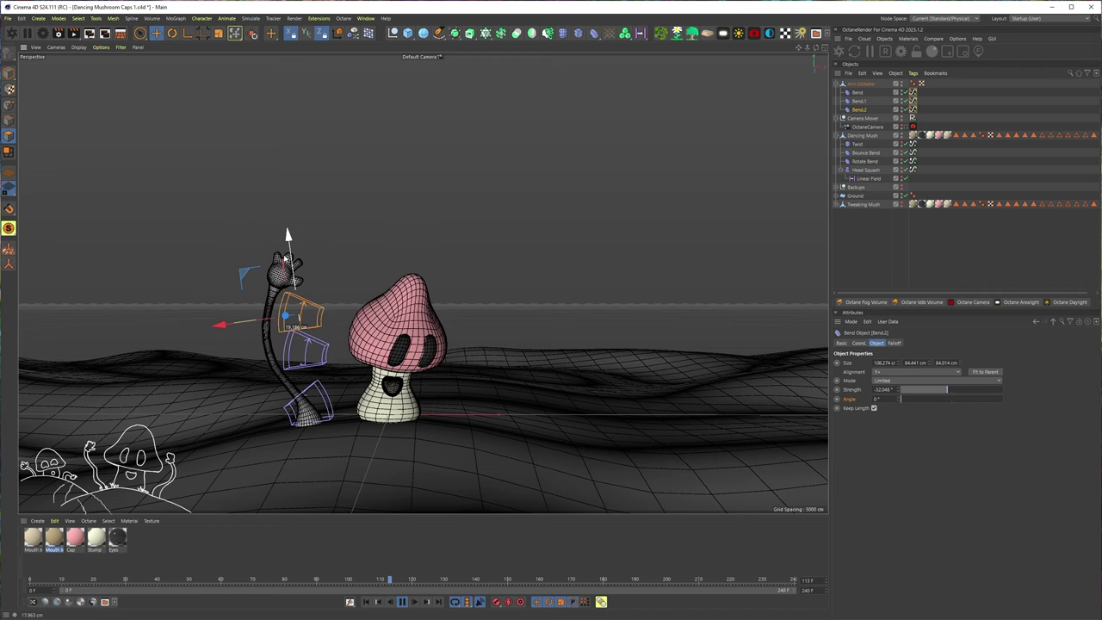
{"action": "left_click", "coordinate": [858, 101]}
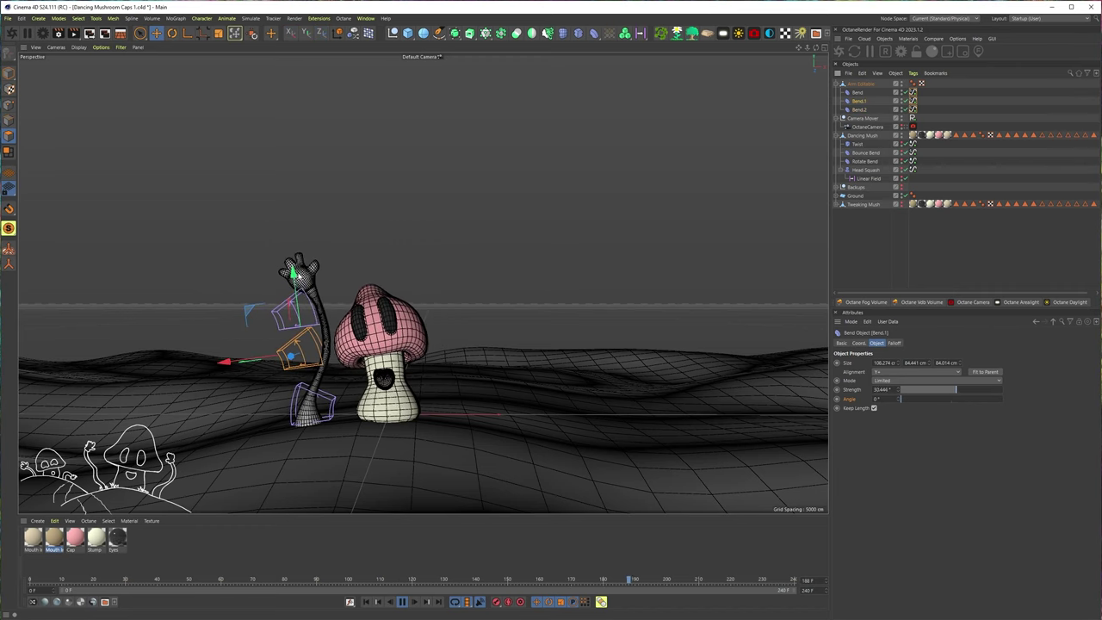
Rotate the arm's topmost Bend deformer to adjust the direction in which the hand end bends.
{"action": "left_click", "coordinate": [857, 92]}
{"action": "key", "text": "r"}
{"action": "left_click", "coordinate": [859, 109]}
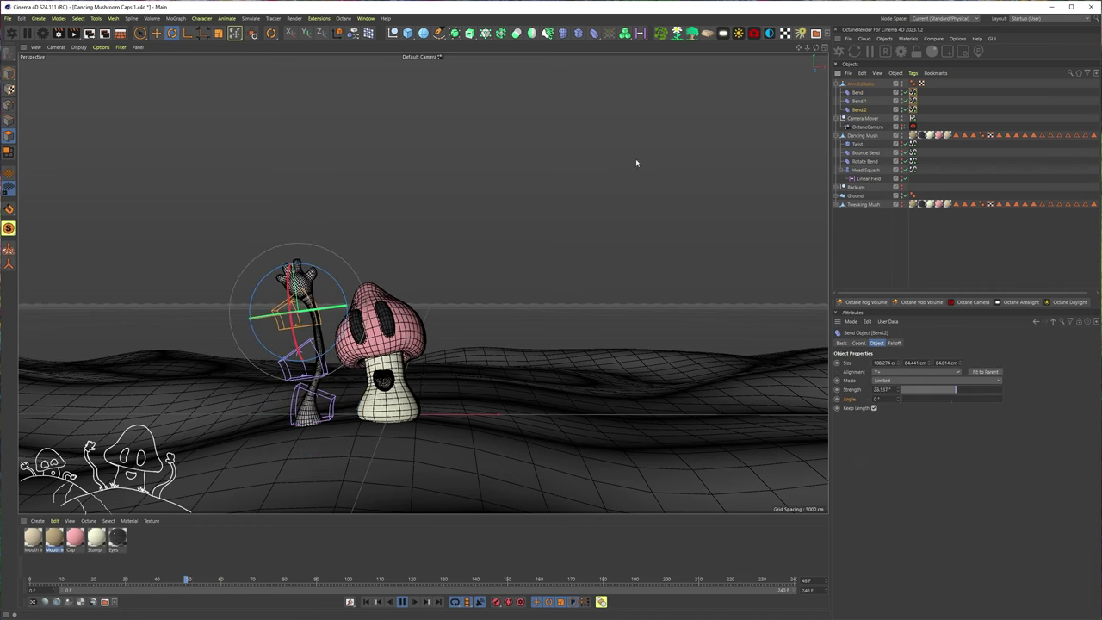
{"action": "left_click_drag", "start_coordinate": [258, 322], "coordinate": [348, 311]}
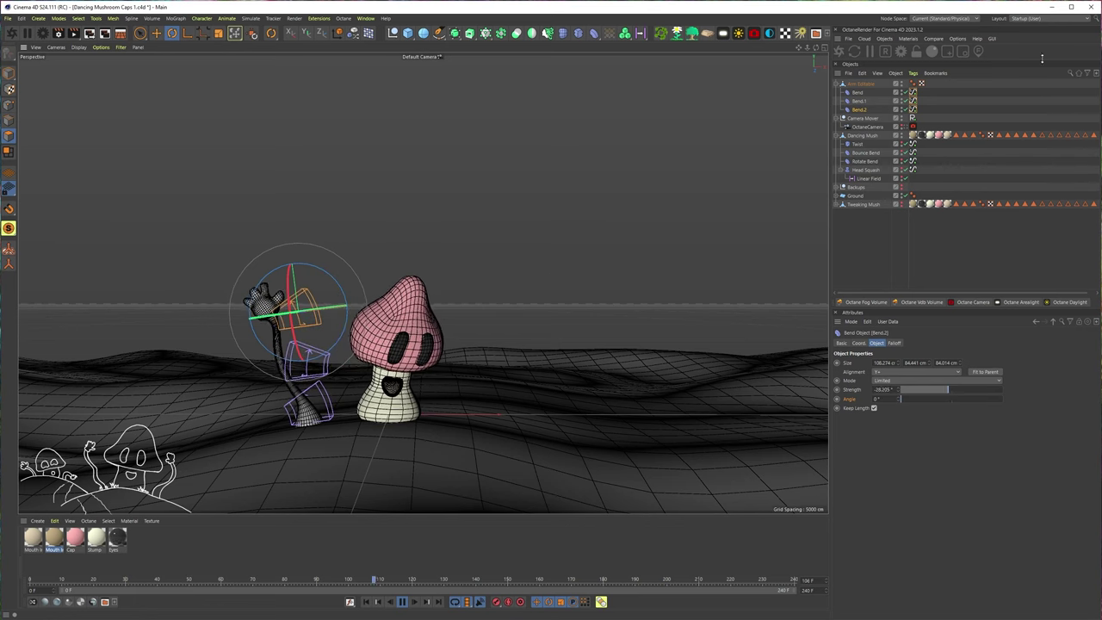
In Model mode, tilt the whole arm outward and move it beside the mushroom's stump.
{"action": "left_click", "coordinate": [862, 85]}
{"action": "key", "text": "e"}
{"action": "left_click", "coordinate": [9, 74]}
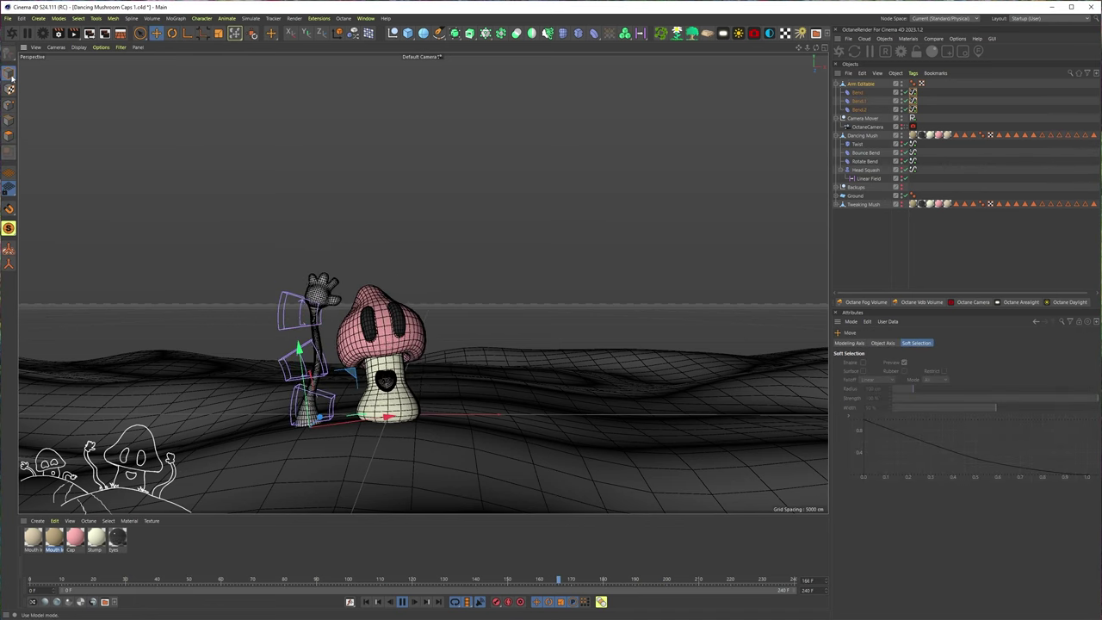
{"action": "key", "text": "r"}
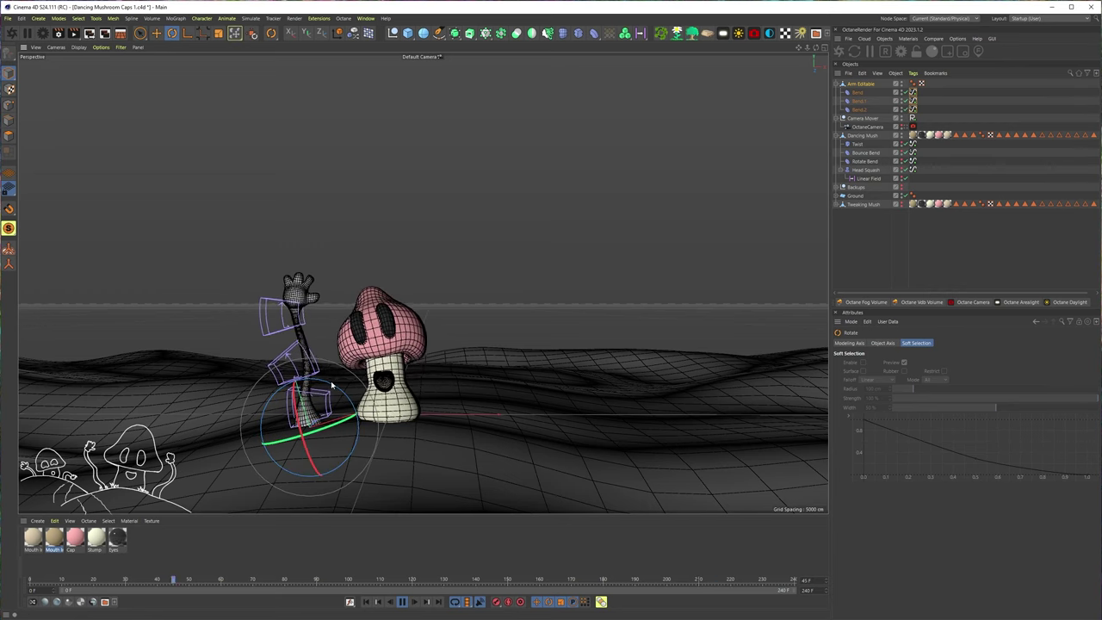
{"action": "key", "text": "t"}
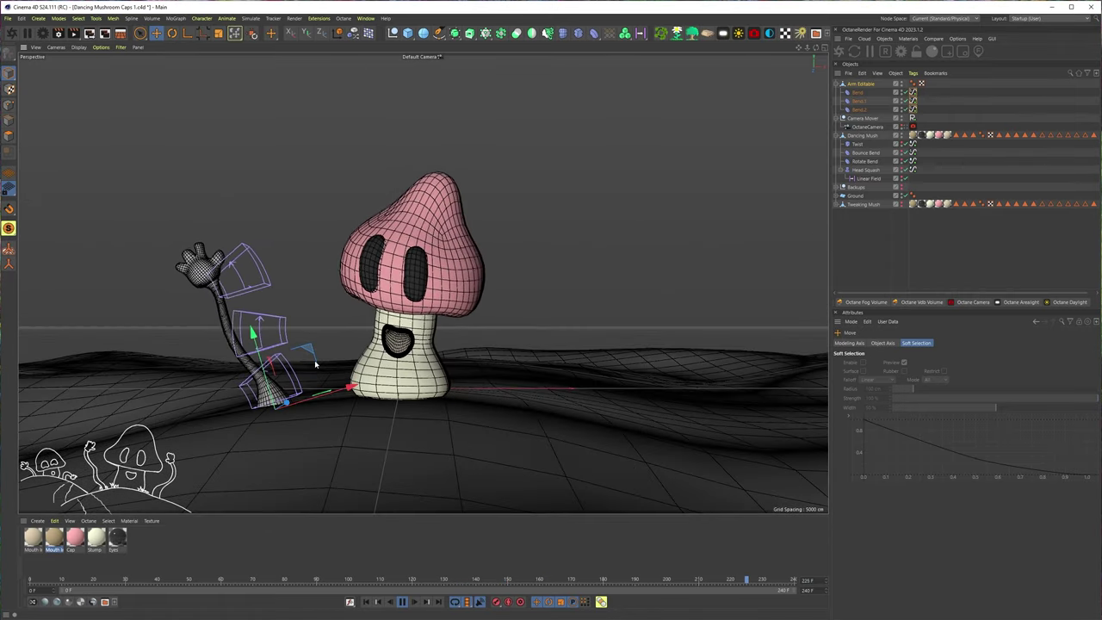
{"action": "key", "text": "e"}
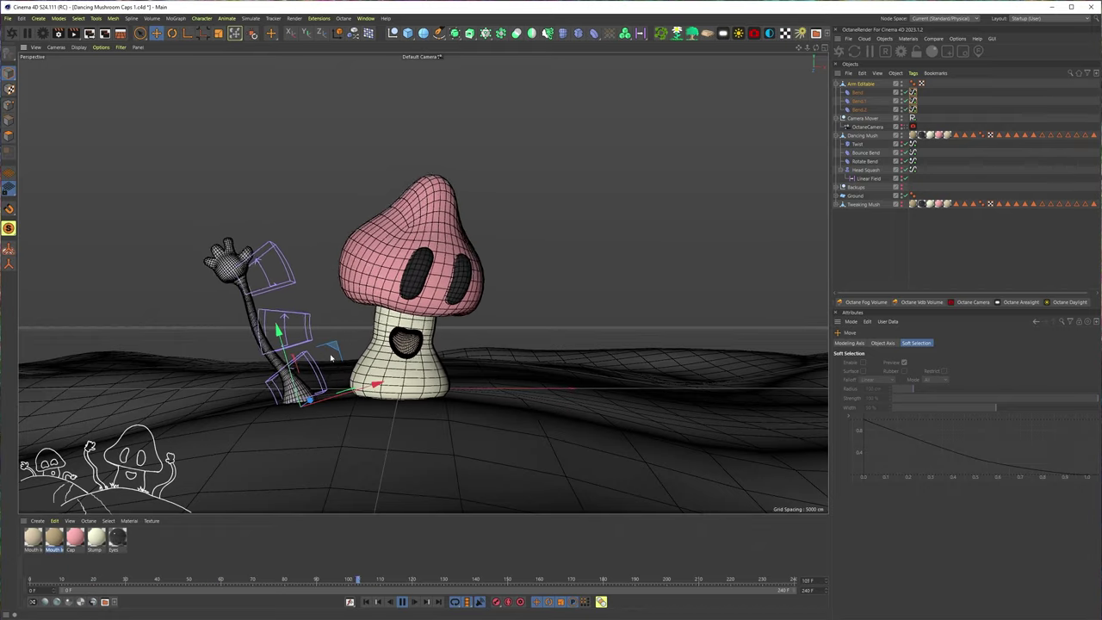
{"action": "key", "text": "r"}
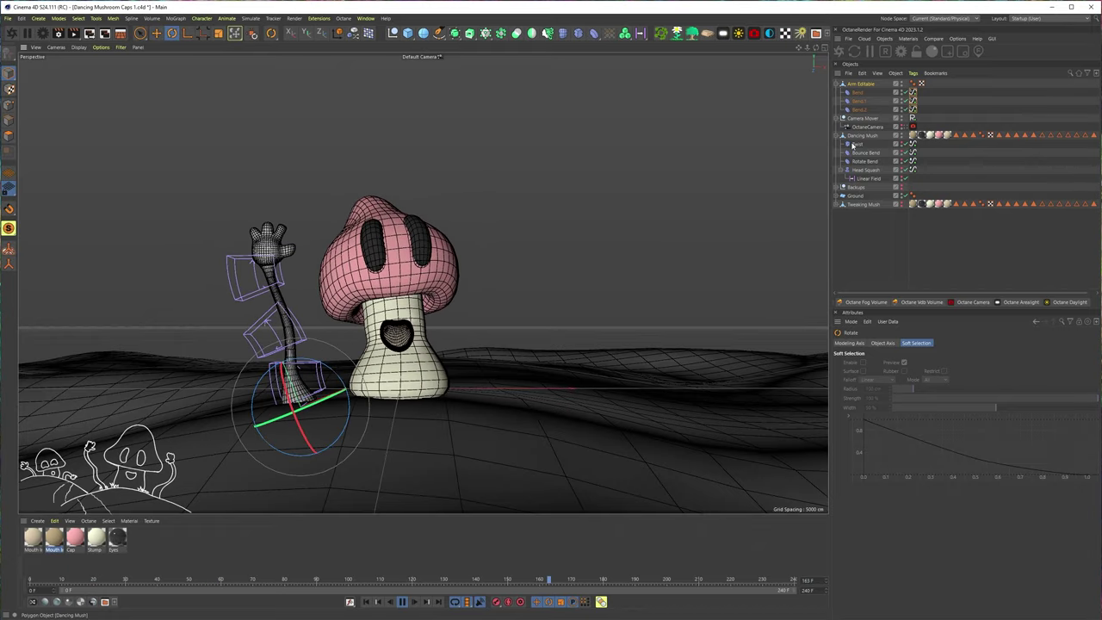
{"action": "left_click", "coordinate": [864, 152]}
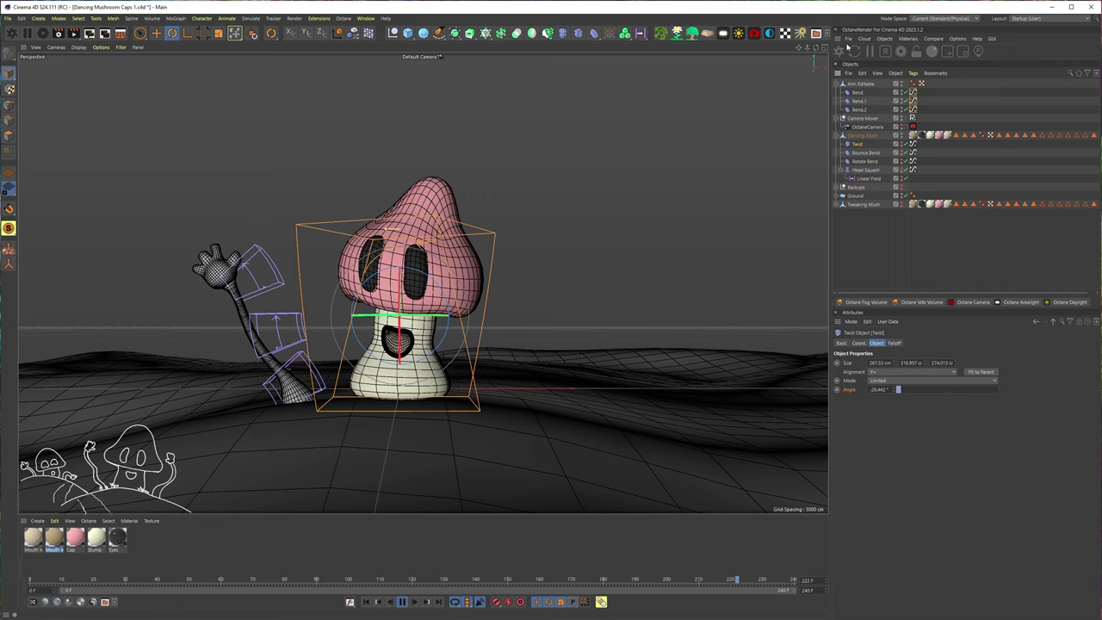
{"action": "left_click", "coordinate": [861, 86]}
{"action": "left_click", "coordinate": [593, 33]}
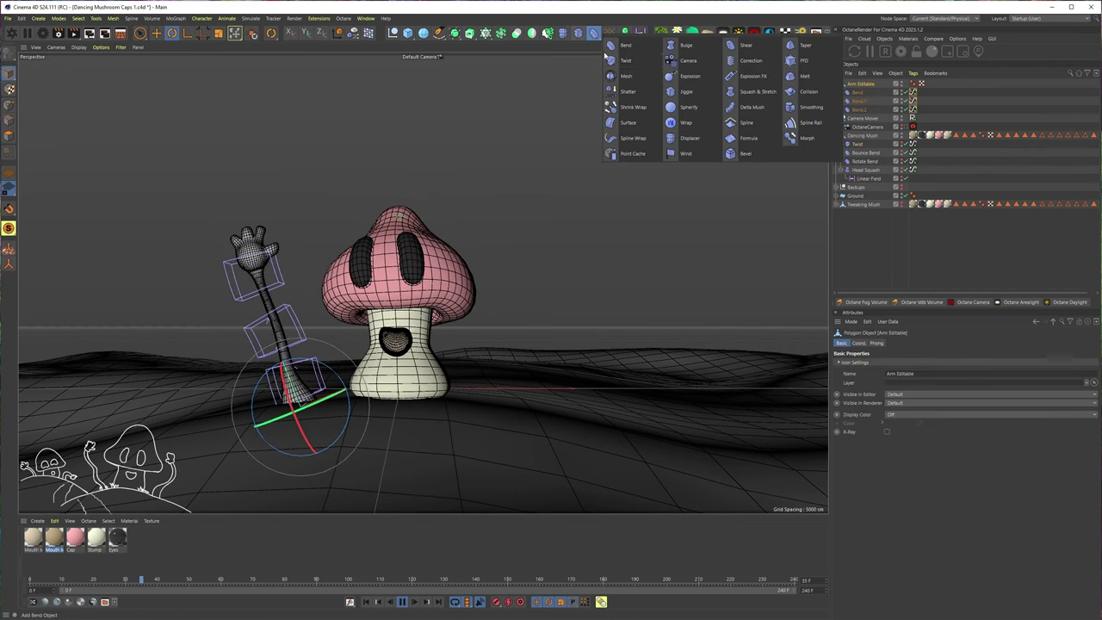
{"action": "left_click", "coordinate": [690, 50]}
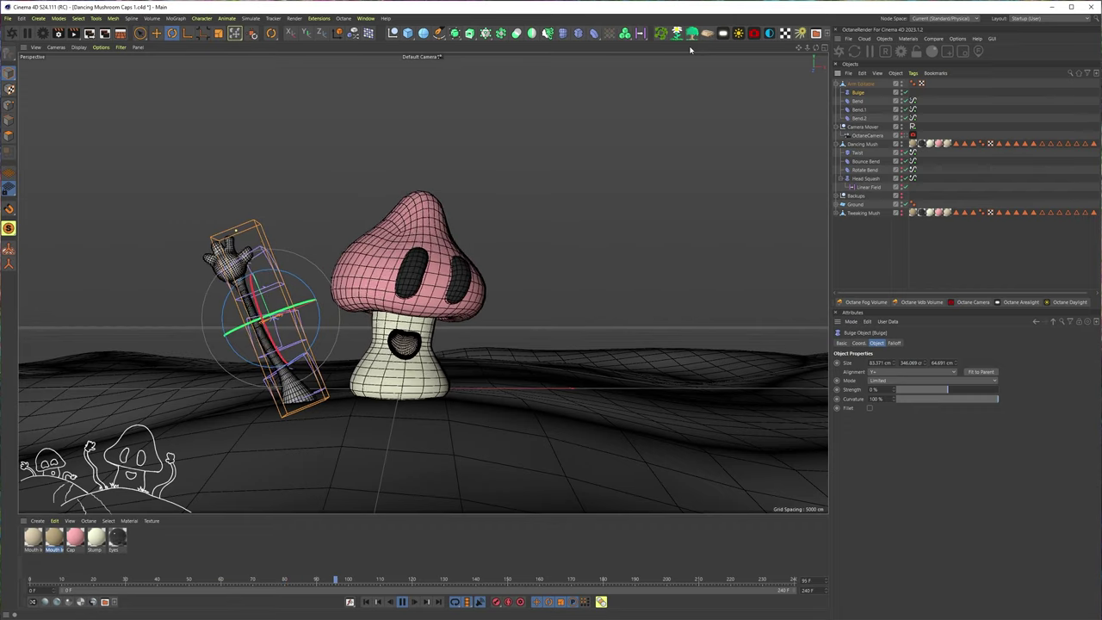
{"action": "key", "text": "ctrl+z"}
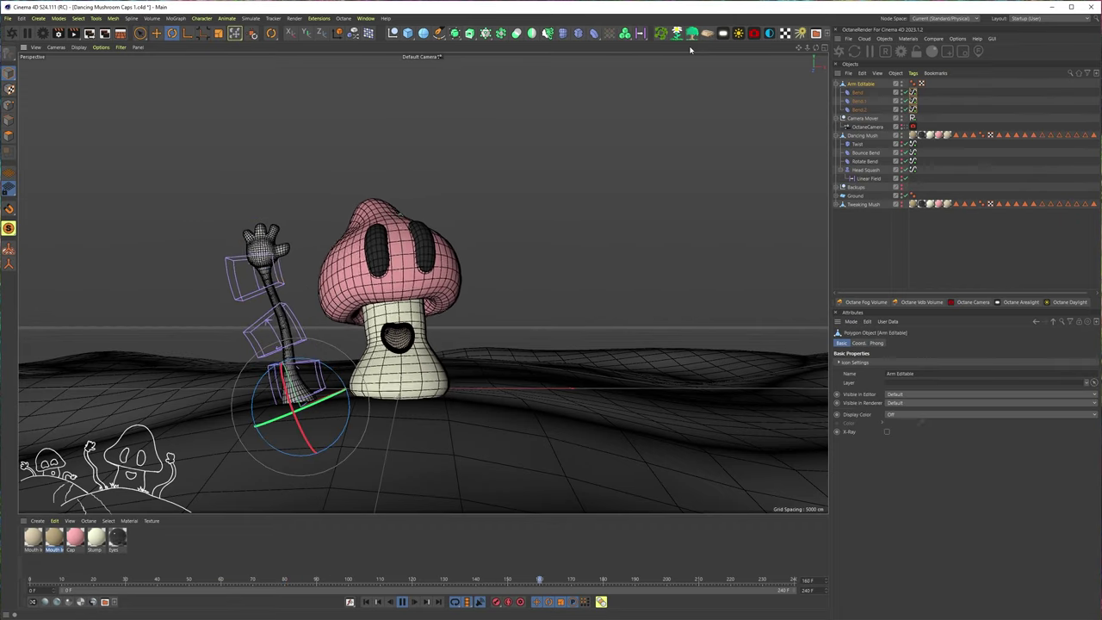
Add a Twist deformer to the arm and drive its Angle with a Signal from 0° to 270°.
{"action": "left_click", "coordinate": [593, 34]}
{"action": "left_click", "coordinate": [626, 61]}
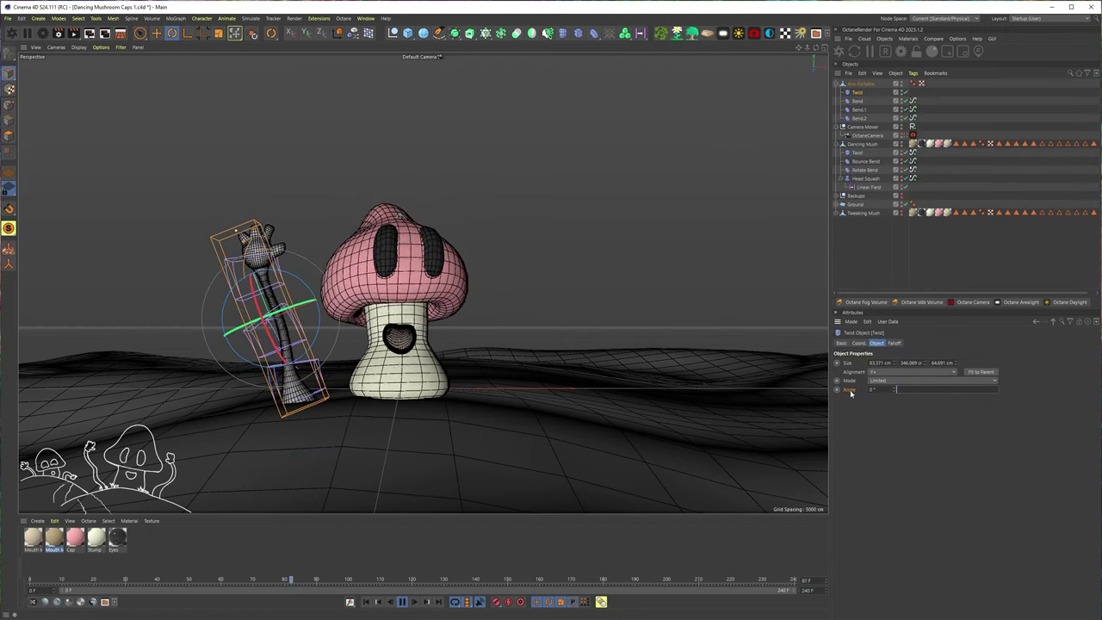
{"action": "left_click", "coordinate": [911, 154]}
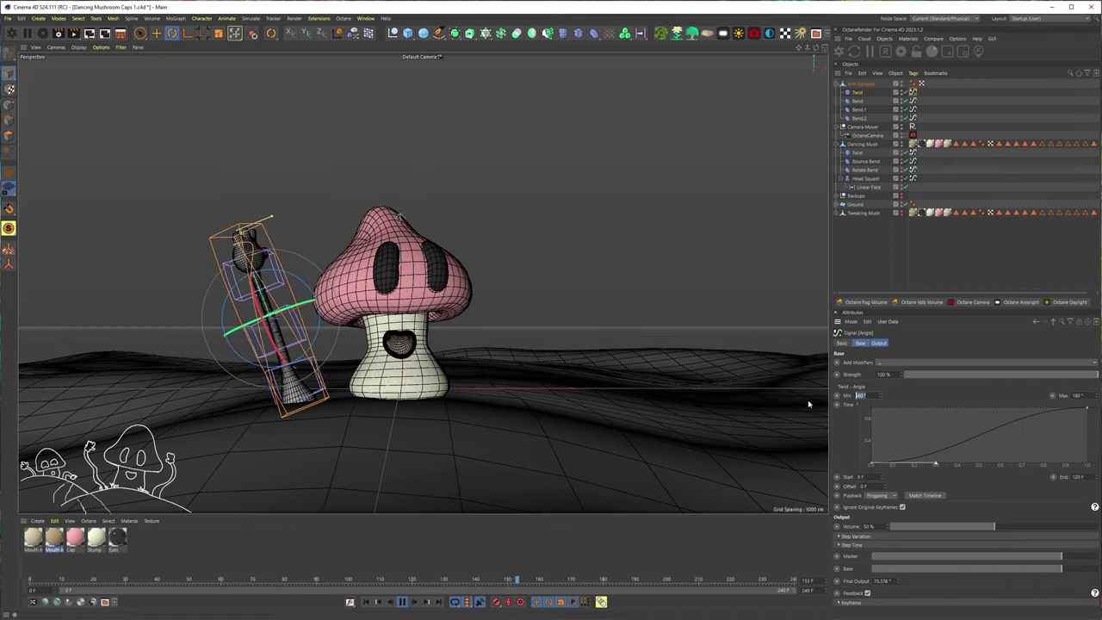
{"action": "type", "text": "-"}
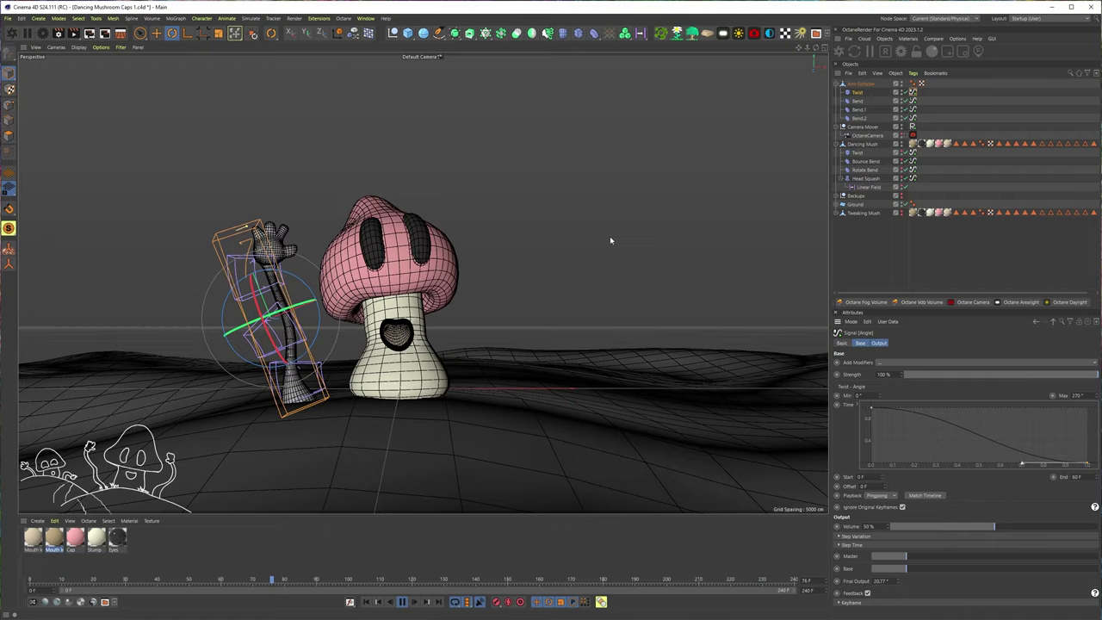
Move the whole arm away from the mushroom and rotate it more upright.
{"action": "left_click", "coordinate": [865, 84]}
{"action": "key", "text": "e"}
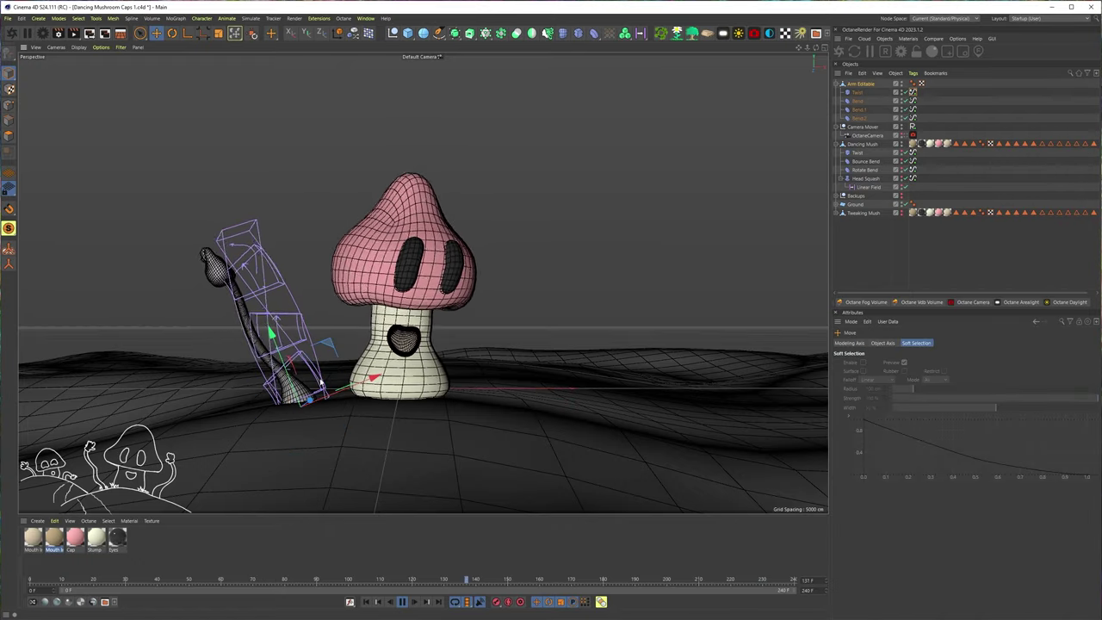
{"action": "key", "text": "r"}
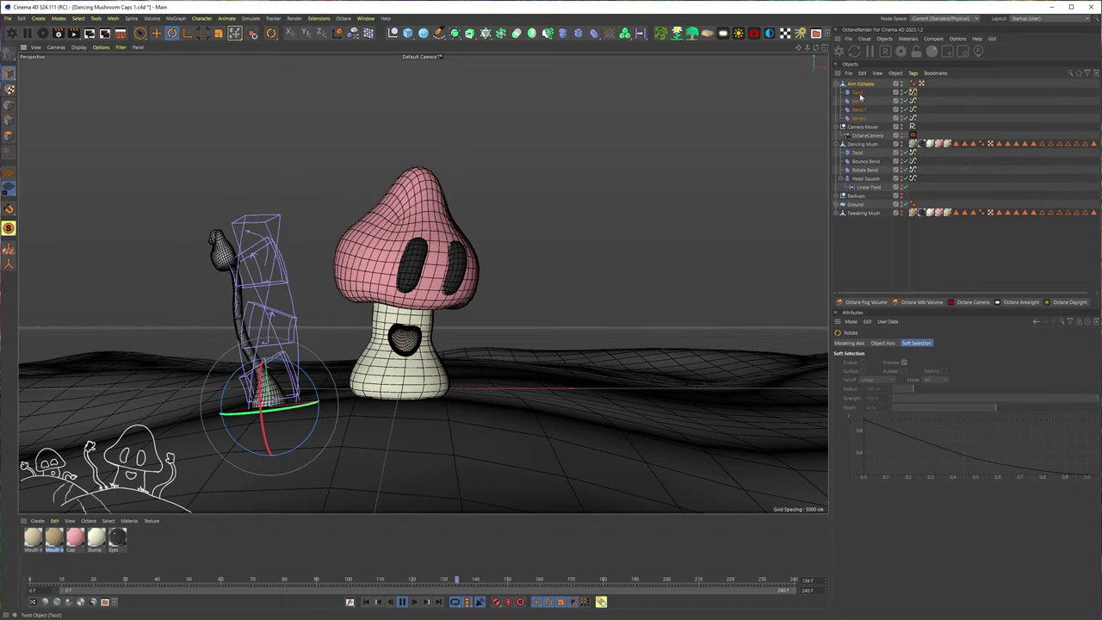
Open the Strength signal of the arm's lowest Bend deformer, and tilt the whole arm slightly outward.
{"action": "left_click", "coordinate": [858, 100]}
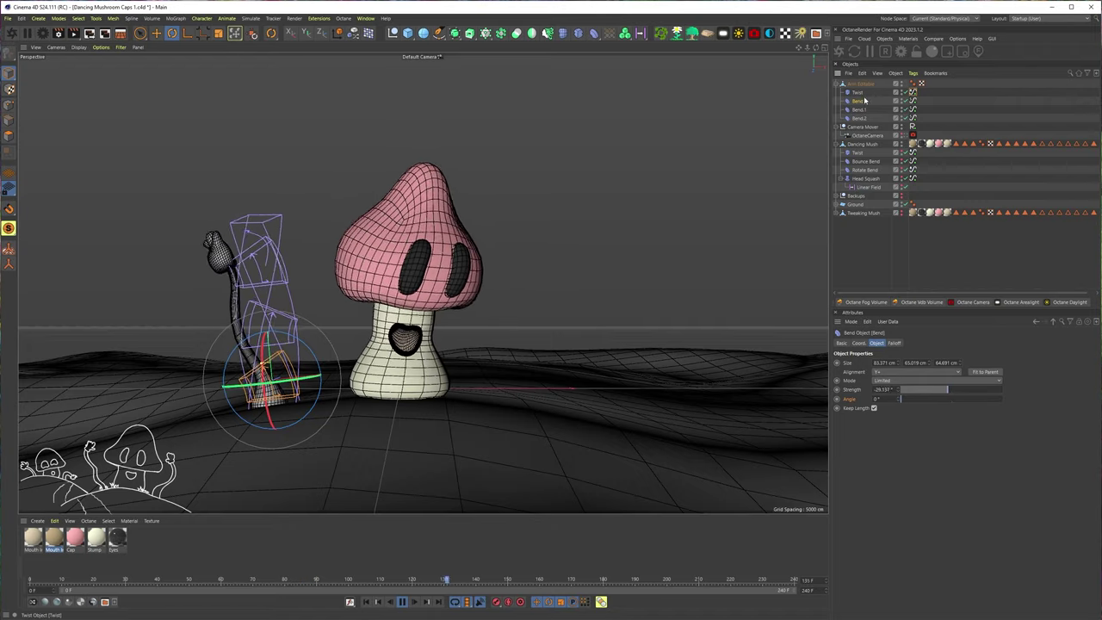
{"action": "left_click", "coordinate": [911, 101]}
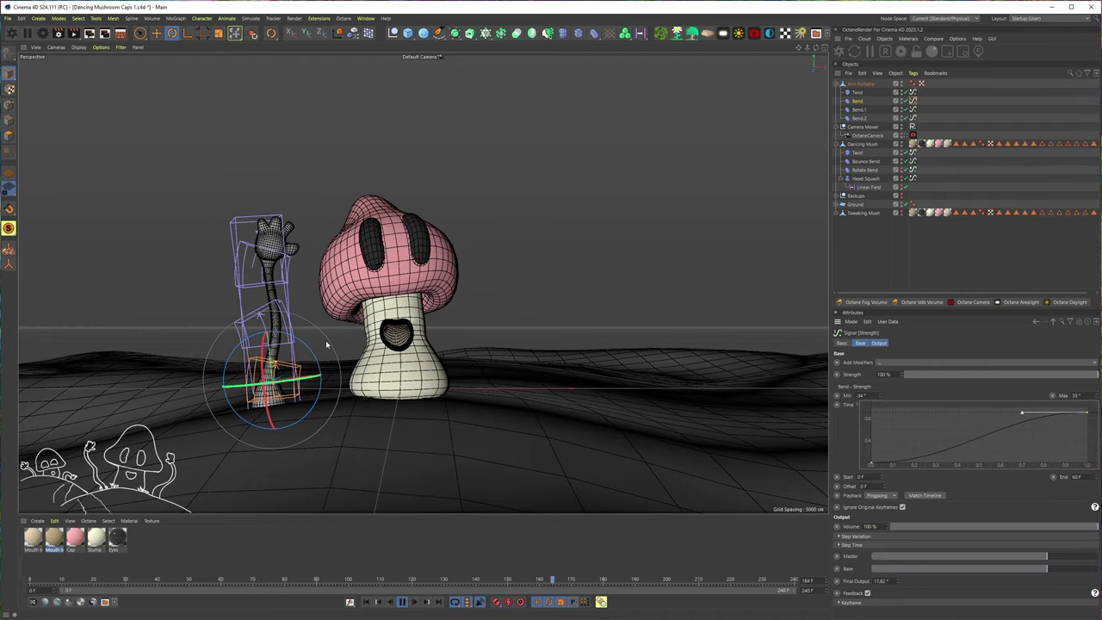
{"action": "key", "text": "r"}
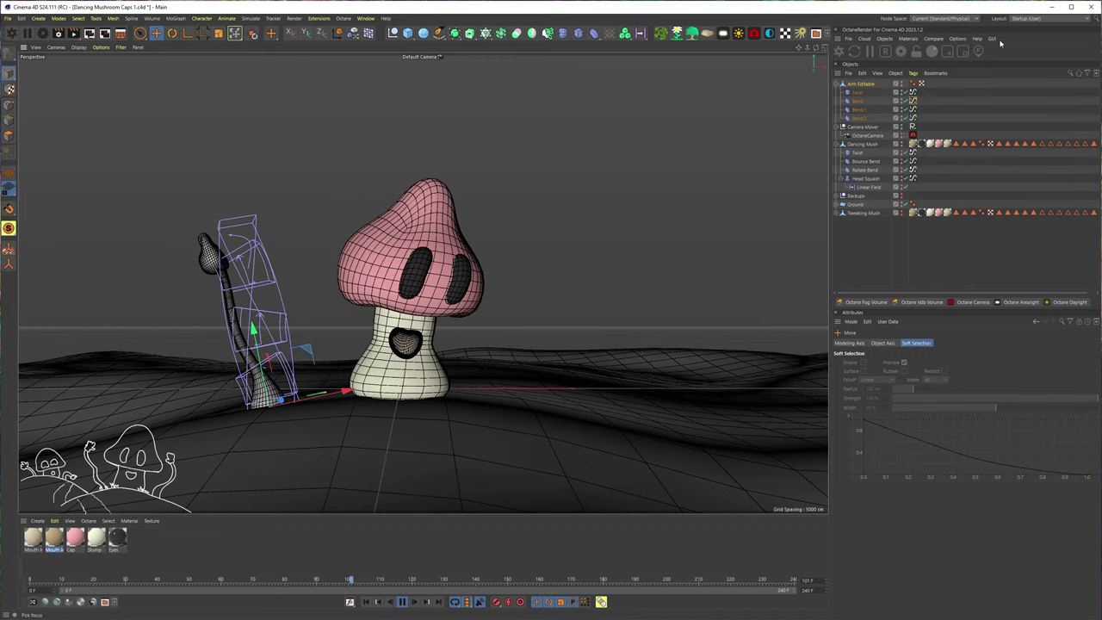
Create an Instance of the arm and move it about 490 cm to the mushroom's opposite side.
{"action": "left_click", "coordinate": [861, 85]}
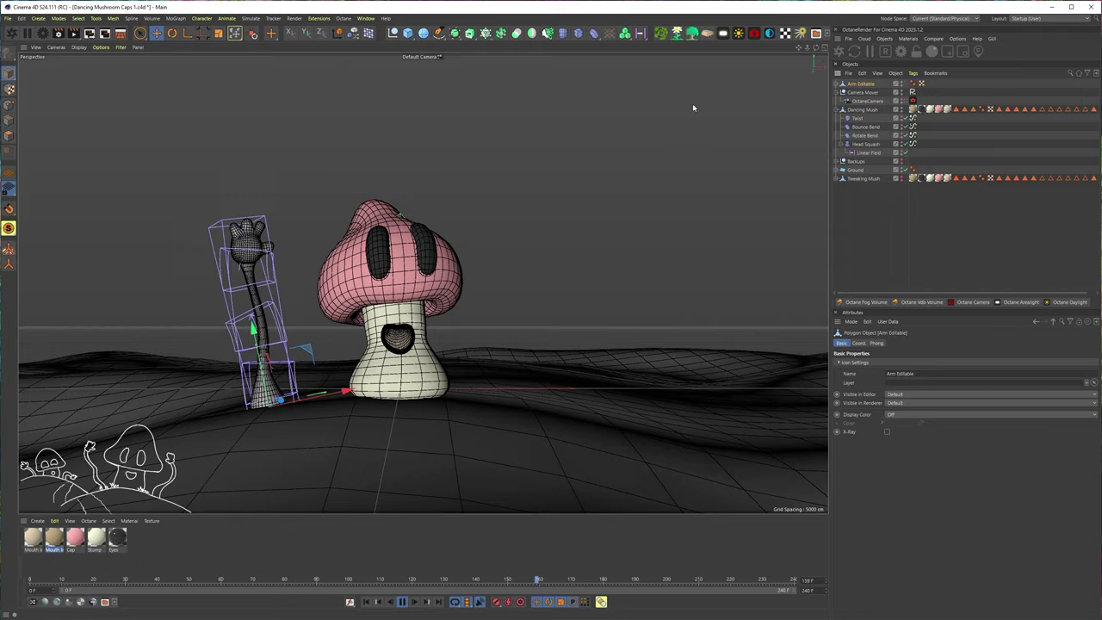
{"action": "left_click", "coordinate": [454, 36]}
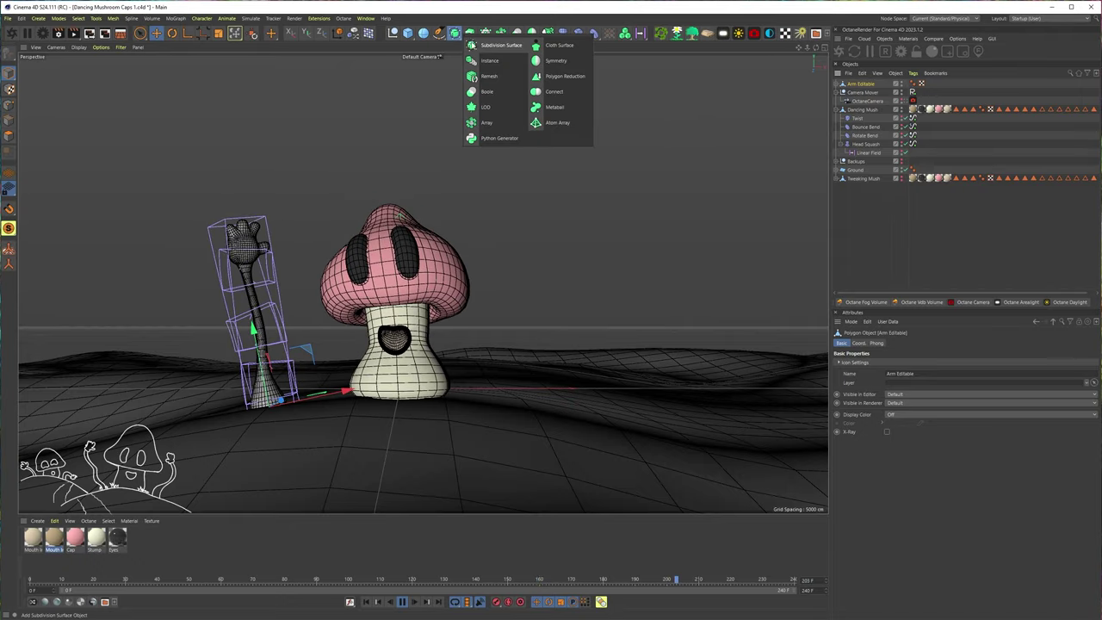
{"action": "left_click", "coordinate": [483, 60]}
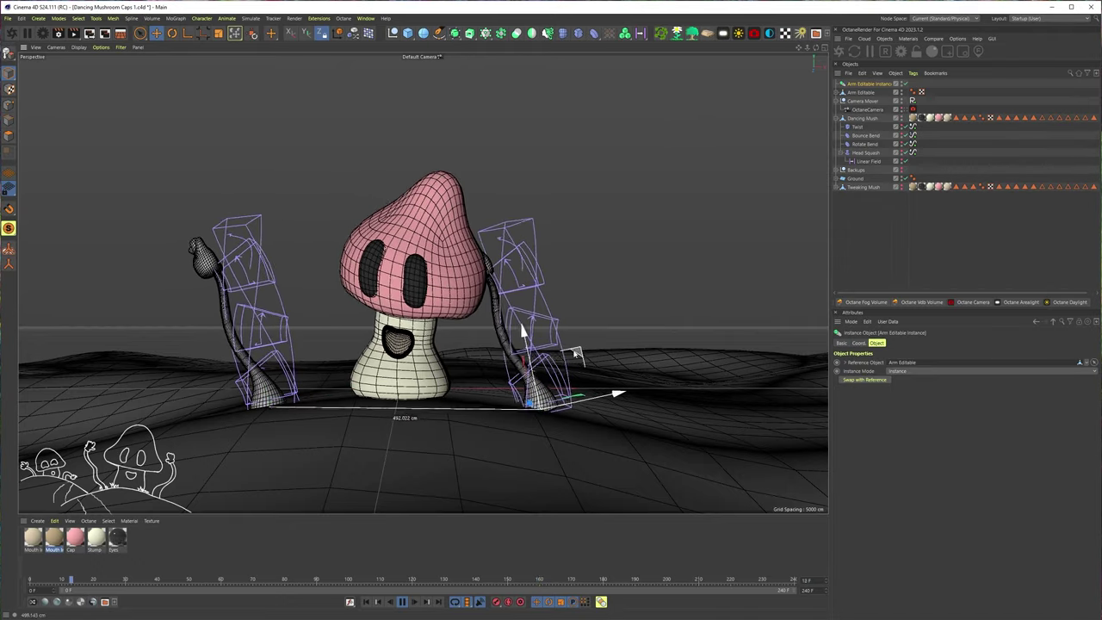
Tilt the arm instance outward from the mushroom and move it about 25 cm closer to the stump.
{"action": "key", "text": "r"}
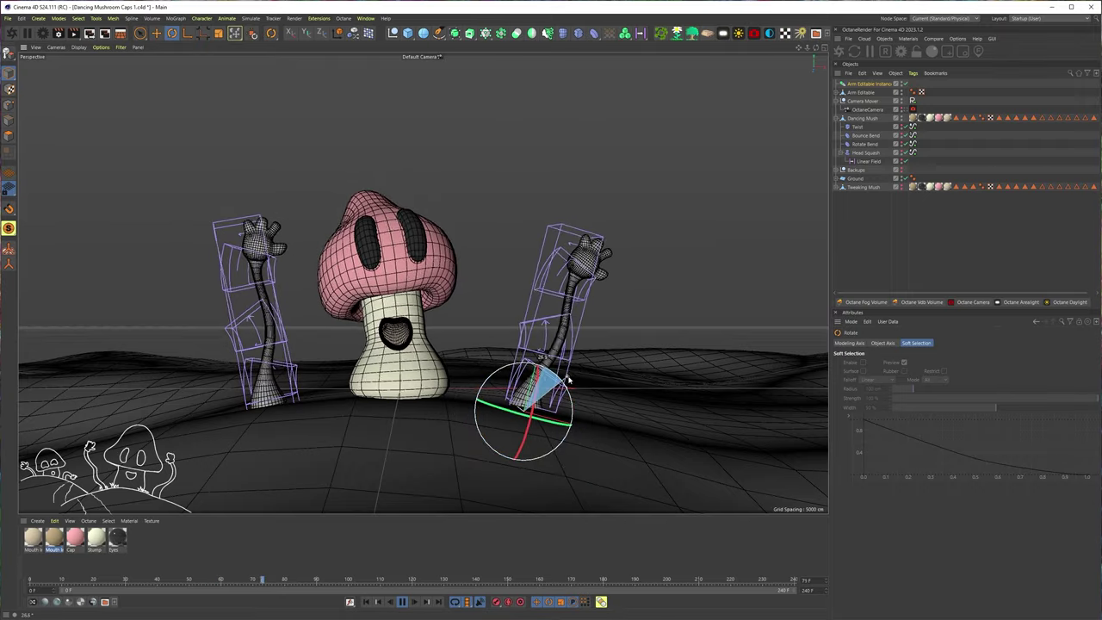
{"action": "key", "text": "e"}
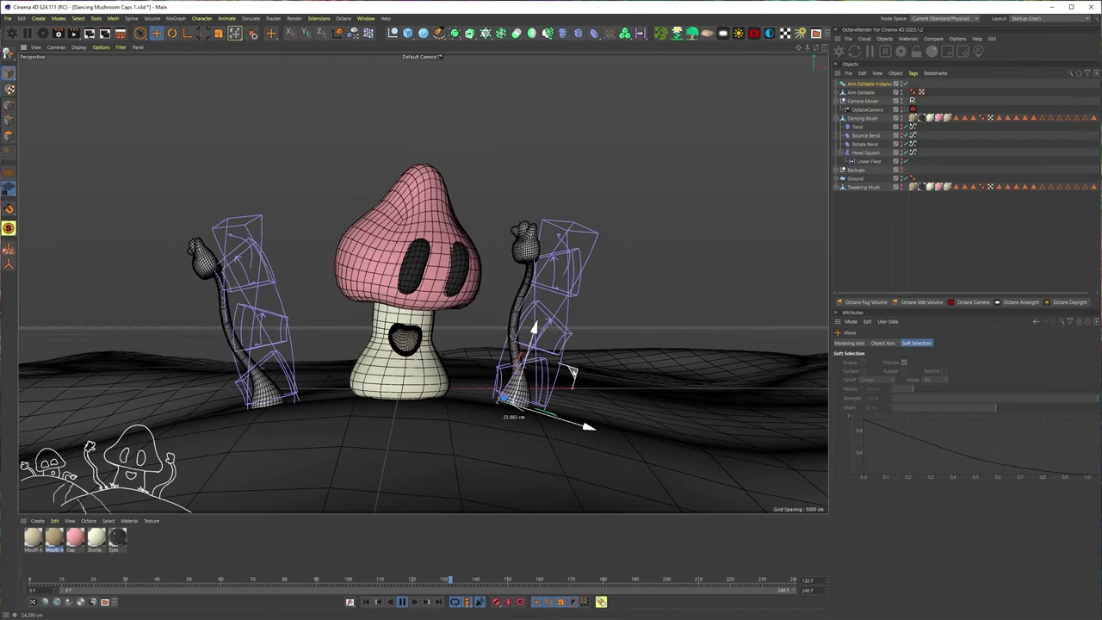
{"action": "key", "text": "r"}
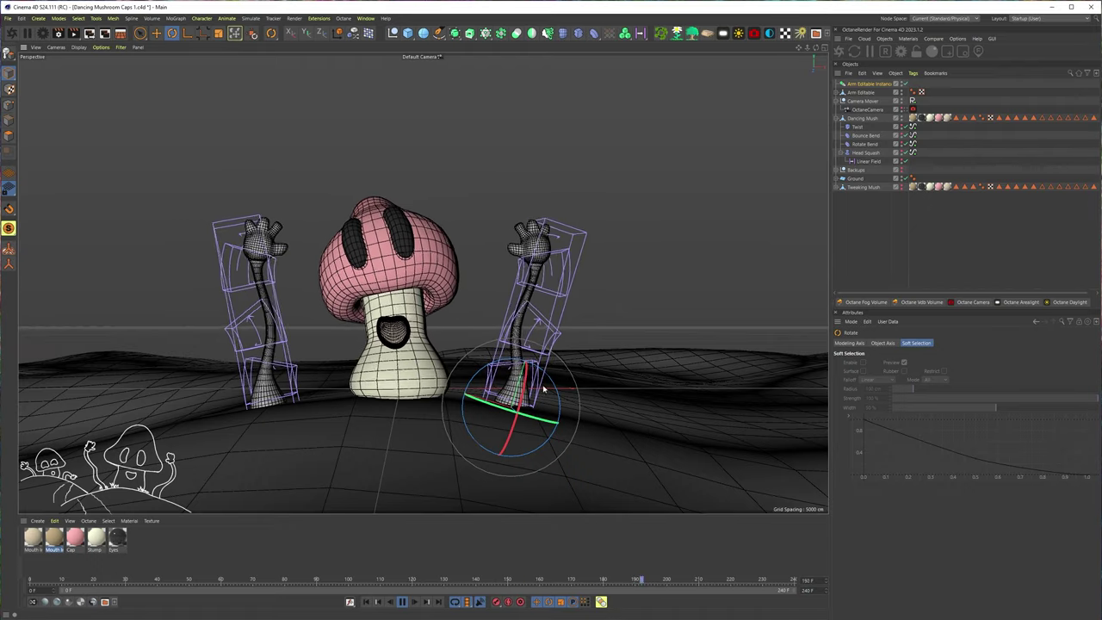
Turn the arm instance around so it mirrors the original arm's sway, and move it closer to the mushroom.
{"action": "right_click_drag", "start_coordinate": [476, 387], "coordinate": [437, 387], "text": "alt"}
{"action": "middle_click_drag", "start_coordinate": [453, 383], "coordinate": [439, 362], "text": "alt"}
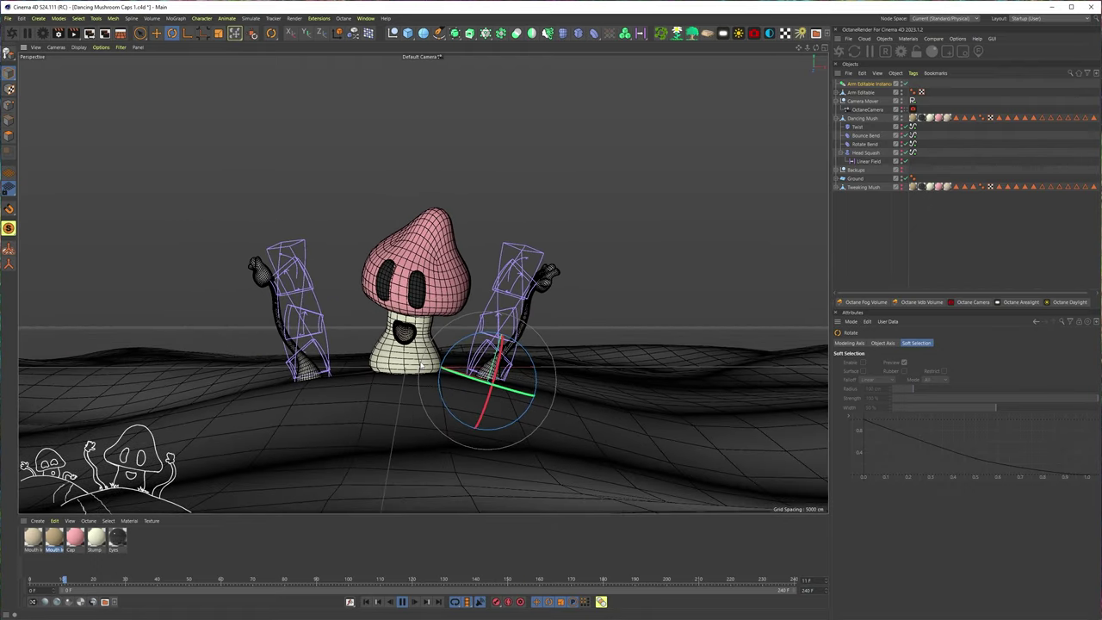
{"action": "key", "text": "e"}
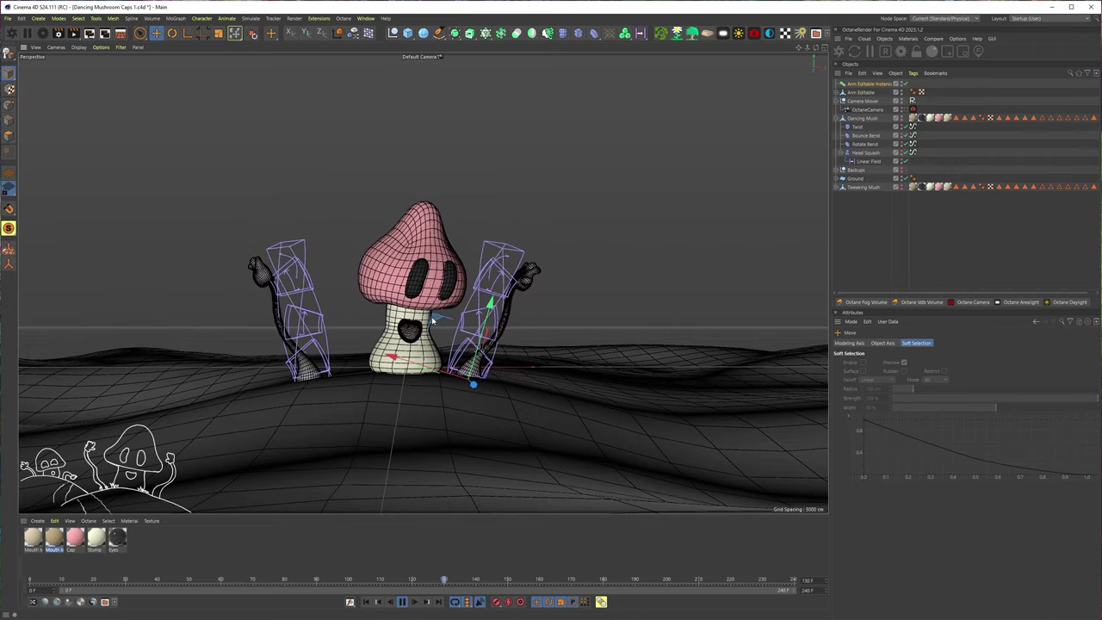
{"action": "key", "text": "t"}
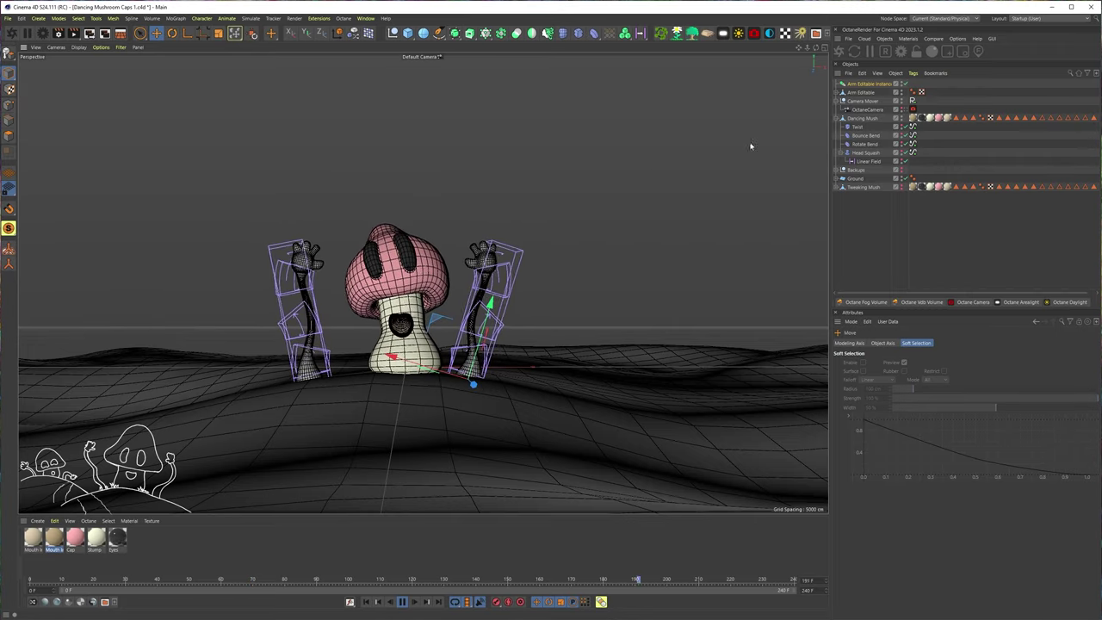
{"action": "key", "text": "e"}
Collapse the Camera Mover hierarchy and delete the arm instance.
{"action": "left_click", "coordinate": [836, 100]}
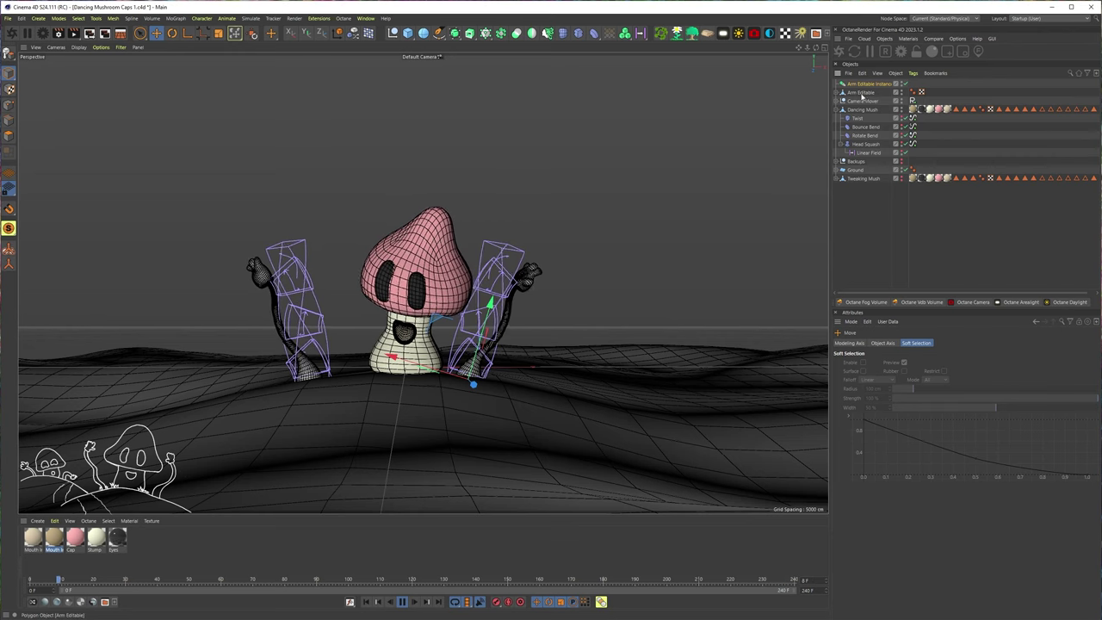
{"action": "left_click", "coordinate": [861, 92]}
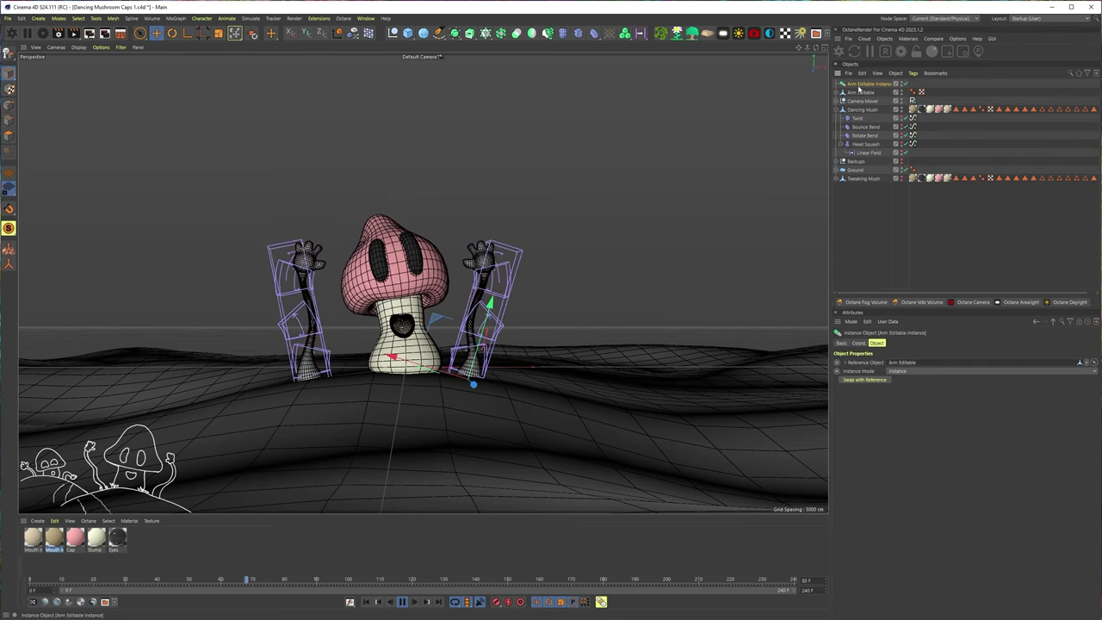
{"action": "key", "text": "Delete"}
{"action": "left_click", "coordinate": [858, 85]}
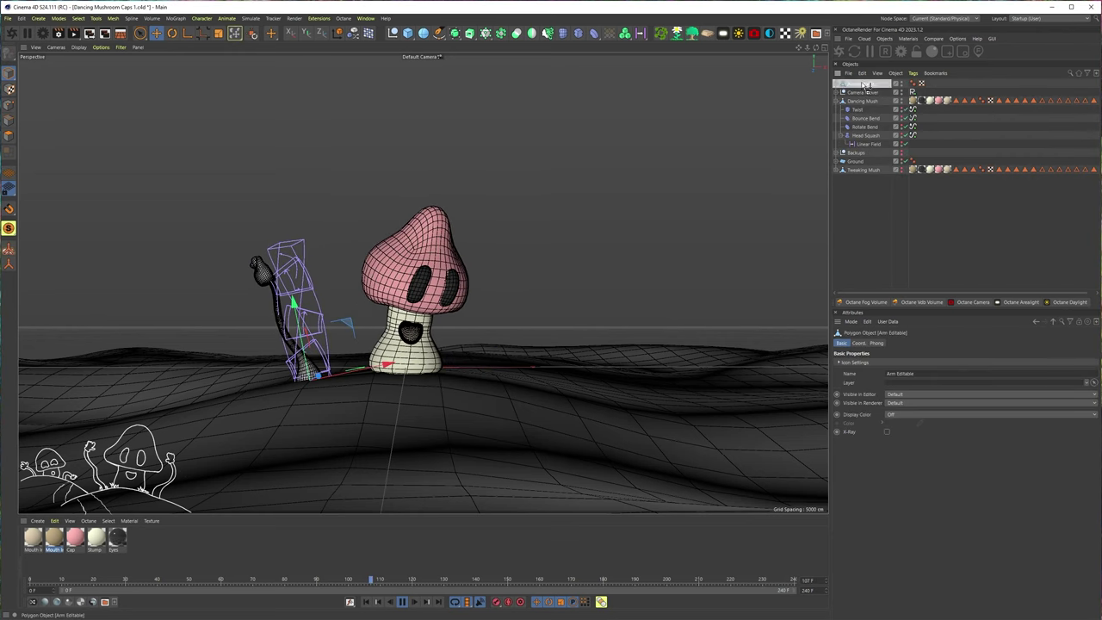
Duplicate the arm, move the copy to the mushroom's opposite side, and rotate it to mirror the original.
{"action": "left_click_drag", "start_coordinate": [862, 83], "coordinate": [859, 82], "text": "ctrl"}
{"action": "key", "text": "e"}
{"action": "left_click_drag", "start_coordinate": [349, 323], "coordinate": [639, 453]}
{"action": "key", "text": "r"}
{"action": "key", "text": "e"}
{"action": "key", "text": "r"}
{"action": "left_click_drag", "start_coordinate": [519, 343], "coordinate": [517, 338]}
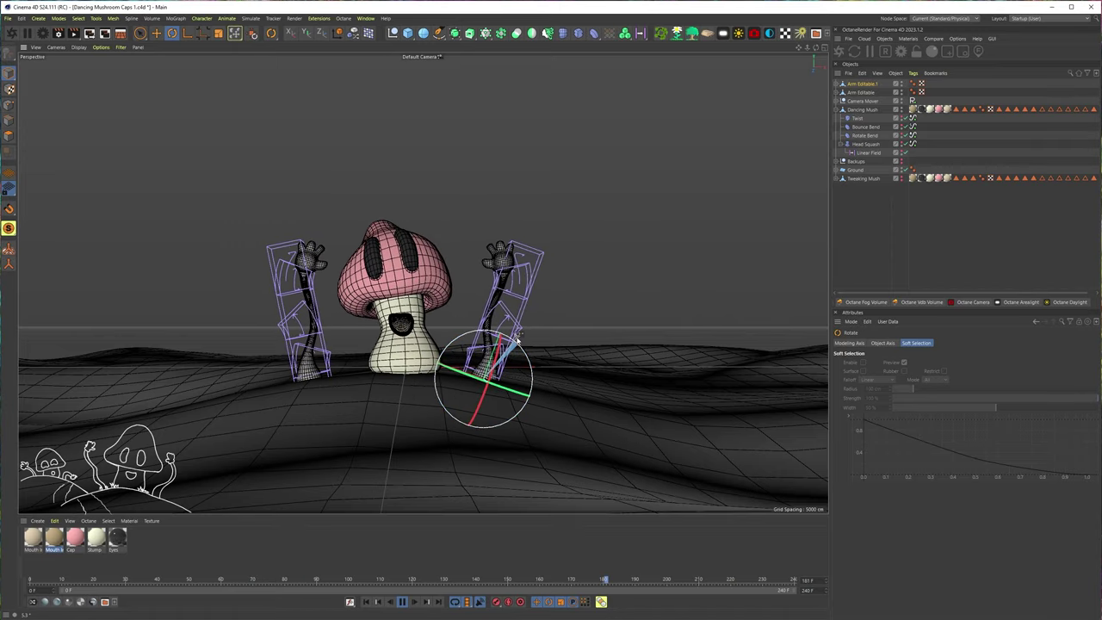
{"action": "key", "text": "e"}
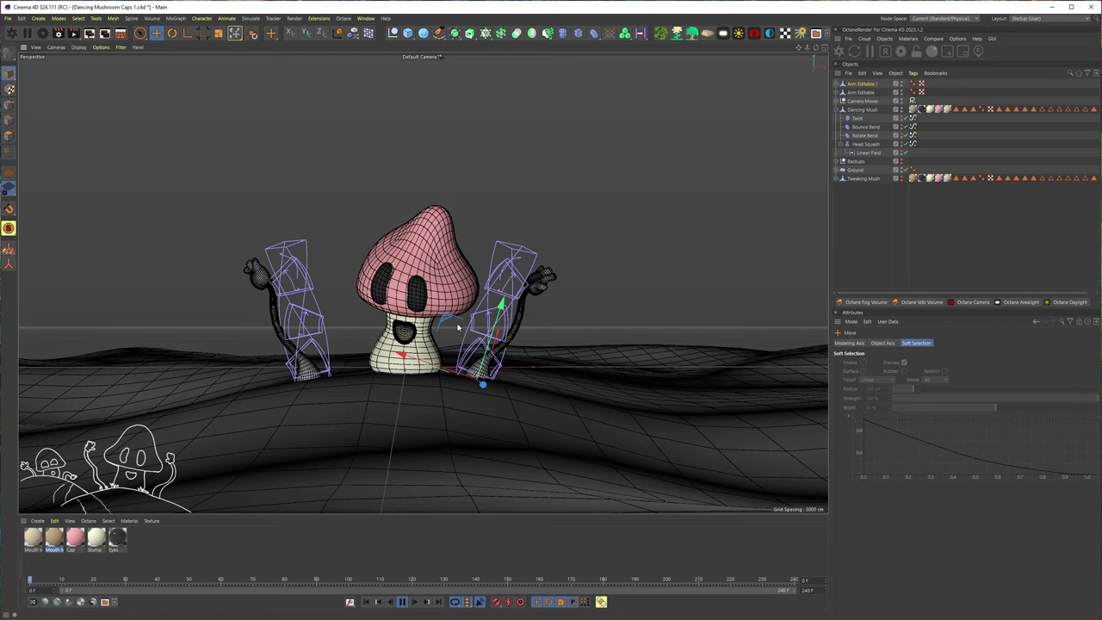
{"action": "key", "text": "r"}
Scale both arms down together to suit the mushroom's size.
{"action": "left_click", "coordinate": [860, 92]}
{"action": "key", "text": "t"}
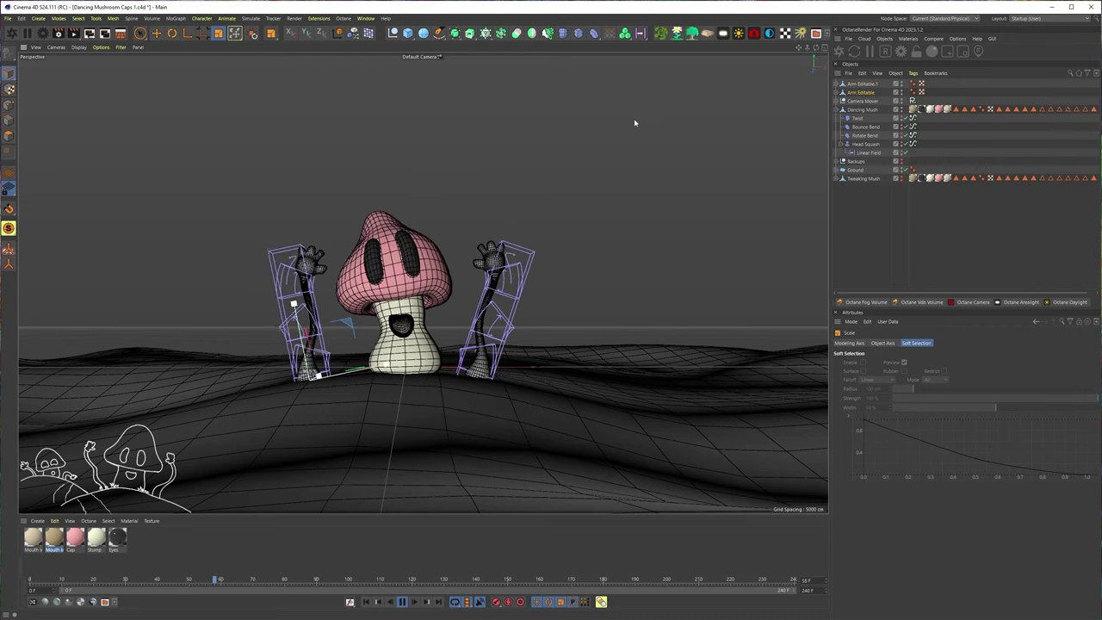
{"action": "left_click", "coordinate": [862, 83], "text": "ctrl"}
{"action": "key", "text": "t"}
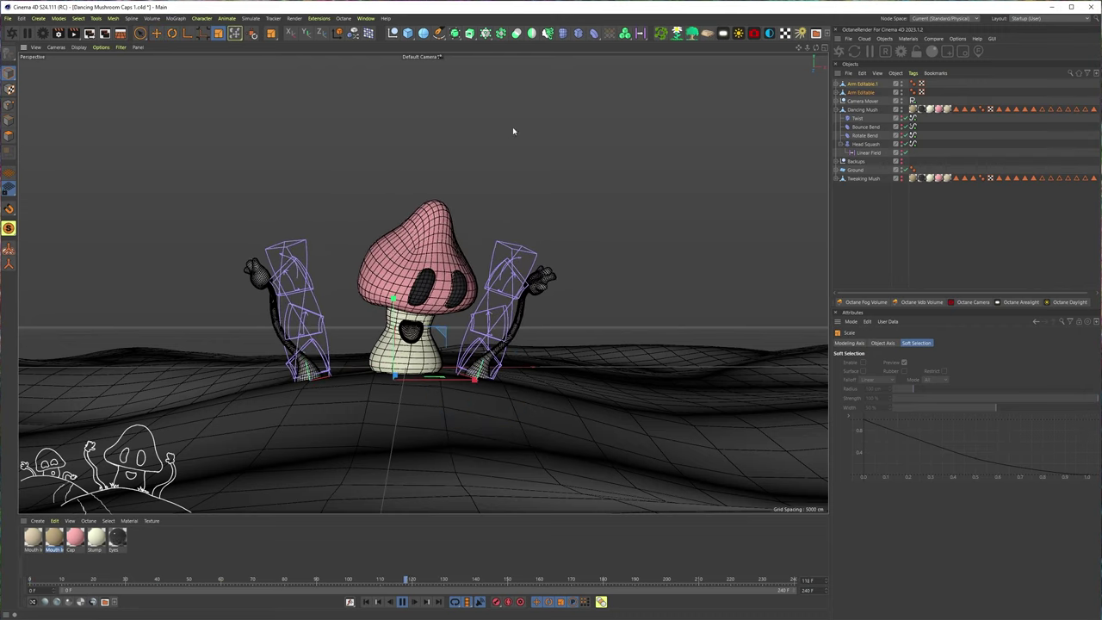
{"action": "left_click_drag", "start_coordinate": [512, 131], "coordinate": [421, 178]}
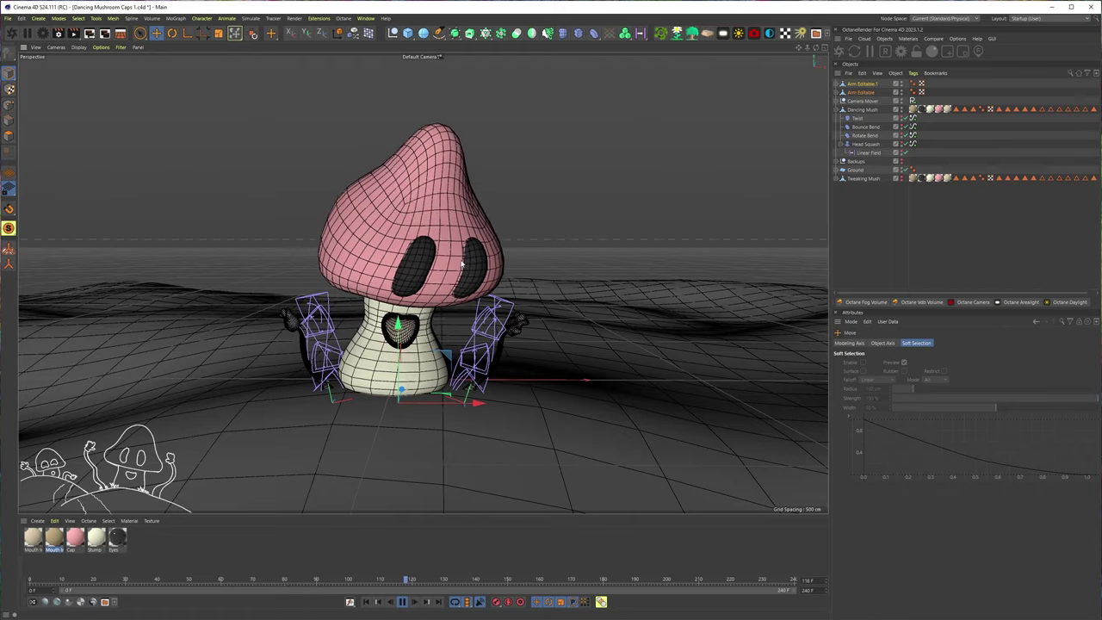
Switch to world axes and reposition each scaled arm slightly outward from the stump.
{"action": "left_click", "coordinate": [546, 278]}
{"action": "left_click", "coordinate": [862, 85]}
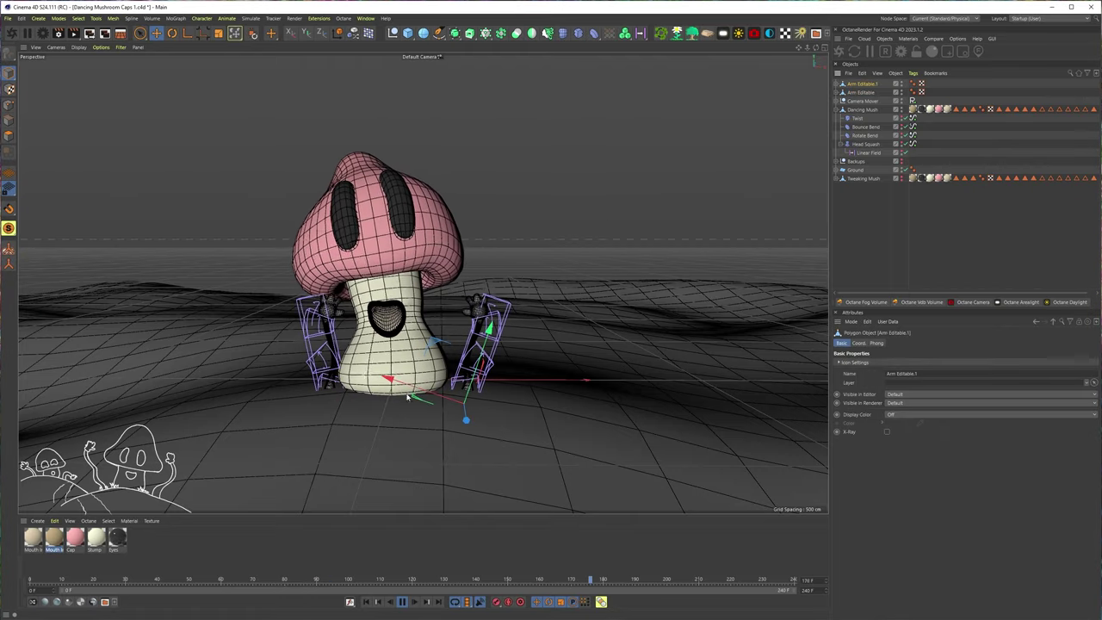
{"action": "key", "text": "w"}
{"action": "mouse_move", "coordinate": [515, 361]}
{"action": "left_mouse_down"}
{"action": "mouse_move", "coordinate": [533, 353]}
{"action": "mouse_move", "coordinate": [521, 358]}
{"action": "left_mouse_up"}
{"action": "key", "text": "r"}
{"action": "left_click", "coordinate": [860, 92]}
{"action": "key", "text": "e"}
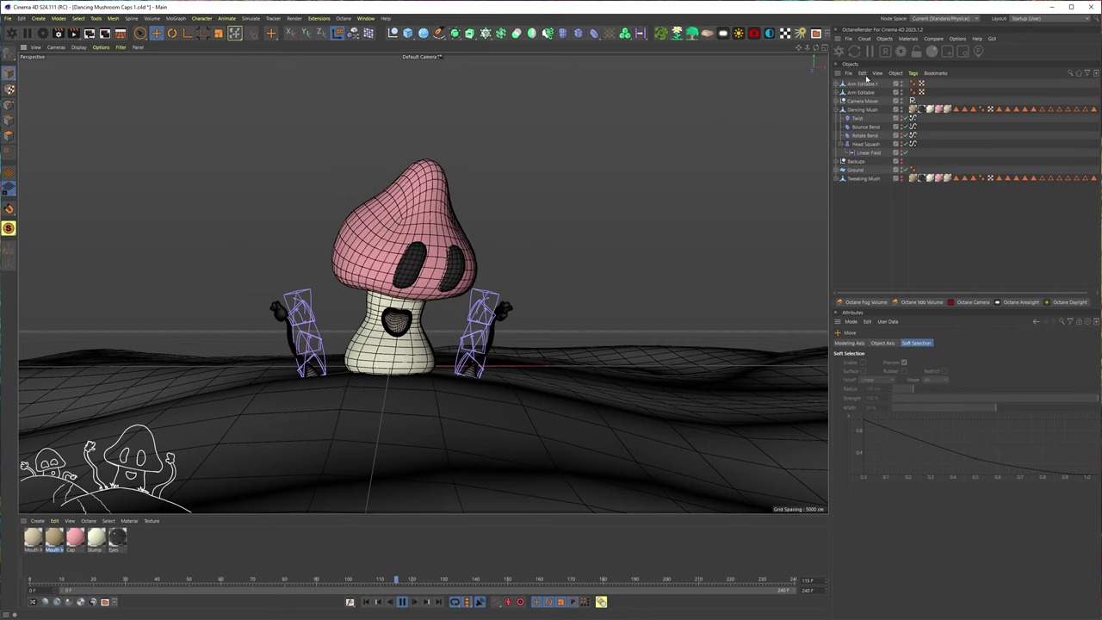
Tilt the original arm slightly further outward, and scale both arms up to about 128%.
{"action": "left_click", "coordinate": [862, 92]}
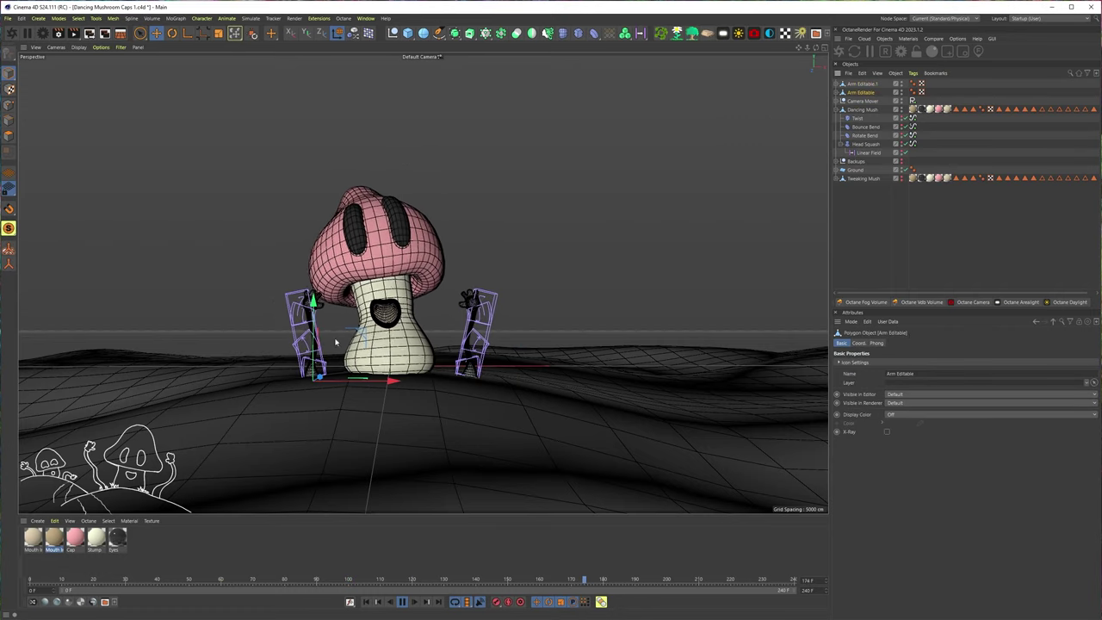
{"action": "key", "text": "r"}
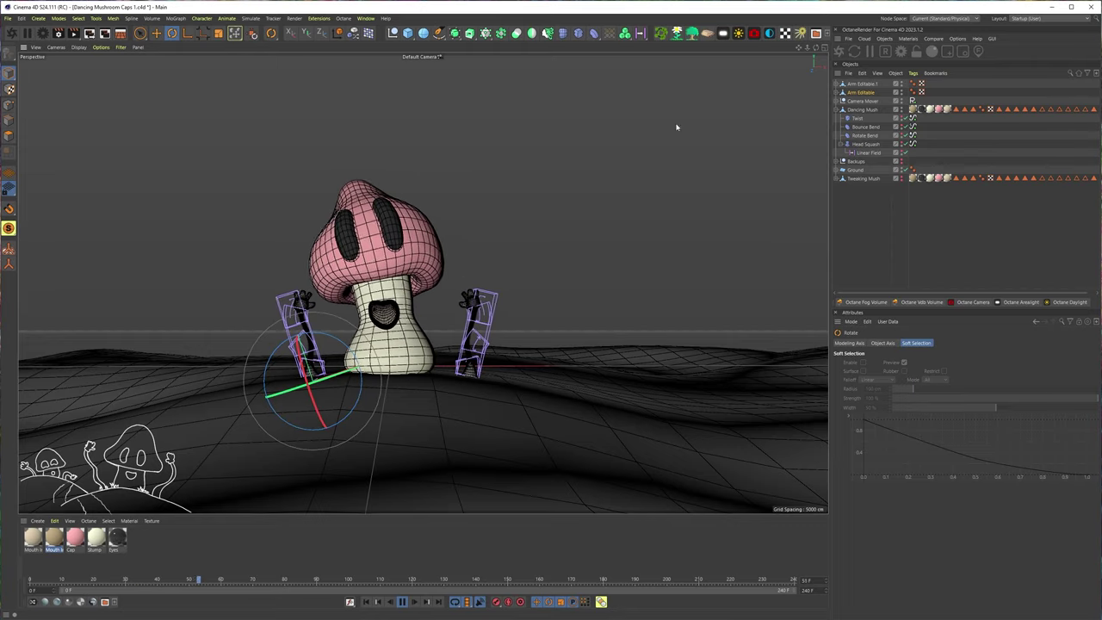
{"action": "key", "text": "t"}
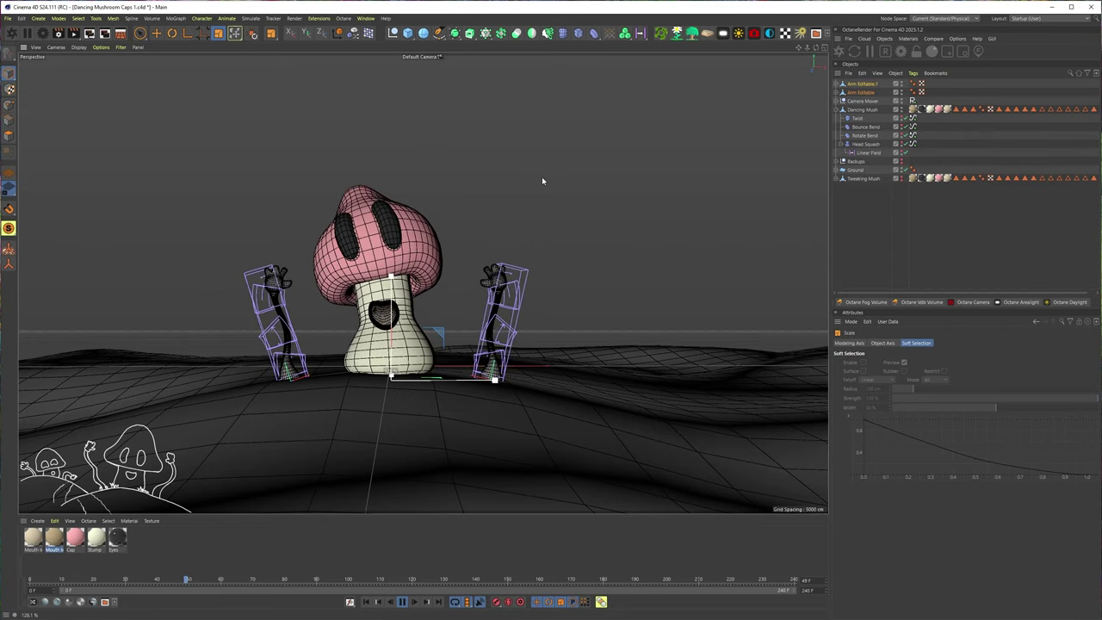
Move each arm closer to the stump, shifting the copied arm about 22 cm.
{"action": "key", "text": "e"}
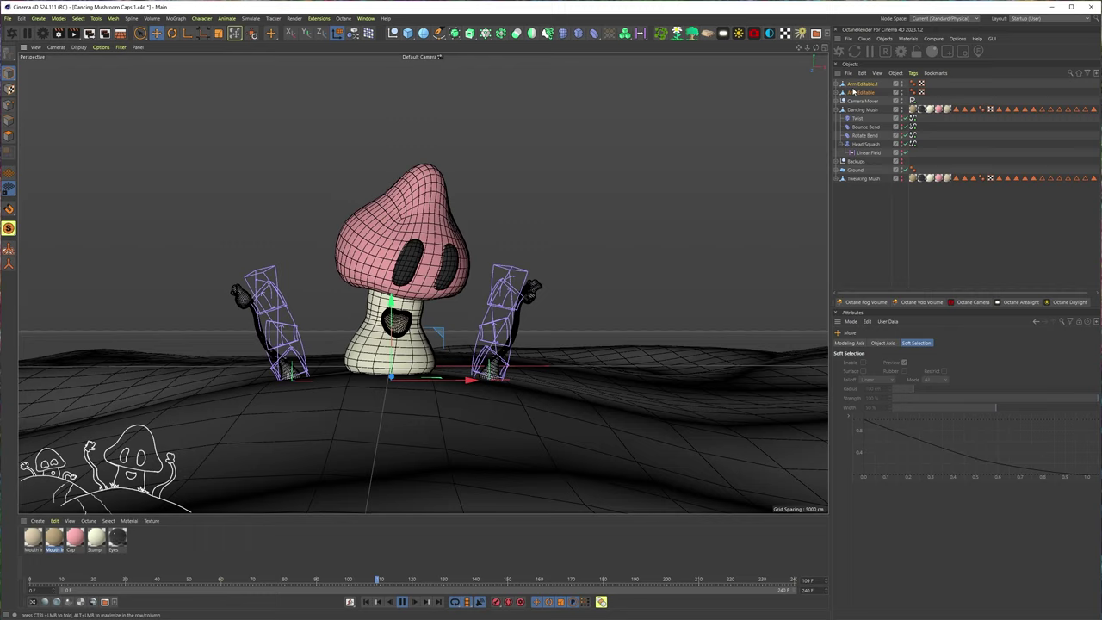
{"action": "left_click", "coordinate": [856, 85]}
{"action": "left_click_drag", "start_coordinate": [542, 381], "coordinate": [551, 381]}
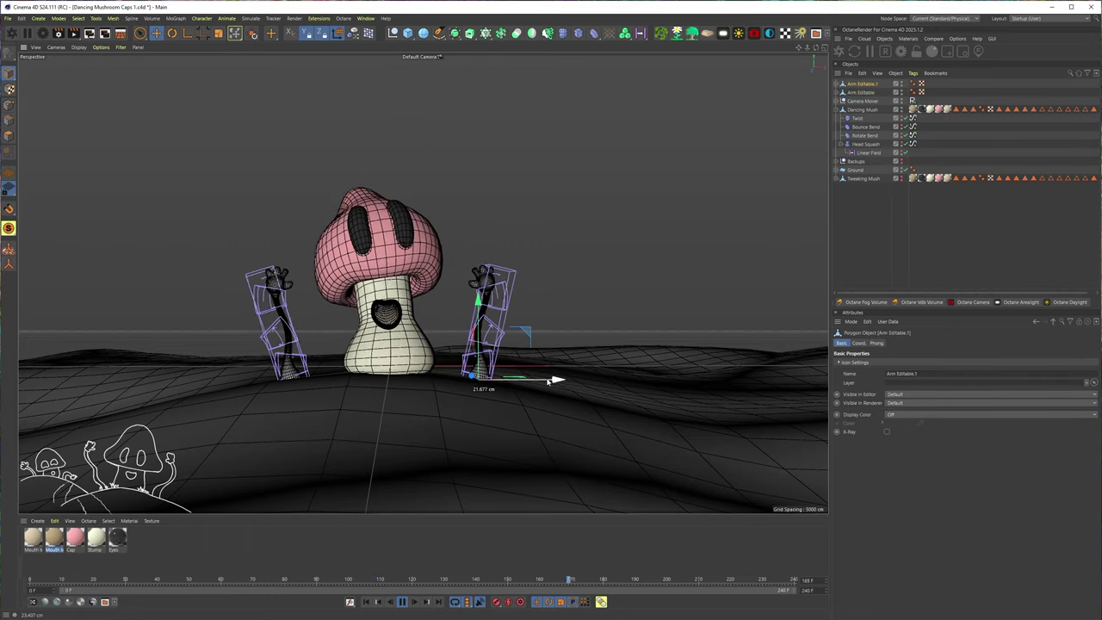
{"action": "left_click_drag", "start_coordinate": [361, 382], "coordinate": [368, 382]}
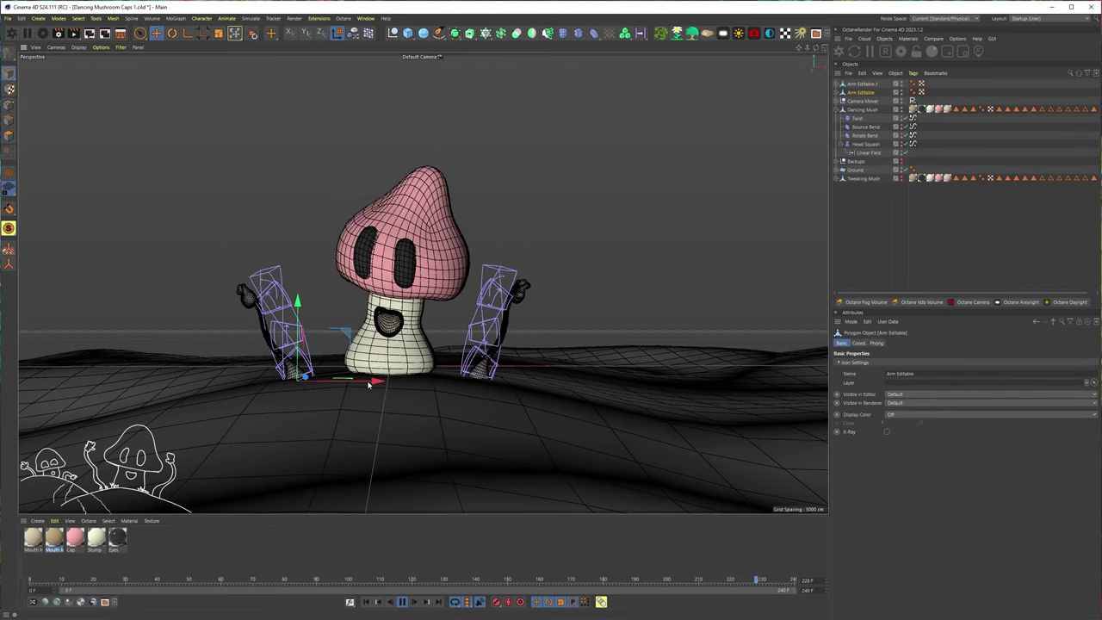
Create a null object named Dancing Mushroom.
{"action": "left_click", "coordinate": [392, 33]}
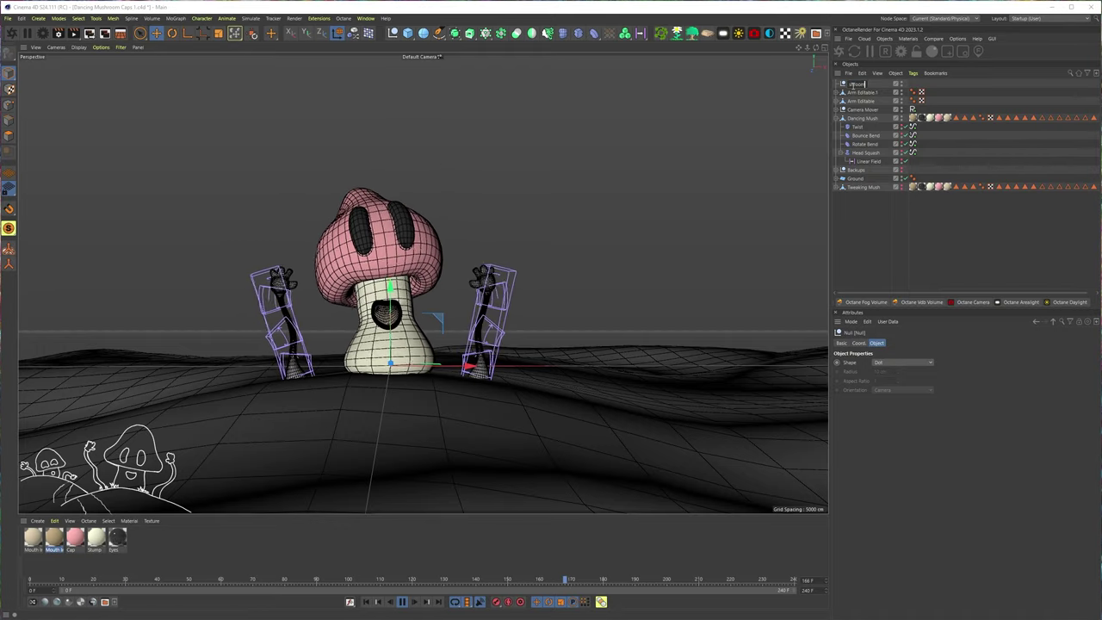
{"action": "left_click", "coordinate": [866, 92]}
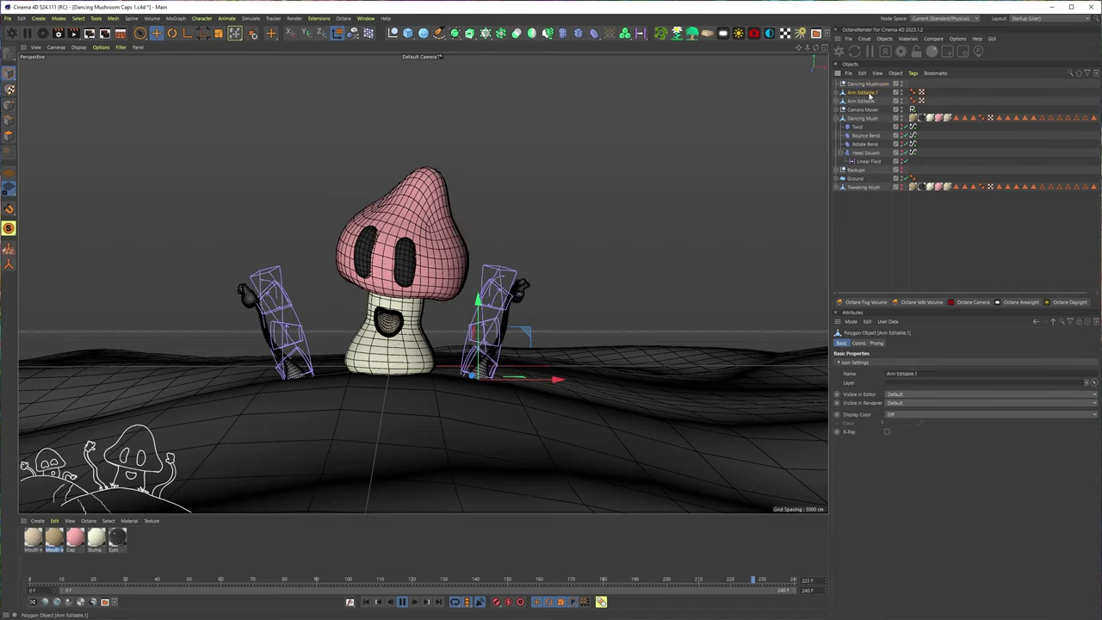
Hide the Twist and Bend deformer cages of both arms in the viewport, and collapse the arm hierarchies.
{"action": "left_click", "coordinate": [842, 100]}
{"action": "left_click", "coordinate": [842, 92]}
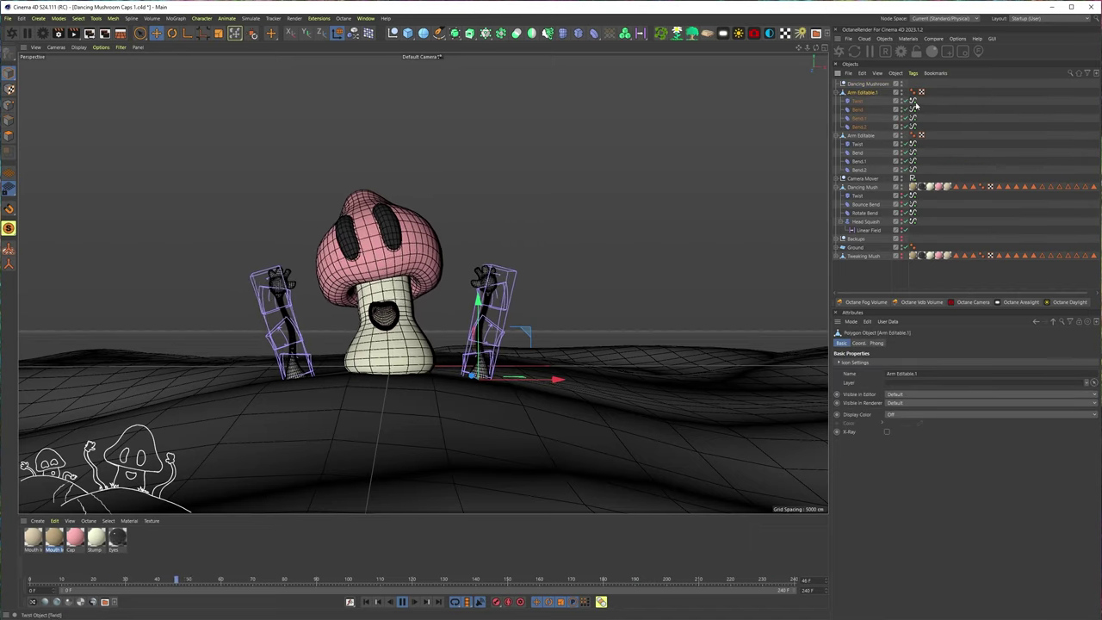
{"action": "left_click", "coordinate": [856, 145]}
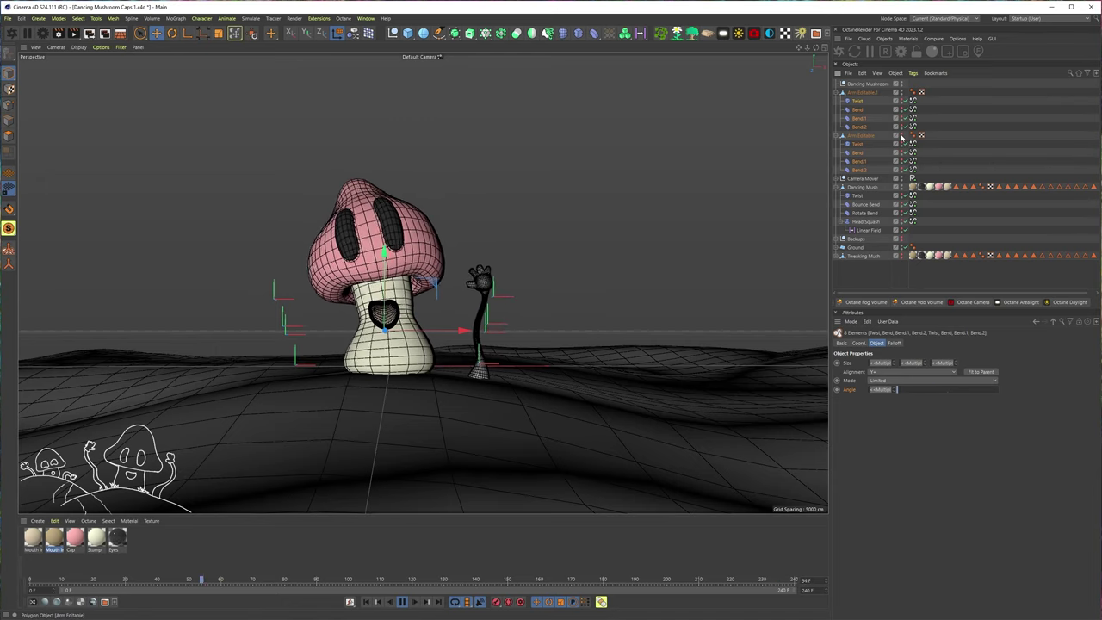
{"action": "left_click", "coordinate": [842, 136]}
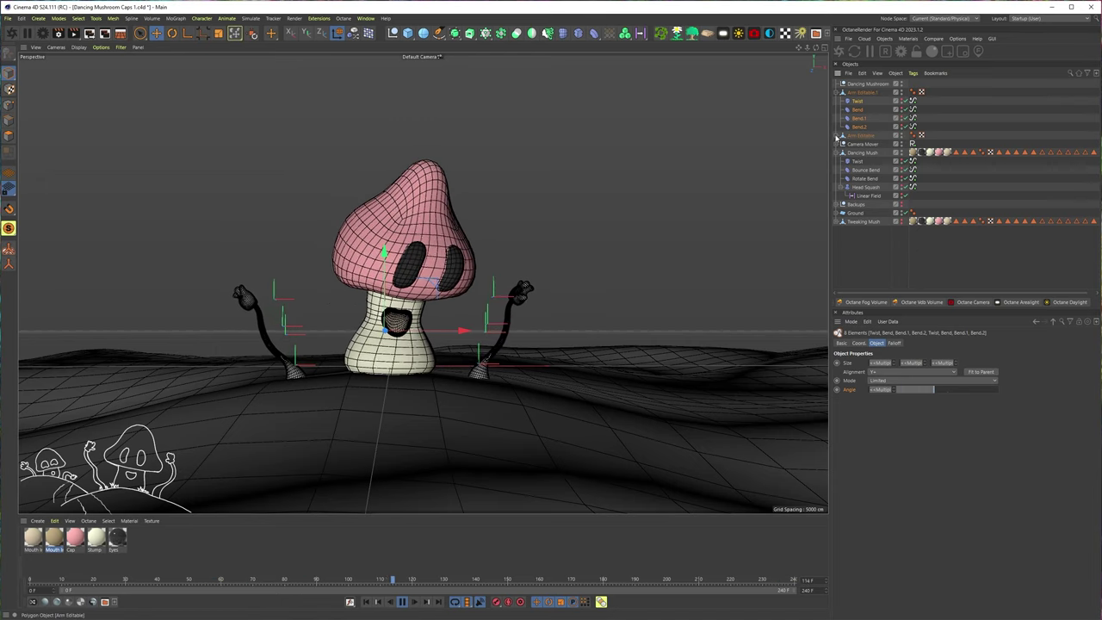
{"action": "left_click", "coordinate": [842, 92]}
Group both arms and Camera Mover under the Dancing Mushroom null, naming the arms Dancing Arm and the body Dancing Mush Body.
{"action": "left_click", "coordinate": [860, 92]}
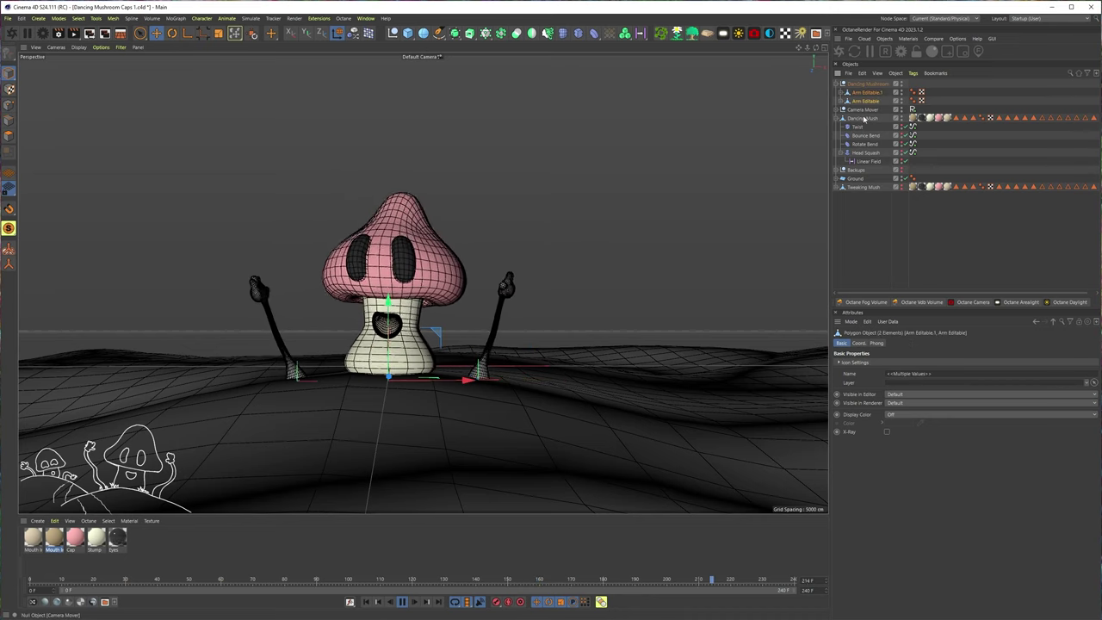
{"action": "left_click", "coordinate": [864, 118]}
{"action": "left_click", "coordinate": [841, 118]}
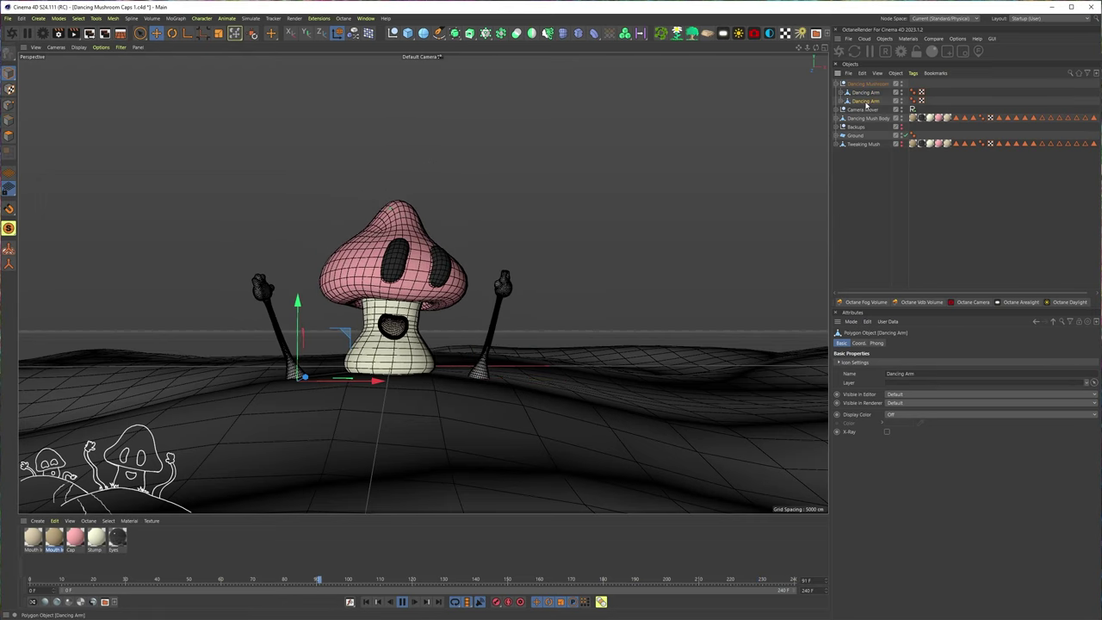
{"action": "left_click_drag", "start_coordinate": [865, 93], "coordinate": [863, 92]}
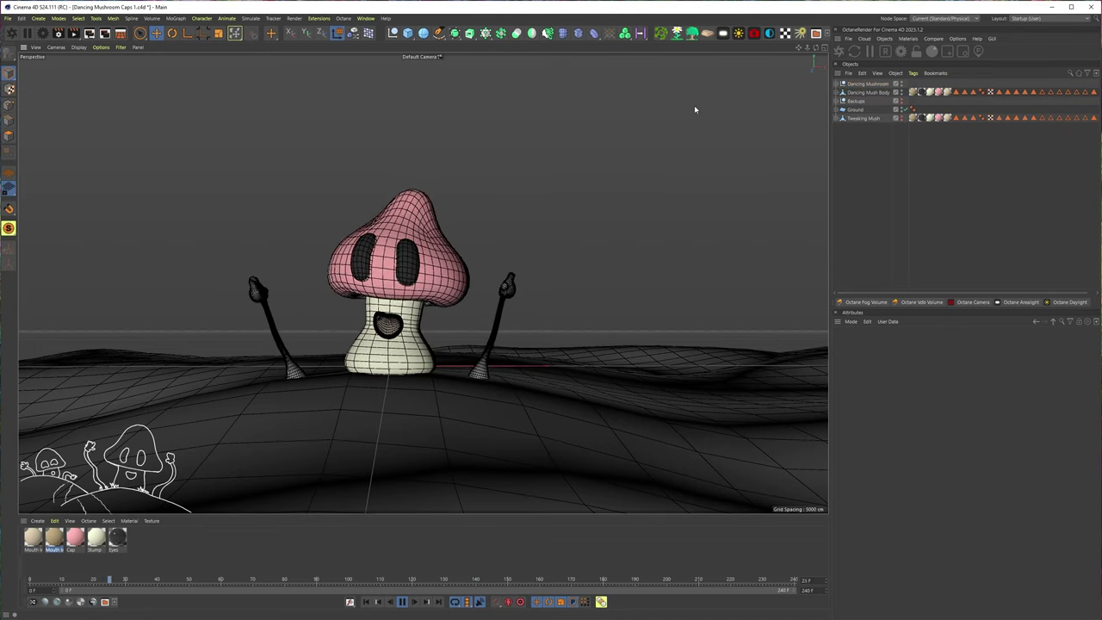
{"action": "left_click", "coordinate": [835, 84]}
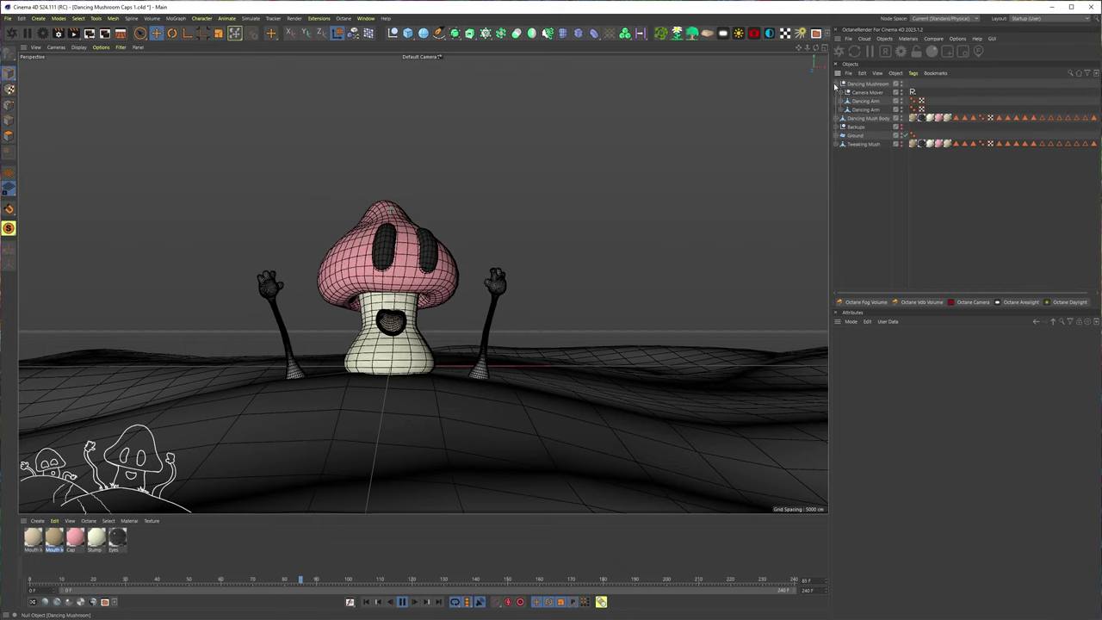
Shift each Dancing Arm slightly into place beside the stump, fine-tuning the original arm's position from above.
{"action": "left_click", "coordinate": [866, 101]}
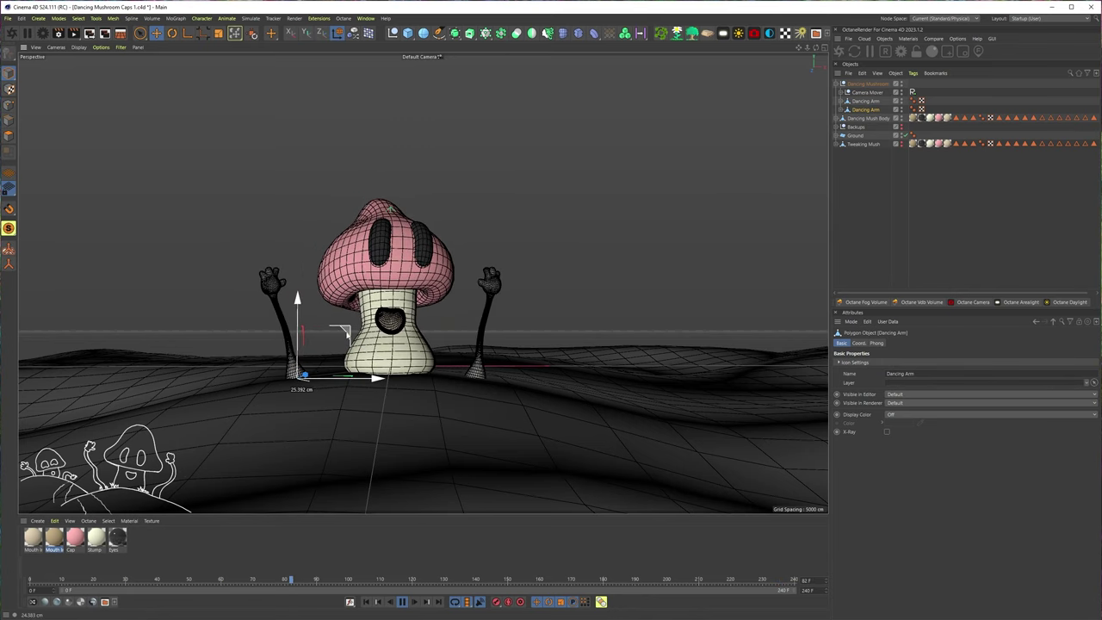
{"action": "middle_click", "coordinate": [305, 375]}
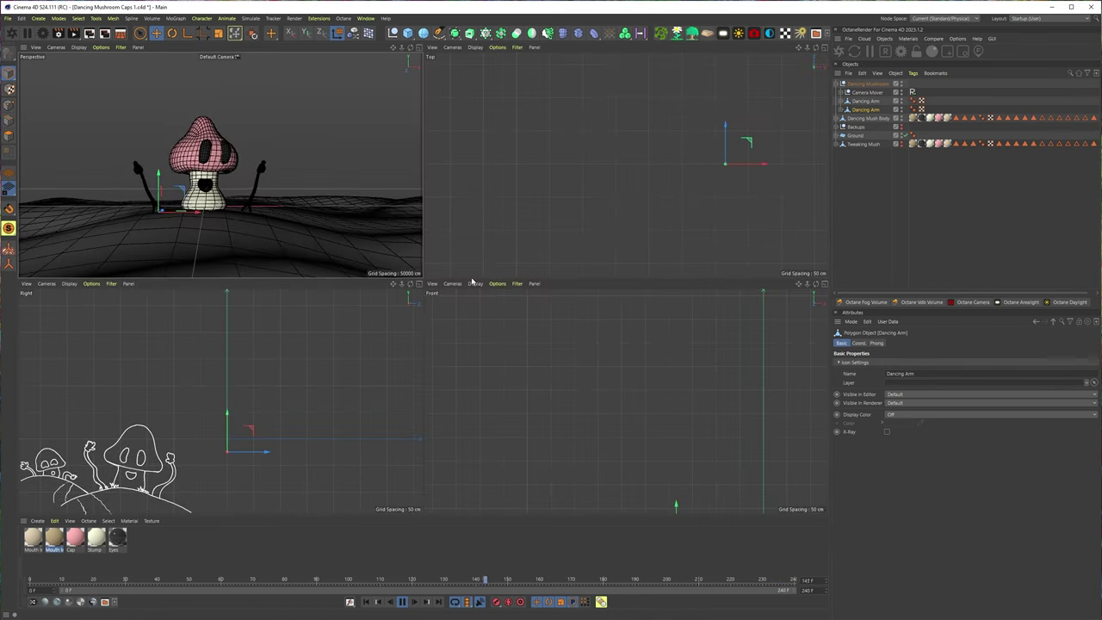
{"action": "middle_click", "coordinate": [674, 162]}
{"action": "scroll", "coordinate": [668, 232], "scroll_direction": "up", "scroll_amount": 5}
{"action": "scroll", "coordinate": [667, 232], "scroll_direction": "down", "scroll_amount": 5}
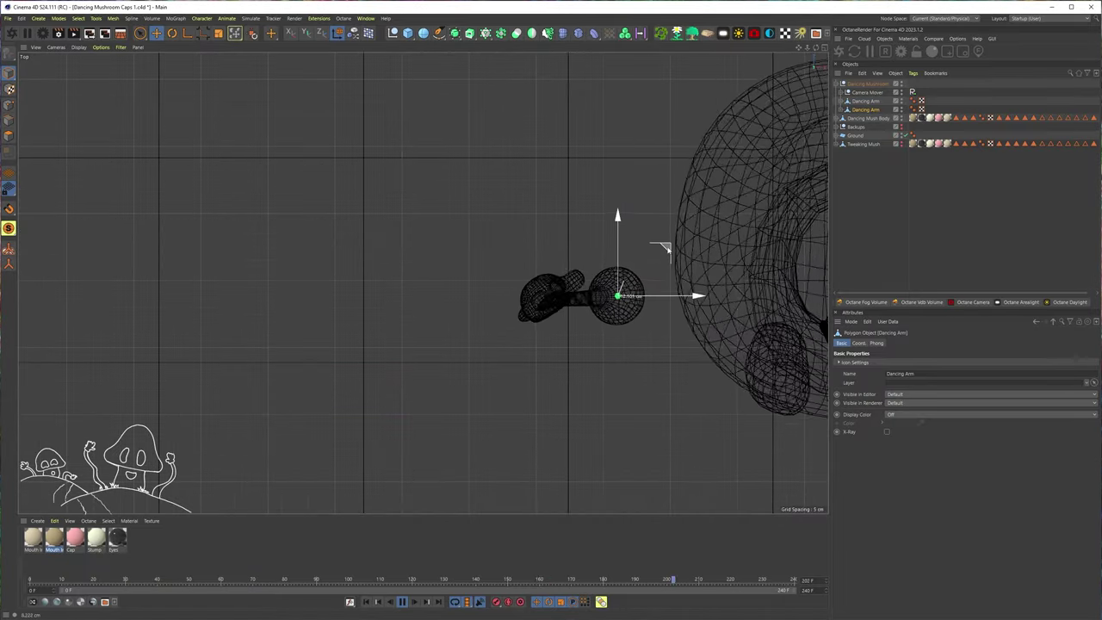
{"action": "middle_click", "coordinate": [588, 244]}
{"action": "middle_click", "coordinate": [336, 216]}
{"action": "key", "text": "r"}
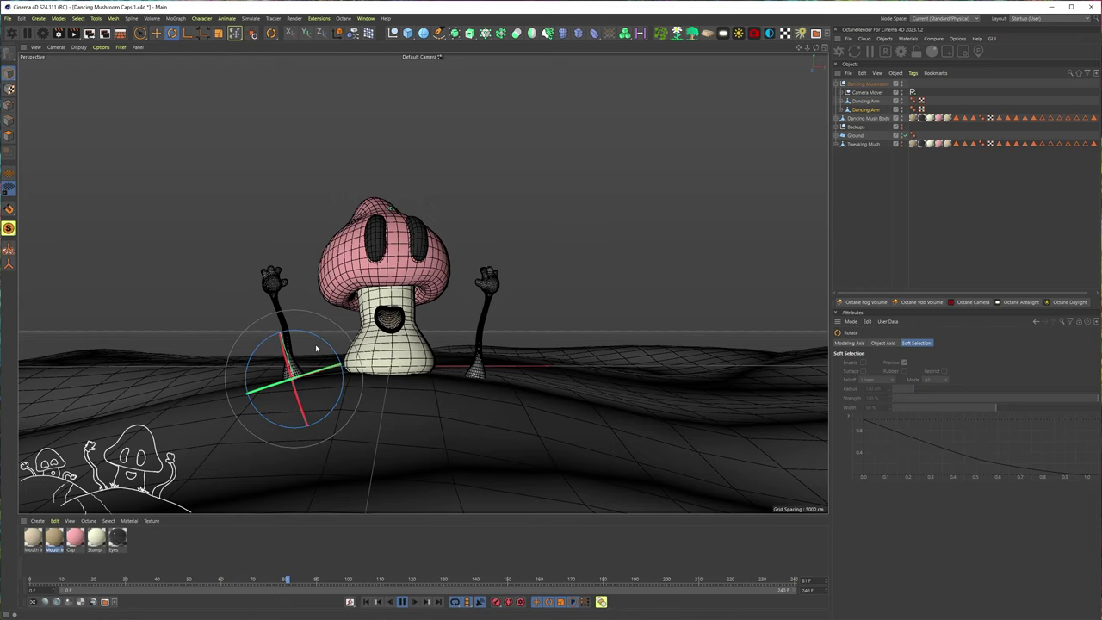
{"action": "key", "text": "e"}
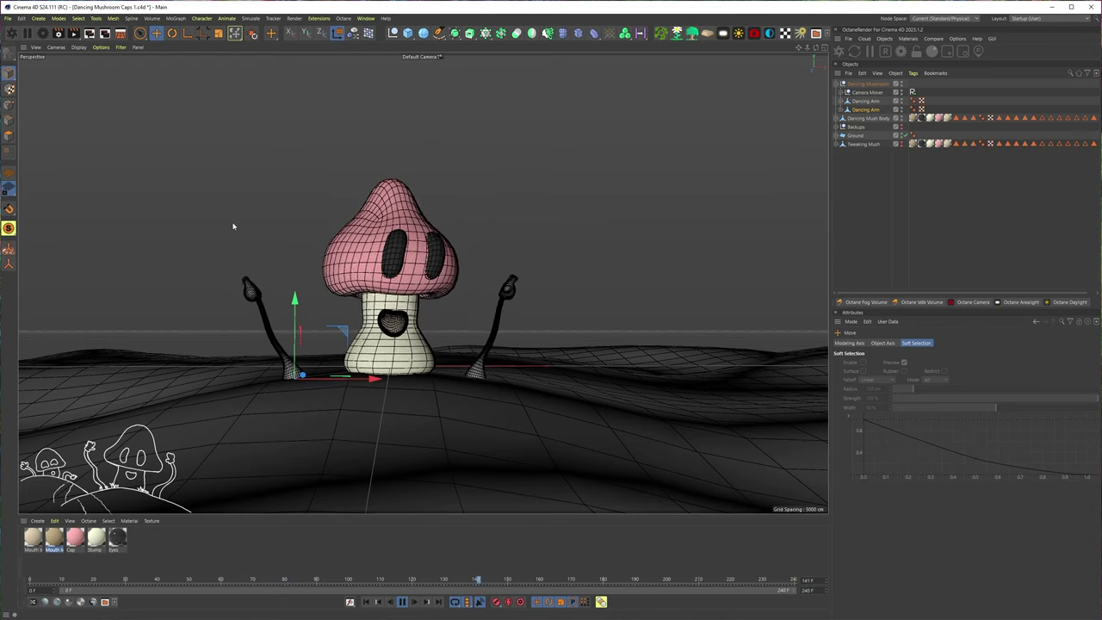
{"action": "middle_click", "coordinate": [237, 230]}
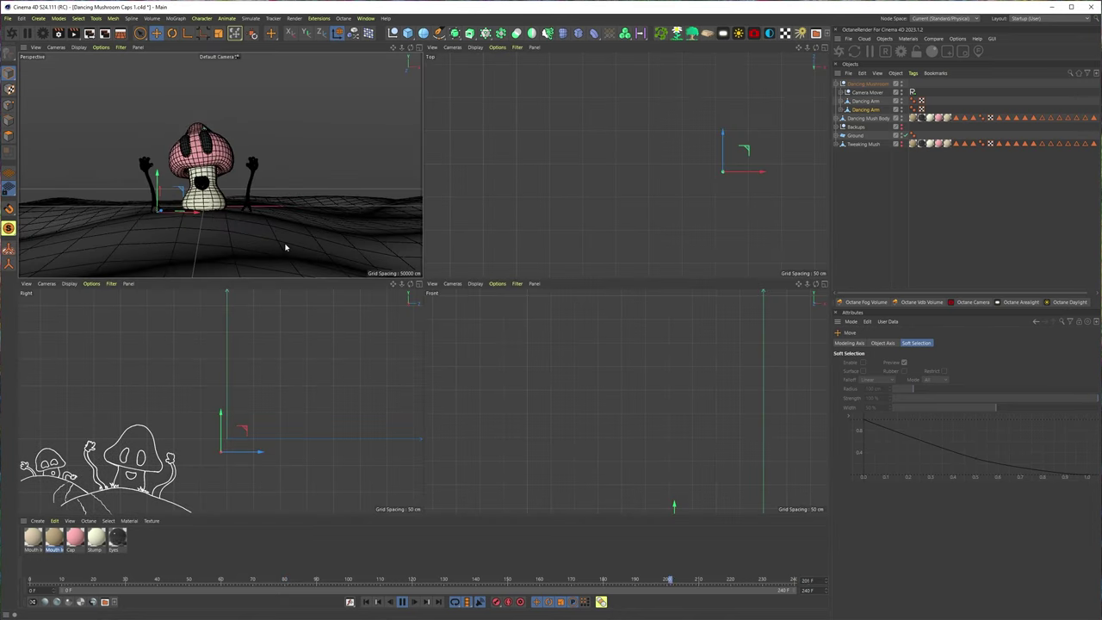
{"action": "middle_click", "coordinate": [327, 215]}
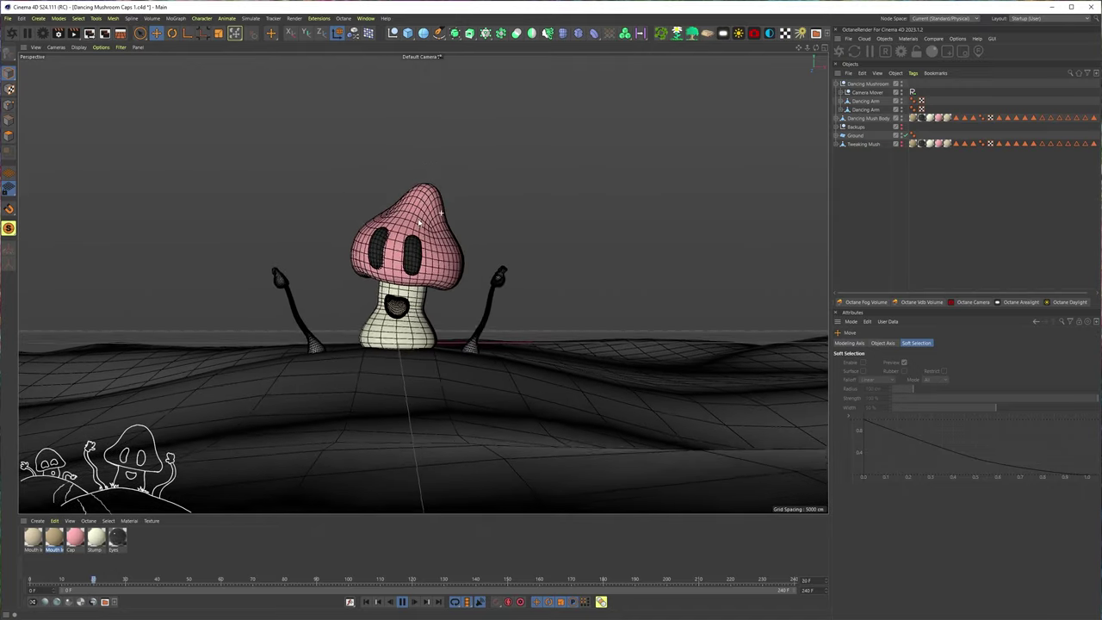
{"action": "left_click_drag", "start_coordinate": [452, 350], "coordinate": [413, 365], "text": "alt"}
{"action": "left_click_drag", "start_coordinate": [533, 312], "coordinate": [539, 321], "text": "alt"}
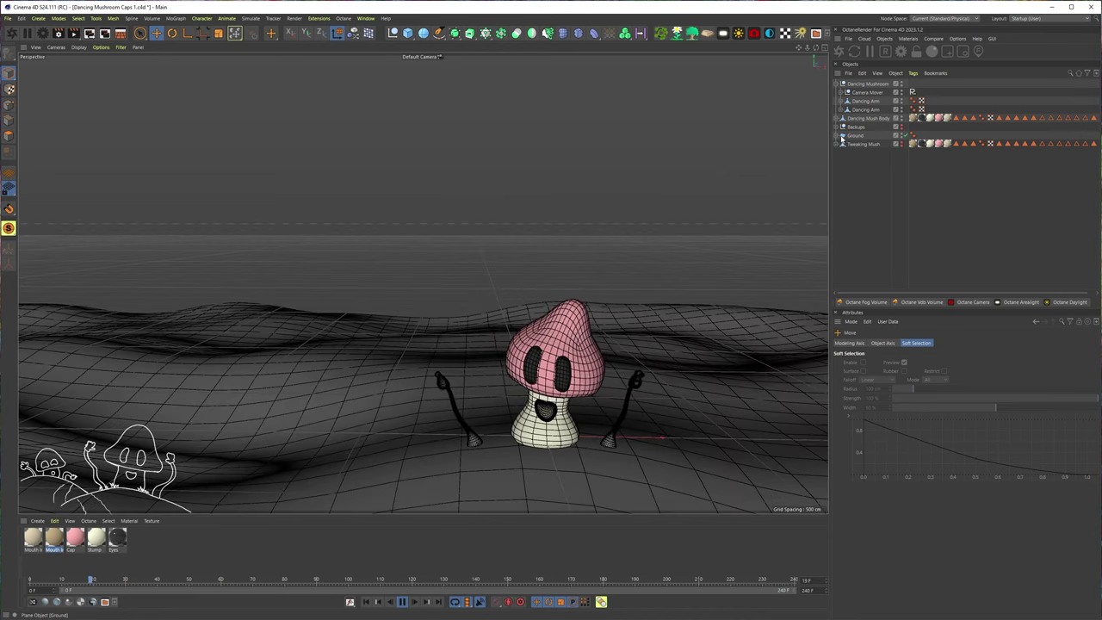
Examine the contents of the Backups, Ground and Tweaking Mush hierarchies, leaving them collapsed.
{"action": "left_click", "coordinate": [842, 127]}
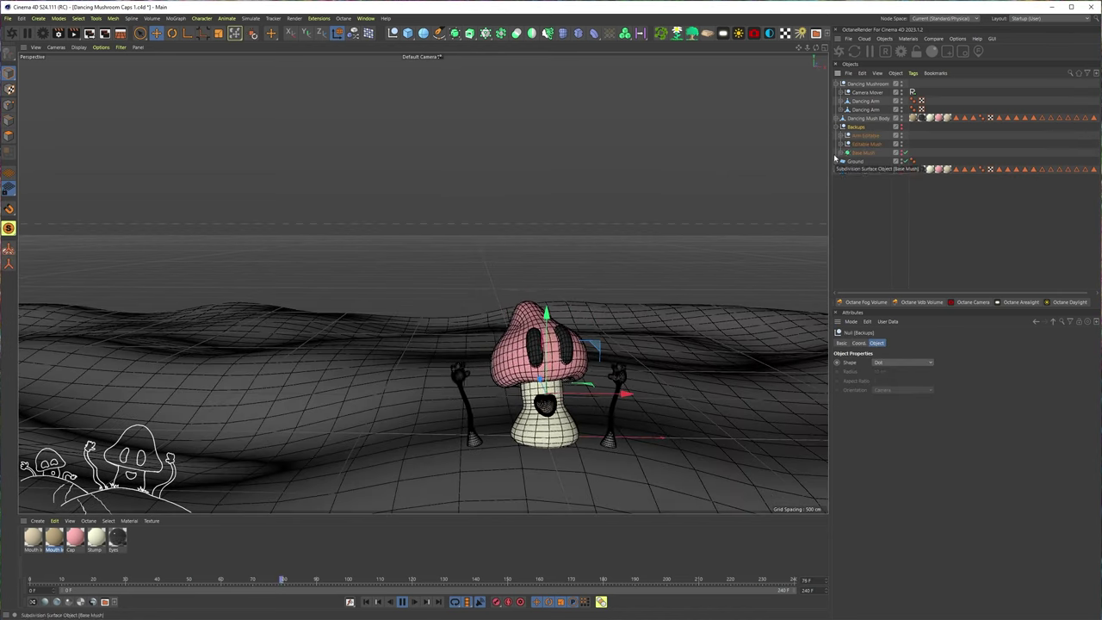
{"action": "left_click", "coordinate": [841, 161]}
{"action": "left_click", "coordinate": [841, 178]}
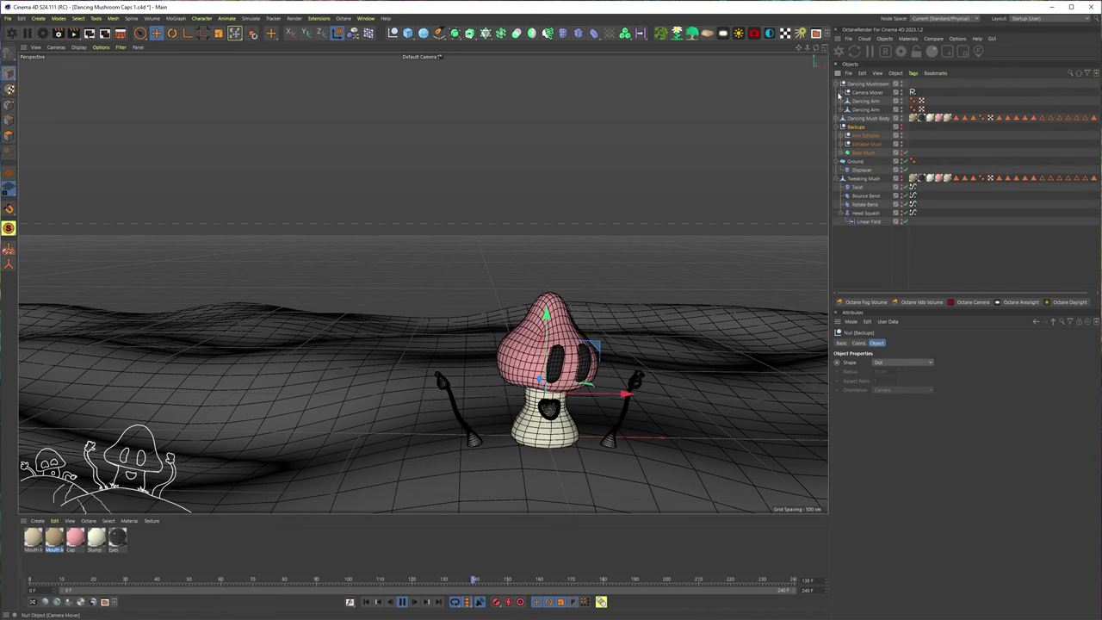
{"action": "left_click", "coordinate": [836, 118]}
{"action": "left_click", "coordinate": [836, 118]}
{"action": "left_click", "coordinate": [835, 126]}
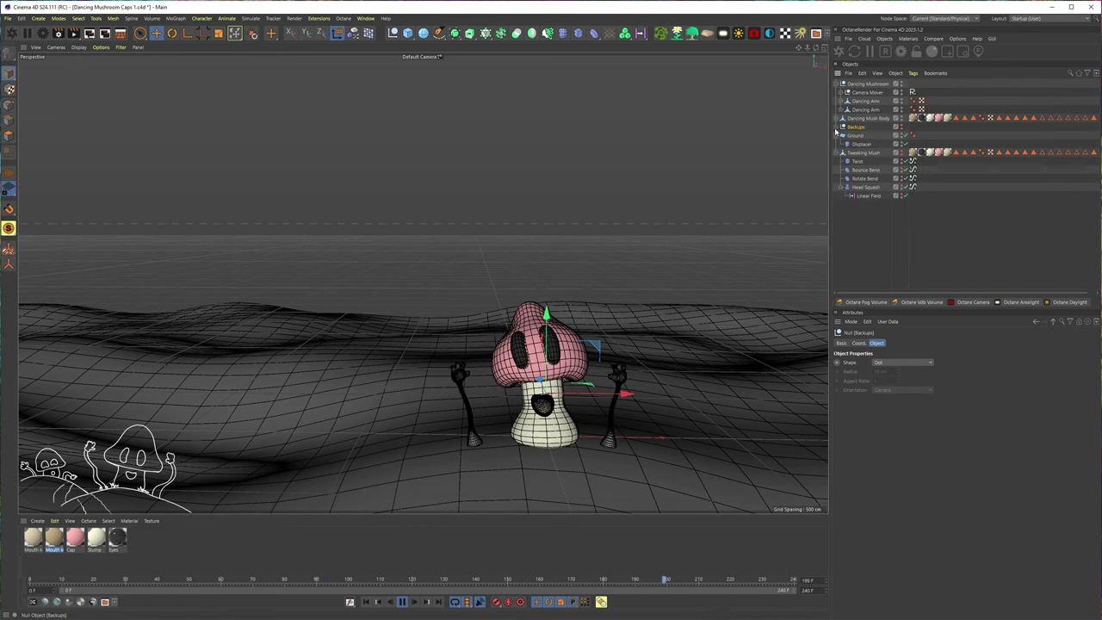
{"action": "left_click", "coordinate": [836, 136]}
{"action": "left_click", "coordinate": [836, 144]}
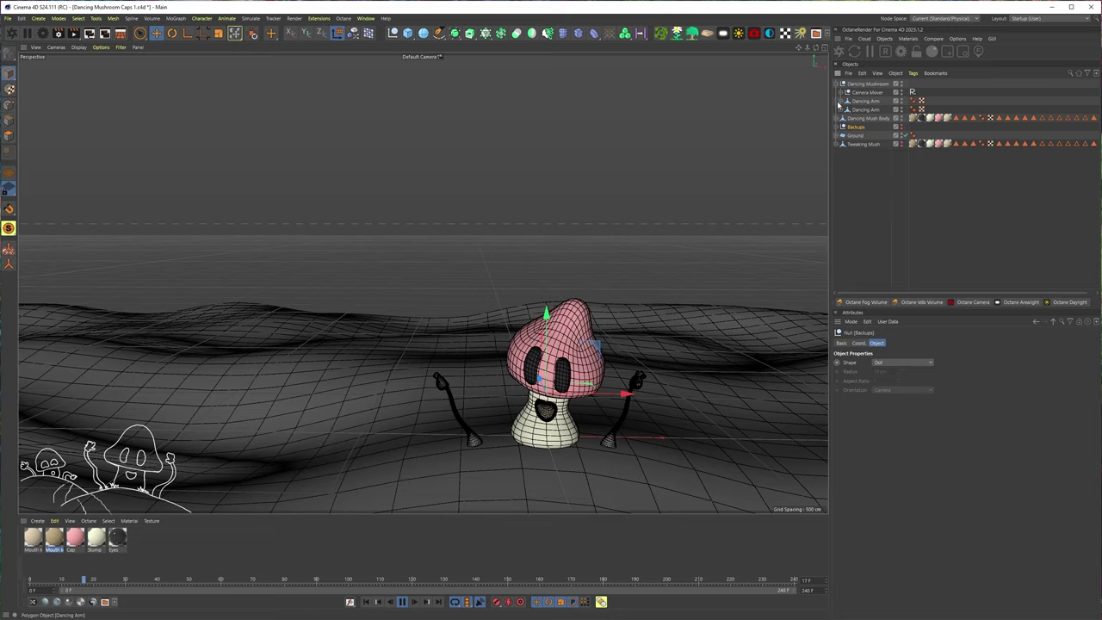
Move Camera Mover out of the Dancing Mushroom null to the top of the object list, and look through its OctaneCamera.
{"action": "left_click", "coordinate": [841, 93]}
{"action": "left_click_drag", "start_coordinate": [872, 94], "coordinate": [871, 86]}
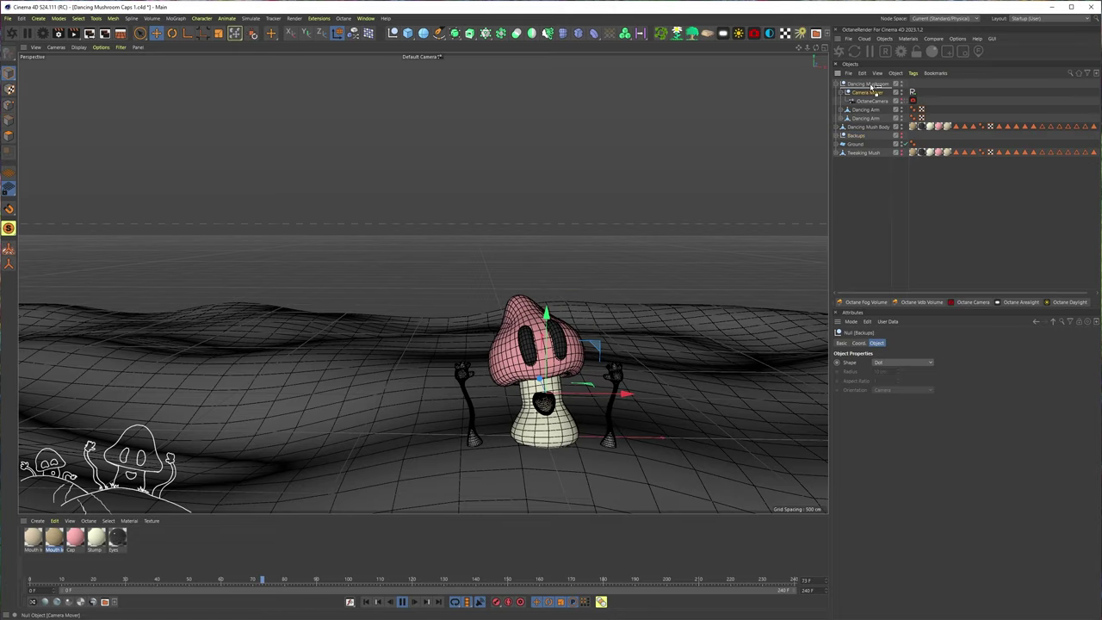
{"action": "left_click", "coordinate": [903, 92]}
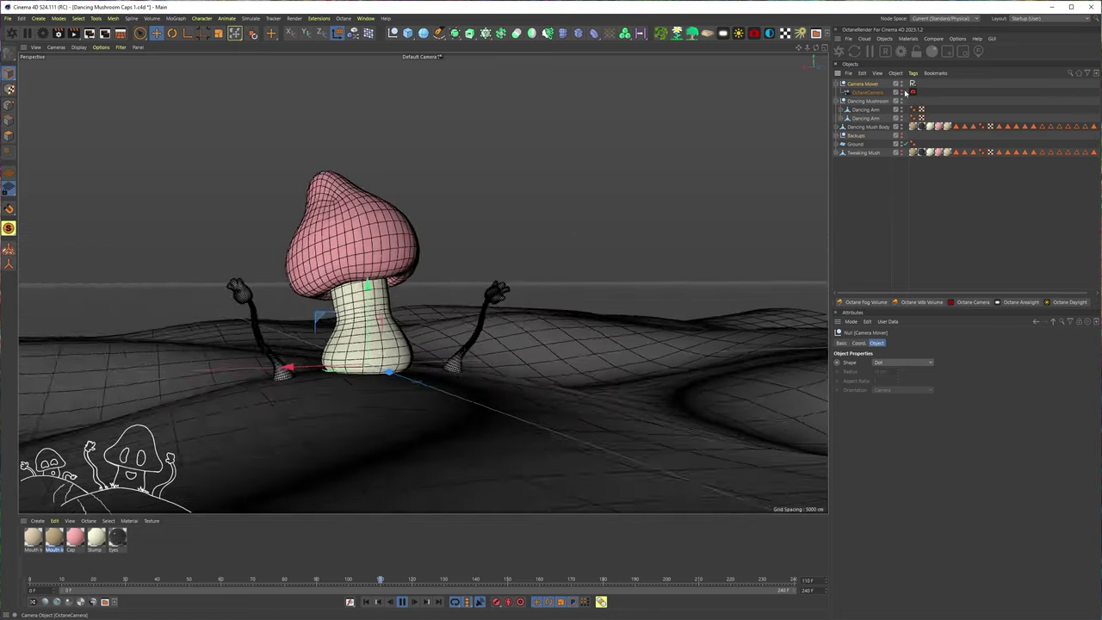
{"action": "left_click", "coordinate": [891, 197]}
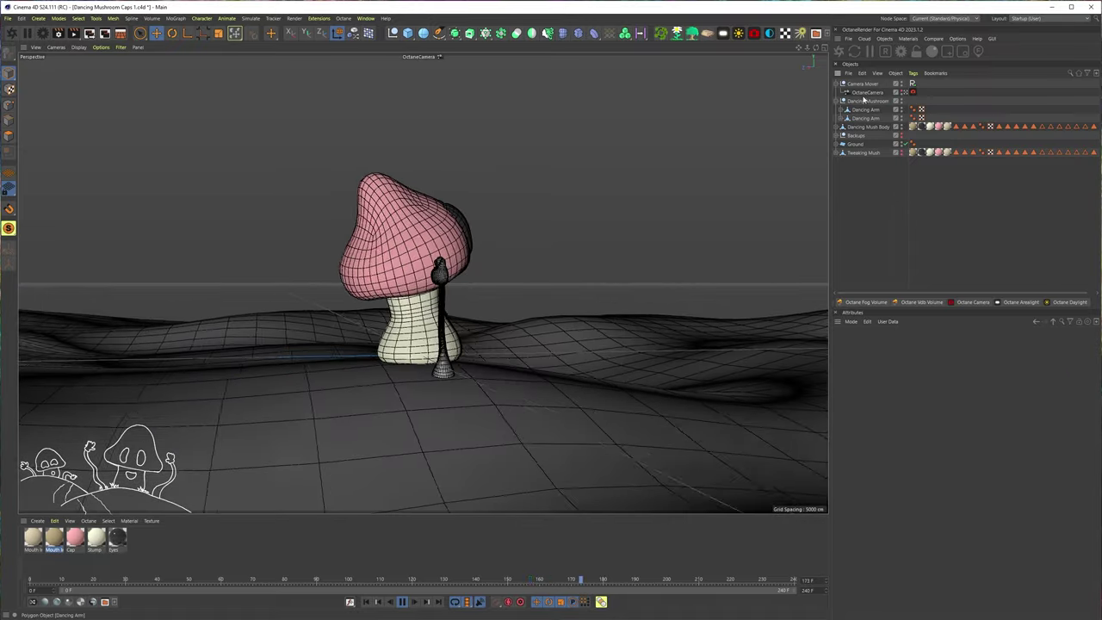
{"action": "left_click", "coordinate": [401, 601]}
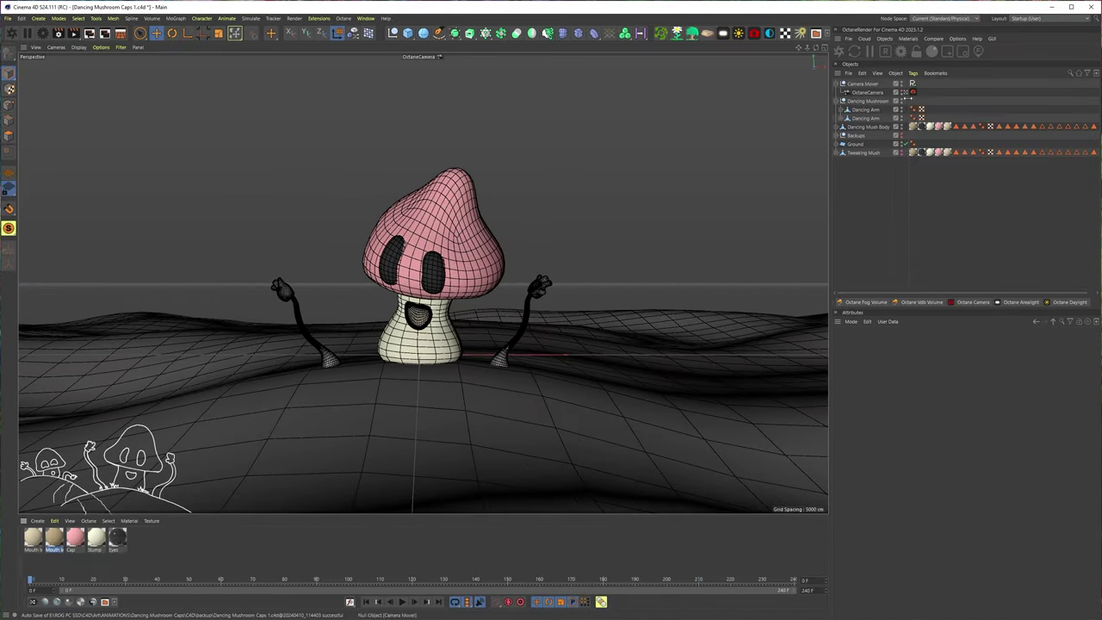
{"action": "left_click", "coordinate": [907, 92]}
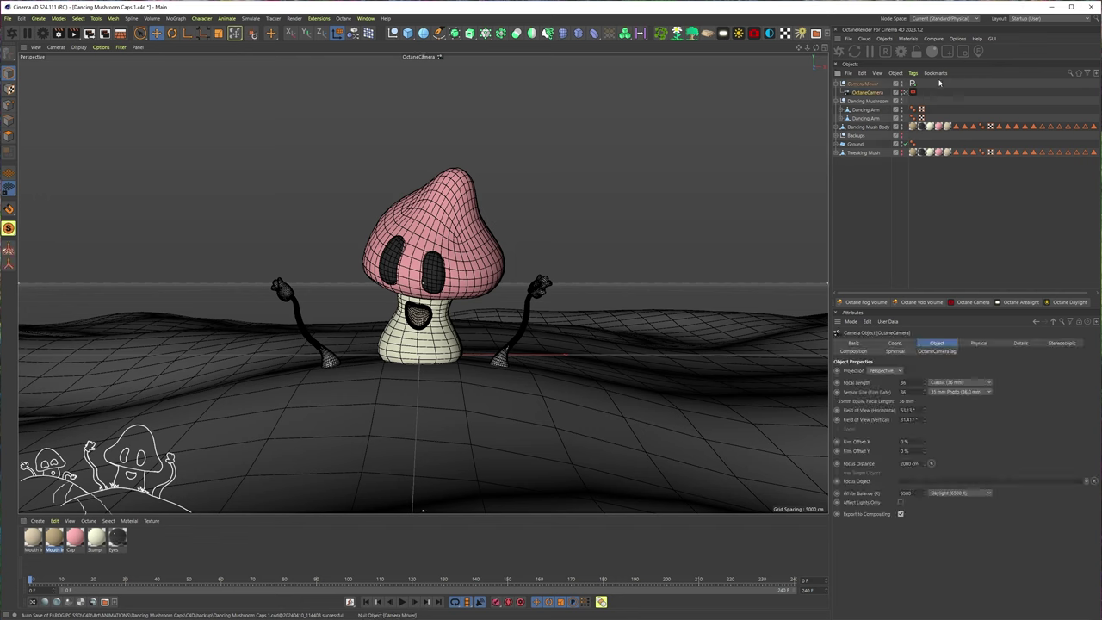
Add a Noise modifier to Camera Mover's rotation Signal, with speed 0.2, loop point 240 F and variation 120°.
{"action": "left_click", "coordinate": [912, 85]}
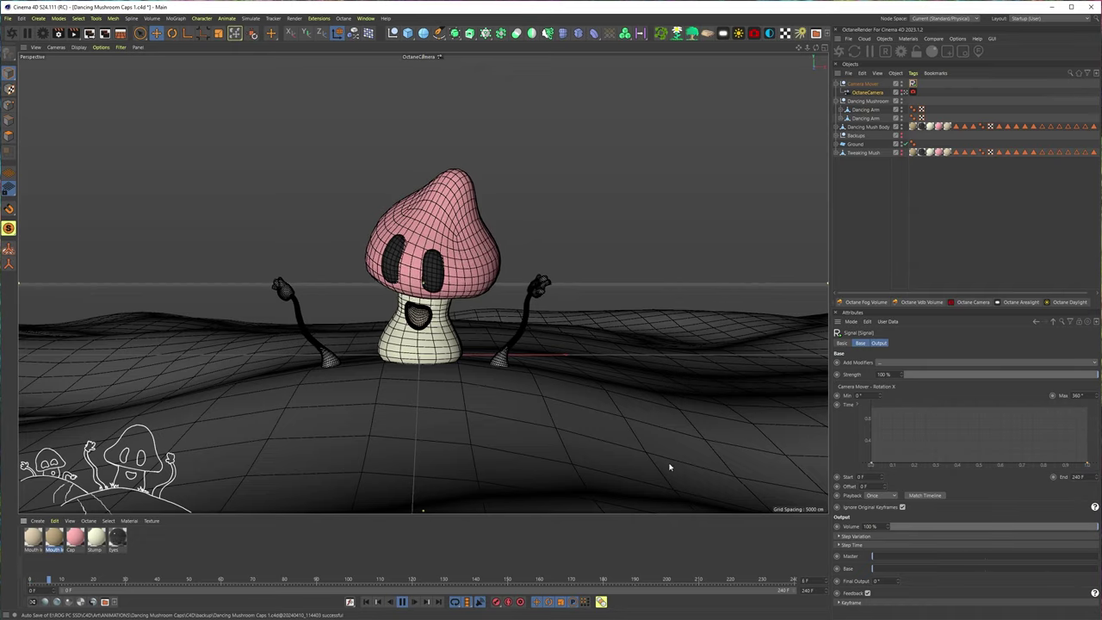
{"action": "left_click", "coordinate": [888, 362]}
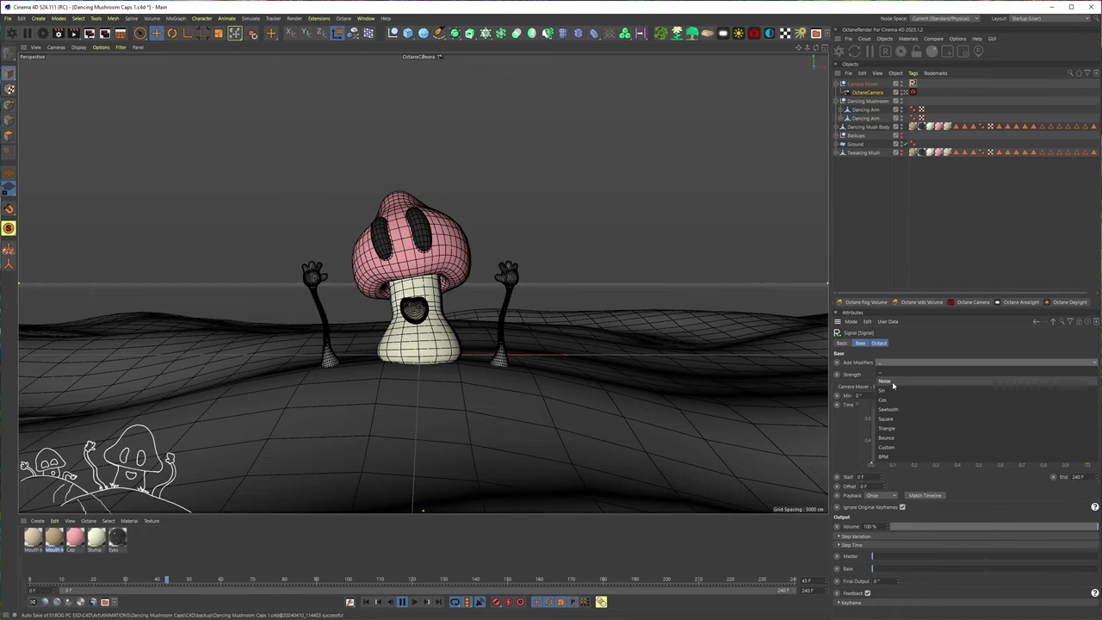
{"action": "left_click", "coordinate": [891, 382]}
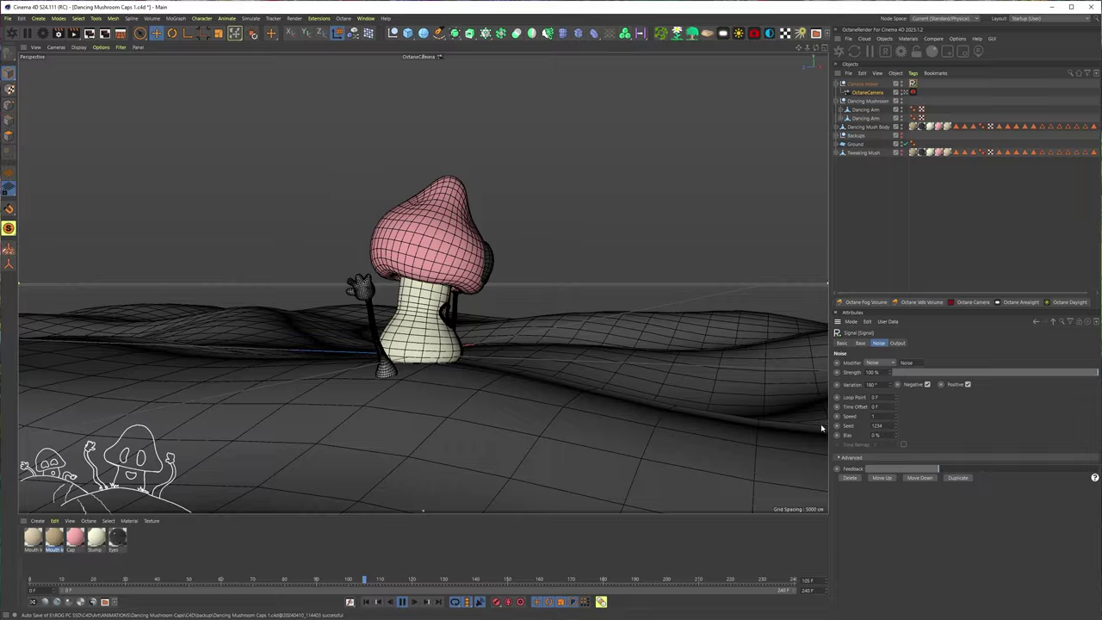
{"action": "type", "text": "0.2"}
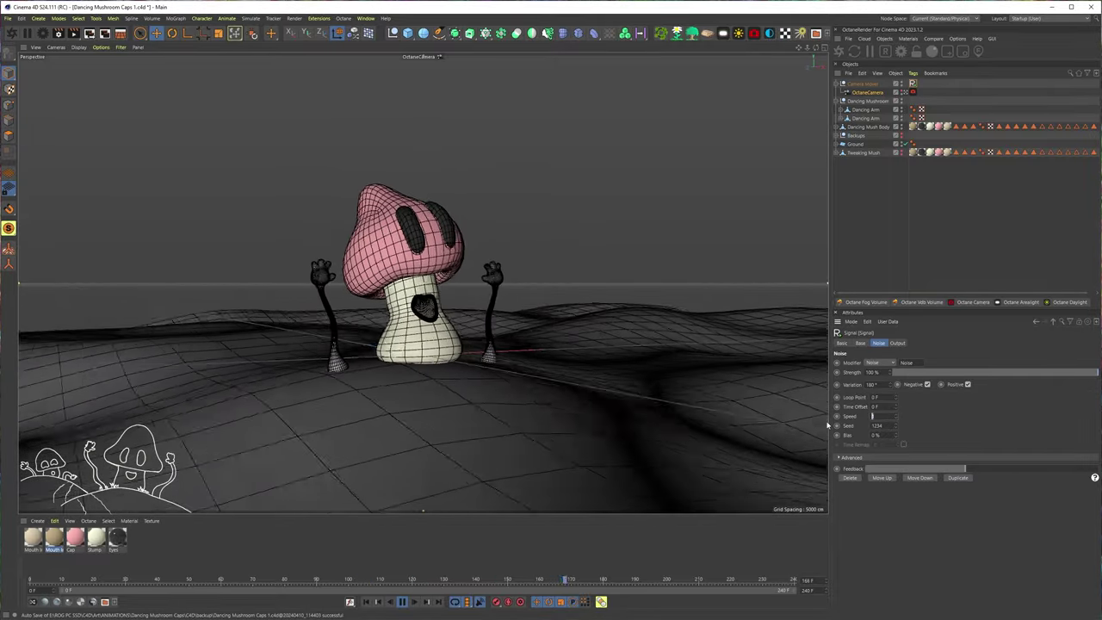
{"action": "key", "text": "Return"}
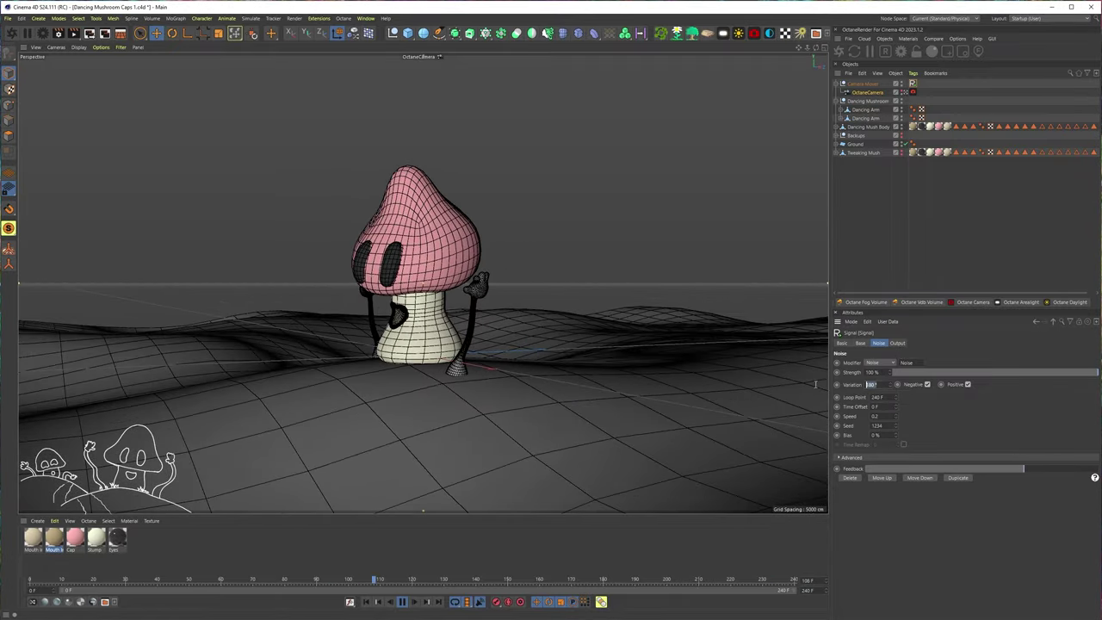
{"action": "type", "text": "120"}
{"action": "key", "text": "Return"}
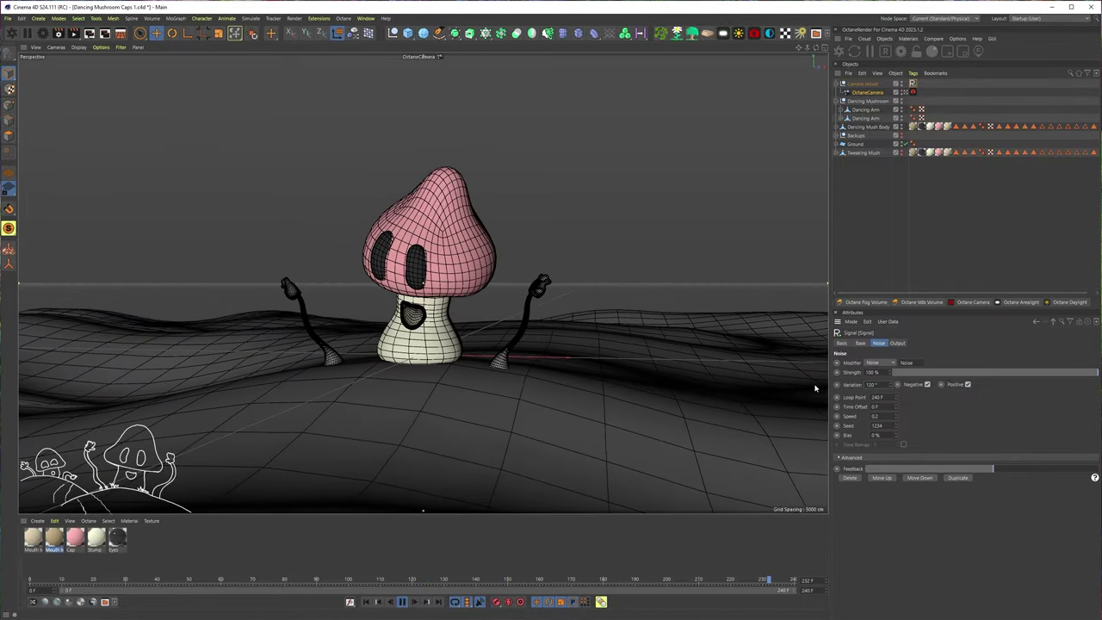
Duplicate Camera Mover's Signal tag for its pitch rotation, with Noise variation 5° and speed 0.5.
{"action": "left_click", "coordinate": [883, 87]}
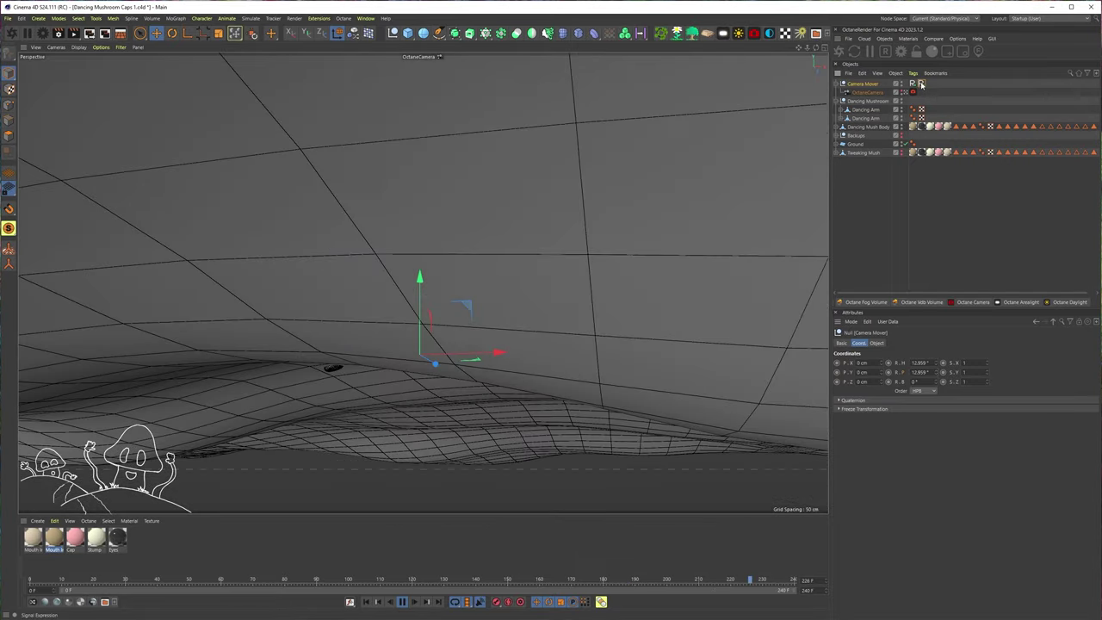
{"action": "left_click", "coordinate": [921, 109]}
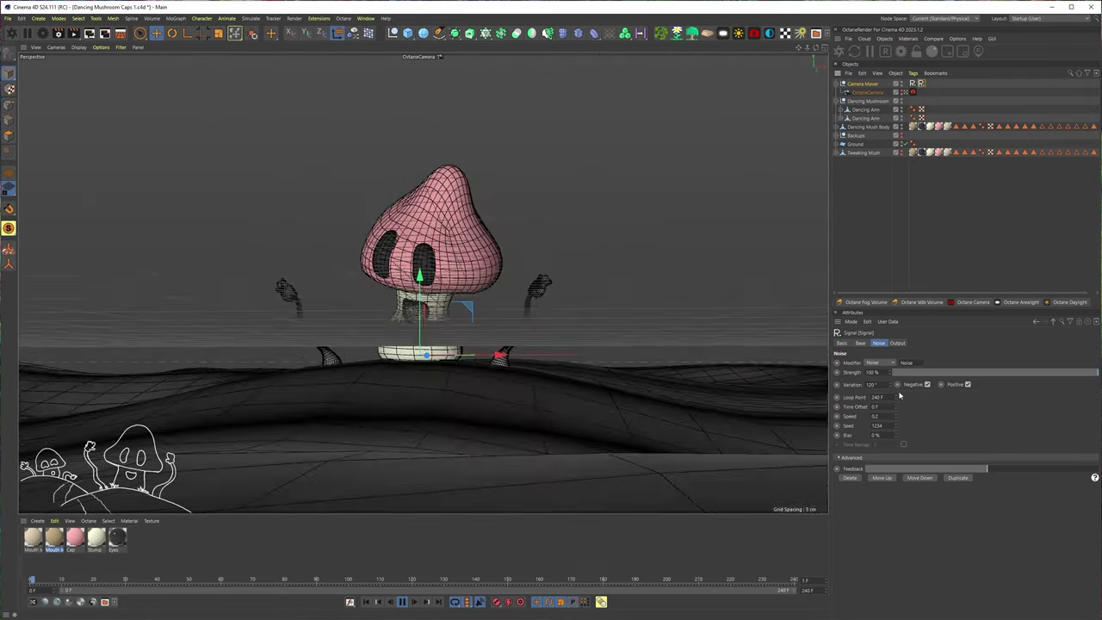
{"action": "left_click_drag", "start_coordinate": [883, 385], "coordinate": [831, 384]}
{"action": "type", "text": "20"}
{"action": "key", "text": "Return"}
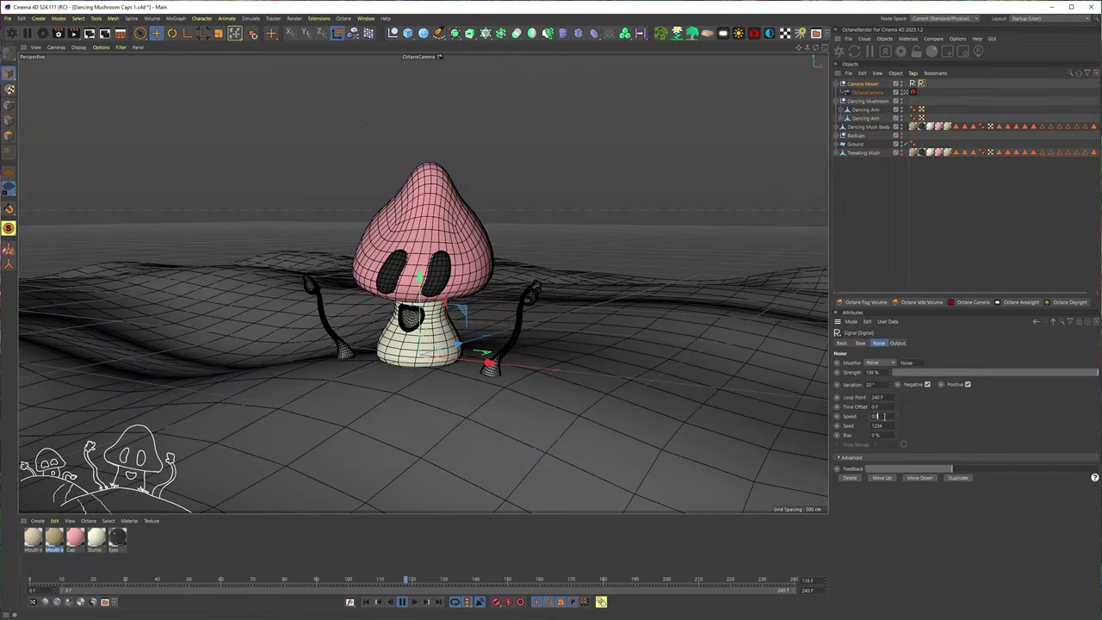
{"action": "left_click_drag", "start_coordinate": [883, 385], "coordinate": [844, 387]}
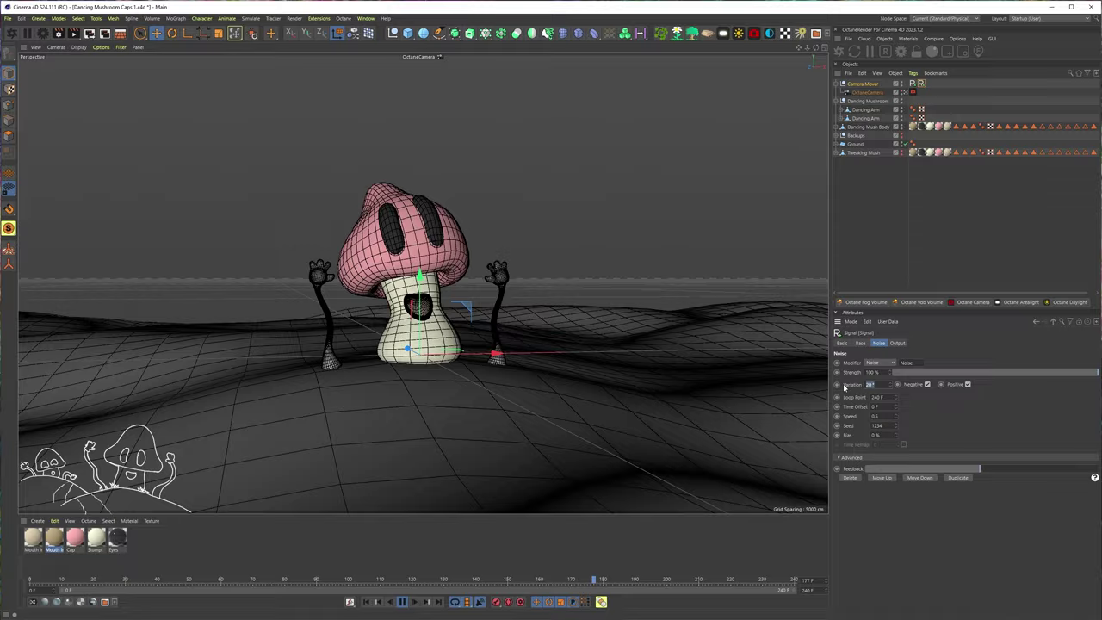
{"action": "type", "text": "5"}
{"action": "key", "text": "Return"}
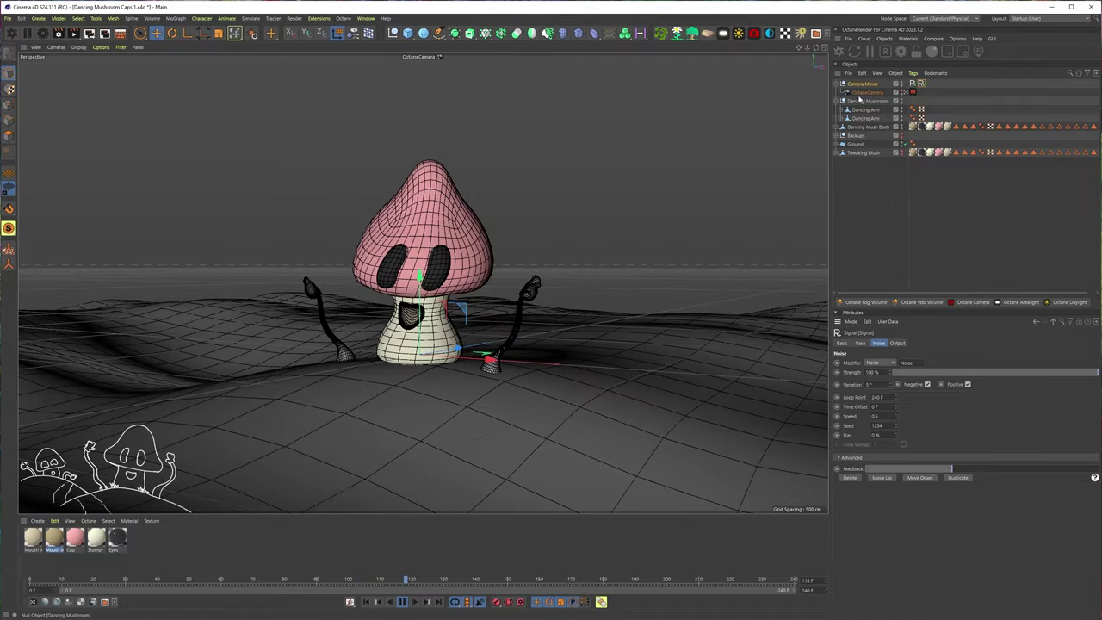
Add a Signal tag to the OctaneCamera and link it to the camera's Focal Length.
{"action": "left_click", "coordinate": [870, 92]}
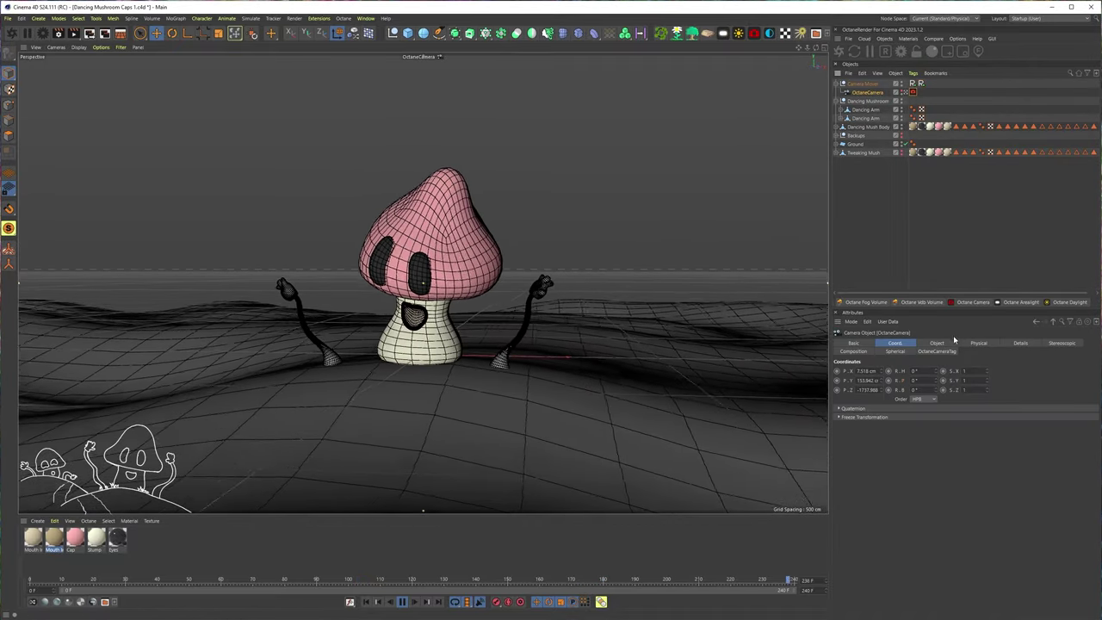
{"action": "left_click", "coordinate": [936, 342]}
{"action": "right_click", "coordinate": [864, 92]}
{"action": "left_click", "coordinate": [879, 221]}
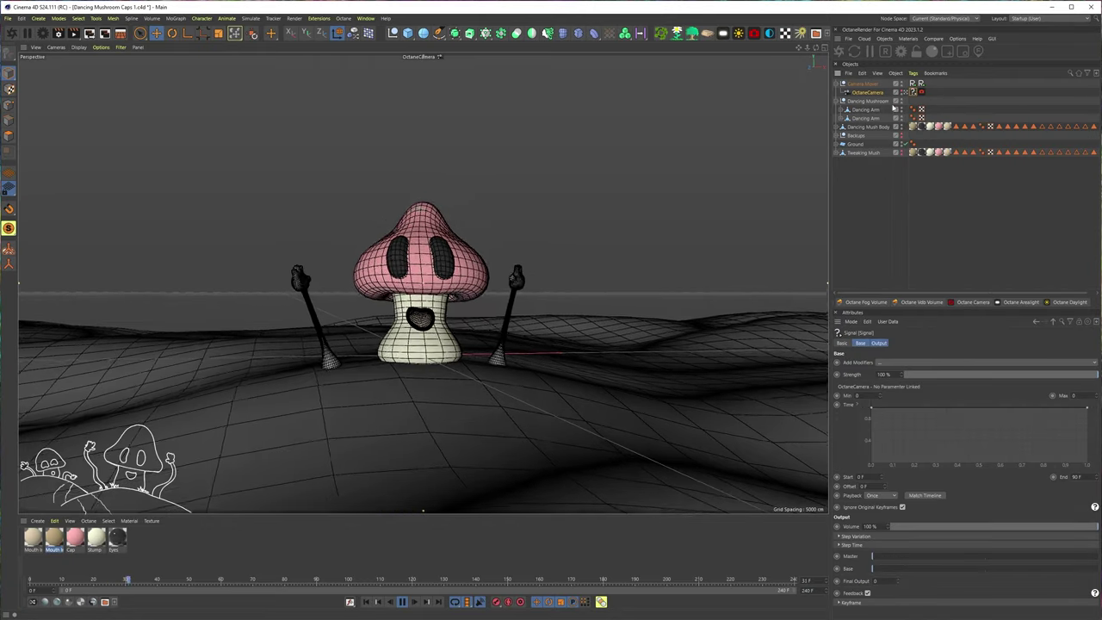
{"action": "left_click", "coordinate": [867, 93]}
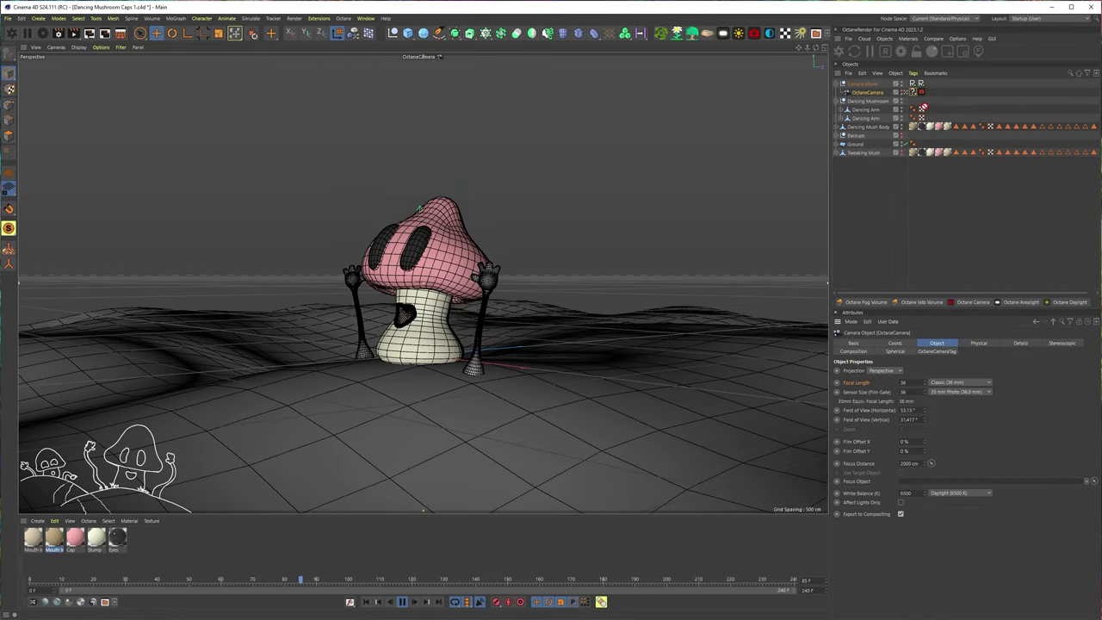
{"action": "left_click", "coordinate": [917, 92]}
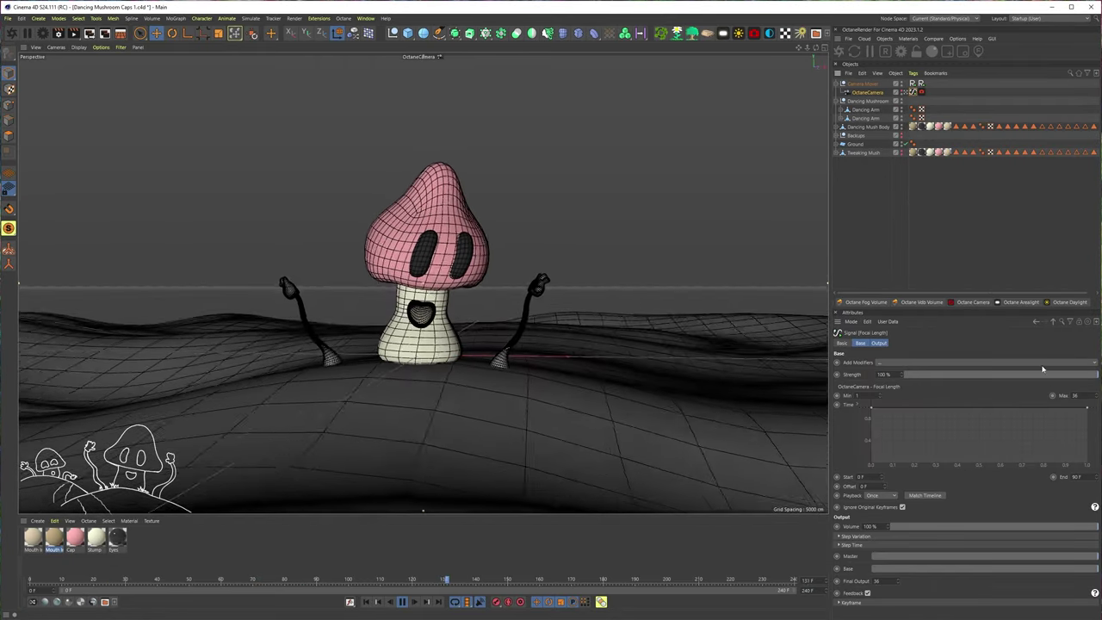
Add a Noise modifier to the focal length Signal, with loop point 240 F and speed 0.2.
{"action": "left_click", "coordinate": [880, 364]}
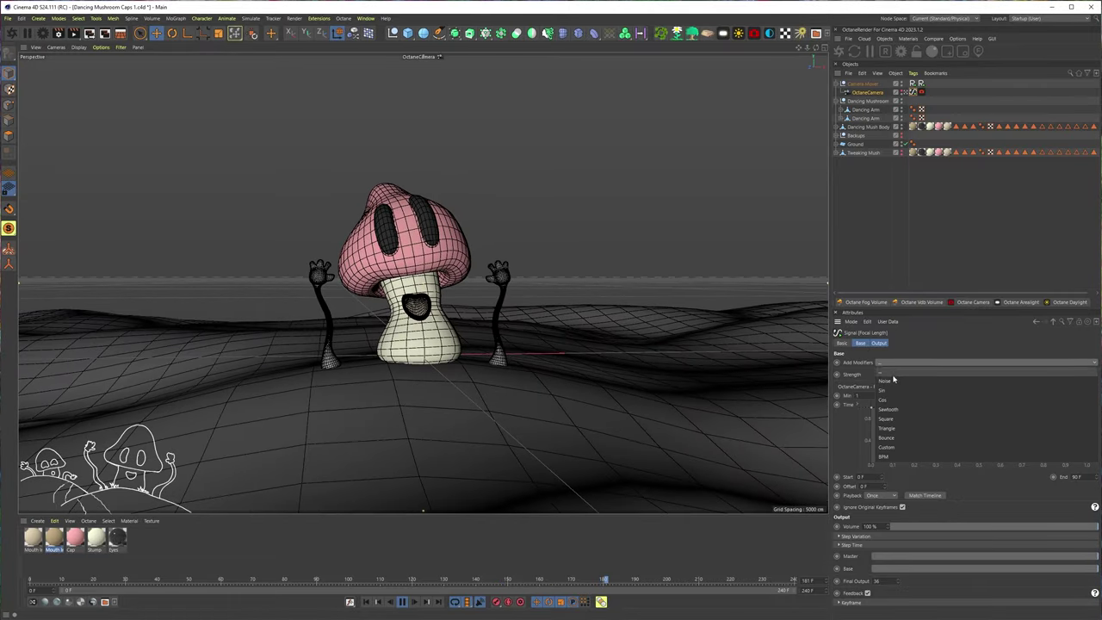
{"action": "left_click", "coordinate": [888, 375]}
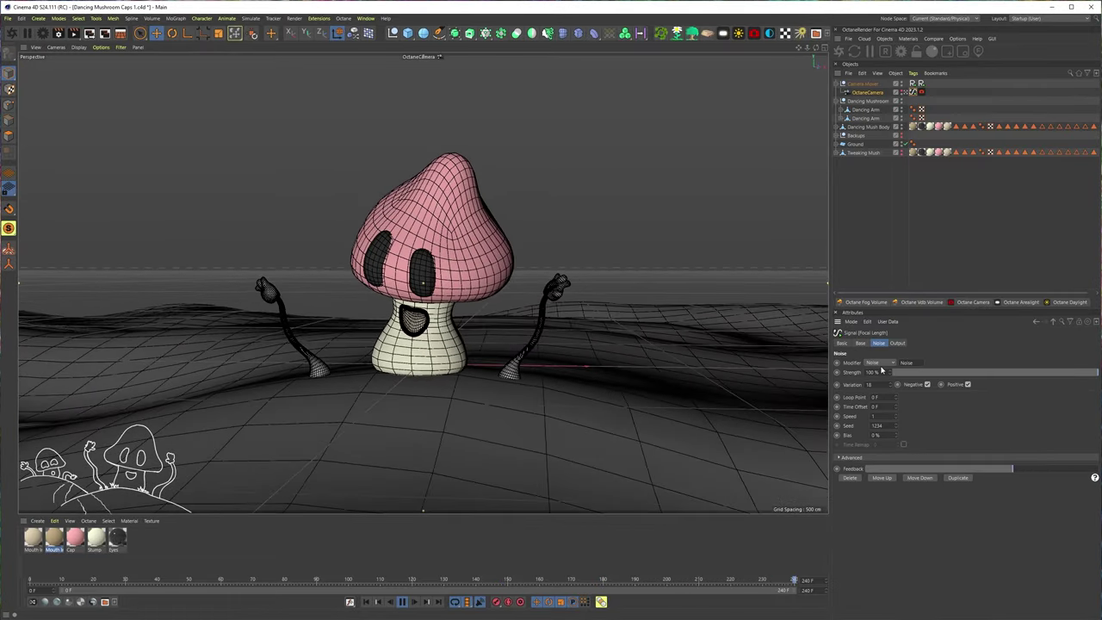
{"action": "left_click_drag", "start_coordinate": [879, 398], "coordinate": [849, 402]}
{"action": "type", "text": "240"}
{"action": "key", "text": "Return"}
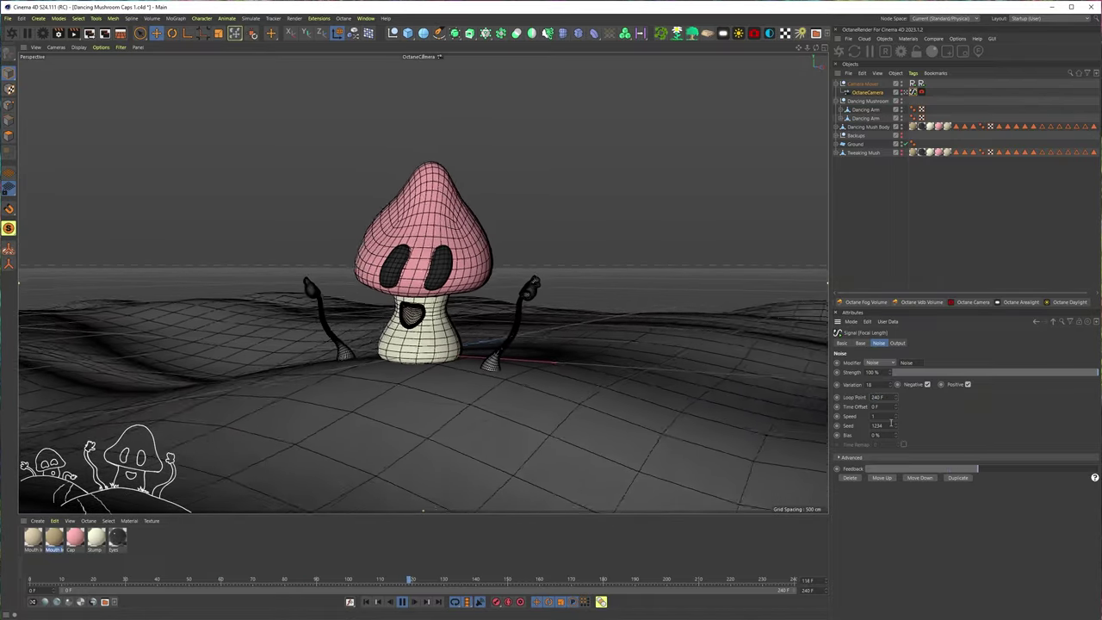
{"action": "left_click", "coordinate": [887, 416]}
{"action": "type", "text": "0.2"}
{"action": "key", "text": "Return"}
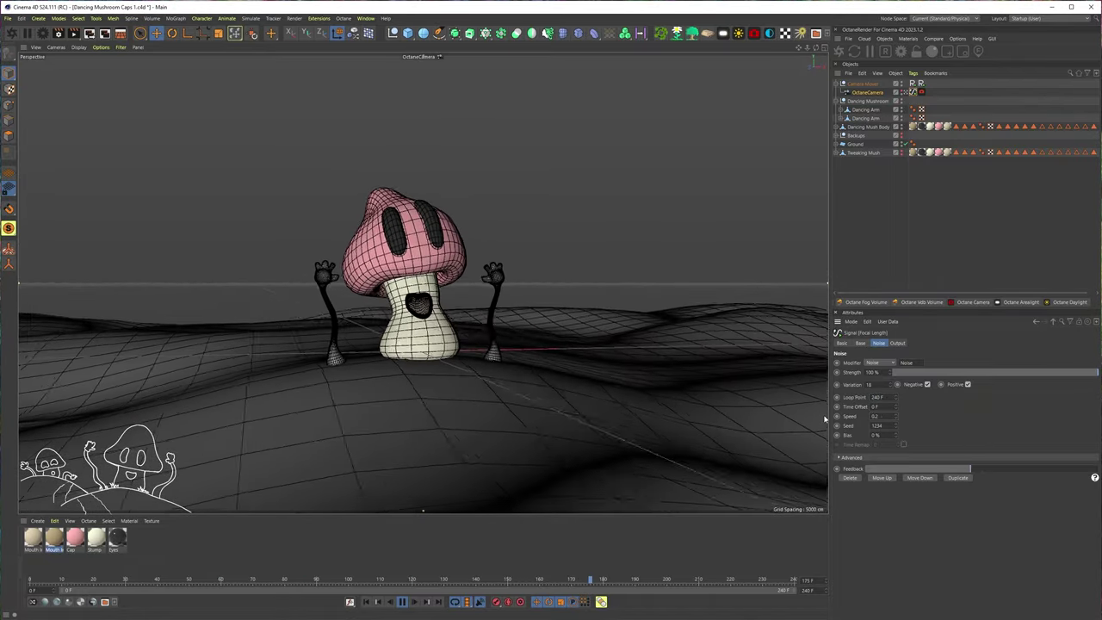
Try a Noise bias of 80% on the focal length Signal.
{"action": "type", "text": "8"}
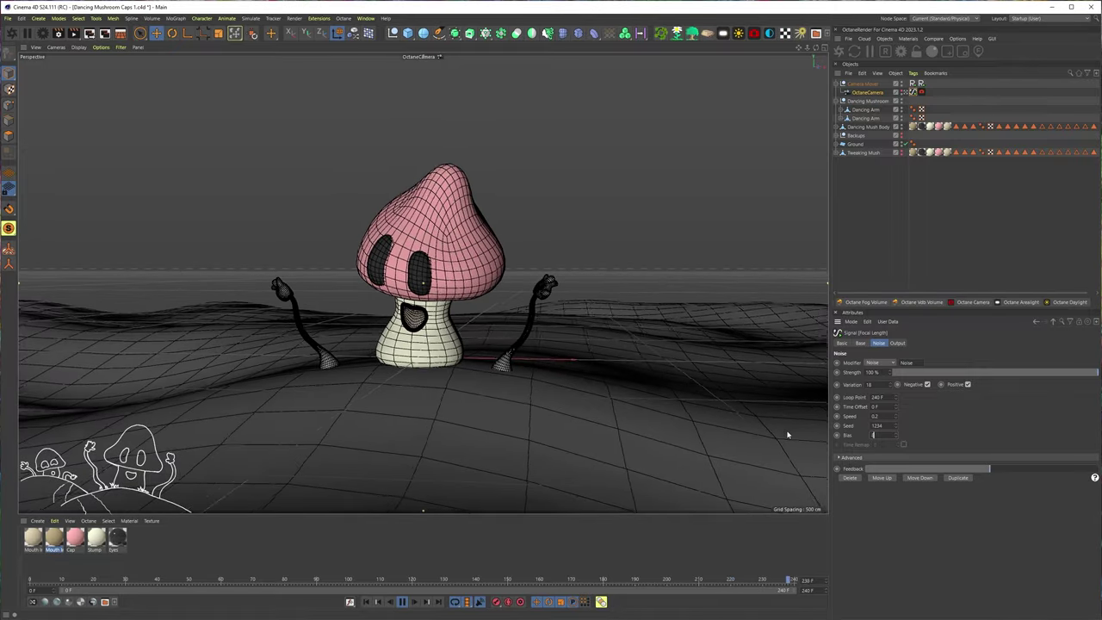
{"action": "type", "text": "0"}
{"action": "key", "text": "Return"}
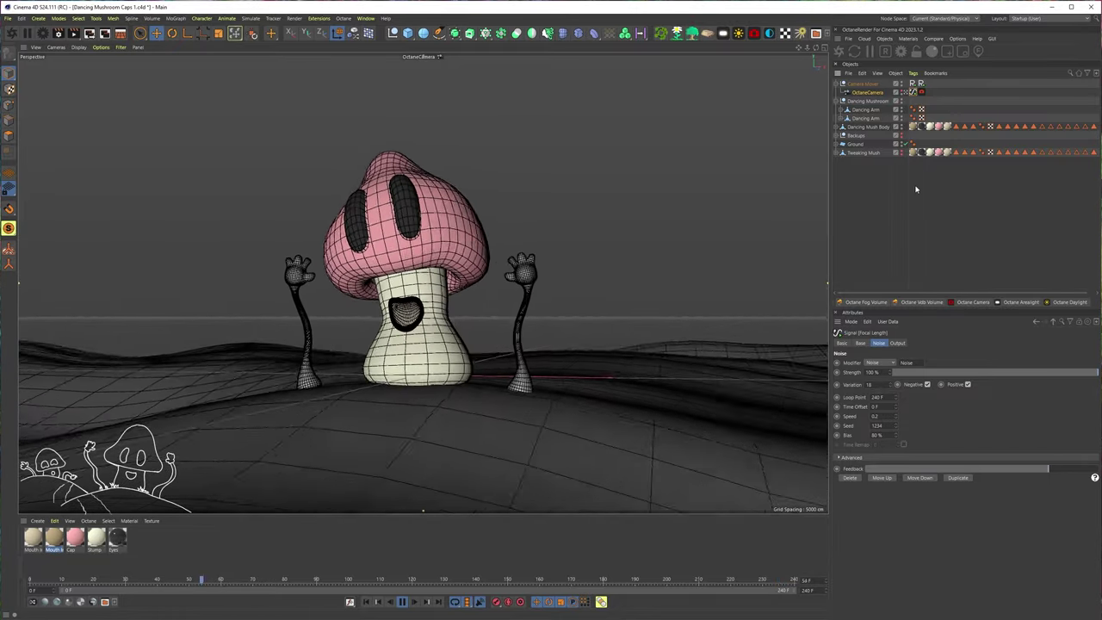
Reset the focal length Signal's Noise bias to 0% and return the viewport to the Default Camera.
{"action": "left_click", "coordinate": [861, 343]}
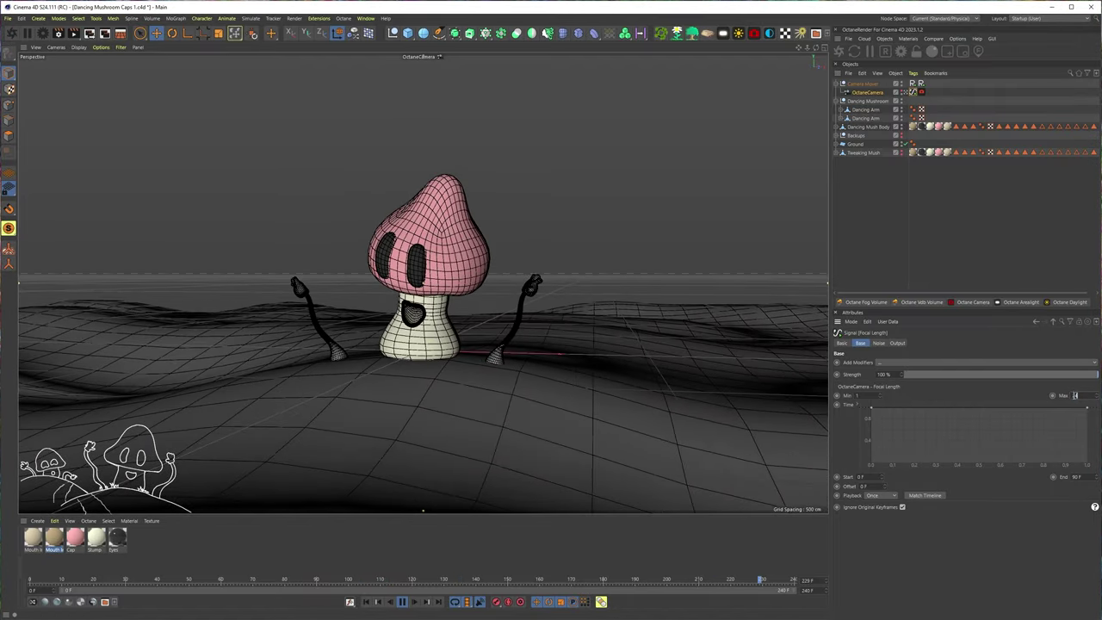
{"action": "left_click", "coordinate": [922, 92]}
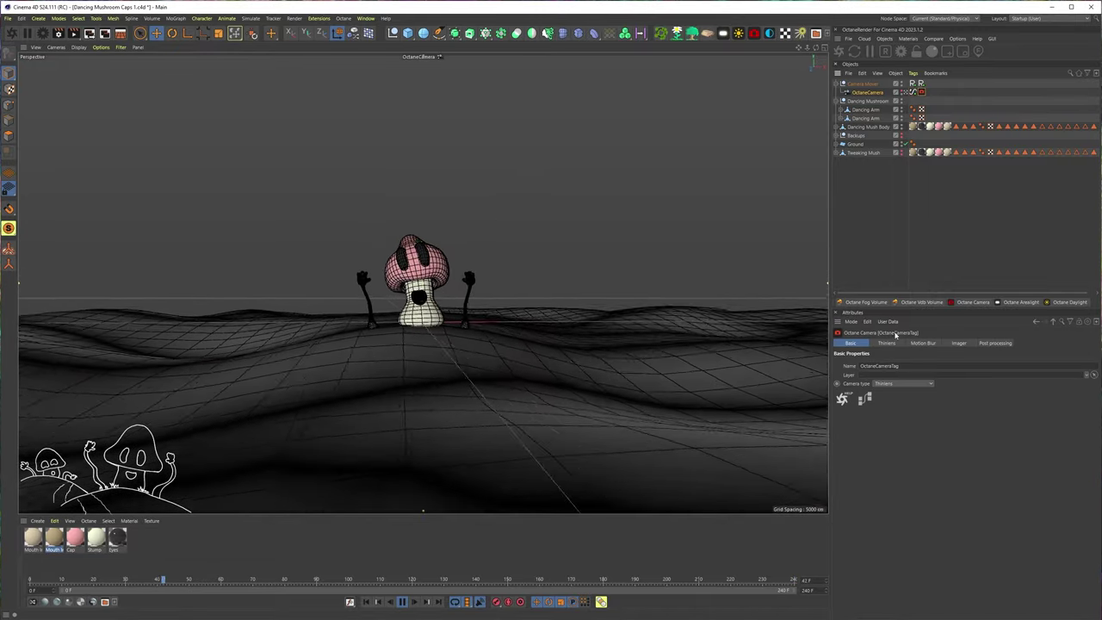
{"action": "left_click", "coordinate": [867, 93]}
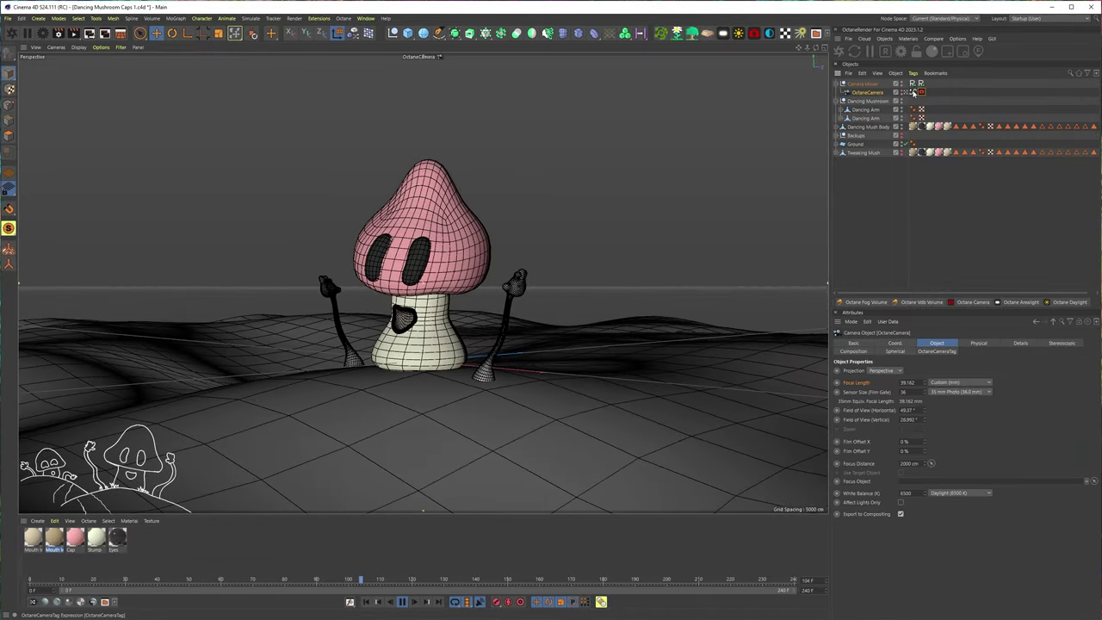
{"action": "left_click", "coordinate": [913, 92]}
{"action": "left_click", "coordinate": [877, 343]}
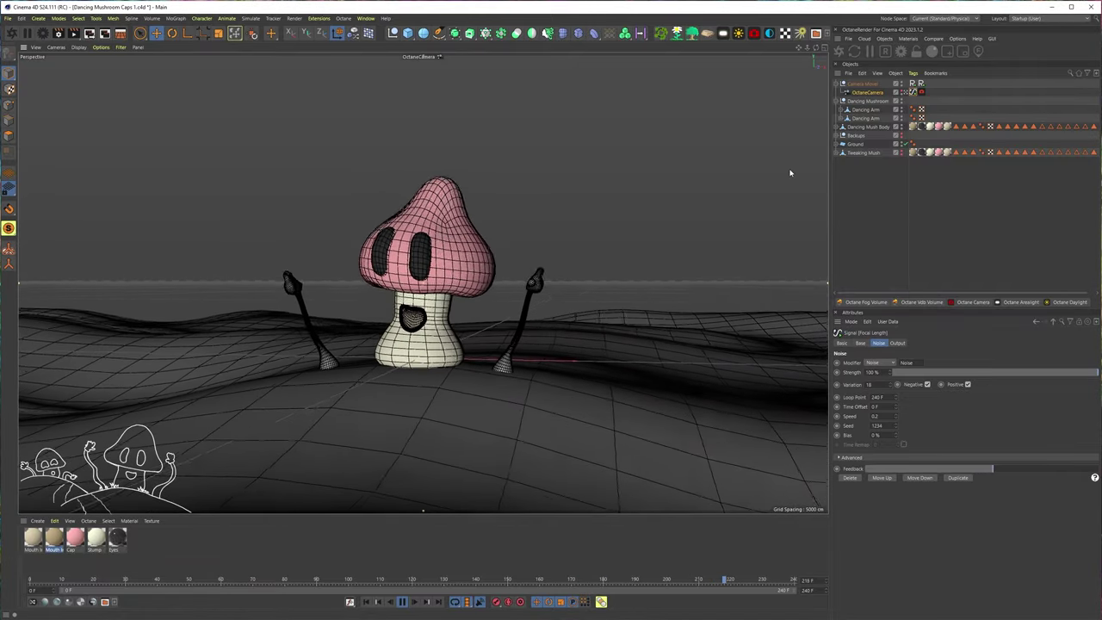
{"action": "left_click", "coordinate": [903, 92]}
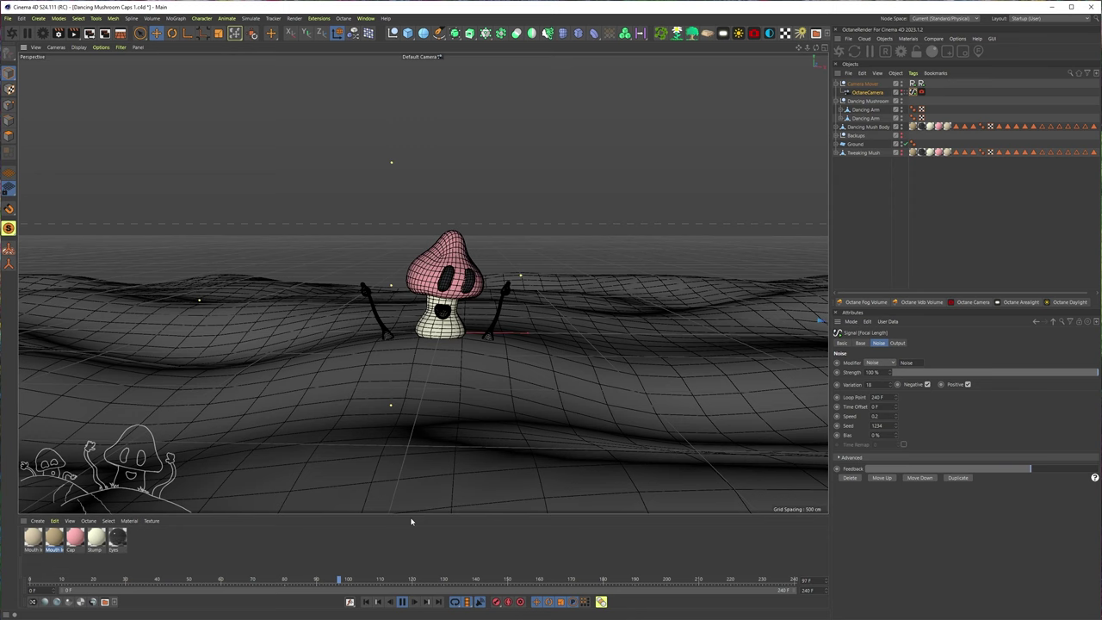
Stop playback, rewind to frame 0, reframe the mushroom, and start an Octane Live Viewer render docked beside the viewport.
{"action": "left_click", "coordinate": [402, 602]}
{"action": "left_click", "coordinate": [365, 601]}
{"action": "left_click", "coordinate": [405, 289]}
{"action": "mouse_move", "coordinate": [405, 289]}
{"action": "left_mouse_down", "text": "alt"}
{"action": "mouse_move", "coordinate": [416, 267]}
{"action": "mouse_move", "coordinate": [384, 279]}
{"action": "mouse_move", "coordinate": [385, 298]}
{"action": "left_mouse_up", "text": "alt"}
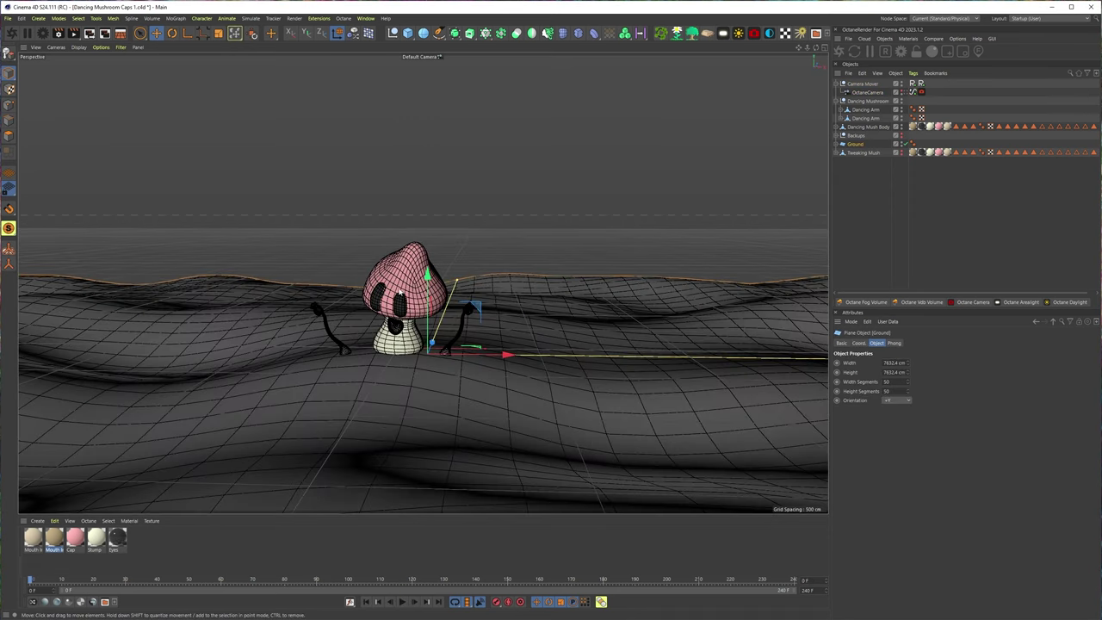
{"action": "middle_click_drag", "start_coordinate": [425, 288], "coordinate": [525, 229], "text": "alt"}
{"action": "left_click", "coordinate": [524, 229]}
{"action": "right_click_drag", "start_coordinate": [522, 289], "coordinate": [469, 280], "text": "alt"}
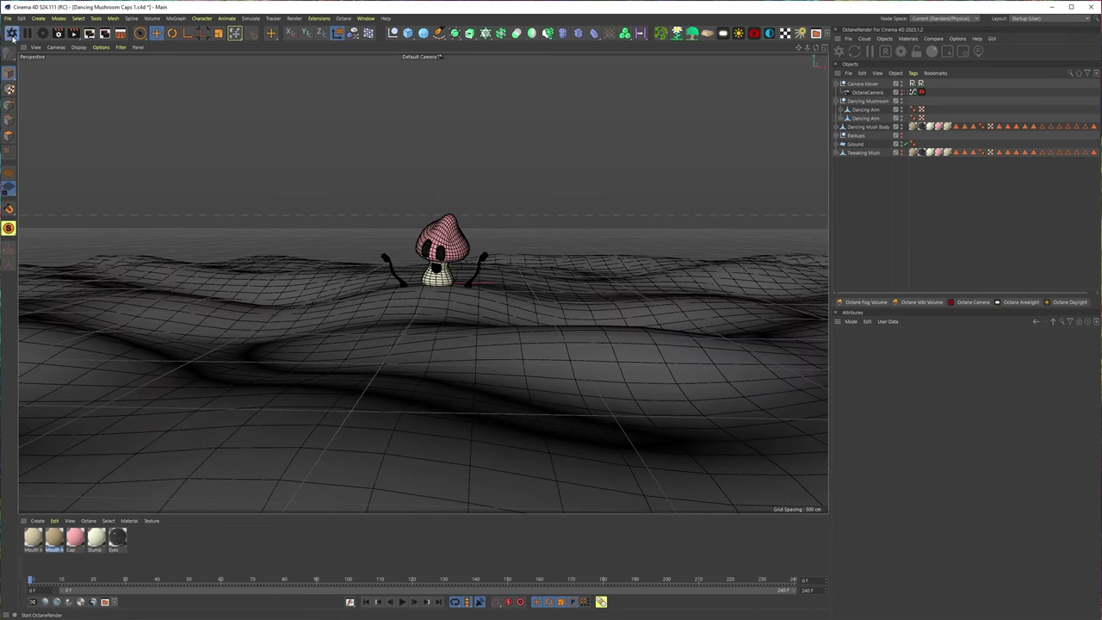
{"action": "left_click", "coordinate": [11, 33]}
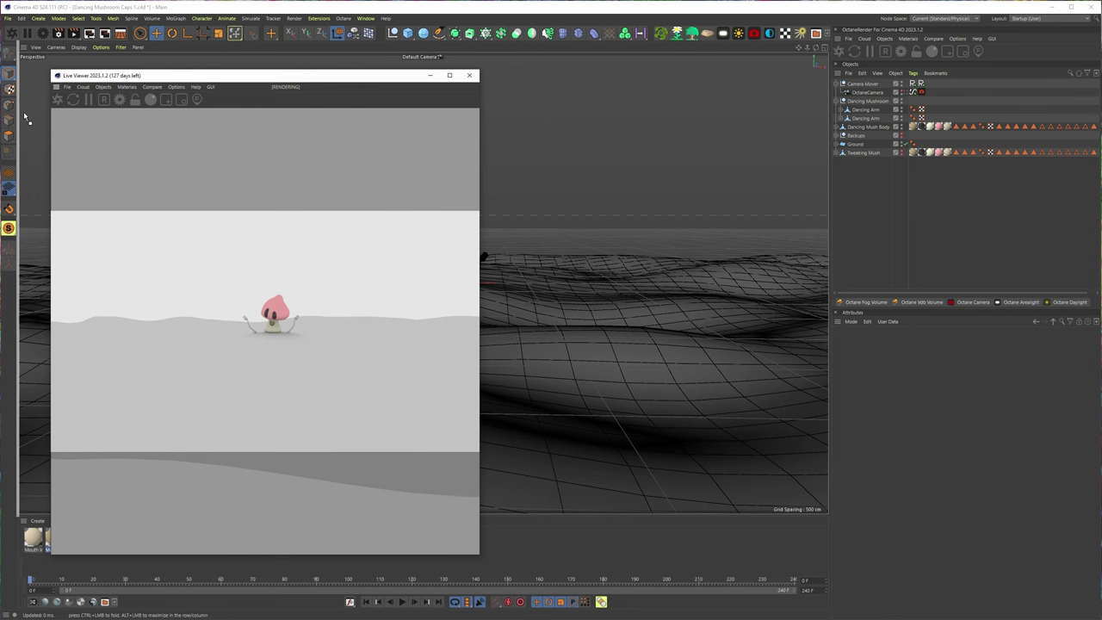
{"action": "left_click_drag", "start_coordinate": [25, 114], "coordinate": [21, 119]}
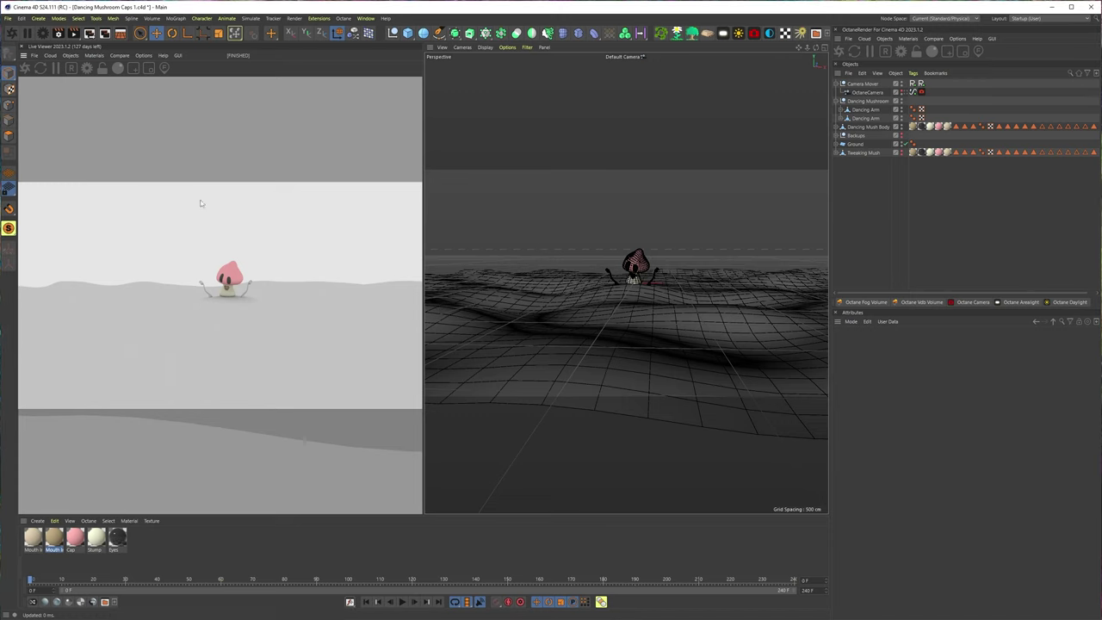
Add an Octane Daylight and rotate it so the sun lights the mushroom and ground from the side in a blue sky.
{"action": "left_click", "coordinate": [143, 55]}
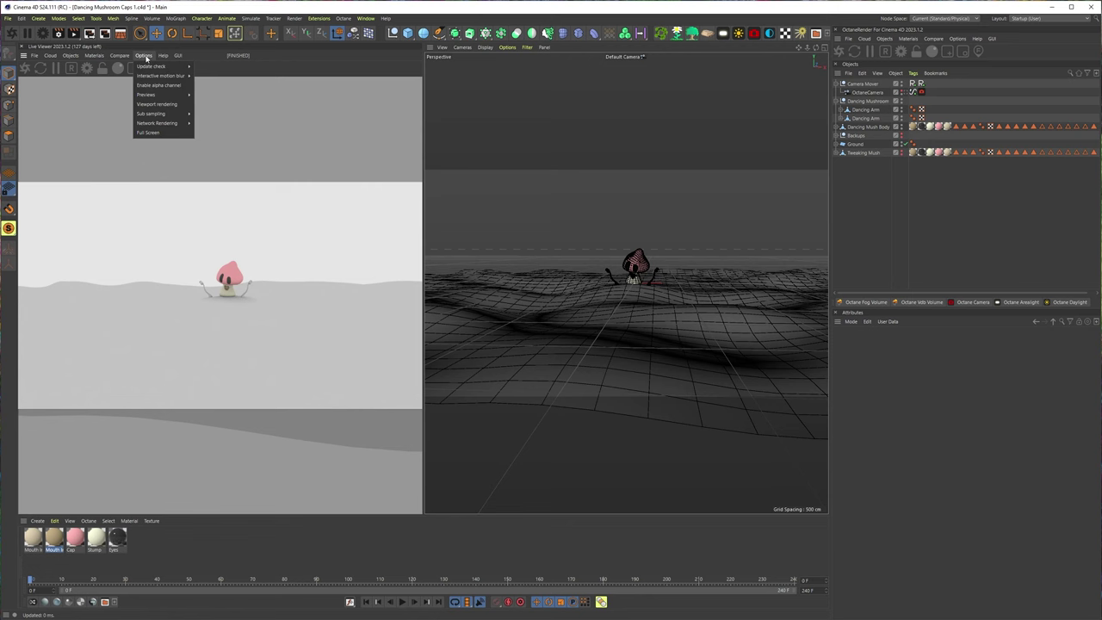
{"action": "mouse_move", "coordinate": [68, 56]}
{"action": "mouse_move", "coordinate": [78, 95]}
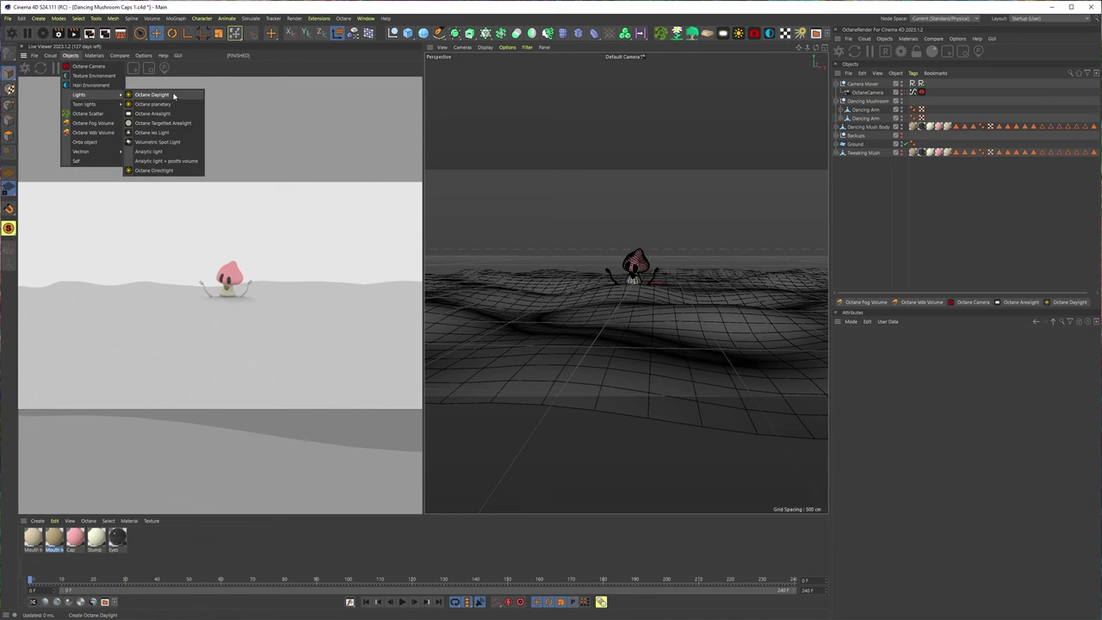
{"action": "left_click", "coordinate": [160, 94]}
{"action": "key", "text": "r"}
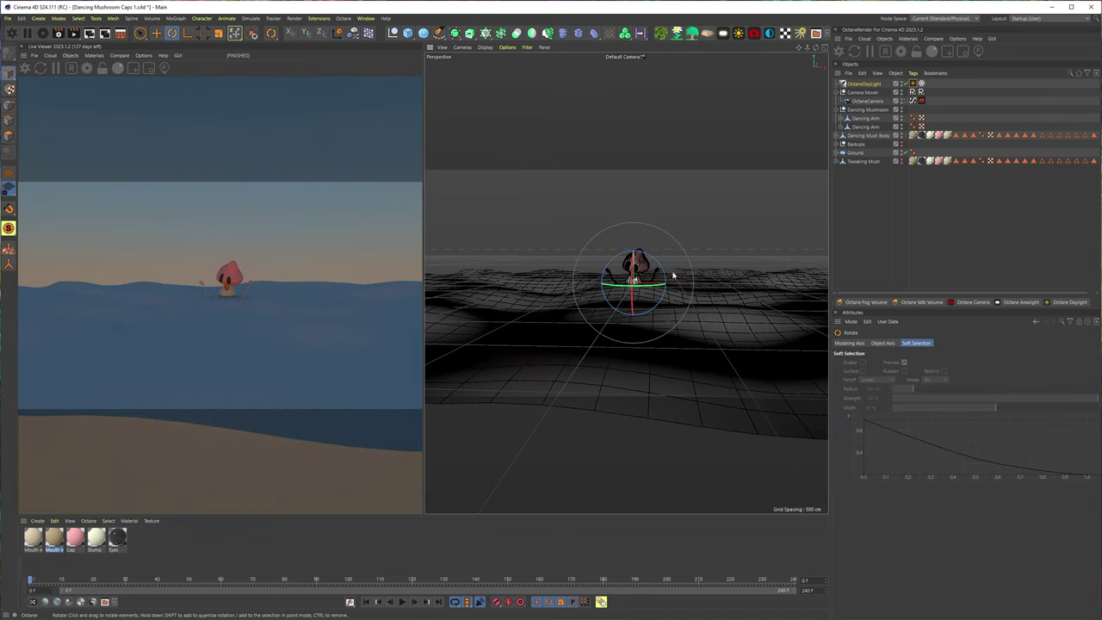
{"action": "left_click_drag", "start_coordinate": [559, 281], "coordinate": [671, 263]}
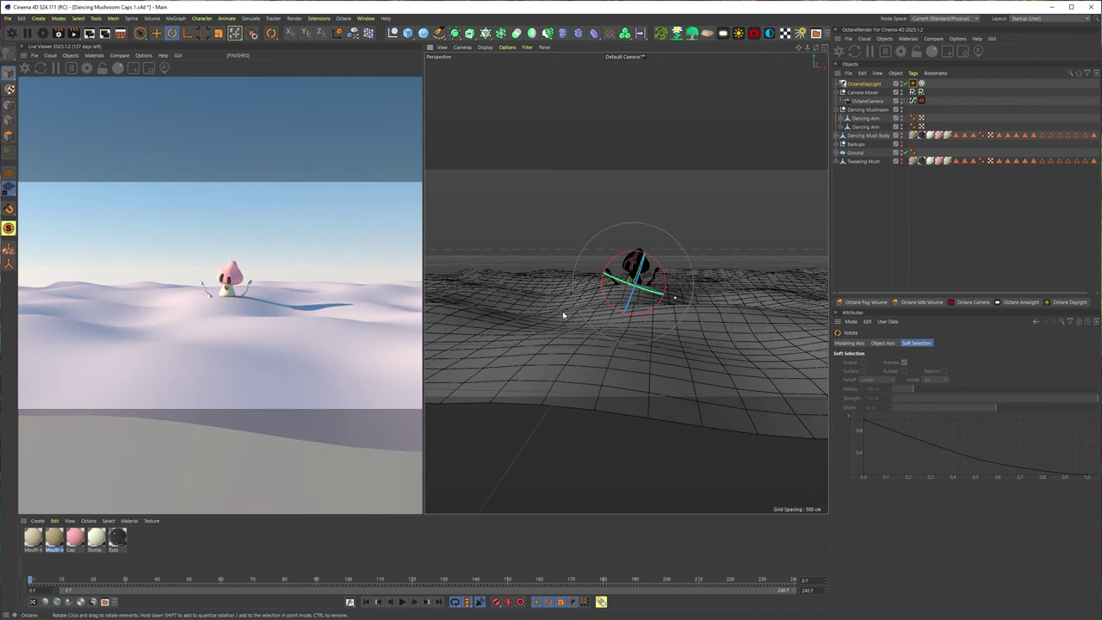
{"action": "left_click", "coordinate": [614, 305]}
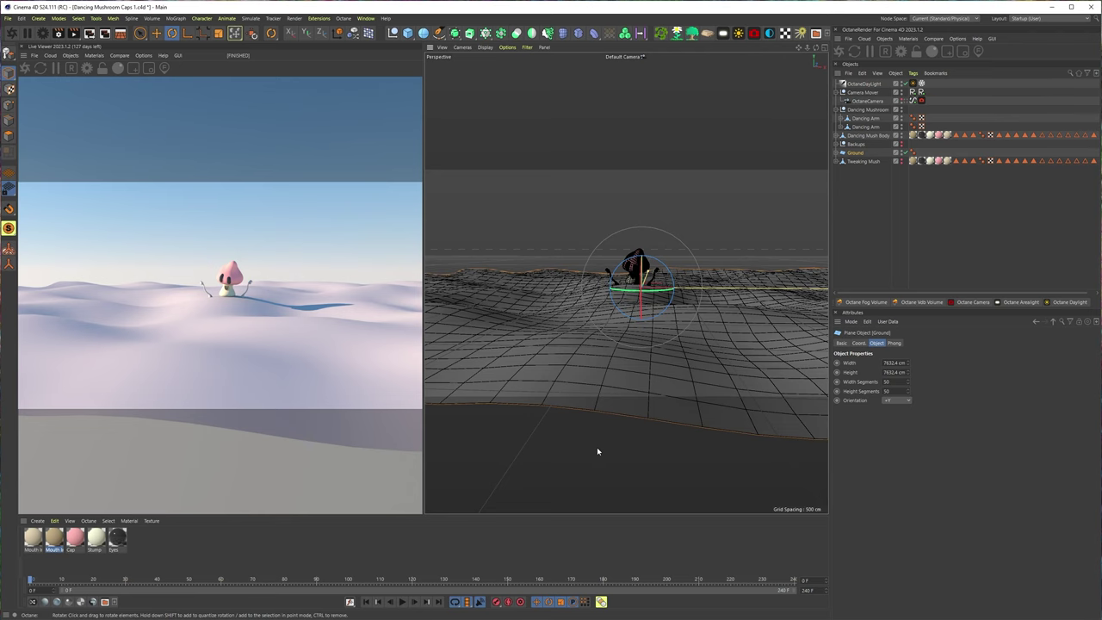
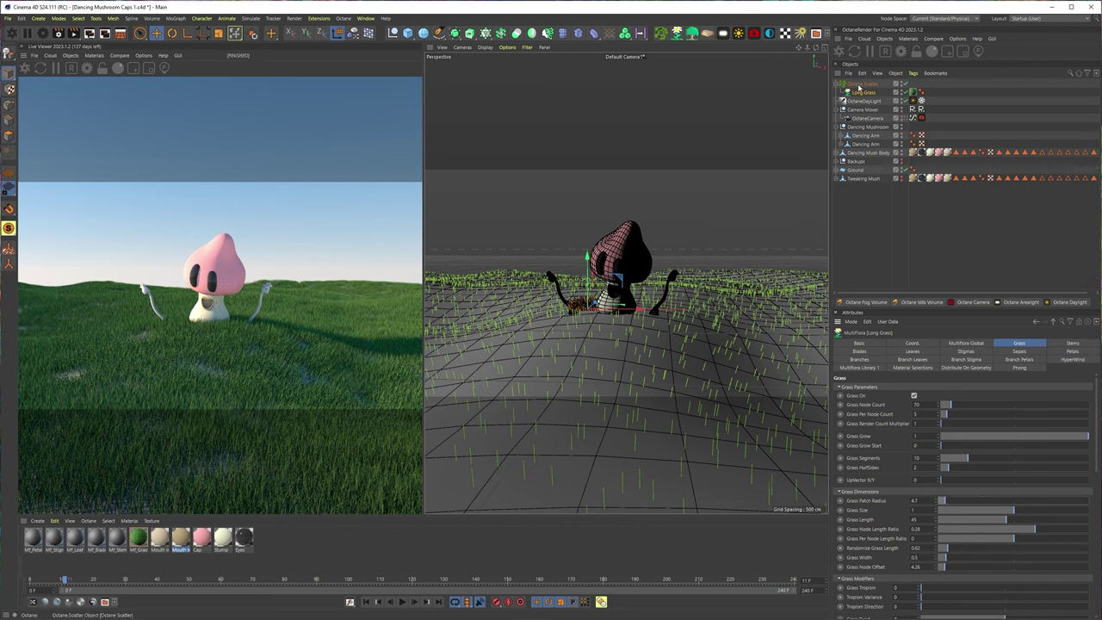
Add a Random effector and assign it to the Effectors of the Octane Scatter holding the Long Grass.
{"action": "left_click", "coordinate": [861, 93]}
{"action": "left_click_drag", "start_coordinate": [872, 96], "coordinate": [865, 85]}
{"action": "left_click", "coordinate": [864, 84]}
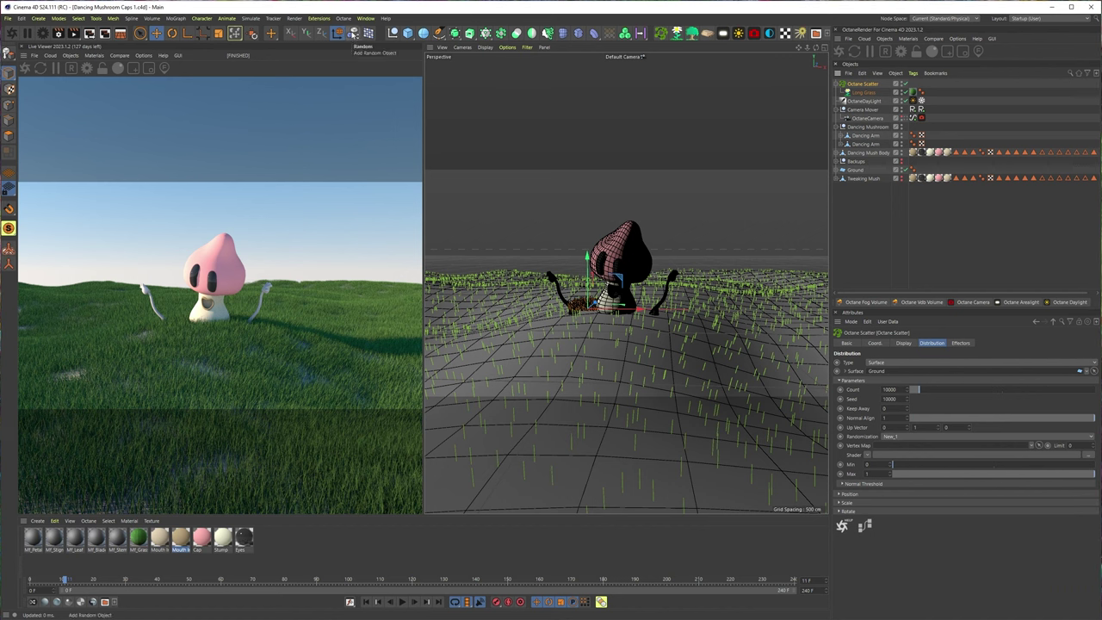
{"action": "left_click", "coordinate": [177, 19]}
{"action": "mouse_move", "coordinate": [189, 32]}
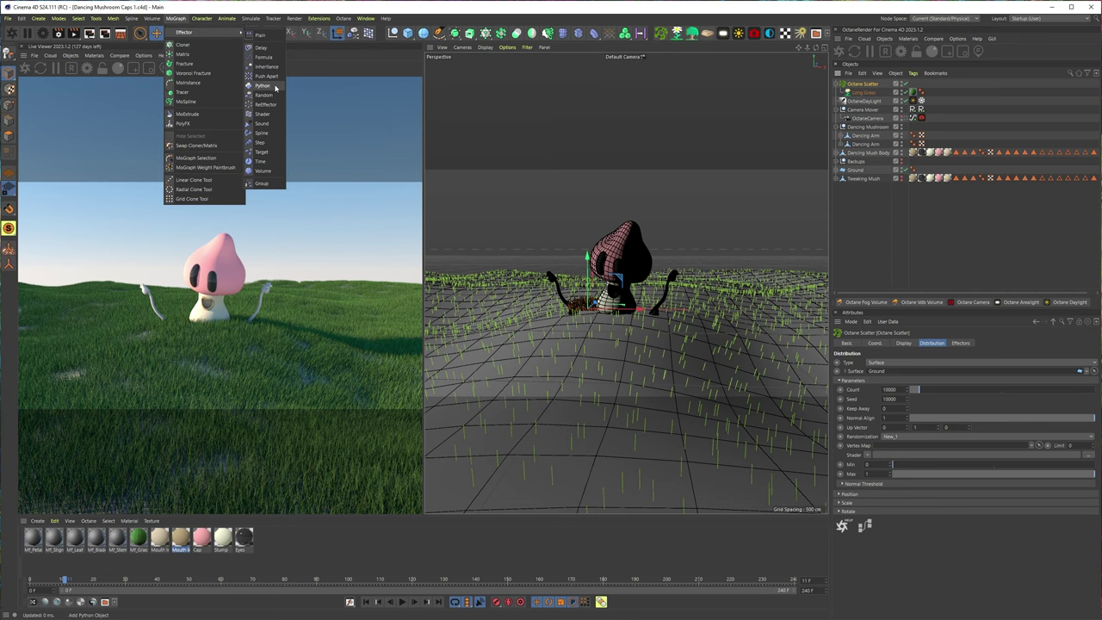
{"action": "left_click", "coordinate": [456, 11]}
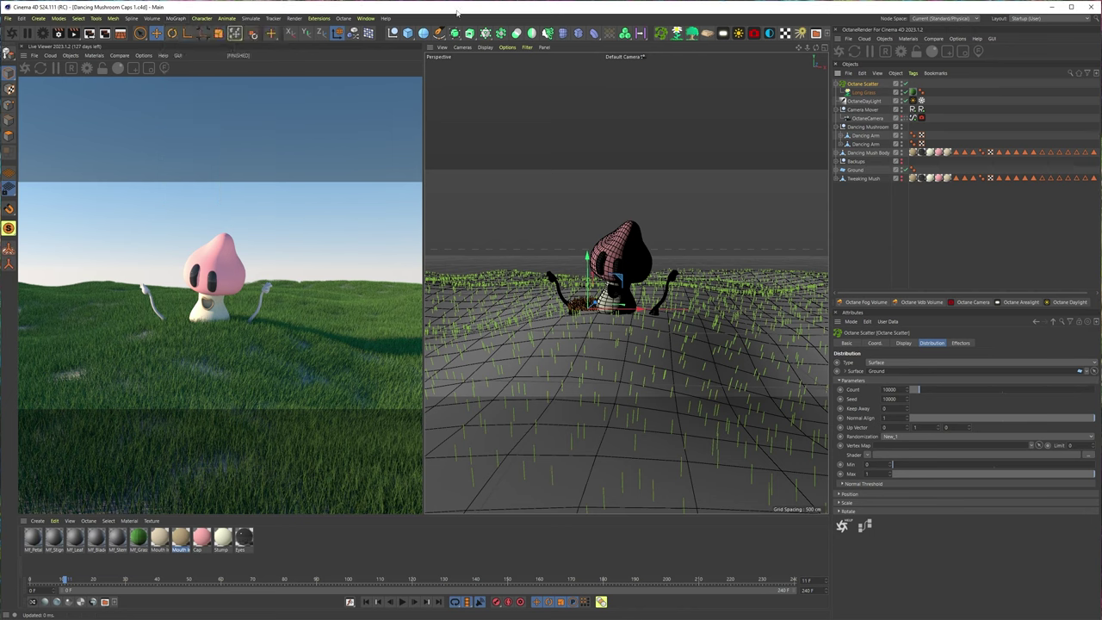
{"action": "left_click", "coordinate": [353, 35]}
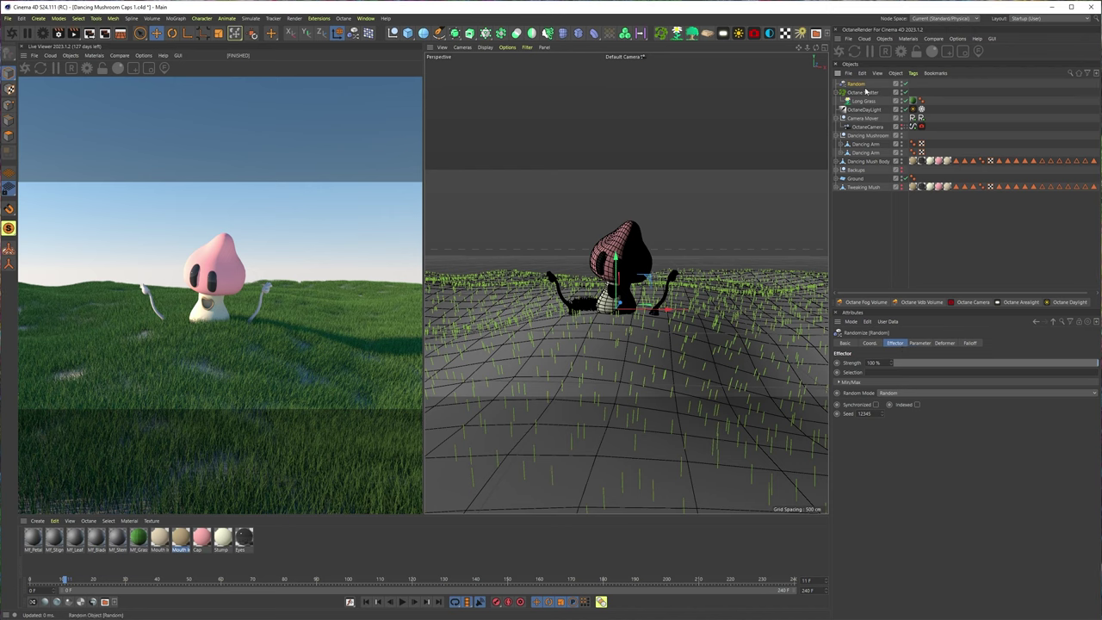
{"action": "left_click", "coordinate": [863, 92]}
{"action": "left_click", "coordinate": [959, 343]}
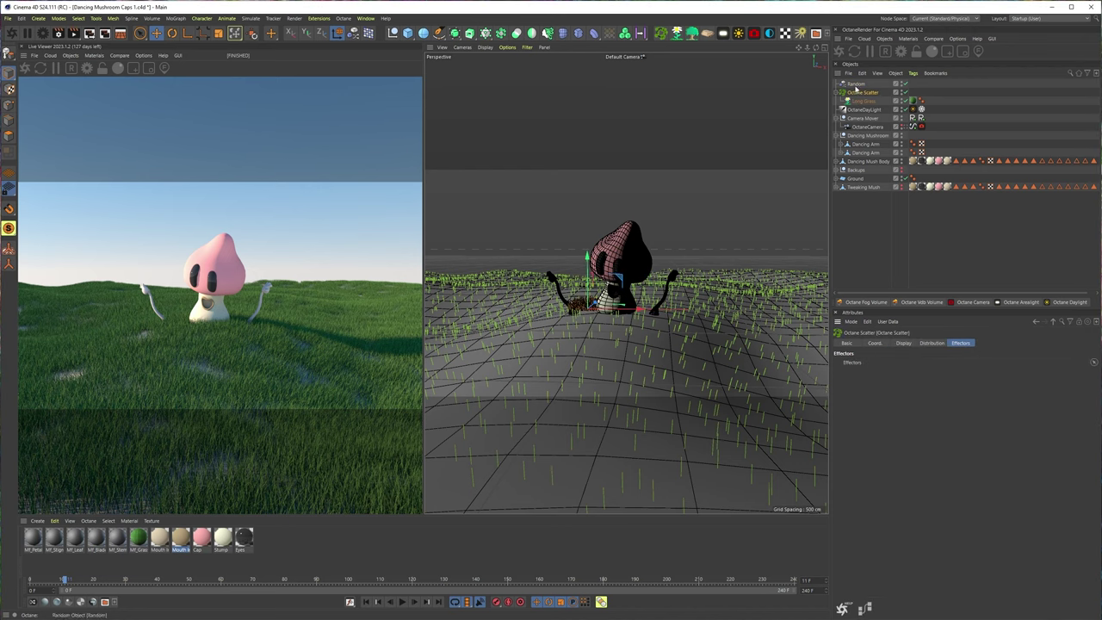
{"action": "left_click_drag", "start_coordinate": [856, 84], "coordinate": [950, 433]}
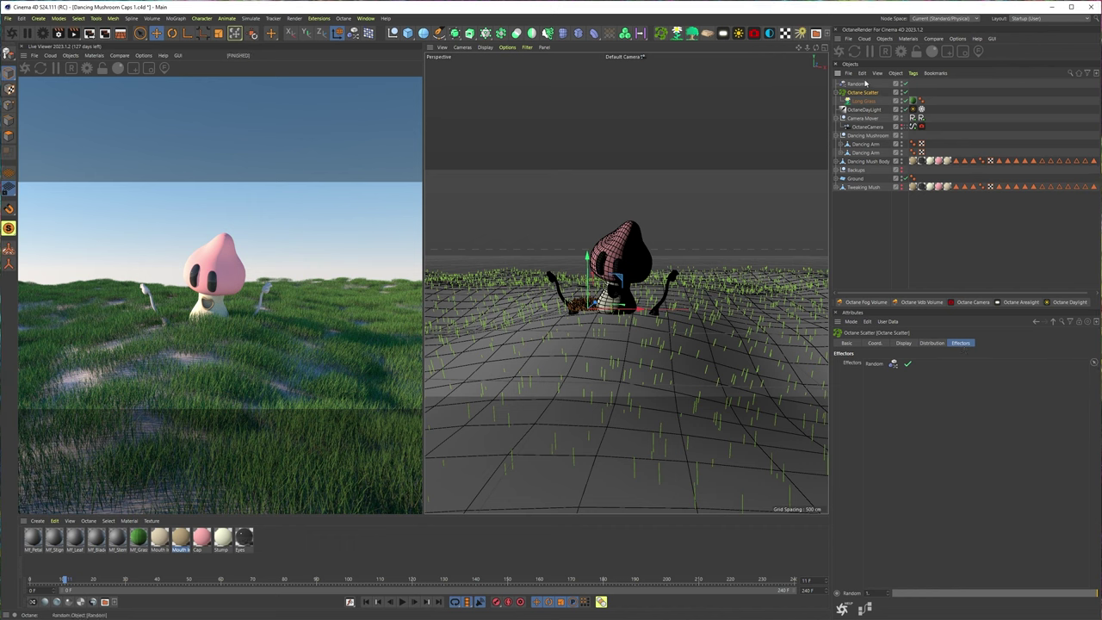
Turn off Position on the Random effector and enable a Uniform Scale variation of 0.3.
{"action": "left_click", "coordinate": [860, 84]}
{"action": "left_click", "coordinate": [920, 342]}
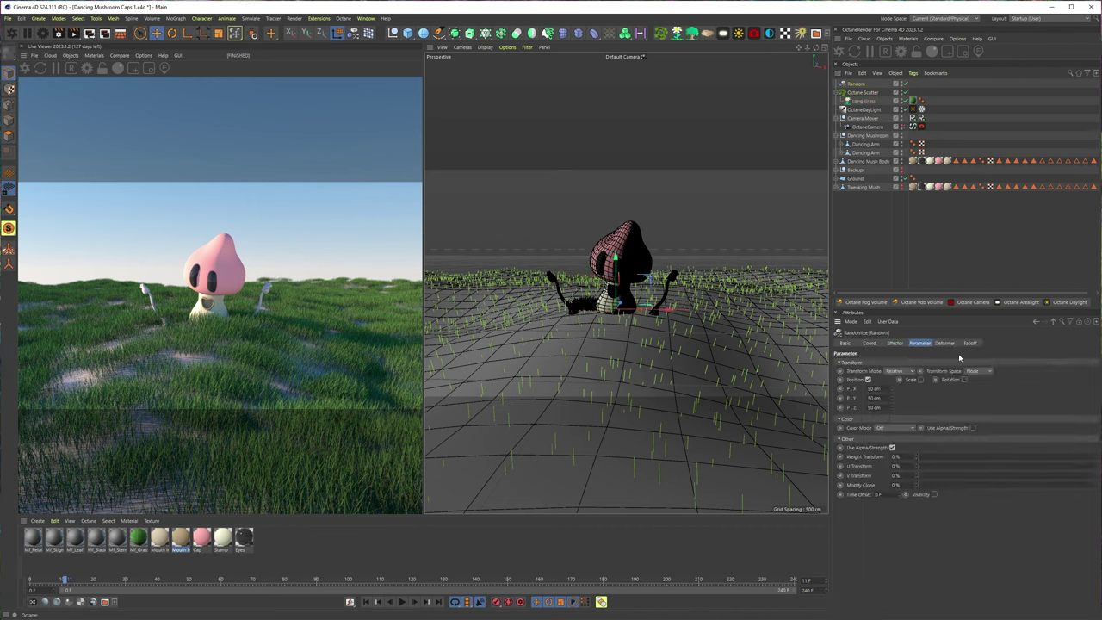
{"action": "left_click", "coordinate": [867, 379]}
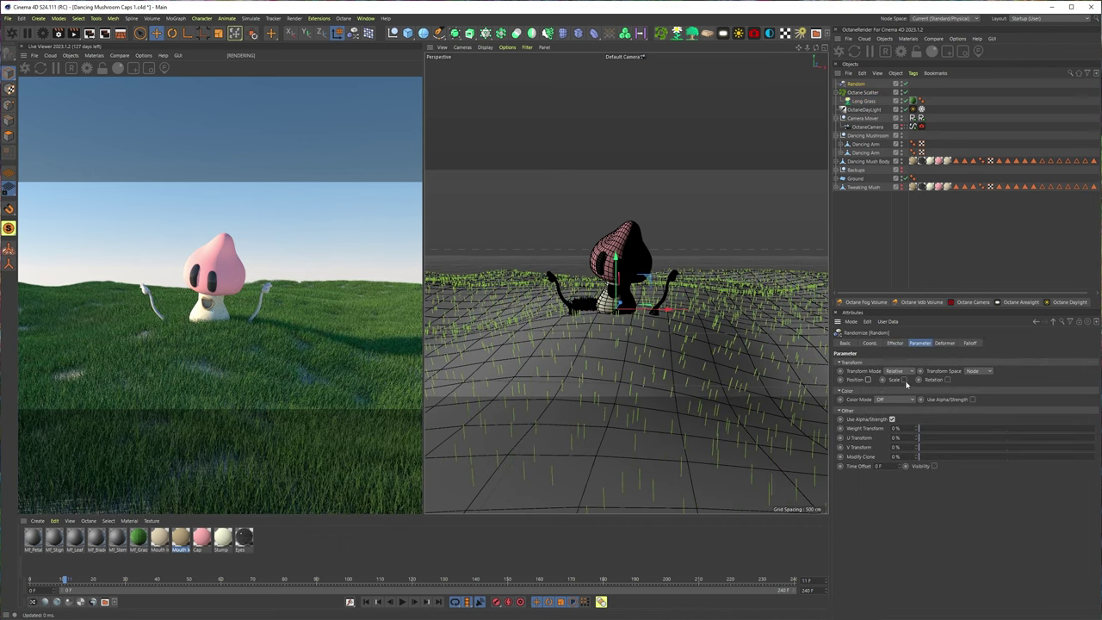
{"action": "left_click", "coordinate": [920, 380]}
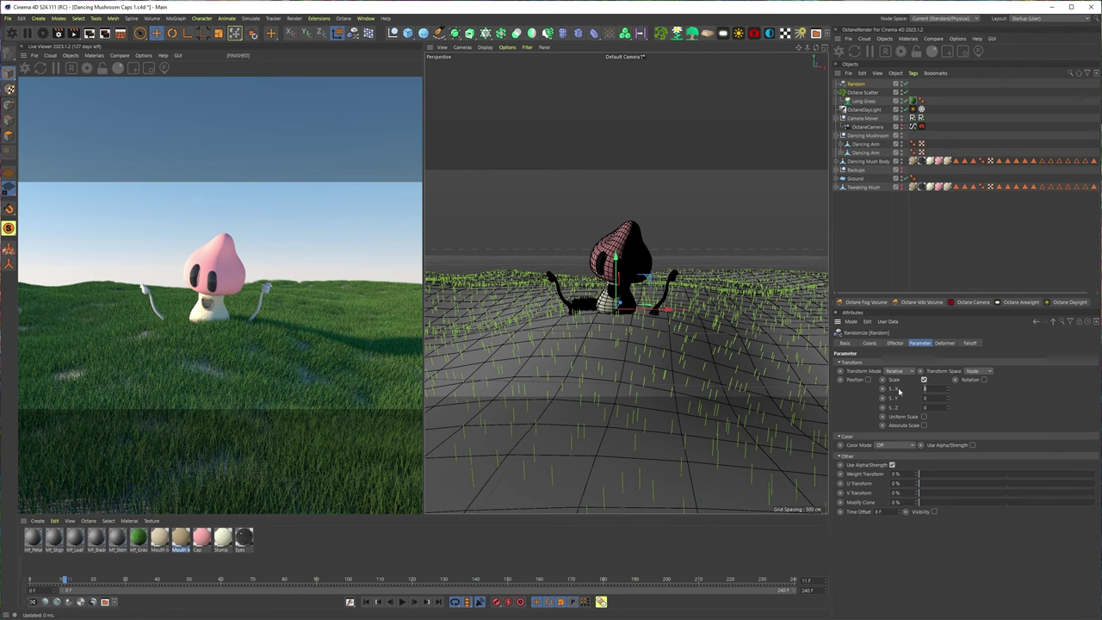
{"action": "type", "text": "5"}
{"action": "left_click", "coordinate": [924, 417]}
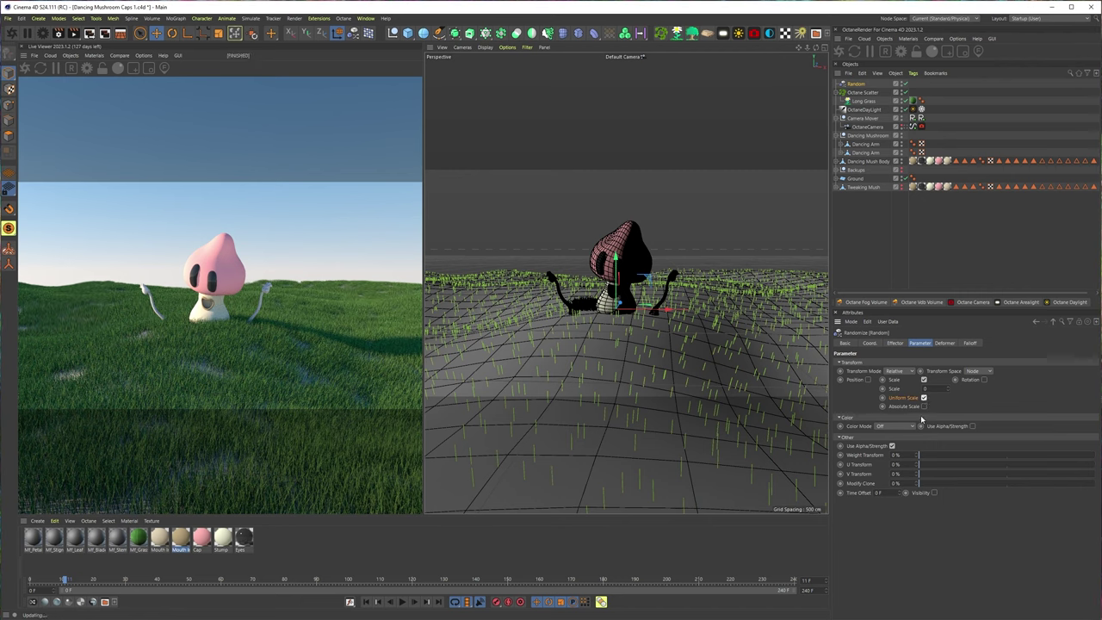
{"action": "type", "text": ".3"}
{"action": "key", "text": "Return"}
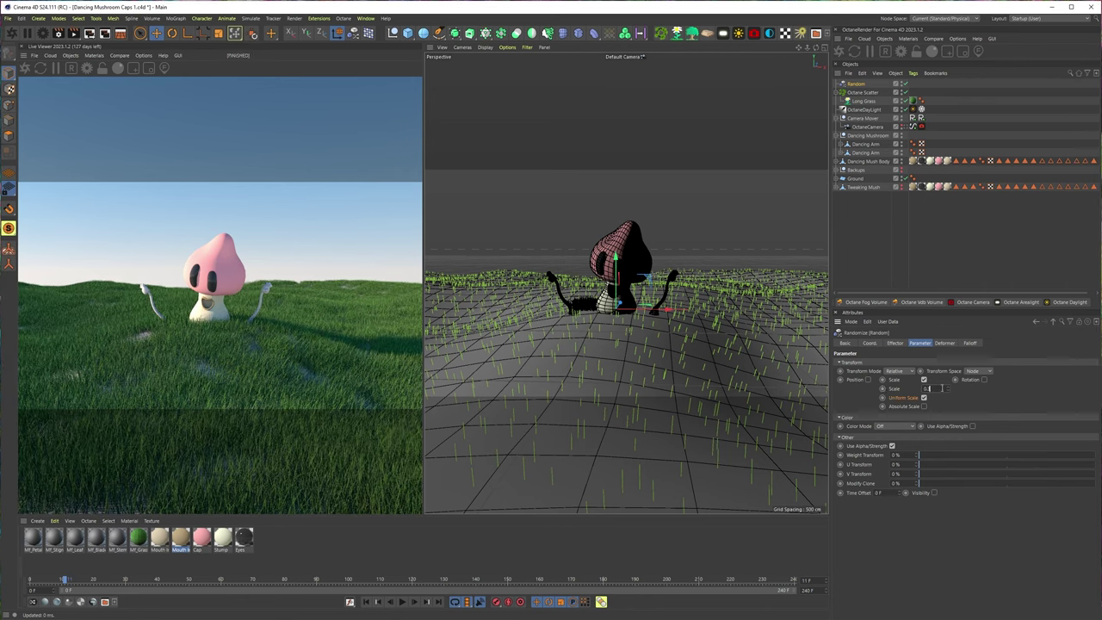
{"action": "key", "text": "Return"}
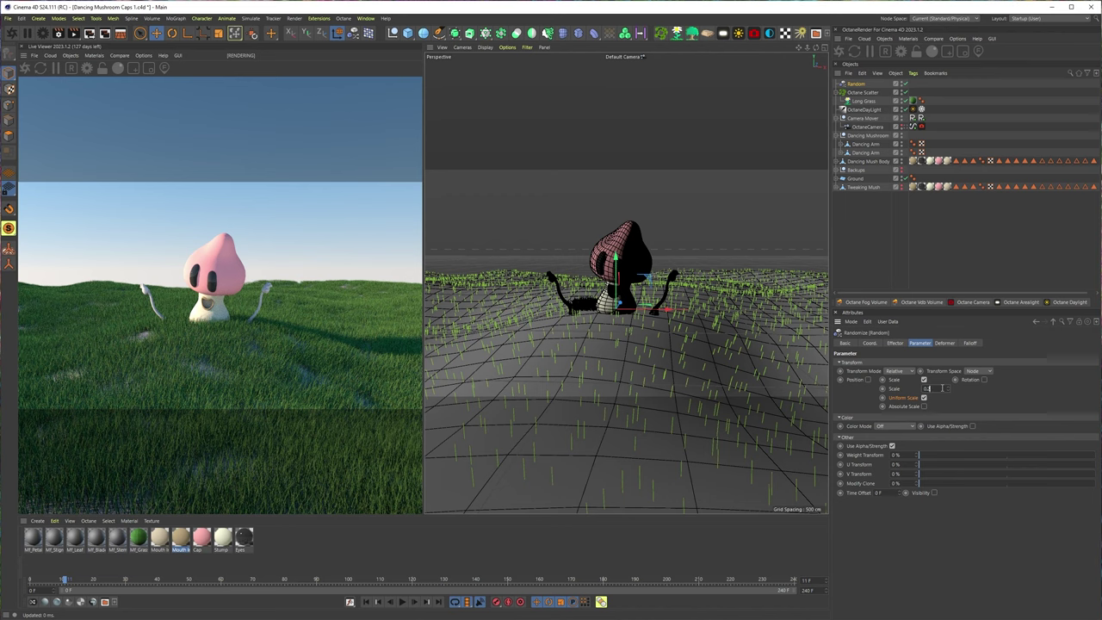
Enable Rotation on the Random effector and set its heading (R.H) to 999°.
{"action": "left_click", "coordinate": [984, 380]}
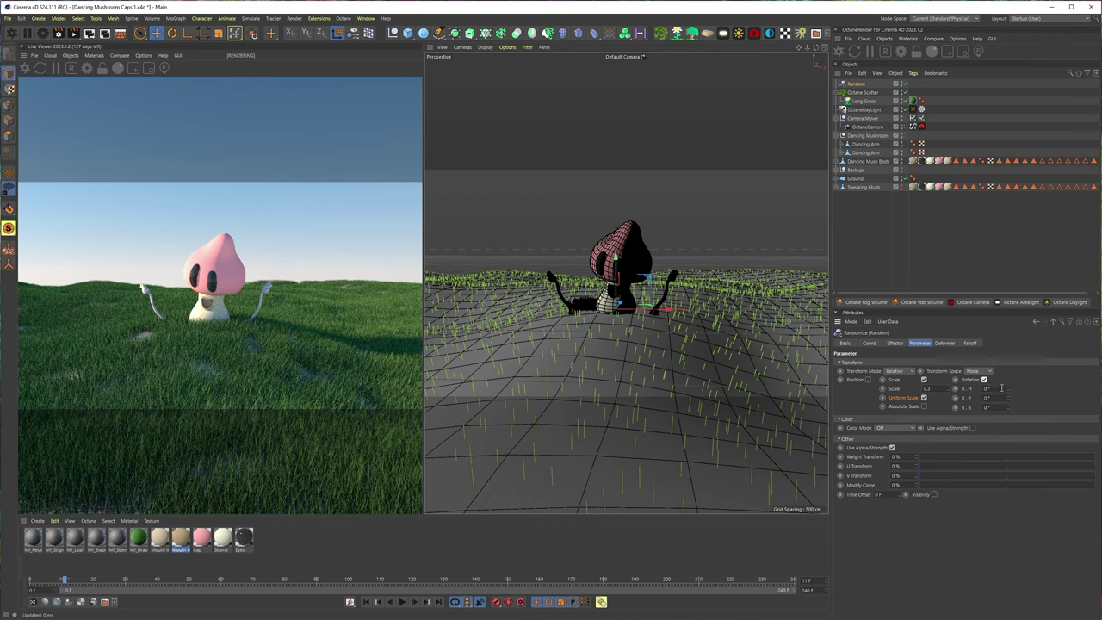
{"action": "type", "text": "99"}
{"action": "key", "text": "Return"}
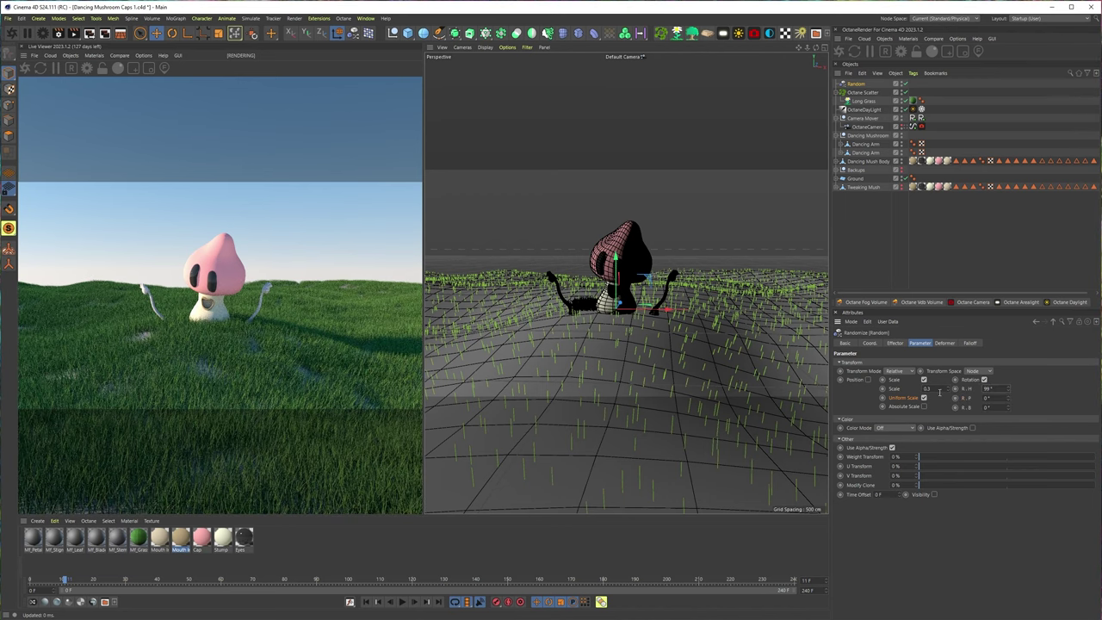
{"action": "left_click", "coordinate": [995, 390]}
{"action": "type", "text": "1"}
{"action": "type", "text": "360"}
{"action": "key", "text": "Return"}
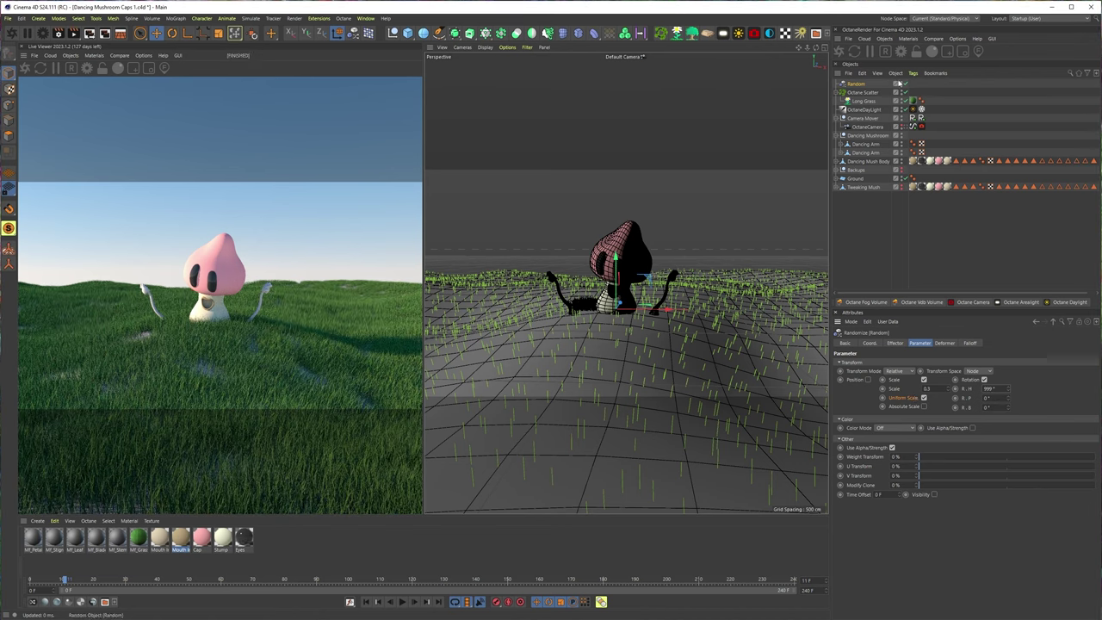
Reduce the Long Grass's Grass Patch Radius to 2.99 and apply the Mf_Grass material to the Ground.
{"action": "left_click", "coordinate": [863, 101]}
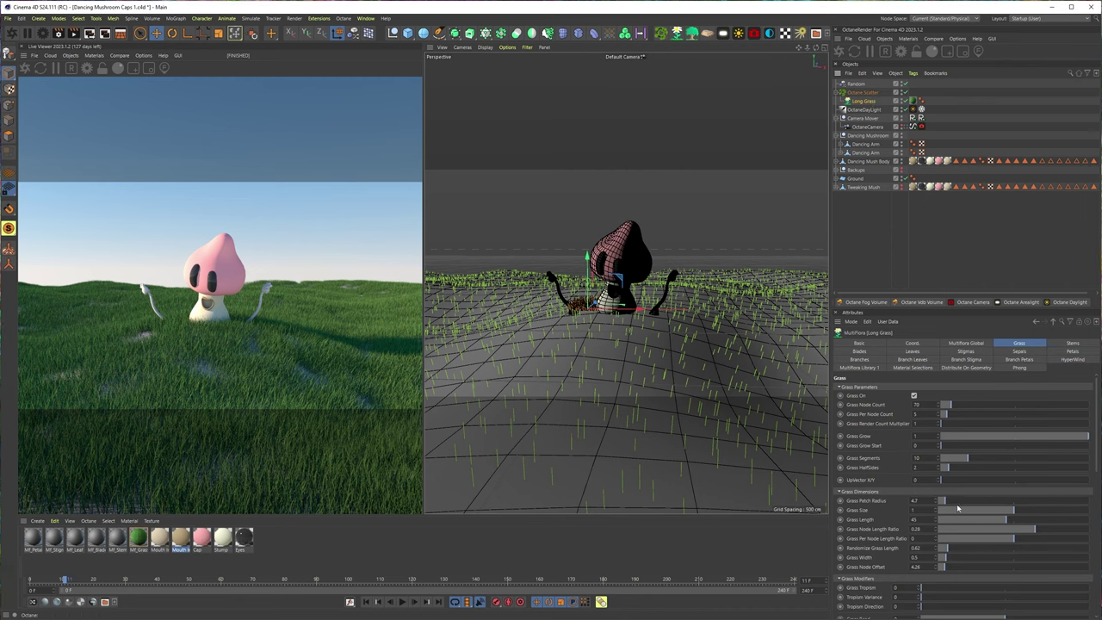
{"action": "left_click_drag", "start_coordinate": [945, 501], "coordinate": [943, 501]}
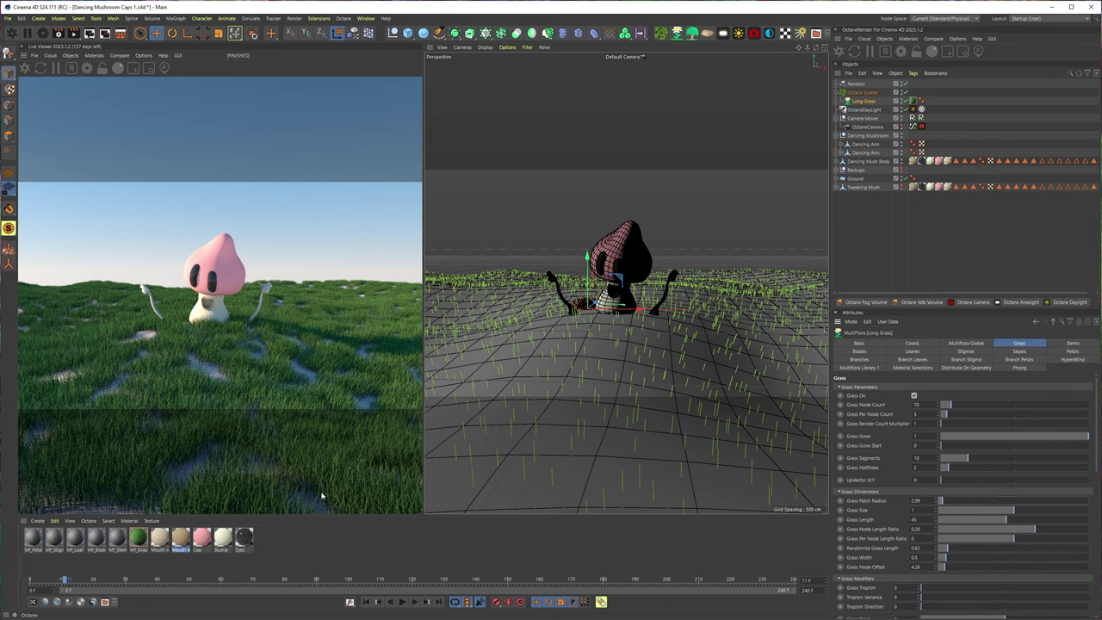
{"action": "left_click_drag", "start_coordinate": [138, 539], "coordinate": [595, 354]}
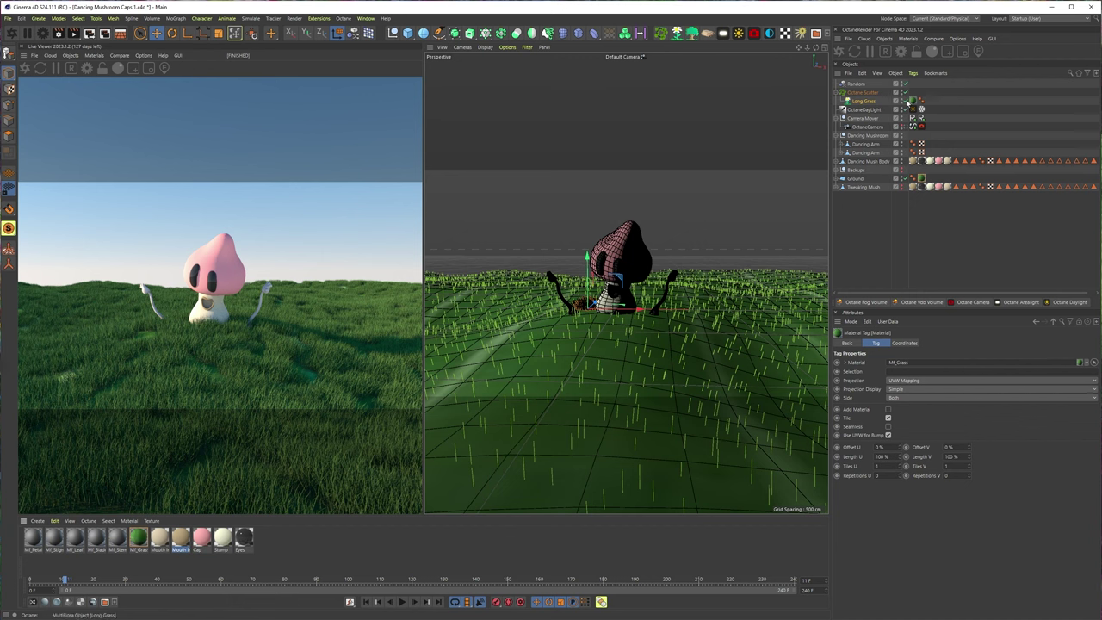
Disable the Octane Scatter and set Tiles U and Tiles V to 10 on the Long Grass's Mf_Grass material tag.
{"action": "left_click", "coordinate": [904, 93]}
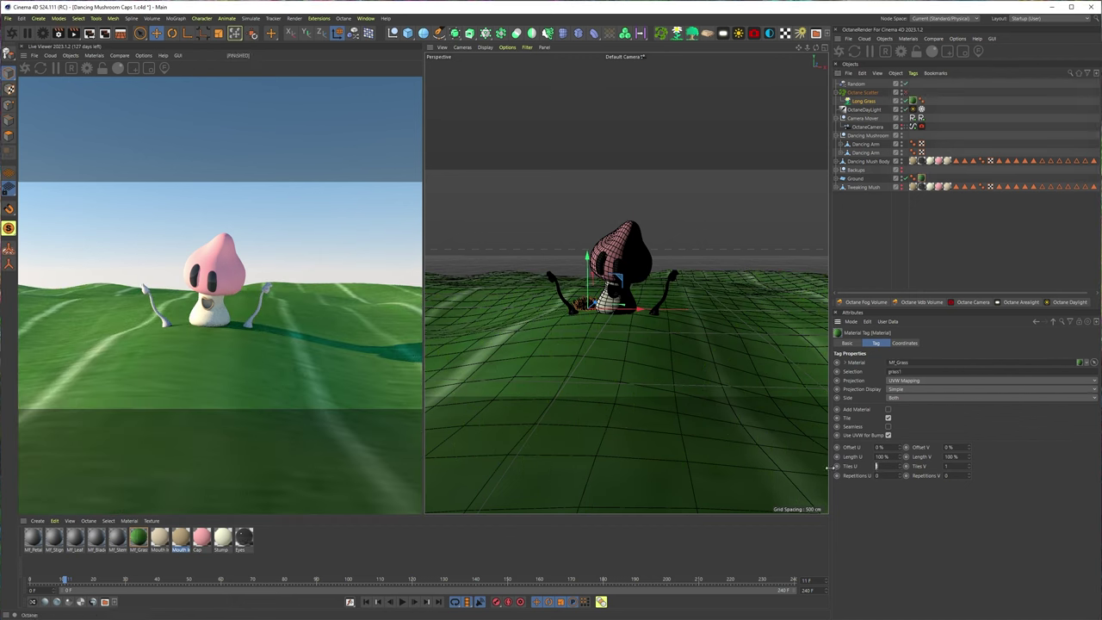
{"action": "type", "text": "10"}
{"action": "key", "text": "Tab"}
{"action": "type", "text": "10"}
{"action": "key", "text": "Tab"}
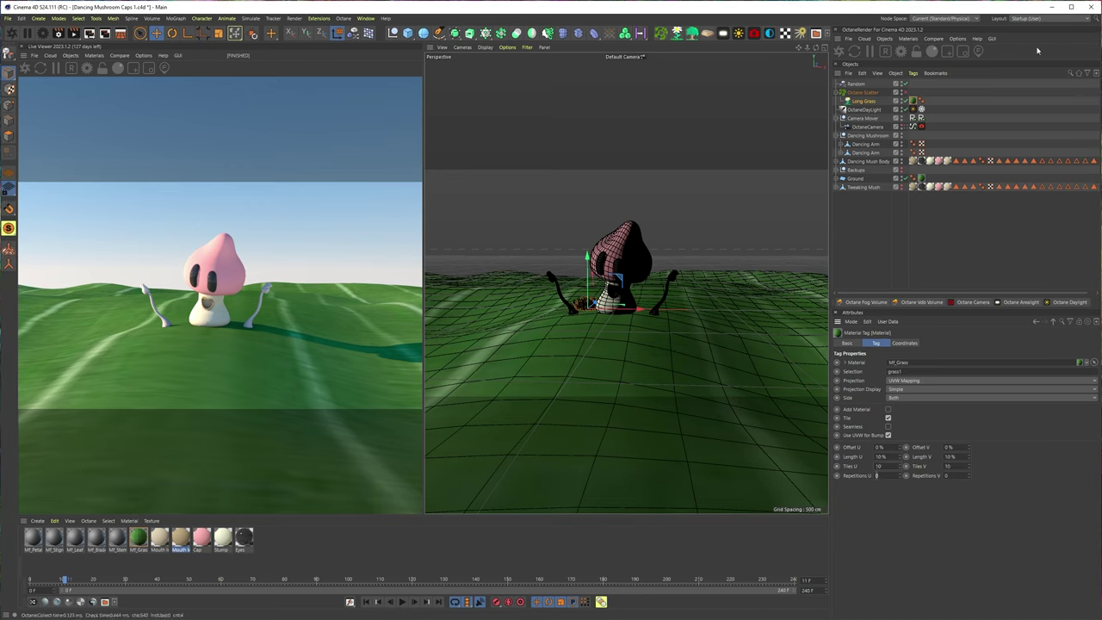
Try a Tiles U value of 10 on the Ground's Mf_Grass material tag.
{"action": "left_click", "coordinate": [869, 101]}
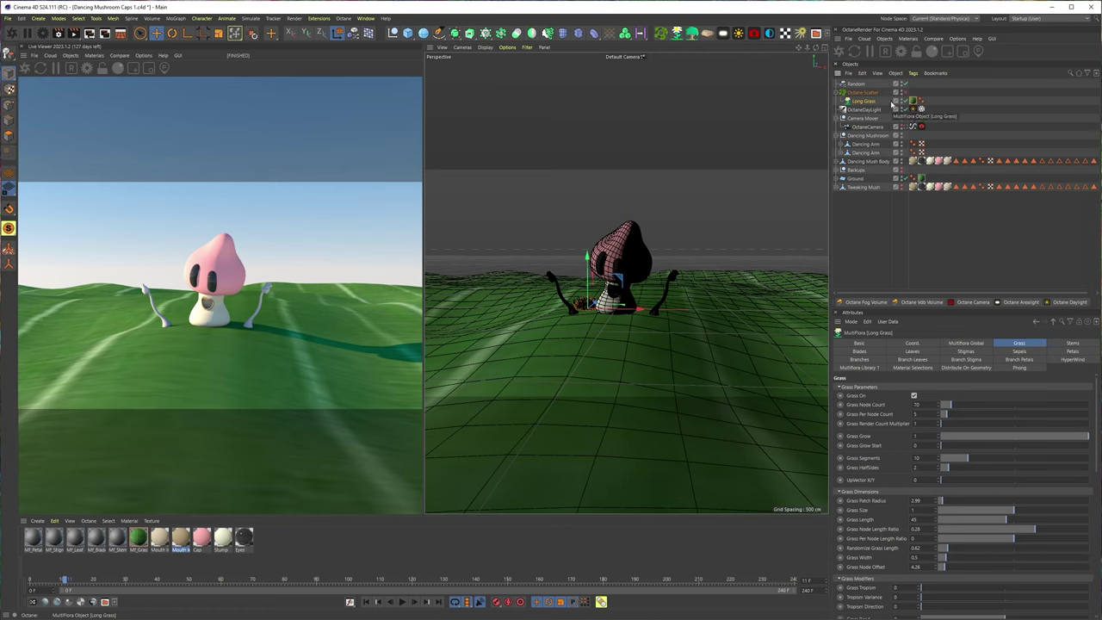
{"action": "left_click", "coordinate": [922, 179]}
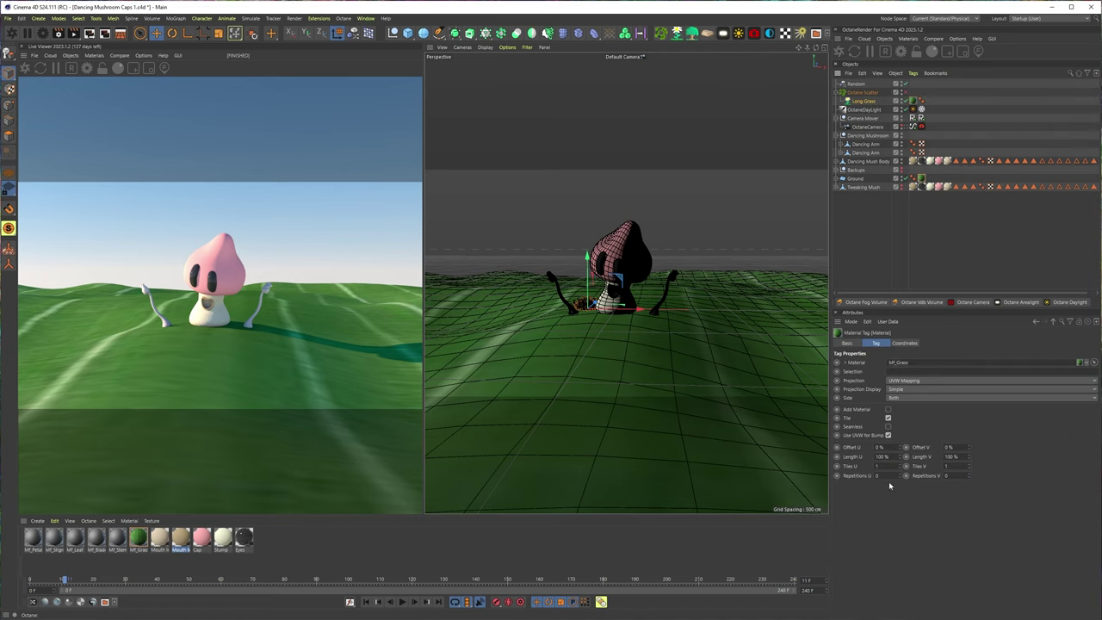
{"action": "left_click_drag", "start_coordinate": [951, 466], "coordinate": [842, 470]}
{"action": "type", "text": "5"}
{"action": "key", "text": "Return"}
{"action": "key", "text": "ctrl+z"}
{"action": "type", "text": "10"}
{"action": "key", "text": "Return"}
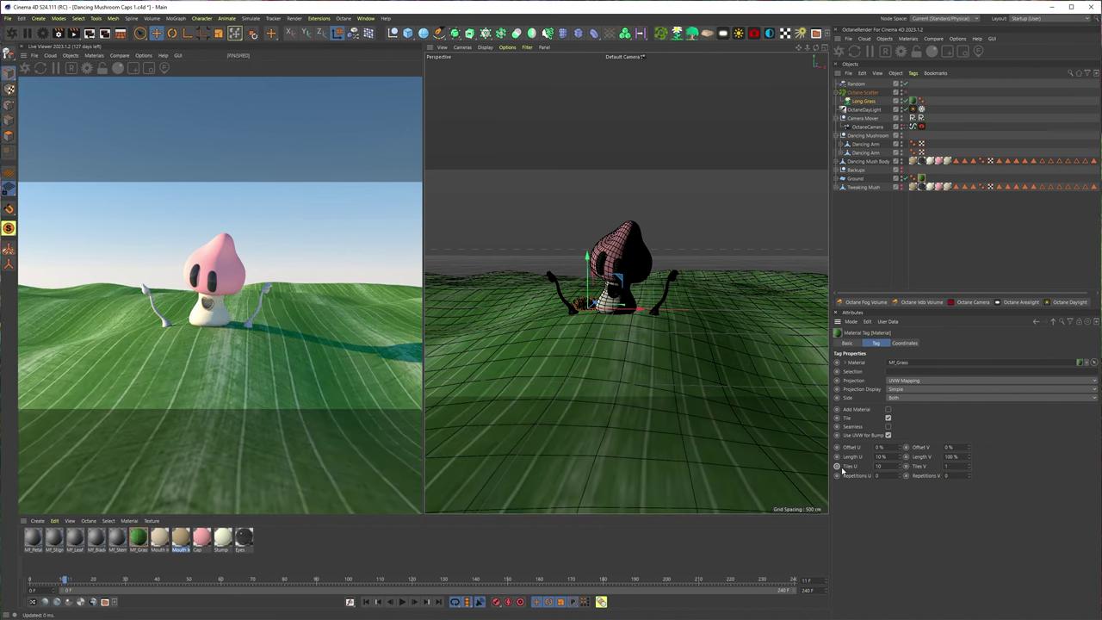
Preview the scattered grass over the tiled Ground by re-enabling the Octane Scatter, and undo that and the tiling change.
{"action": "left_click", "coordinate": [904, 92]}
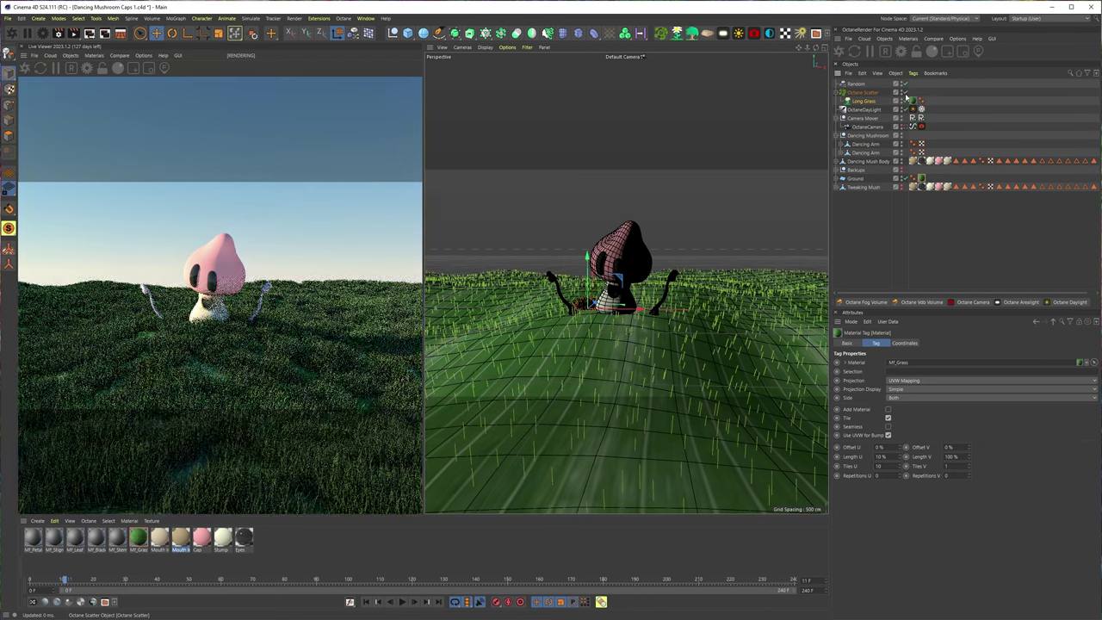
{"action": "key", "text": "ctrl+z"}
{"action": "key", "text": "ctrl+z"}
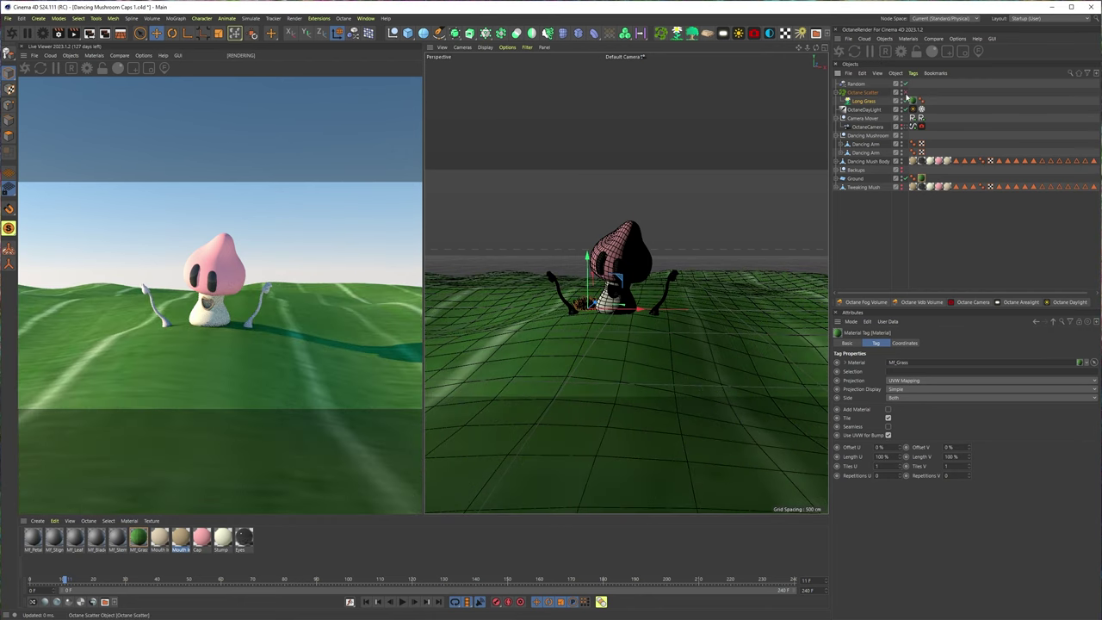
Re-enable the Octane Scatter and inspect the color and texture settings of the Long Grass's Mf_Grass material.
{"action": "left_click", "coordinate": [904, 93]}
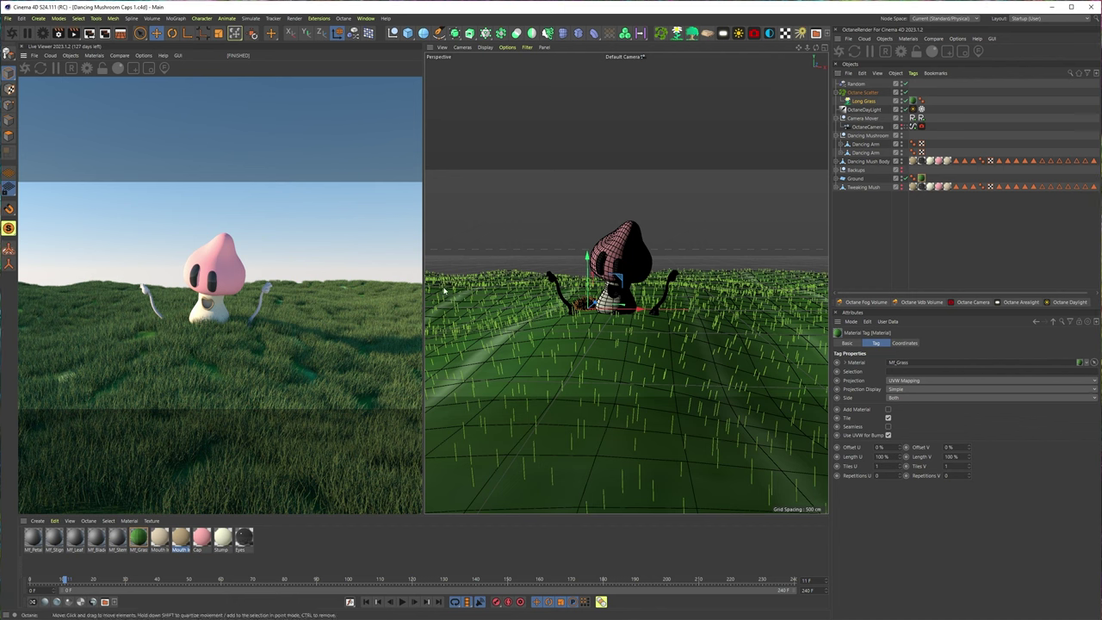
{"action": "left_click", "coordinate": [864, 100]}
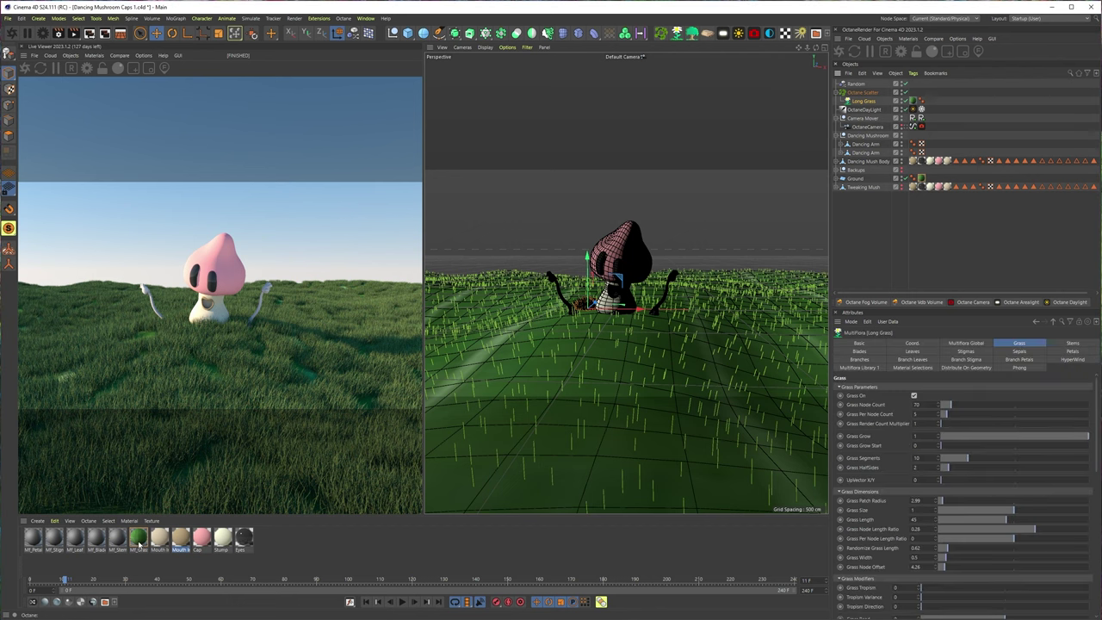
{"action": "double_click", "coordinate": [138, 541]}
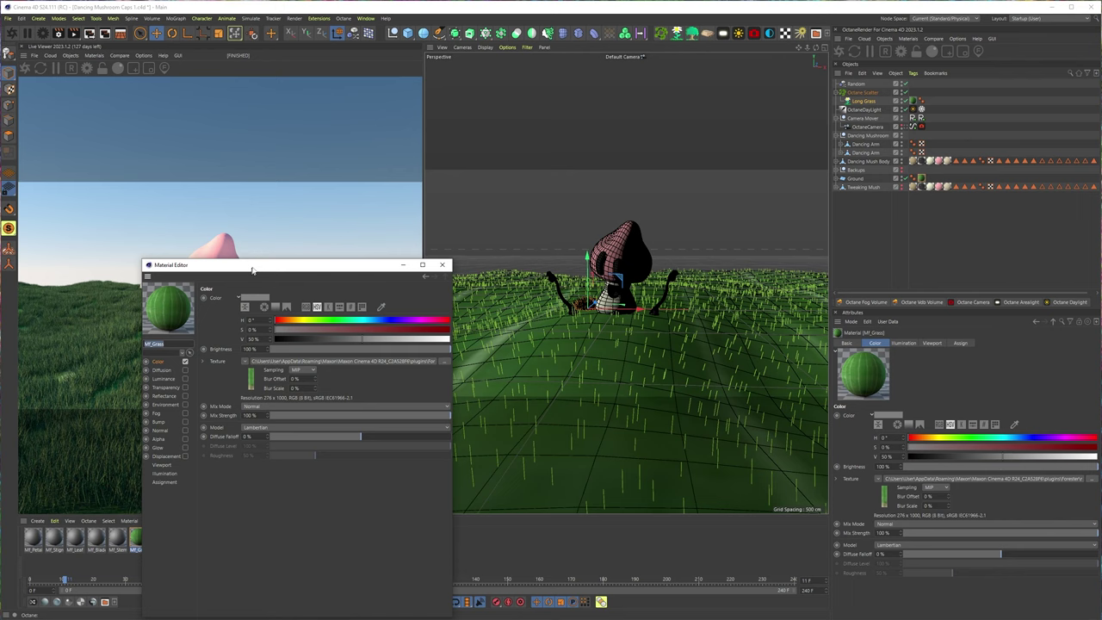
{"action": "left_click_drag", "start_coordinate": [252, 270], "coordinate": [266, 263]}
{"action": "left_click", "coordinate": [456, 257]}
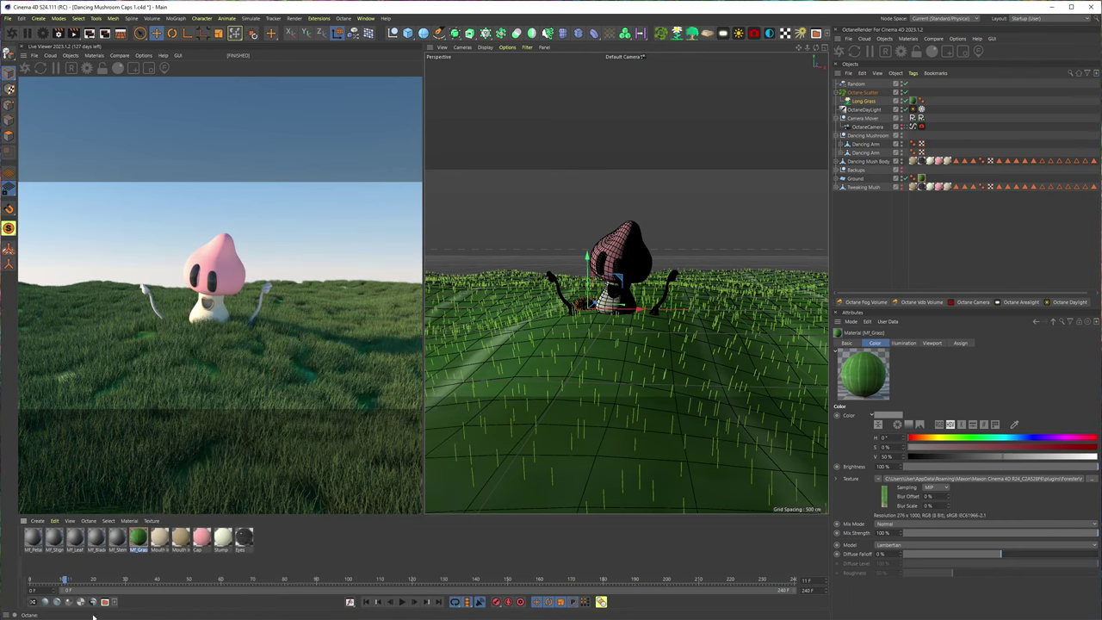
Convert the scene's standard materials to Octane materials and remove the unused ones.
{"action": "left_click", "coordinate": [908, 39]}
{"action": "left_click", "coordinate": [921, 100]}
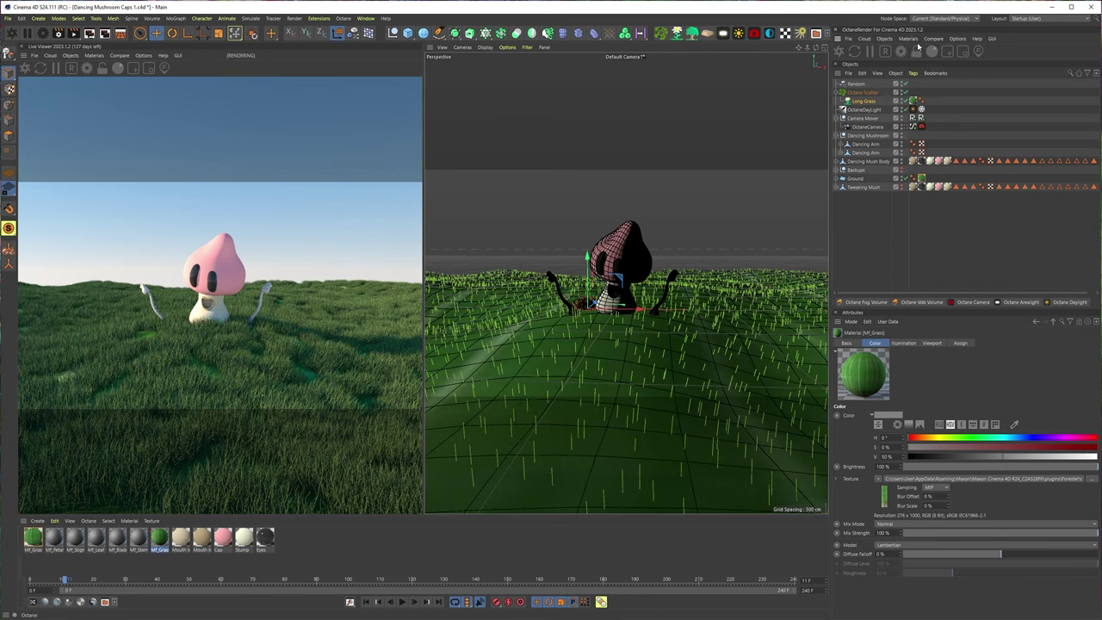
{"action": "left_click", "coordinate": [911, 40]}
{"action": "left_click", "coordinate": [936, 105]}
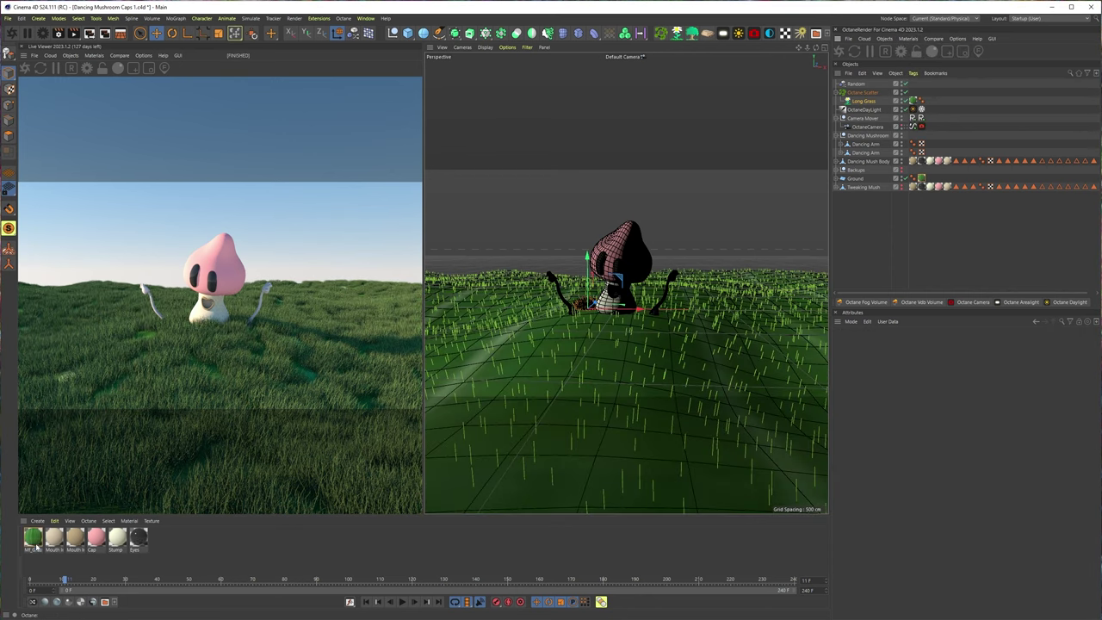
Insert a ColorCorrection node between Mf_Grass's ImageTexture and Diffuse channel, and also connect its output to Transmission.
{"action": "double_click", "coordinate": [34, 542]}
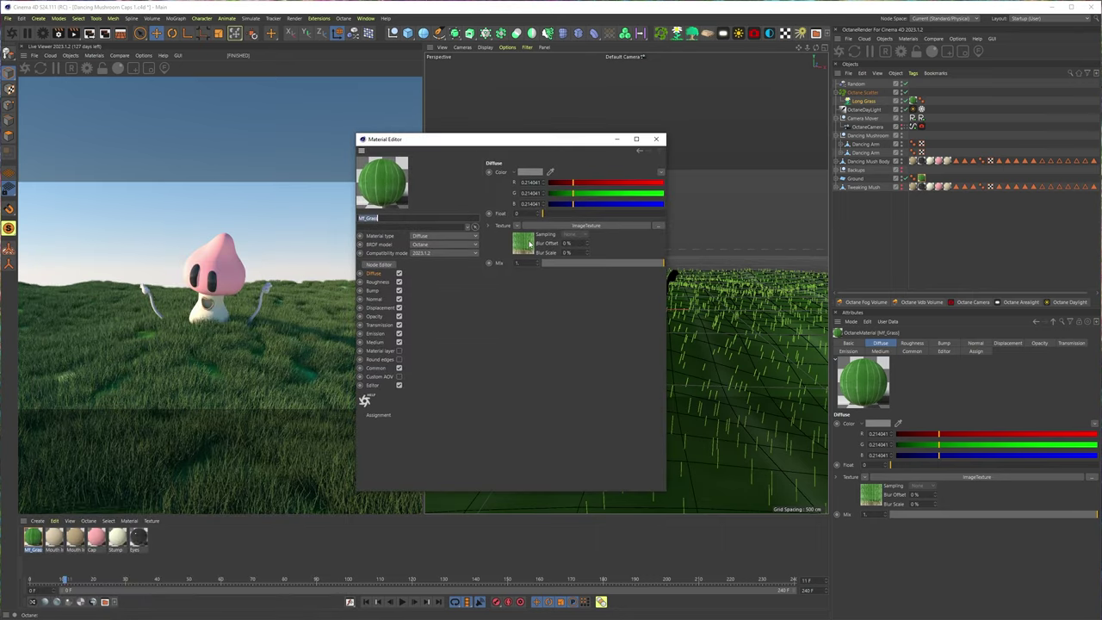
{"action": "left_click", "coordinate": [378, 264]}
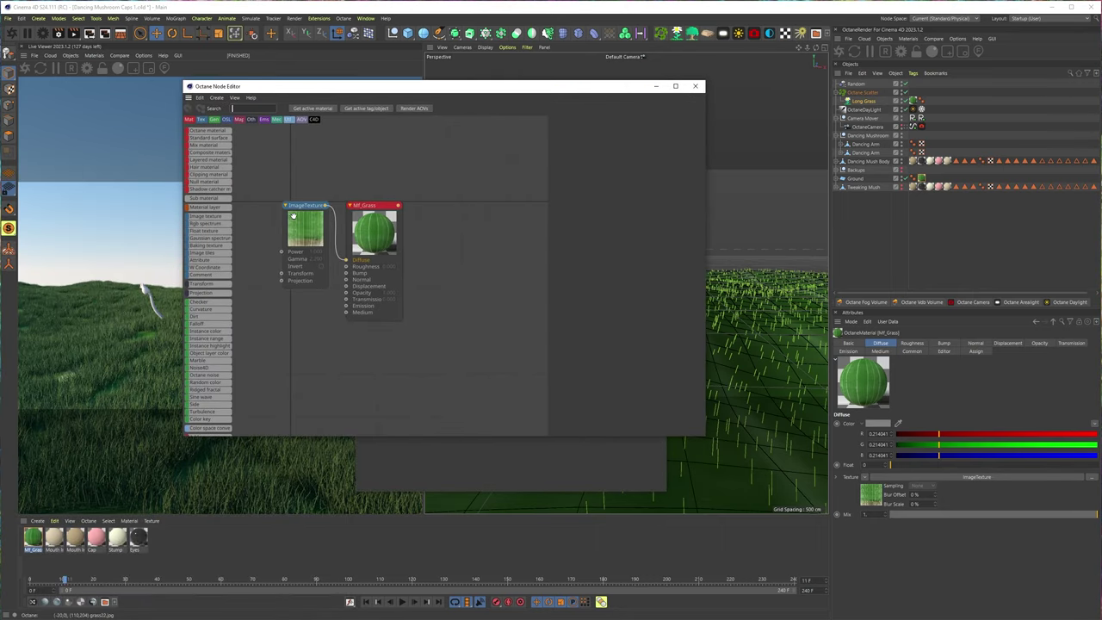
{"action": "left_click", "coordinate": [303, 245]}
{"action": "scroll", "coordinate": [201, 364], "scroll_direction": "down", "scroll_amount": 5}
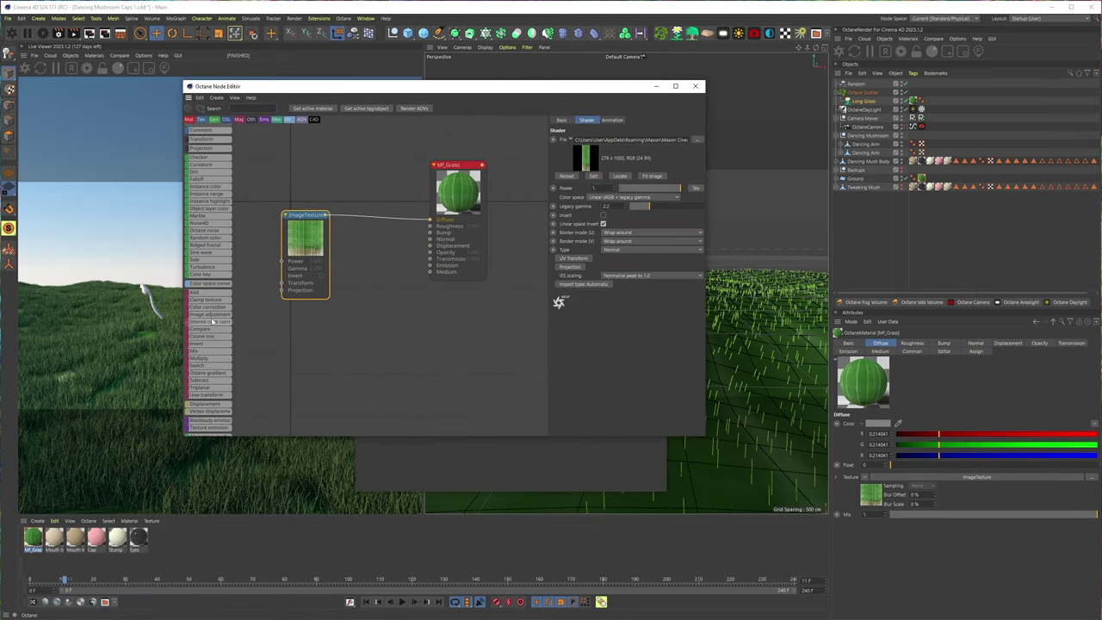
{"action": "left_click_drag", "start_coordinate": [207, 307], "coordinate": [389, 225]}
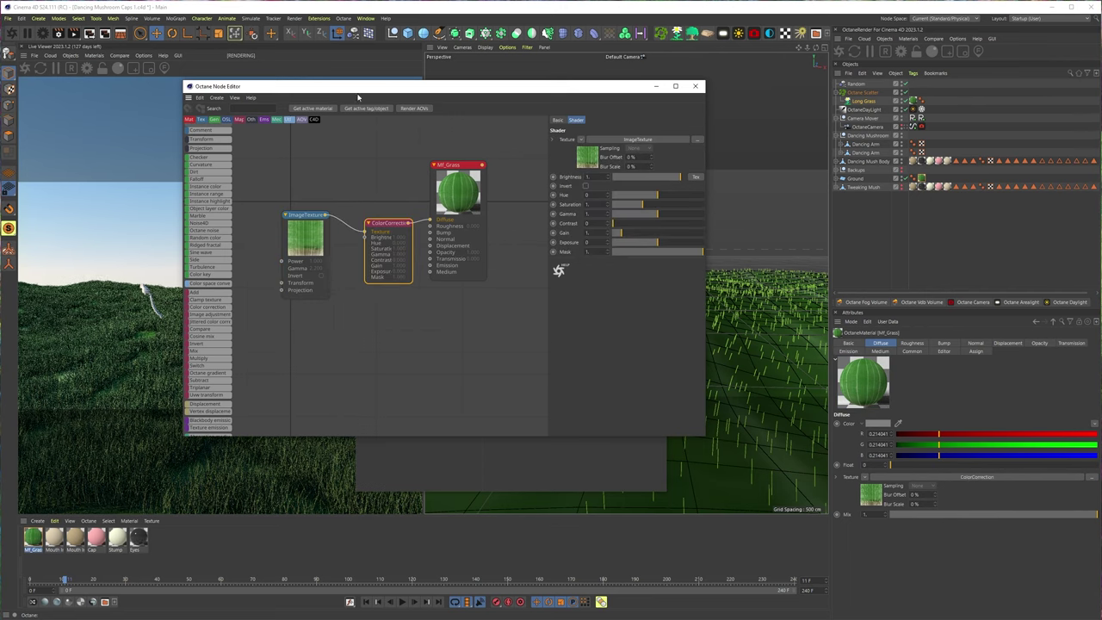
{"action": "left_click_drag", "start_coordinate": [358, 97], "coordinate": [606, 82]}
{"action": "left_click_drag", "start_coordinate": [660, 207], "coordinate": [679, 246]}
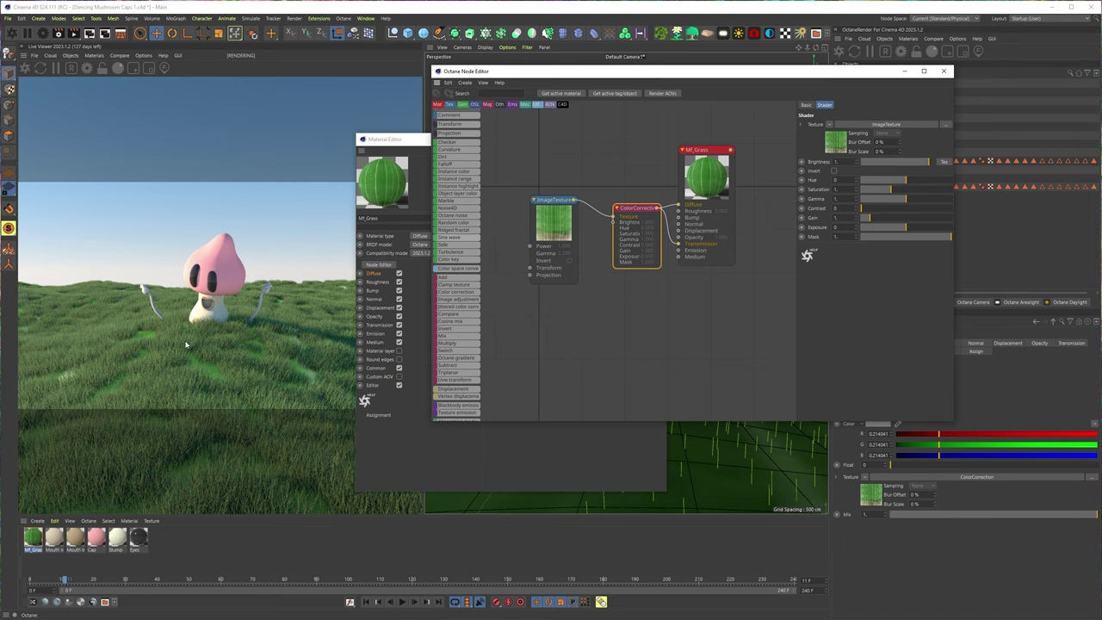
Switch the Octane render kernel from Direct lighting to Path tracing.
{"action": "left_click", "coordinate": [91, 69]}
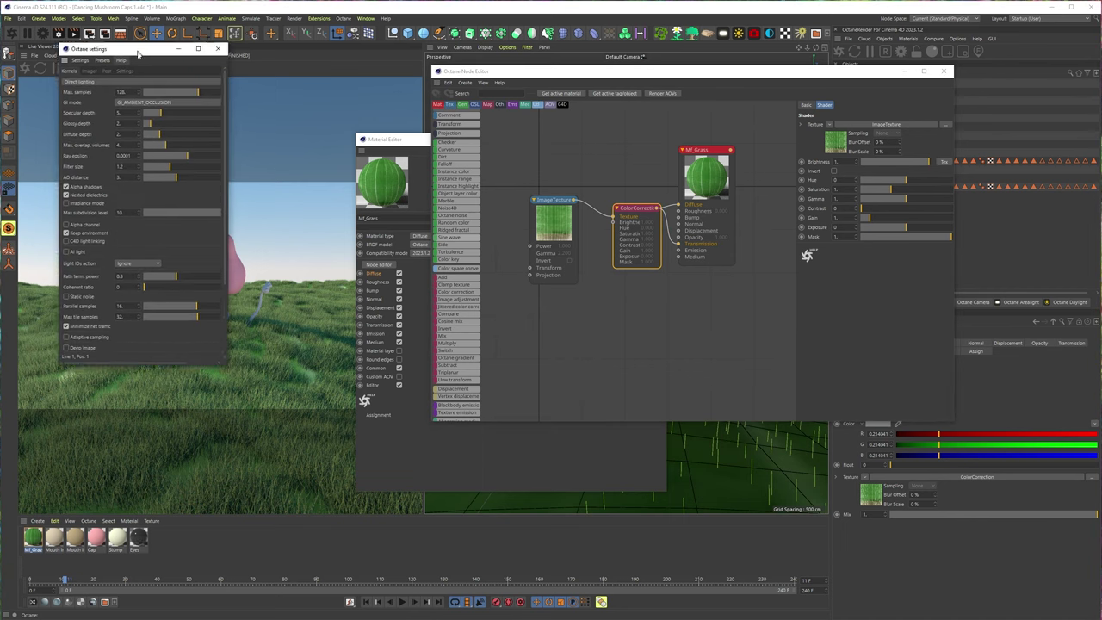
{"action": "left_click", "coordinate": [107, 115]}
{"action": "left_click", "coordinate": [77, 142]}
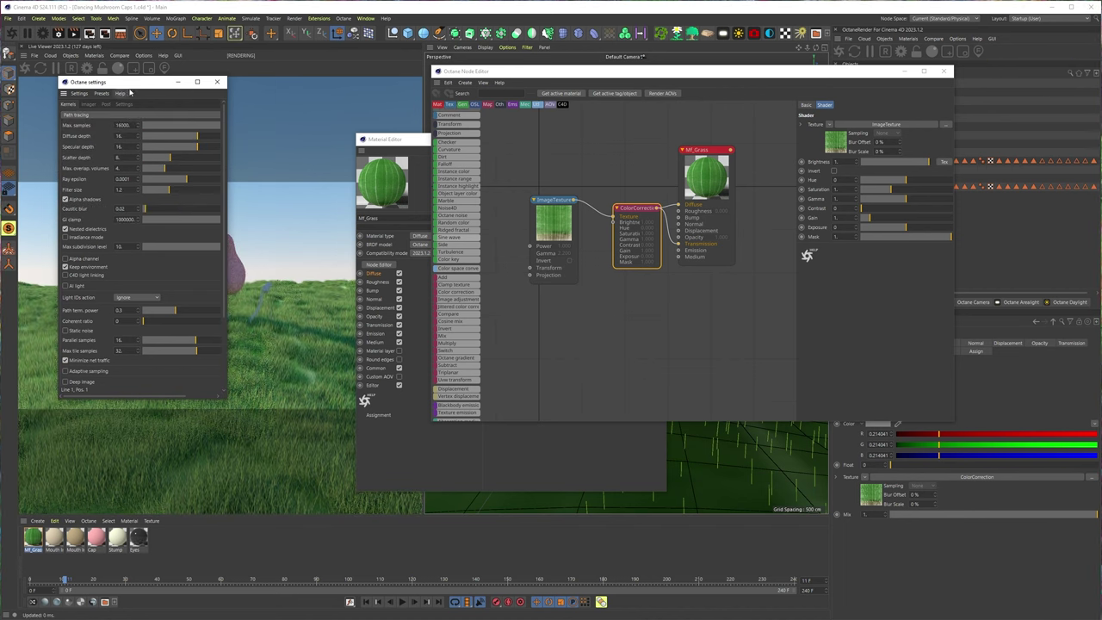
{"action": "left_click", "coordinate": [217, 82]}
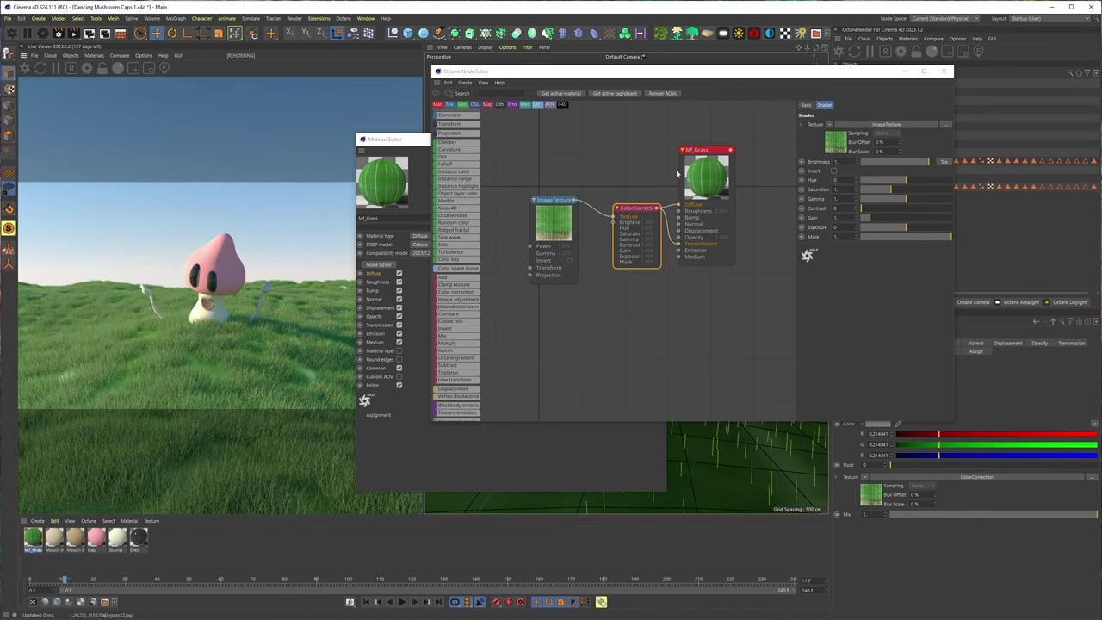
Set the grass ColorCorrection's Saturation to about 1.02 and Exposure to about 0.33, fine-tune its Hue, and close the material editors.
{"action": "left_click_drag", "start_coordinate": [630, 208], "coordinate": [623, 205]}
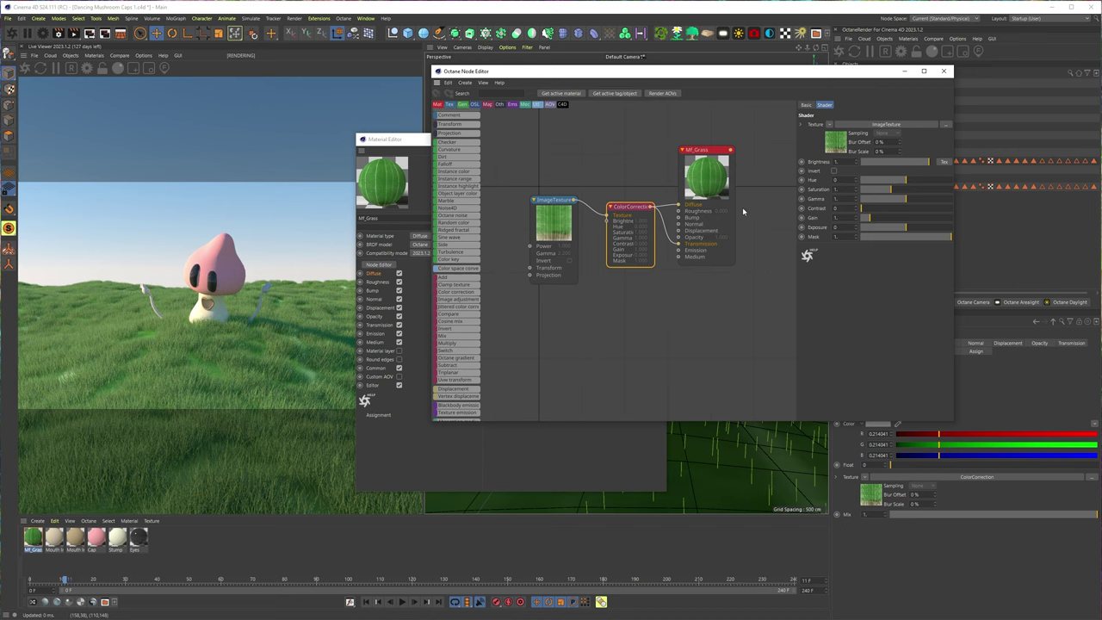
{"action": "left_click", "coordinate": [891, 193]}
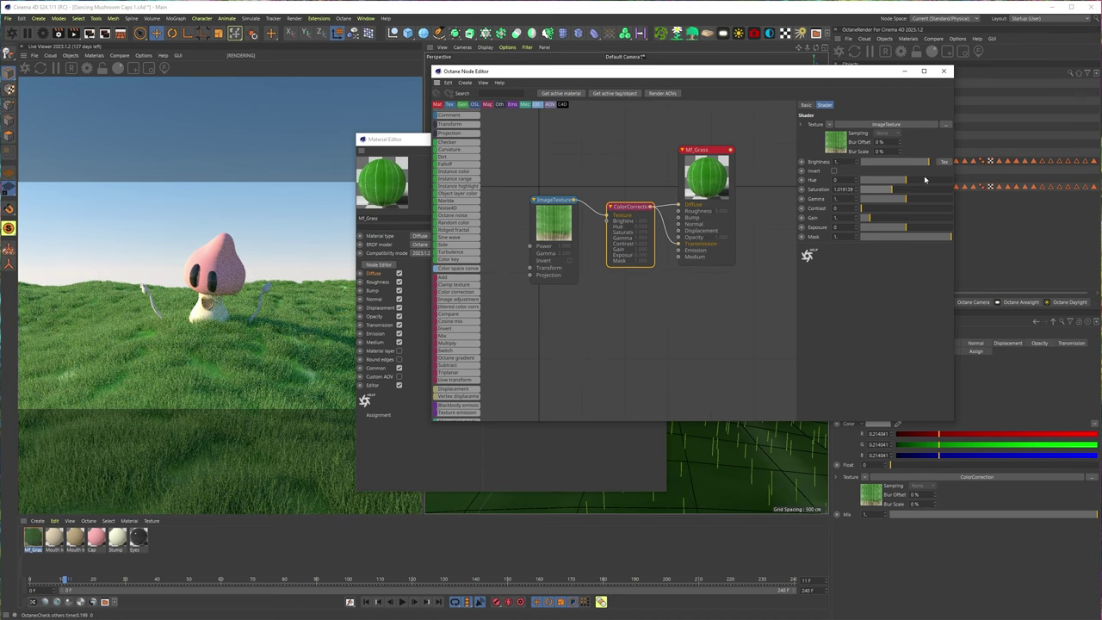
{"action": "left_click", "coordinate": [908, 229]}
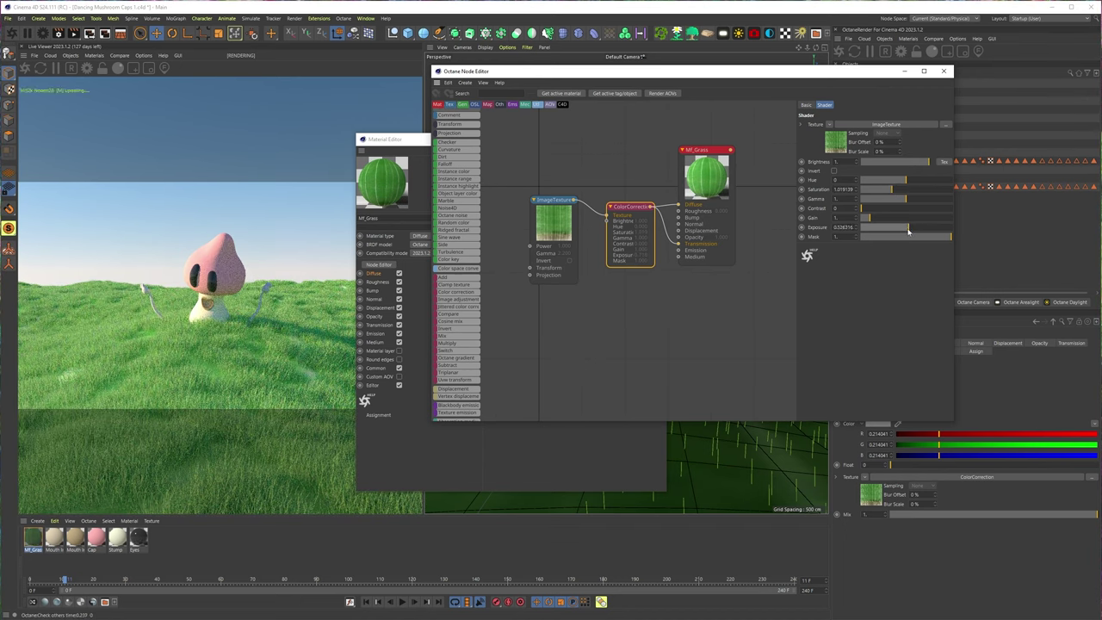
{"action": "left_click", "coordinate": [908, 180]}
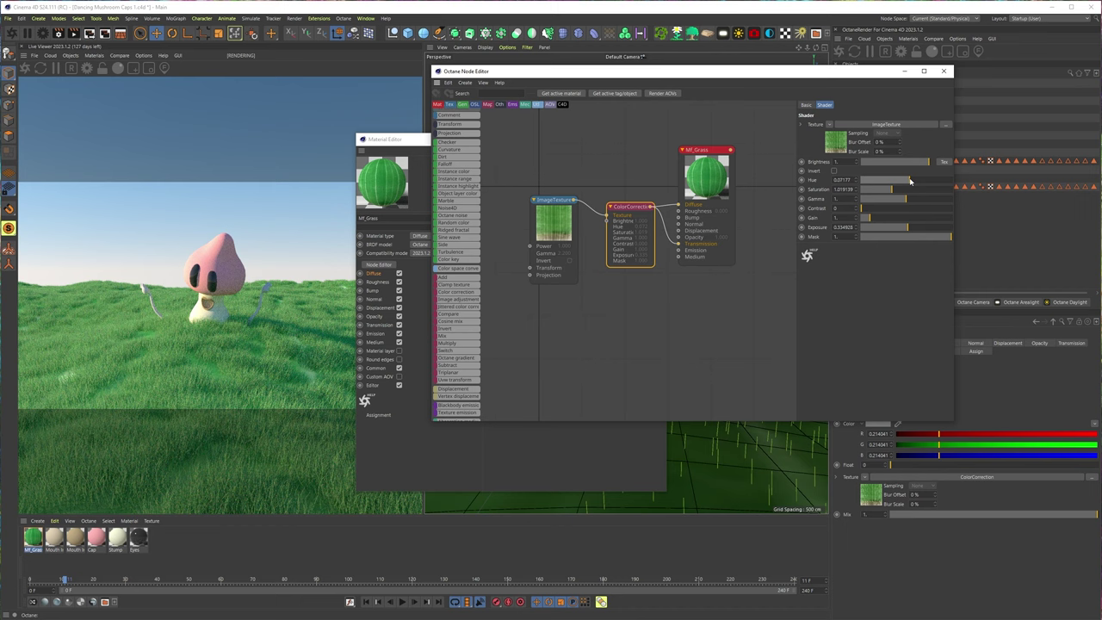
{"action": "left_click", "coordinate": [906, 179]}
{"action": "left_click", "coordinate": [907, 179]}
{"action": "left_click", "coordinate": [943, 71]}
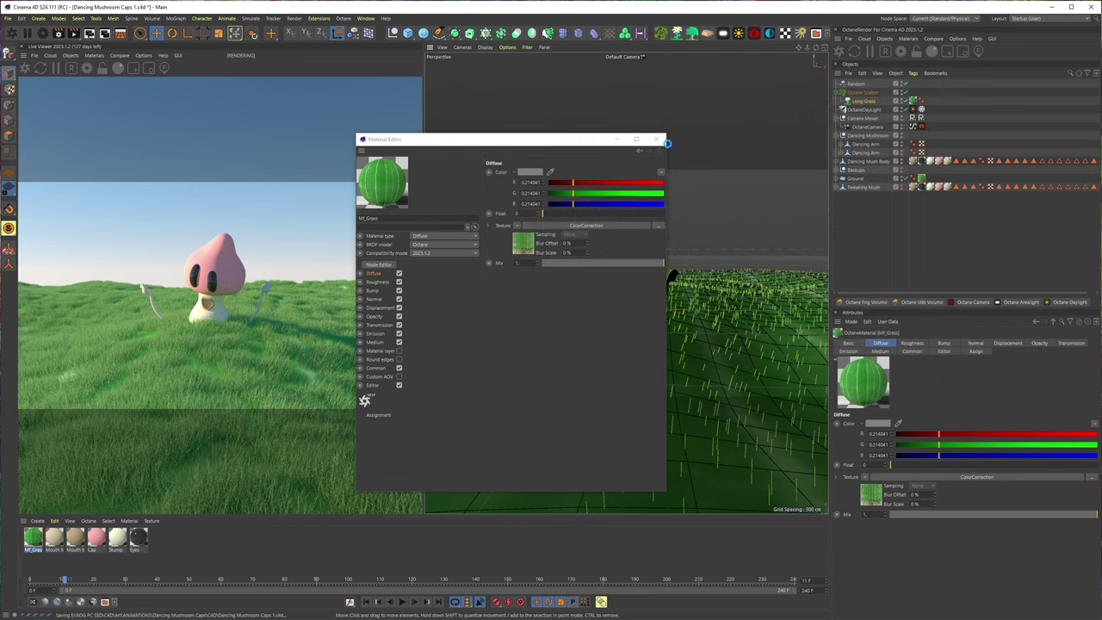
{"action": "left_click", "coordinate": [662, 140]}
Duplicate the Long Grass inside the Octane Scatter and open the copy's HyperWind settings.
{"action": "left_click", "coordinate": [863, 102]}
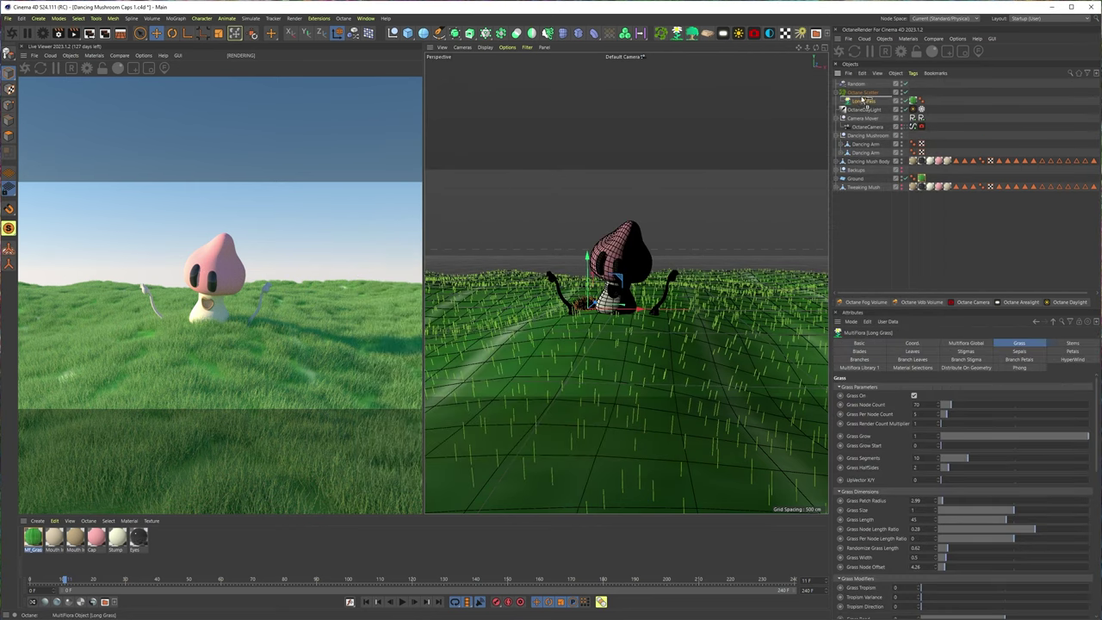
{"action": "key", "text": "ctrl+c"}
{"action": "key", "text": "ctrl+v"}
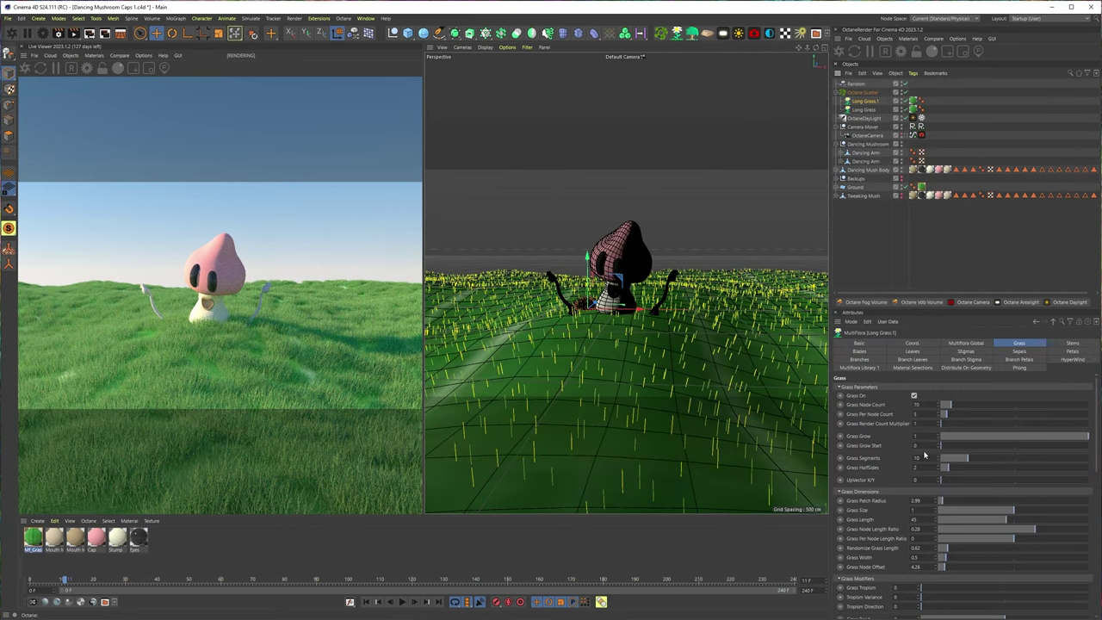
{"action": "left_click", "coordinate": [968, 343]}
{"action": "left_click", "coordinate": [1019, 368]}
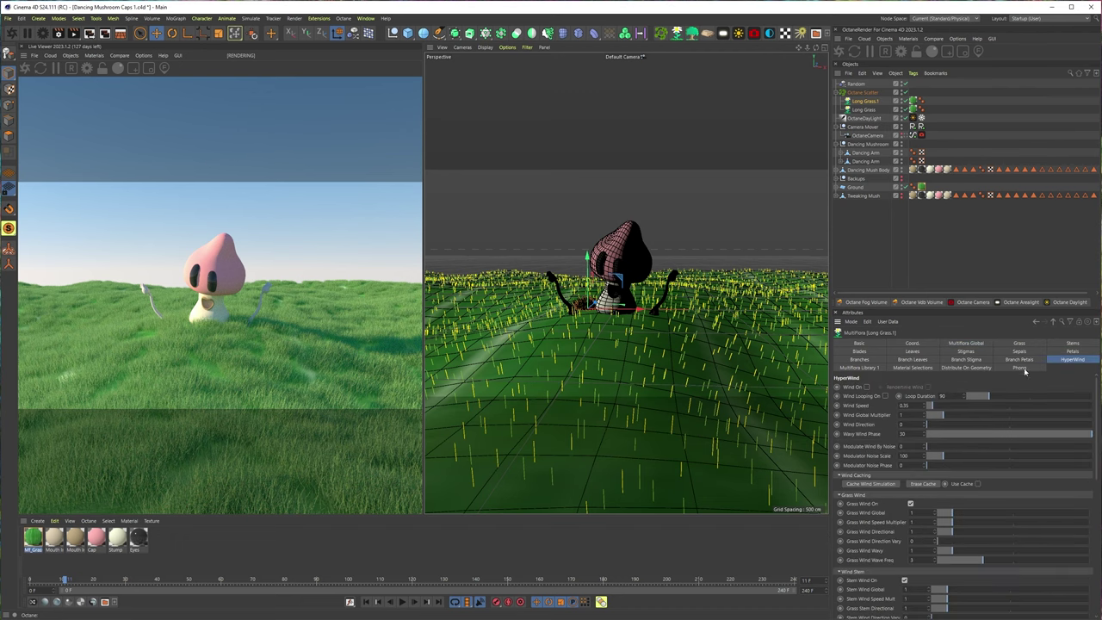
Turn off Change Materials for the second Long Grass object, try the Grass Patch preset, undo it and apply Straight Cut Grass instead.
{"action": "left_click", "coordinate": [859, 367]}
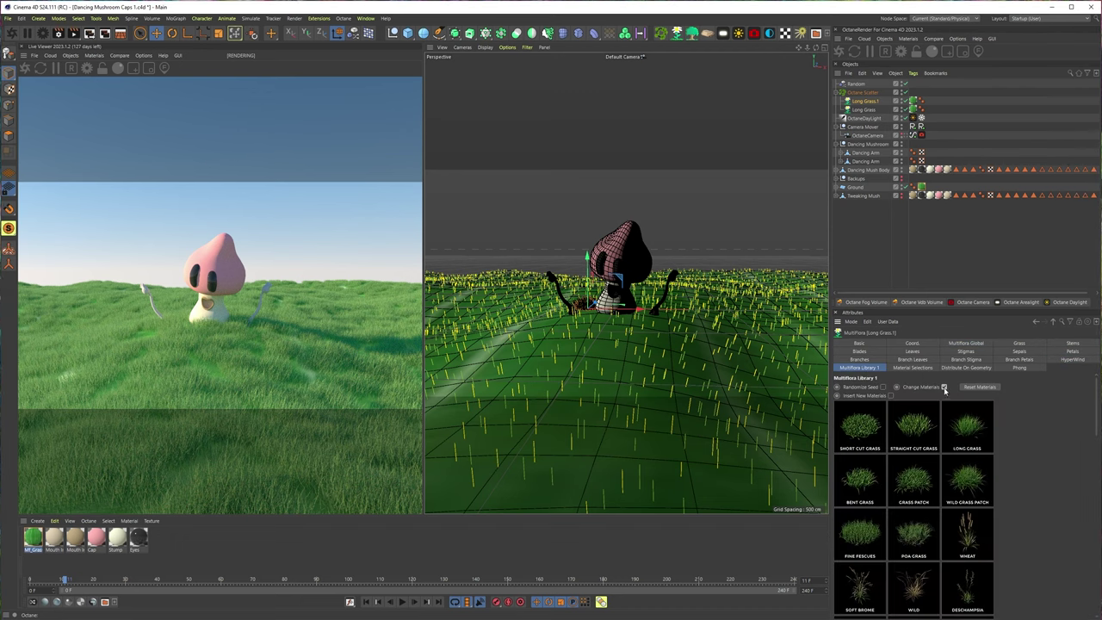
{"action": "left_click", "coordinate": [944, 388]}
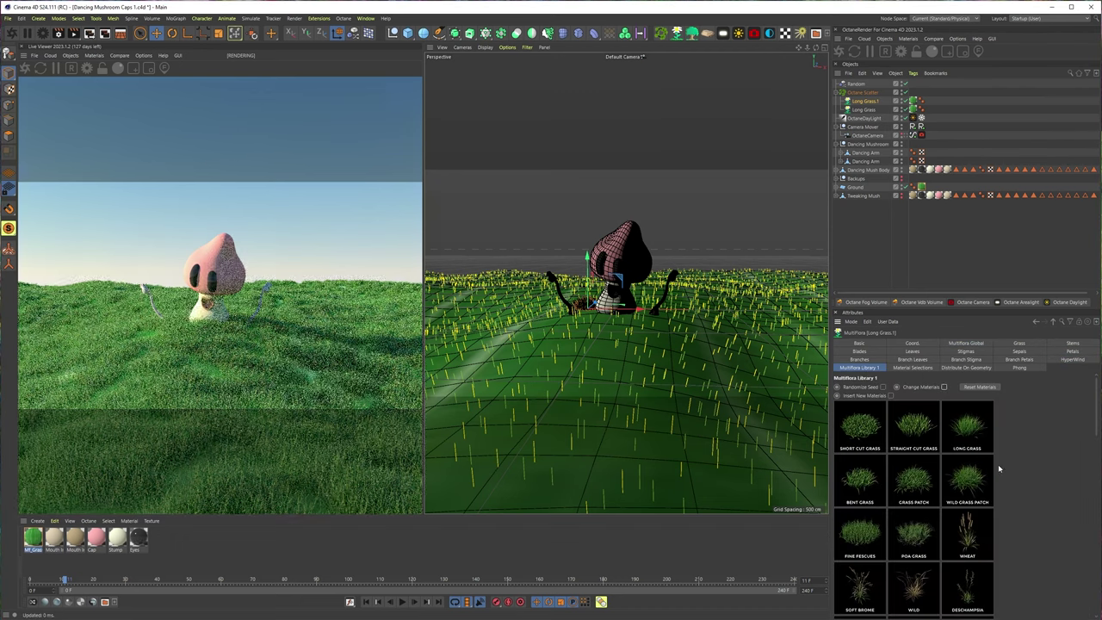
{"action": "left_click", "coordinate": [920, 494]}
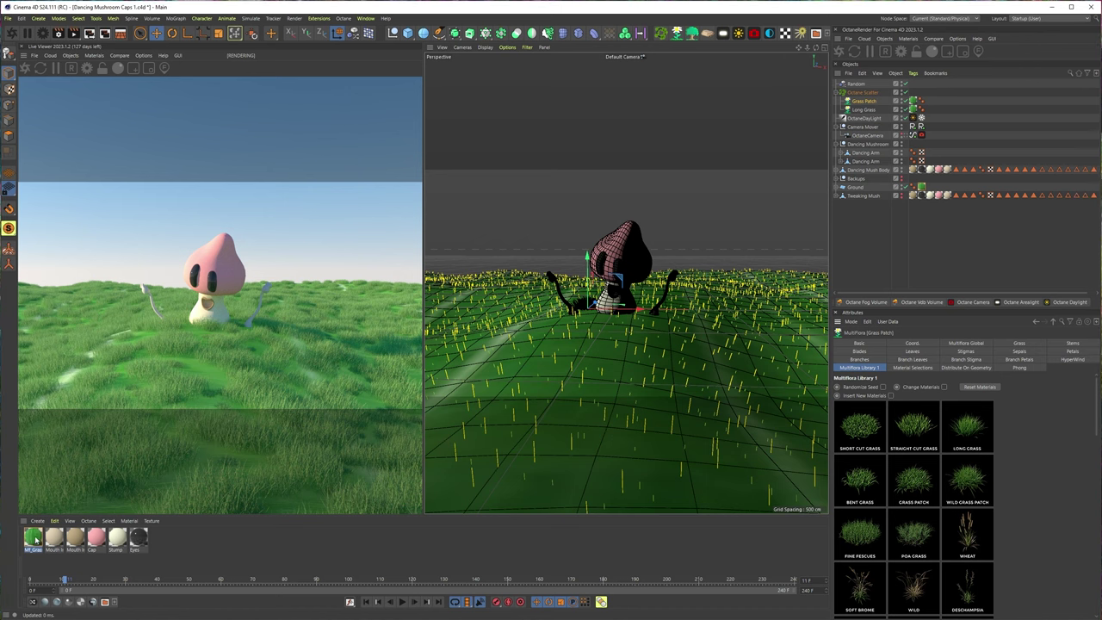
{"action": "key", "text": "ctrl+z"}
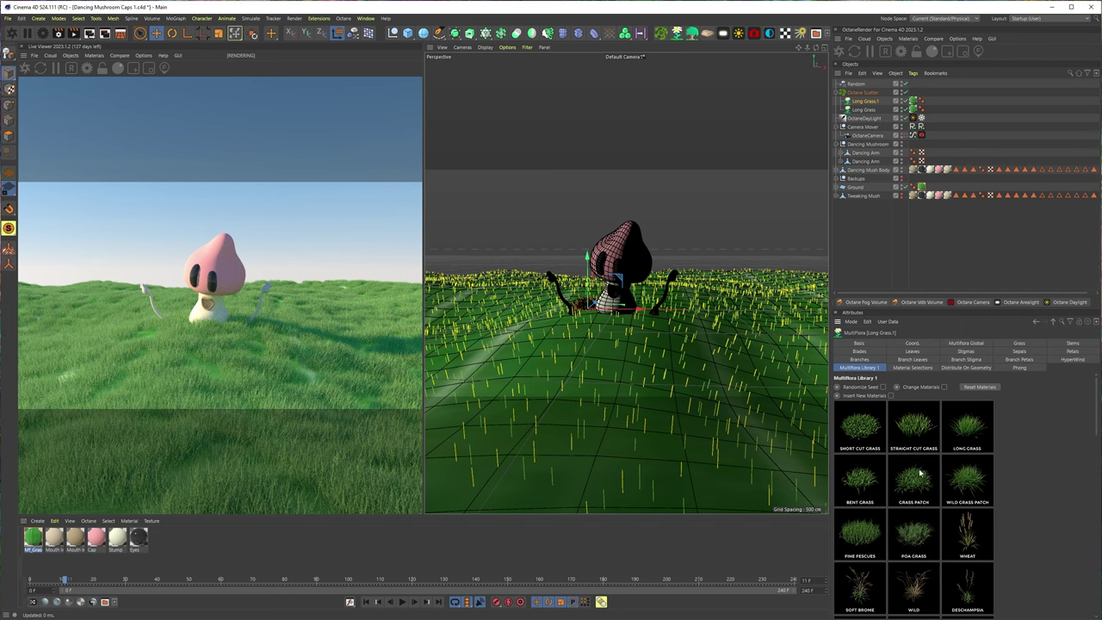
{"action": "left_click", "coordinate": [911, 443]}
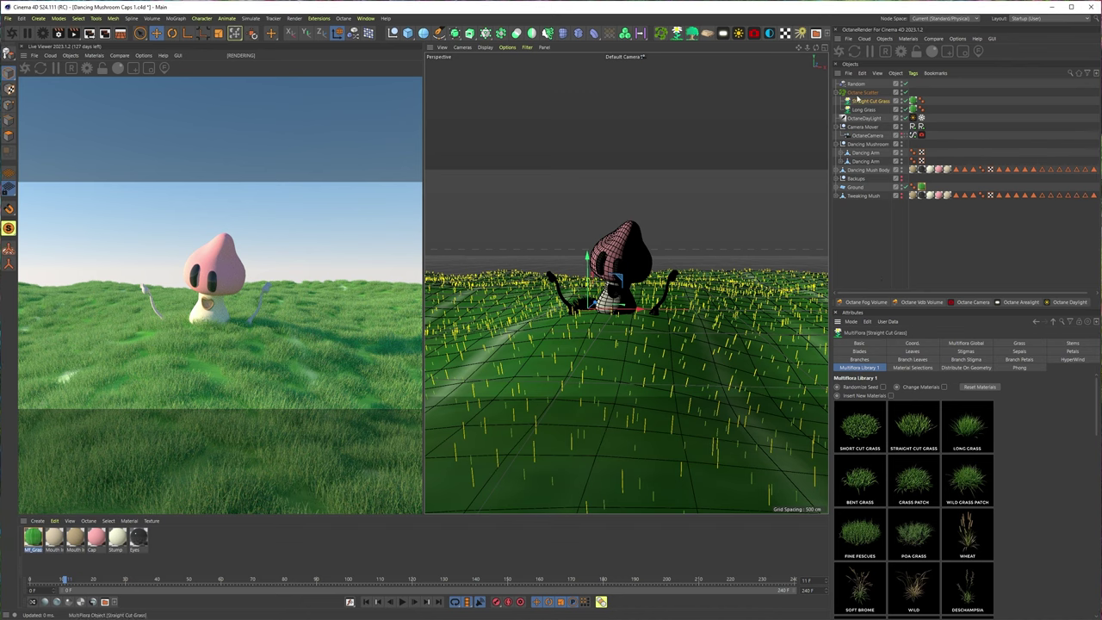
Duplicate the Octane Scatter with its grasses and set the copy's distribution seed to 9999.
{"action": "left_click", "coordinate": [858, 92]}
{"action": "key", "text": "ctrl+c"}
{"action": "key", "text": "ctrl+v"}
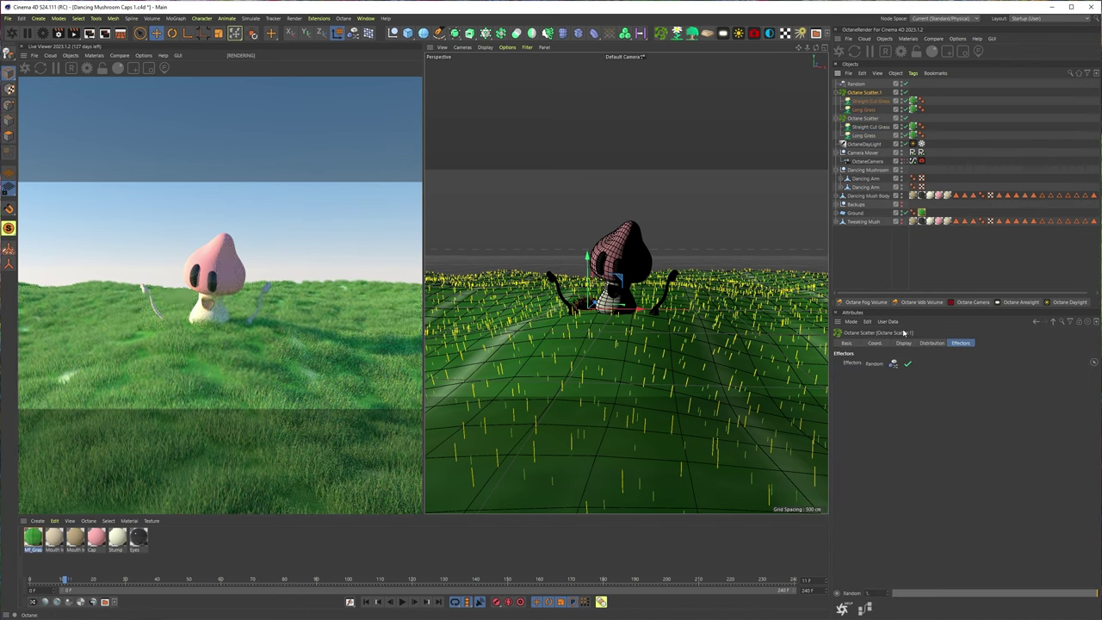
{"action": "left_click", "coordinate": [906, 343]}
{"action": "left_click", "coordinate": [929, 342]}
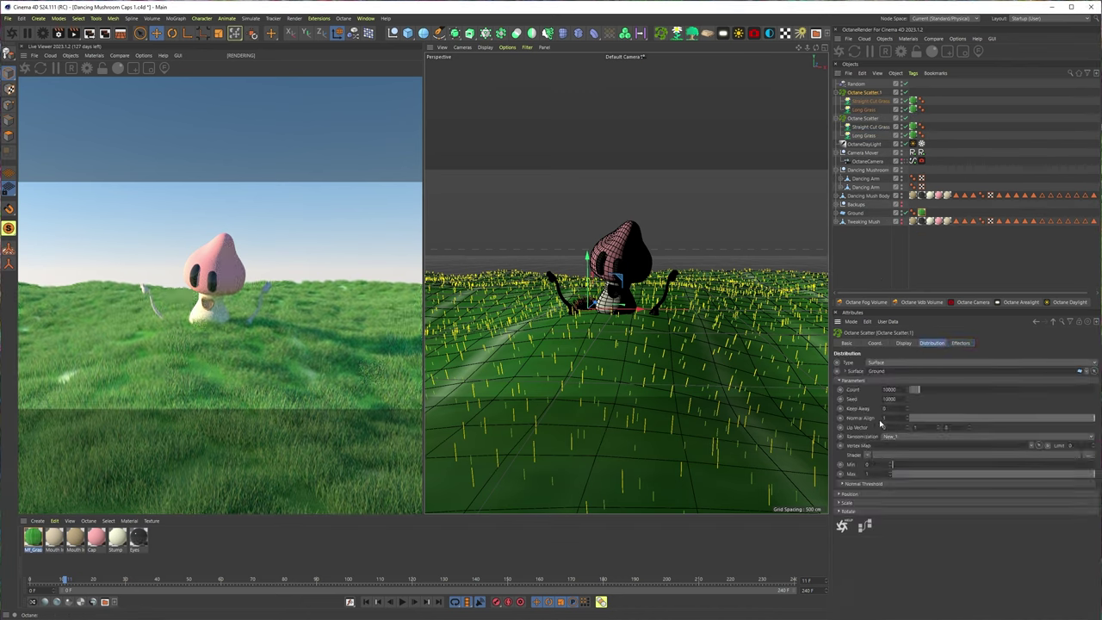
{"action": "left_click", "coordinate": [907, 403]}
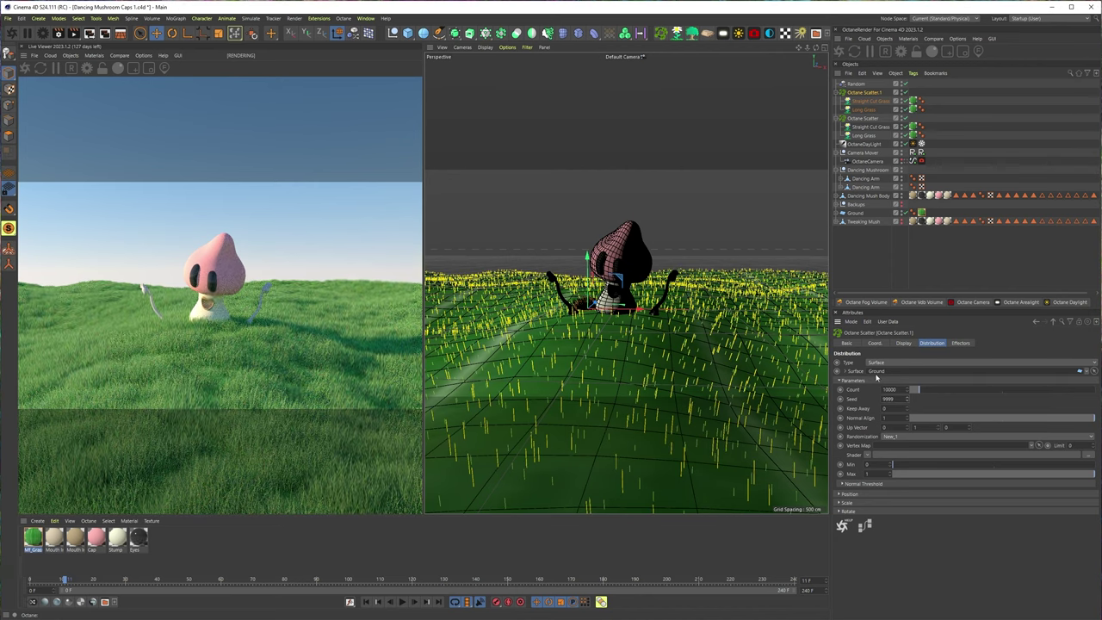
Delete Straight Cut Grass from the copied scatter and switch its Long Grass to the Leaf Grass library preset.
{"action": "left_click", "coordinate": [871, 102]}
{"action": "key", "text": "Delete"}
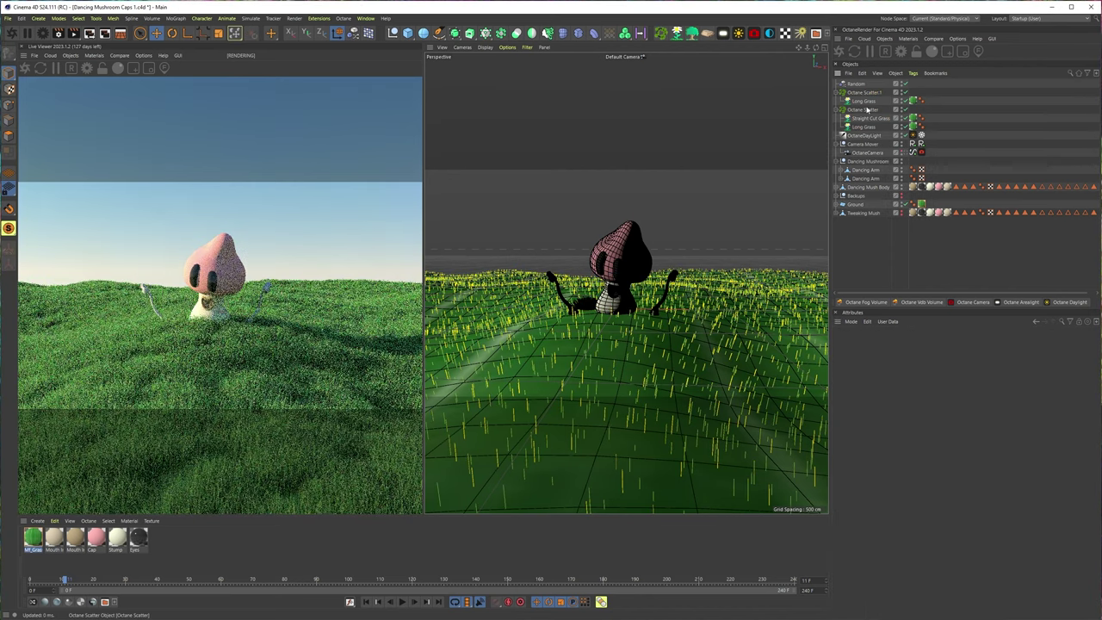
{"action": "left_click", "coordinate": [864, 101]}
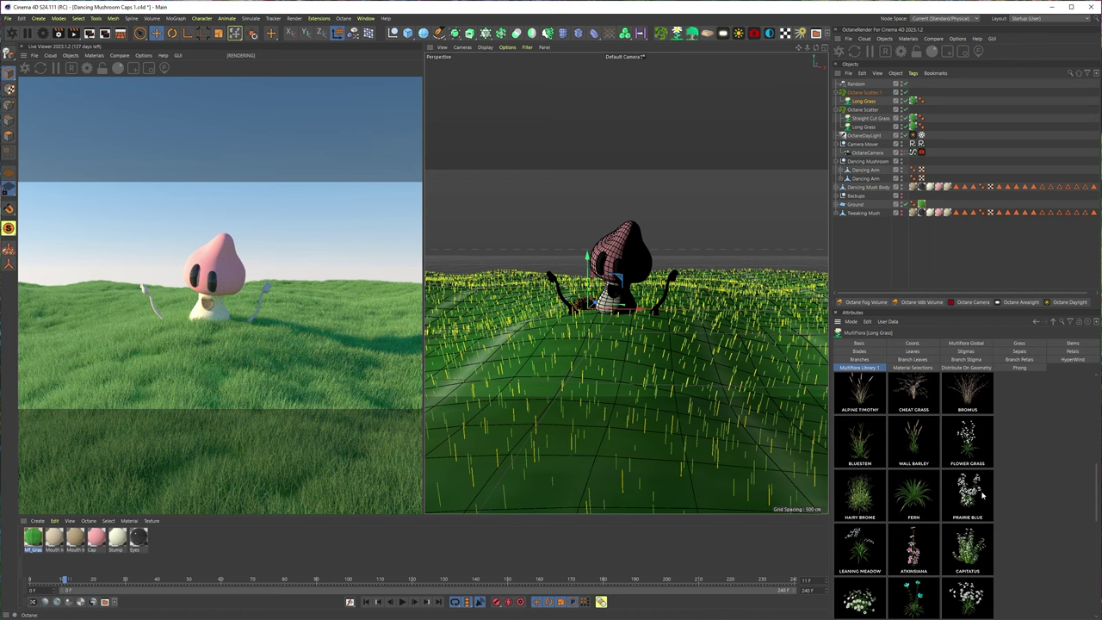
{"action": "scroll", "coordinate": [982, 495], "scroll_direction": "down", "scroll_amount": 5}
{"action": "scroll", "coordinate": [980, 495], "scroll_direction": "up", "scroll_amount": 5}
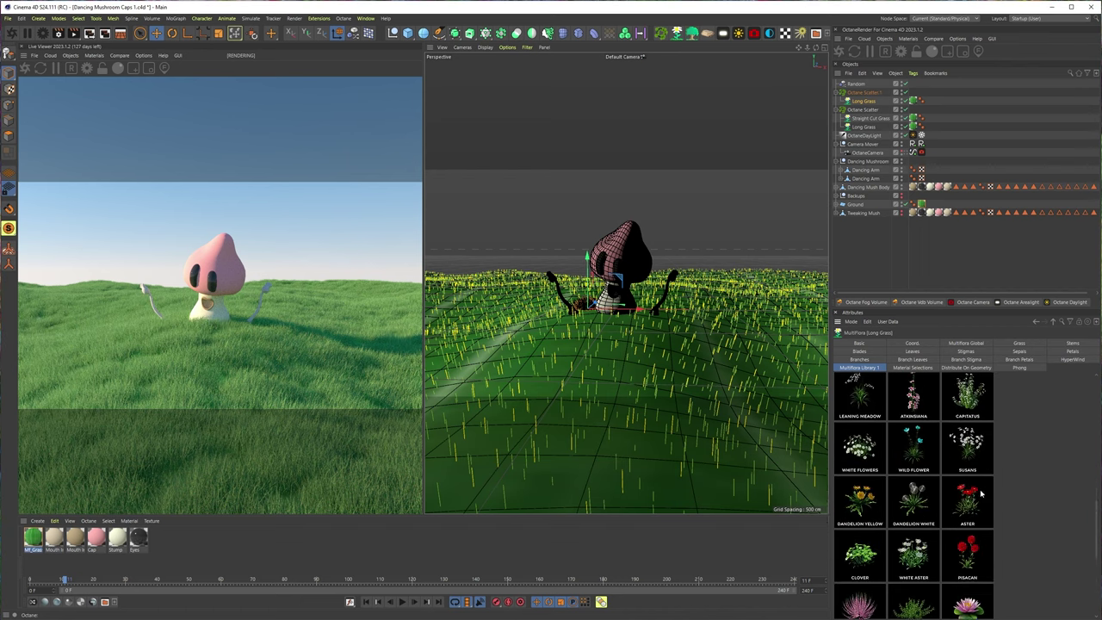
{"action": "scroll", "coordinate": [979, 486], "scroll_direction": "down", "scroll_amount": 5}
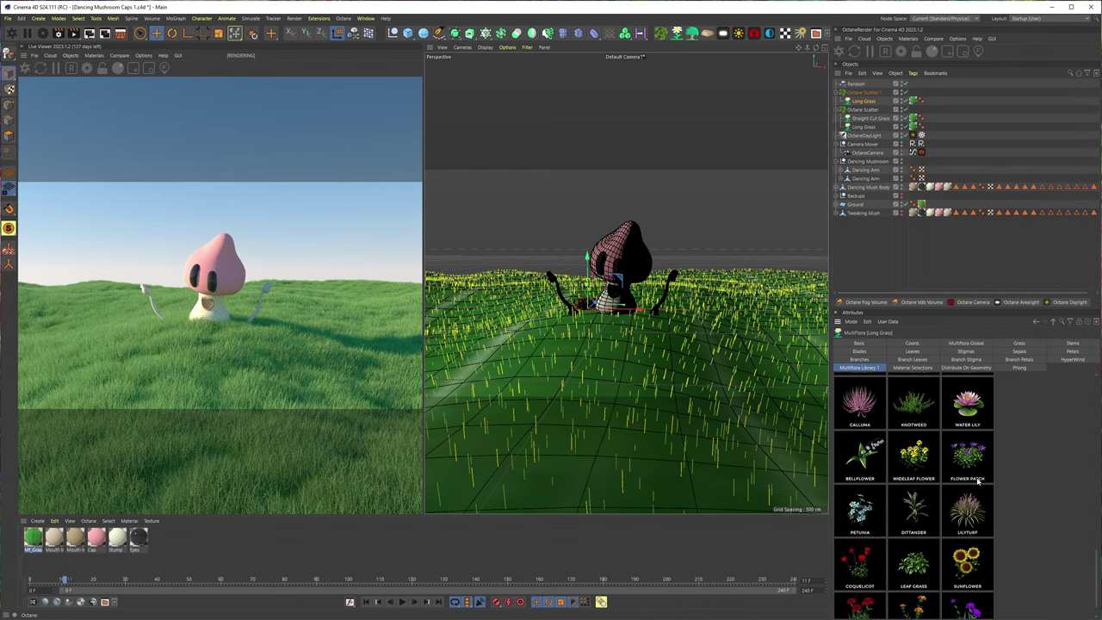
{"action": "left_click", "coordinate": [906, 545]}
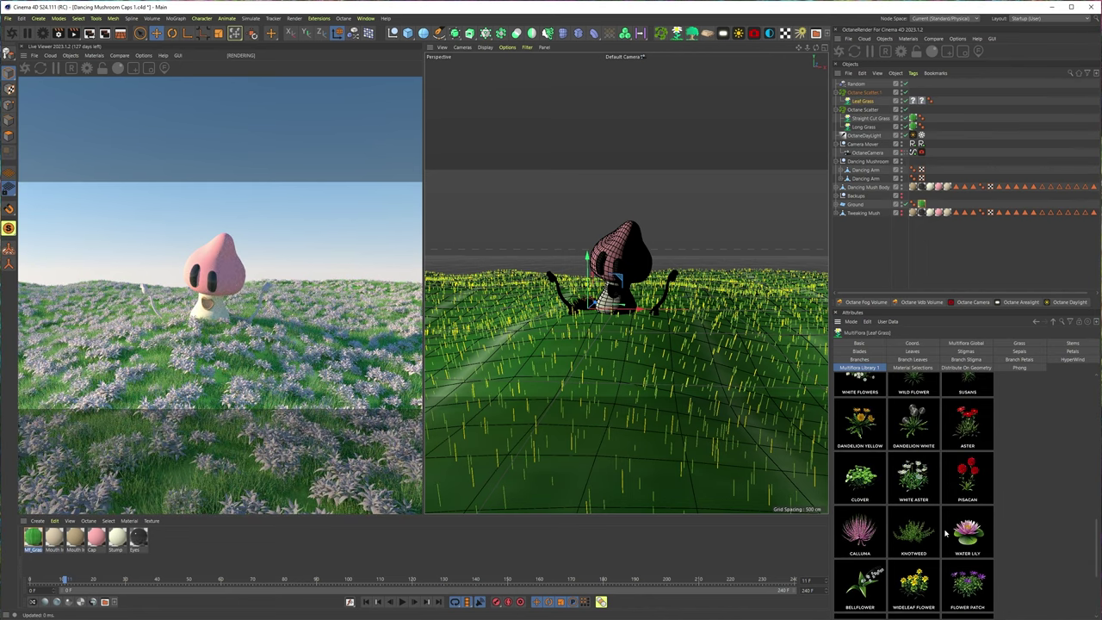
Reset the Leaf Grass object's materials, enable Insert New Materials and reapply the Leaf Grass preset.
{"action": "scroll", "coordinate": [944, 534], "scroll_direction": "up", "scroll_amount": 10}
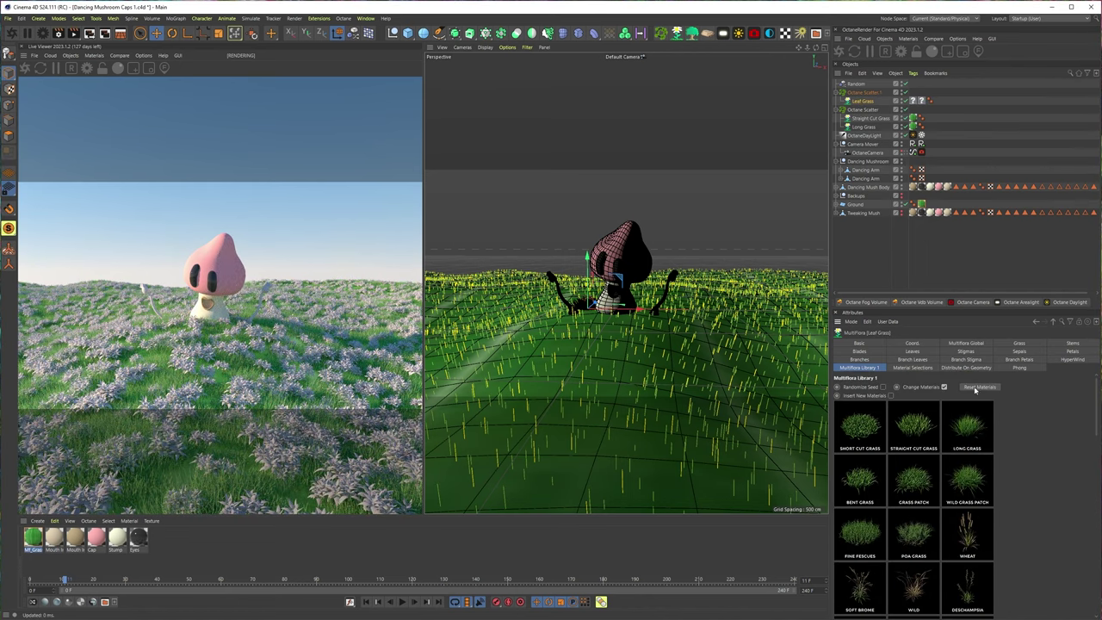
{"action": "left_click", "coordinate": [976, 388]}
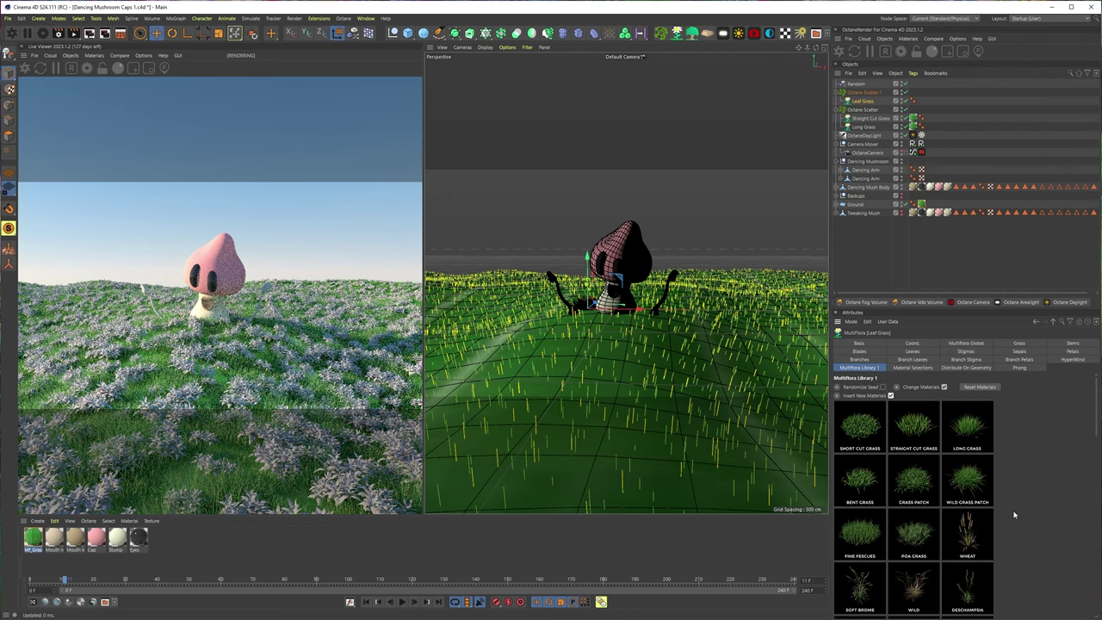
{"action": "scroll", "coordinate": [981, 512], "scroll_direction": "down", "scroll_amount": 10}
{"action": "scroll", "coordinate": [921, 568], "scroll_direction": "down", "scroll_amount": 2}
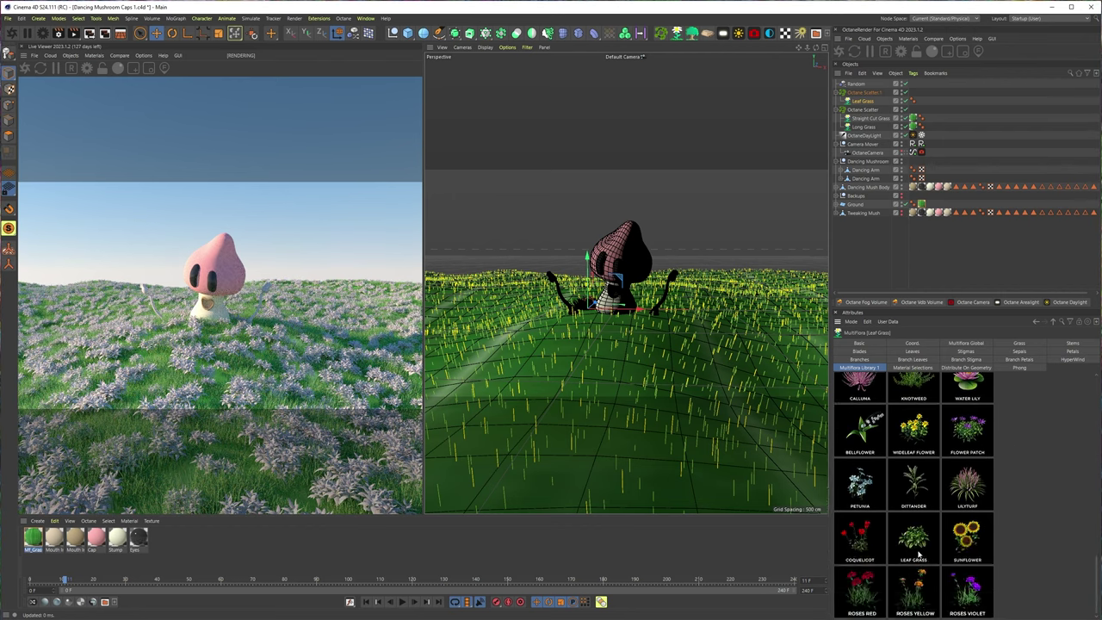
{"action": "left_click", "coordinate": [914, 540]}
Try the Knotweed preset on the copied scatter's plant, and settle on the Clover preset.
{"action": "scroll", "coordinate": [918, 555], "scroll_direction": "up", "scroll_amount": 12}
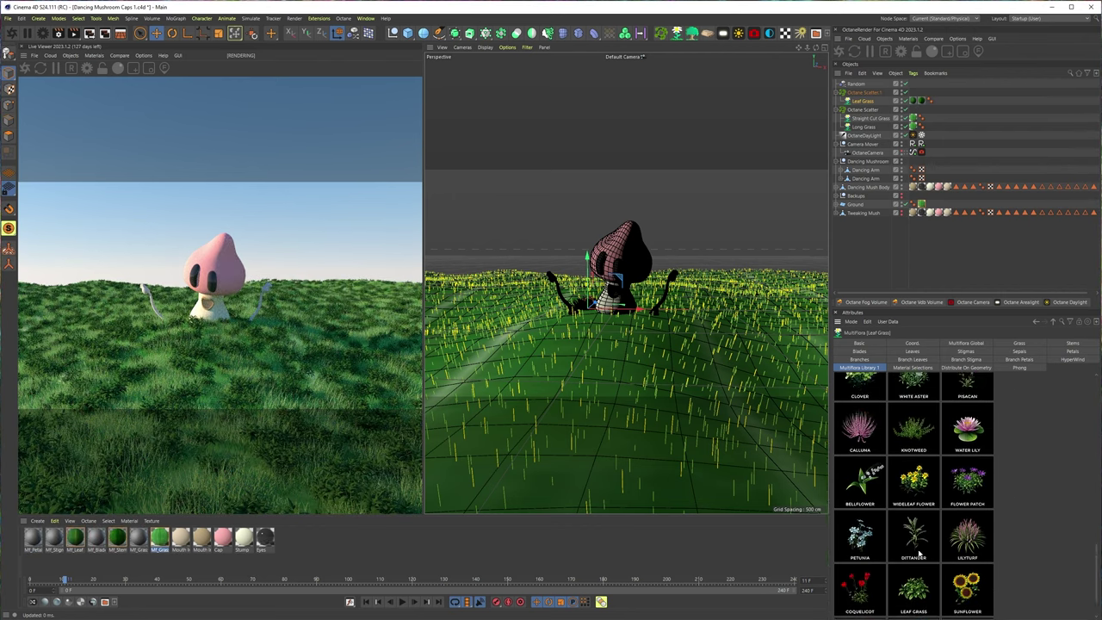
{"action": "scroll", "coordinate": [919, 553], "scroll_direction": "down", "scroll_amount": 10}
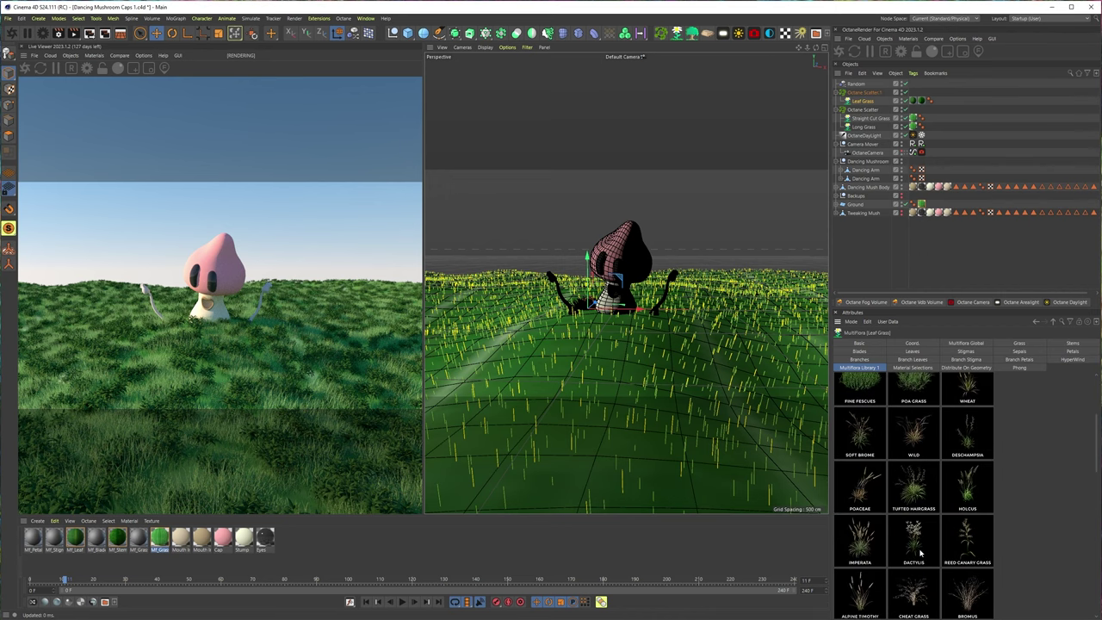
{"action": "scroll", "coordinate": [919, 553], "scroll_direction": "down", "scroll_amount": 3}
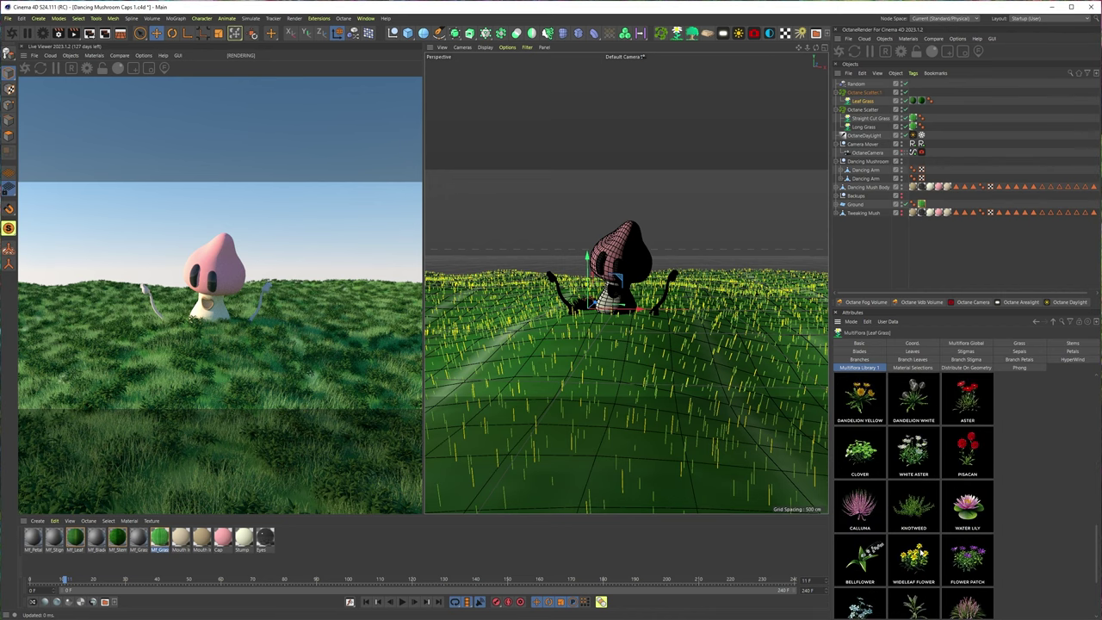
{"action": "left_click", "coordinate": [916, 517]}
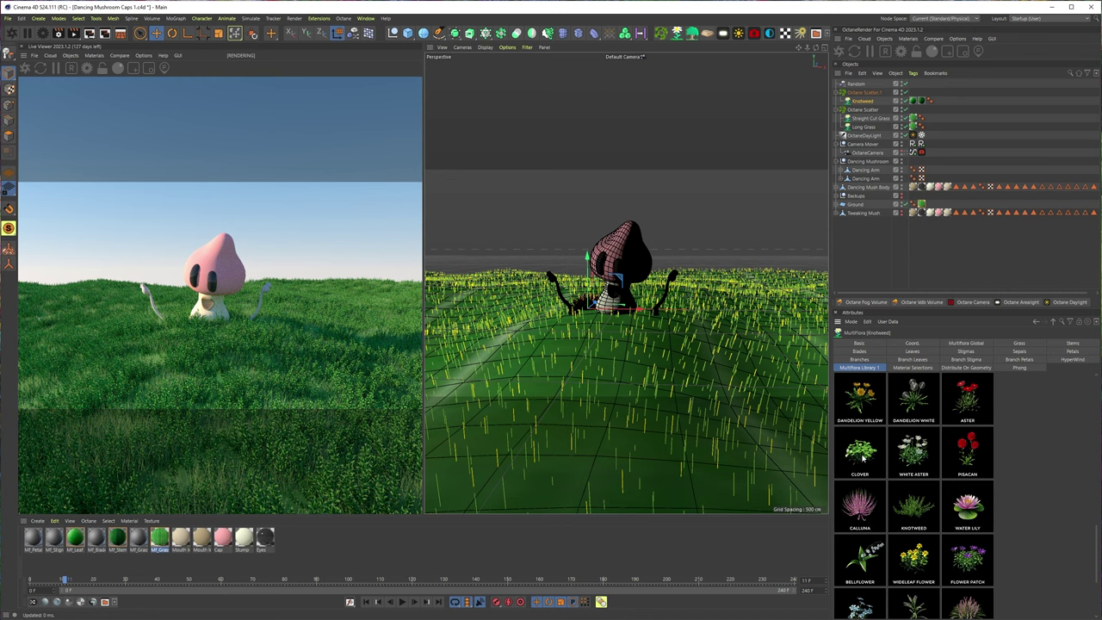
{"action": "left_click", "coordinate": [862, 458]}
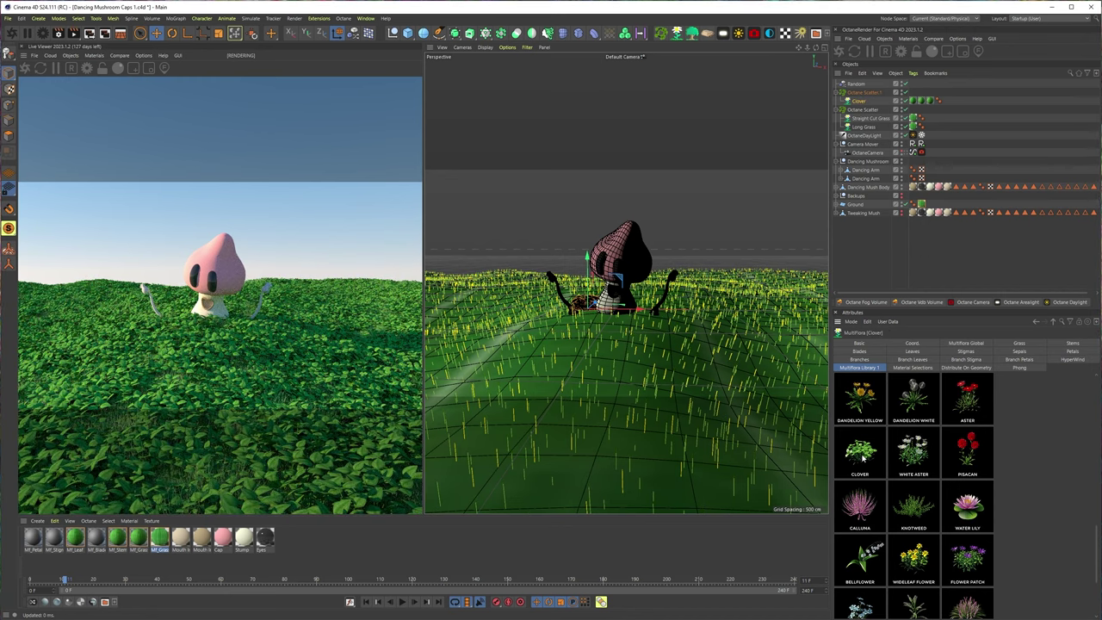
Set the clover scatter's distribution count to 1000.
{"action": "left_click", "coordinate": [864, 92]}
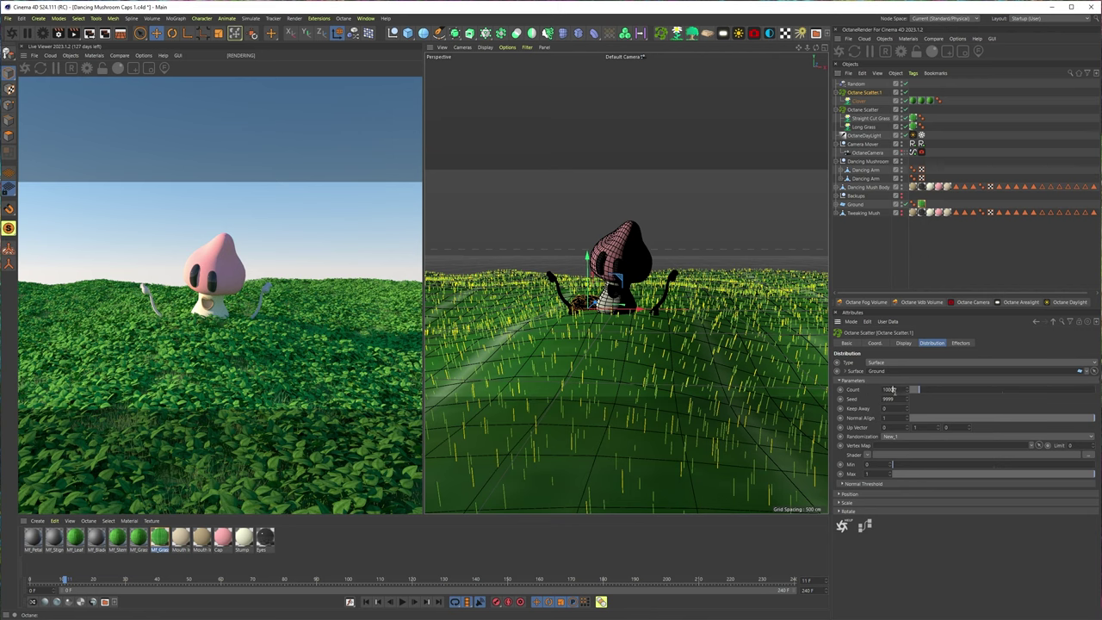
{"action": "key", "text": "Return"}
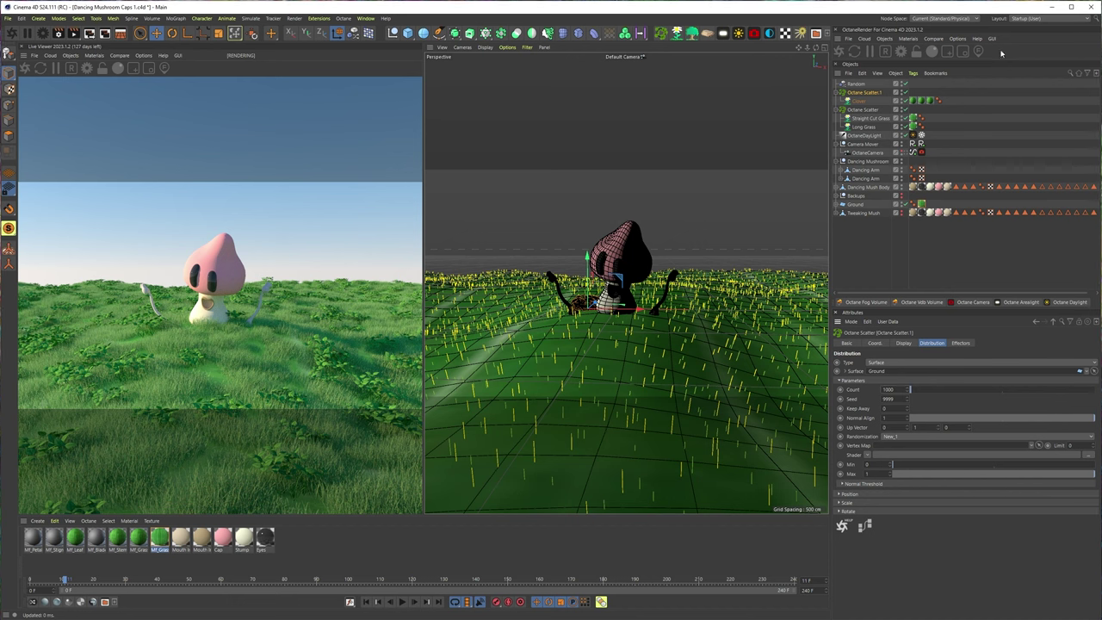
Select the clover's Mf_Leaf, Mf_Blade, Mf_Stem and Mf_Grass materials and convert them to Octane materials.
{"action": "left_click", "coordinate": [858, 101]}
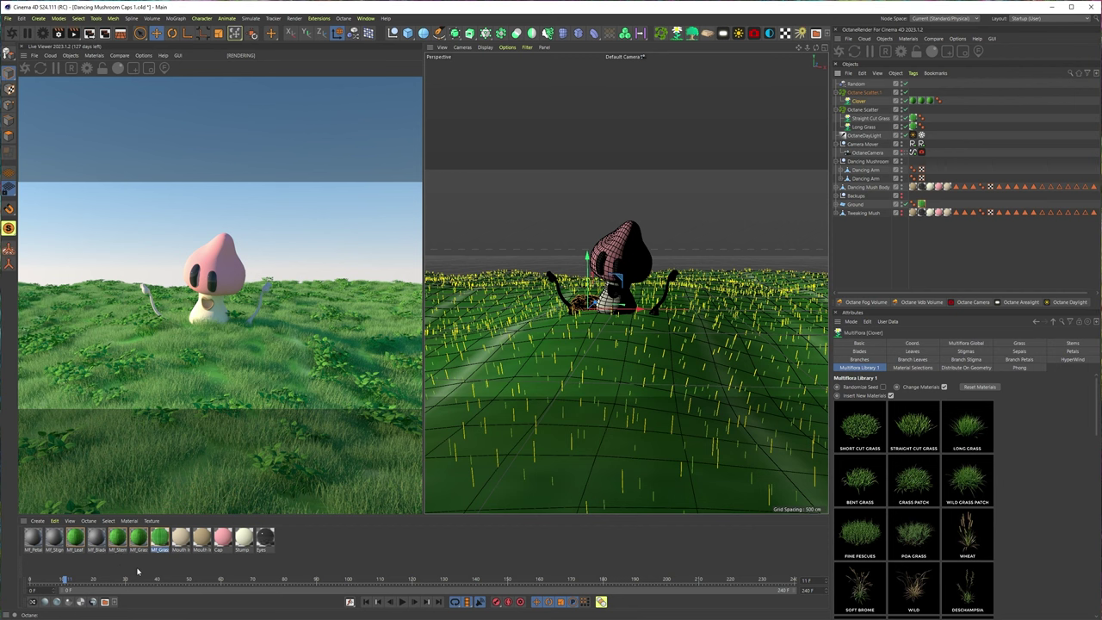
{"action": "left_click", "coordinate": [908, 38]}
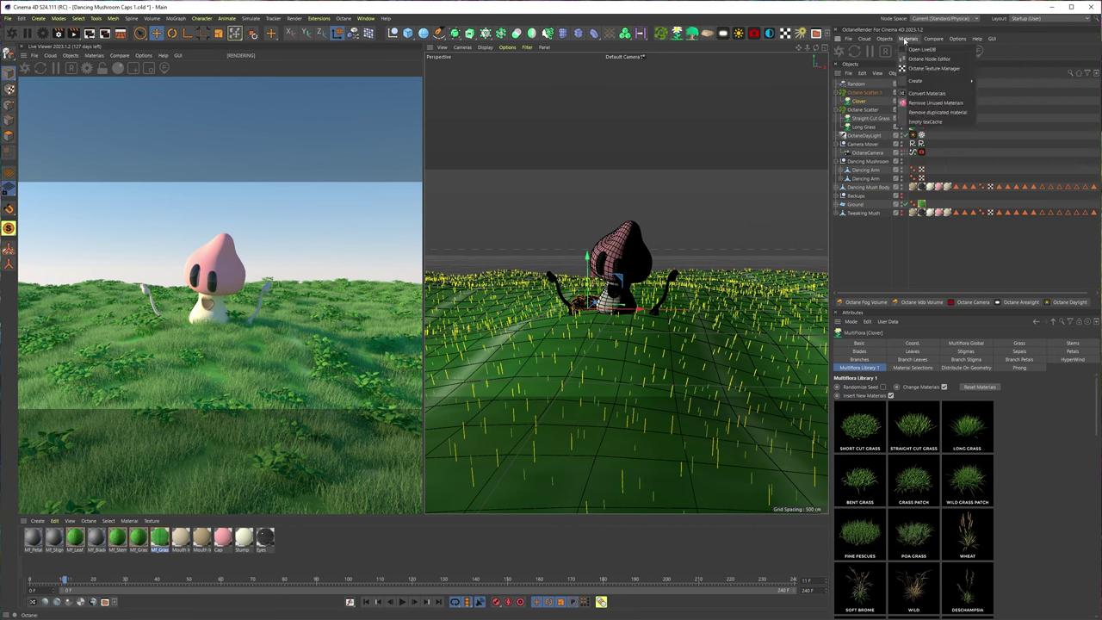
{"action": "left_click", "coordinate": [913, 93]}
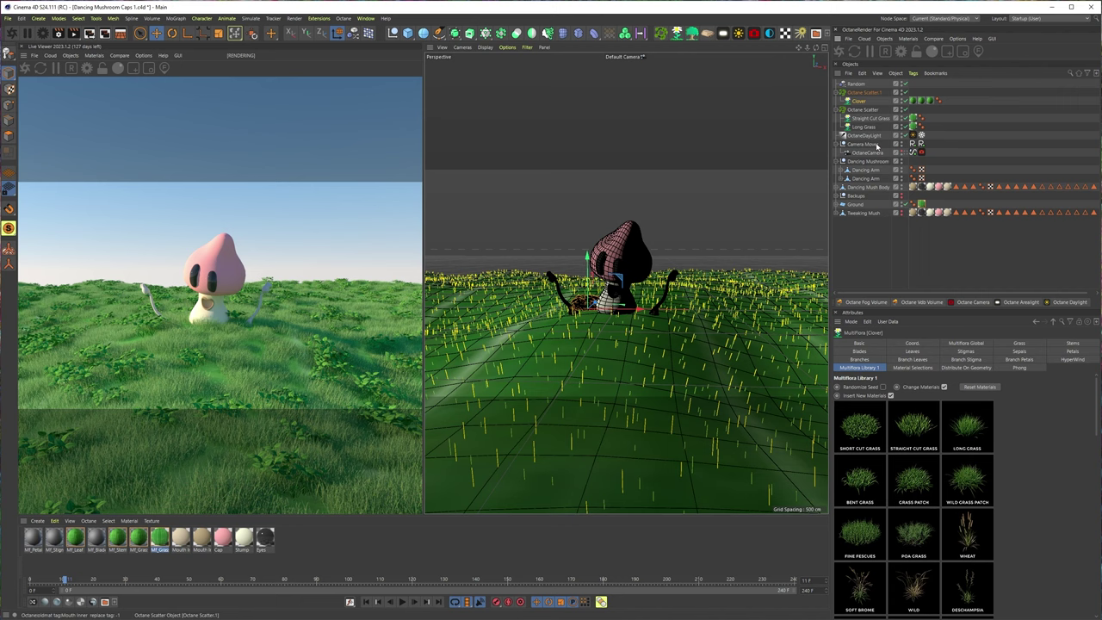
{"action": "left_click_drag", "start_coordinate": [85, 547], "coordinate": [73, 549]}
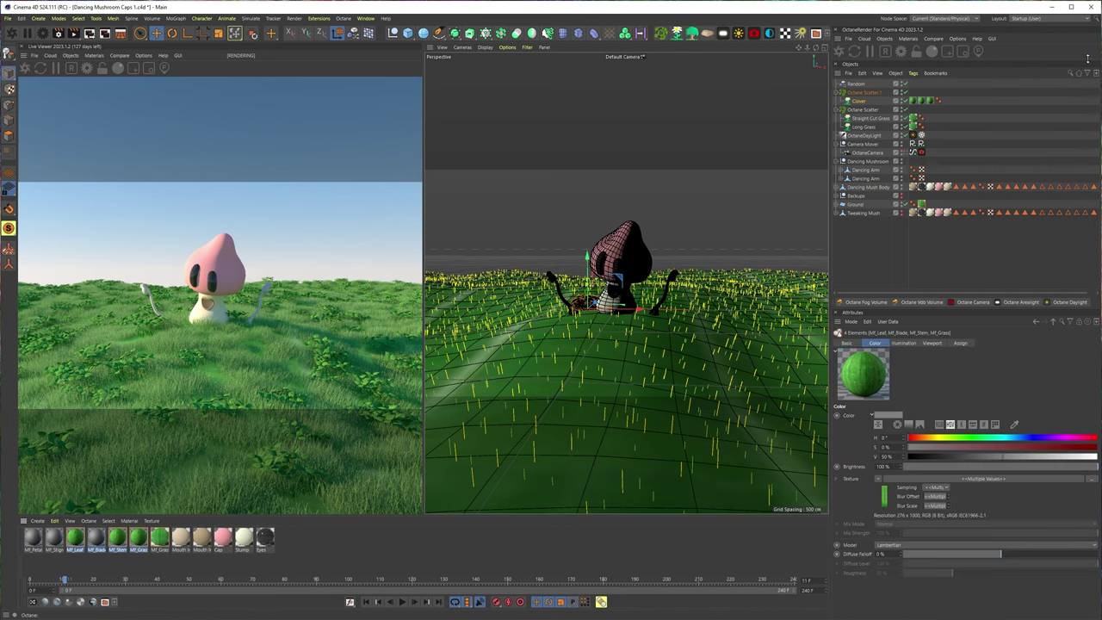
{"action": "left_click", "coordinate": [908, 39]}
{"action": "left_click", "coordinate": [924, 93]}
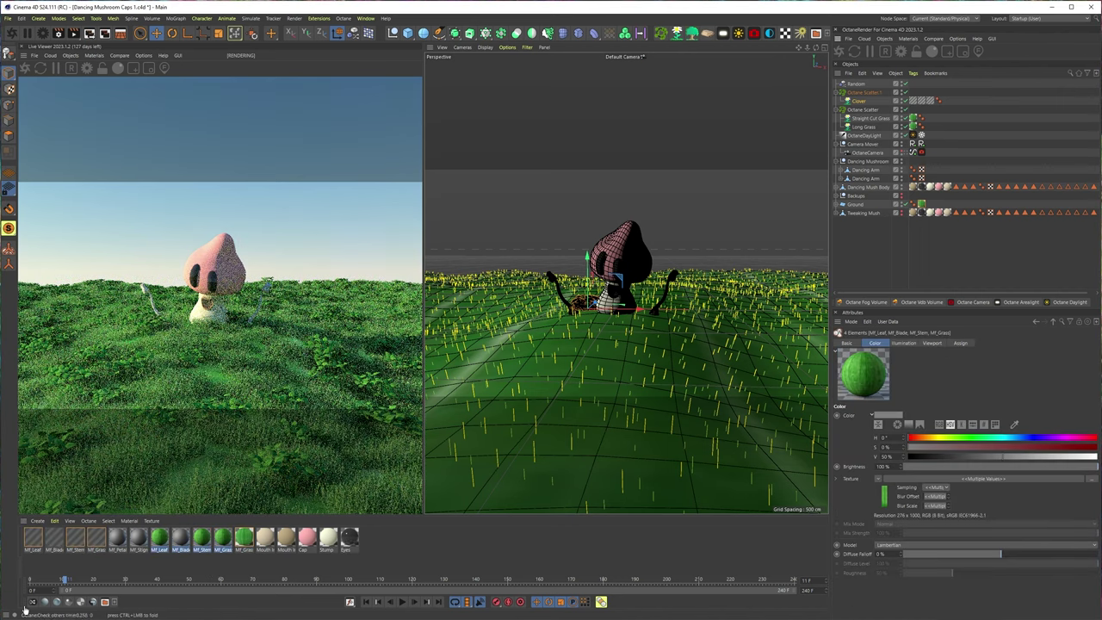
Open the converted Mf_Leaf material's node graph and insert a Color Correction node between its image texture and the diffuse input.
{"action": "double_click", "coordinate": [33, 536]}
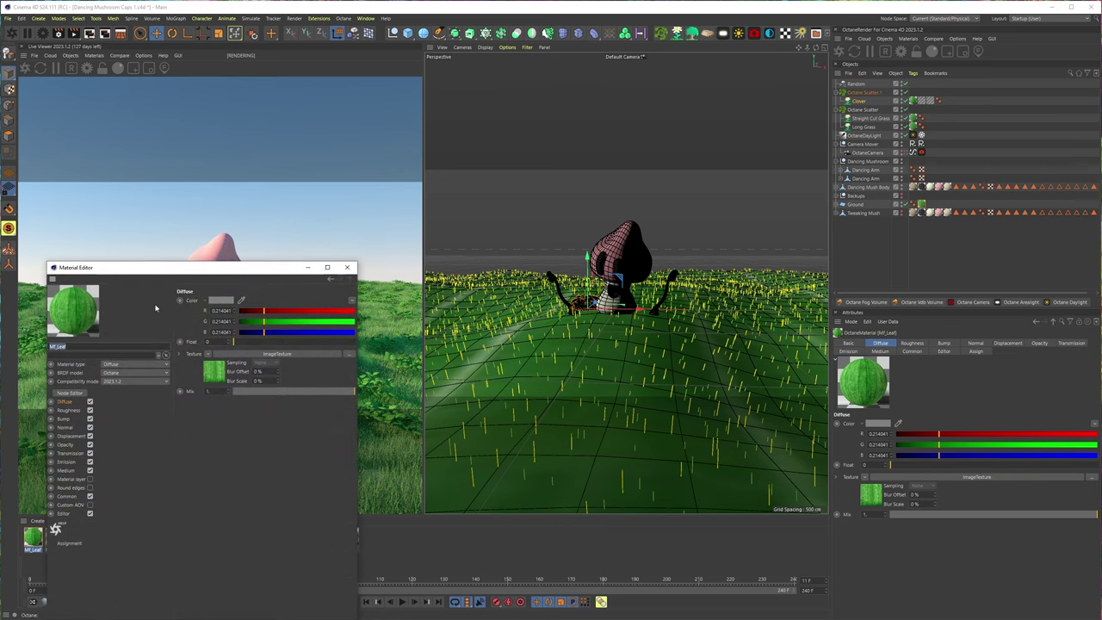
{"action": "left_click_drag", "start_coordinate": [172, 267], "coordinate": [413, 185]}
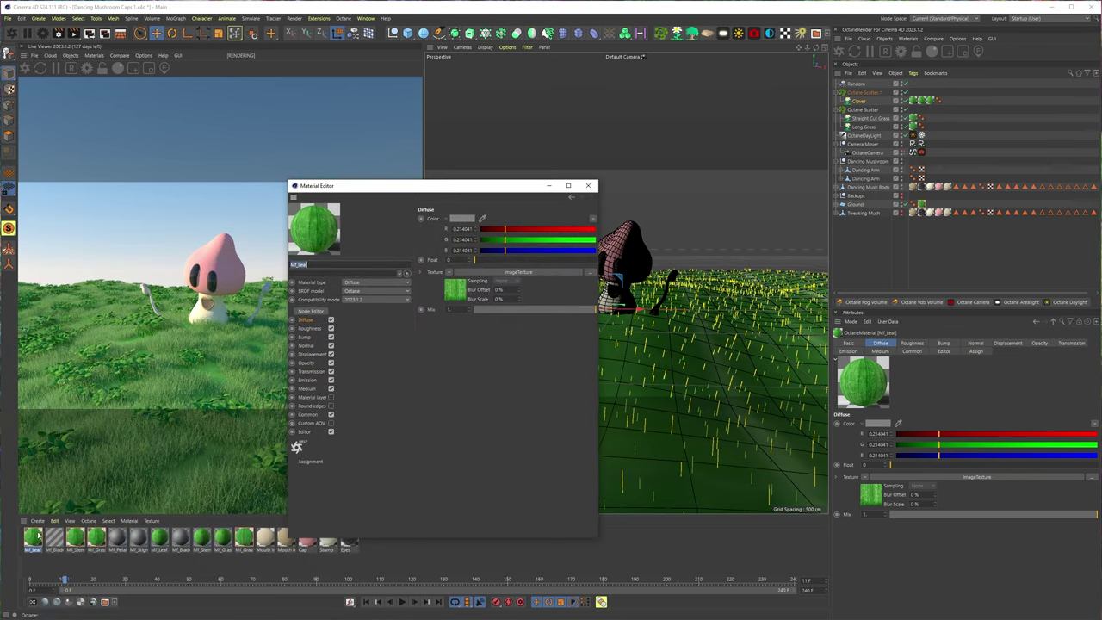
{"action": "left_click", "coordinate": [33, 536]}
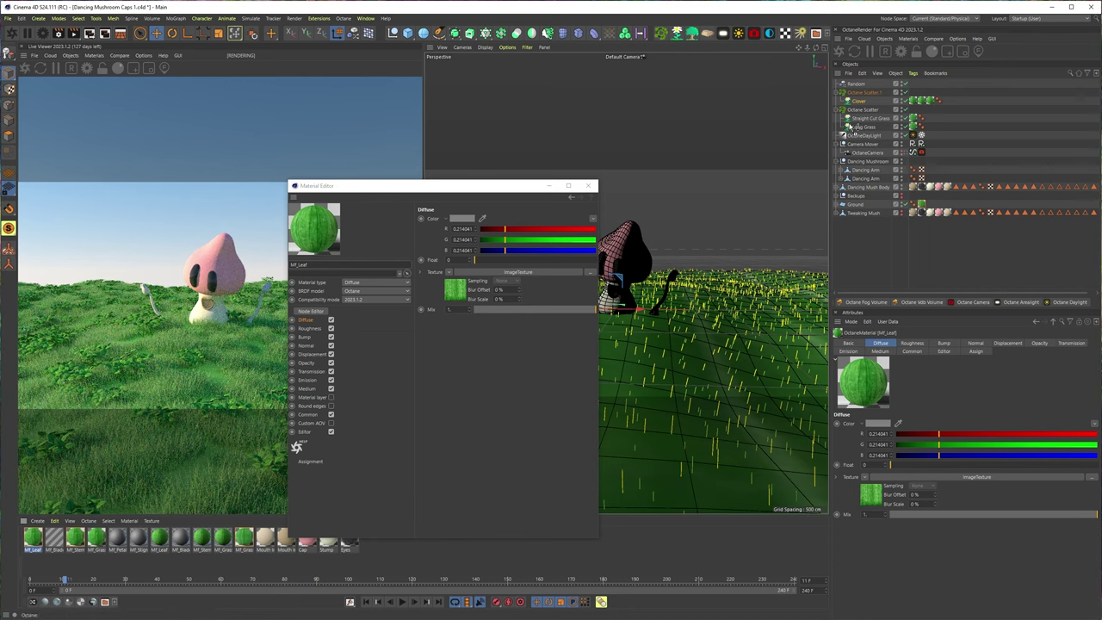
{"action": "left_click", "coordinate": [449, 295]}
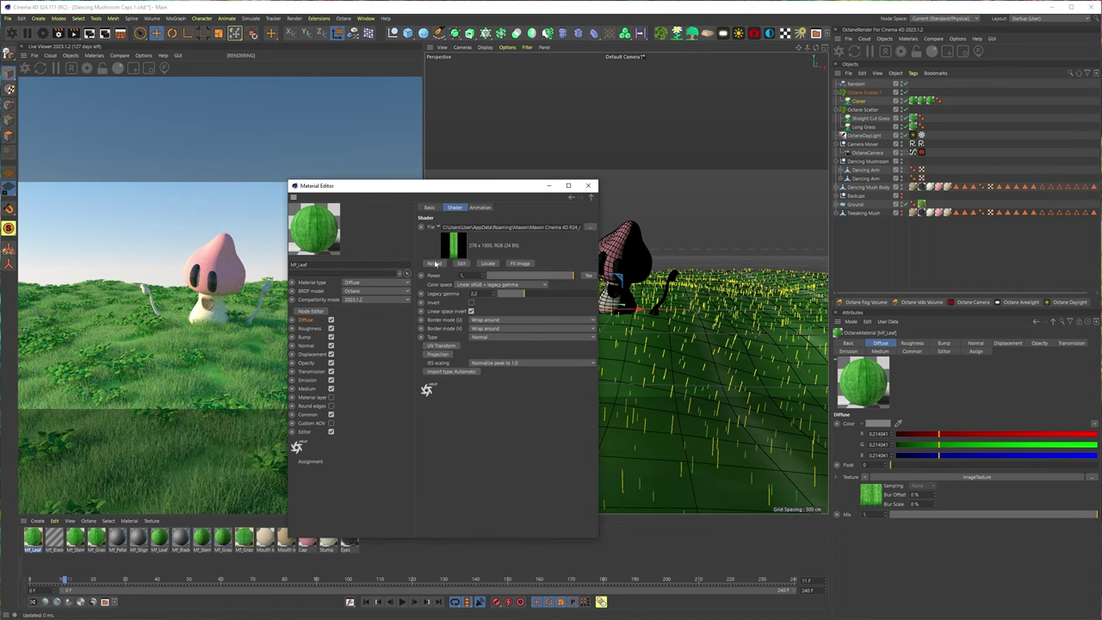
{"action": "left_click", "coordinate": [317, 311]}
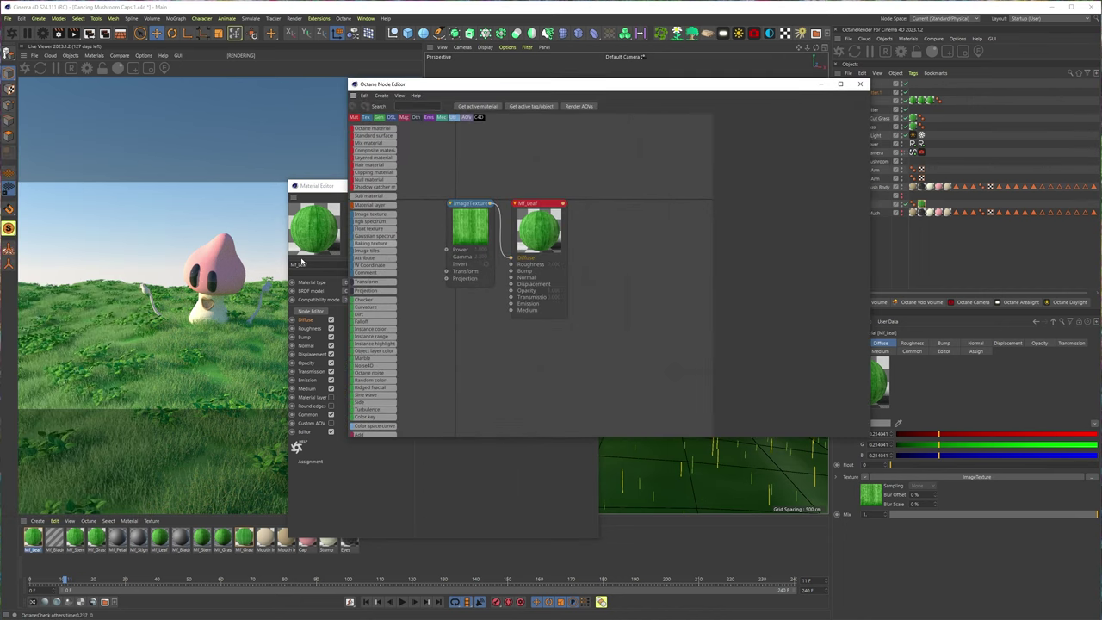
{"action": "scroll", "coordinate": [400, 303], "scroll_direction": "down", "scroll_amount": 4}
{"action": "scroll", "coordinate": [370, 363], "scroll_direction": "down", "scroll_amount": 5}
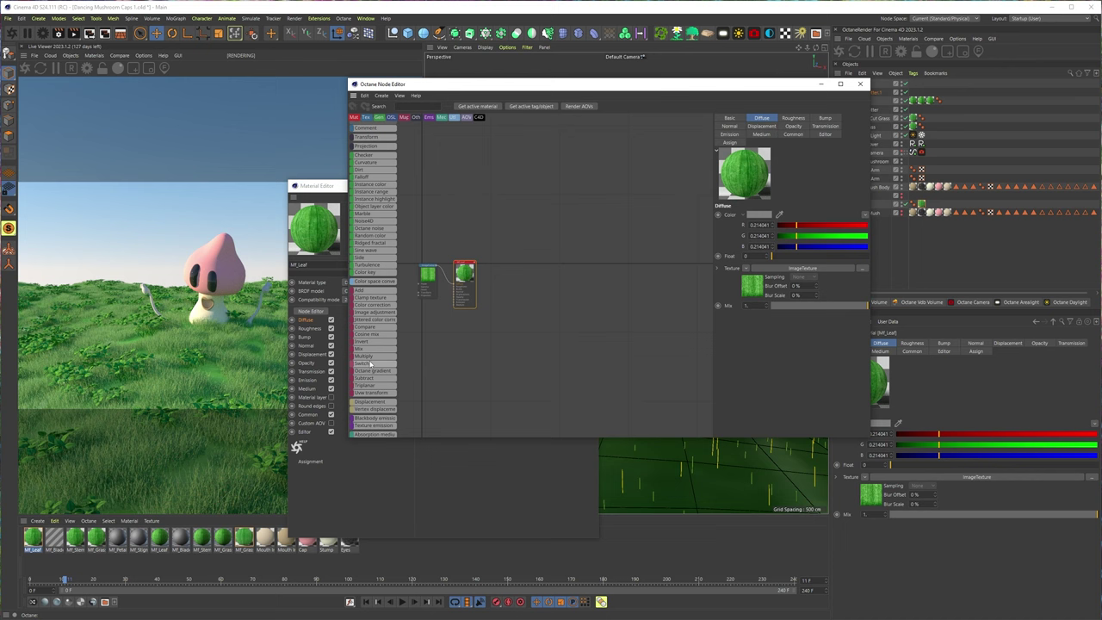
{"action": "left_click_drag", "start_coordinate": [369, 304], "coordinate": [448, 281]}
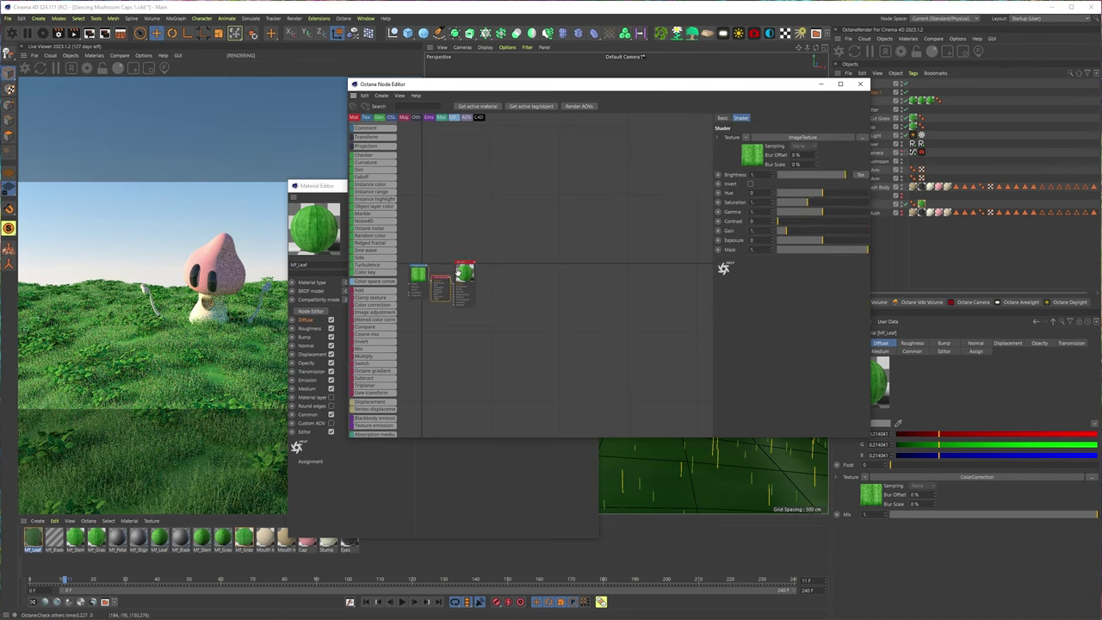
Connect the Color Correction node's output to the Mf_Leaf material's transmission input as well, and space the nodes apart.
{"action": "scroll", "coordinate": [458, 283], "scroll_direction": "up", "scroll_amount": 3}
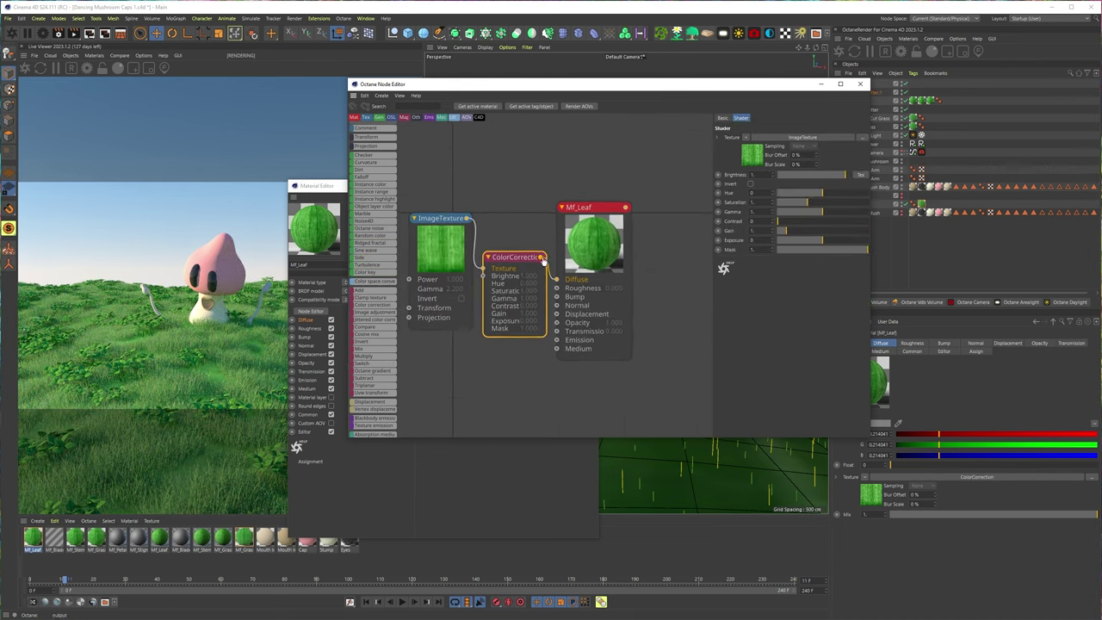
{"action": "left_click_drag", "start_coordinate": [542, 256], "coordinate": [557, 334]}
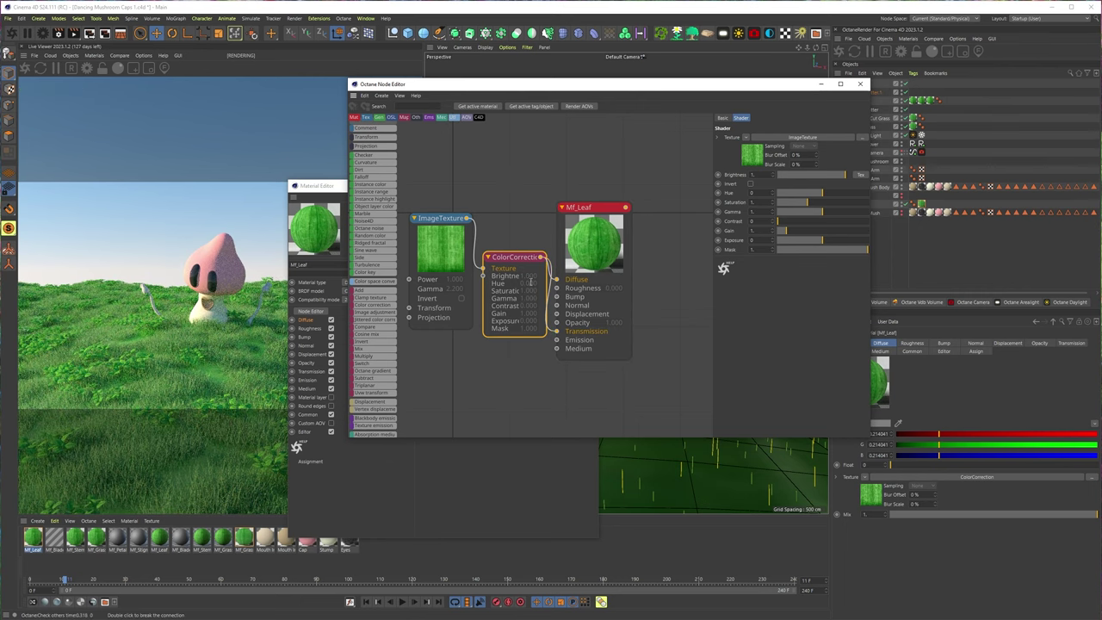
{"action": "left_click_drag", "start_coordinate": [580, 246], "coordinate": [607, 231]}
{"action": "left_click_drag", "start_coordinate": [505, 257], "coordinate": [510, 248]}
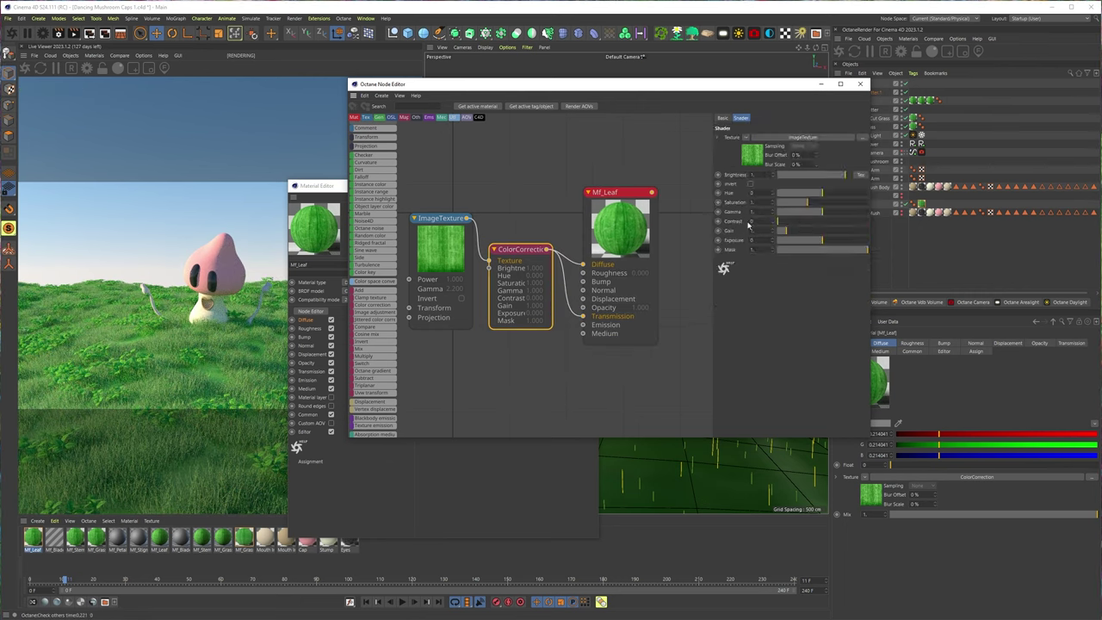
Set Mf_Leaf's Color Correction to hue about 0.005, saturation about 0.89 and exposure about -0.14, and close the node and material editors.
{"action": "mouse_move", "coordinate": [830, 193]}
{"action": "left_mouse_down"}
{"action": "mouse_move", "coordinate": [810, 192]}
{"action": "mouse_move", "coordinate": [823, 193]}
{"action": "left_mouse_up"}
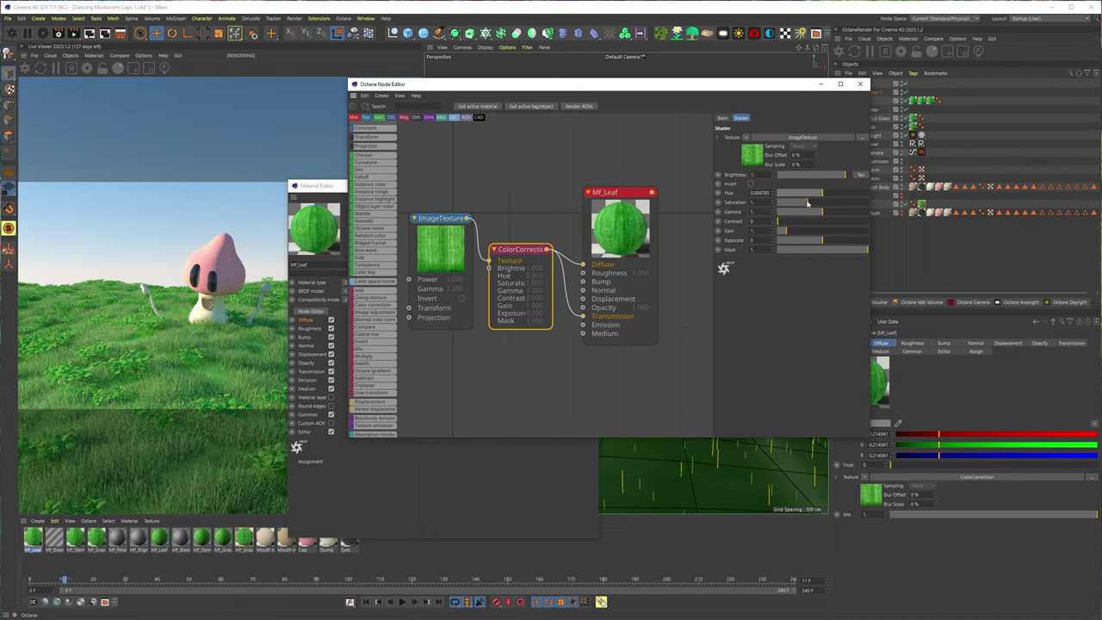
{"action": "left_click_drag", "start_coordinate": [808, 204], "coordinate": [806, 203]}
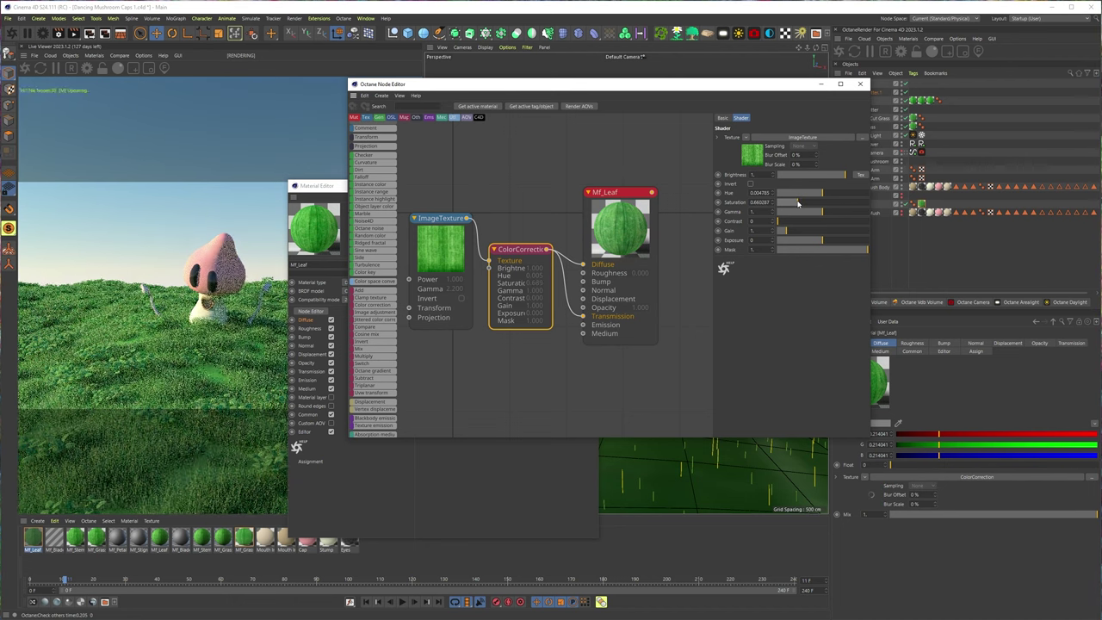
{"action": "left_click", "coordinate": [820, 240]}
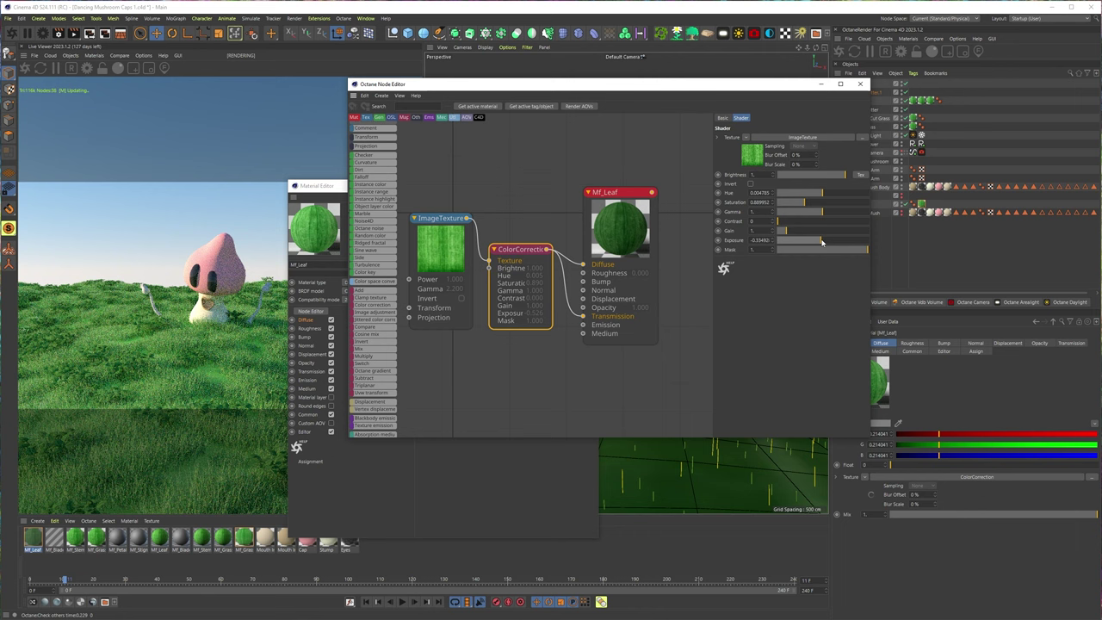
{"action": "left_click_drag", "start_coordinate": [821, 240], "coordinate": [822, 241]}
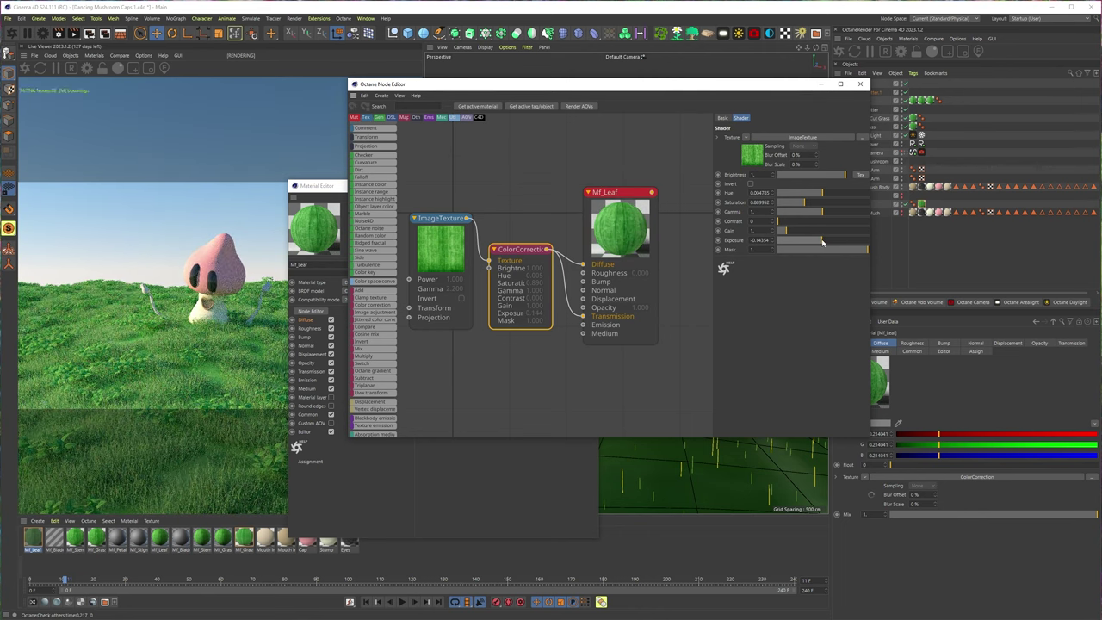
{"action": "left_click", "coordinate": [859, 83]}
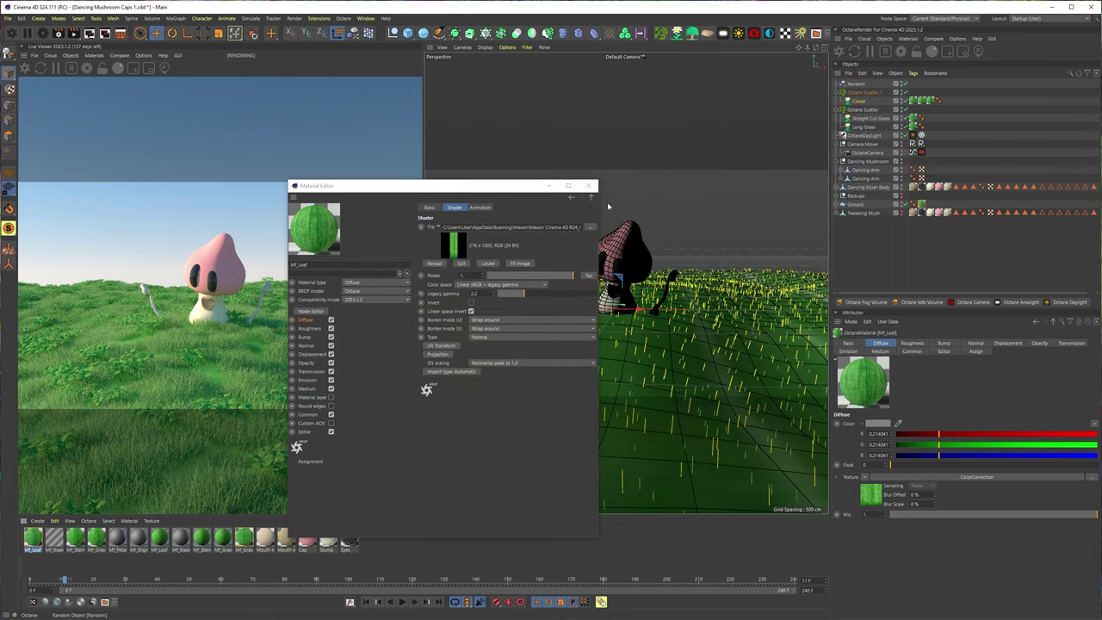
{"action": "left_click", "coordinate": [588, 185]}
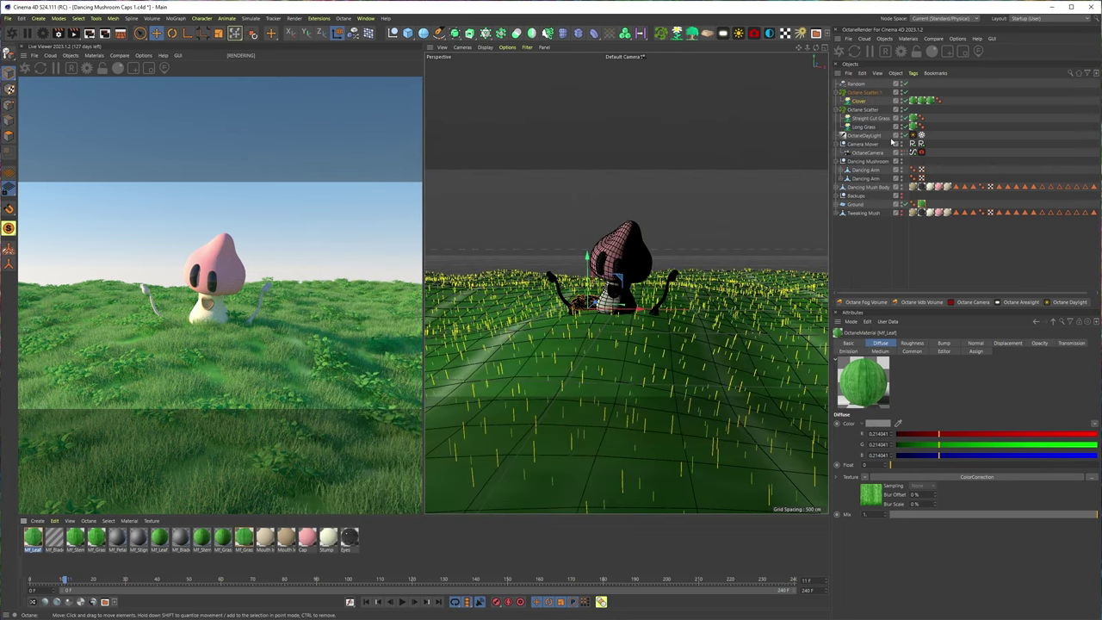
Duplicate the clover scatter and the mixed grass scatter together with their plants.
{"action": "left_click", "coordinate": [863, 92]}
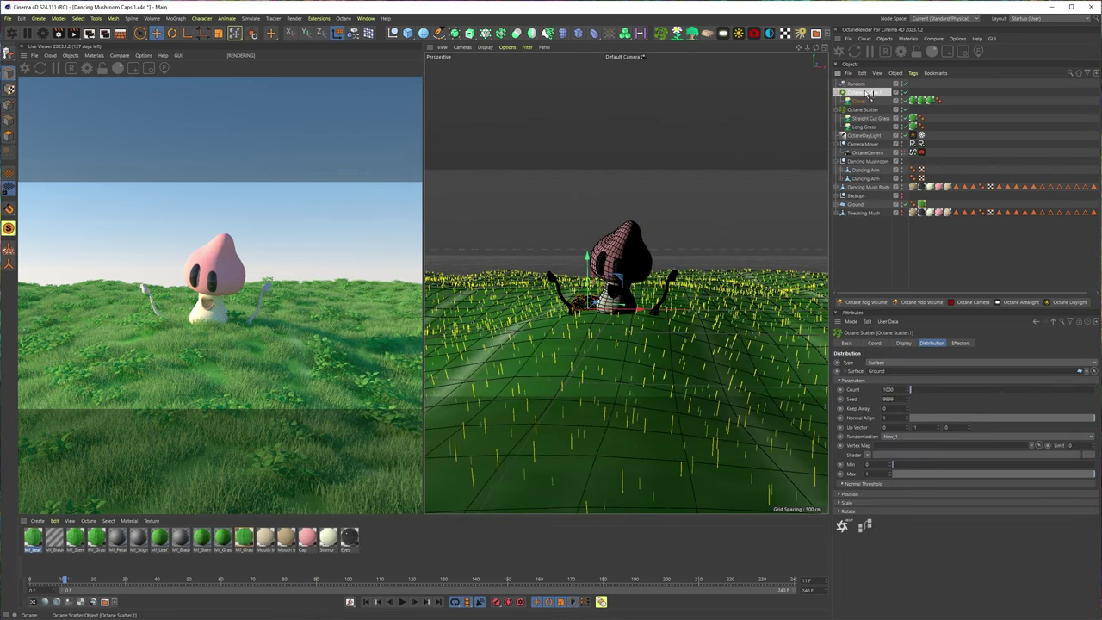
{"action": "left_click_drag", "start_coordinate": [865, 92], "coordinate": [863, 88], "text": "ctrl"}
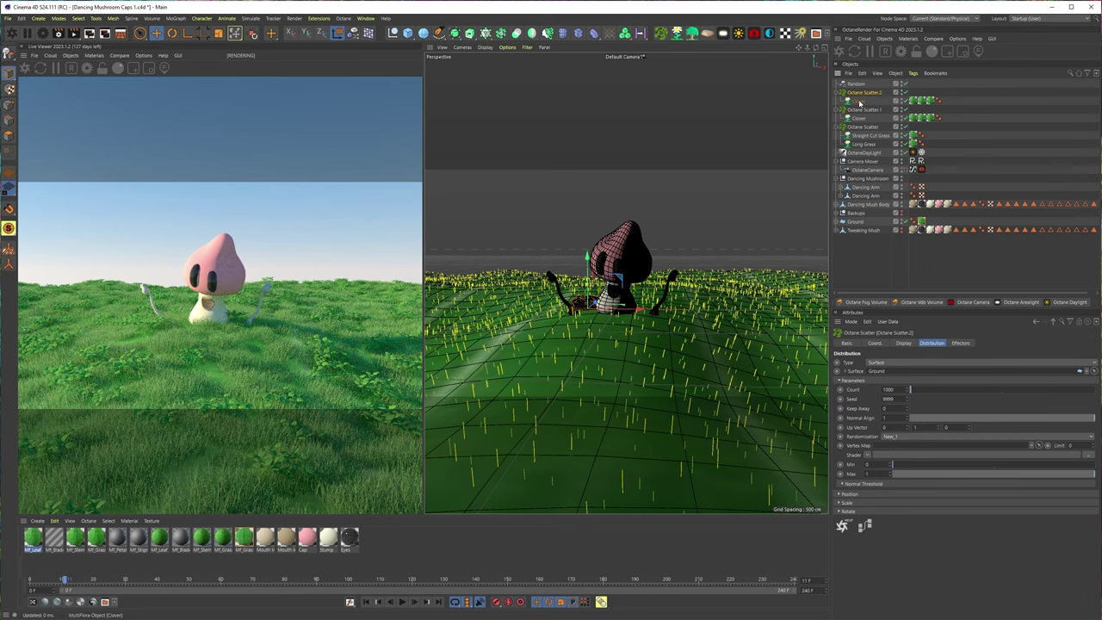
{"action": "left_click", "coordinate": [862, 127]}
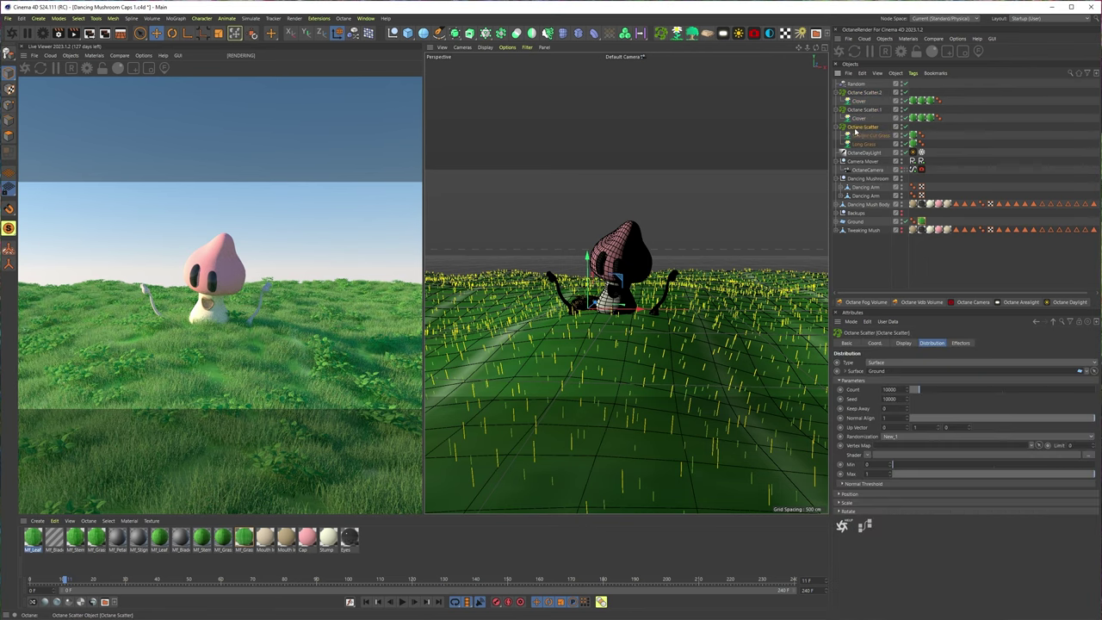
{"action": "left_click_drag", "start_coordinate": [862, 127], "coordinate": [861, 125], "text": "ctrl"}
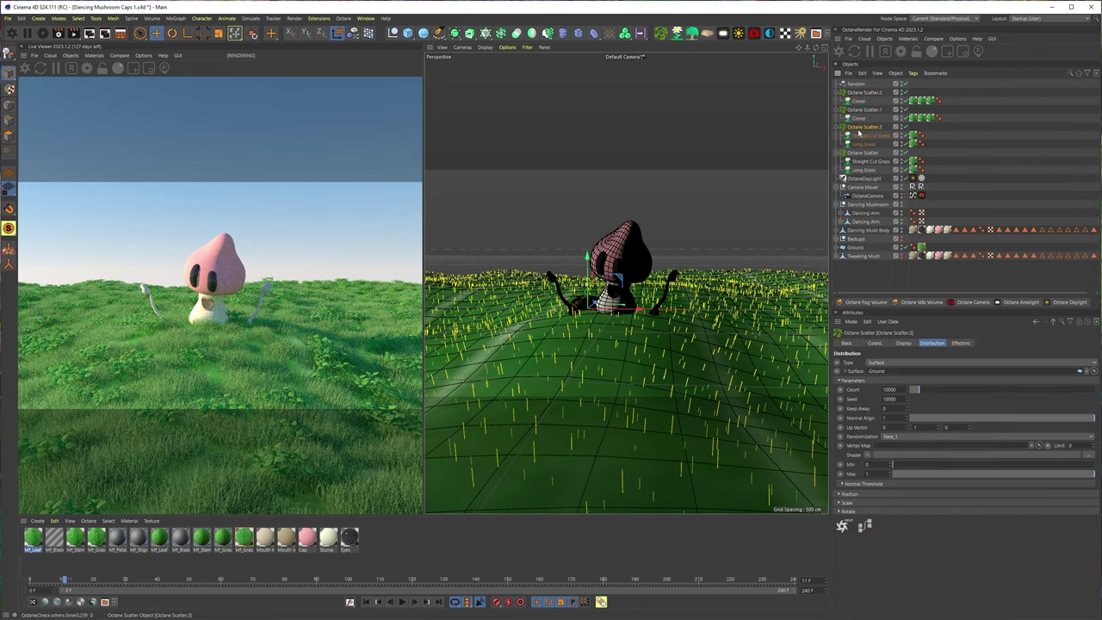
Nudge the distribution seed of the copied grass scatter so its grass is placed differently from the original.
{"action": "left_click", "coordinate": [908, 390]}
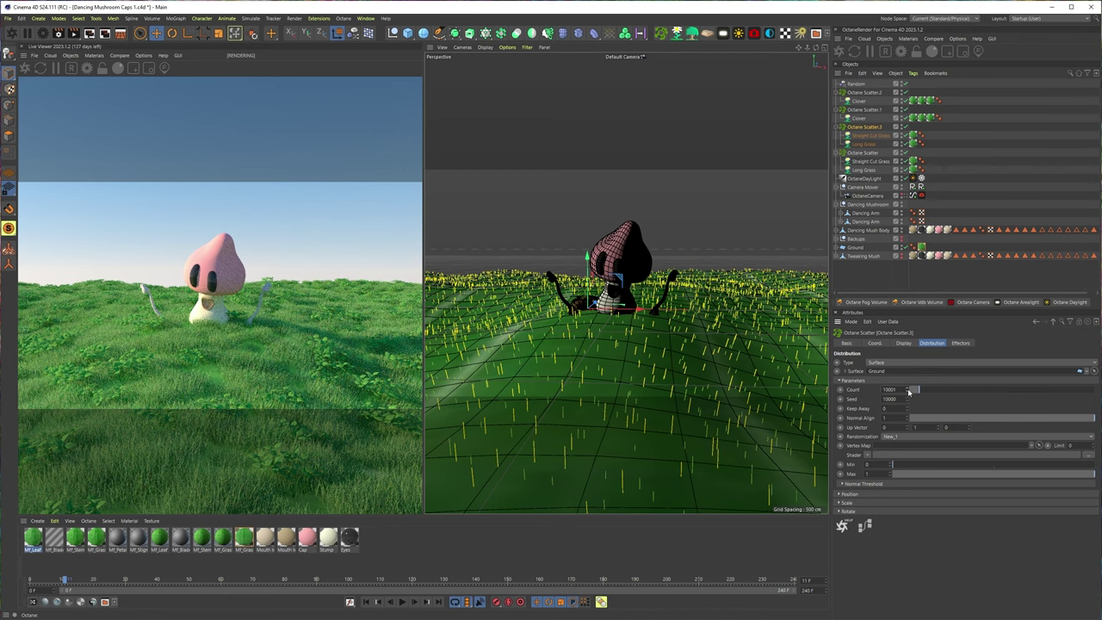
{"action": "left_click", "coordinate": [906, 389]}
{"action": "left_click", "coordinate": [908, 401]}
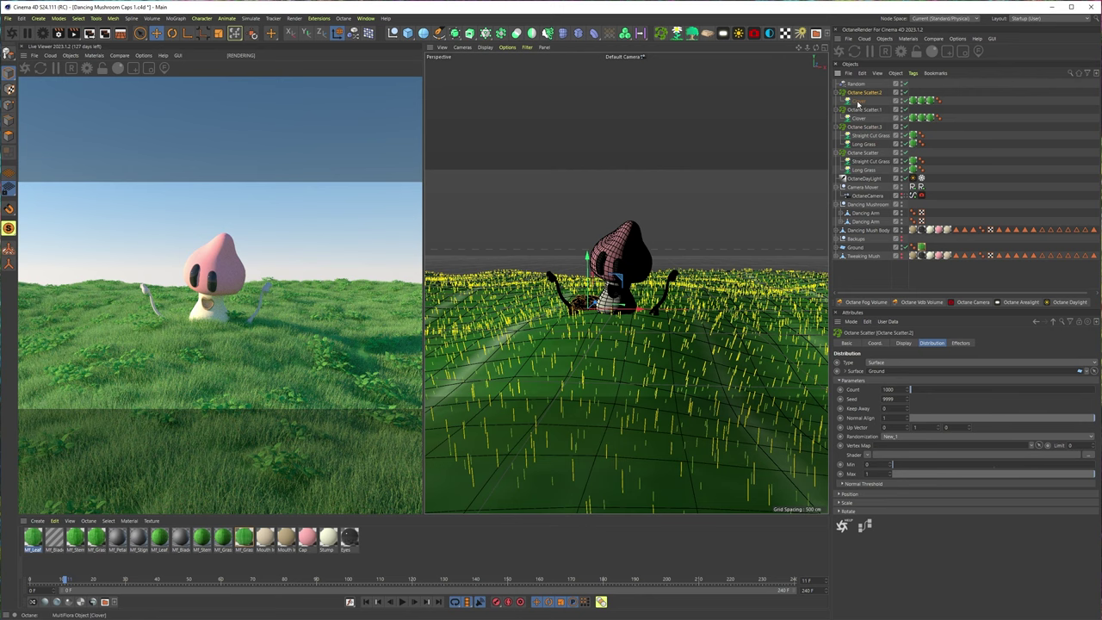
Try the White Aster preset on the copied clover scatter's plant, and settle on the Flower Patch preset.
{"action": "left_click", "coordinate": [858, 100]}
{"action": "scroll", "coordinate": [1007, 508], "scroll_direction": "down", "scroll_amount": 10}
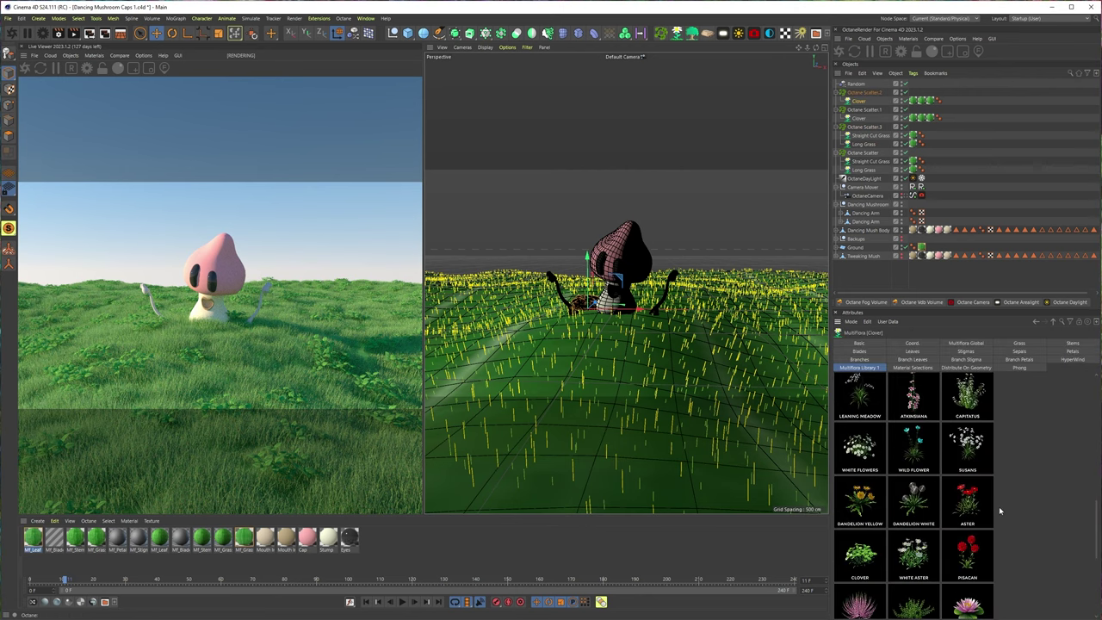
{"action": "scroll", "coordinate": [990, 498], "scroll_direction": "down", "scroll_amount": 5}
{"action": "left_click", "coordinate": [917, 557]}
{"action": "scroll", "coordinate": [965, 507], "scroll_direction": "up", "scroll_amount": 5}
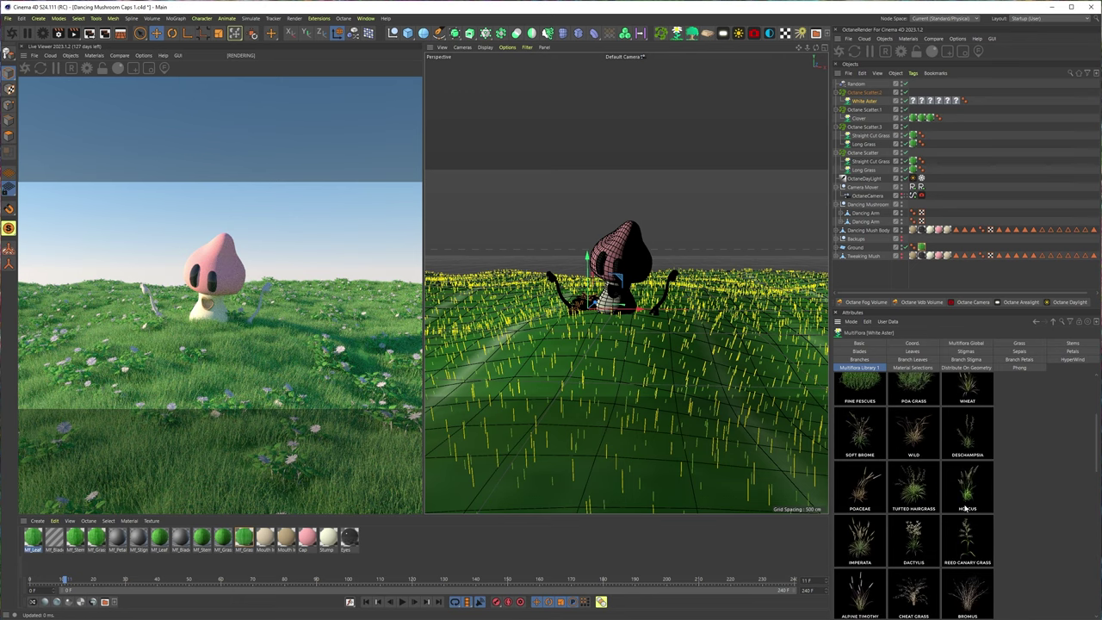
{"action": "scroll", "coordinate": [966, 508], "scroll_direction": "down", "scroll_amount": 5}
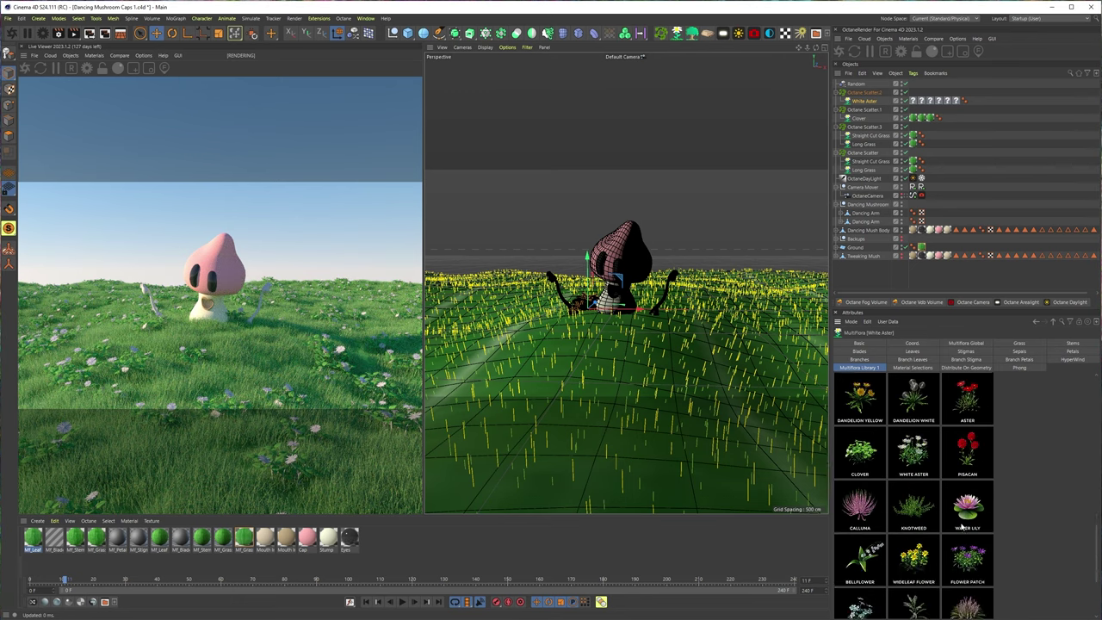
{"action": "left_click", "coordinate": [951, 560]}
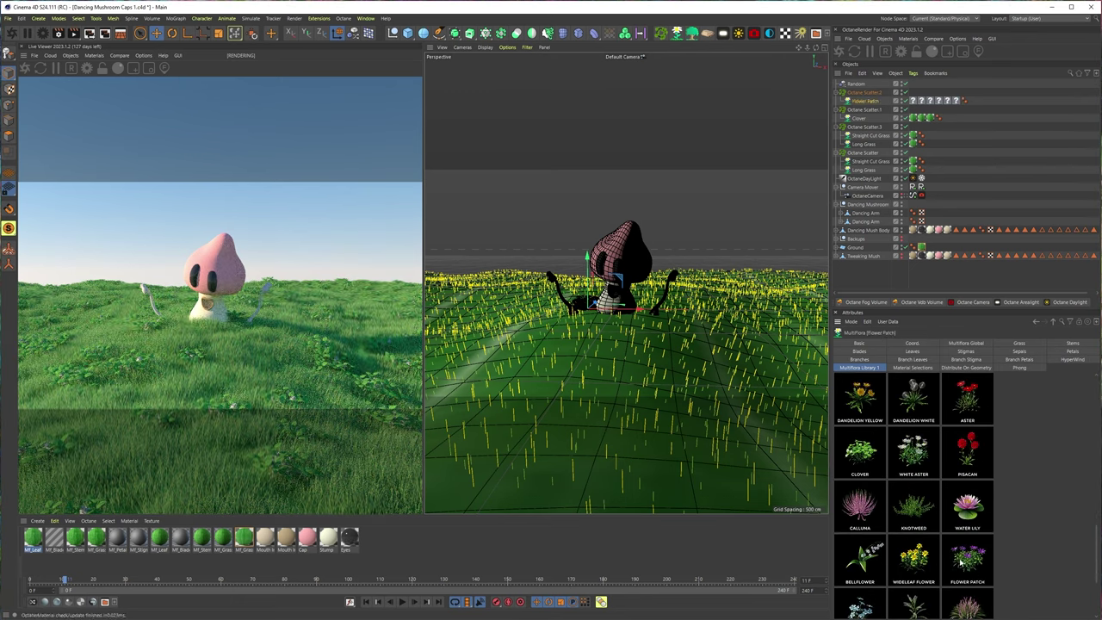
{"action": "scroll", "coordinate": [972, 563], "scroll_direction": "up", "scroll_amount": 8}
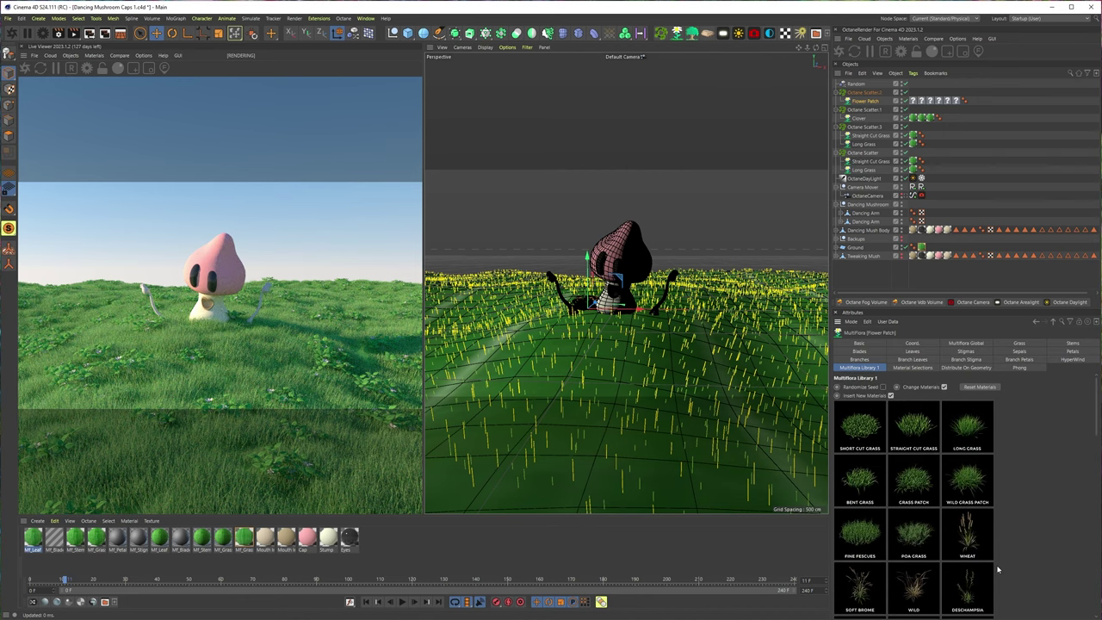
{"action": "scroll", "coordinate": [990, 517], "scroll_direction": "down", "scroll_amount": 6}
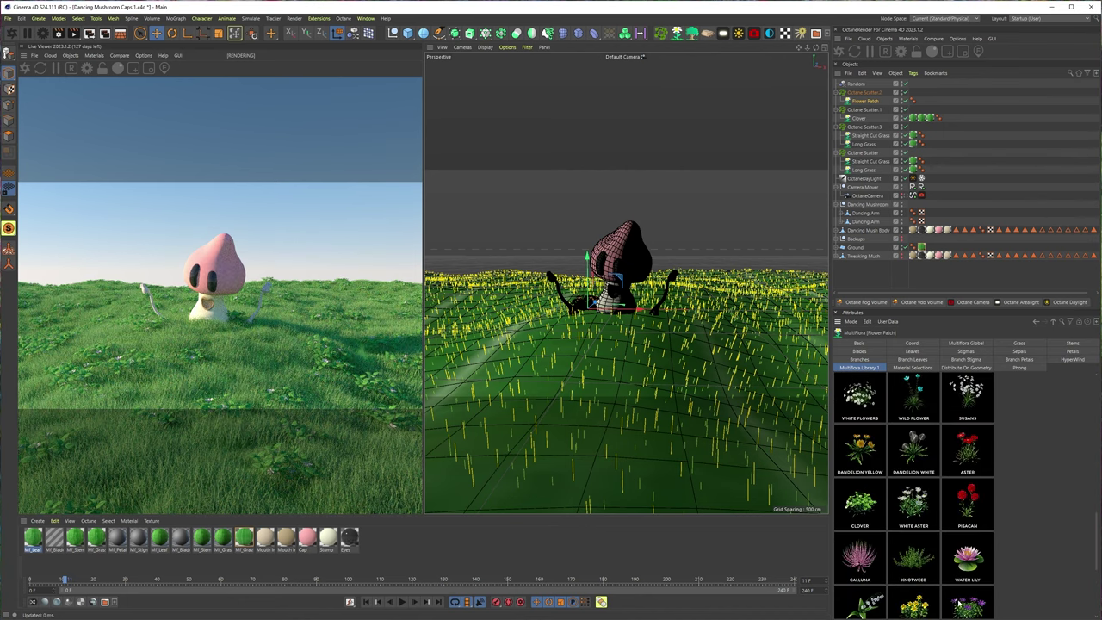
{"action": "scroll", "coordinate": [955, 559], "scroll_direction": "up", "scroll_amount": 6}
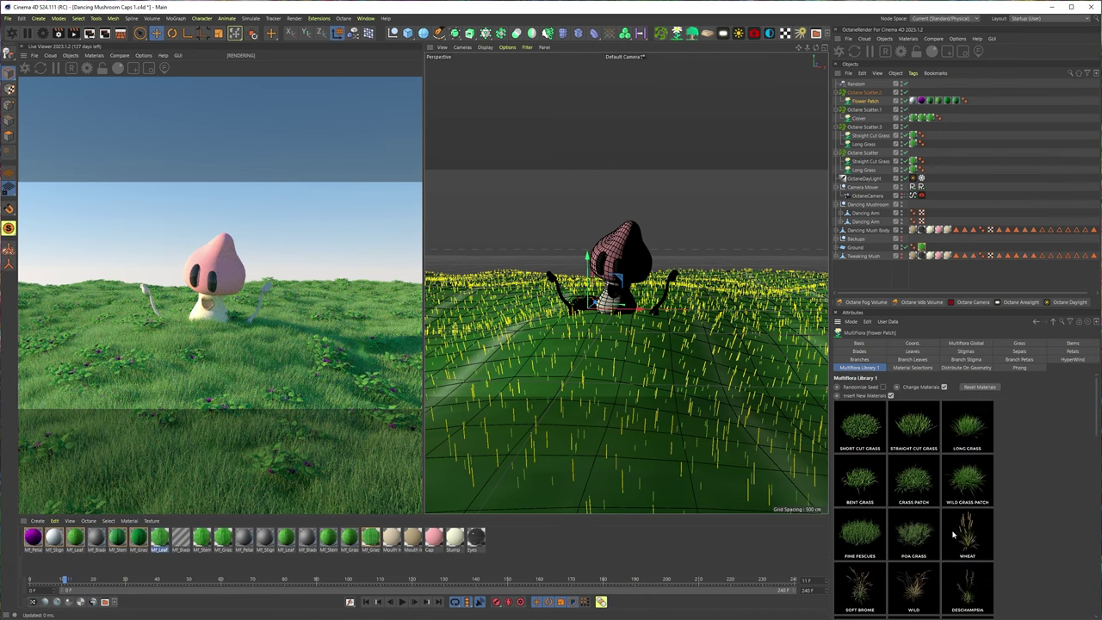
Try a distribution count of 10000 on the flower patch scatter, and settle on 5555.
{"action": "left_click", "coordinate": [861, 84]}
{"action": "left_click", "coordinate": [864, 92]}
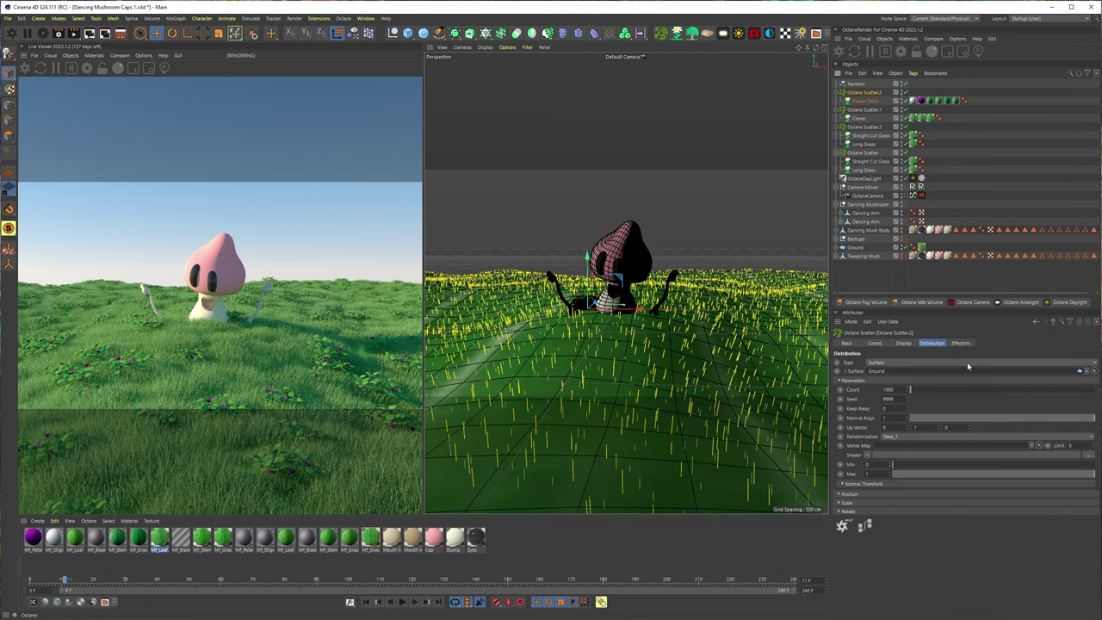
{"action": "type", "text": "0"}
{"action": "key", "text": "Return"}
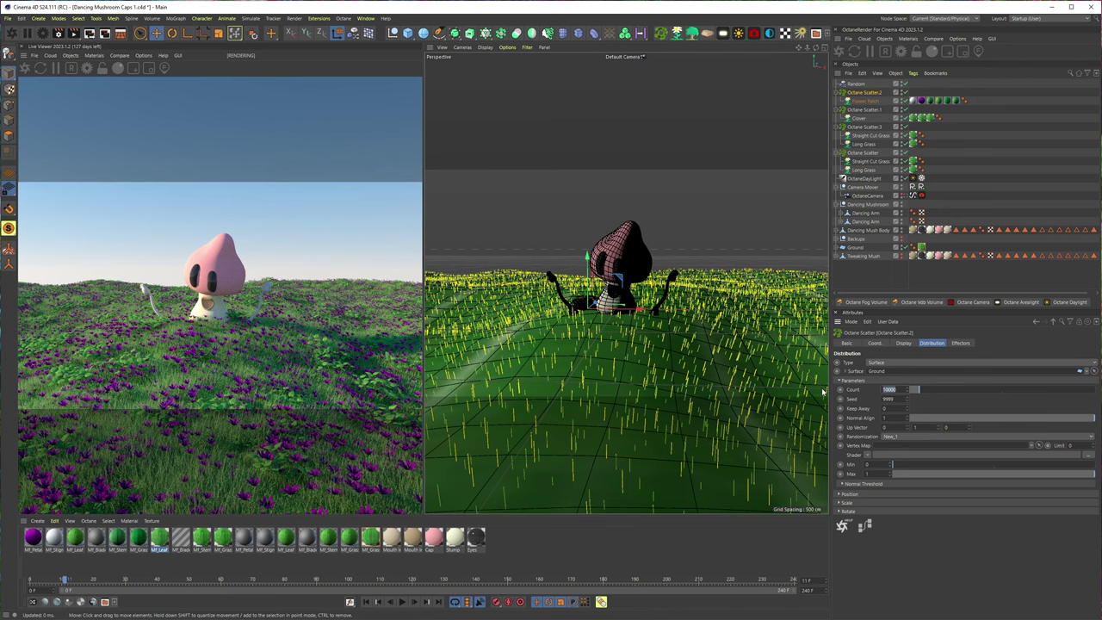
{"action": "type", "text": "5555"}
{"action": "key", "text": "Return"}
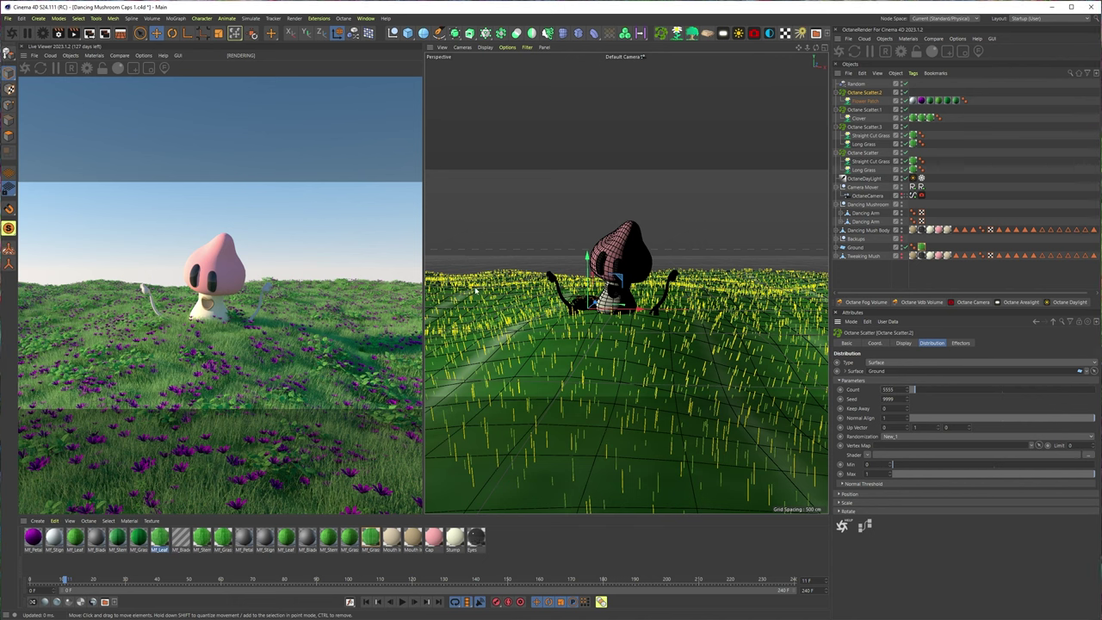
Add a Shader effector and assign it to the flower patch scatter's effectors alongside Random.
{"action": "left_click", "coordinate": [857, 83]}
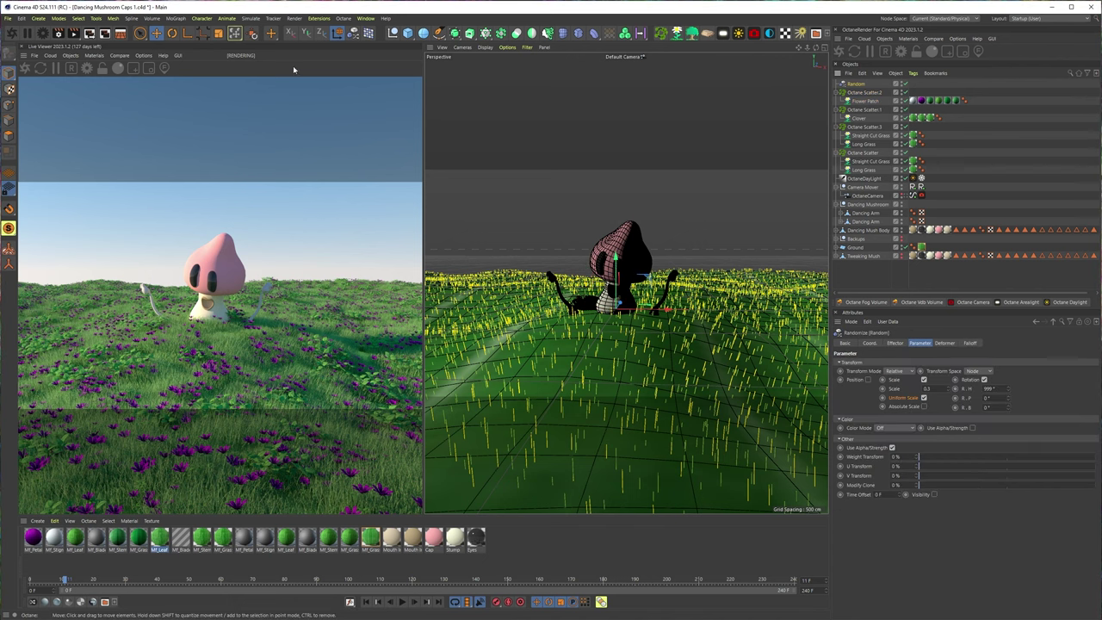
{"action": "left_click", "coordinate": [371, 34]}
{"action": "left_click", "coordinate": [864, 100]}
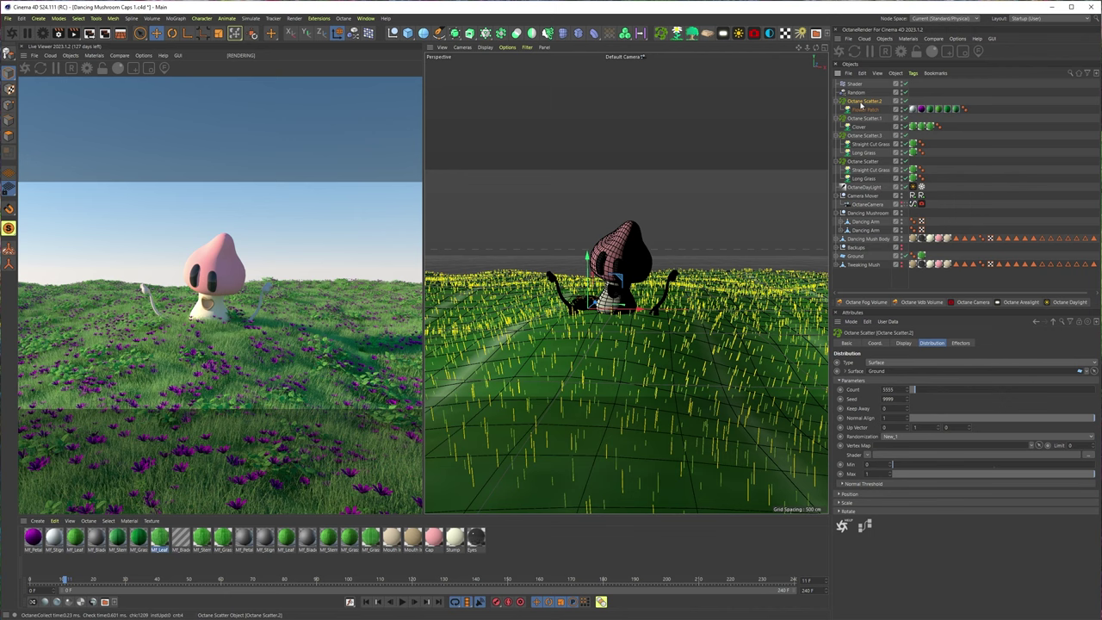
{"action": "left_click", "coordinate": [960, 342]}
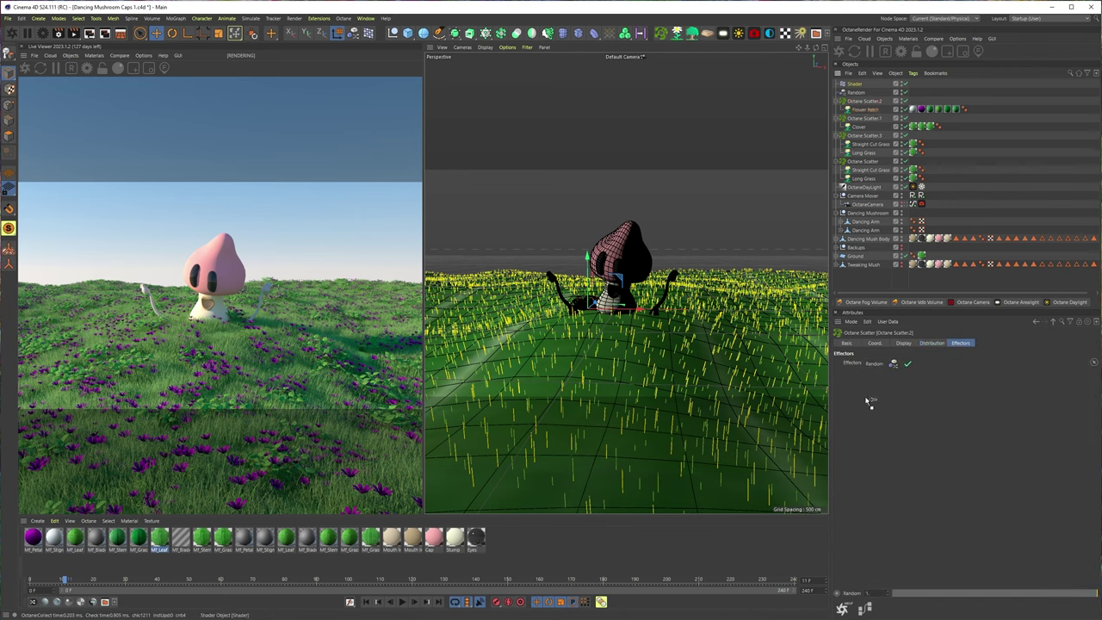
{"action": "left_click_drag", "start_coordinate": [869, 403], "coordinate": [874, 378]}
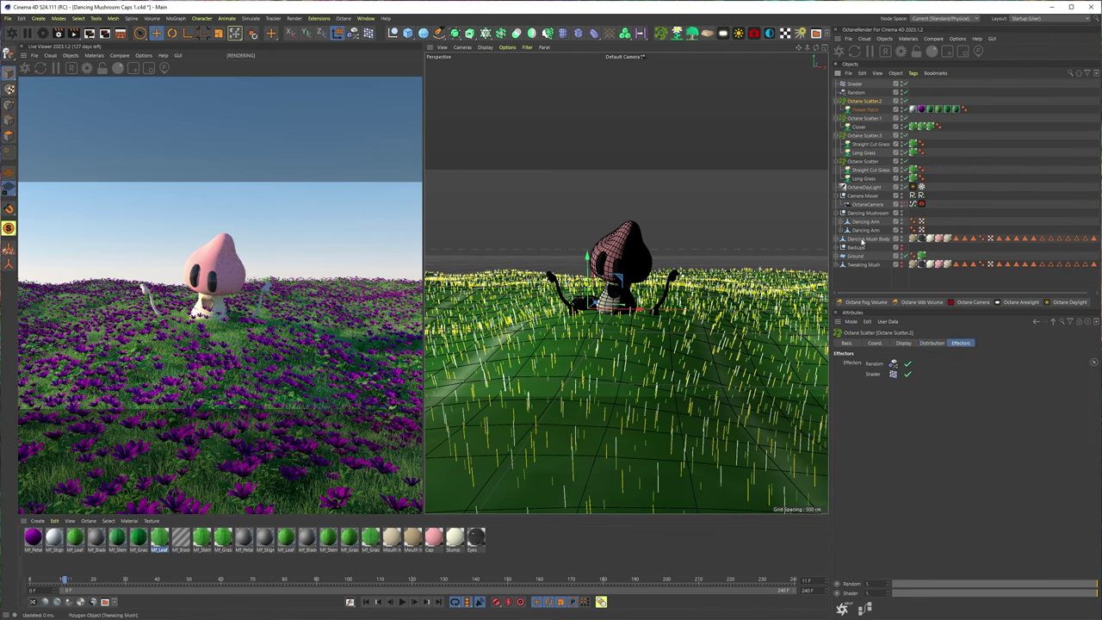
Set the Shader effector's uniform scale to 1.
{"action": "left_click", "coordinate": [855, 84]}
{"action": "left_click", "coordinate": [920, 343]}
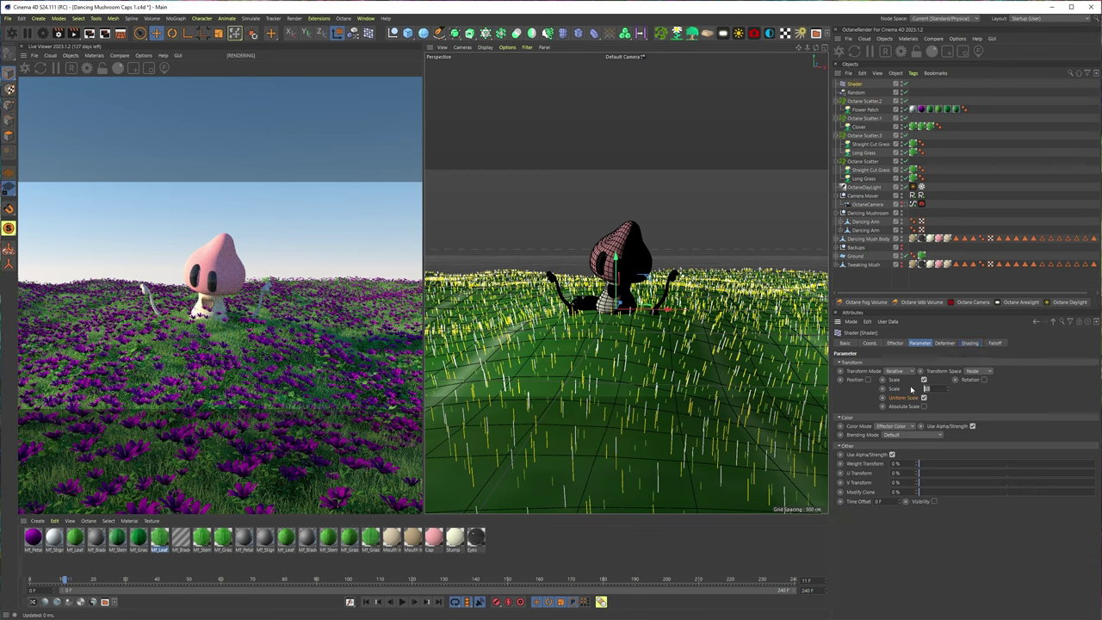
{"action": "type", "text": "1"}
{"action": "key", "text": "Return"}
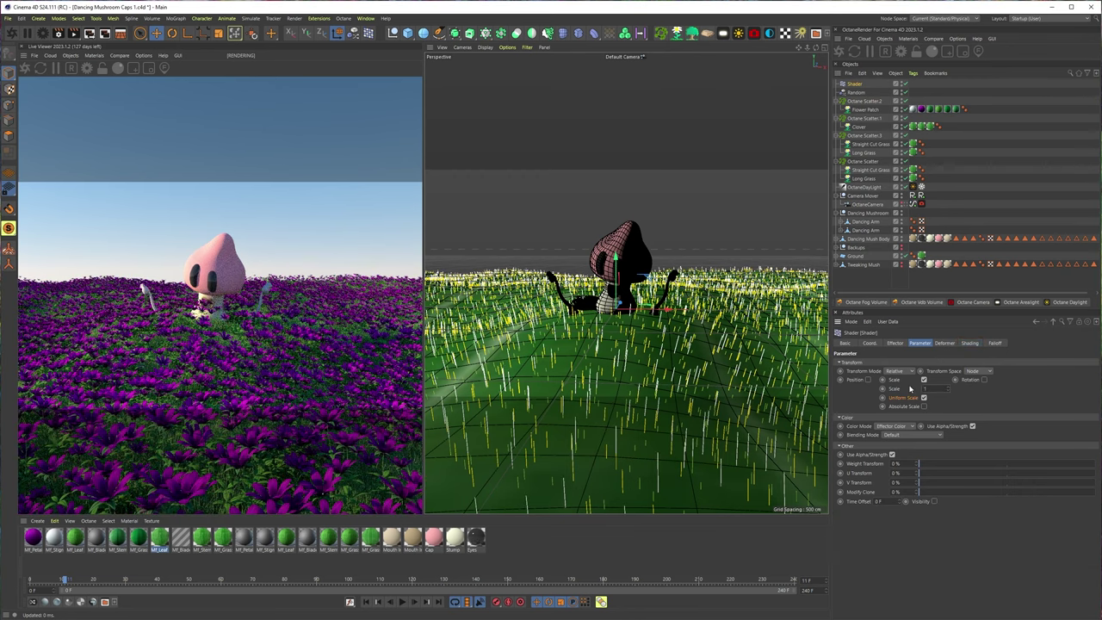
Reduce the Flower Patch plant's global Multiflora size so the flowers are much smaller.
{"action": "left_click", "coordinate": [863, 109]}
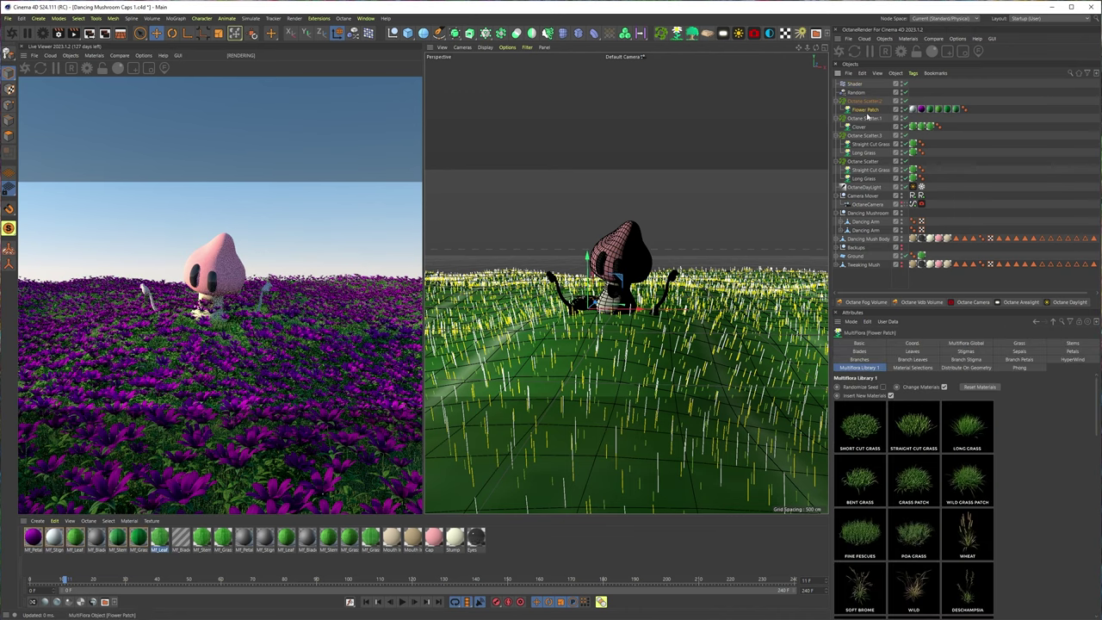
{"action": "left_click", "coordinate": [967, 344]}
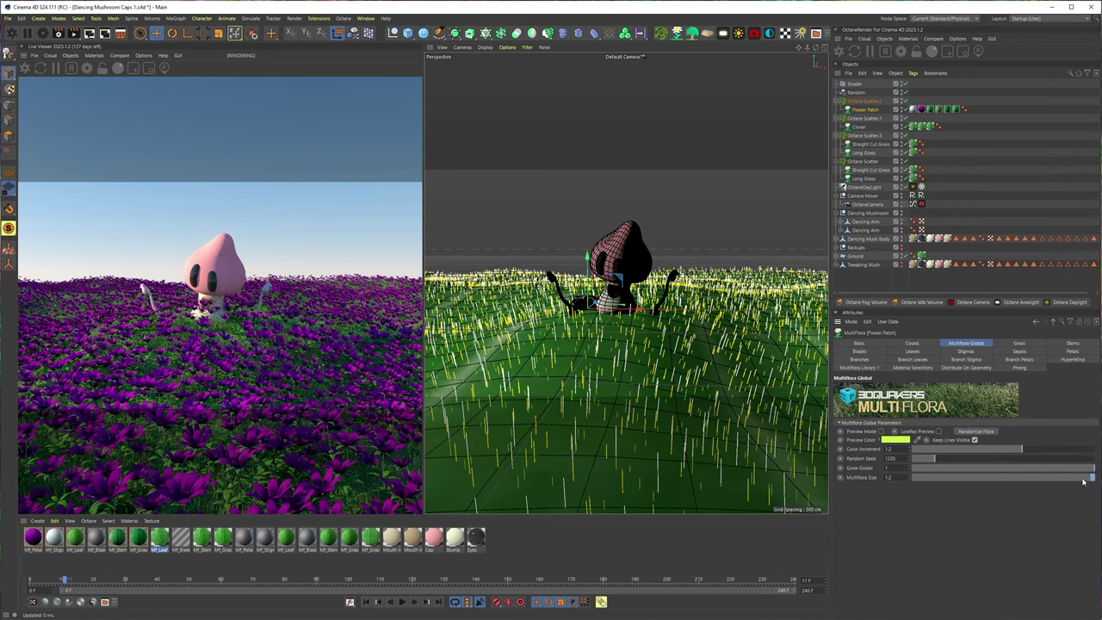
{"action": "left_click_drag", "start_coordinate": [1083, 480], "coordinate": [991, 475]}
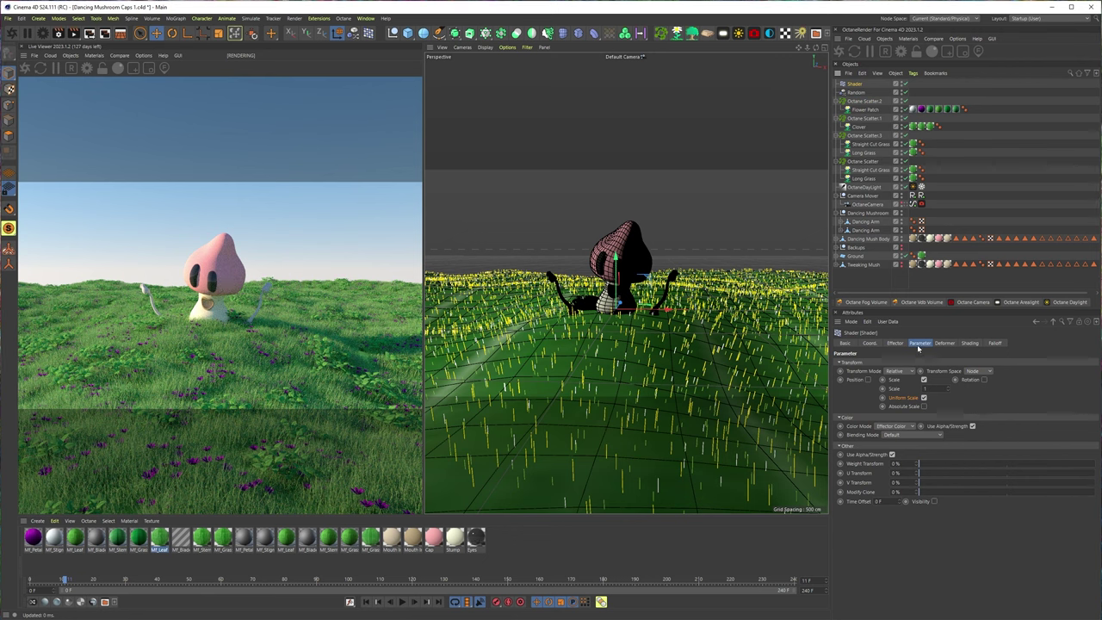
Load a Noise shader into the Shader effector's shading and set the noise contrast to 91%.
{"action": "left_click", "coordinate": [968, 343]}
{"action": "left_click", "coordinate": [864, 372]}
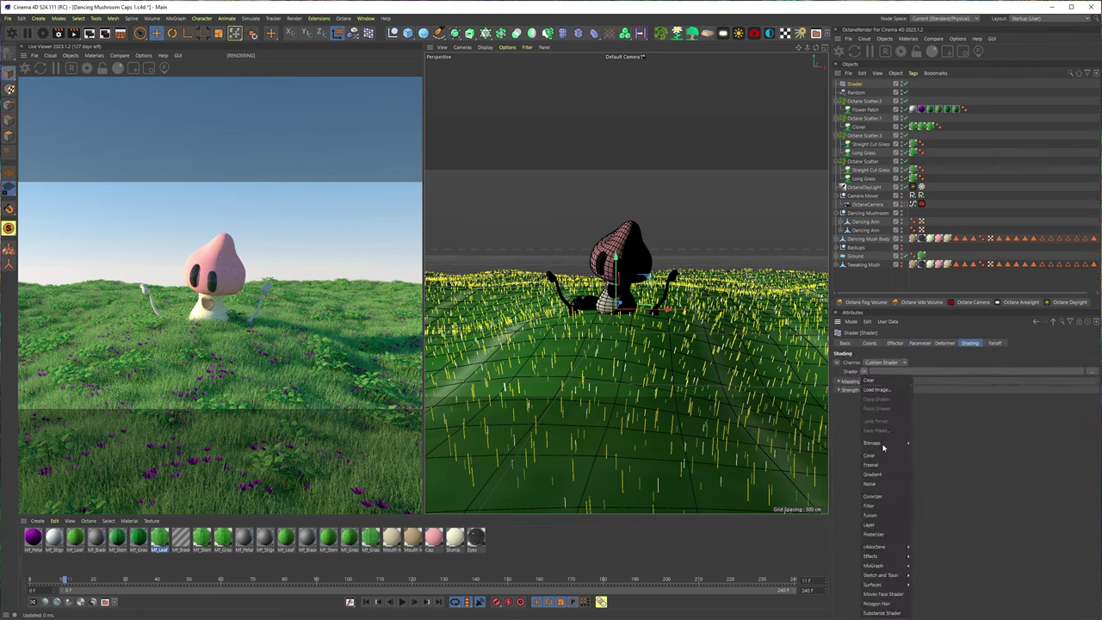
{"action": "left_click", "coordinate": [874, 484]}
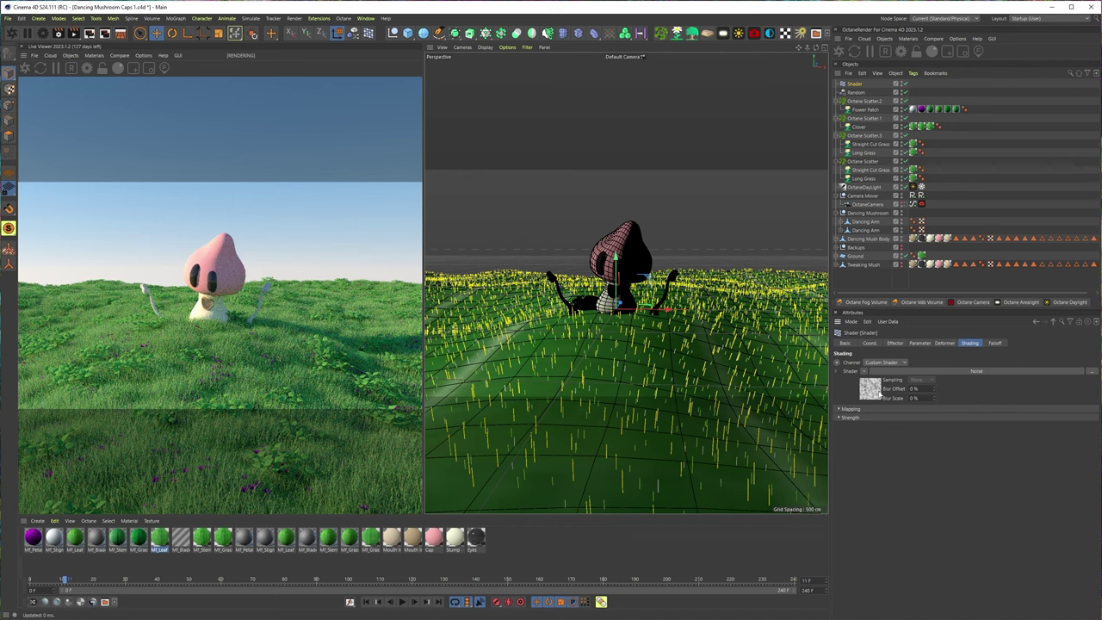
{"action": "left_click", "coordinate": [878, 392]}
{"action": "left_click_drag", "start_coordinate": [1005, 596], "coordinate": [1083, 598]}
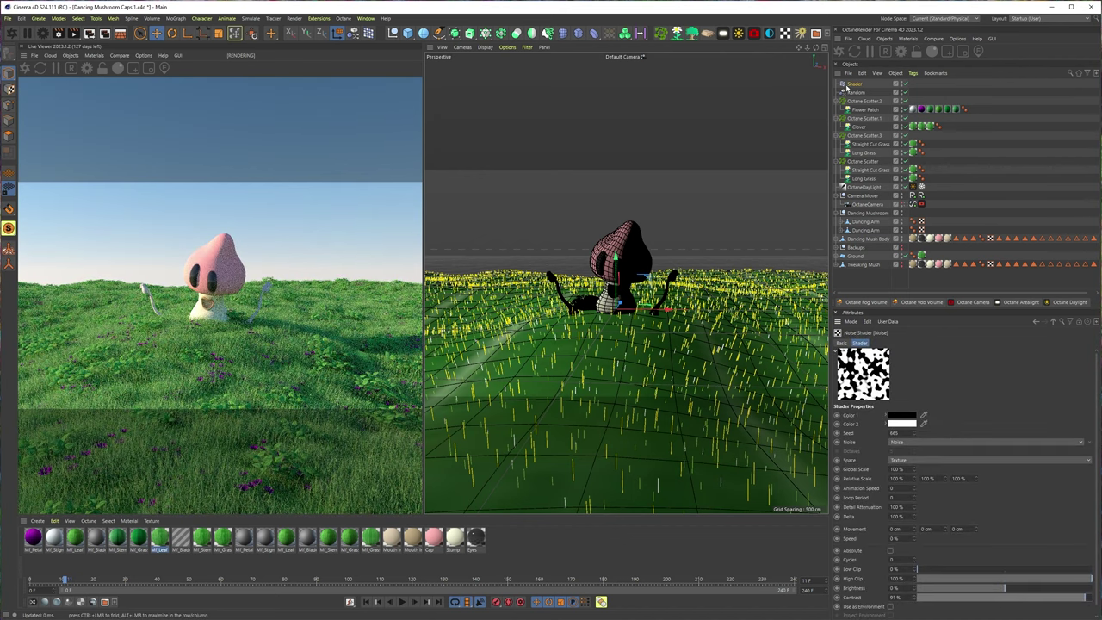
Increase the Flower Patch plant's global Multiflora size to 0.68.
{"action": "left_click", "coordinate": [863, 109]}
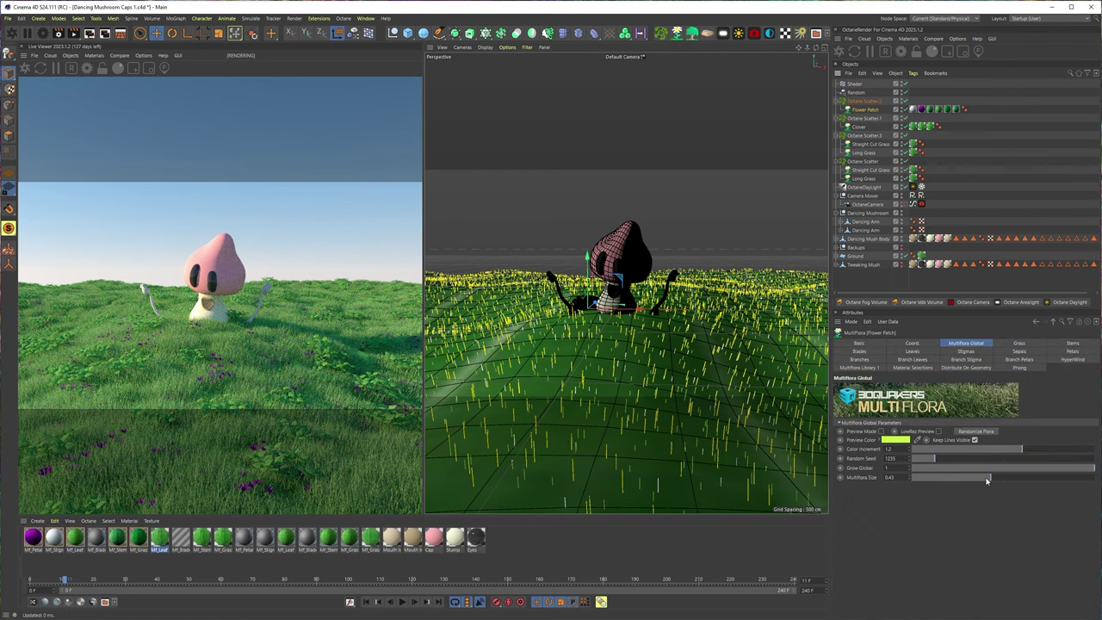
{"action": "left_click_drag", "start_coordinate": [986, 481], "coordinate": [1037, 480]}
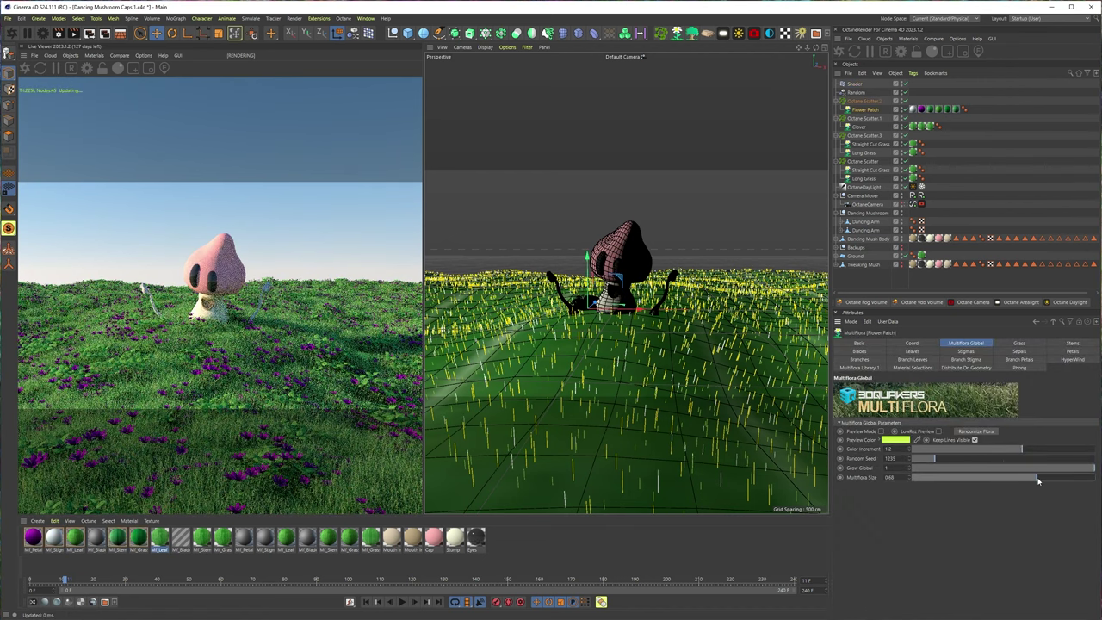
Raise the global scale of the Shader effector's noise to about 8466% so the flowers form larger patches.
{"action": "left_click", "coordinate": [853, 85]}
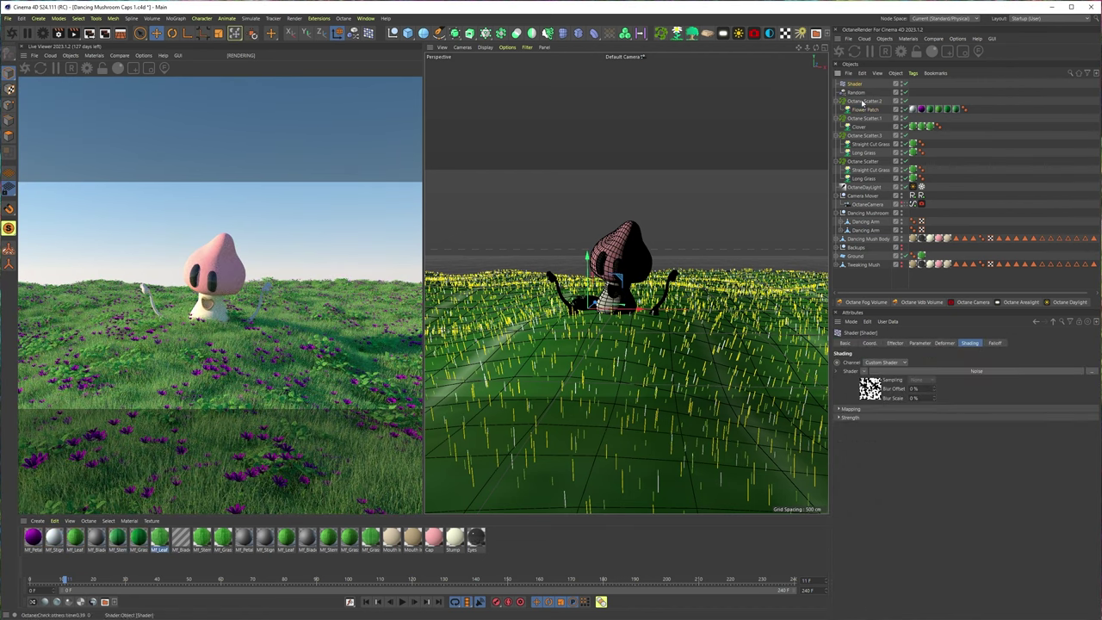
{"action": "left_click", "coordinate": [869, 388]}
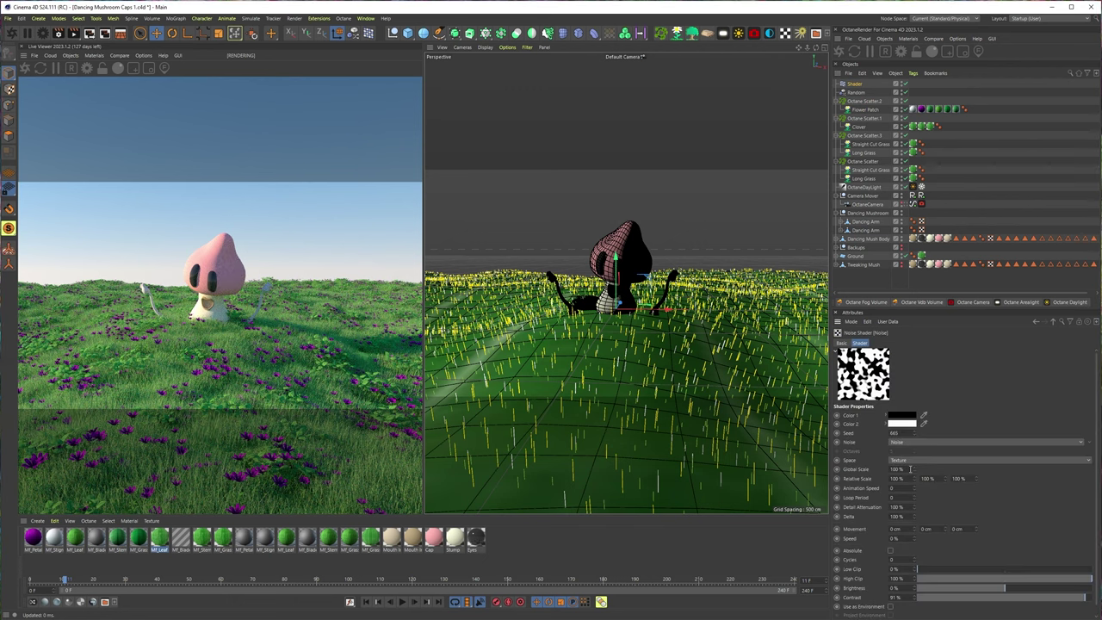
{"action": "left_click_drag", "start_coordinate": [914, 470], "coordinate": [914, 404]}
{"action": "left_click_drag", "start_coordinate": [960, 472], "coordinate": [976, 472]}
{"action": "left_click_drag", "start_coordinate": [972, 375], "coordinate": [972, 393]}
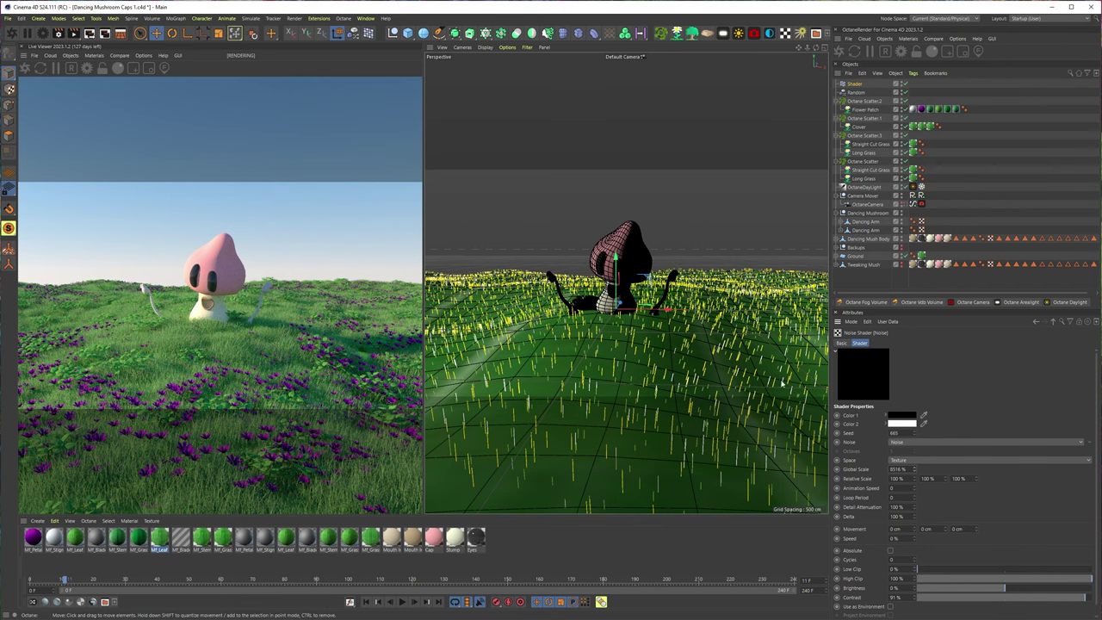
{"action": "left_click_drag", "start_coordinate": [633, 338], "coordinate": [602, 337], "text": "alt"}
{"action": "scroll", "coordinate": [625, 341], "scroll_direction": "down", "scroll_amount": 5}
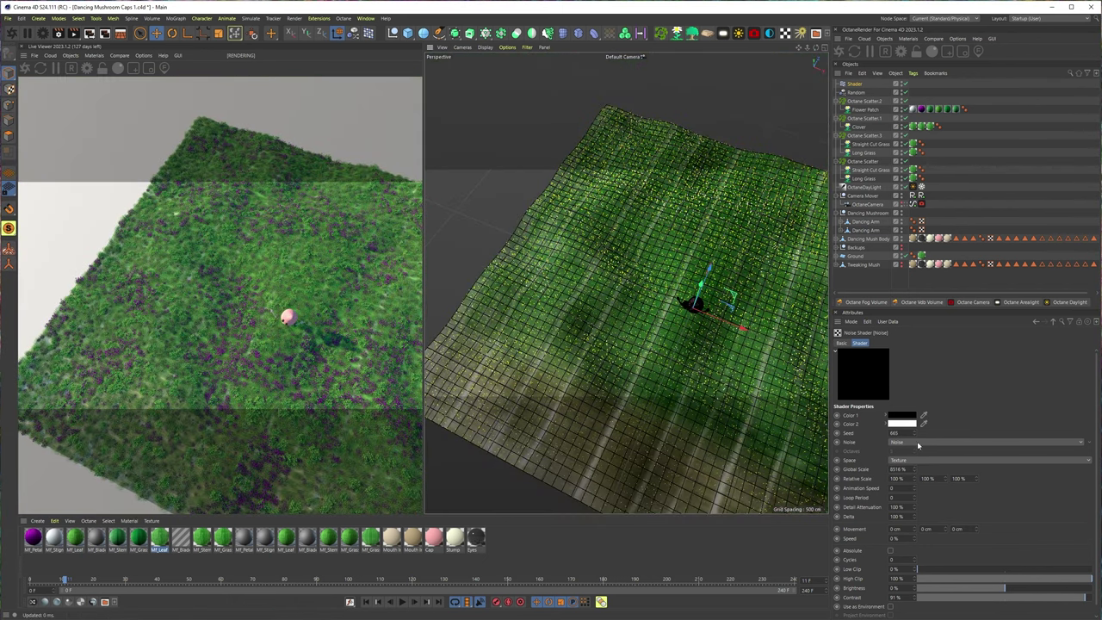
{"action": "mouse_move", "coordinate": [916, 472]}
{"action": "left_mouse_down"}
{"action": "mouse_move", "coordinate": [916, 437]}
{"action": "mouse_move", "coordinate": [916, 472]}
{"action": "left_mouse_up"}
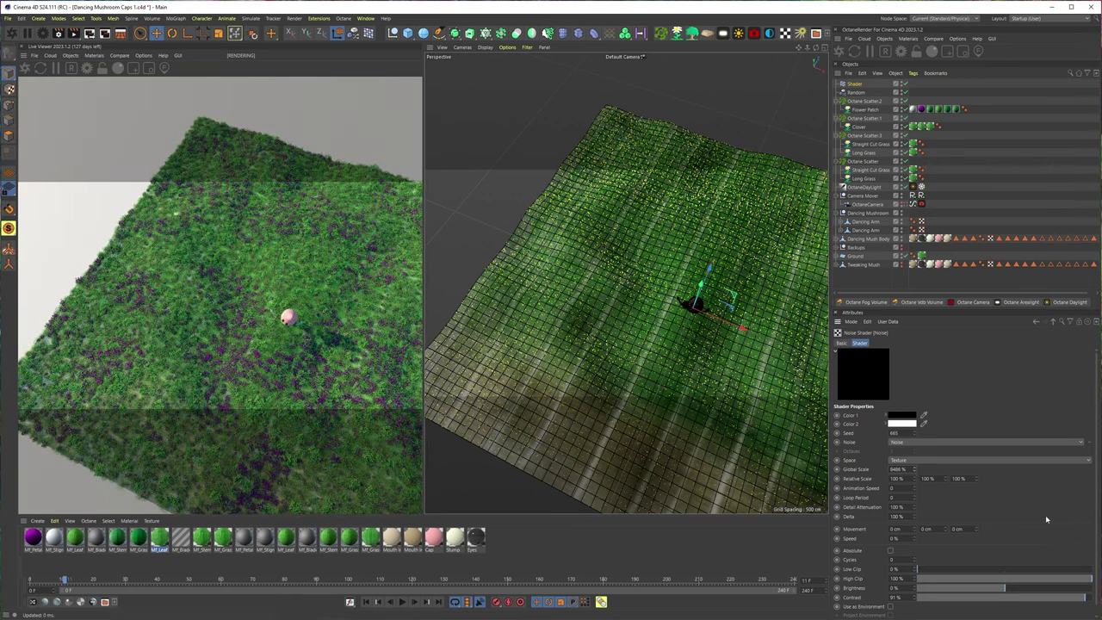
Try noise contrasts from -100% to 100%, settle on 83%, and return to the close view of the mushroom.
{"action": "left_click", "coordinate": [1060, 599]}
{"action": "mouse_move", "coordinate": [1060, 599]}
{"action": "left_mouse_down"}
{"action": "mouse_move", "coordinate": [1020, 598]}
{"action": "mouse_move", "coordinate": [1038, 598]}
{"action": "left_mouse_up"}
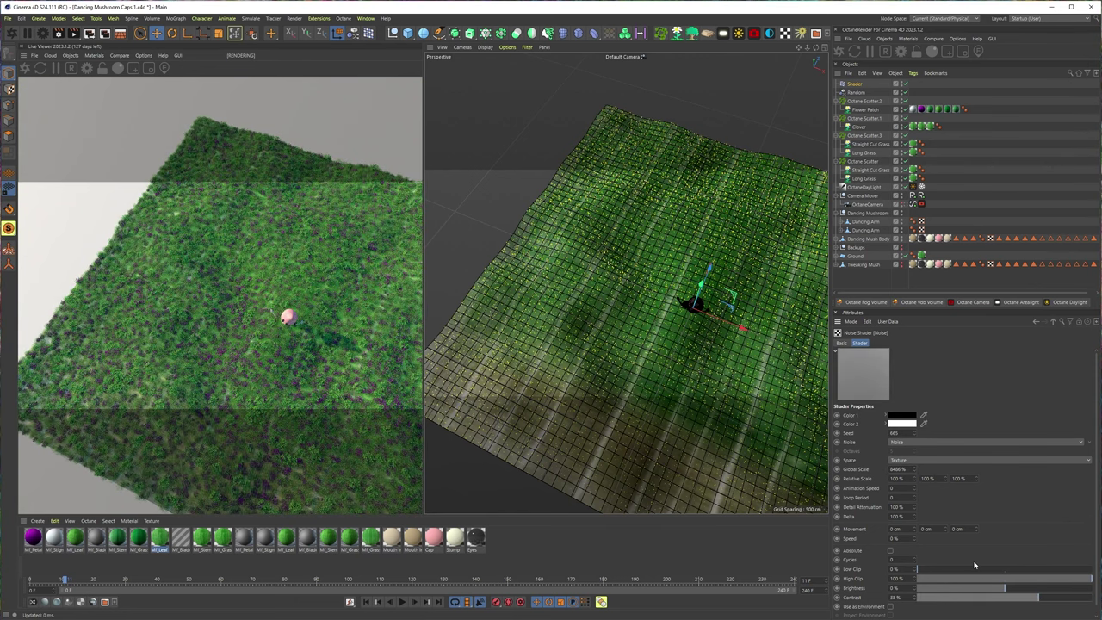
{"action": "left_click_drag", "start_coordinate": [974, 598], "coordinate": [841, 590]}
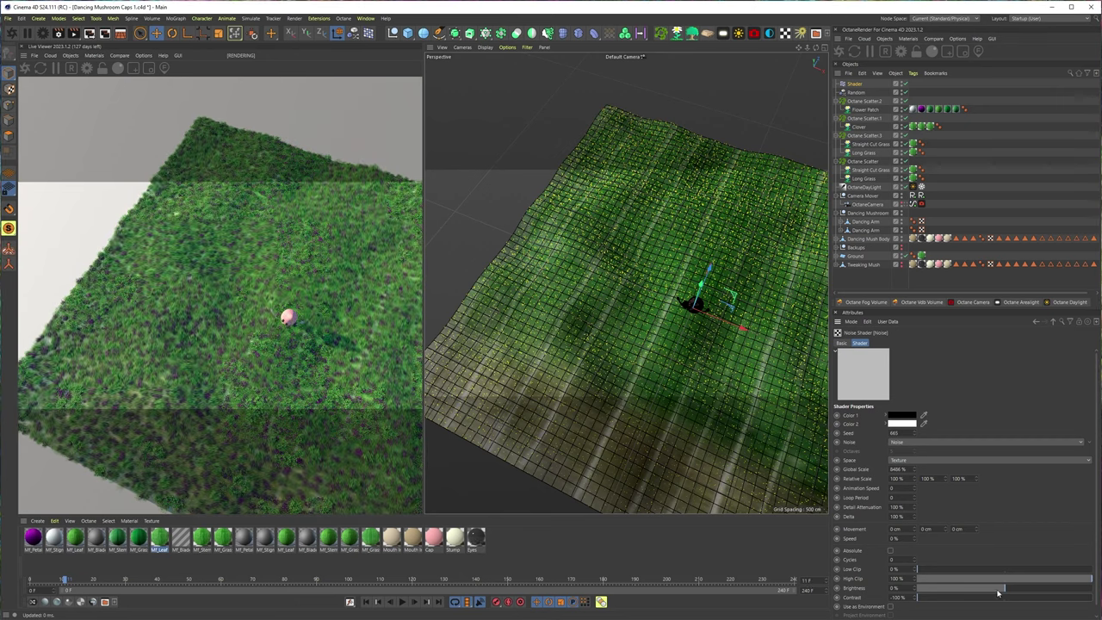
{"action": "left_click_drag", "start_coordinate": [998, 596], "coordinate": [1092, 597]}
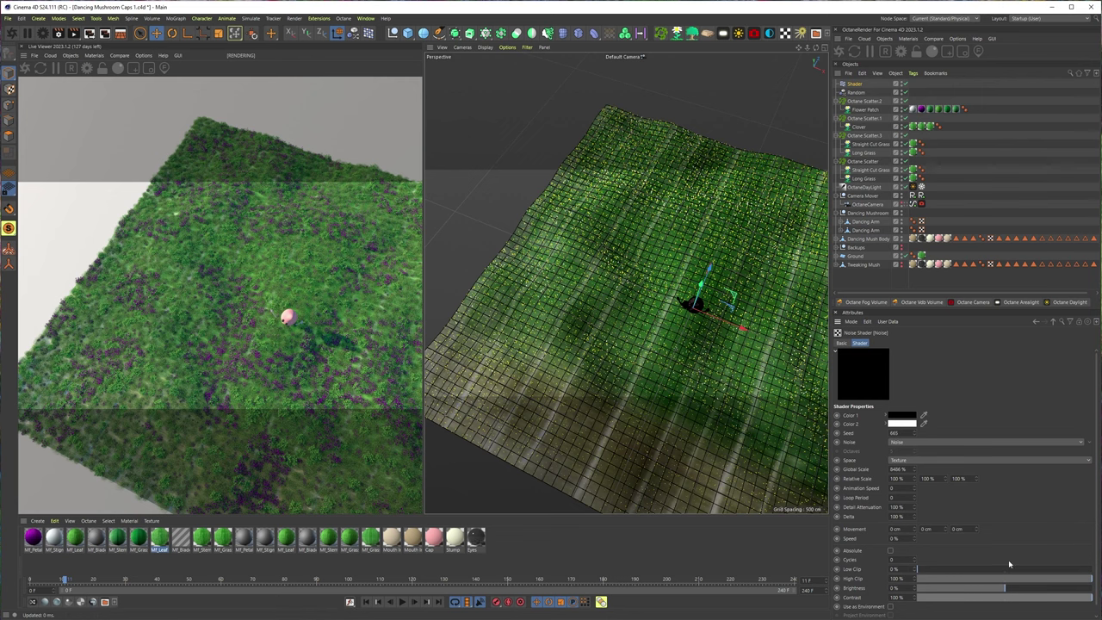
{"action": "left_click_drag", "start_coordinate": [1090, 597], "coordinate": [1081, 603]}
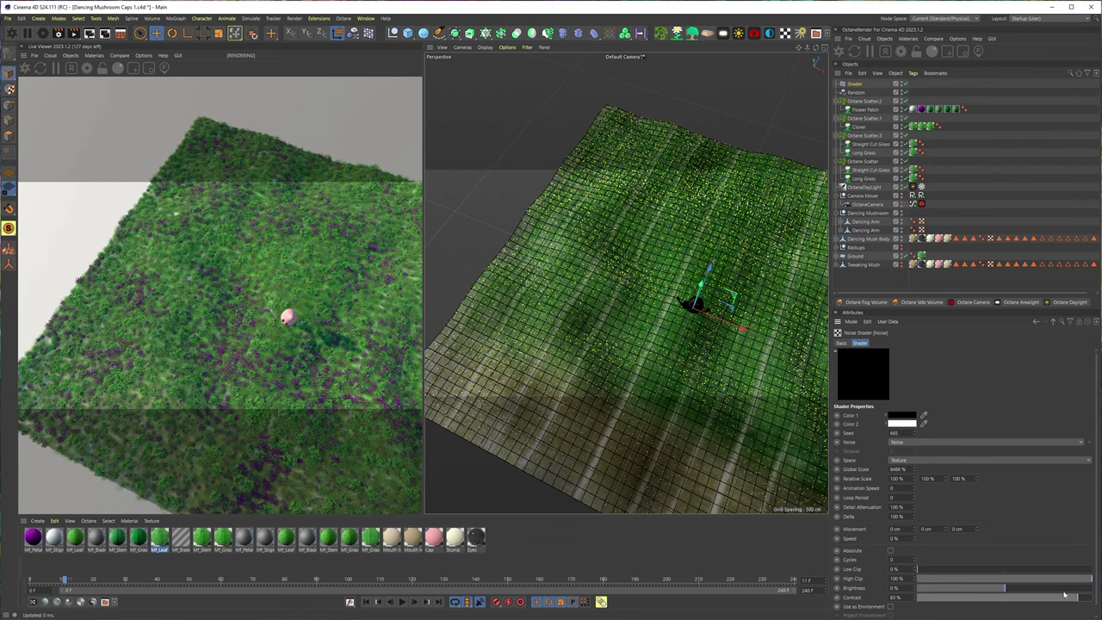
{"action": "key", "text": "ctrl+shift+z"}
{"action": "key", "text": "ctrl+shift+z"}
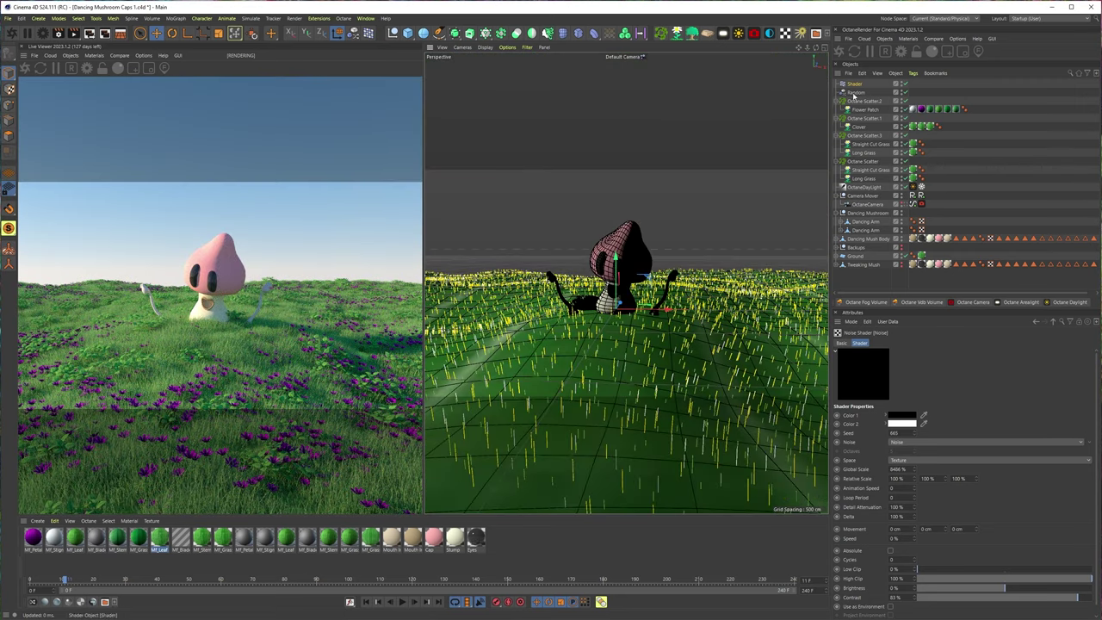
Duplicate the Shader effector and open the copy's Noise shader settings.
{"action": "left_click", "coordinate": [863, 119]}
{"action": "left_click", "coordinate": [864, 126]}
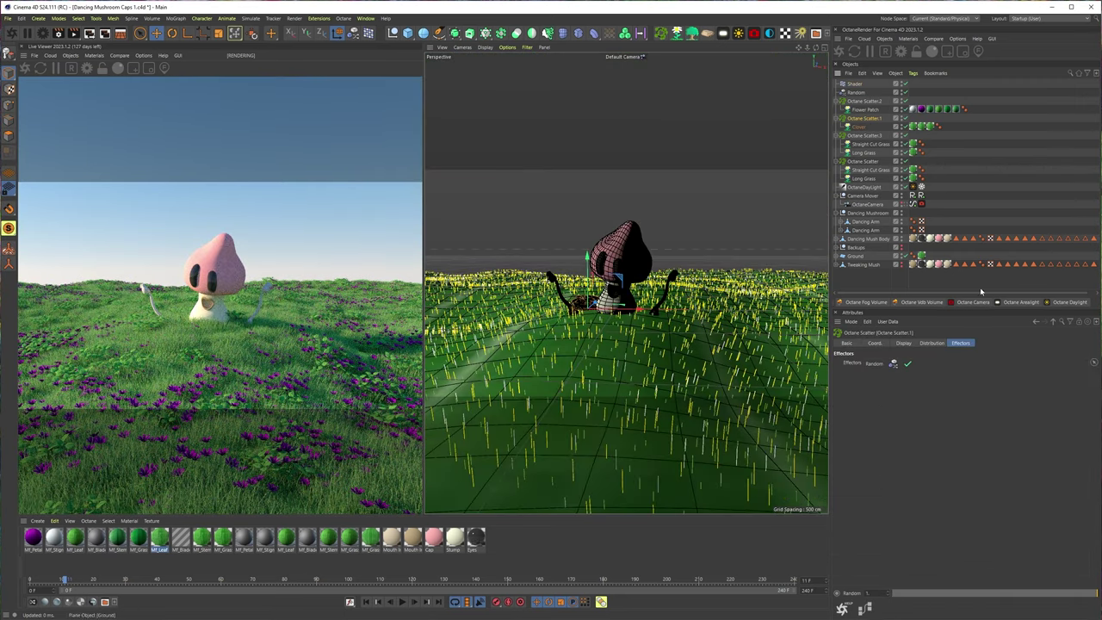
{"action": "left_click", "coordinate": [855, 84]}
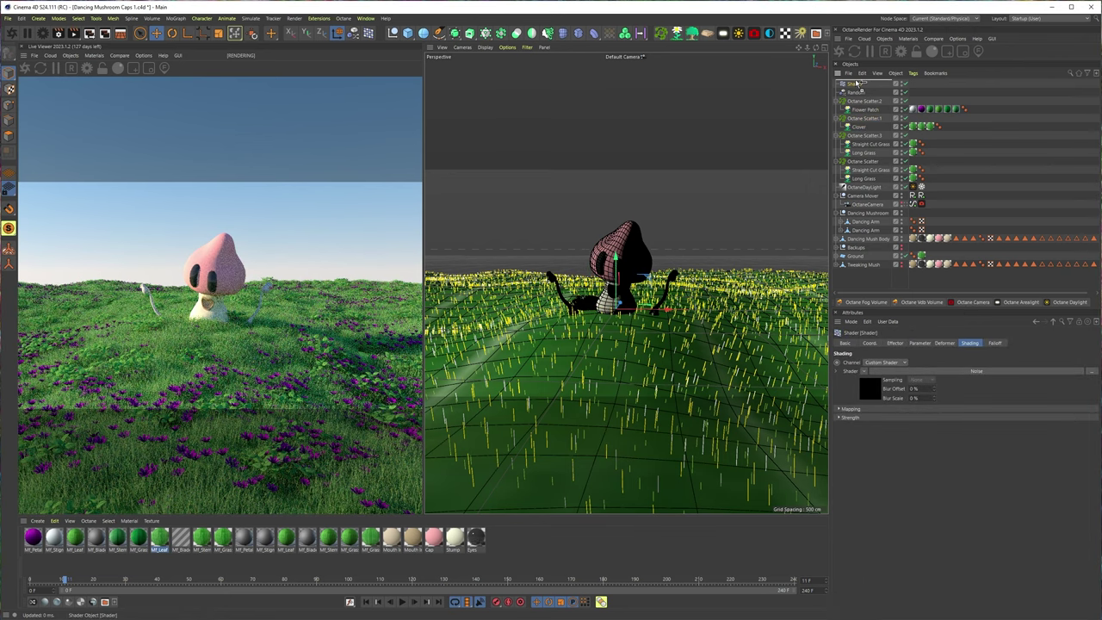
{"action": "key", "text": "ctrl+c"}
{"action": "key", "text": "ctrl+v"}
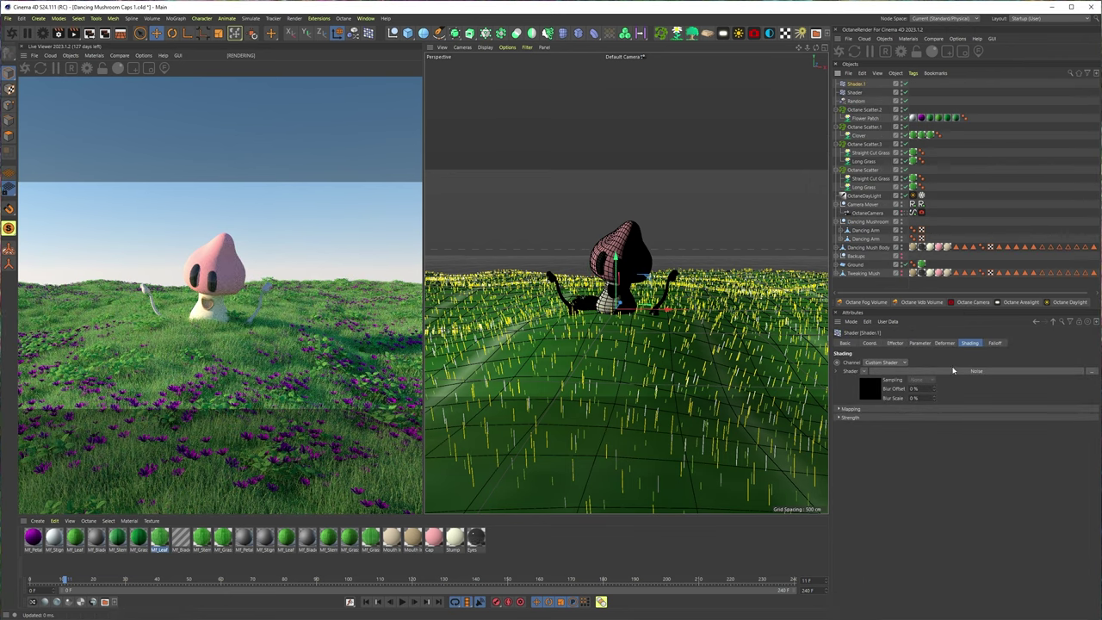
{"action": "left_click", "coordinate": [921, 343]}
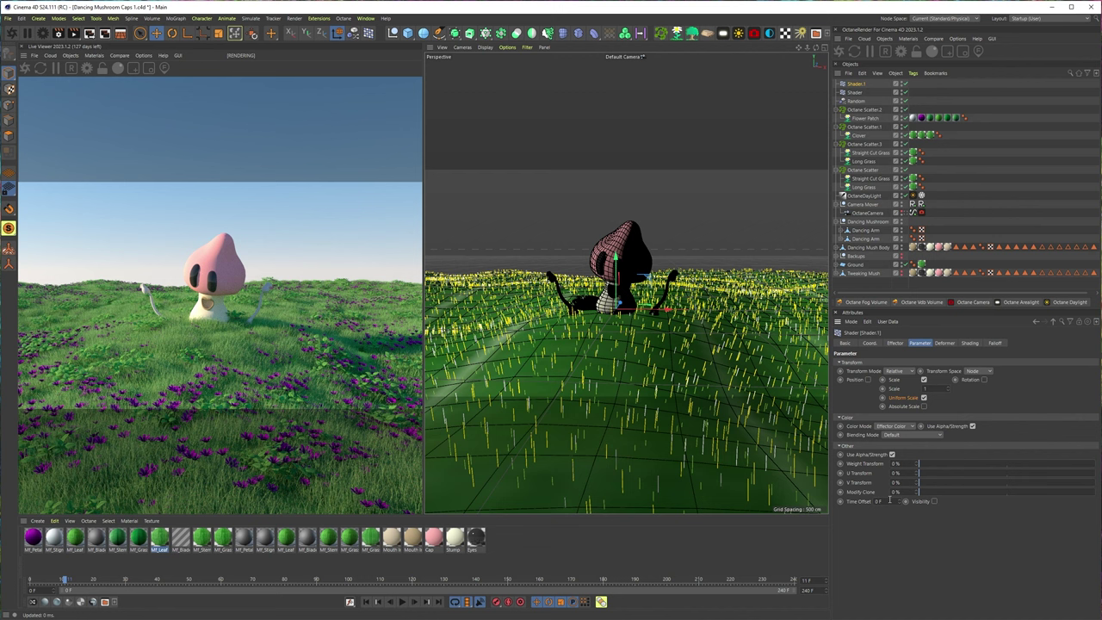
{"action": "left_click", "coordinate": [941, 346]}
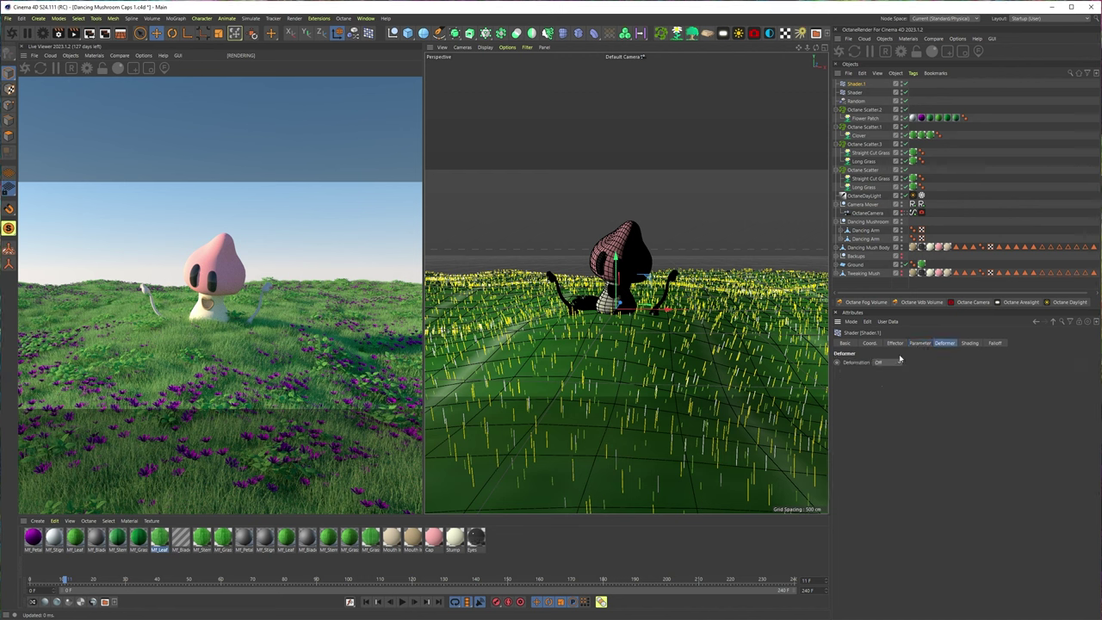
{"action": "left_click", "coordinate": [965, 346]}
{"action": "left_click", "coordinate": [873, 391]}
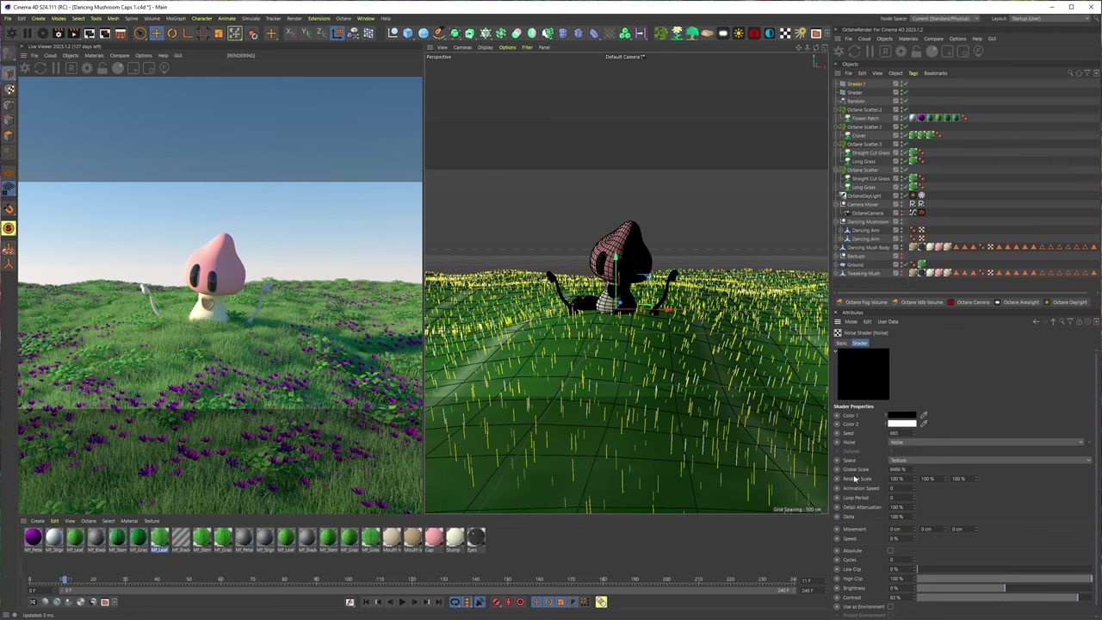
Assign the duplicated Shader effector to the clover scatter's effectors and reduce the Clover's Multiflora size to 0.72.
{"action": "left_click", "coordinate": [864, 109]}
{"action": "left_click", "coordinate": [860, 126]}
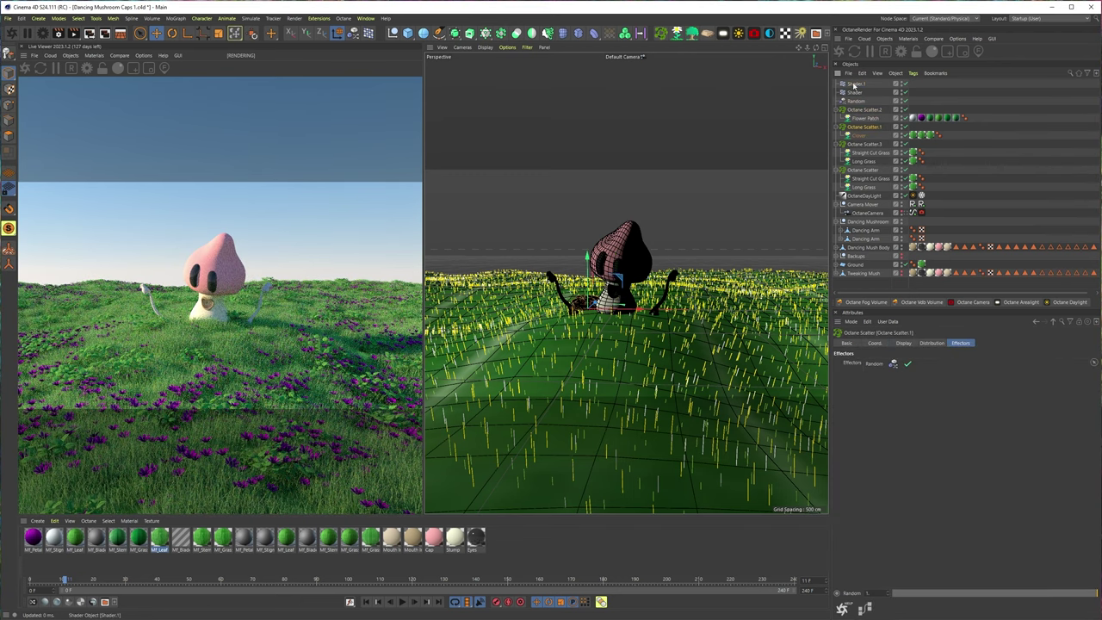
{"action": "left_click_drag", "start_coordinate": [934, 433], "coordinate": [935, 435]}
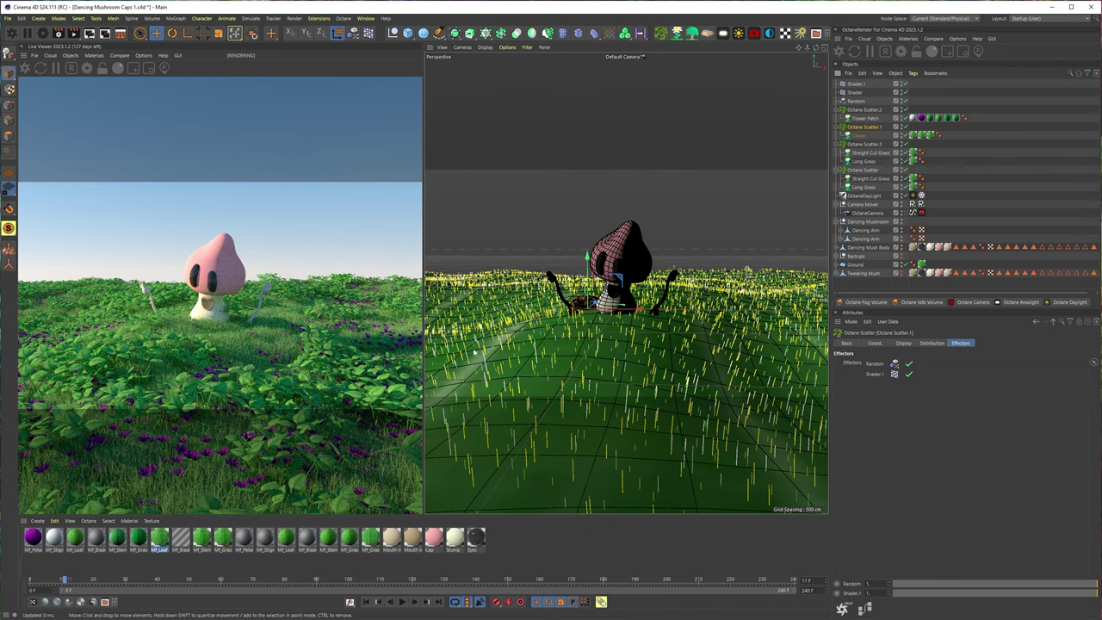
{"action": "left_click", "coordinate": [858, 136]}
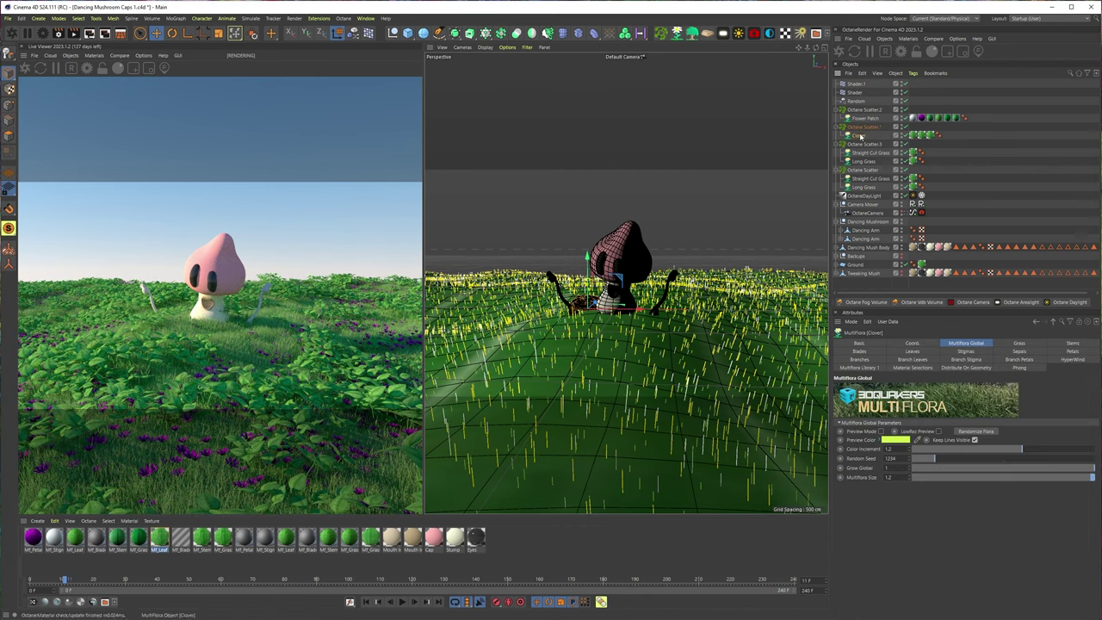
{"action": "left_click_drag", "start_coordinate": [1081, 482], "coordinate": [1039, 479]}
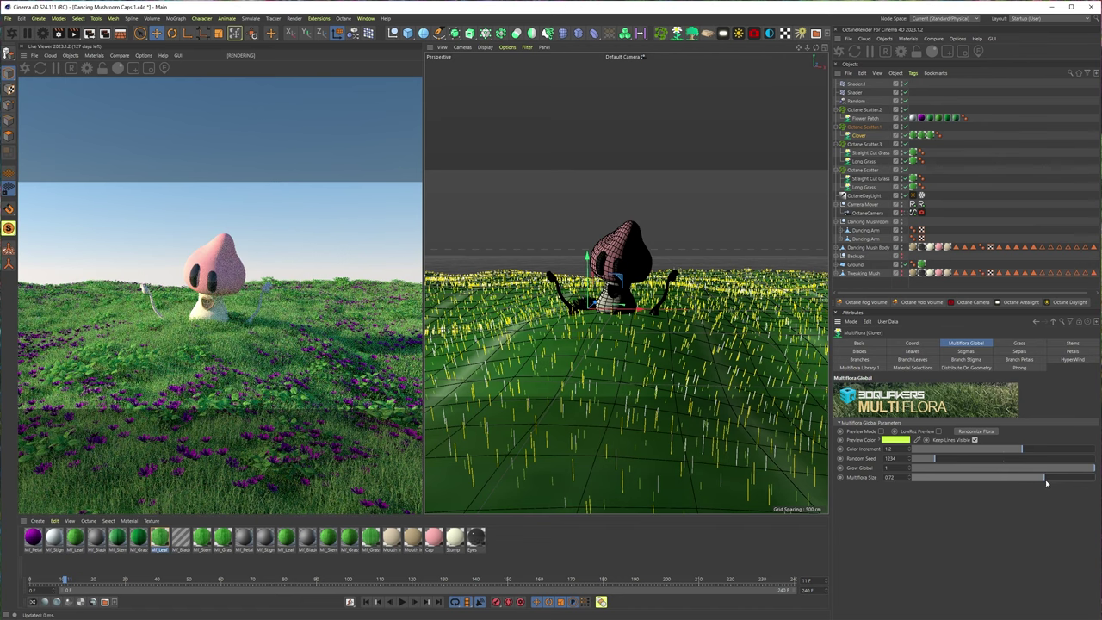
Duplicate the flower patch scatter with its plant and select the copied Flower Patch.
{"action": "left_click", "coordinate": [865, 111]}
{"action": "left_click_drag", "start_coordinate": [865, 110], "coordinate": [864, 107], "text": "ctrl"}
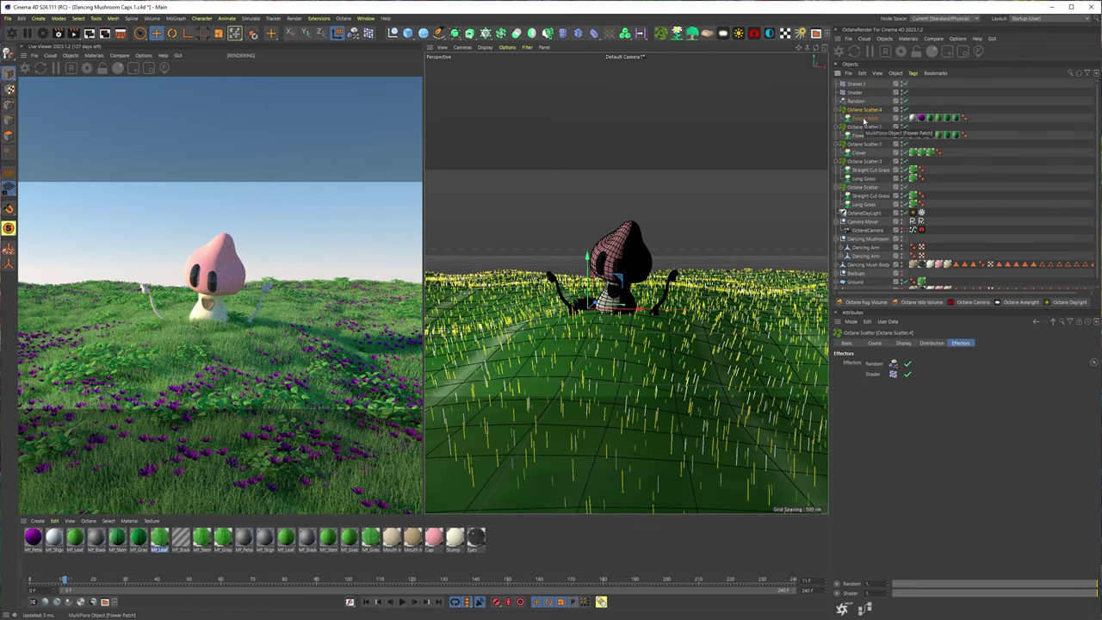
{"action": "left_click", "coordinate": [865, 119]}
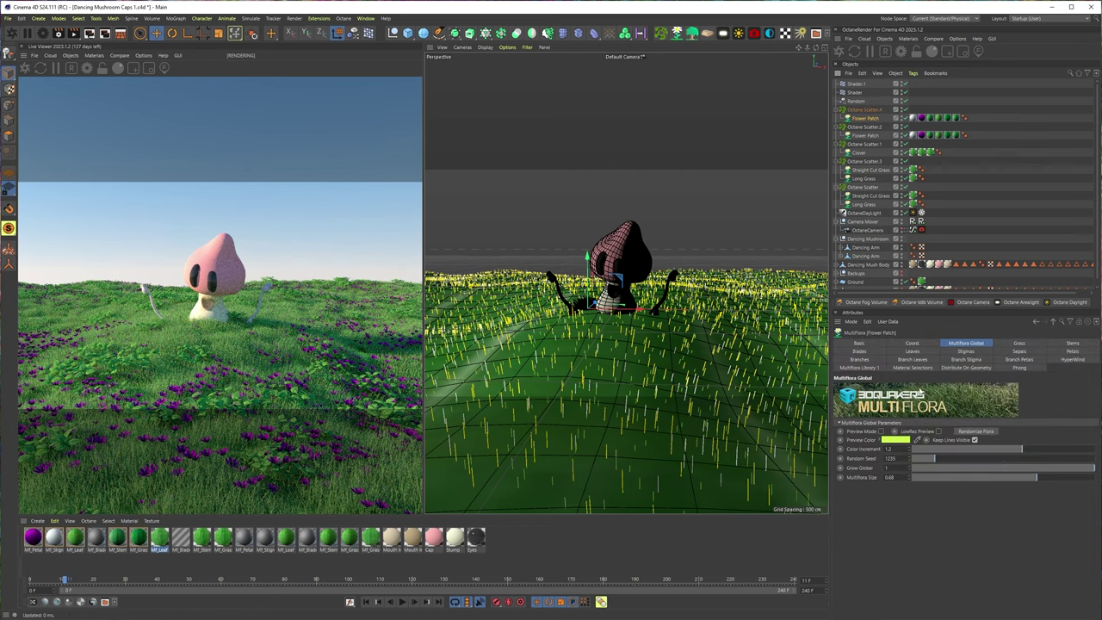
Change the copied Flower Patch to the Sunflower preset from the Multiflora library and reset its materials.
{"action": "left_click", "coordinate": [873, 367]}
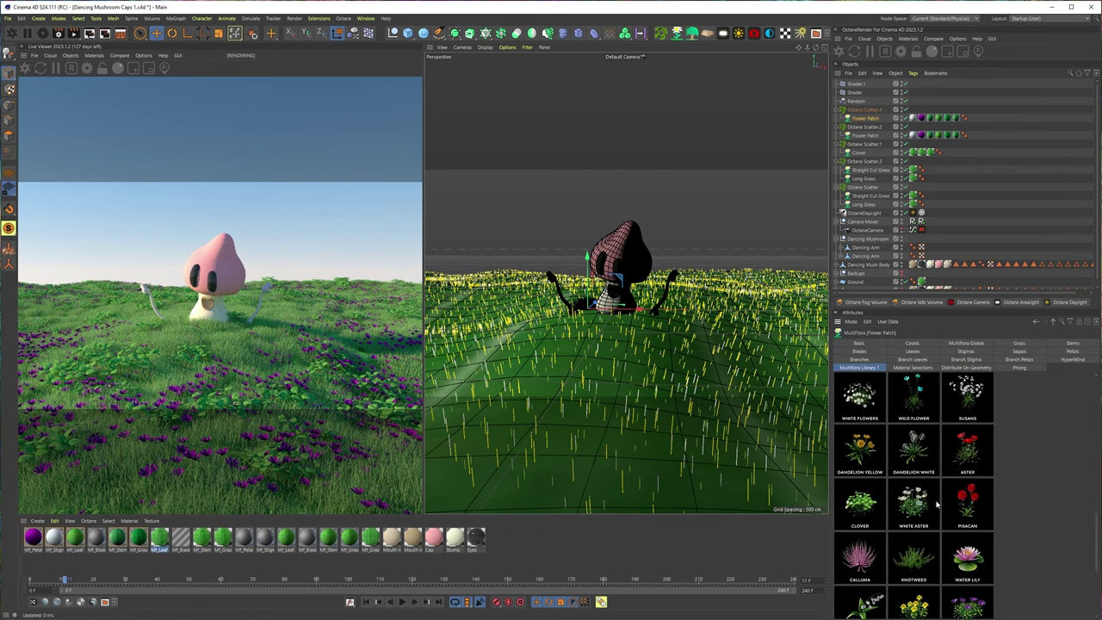
{"action": "scroll", "coordinate": [859, 506], "scroll_direction": "down", "scroll_amount": 5}
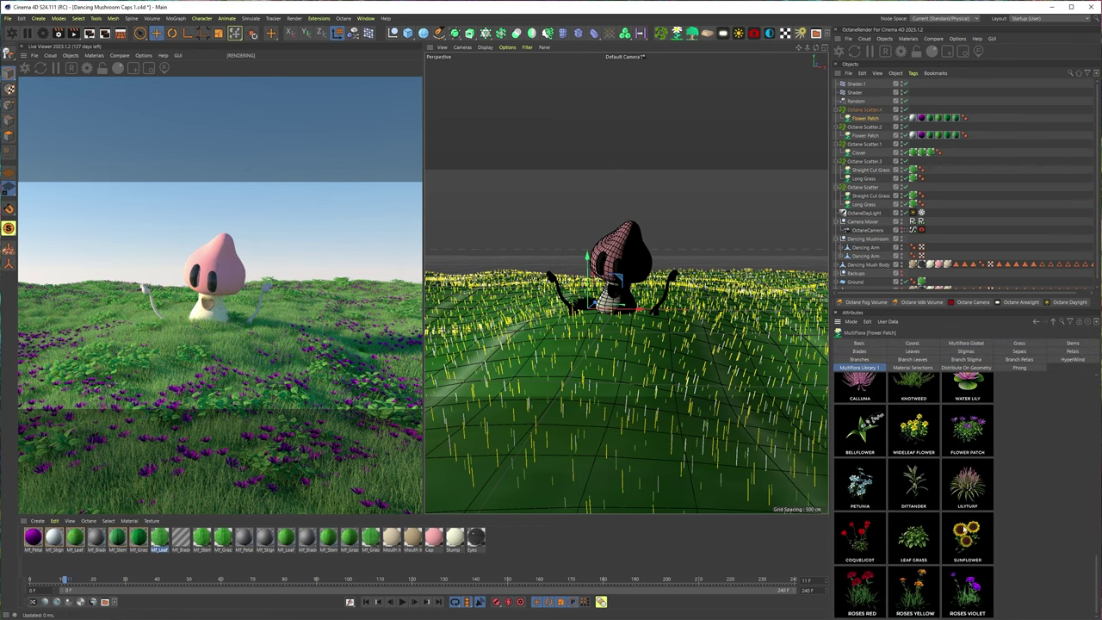
{"action": "left_click", "coordinate": [967, 534]}
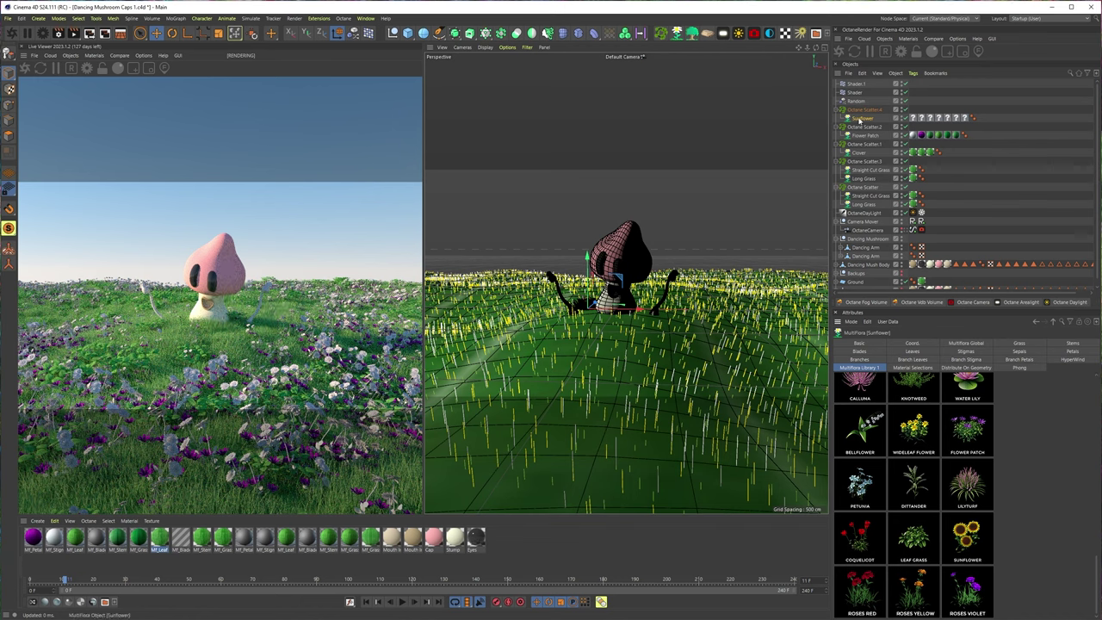
{"action": "scroll", "coordinate": [1065, 488], "scroll_direction": "up", "scroll_amount": 5}
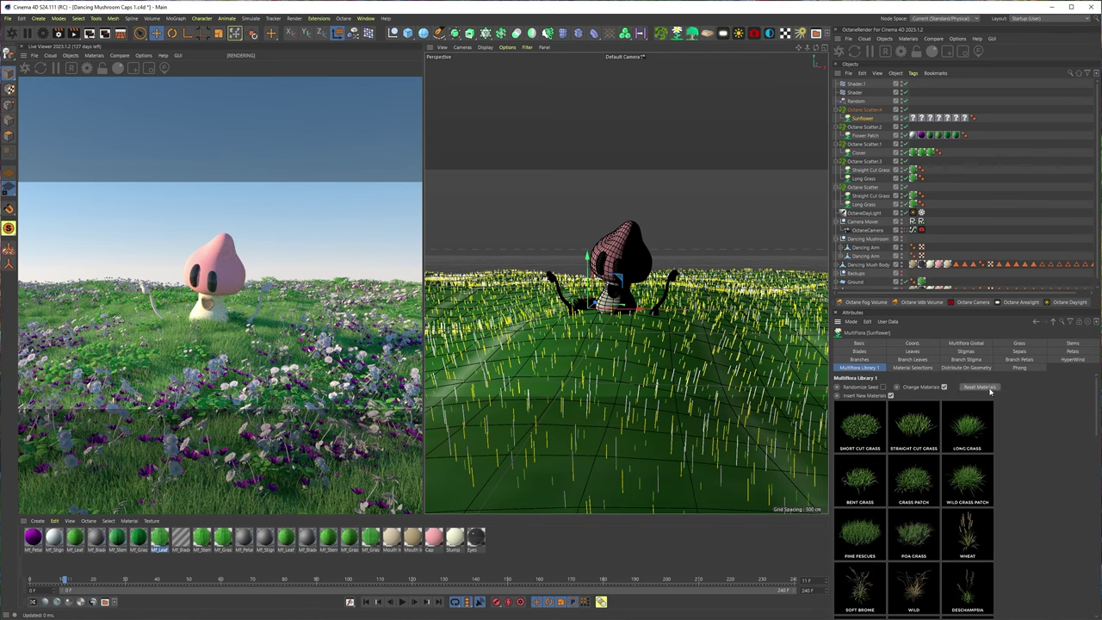
{"action": "left_click", "coordinate": [979, 387]}
{"action": "scroll", "coordinate": [930, 500], "scroll_direction": "down", "scroll_amount": 6}
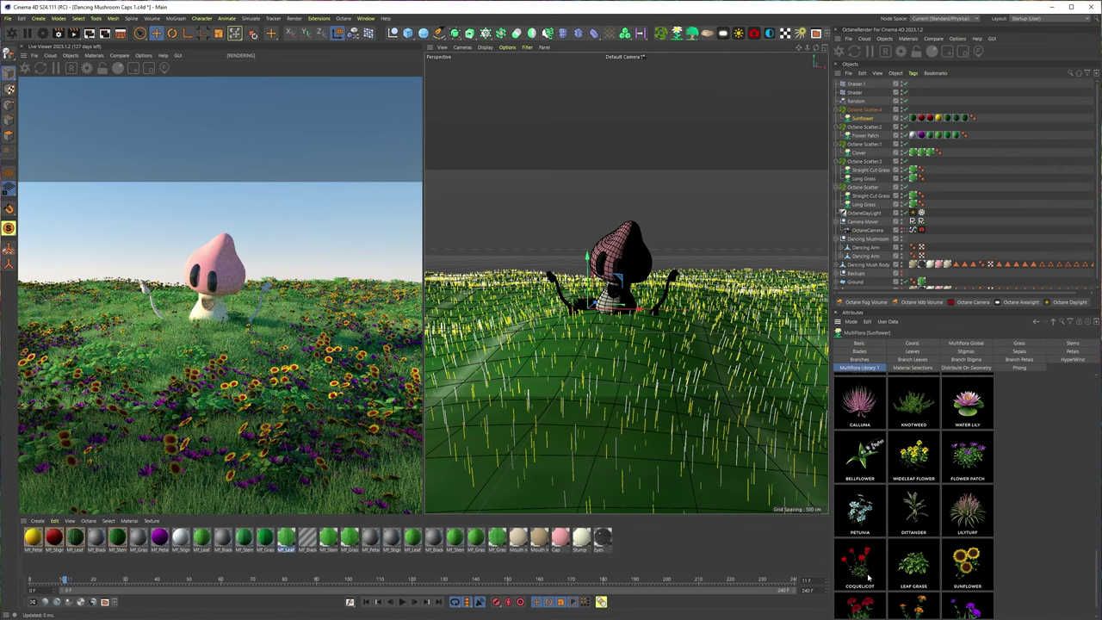
Set the distribution seed of the sunflower scatter to 999.
{"action": "left_click", "coordinate": [863, 110]}
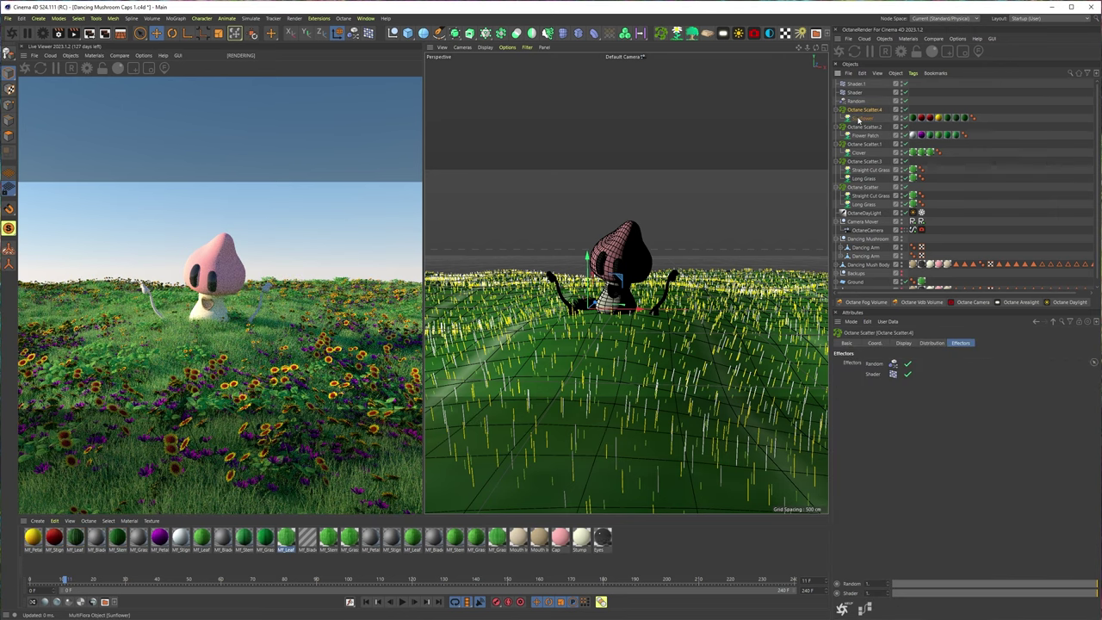
{"action": "left_click", "coordinate": [932, 342]}
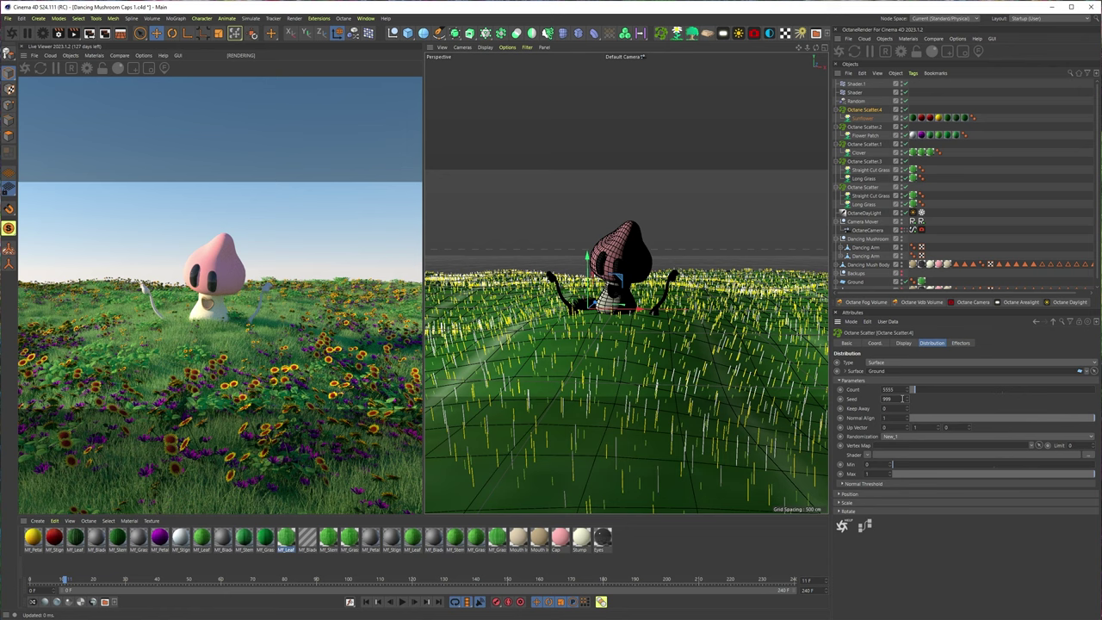
{"action": "key", "text": "Return"}
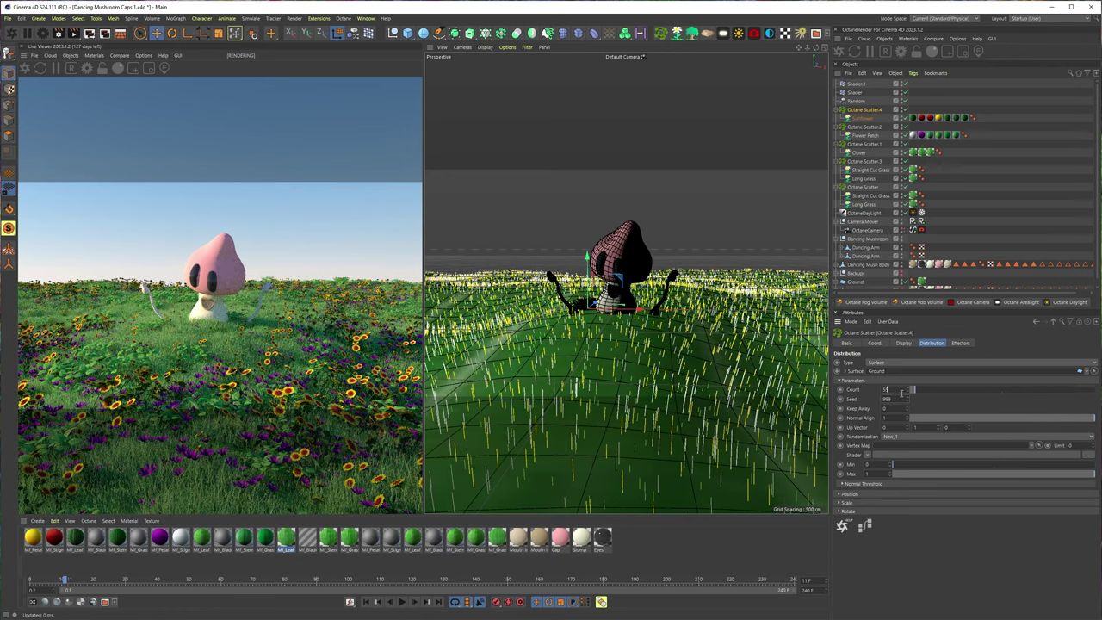
Set the sunflower scatter's count to 55 and the Sunflower's Multiflora size to 6.
{"action": "key", "text": "Return"}
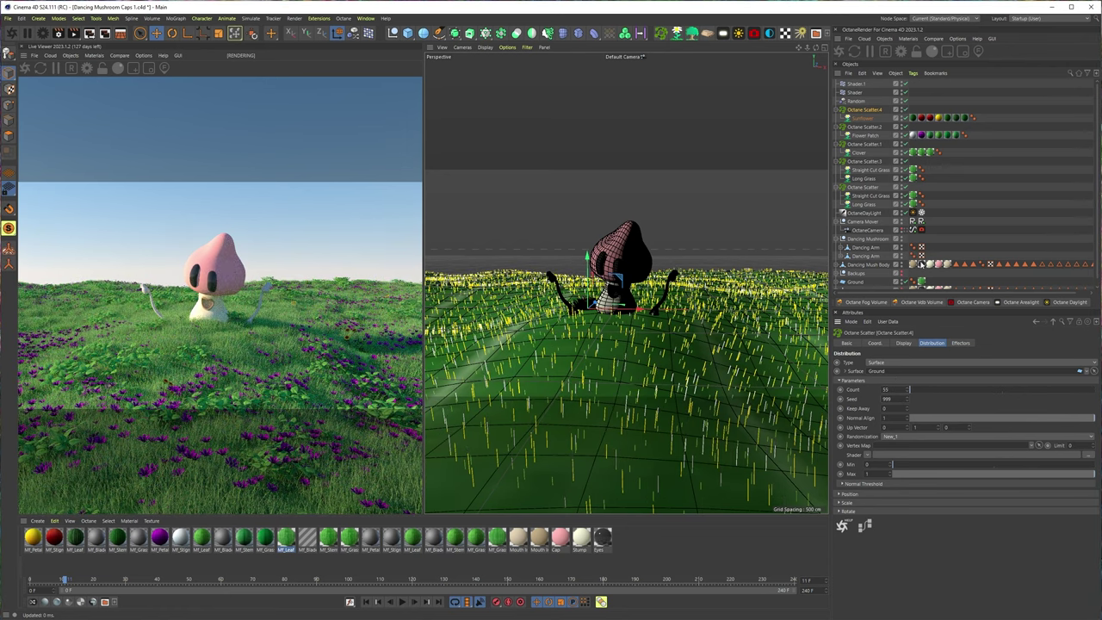
{"action": "left_click", "coordinate": [861, 118]}
{"action": "left_click", "coordinate": [962, 351]}
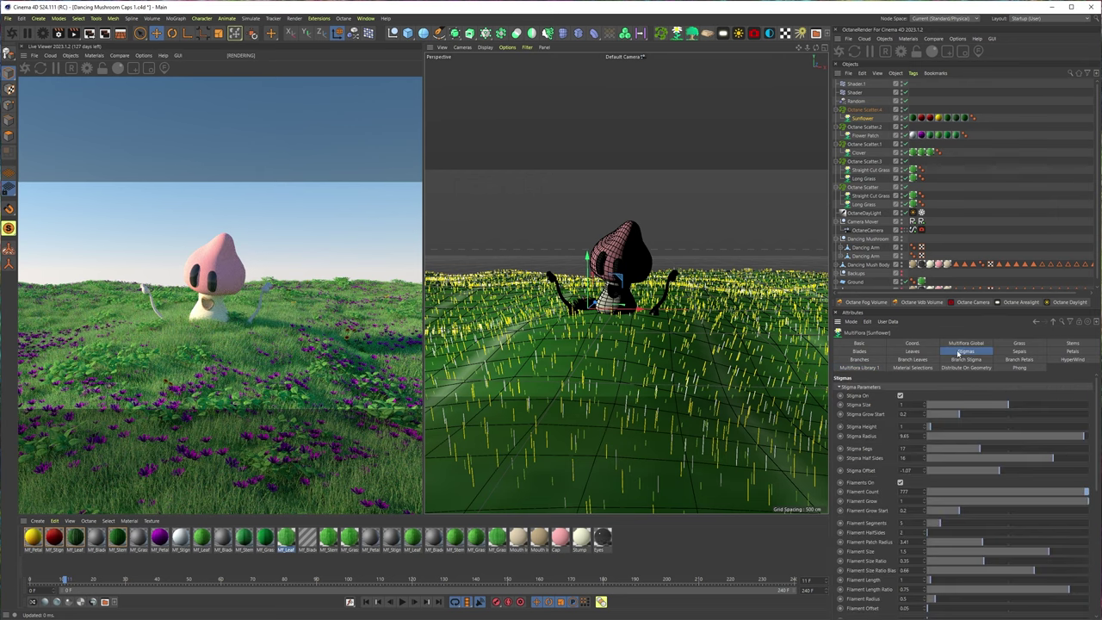
{"action": "left_click", "coordinate": [965, 343]}
{"action": "type", "text": "5"}
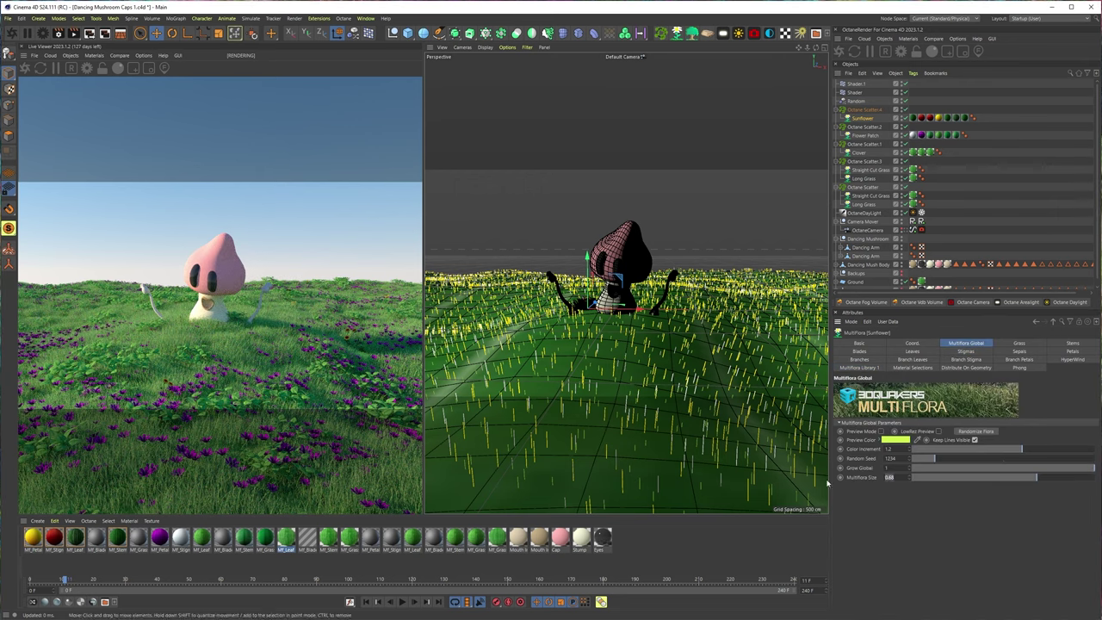
{"action": "key", "text": "Return"}
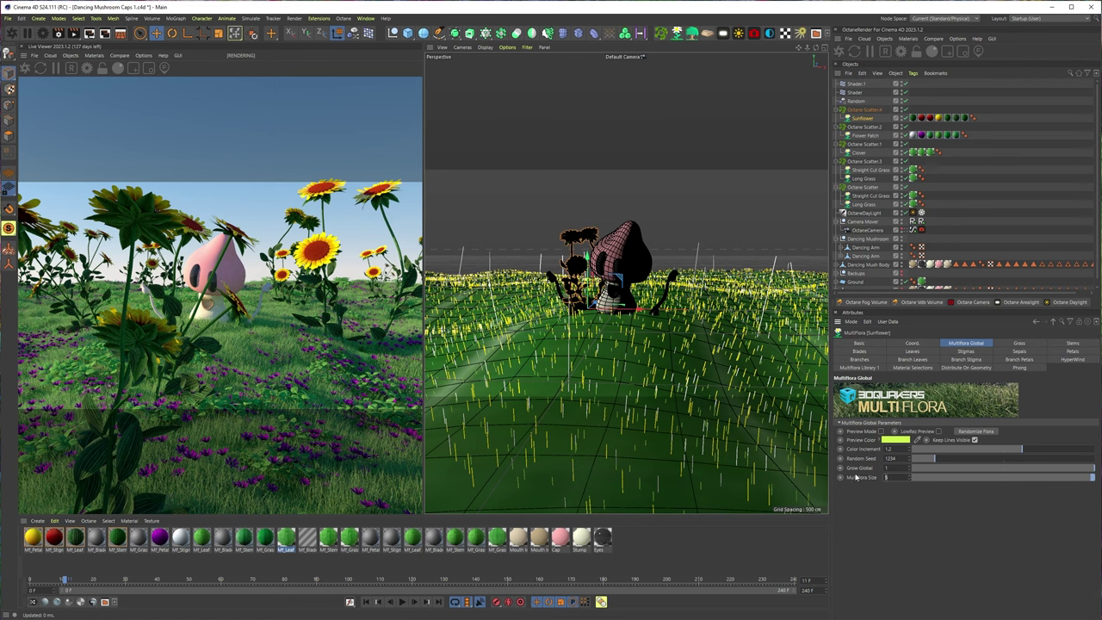
{"action": "key", "text": "Return"}
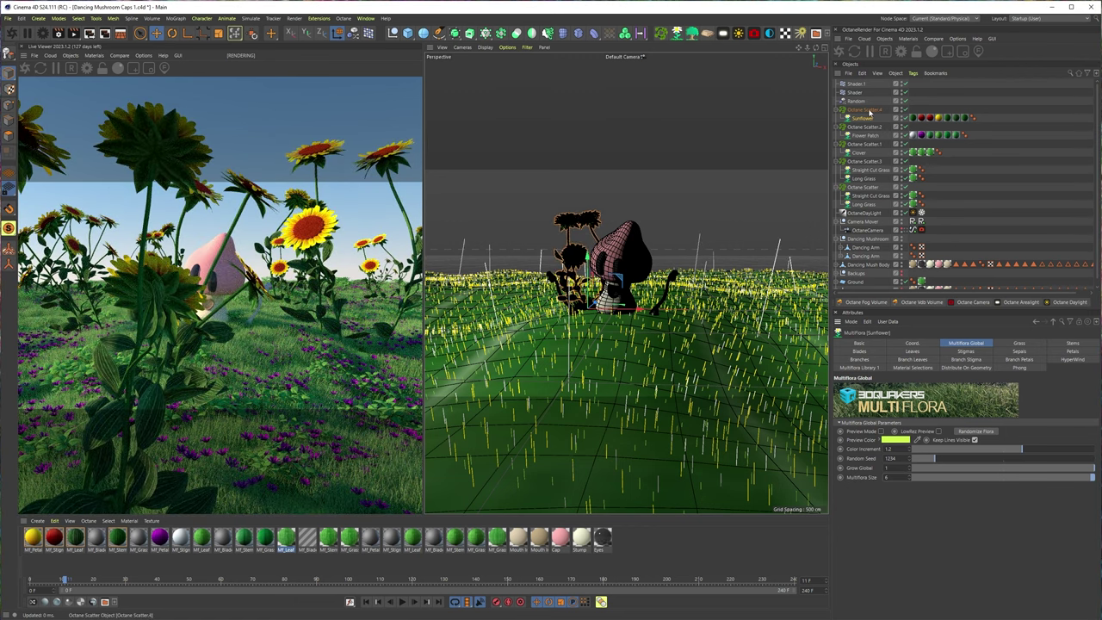
Step the sunflower scatter's distribution seed down to 987 to rearrange the sunflowers around the mushroom.
{"action": "left_click", "coordinate": [867, 111]}
{"action": "left_click", "coordinate": [908, 401]}
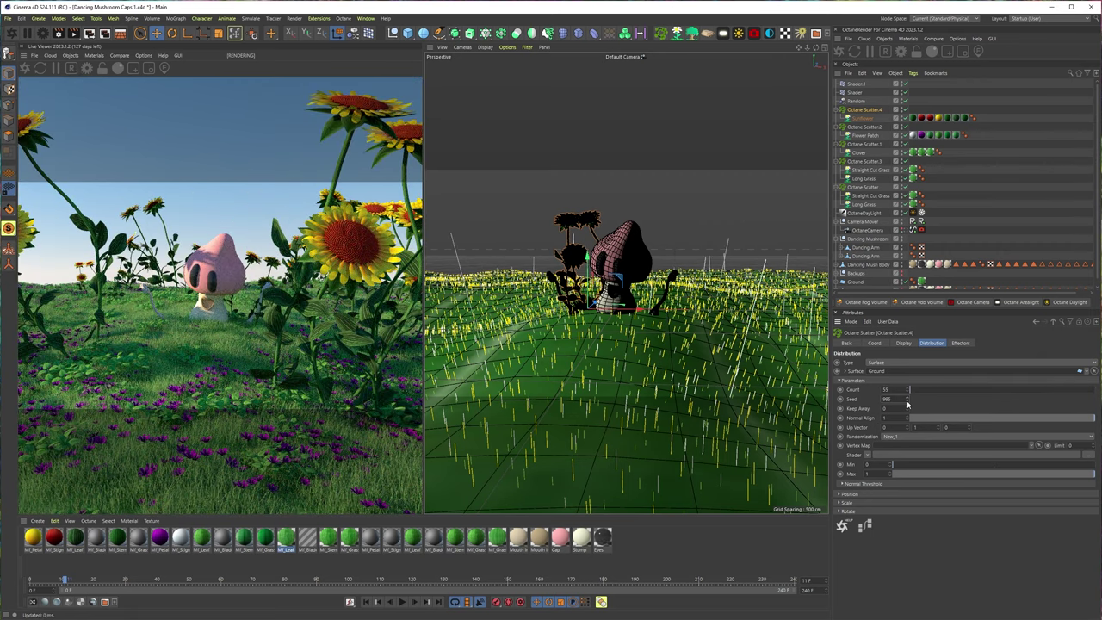
{"action": "left_click", "coordinate": [907, 402]}
{"action": "left_click", "coordinate": [907, 402]}
{"action": "left_click", "coordinate": [907, 402]}
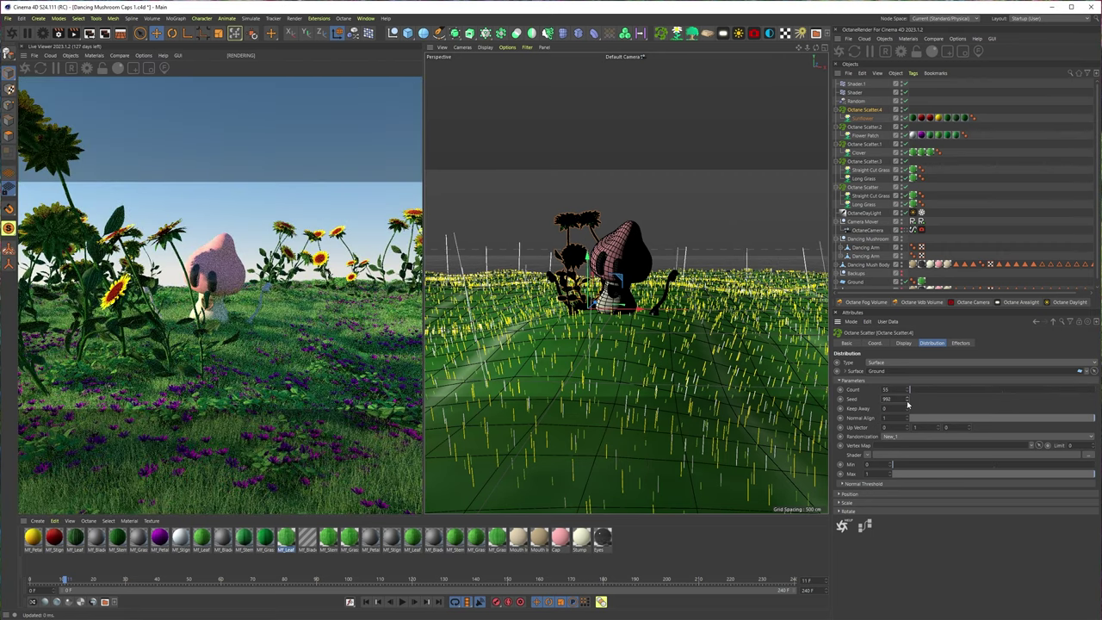
{"action": "left_click", "coordinate": [907, 402]}
{"action": "left_click", "coordinate": [907, 402]}
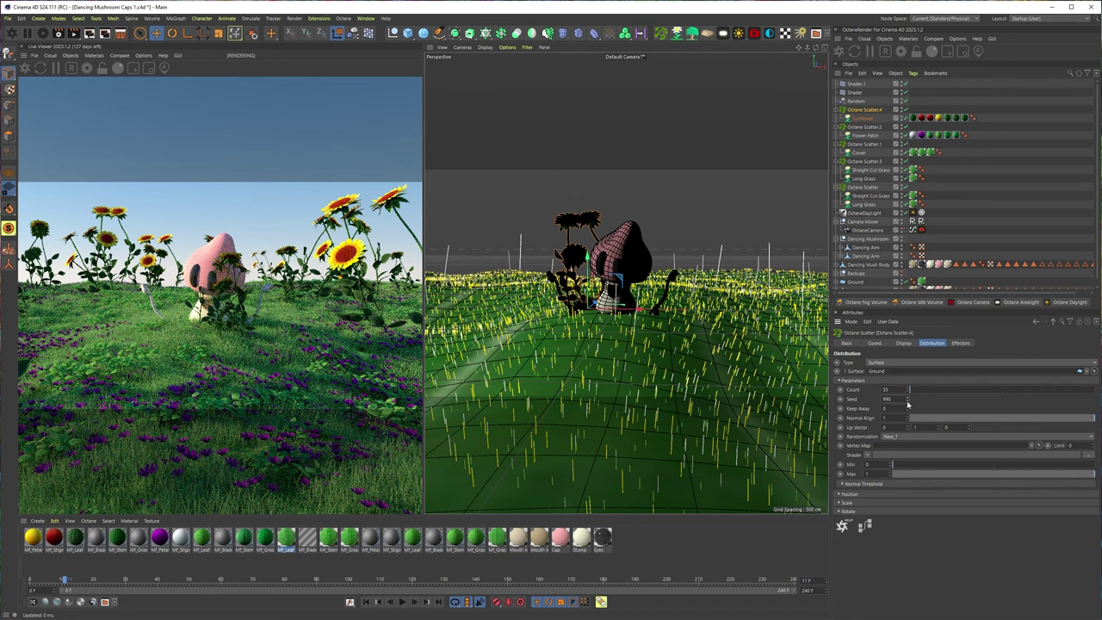
{"action": "left_click", "coordinate": [907, 402]}
{"action": "left_click", "coordinate": [907, 402]}
{"action": "left_click", "coordinate": [907, 402]}
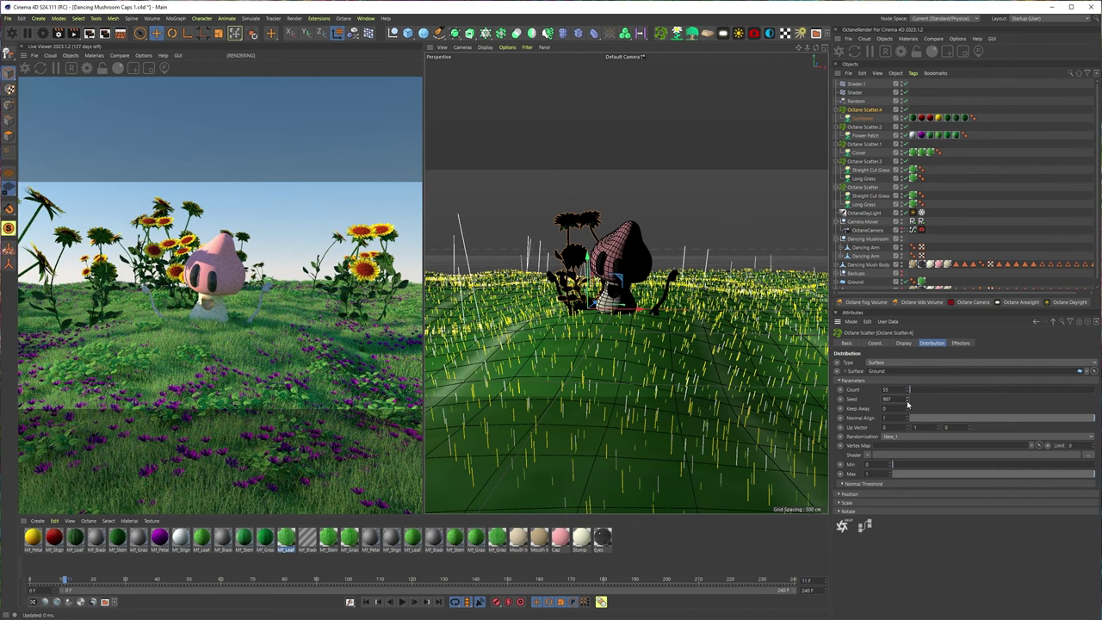
Raise the Multiflora size of both the Flower Patch and the Clover to 1.
{"action": "left_click", "coordinate": [866, 136]}
{"action": "left_click_drag", "start_coordinate": [1038, 481], "coordinate": [1095, 478]}
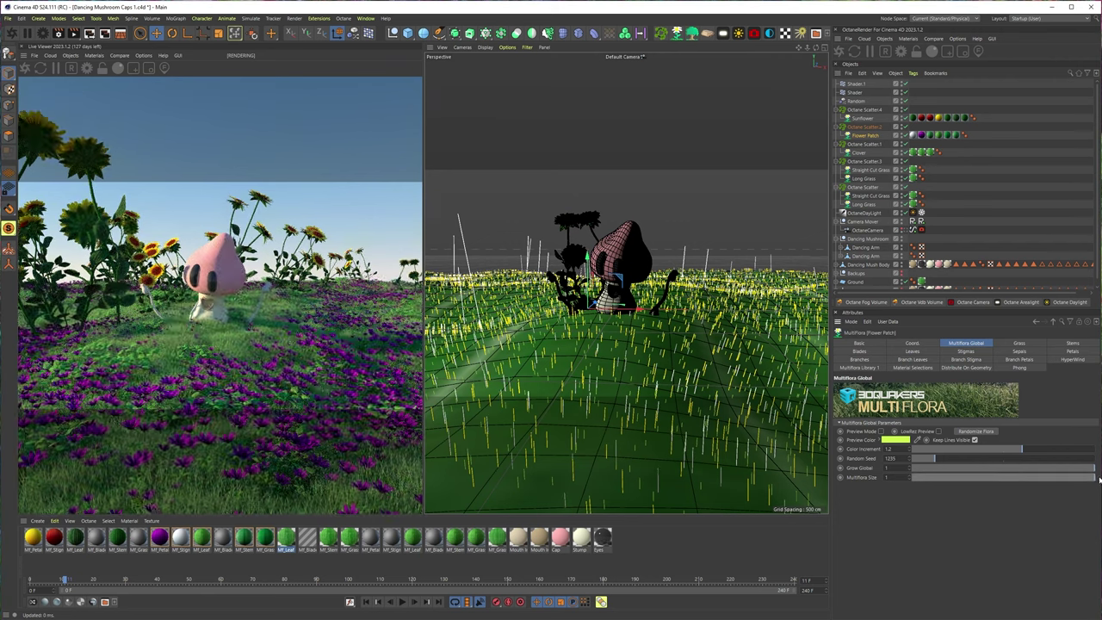
{"action": "left_click", "coordinate": [859, 152]}
{"action": "left_click_drag", "start_coordinate": [1033, 478], "coordinate": [1096, 481]}
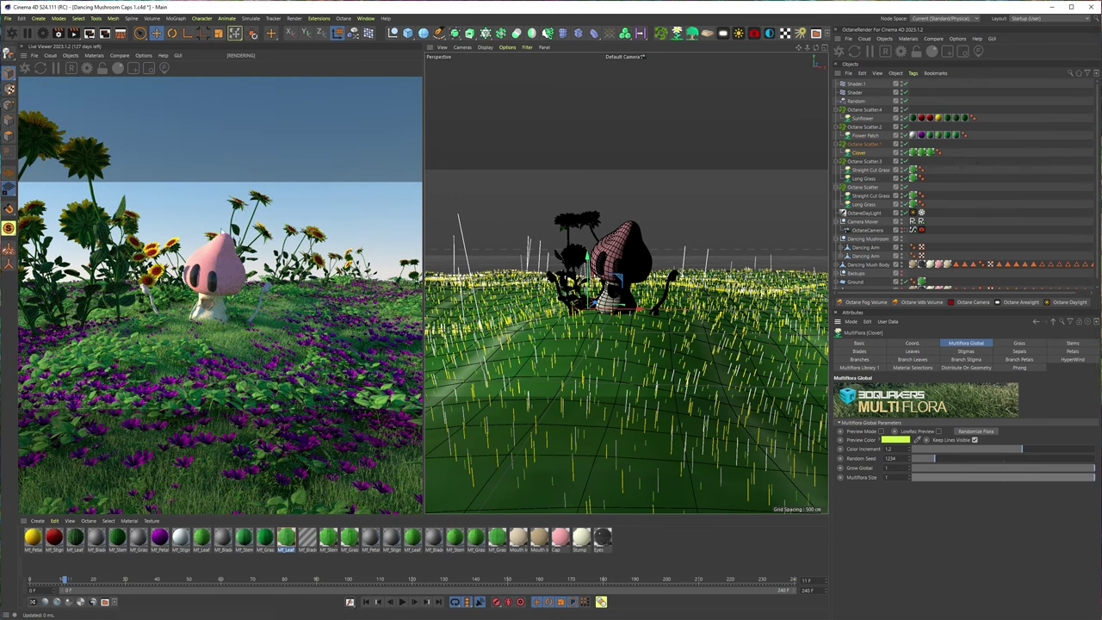
Lower the Sunflower's Multiflora random seed to 1230 to change the plant's shape.
{"action": "left_click", "coordinate": [861, 101]}
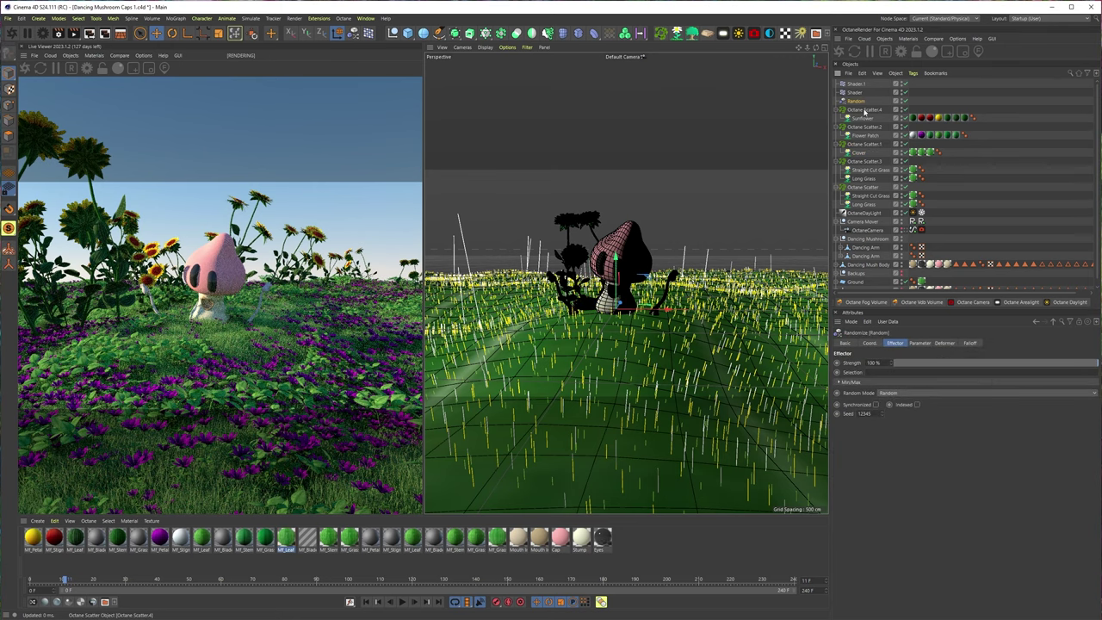
{"action": "left_click", "coordinate": [863, 118]}
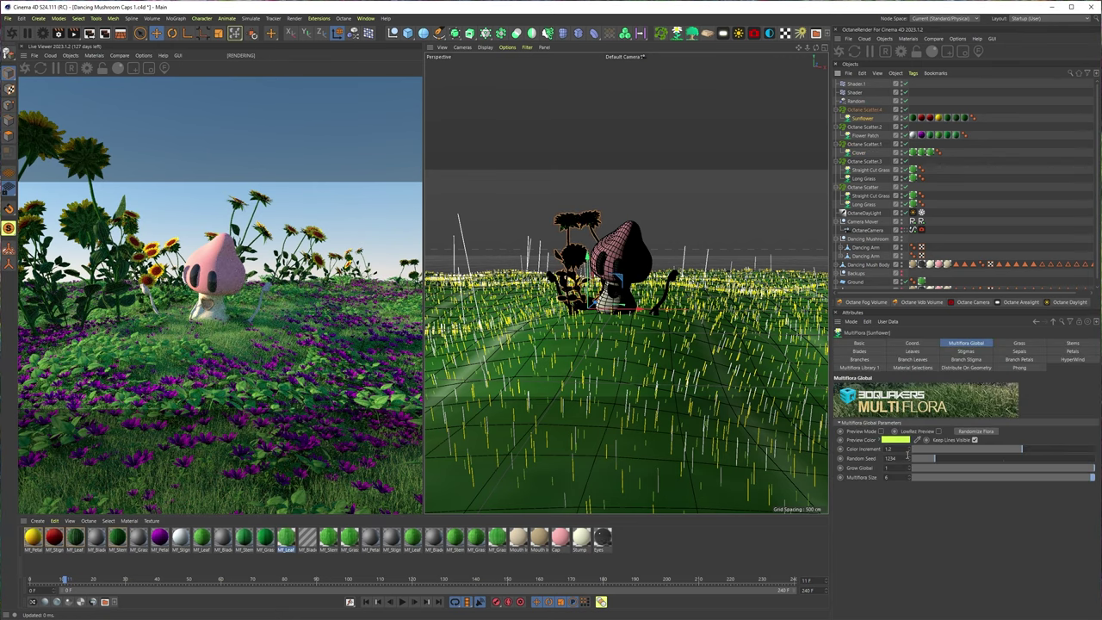
{"action": "left_click", "coordinate": [910, 463]}
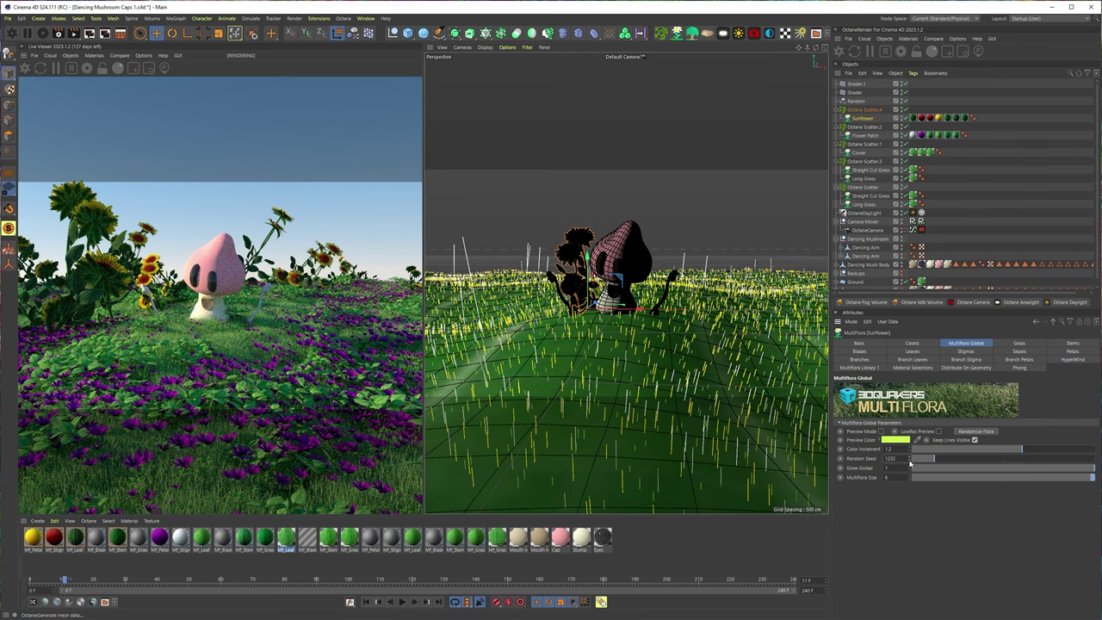
{"action": "left_click", "coordinate": [910, 463]}
{"action": "left_click", "coordinate": [910, 463]}
{"action": "left_click", "coordinate": [909, 463]}
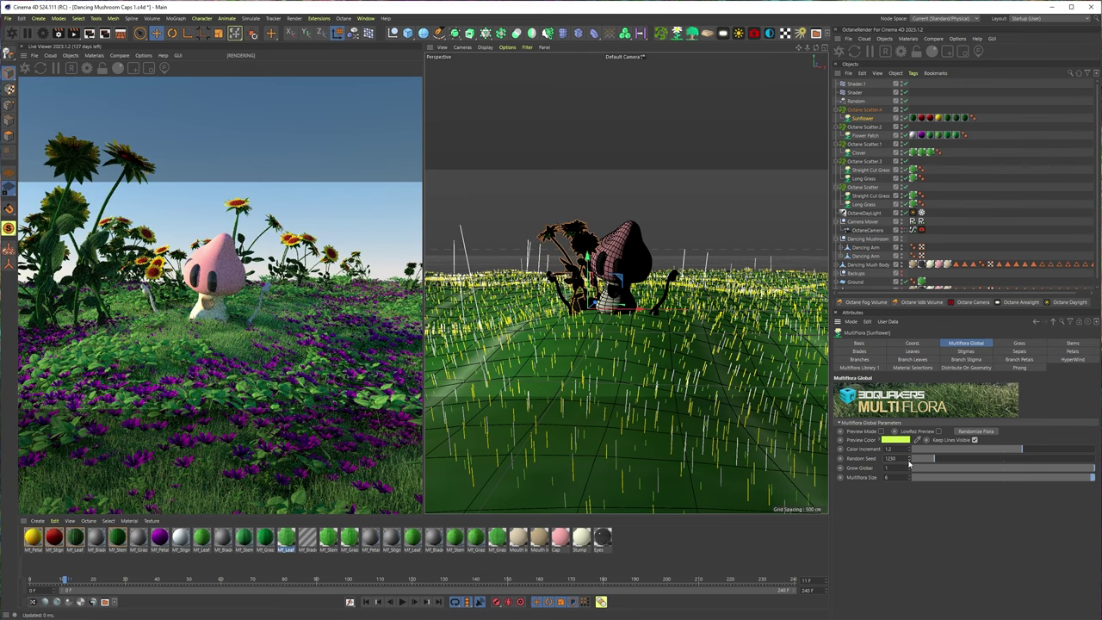
Lower the sunflower scatter's distribution seed to 985.
{"action": "left_click", "coordinate": [863, 109]}
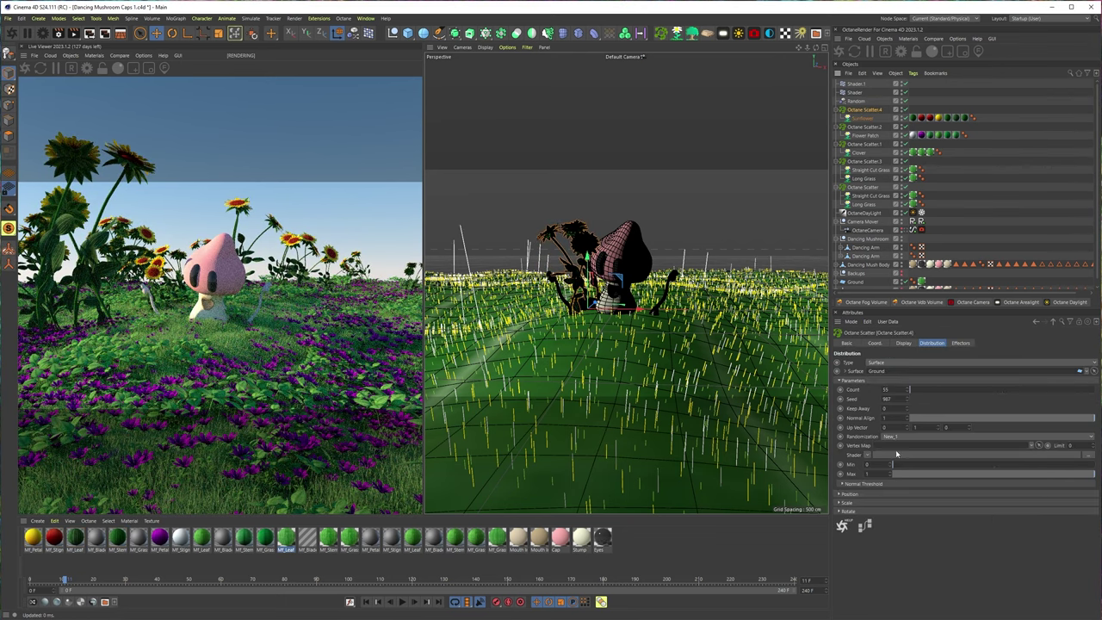
{"action": "left_click", "coordinate": [909, 402]}
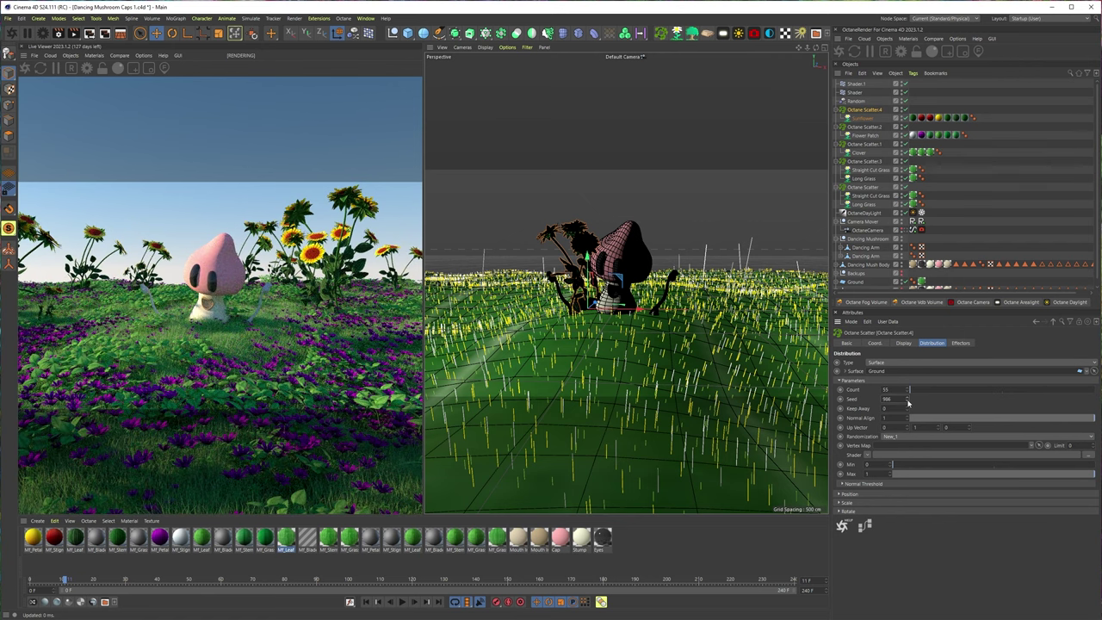
{"action": "left_click", "coordinate": [908, 402]}
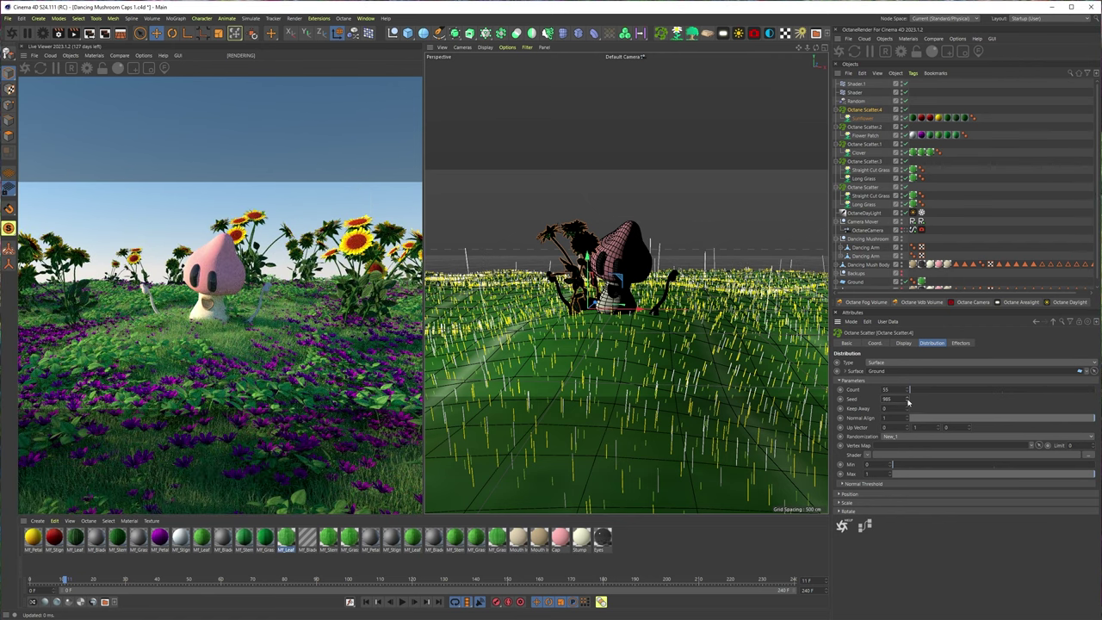
Create four copies of the Sunflower within its scatter and vary their Multiflora random seeds, setting Sunflower.1 to 1233.
{"action": "key", "text": "Down"}
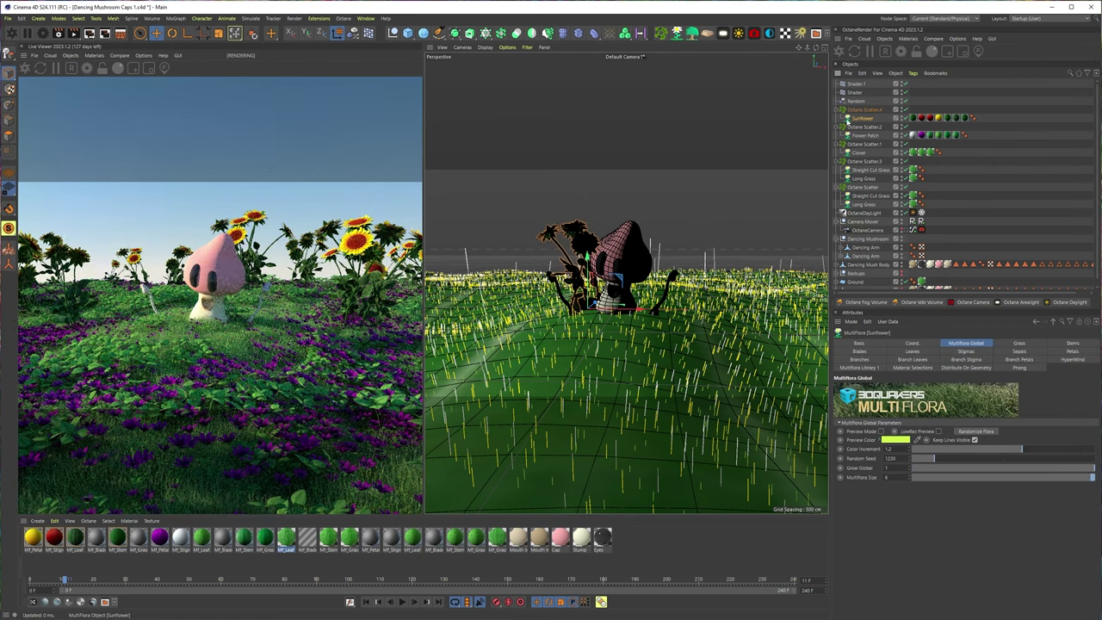
{"action": "left_click_drag", "start_coordinate": [852, 117], "coordinate": [865, 114], "text": "ctrl"}
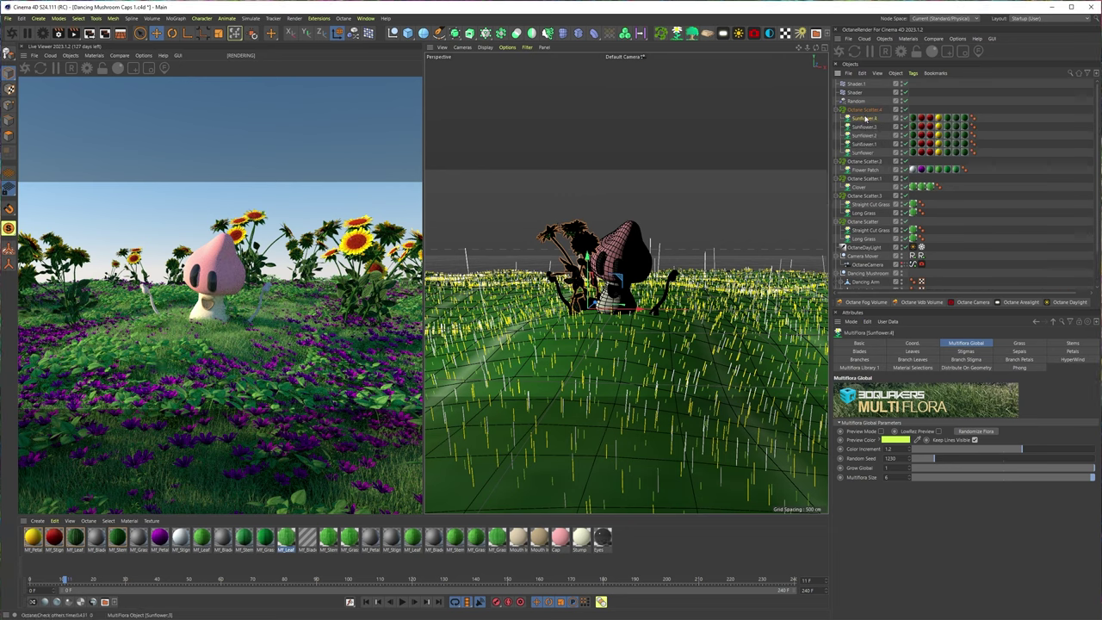
{"action": "left_click", "coordinate": [908, 459]}
{"action": "left_click", "coordinate": [864, 127]}
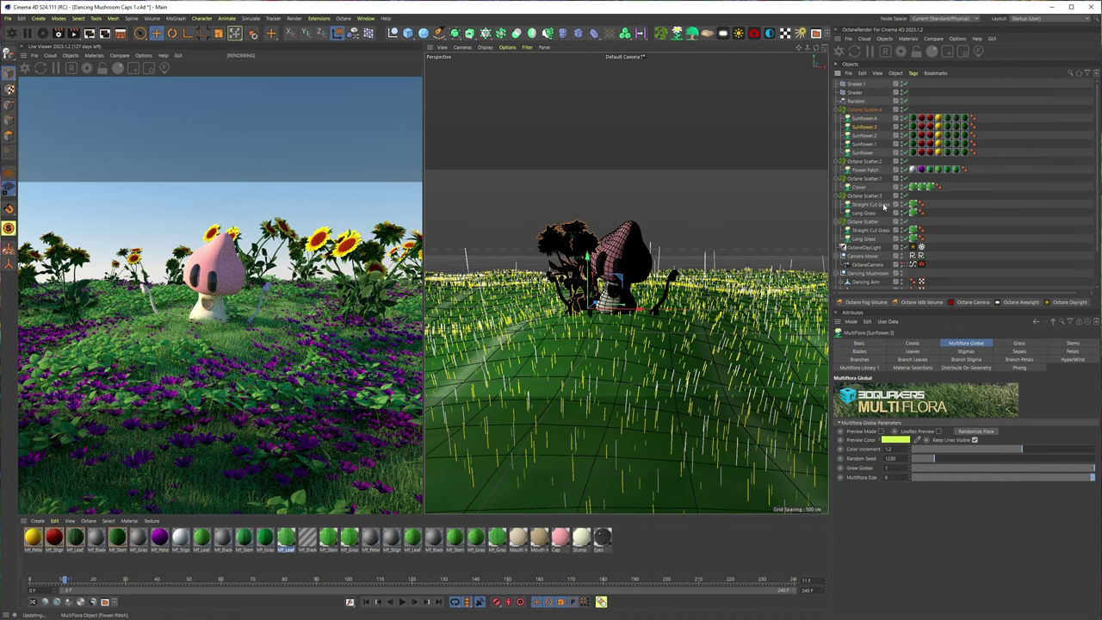
{"action": "left_click", "coordinate": [909, 459]}
{"action": "left_click", "coordinate": [863, 135]}
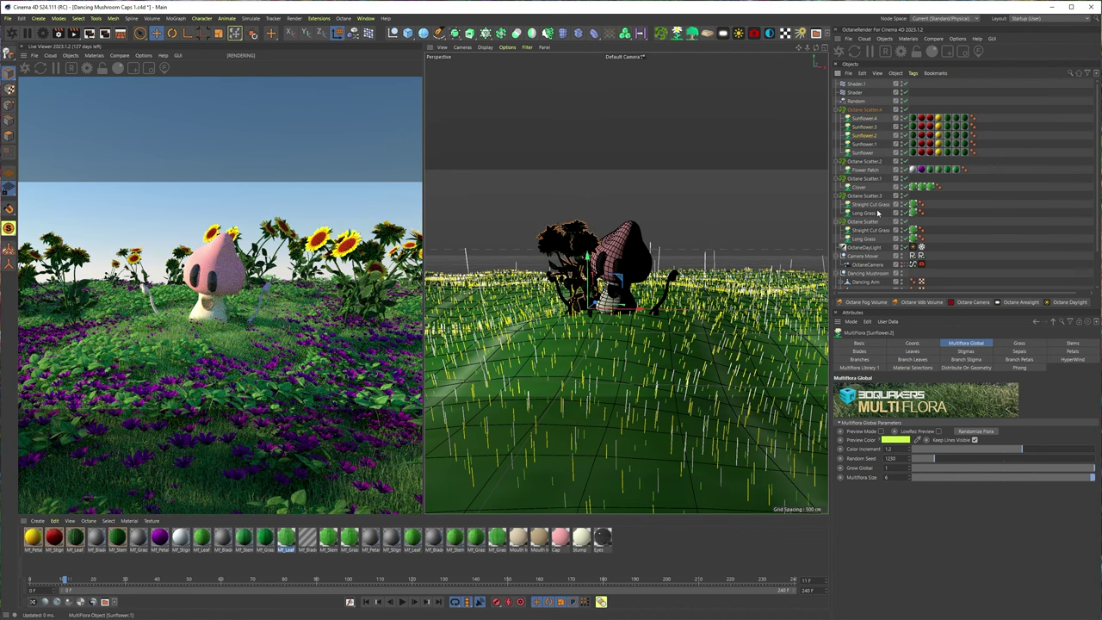
{"action": "left_click", "coordinate": [908, 458]}
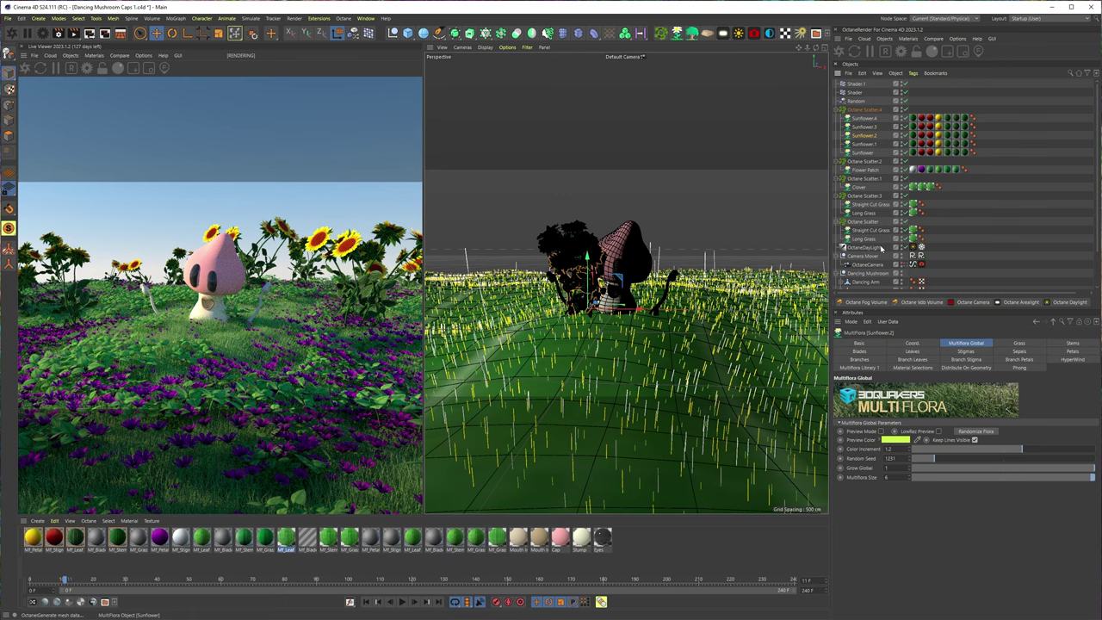
{"action": "left_click", "coordinate": [908, 464]}
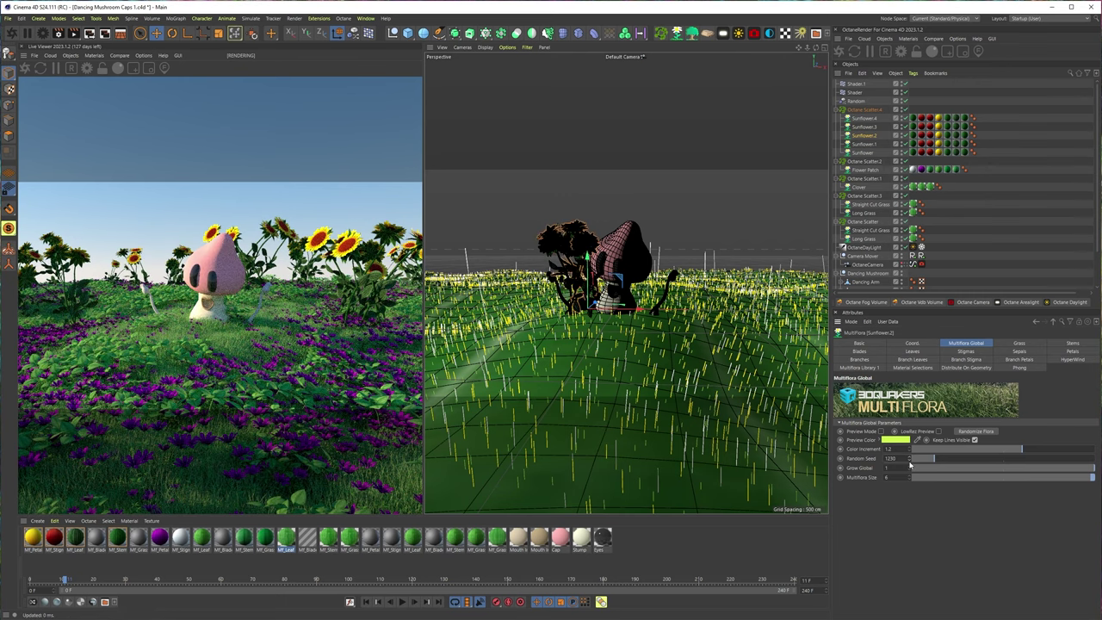
{"action": "left_click", "coordinate": [863, 143]}
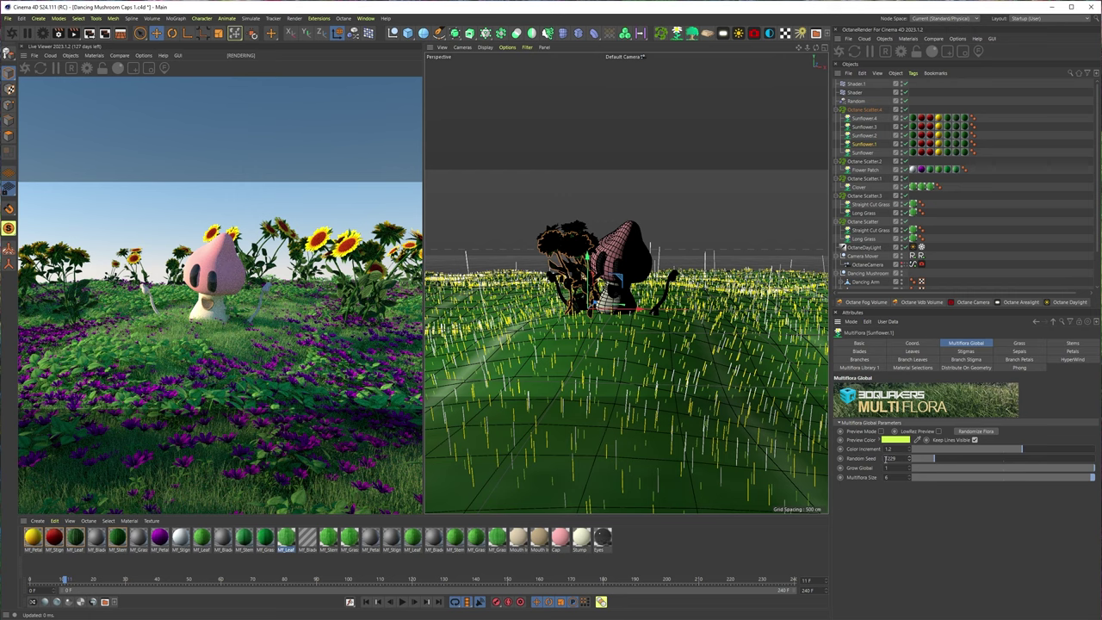
{"action": "left_click", "coordinate": [910, 462]}
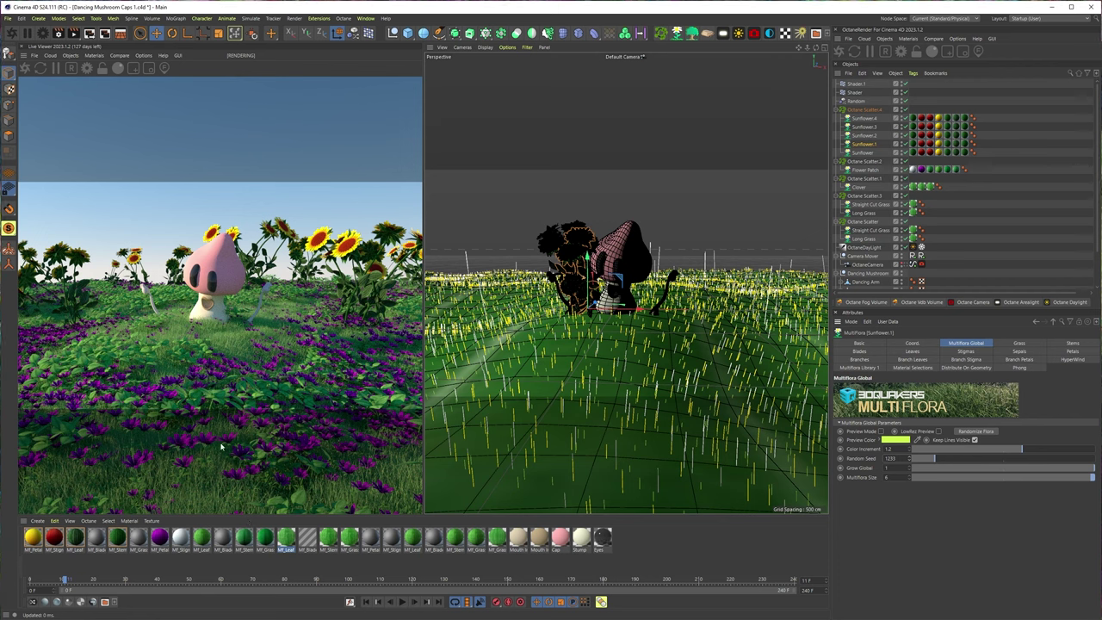
Change the Cap material's type to Glossy and set its roughness to about 0.24.
{"action": "double_click", "coordinate": [559, 536]}
{"action": "left_click", "coordinate": [641, 364]}
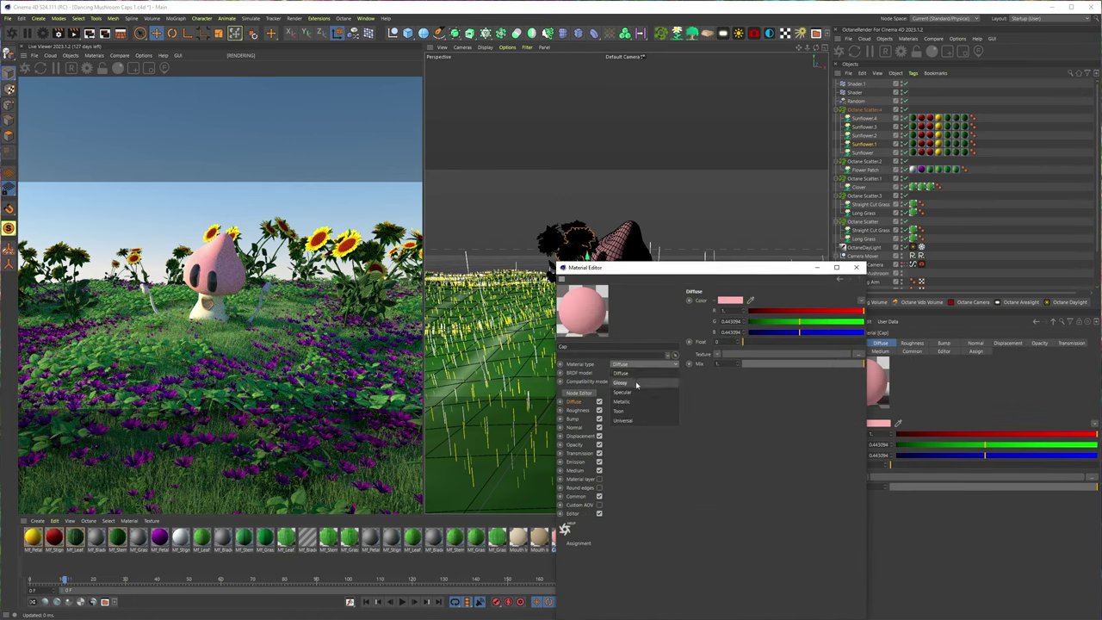
{"action": "left_click", "coordinate": [635, 381]}
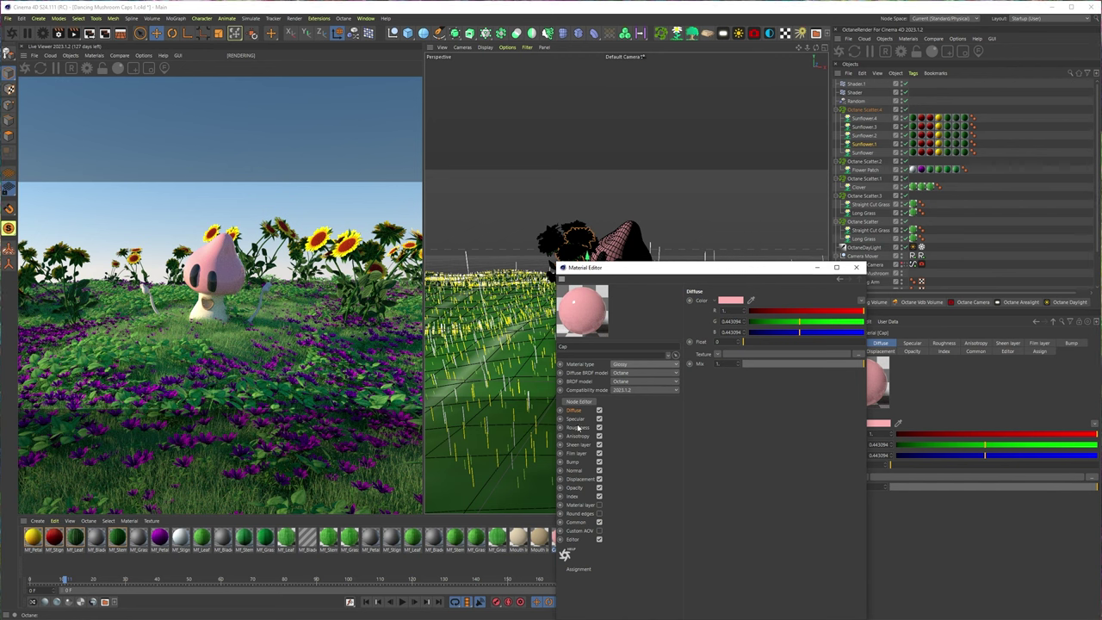
{"action": "left_click", "coordinate": [577, 428]}
{"action": "left_click_drag", "start_coordinate": [747, 340], "coordinate": [771, 343]}
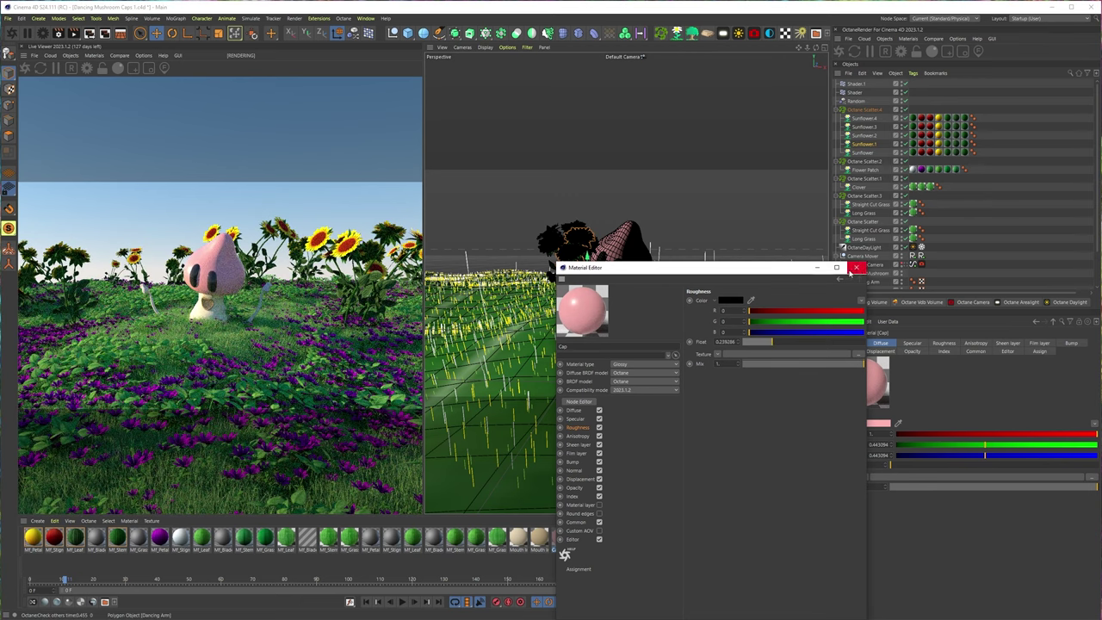
{"action": "left_click", "coordinate": [854, 268]}
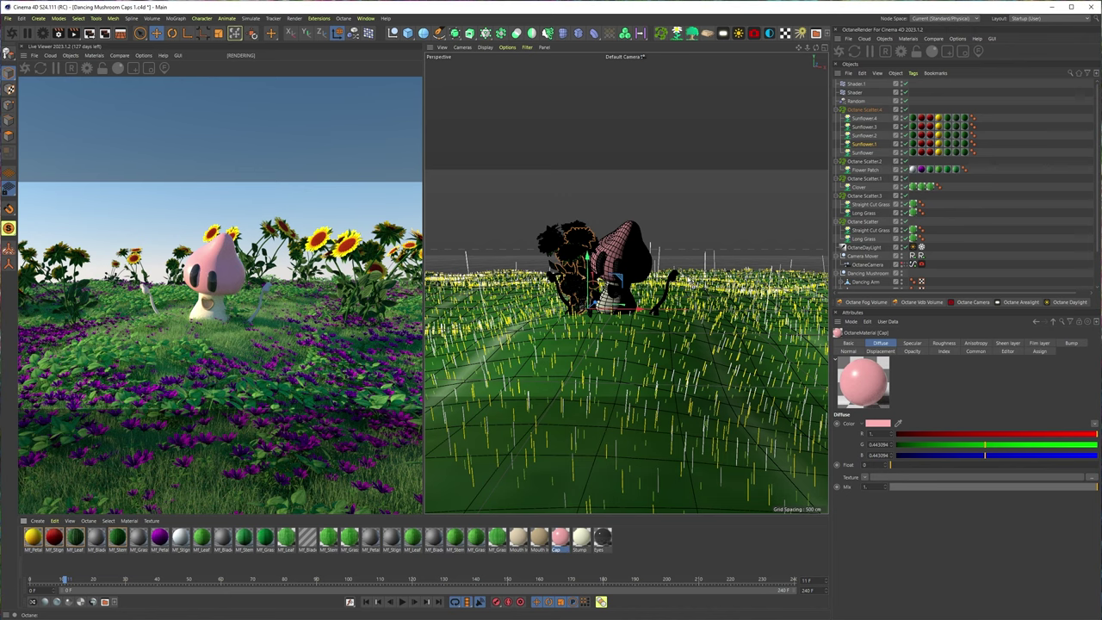
Apply the Stump material to both Dancing Arm objects.
{"action": "left_click", "coordinate": [929, 281]}
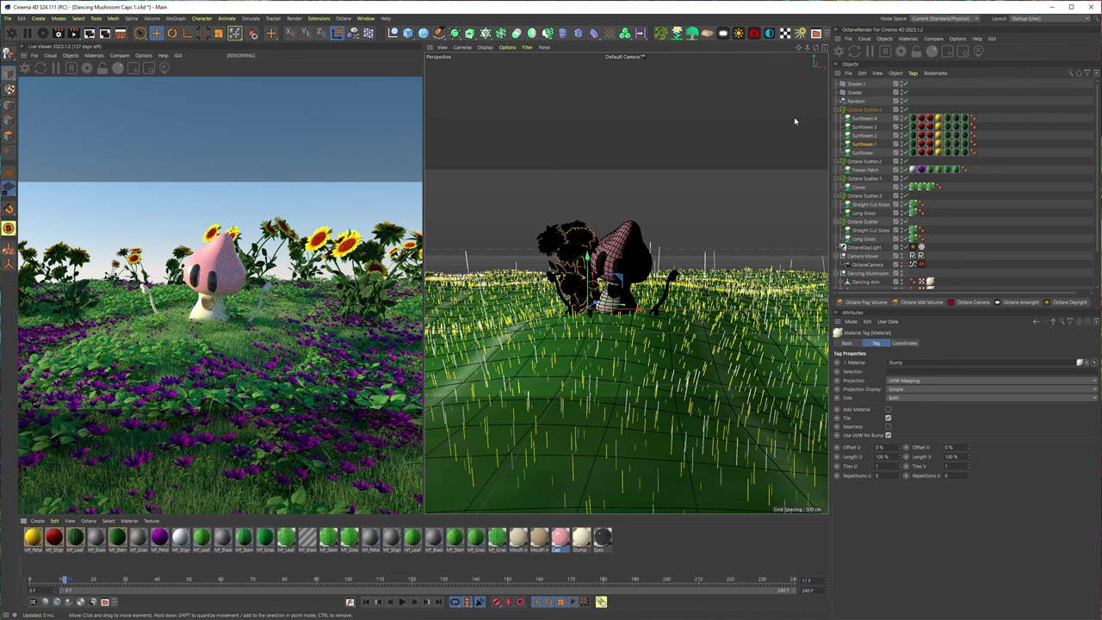
Collapse the scatter hierarchies and group the five Octane Scatter objects under one null.
{"action": "left_click", "coordinate": [836, 109]}
{"action": "left_click", "coordinate": [836, 118]}
{"action": "left_click", "coordinate": [836, 127]}
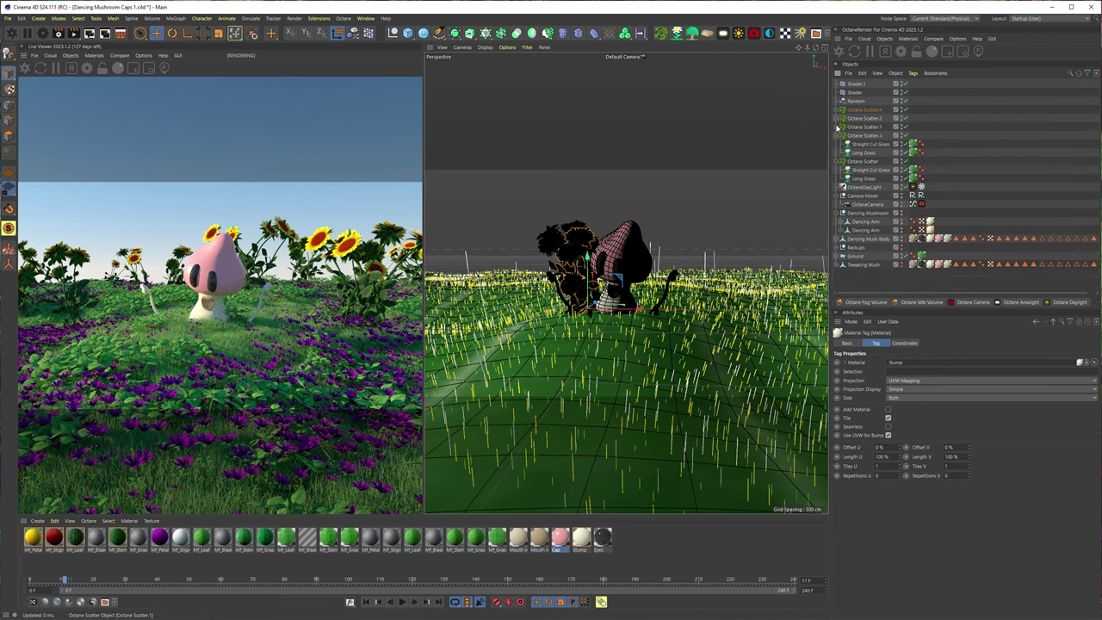
{"action": "left_click", "coordinate": [836, 135]}
{"action": "left_click", "coordinate": [835, 145]}
{"action": "left_click", "coordinate": [859, 109]}
{"action": "left_click", "coordinate": [855, 144], "text": "shift"}
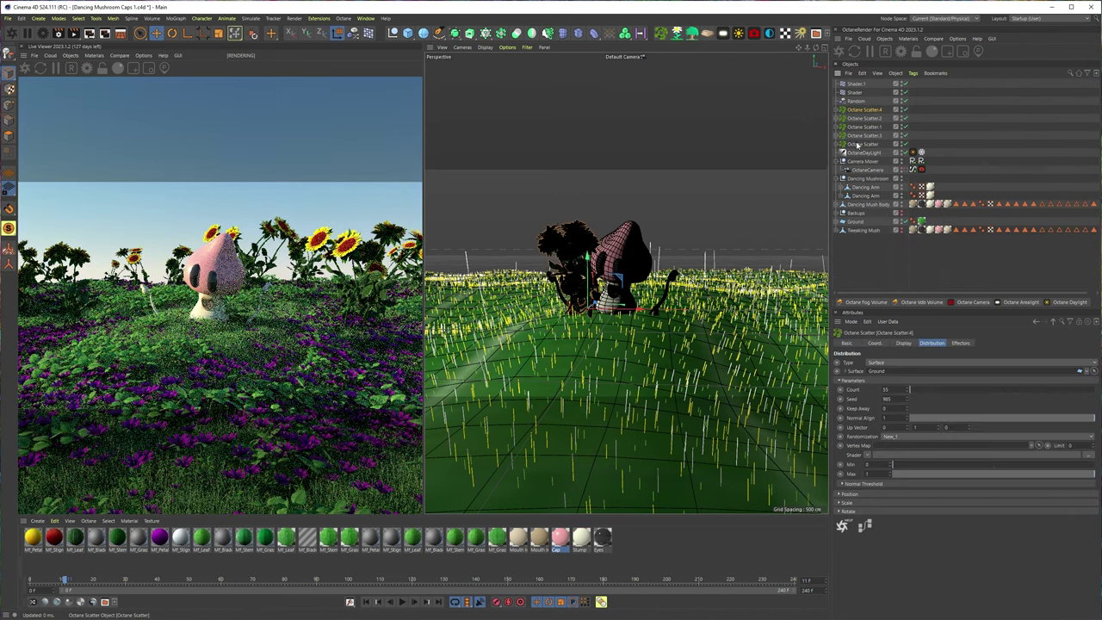
{"action": "key", "text": "alt+g"}
Rename the null holding the grouped scatters as Foliage.
{"action": "double_click", "coordinate": [852, 109]}
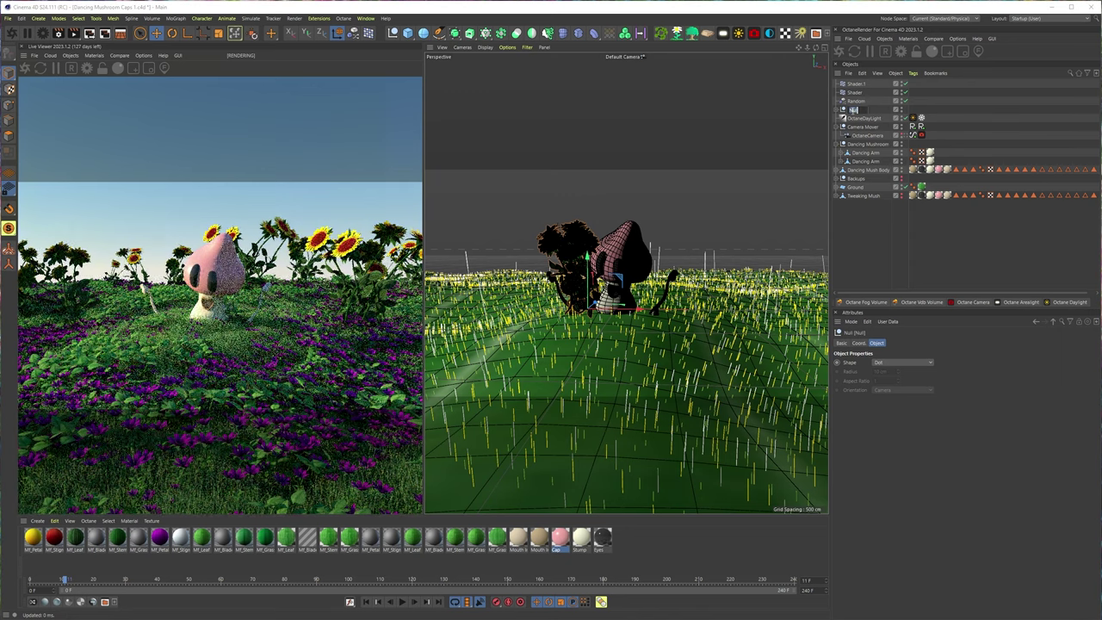
{"action": "type", "text": "Fo"}
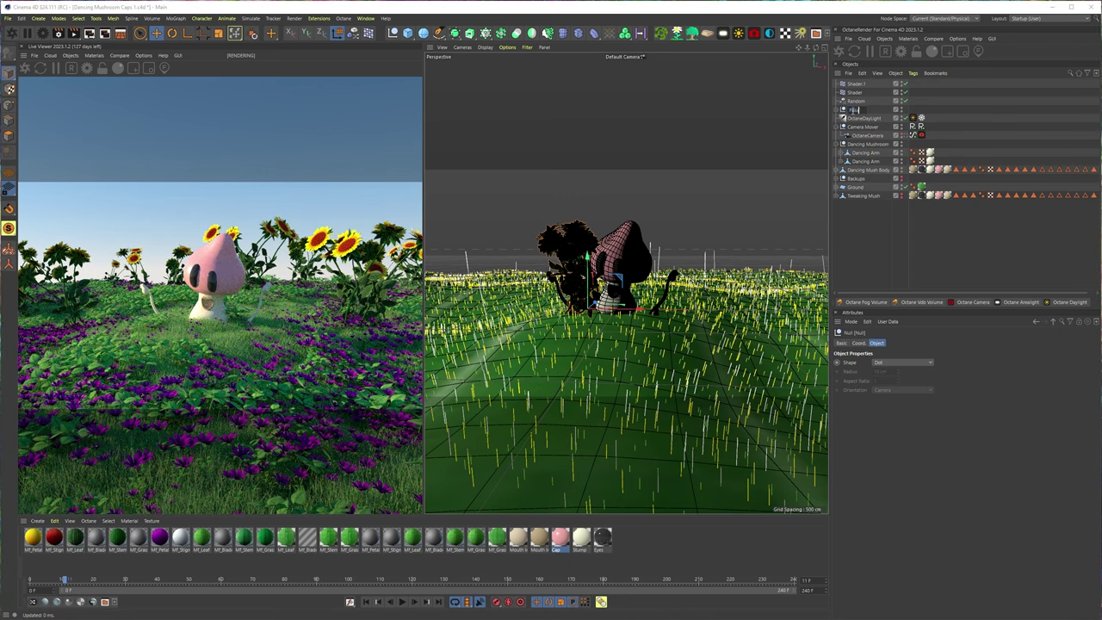
{"action": "type", "text": "liage"}
{"action": "key", "text": "Return"}
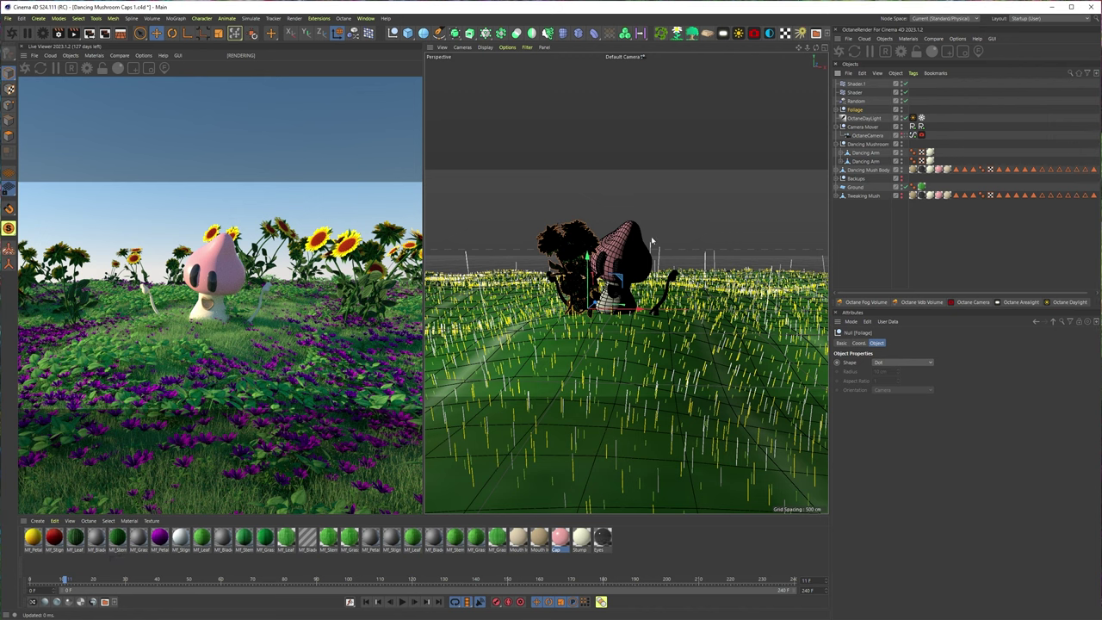
Replace the dark branch material on all five Sunflower objects with the brighter green Mf_Stem Octane material.
{"action": "left_click", "coordinate": [839, 110]}
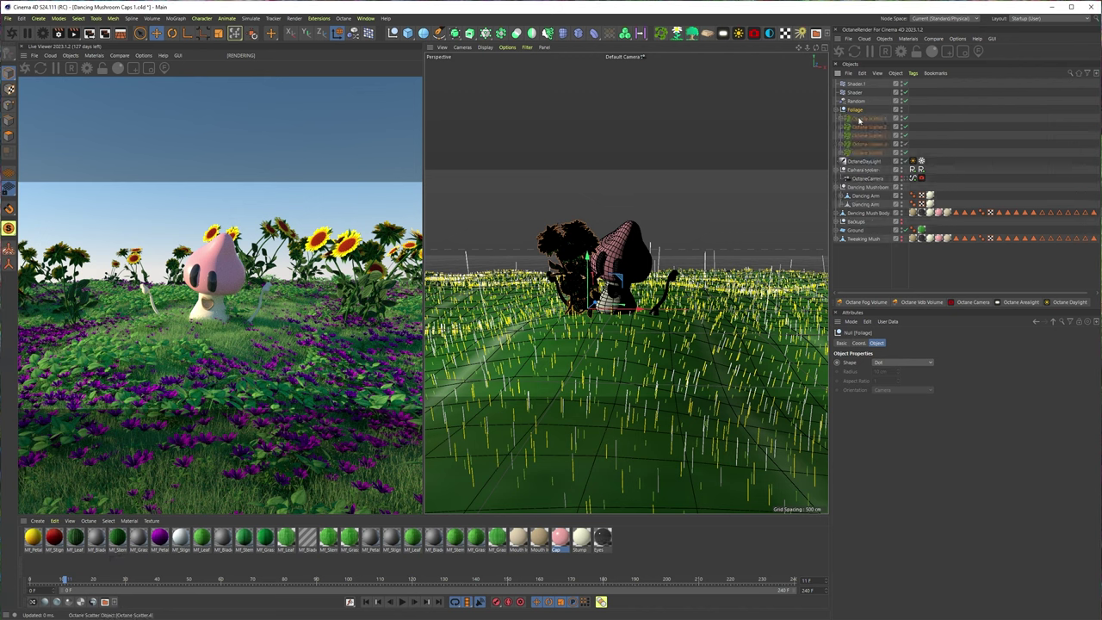
{"action": "left_click", "coordinate": [842, 120]}
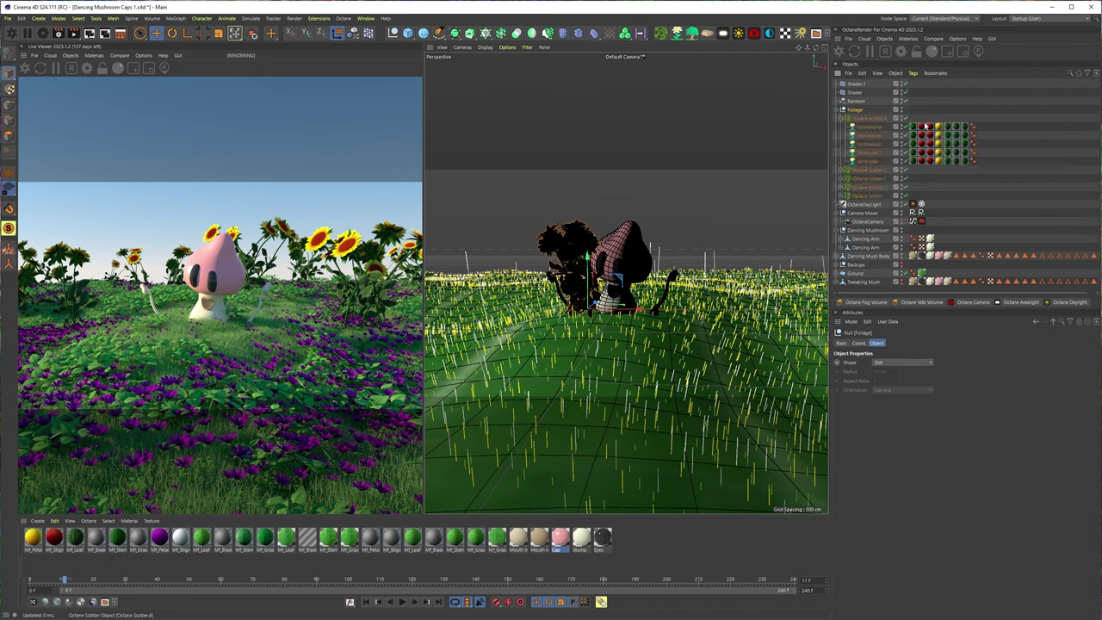
{"action": "left_click_drag", "start_coordinate": [909, 160], "coordinate": [913, 170]}
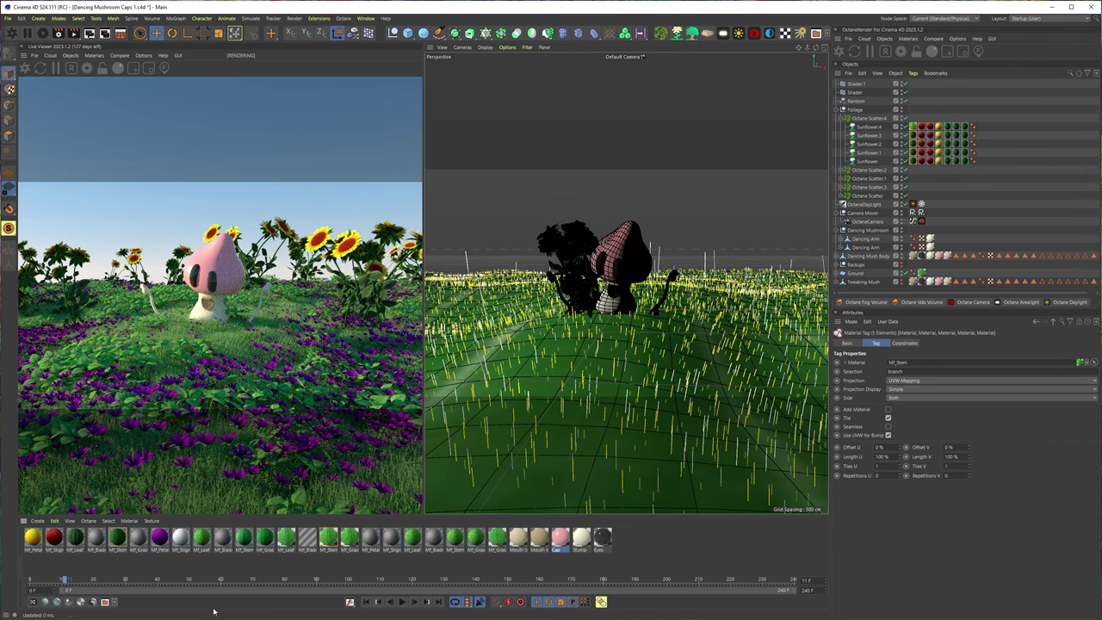
{"action": "left_click", "coordinate": [325, 565]}
{"action": "left_click_drag", "start_coordinate": [328, 538], "coordinate": [912, 135]}
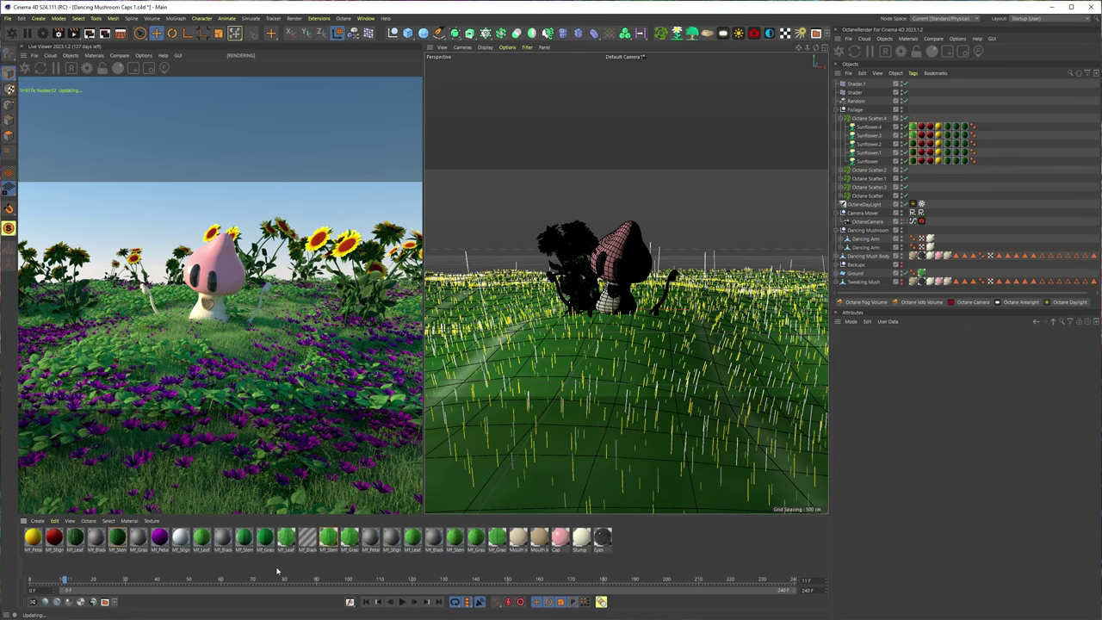
{"action": "left_click_drag", "start_coordinate": [328, 540], "coordinate": [846, 203]}
{"action": "left_click_drag", "start_coordinate": [914, 146], "coordinate": [913, 144]}
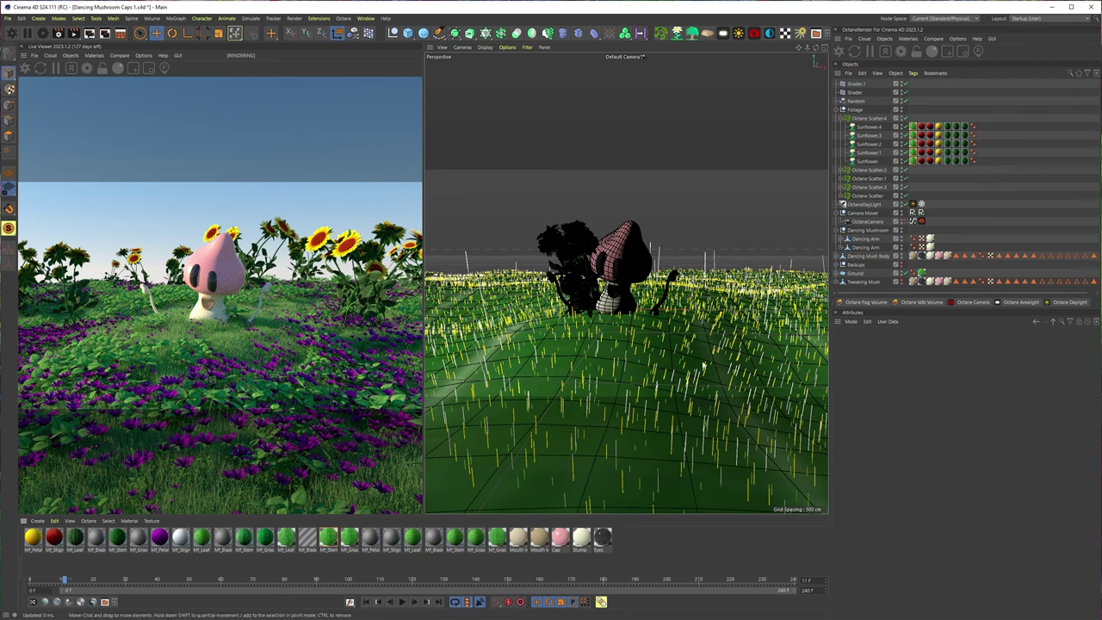
Convert the sunflowers' dark green Mf_Leaf material to an Octane material.
{"action": "left_click", "coordinate": [496, 538]}
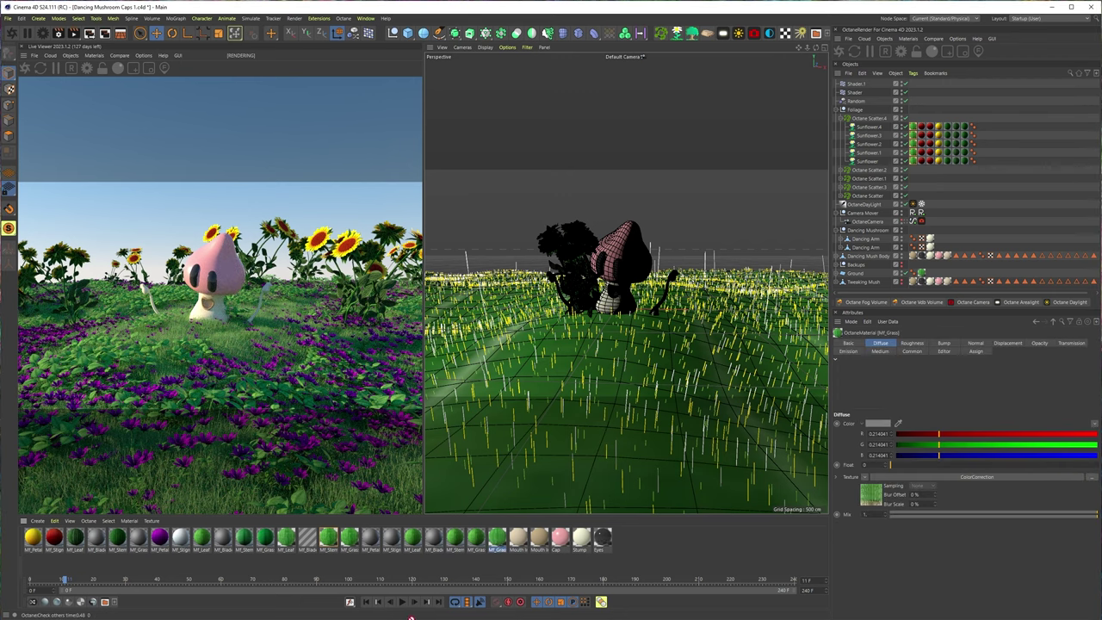
{"action": "left_click_drag", "start_coordinate": [344, 540], "coordinate": [342, 541]}
{"action": "left_click", "coordinate": [75, 537]}
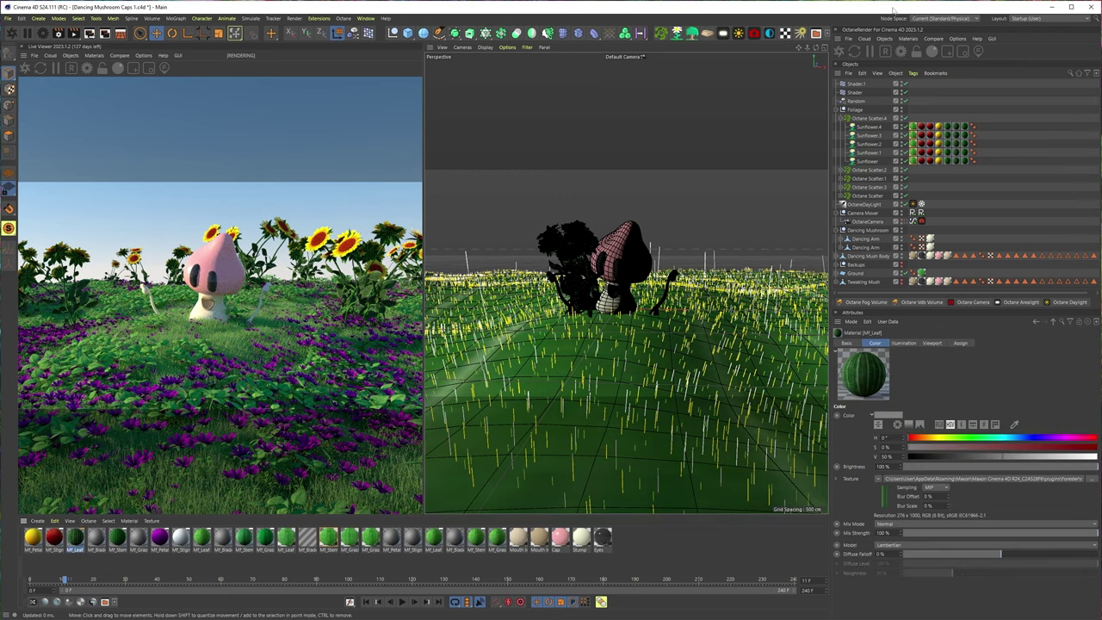
{"action": "left_click", "coordinate": [908, 39]}
{"action": "left_click", "coordinate": [922, 93]}
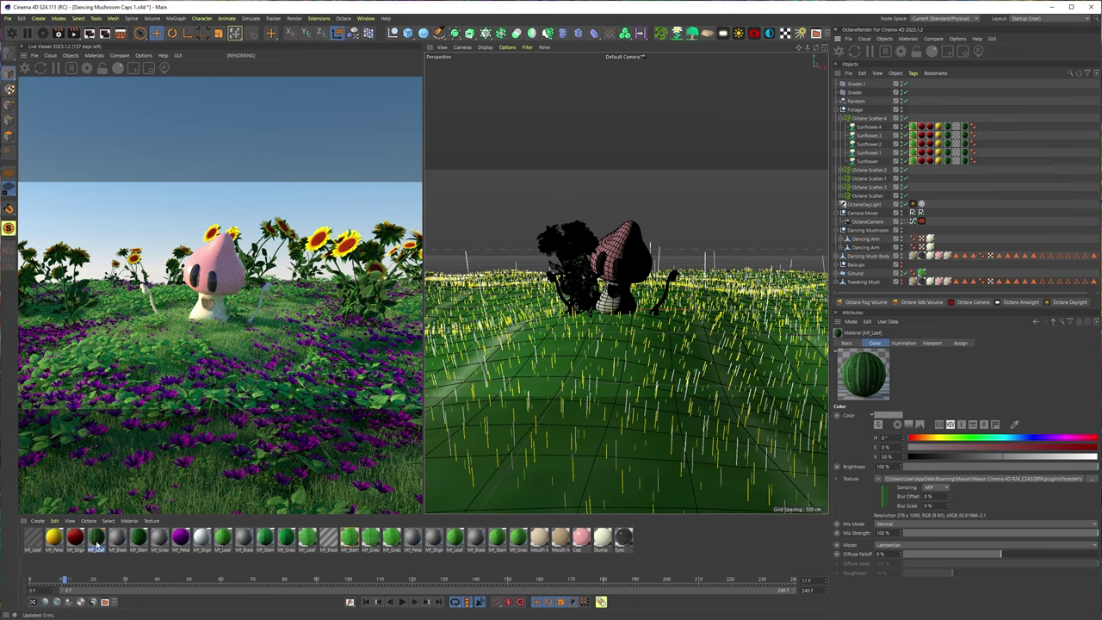
Insert a Color Correction node after Mf_Leaf's image texture and feed it into both Diffuse and Transmission.
{"action": "double_click", "coordinate": [35, 538]}
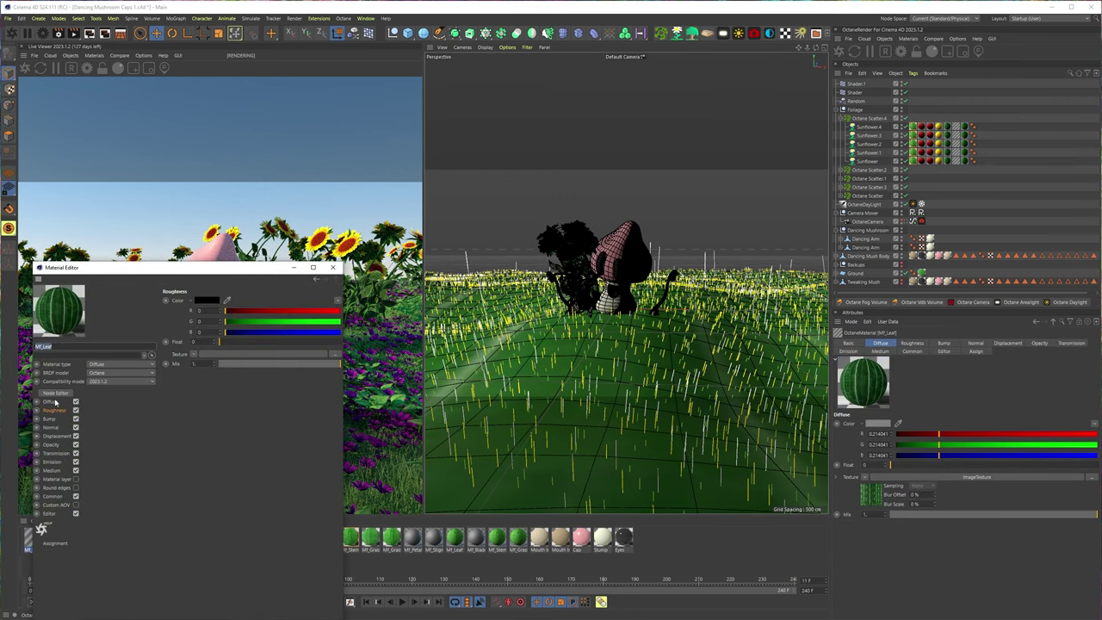
{"action": "left_click", "coordinate": [56, 393]}
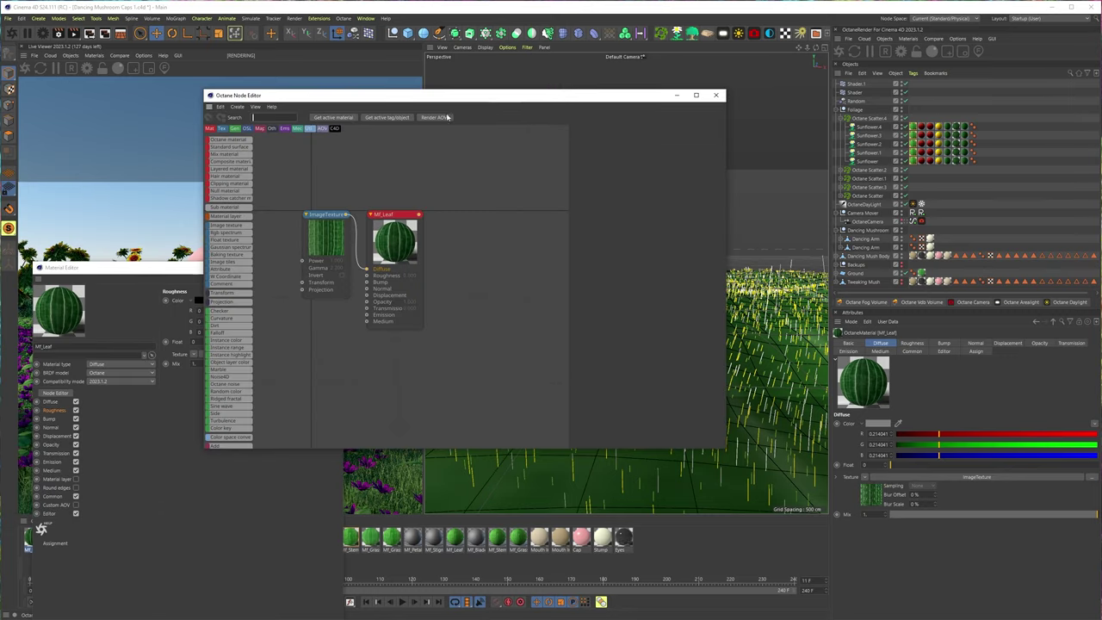
{"action": "scroll", "coordinate": [218, 382], "scroll_direction": "down", "scroll_amount": 3}
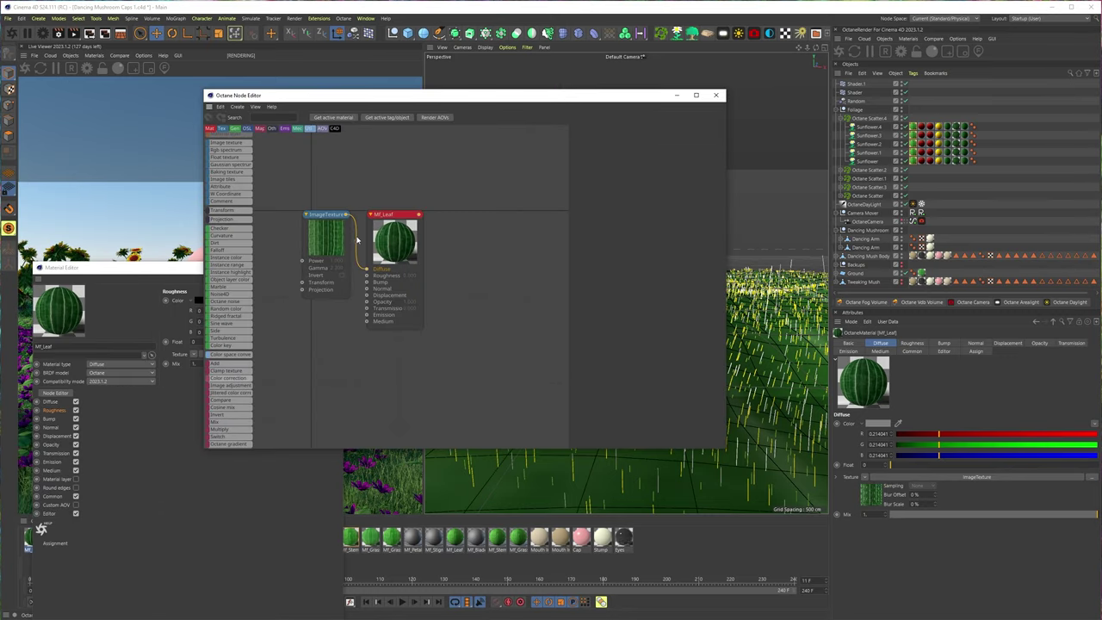
{"action": "left_click_drag", "start_coordinate": [357, 240], "coordinate": [356, 241]}
{"action": "left_click_drag", "start_coordinate": [387, 96], "coordinate": [536, 72]}
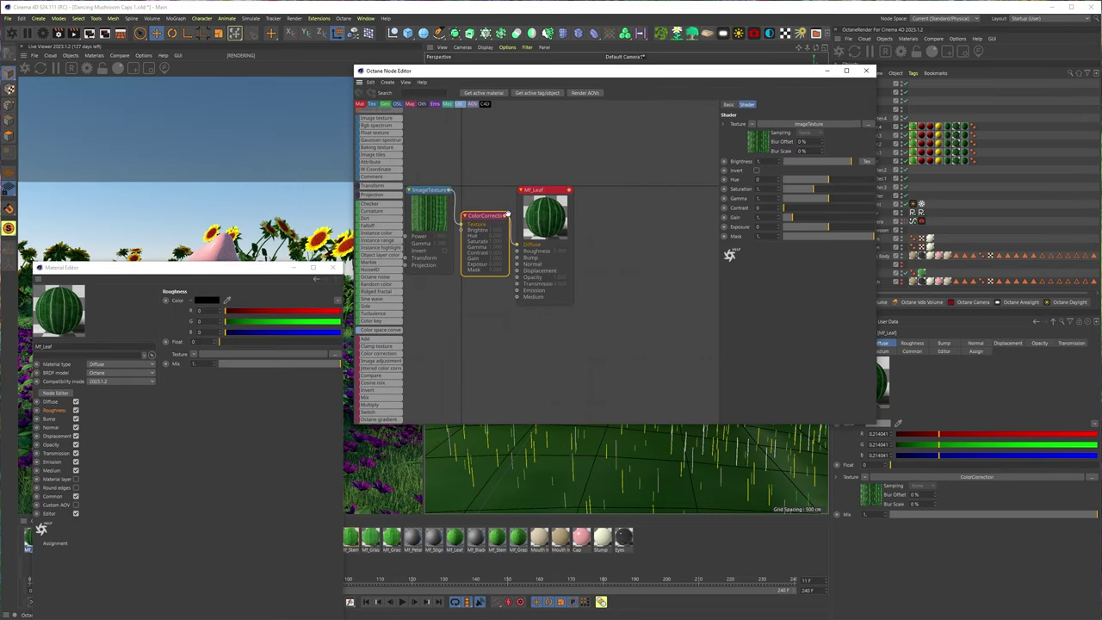
{"action": "left_click_drag", "start_coordinate": [519, 285], "coordinate": [517, 284]}
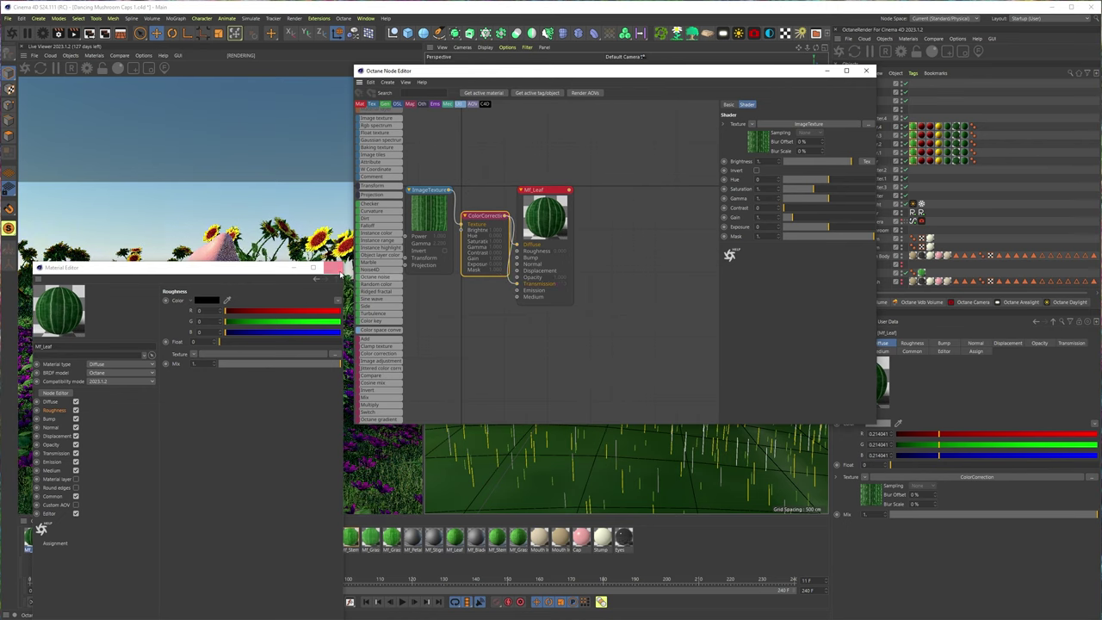
Brighten Mf_Leaf through its Color Correction with exposure about 1.87 and saturation about 0.83.
{"action": "left_click", "coordinate": [333, 267]}
{"action": "left_click", "coordinate": [490, 212]}
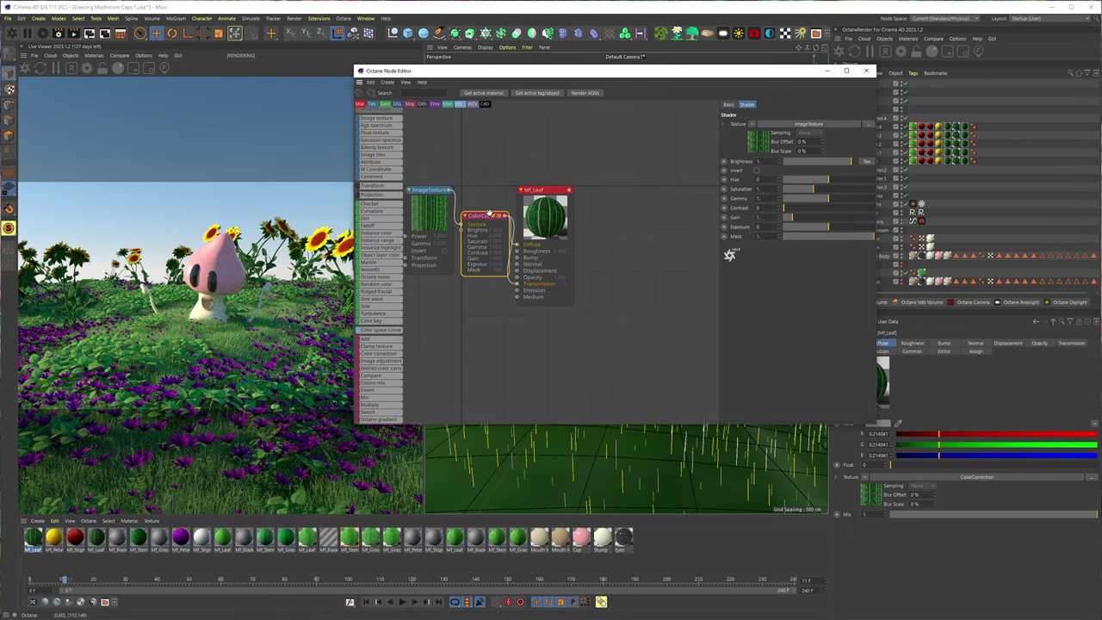
{"action": "left_click_drag", "start_coordinate": [821, 230], "coordinate": [837, 233]}
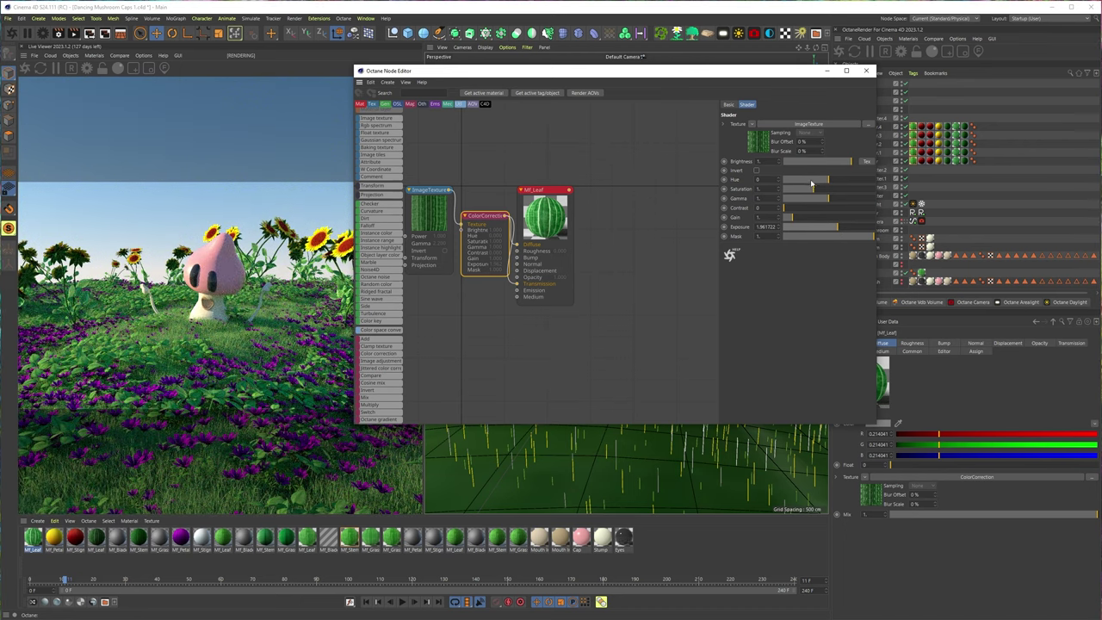
{"action": "left_click_drag", "start_coordinate": [814, 188], "coordinate": [809, 194]}
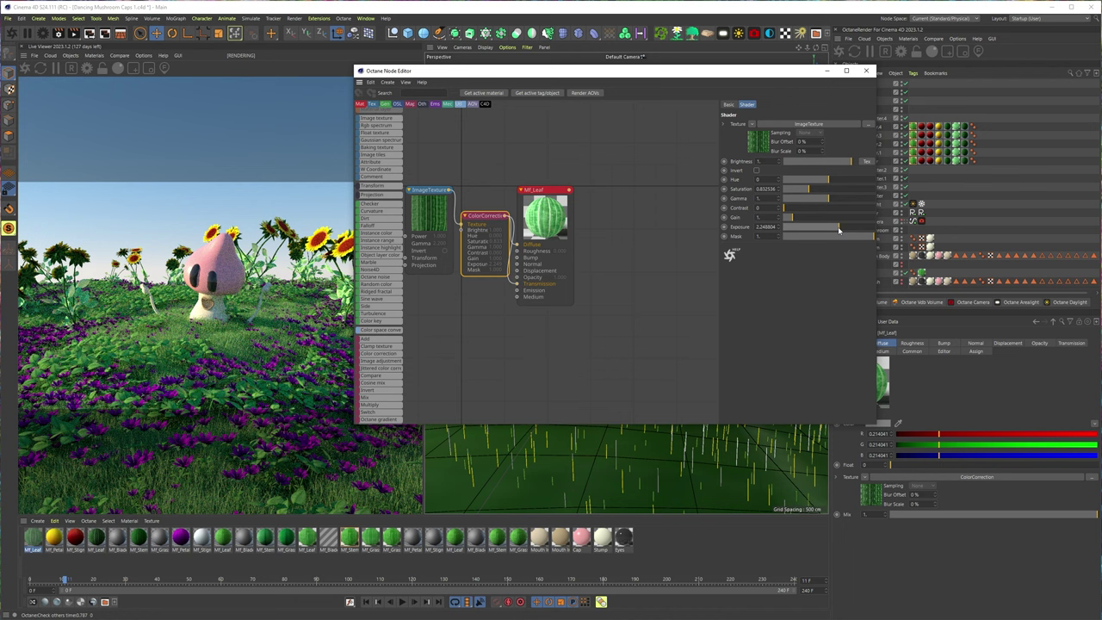
{"action": "left_click_drag", "start_coordinate": [838, 228], "coordinate": [836, 229]}
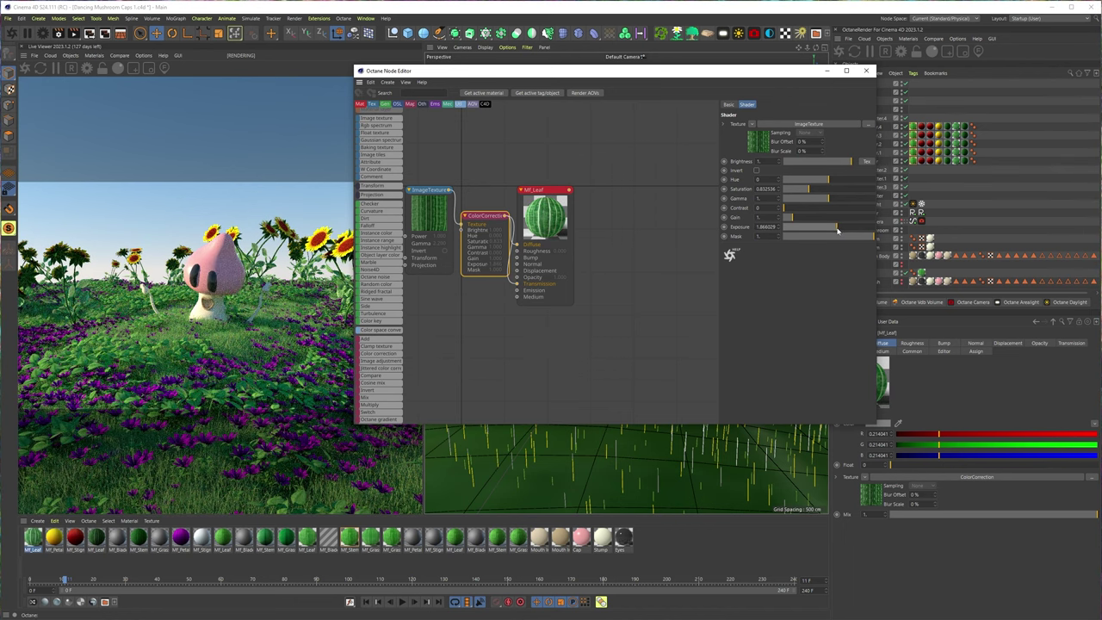
{"action": "left_click", "coordinate": [866, 70]}
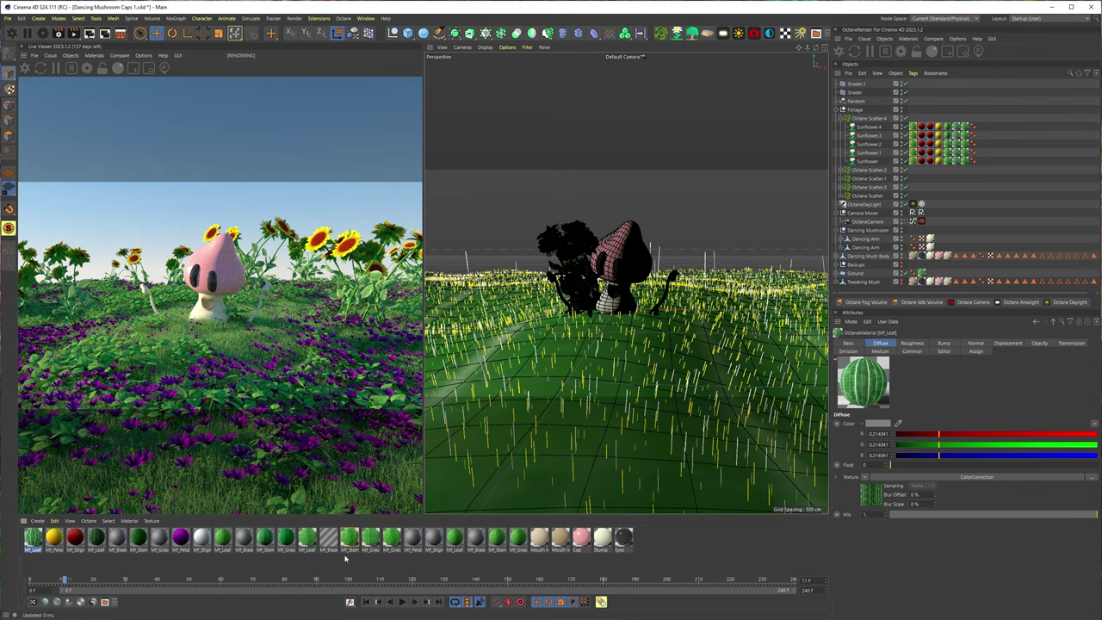
Add a Color Correction node between Mf_Stem's image texture and Diffuse, and shift the stem colour to pink.
{"action": "double_click", "coordinate": [349, 537]}
{"action": "left_click", "coordinate": [365, 402]}
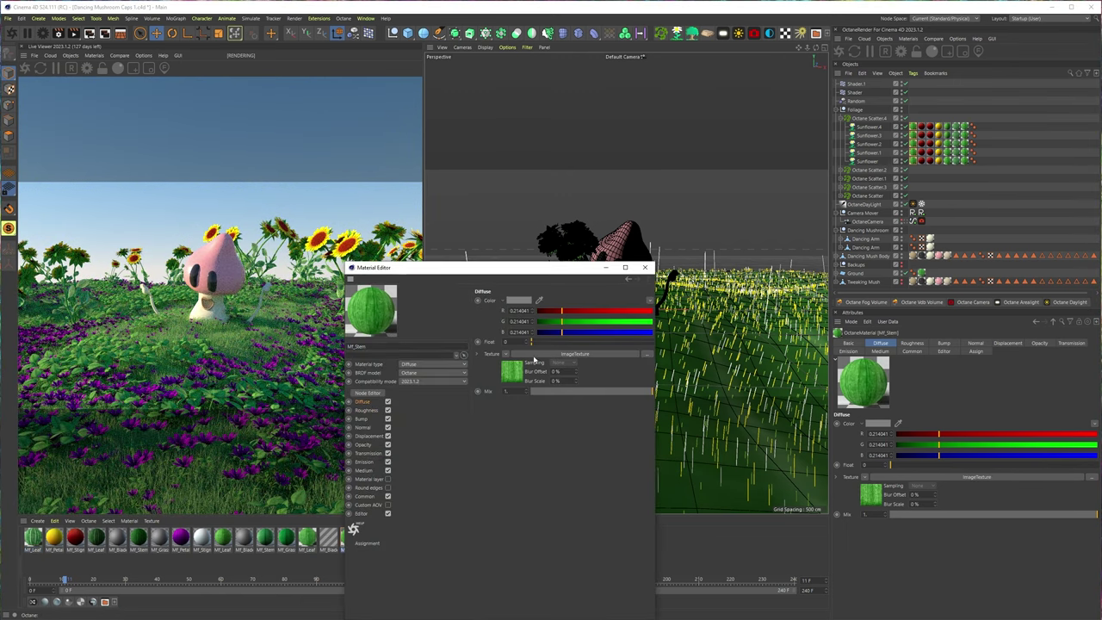
{"action": "left_click", "coordinate": [368, 393]}
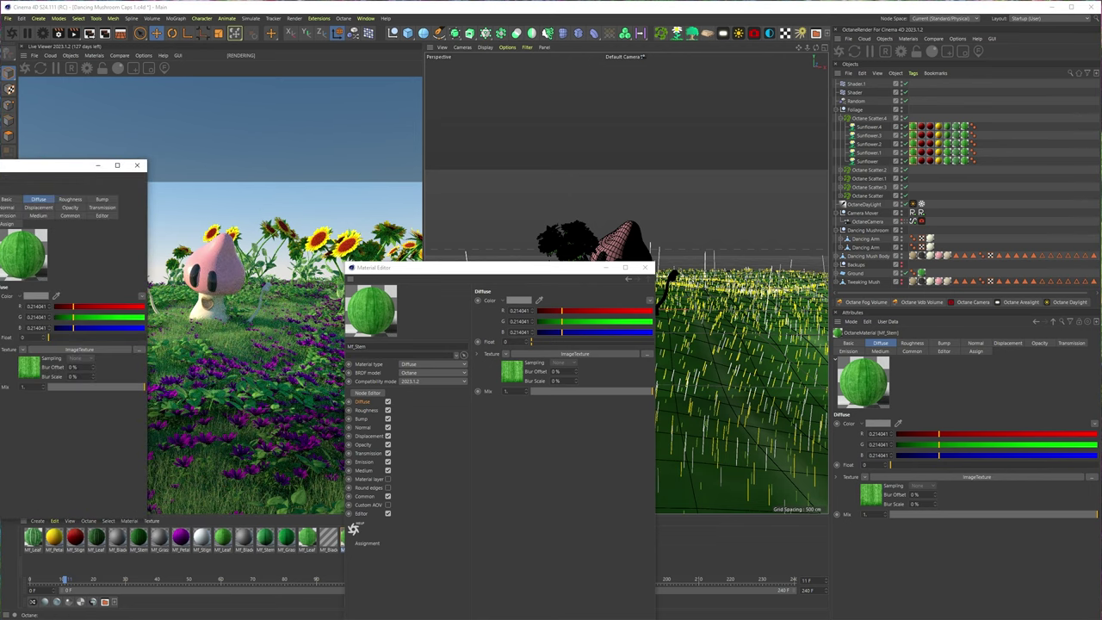
{"action": "left_click_drag", "start_coordinate": [34, 160], "coordinate": [850, 108]}
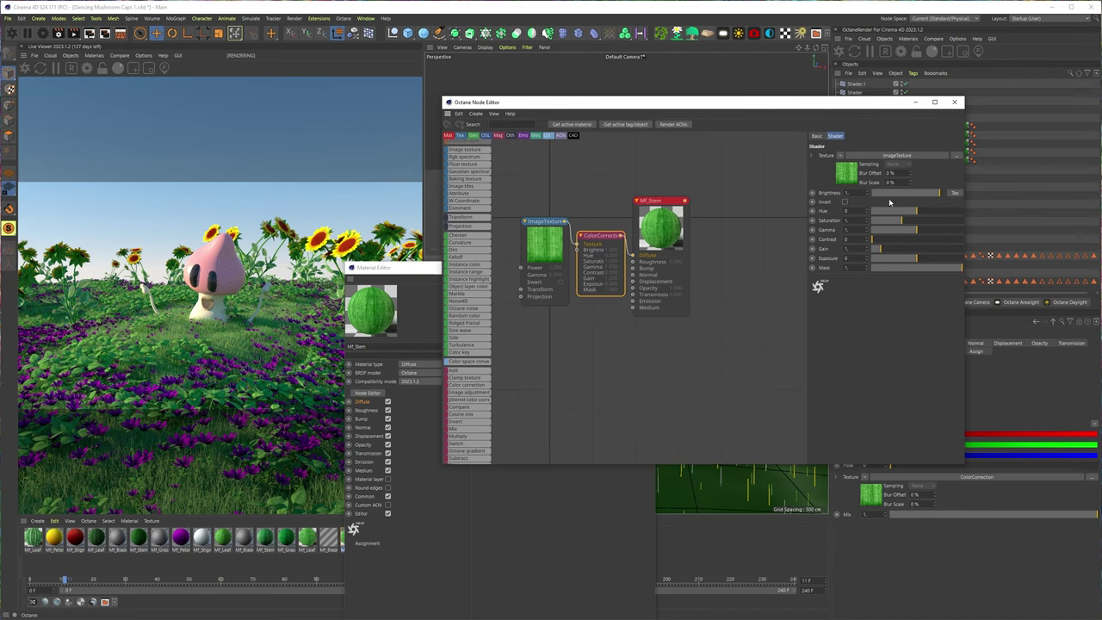
{"action": "mouse_move", "coordinate": [896, 223]}
{"action": "left_mouse_down"}
{"action": "mouse_move", "coordinate": [900, 212]}
{"action": "mouse_move", "coordinate": [885, 212]}
{"action": "mouse_move", "coordinate": [913, 221]}
{"action": "mouse_move", "coordinate": [884, 211]}
{"action": "mouse_move", "coordinate": [926, 223]}
{"action": "mouse_move", "coordinate": [923, 258]}
{"action": "mouse_move", "coordinate": [897, 222]}
{"action": "left_mouse_up"}
{"action": "left_click", "coordinate": [898, 219]}
{"action": "left_click", "coordinate": [954, 102]}
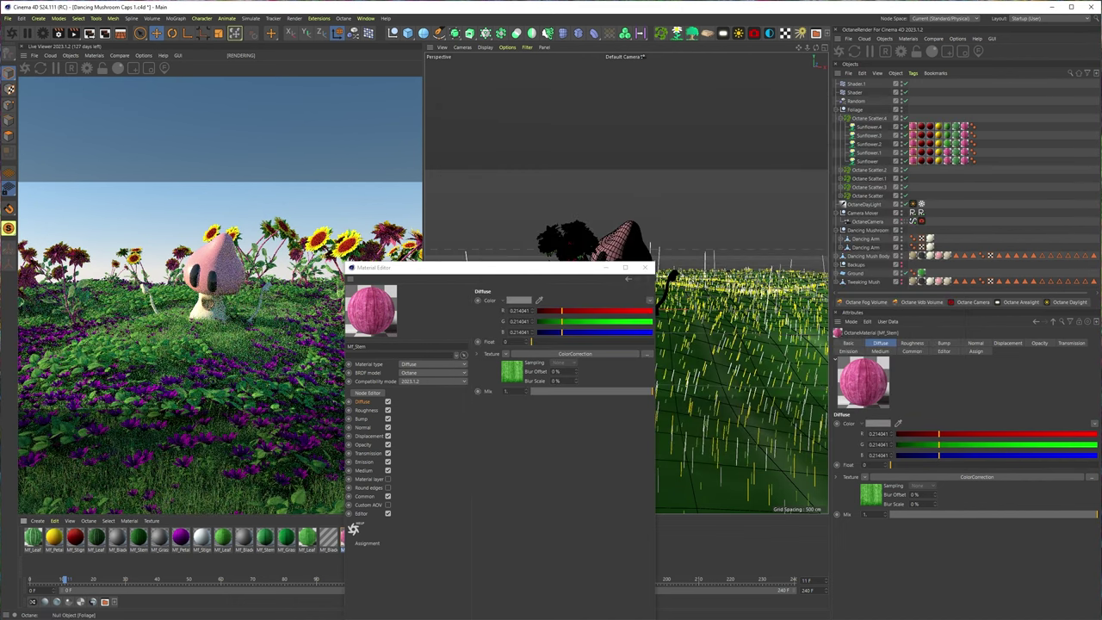
Convert the sunflowers' red Mf_Stigma material to an Octane material.
{"action": "left_click", "coordinate": [75, 538]}
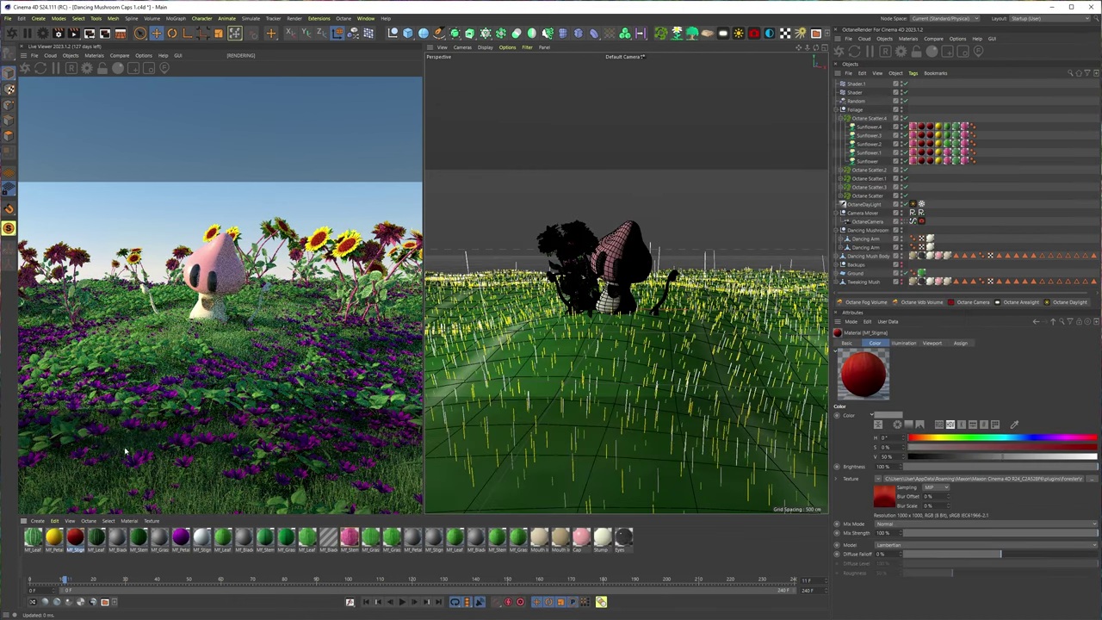
{"action": "double_click", "coordinate": [74, 538]}
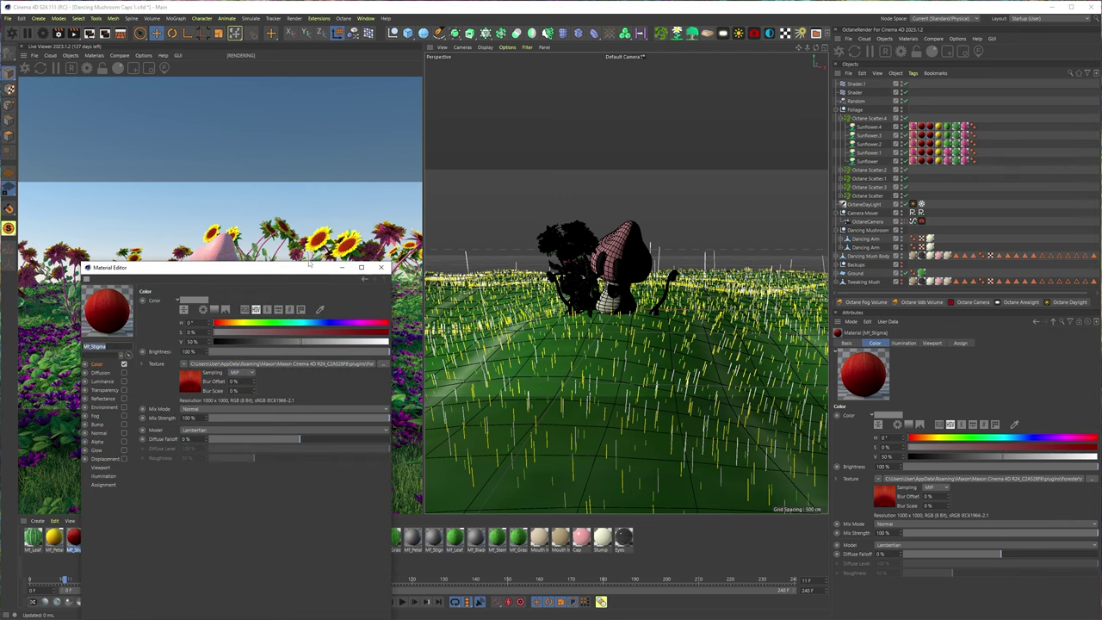
{"action": "left_click", "coordinate": [908, 39]}
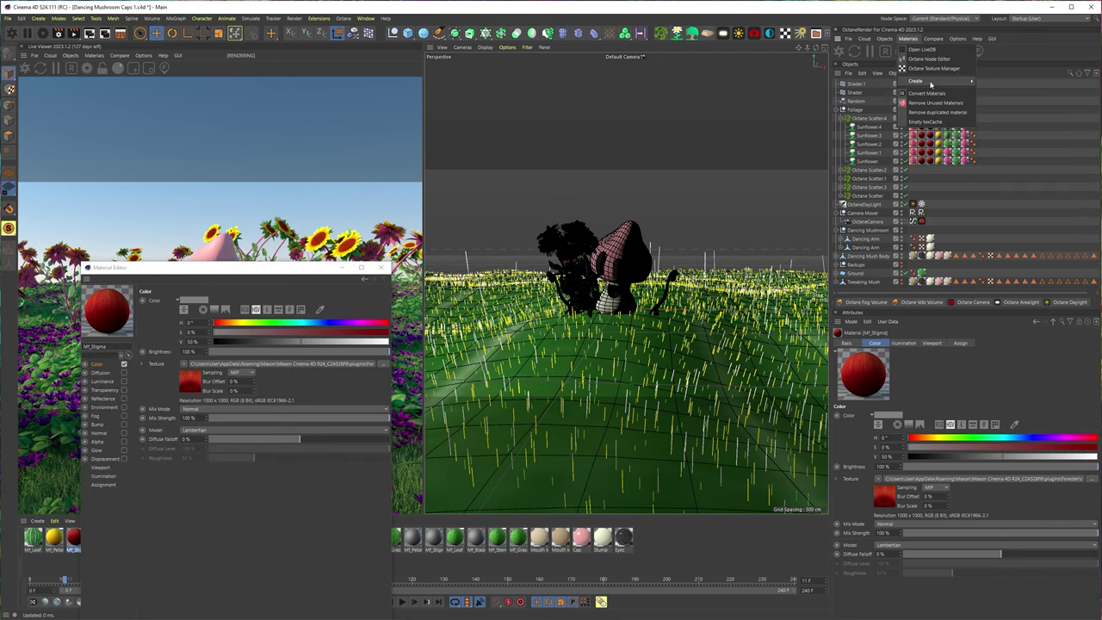
{"action": "left_click", "coordinate": [928, 102]}
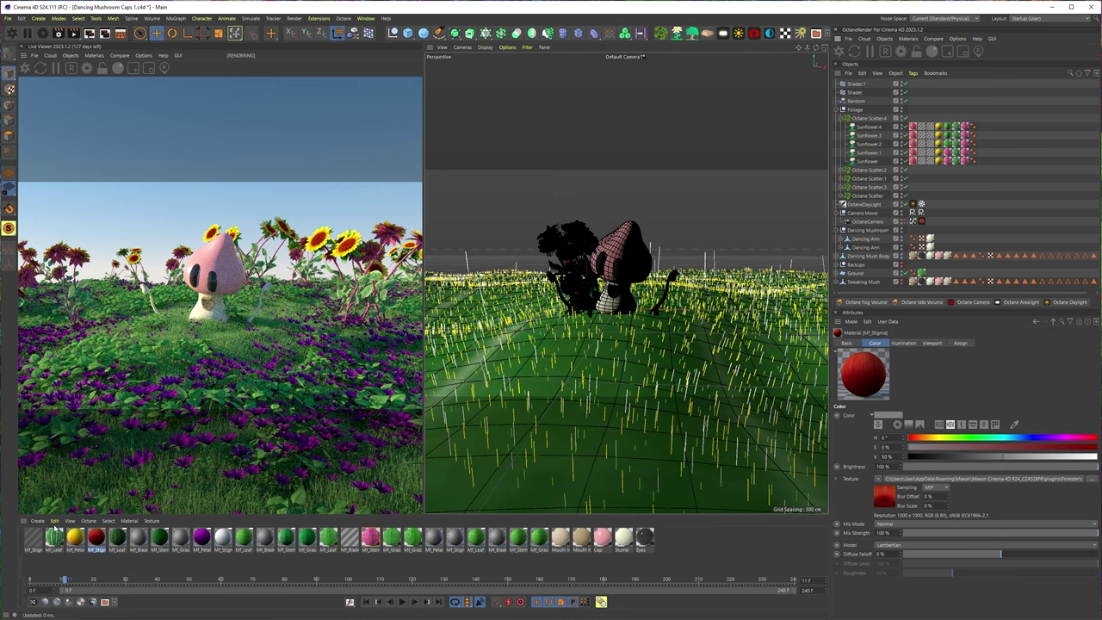
Insert a Color Correction node between Mf_Stigma's image texture and Diffuse, and raise its exposure to about 2.82.
{"action": "double_click", "coordinate": [32, 538]}
{"action": "left_click_drag", "start_coordinate": [113, 277], "coordinate": [600, 87]}
{"action": "left_click", "coordinate": [781, 173]}
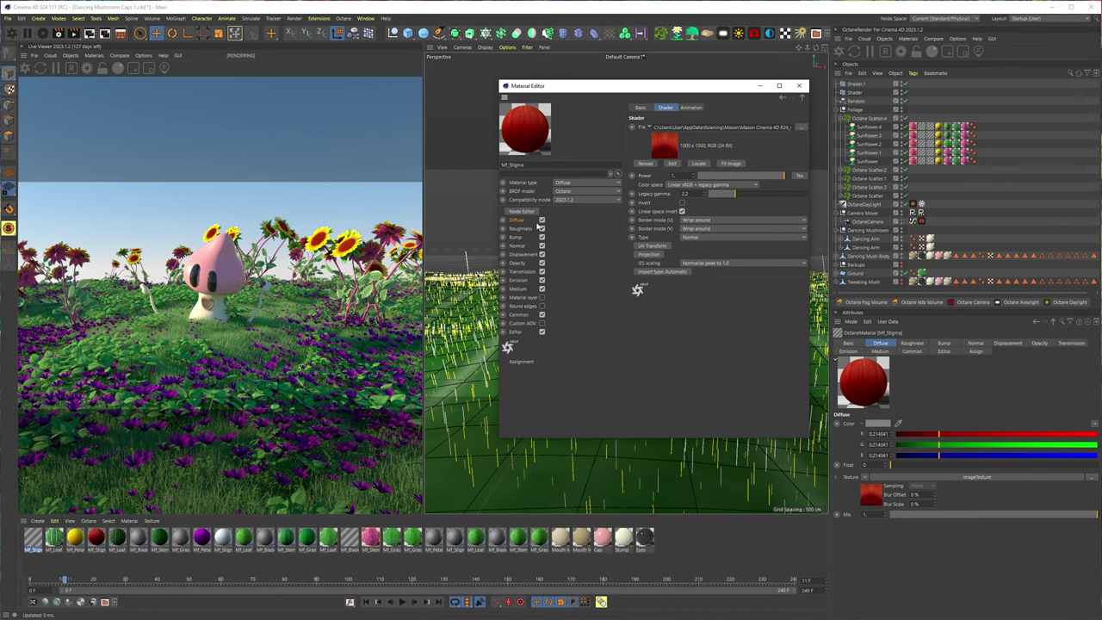
{"action": "left_click", "coordinate": [523, 211]}
{"action": "left_click_drag", "start_coordinate": [7, 170], "coordinate": [742, 111]}
{"action": "left_click_drag", "start_coordinate": [564, 227], "coordinate": [637, 210]}
{"action": "scroll", "coordinate": [393, 372], "scroll_direction": "down", "scroll_amount": 3}
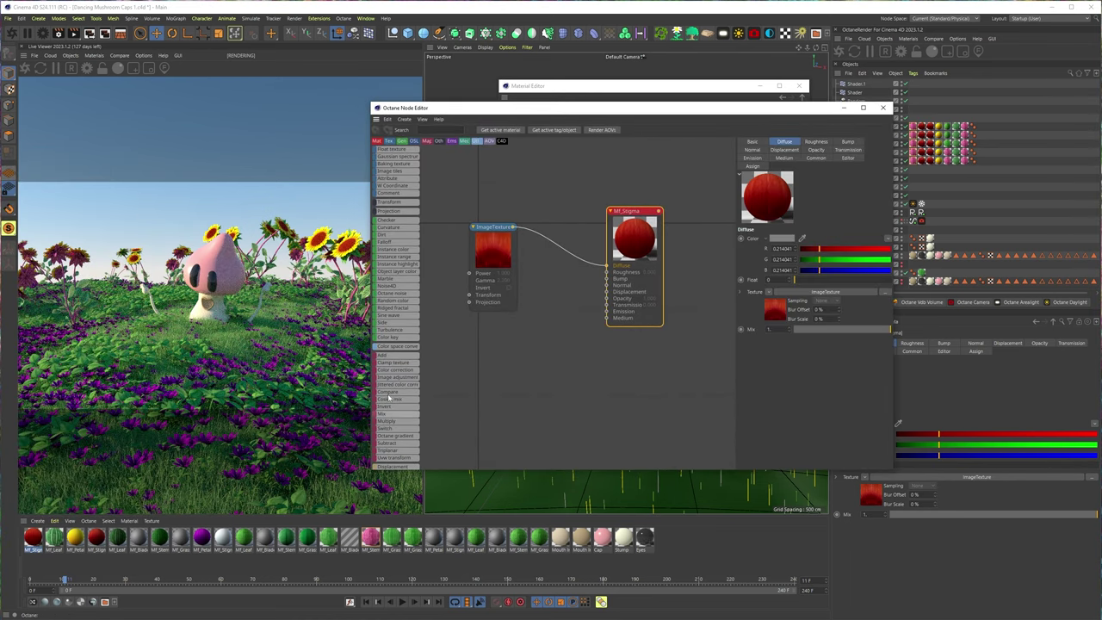
{"action": "left_click_drag", "start_coordinate": [560, 248], "coordinate": [560, 250]}
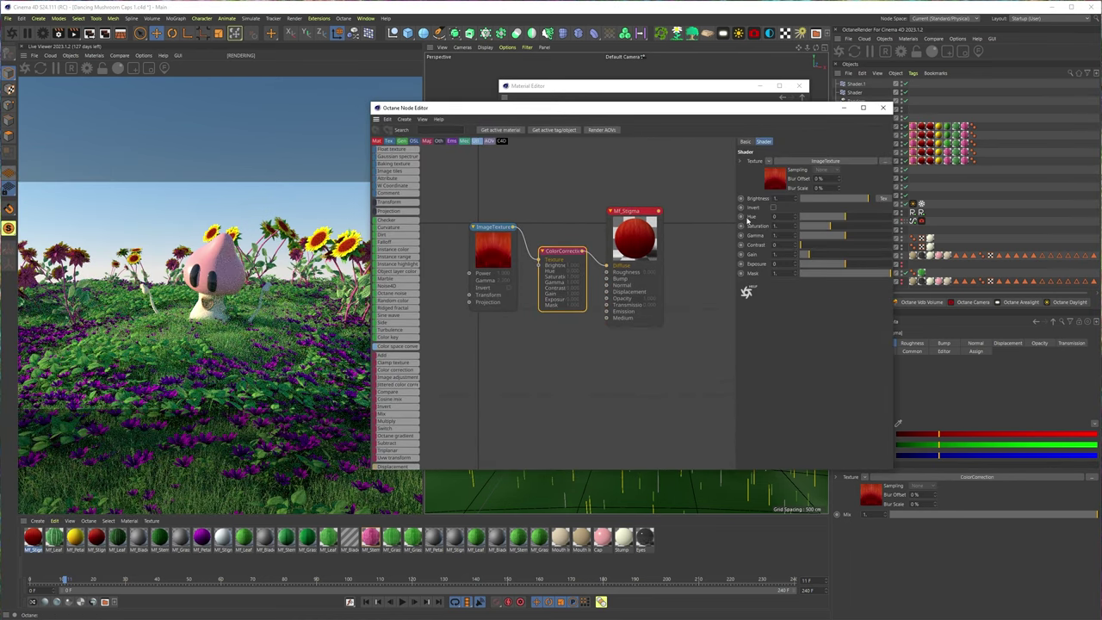
{"action": "left_click", "coordinate": [858, 265]}
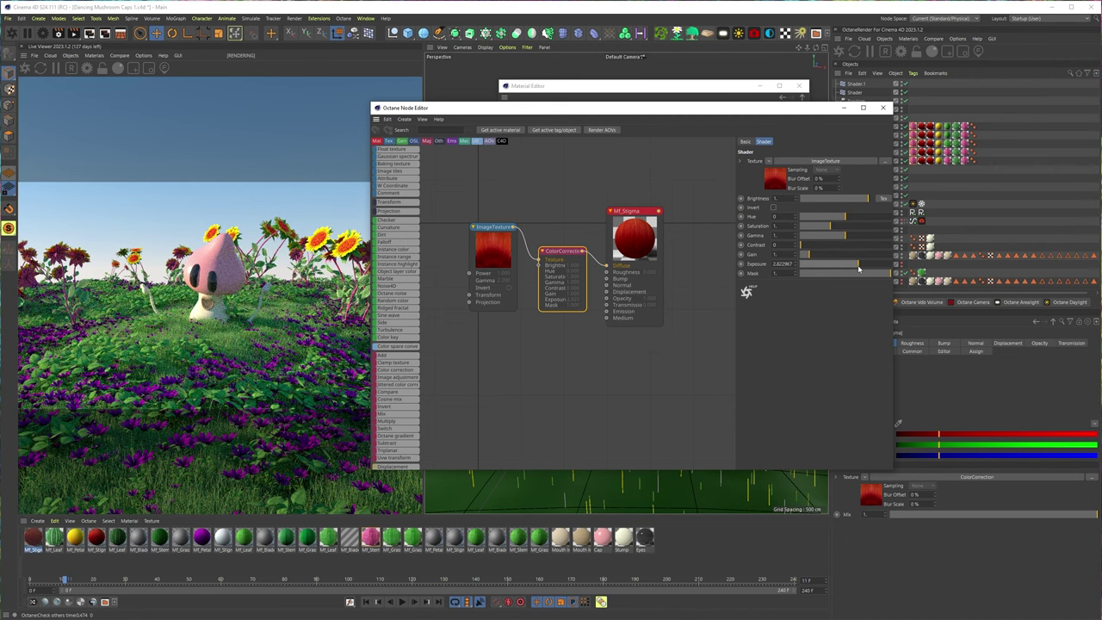
Shift Mf_Stigma to pink in its Color Correction with hue about -0.25 and saturation about 0.62, and close its editors.
{"action": "left_click", "coordinate": [834, 216]}
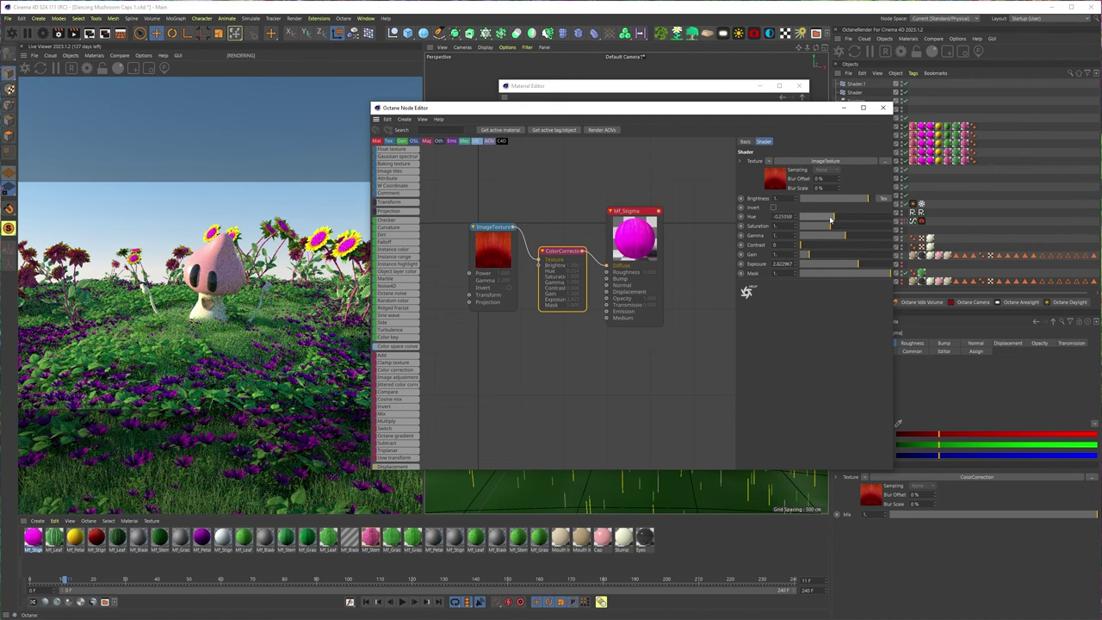
{"action": "left_click_drag", "start_coordinate": [830, 224], "coordinate": [816, 227]}
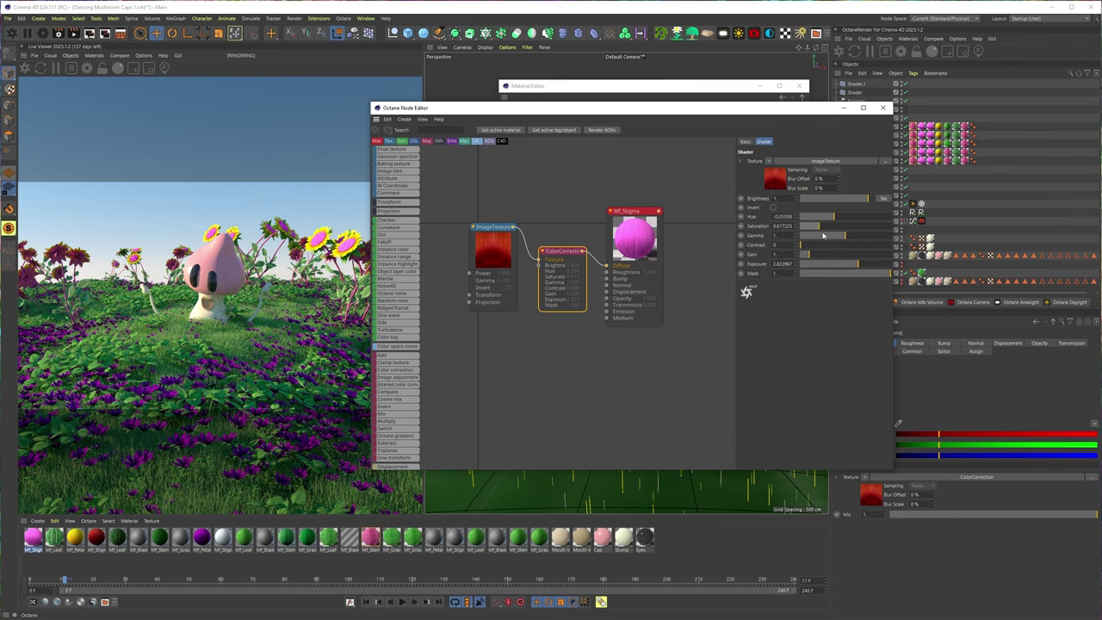
{"action": "left_click", "coordinate": [882, 107]}
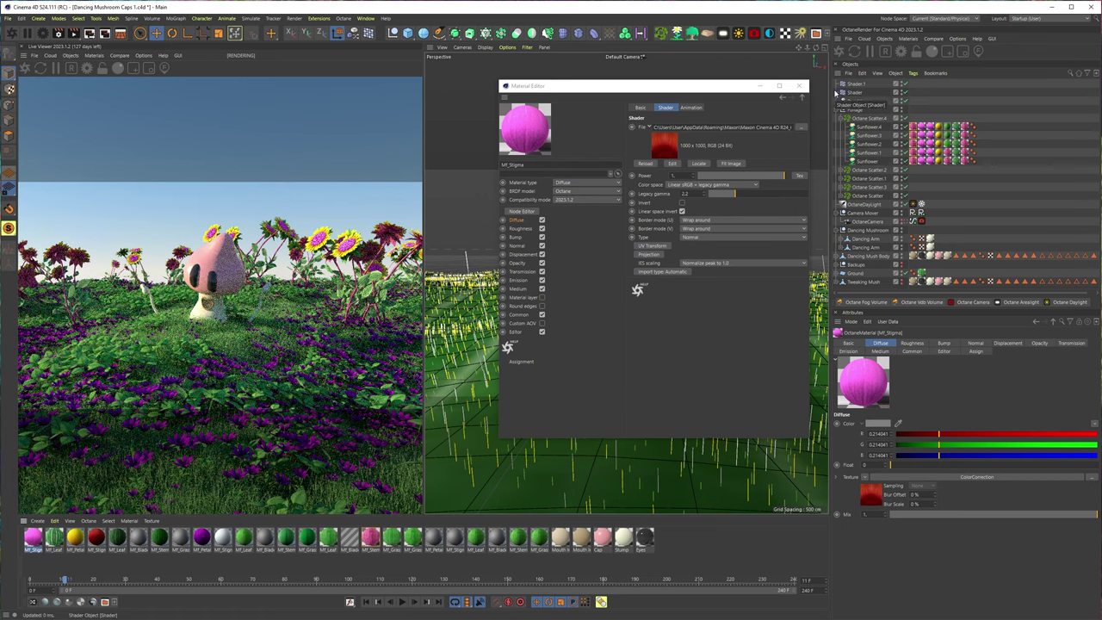
{"action": "left_click", "coordinate": [798, 87]}
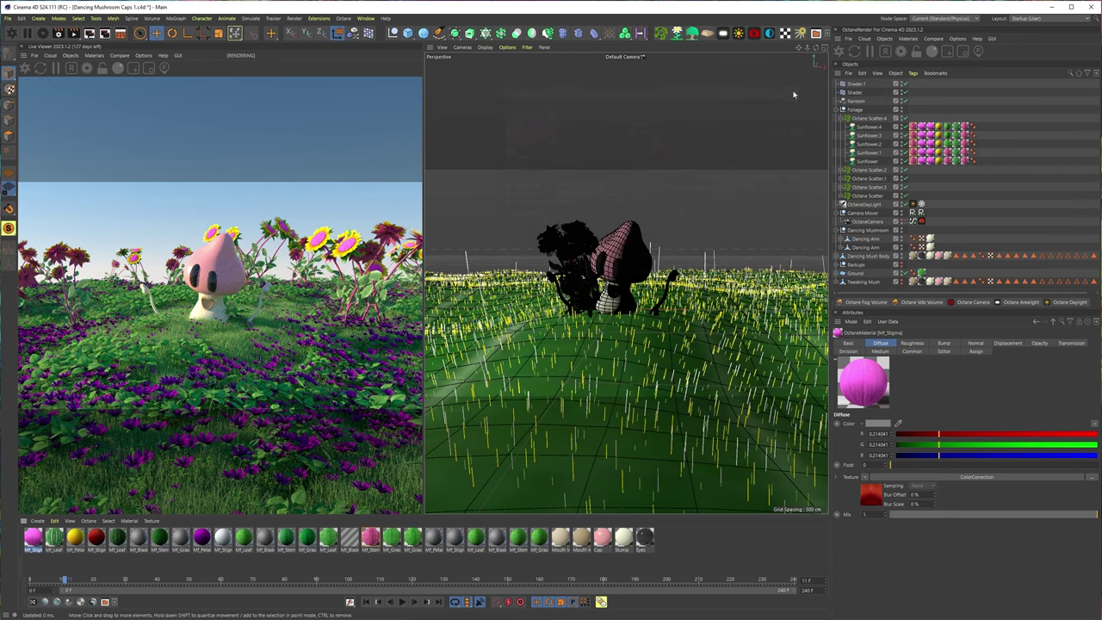
Convert the sunflowers' yellow Mf_Petal material to an Octane material.
{"action": "double_click", "coordinate": [75, 541]}
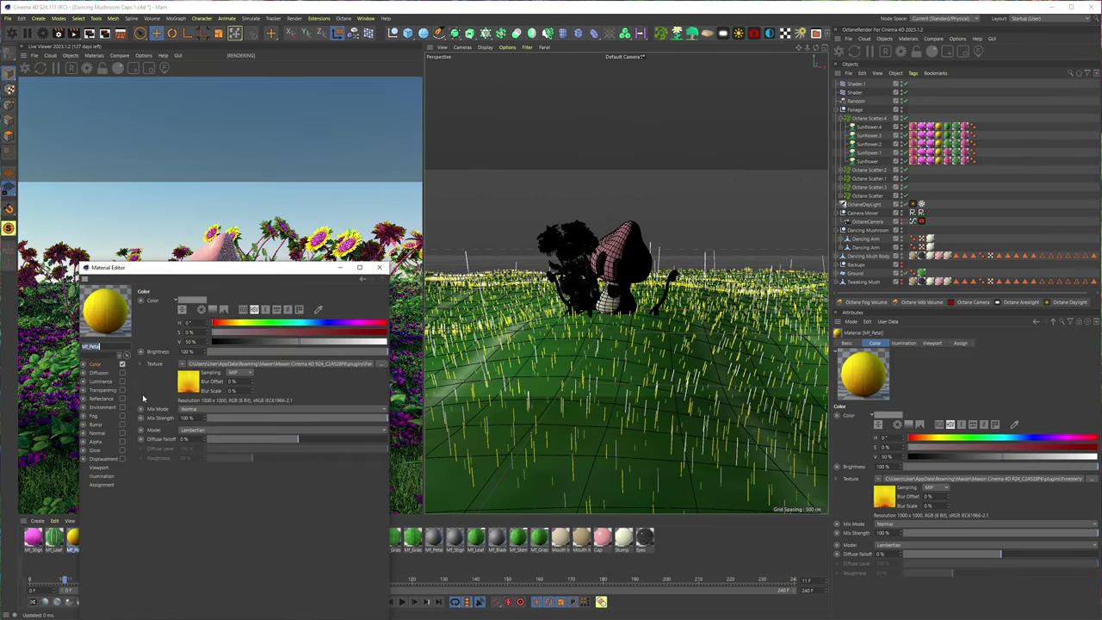
{"action": "left_click", "coordinate": [910, 39]}
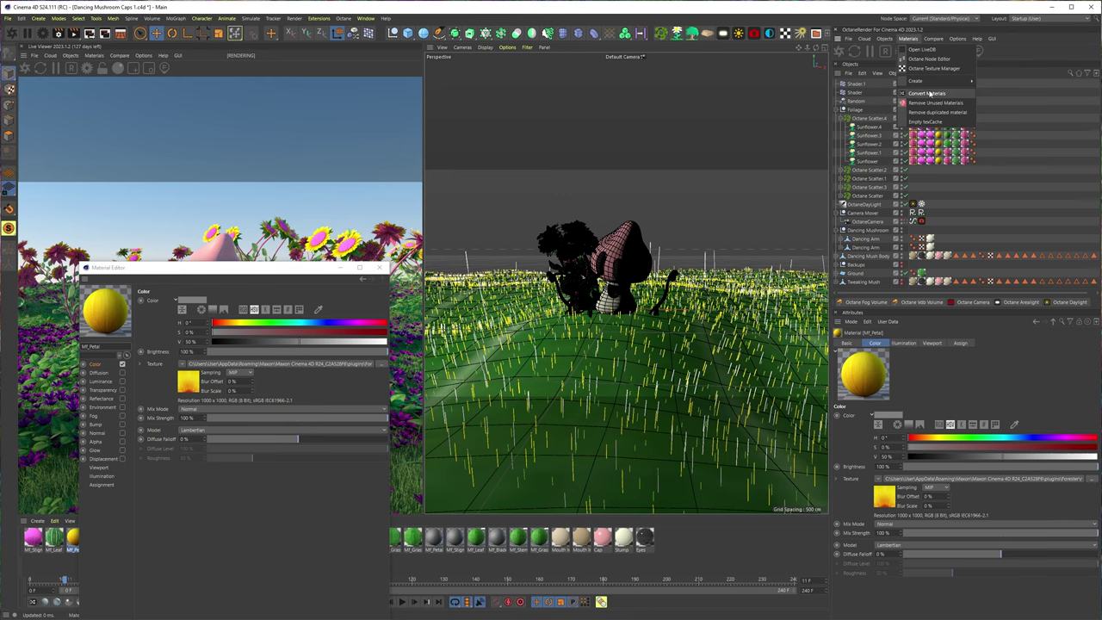
{"action": "left_click", "coordinate": [928, 93]}
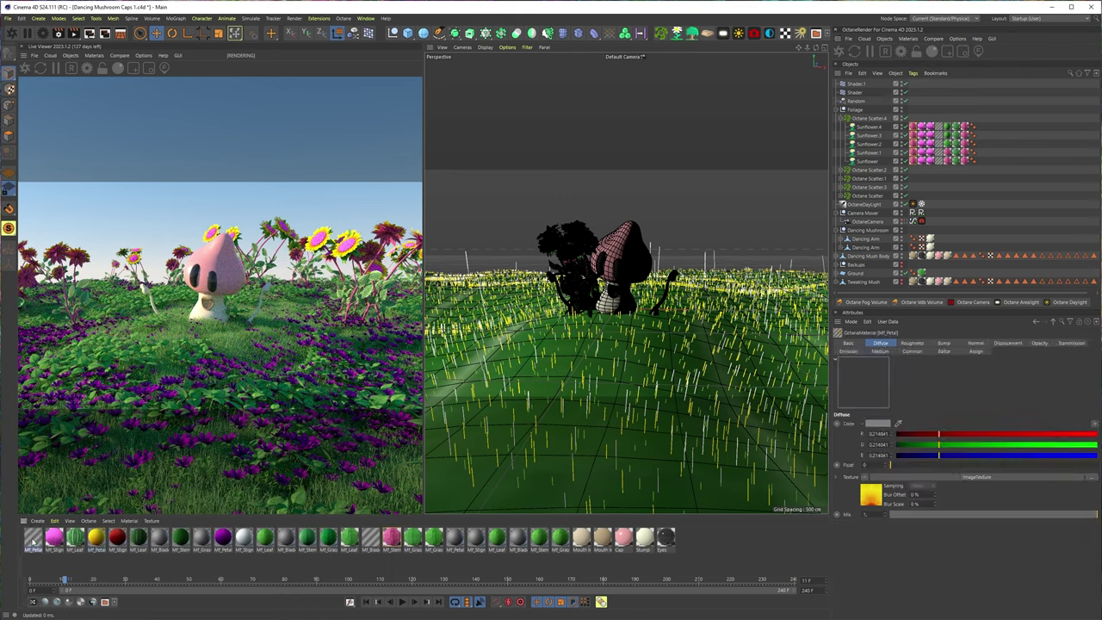
Insert a Color Correction node between Mf_Petal's image texture and Diffuse, and slightly lower its saturation.
{"action": "double_click", "coordinate": [32, 539]}
{"action": "left_click_drag", "start_coordinate": [86, 253], "coordinate": [499, 154]}
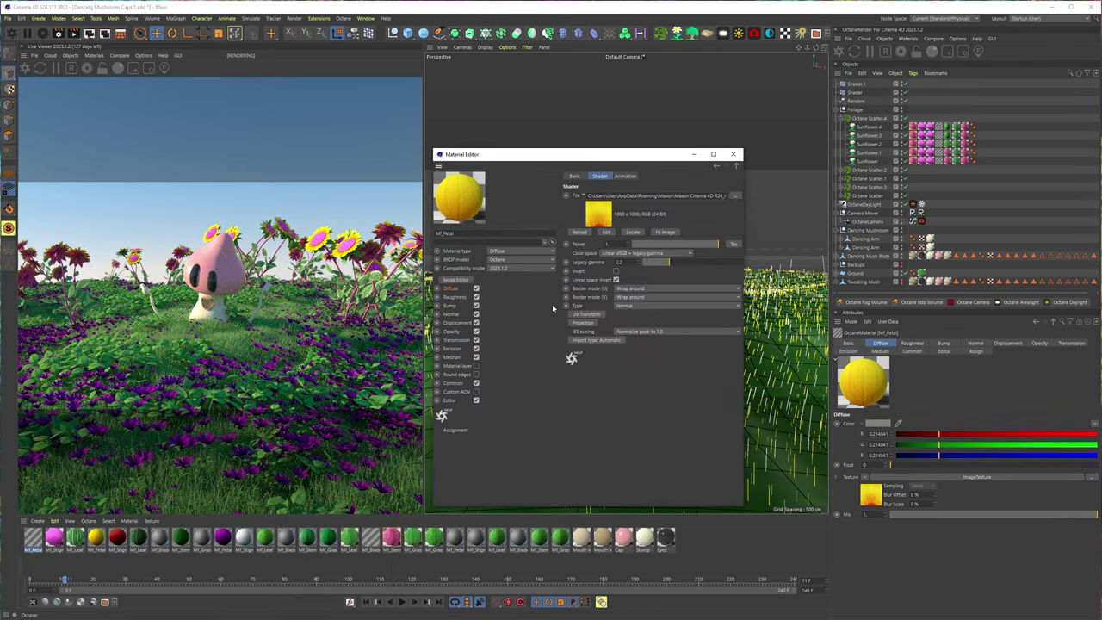
{"action": "left_click", "coordinate": [456, 280]}
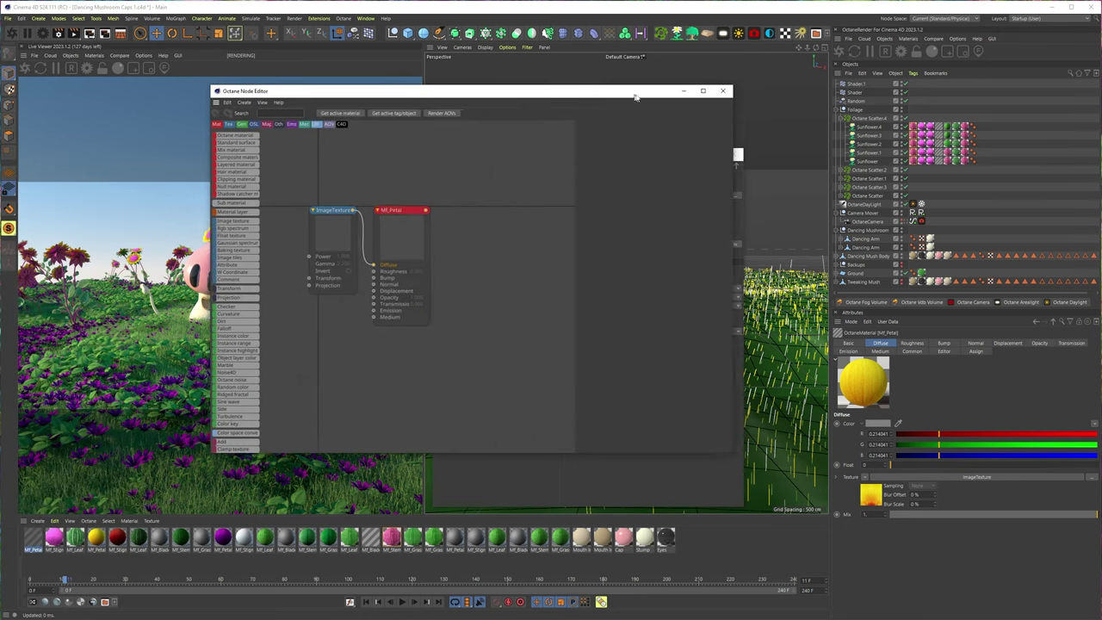
{"action": "left_click_drag", "start_coordinate": [418, 220], "coordinate": [479, 204]}
{"action": "left_click_drag", "start_coordinate": [346, 239], "coordinate": [333, 241]}
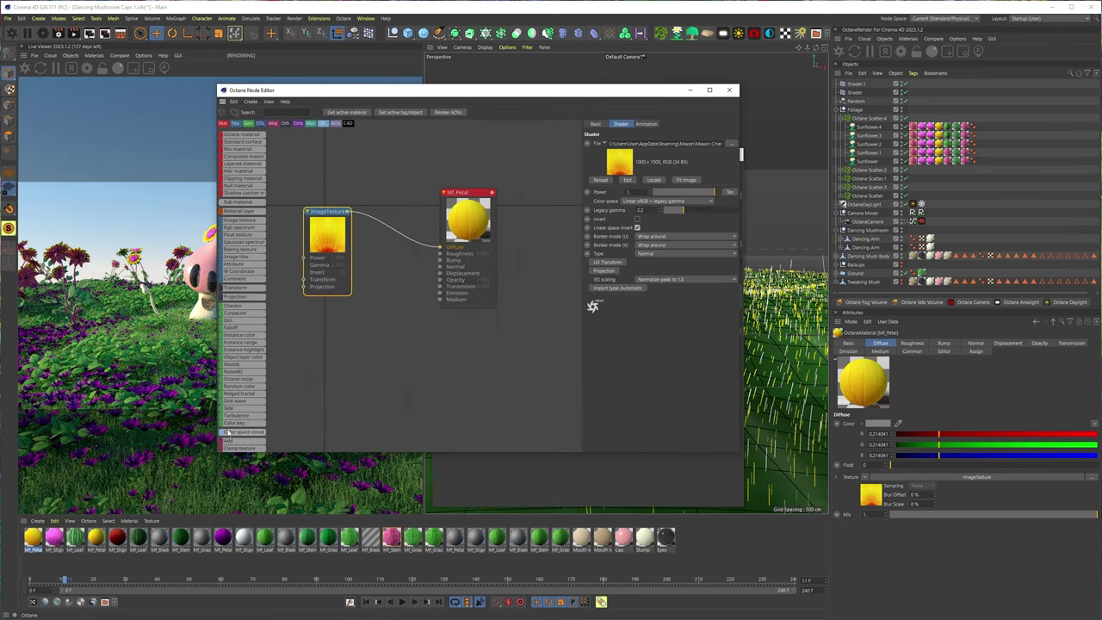
{"action": "scroll", "coordinate": [241, 392], "scroll_direction": "down", "scroll_amount": 3}
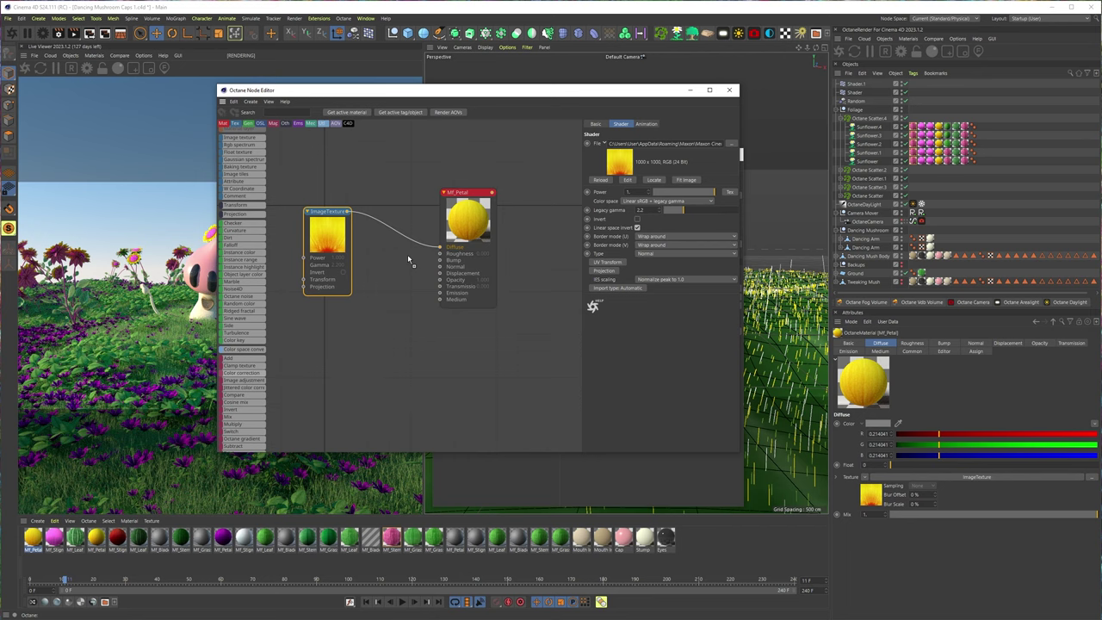
{"action": "left_click_drag", "start_coordinate": [408, 259], "coordinate": [397, 240]}
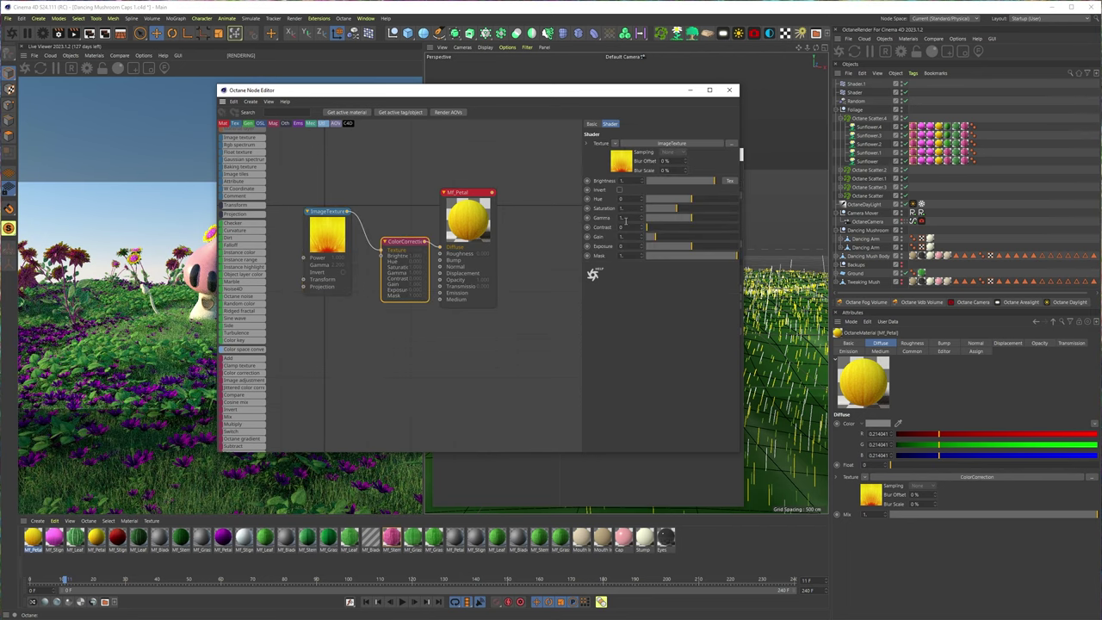
{"action": "left_click_drag", "start_coordinate": [510, 91], "coordinate": [812, 74]}
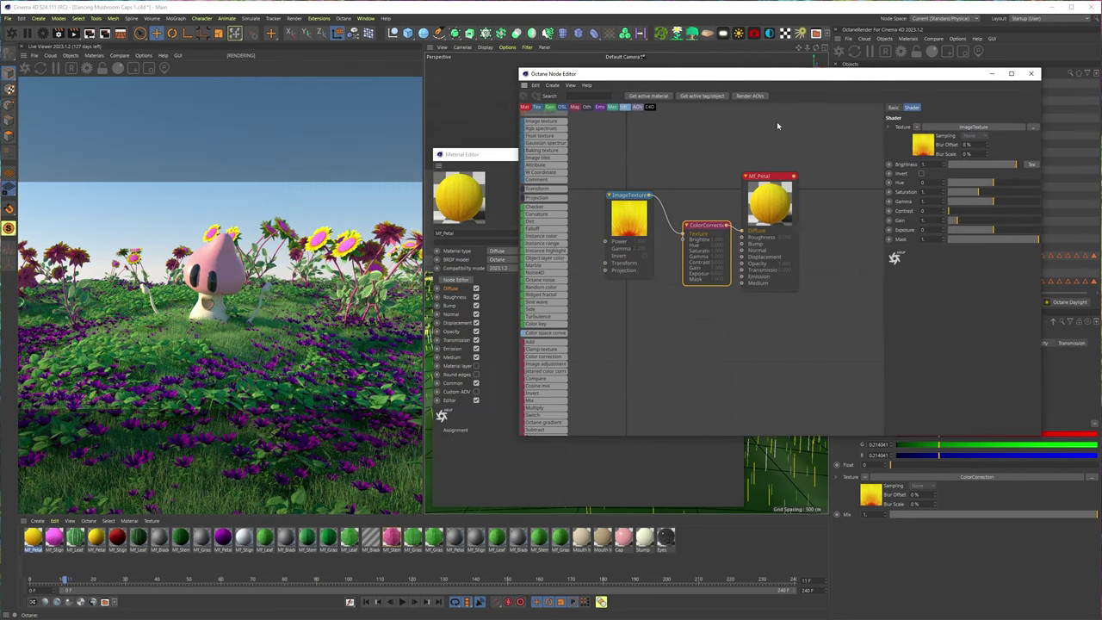
{"action": "left_click_drag", "start_coordinate": [984, 195], "coordinate": [975, 193]}
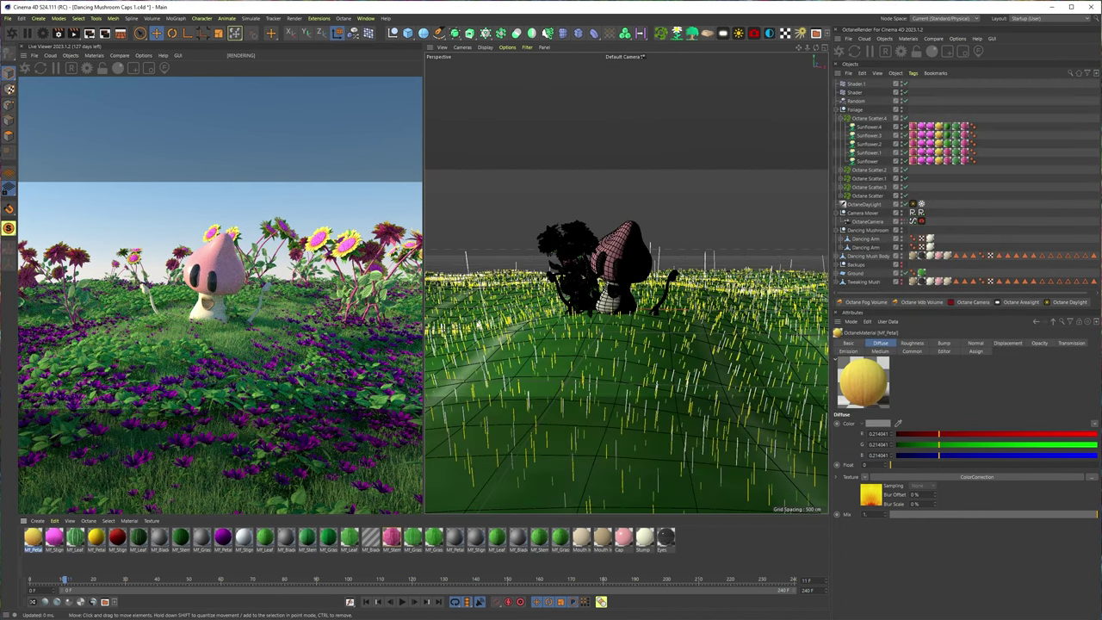
Look through OctaneCamera and reframe the shot on the mushroom from a lower angle with more foreground foliage.
{"action": "left_click", "coordinate": [867, 221]}
{"action": "left_click", "coordinate": [904, 221]}
{"action": "left_click_drag", "start_coordinate": [590, 387], "coordinate": [628, 326], "text": "alt"}
{"action": "right_click_drag", "start_coordinate": [629, 325], "coordinate": [650, 327], "text": "alt"}
{"action": "left_click_drag", "start_coordinate": [626, 396], "coordinate": [635, 327], "text": "alt"}
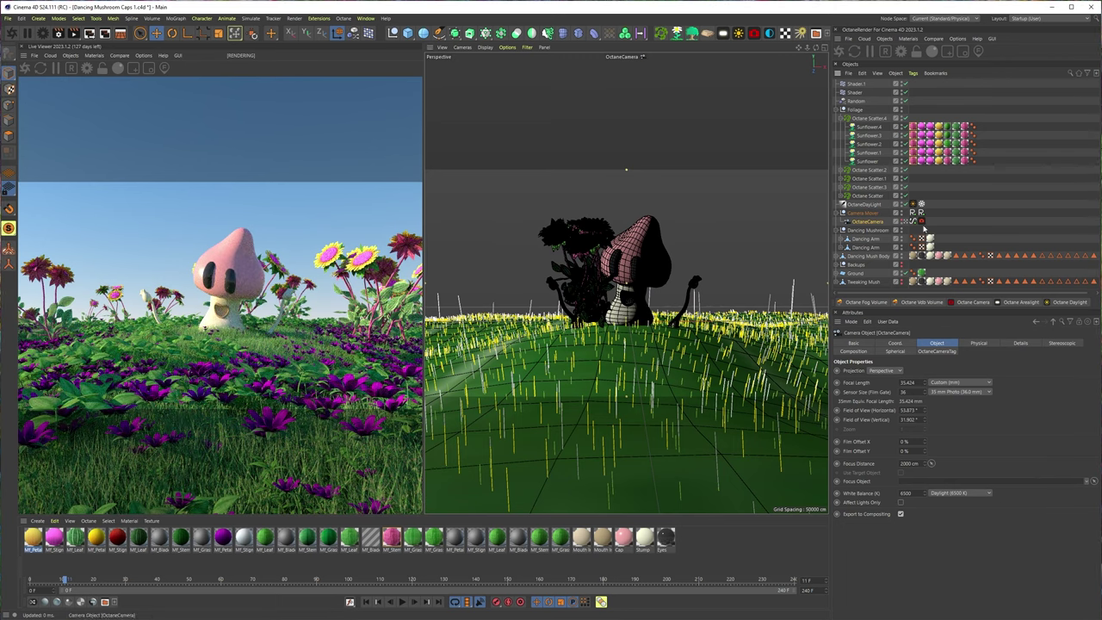
Enable post processing on the Octane camera with bloom power about 45.25 and cutoff about 1.48.
{"action": "left_click", "coordinate": [921, 221]}
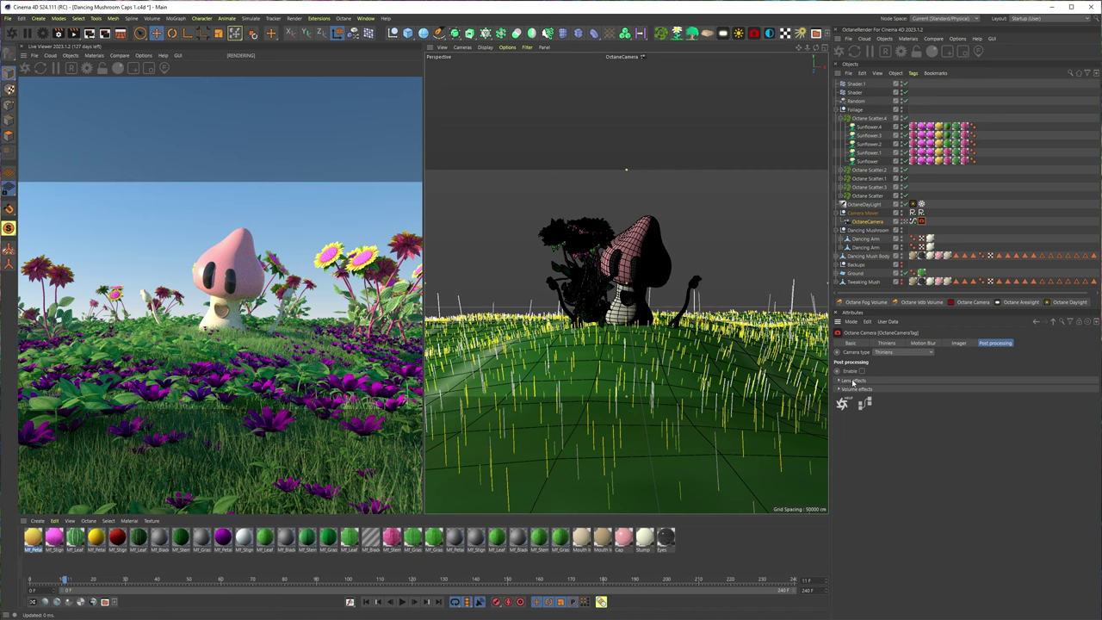
{"action": "left_click", "coordinate": [860, 371]}
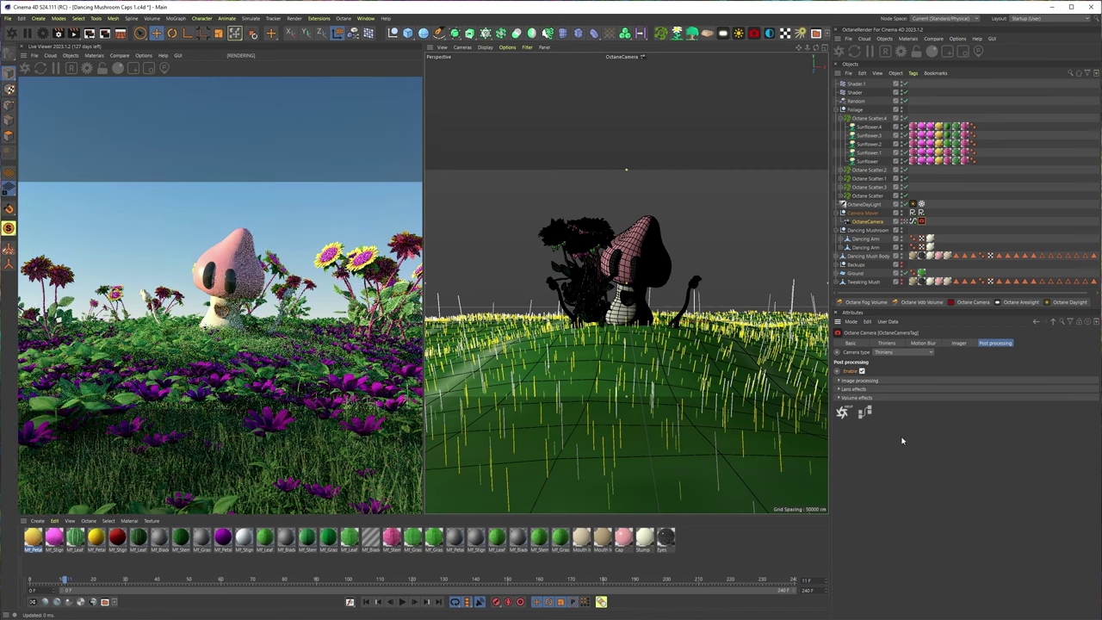
{"action": "left_click", "coordinate": [854, 380]}
{"action": "left_click_drag", "start_coordinate": [1002, 392], "coordinate": [1052, 390]}
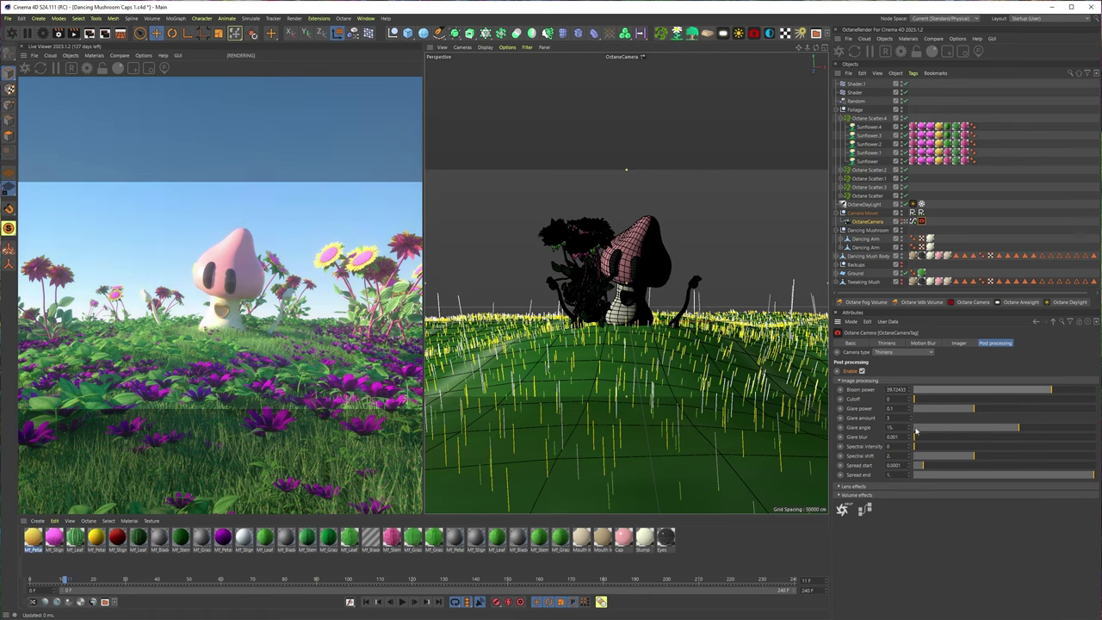
{"action": "left_click_drag", "start_coordinate": [929, 399], "coordinate": [1073, 396]}
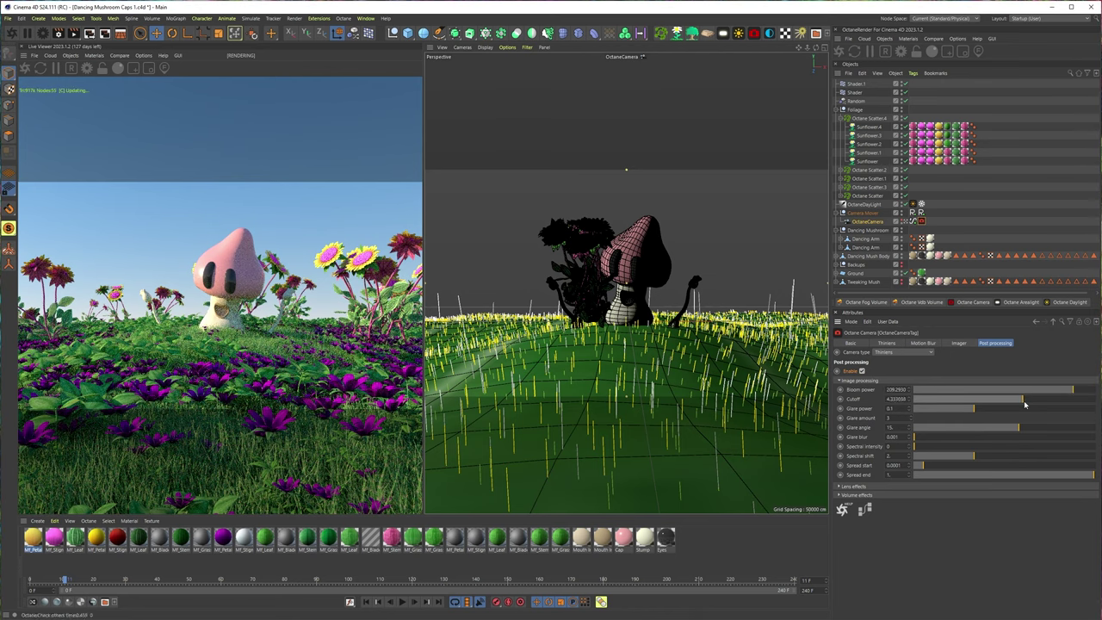
{"action": "left_click_drag", "start_coordinate": [1052, 393], "coordinate": [1005, 400]}
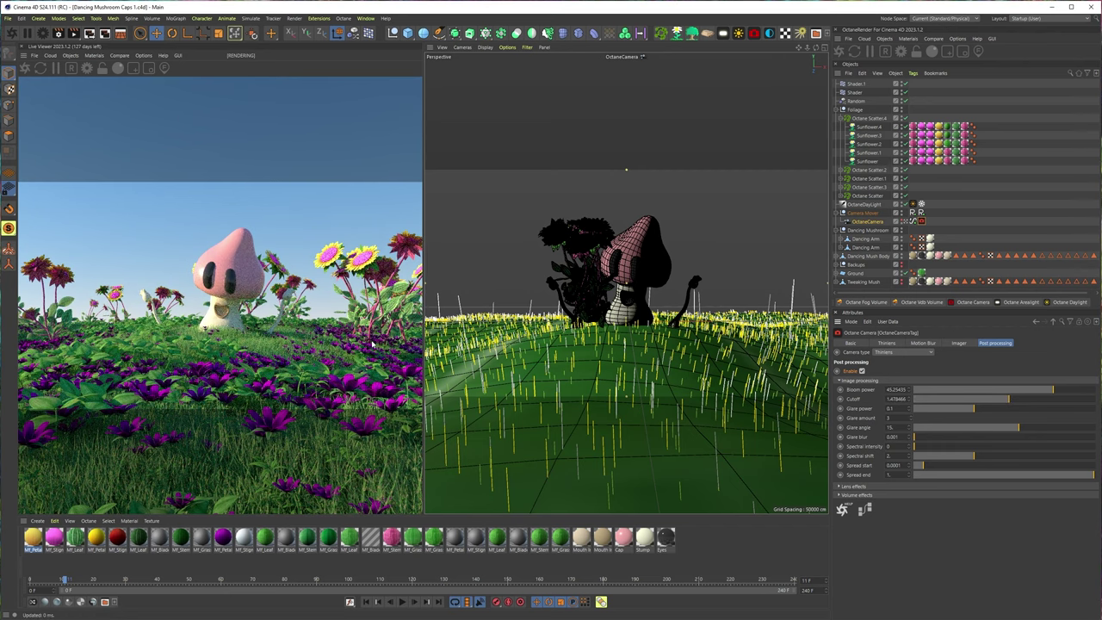
Rotate the OctaneDayLight to change the direction of the sunlight on the mushroom and foliage.
{"action": "left_click", "coordinate": [866, 212]}
{"action": "key", "text": "r"}
{"action": "mouse_move", "coordinate": [750, 364]}
{"action": "left_mouse_down"}
{"action": "mouse_move", "coordinate": [731, 375]}
{"action": "mouse_move", "coordinate": [716, 361]}
{"action": "mouse_move", "coordinate": [749, 350]}
{"action": "left_mouse_up"}
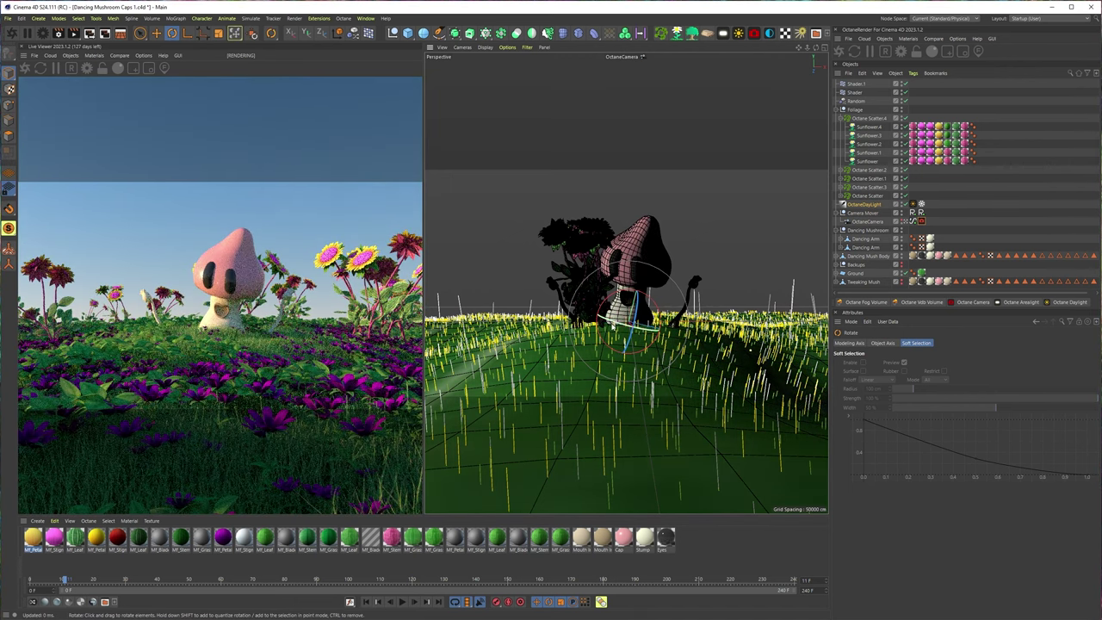
{"action": "left_click_drag", "start_coordinate": [611, 319], "coordinate": [635, 325]}
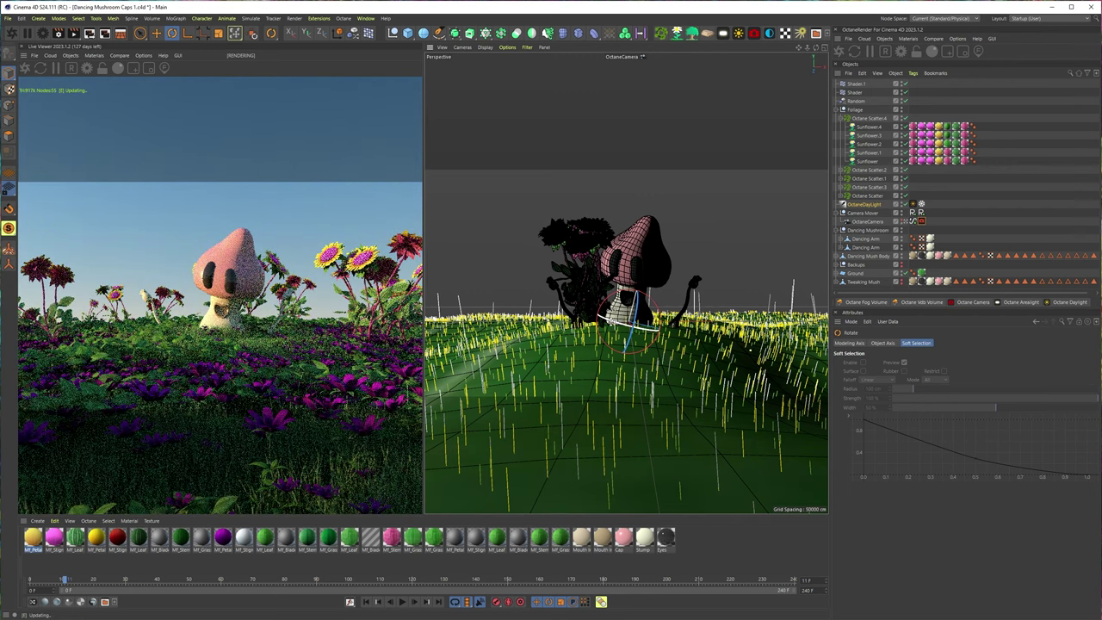
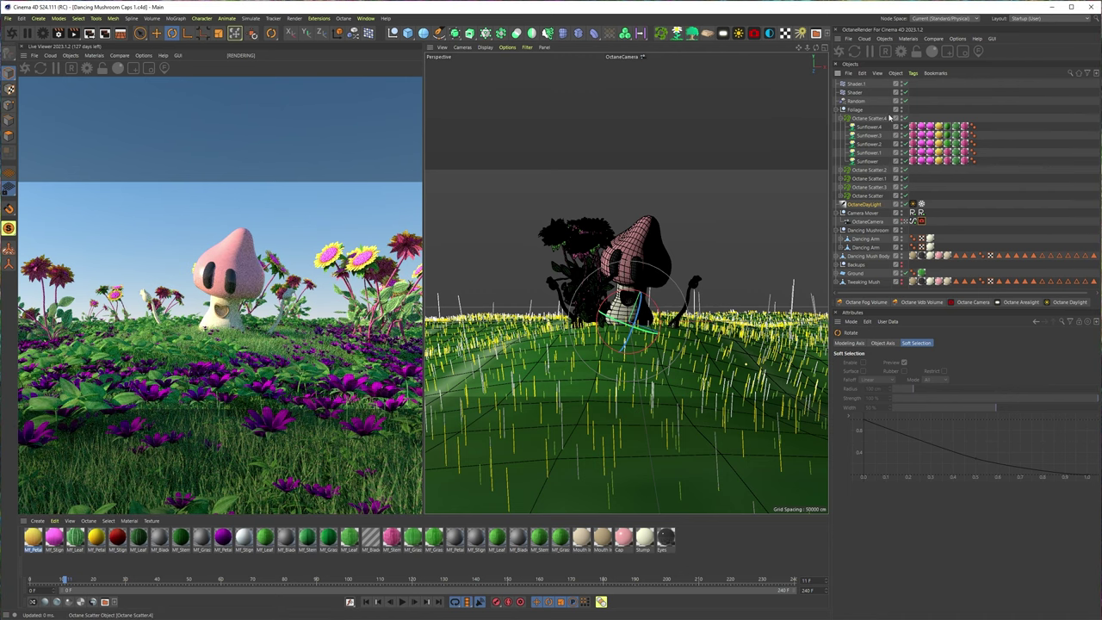
Lower the camera slightly towards the foreground plants and set its depth of field aperture to about 3.7 cm.
{"action": "scroll", "coordinate": [616, 298], "scroll_direction": "down", "scroll_amount": 3}
{"action": "left_click_drag", "start_coordinate": [617, 298], "coordinate": [628, 303], "text": "alt"}
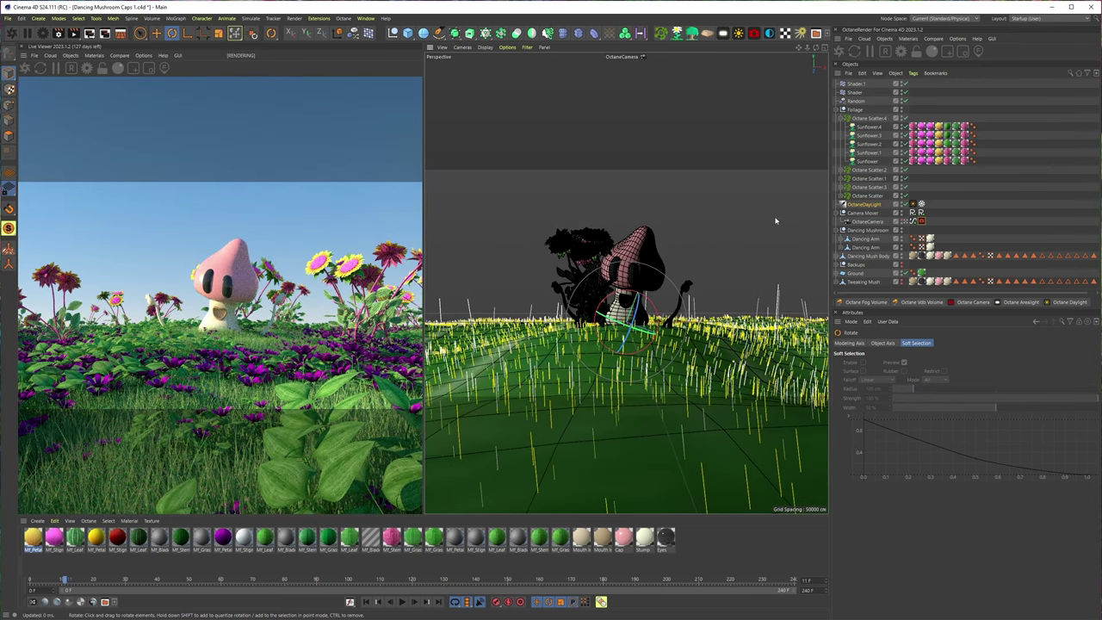
{"action": "left_click", "coordinate": [921, 221]}
{"action": "left_click", "coordinate": [895, 343]}
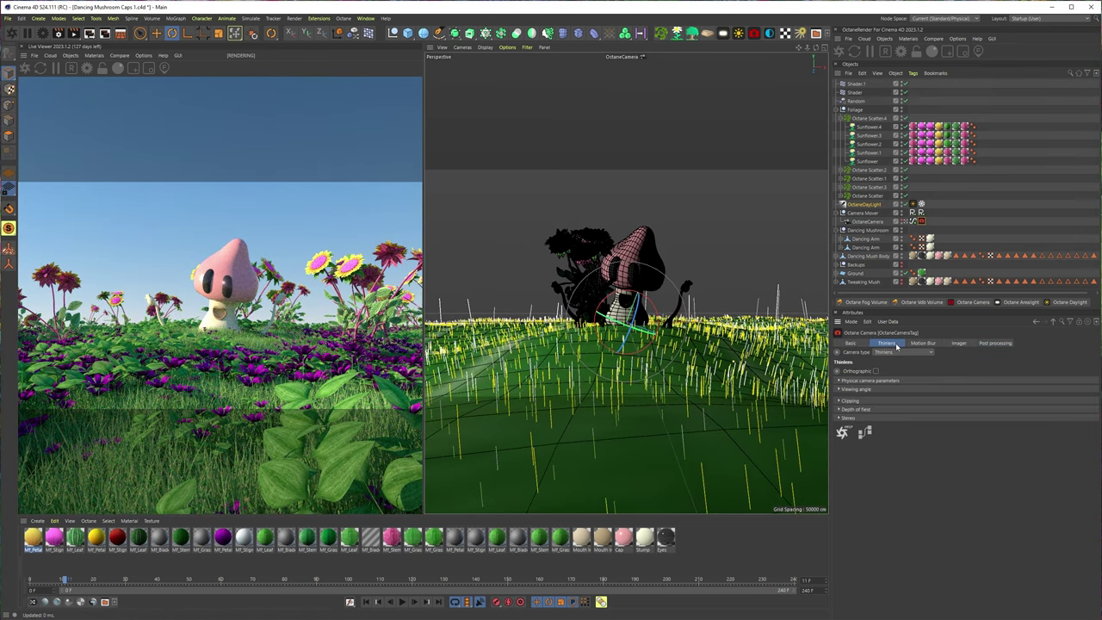
{"action": "left_click", "coordinate": [857, 407]}
{"action": "left_click_drag", "start_coordinate": [936, 430], "coordinate": [1073, 428]}
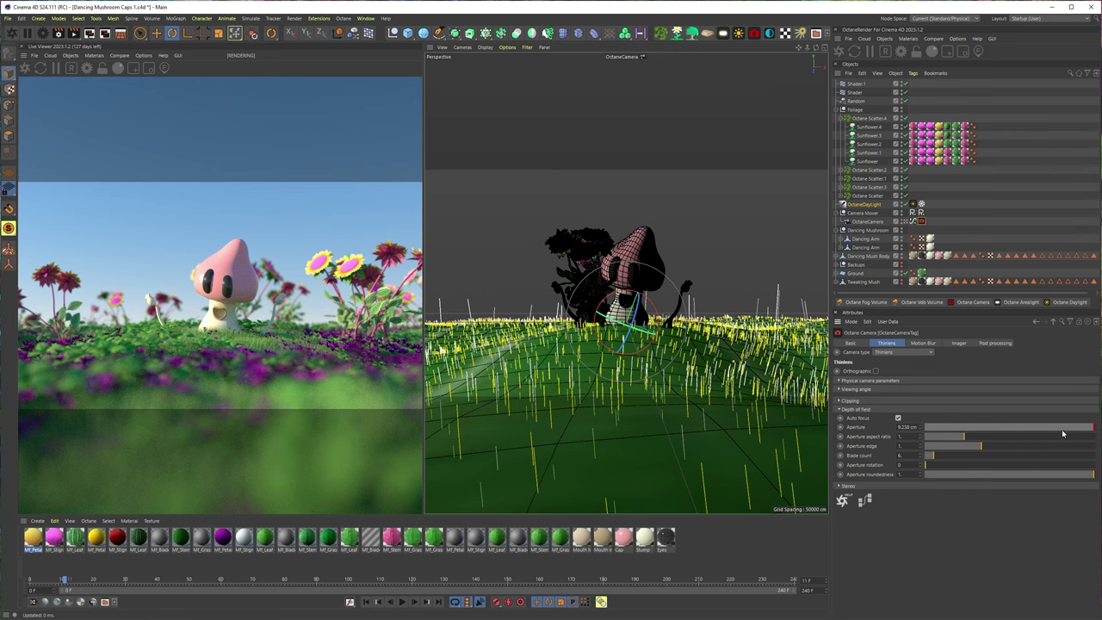
{"action": "left_click_drag", "start_coordinate": [1064, 428], "coordinate": [1081, 428]}
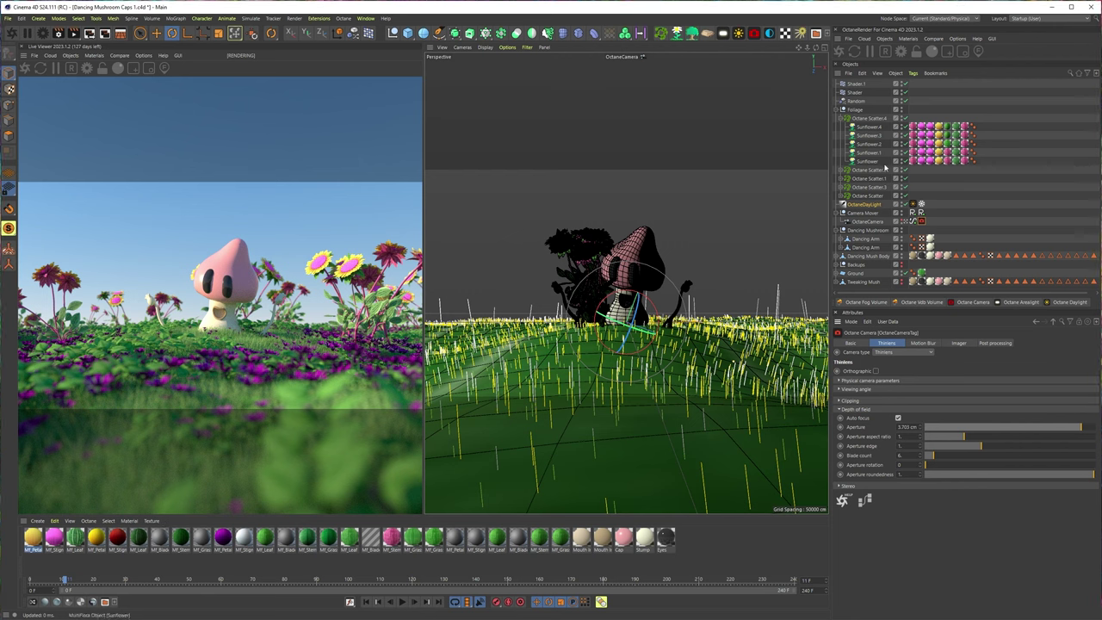
Select the Clover object under Octane Scatter.1 and duplicate the green Mf_Leaf material.
{"action": "left_click", "coordinate": [842, 195]}
{"action": "left_click", "coordinate": [842, 187]}
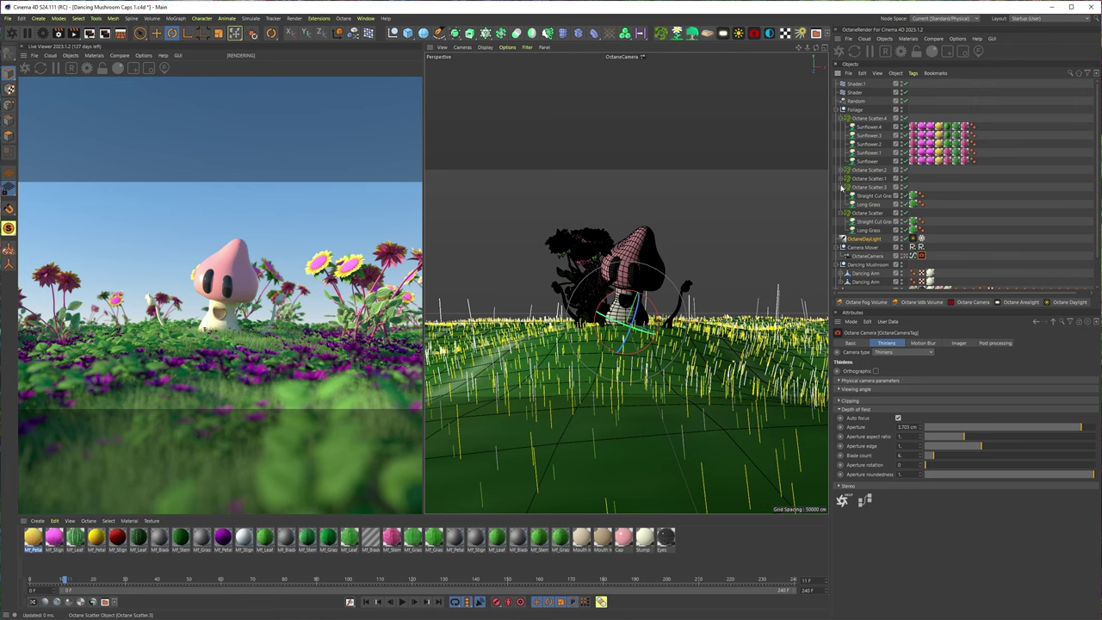
{"action": "left_click", "coordinate": [841, 178]}
{"action": "left_click", "coordinate": [863, 187]}
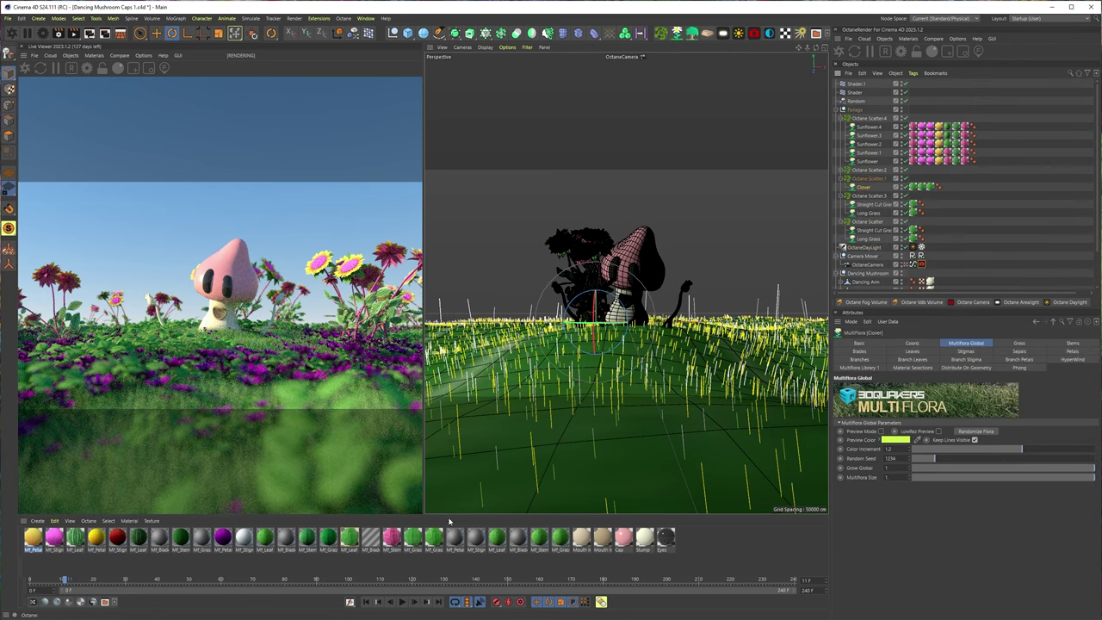
{"action": "left_click", "coordinate": [394, 540]}
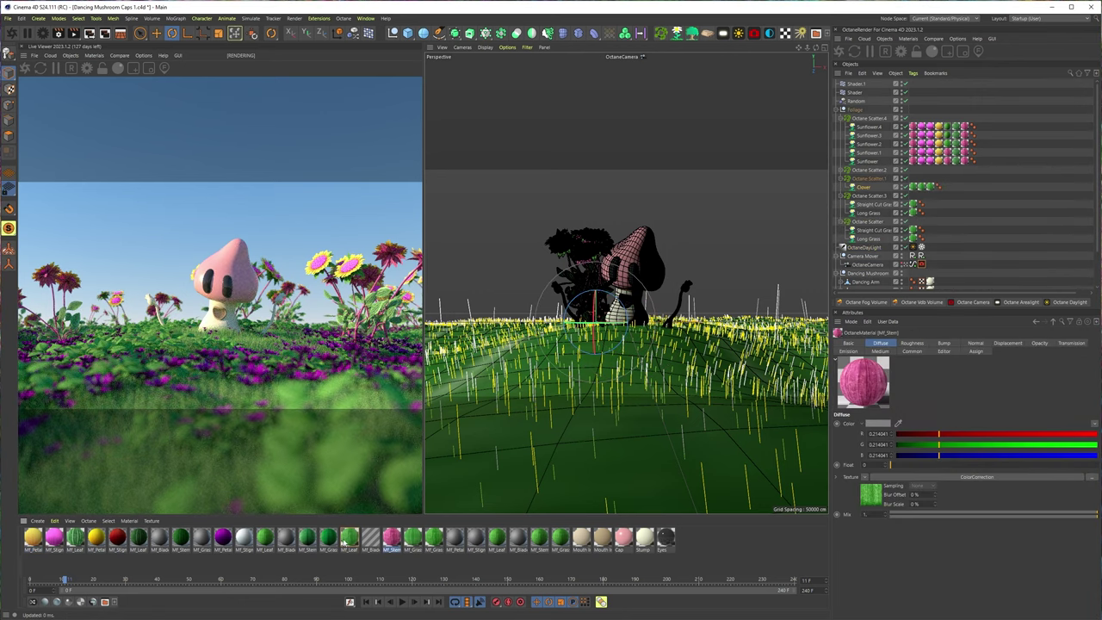
{"action": "left_click_drag", "start_coordinate": [350, 539], "coordinate": [373, 541], "text": "ctrl"}
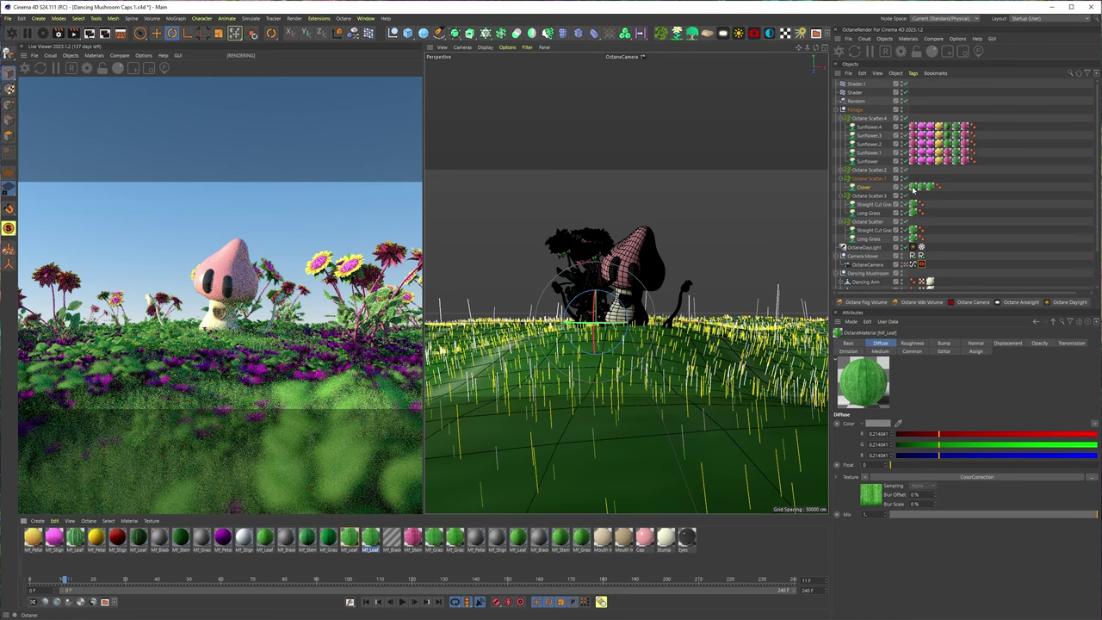
Shift the clover's Mf_Leaf material to brown by setting its Color Correction hue to about -0.45.
{"action": "double_click", "coordinate": [371, 538]}
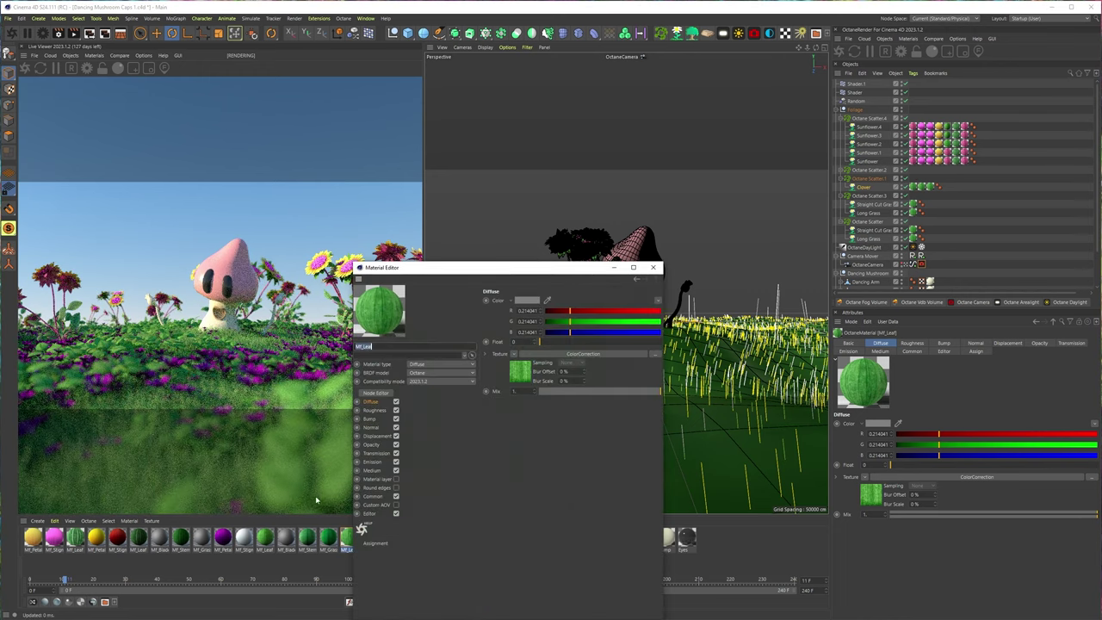
{"action": "left_click", "coordinate": [534, 371]}
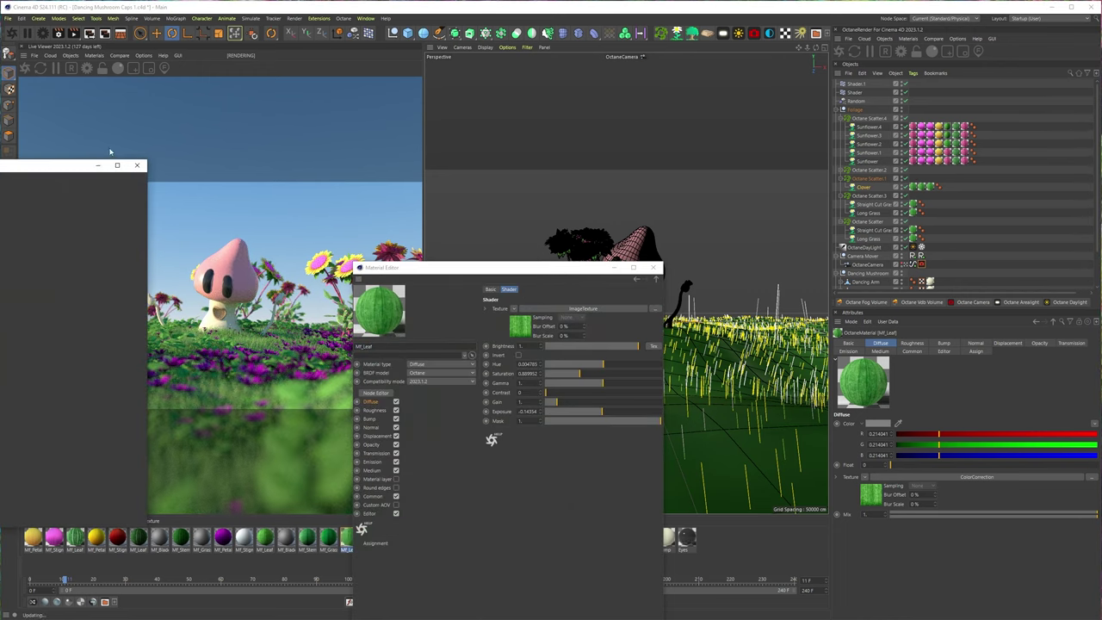
{"action": "left_click", "coordinate": [136, 164]}
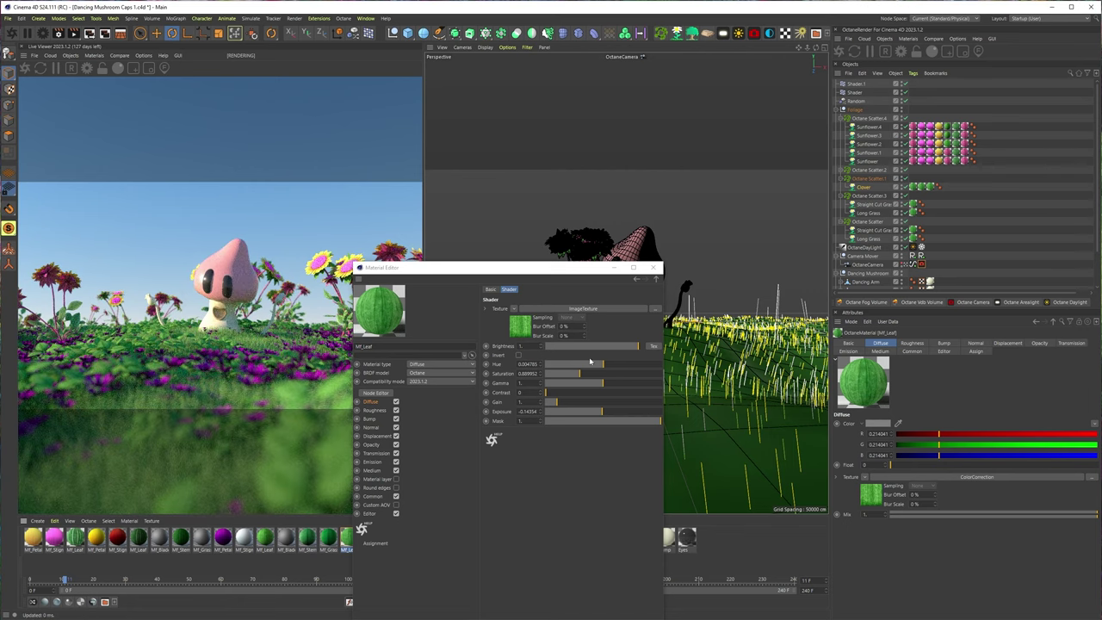
{"action": "left_click_drag", "start_coordinate": [582, 369], "coordinate": [556, 368]}
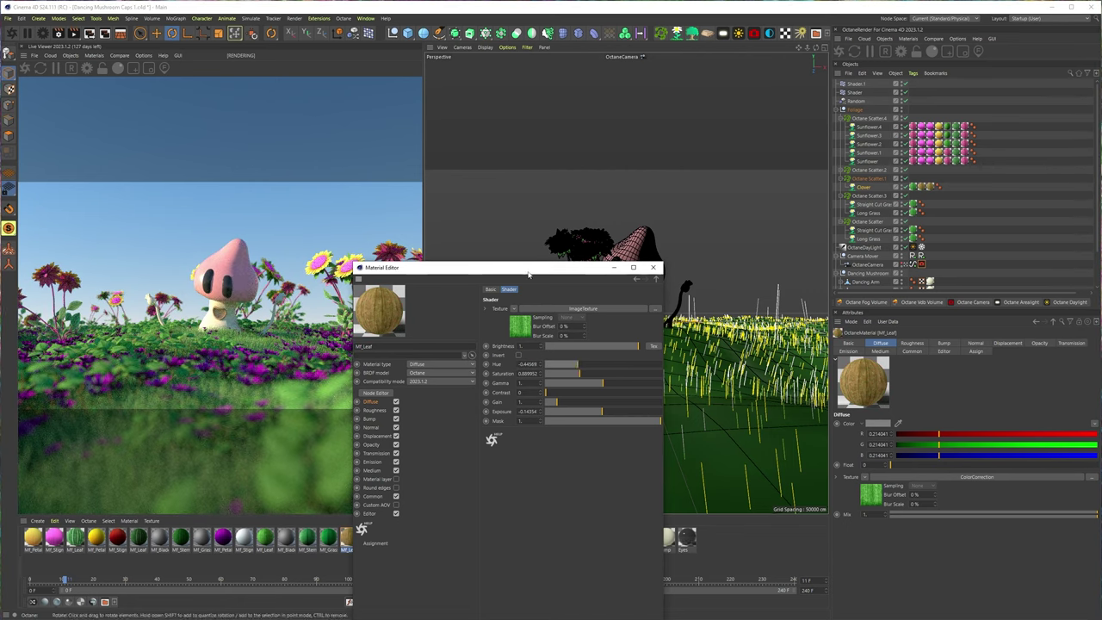
Turn the clover's Mf_Leaf material pink with a colour correction hue of about -0.65, saturation of about 0.65 and exposure of about 1.46.
{"action": "left_click_drag", "start_coordinate": [594, 267], "coordinate": [660, 210]}
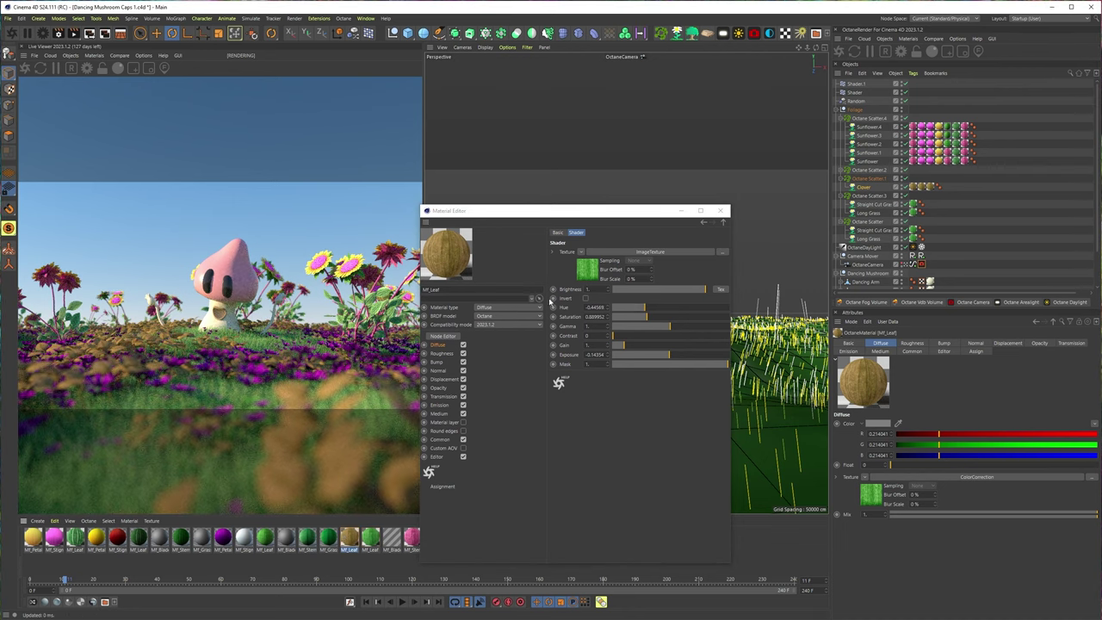
{"action": "left_click_drag", "start_coordinate": [646, 308], "coordinate": [678, 354]}
{"action": "left_click_drag", "start_coordinate": [646, 320], "coordinate": [634, 310]}
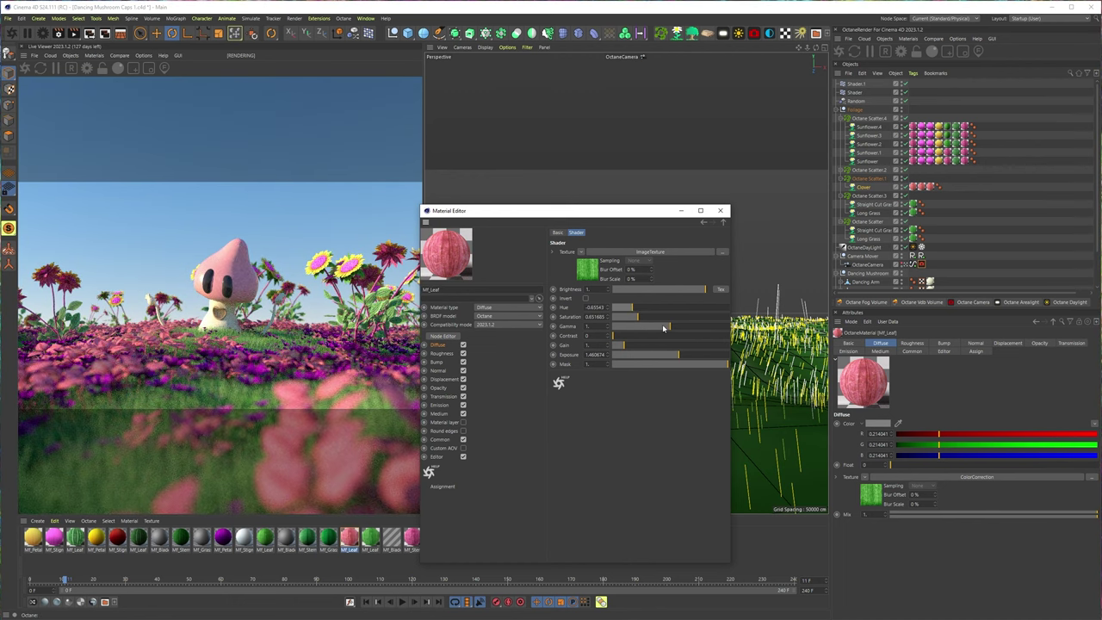
{"action": "left_click", "coordinate": [720, 210]}
Duplicate Octane Scatter.2 and replace the purple petal material on the copy's Flower Patch with the yellow one.
{"action": "left_click", "coordinate": [864, 121]}
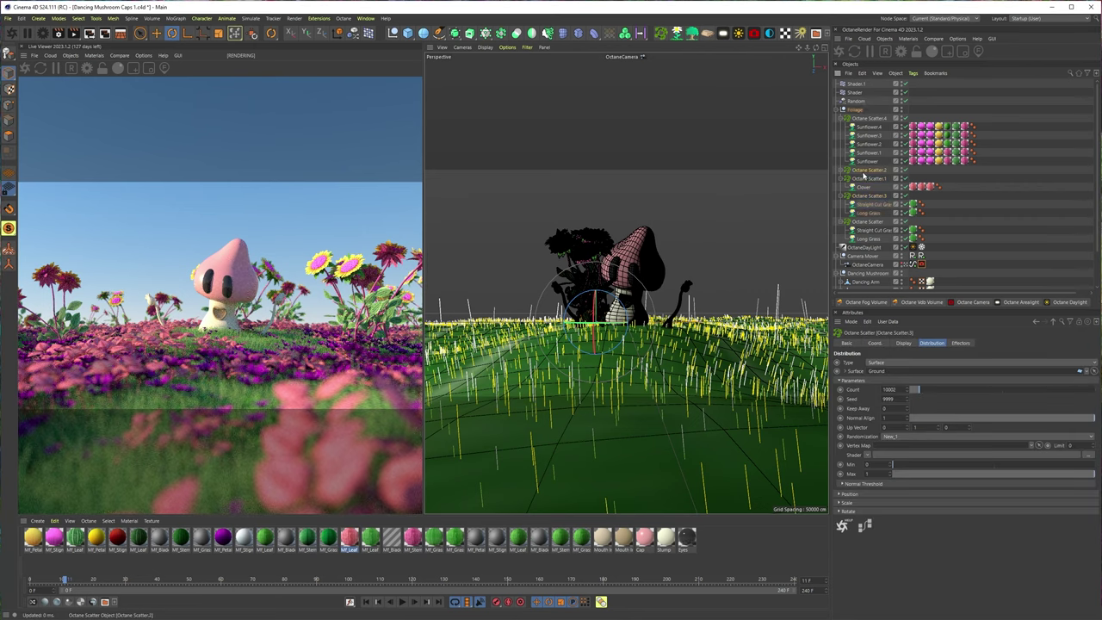
{"action": "left_click", "coordinate": [862, 171]}
{"action": "left_click", "coordinate": [840, 170]}
{"action": "left_click_drag", "start_coordinate": [863, 172], "coordinate": [873, 166], "text": "ctrl"}
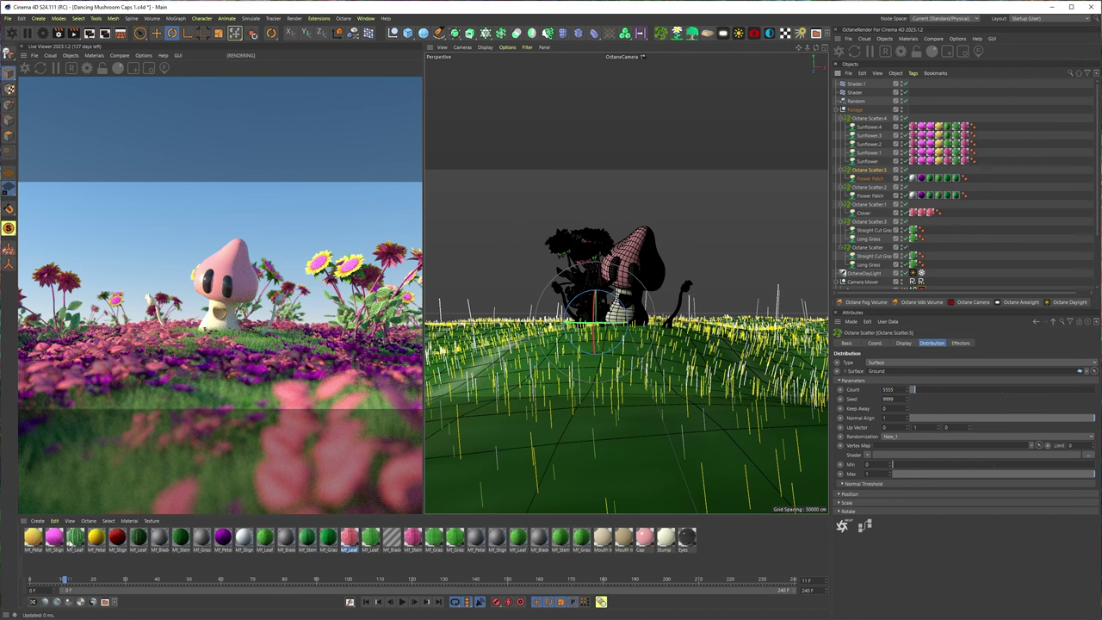
{"action": "left_click_drag", "start_coordinate": [940, 178], "coordinate": [914, 178]}
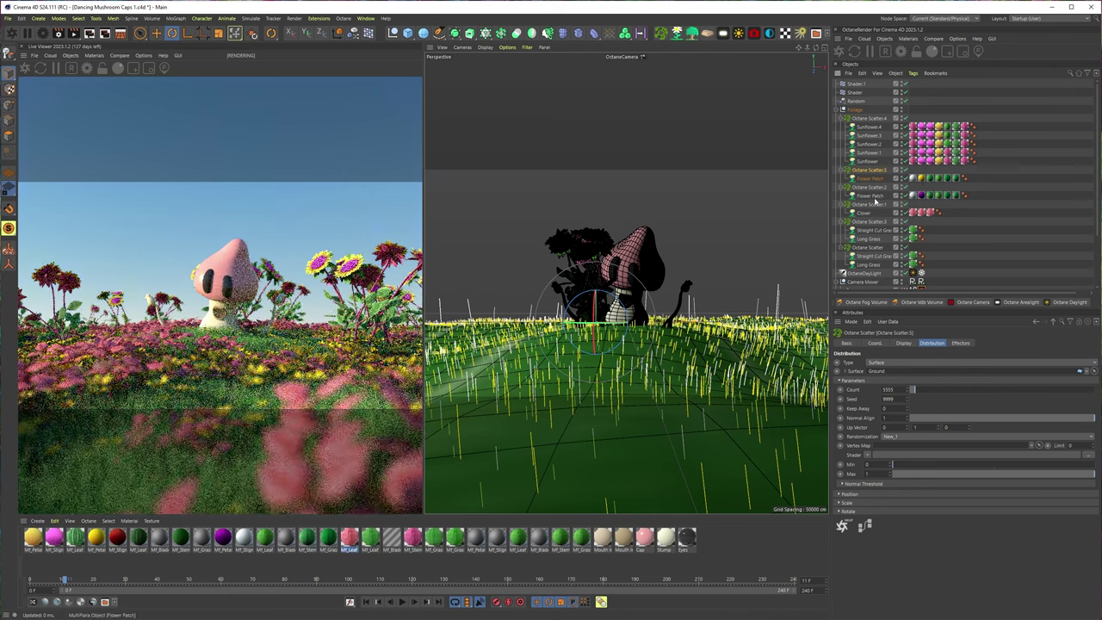
Change the duplicated scatter's seed to 9998 and set its Flower Patch's Multiflora Size to 1.25.
{"action": "left_click", "coordinate": [907, 401]}
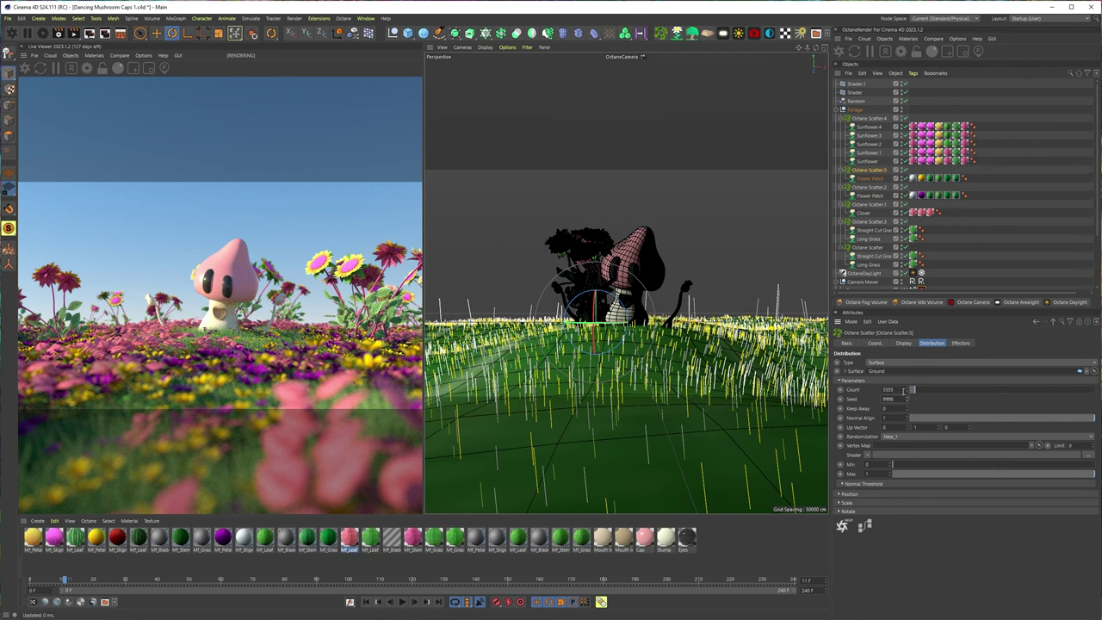
{"action": "left_click", "coordinate": [870, 178]}
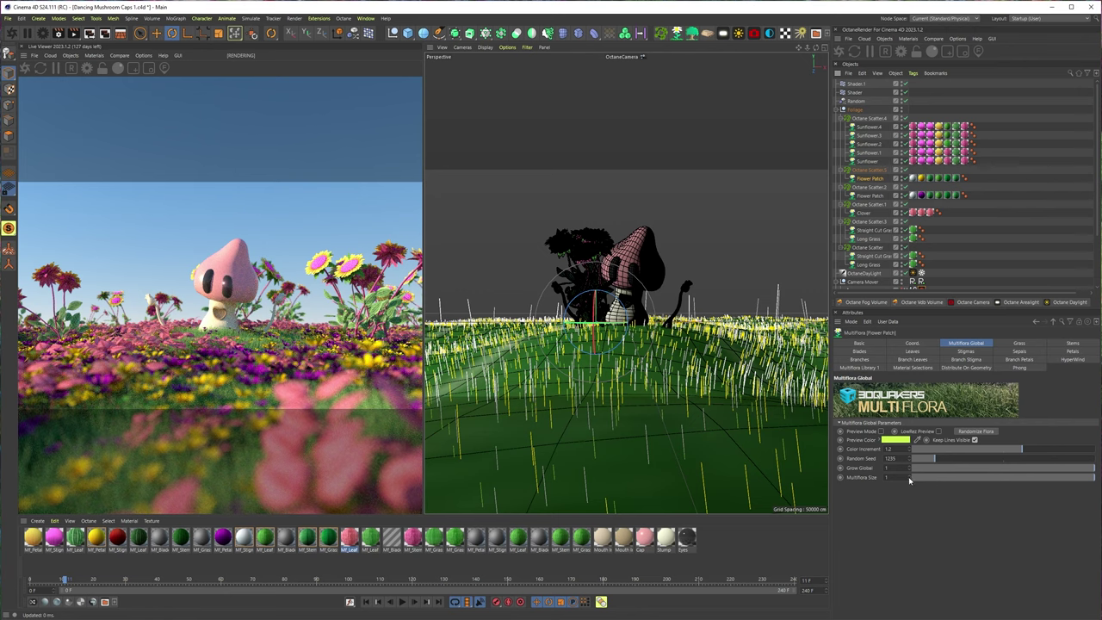
{"action": "left_click_drag", "start_coordinate": [909, 482], "coordinate": [909, 570]}
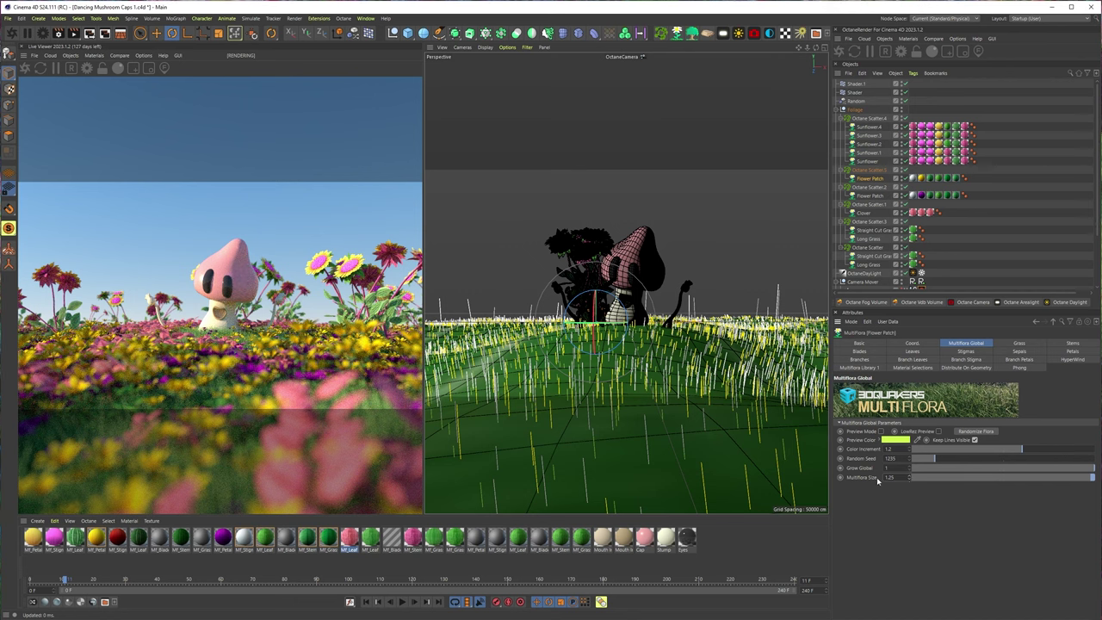
{"action": "mouse_move", "coordinate": [908, 477]}
{"action": "left_mouse_down"}
{"action": "mouse_move", "coordinate": [908, 499]}
{"action": "mouse_move", "coordinate": [908, 469]}
{"action": "left_mouse_up"}
Add a Signal tag to the yellow Flower Patch and link it to the Multiflora Size parameter.
{"action": "right_click", "coordinate": [870, 481]}
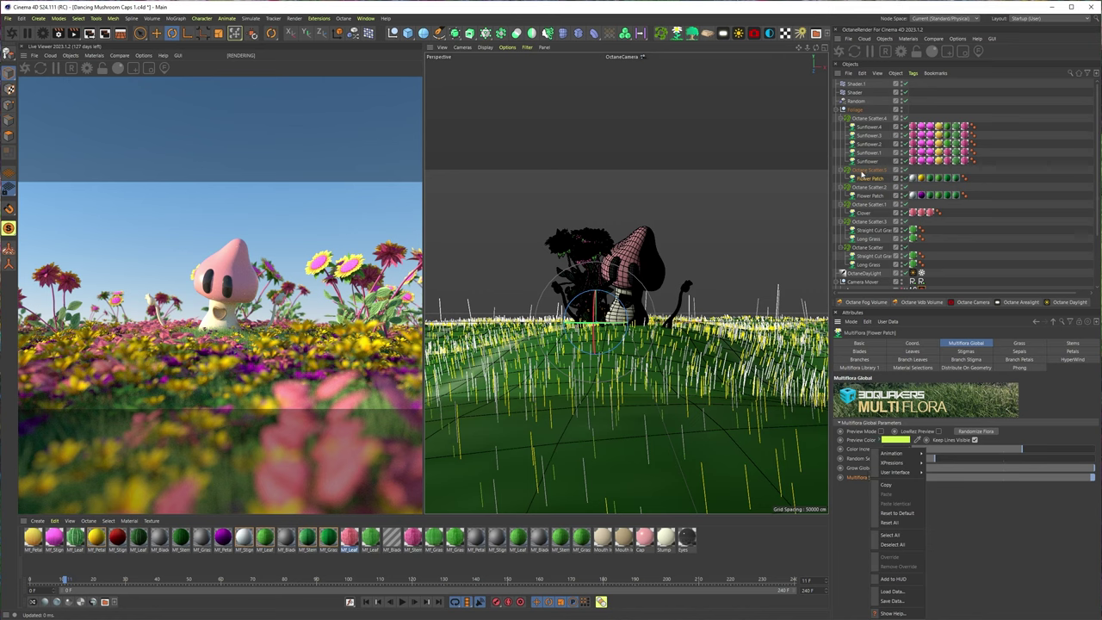
{"action": "left_click", "coordinate": [862, 178]}
{"action": "right_click", "coordinate": [863, 179]}
{"action": "left_click", "coordinate": [891, 308]}
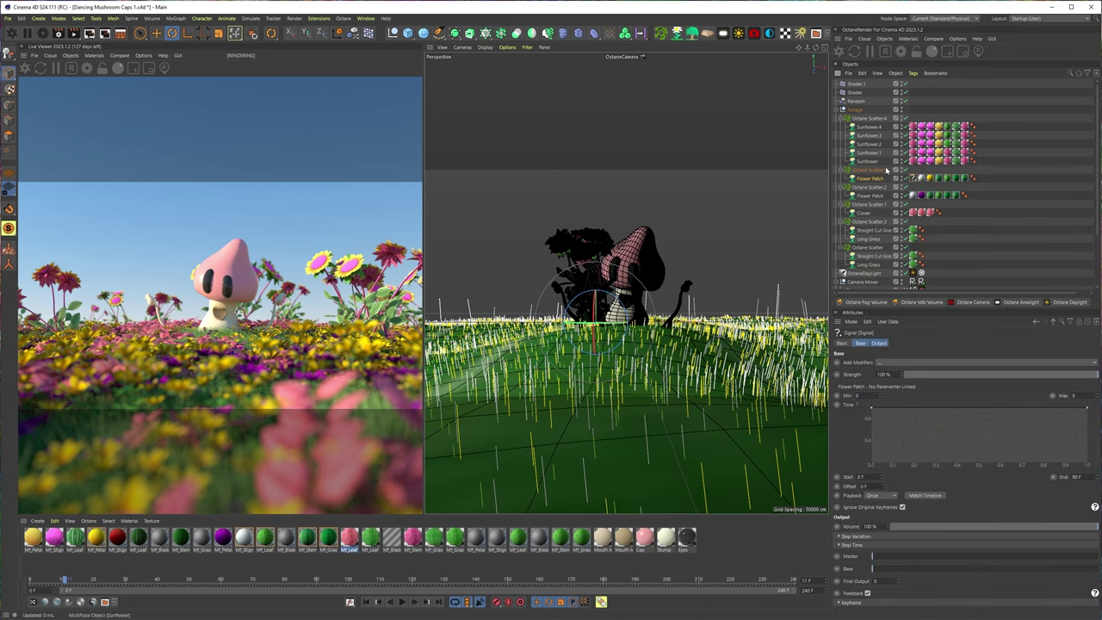
{"action": "left_click", "coordinate": [870, 178]}
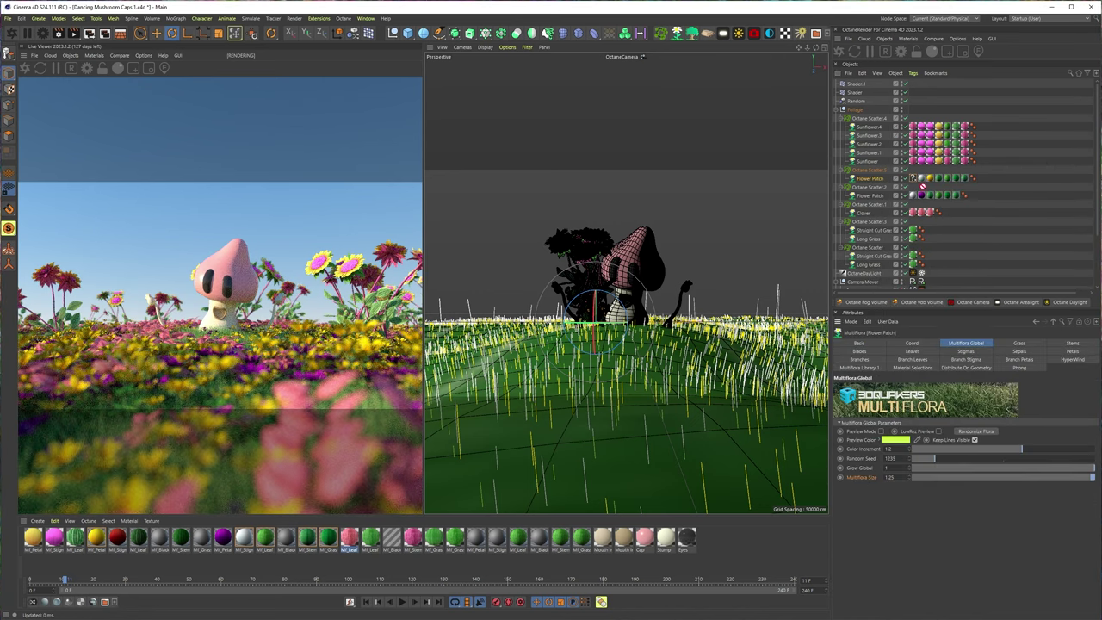
{"action": "left_click", "coordinate": [915, 178]}
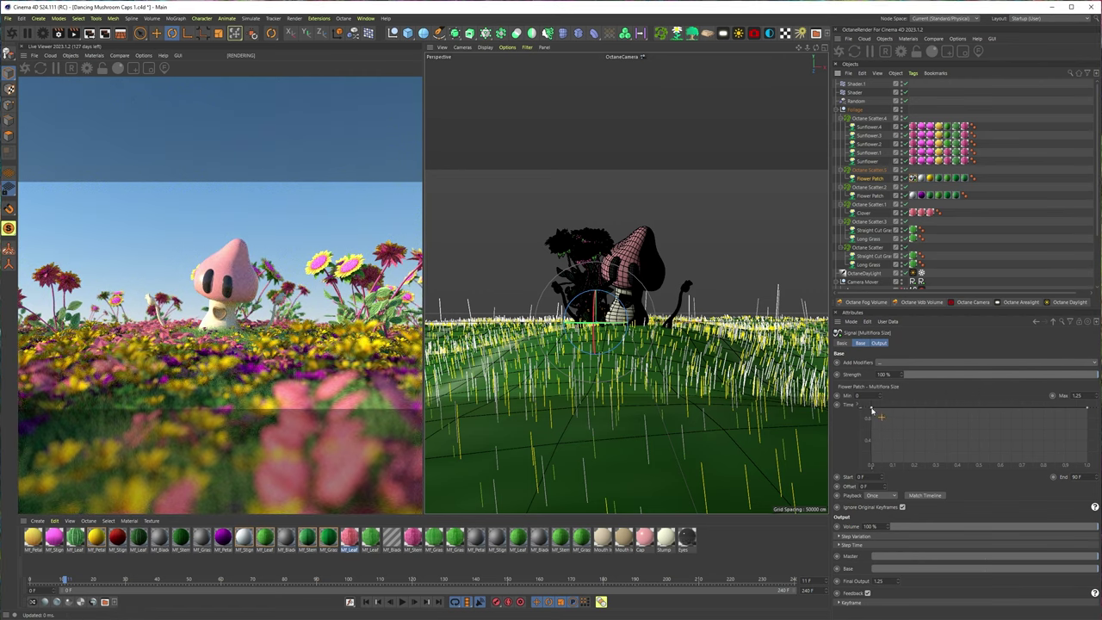
Lower the start point of the Signal curve to about 0.7 and set the animation's end to frame 60.
{"action": "left_click_drag", "start_coordinate": [872, 410], "coordinate": [850, 428]}
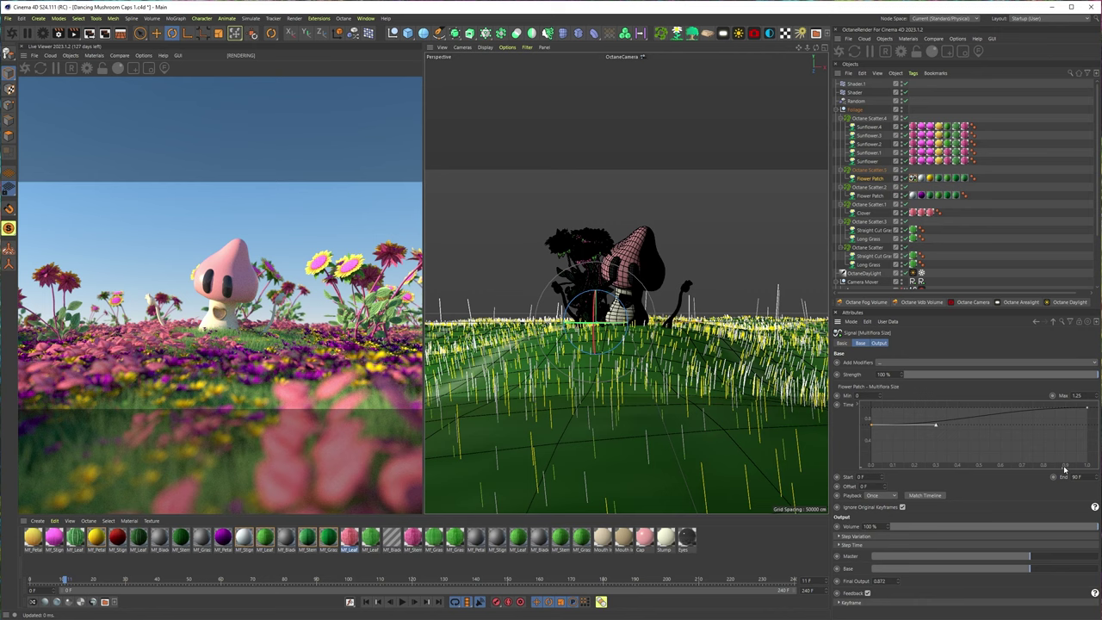
{"action": "left_click", "coordinate": [1081, 476]}
{"action": "type", "text": "60"}
{"action": "key", "text": "Return"}
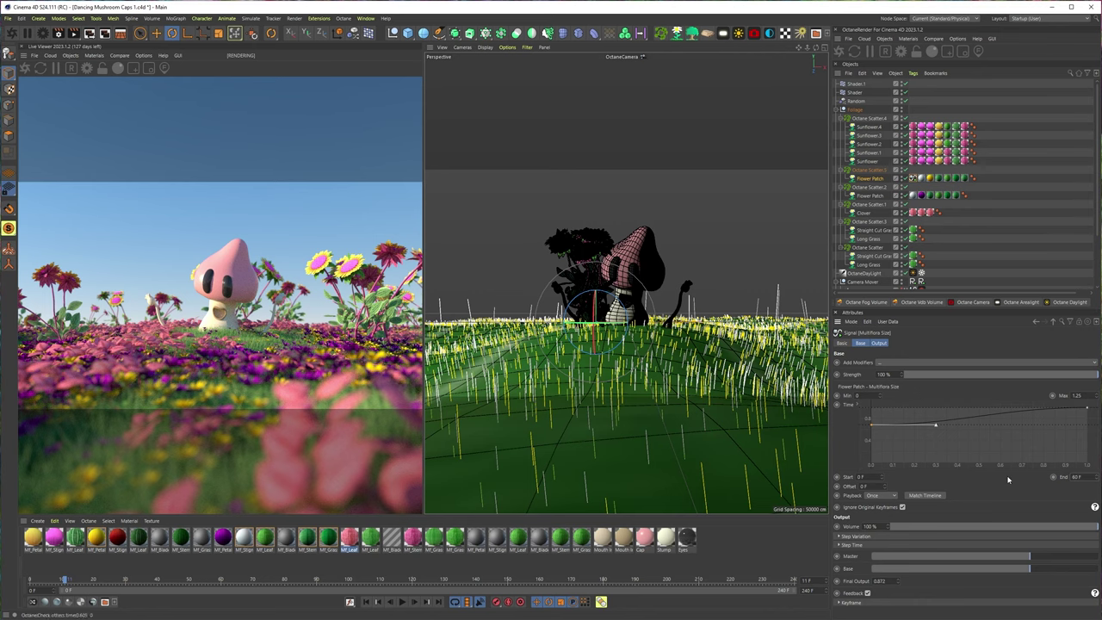
Scrub through the animation to check the growing flowers, lifting the camera clear of the ground around frame 55.
{"action": "left_click", "coordinate": [226, 577]}
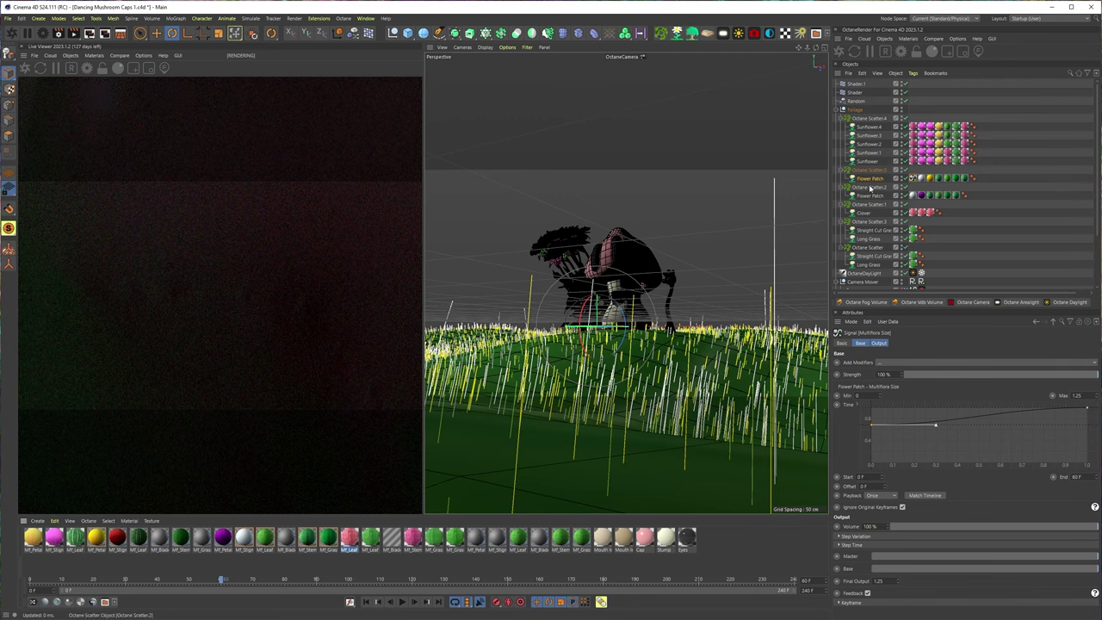
{"action": "left_click", "coordinate": [365, 601]}
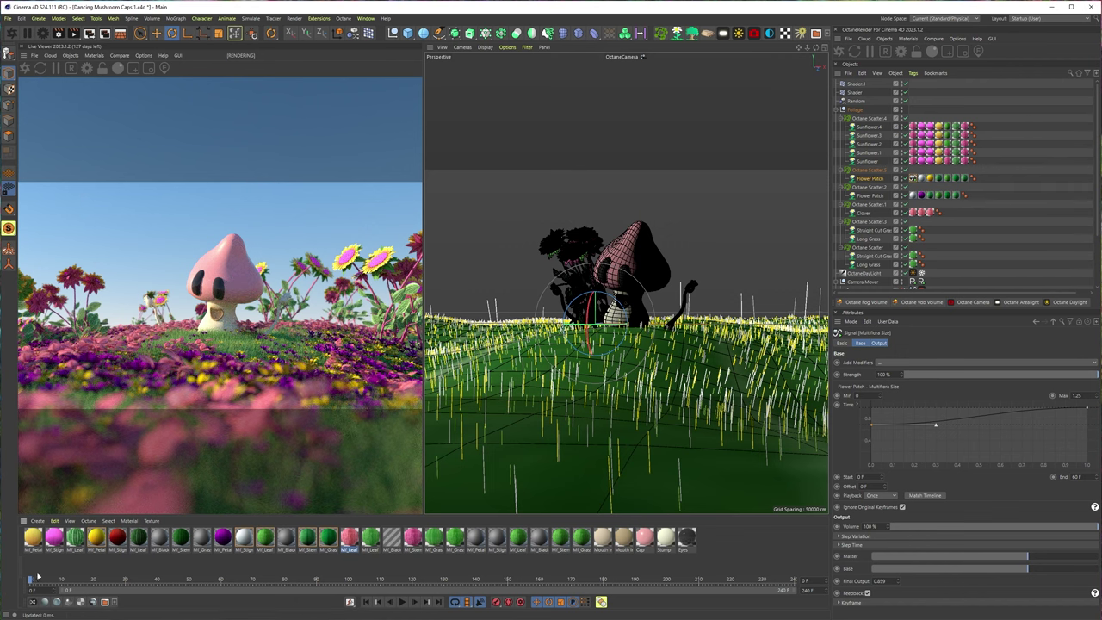
{"action": "left_click_drag", "start_coordinate": [38, 580], "coordinate": [191, 566]}
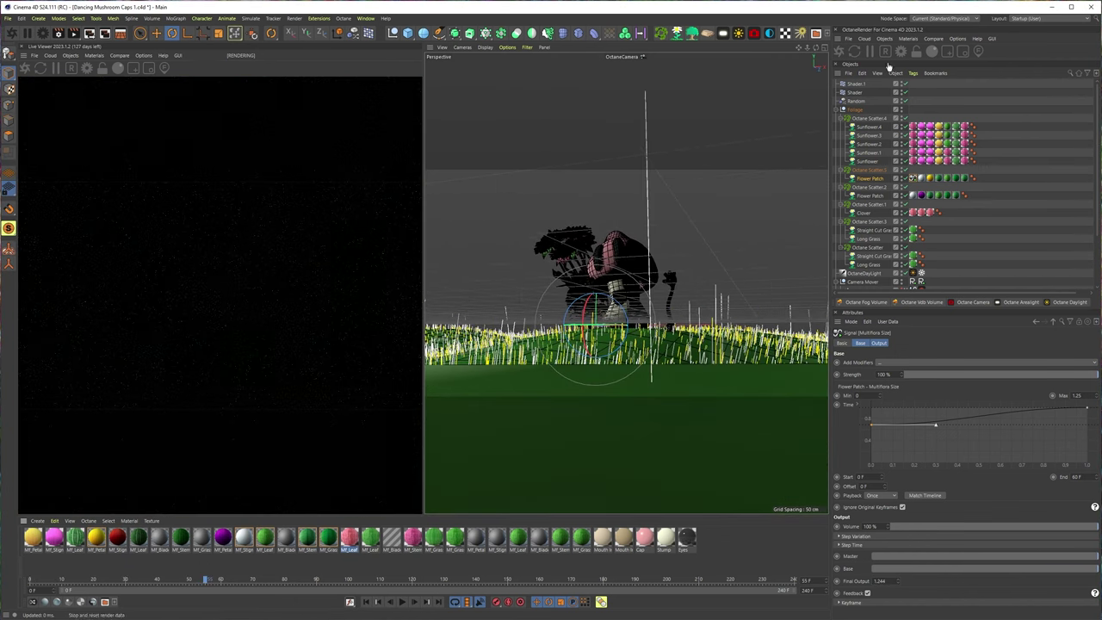
{"action": "left_click_drag", "start_coordinate": [627, 318], "coordinate": [628, 322], "text": "alt"}
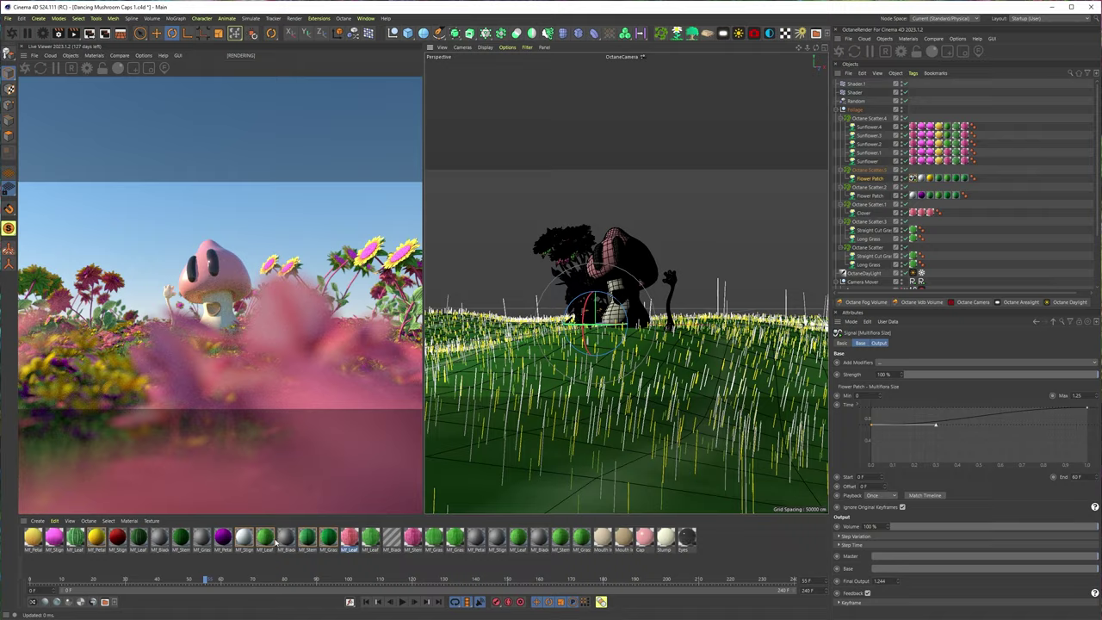
{"action": "left_click_drag", "start_coordinate": [205, 579], "coordinate": [600, 534]}
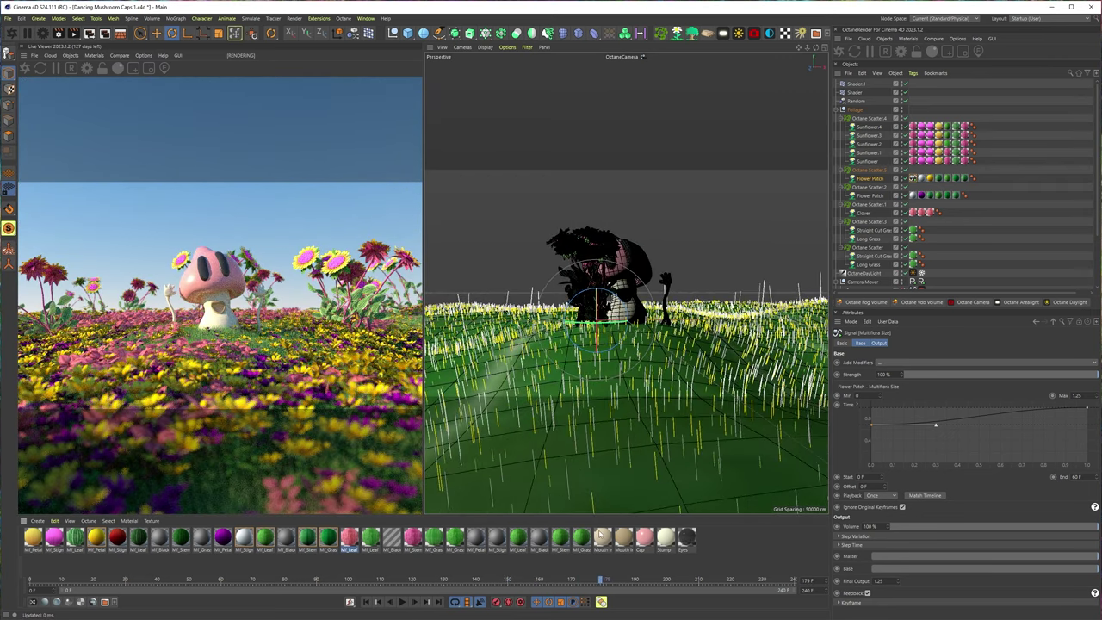
Set the OctaneCamera's depth of field aperture to 7 cm and briefly play the animation to check the blur.
{"action": "scroll", "coordinate": [884, 273], "scroll_direction": "down", "scroll_amount": 2}
{"action": "left_click", "coordinate": [867, 238]}
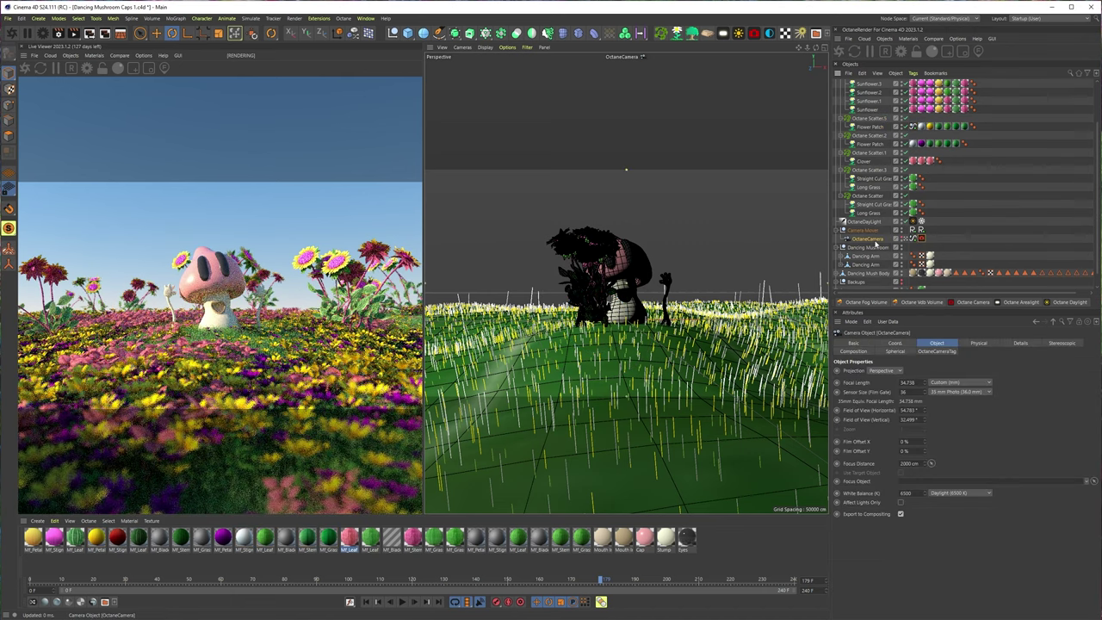
{"action": "left_click", "coordinate": [921, 239]}
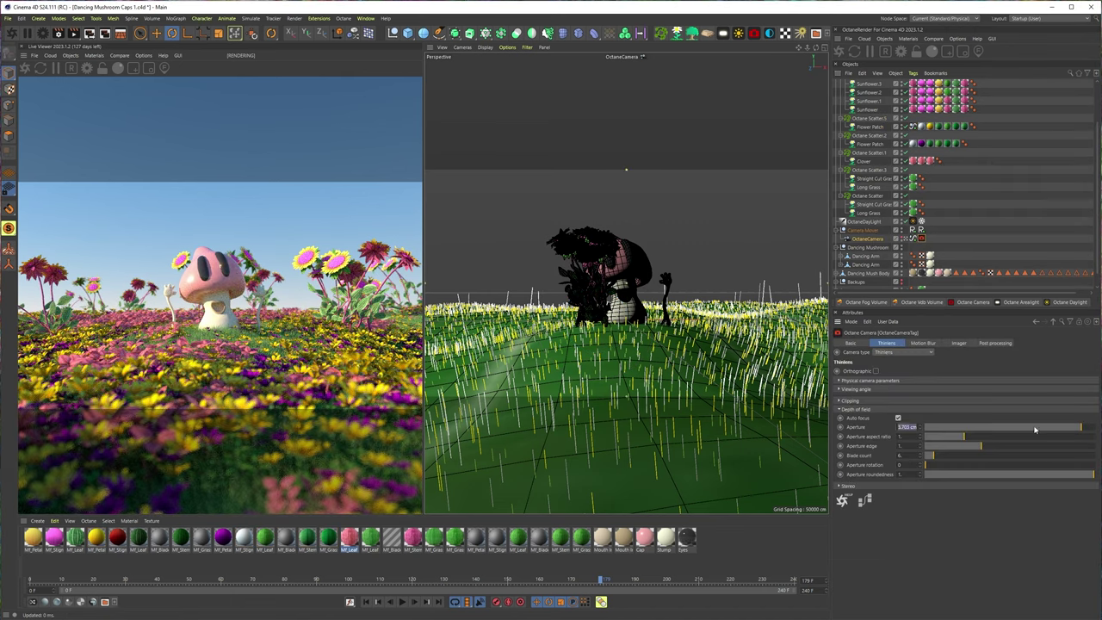
{"action": "type", "text": "7"}
{"action": "key", "text": "Return"}
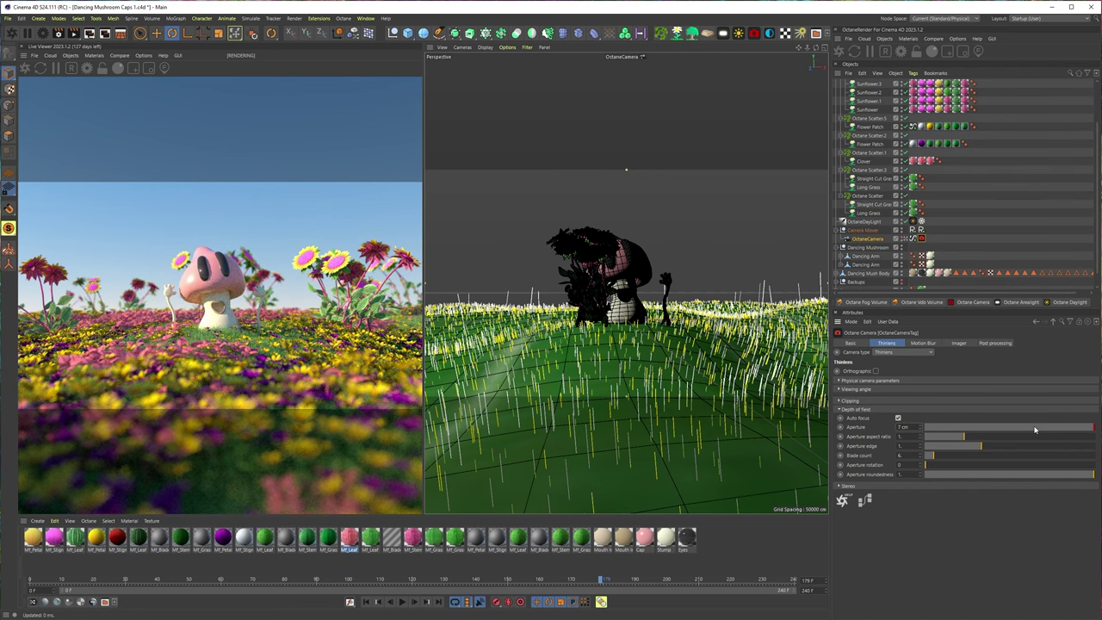
{"action": "left_click", "coordinate": [401, 602]}
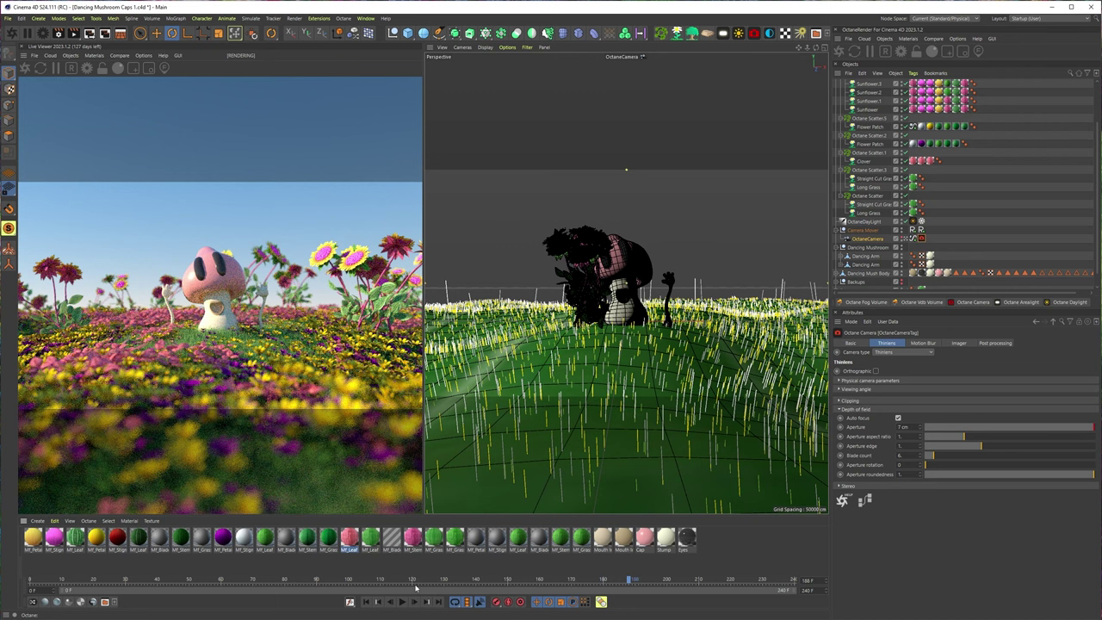
{"action": "left_click", "coordinate": [401, 602]}
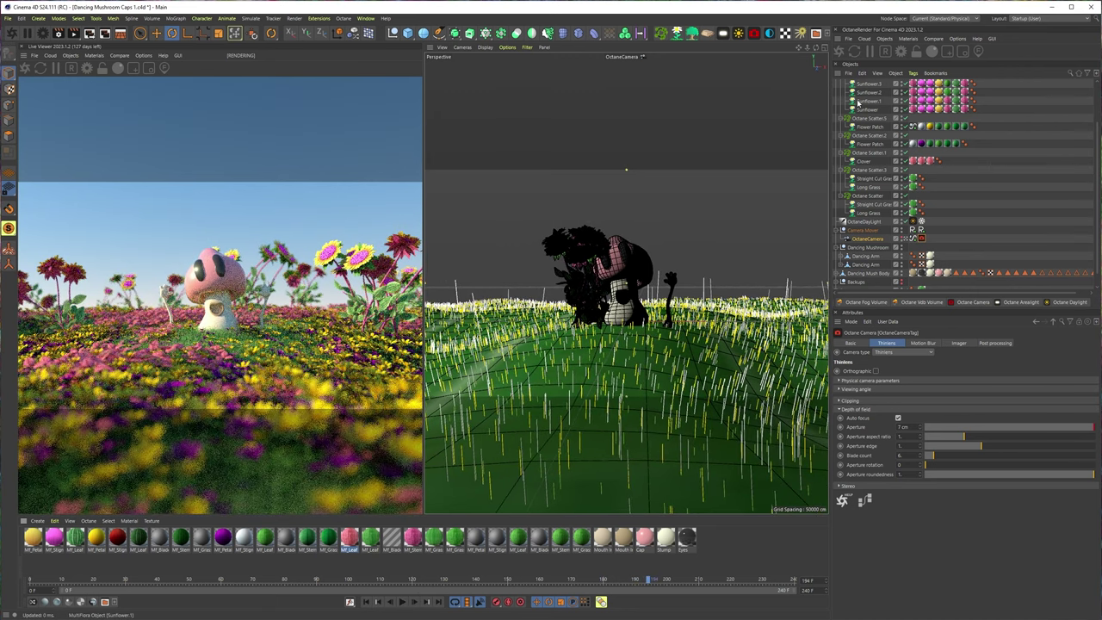
Select all five Sunflower objects under Octane Scatter.4 and move them sideways out of the camera's view.
{"action": "left_click", "coordinate": [595, 252]}
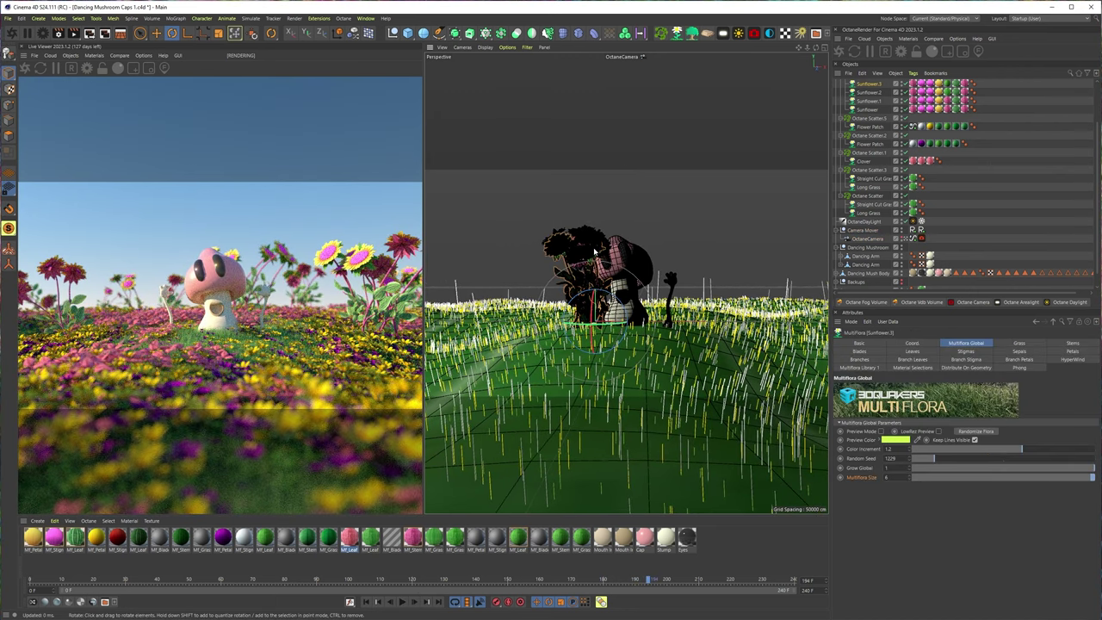
{"action": "scroll", "coordinate": [866, 131], "scroll_direction": "up", "scroll_amount": 2}
{"action": "left_click", "coordinate": [867, 127]}
{"action": "left_click", "coordinate": [861, 162], "text": "shift"}
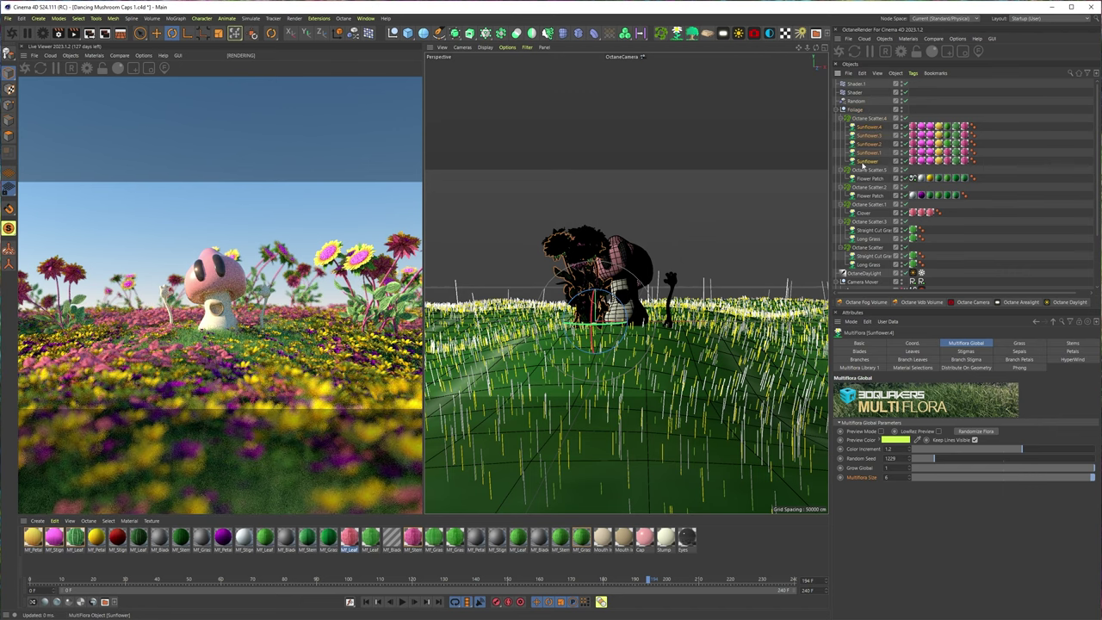
{"action": "key", "text": "e"}
{"action": "left_click_drag", "start_coordinate": [564, 323], "coordinate": [469, 329]}
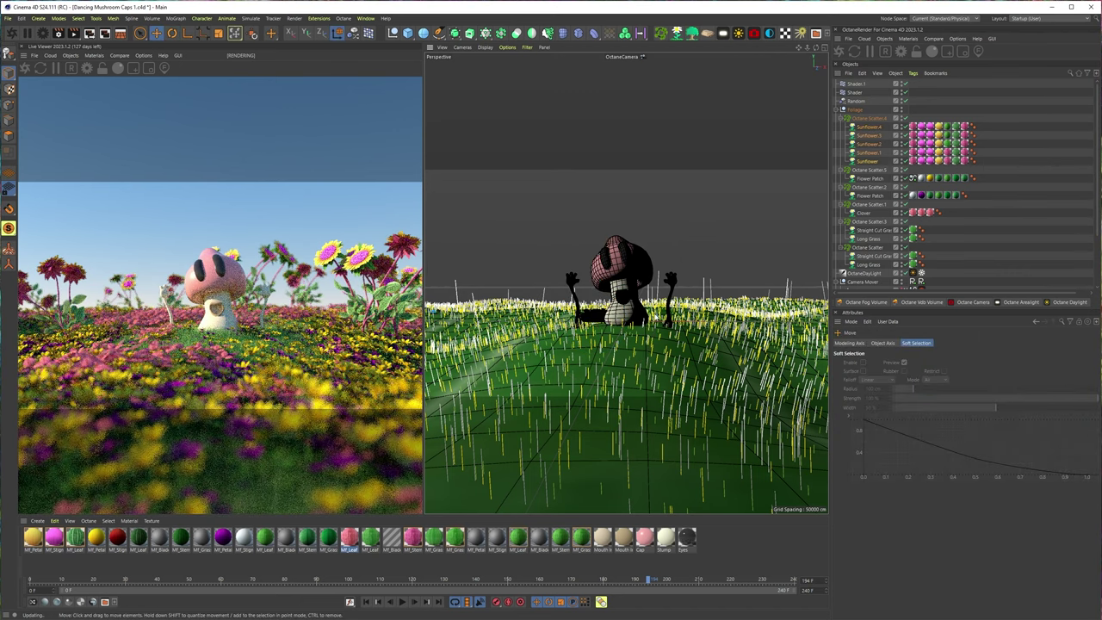
Select both Flower Patch objects, the Clover and all the grass objects, and move them away from the mushroom using the top view.
{"action": "left_click", "coordinate": [864, 179]}
{"action": "left_click", "coordinate": [866, 195], "text": "ctrl"}
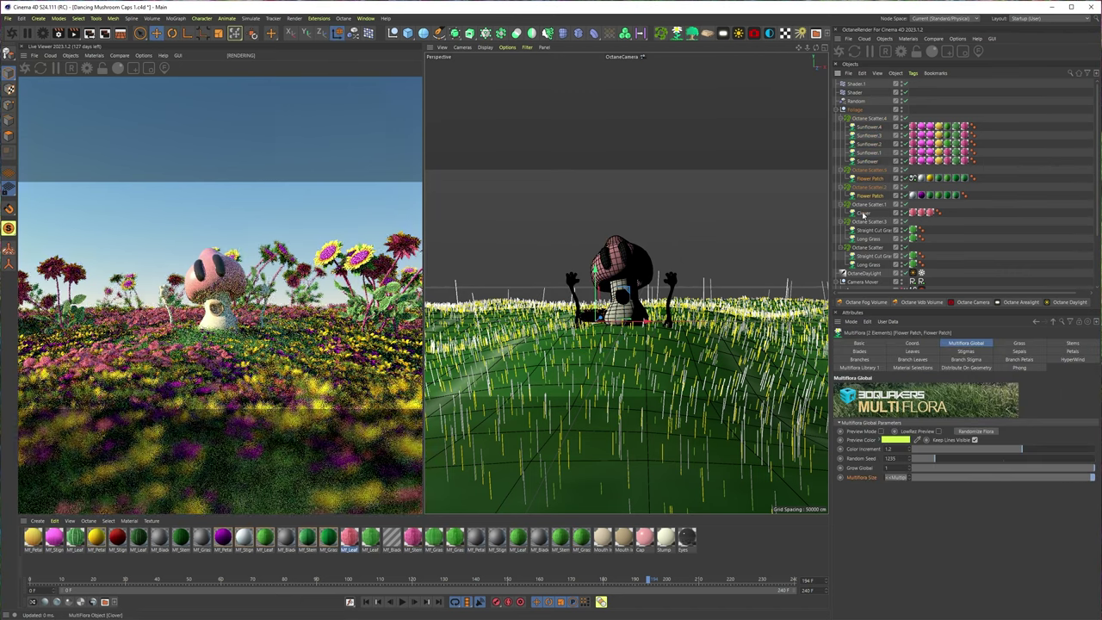
{"action": "left_click", "coordinate": [863, 214], "text": "ctrl"}
{"action": "left_click", "coordinate": [863, 231], "text": "ctrl"}
{"action": "left_click", "coordinate": [863, 240], "text": "ctrl"}
{"action": "left_click", "coordinate": [869, 255], "text": "ctrl"}
{"action": "left_click", "coordinate": [867, 265], "text": "ctrl"}
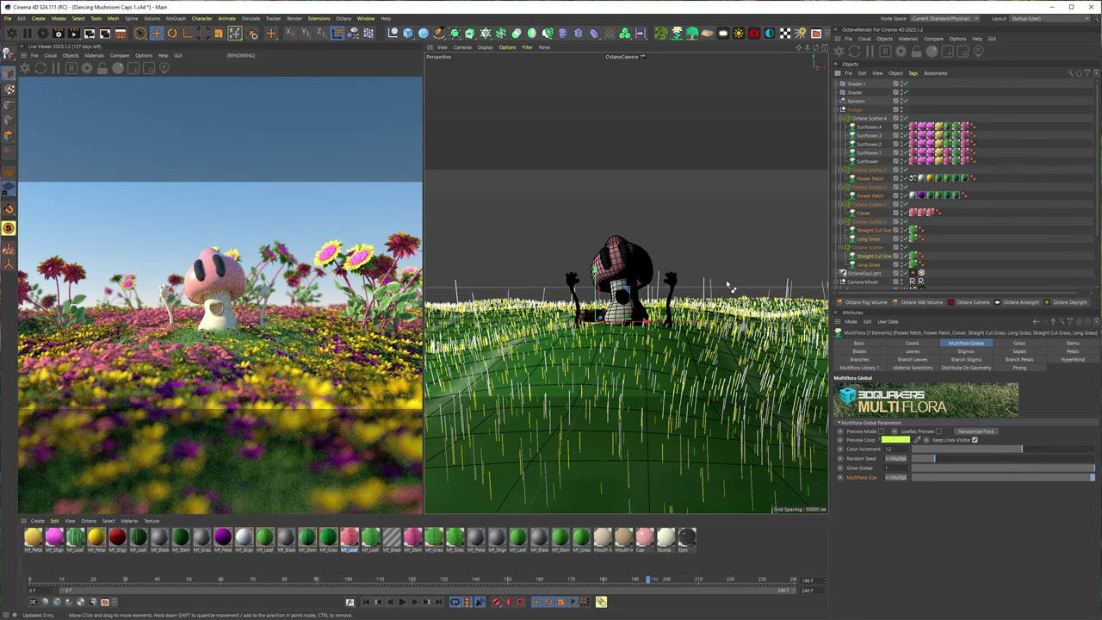
{"action": "middle_click", "coordinate": [716, 159]}
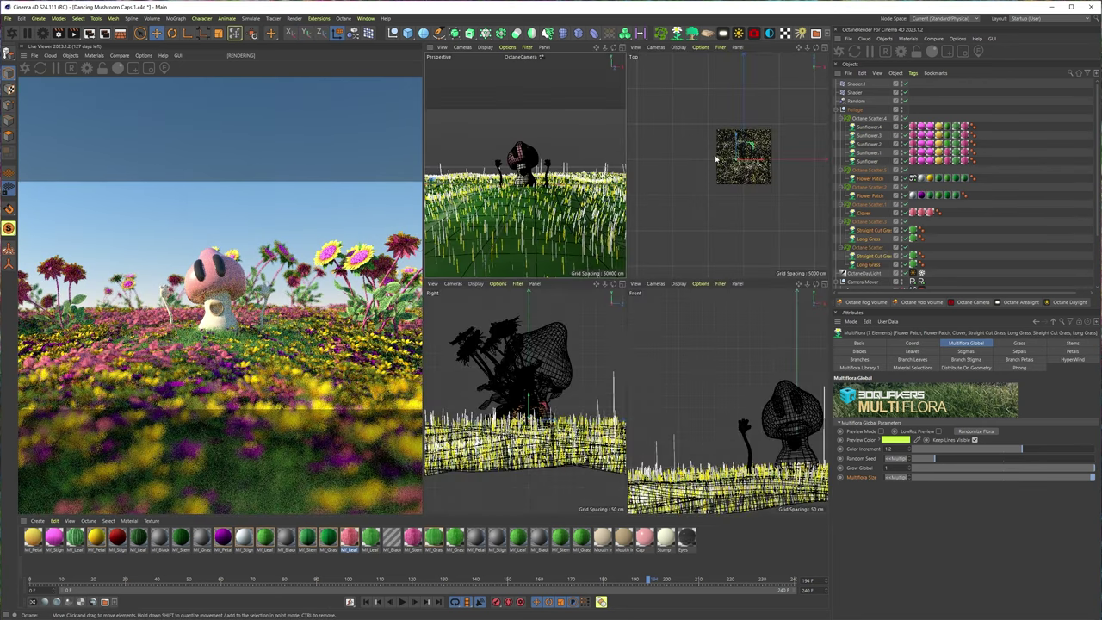
{"action": "key", "text": "s"}
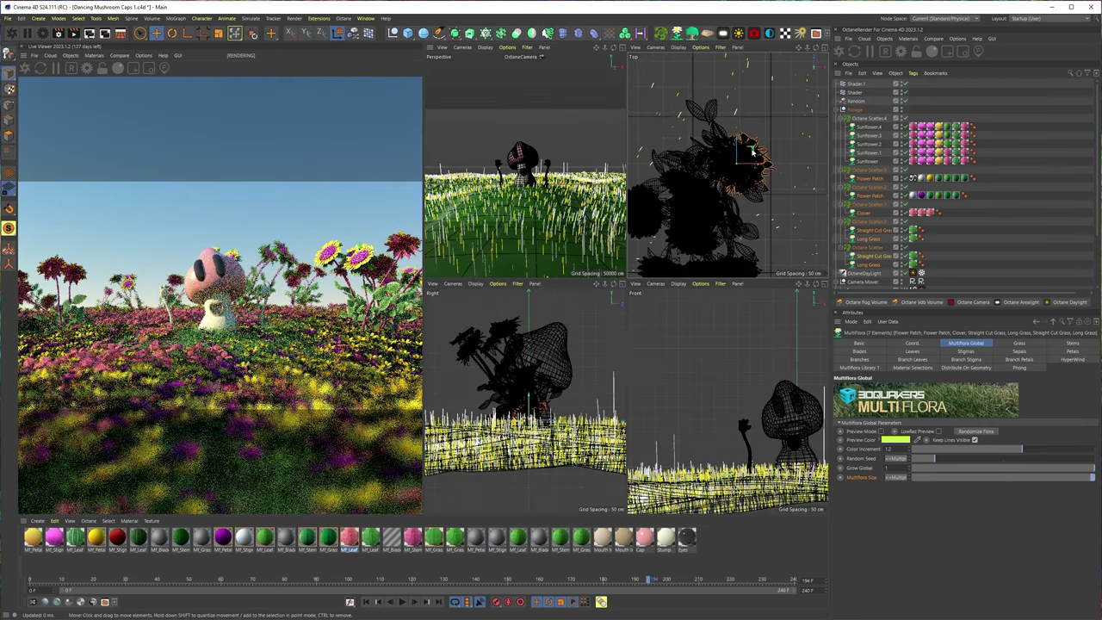
{"action": "middle_click", "coordinate": [553, 176]}
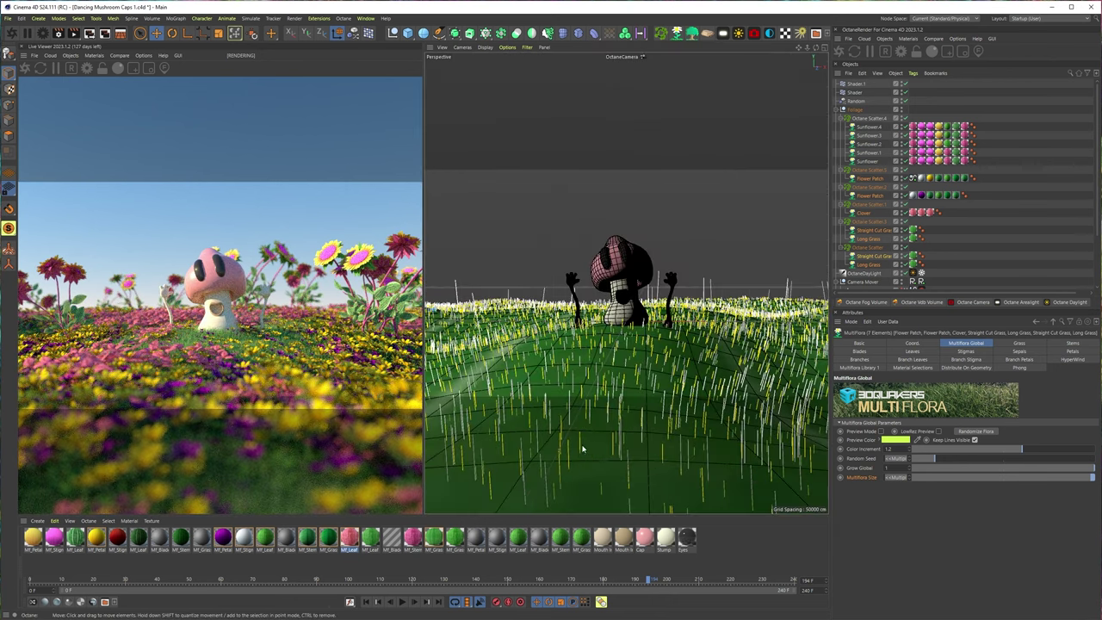
Play the animation to about frame 211 to check the cleared scene, and select the mushroom's Dancing Arm.
{"action": "key", "text": "F8"}
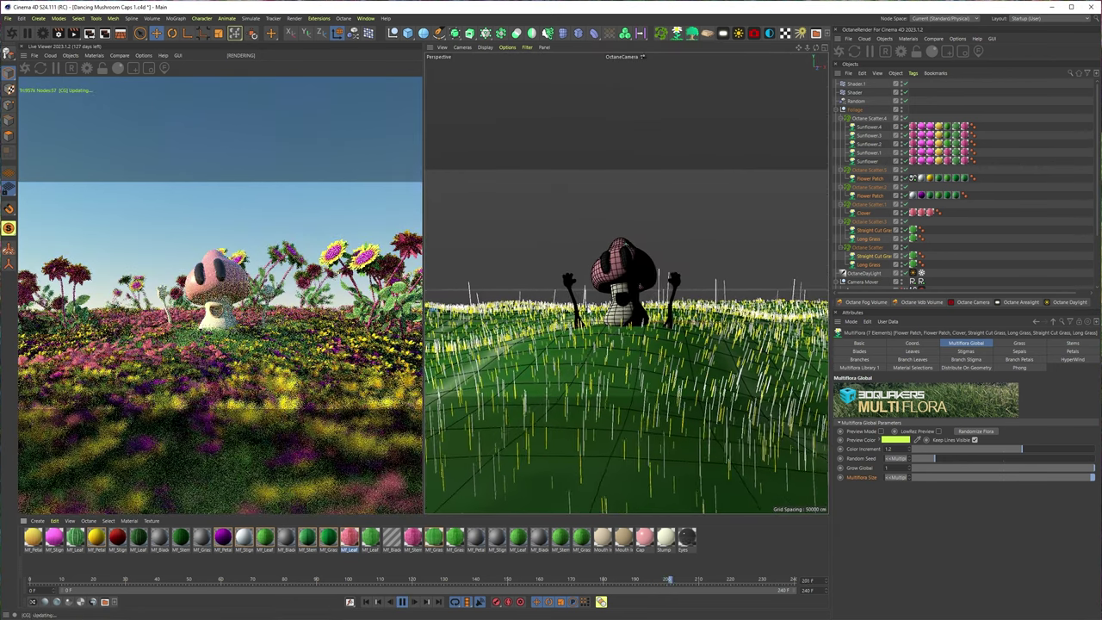
{"action": "left_click", "coordinate": [402, 601]}
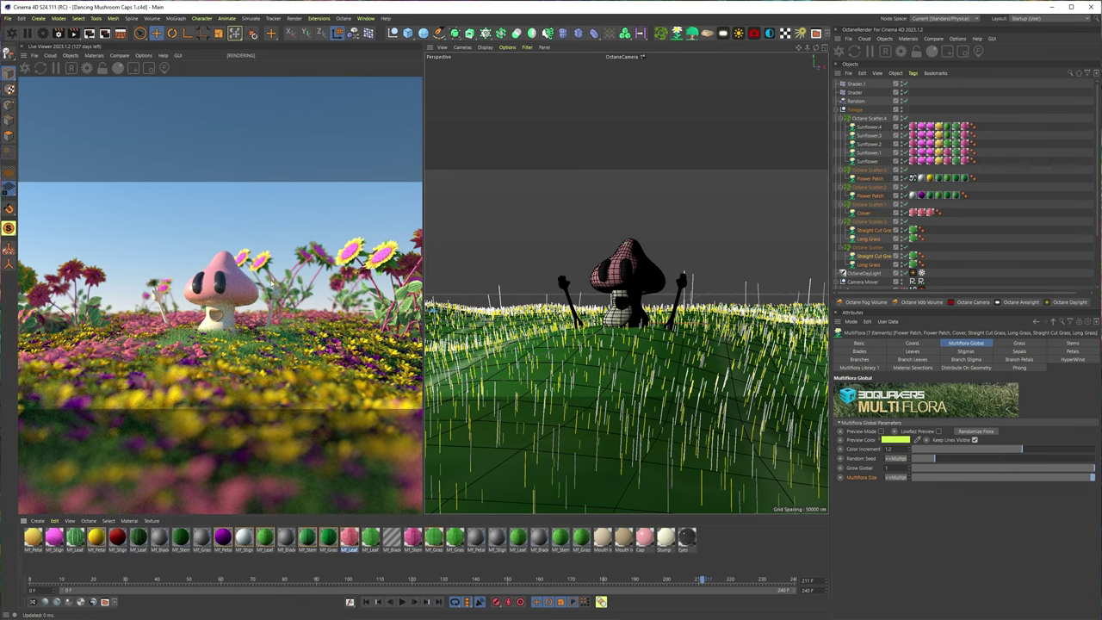
{"action": "left_click", "coordinate": [564, 279]}
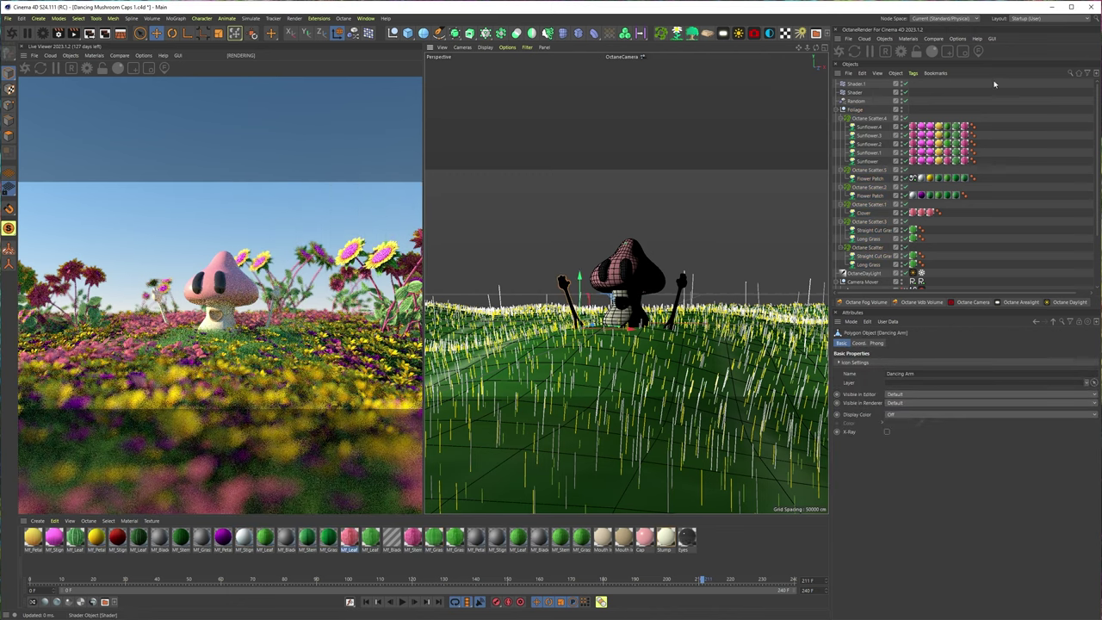
Select the hand polygons of the first Dancing Arm under Dancing Mushroom and assign the Cap material to them.
{"action": "scroll", "coordinate": [883, 153], "scroll_direction": "down", "scroll_amount": 3}
{"action": "scroll", "coordinate": [863, 252], "scroll_direction": "up", "scroll_amount": 3}
{"action": "scroll", "coordinate": [866, 250], "scroll_direction": "down", "scroll_amount": 3}
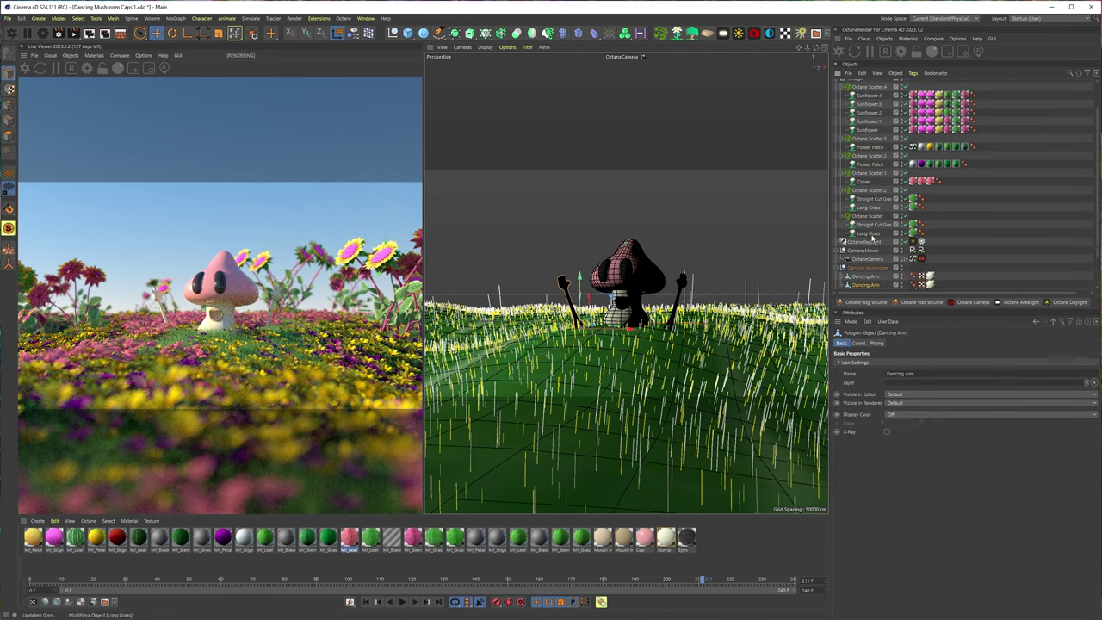
{"action": "left_click", "coordinate": [864, 242]}
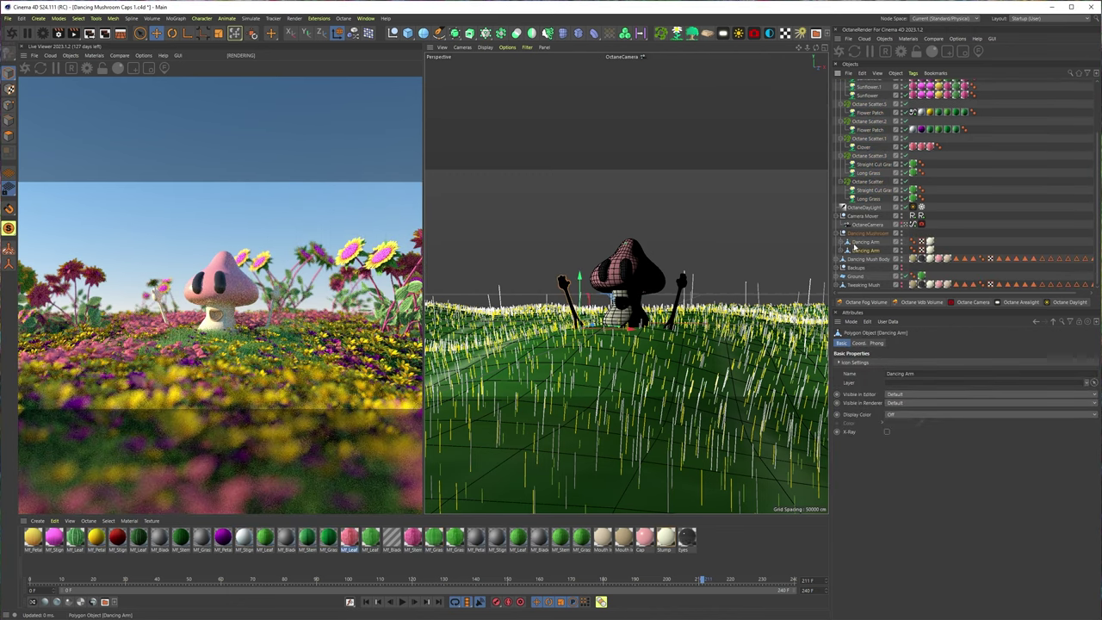
{"action": "left_click", "coordinate": [841, 248]}
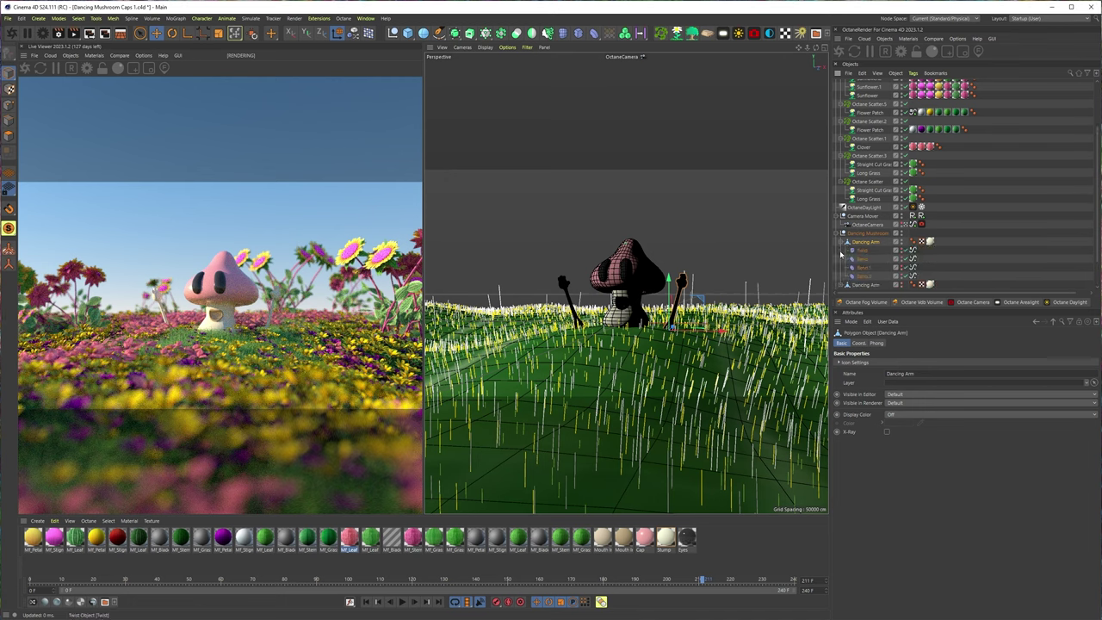
{"action": "left_click", "coordinate": [9, 135]}
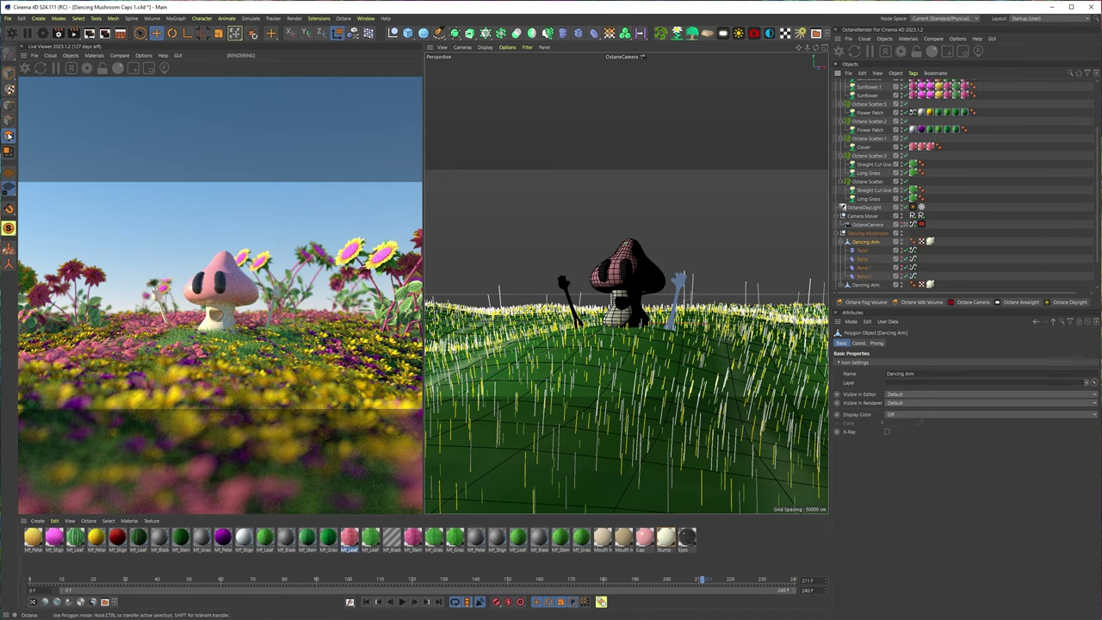
{"action": "left_click_drag", "start_coordinate": [143, 34], "coordinate": [176, 60]}
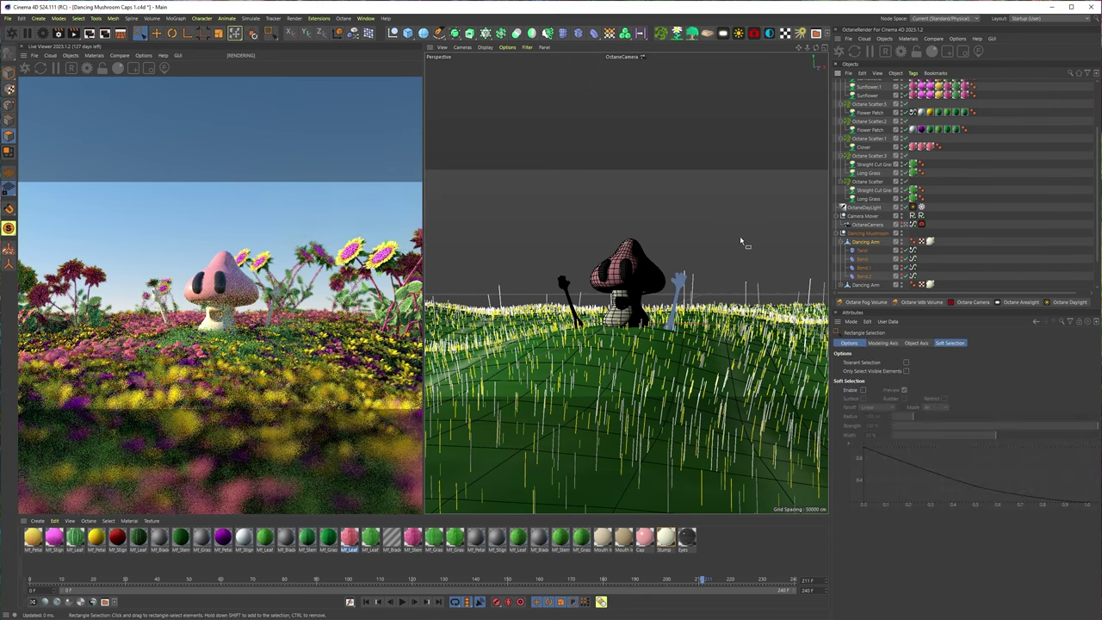
{"action": "left_click_drag", "start_coordinate": [735, 241], "coordinate": [654, 294]}
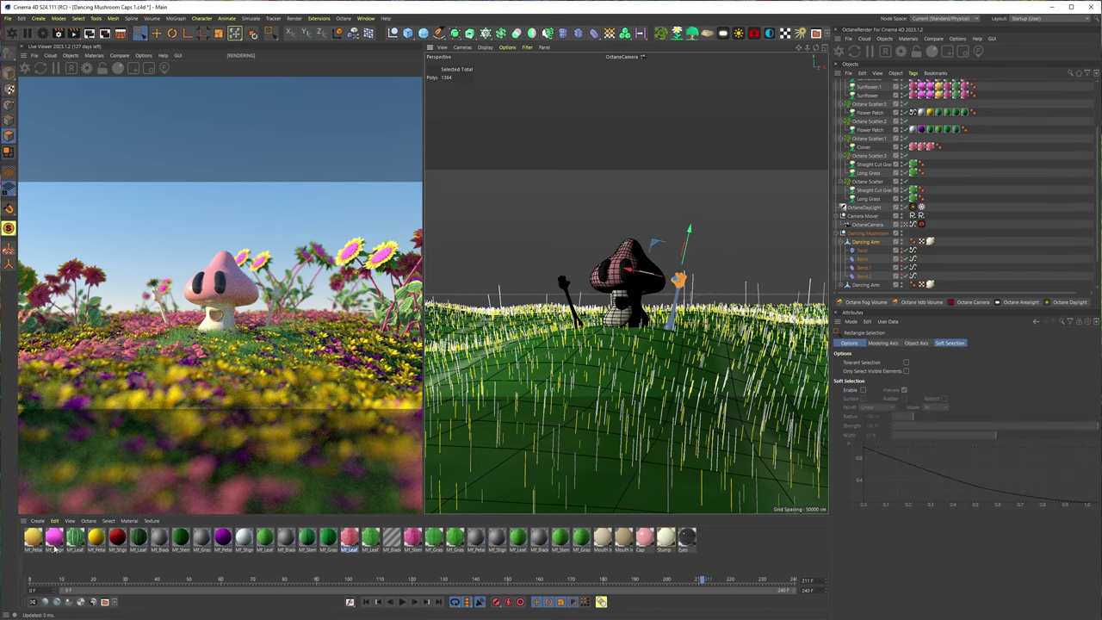
{"action": "left_click_drag", "start_coordinate": [33, 537], "coordinate": [678, 280]}
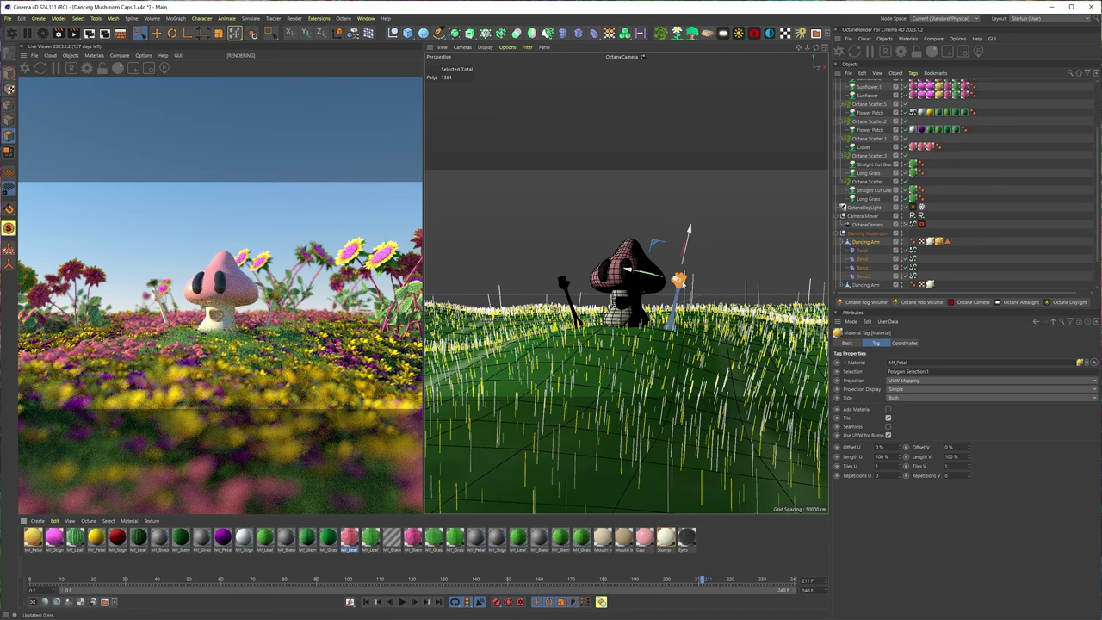
{"action": "key", "text": "ctrl+z"}
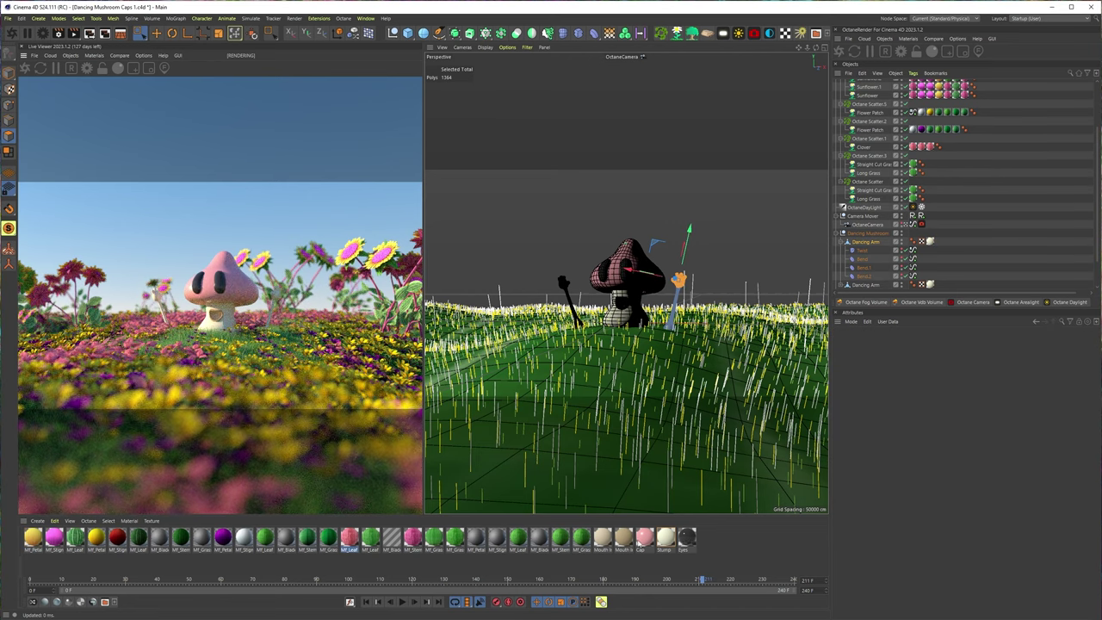
{"action": "left_click_drag", "start_coordinate": [643, 537], "coordinate": [677, 286]}
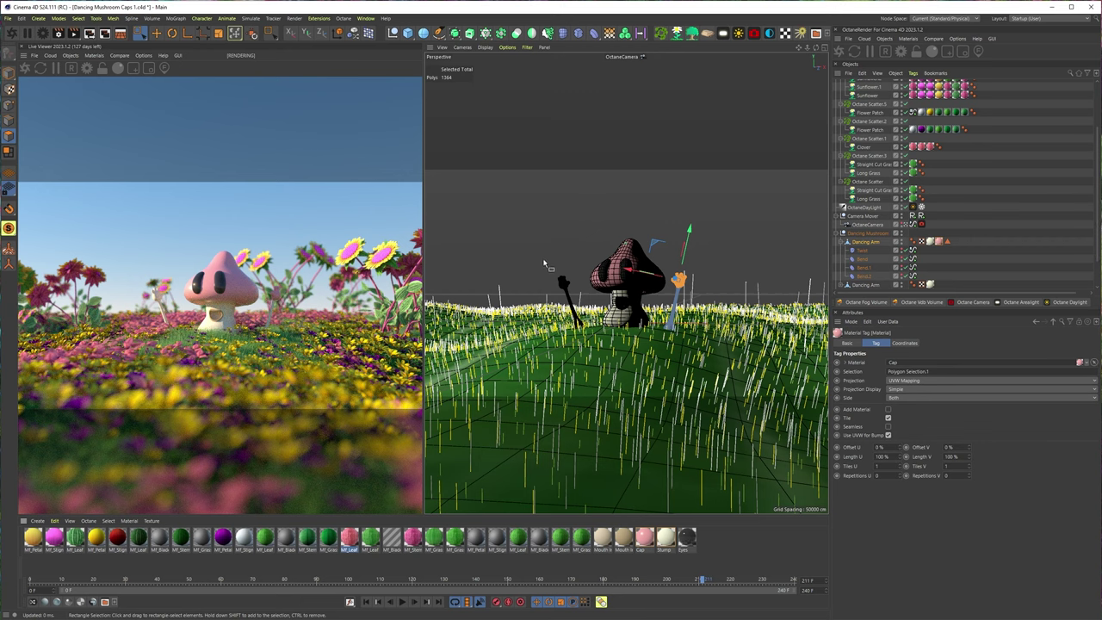
Assign the Cap material to the other Dancing Arm's hand polygons, and play the animation to about frame 16.
{"action": "left_click", "coordinate": [864, 284]}
{"action": "scroll", "coordinate": [863, 284], "scroll_direction": "down", "scroll_amount": 2}
{"action": "left_click", "coordinate": [840, 251]}
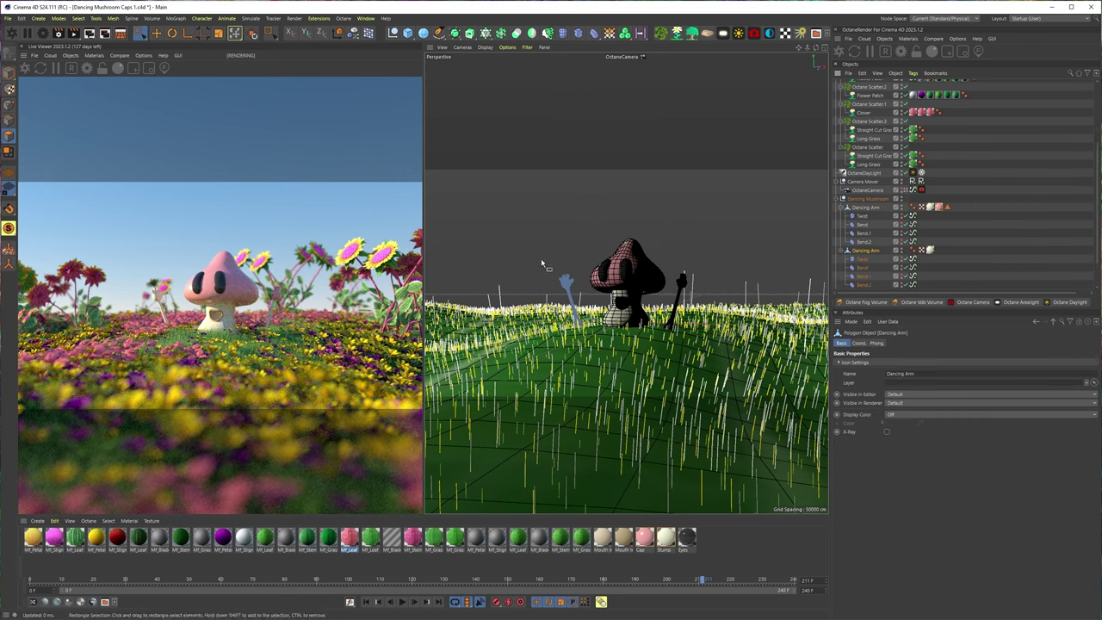
{"action": "mouse_move", "coordinate": [550, 259]}
{"action": "left_mouse_down"}
{"action": "mouse_move", "coordinate": [588, 288]}
{"action": "mouse_move", "coordinate": [564, 274]}
{"action": "left_mouse_up"}
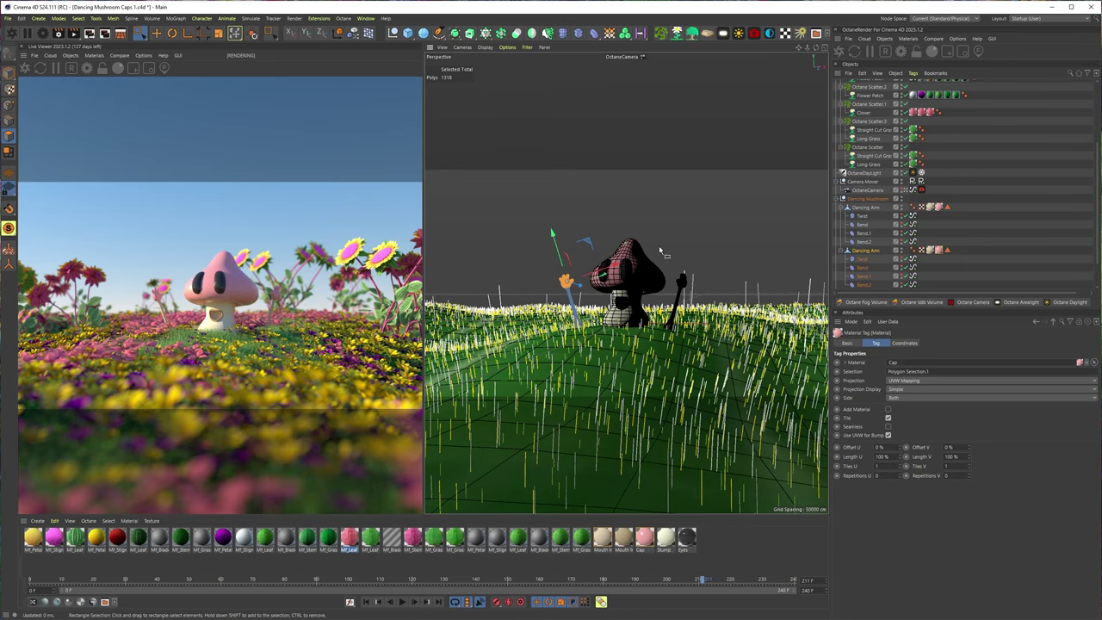
{"action": "left_click", "coordinate": [401, 601]}
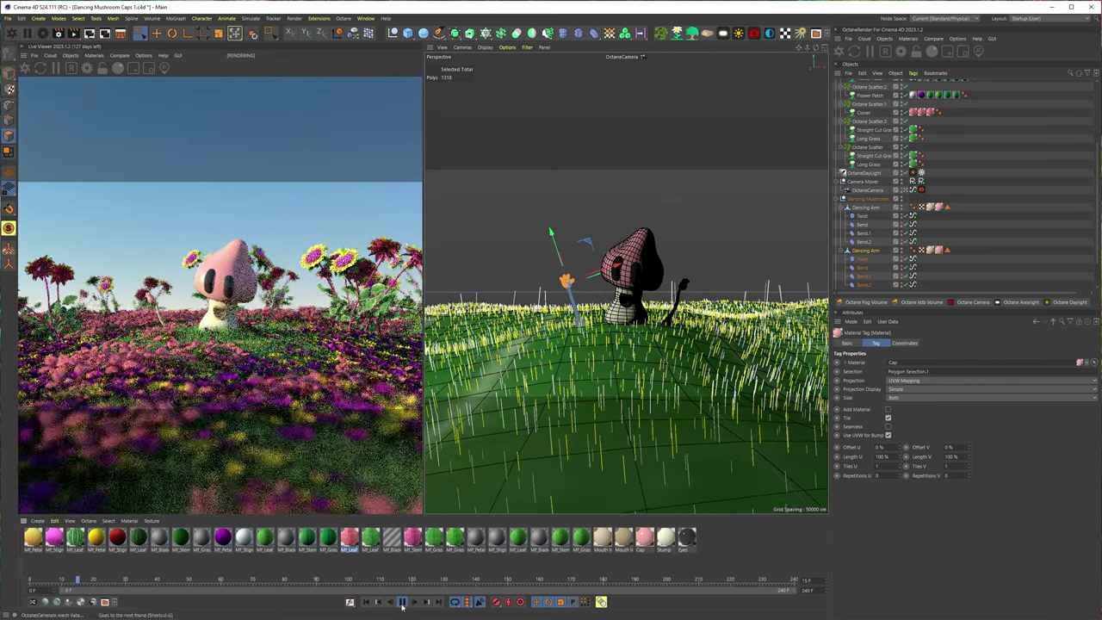
{"action": "left_click", "coordinate": [402, 600]}
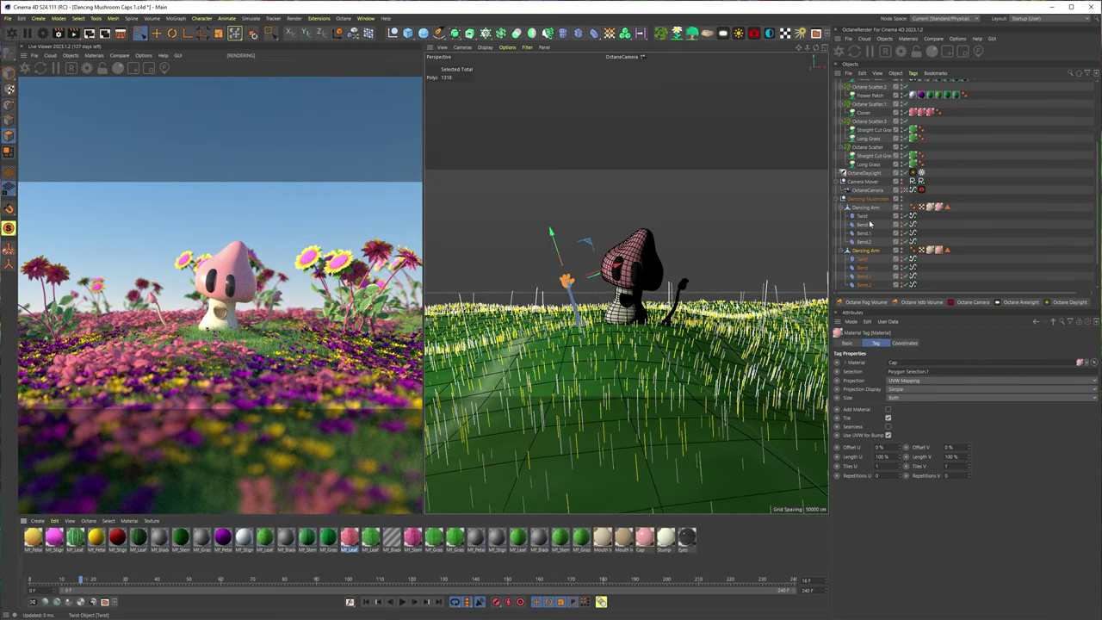
Duplicate the pink Mf_Leaf material and put the copy on the cap of the Dancing Mush Body in place of Cap.
{"action": "left_click", "coordinate": [644, 280]}
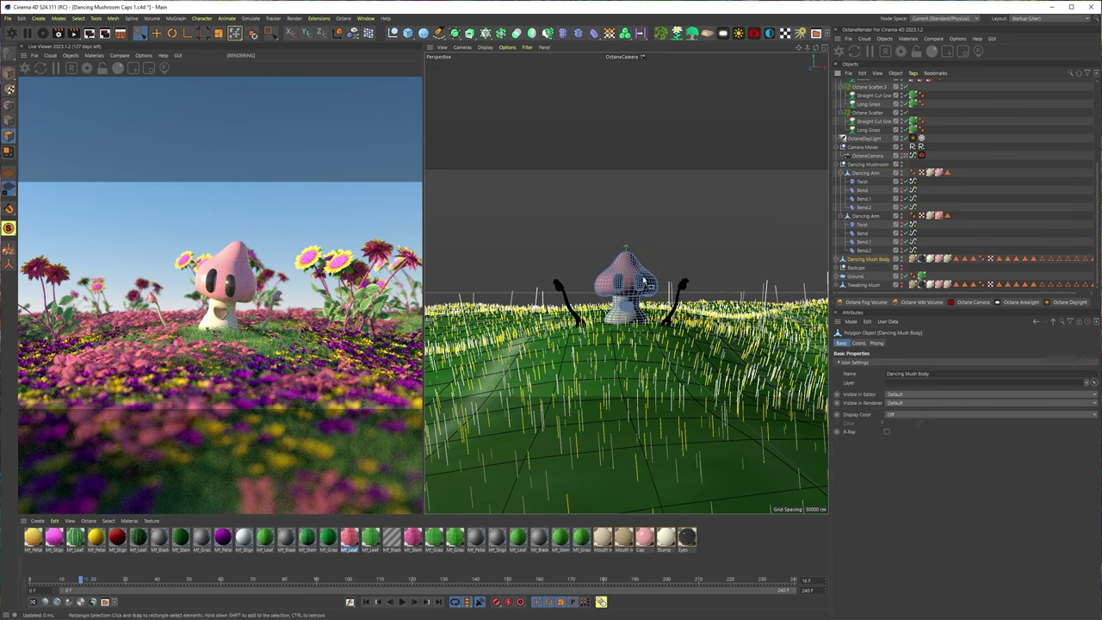
{"action": "left_click", "coordinate": [840, 260]}
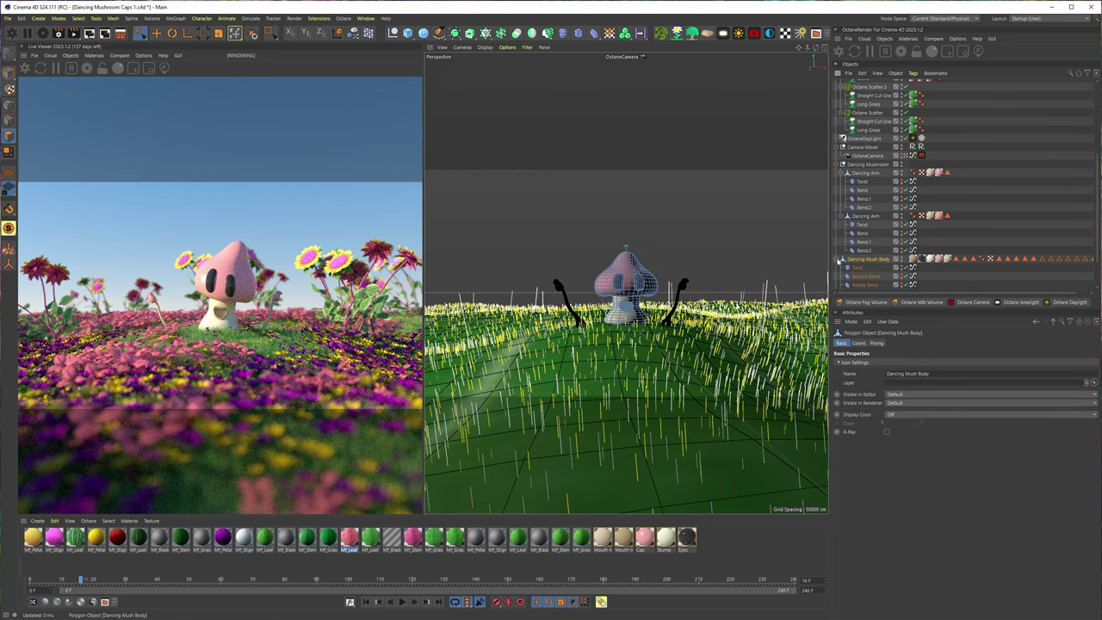
{"action": "left_click", "coordinate": [937, 259]}
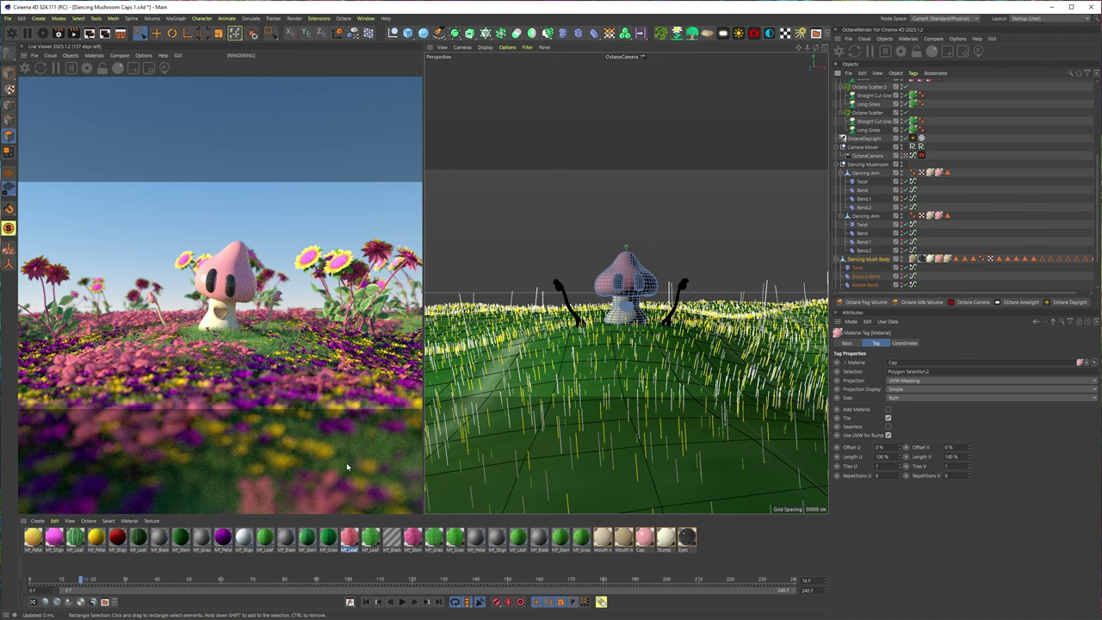
{"action": "left_click_drag", "start_coordinate": [362, 544], "coordinate": [939, 259], "text": "ctrl"}
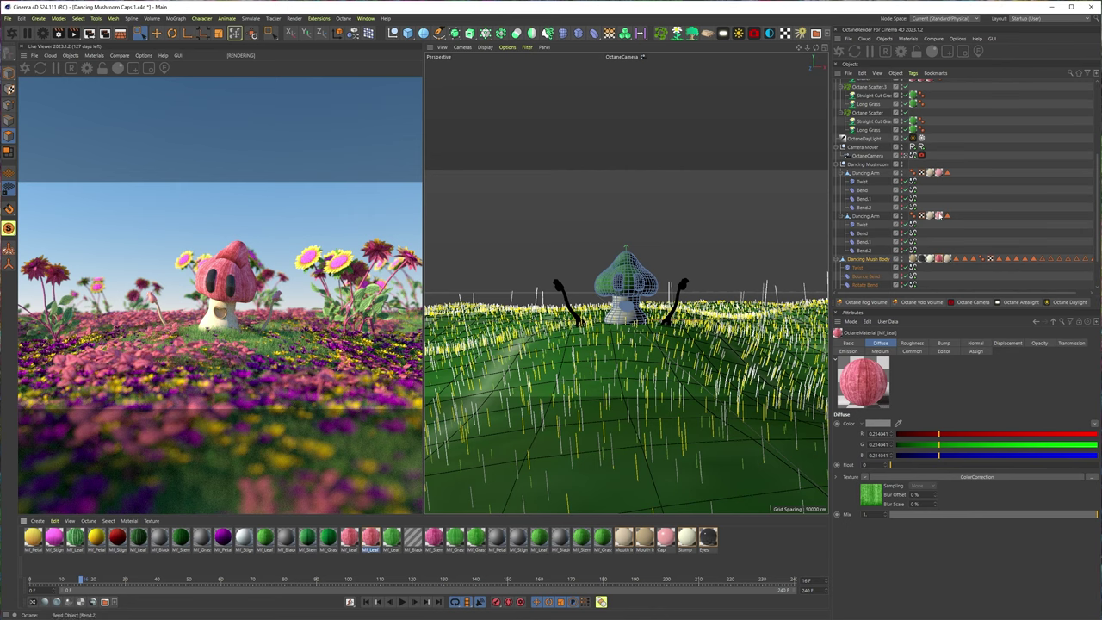
Try Cylindrical projection for the mushroom cap's Mf_Leaf material tag, and switch it to Spherical.
{"action": "left_click", "coordinate": [941, 259]}
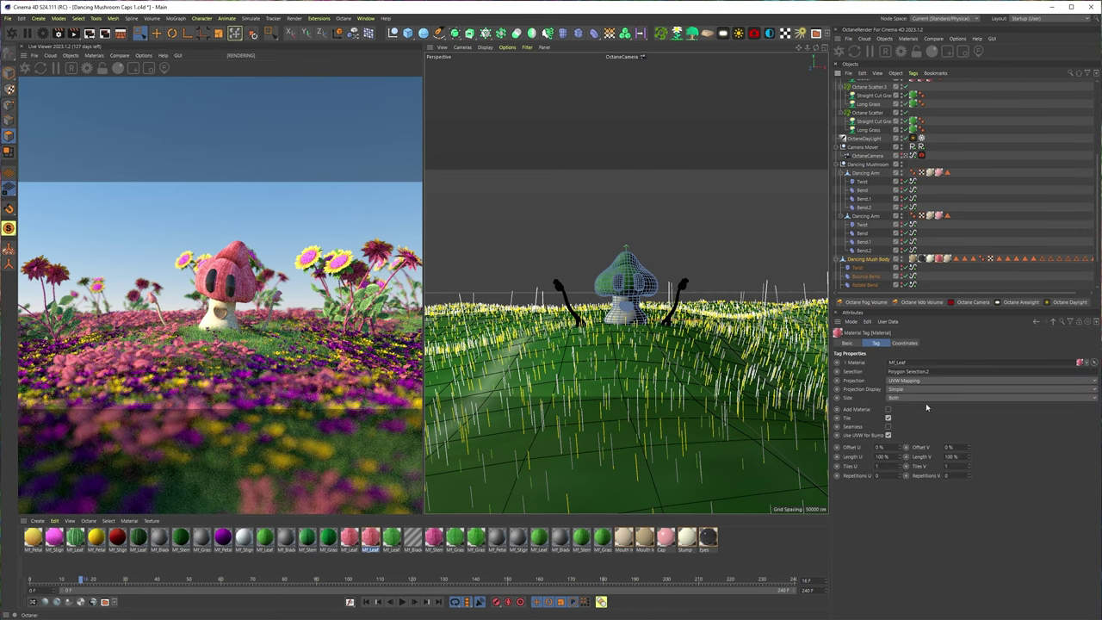
{"action": "left_click", "coordinate": [903, 386]}
{"action": "left_click", "coordinate": [901, 379]}
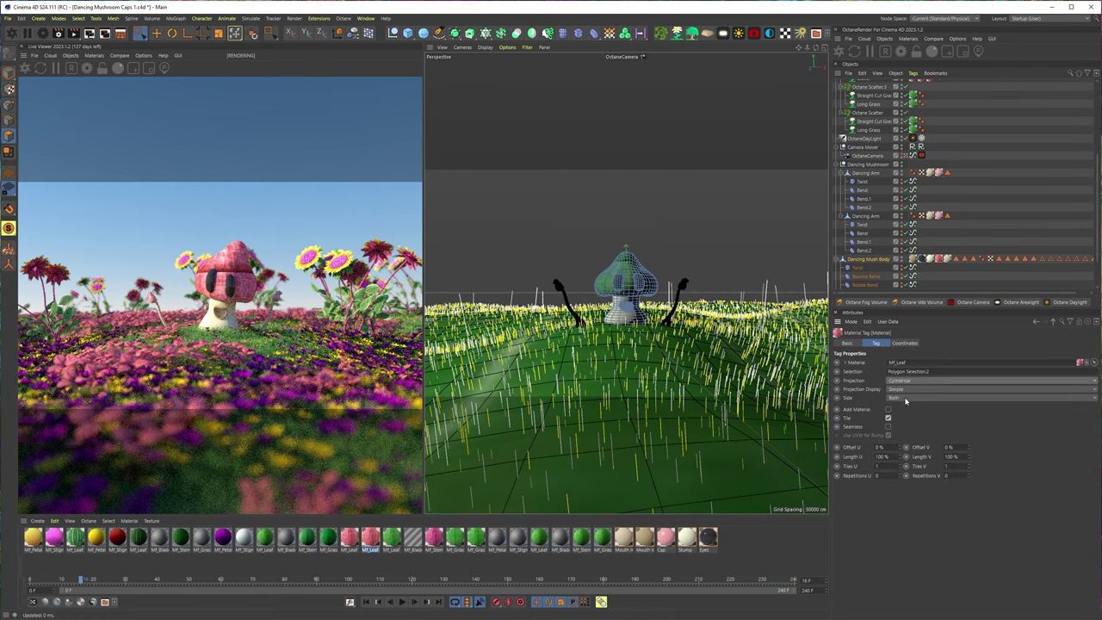
{"action": "left_click", "coordinate": [900, 380]}
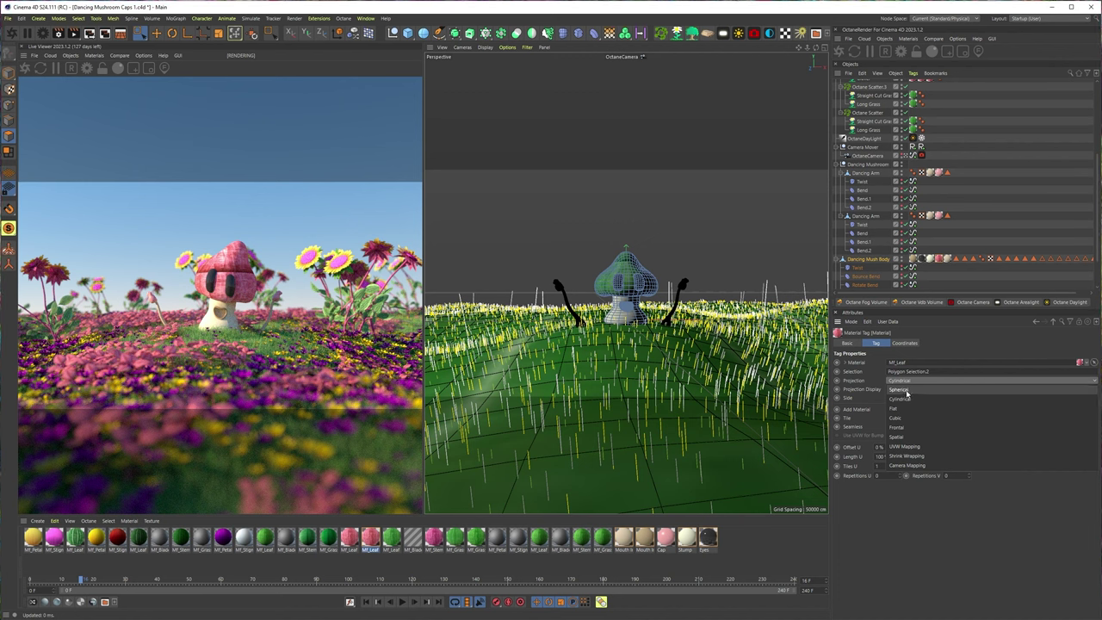
{"action": "left_click", "coordinate": [906, 392]}
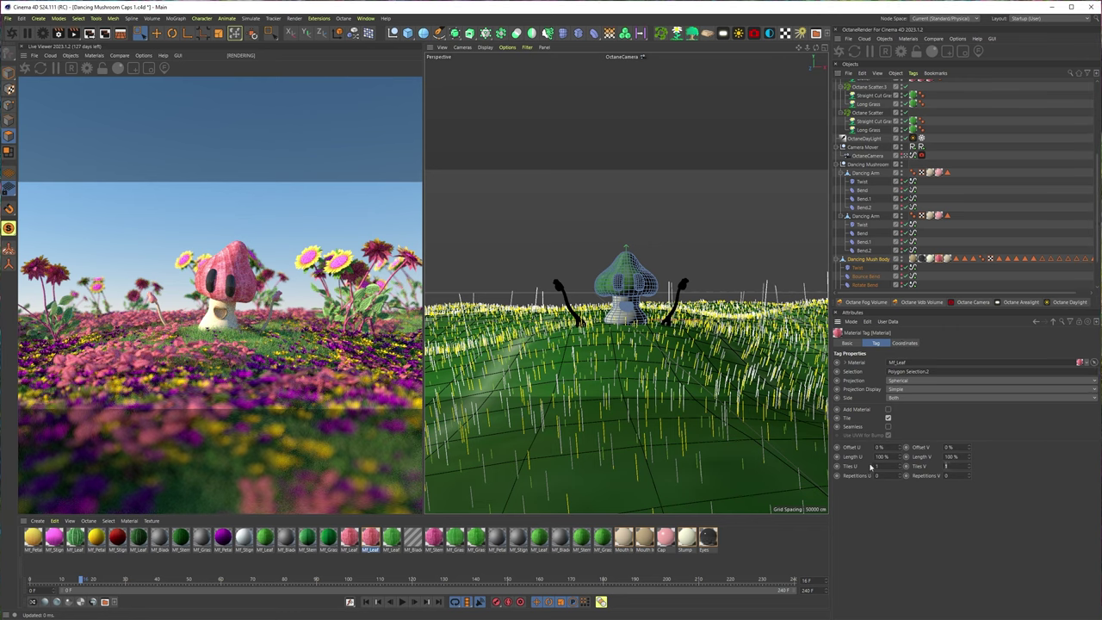
Set Tiles U of the cap's Mf_Leaf tag to 5 and play the animation to about frame 40.
{"action": "key", "text": "Return"}
{"action": "key", "text": "ctrl+z"}
{"action": "left_click_drag", "start_coordinate": [883, 467], "coordinate": [854, 465]}
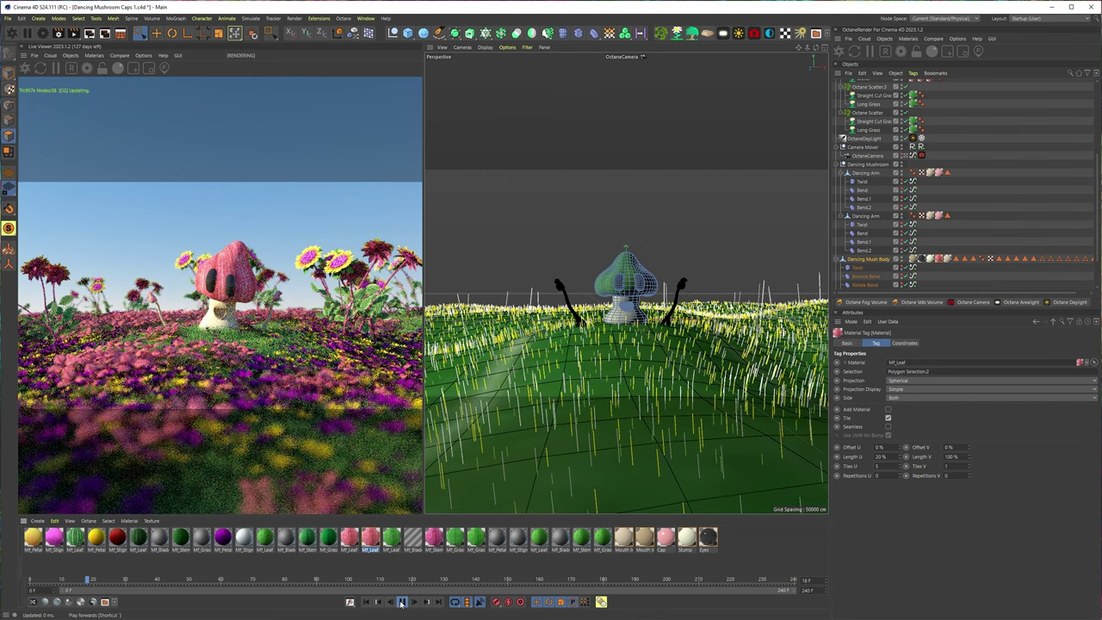
{"action": "left_click", "coordinate": [401, 602]}
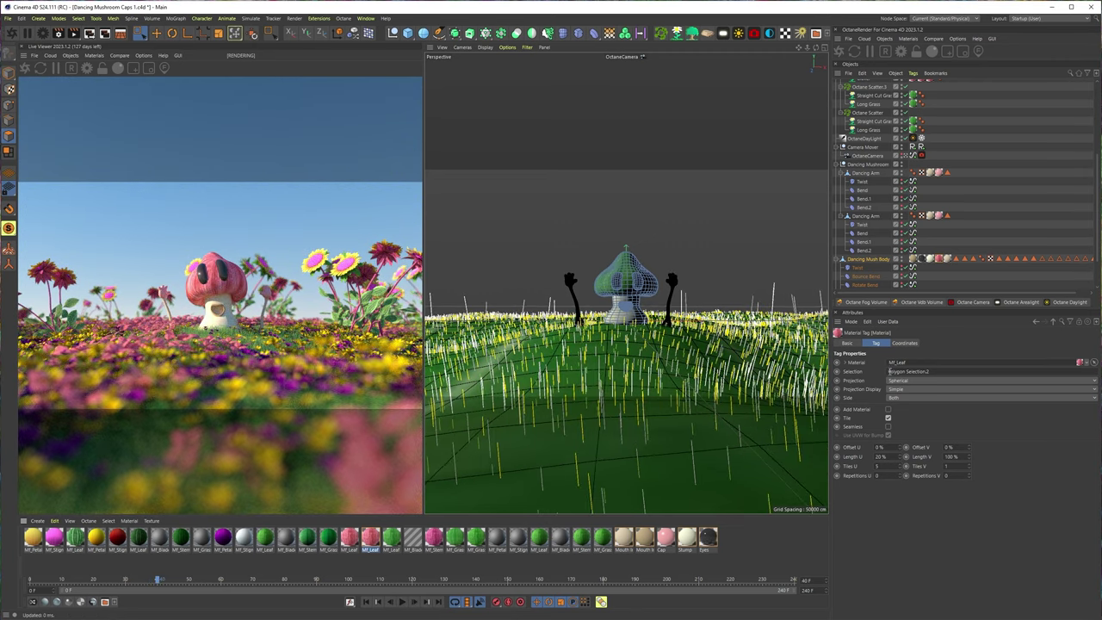
Try Cylindrical projection with Tiles V at 0.1 and 10, undo back to Spherical with single tiles, and play to frame 48.
{"action": "left_click", "coordinate": [900, 381]}
{"action": "left_click", "coordinate": [914, 399]}
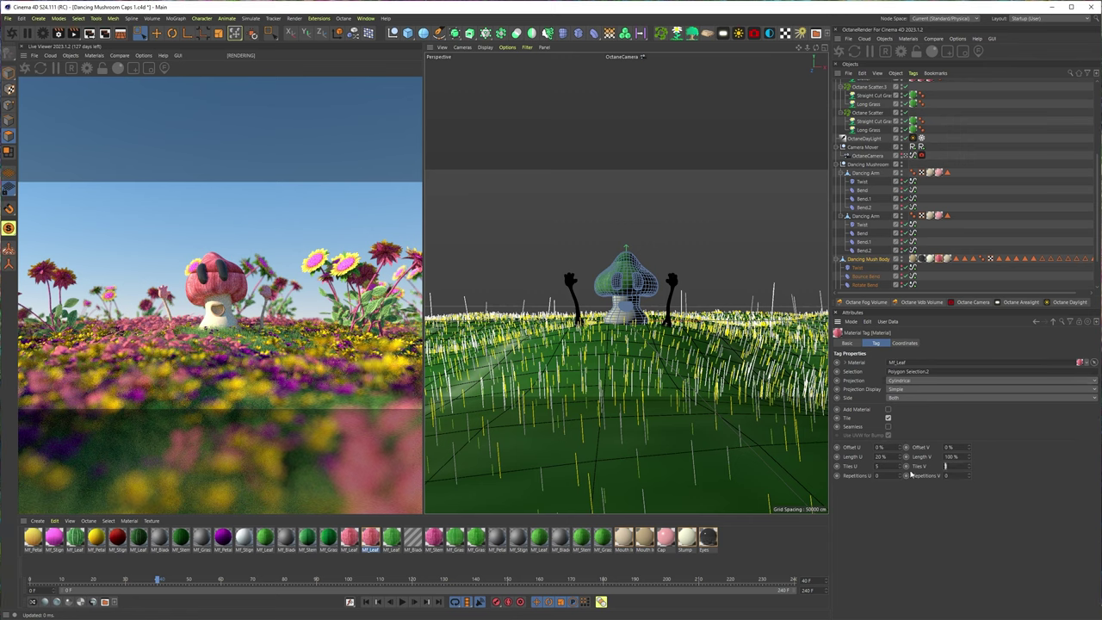
{"action": "type", "text": "0.1"}
{"action": "key", "text": "Return"}
{"action": "key", "text": "ctrl+z"}
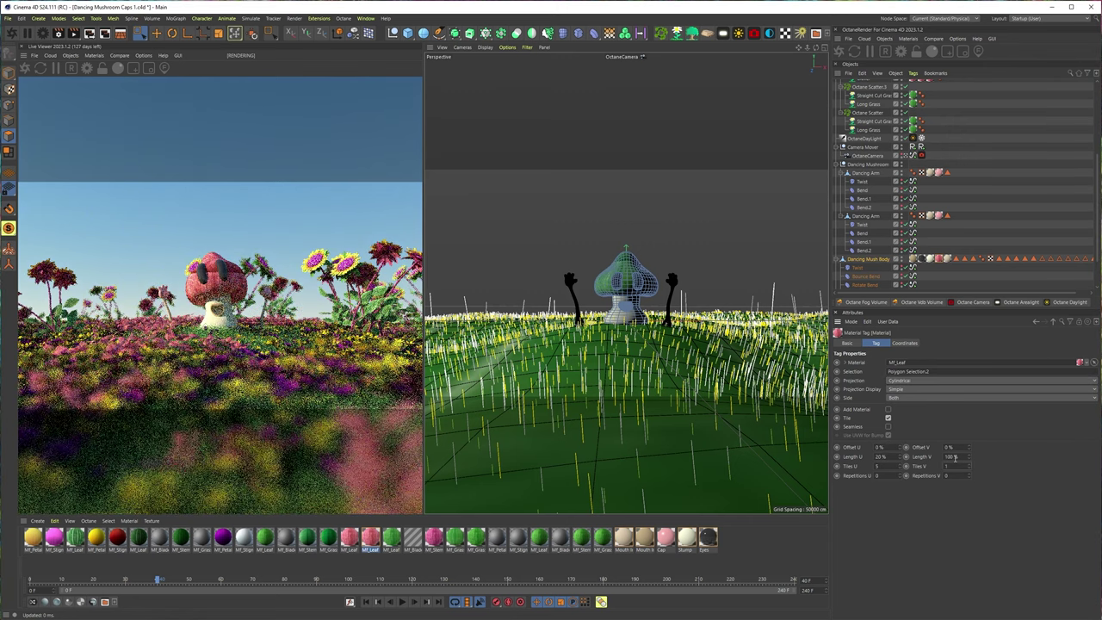
{"action": "type", "text": "0"}
{"action": "key", "text": "Return"}
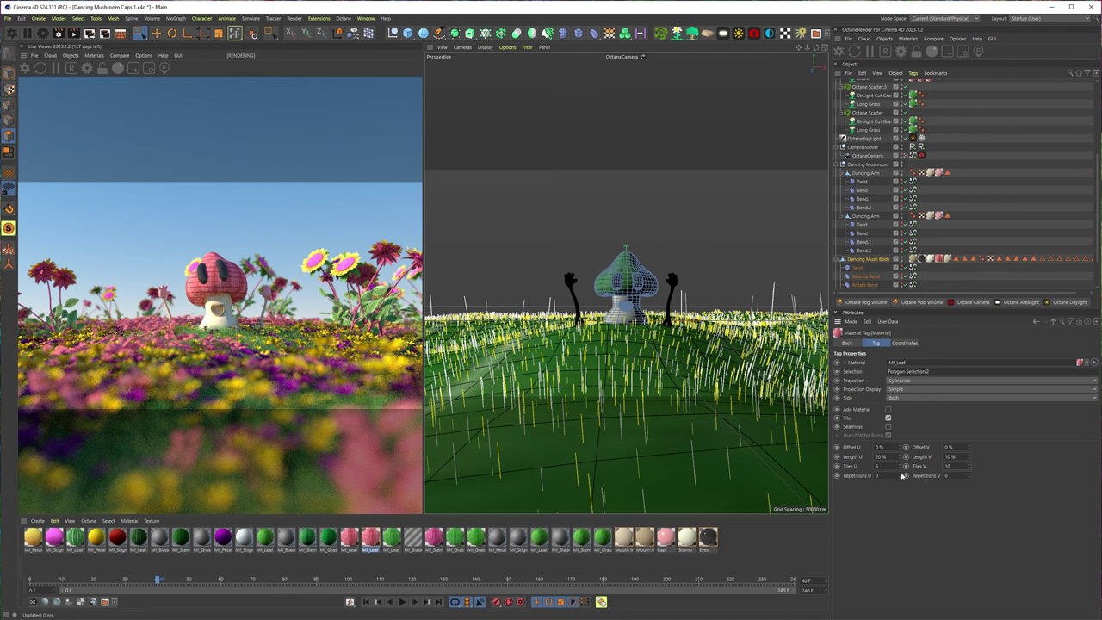
{"action": "key", "text": "ctrl+z"}
{"action": "key", "text": "ctrl+z"}
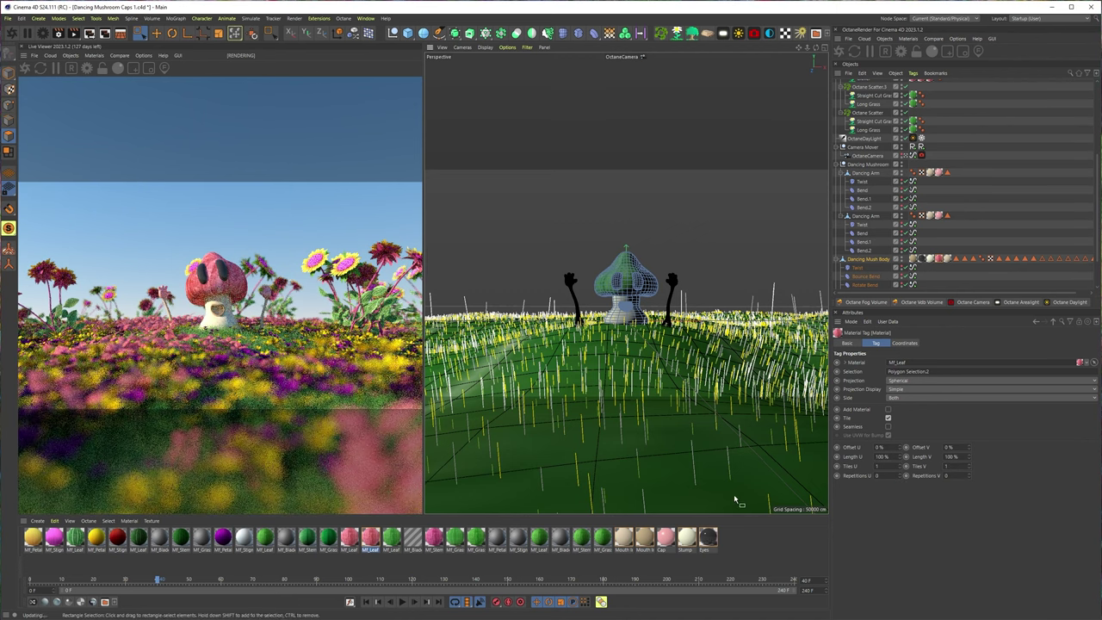
{"action": "left_click", "coordinate": [402, 601]}
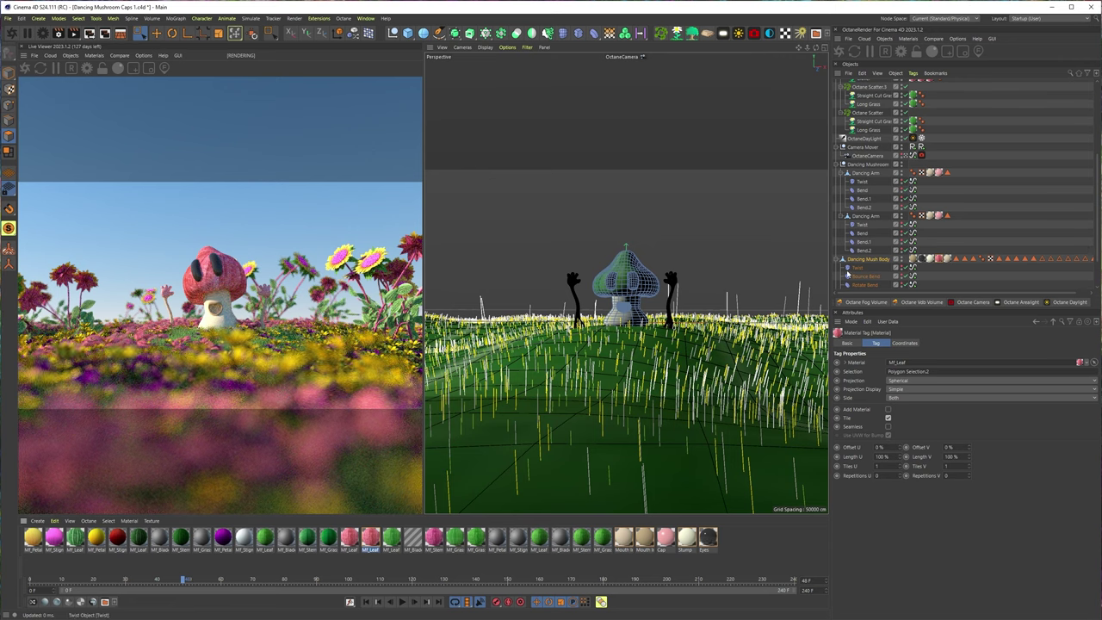
Set the Mf_Leaf copy's colour correction to saturation about 0.54 and exposure about 3.48, and return the Cap material to the mushroom's cap.
{"action": "double_click", "coordinate": [370, 538]}
{"action": "left_click", "coordinate": [550, 377]}
{"action": "left_click", "coordinate": [549, 375]}
{"action": "left_click", "coordinate": [644, 412]}
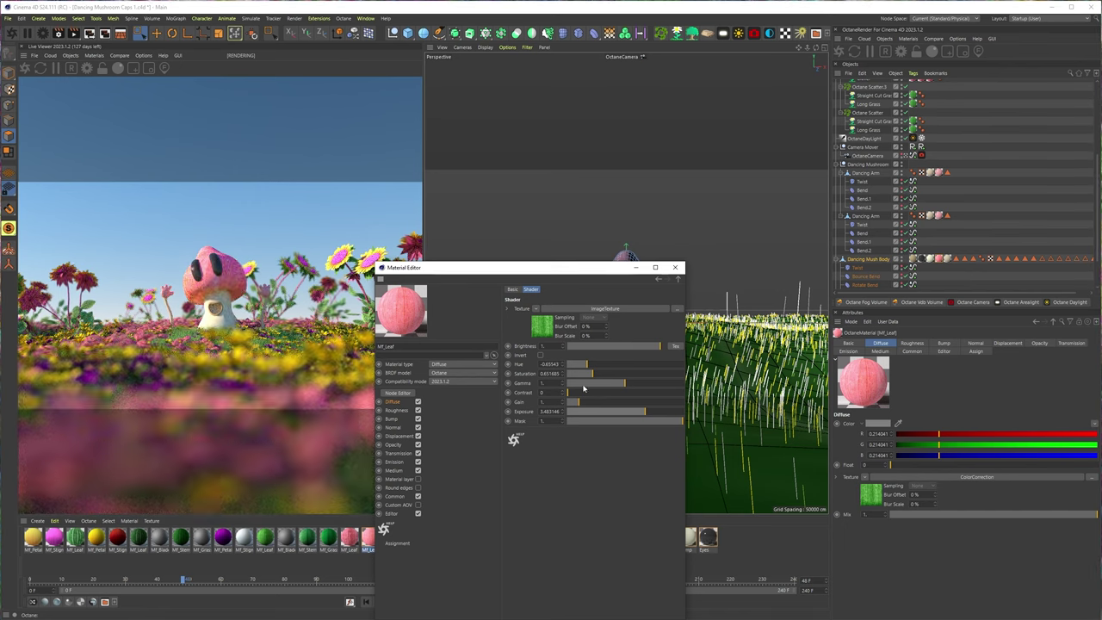
{"action": "left_click", "coordinate": [584, 373]}
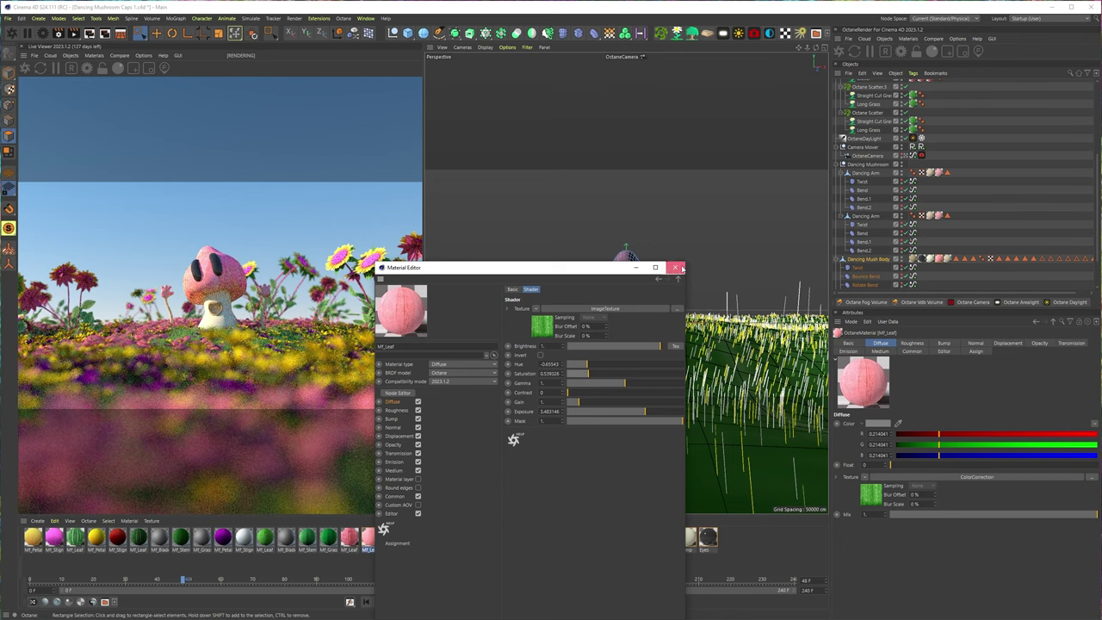
{"action": "left_click", "coordinate": [674, 267]}
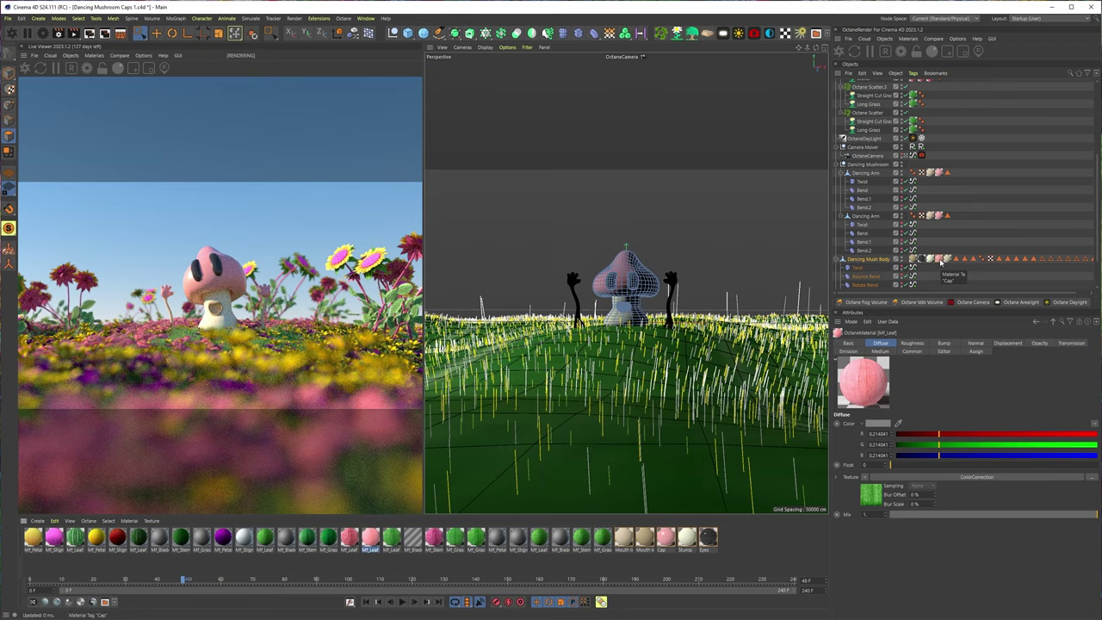
Play the animation to about frame 73 to check the mushroom's cap and hands.
{"action": "left_click", "coordinate": [401, 601]}
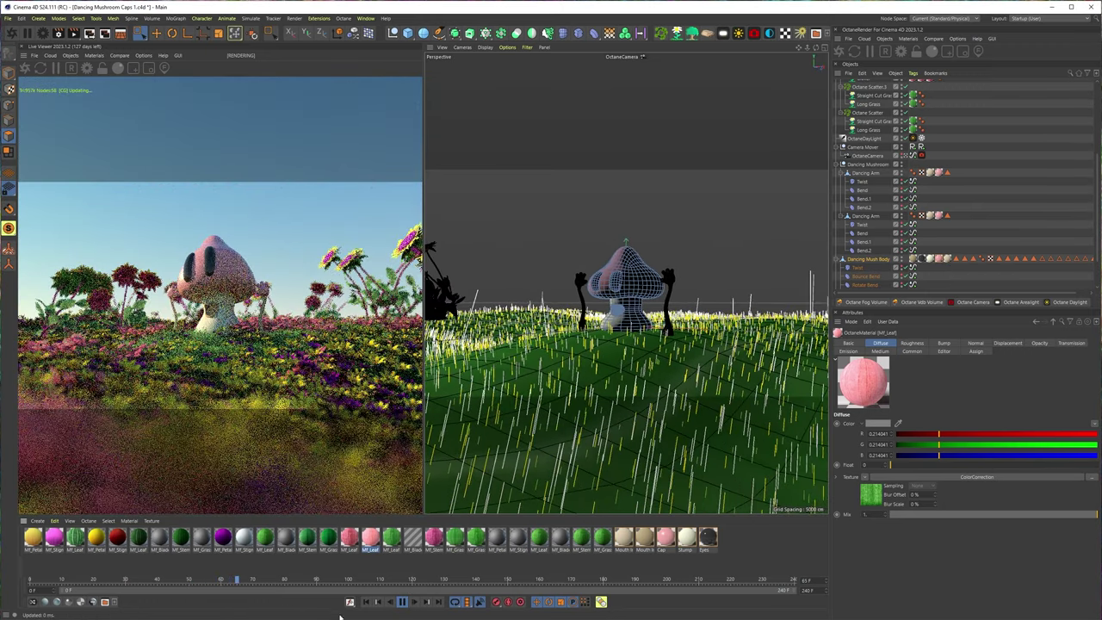
{"action": "left_click", "coordinate": [401, 601]}
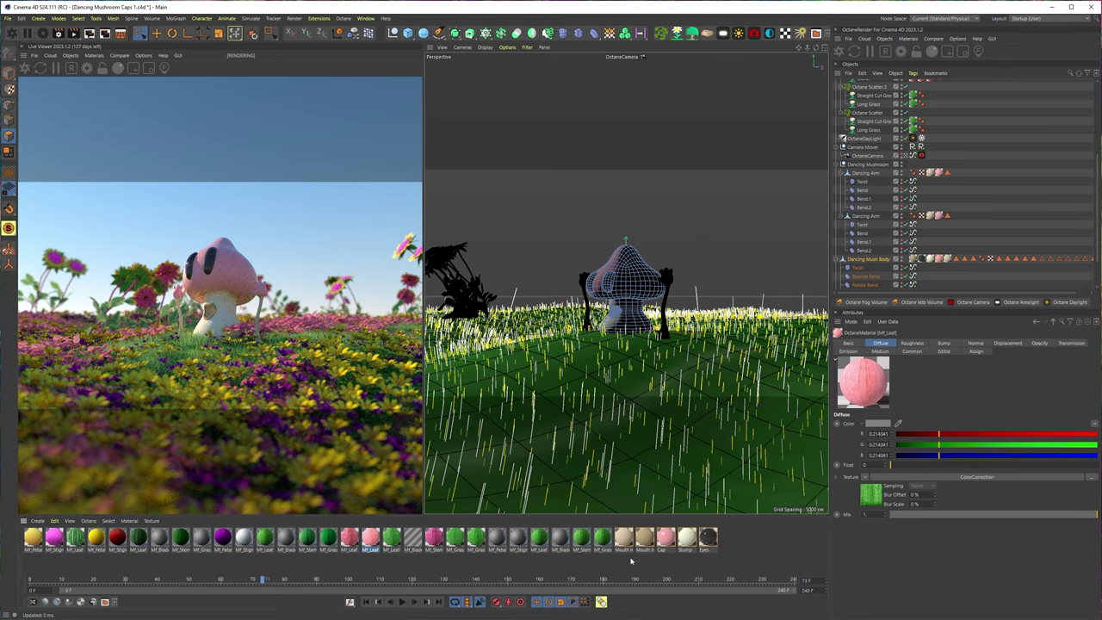
Change the material type of the Eyes material to Specular.
{"action": "double_click", "coordinate": [707, 537]}
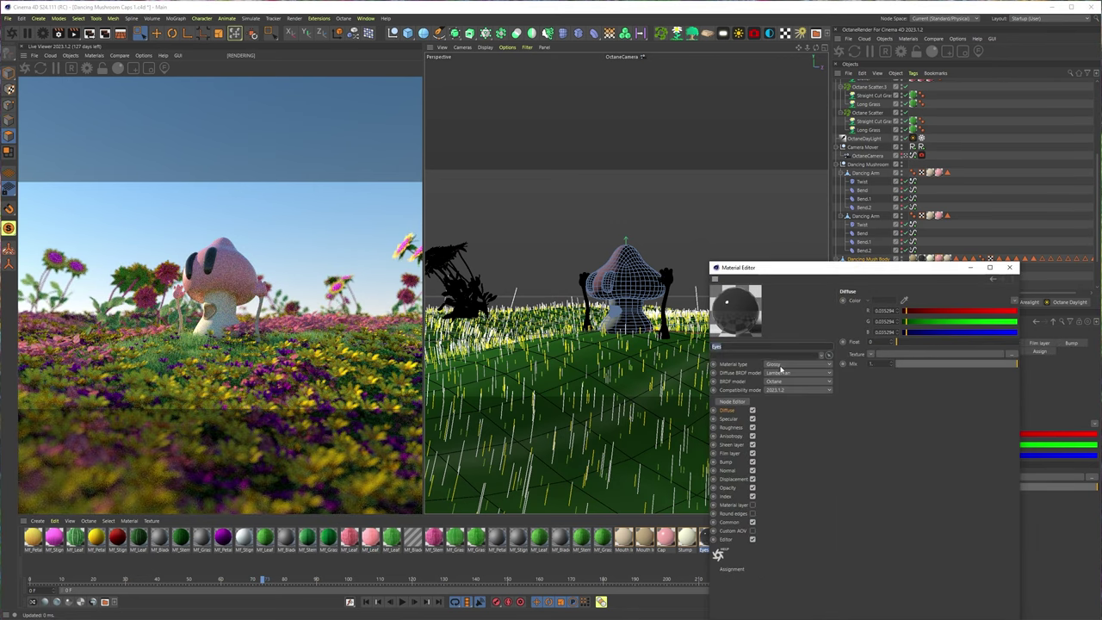
{"action": "left_click", "coordinate": [798, 363]}
{"action": "left_click", "coordinate": [779, 393]}
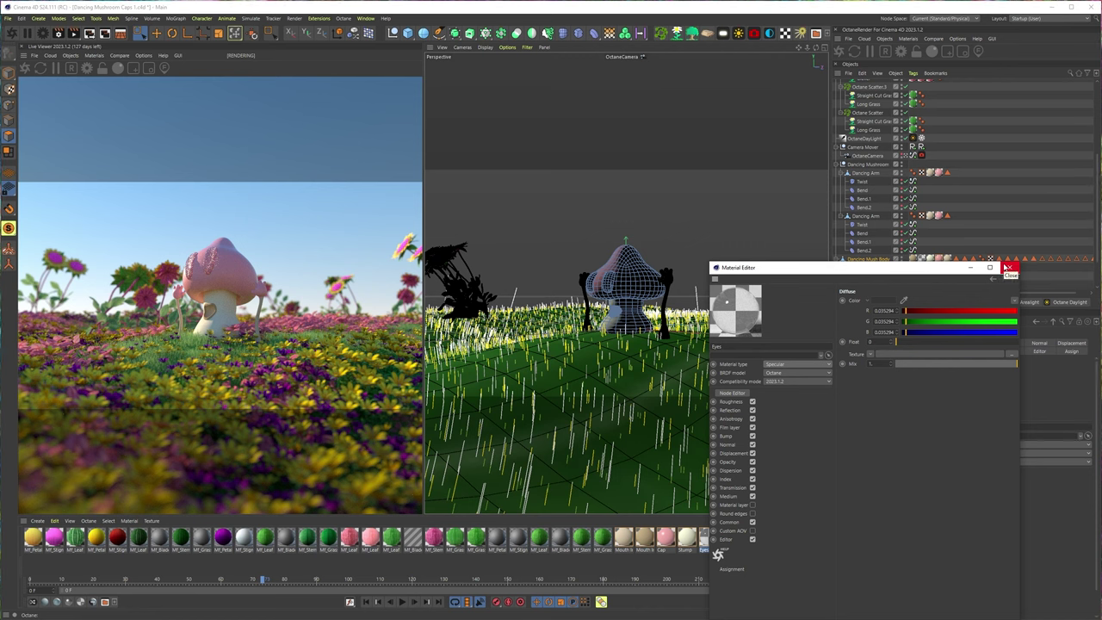
Enable Fake shadows in the Eyes material's Common settings.
{"action": "left_click", "coordinate": [726, 435]}
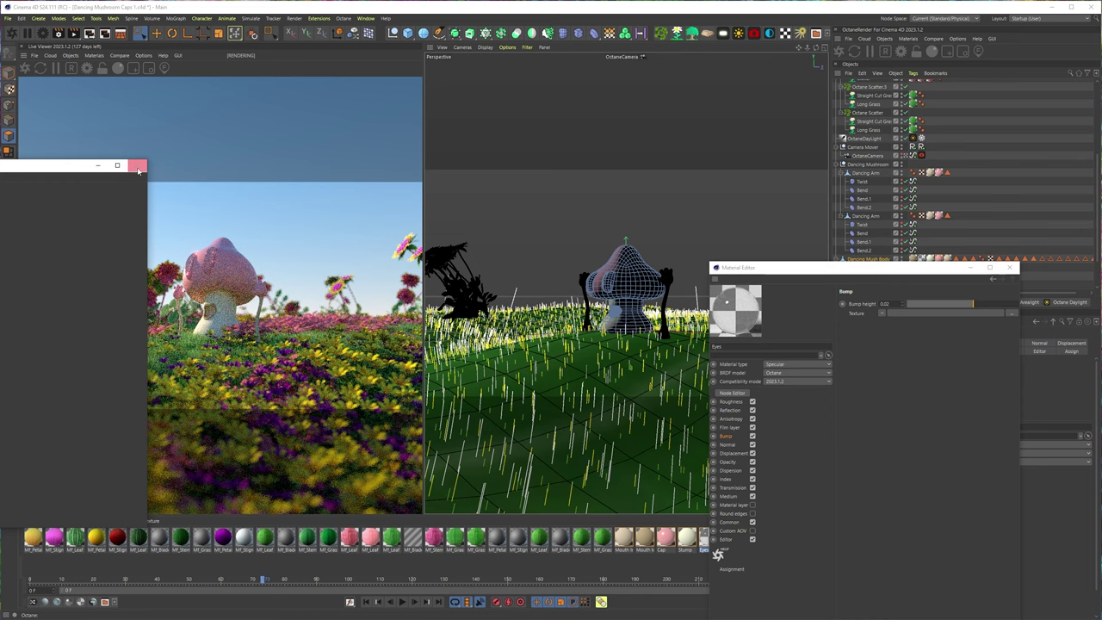
{"action": "left_click", "coordinate": [729, 470]}
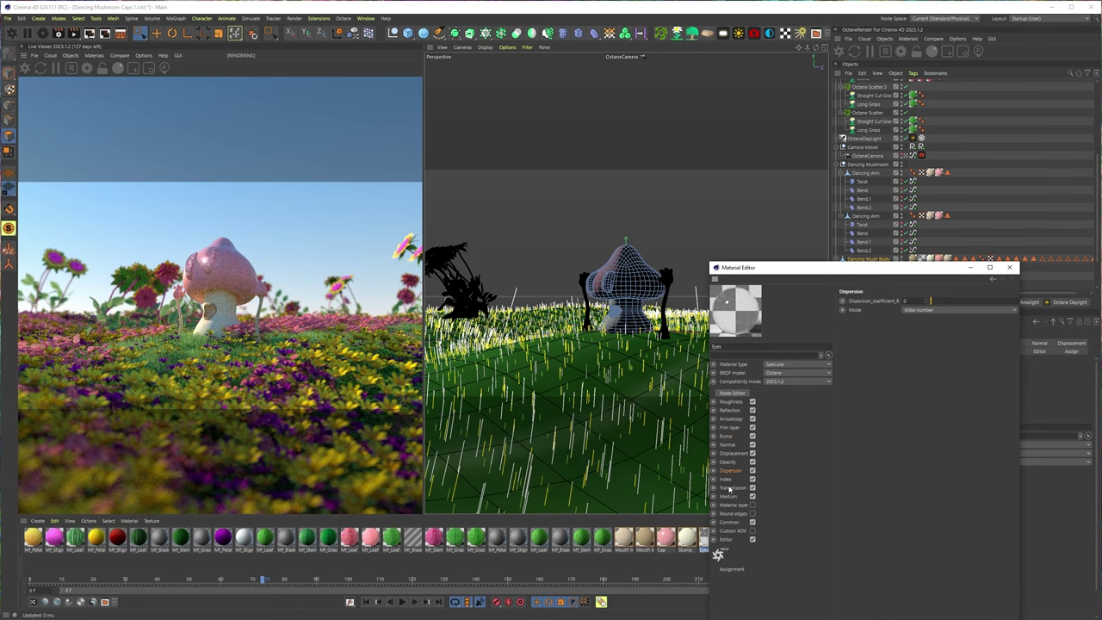
{"action": "left_click", "coordinate": [730, 522]}
{"action": "left_click", "coordinate": [910, 318]}
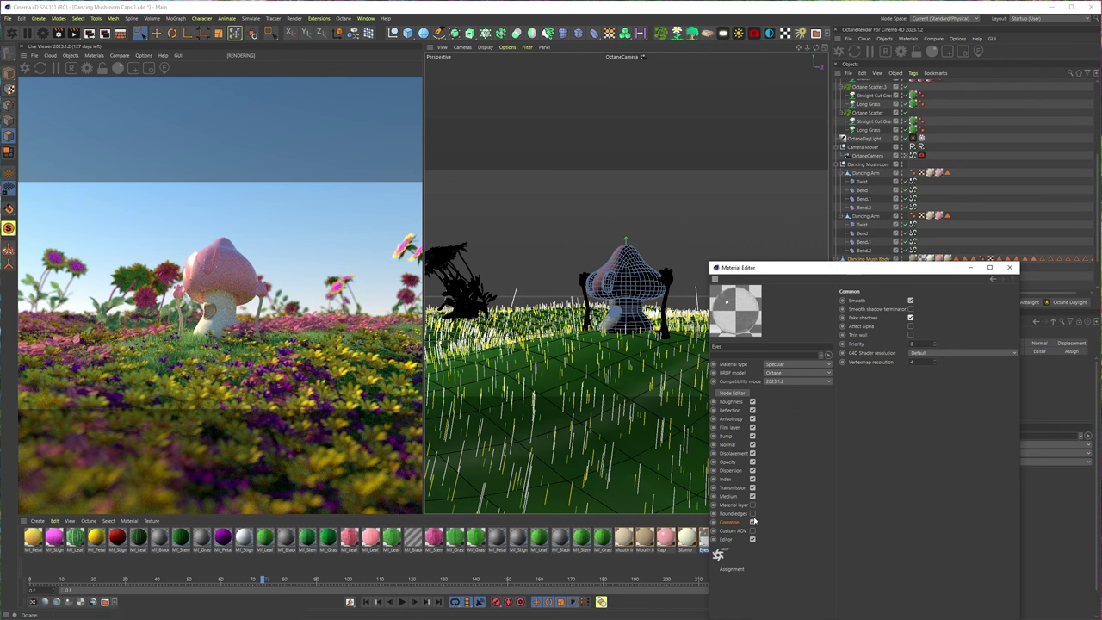
Try a cyan transmission colour on the Eyes material, with hue 187° and saturation 59%.
{"action": "left_click", "coordinate": [729, 478]}
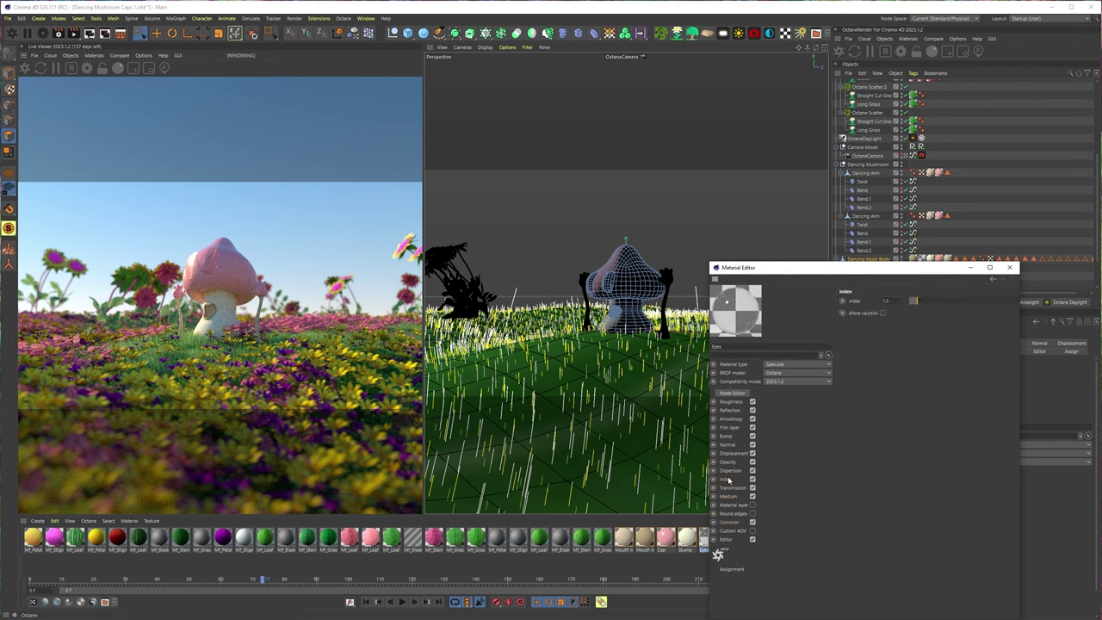
{"action": "left_click", "coordinate": [728, 453]}
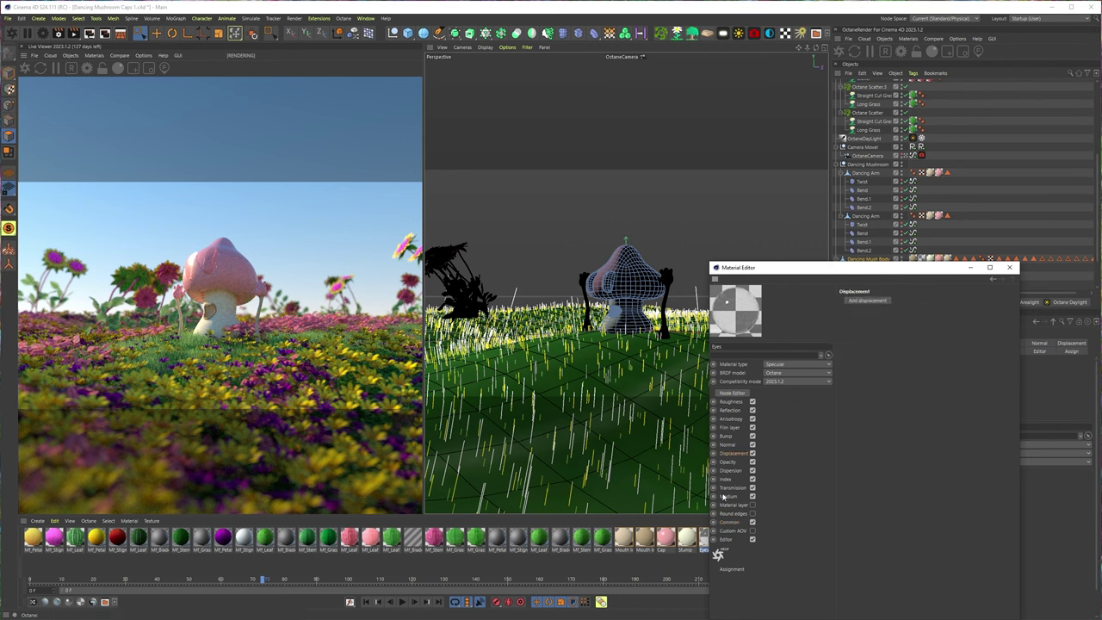
{"action": "left_click", "coordinate": [728, 487]}
{"action": "left_click", "coordinate": [889, 303]}
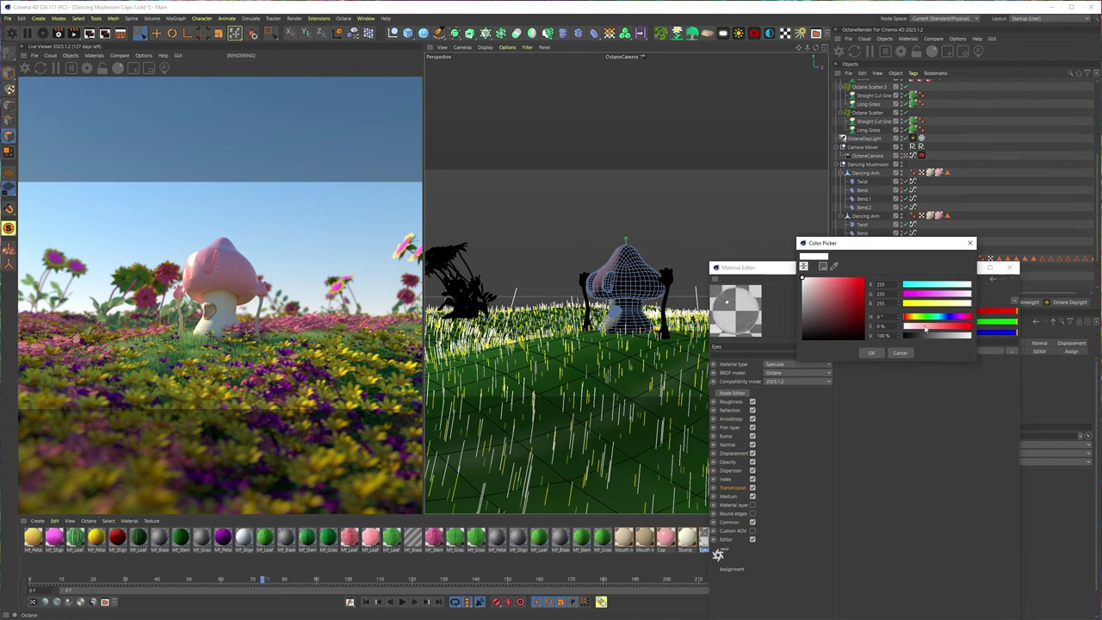
{"action": "mouse_move", "coordinate": [934, 315]}
{"action": "left_mouse_down"}
{"action": "mouse_move", "coordinate": [951, 317]}
{"action": "mouse_move", "coordinate": [940, 318]}
{"action": "left_mouse_up"}
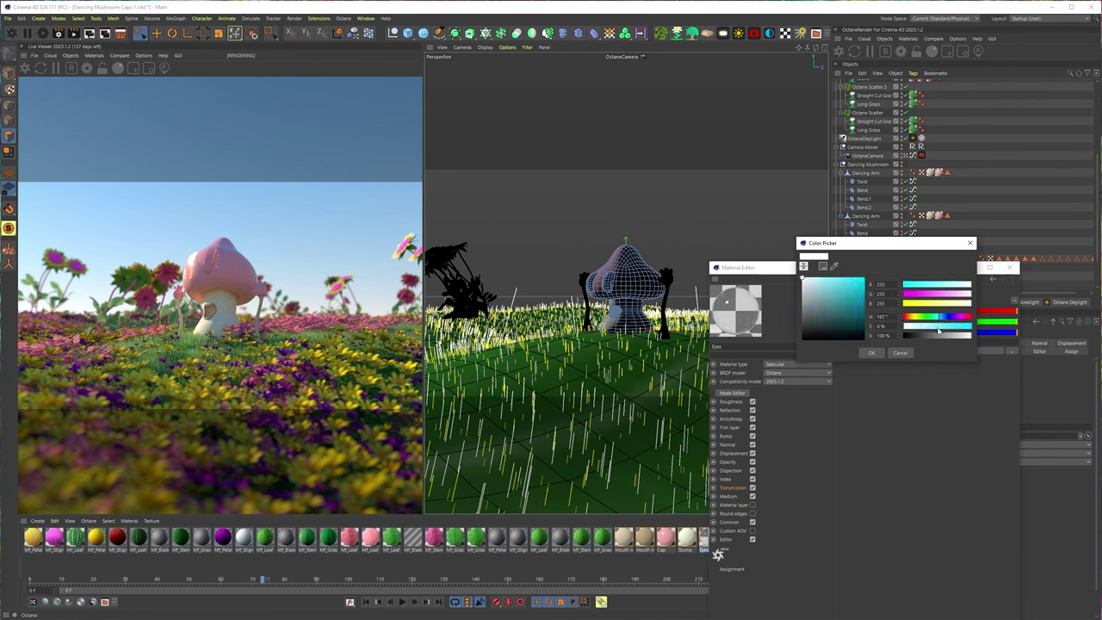
{"action": "left_click", "coordinate": [870, 353]}
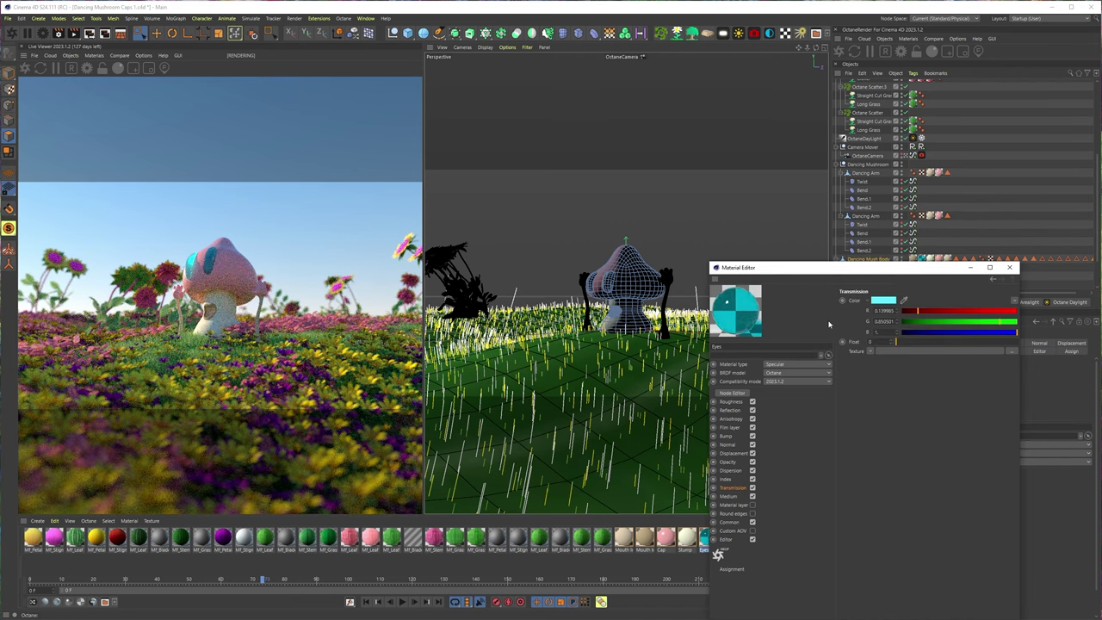
Play the animation to about frame 144 to check the mushroom's eyes from the front.
{"action": "left_click", "coordinate": [402, 601]}
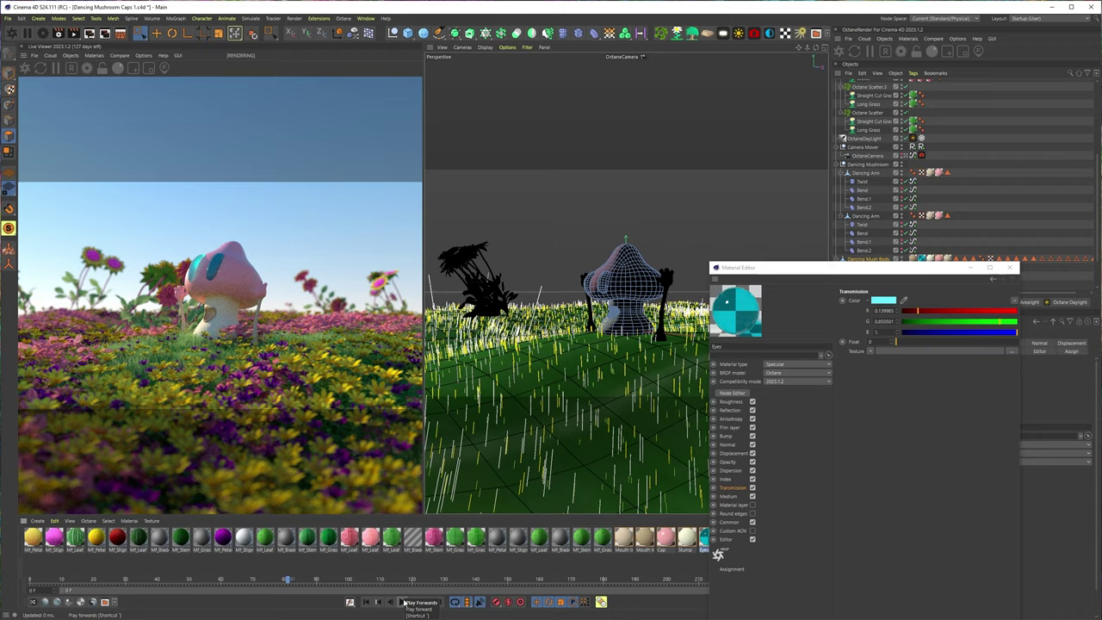
{"action": "left_click", "coordinate": [403, 602]}
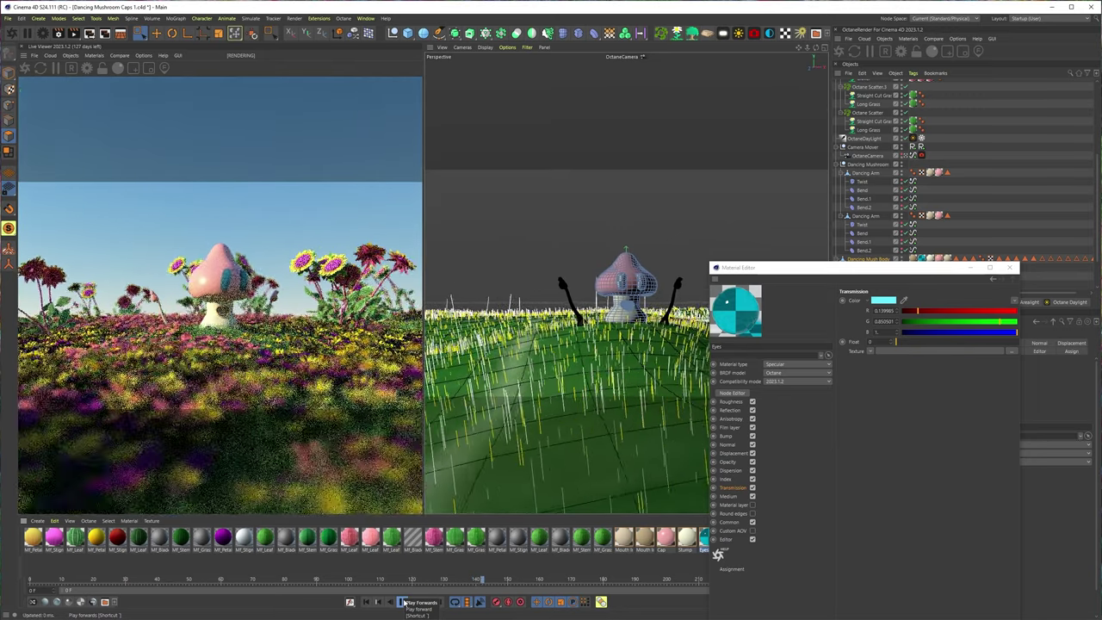
{"action": "left_click", "coordinate": [404, 601]}
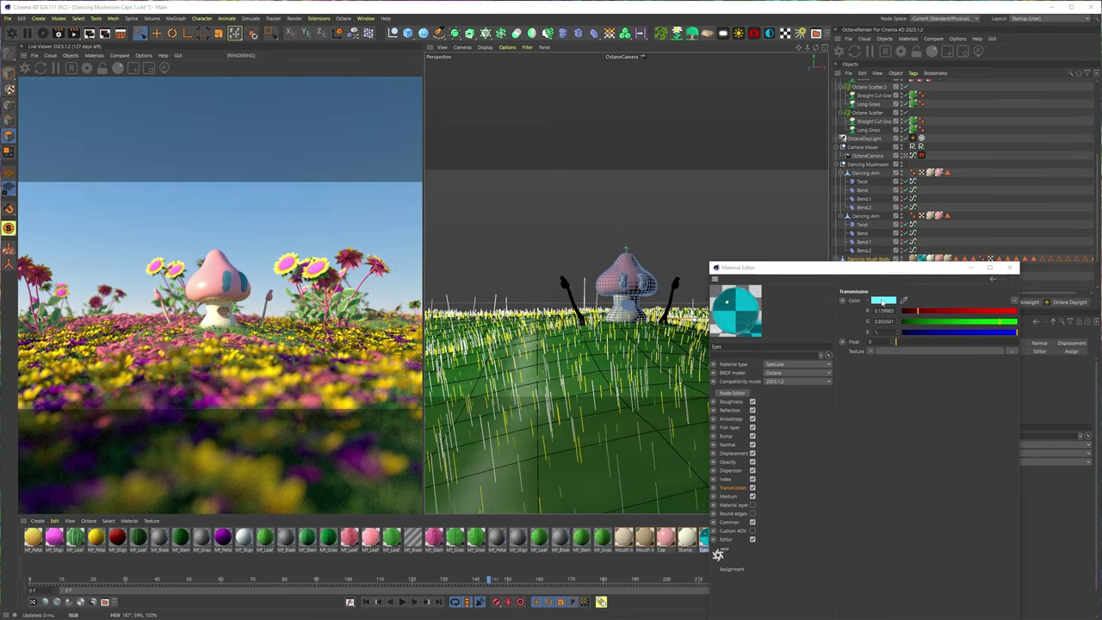
Try a yellow transmission colour on the Eyes material, shifting it to hue 59° and saturation 81%.
{"action": "left_click", "coordinate": [882, 300]}
{"action": "left_click", "coordinate": [910, 316]}
{"action": "left_click", "coordinate": [866, 352]}
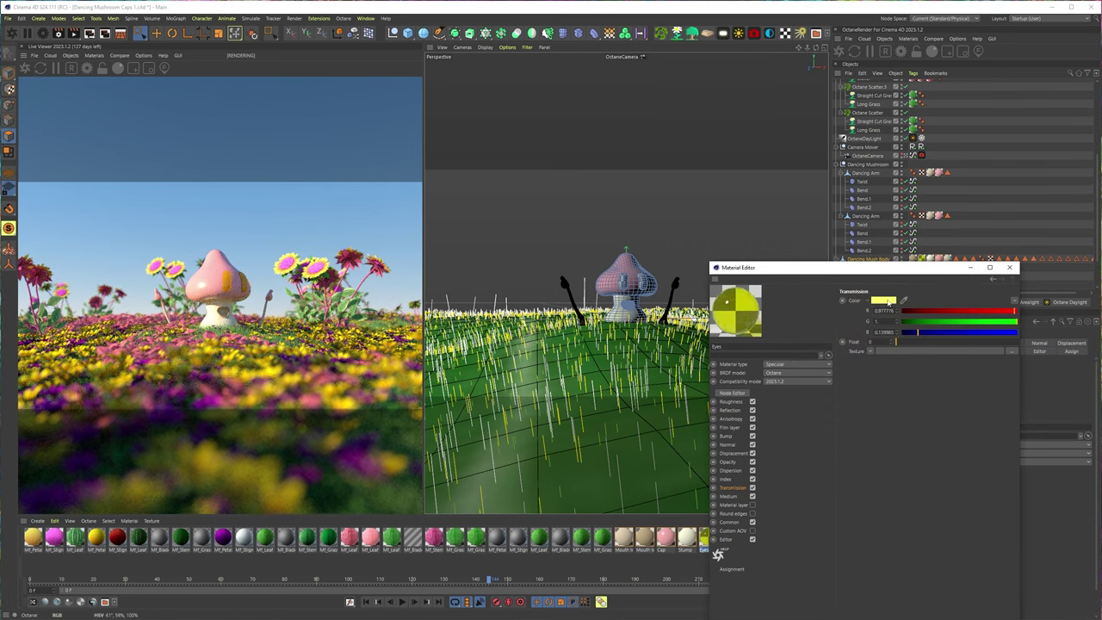
{"action": "left_click", "coordinate": [884, 301]}
{"action": "left_click", "coordinate": [916, 324]}
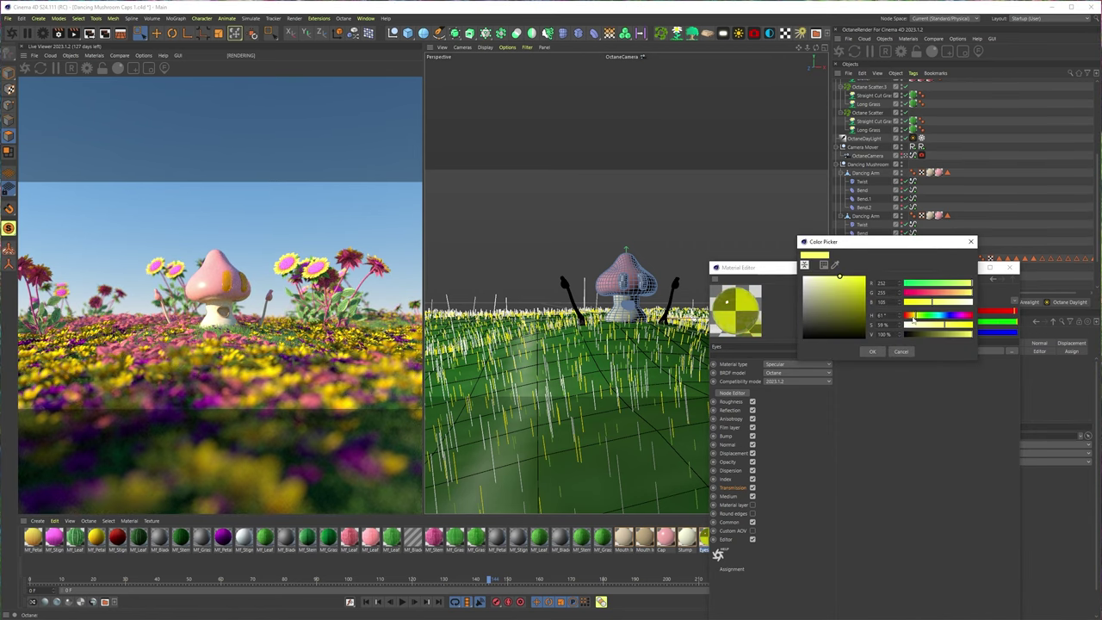
{"action": "left_click_drag", "start_coordinate": [912, 319], "coordinate": [916, 319]}
{"action": "left_click", "coordinate": [871, 352]}
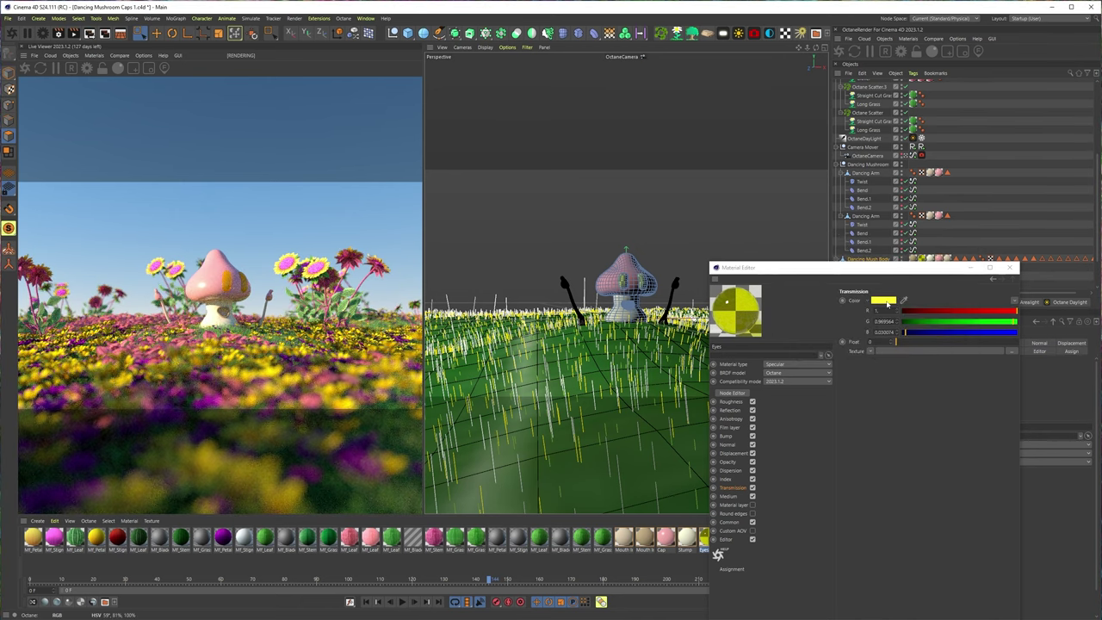
Try a pink Eyes transmission colour with hue 335° and saturation 81%, darken it to 16% value and brighten it slightly.
{"action": "left_click", "coordinate": [886, 303]}
{"action": "left_click", "coordinate": [966, 316]}
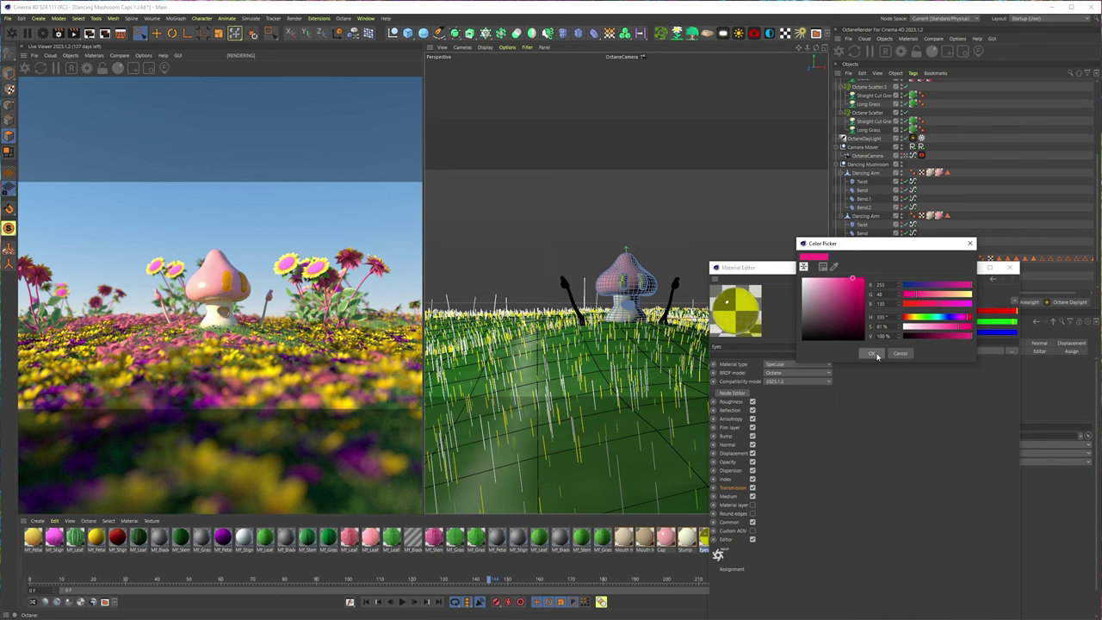
{"action": "left_click", "coordinate": [875, 354]}
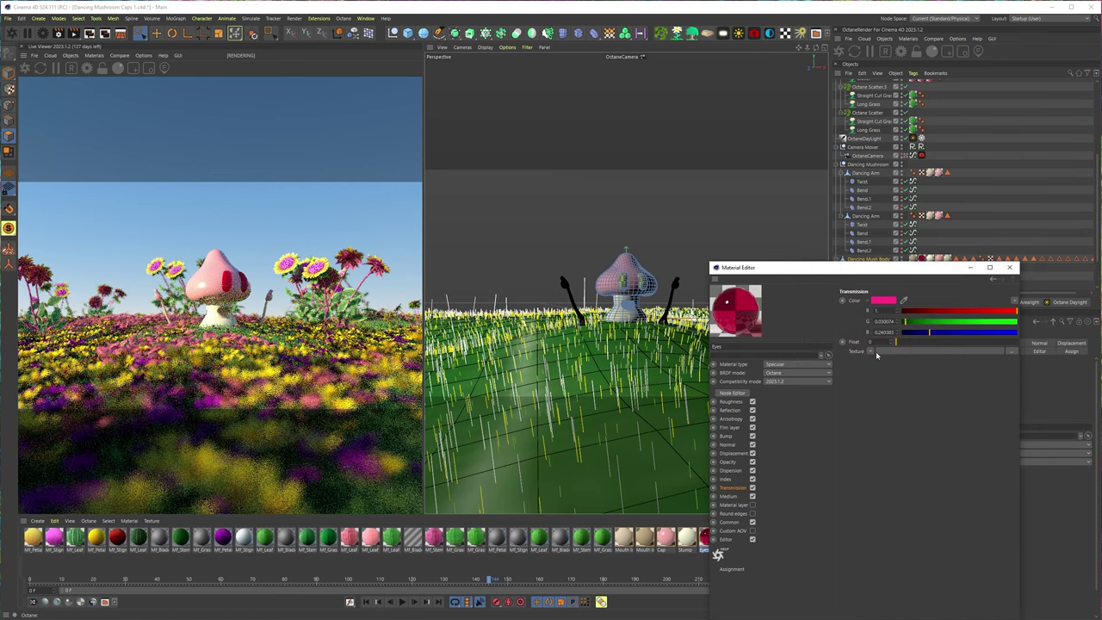
{"action": "left_click", "coordinate": [882, 301]}
{"action": "left_click", "coordinate": [907, 334]}
{"action": "left_click", "coordinate": [872, 352]}
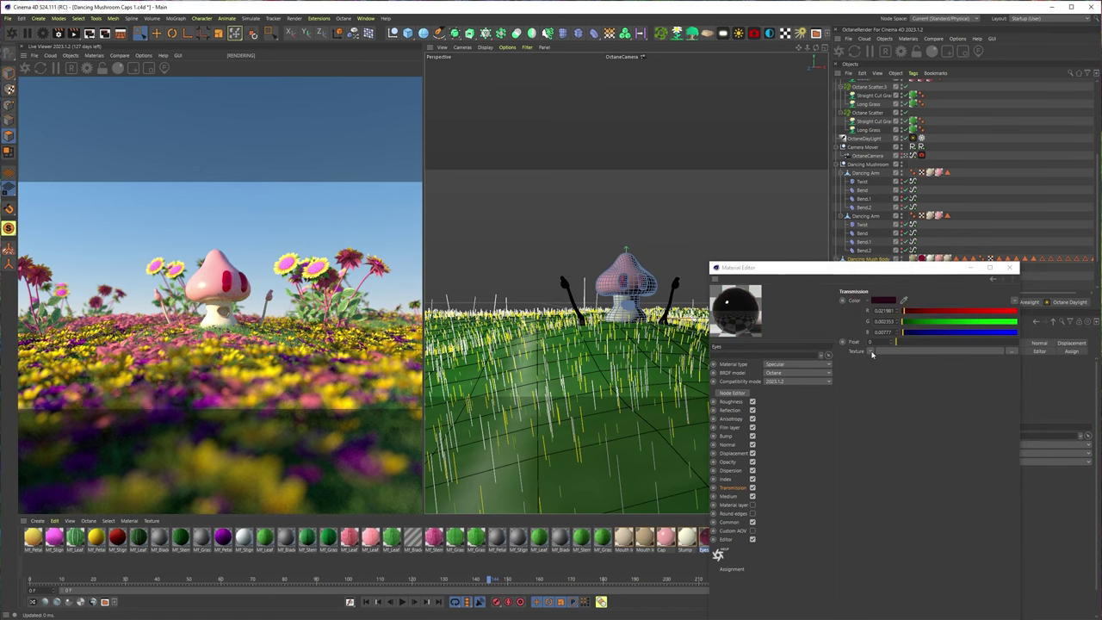
{"action": "left_click", "coordinate": [884, 301]}
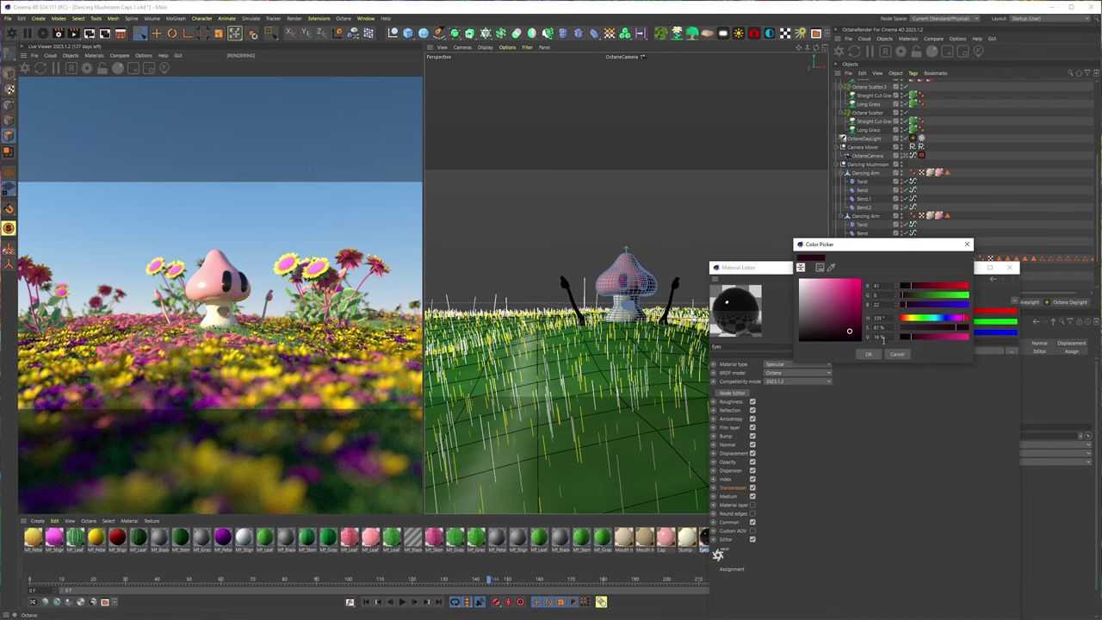
{"action": "left_click_drag", "start_coordinate": [913, 341], "coordinate": [920, 338]}
{"action": "left_click", "coordinate": [868, 354]}
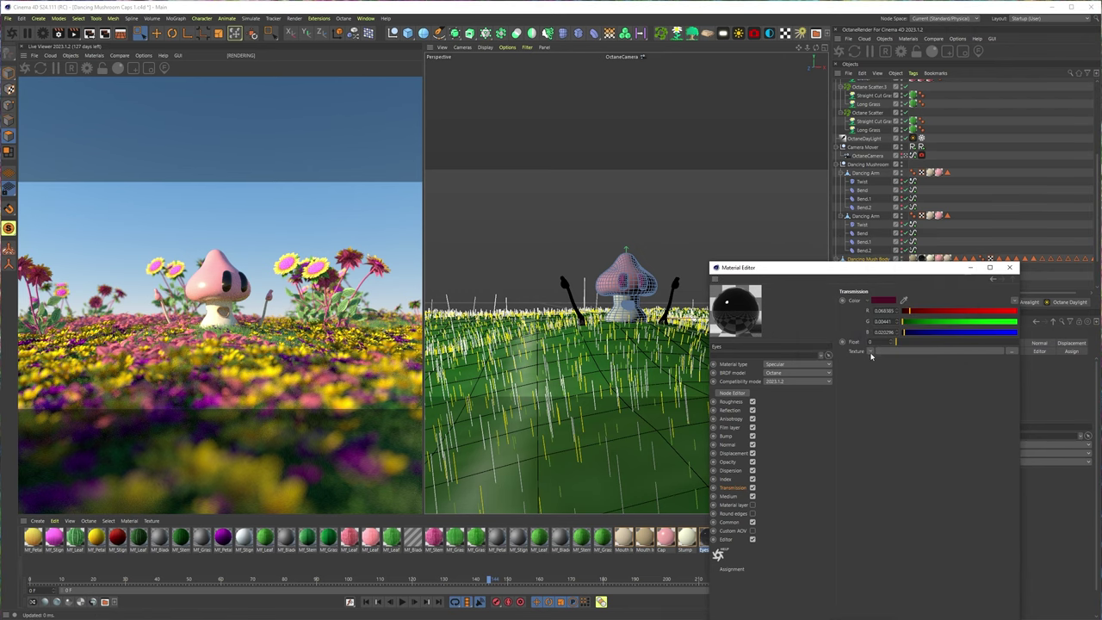
Try a beige Eyes transmission colour at hue 52°, saturation 26% and value 78%, and a golden one at 45°, 81% and 87%.
{"action": "left_click", "coordinate": [884, 301]}
{"action": "left_click_drag", "start_coordinate": [924, 317], "coordinate": [945, 340]}
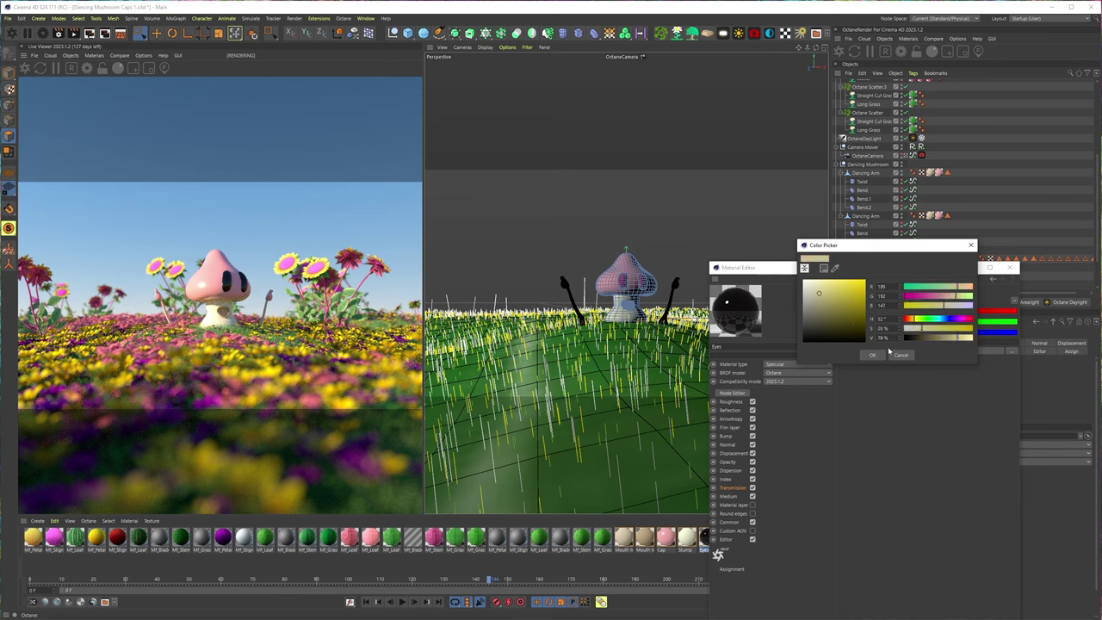
{"action": "left_click", "coordinate": [871, 354]}
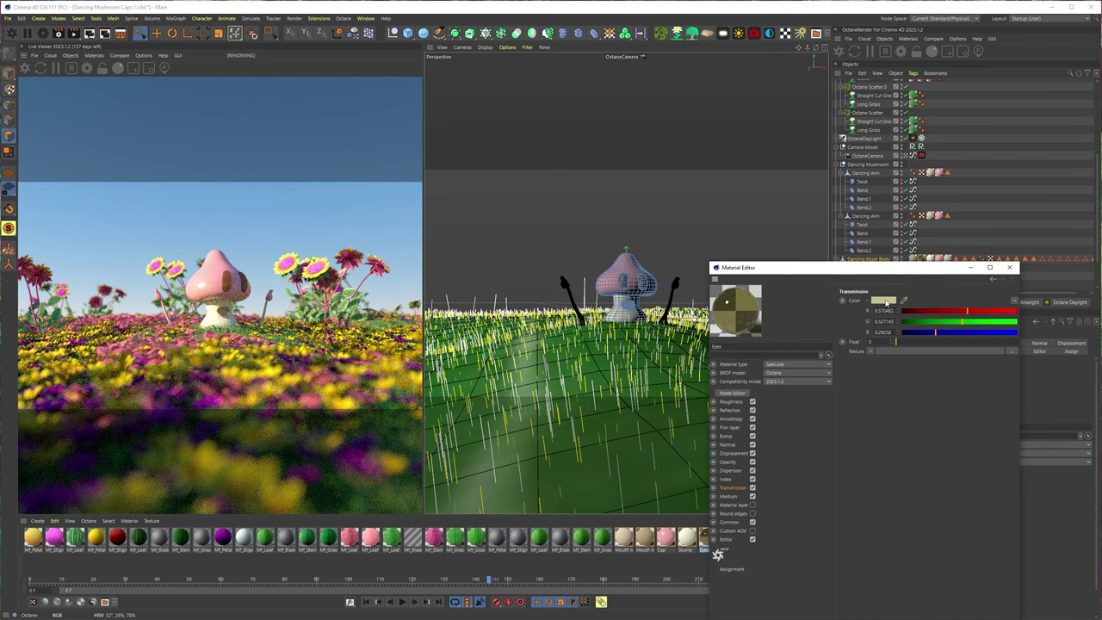
{"action": "left_click", "coordinate": [883, 301]}
{"action": "left_click_drag", "start_coordinate": [926, 327], "coordinate": [958, 329]}
{"action": "left_click", "coordinate": [911, 317]}
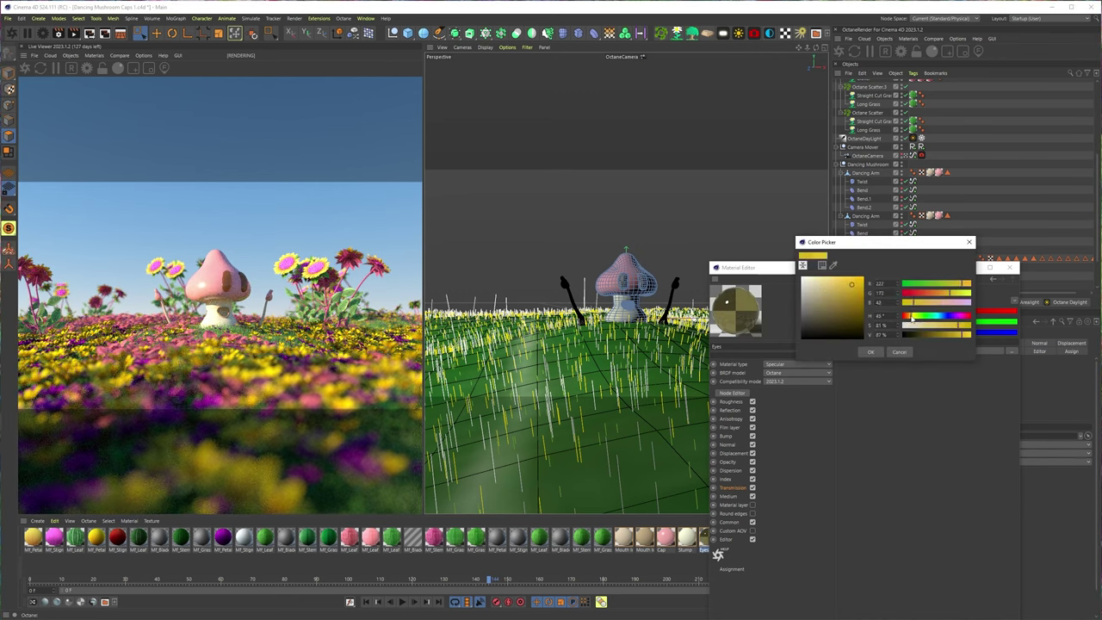
{"action": "left_click", "coordinate": [870, 354]}
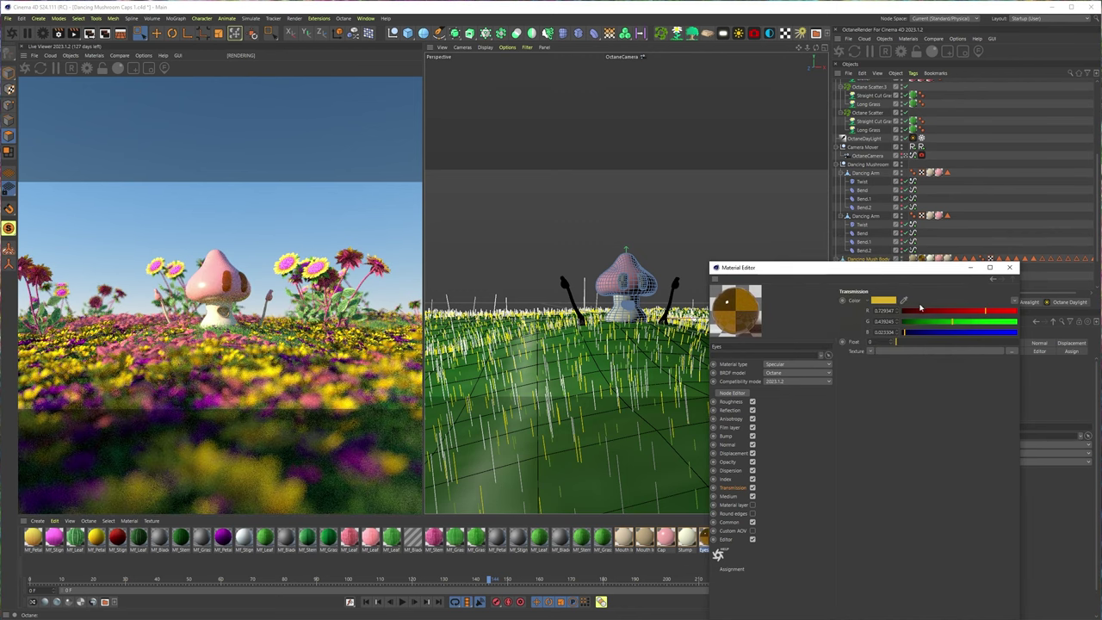
Set the Eyes transmission colour to pale purple with hue 295°, saturation 18% and value 87%, and play to about frame 149.
{"action": "left_click", "coordinate": [883, 300]}
{"action": "left_click", "coordinate": [957, 319]}
{"action": "left_click_drag", "start_coordinate": [957, 320], "coordinate": [962, 320]}
{"action": "left_click", "coordinate": [916, 327]}
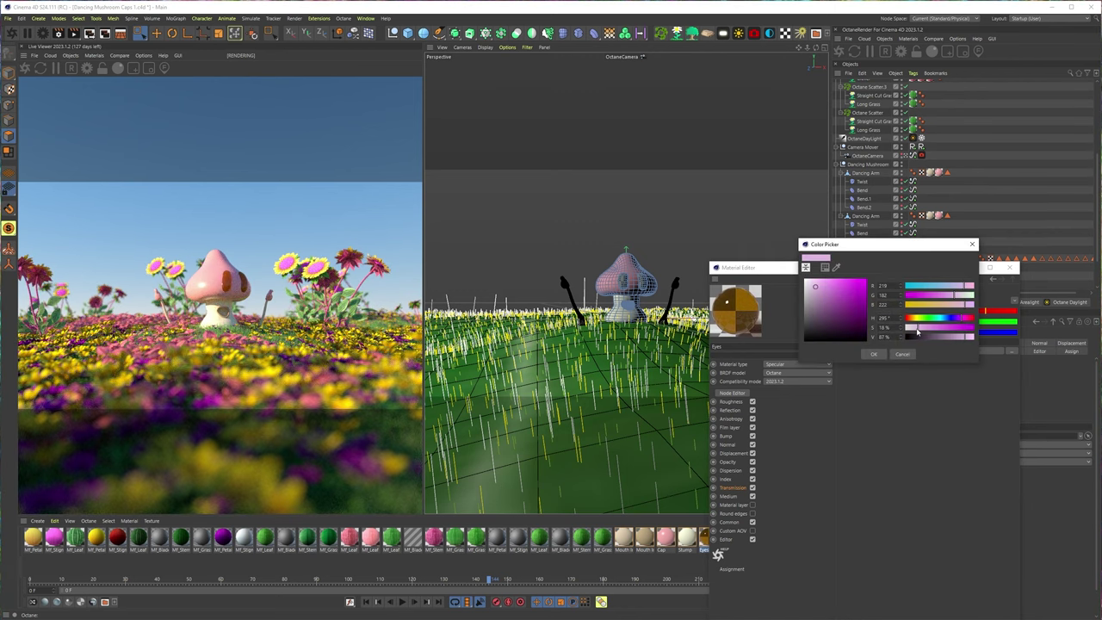
{"action": "left_click", "coordinate": [874, 354]}
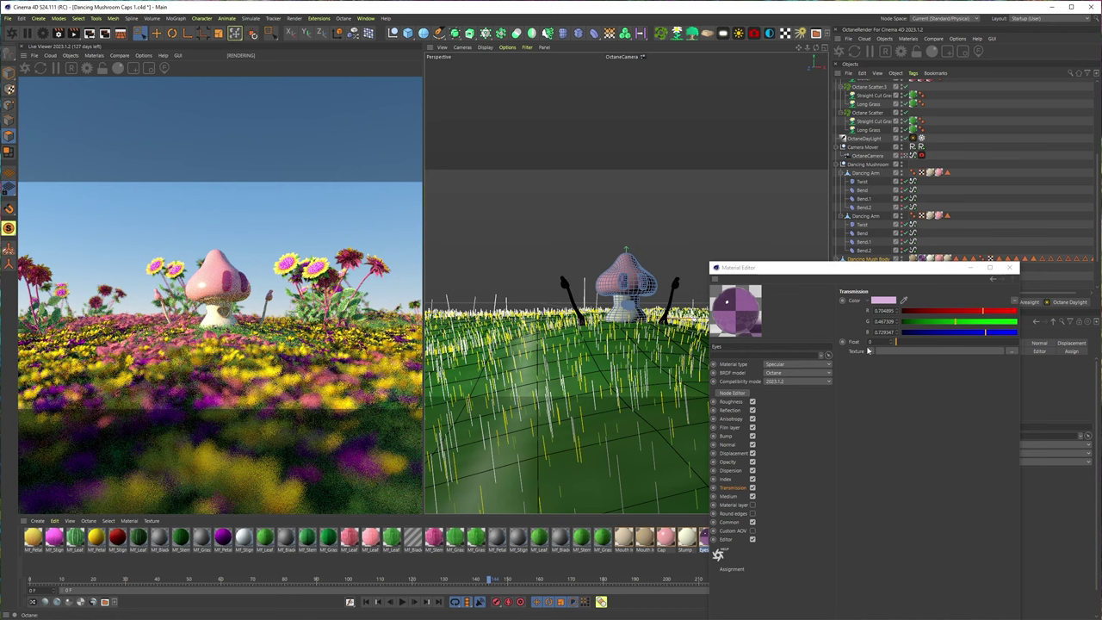
{"action": "left_click", "coordinate": [401, 601]}
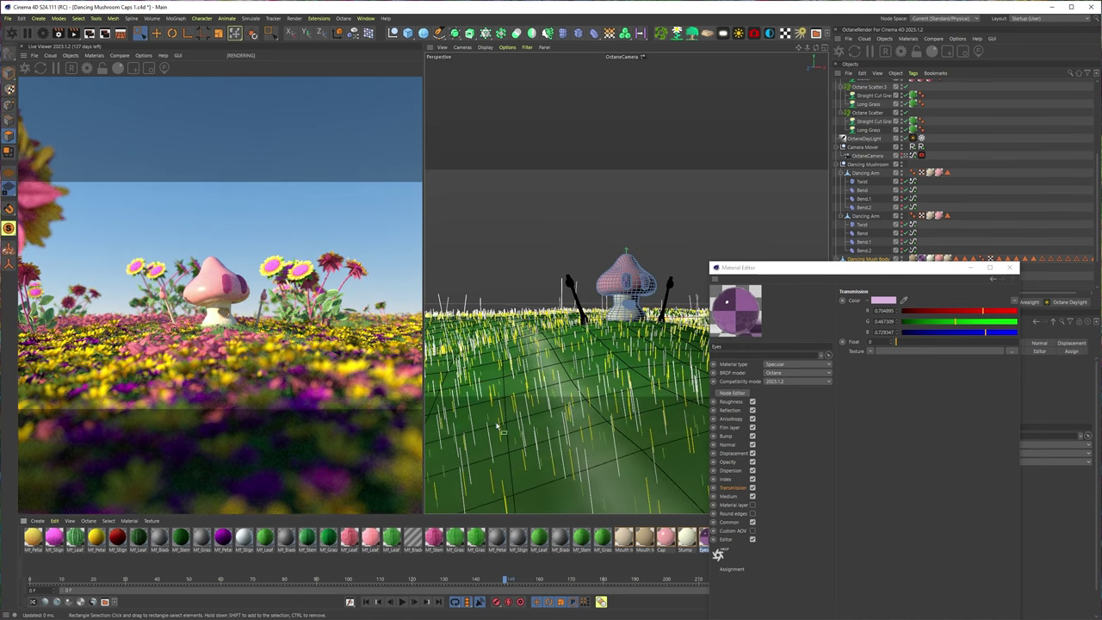
{"action": "left_click", "coordinate": [1010, 267]}
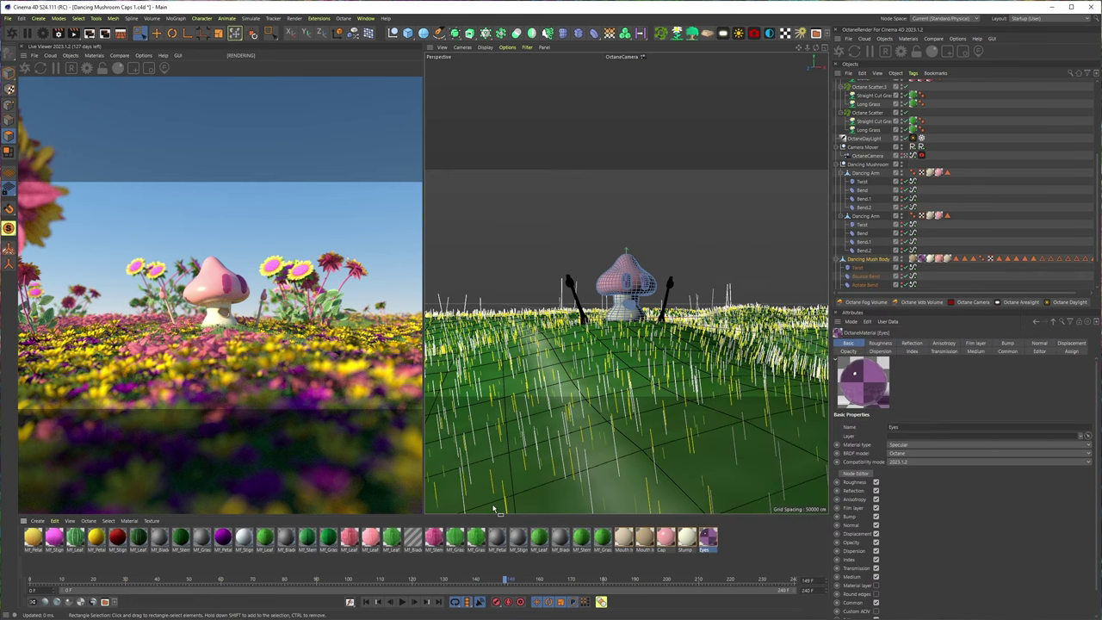
Change the Stump material's type to Specular and set its roughness float to about 0.32.
{"action": "double_click", "coordinate": [686, 537]}
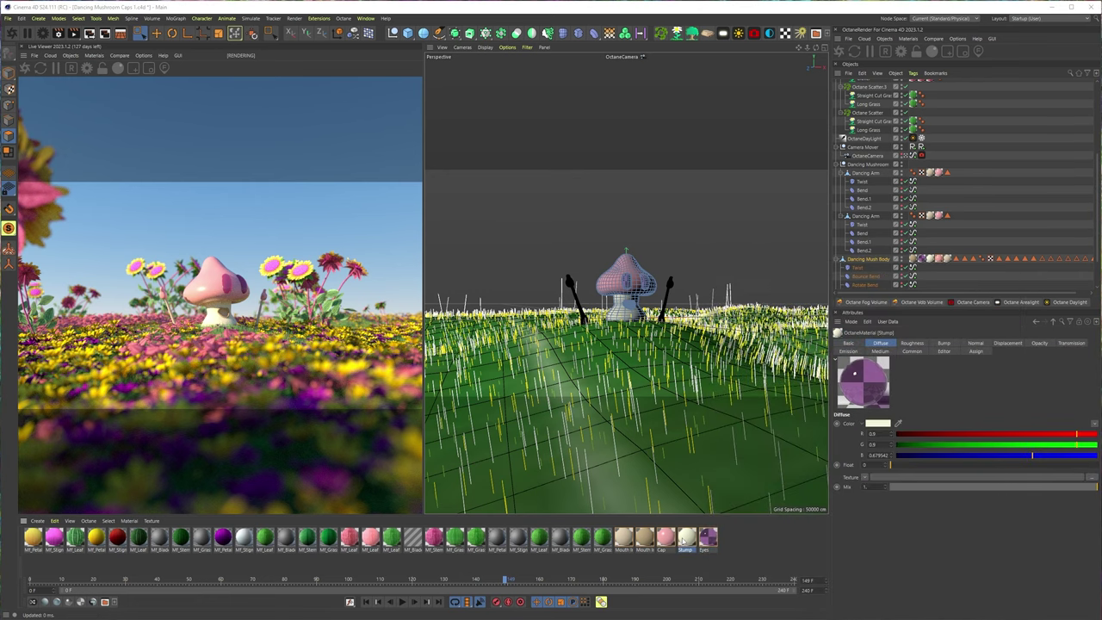
{"action": "left_click", "coordinate": [768, 364]}
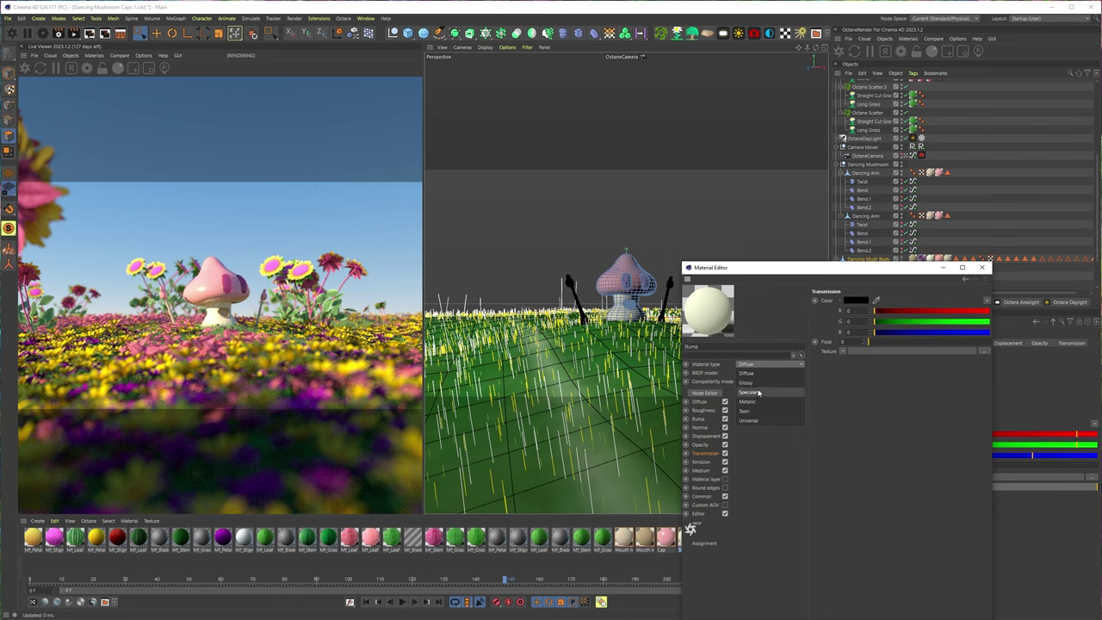
{"action": "left_click", "coordinate": [758, 393]}
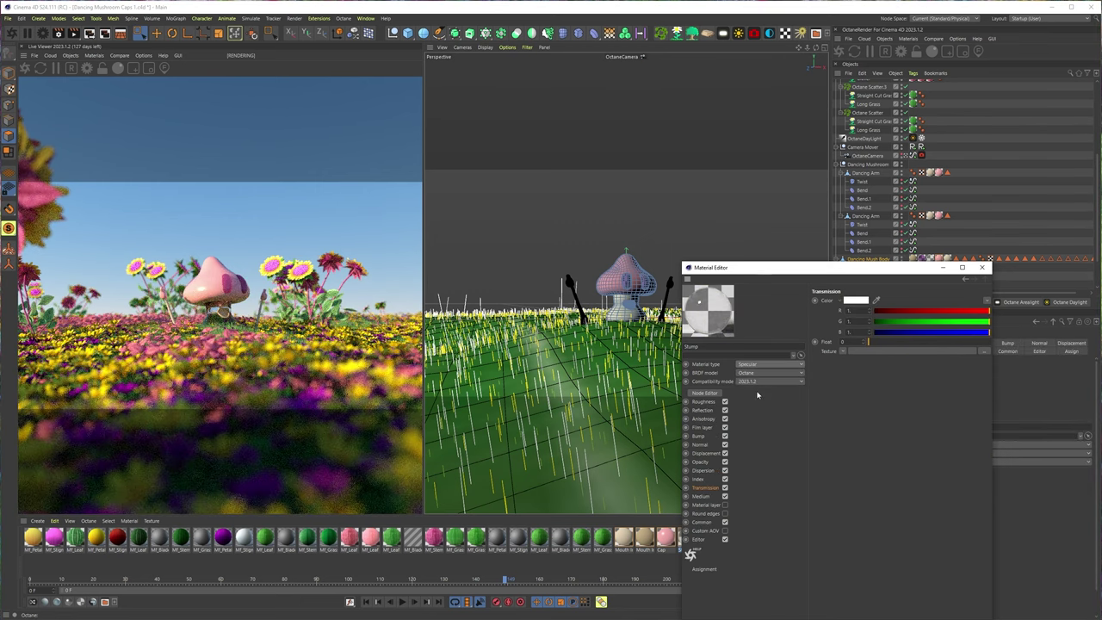
{"action": "left_click", "coordinate": [704, 402]}
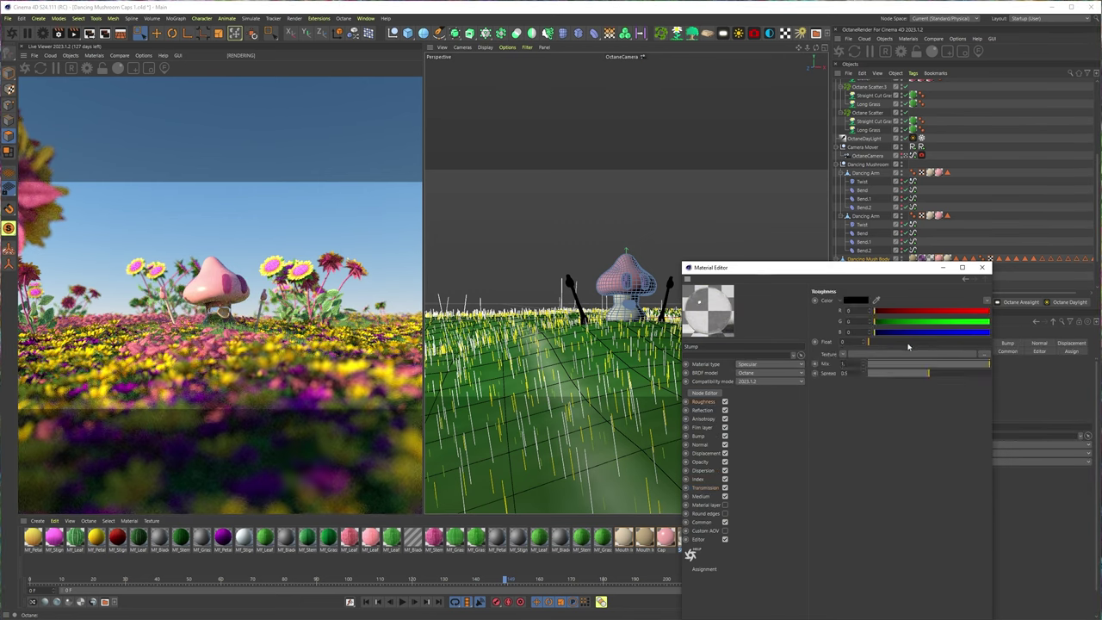
{"action": "left_click", "coordinate": [908, 342]}
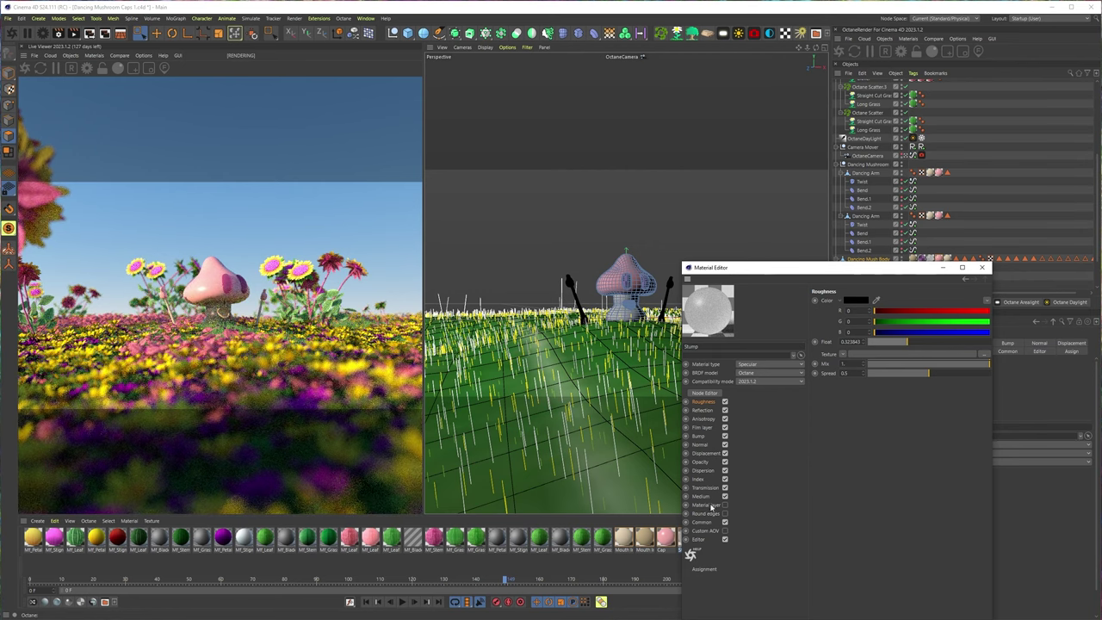
Set the Stump's transmission colour to pale yellow with hue 60° and saturation about 16%, and open its Medium settings.
{"action": "left_click", "coordinate": [704, 488]}
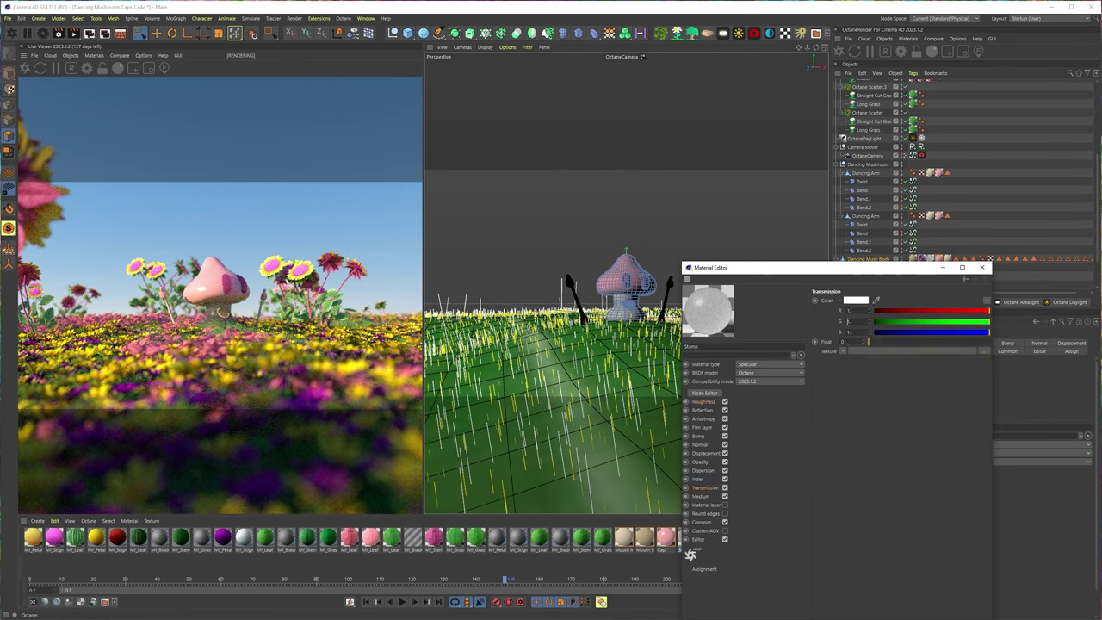
{"action": "left_click", "coordinate": [855, 300]}
{"action": "left_click_drag", "start_coordinate": [899, 300], "coordinate": [929, 303]}
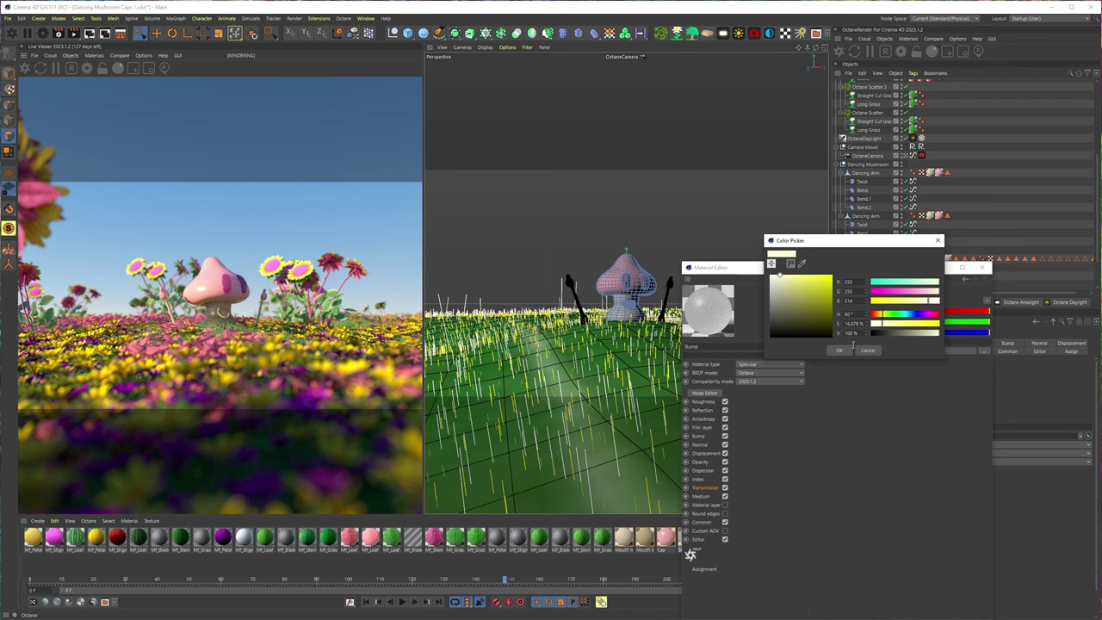
{"action": "left_click", "coordinate": [840, 349]}
{"action": "left_click", "coordinate": [702, 496]}
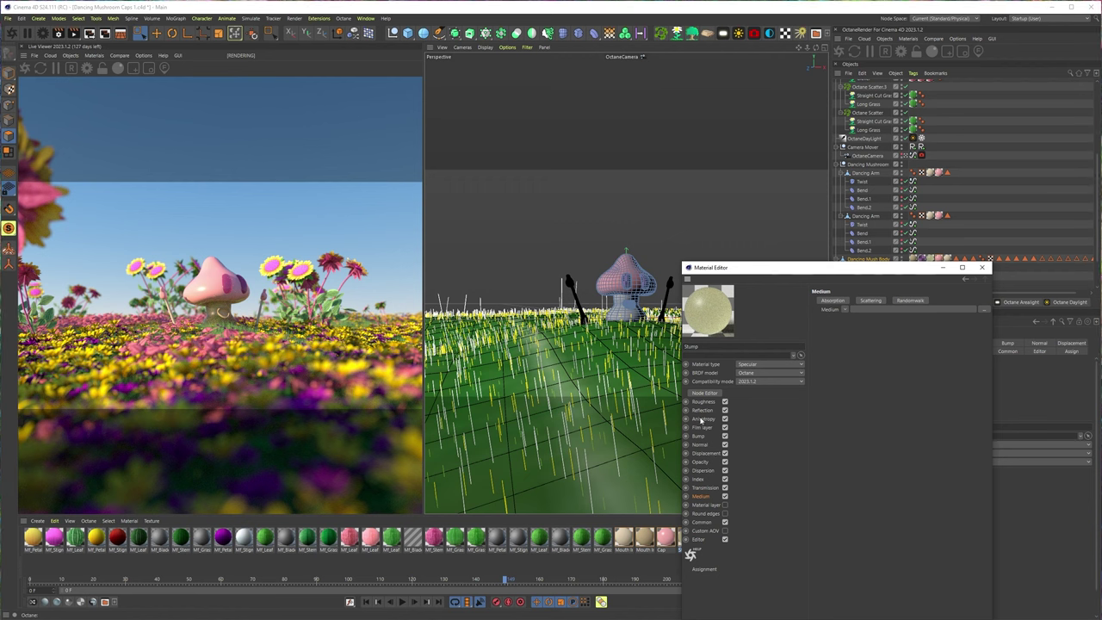
Turn on fake shadows in the Stump material's Common settings.
{"action": "left_click", "coordinate": [704, 521]}
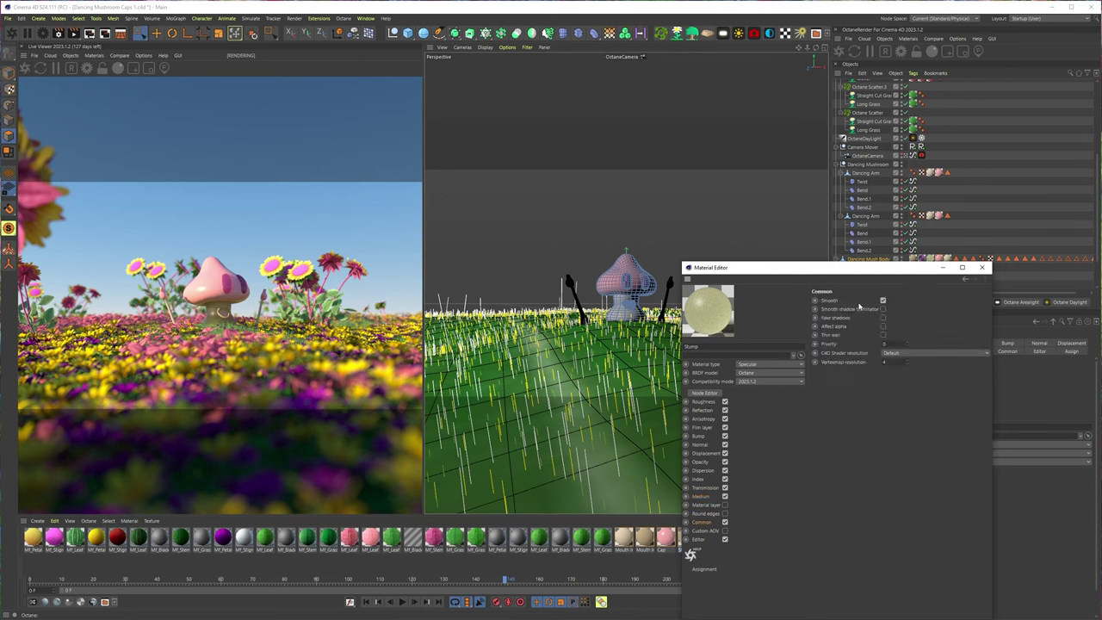
{"action": "left_click", "coordinate": [883, 318]}
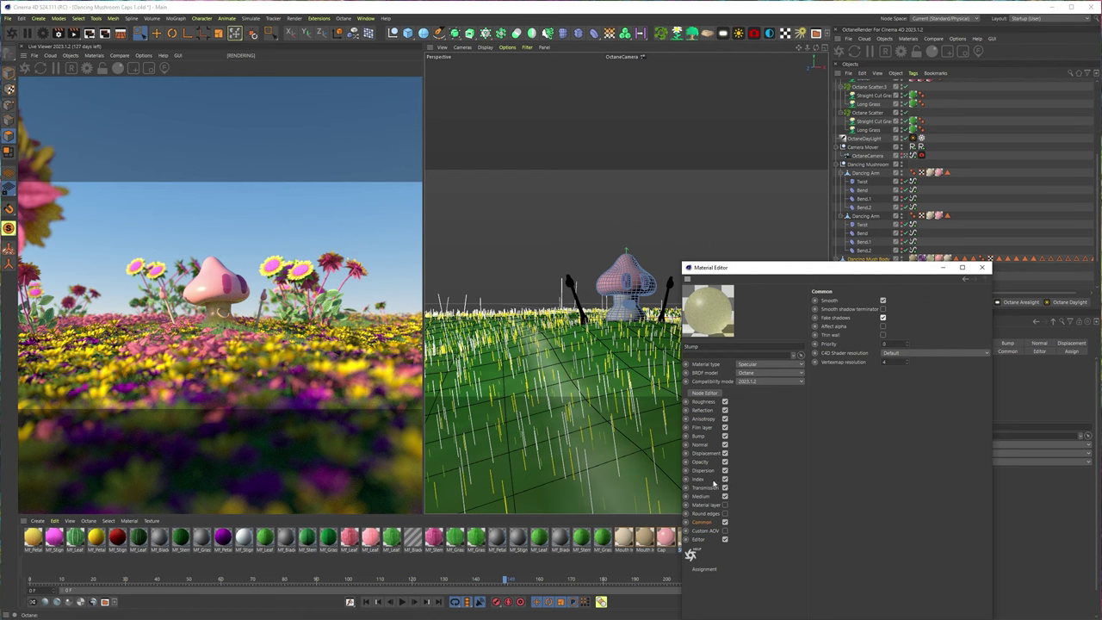
Apply the pink Mf_Leaf material to the mushroom's stump and set its diffuse ColorCorrection to hue about -0.57 and saturation about 0.81.
{"action": "left_click", "coordinate": [428, 547]}
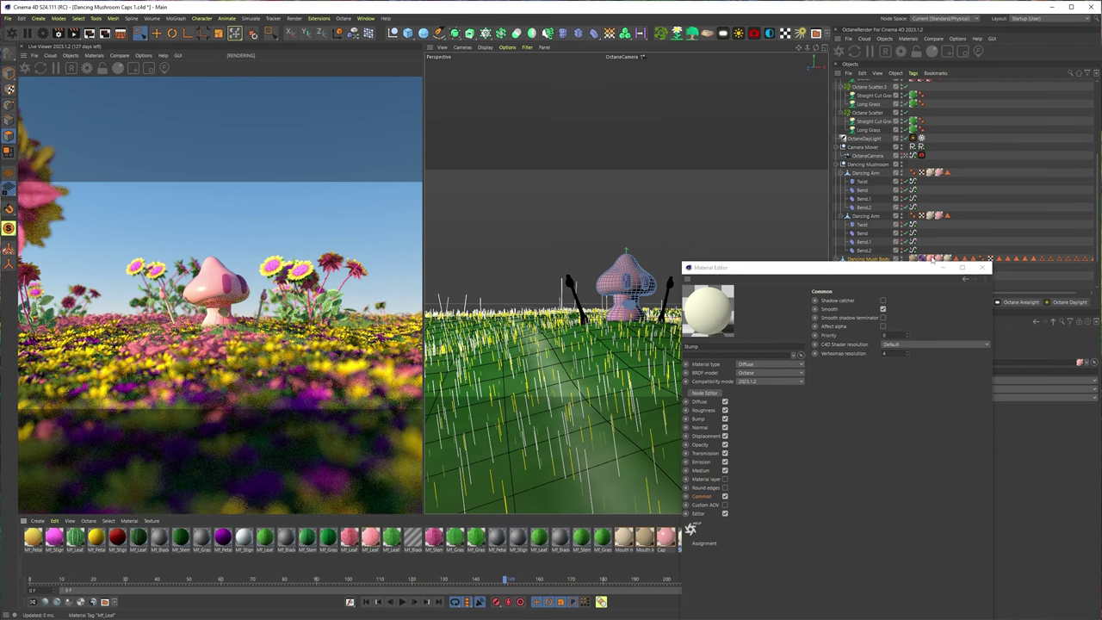
{"action": "double_click", "coordinate": [371, 537]}
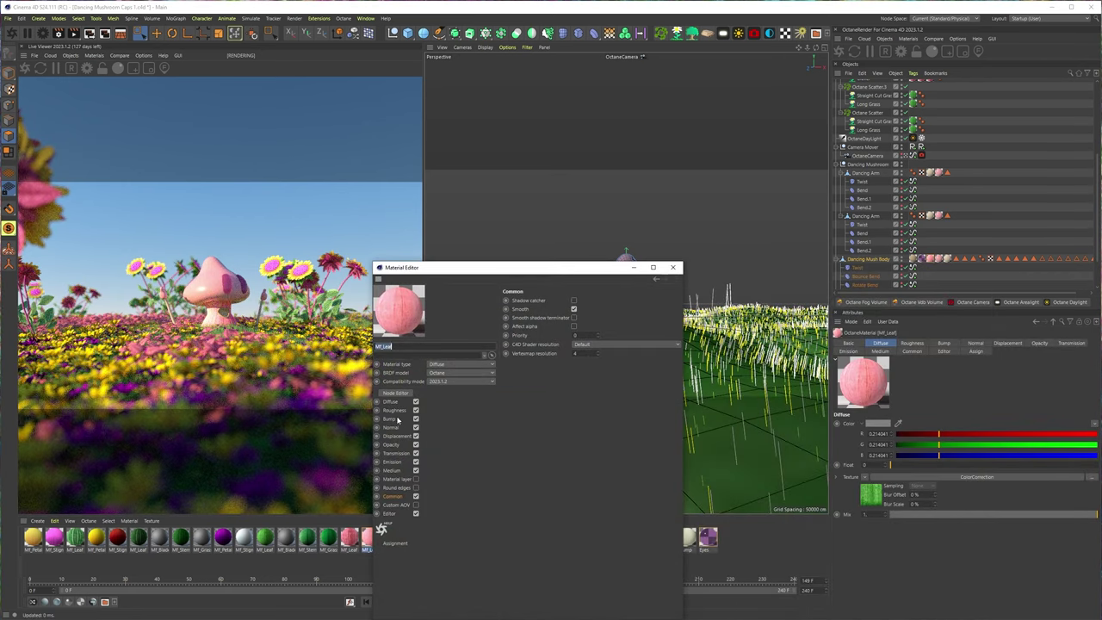
{"action": "left_click", "coordinate": [395, 452]}
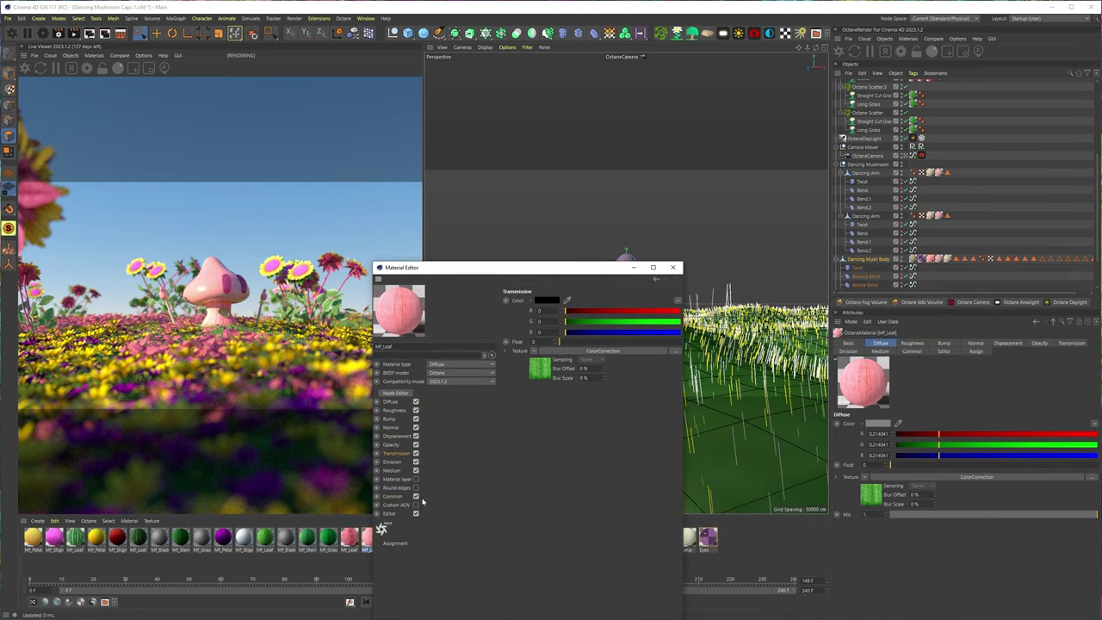
{"action": "left_click", "coordinate": [392, 402]}
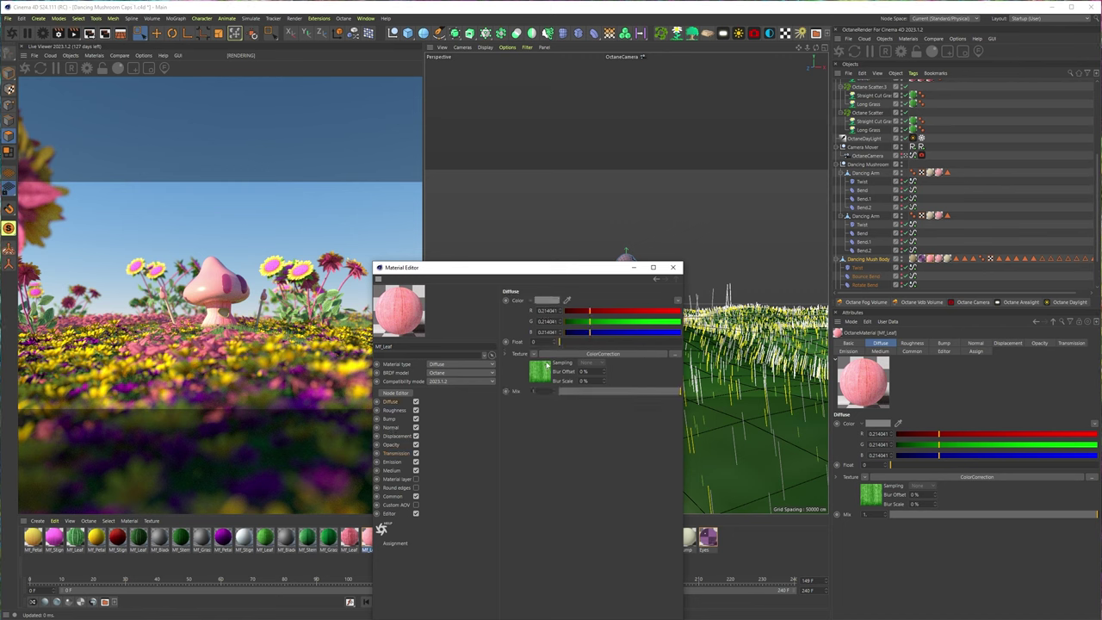
{"action": "left_click", "coordinate": [545, 365]}
{"action": "mouse_move", "coordinate": [600, 371]}
{"action": "left_mouse_down"}
{"action": "mouse_move", "coordinate": [589, 366]}
{"action": "mouse_move", "coordinate": [677, 373]}
{"action": "mouse_move", "coordinate": [595, 374]}
{"action": "mouse_move", "coordinate": [639, 378]}
{"action": "mouse_move", "coordinate": [592, 365]}
{"action": "mouse_move", "coordinate": [601, 375]}
{"action": "left_mouse_up"}
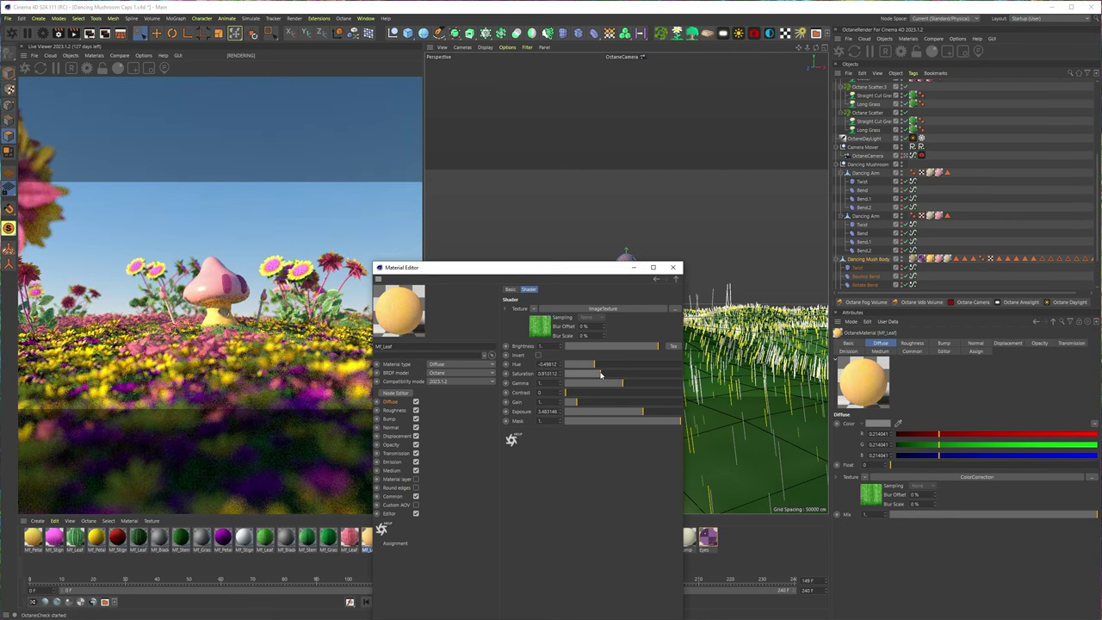
{"action": "left_click_drag", "start_coordinate": [598, 374], "coordinate": [591, 368]}
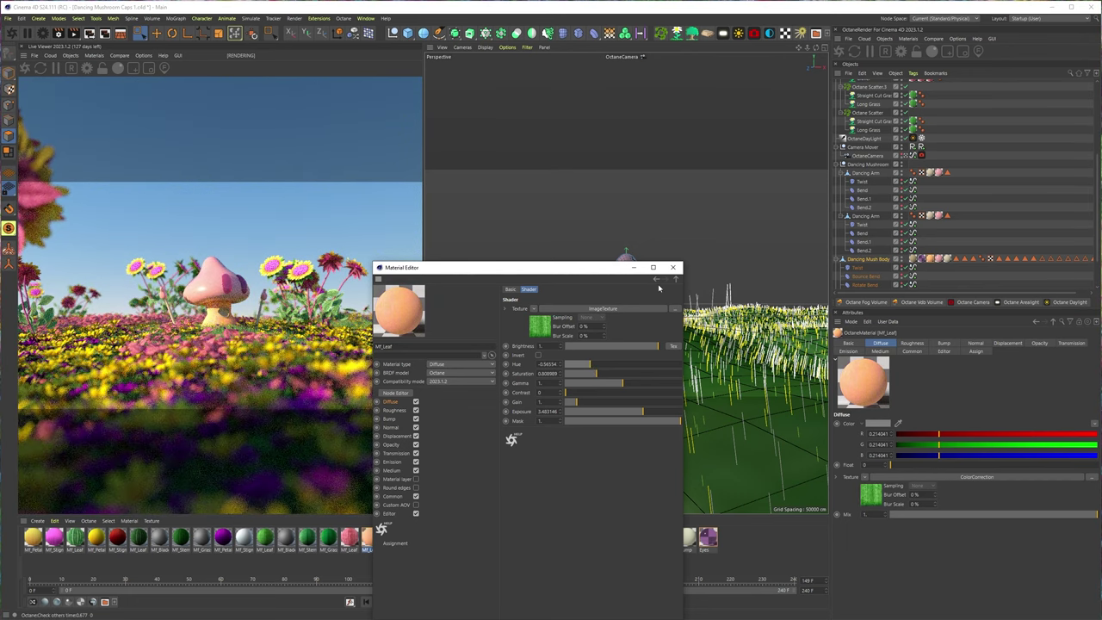
{"action": "left_click", "coordinate": [673, 267]}
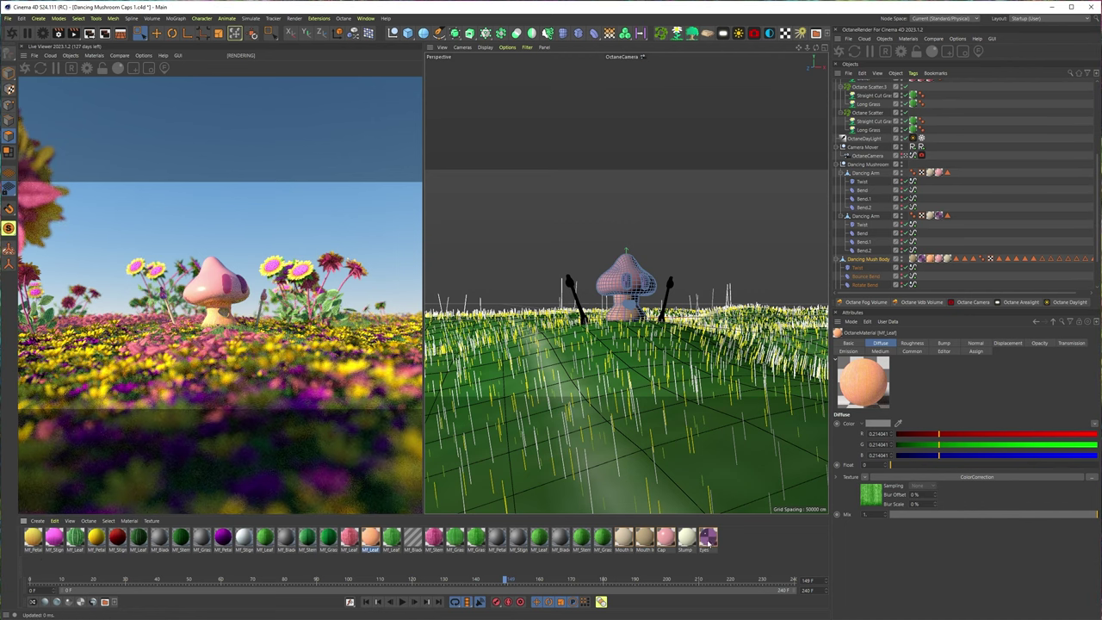
Replace the pink material on the first Dancing Arm with the purple Eyes material and play the animation to about frame 191.
{"action": "left_click_drag", "start_coordinate": [942, 173], "coordinate": [940, 172]}
{"action": "left_click", "coordinate": [402, 602]}
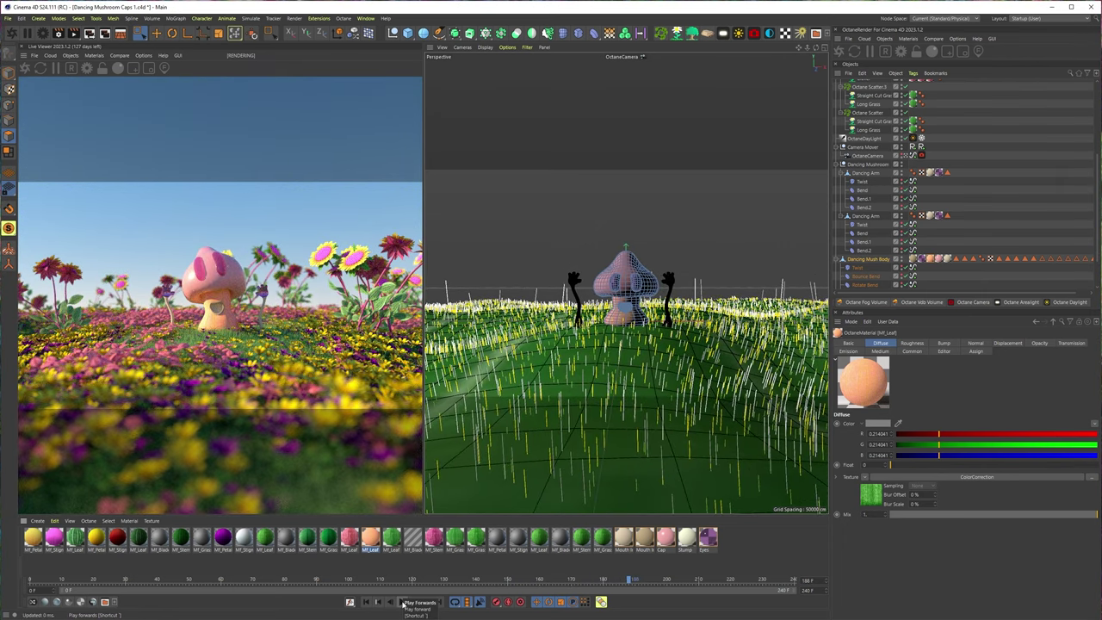
{"action": "left_click", "coordinate": [402, 603]}
{"action": "left_click", "coordinate": [402, 603]}
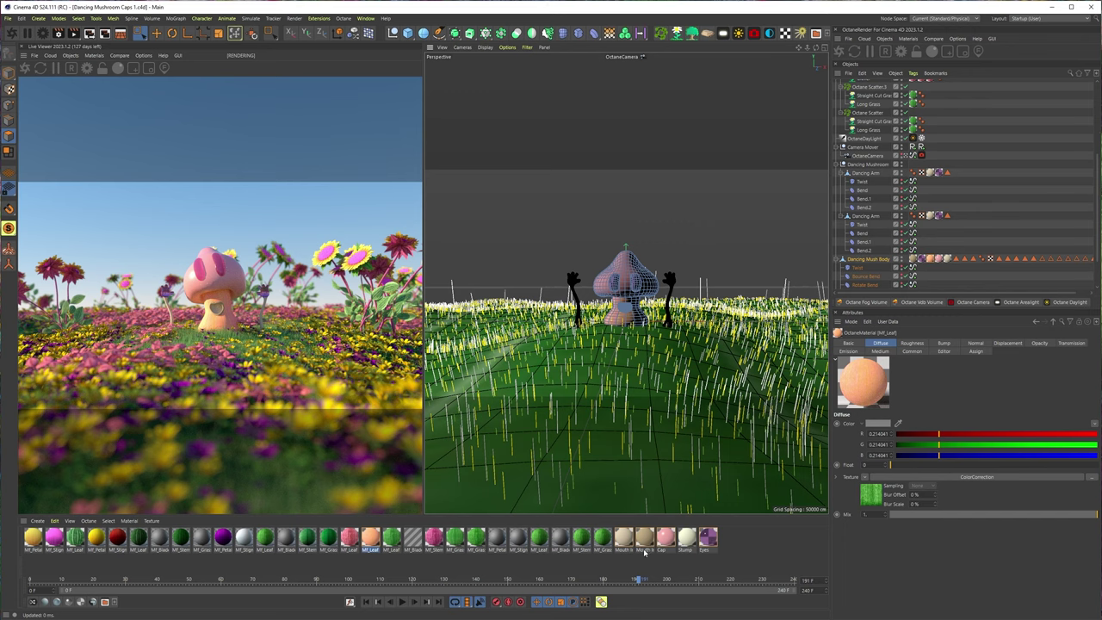
Create an Octane Diffuse material and assign it to the mushroom's eyes in place of the purple Eyes material on Dancing Mush Body.
{"action": "left_click", "coordinate": [908, 39]}
{"action": "mouse_move", "coordinate": [946, 81]}
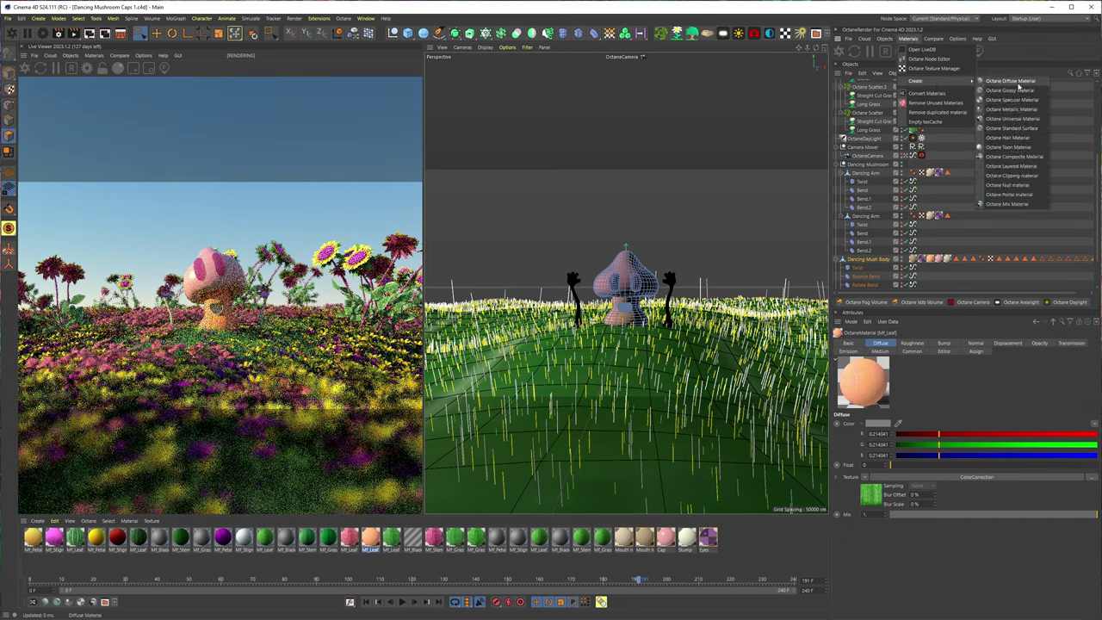
{"action": "left_click", "coordinate": [1019, 82]}
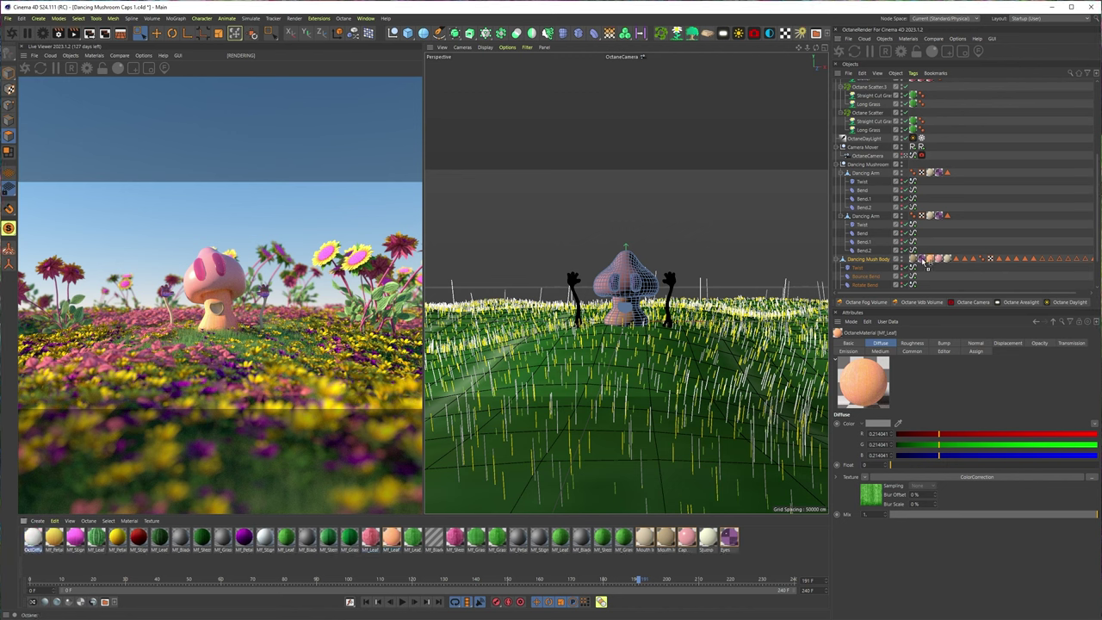
{"action": "left_click_drag", "start_coordinate": [923, 262], "coordinate": [922, 259]}
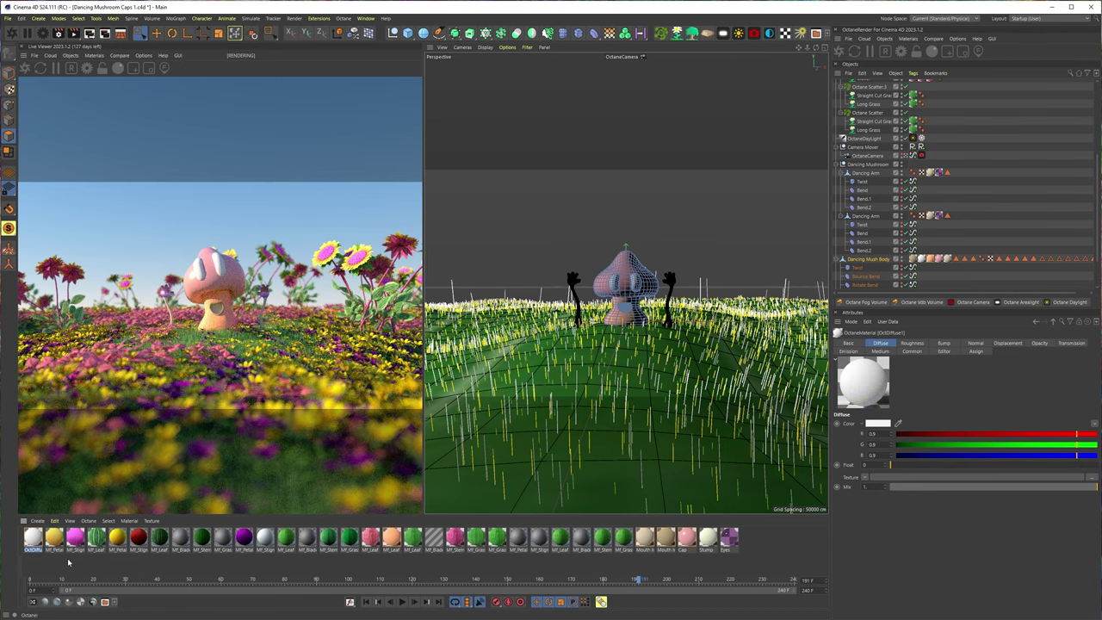
Switch off the Diffuse channel of the new OctDiffuse material.
{"action": "double_click", "coordinate": [33, 538]}
{"action": "left_click", "coordinate": [80, 402]}
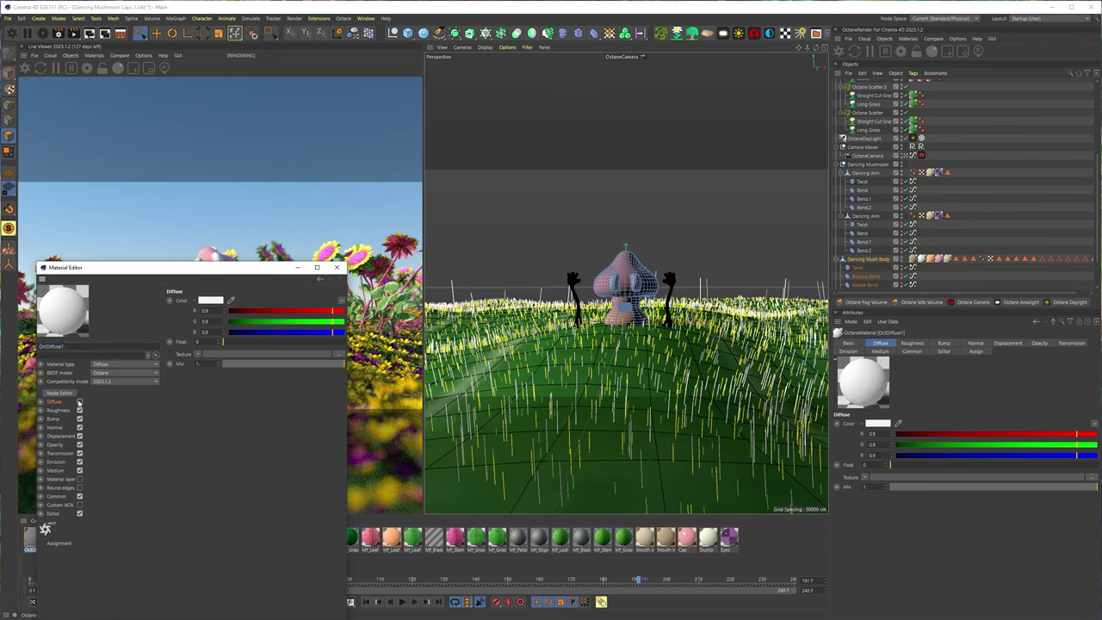
Add a texture emission to the OctDiffuse1 material and open the emission's shader settings.
{"action": "left_click", "coordinate": [56, 462]}
{"action": "left_click", "coordinate": [249, 302]}
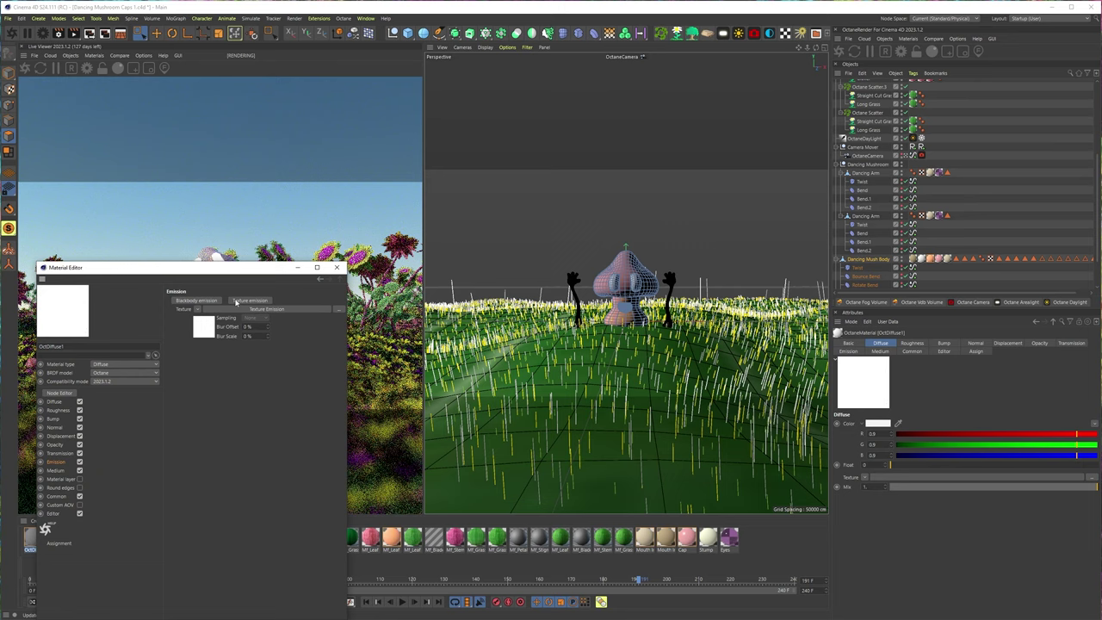
{"action": "left_click", "coordinate": [238, 309]}
{"action": "left_click_drag", "start_coordinate": [229, 272], "coordinate": [695, 120]}
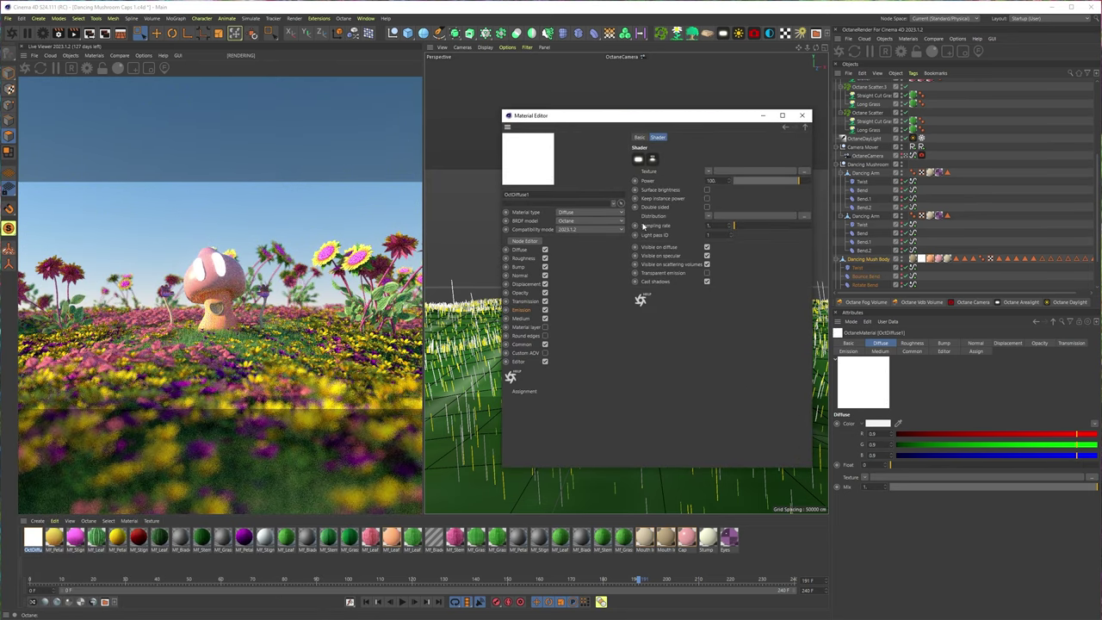
Enable surface brightness on the texture emission and set its power to about 156.
{"action": "left_click_drag", "start_coordinate": [791, 184], "coordinate": [806, 183]}
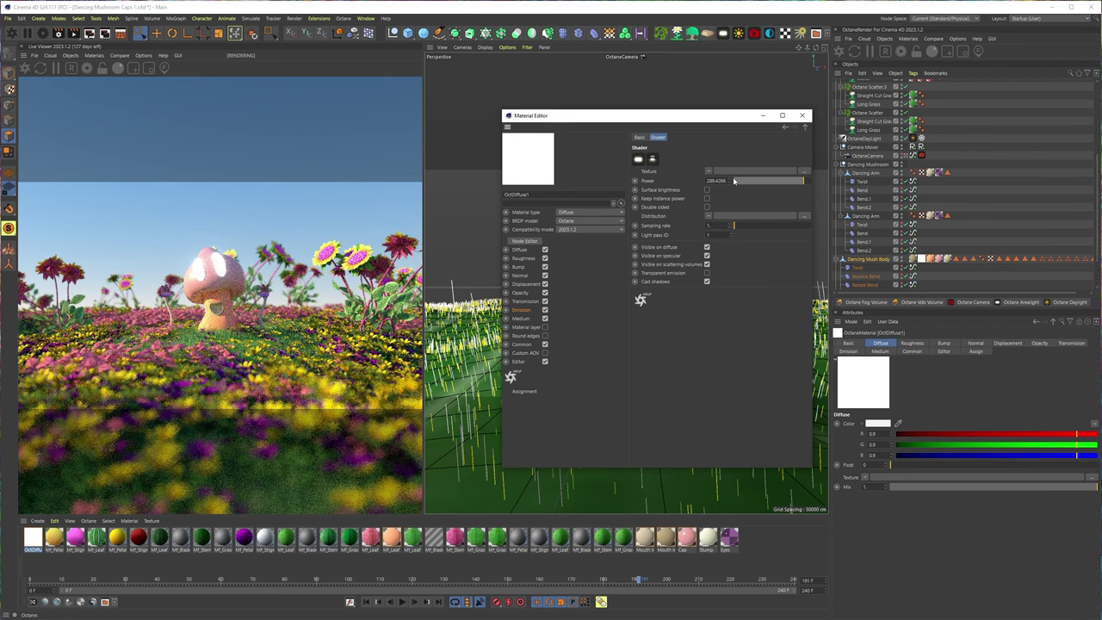
{"action": "left_click", "coordinate": [707, 190]}
{"action": "left_click", "coordinate": [707, 190]}
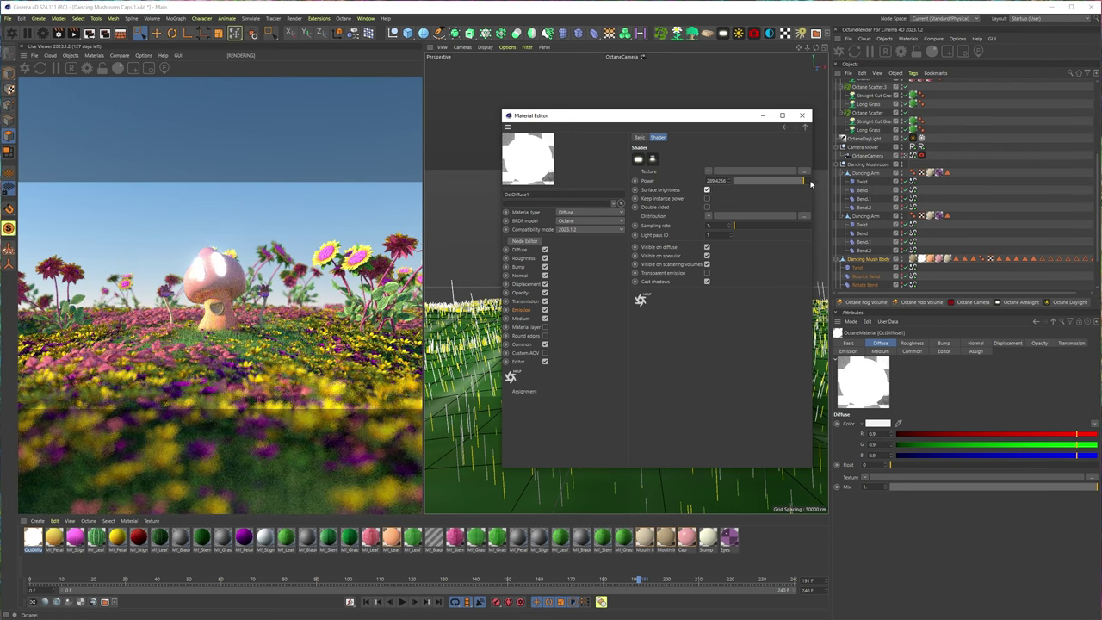
{"action": "left_click_drag", "start_coordinate": [810, 184], "coordinate": [801, 182]}
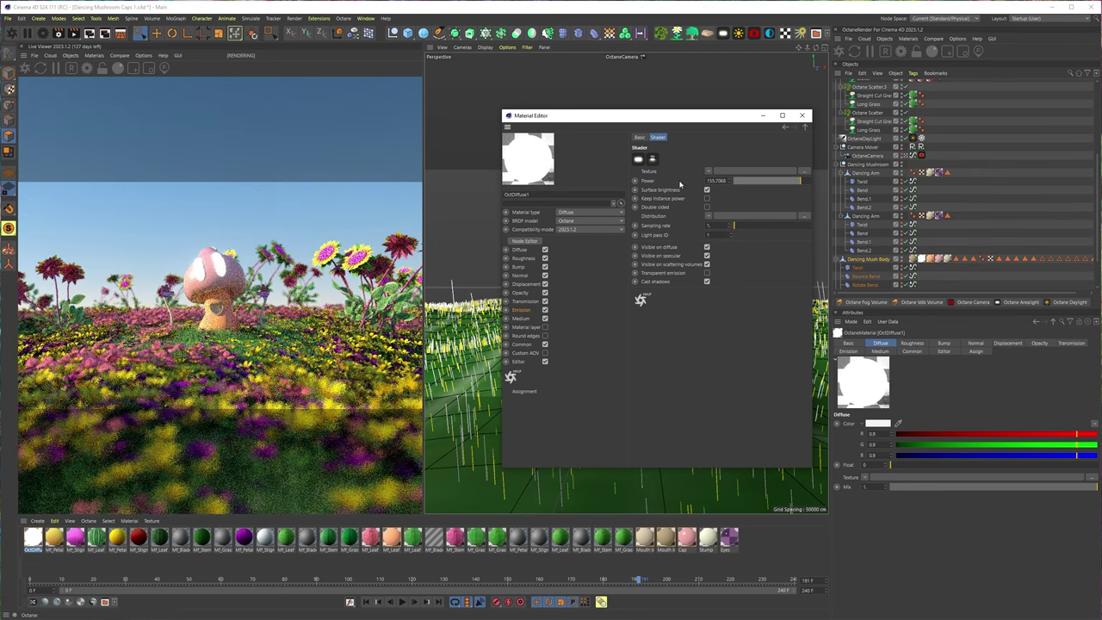
Load a Color shader as the emission texture and tint it light pink at hue 0° with about 36% saturation.
{"action": "left_click", "coordinate": [745, 171]}
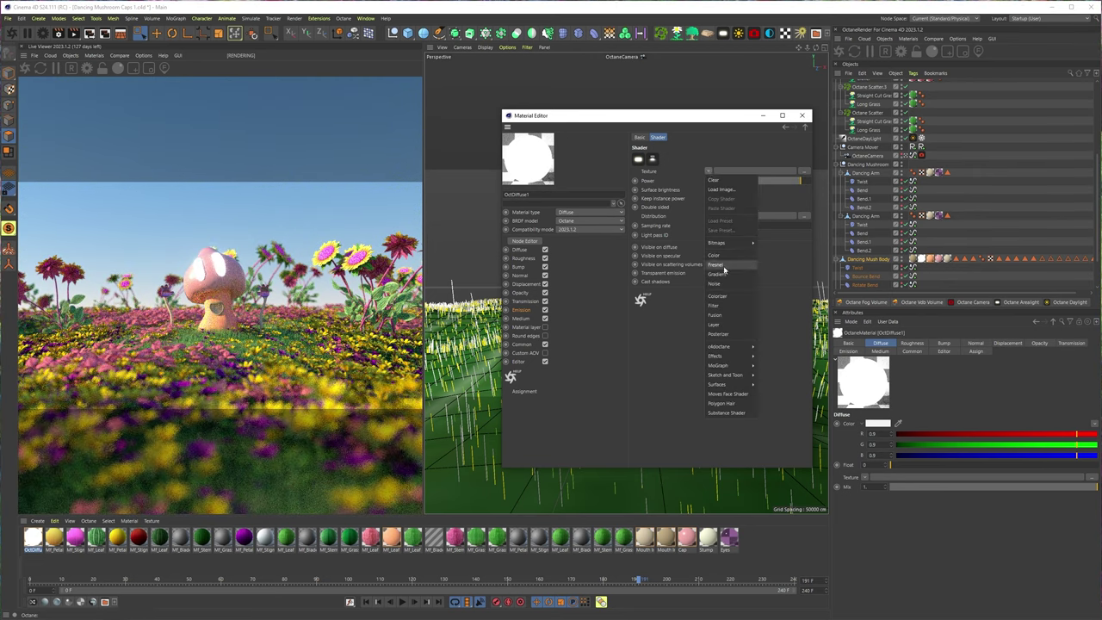
{"action": "left_click", "coordinate": [732, 262]}
{"action": "left_click", "coordinate": [720, 190]}
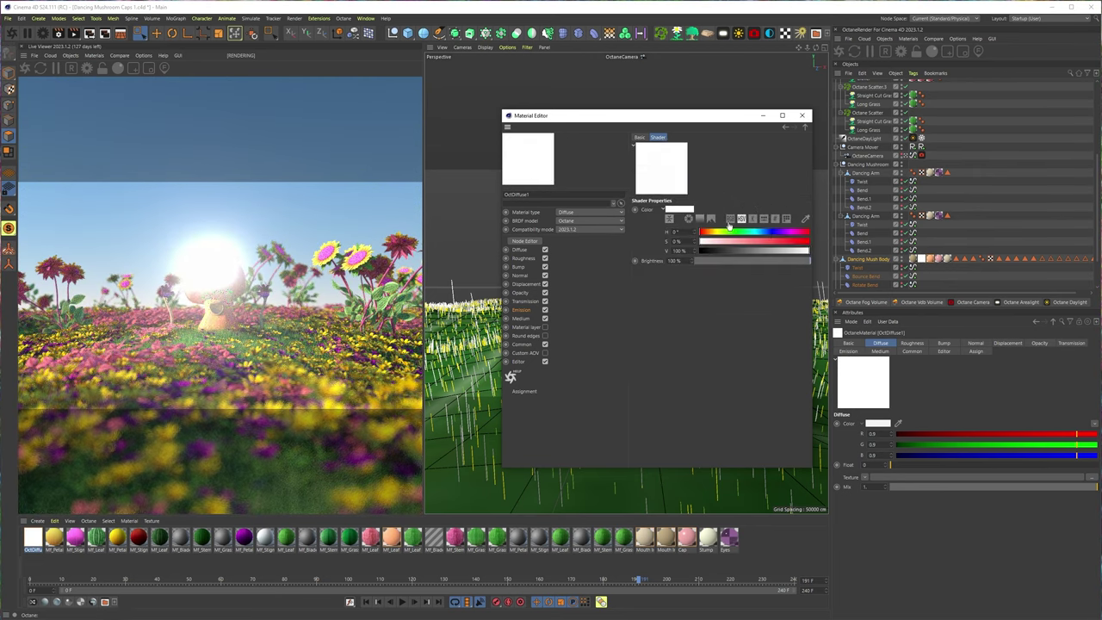
{"action": "left_click_drag", "start_coordinate": [753, 238], "coordinate": [746, 243]}
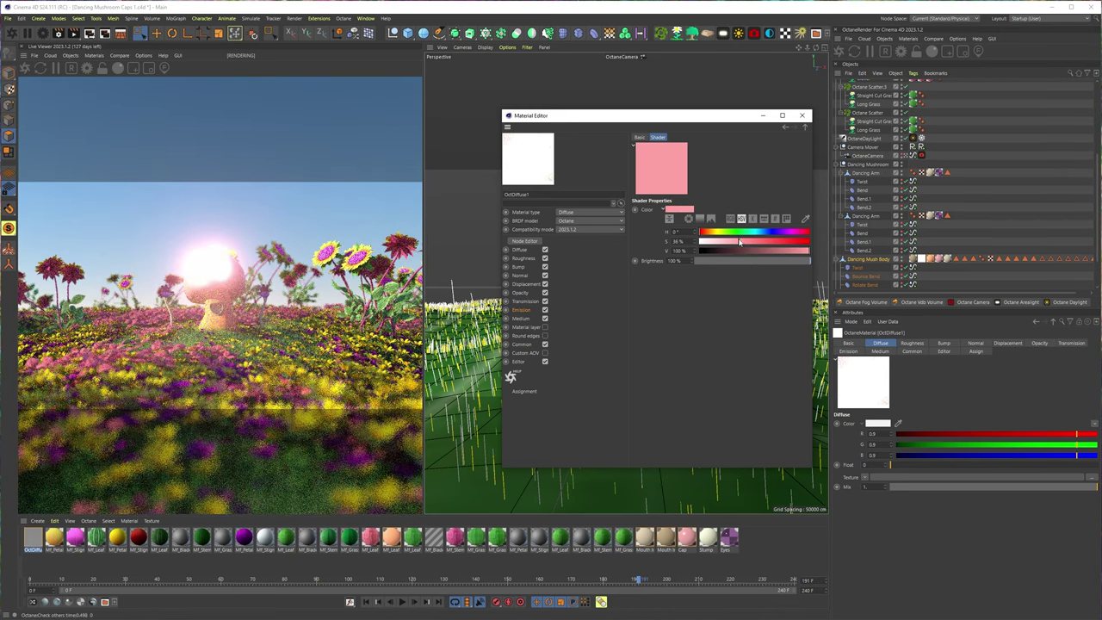
Lower the emission power to about 10.9 and raise the emission color's saturation to 52%.
{"action": "left_click", "coordinate": [520, 310]}
{"action": "left_click", "coordinate": [714, 148]}
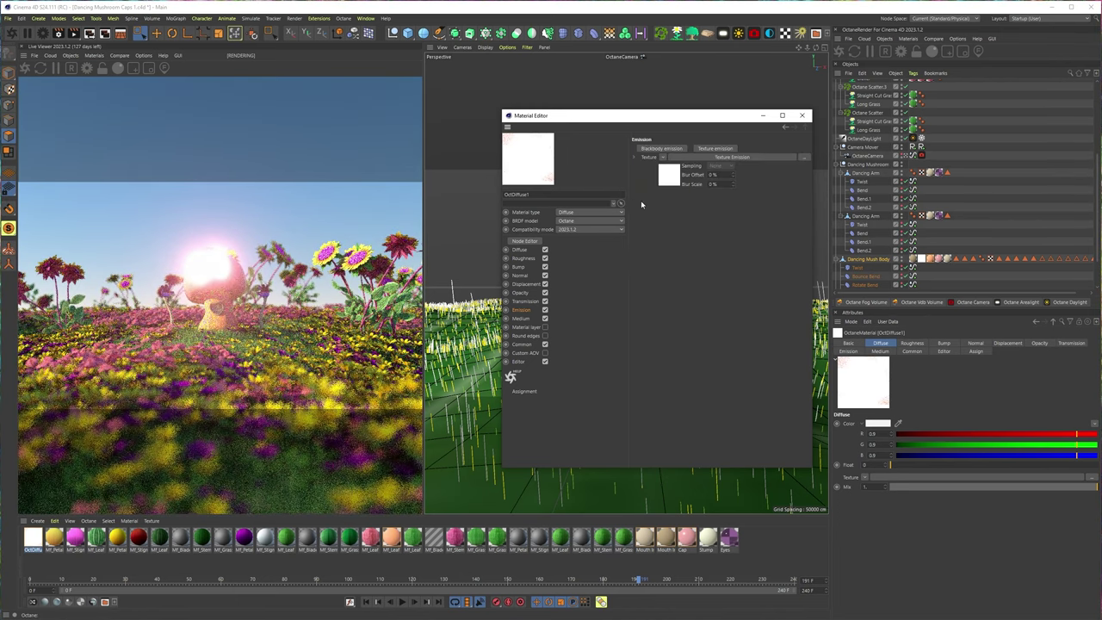
{"action": "left_click", "coordinate": [669, 172]}
{"action": "left_click", "coordinate": [787, 210]}
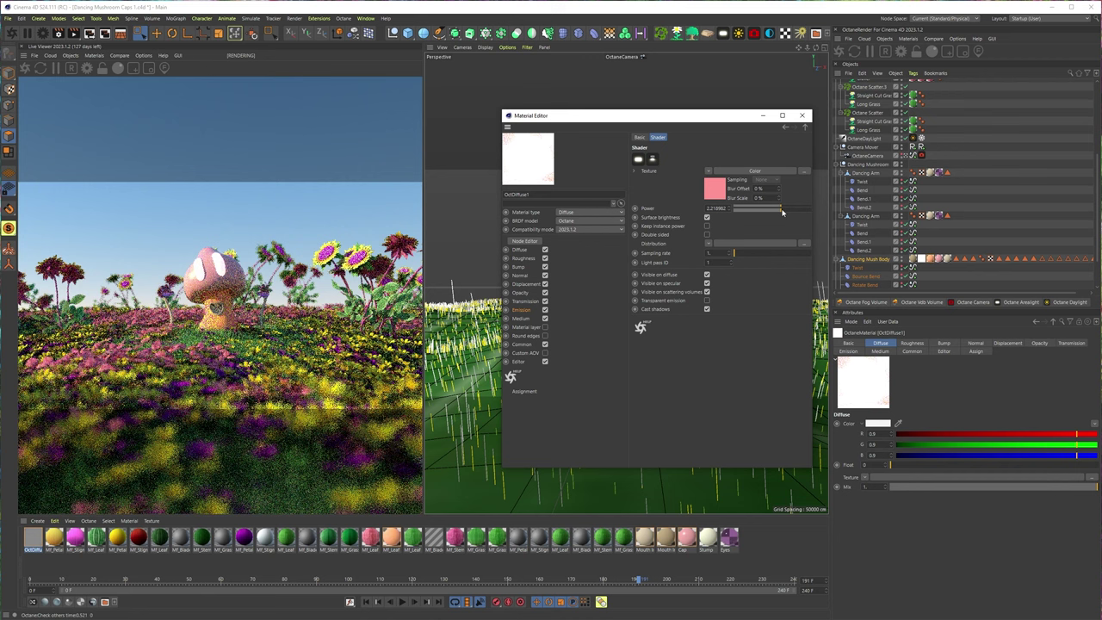
{"action": "left_click", "coordinate": [714, 188]}
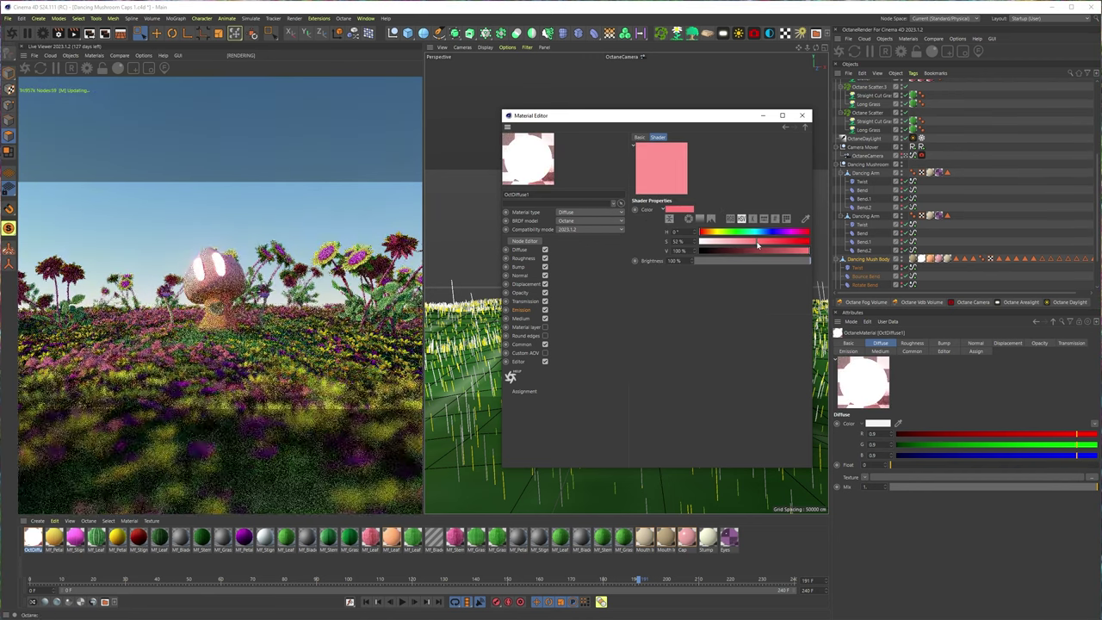
{"action": "left_click", "coordinate": [757, 242]}
{"action": "left_click", "coordinate": [802, 115]}
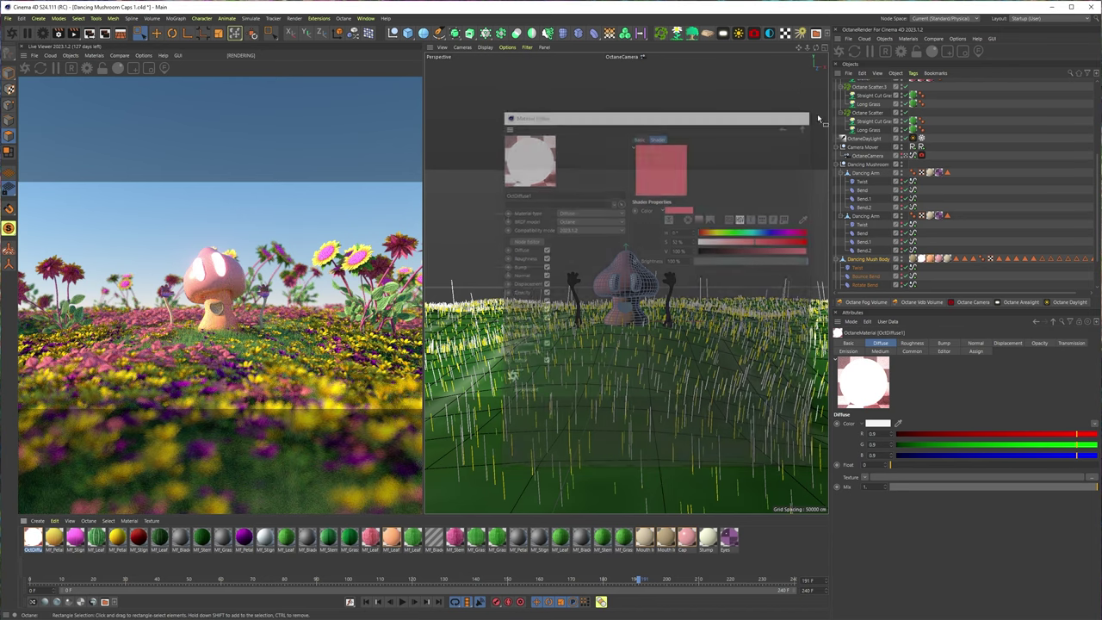
Increase the bloom power in the OctaneCamera tag's post processing and lower the cutoff to about 0.82.
{"action": "left_click", "coordinate": [921, 155]}
{"action": "left_click", "coordinate": [995, 343]}
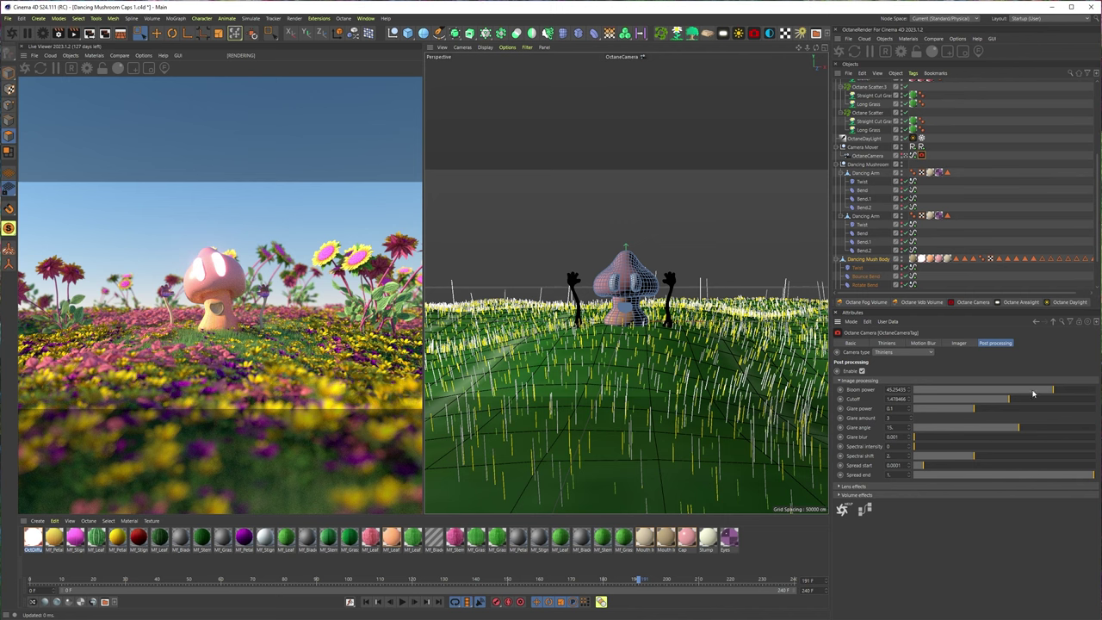
{"action": "mouse_move", "coordinate": [1053, 392]}
{"action": "left_mouse_down"}
{"action": "mouse_move", "coordinate": [1072, 392]}
{"action": "mouse_move", "coordinate": [1038, 391]}
{"action": "mouse_move", "coordinate": [1072, 390]}
{"action": "left_mouse_up"}
{"action": "left_click_drag", "start_coordinate": [994, 400], "coordinate": [1067, 392]}
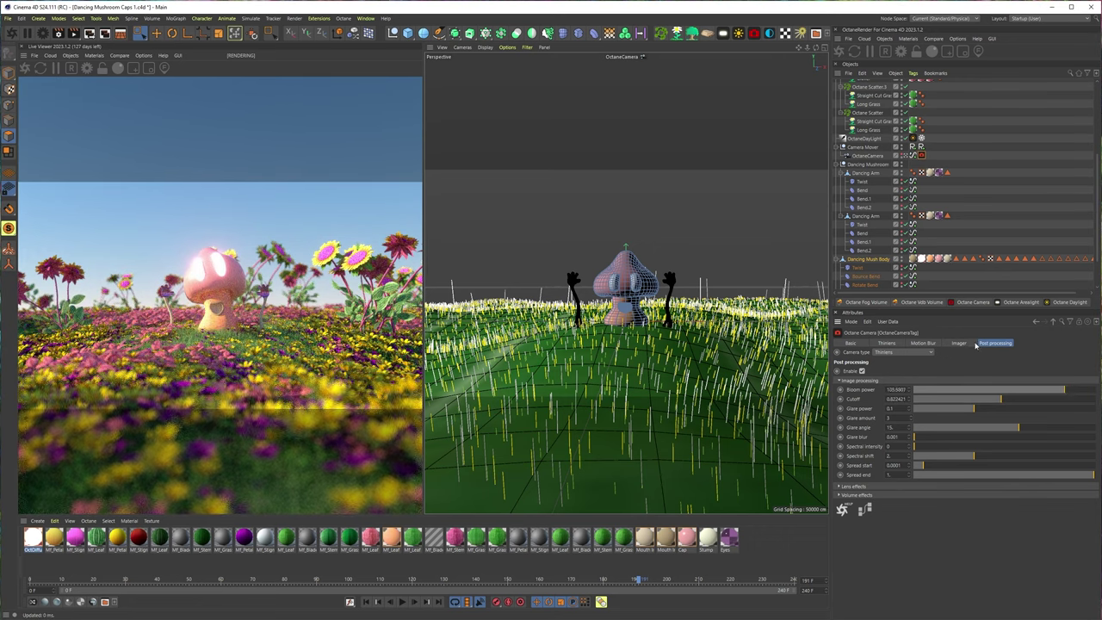
Set the highlight compression in the camera's imager settings to about 0.70.
{"action": "left_click", "coordinate": [957, 343]}
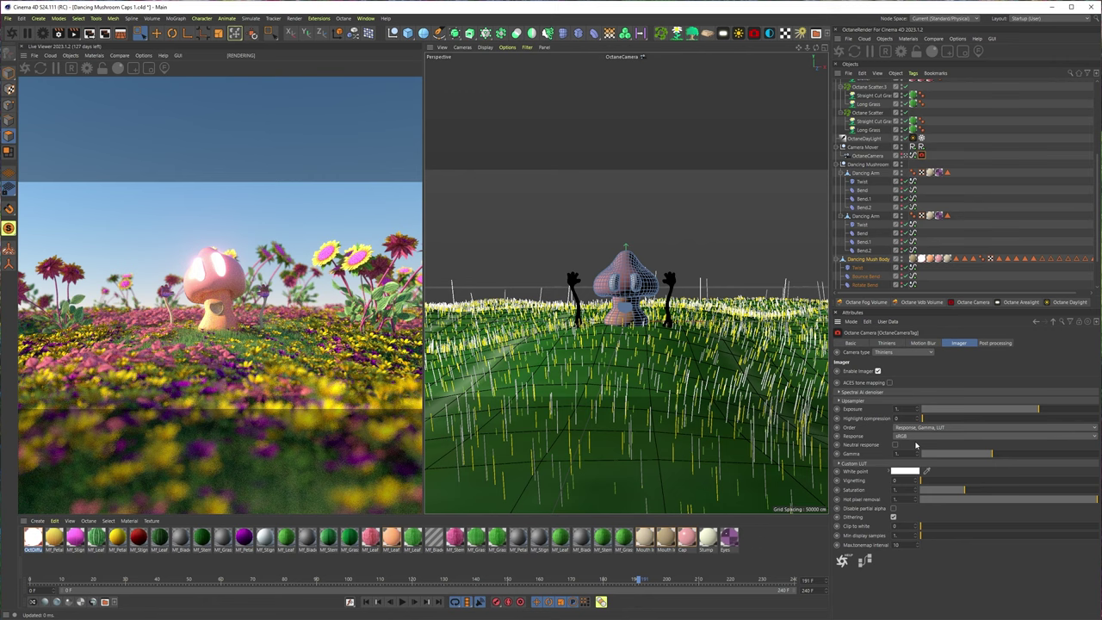
{"action": "left_click_drag", "start_coordinate": [947, 422], "coordinate": [1048, 423]}
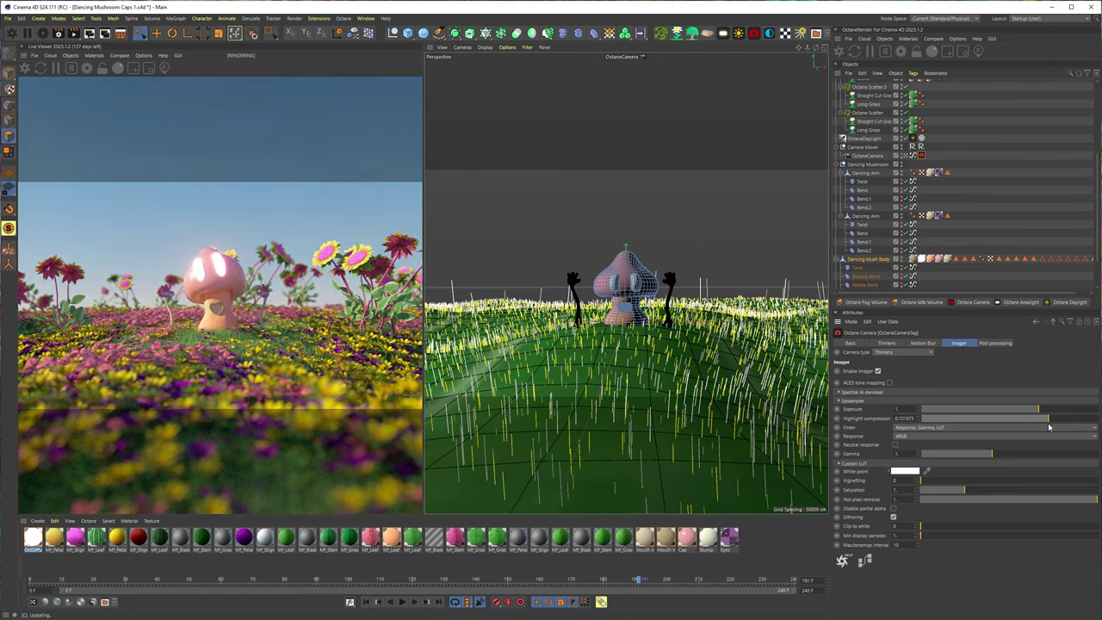
{"action": "left_click_drag", "start_coordinate": [964, 490], "coordinate": [970, 490]}
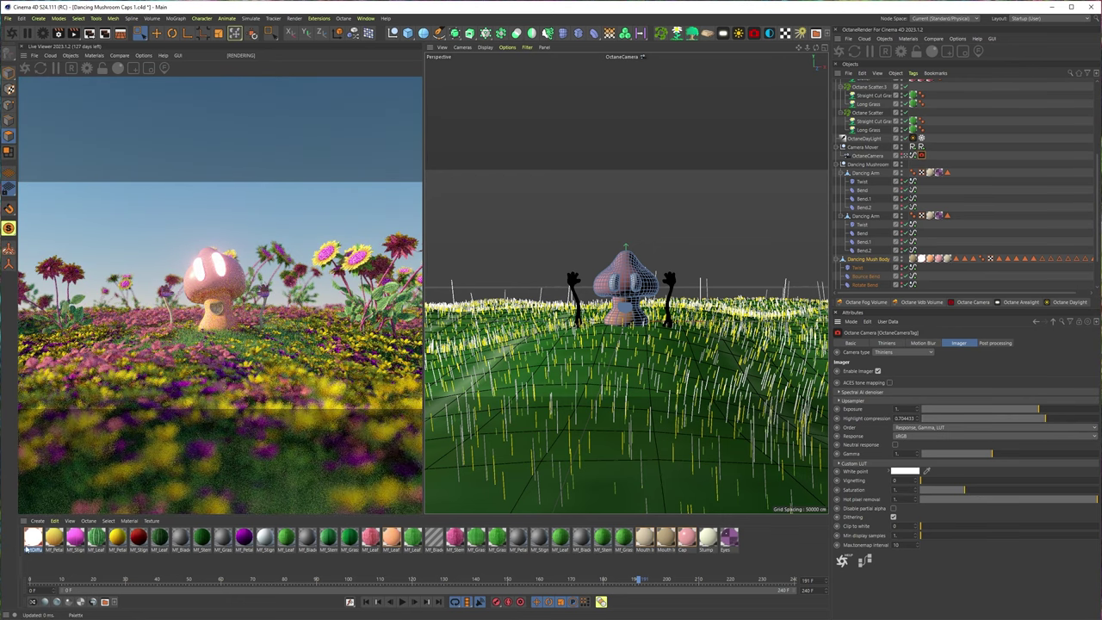
Reduce OctDiffuse1's emission power to about 2.2 and set its emission color's saturation to about 87%.
{"action": "left_click", "coordinate": [33, 538]}
{"action": "double_click", "coordinate": [33, 538]}
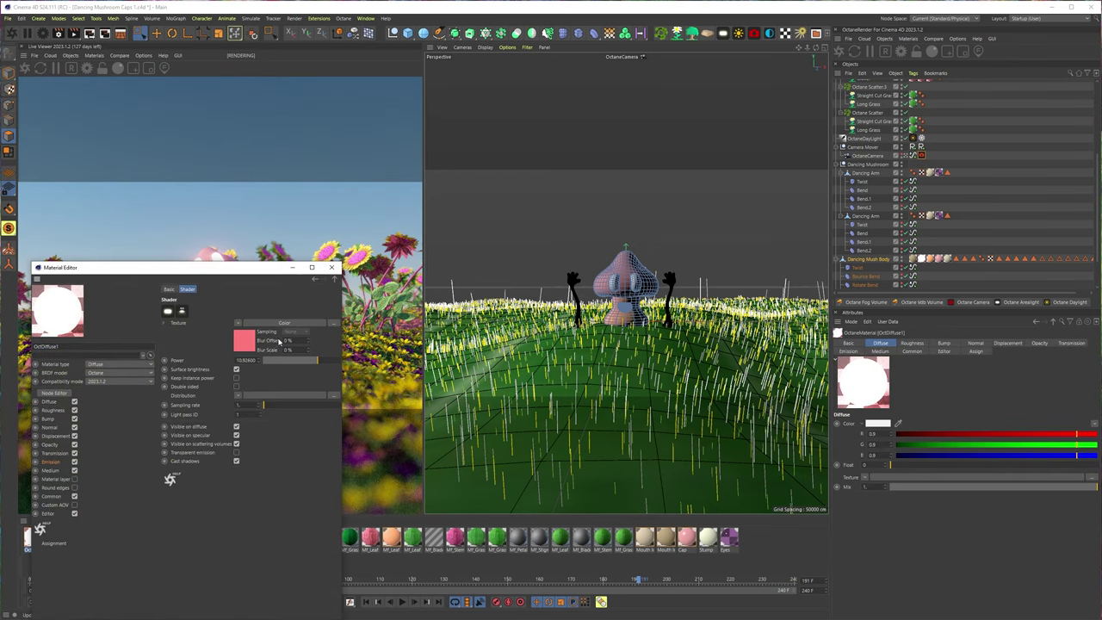
{"action": "left_click_drag", "start_coordinate": [240, 282], "coordinate": [818, 171]}
{"action": "left_click_drag", "start_coordinate": [906, 247], "coordinate": [898, 247]}
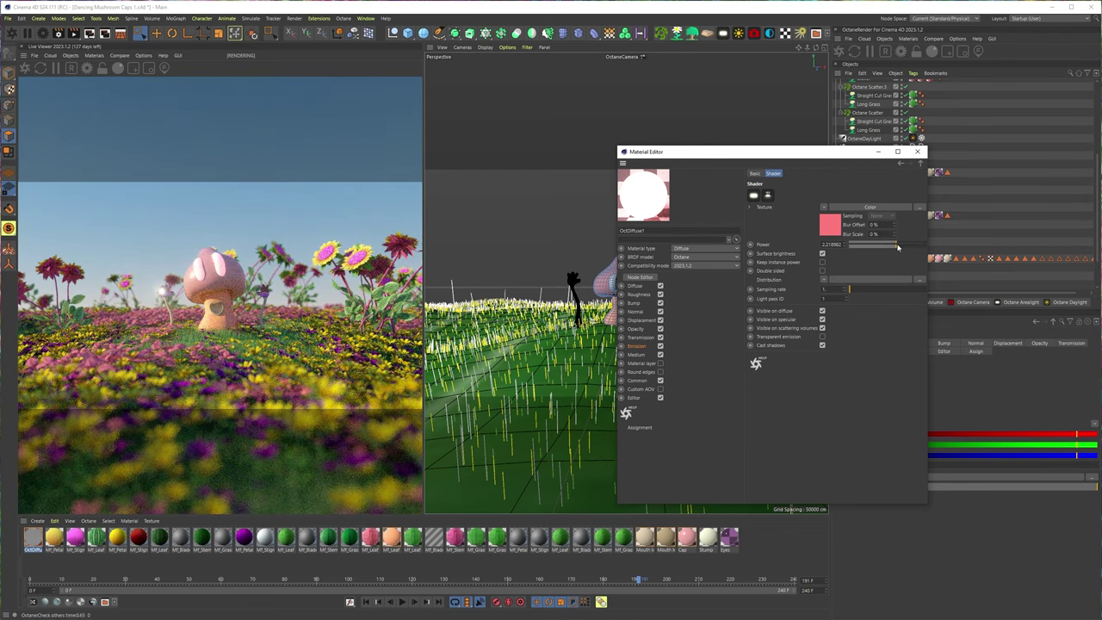
{"action": "left_click", "coordinate": [832, 228]}
{"action": "left_click_drag", "start_coordinate": [880, 278], "coordinate": [920, 277]}
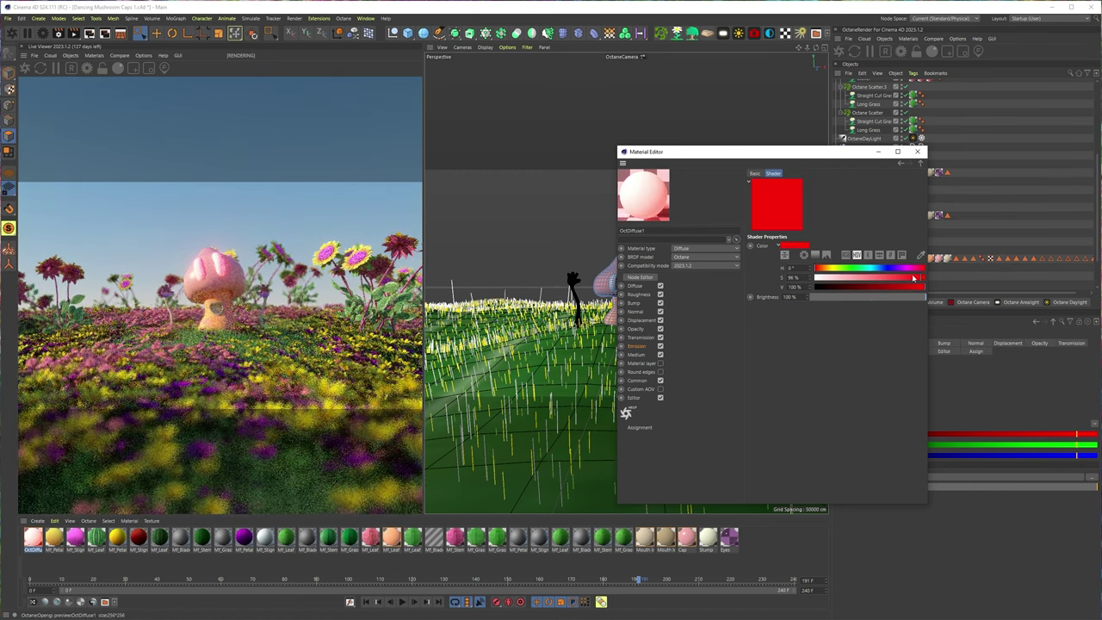
{"action": "left_click", "coordinate": [902, 277]}
Set OctDiffuse1's diffuse color to pink, RGB 245, 139, 139.
{"action": "left_click", "coordinate": [636, 286]}
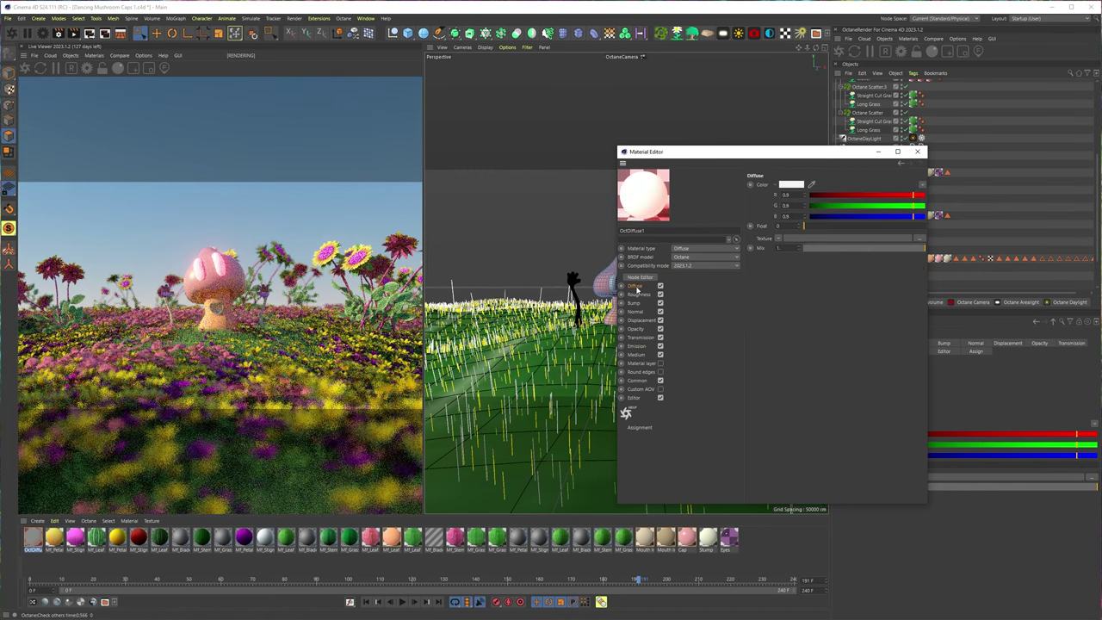
{"action": "left_click", "coordinate": [785, 185]}
{"action": "left_click_drag", "start_coordinate": [828, 211], "coordinate": [846, 210]}
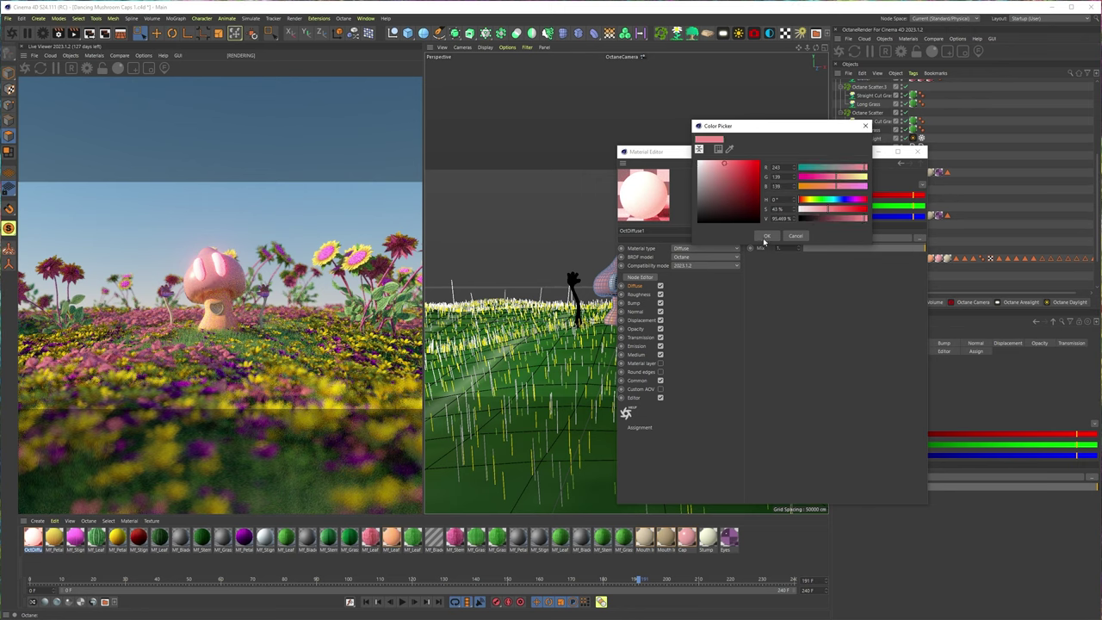
{"action": "left_click", "coordinate": [766, 236]}
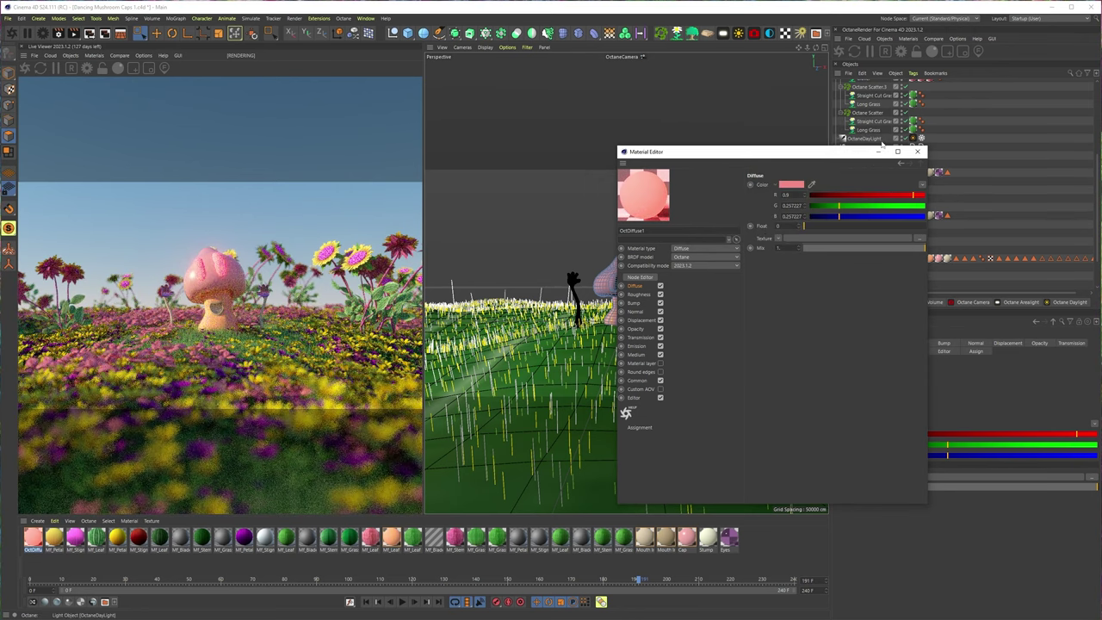
{"action": "left_click", "coordinate": [917, 152]}
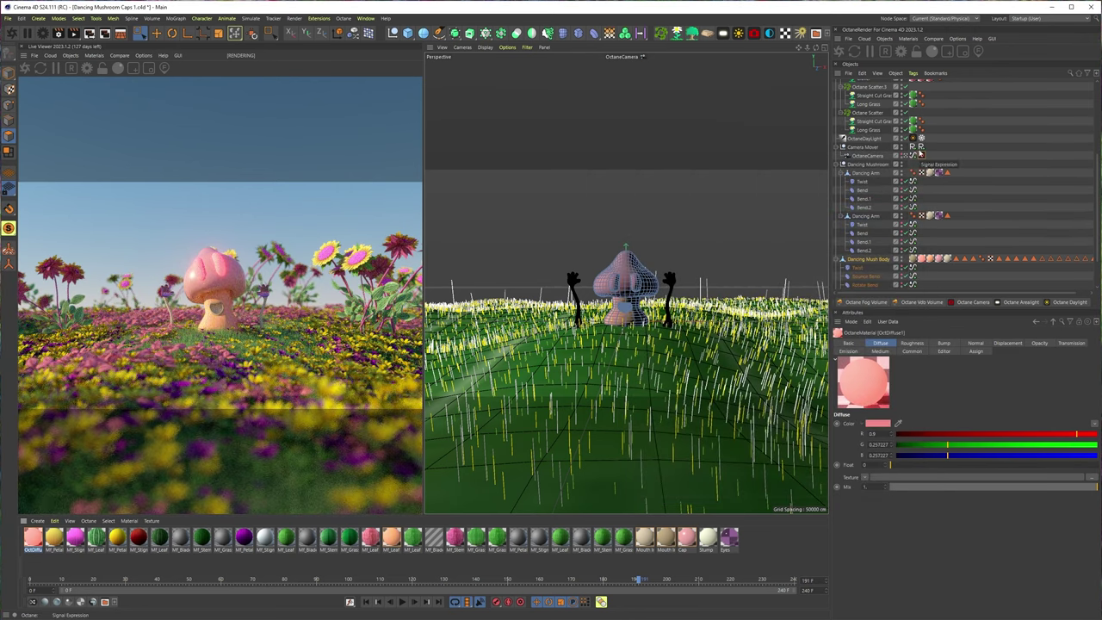
Change OctDiffuse1's diffuse color to pale yellow with a hue of 47°.
{"action": "left_click", "coordinate": [920, 154]}
{"action": "double_click", "coordinate": [33, 538]}
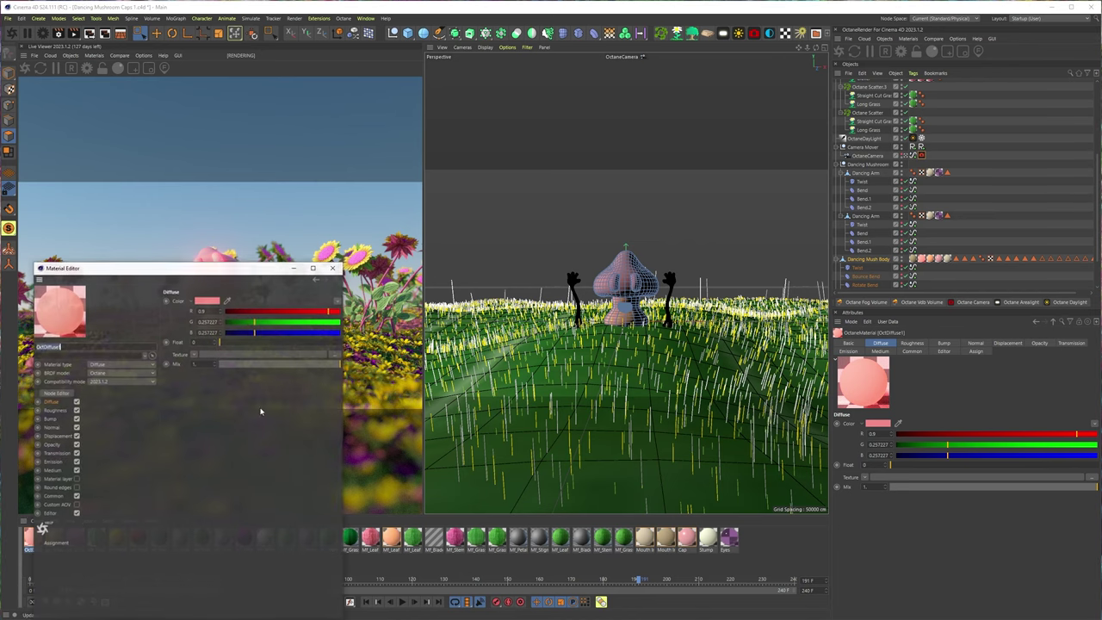
{"action": "left_click", "coordinate": [204, 303]}
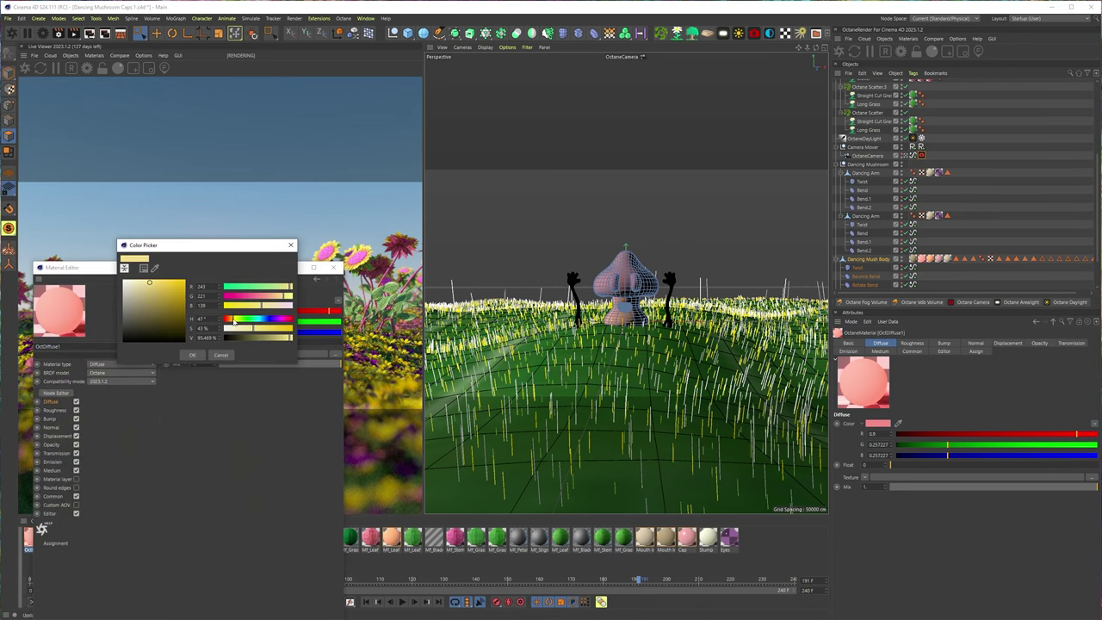
{"action": "left_click", "coordinate": [193, 355]}
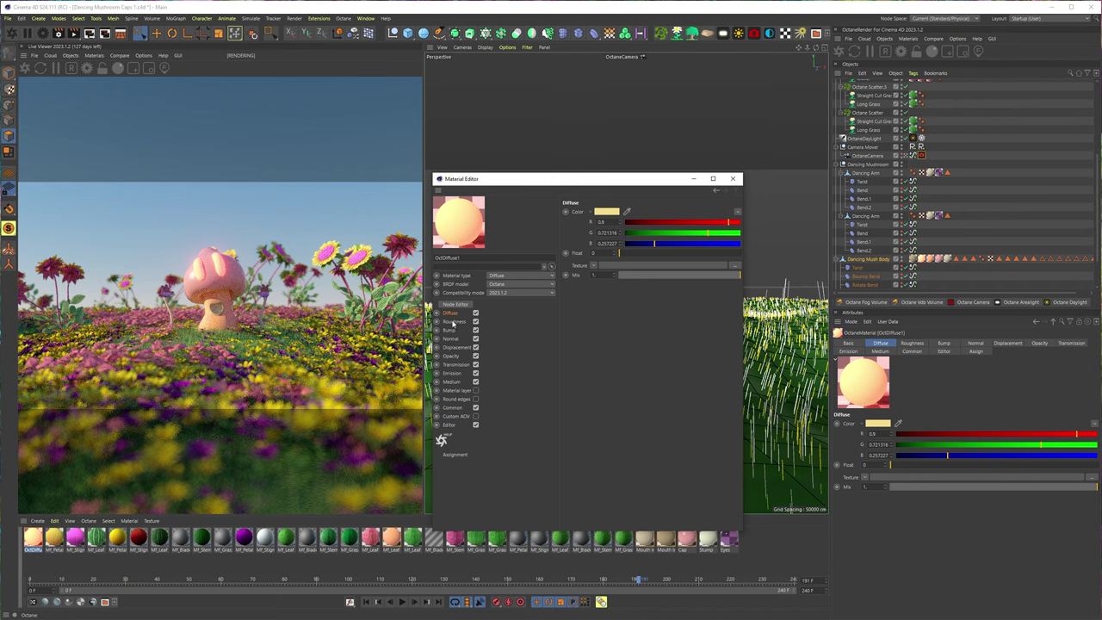
Shift OctDiffuse1's emission color to orange with a hue of about 31°.
{"action": "left_click", "coordinate": [455, 374]}
{"action": "left_click", "coordinate": [454, 366]}
{"action": "left_click", "coordinate": [455, 380]}
{"action": "left_click", "coordinate": [455, 373]}
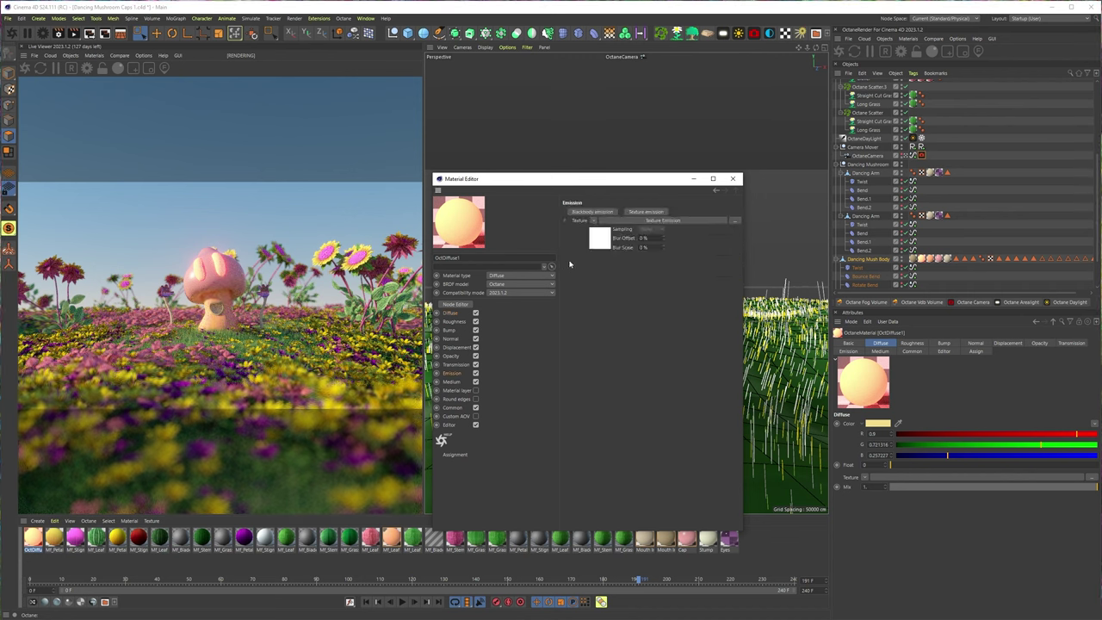
{"action": "left_click", "coordinate": [597, 244]}
{"action": "left_click", "coordinate": [652, 254]}
{"action": "left_click", "coordinate": [650, 297]}
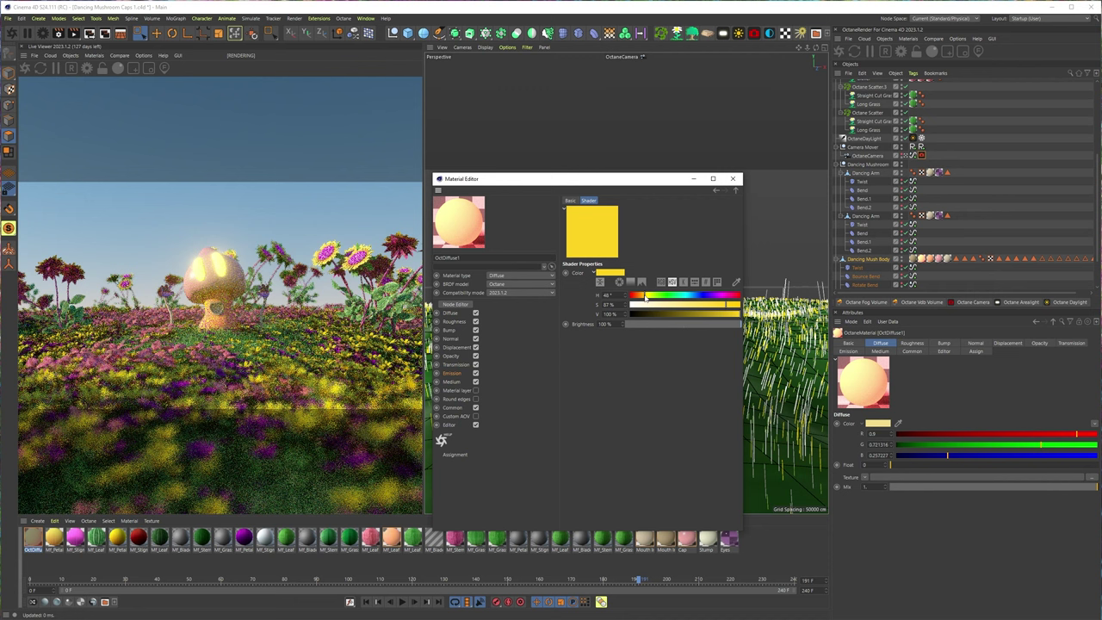
{"action": "left_click_drag", "start_coordinate": [645, 297], "coordinate": [639, 298]}
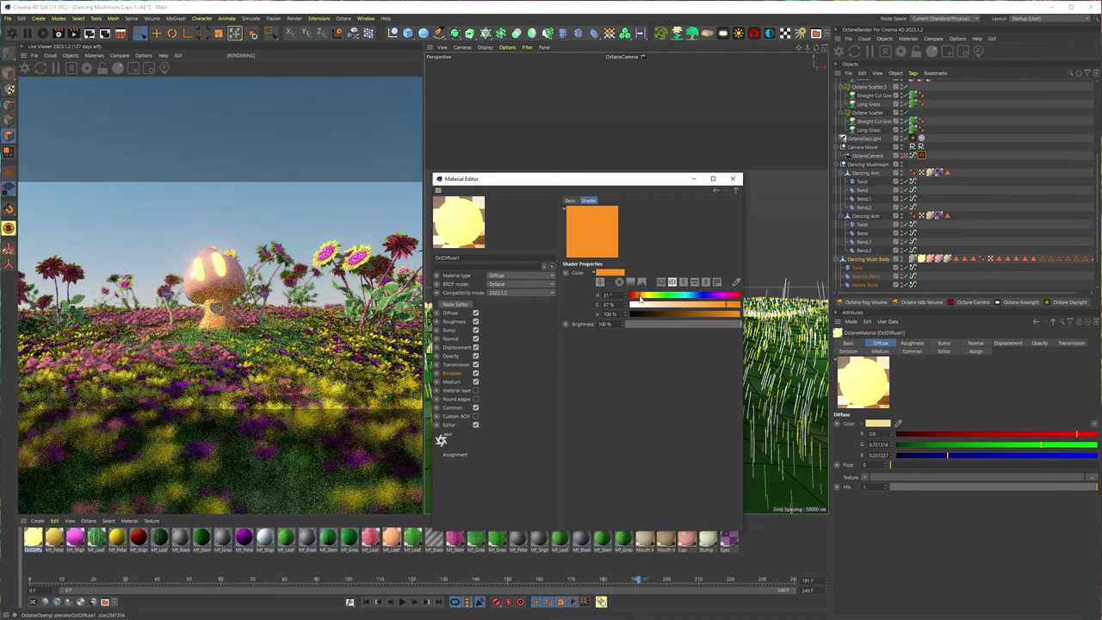
{"action": "left_click", "coordinate": [732, 178]}
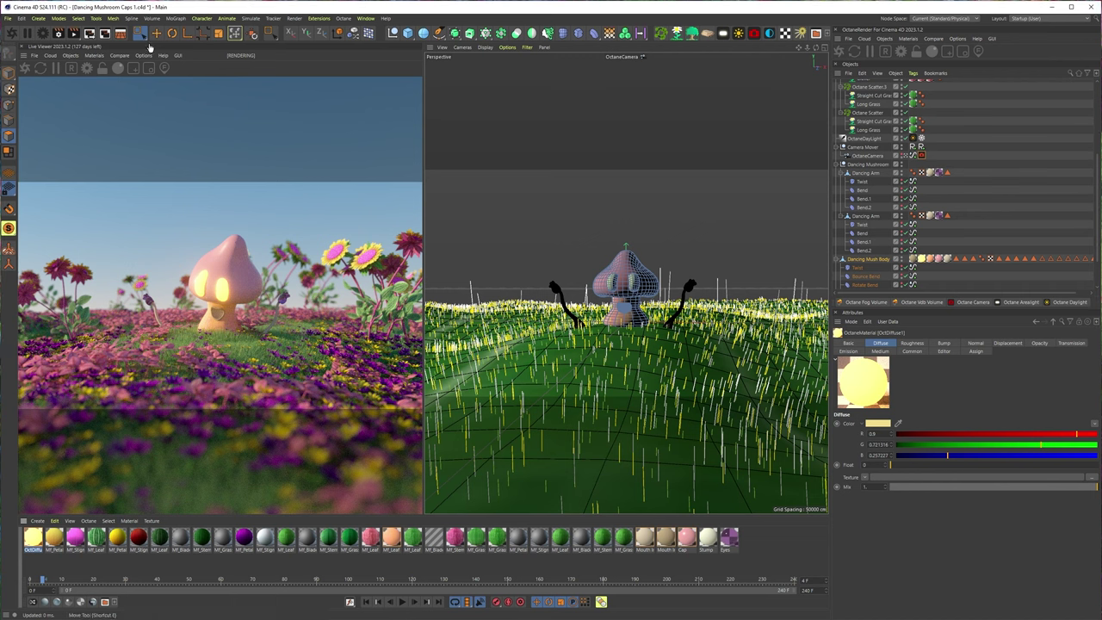
Store the glowing-eye render and A/B compare it with the previous eye material by reordering the material tags on Dancing Mush Body.
{"action": "left_click", "coordinate": [120, 55]}
{"action": "left_click", "coordinate": [133, 66]}
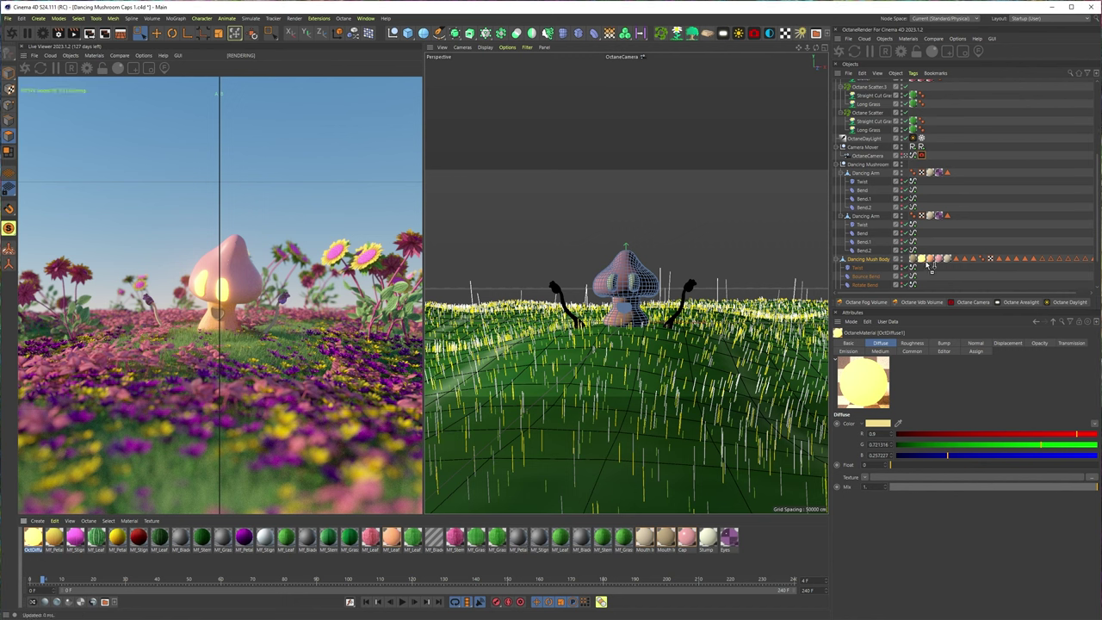
{"action": "left_click_drag", "start_coordinate": [927, 263], "coordinate": [922, 259]}
{"action": "left_click_drag", "start_coordinate": [219, 272], "coordinate": [19, 273]}
{"action": "left_click_drag", "start_coordinate": [6, 139], "coordinate": [19, 158]}
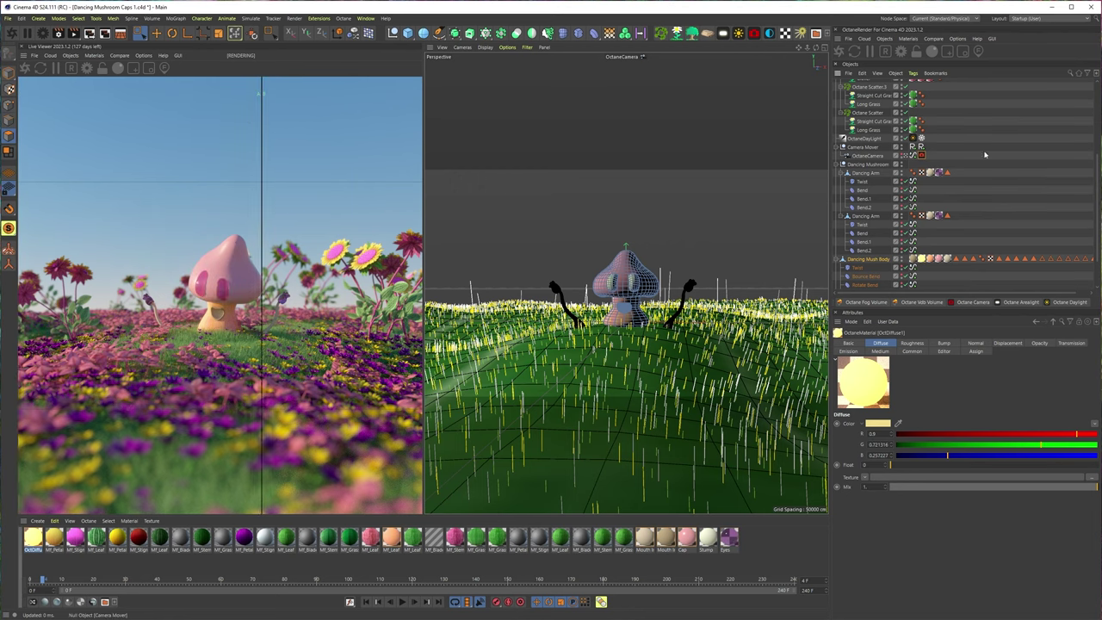
Turn off the A/B comparison in the Live Viewer.
{"action": "left_click", "coordinate": [161, 56]}
{"action": "mouse_move", "coordinate": [128, 57]}
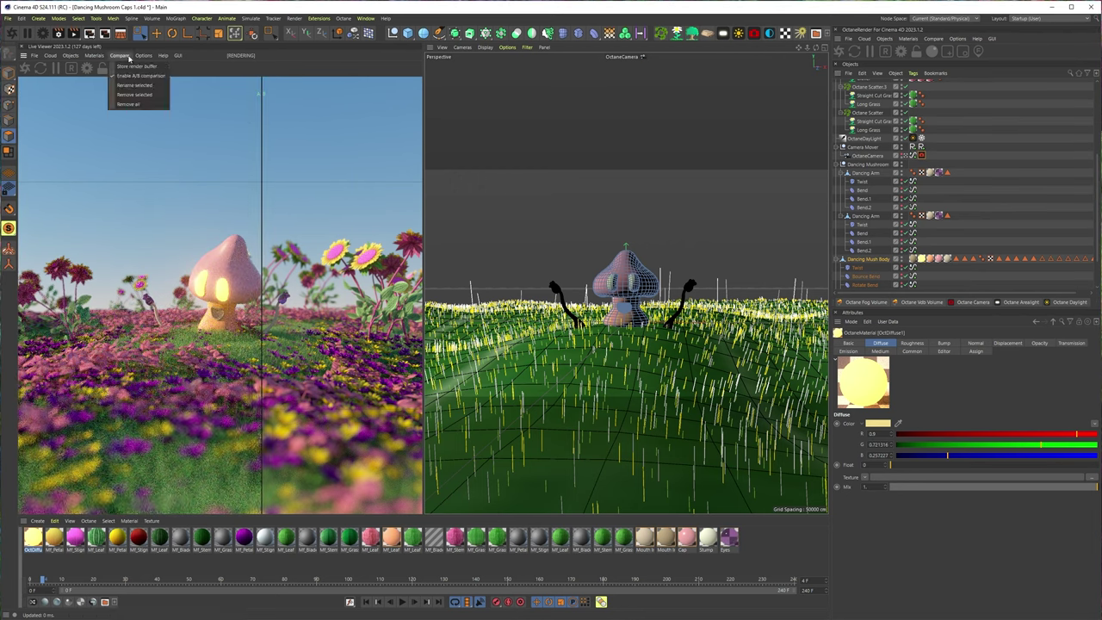
{"action": "left_click", "coordinate": [131, 75]}
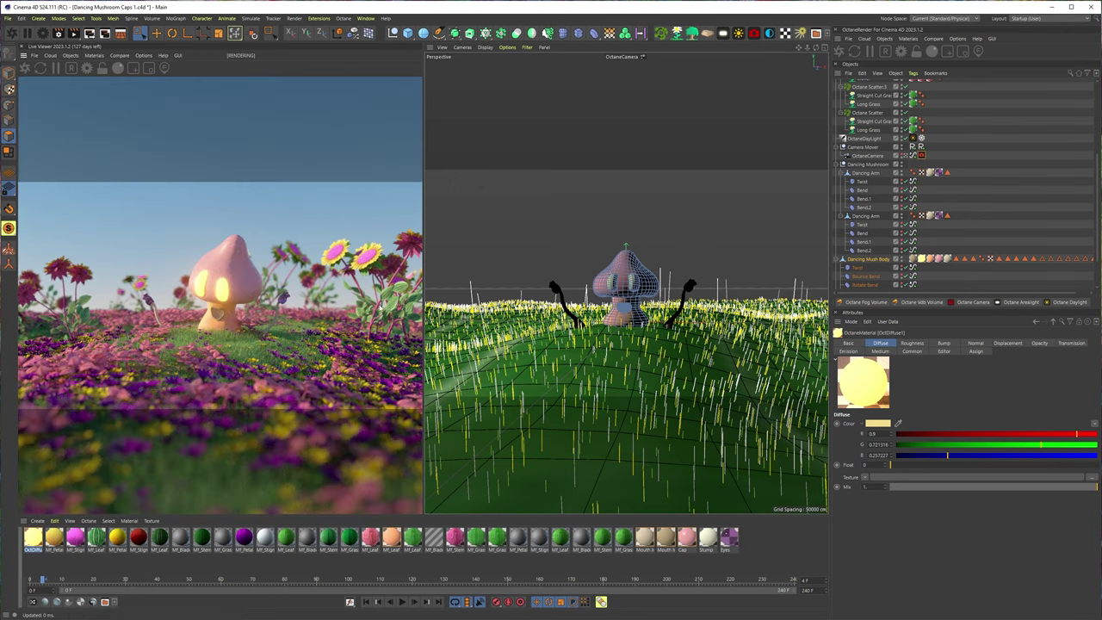
Play the animation briefly and stop it at frame 7.
{"action": "left_click", "coordinate": [401, 601]}
{"action": "left_click", "coordinate": [401, 601]}
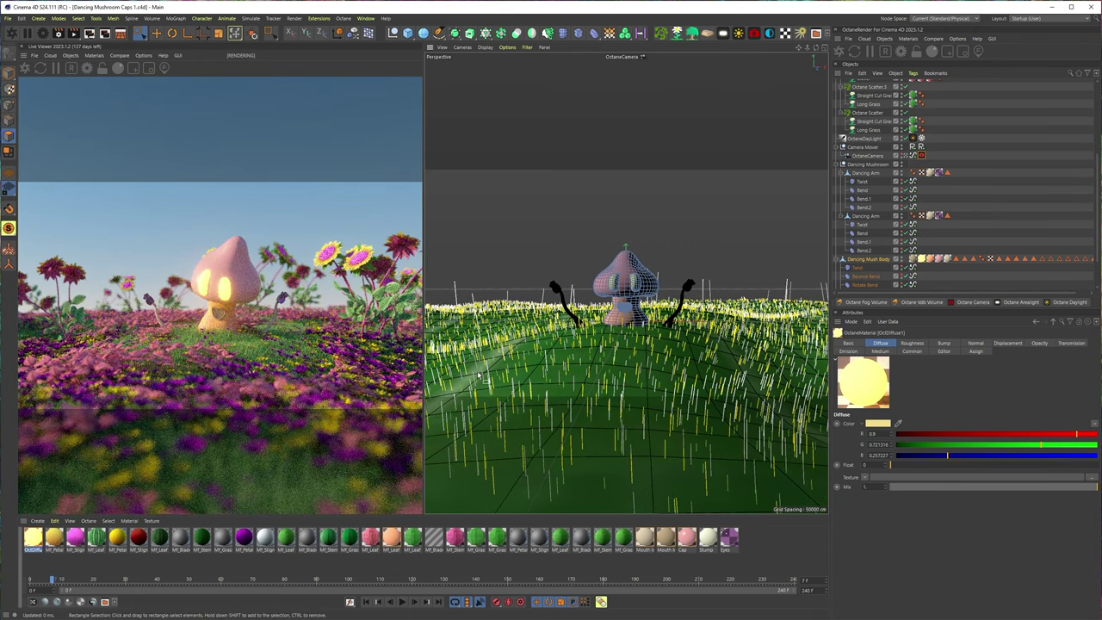
{"action": "left_click", "coordinate": [885, 39]}
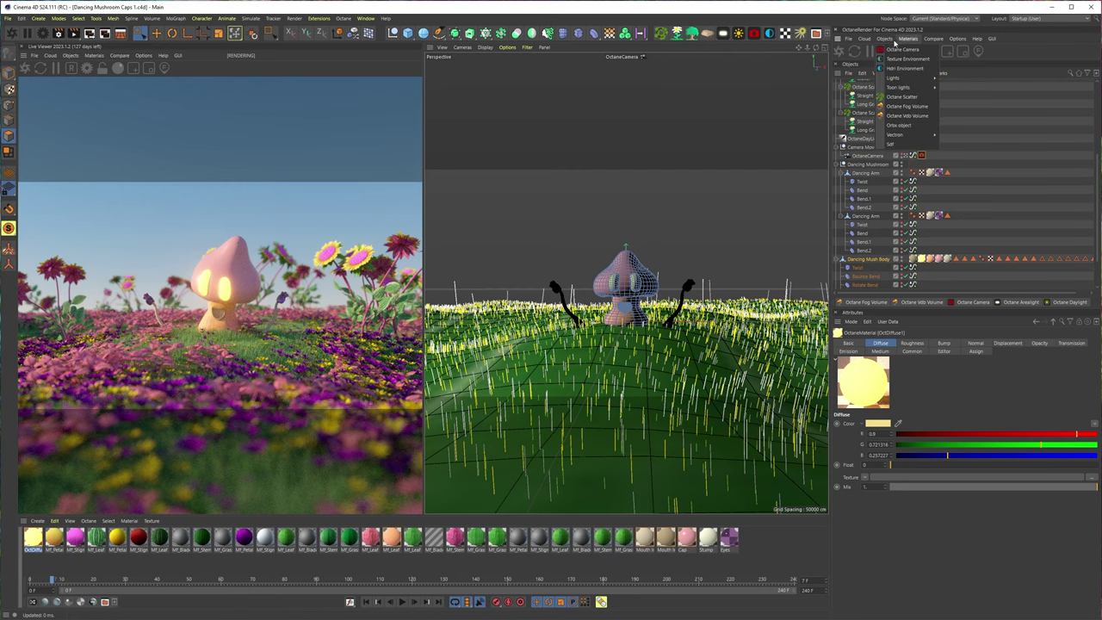
{"action": "mouse_move", "coordinate": [895, 77]}
{"action": "left_click", "coordinate": [966, 78]}
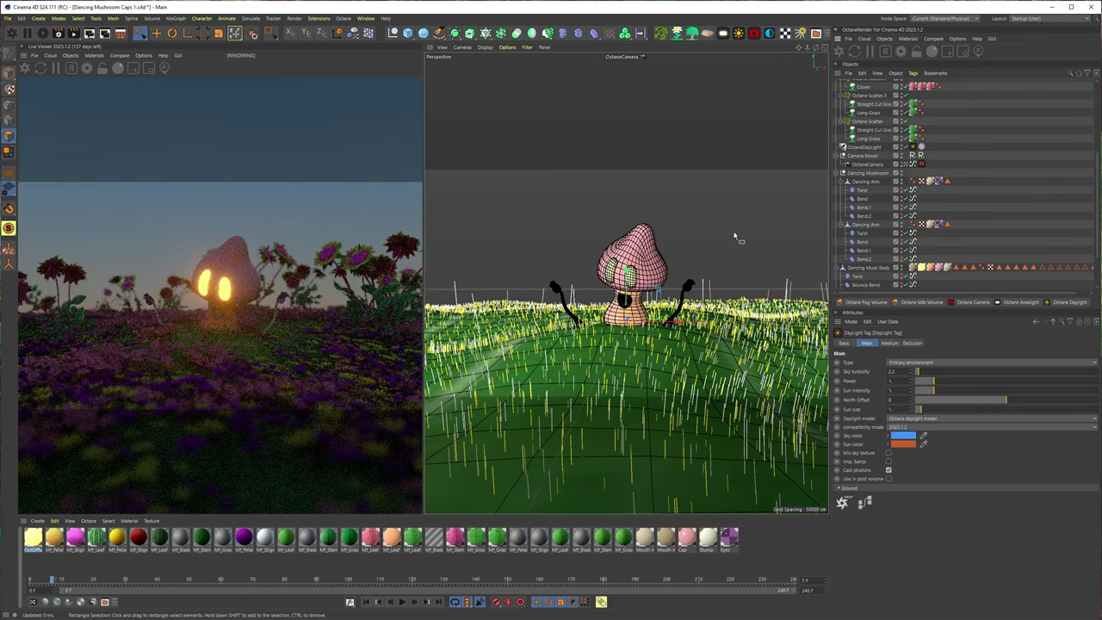
{"action": "key", "text": "ctrl+z"}
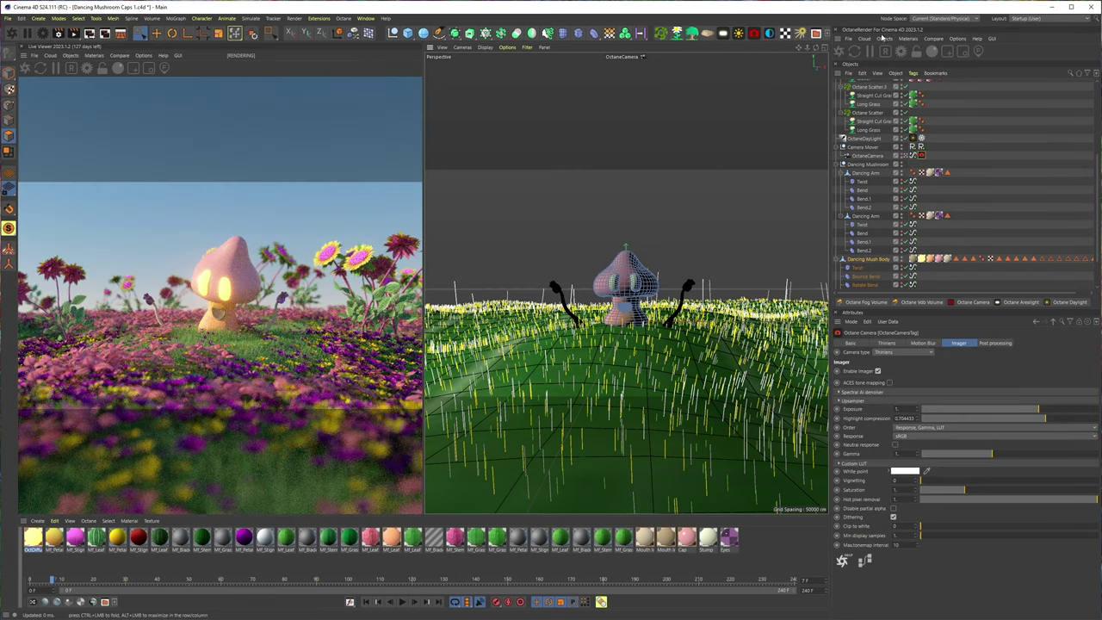
{"action": "left_click", "coordinate": [898, 40]}
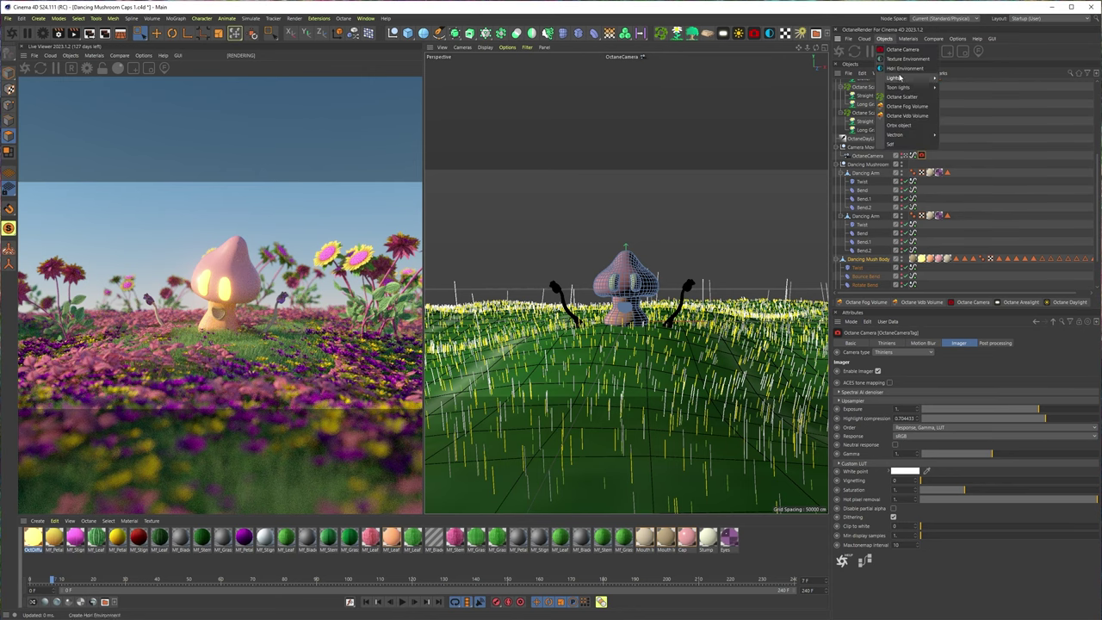
{"action": "mouse_move", "coordinate": [895, 77]}
{"action": "left_click", "coordinate": [962, 80]}
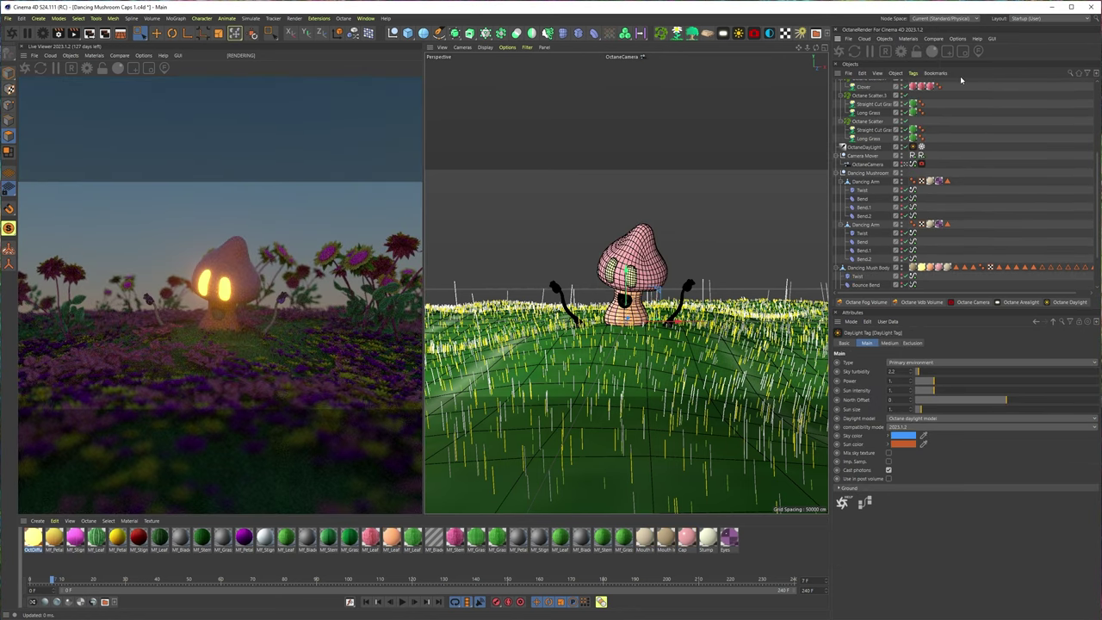
{"action": "key", "text": "ctrl+z"}
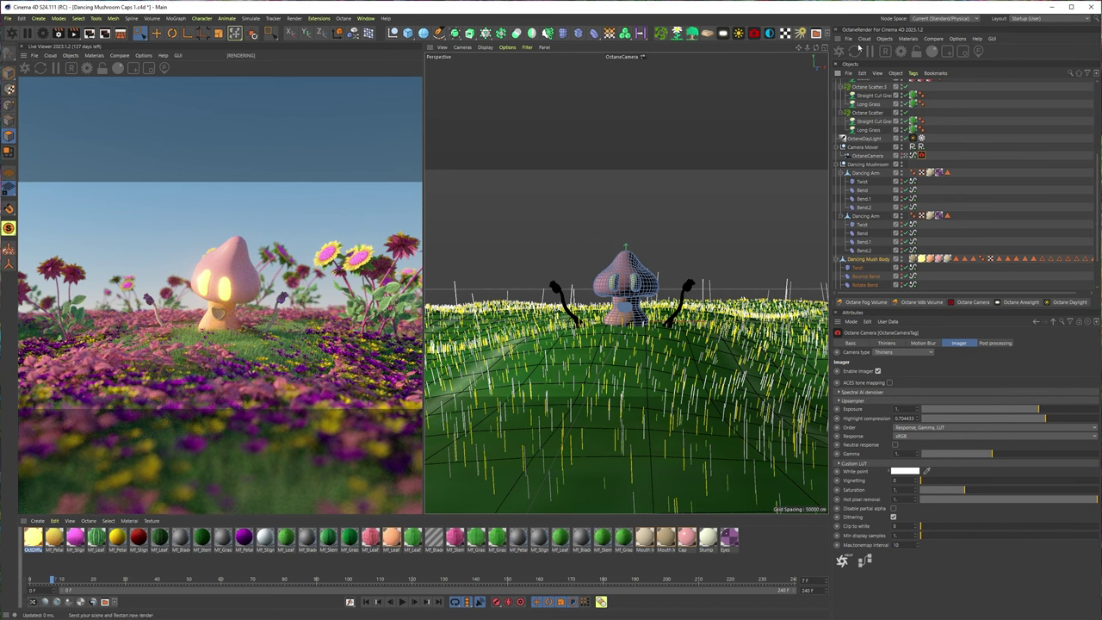
Add an Octane area light to the scene.
{"action": "scroll", "coordinate": [859, 153], "scroll_direction": "up", "scroll_amount": 3}
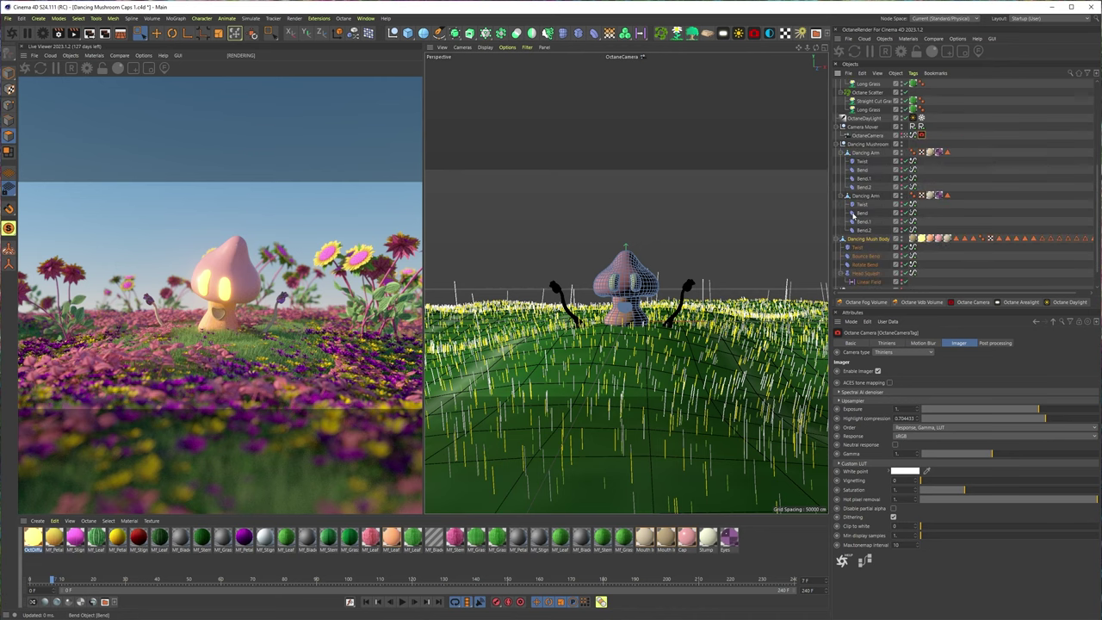
{"action": "left_click", "coordinate": [854, 179]}
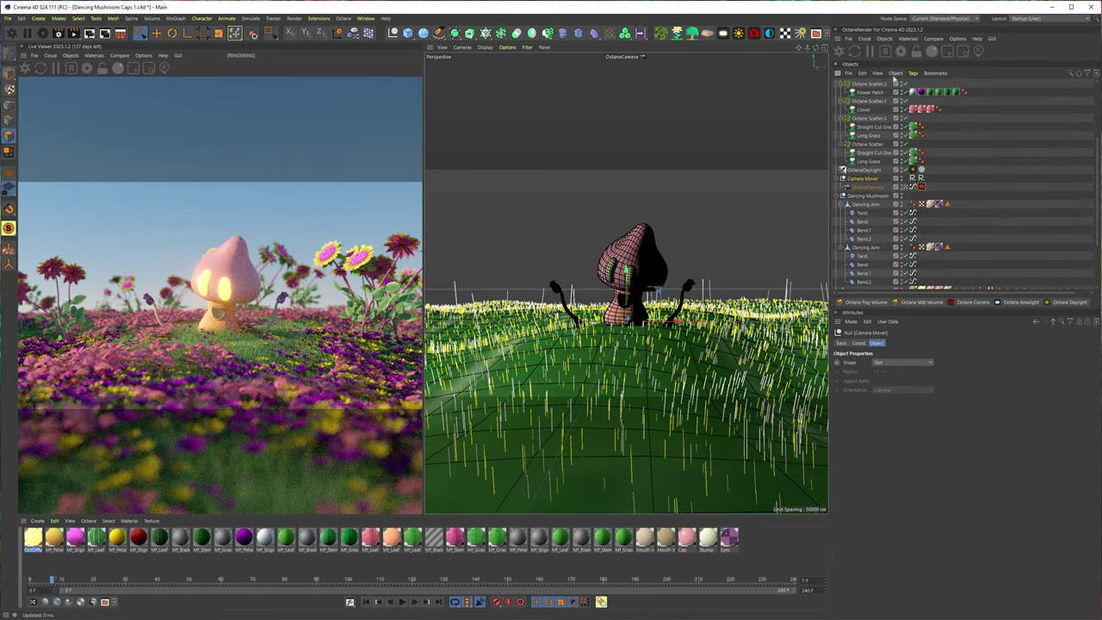
{"action": "left_click", "coordinate": [871, 187]}
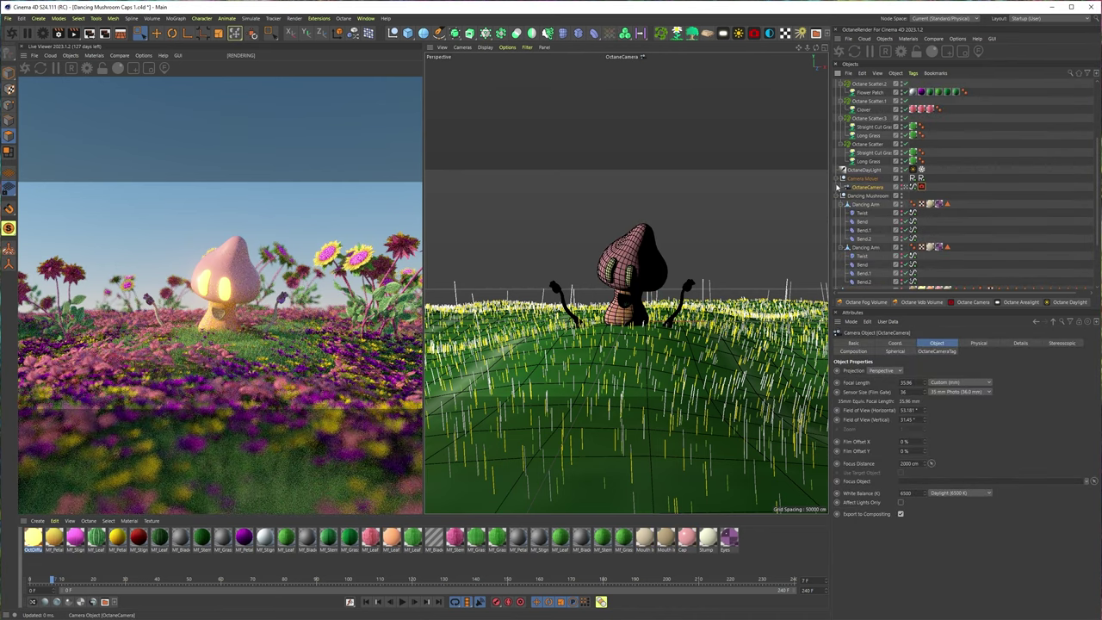
{"action": "left_click", "coordinate": [867, 178]}
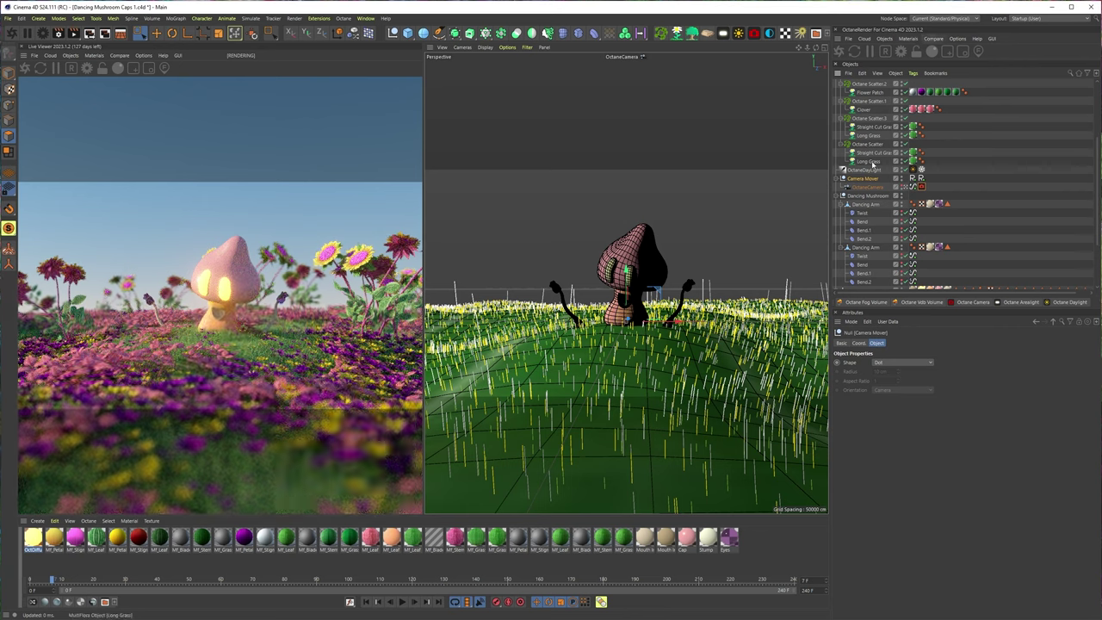
{"action": "left_click", "coordinate": [869, 186]}
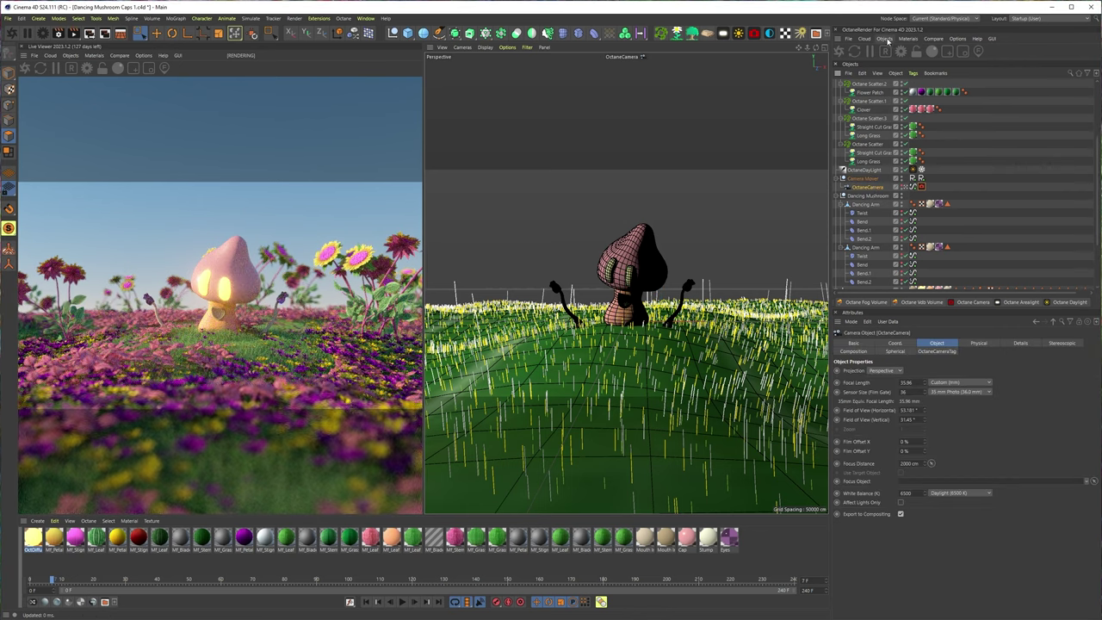
{"action": "left_click", "coordinate": [868, 178]}
{"action": "left_click", "coordinate": [884, 39]}
{"action": "mouse_move", "coordinate": [895, 78]}
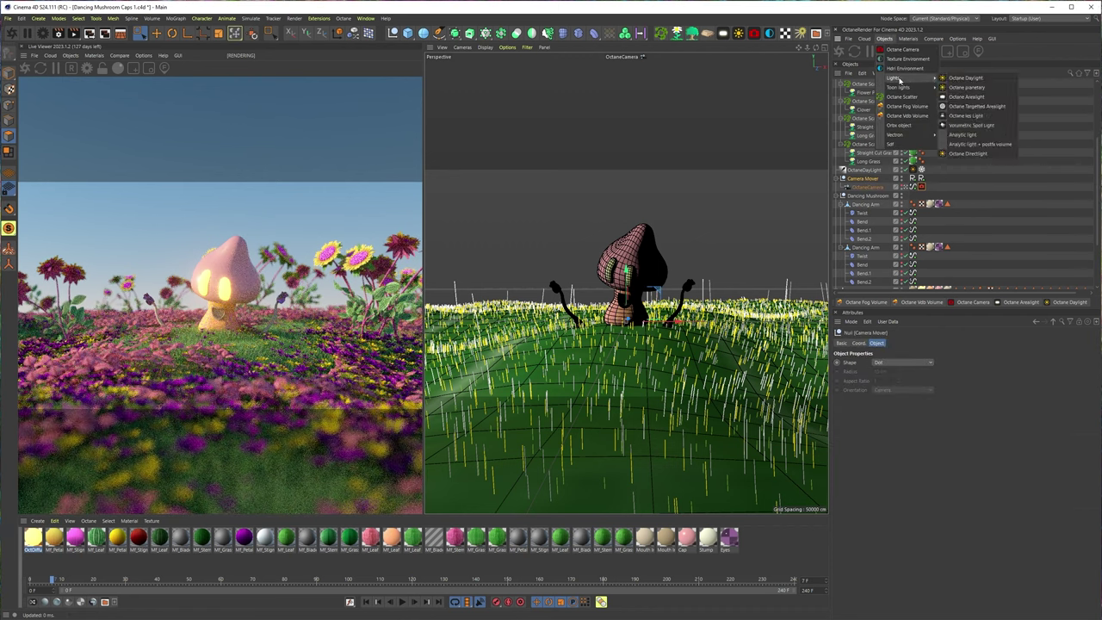
{"action": "left_click", "coordinate": [959, 99]}
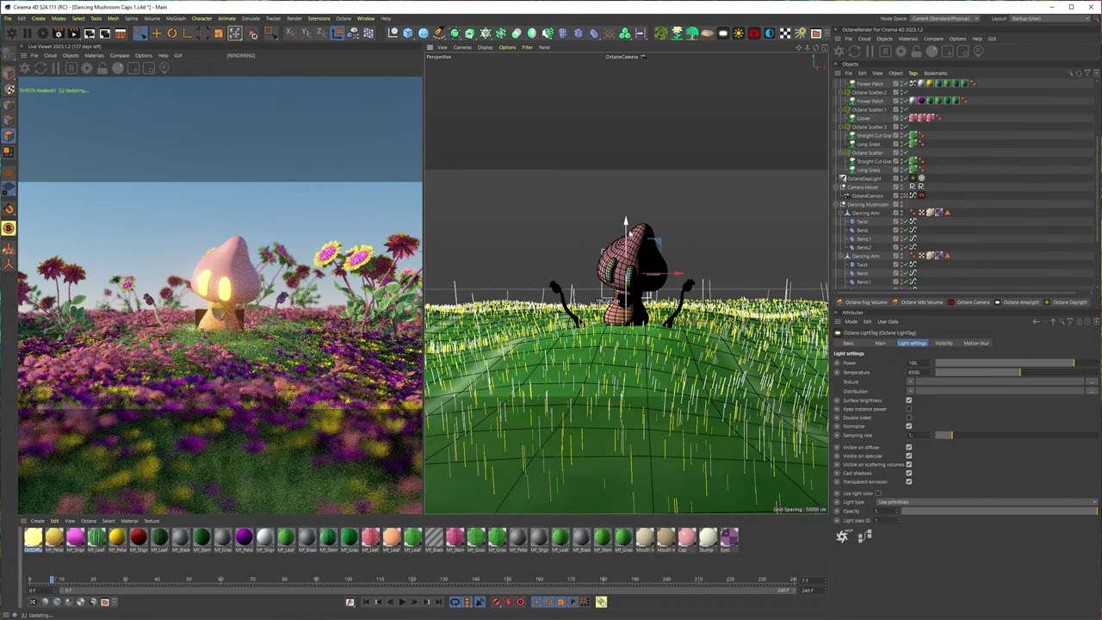
Rotate the area light toward the mushroom and place it above and to the left of the cap, tilted slightly downward.
{"action": "key", "text": "r"}
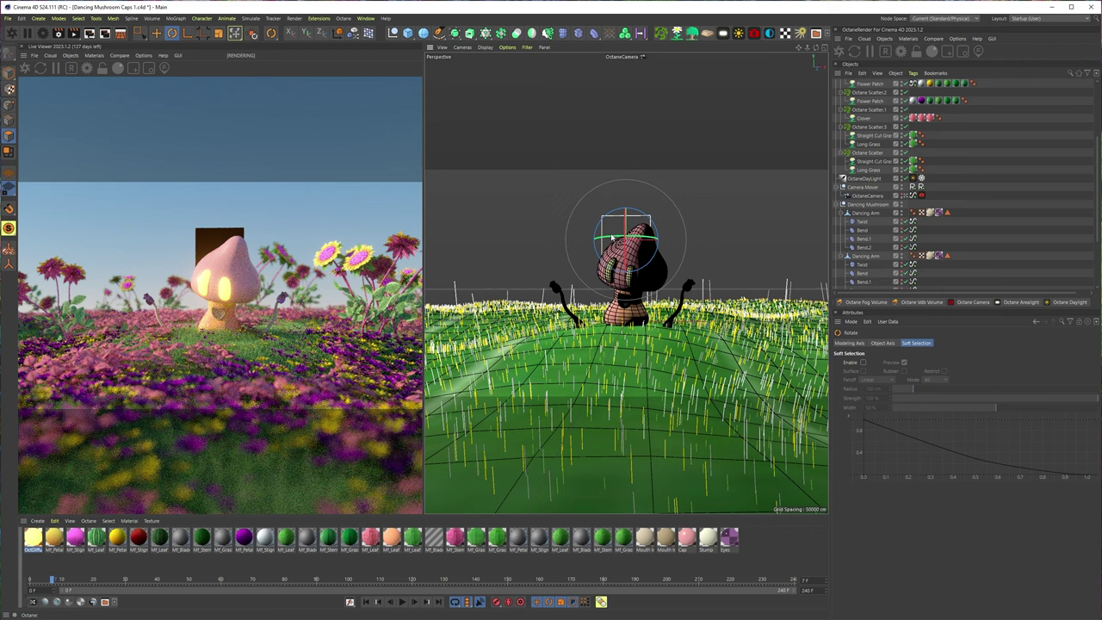
{"action": "left_click_drag", "start_coordinate": [671, 234], "coordinate": [685, 237]}
{"action": "key", "text": "e"}
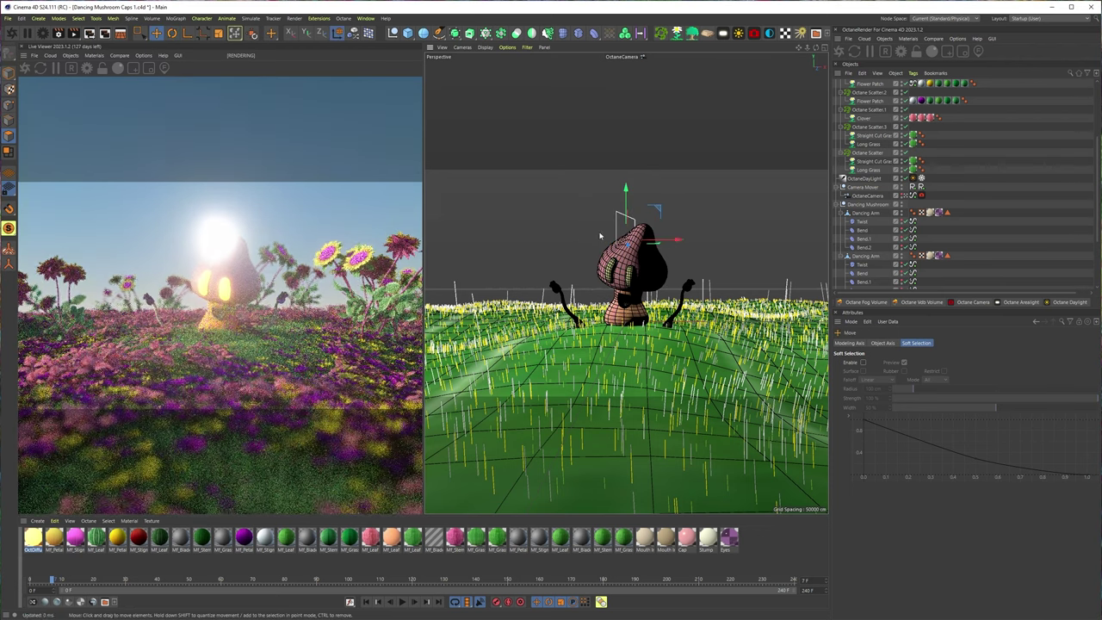
{"action": "left_click_drag", "start_coordinate": [618, 242], "coordinate": [524, 271]}
{"action": "left_click", "coordinate": [9, 74]}
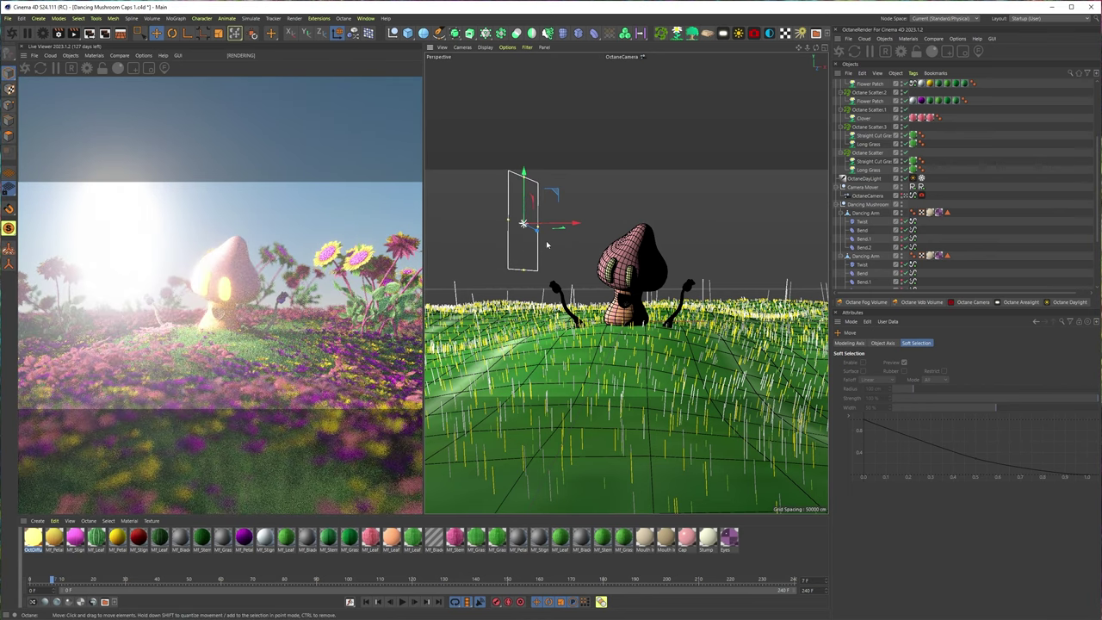
{"action": "key", "text": "r"}
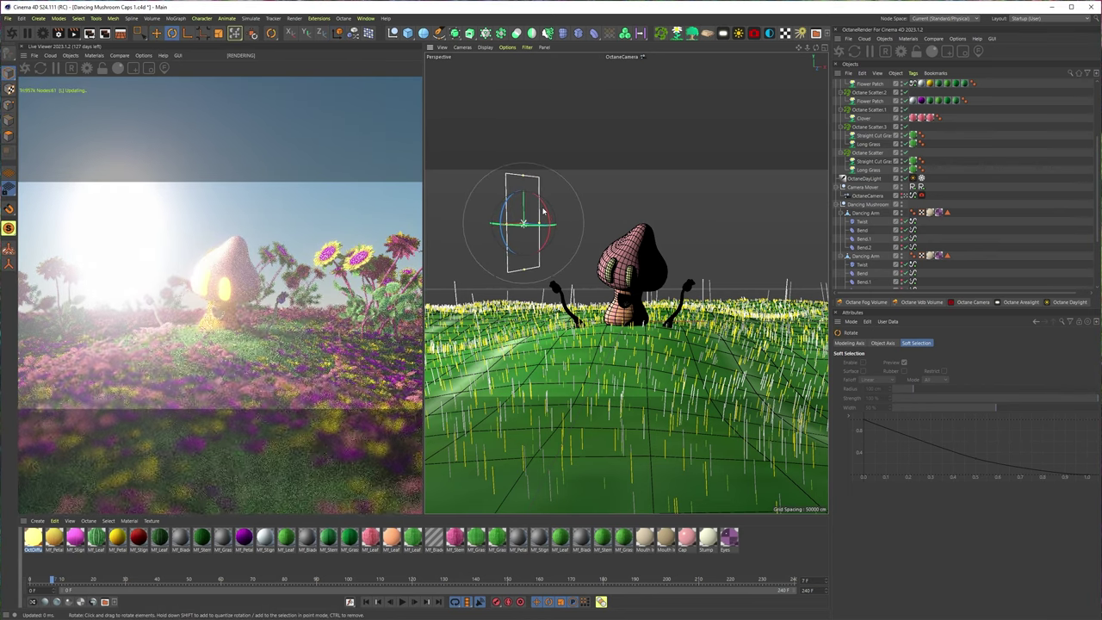
{"action": "left_click_drag", "start_coordinate": [543, 210], "coordinate": [561, 231]}
{"action": "key", "text": "e"}
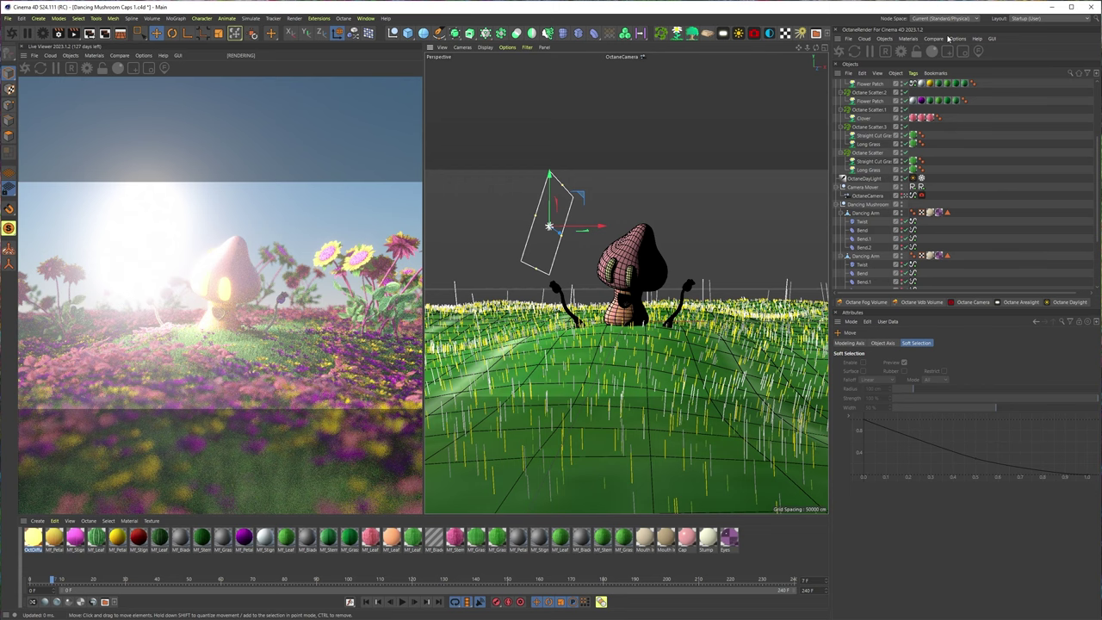
Hide the area light from the camera through its light tag's visibility settings.
{"action": "scroll", "coordinate": [884, 143], "scroll_direction": "up", "scroll_amount": 4}
{"action": "left_click", "coordinate": [913, 282]}
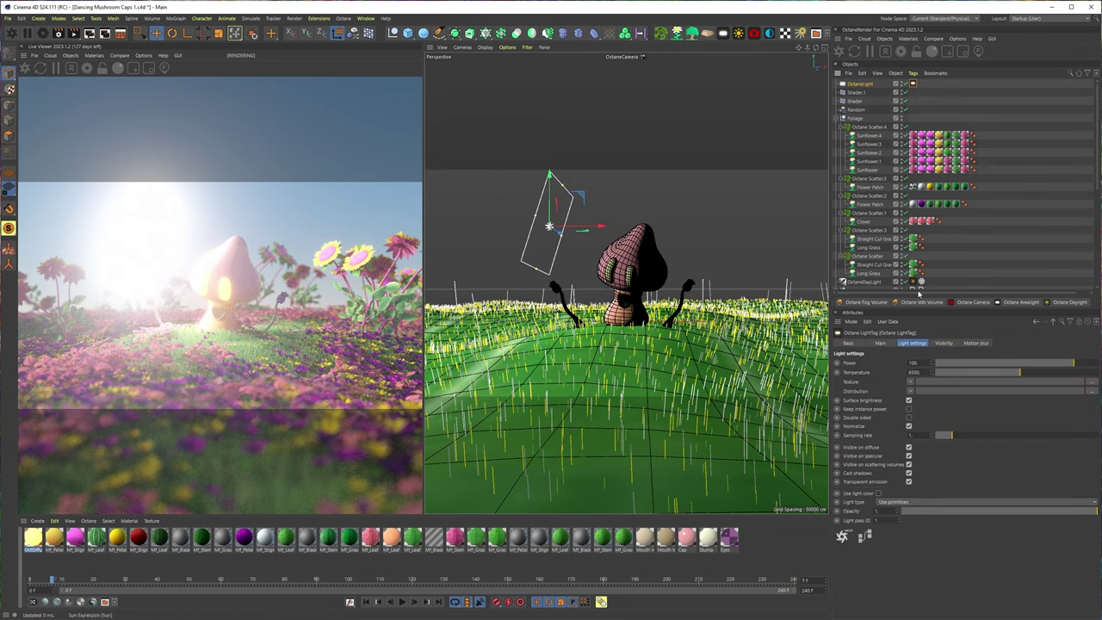
{"action": "left_click", "coordinate": [944, 343]}
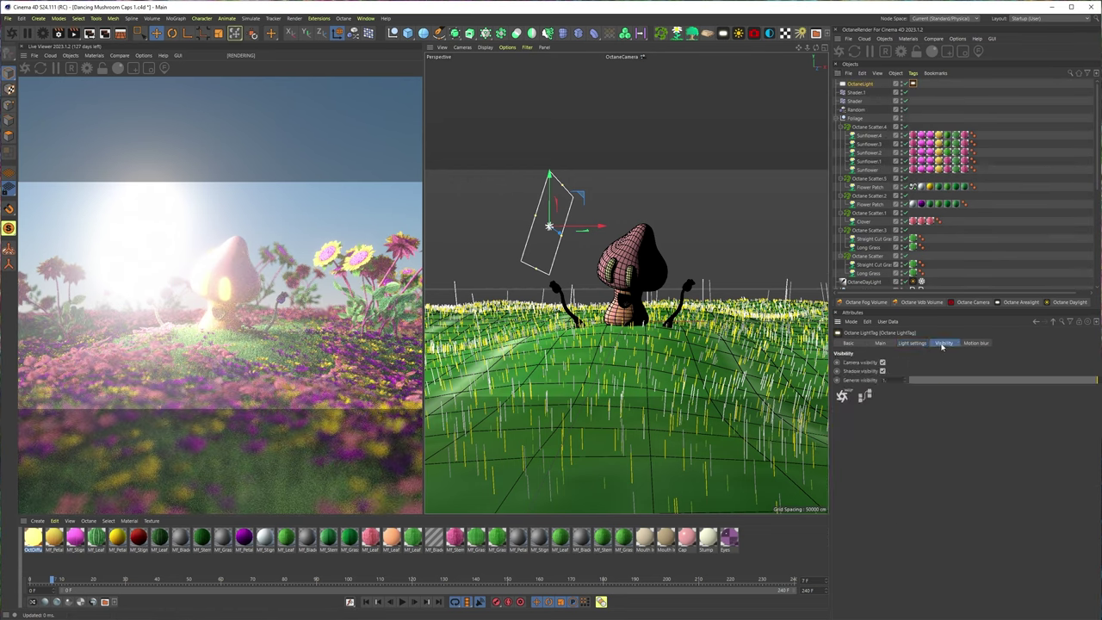
{"action": "left_click", "coordinate": [882, 370]}
Make the area light use its light color and set that color to orange with hue 37° and saturation 68%.
{"action": "left_click", "coordinate": [909, 344]}
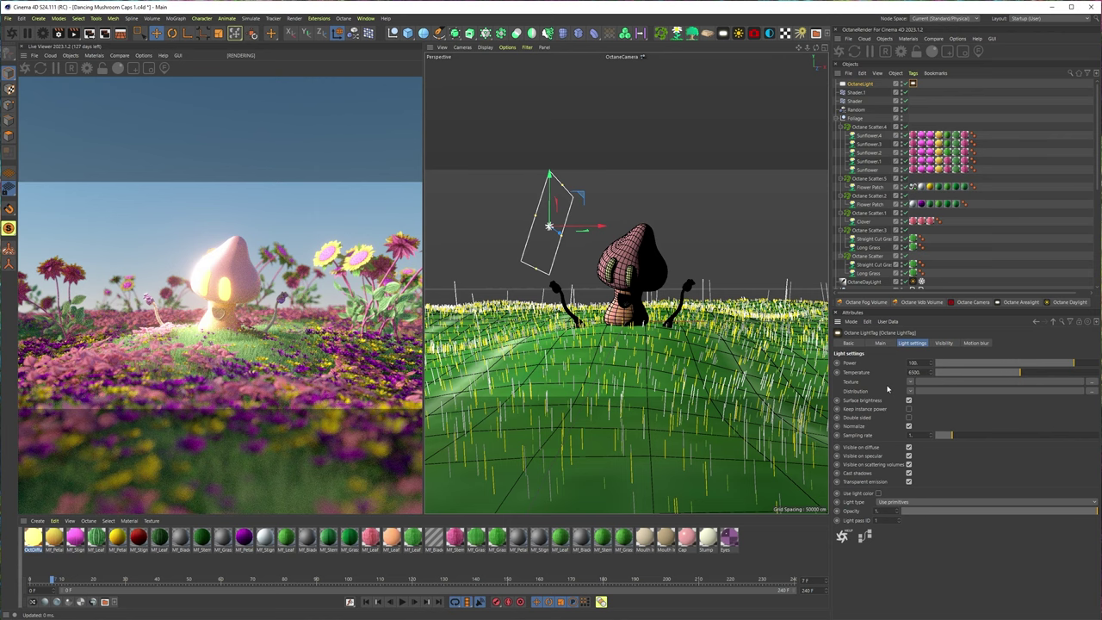
{"action": "left_click", "coordinate": [879, 493]}
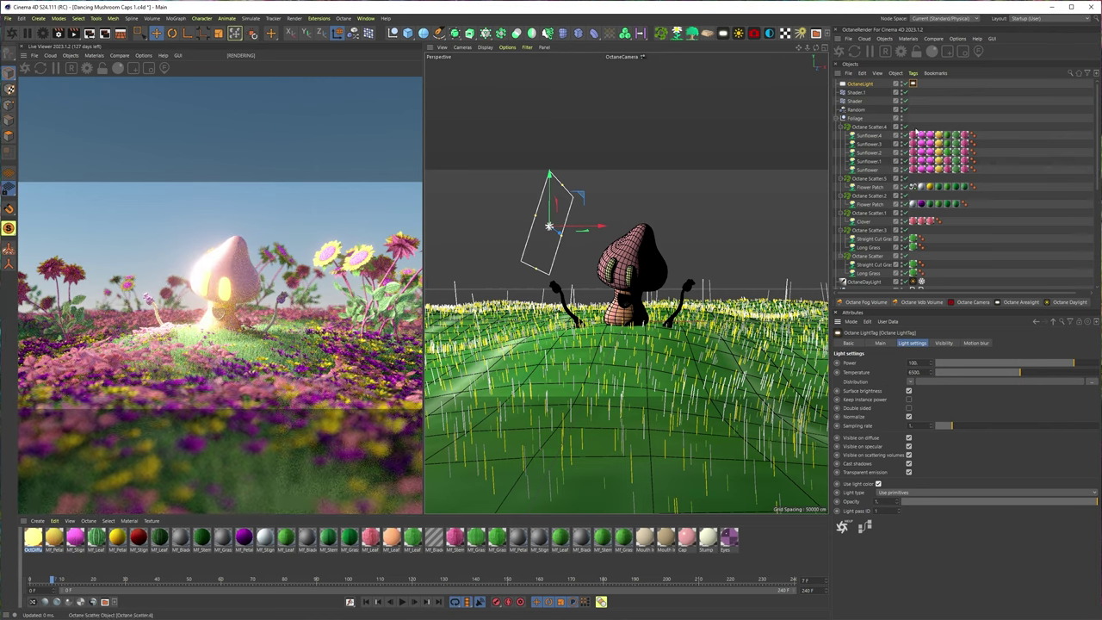
{"action": "left_click", "coordinate": [852, 83]}
{"action": "left_click_drag", "start_coordinate": [962, 393], "coordinate": [1097, 402]}
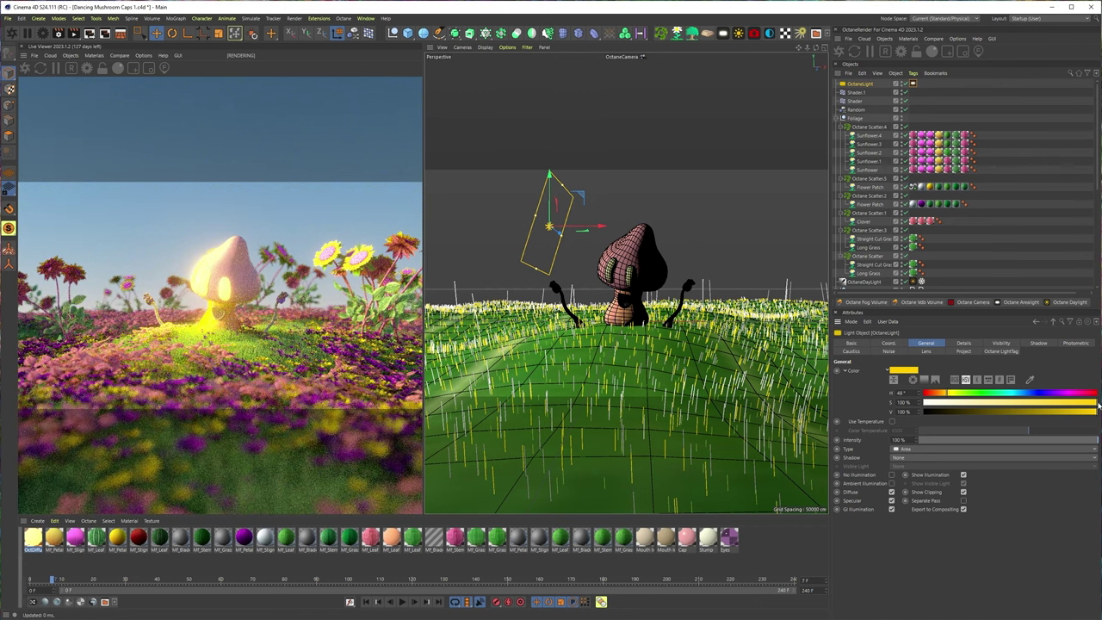
{"action": "left_click", "coordinate": [943, 393]}
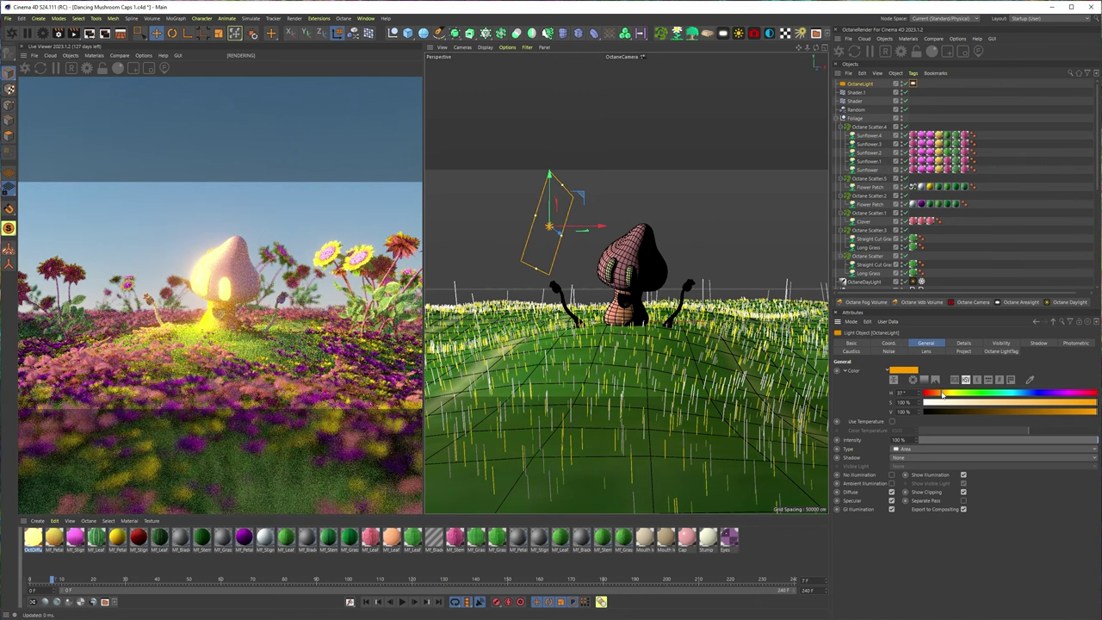
{"action": "left_click", "coordinate": [1045, 404]}
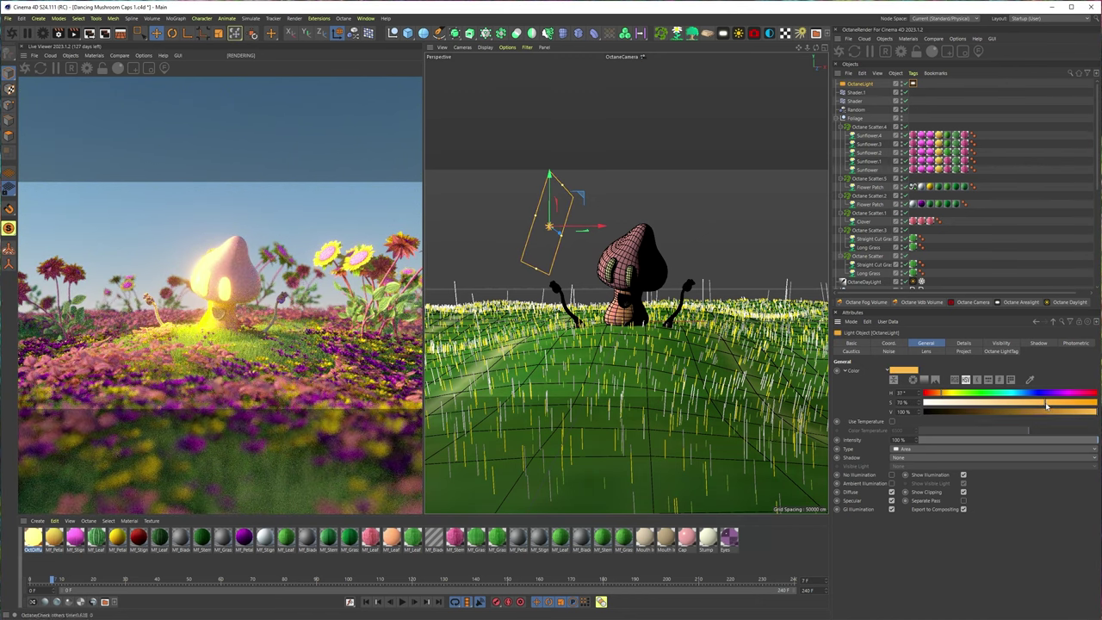
{"action": "mouse_move", "coordinate": [1045, 404]}
{"action": "left_mouse_down"}
{"action": "mouse_move", "coordinate": [1069, 402]}
{"action": "mouse_move", "coordinate": [1041, 411]}
{"action": "left_mouse_up"}
Move the area light closer to the mushroom and tint it purple with hue 271° and saturation 78%.
{"action": "left_click_drag", "start_coordinate": [557, 234], "coordinate": [576, 244]}
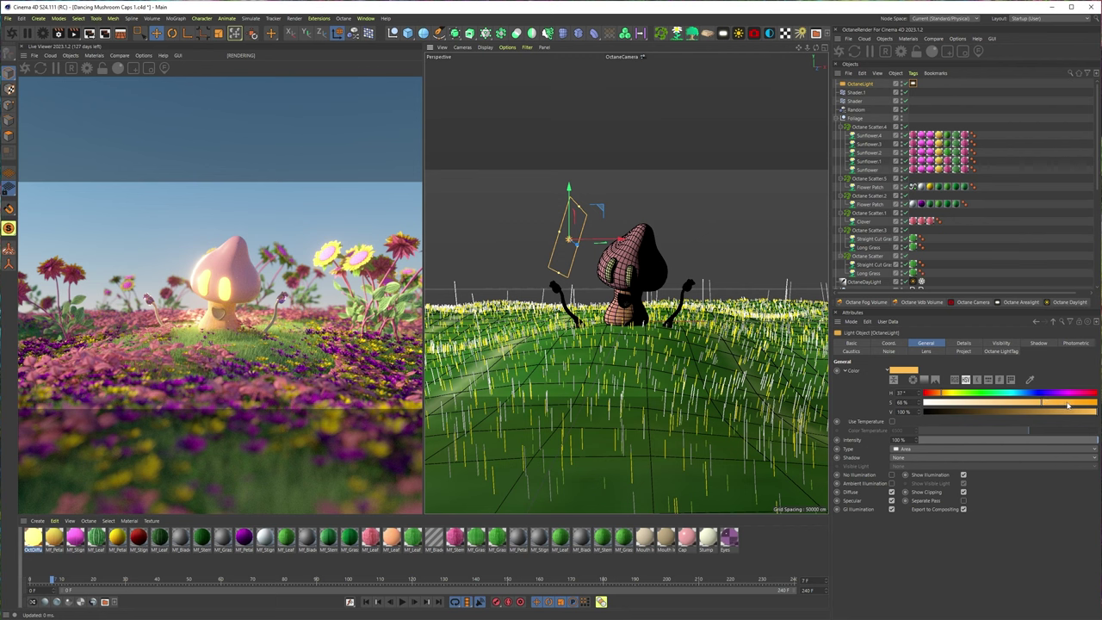
{"action": "left_click_drag", "start_coordinate": [1067, 404], "coordinate": [1075, 403]}
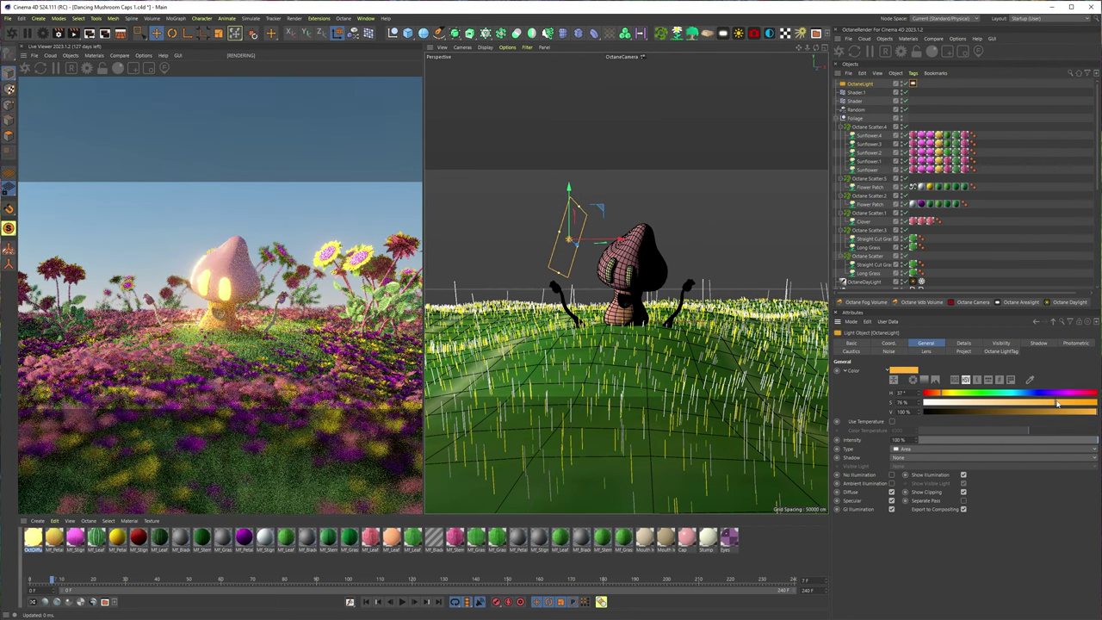
{"action": "left_click", "coordinate": [1054, 394]}
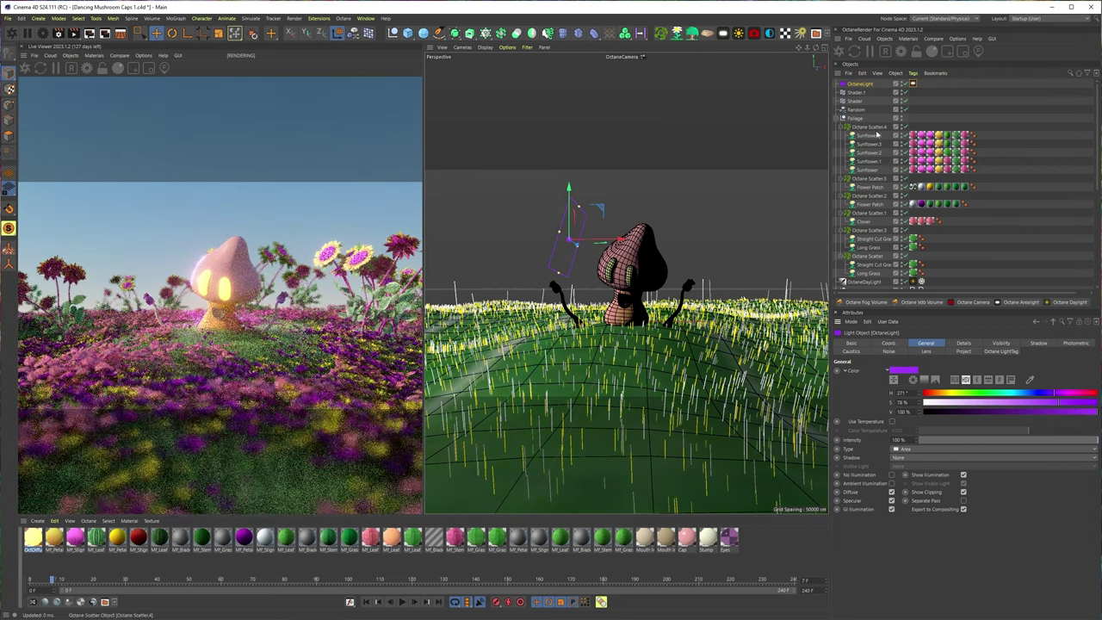
Rotate OctaneDayLight very slightly to adjust the sun's direction.
{"action": "scroll", "coordinate": [865, 155], "scroll_direction": "down", "scroll_amount": 4}
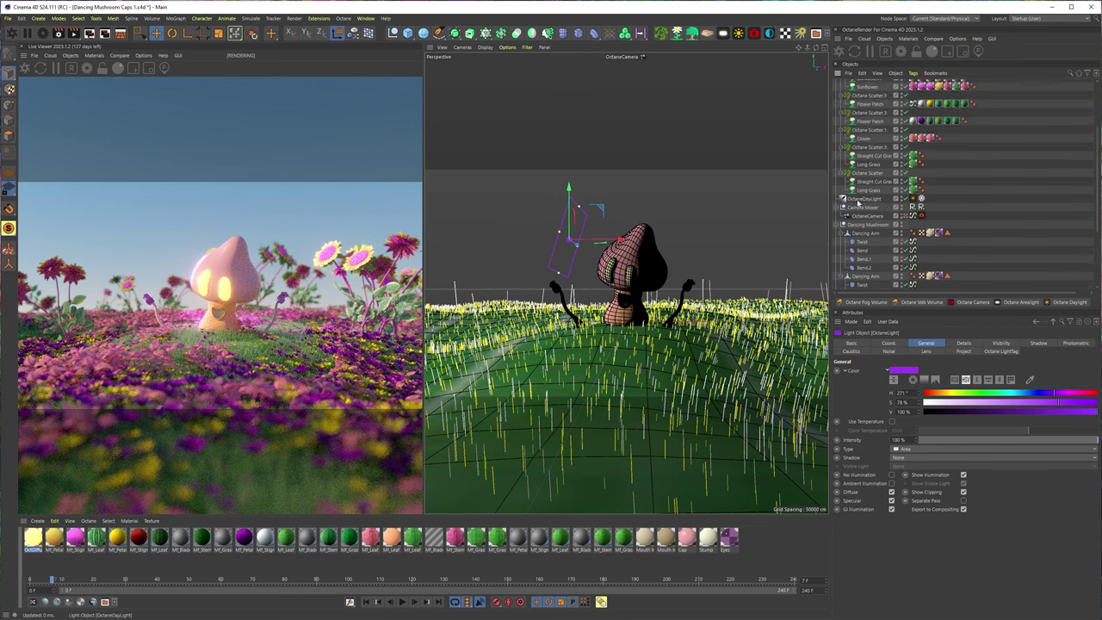
{"action": "key", "text": "r"}
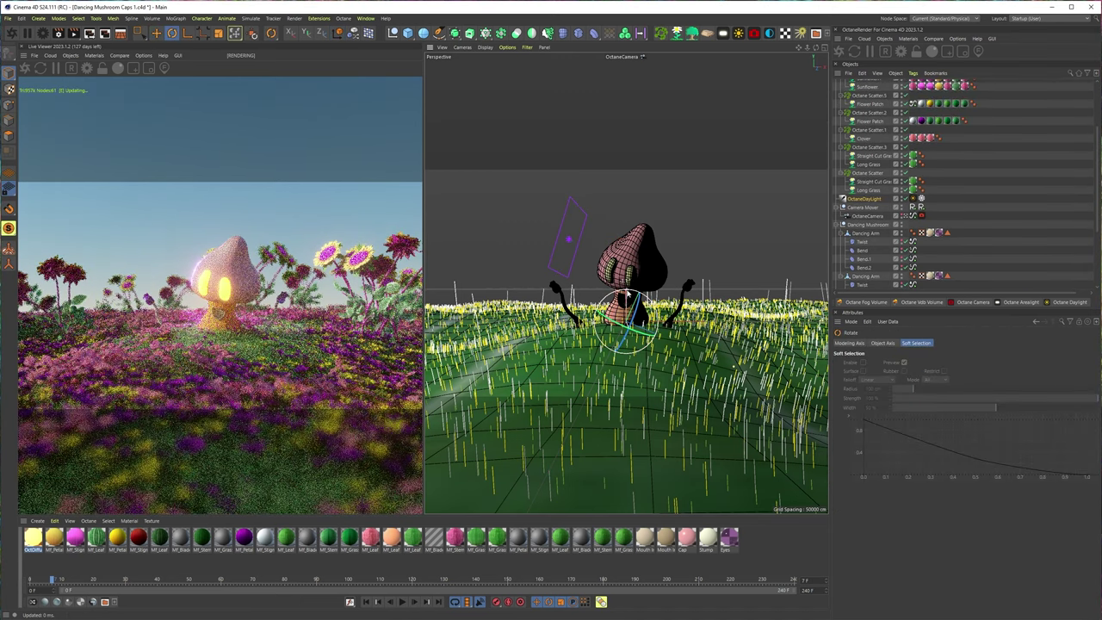
{"action": "mouse_move", "coordinate": [628, 293]}
{"action": "left_mouse_down"}
{"action": "mouse_move", "coordinate": [628, 325]}
{"action": "mouse_move", "coordinate": [626, 295]}
{"action": "left_mouse_up"}
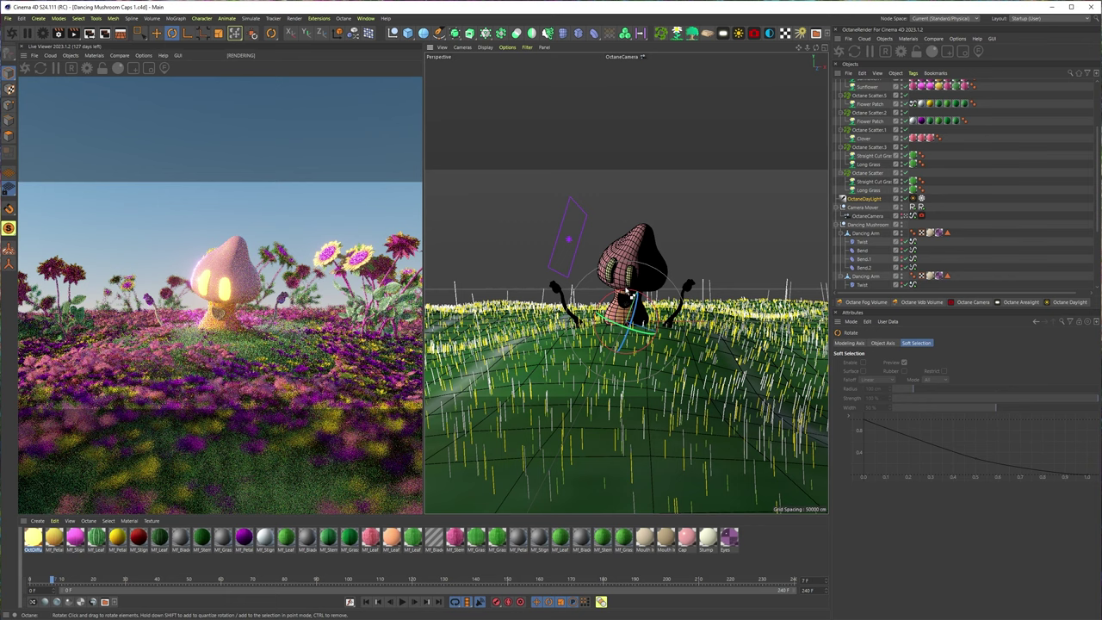
Set OctaneLight's color to orange with a hue of 36°.
{"action": "scroll", "coordinate": [869, 129], "scroll_direction": "up", "scroll_amount": 5}
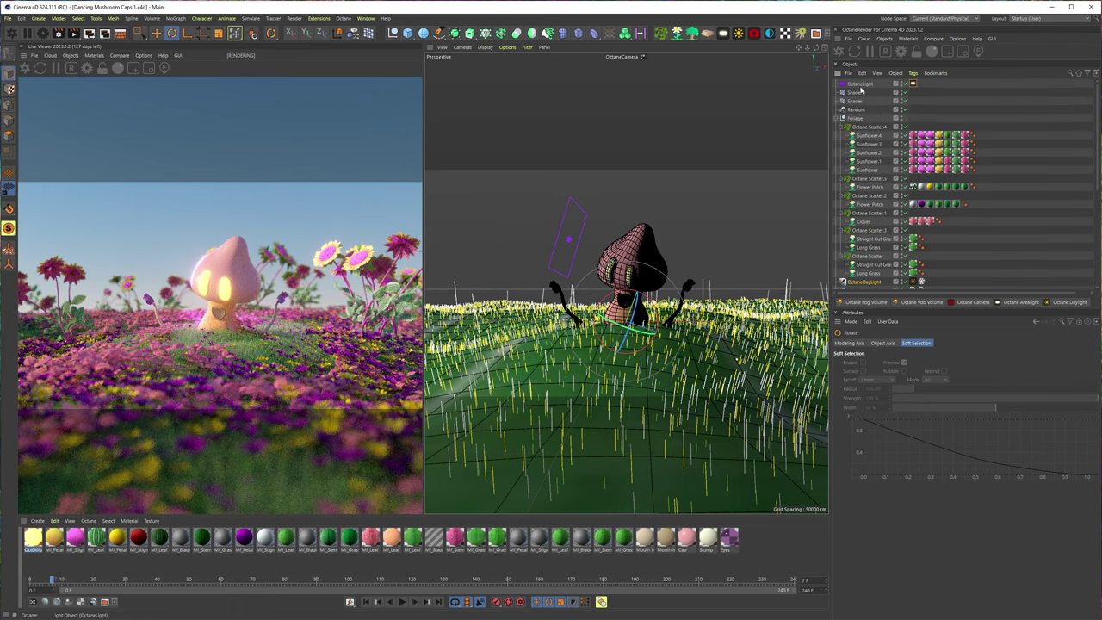
{"action": "left_click", "coordinate": [866, 85]}
{"action": "left_click", "coordinate": [865, 84]}
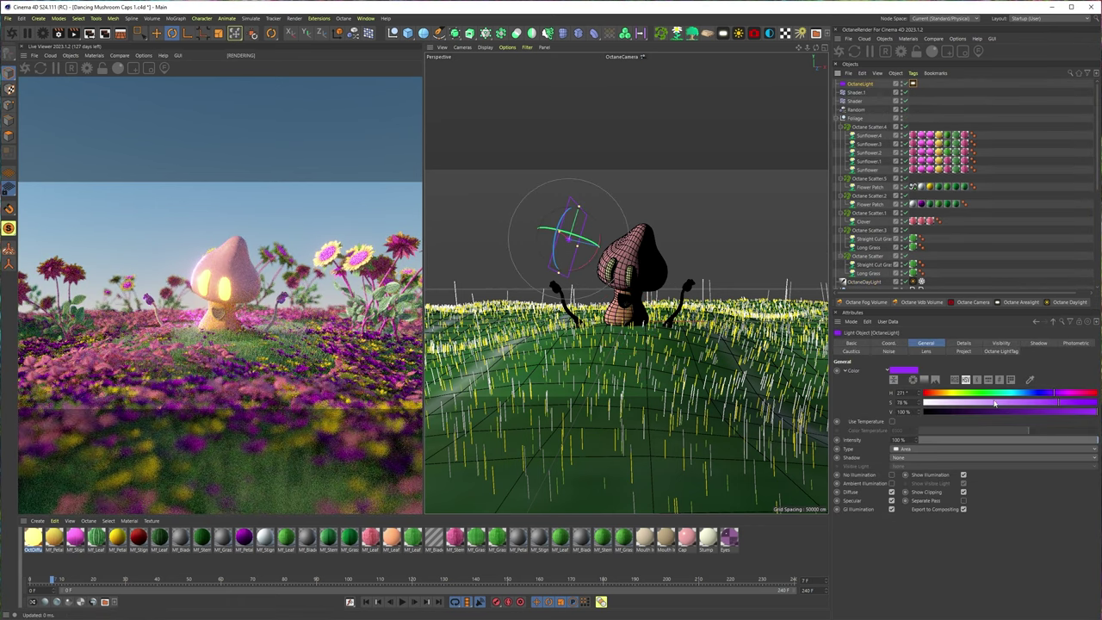
{"action": "left_click", "coordinate": [941, 395]}
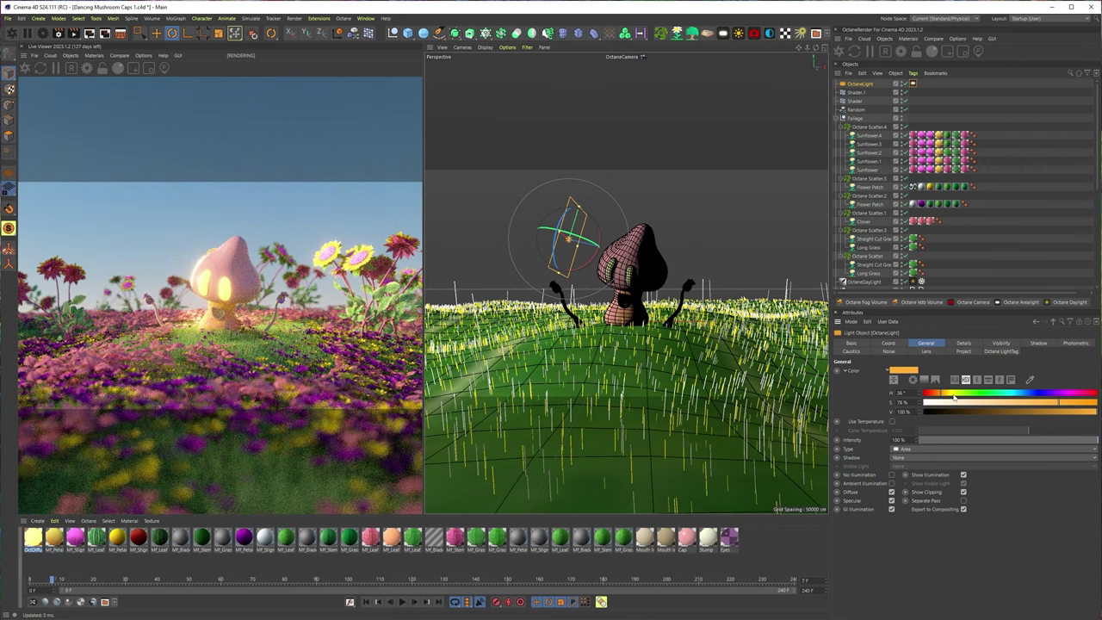
Set OctaneLight's color to a warm yellow with hue 50° and saturation 78%.
{"action": "left_click", "coordinate": [952, 395]}
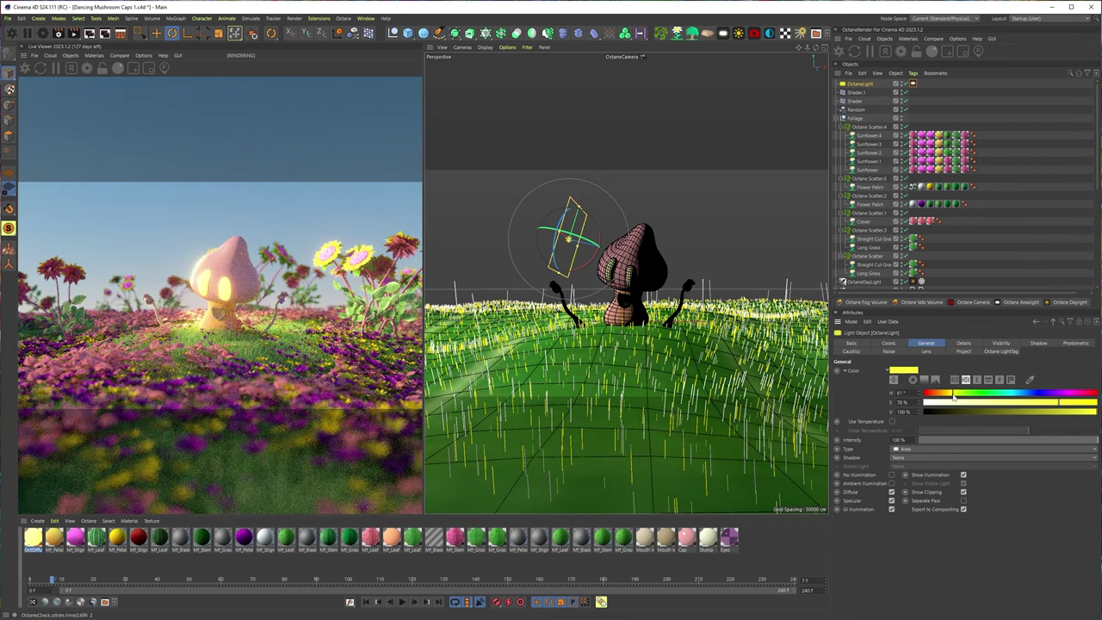
{"action": "left_click", "coordinate": [950, 396]}
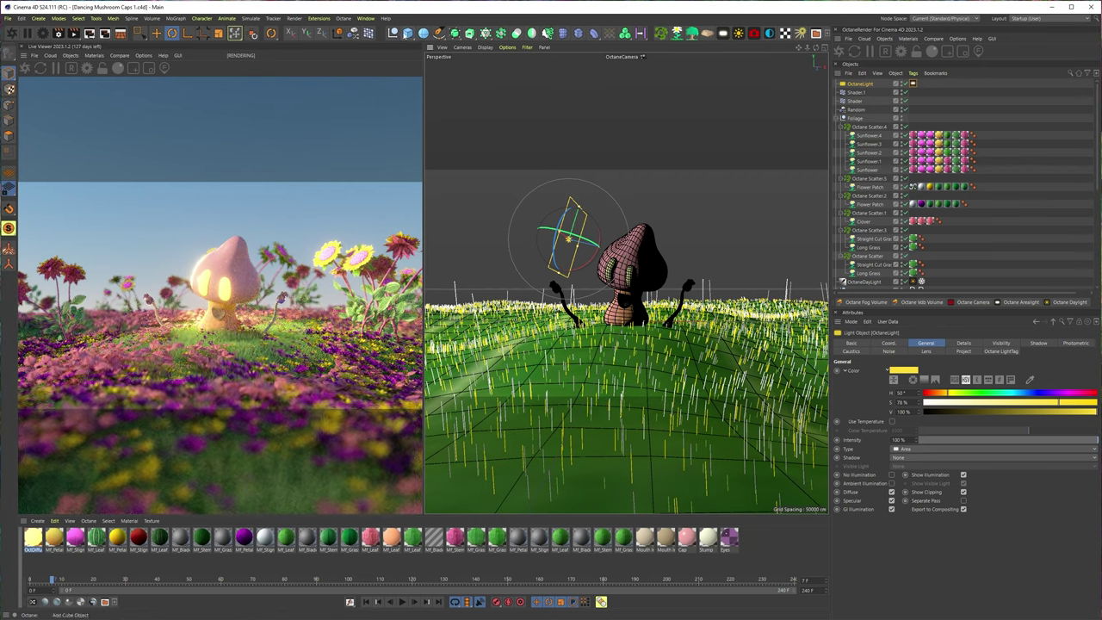
Add a plane, turn it upright, and move it back to the far edge of the ground behind the mushroom.
{"action": "left_click_drag", "start_coordinate": [406, 33], "coordinate": [487, 58]}
{"action": "key", "text": "r"}
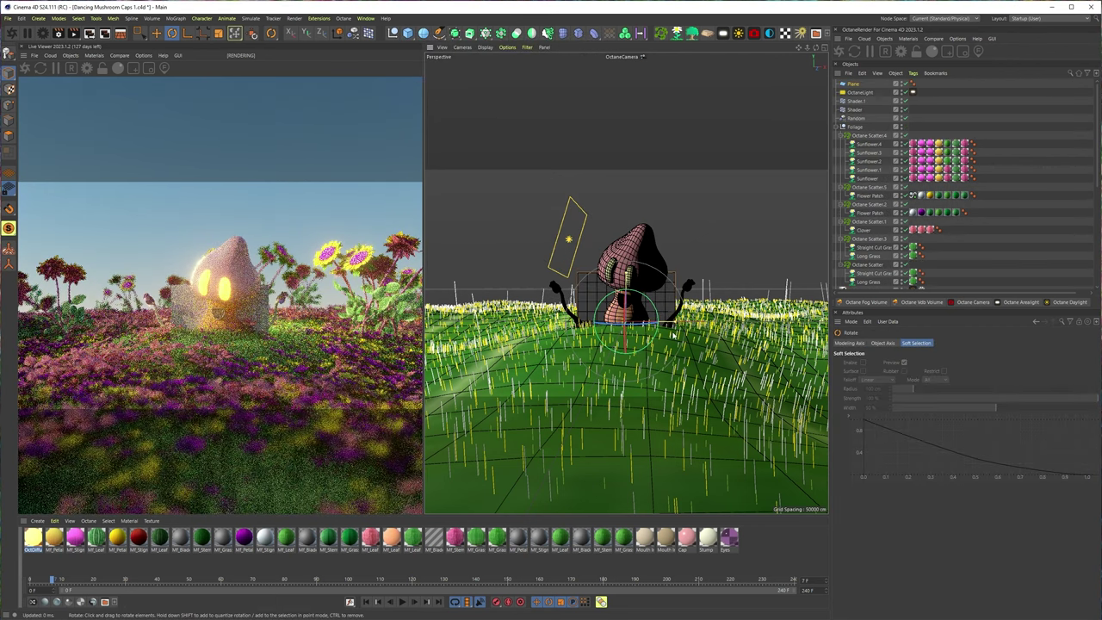
{"action": "middle_click", "coordinate": [633, 207]}
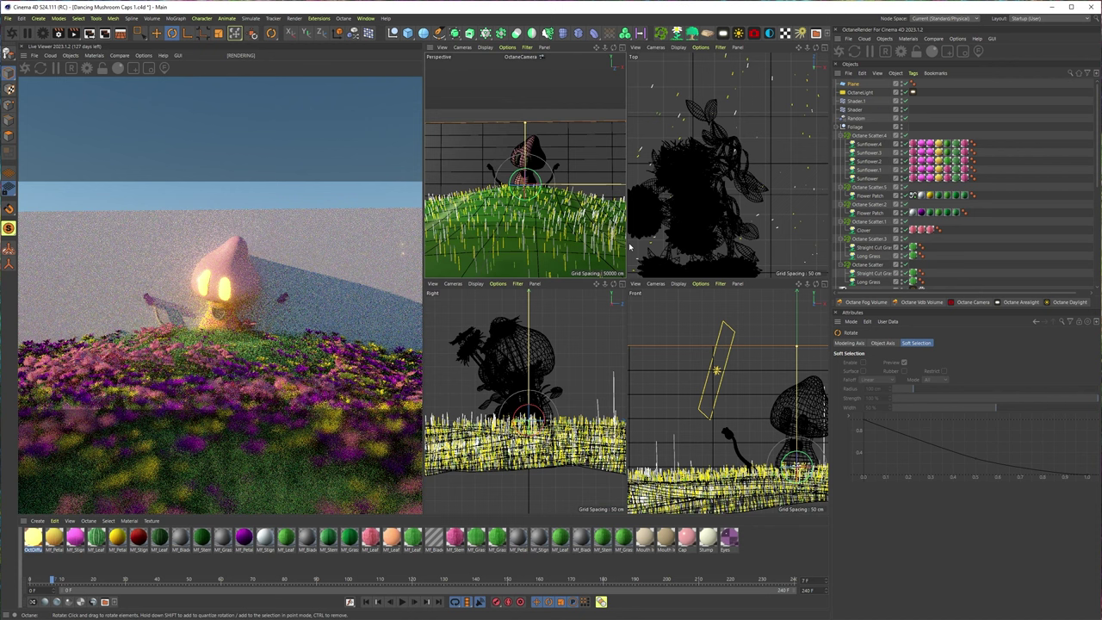
{"action": "key", "text": "e"}
{"action": "scroll", "coordinate": [777, 153], "scroll_direction": "down", "scroll_amount": 6}
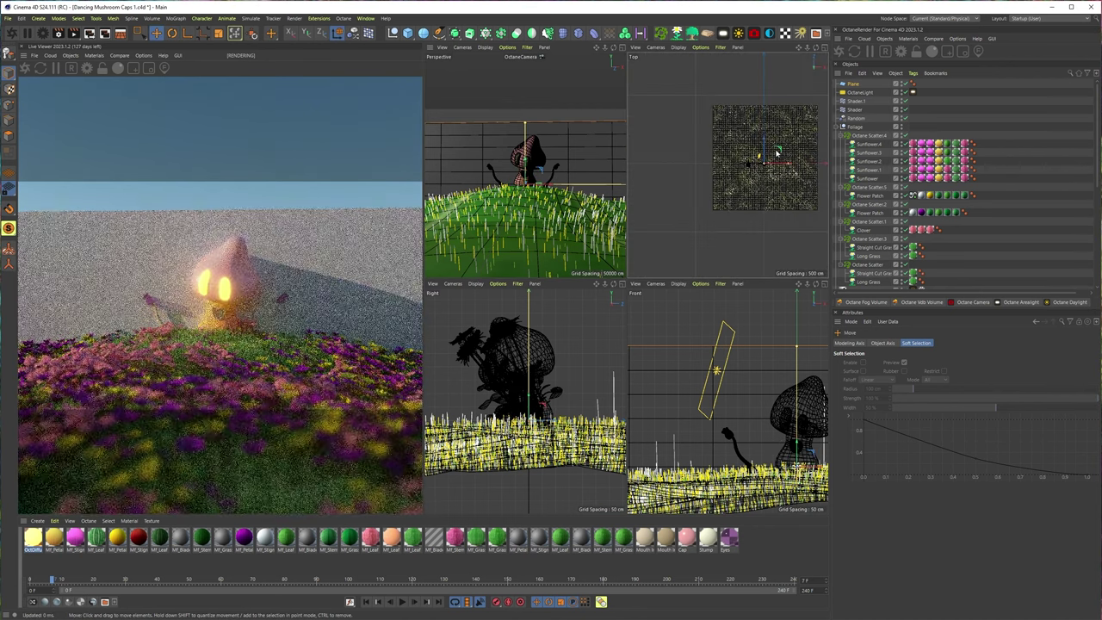
{"action": "left_click_drag", "start_coordinate": [765, 148], "coordinate": [764, 90]}
Scale the plane up to about 9950 cm wide and 2870 cm high and raise it to fill the background.
{"action": "key", "text": "t"}
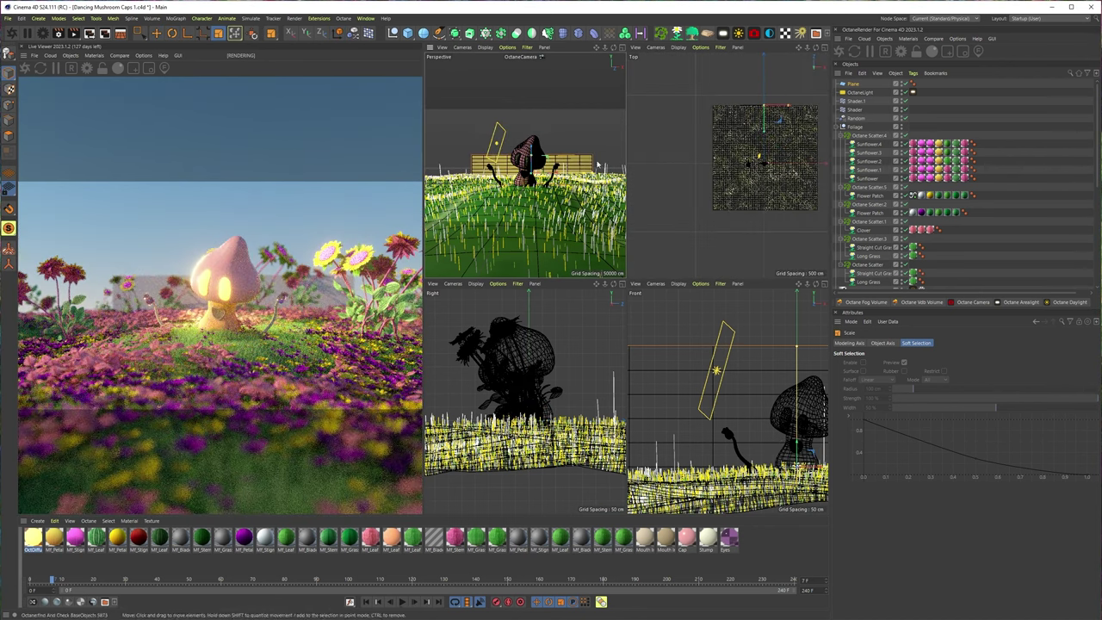
{"action": "left_click_drag", "start_coordinate": [597, 164], "coordinate": [723, 162]}
{"action": "key", "text": "e"}
{"action": "left_click_drag", "start_coordinate": [535, 140], "coordinate": [464, 119]}
{"action": "key", "text": "t"}
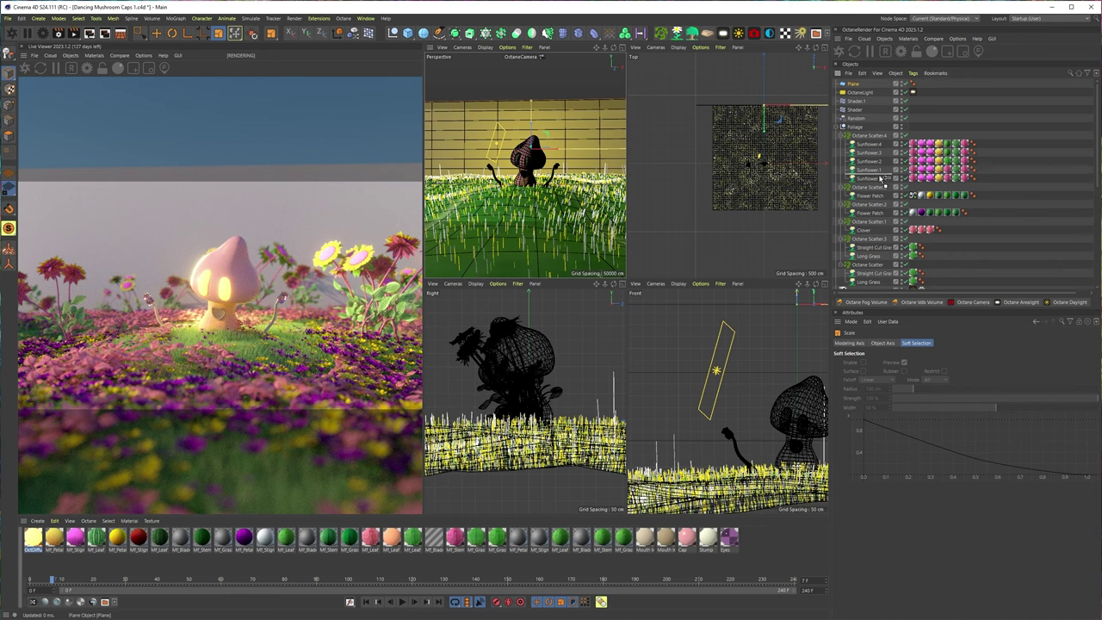
Parent both the plane and OctaneLight to the Camera Mover null, beside OctaneCamera.
{"action": "scroll", "coordinate": [882, 262], "scroll_direction": "down", "scroll_amount": 2}
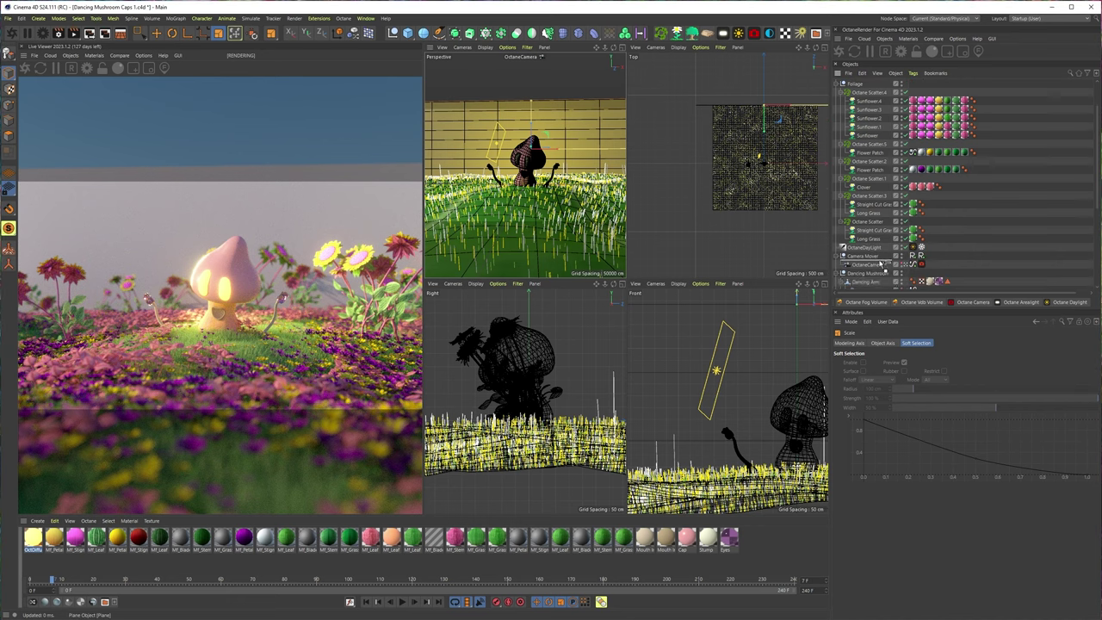
{"action": "left_click_drag", "start_coordinate": [879, 263], "coordinate": [878, 261]}
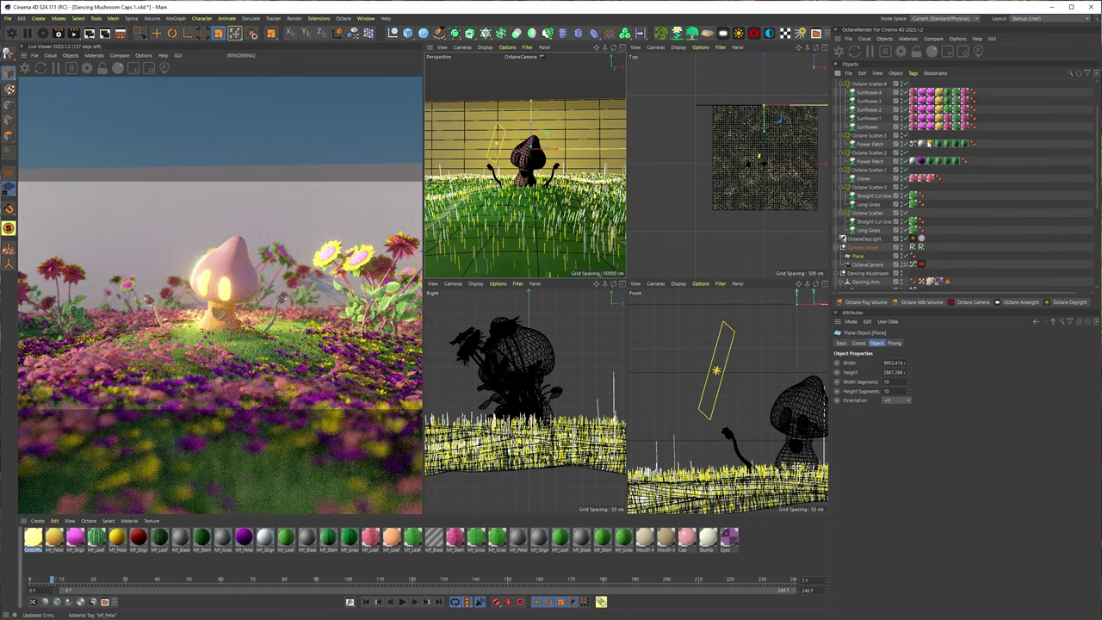
{"action": "scroll", "coordinate": [886, 118], "scroll_direction": "up", "scroll_amount": 2}
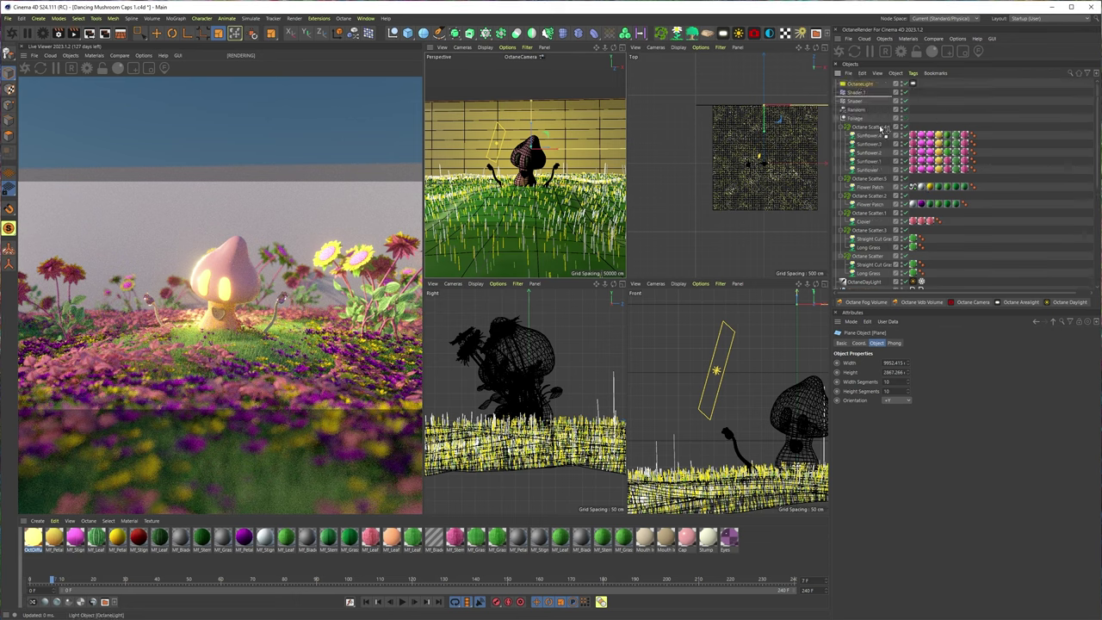
{"action": "scroll", "coordinate": [865, 258], "scroll_direction": "down", "scroll_amount": 2}
{"action": "left_click", "coordinate": [859, 229]}
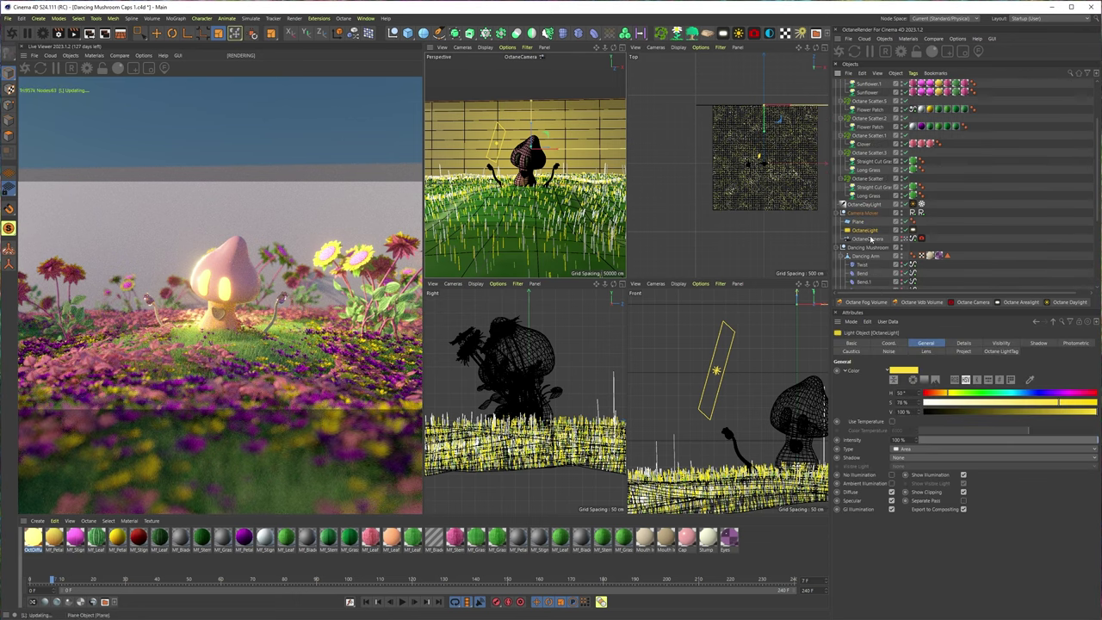
Rename the background plane as BG Sky and move it slightly farther back and higher.
{"action": "left_click", "coordinate": [858, 222]}
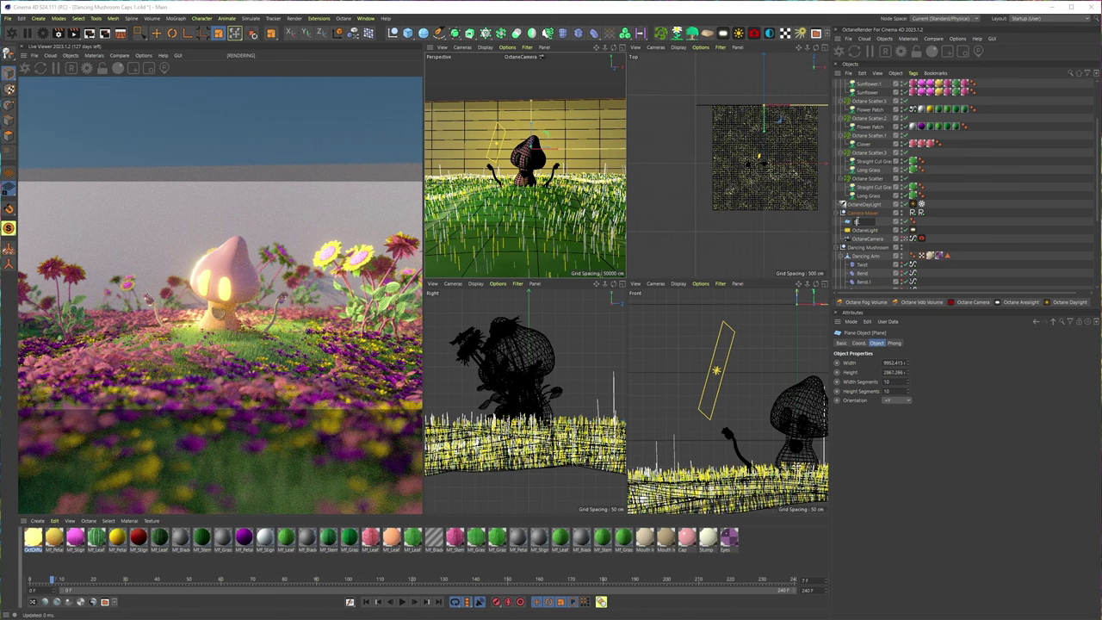
{"action": "key", "text": "Return"}
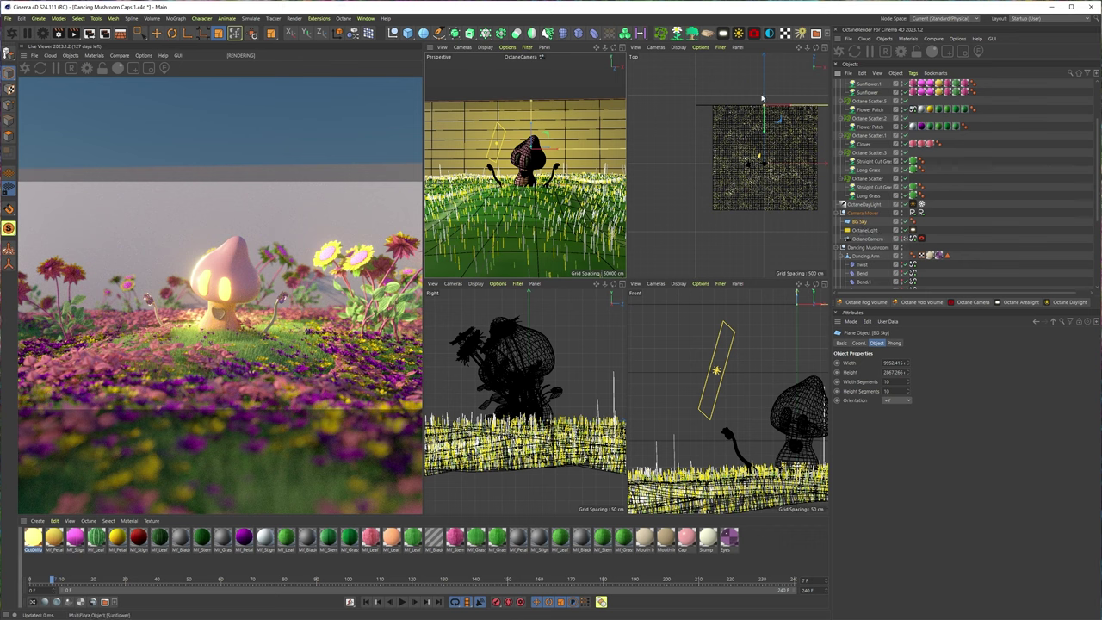
{"action": "key", "text": "e"}
{"action": "left_click_drag", "start_coordinate": [764, 93], "coordinate": [763, 81]}
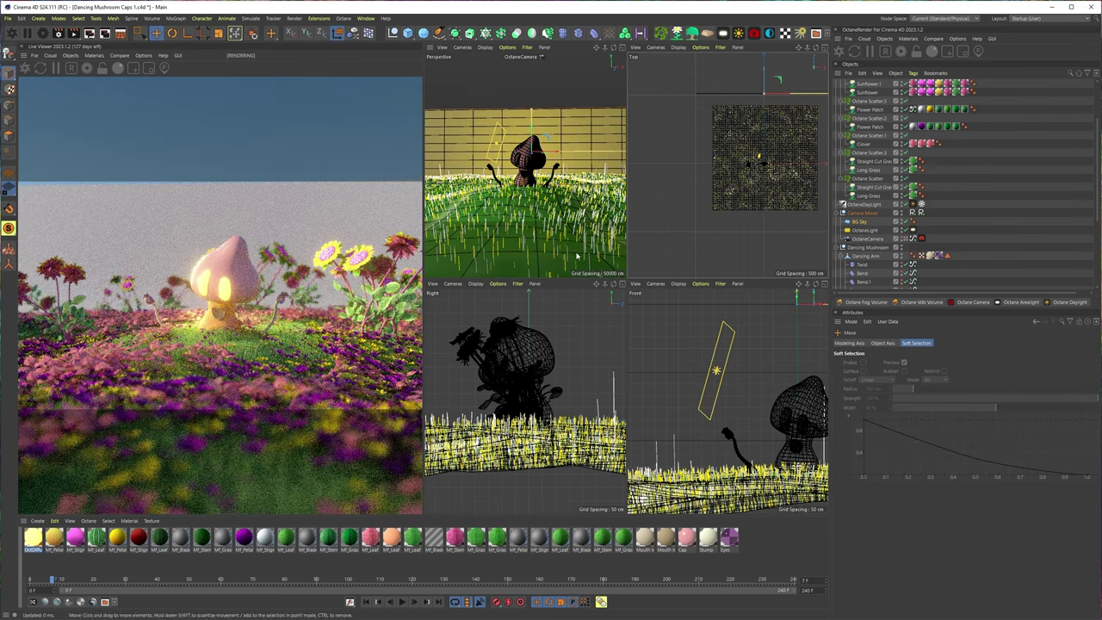
{"action": "left_click_drag", "start_coordinate": [533, 132], "coordinate": [534, 123]}
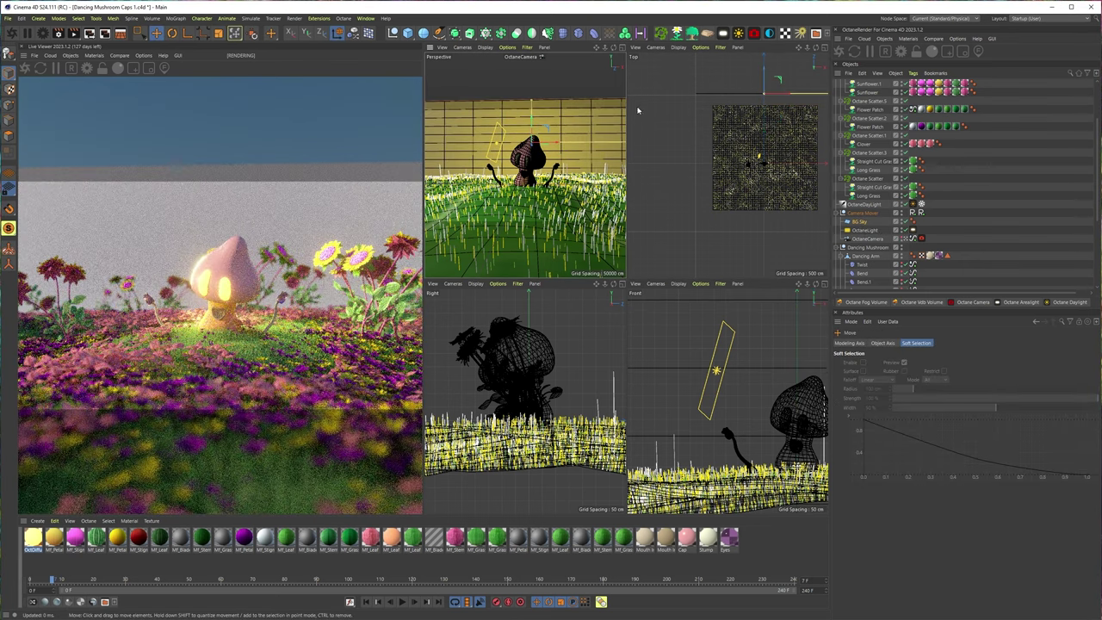
Create a new Octane diffuse material, apply it to BG Sky, and open it in the Material Editor.
{"action": "left_click", "coordinate": [861, 222]}
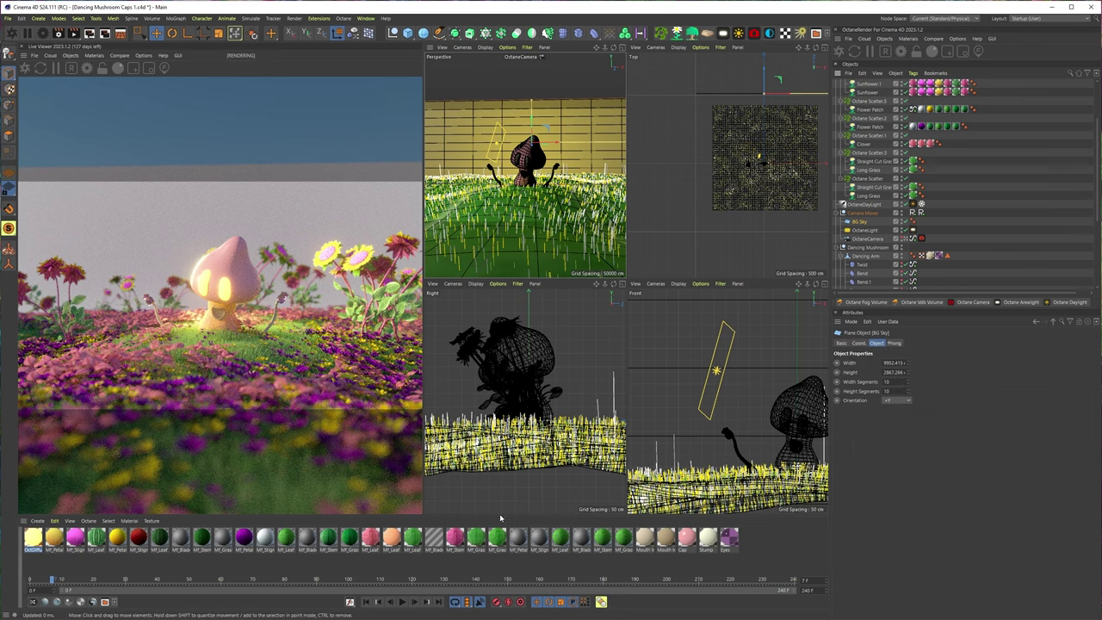
{"action": "left_click_drag", "start_coordinate": [34, 540], "coordinate": [88, 515]}
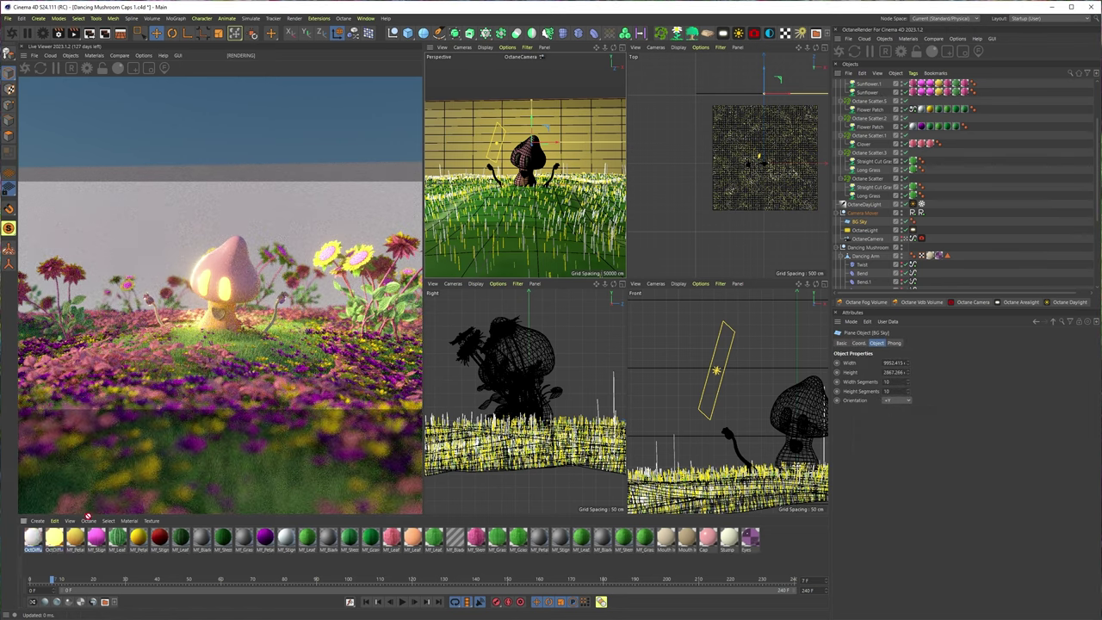
{"action": "double_click", "coordinate": [33, 537]}
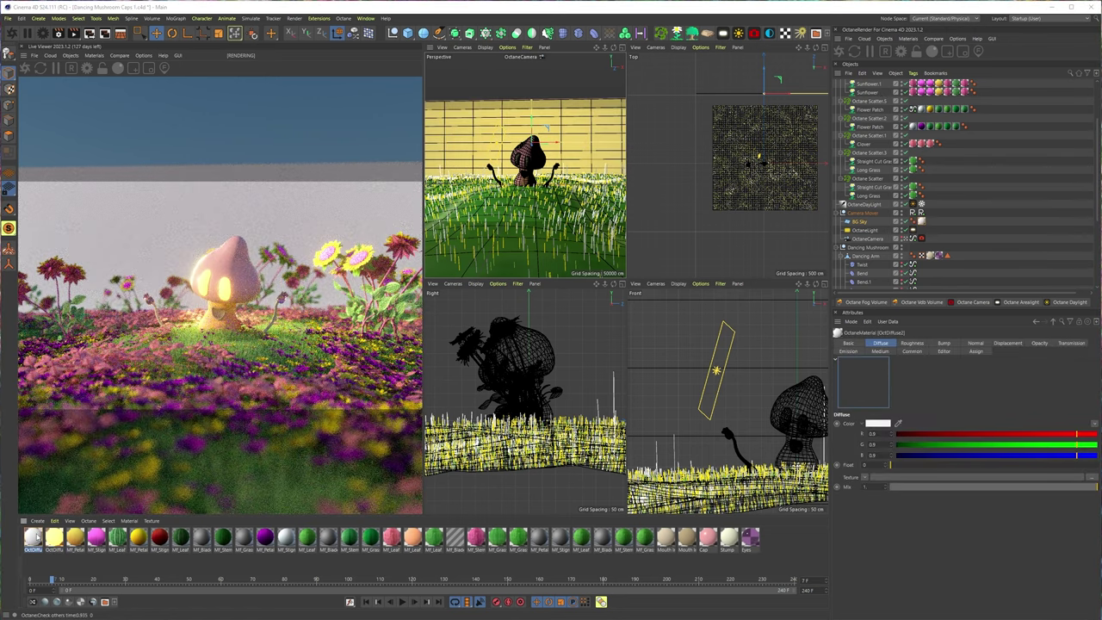
{"action": "left_click_drag", "start_coordinate": [162, 266], "coordinate": [578, 130]}
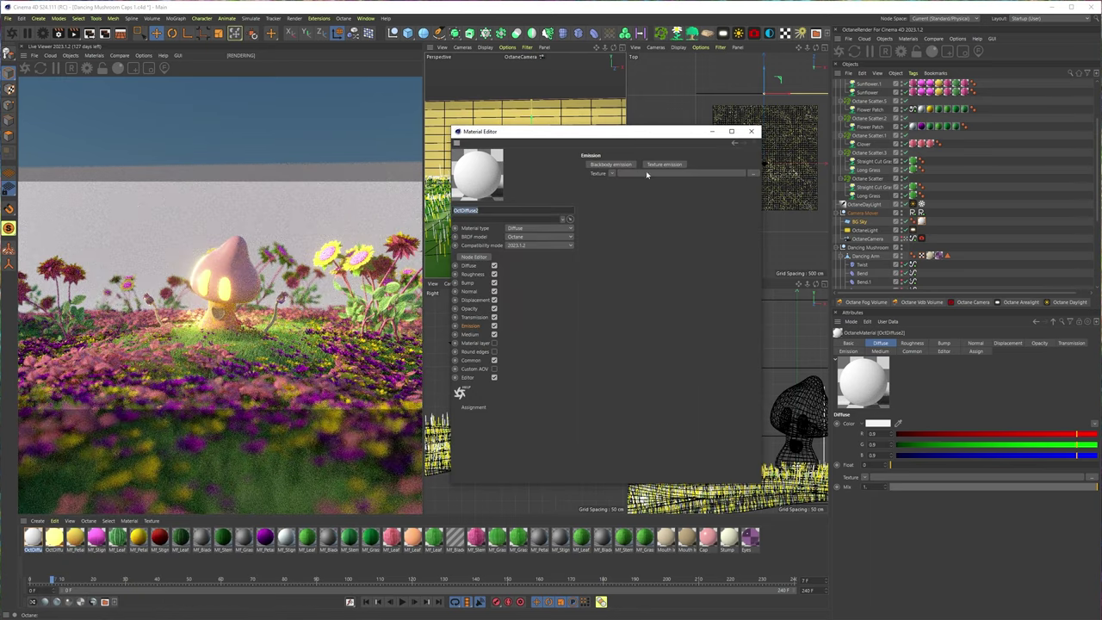
Load a Gradient shader into the sky material's diffuse texture and set its type to 2D - V.
{"action": "left_click", "coordinate": [469, 266]}
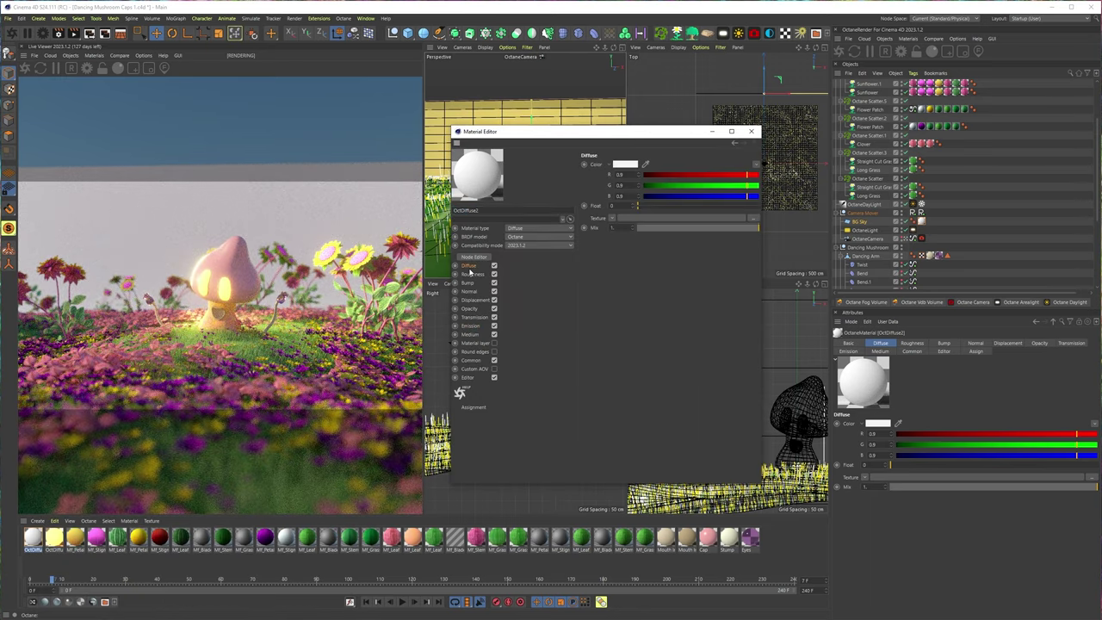
{"action": "left_click", "coordinate": [611, 220]}
{"action": "left_click", "coordinate": [624, 330]}
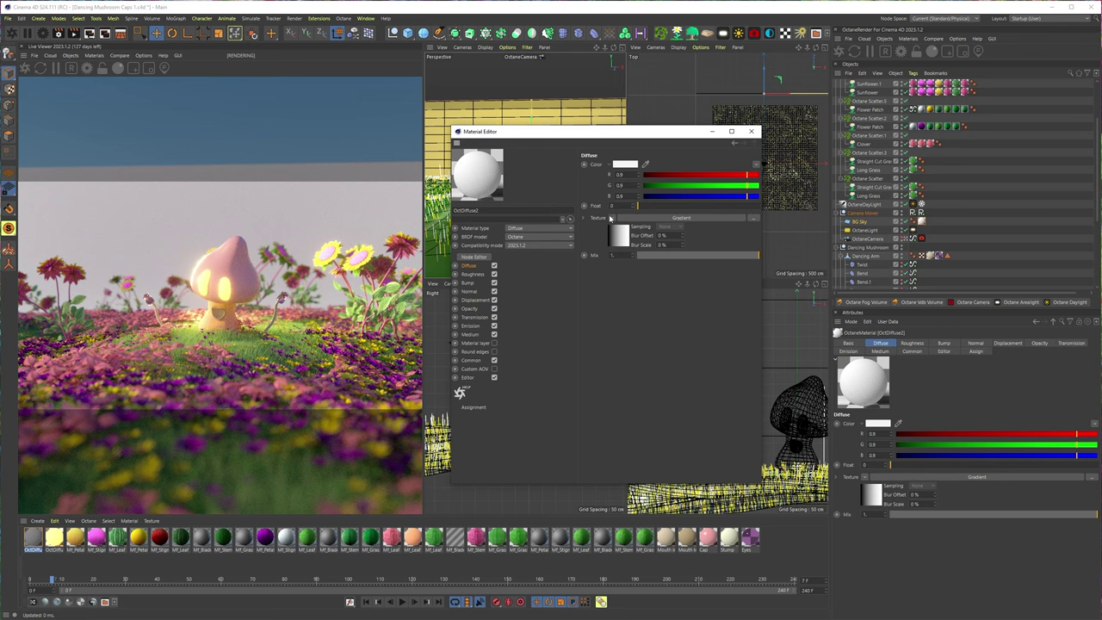
{"action": "left_click", "coordinate": [618, 234]}
{"action": "left_click", "coordinate": [654, 249]}
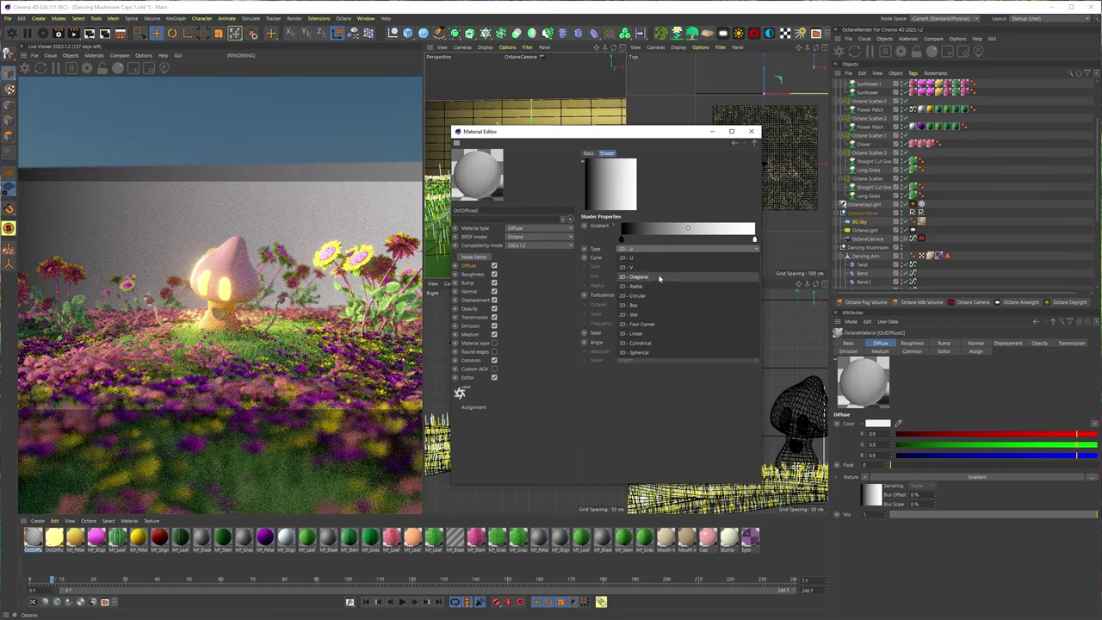
{"action": "left_click", "coordinate": [659, 277]}
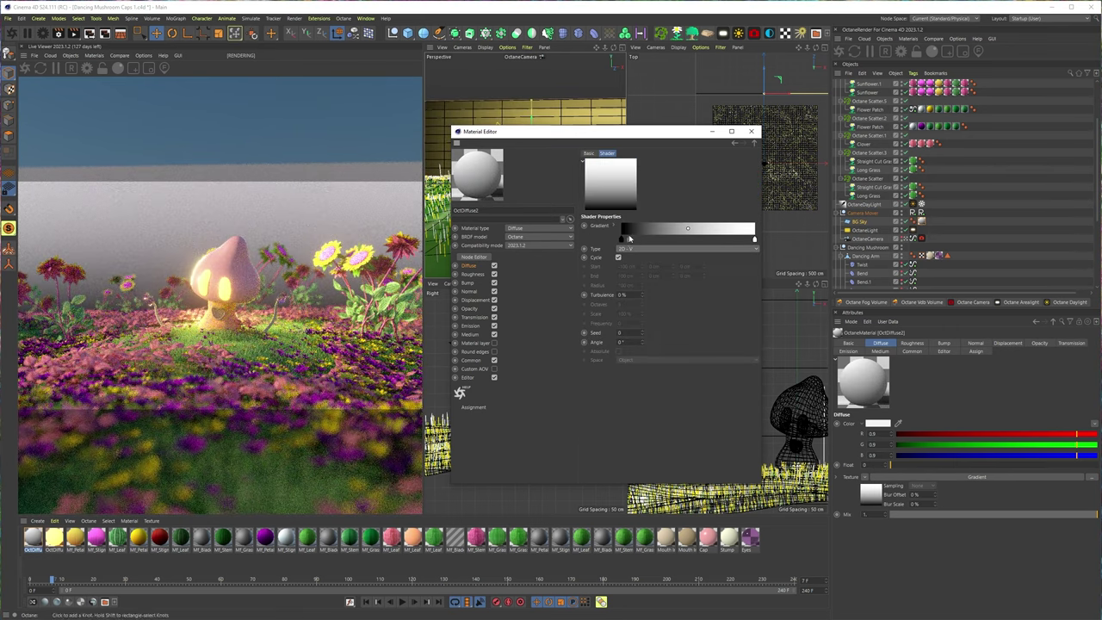
Set the gradient's start knot to pale yellow with hue 62°, saturation 30% and value 100%.
{"action": "double_click", "coordinate": [625, 238]}
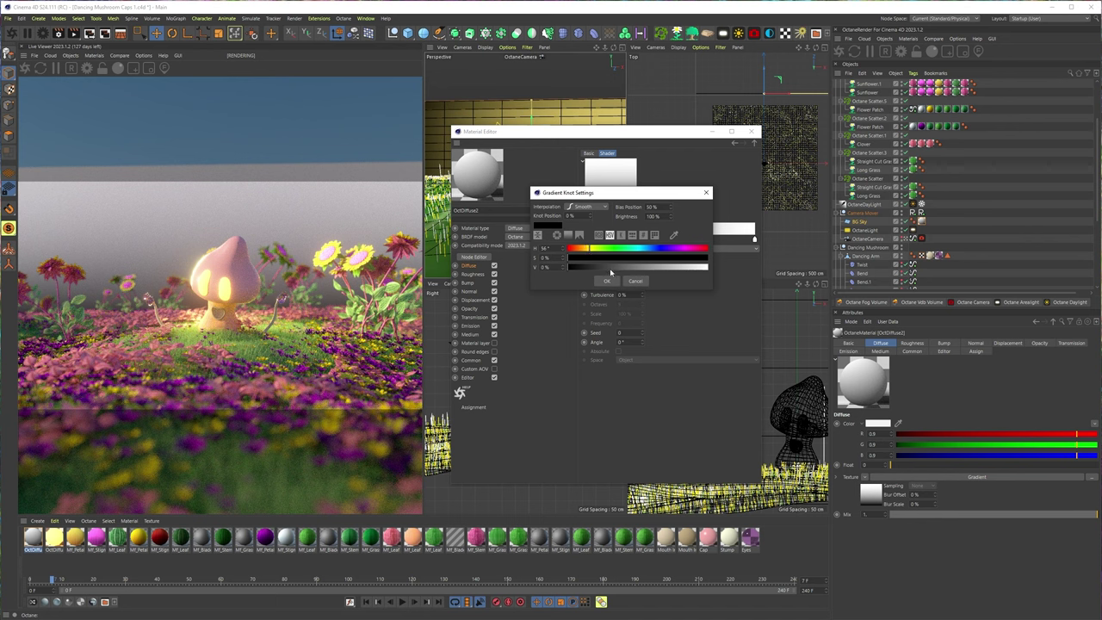
{"action": "left_click_drag", "start_coordinate": [611, 272], "coordinate": [795, 272]}
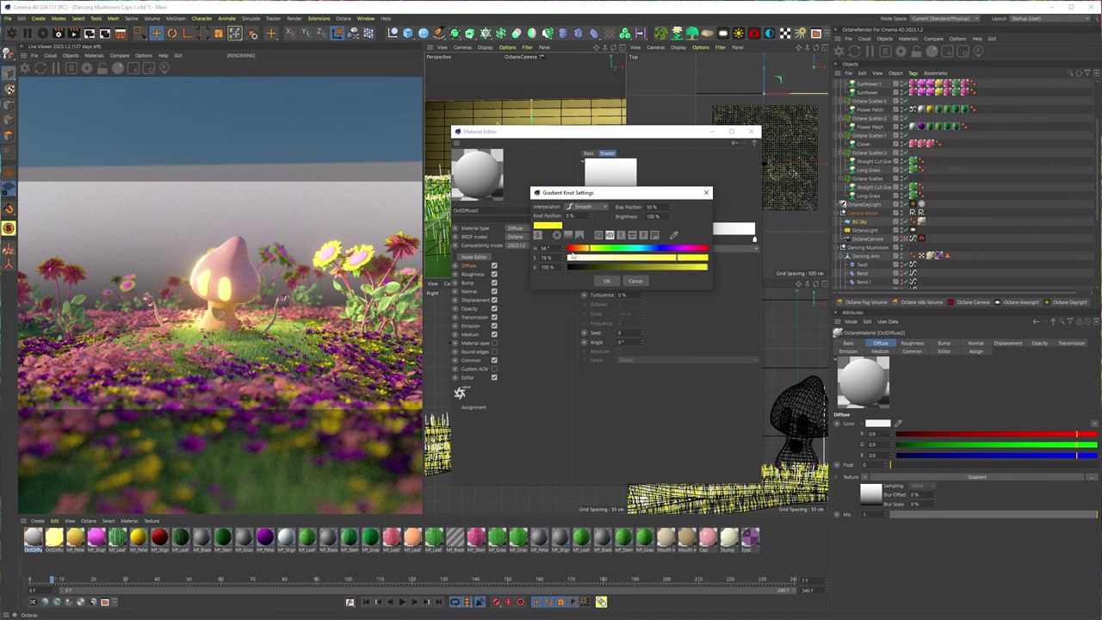
{"action": "left_click_drag", "start_coordinate": [588, 249], "coordinate": [593, 250]}
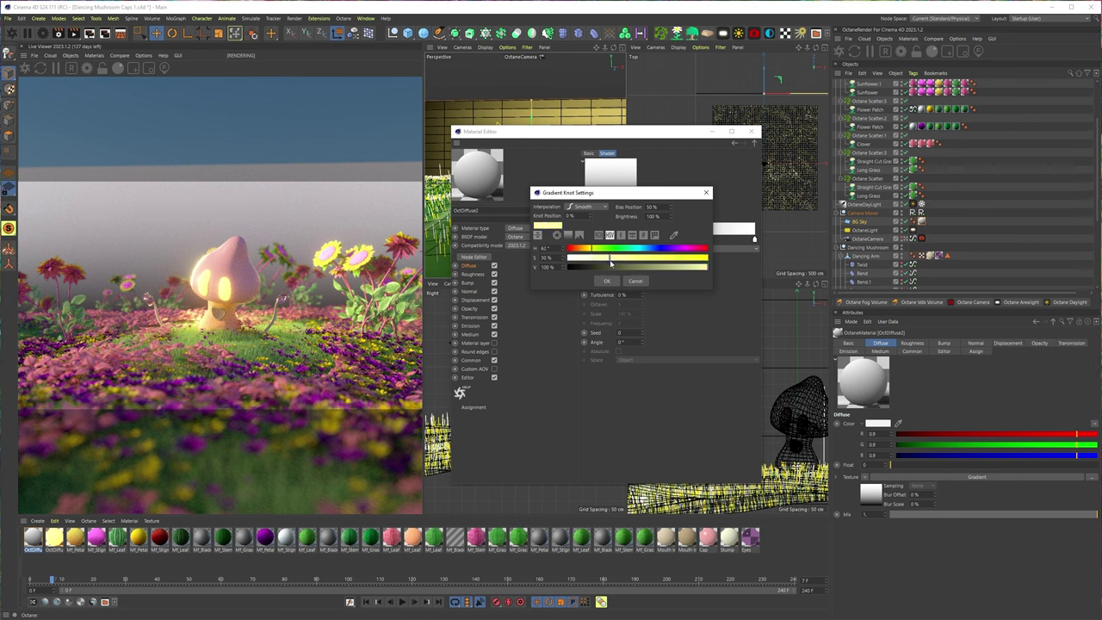
{"action": "left_click", "coordinate": [607, 281]}
Set the gradient's end knot to a fully saturated orange.
{"action": "double_click", "coordinate": [754, 239]}
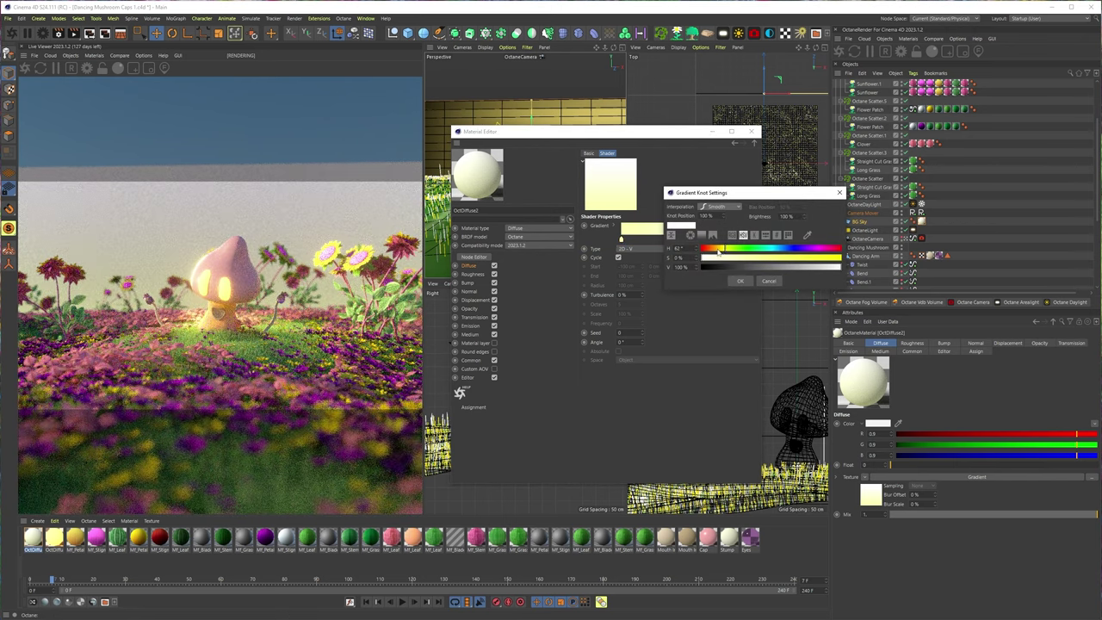
{"action": "left_click_drag", "start_coordinate": [718, 250], "coordinate": [912, 259]}
{"action": "left_click", "coordinate": [742, 281]}
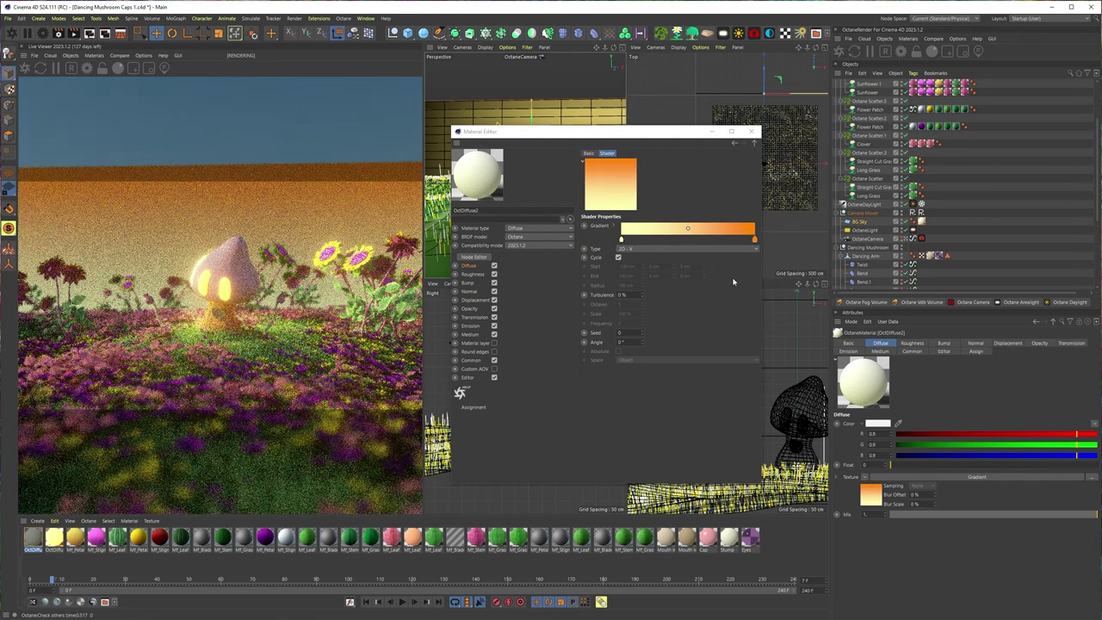
Recolor the gradient's end knot to light cyan with a hue of about 184°.
{"action": "double_click", "coordinate": [754, 239]}
{"action": "left_click_drag", "start_coordinate": [714, 249], "coordinate": [771, 255]}
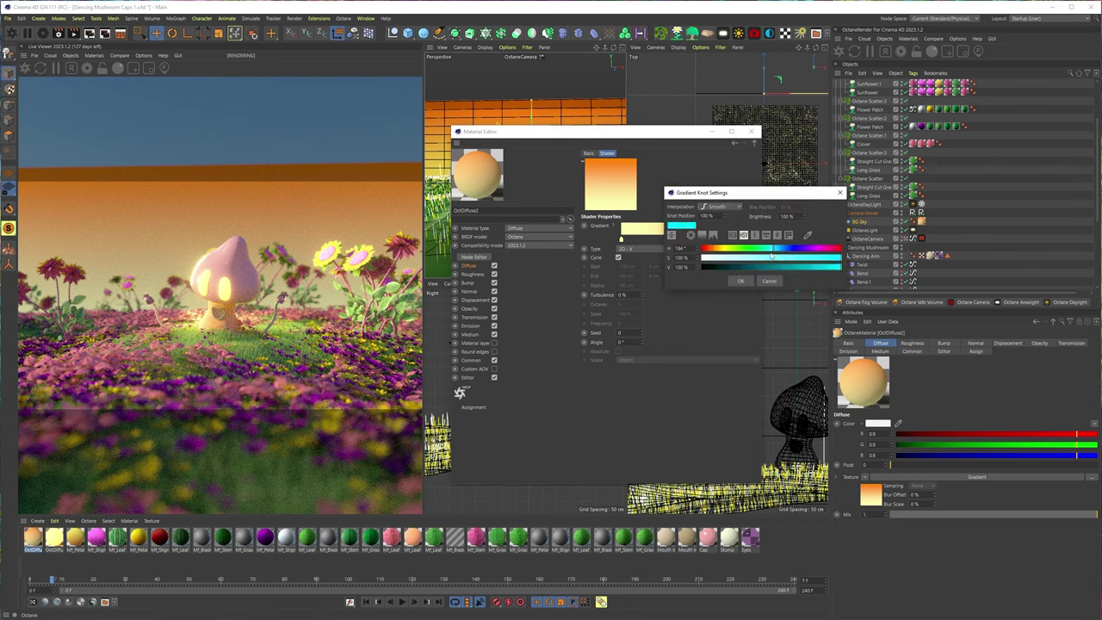
{"action": "left_click", "coordinate": [740, 281]}
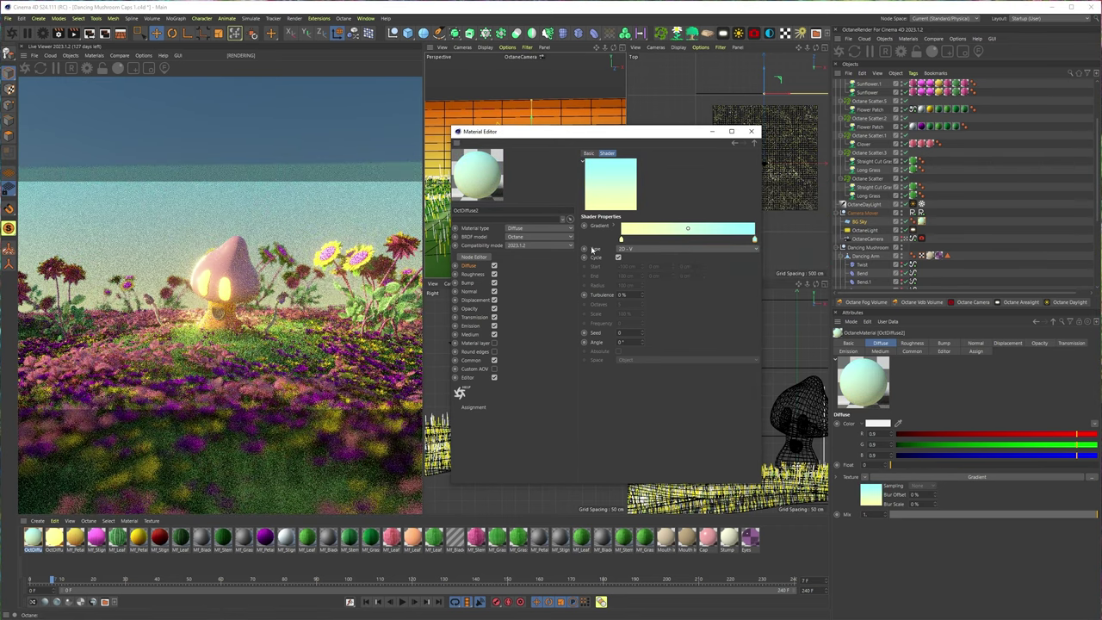
Try shifting the cyan knot to the middle of the gradient and undo the shift.
{"action": "left_click", "coordinate": [695, 239]}
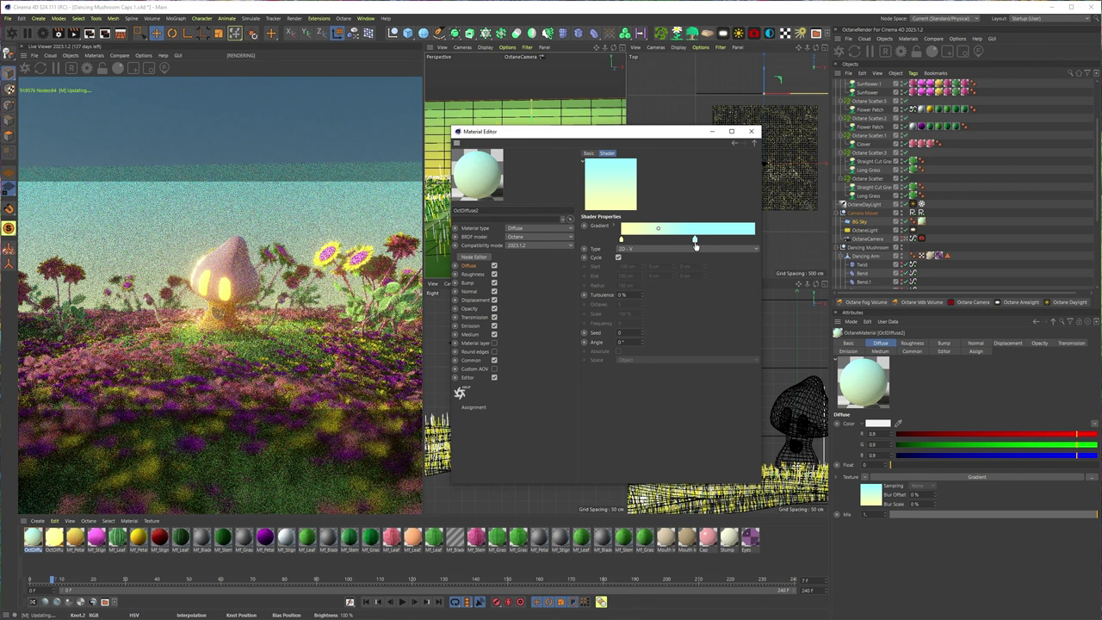
{"action": "key", "text": "ctrl+z"}
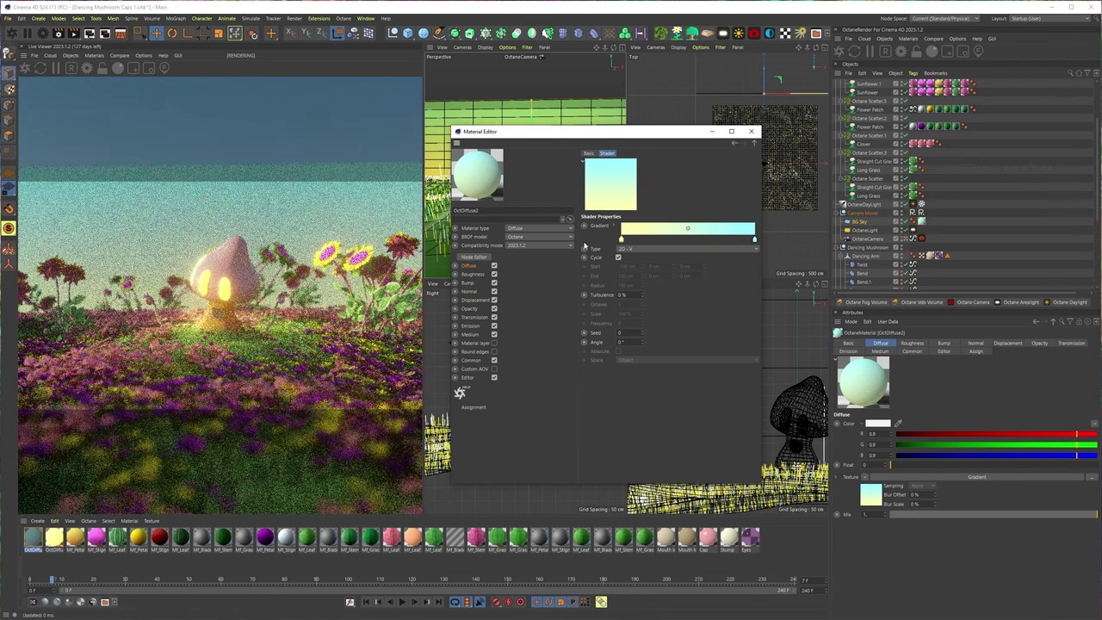
Recolor the sky gradient's start knot from pale yellow to a soft, more saturated orange.
{"action": "double_click", "coordinate": [623, 241]}
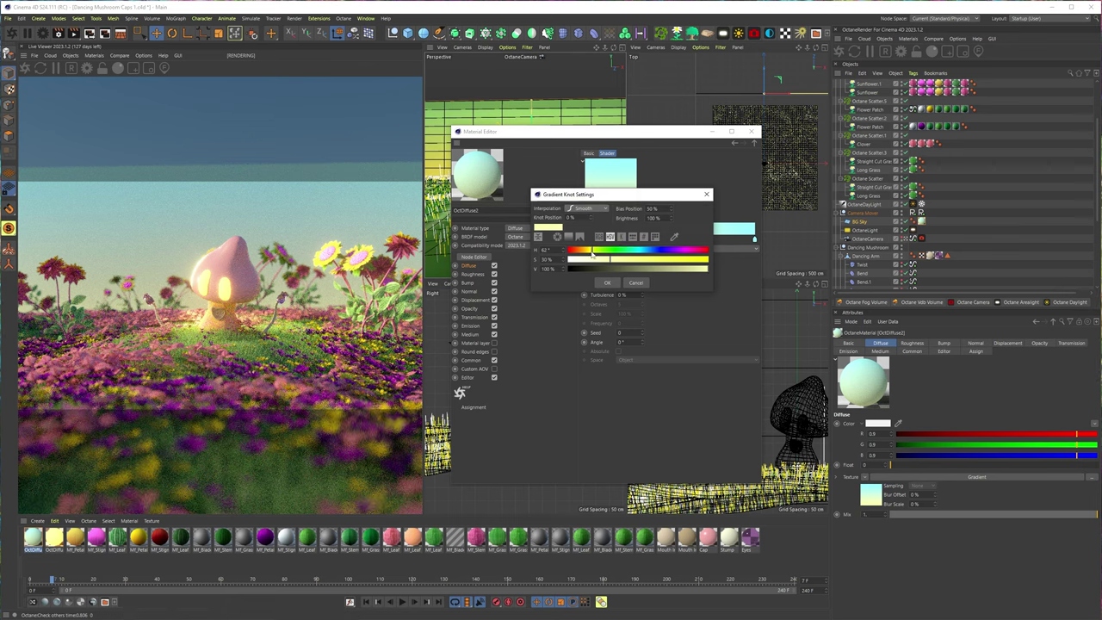
{"action": "left_click", "coordinate": [607, 282]}
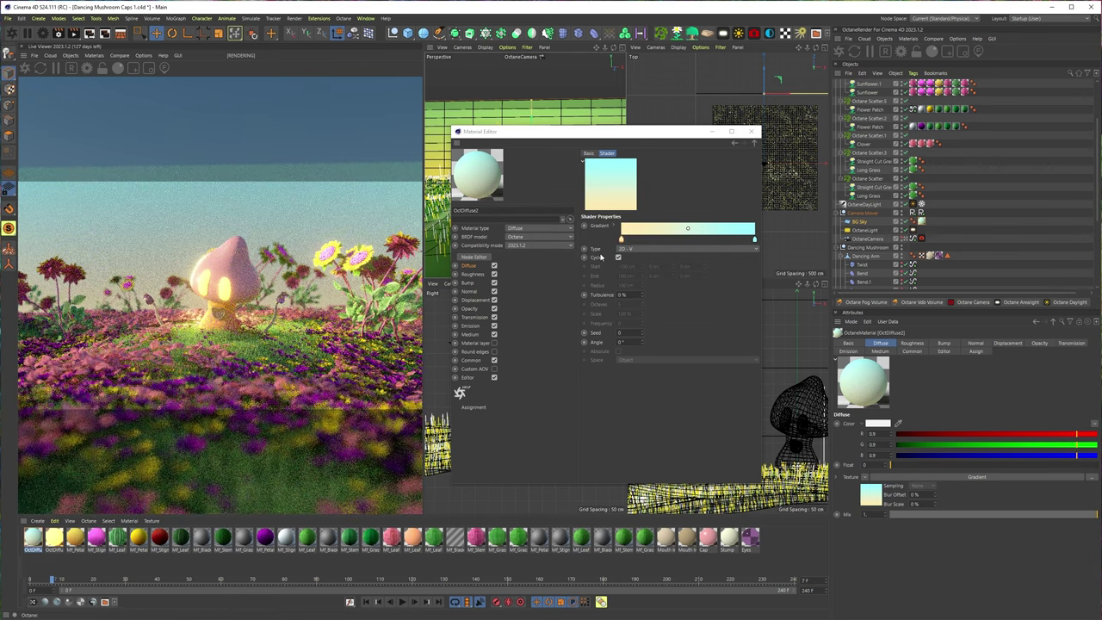
{"action": "double_click", "coordinate": [621, 240]}
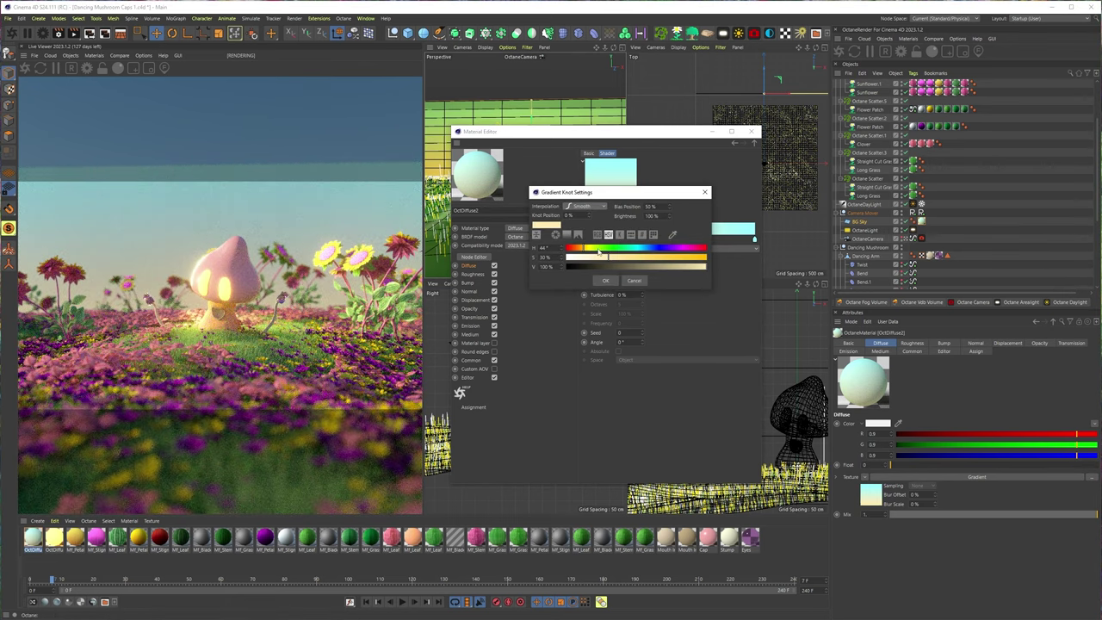
{"action": "left_click_drag", "start_coordinate": [635, 258], "coordinate": [637, 258]}
{"action": "left_click", "coordinate": [605, 281]}
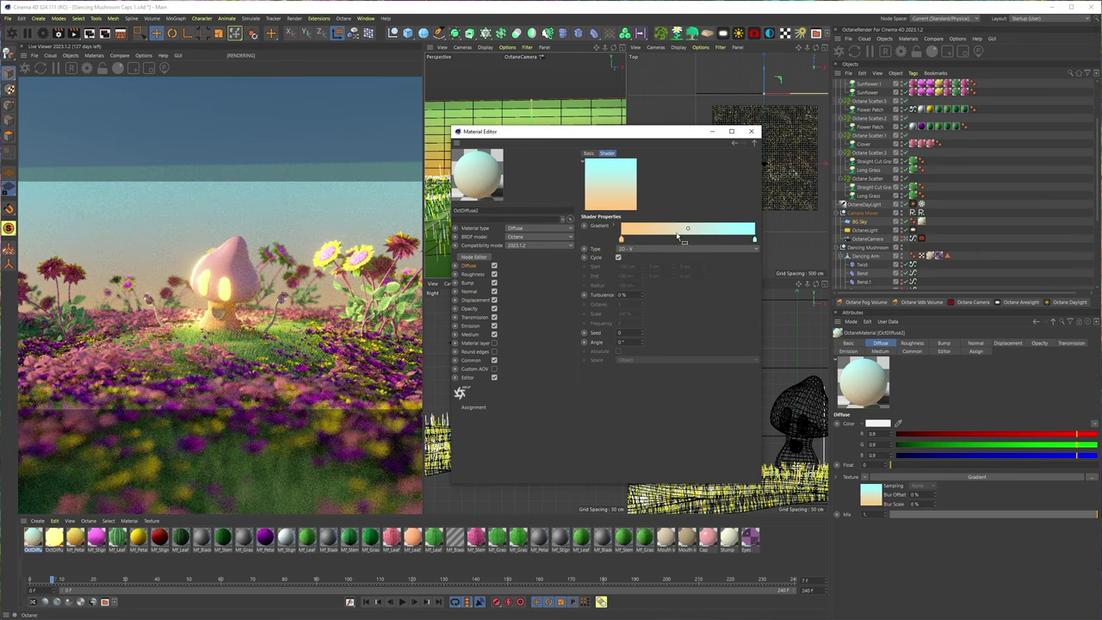
Try a light violet with a hue of about 244° for the gradient's end knot.
{"action": "left_click", "coordinate": [753, 240]}
{"action": "double_click", "coordinate": [752, 241]}
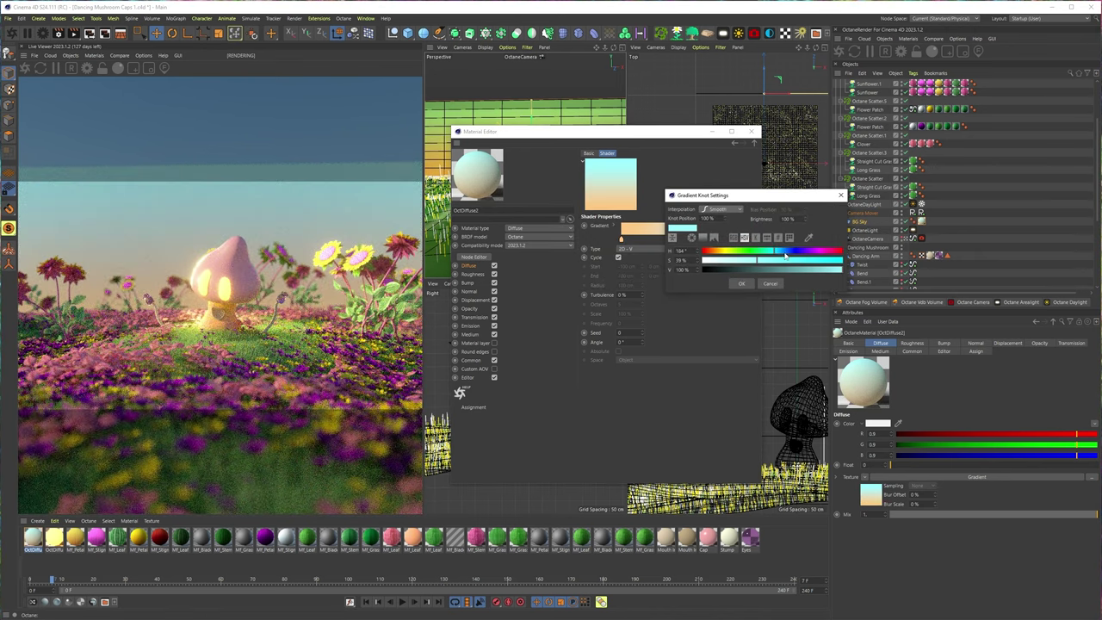
{"action": "left_click", "coordinate": [803, 252]}
{"action": "left_click", "coordinate": [741, 283]}
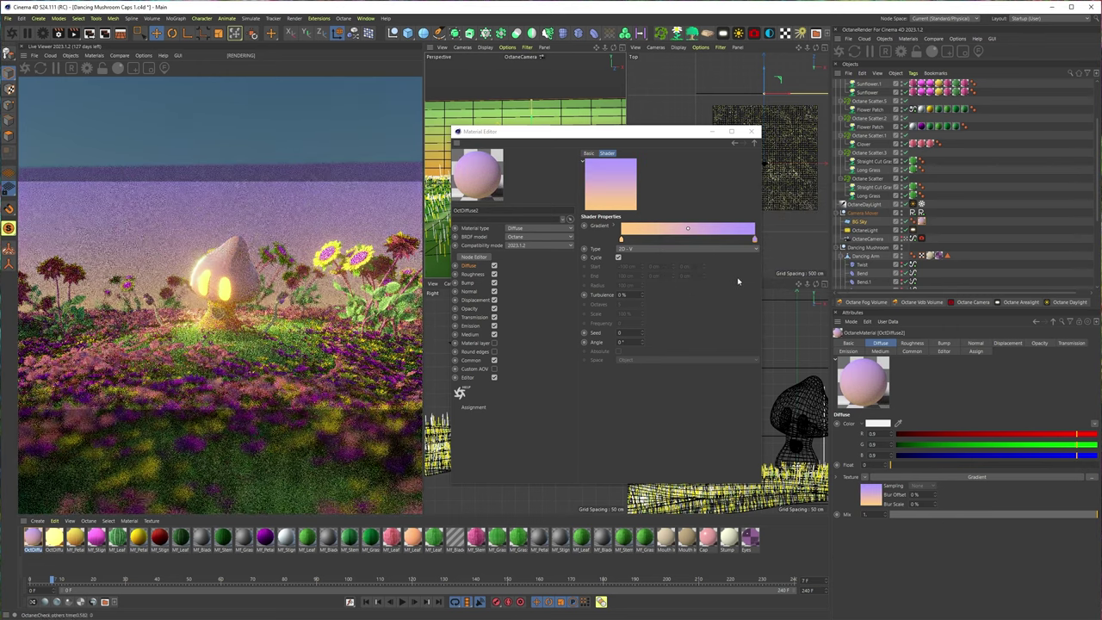
Shift the gradient's end knot to a light blue with a hue slightly below 225°.
{"action": "double_click", "coordinate": [754, 240]}
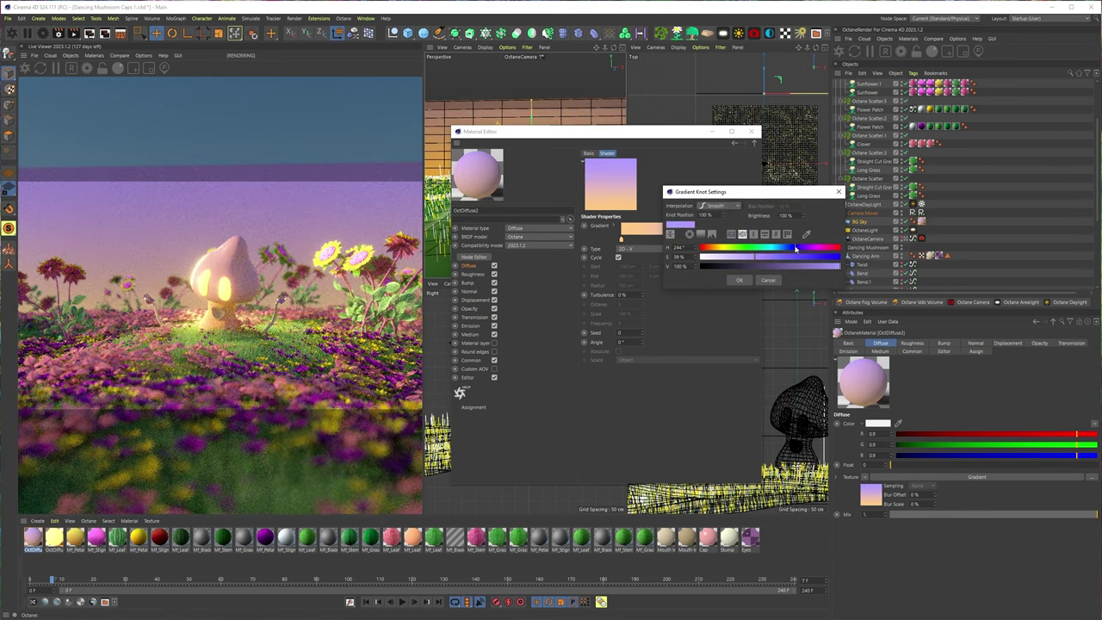
{"action": "left_click", "coordinate": [790, 252]}
{"action": "left_click", "coordinate": [738, 285]}
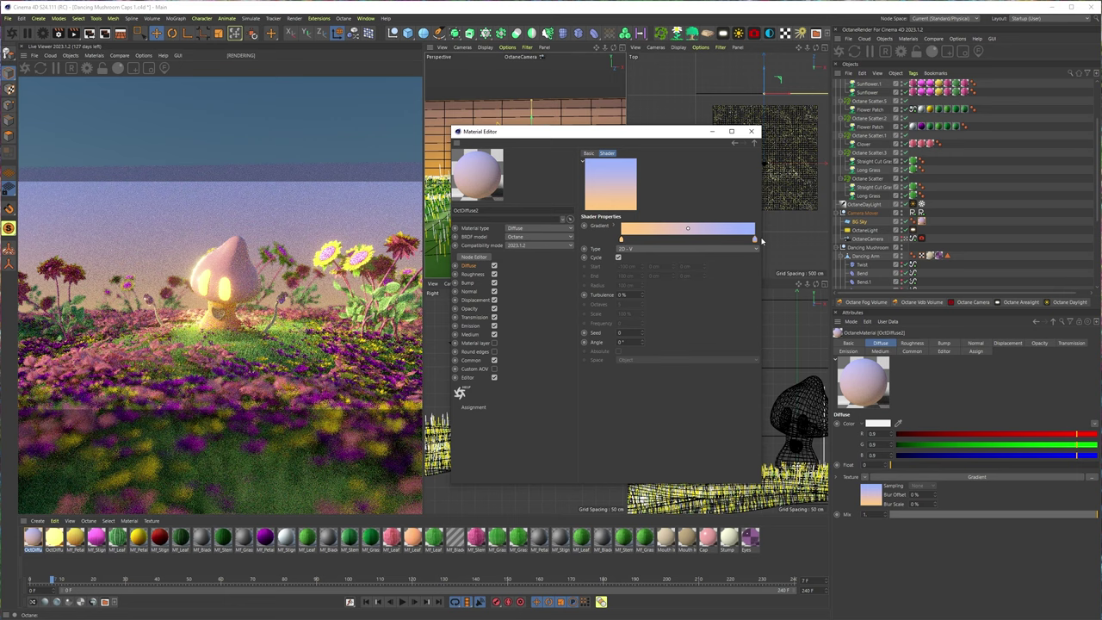
{"action": "double_click", "coordinate": [755, 240]}
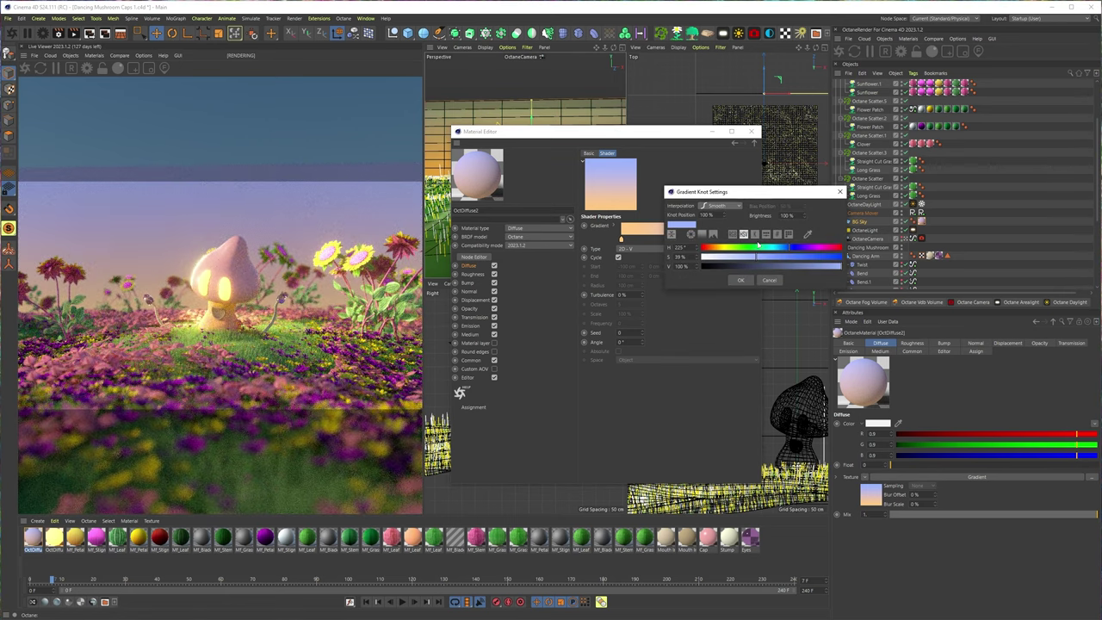
{"action": "left_click_drag", "start_coordinate": [758, 246], "coordinate": [785, 249]}
{"action": "left_click", "coordinate": [740, 281]}
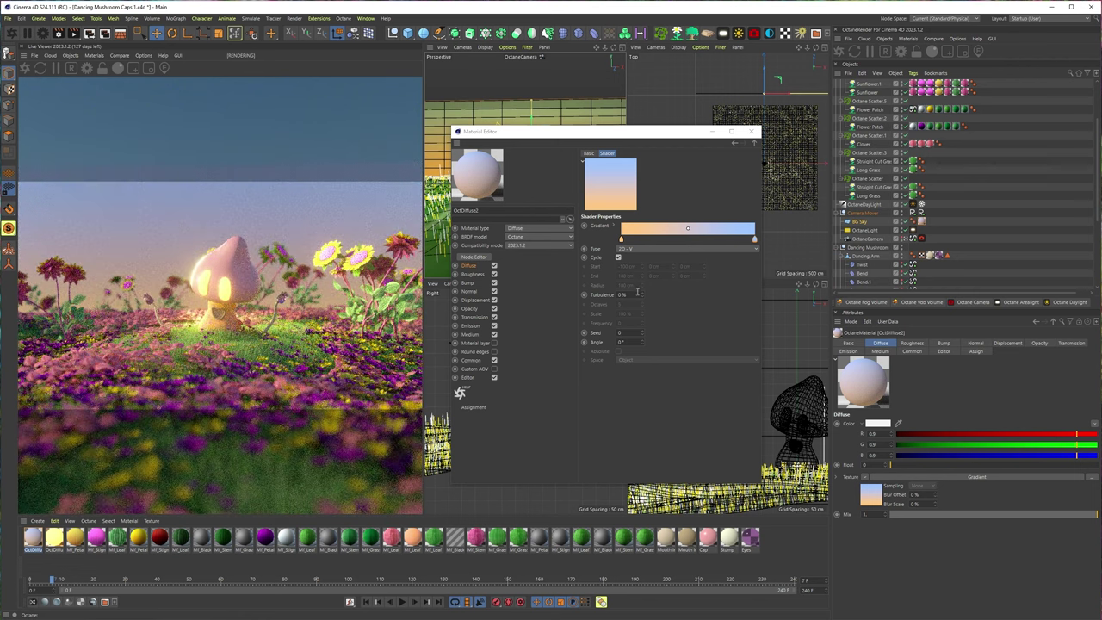
Try a turbulence of 100% on the sky gradient, reduce it to a milder amount and close the material.
{"action": "left_click", "coordinate": [642, 293]}
{"action": "left_click", "coordinate": [642, 293]}
{"action": "left_click", "coordinate": [642, 293]}
{"action": "left_click", "coordinate": [642, 294]}
{"action": "left_click", "coordinate": [642, 294]}
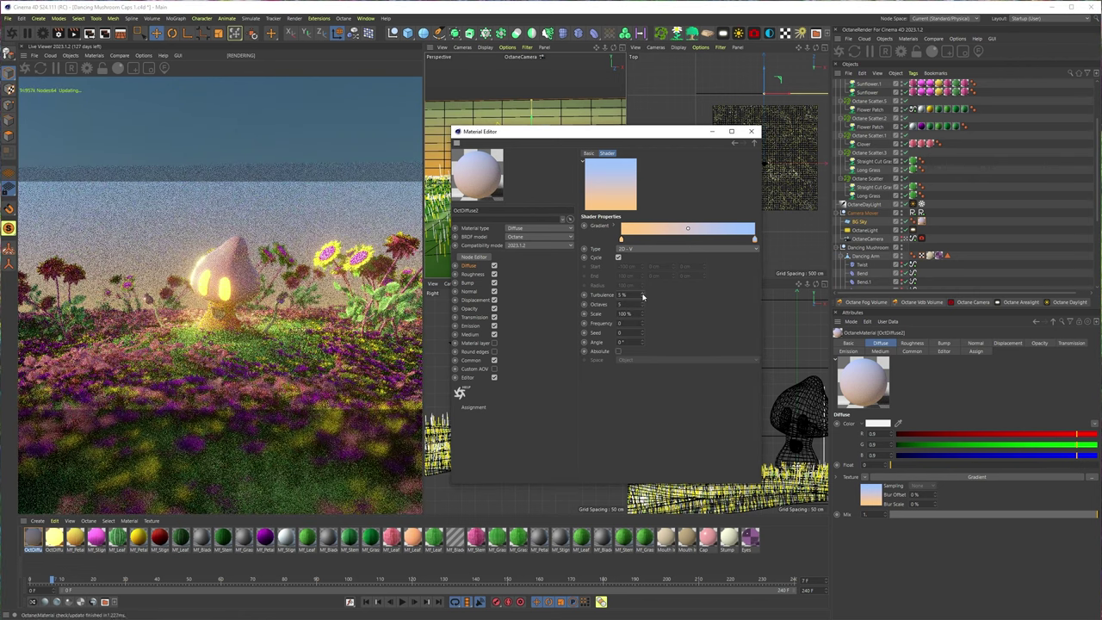
{"action": "left_click", "coordinate": [642, 294]}
{"action": "left_click", "coordinate": [642, 296]}
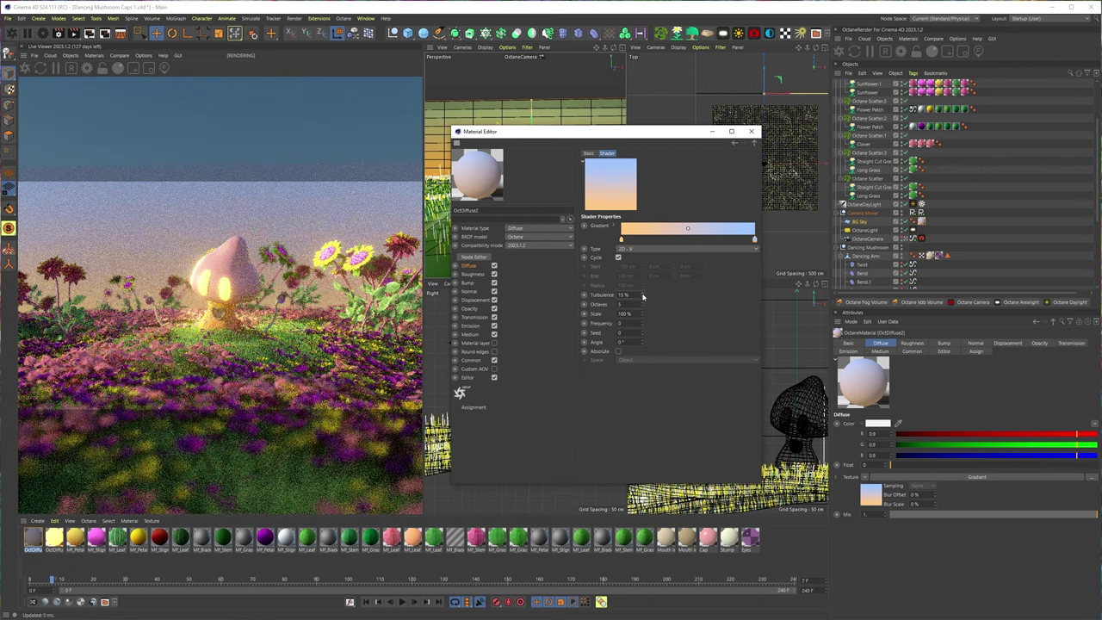
{"action": "left_click_drag", "start_coordinate": [642, 263], "coordinate": [642, 191]}
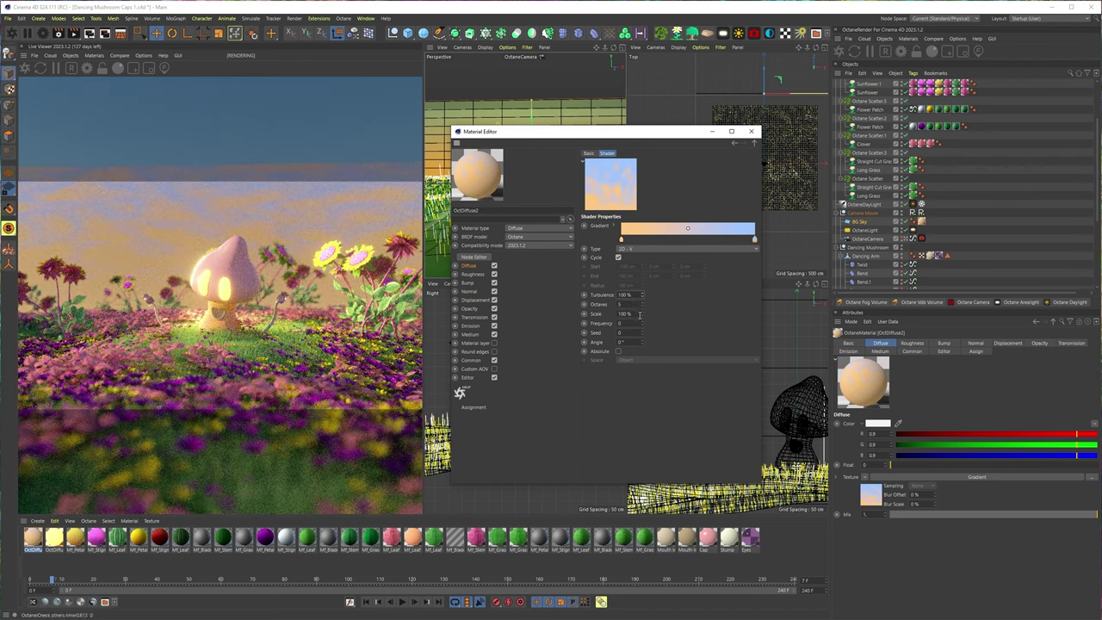
{"action": "mouse_move", "coordinate": [642, 297]}
{"action": "left_mouse_down"}
{"action": "mouse_move", "coordinate": [640, 241]}
{"action": "mouse_move", "coordinate": [642, 299]}
{"action": "left_mouse_up"}
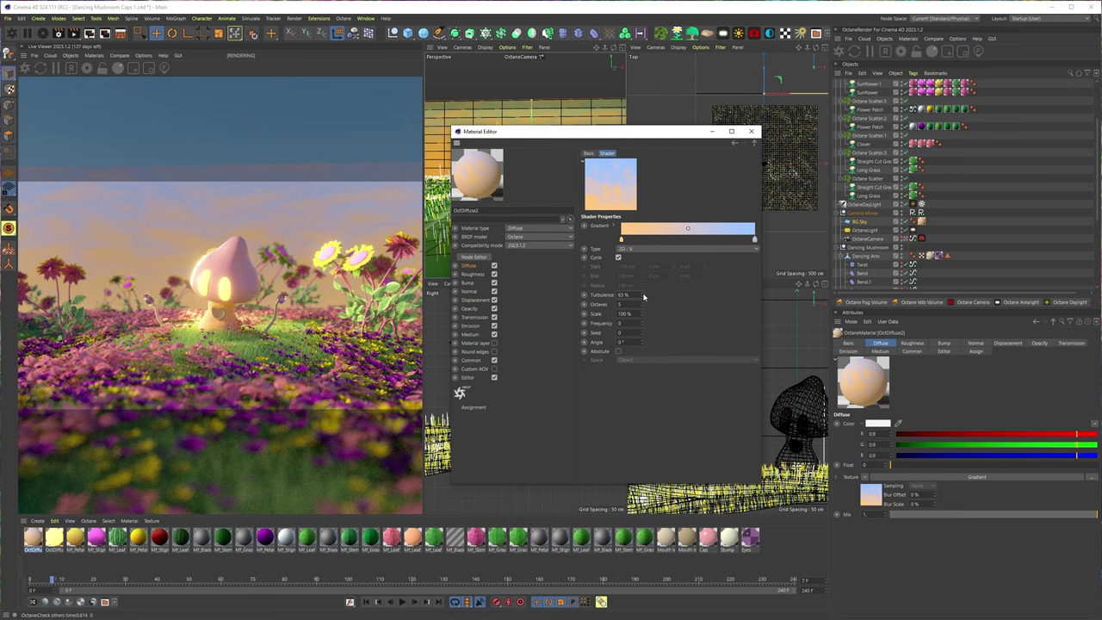
{"action": "left_click_drag", "start_coordinate": [643, 297], "coordinate": [638, 292]}
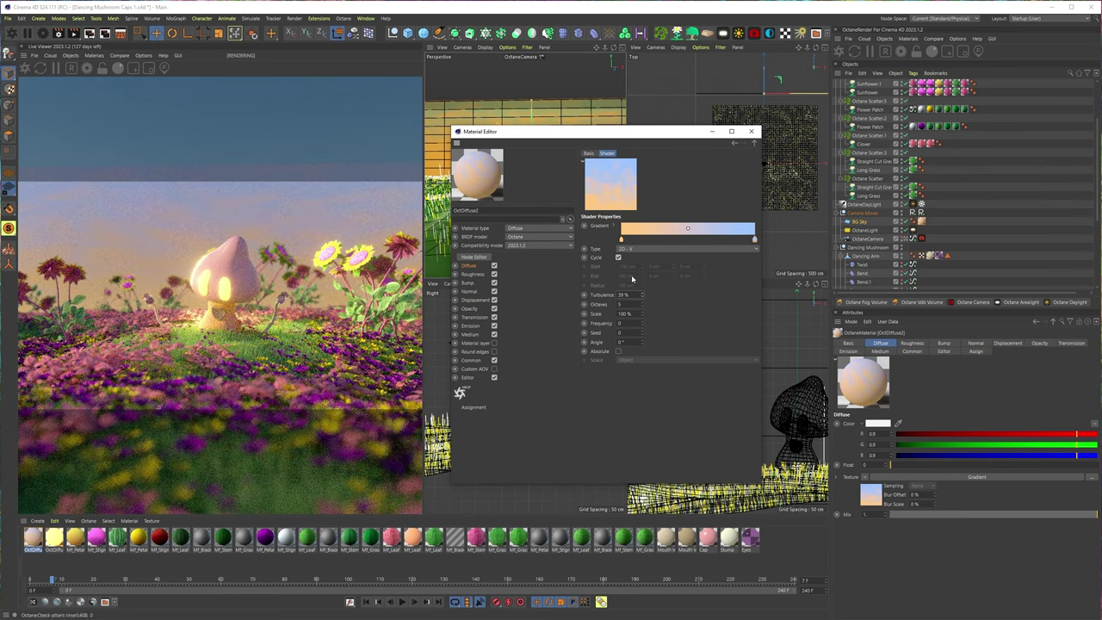
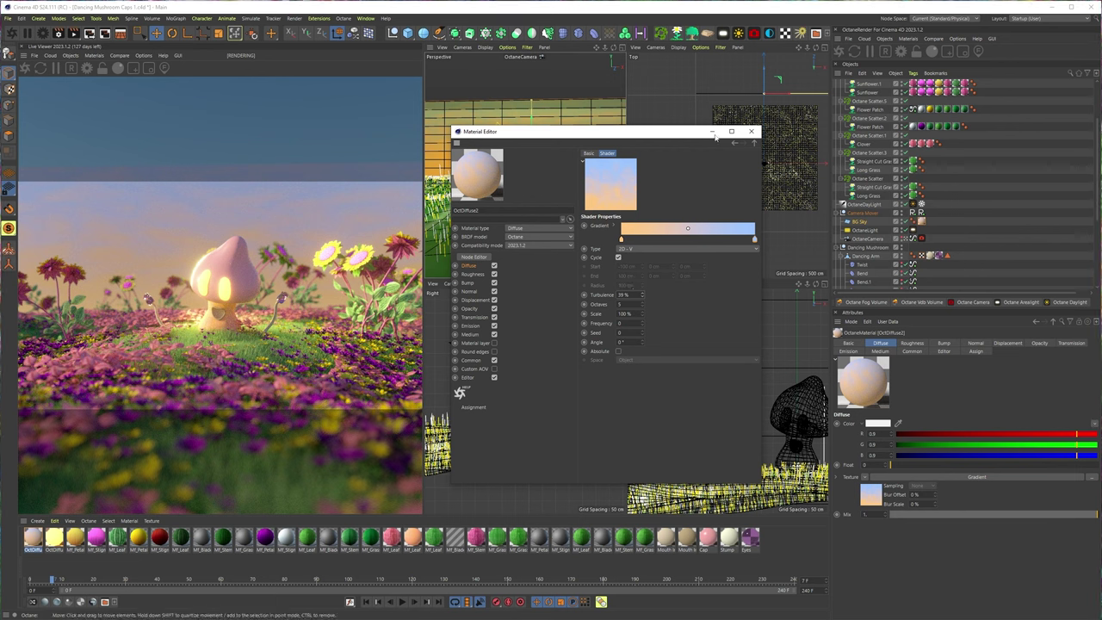
{"action": "left_click", "coordinate": [751, 130]}
Try taking the BG Sky plane out of the Camera Mover group and widening it to about 76,000 cm.
{"action": "left_click_drag", "start_coordinate": [737, 153], "coordinate": [712, 166]}
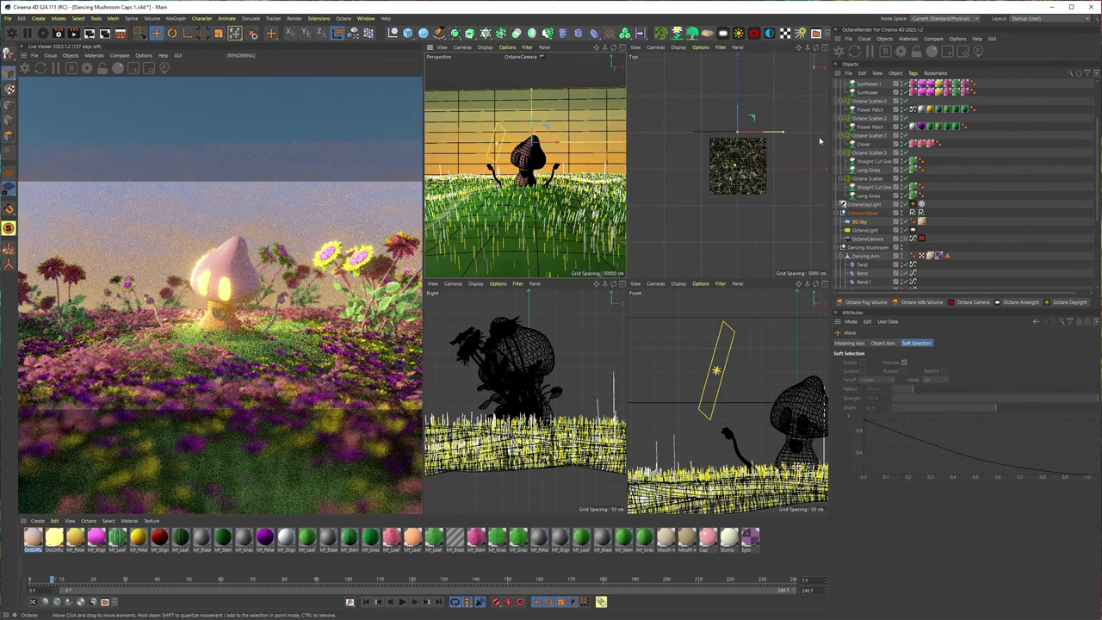
{"action": "left_click_drag", "start_coordinate": [782, 132], "coordinate": [787, 134]}
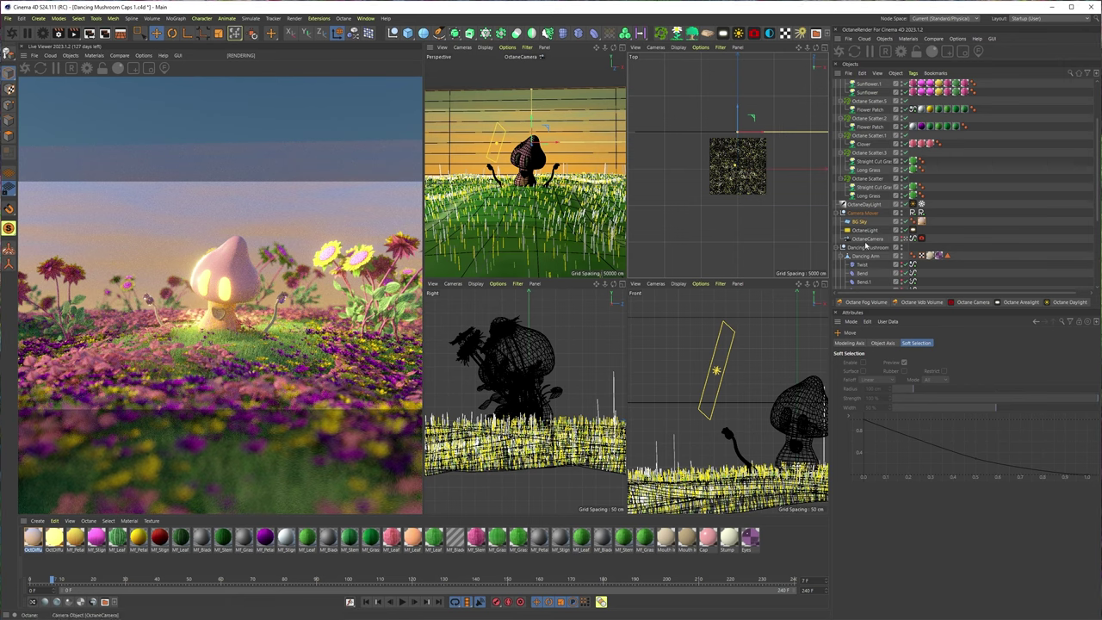
{"action": "left_click", "coordinate": [858, 213]}
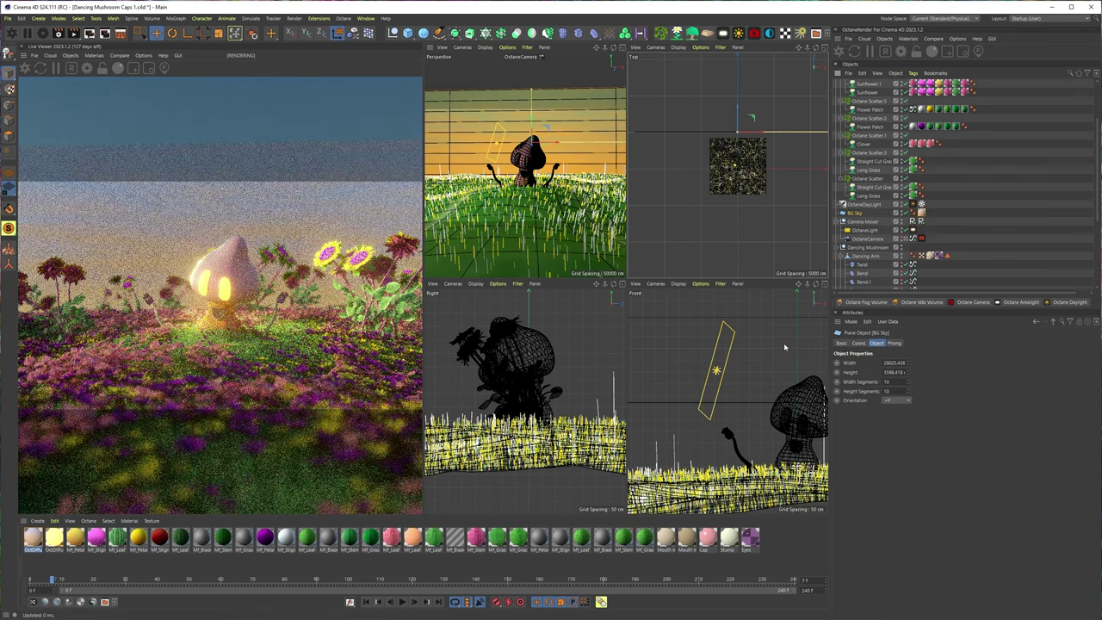
{"action": "left_click_drag", "start_coordinate": [77, 583], "coordinate": [279, 568]}
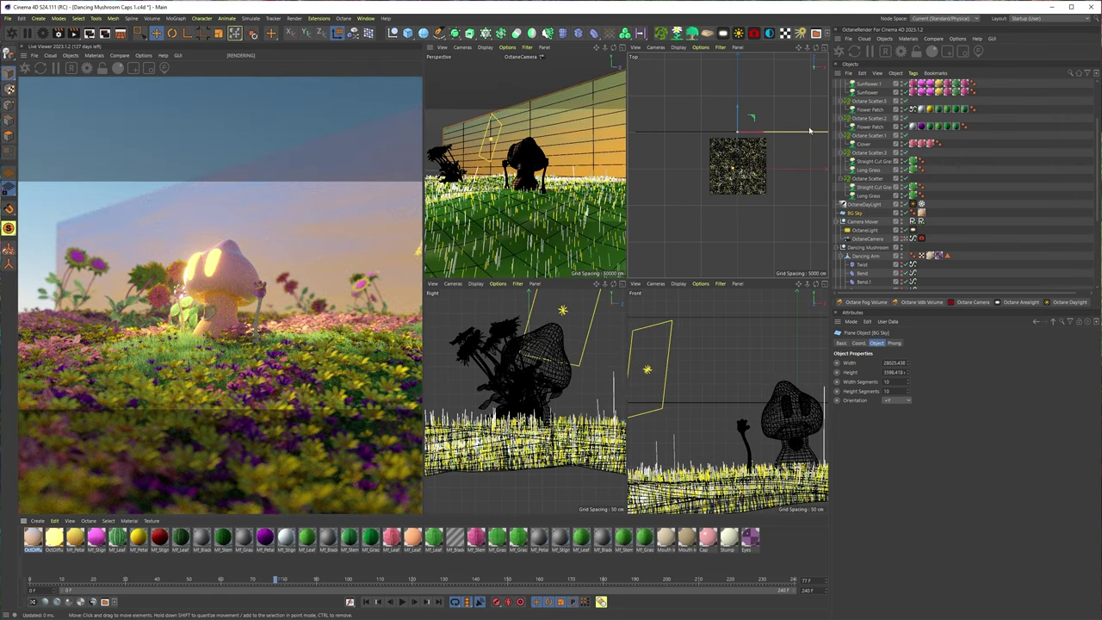
{"action": "scroll", "coordinate": [762, 150], "scroll_direction": "down", "scroll_amount": 8}
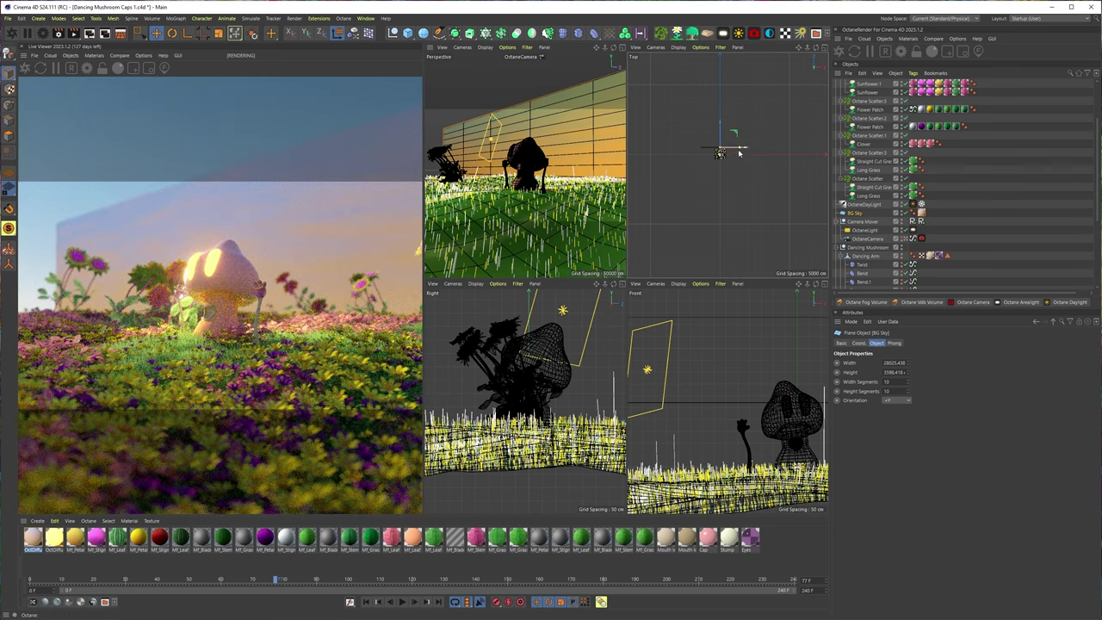
{"action": "left_click_drag", "start_coordinate": [739, 148], "coordinate": [773, 153]}
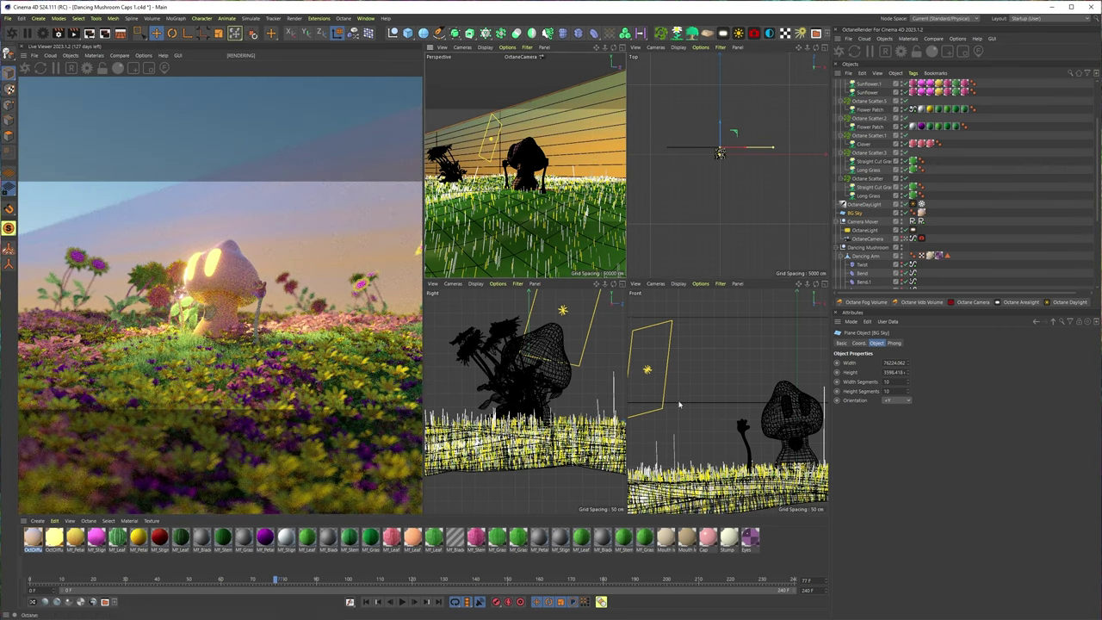
Try making the widened BG Sky plane taller and check its coverage at frame 140.
{"action": "key", "text": "d"}
{"action": "key", "text": "s"}
{"action": "key", "text": "o"}
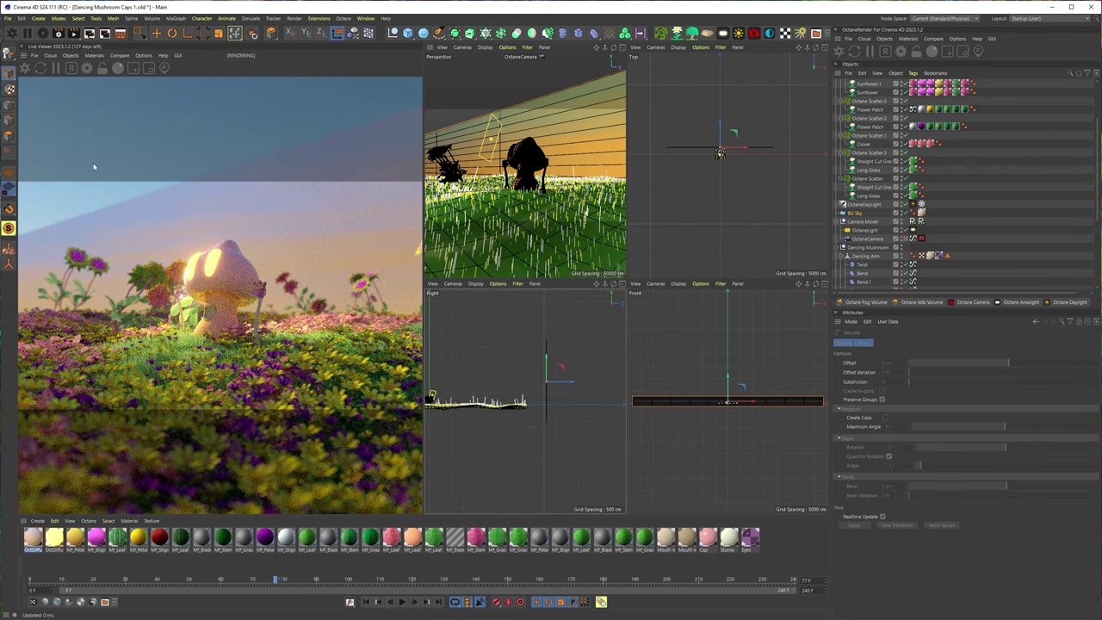
{"action": "left_click", "coordinate": [137, 33]}
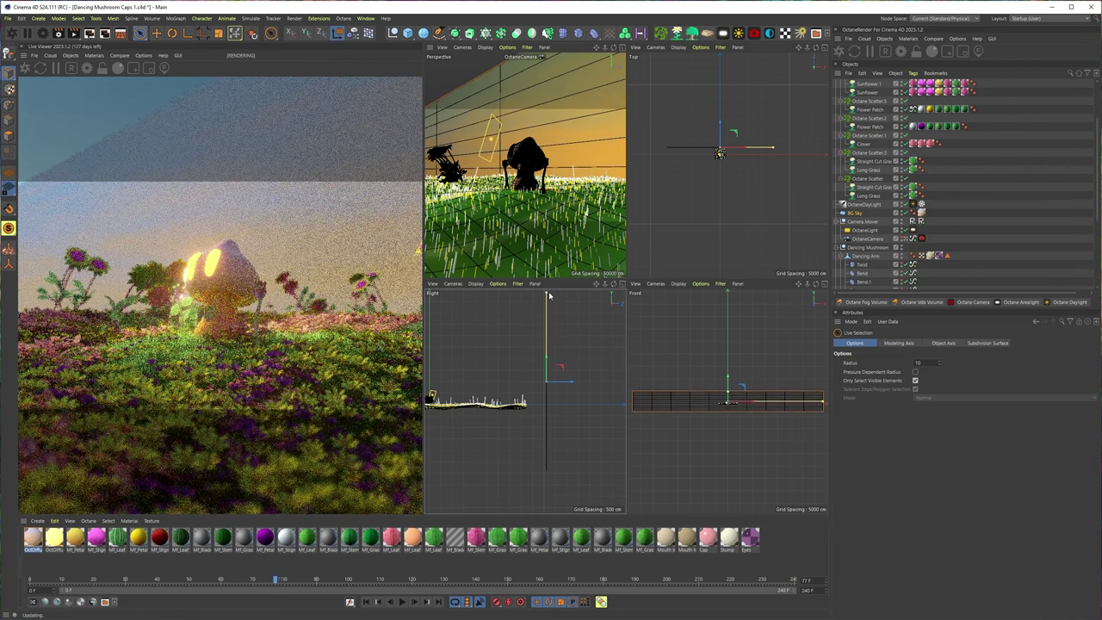
{"action": "left_click_drag", "start_coordinate": [278, 581], "coordinate": [477, 574]}
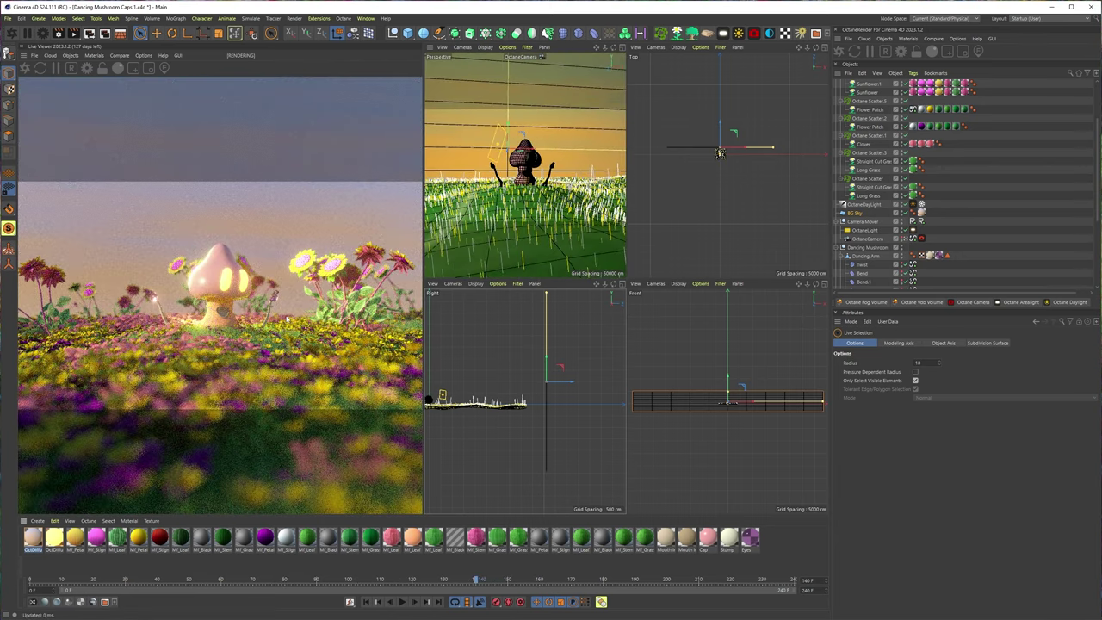
Undo the BG Sky plane's resizing and its removal from the Camera Mover group.
{"action": "key", "text": "ctrl+z"}
{"action": "key", "text": "ctrl+z"}
{"action": "key", "text": "ctrl+z"}
{"action": "key", "text": "ctrl+z"}
{"action": "key", "text": "ctrl+z"}
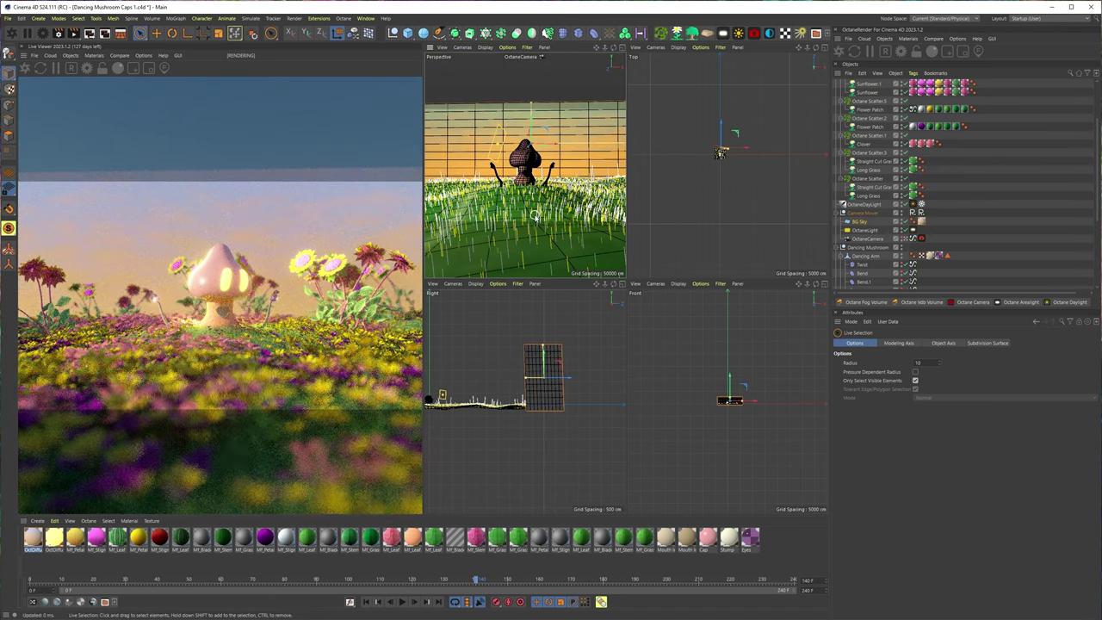
Remove the turbulence from the gradient in the BG Sky plane's OctDiffuse2 material.
{"action": "left_click", "coordinate": [859, 222]}
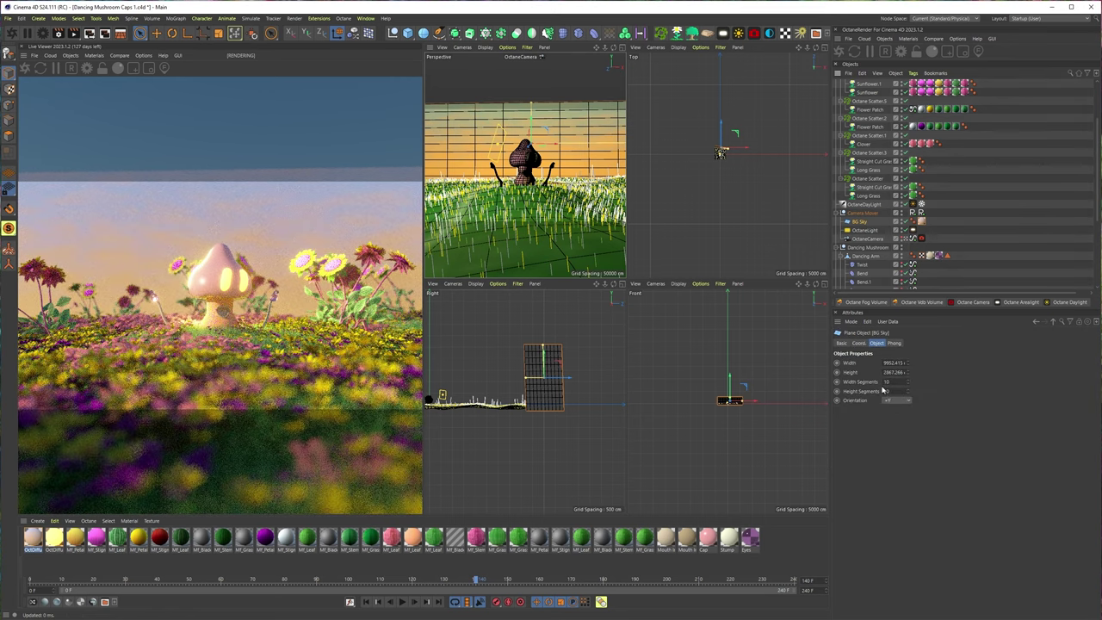
{"action": "left_click", "coordinate": [921, 221]}
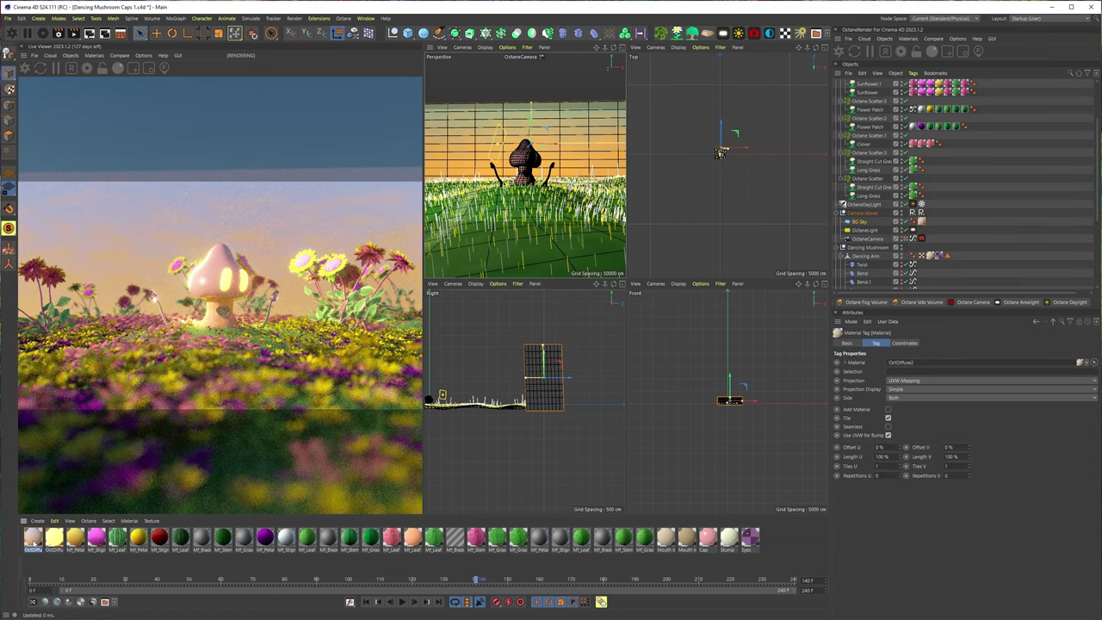
{"action": "double_click", "coordinate": [34, 541]}
{"action": "left_click", "coordinate": [190, 371]}
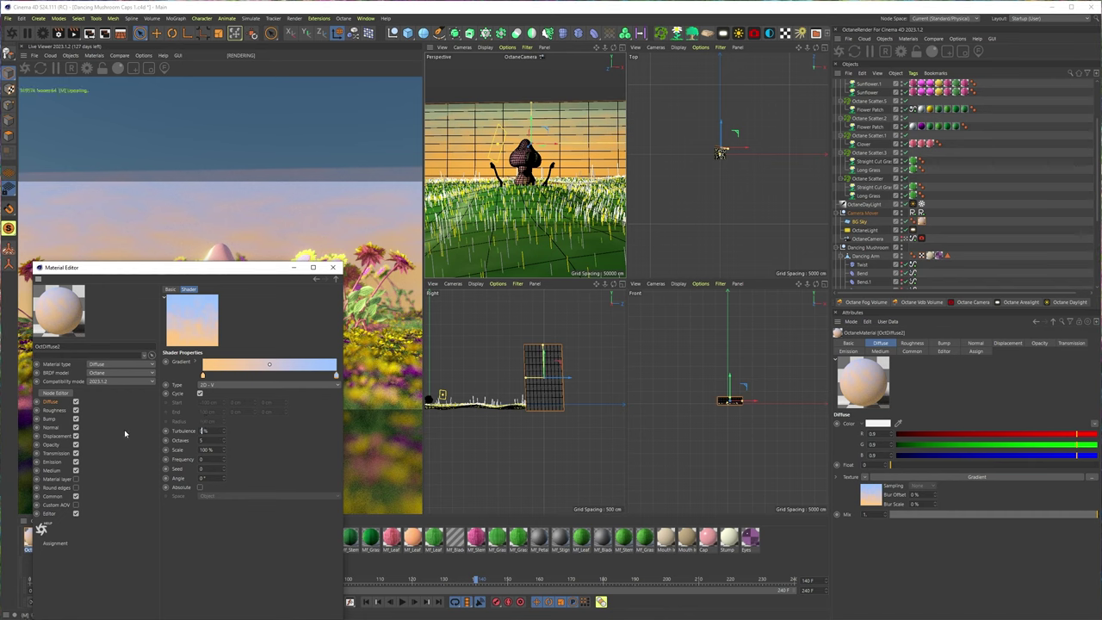
{"action": "left_click", "coordinate": [332, 266]}
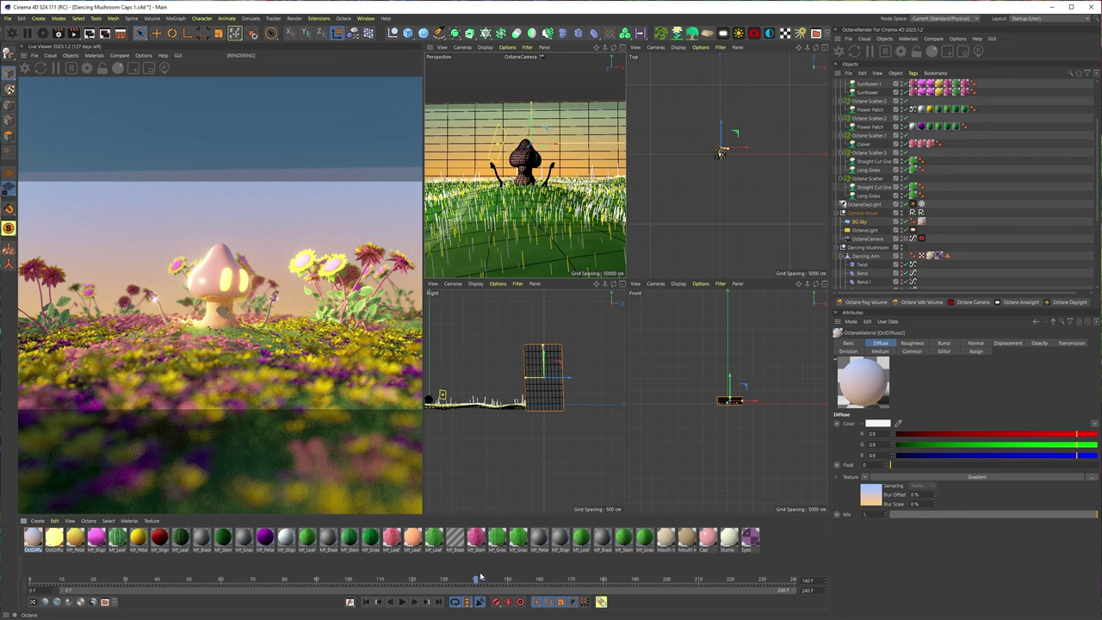
Scale the BG Sky plane up slightly at frame 137 and check its coverage at frame 73.
{"action": "left_click_drag", "start_coordinate": [480, 577], "coordinate": [463, 580]}
{"action": "left_click_drag", "start_coordinate": [453, 581], "coordinate": [536, 580]}
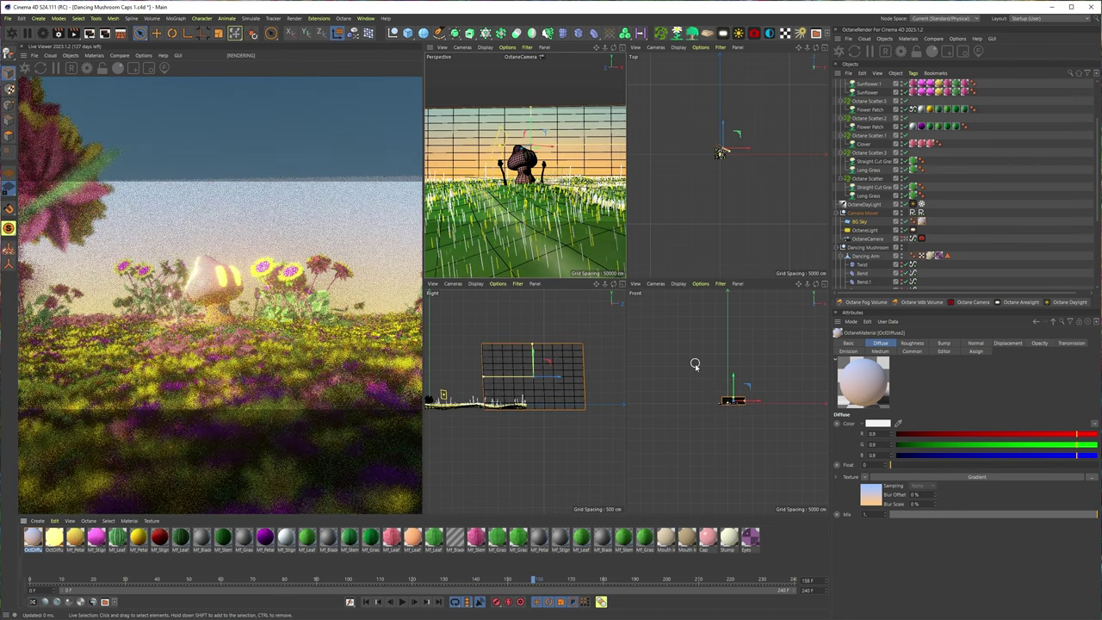
{"action": "left_click", "coordinate": [454, 581]}
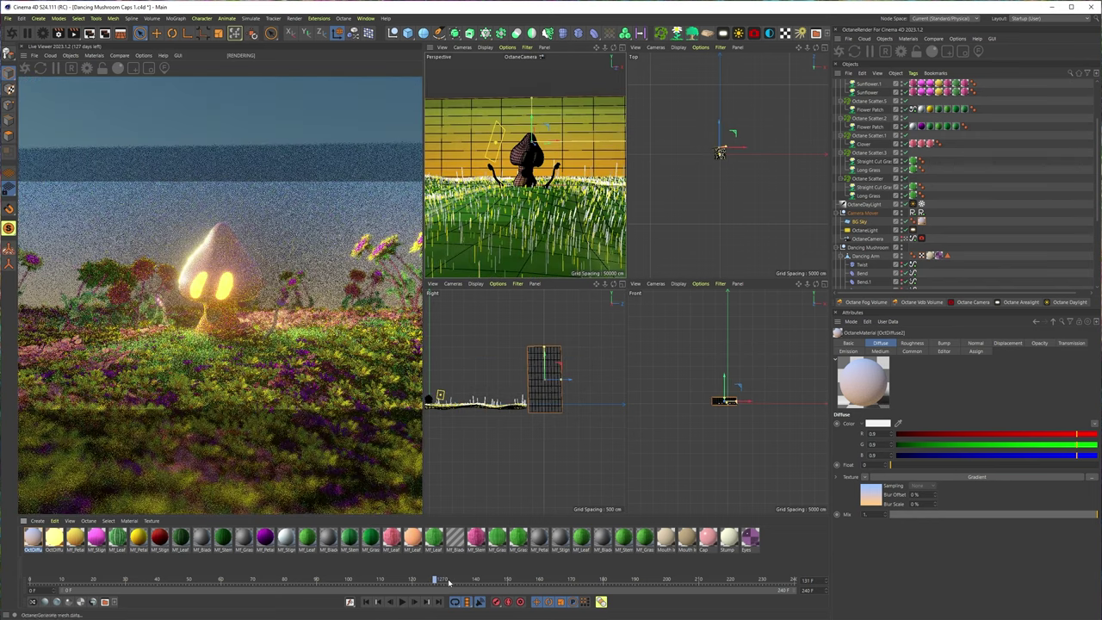
{"action": "left_click_drag", "start_coordinate": [460, 578], "coordinate": [467, 578]}
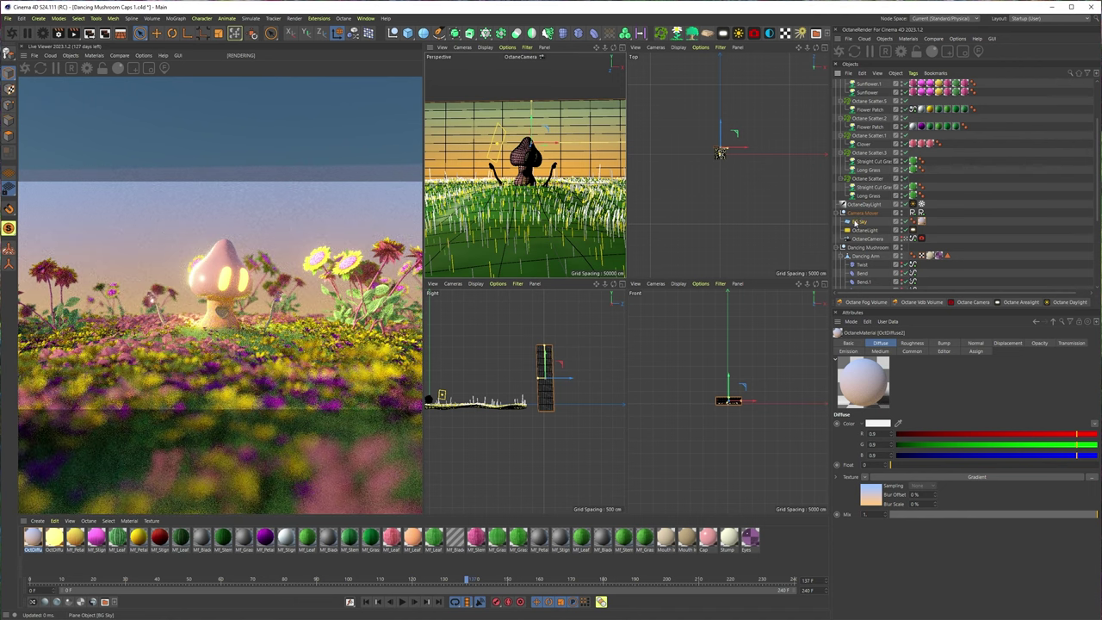
{"action": "key", "text": "t"}
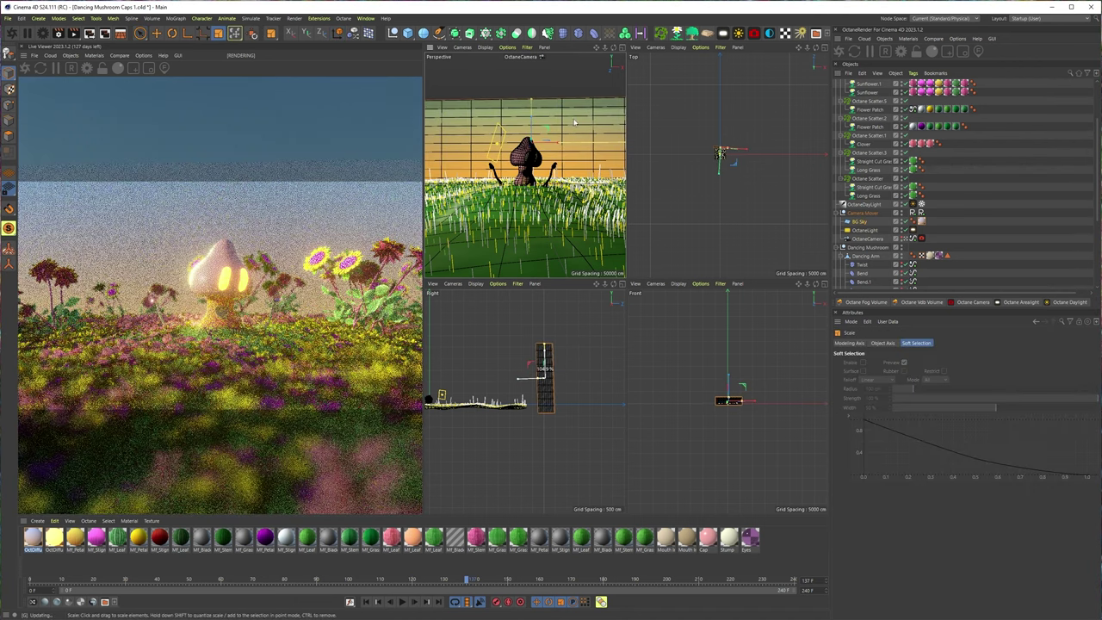
{"action": "left_click_drag", "start_coordinate": [467, 579], "coordinate": [154, 543]}
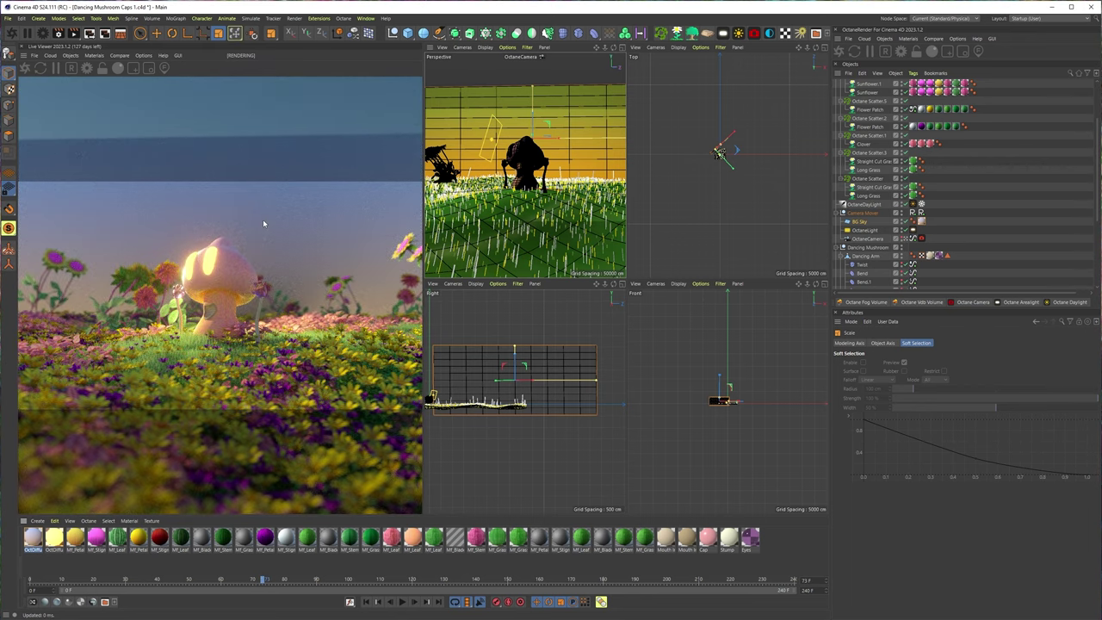
Check the BG Sky plane's coverage in the render at frames 70 and 52.
{"action": "key", "text": "e"}
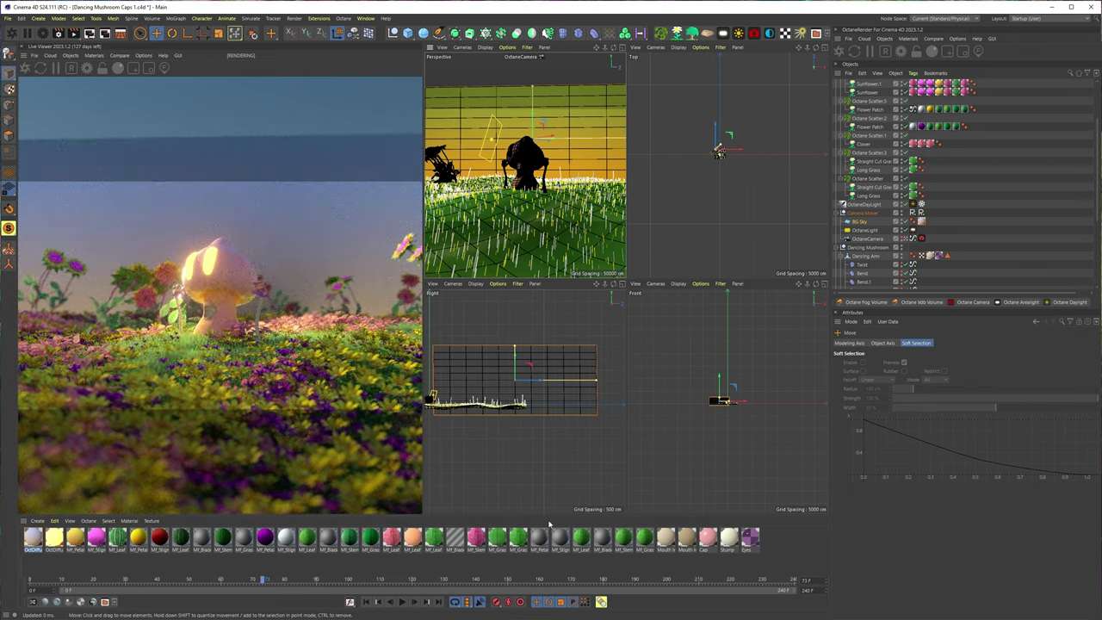
{"action": "mouse_move", "coordinate": [263, 579]}
{"action": "left_mouse_down"}
{"action": "mouse_move", "coordinate": [151, 579]}
{"action": "mouse_move", "coordinate": [252, 580]}
{"action": "left_mouse_up"}
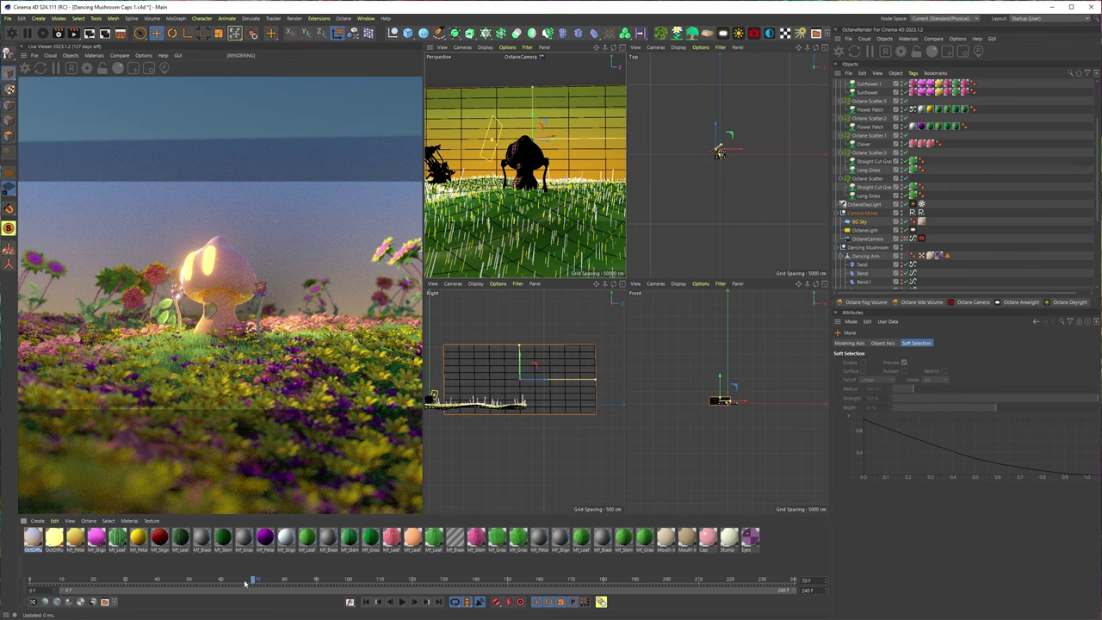
{"action": "left_click_drag", "start_coordinate": [233, 581], "coordinate": [194, 587]}
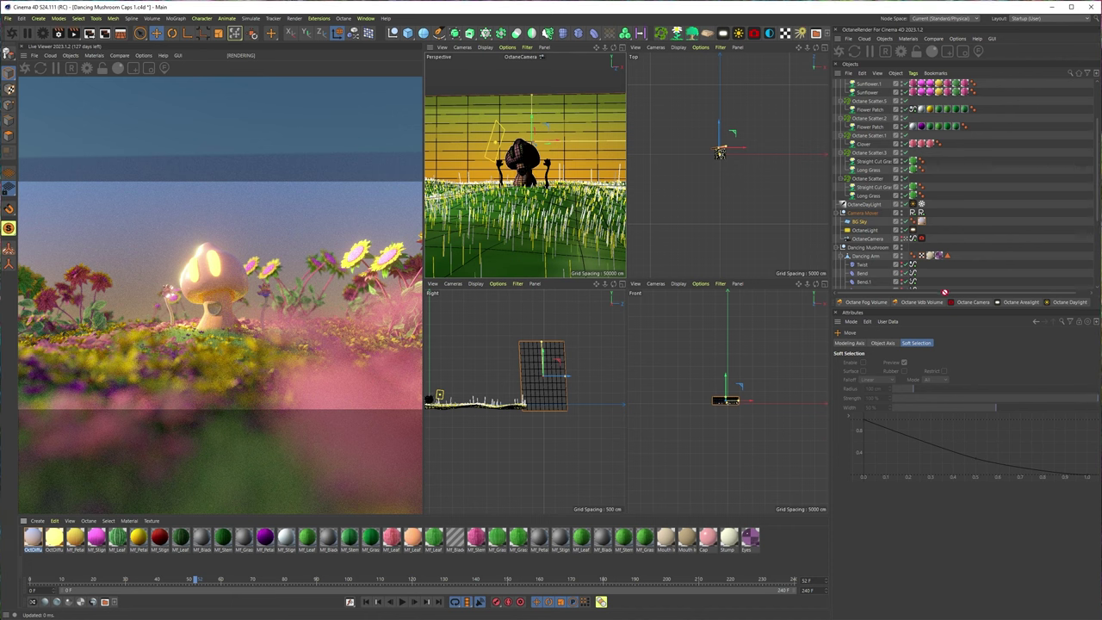
Swap the Mouth Inner and Eyes materials between the first and last material tags of Dancing Mush Body.
{"action": "scroll", "coordinate": [947, 290], "scroll_direction": "down", "scroll_amount": 4}
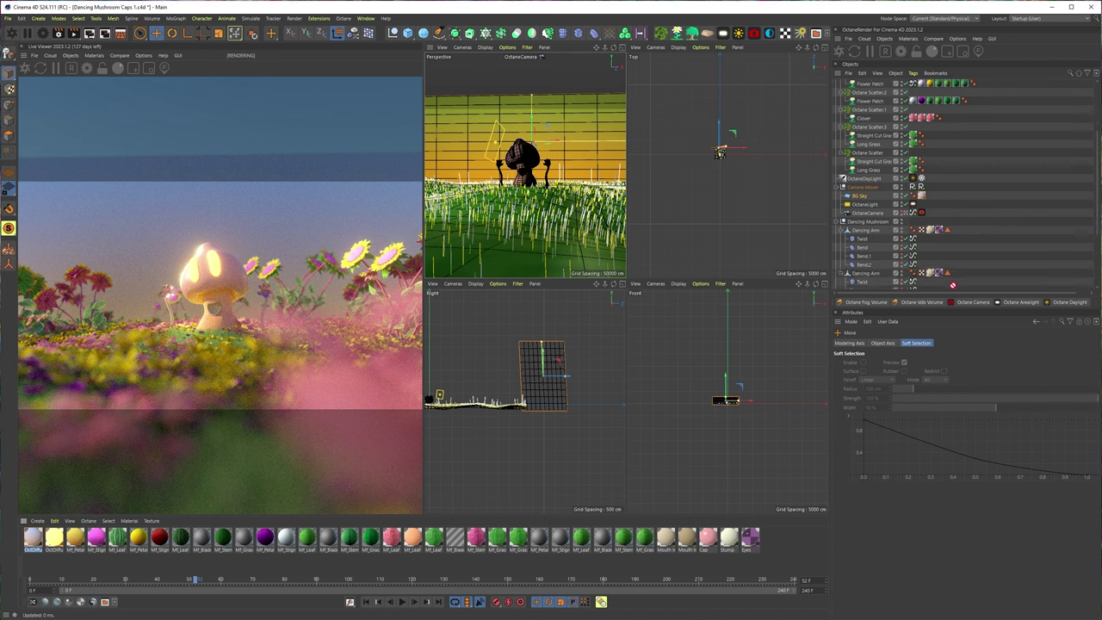
{"action": "scroll", "coordinate": [952, 285], "scroll_direction": "down", "scroll_amount": 2}
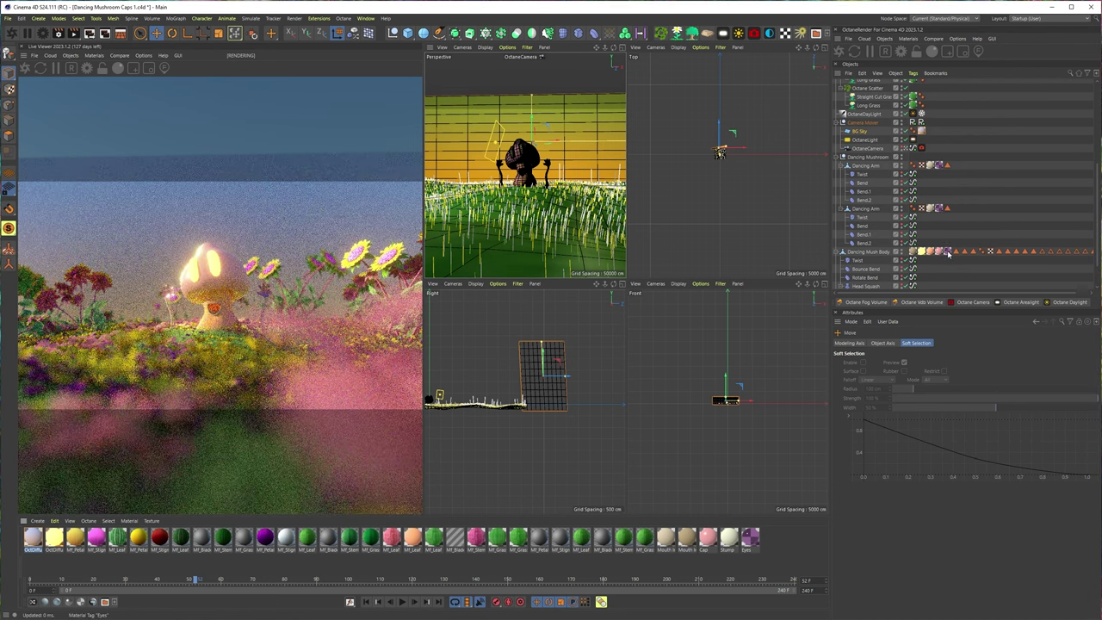
{"action": "left_click_drag", "start_coordinate": [947, 253], "coordinate": [900, 290]}
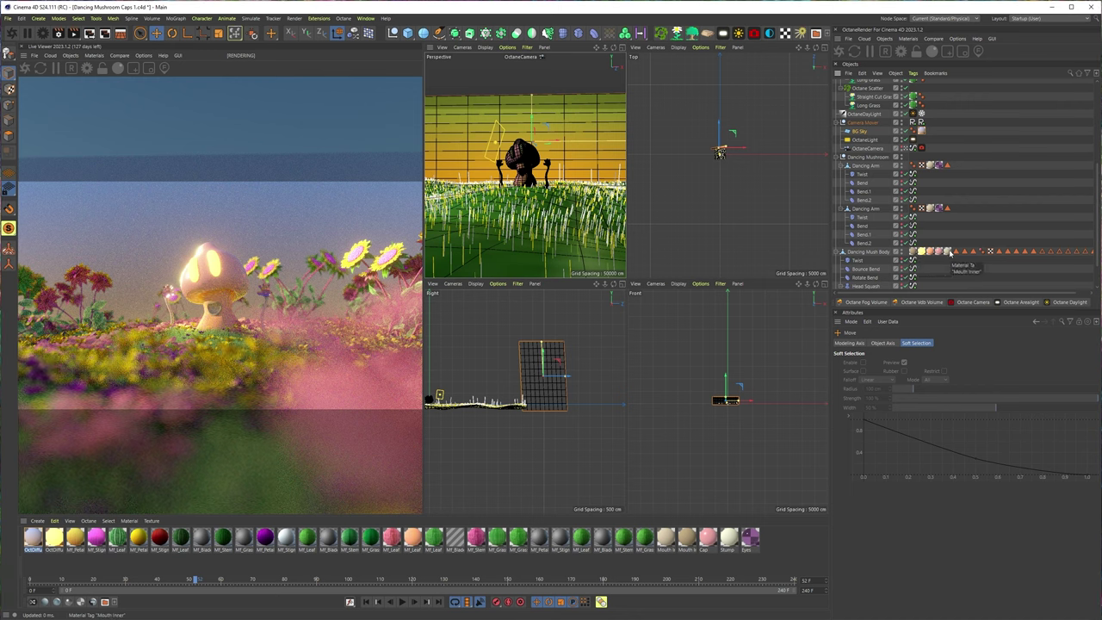
{"action": "left_click", "coordinate": [916, 252]}
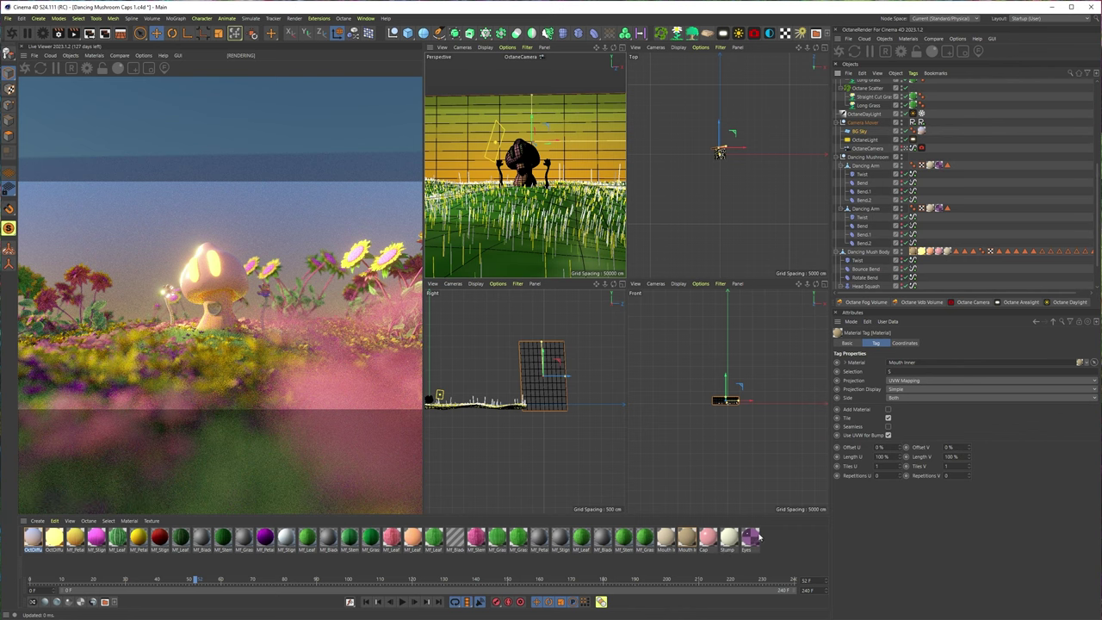
{"action": "left_click_drag", "start_coordinate": [748, 538], "coordinate": [914, 254]}
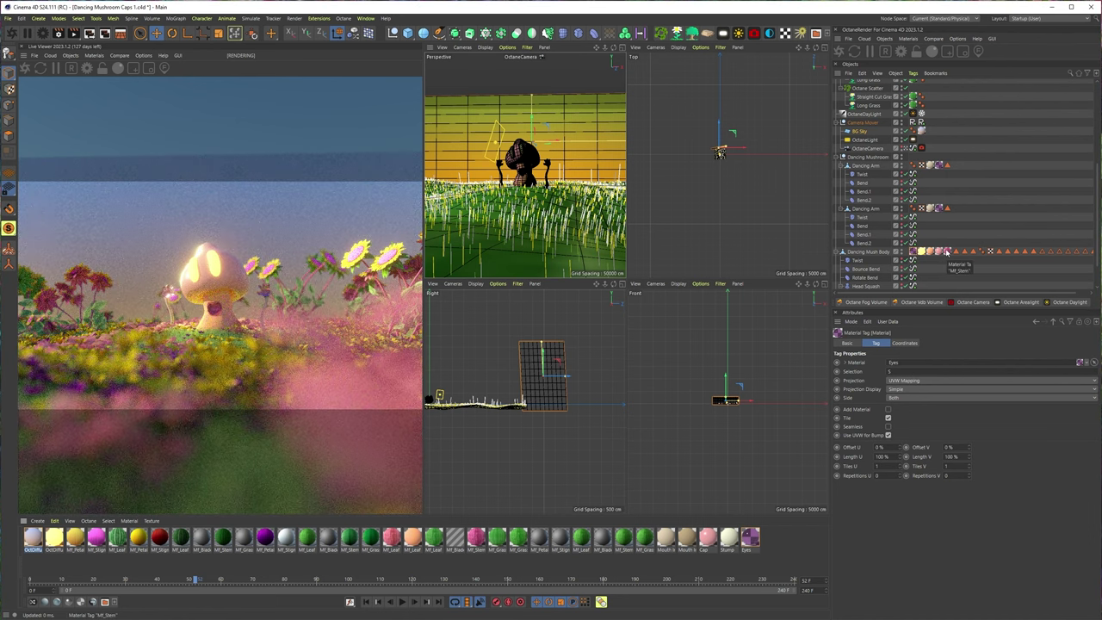
{"action": "key", "text": "ctrl+z"}
{"action": "left_click_drag", "start_coordinate": [391, 538], "coordinate": [937, 284]}
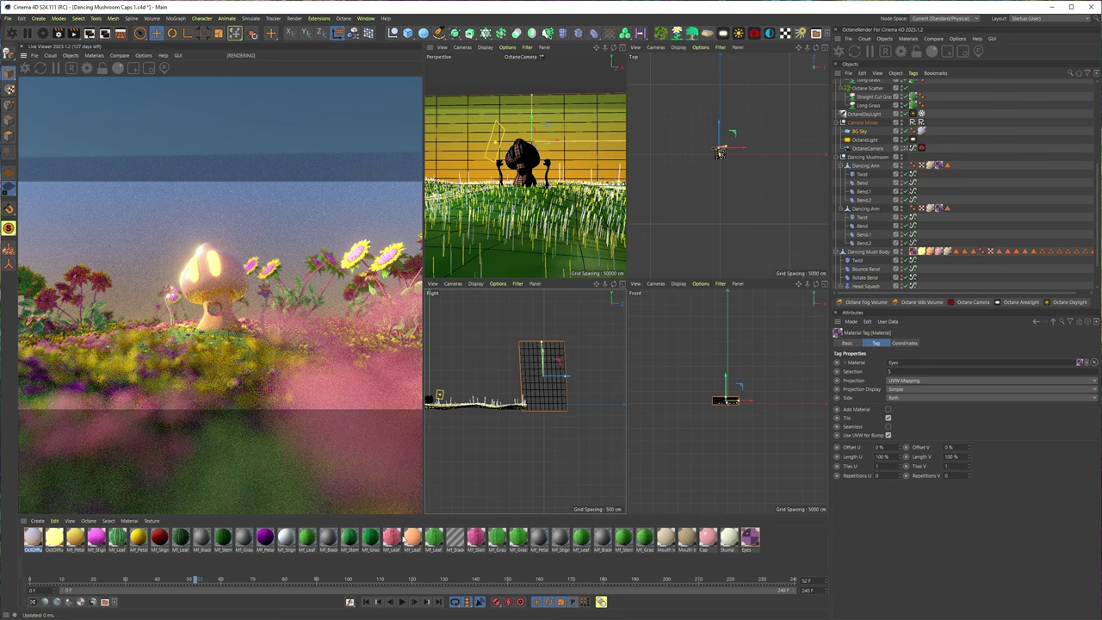
Change the Mouth Inner material's diffuse colour to a reddish brown, RGB 189, 112, 87.
{"action": "double_click", "coordinate": [694, 547]}
{"action": "left_click", "coordinate": [868, 301]}
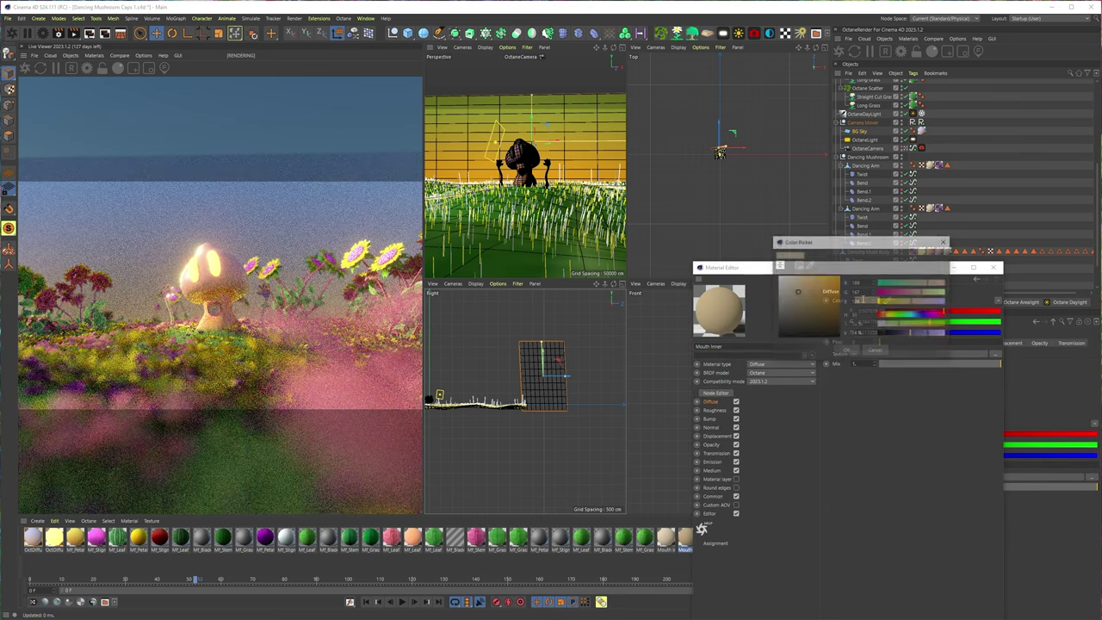
{"action": "left_click_drag", "start_coordinate": [902, 322], "coordinate": [909, 293]}
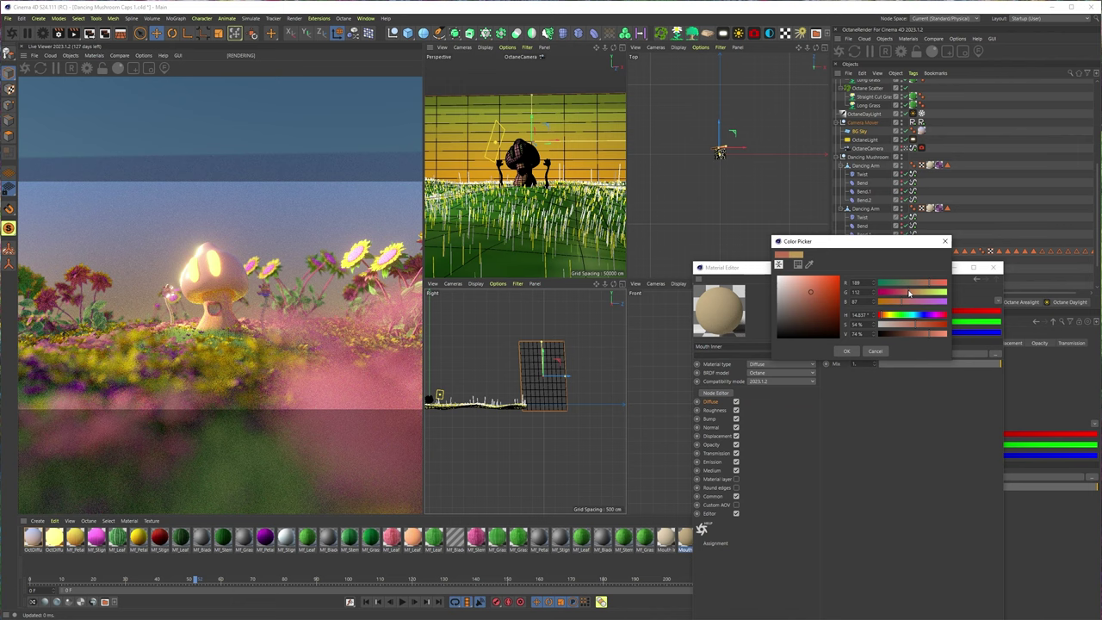
{"action": "left_click", "coordinate": [874, 351]}
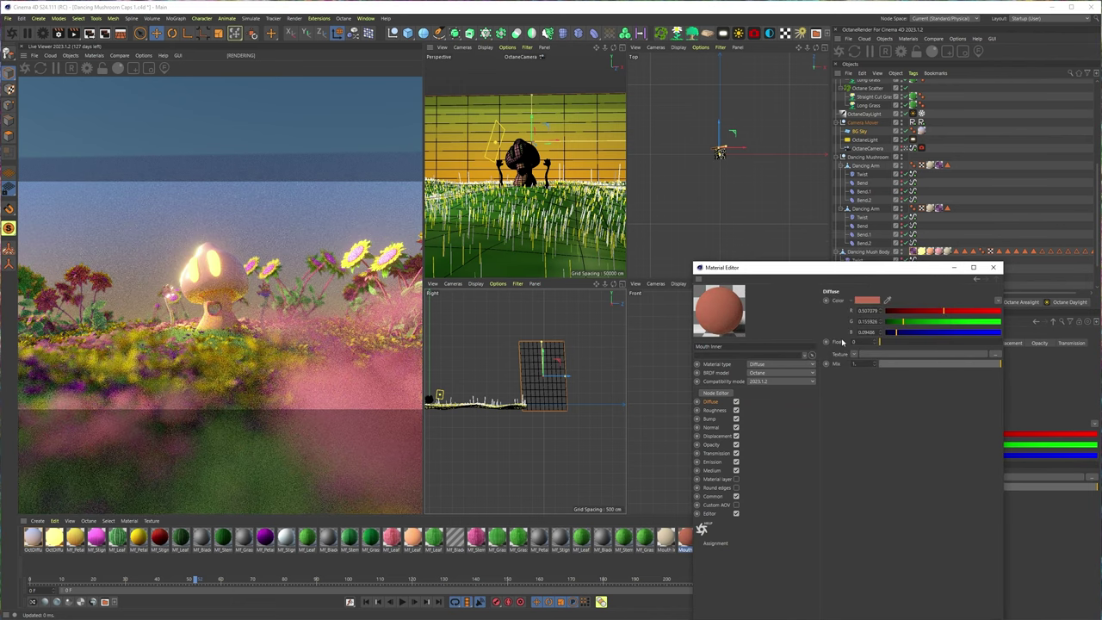
{"action": "left_click", "coordinate": [993, 267]}
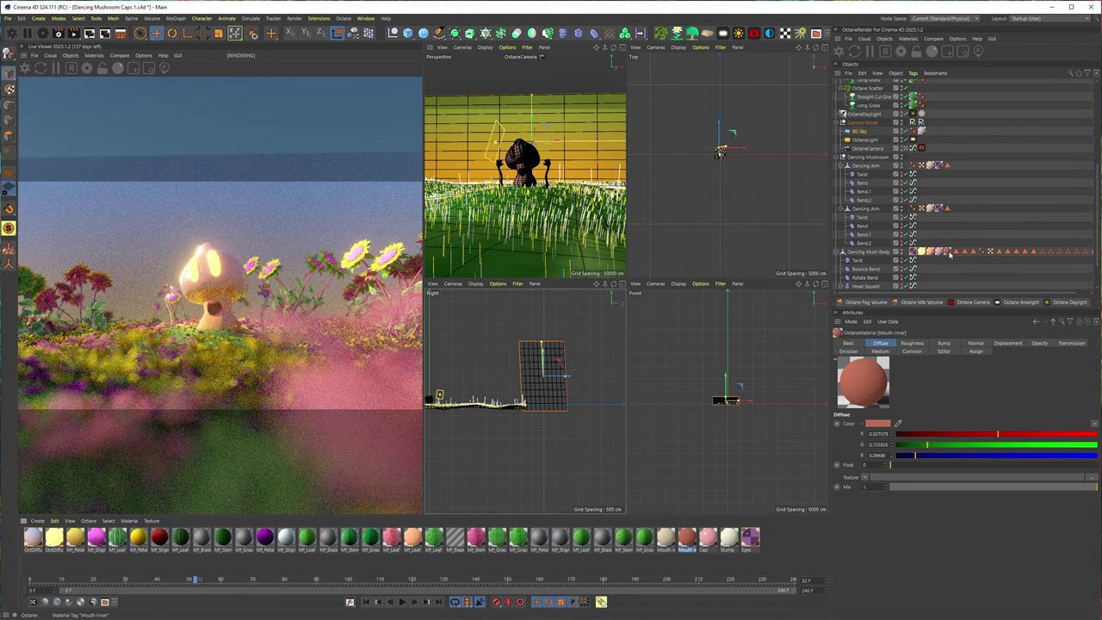
Brighten the Mouth Inner diffuse colour to a light salmon with 33% saturation and 94% value.
{"action": "double_click", "coordinate": [688, 536]}
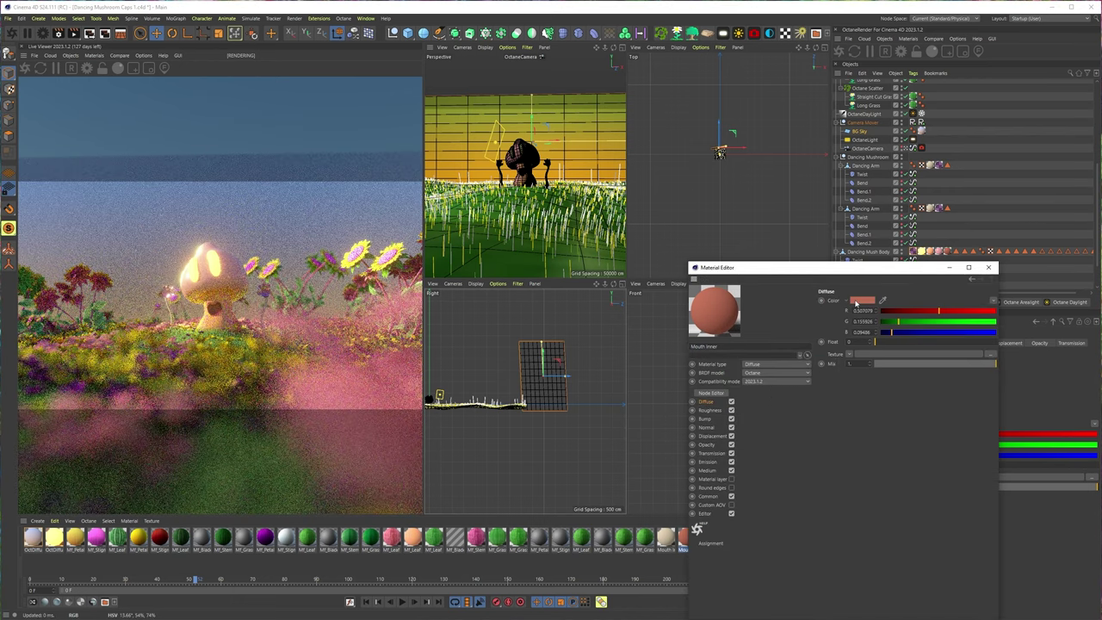
{"action": "left_click", "coordinate": [857, 300]}
{"action": "left_click_drag", "start_coordinate": [921, 335], "coordinate": [895, 326]}
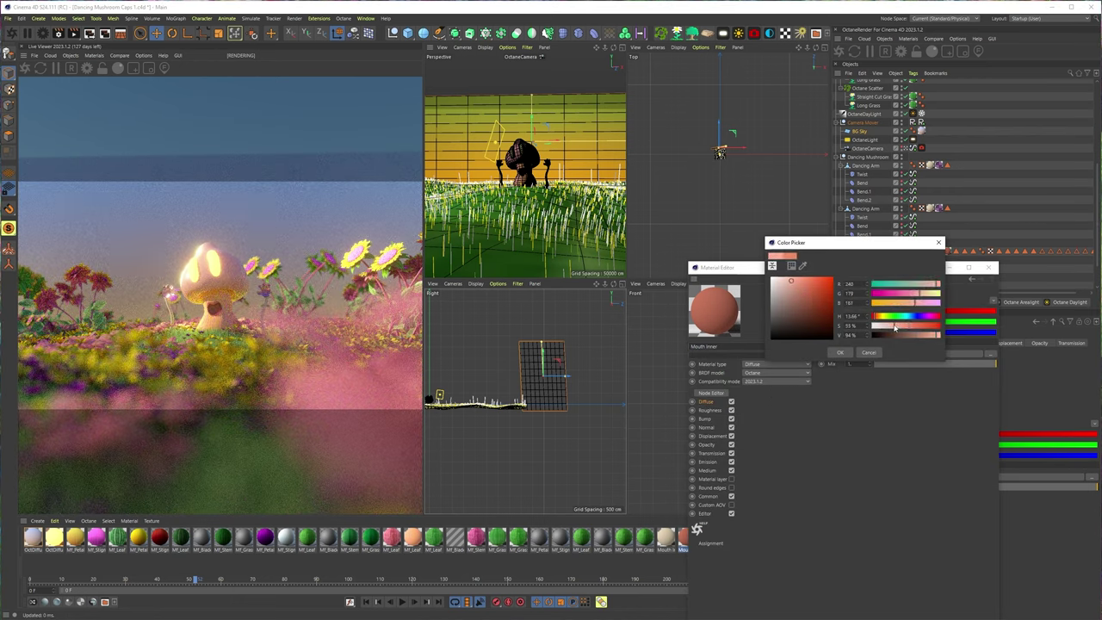
{"action": "left_click", "coordinate": [840, 352]}
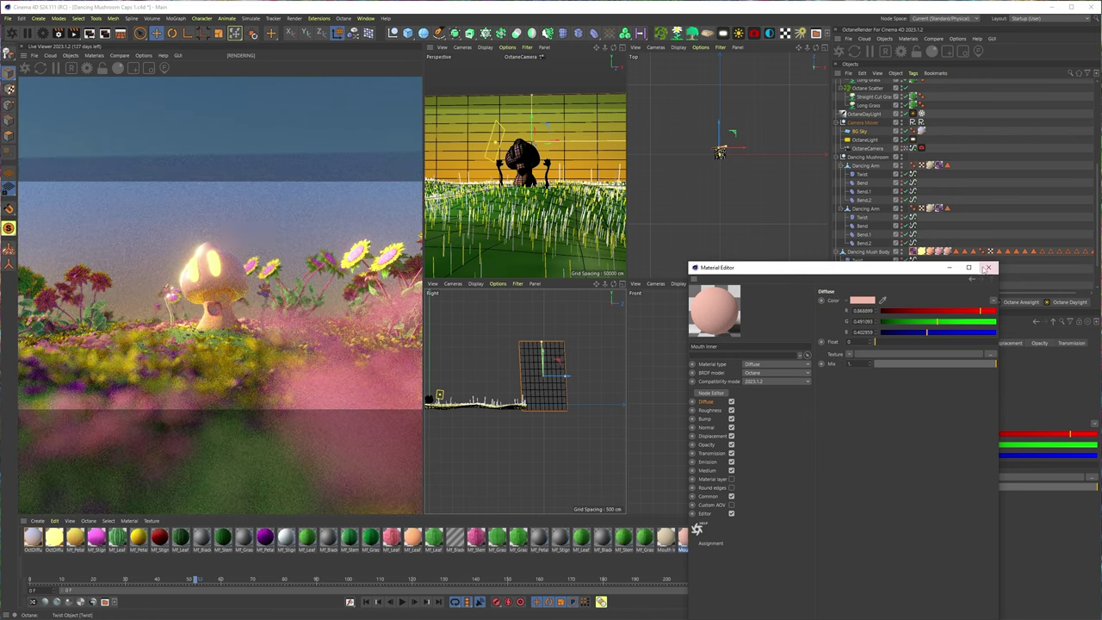
{"action": "left_click", "coordinate": [988, 266]}
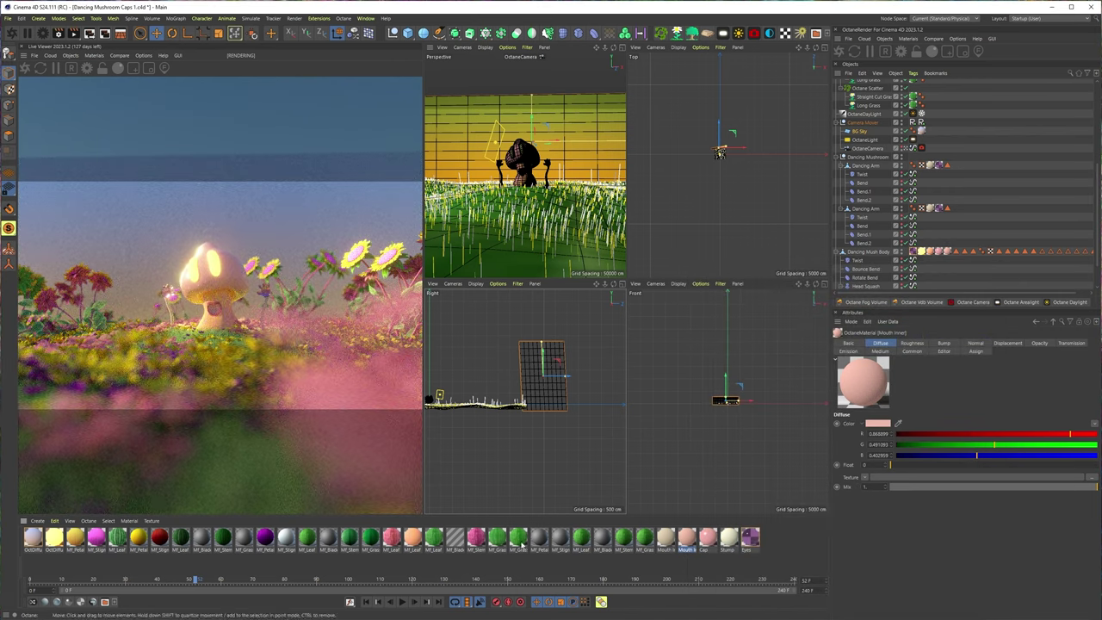
Darken the Mouth Inner diffuse colour to a dusty pink with 36% saturation and 82% value.
{"action": "double_click", "coordinate": [686, 543]}
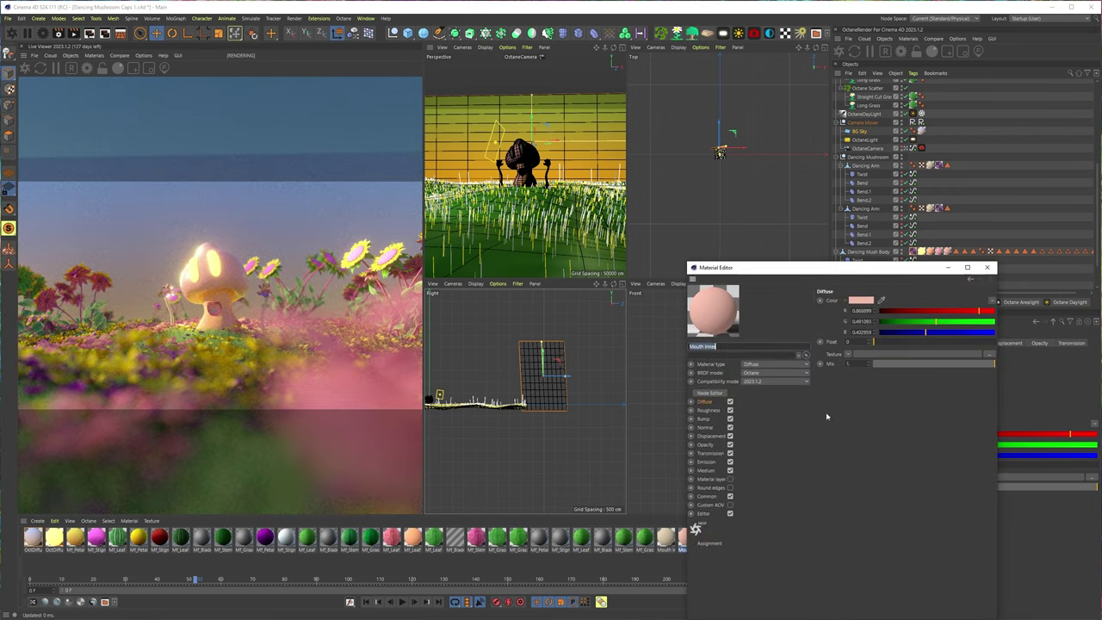
{"action": "left_click", "coordinate": [860, 298]}
{"action": "left_click", "coordinate": [931, 337]}
{"action": "left_click", "coordinate": [900, 327]}
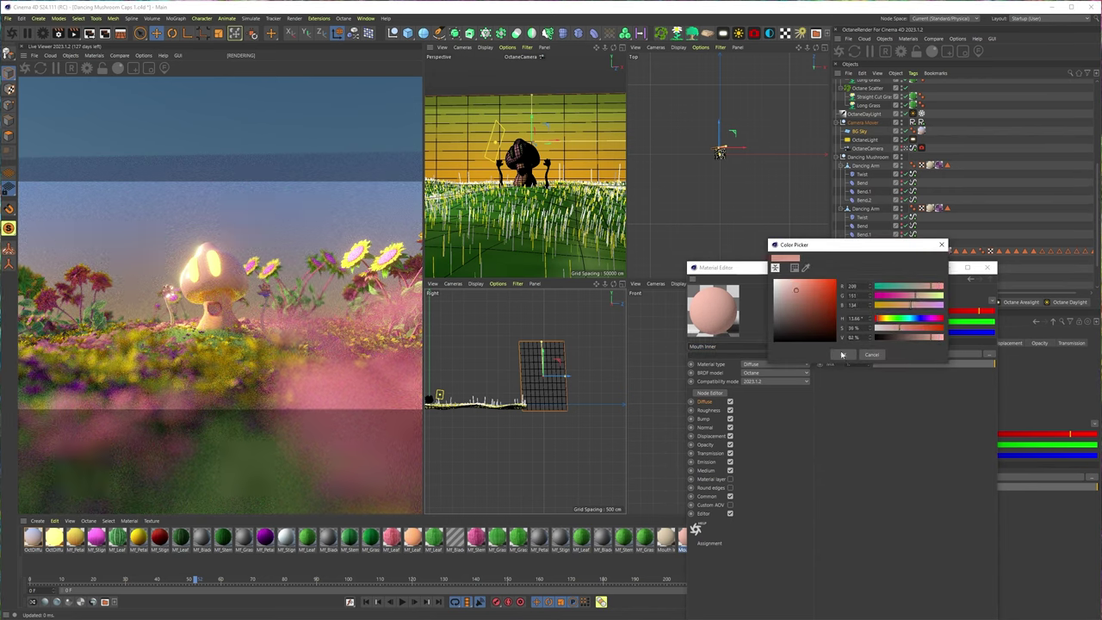
{"action": "left_click", "coordinate": [842, 353]}
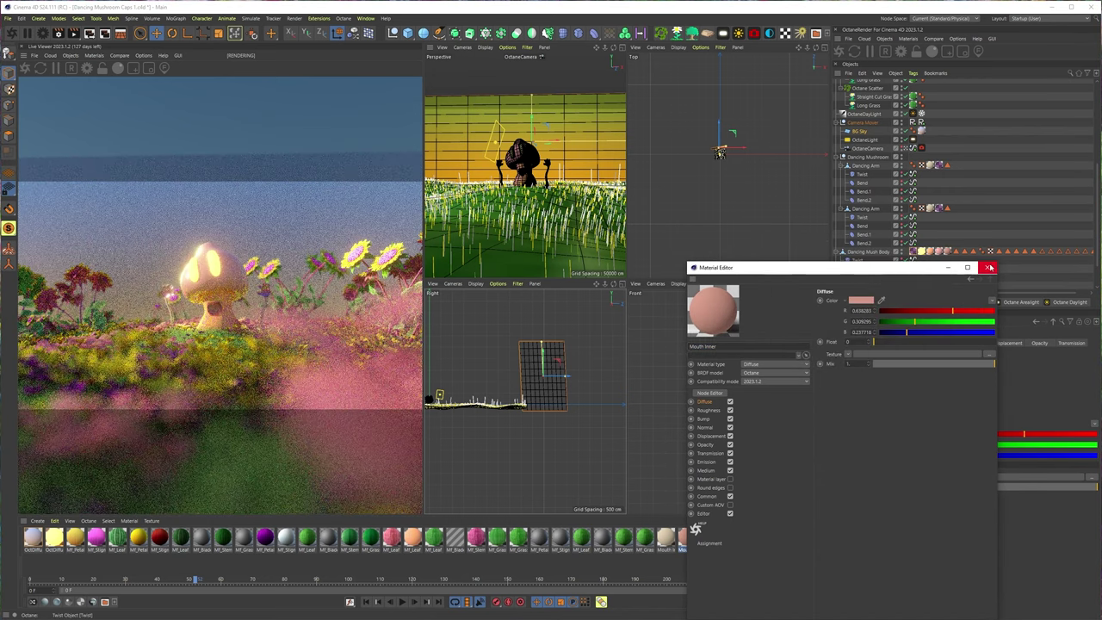
Shift the Mouth Inner diffuse colour to a pale lilac, RGB 230, 211, 229.
{"action": "left_click", "coordinate": [865, 301]}
{"action": "left_click", "coordinate": [940, 306]}
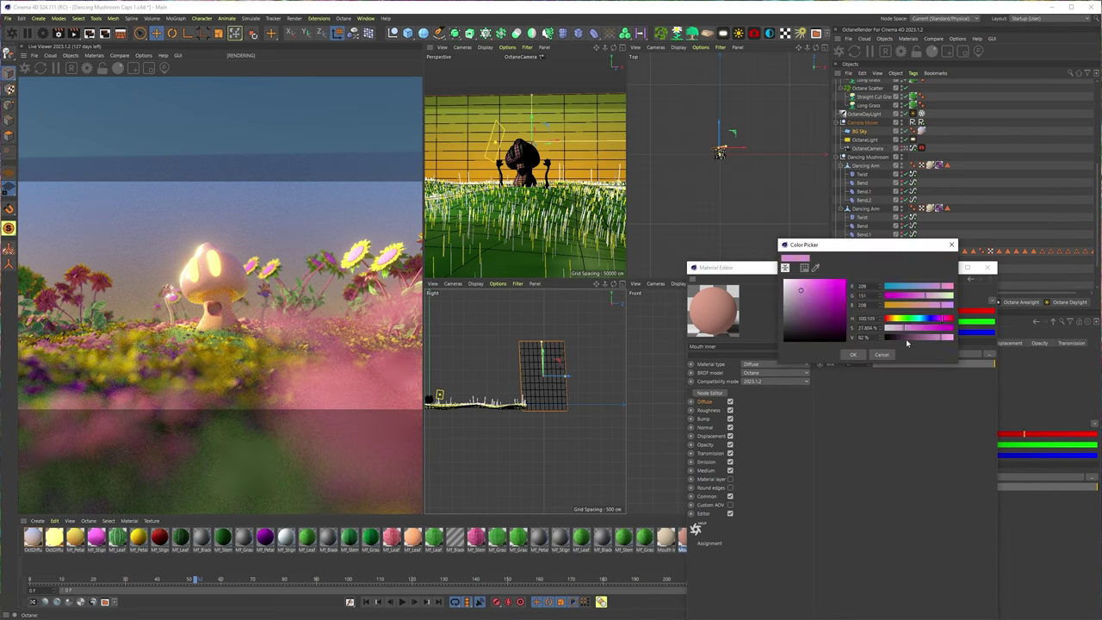
{"action": "left_click", "coordinate": [851, 355]}
{"action": "left_click", "coordinate": [861, 300]}
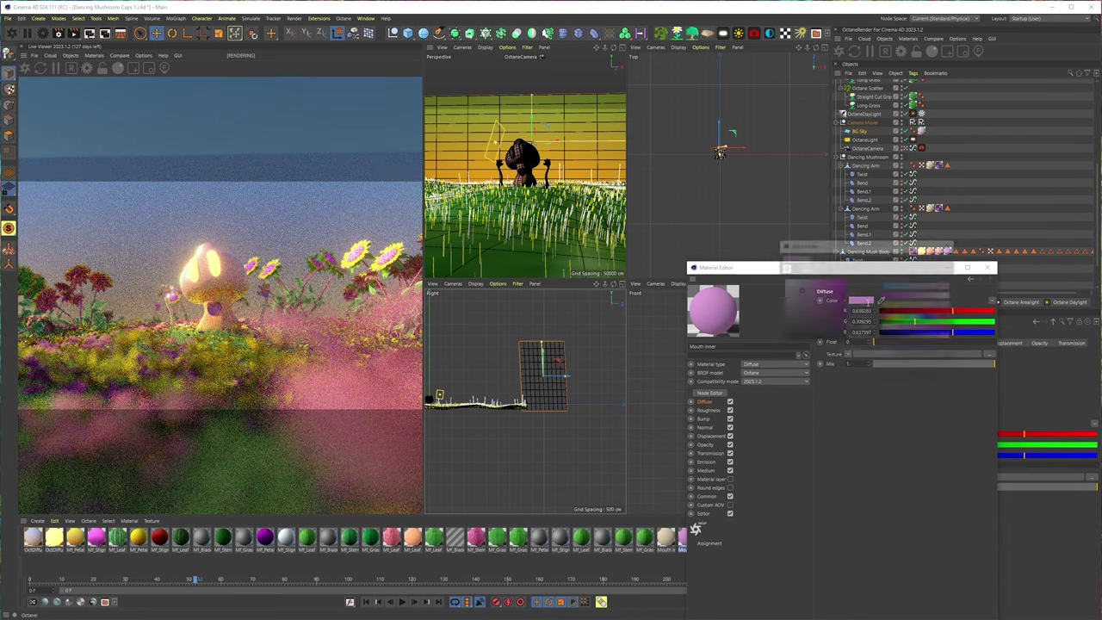
{"action": "left_click_drag", "start_coordinate": [928, 337], "coordinate": [945, 337]}
{"action": "left_click", "coordinate": [890, 328]}
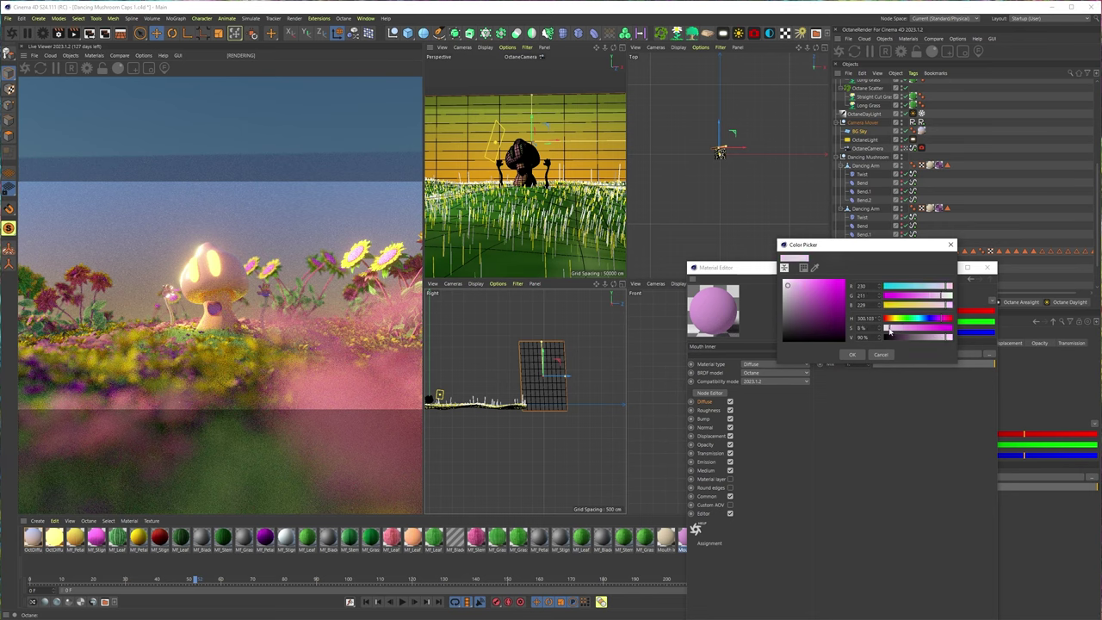
{"action": "left_click", "coordinate": [851, 354]}
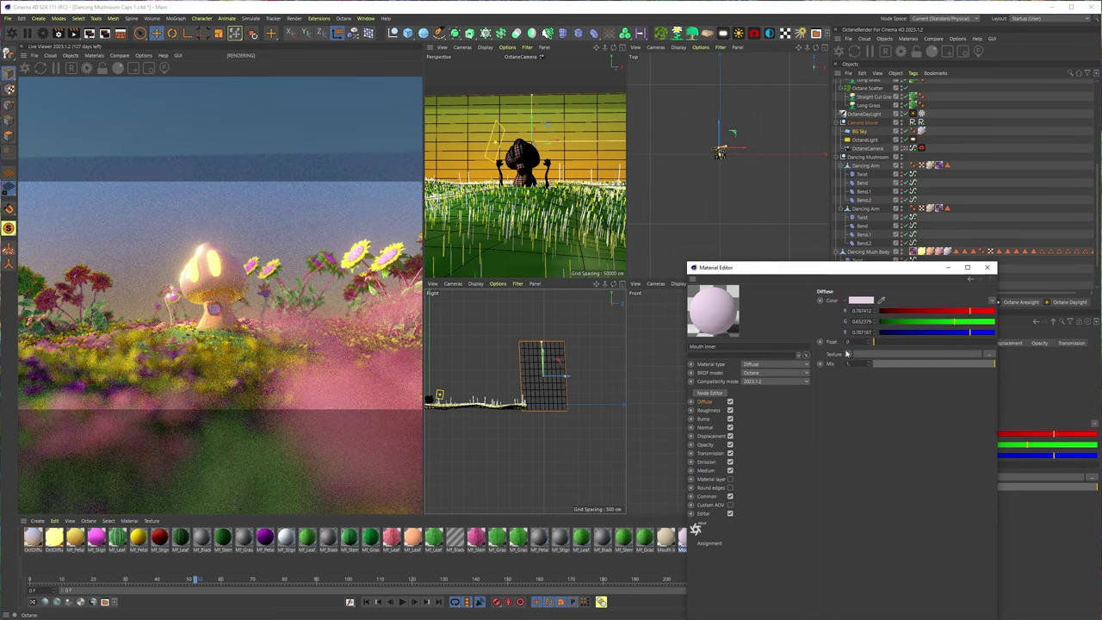
Refine the Mouth Inner diffuse colour to a pinker lilac, RGB 0.787412, 0.590619, 0.752942, and close the material.
{"action": "left_click", "coordinate": [861, 301]}
{"action": "left_click", "coordinate": [934, 296]}
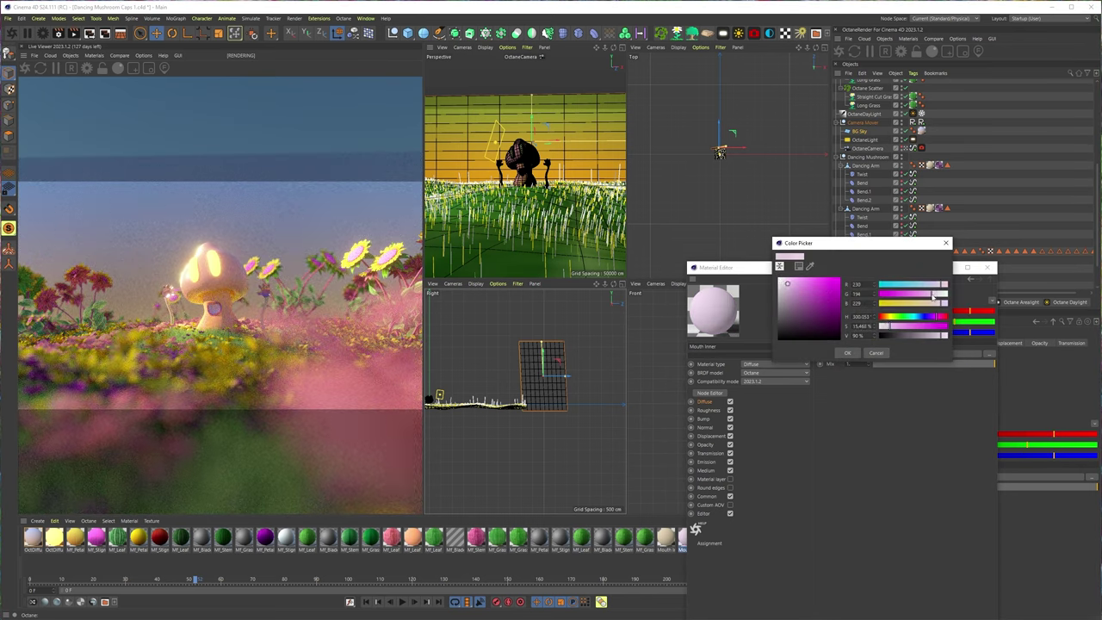
{"action": "left_click_drag", "start_coordinate": [930, 320], "coordinate": [938, 318]}
{"action": "left_click", "coordinate": [941, 304]}
{"action": "left_click", "coordinate": [849, 353]}
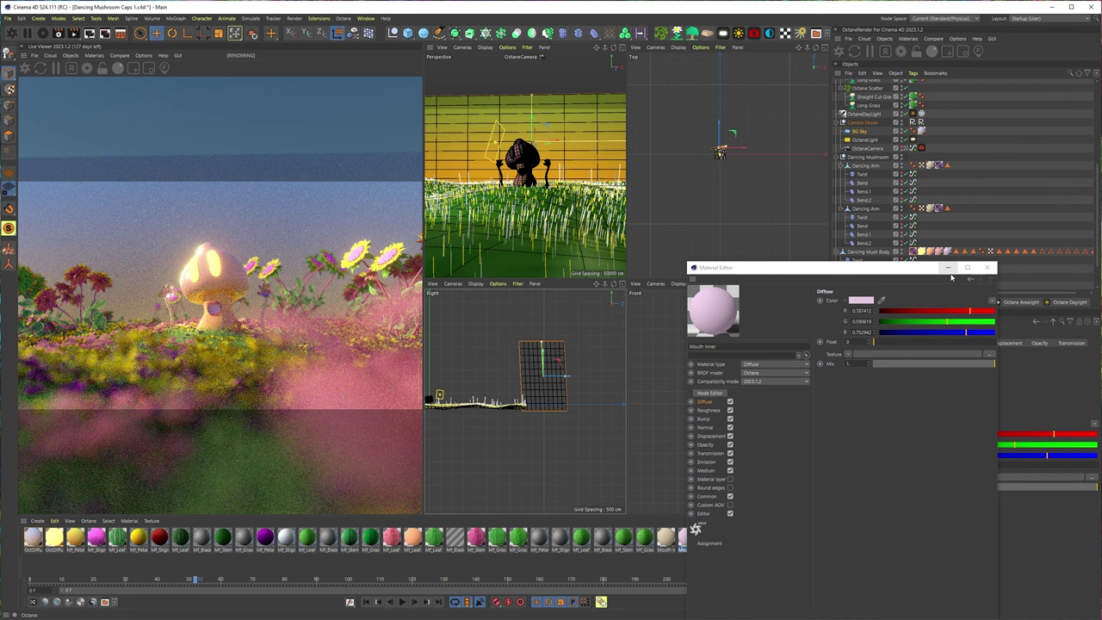
{"action": "left_click", "coordinate": [948, 269]}
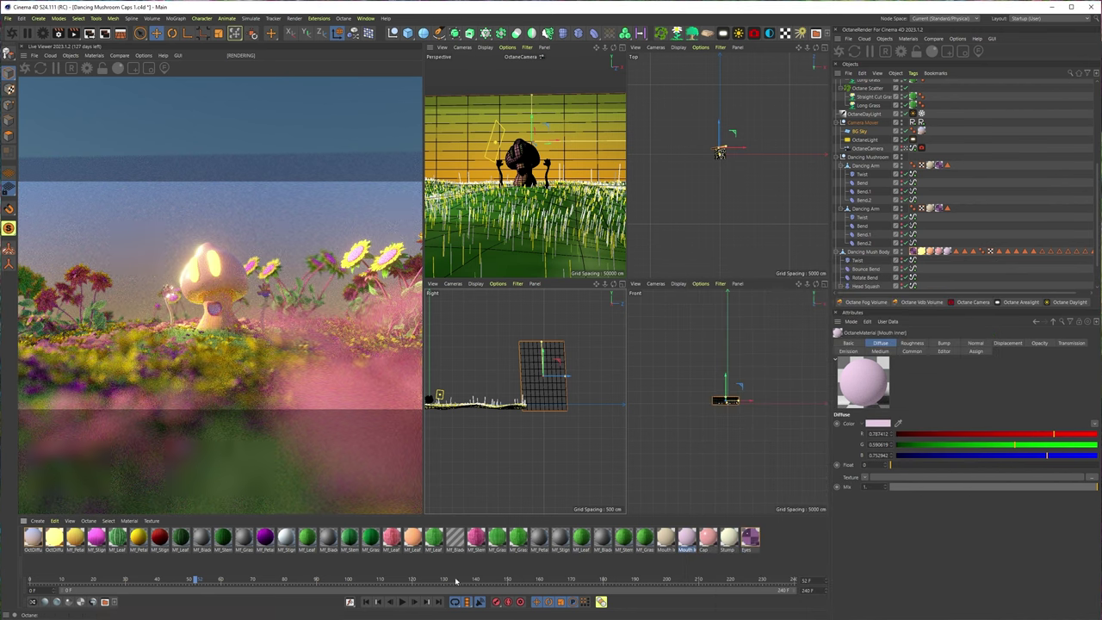
Check the mushroom's mouth in the render at frames 50, 52 and 48.
{"action": "mouse_move", "coordinate": [181, 583]}
{"action": "left_mouse_down"}
{"action": "mouse_move", "coordinate": [145, 583]}
{"action": "mouse_move", "coordinate": [189, 575]}
{"action": "left_mouse_up"}
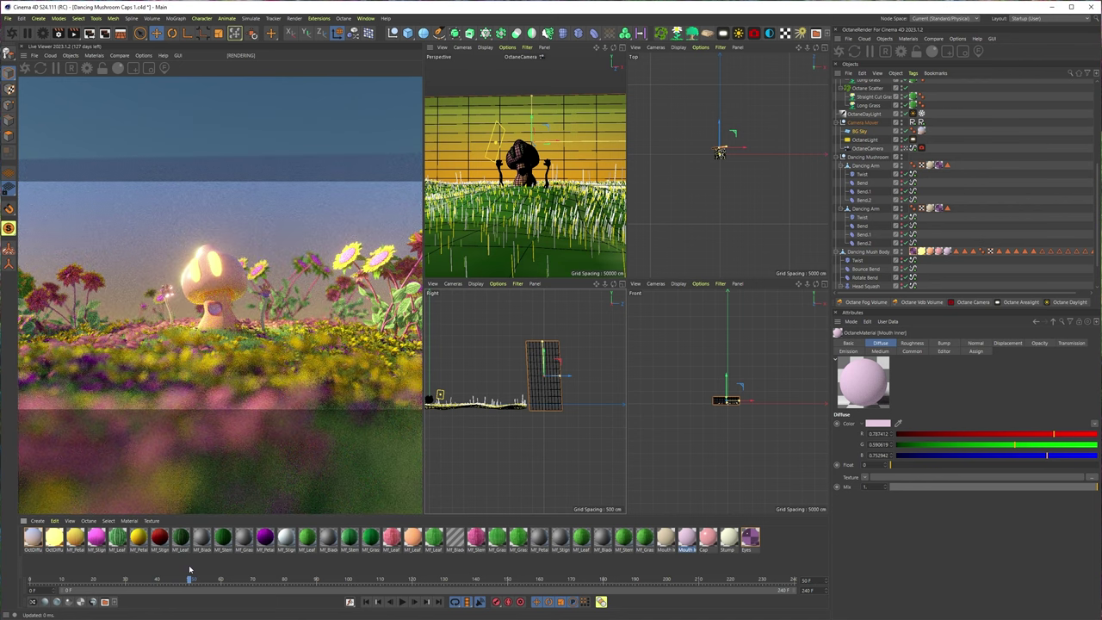
{"action": "mouse_move", "coordinate": [189, 578]}
{"action": "left_mouse_down"}
{"action": "mouse_move", "coordinate": [226, 579]}
{"action": "mouse_move", "coordinate": [196, 579]}
{"action": "left_mouse_up"}
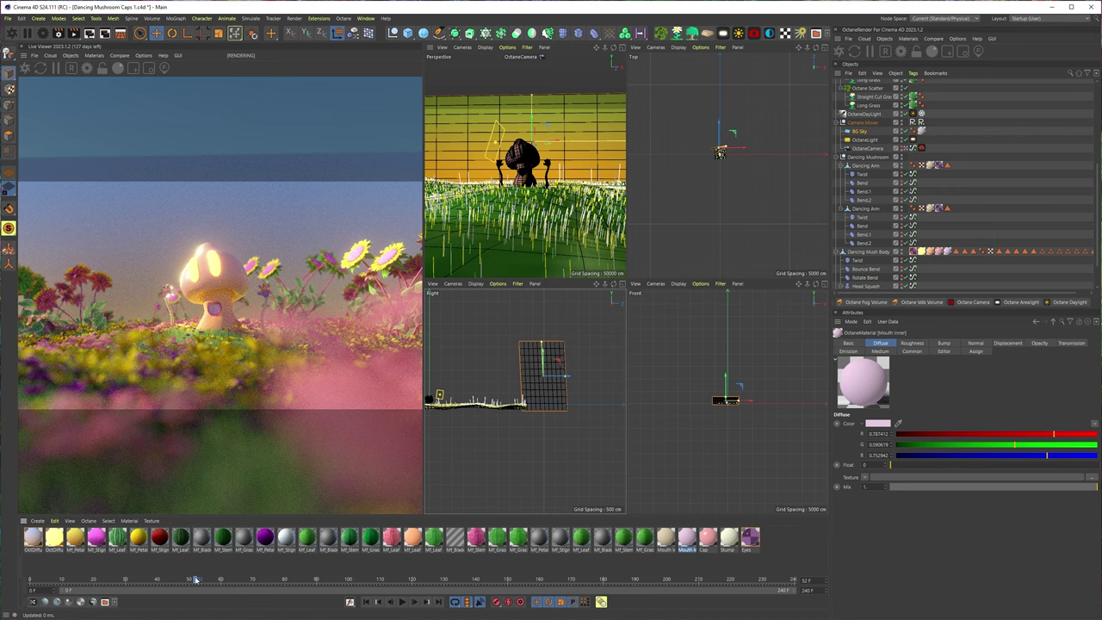
{"action": "left_click_drag", "start_coordinate": [196, 579], "coordinate": [183, 579]}
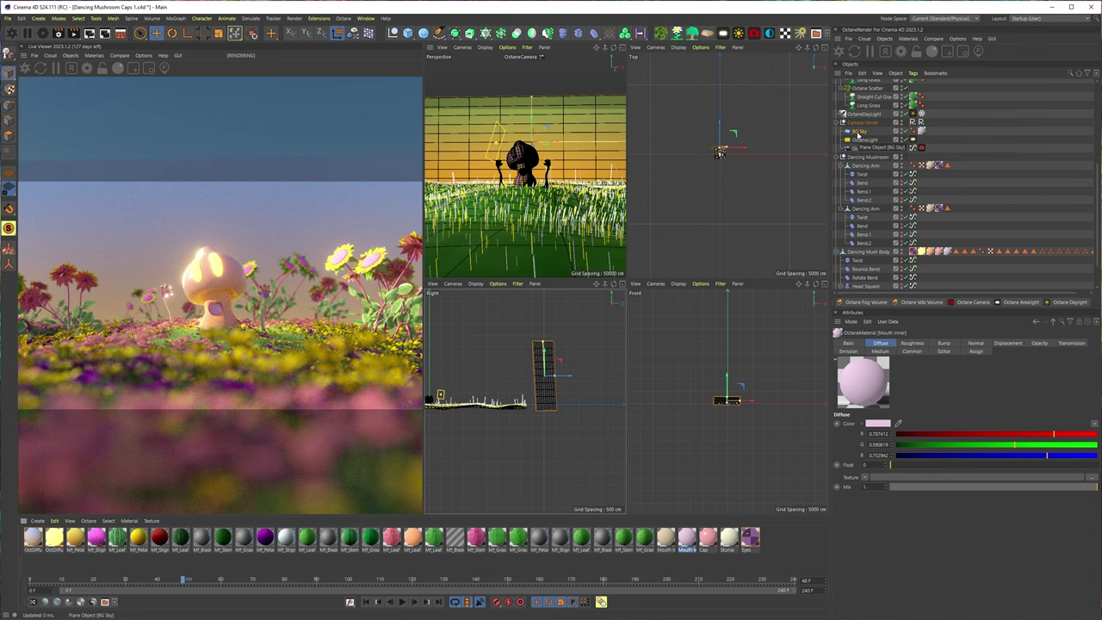
Place the OctaneDayLight inside the Camera Mover group and check the lighting at frames 20 and 0.
{"action": "left_click_drag", "start_coordinate": [861, 115], "coordinate": [868, 126]}
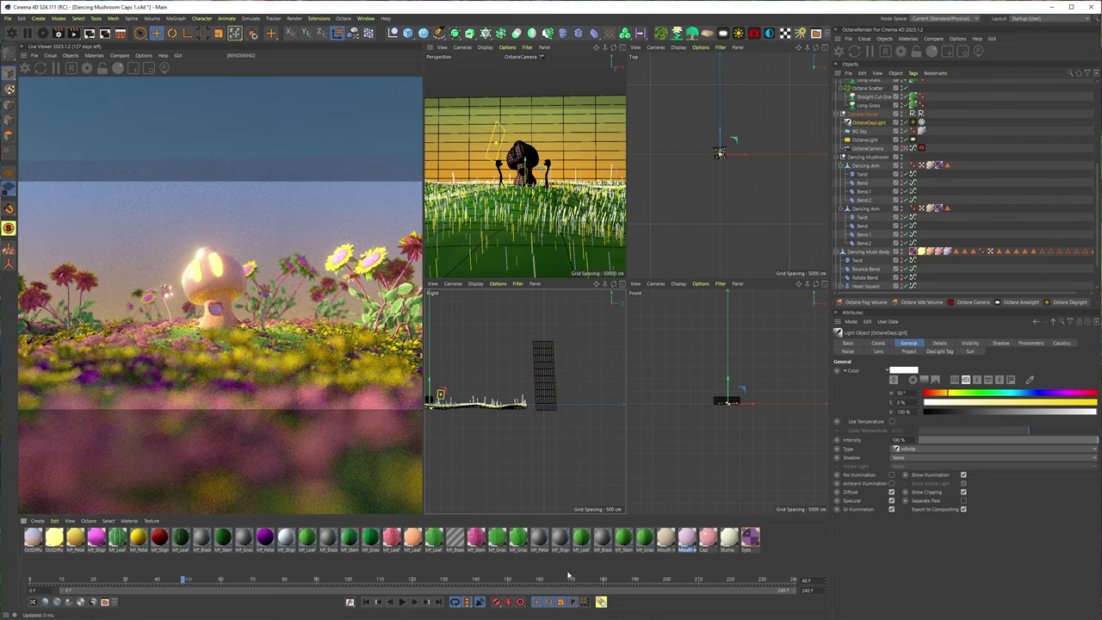
{"action": "left_click_drag", "start_coordinate": [631, 575], "coordinate": [717, 579]}
{"action": "left_click", "coordinate": [94, 581]}
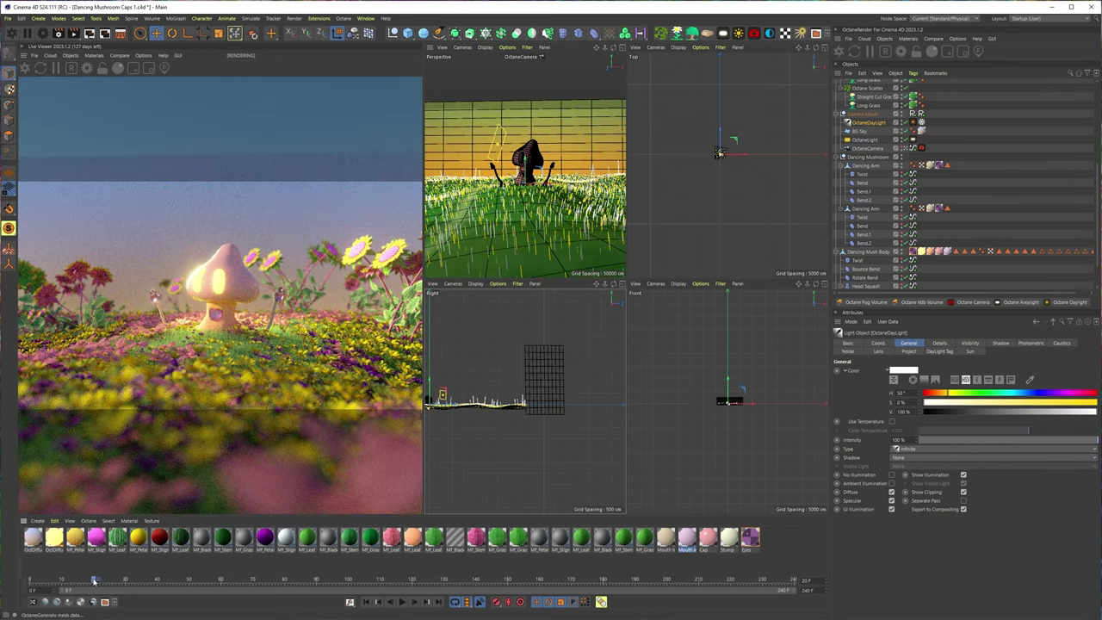
{"action": "left_click_drag", "start_coordinate": [94, 582], "coordinate": [4, 587]}
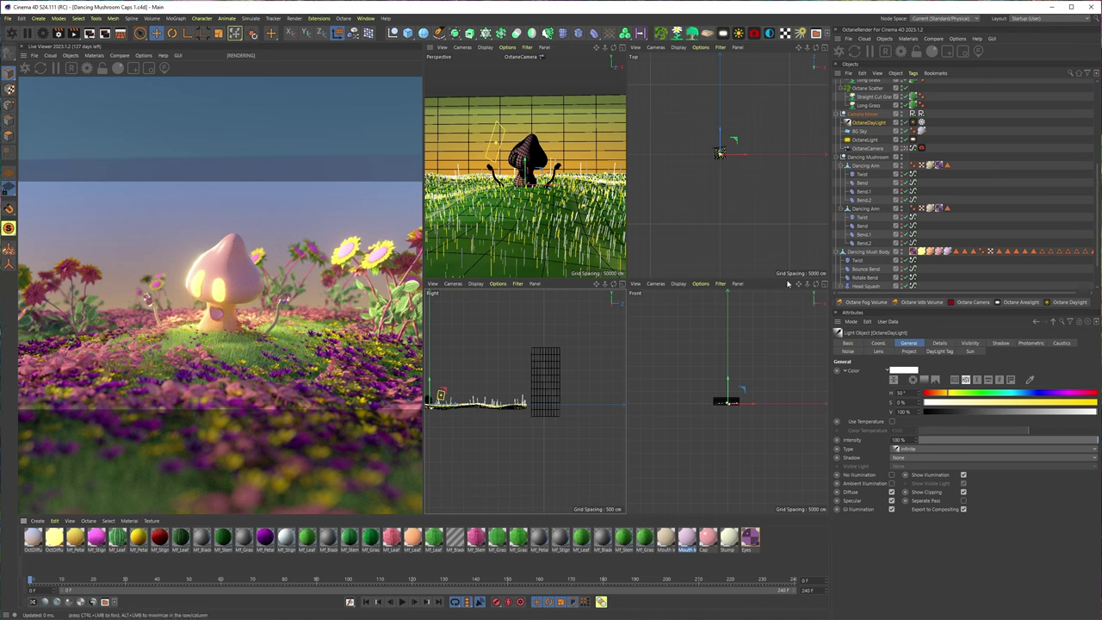
{"action": "left_click", "coordinate": [720, 155]}
{"action": "scroll", "coordinate": [758, 157], "scroll_direction": "up", "scroll_amount": 5}
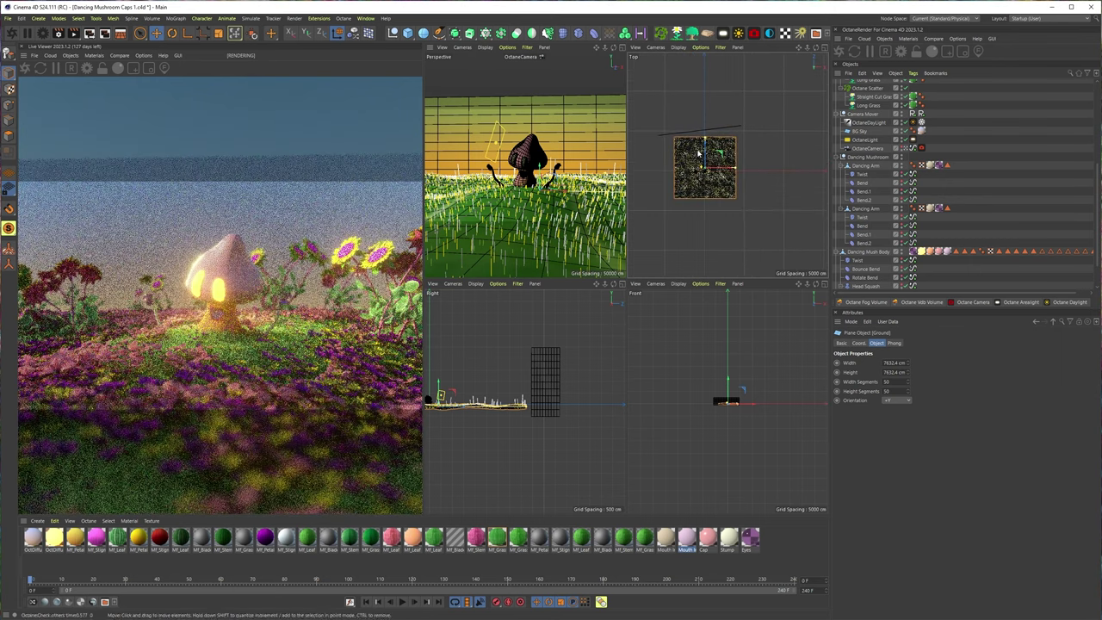
{"action": "left_click", "coordinate": [744, 166]}
{"action": "left_click_drag", "start_coordinate": [701, 159], "coordinate": [702, 128], "text": "ctrl"}
{"action": "key", "text": "r"}
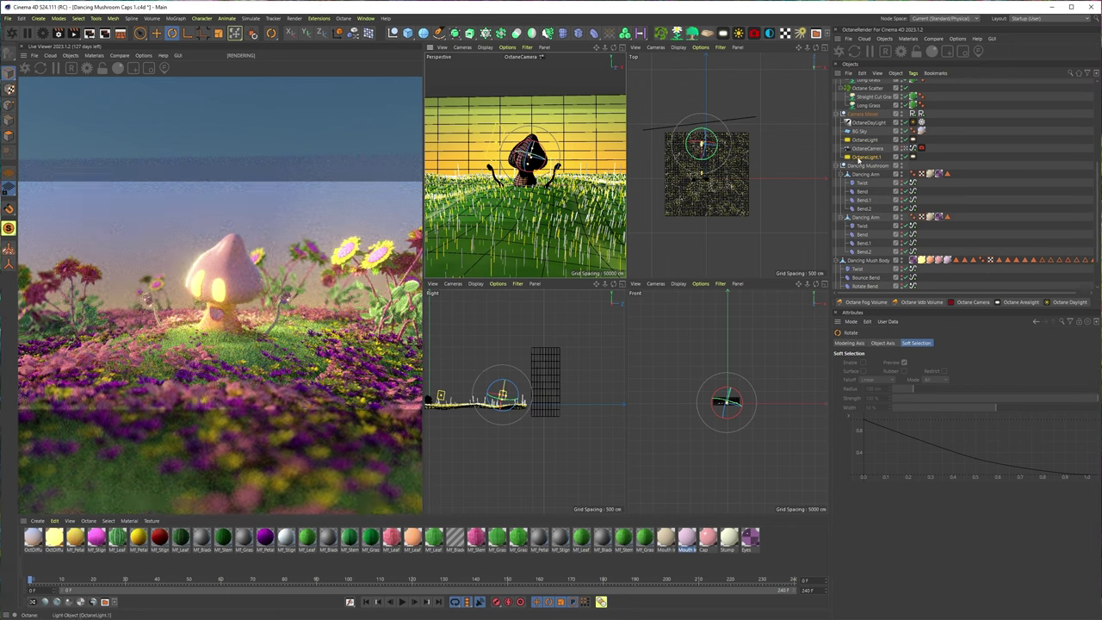
{"action": "left_click", "coordinate": [864, 157]}
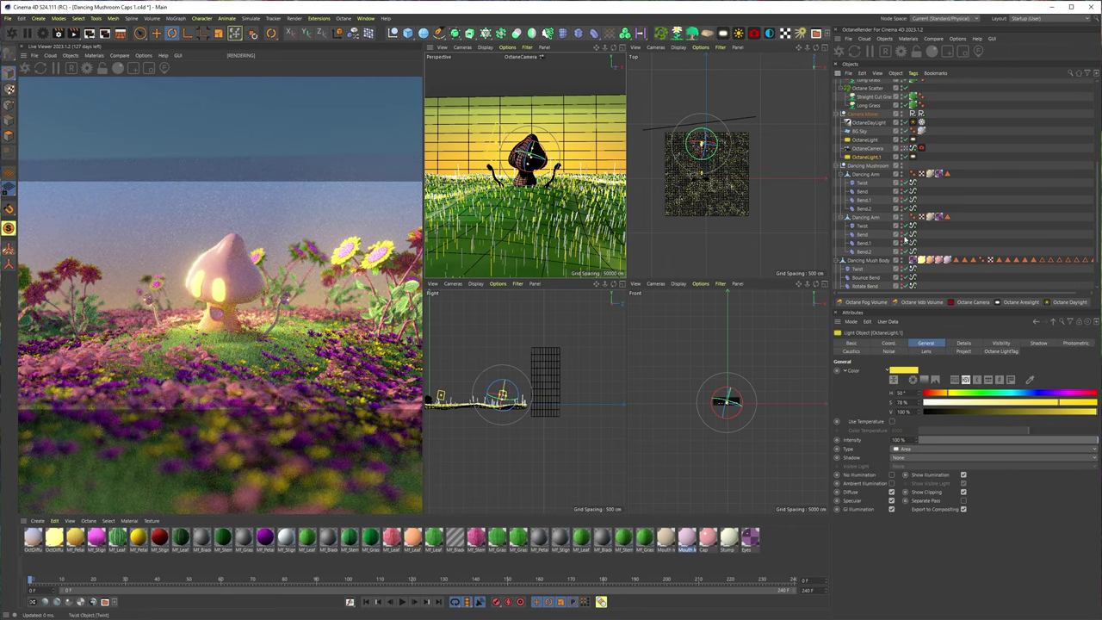
{"action": "key", "text": "ctrl+z"}
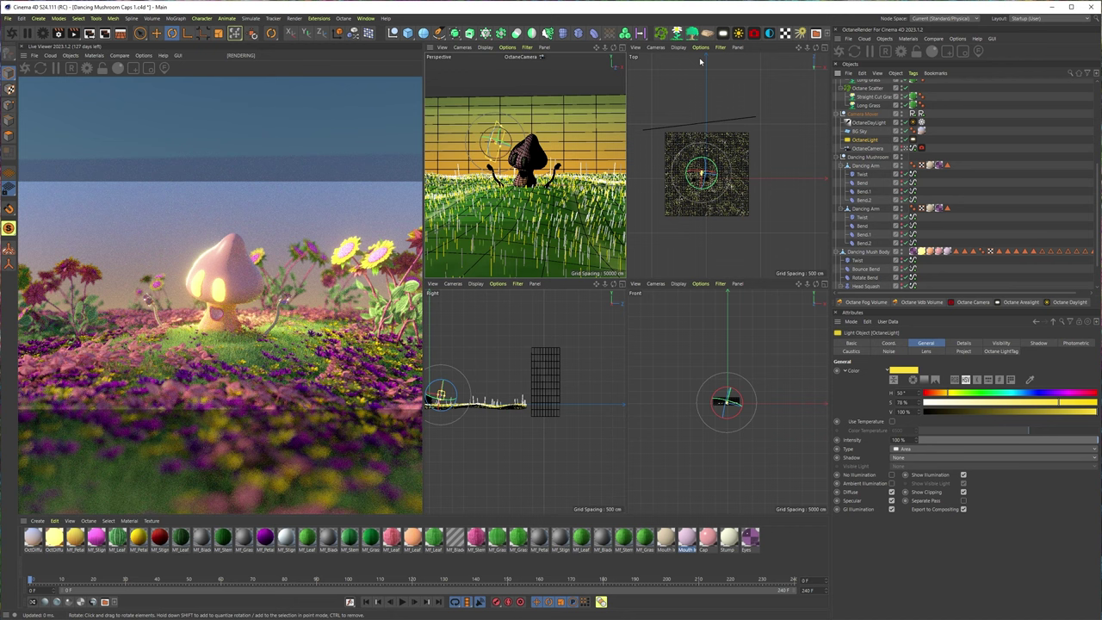
{"action": "left_click", "coordinate": [913, 139]}
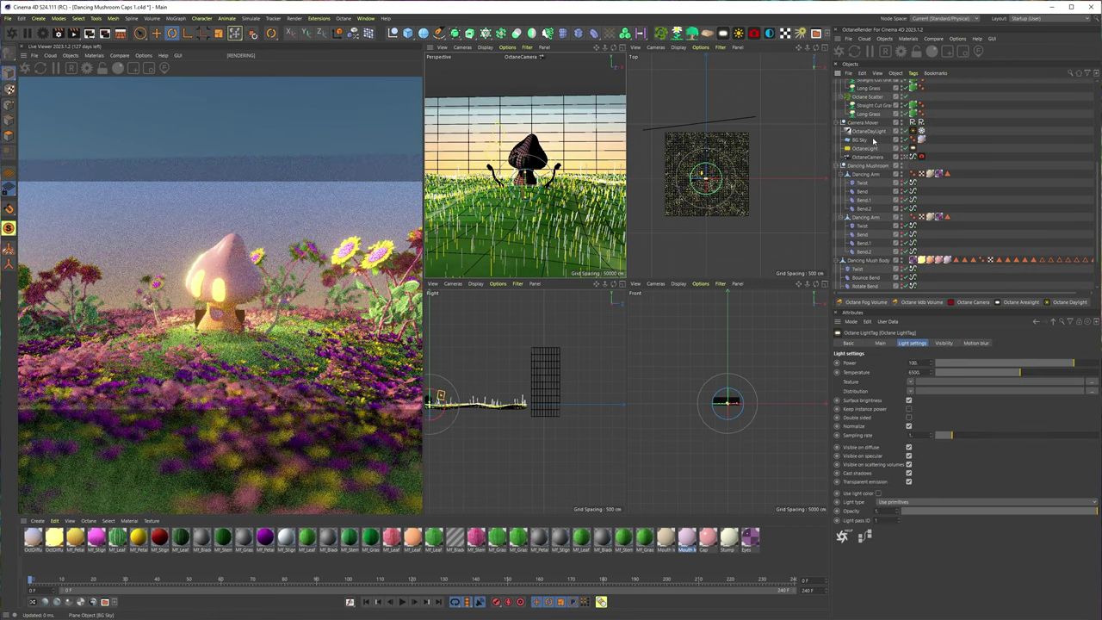
{"action": "left_click", "coordinate": [863, 140]}
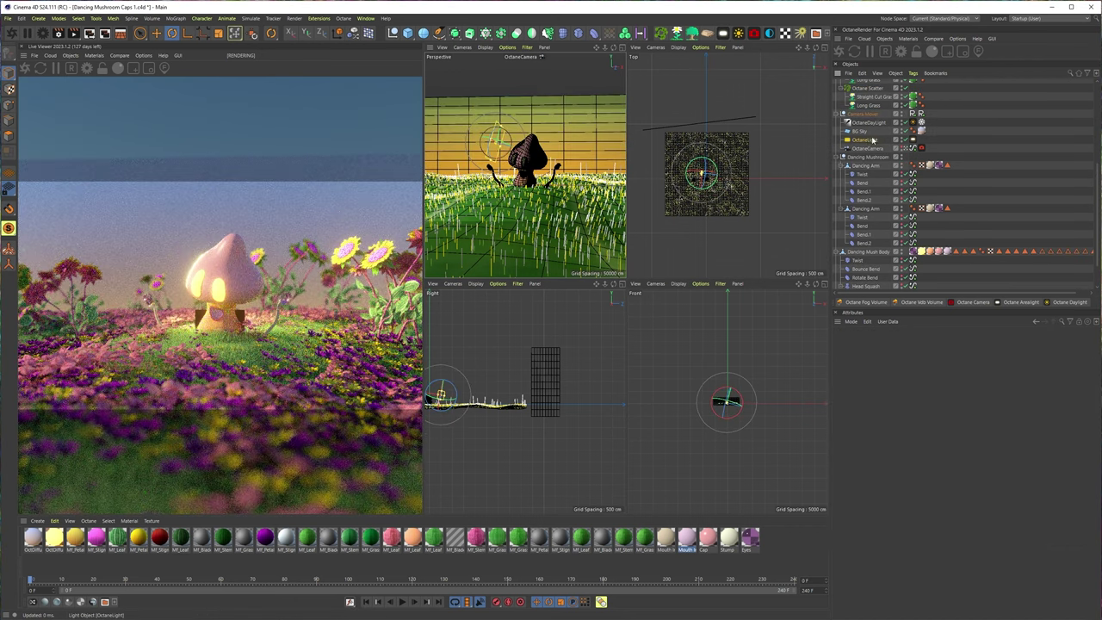
{"action": "left_click", "coordinate": [723, 33]}
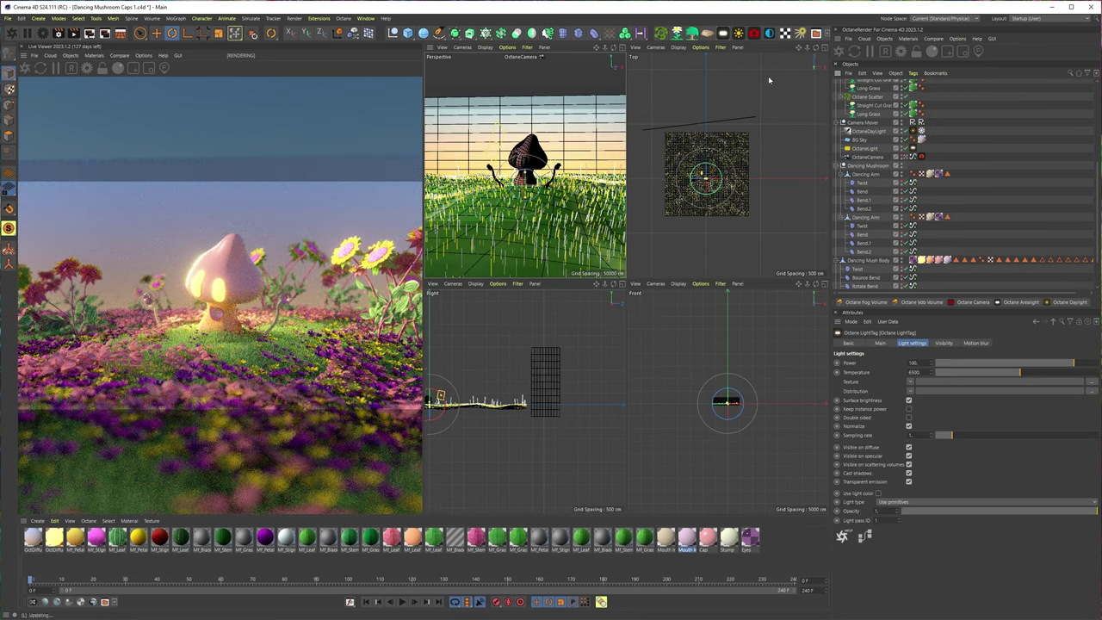
{"action": "key", "text": "ctrl+z"}
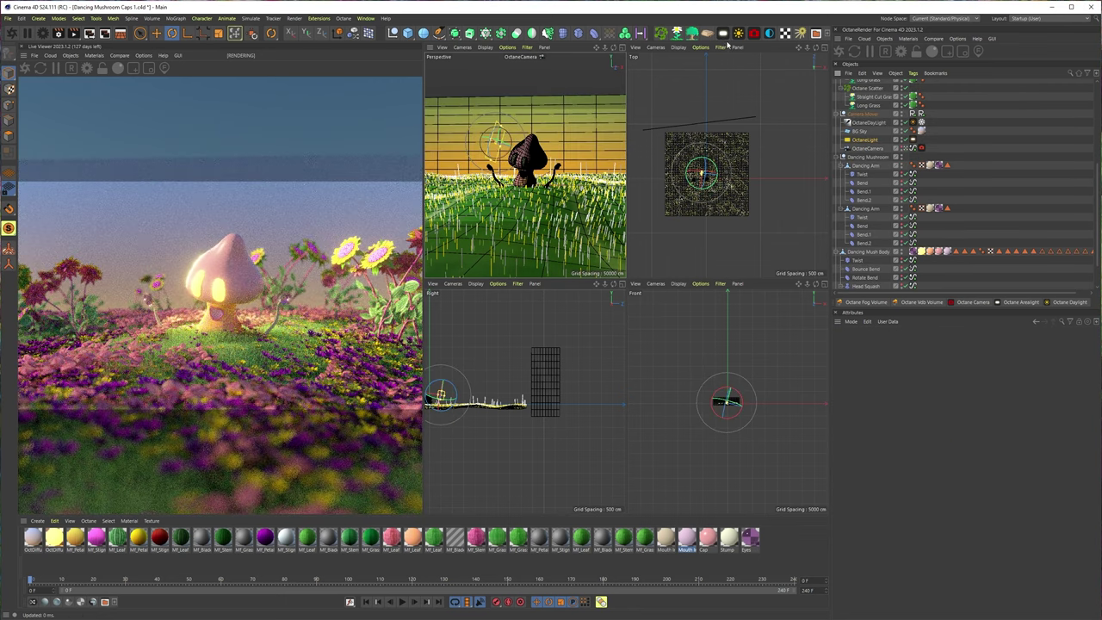
Duplicate the OctaneLight inside the Camera Mover group, desaturate its colour to white (S 0%) and reset its heading, pitch and bank to 0°.
{"action": "left_click", "coordinate": [861, 138]}
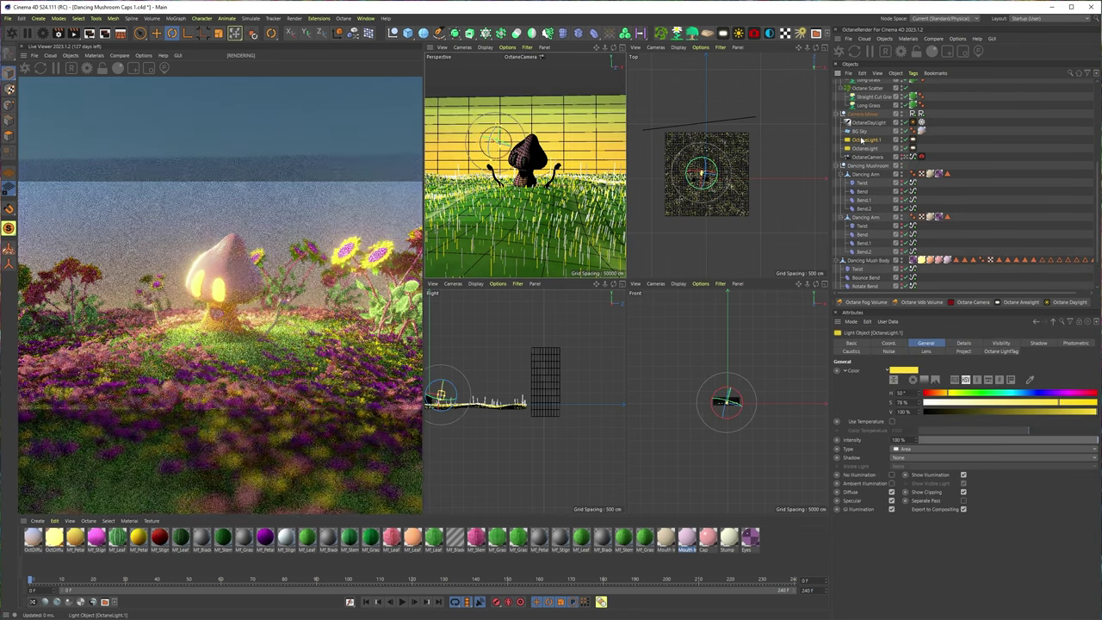
{"action": "left_click_drag", "start_coordinate": [943, 400], "coordinate": [924, 402]}
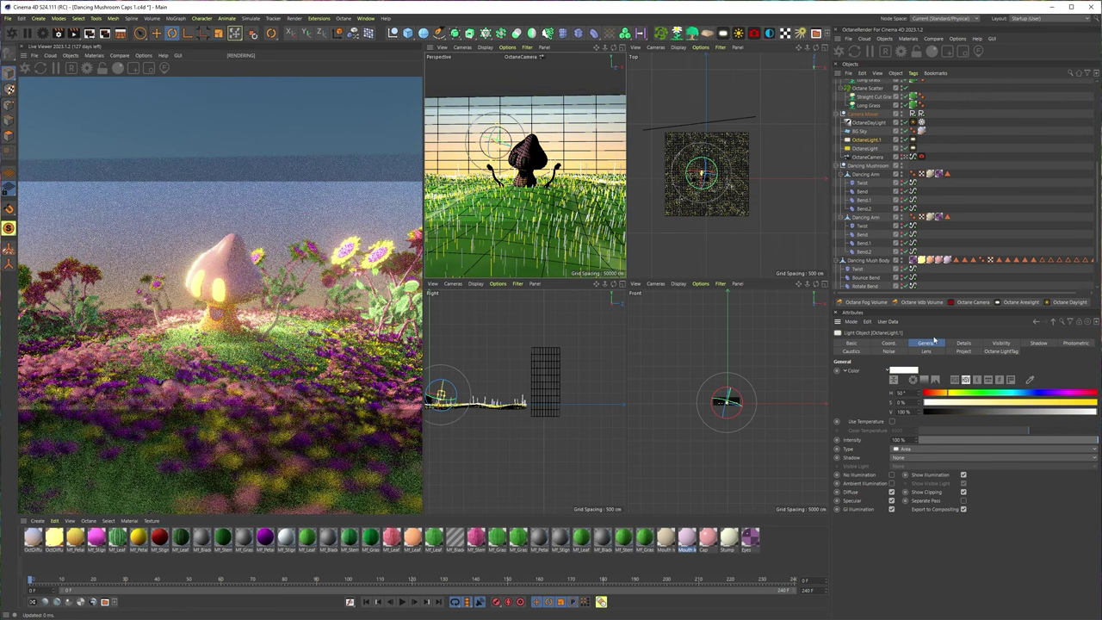
{"action": "left_click", "coordinate": [906, 345]}
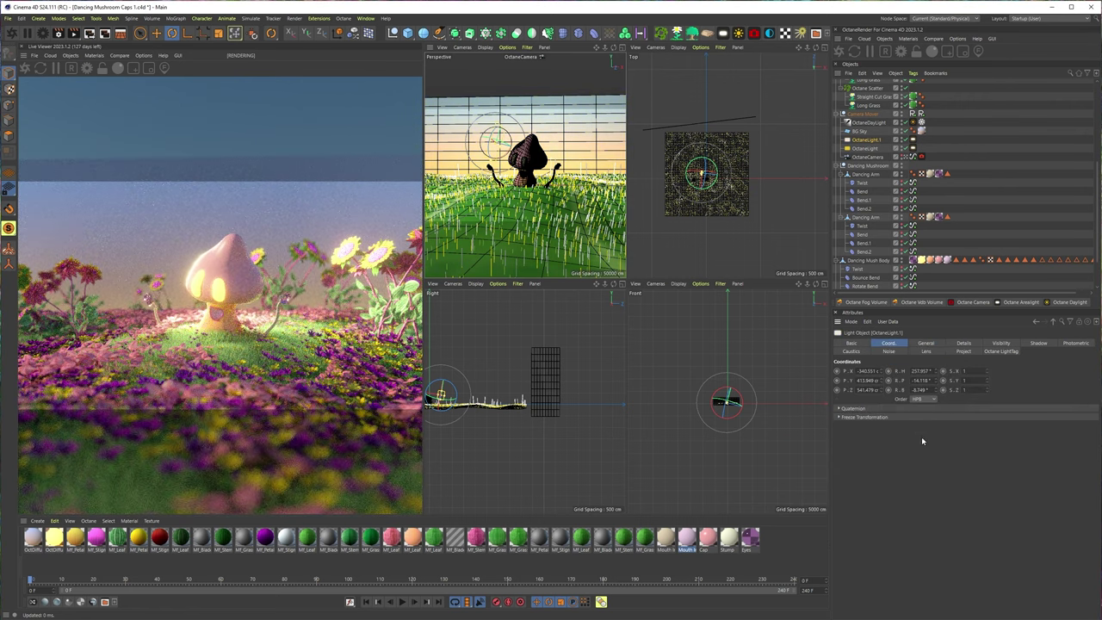
{"action": "right_click", "coordinate": [937, 380]}
{"action": "right_click", "coordinate": [936, 390]}
{"action": "right_click", "coordinate": [937, 371]}
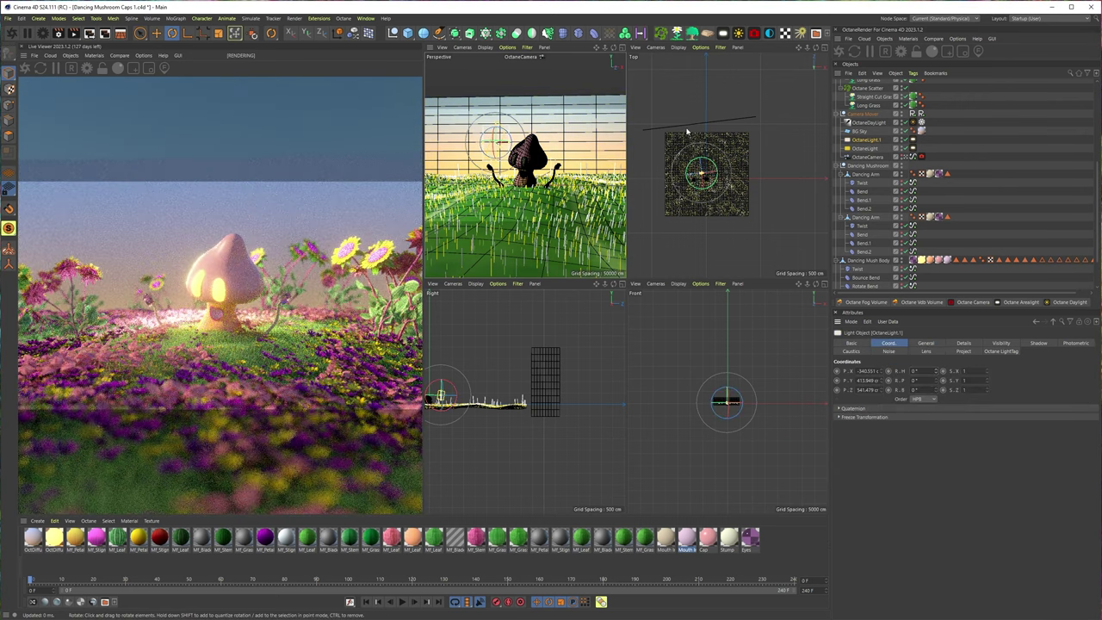
Move the duplicated light to the ground's back edge in front of the BG Sky and widen it to span the backdrop.
{"action": "key", "text": "e"}
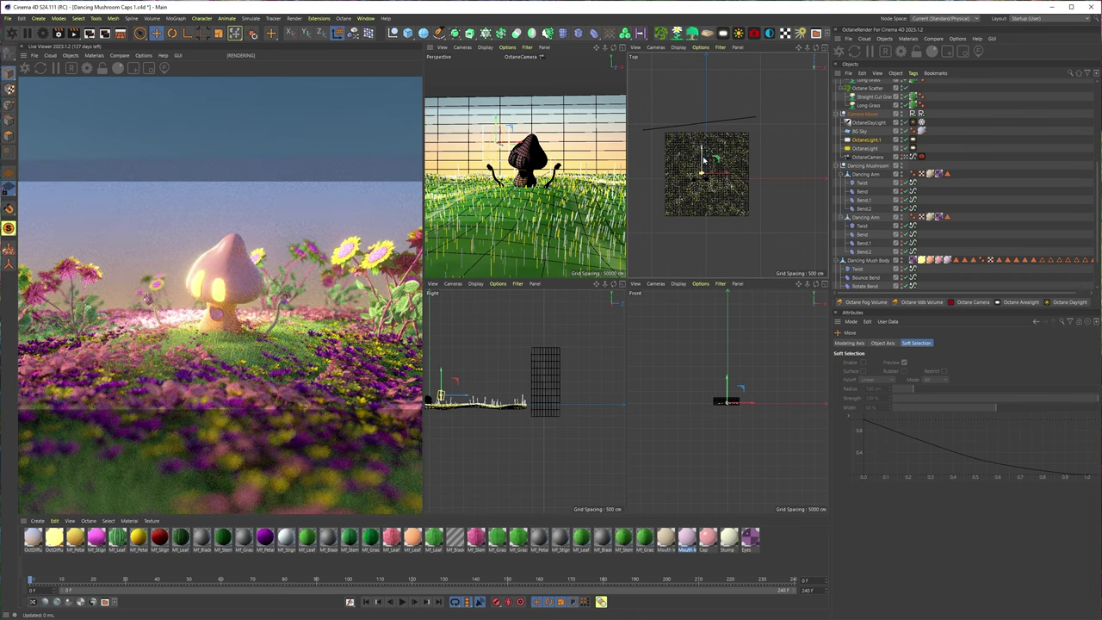
{"action": "left_click_drag", "start_coordinate": [702, 159], "coordinate": [710, 133]}
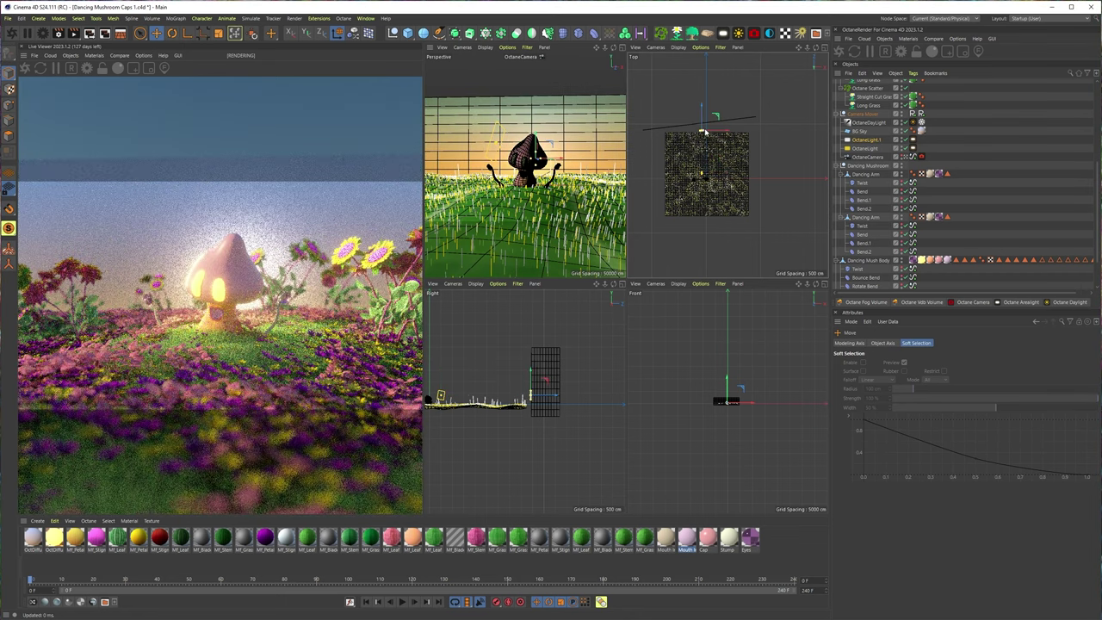
{"action": "key", "text": "r"}
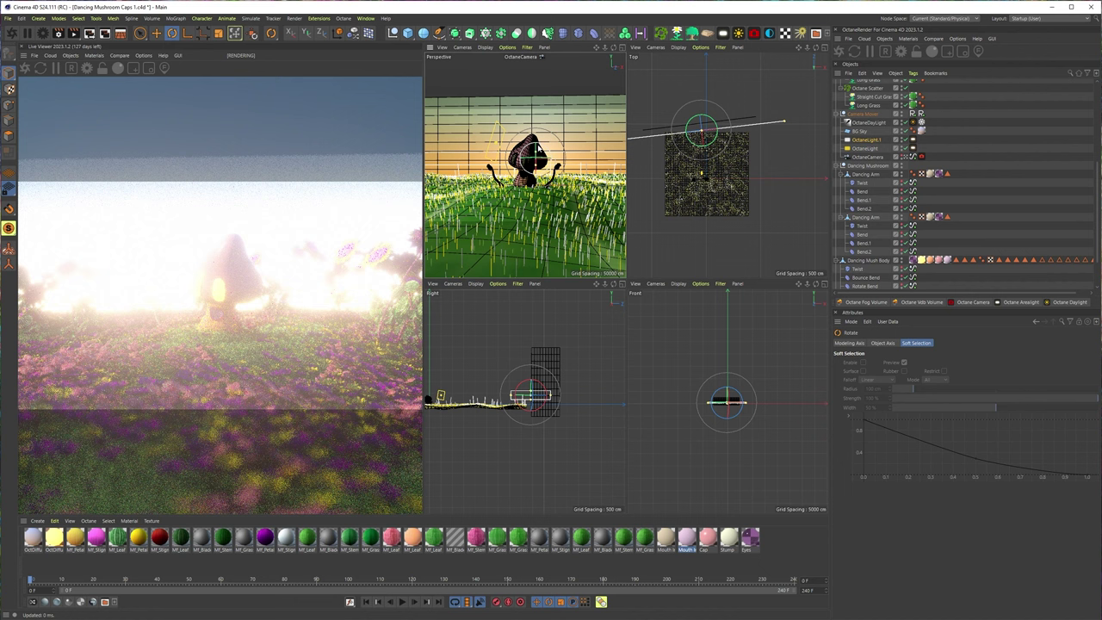
{"action": "mouse_move", "coordinate": [536, 148]}
{"action": "left_mouse_down"}
{"action": "mouse_move", "coordinate": [540, 162]}
{"action": "mouse_move", "coordinate": [535, 144]}
{"action": "left_mouse_up"}
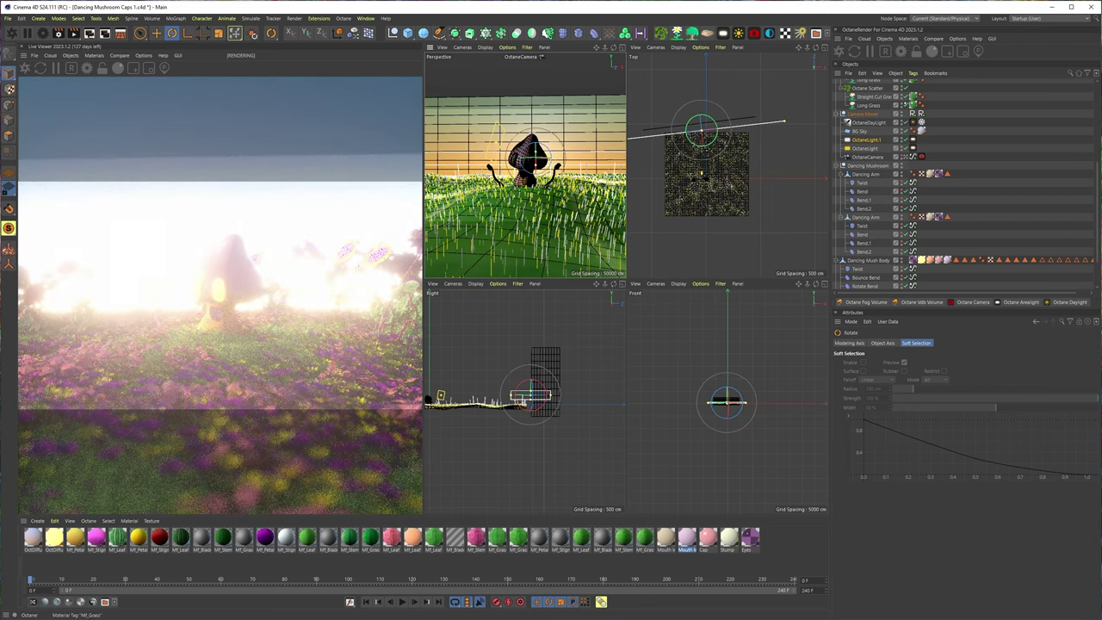
Lower the backdrop light's power to about 1.68 and tint it amber with hue 41° and saturation 100%.
{"action": "left_click", "coordinate": [862, 141]}
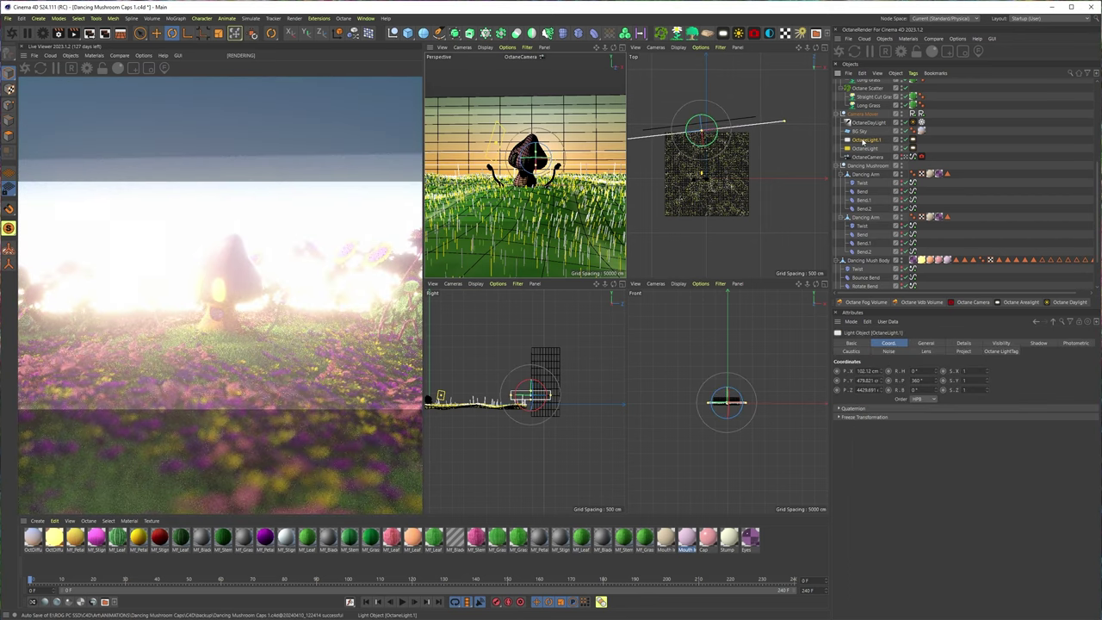
{"action": "left_click", "coordinate": [913, 141]}
{"action": "mouse_move", "coordinate": [1021, 365]}
{"action": "left_mouse_down"}
{"action": "mouse_move", "coordinate": [981, 365]}
{"action": "mouse_move", "coordinate": [1012, 368]}
{"action": "left_mouse_up"}
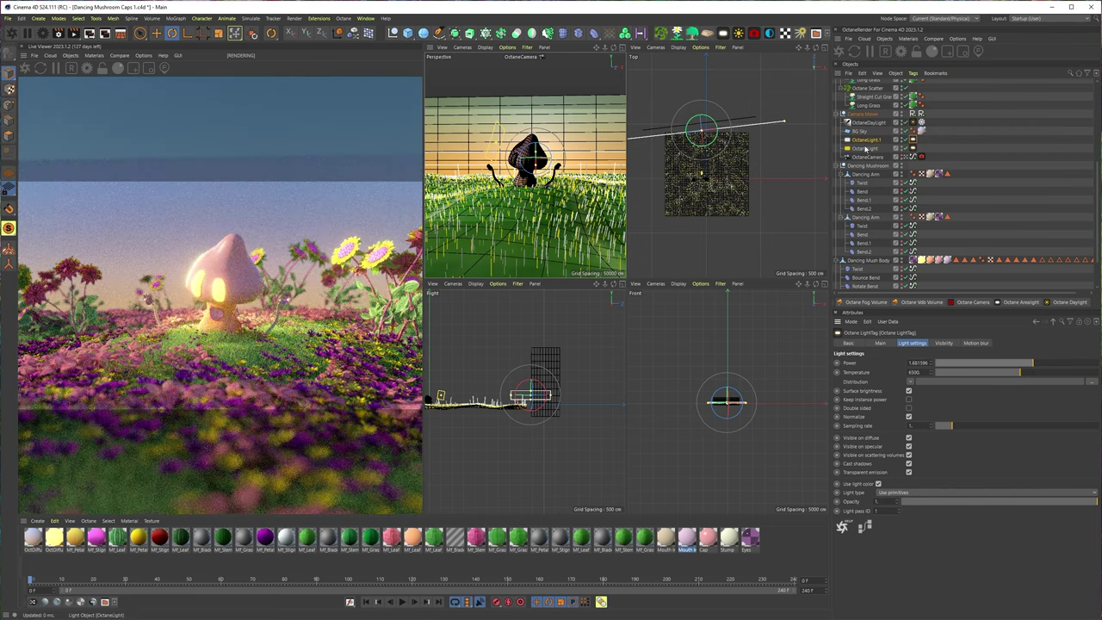
{"action": "left_click", "coordinate": [866, 142]}
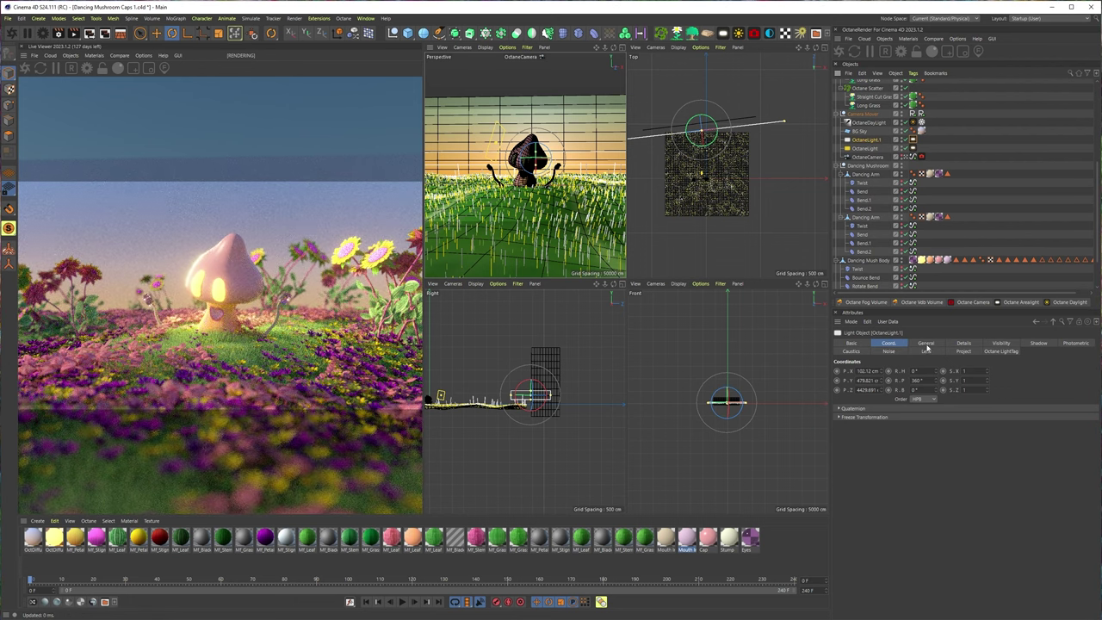
{"action": "left_click", "coordinate": [925, 343]}
{"action": "left_click_drag", "start_coordinate": [999, 404], "coordinate": [1089, 403]}
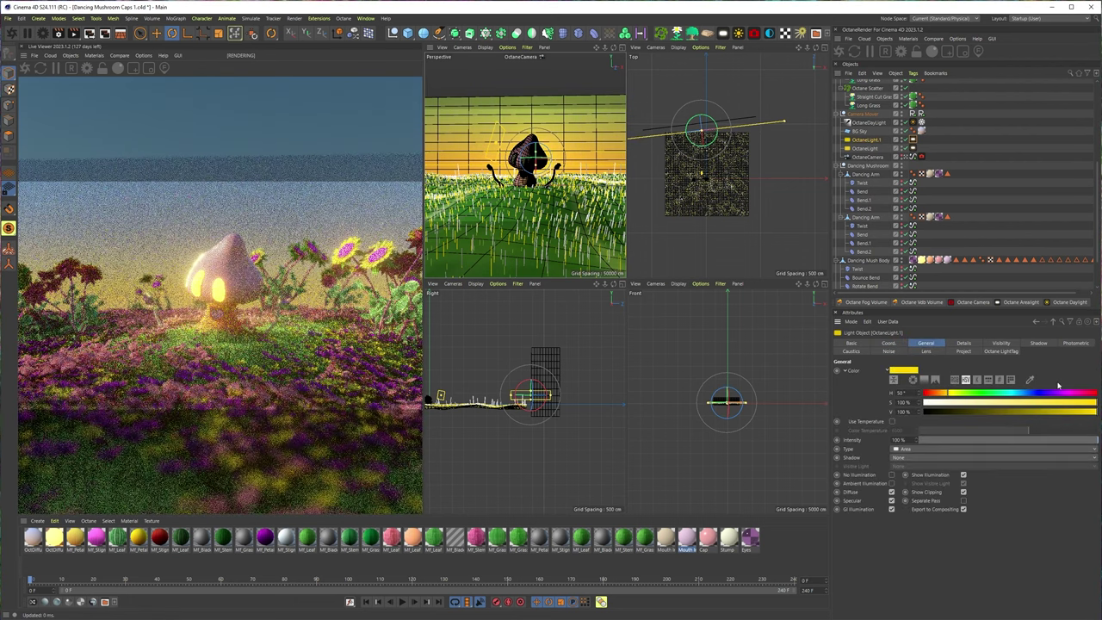
{"action": "left_click_drag", "start_coordinate": [950, 396], "coordinate": [945, 396]}
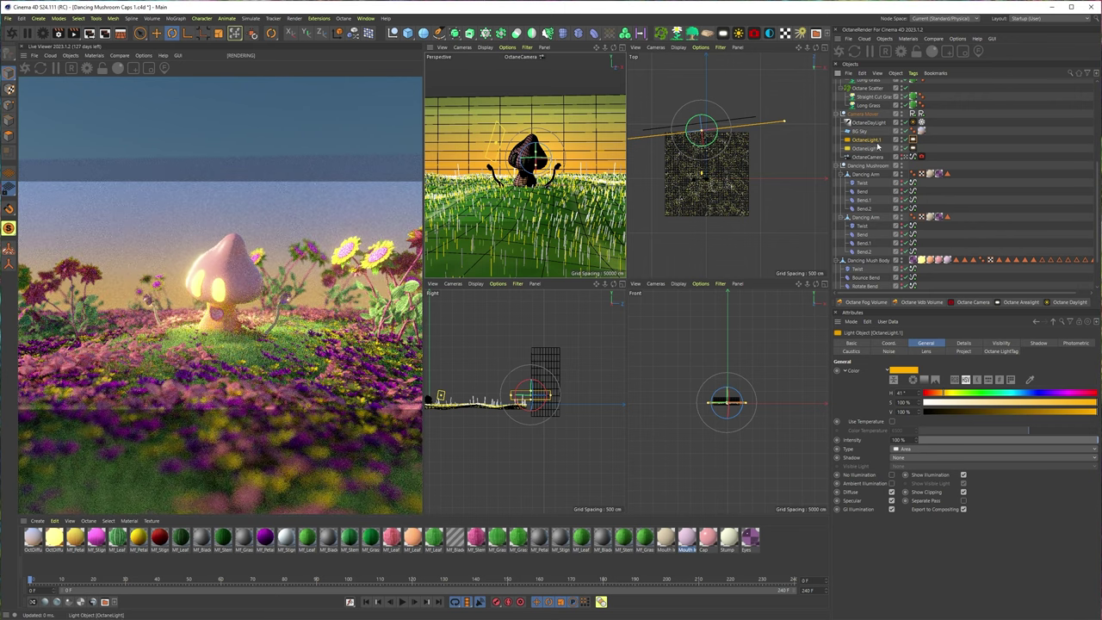
Raise the backdrop light's power to about 5.05 and shift its colour to a deeper orange with hue 32°.
{"action": "left_click", "coordinate": [914, 142]}
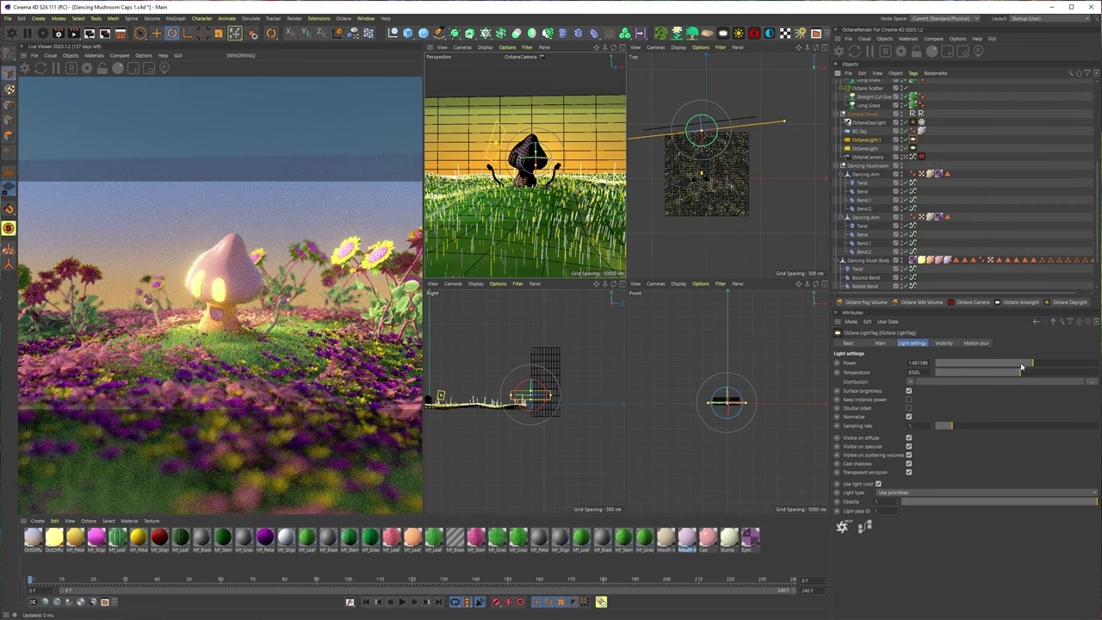
{"action": "left_click_drag", "start_coordinate": [1034, 364], "coordinate": [1041, 362]}
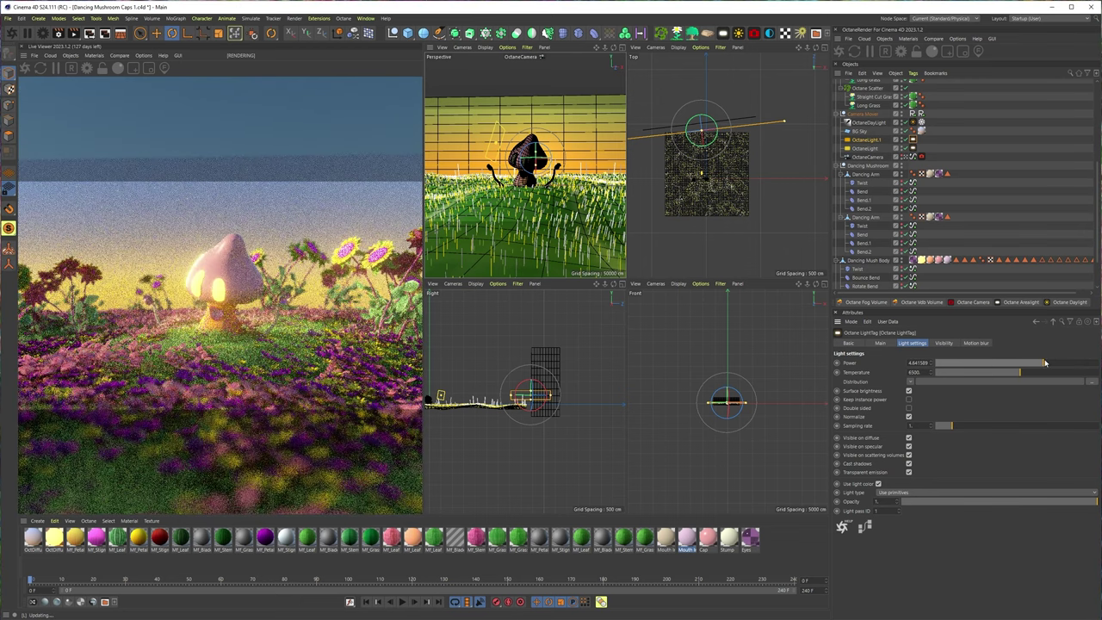
{"action": "left_click_drag", "start_coordinate": [1041, 363], "coordinate": [1045, 362]}
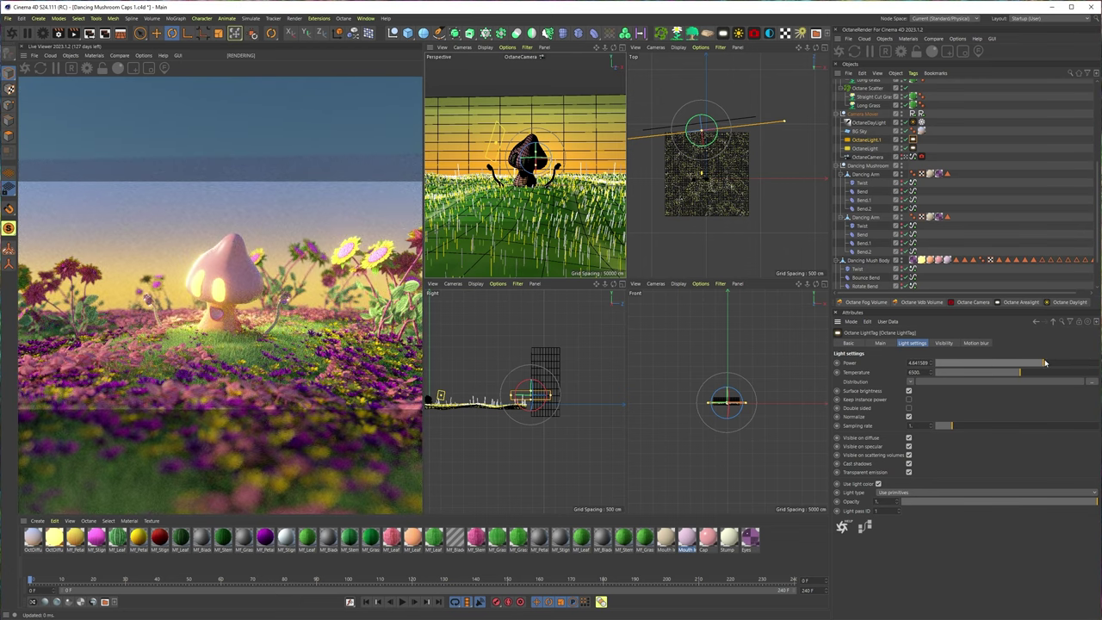
{"action": "left_click_drag", "start_coordinate": [1045, 363], "coordinate": [1047, 363]}
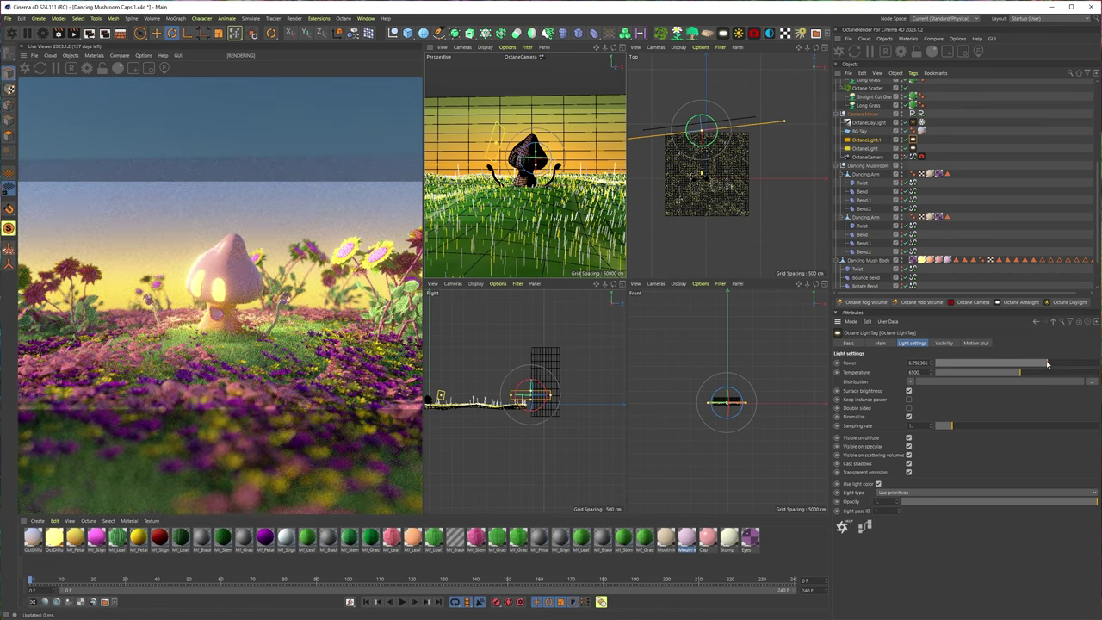
{"action": "left_click_drag", "start_coordinate": [1047, 363], "coordinate": [1044, 363]}
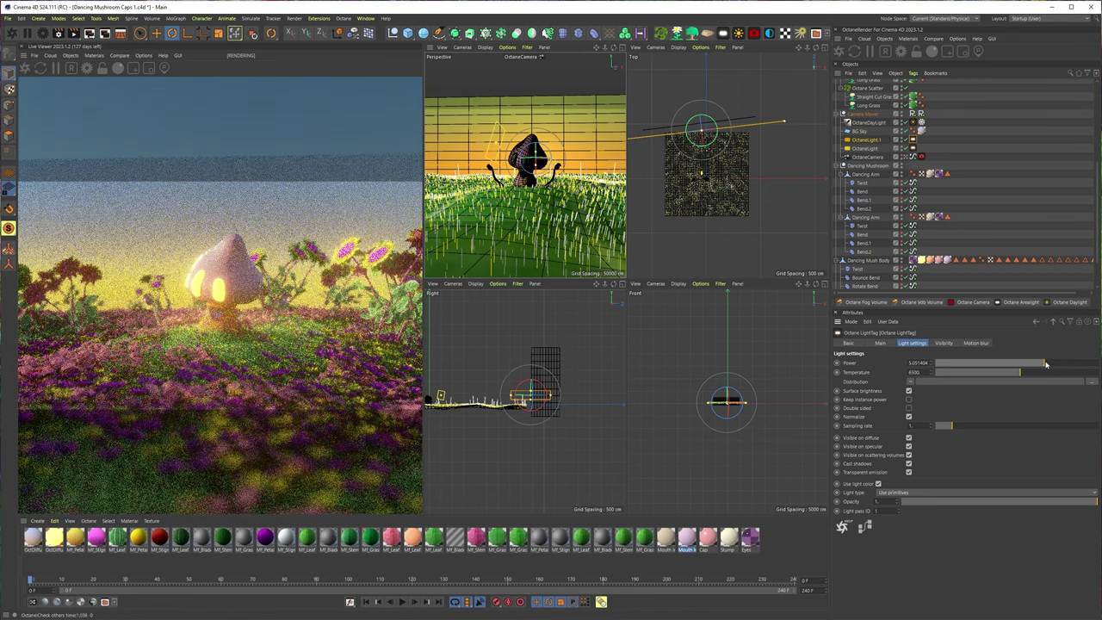
{"action": "left_click", "coordinate": [867, 139]}
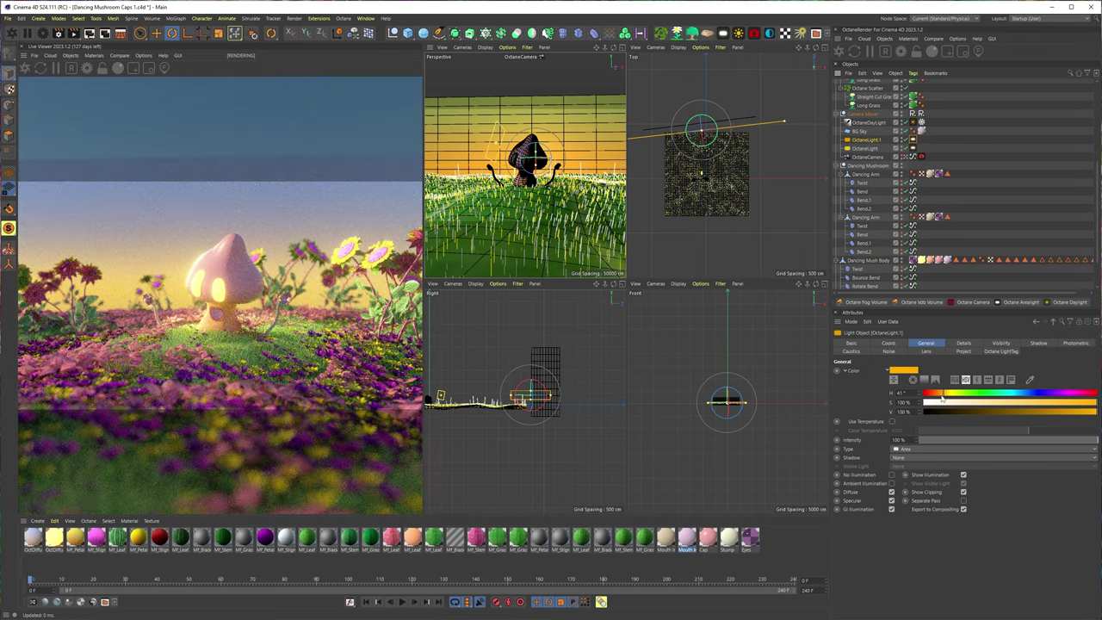
{"action": "left_click_drag", "start_coordinate": [942, 398], "coordinate": [939, 397]}
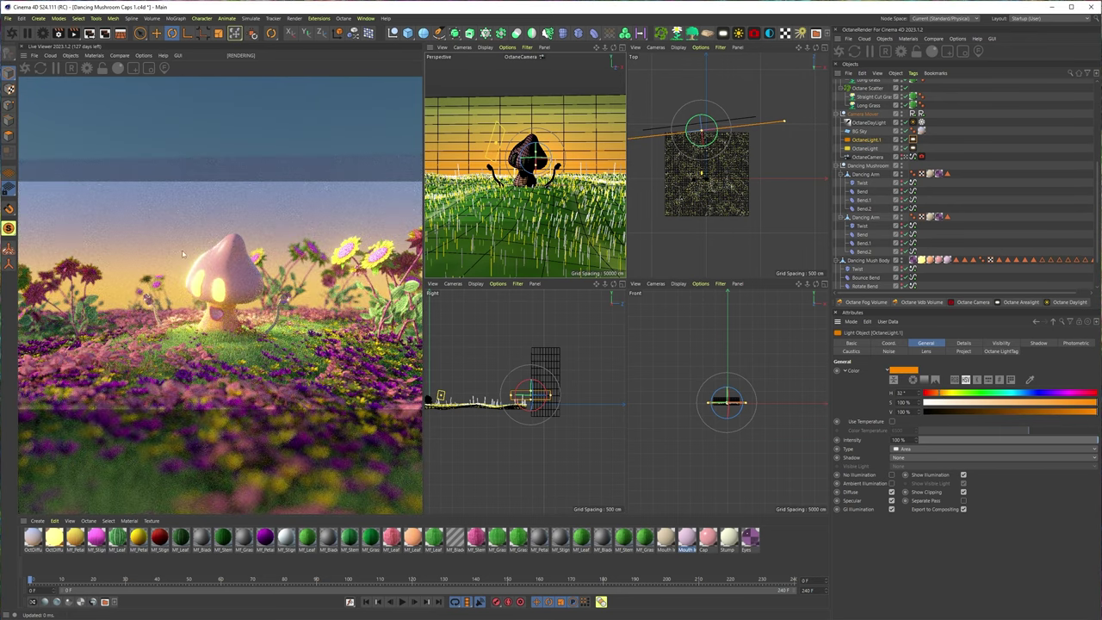
Reposition the original OctaneLight slightly beside the mushroom to refine the glow on its cap.
{"action": "left_click", "coordinate": [864, 148]}
{"action": "key", "text": "e"}
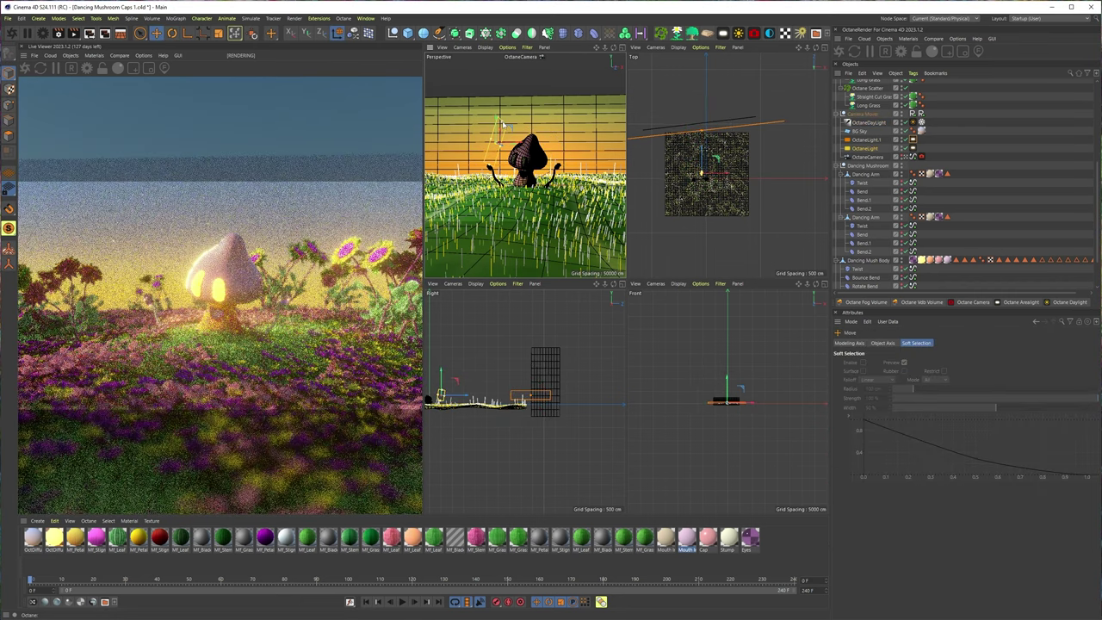
{"action": "left_click_drag", "start_coordinate": [491, 142], "coordinate": [494, 142]}
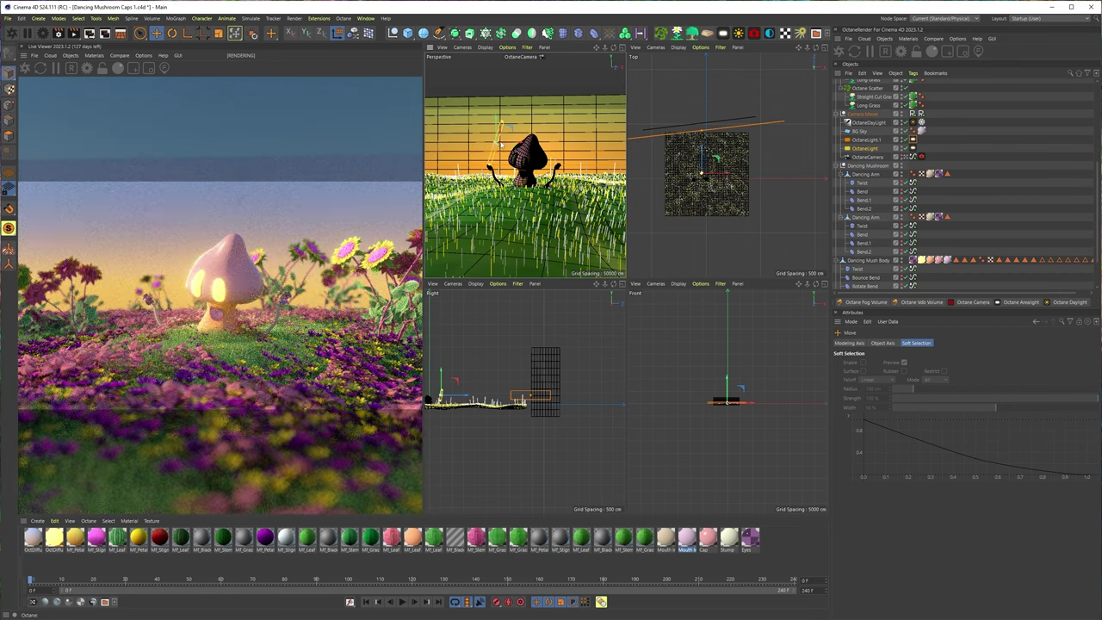
{"action": "left_click_drag", "start_coordinate": [500, 131], "coordinate": [519, 144]}
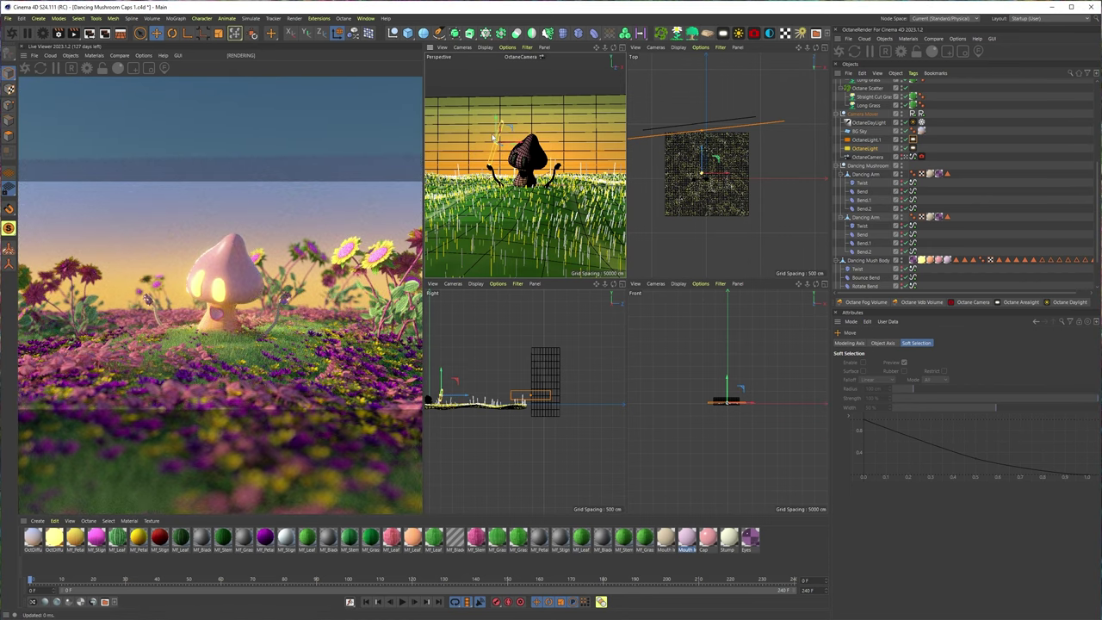
{"action": "left_click_drag", "start_coordinate": [721, 160], "coordinate": [721, 161]}
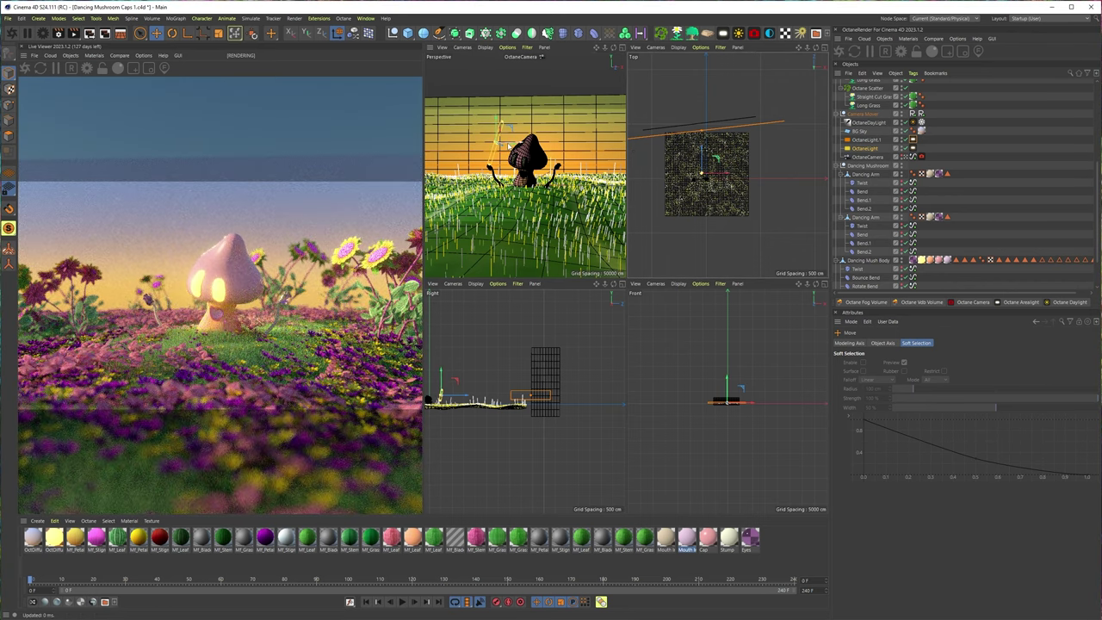
{"action": "left_click_drag", "start_coordinate": [501, 149], "coordinate": [499, 146]}
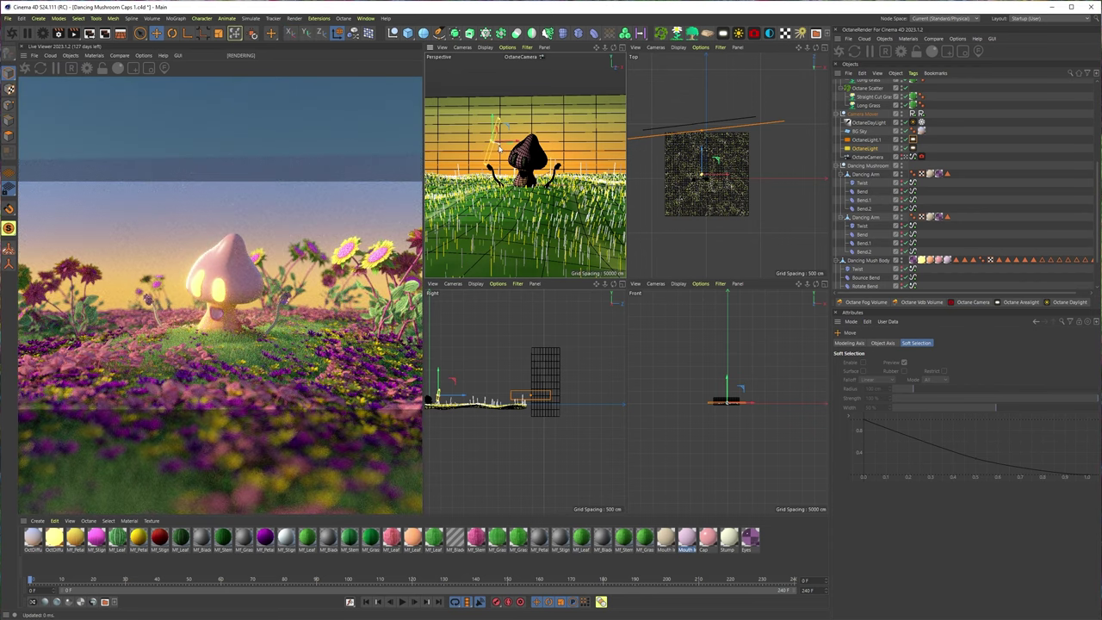
{"action": "left_click_drag", "start_coordinate": [498, 147], "coordinate": [501, 149]}
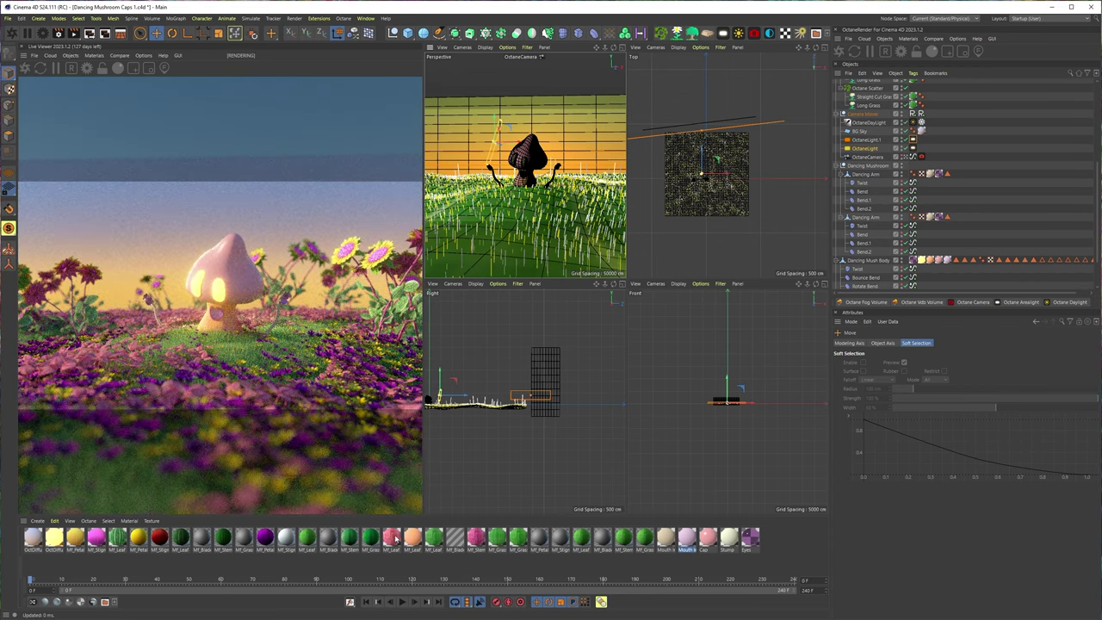
Set the Cap material's sheen layer to about 0.36 with roughness about 0.13, and nudge the OctaneLight beside the mushroom.
{"action": "double_click", "coordinate": [704, 538]}
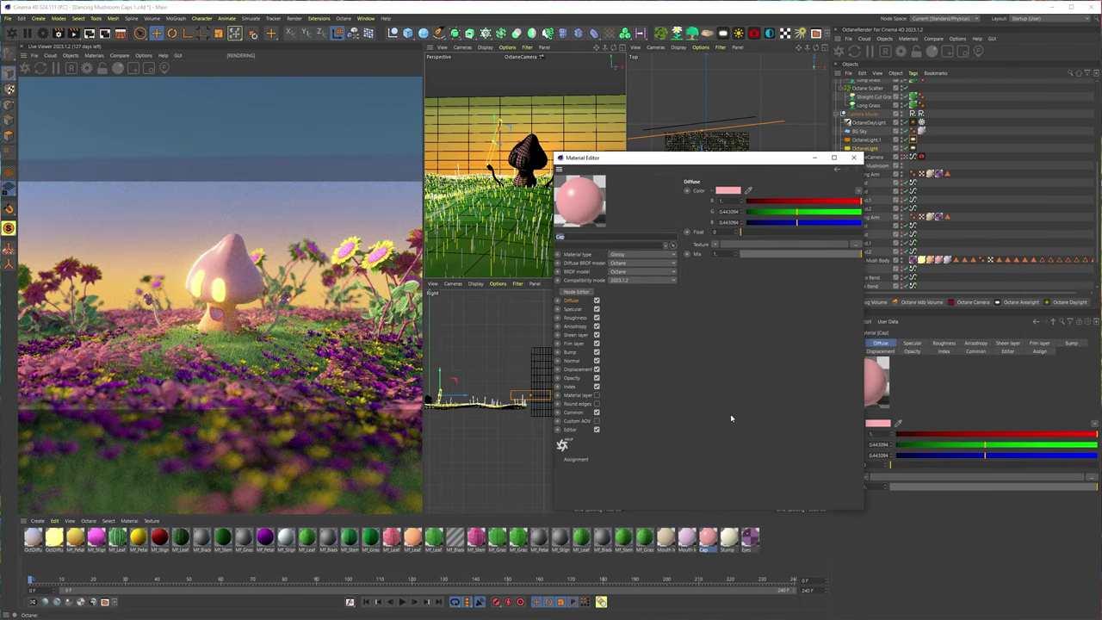
{"action": "left_click", "coordinate": [570, 334]}
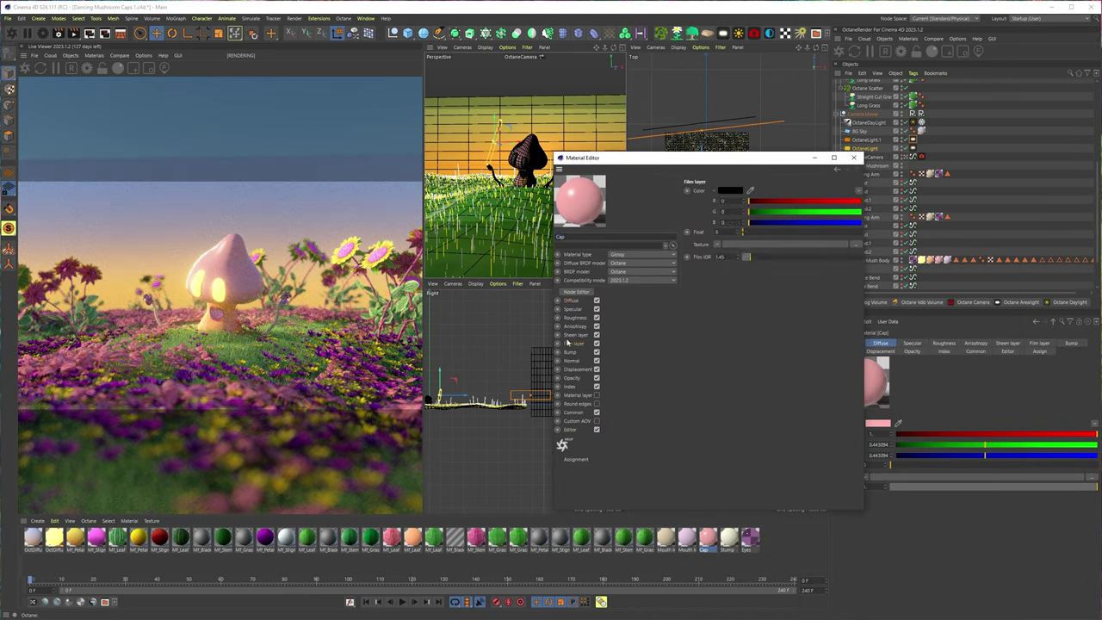
{"action": "left_click_drag", "start_coordinate": [751, 193], "coordinate": [799, 193]}
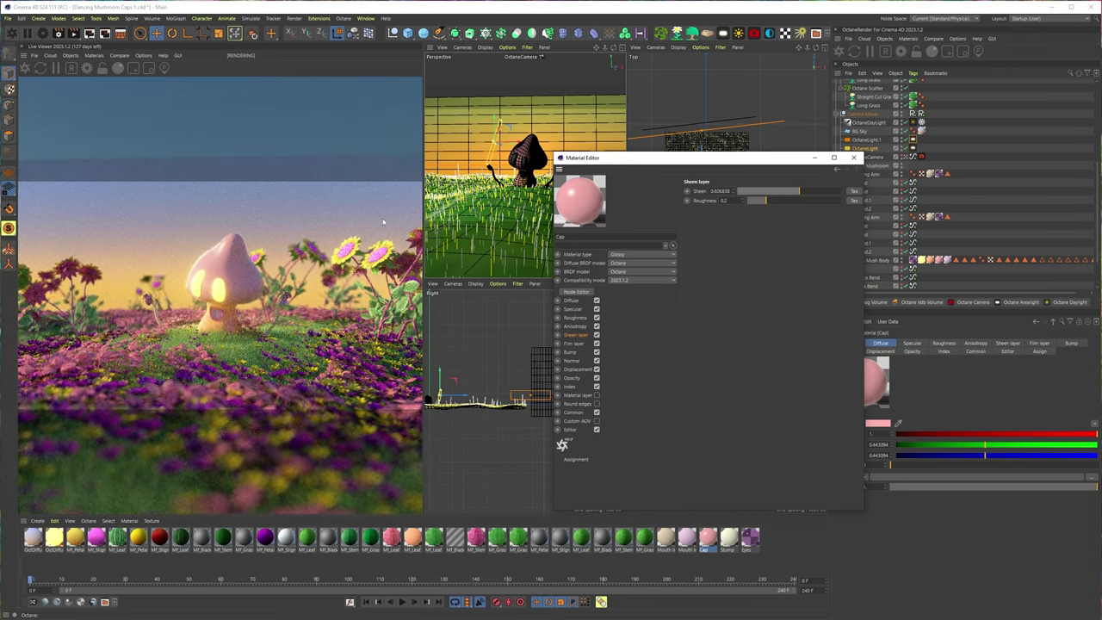
{"action": "left_click_drag", "start_coordinate": [770, 197], "coordinate": [798, 202]}
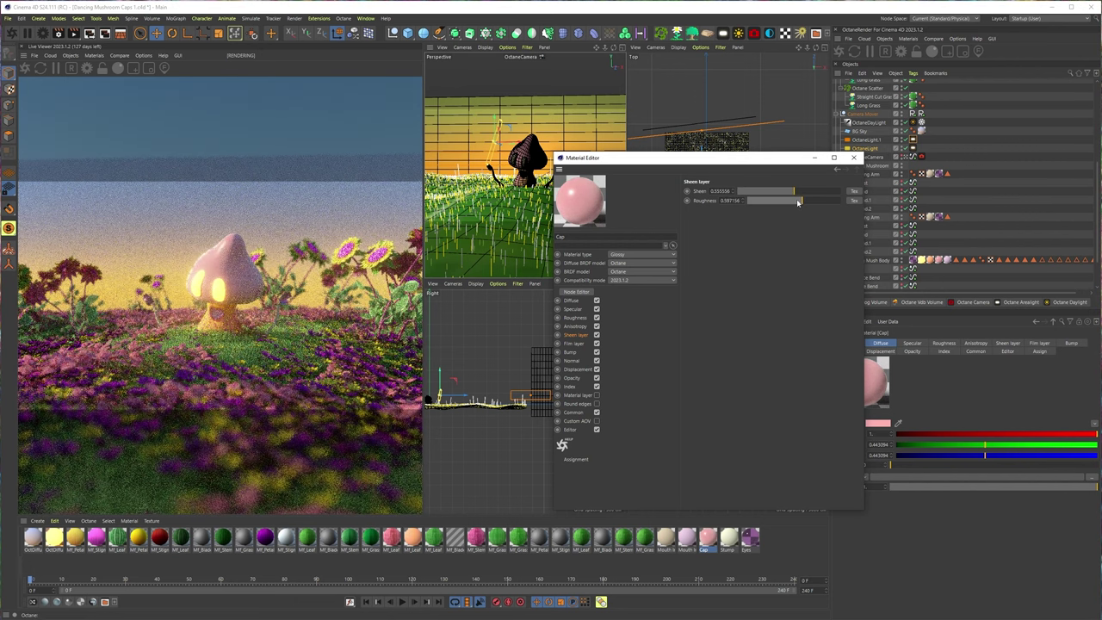
{"action": "left_click", "coordinate": [777, 201]}
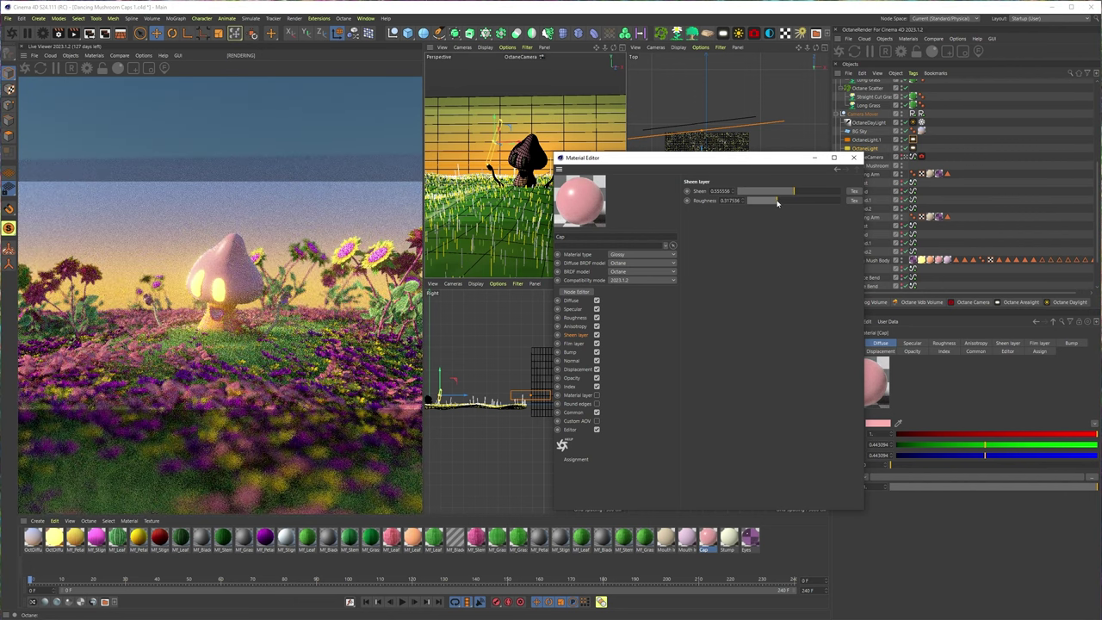
{"action": "left_click", "coordinate": [760, 199]}
{"action": "left_click", "coordinate": [774, 191]}
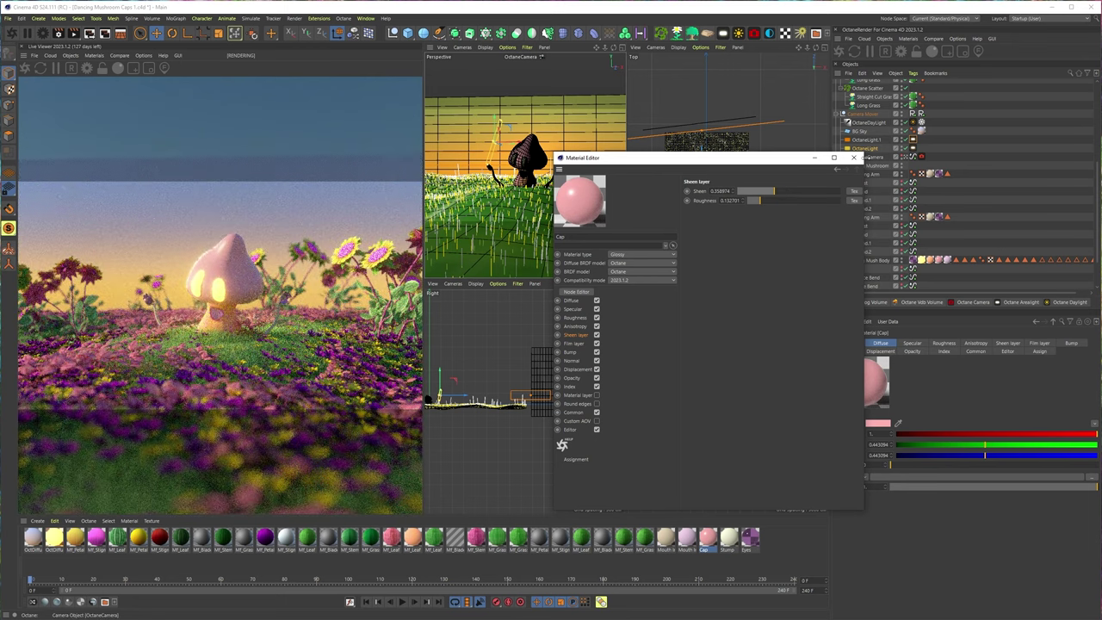
{"action": "left_click", "coordinate": [853, 157]}
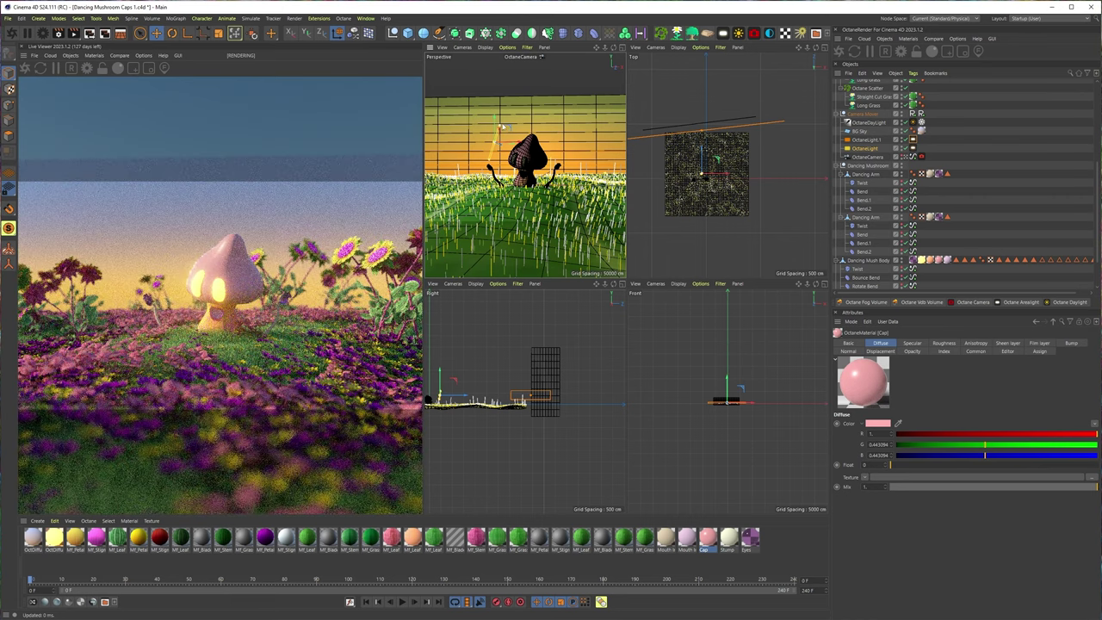
{"action": "left_click_drag", "start_coordinate": [509, 129], "coordinate": [507, 128]}
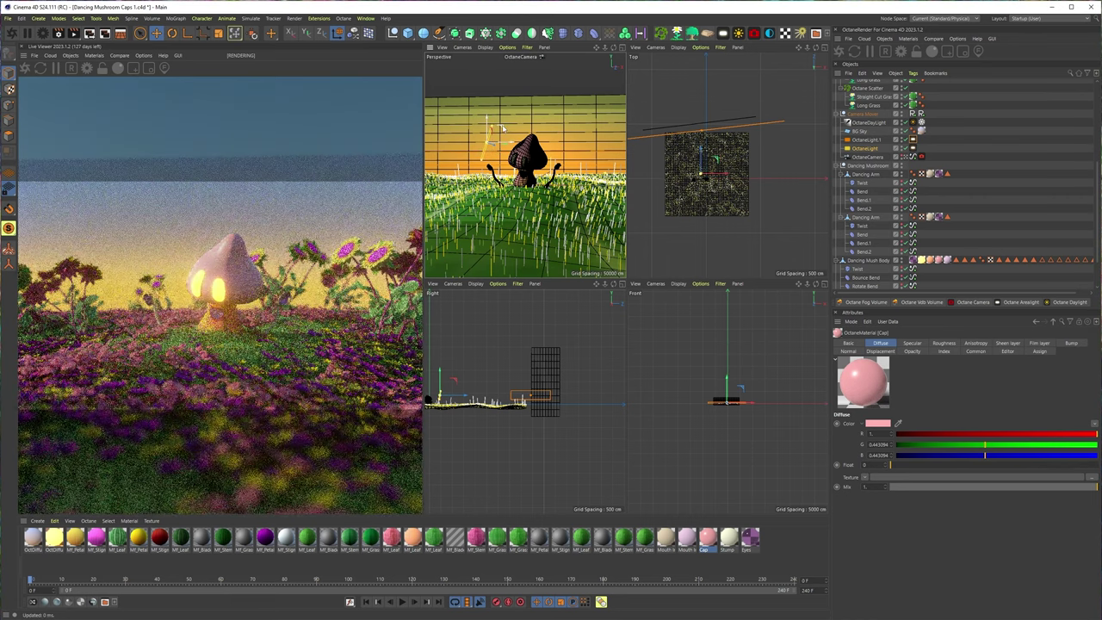
Change the peach Mf_Leaf material's type to Glossy and set its roughness float to about 0.09.
{"action": "left_click", "coordinate": [411, 538]}
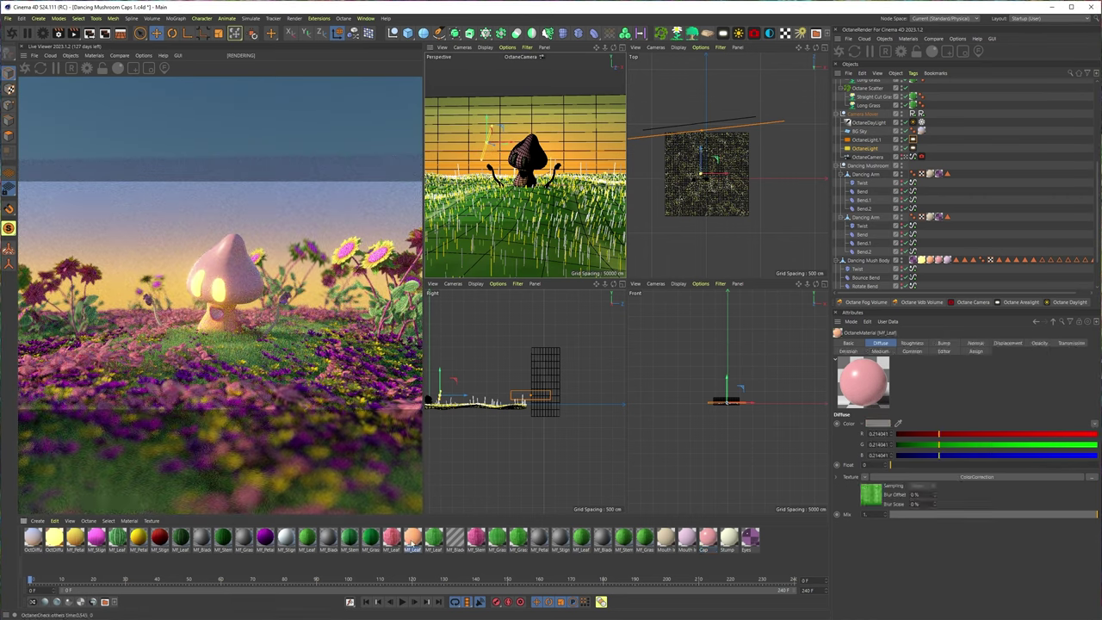
{"action": "double_click", "coordinate": [411, 538]}
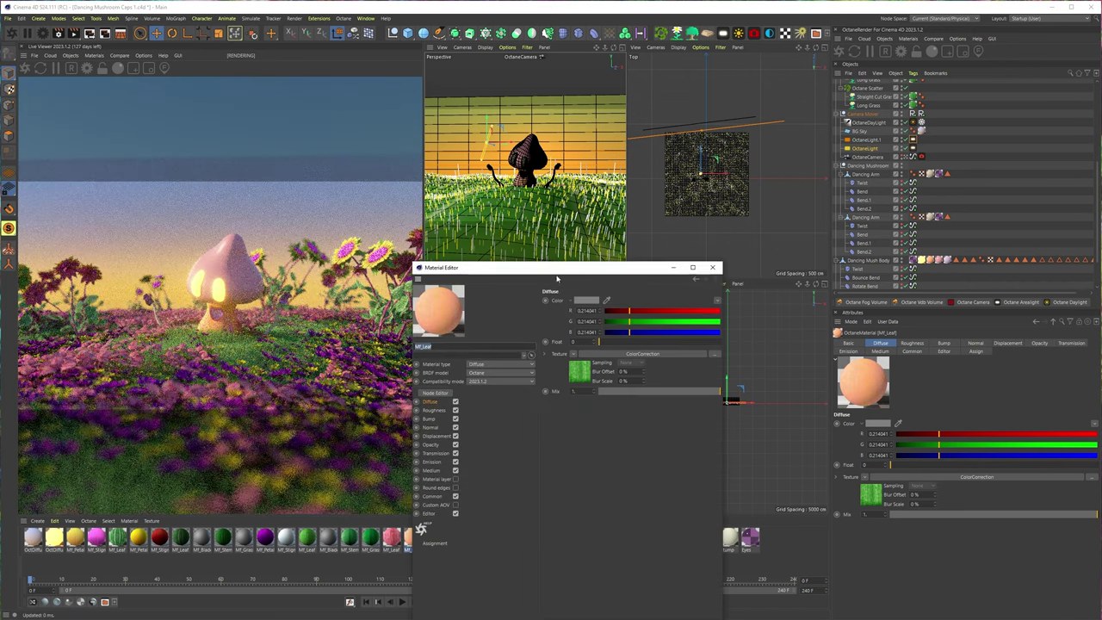
{"action": "left_click", "coordinate": [486, 364]}
{"action": "left_click", "coordinate": [488, 379]}
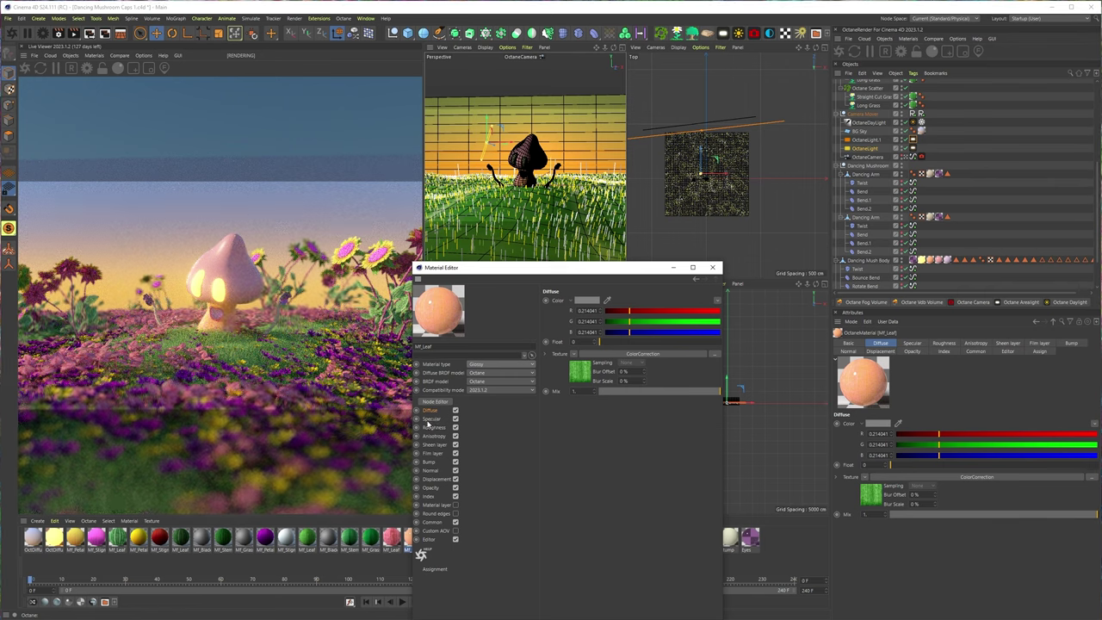
{"action": "left_click", "coordinate": [429, 426]}
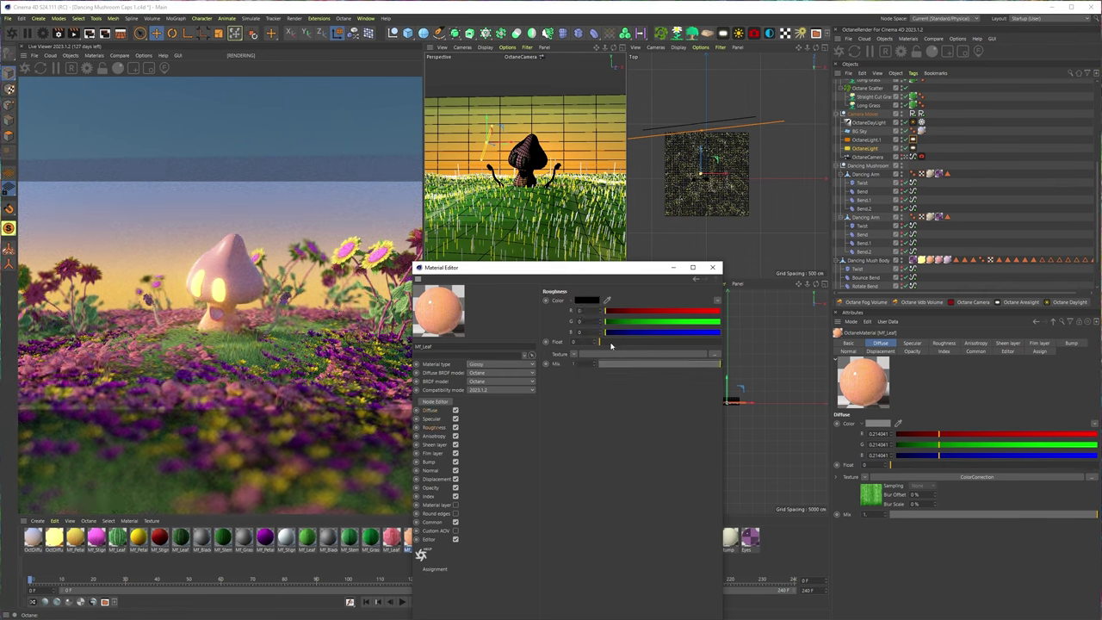
{"action": "left_click", "coordinate": [611, 344]}
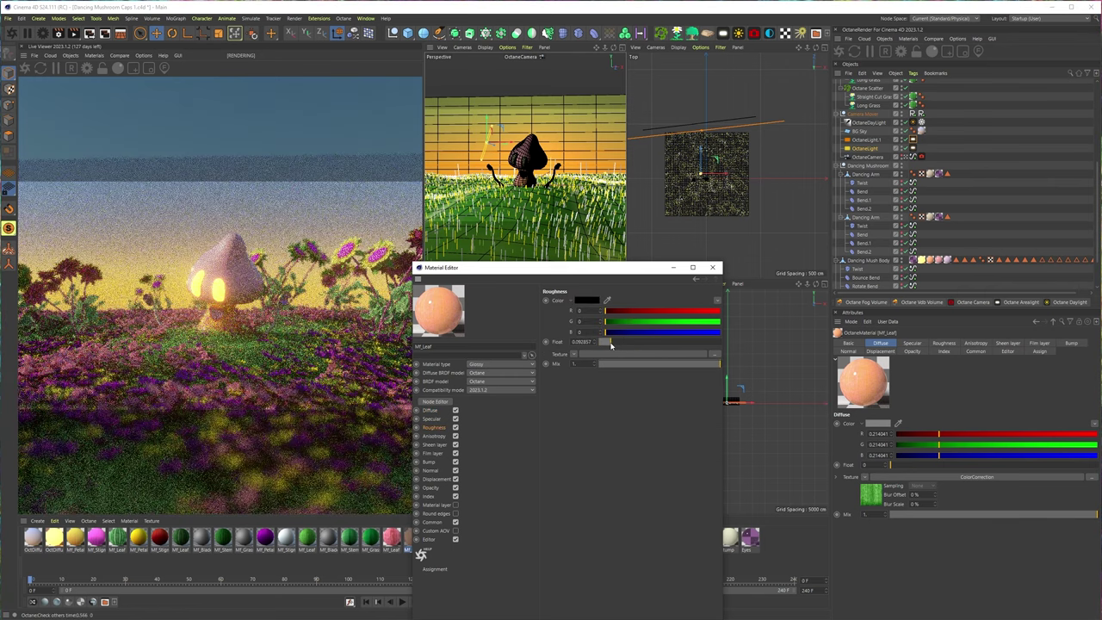
{"action": "left_click", "coordinate": [714, 268]}
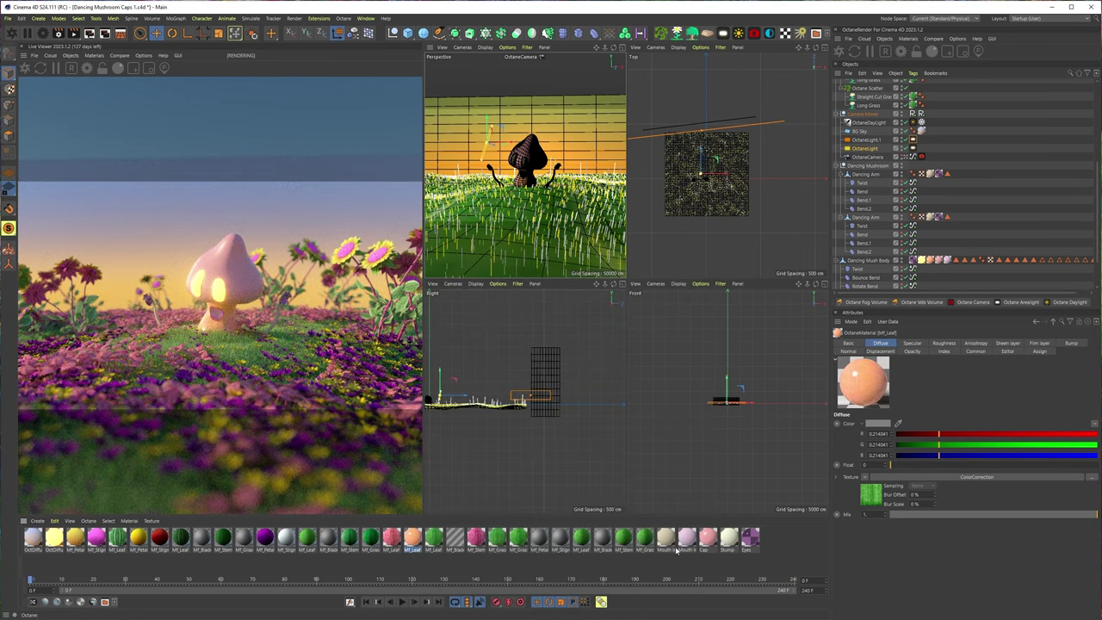
Try film layer amounts of about 0.41 and 0.20 on the Cap material and remove the film effect again.
{"action": "double_click", "coordinate": [708, 537]}
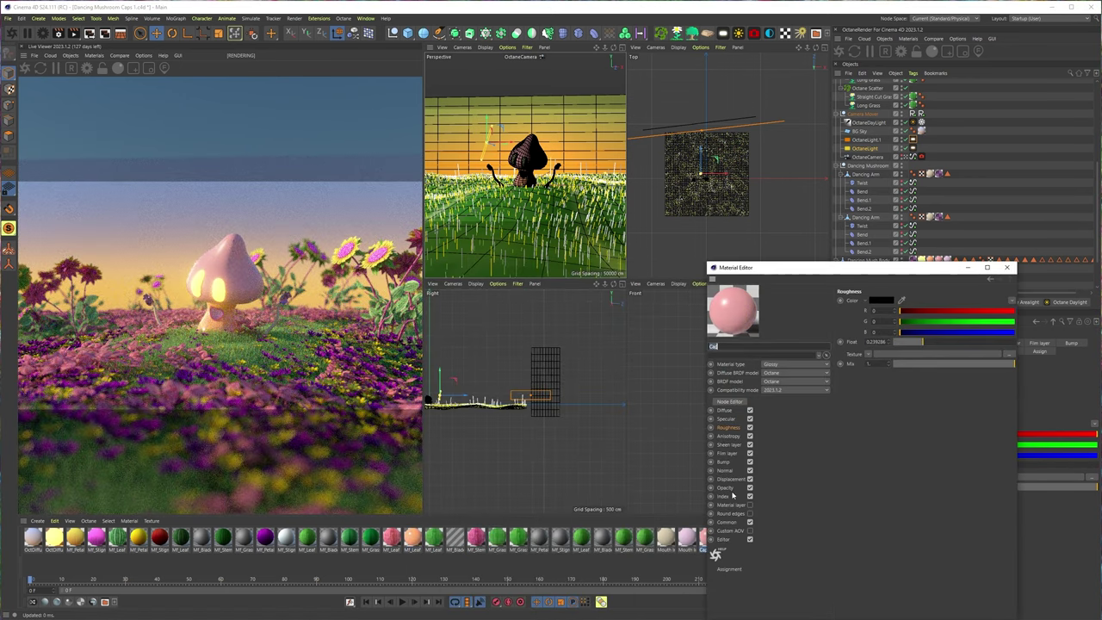
{"action": "left_click", "coordinate": [727, 453]}
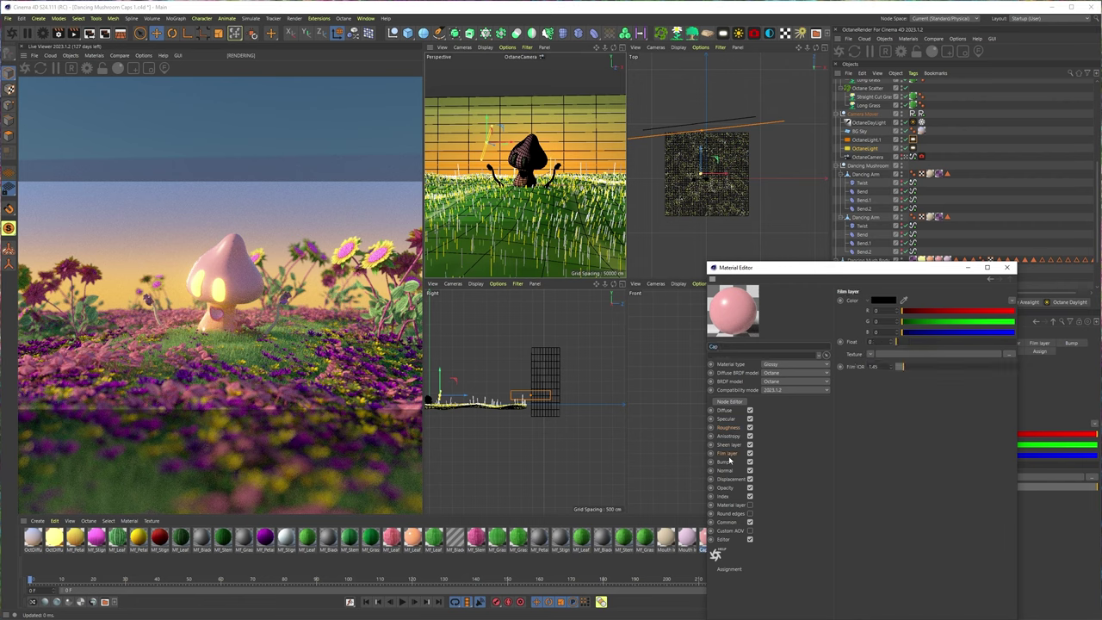
{"action": "left_click_drag", "start_coordinate": [906, 345], "coordinate": [944, 345]}
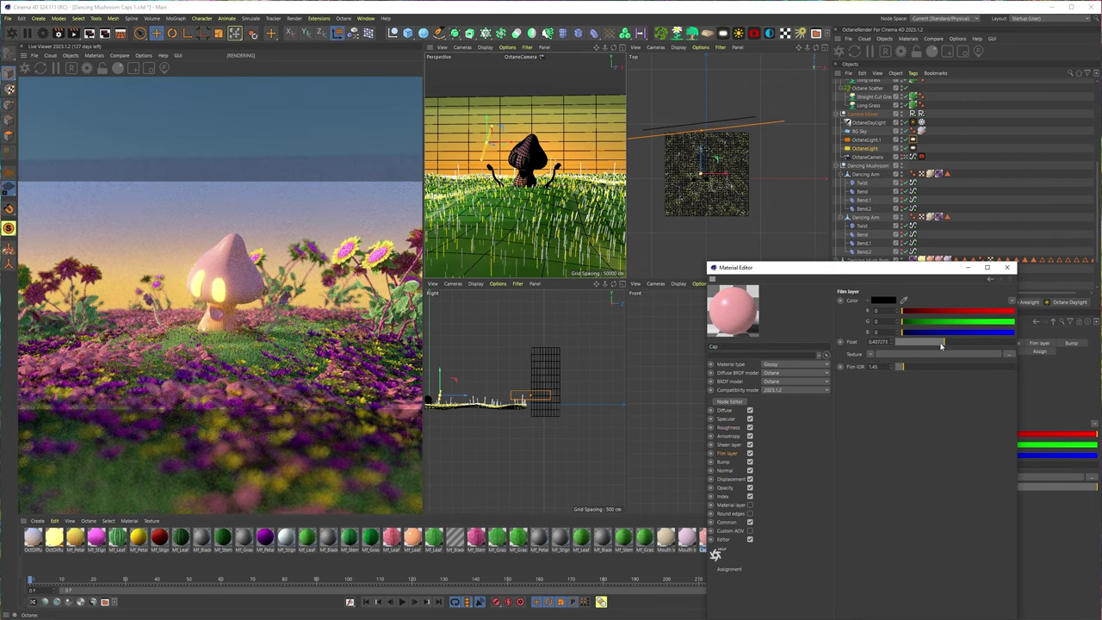
{"action": "left_click", "coordinate": [919, 345]}
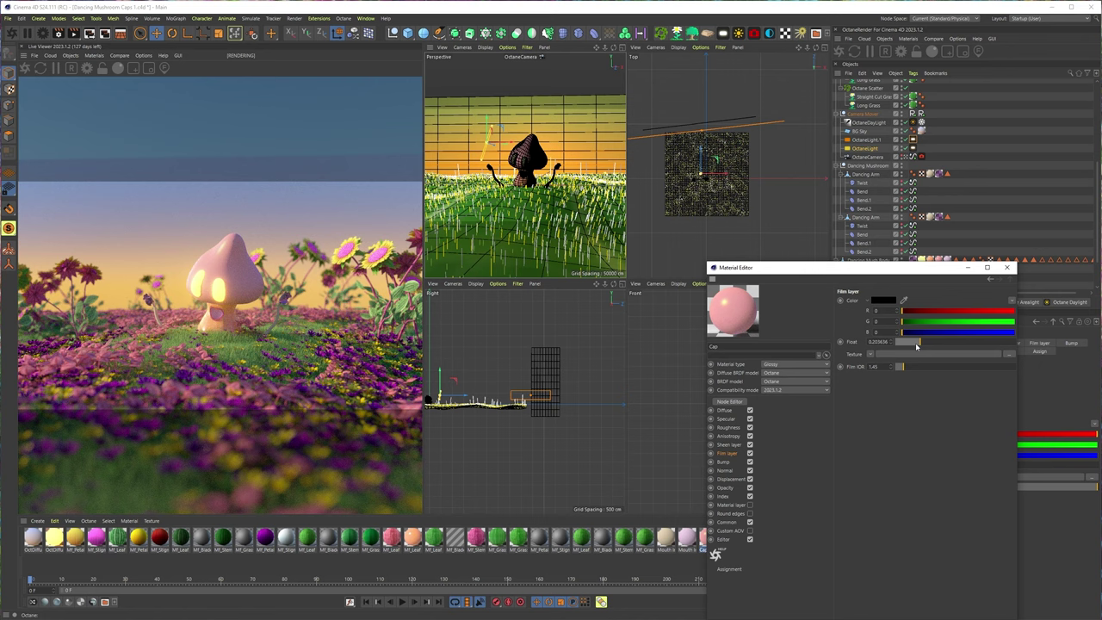
{"action": "left_click_drag", "start_coordinate": [916, 346], "coordinate": [848, 349]}
{"action": "left_click", "coordinate": [1007, 267]}
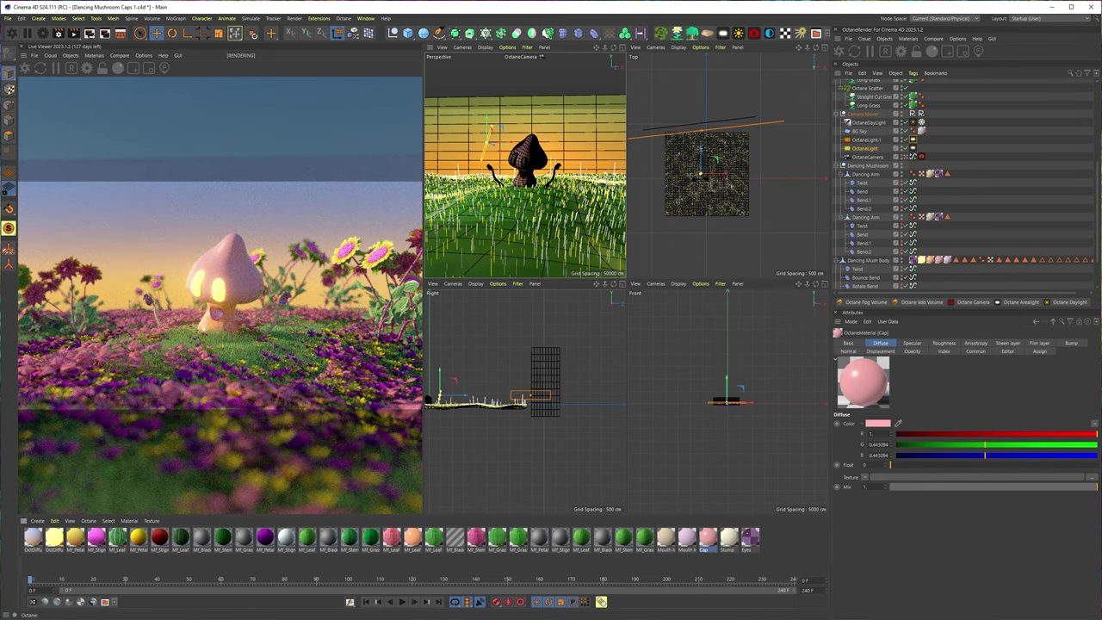
Check the scene at frames 72 and 35, and reposition the yellow OctaneLight beside the mushroom at frame 35.
{"action": "left_click", "coordinate": [259, 579]}
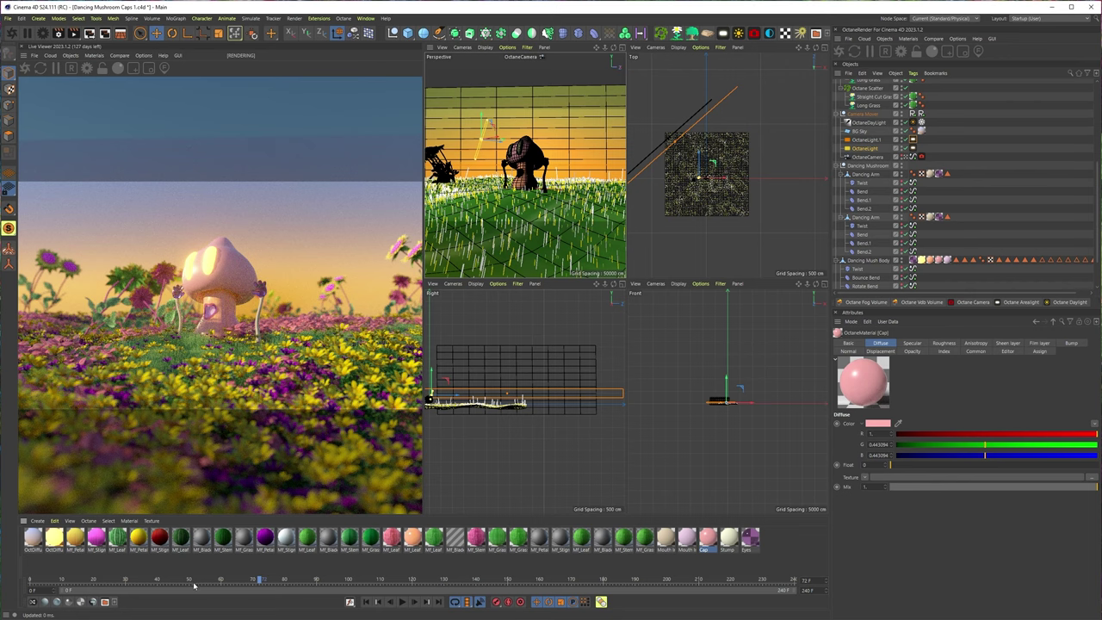
{"action": "left_click", "coordinate": [142, 581]}
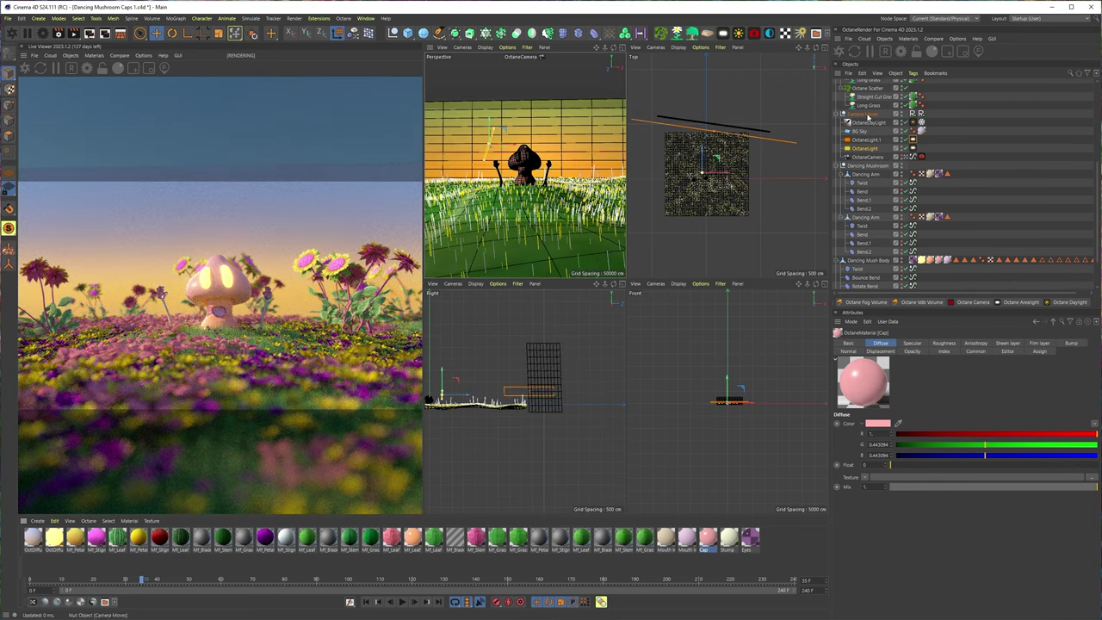
{"action": "left_click", "coordinate": [861, 147]}
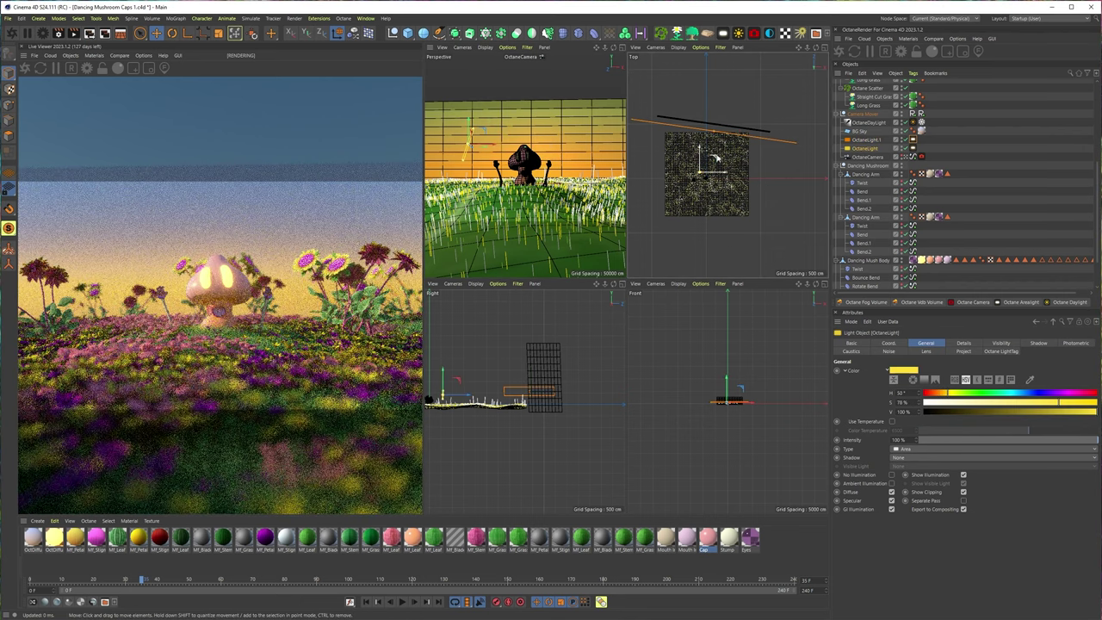
{"action": "left_click_drag", "start_coordinate": [491, 144], "coordinate": [495, 152]}
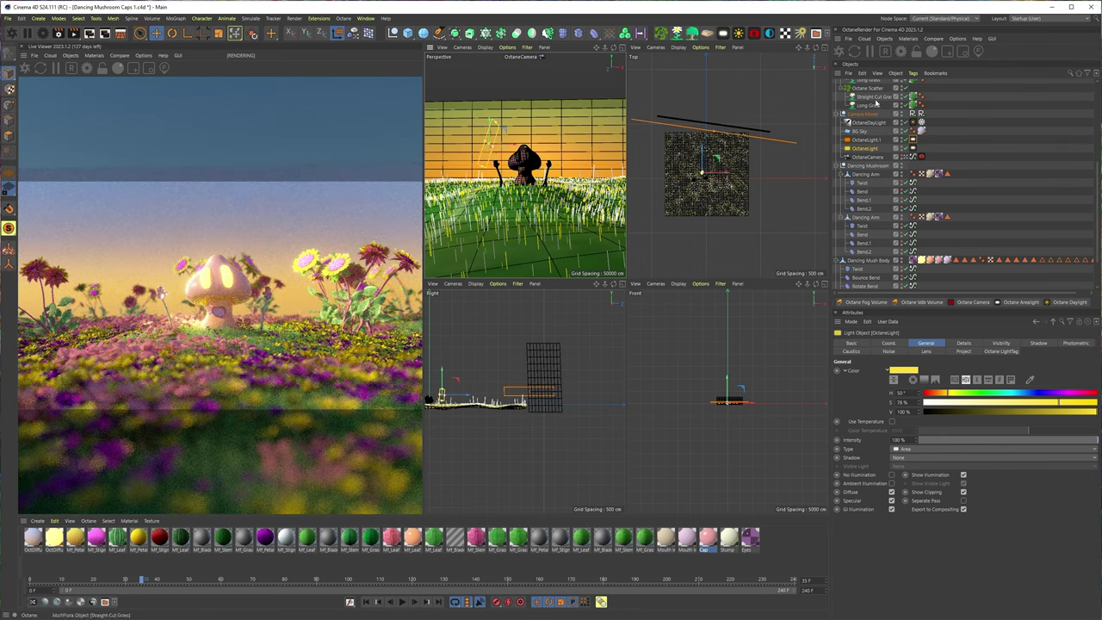
Compare zero highlight compression in the Octane camera imager and set it to about 0.53.
{"action": "left_click", "coordinate": [919, 157]}
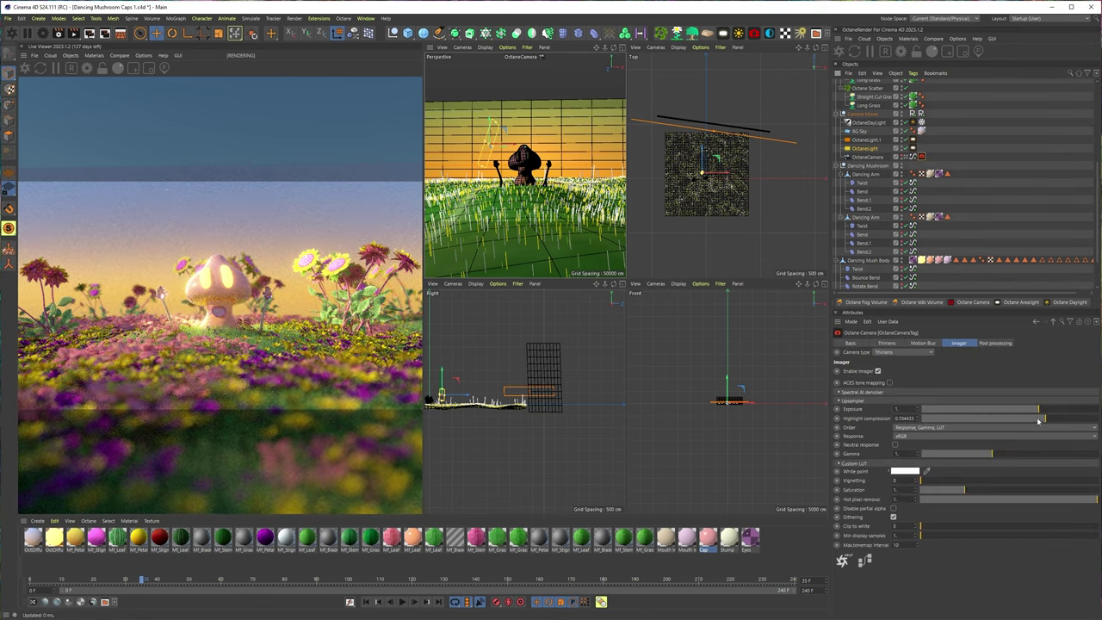
{"action": "left_click_drag", "start_coordinate": [1038, 420], "coordinate": [872, 429]}
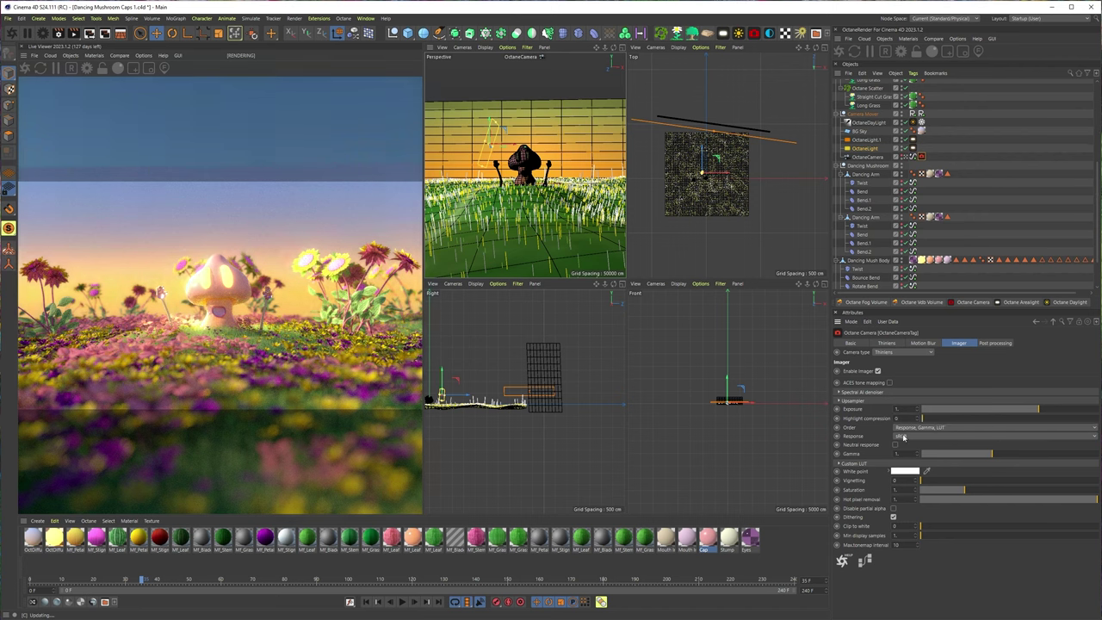
{"action": "left_click_drag", "start_coordinate": [921, 418], "coordinate": [1008, 419]}
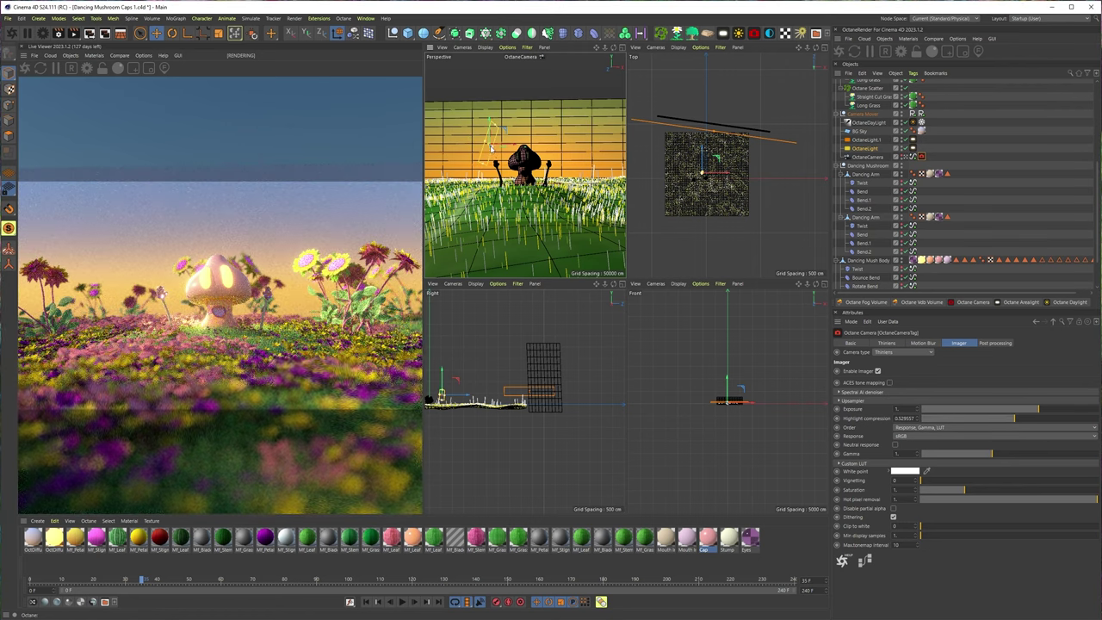
Rotate the yellow OctaneLight slightly and move it a little farther back behind the mushroom.
{"action": "key", "text": "r"}
{"action": "left_click_drag", "start_coordinate": [479, 139], "coordinate": [489, 136]}
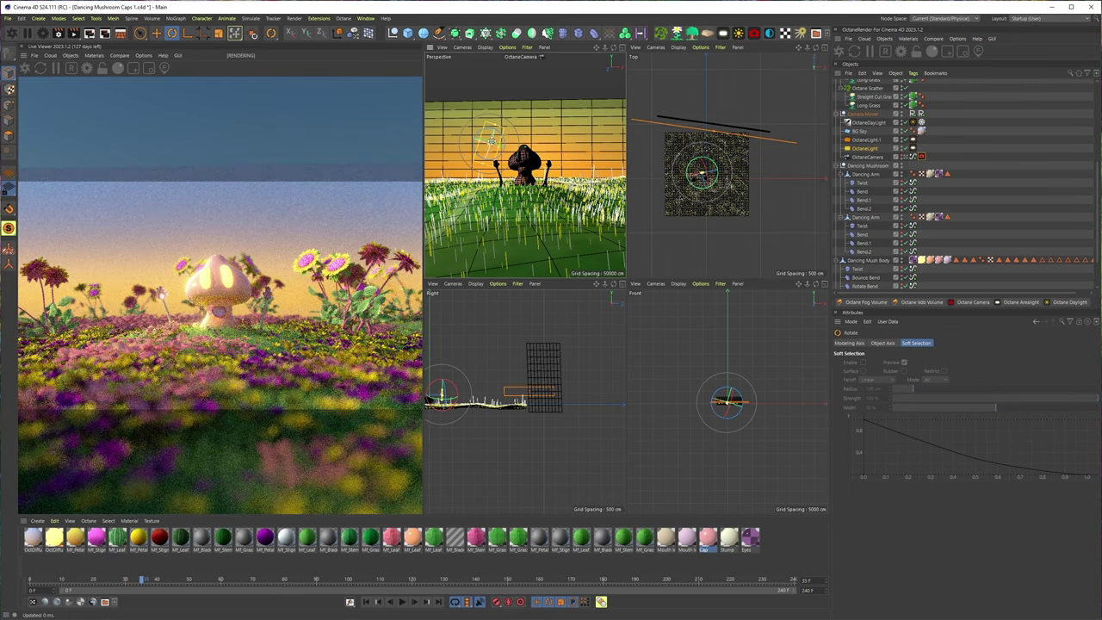
{"action": "left_click_drag", "start_coordinate": [502, 151], "coordinate": [497, 149]}
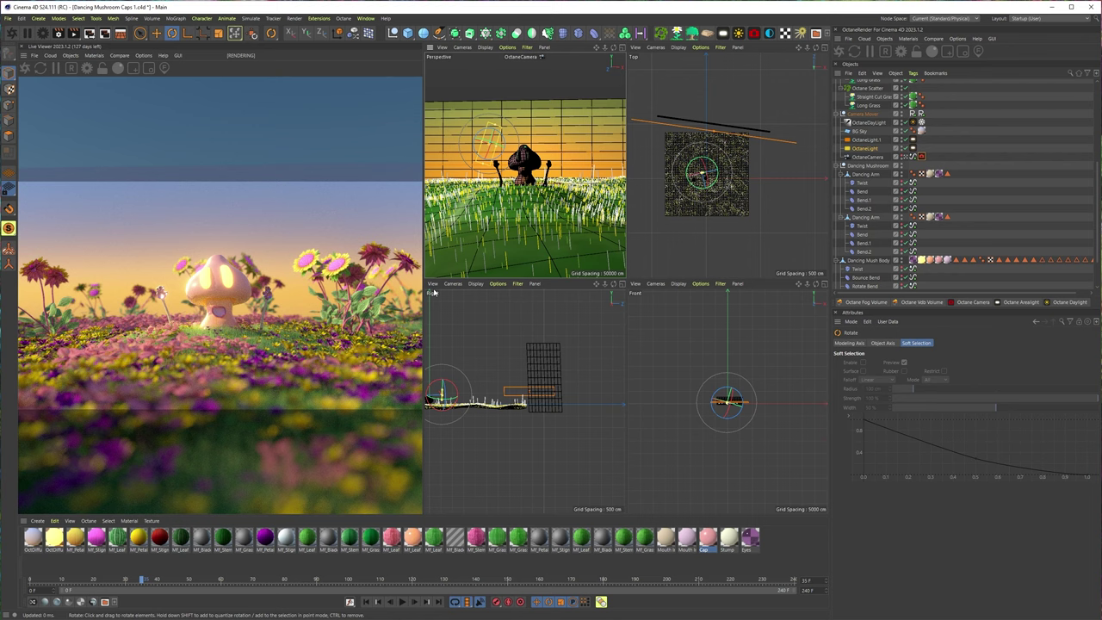
{"action": "key", "text": "e"}
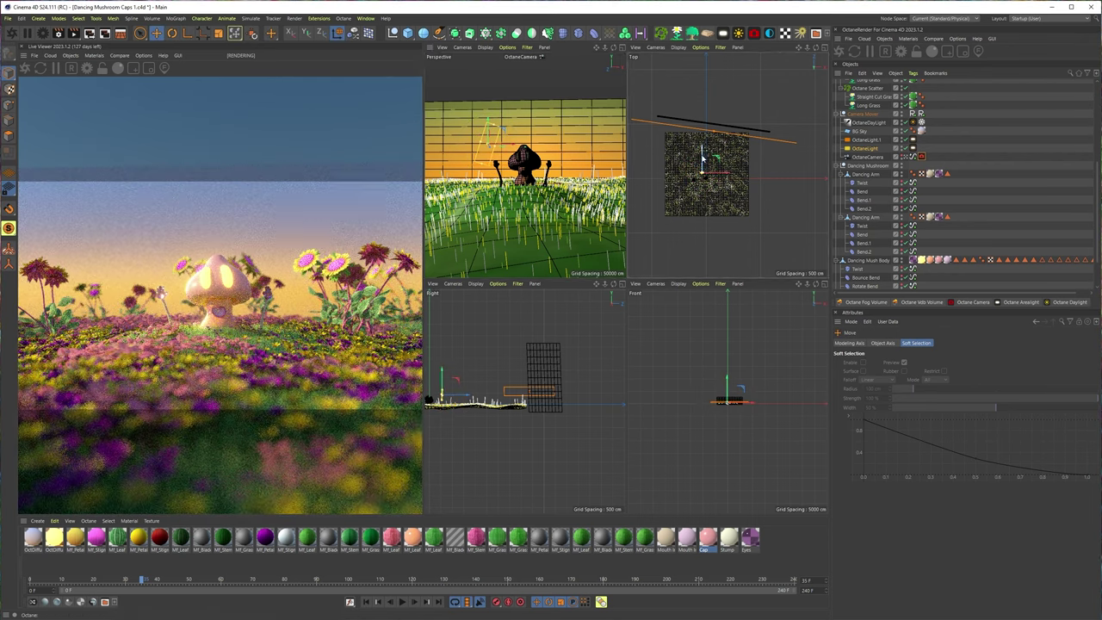
{"action": "left_click_drag", "start_coordinate": [699, 154], "coordinate": [714, 170]}
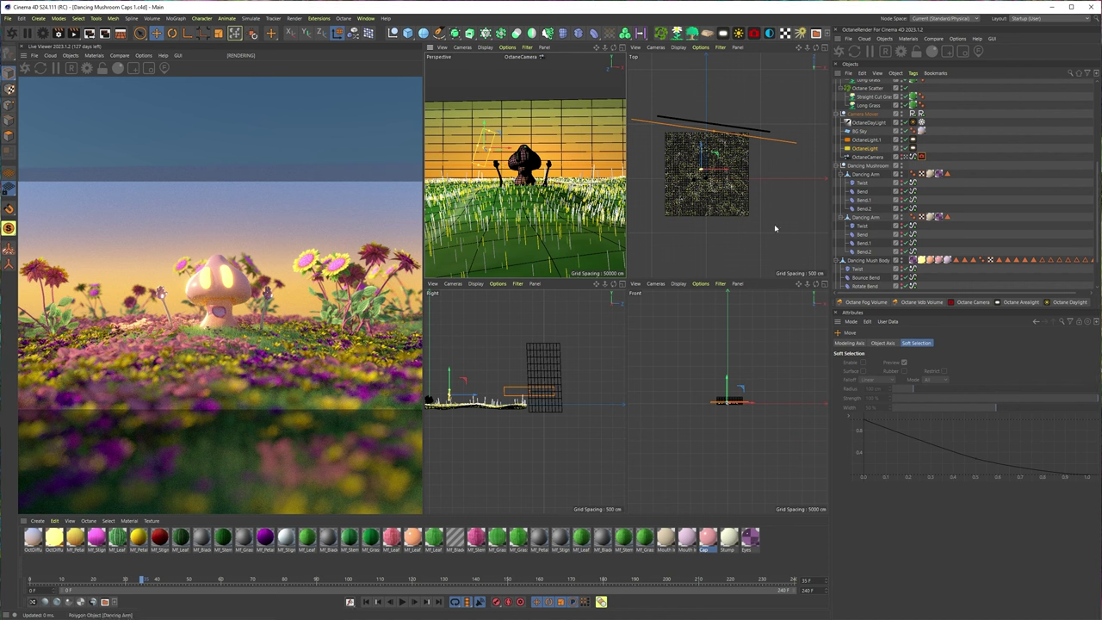
Copy the Sunflower.4 plant into a new empty project, frame it in the view and play the timeline.
{"action": "scroll", "coordinate": [876, 237], "scroll_direction": "up", "scroll_amount": 3}
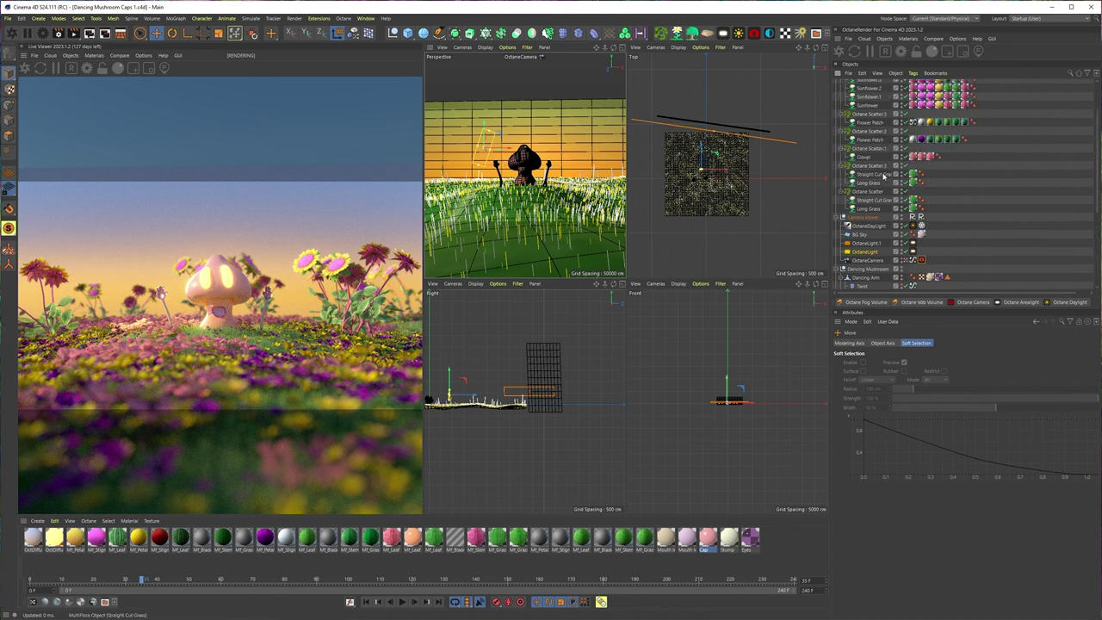
{"action": "scroll", "coordinate": [865, 131], "scroll_direction": "up", "scroll_amount": 3}
{"action": "left_click", "coordinate": [865, 131]}
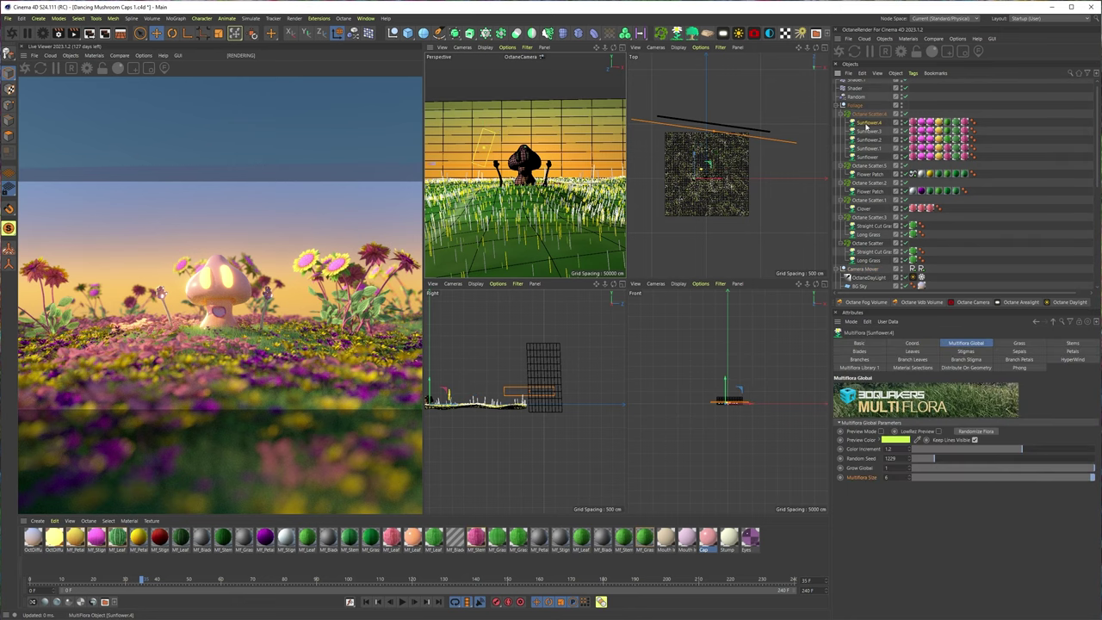
{"action": "key", "text": "ctrl+n"}
{"action": "key", "text": "ctrl+v"}
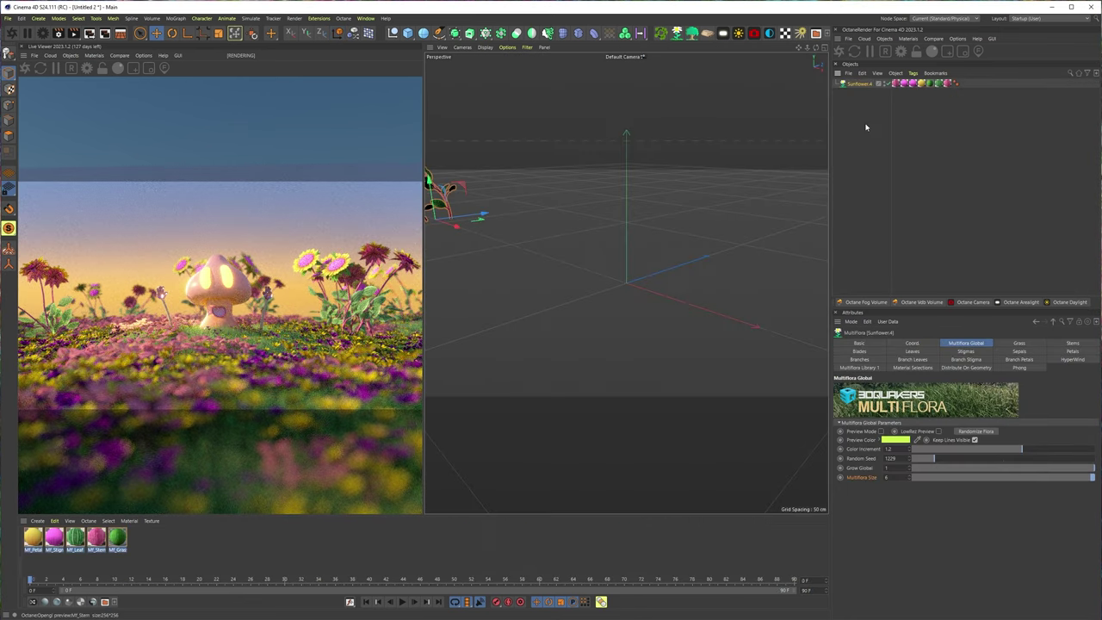
{"action": "key", "text": "h"}
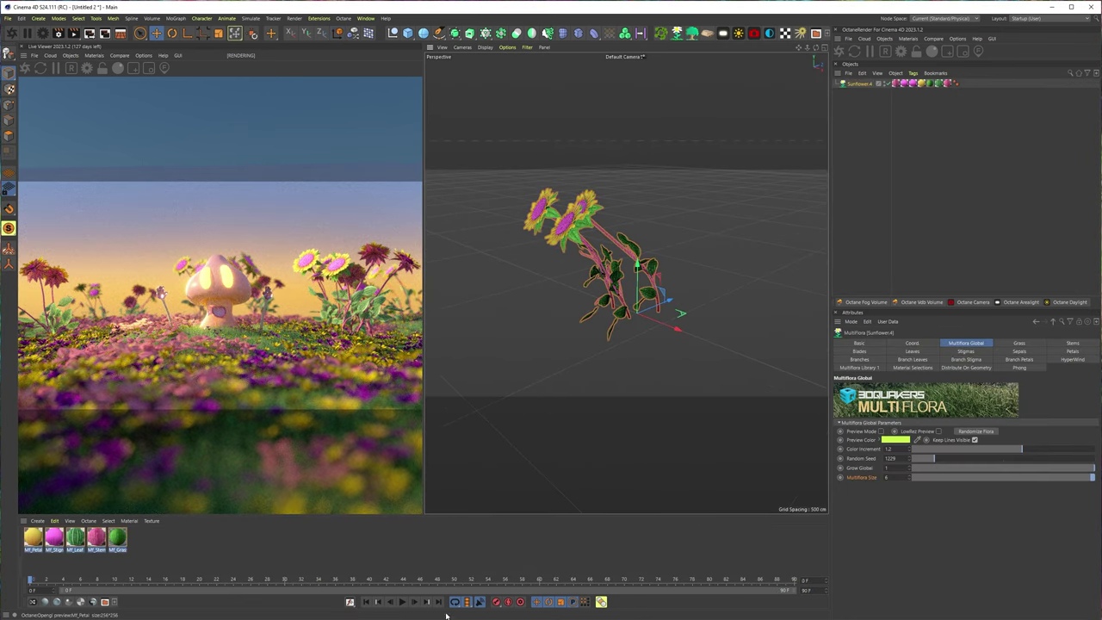
{"action": "key", "text": "F8"}
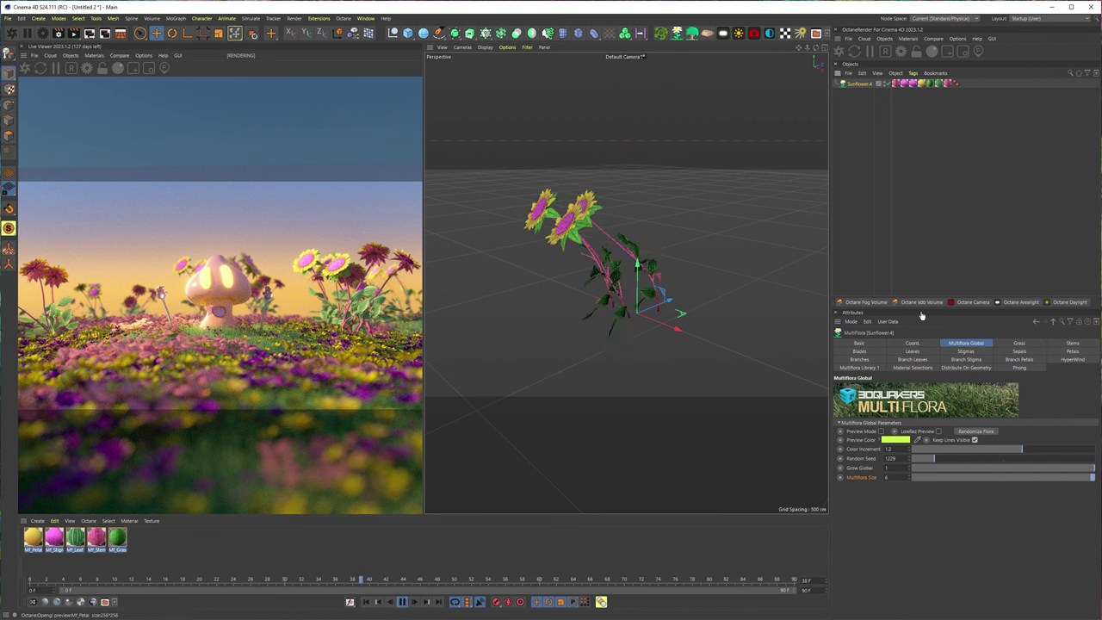
Turn on HyperWind for the sunflower and enable wind looping with a loop duration of 240.
{"action": "left_click", "coordinate": [1071, 359]}
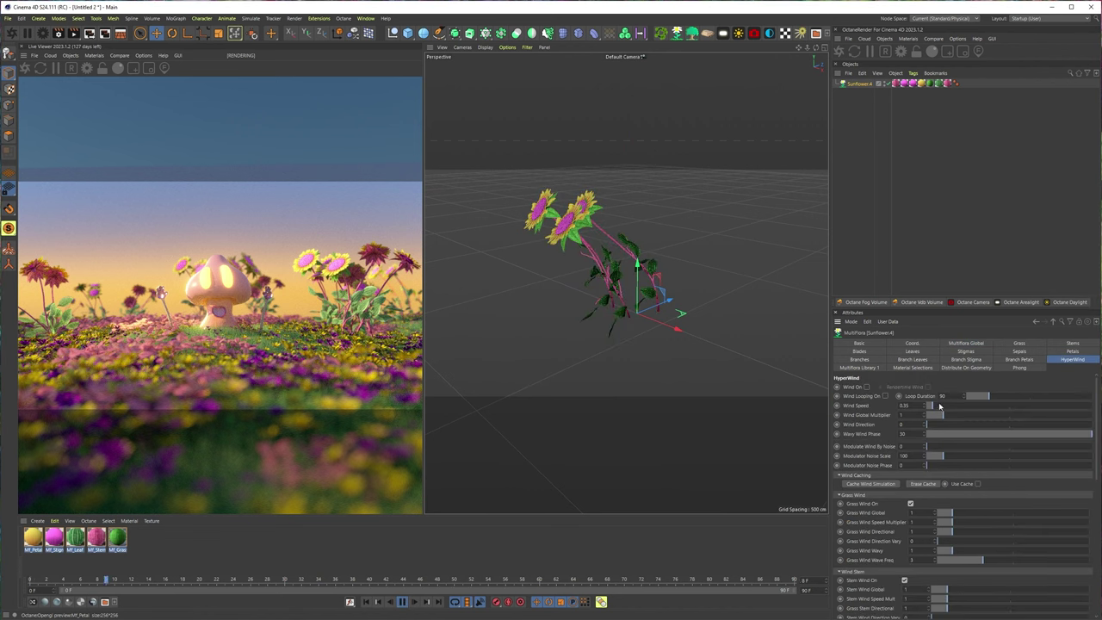
{"action": "left_click_drag", "start_coordinate": [954, 397], "coordinate": [886, 397]}
{"action": "type", "text": "240"}
{"action": "key", "text": "Return"}
{"action": "left_click", "coordinate": [866, 387]}
{"action": "left_click", "coordinate": [885, 396]}
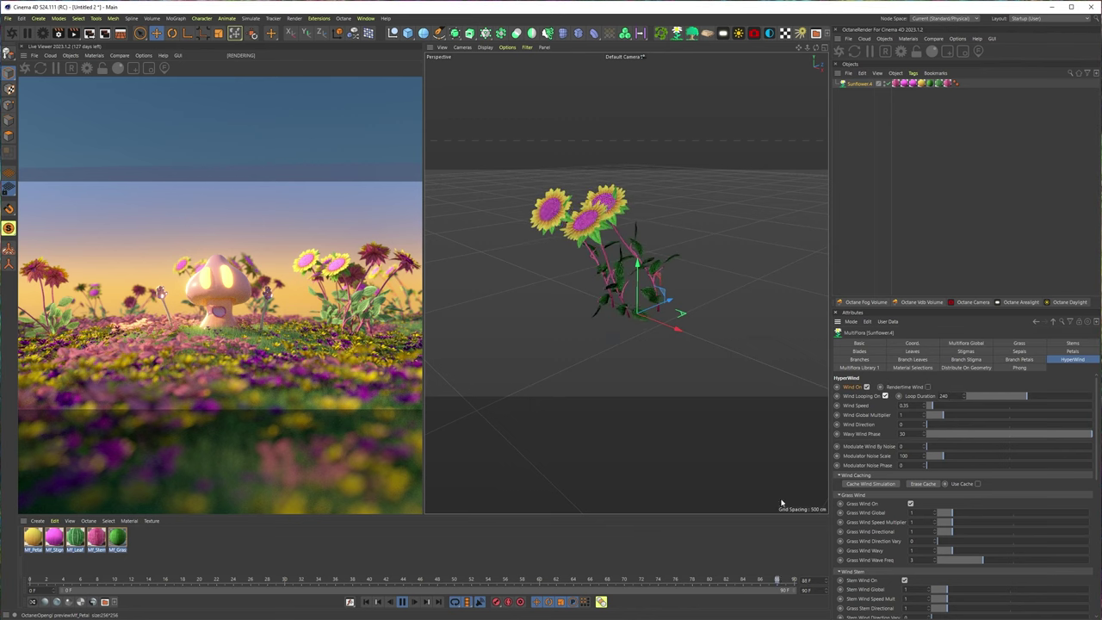
Extend the project's timeline to end at frame 240.
{"action": "double_click", "coordinate": [805, 590]}
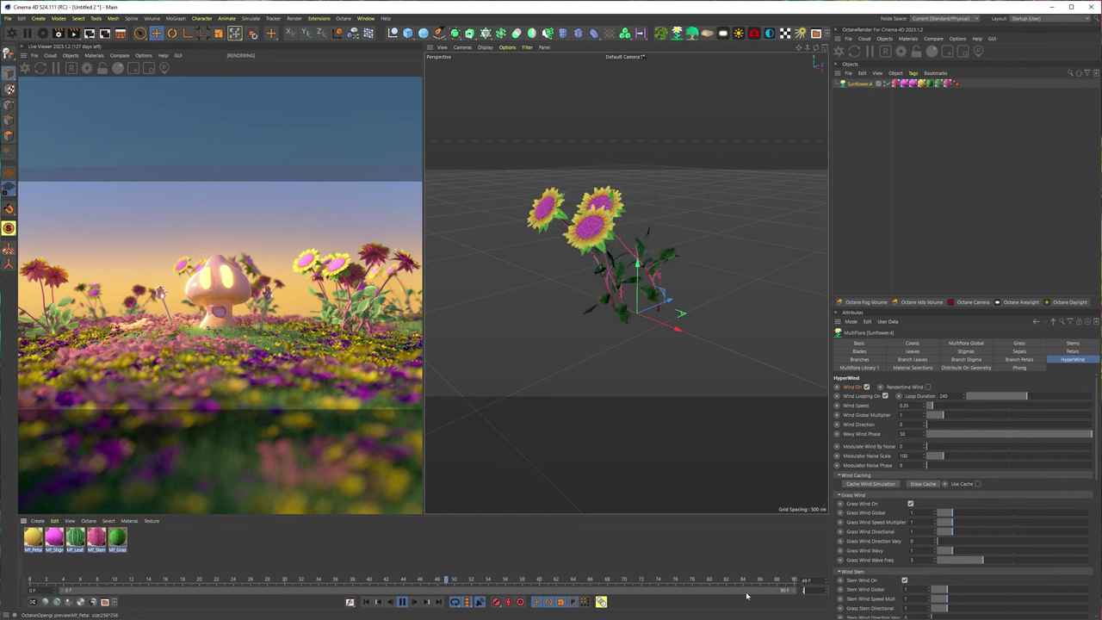
{"action": "type", "text": "240"}
{"action": "key", "text": "Return"}
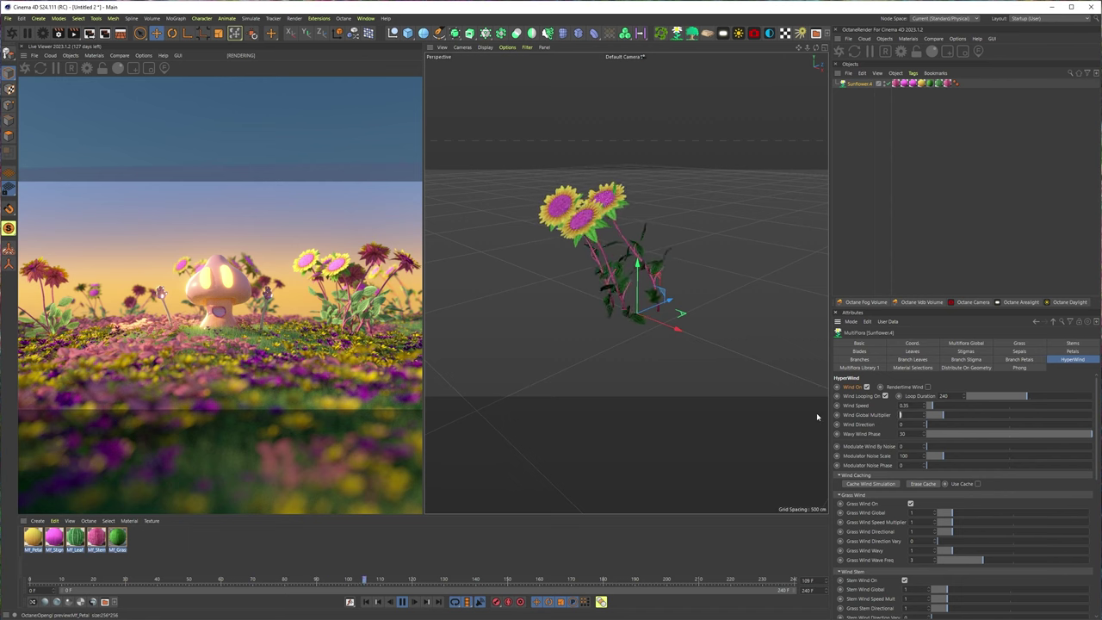
Try a Wind Global Multiplier of 0.2 on the sunflower and undo it.
{"action": "type", "text": "0.2"}
{"action": "key", "text": "Return"}
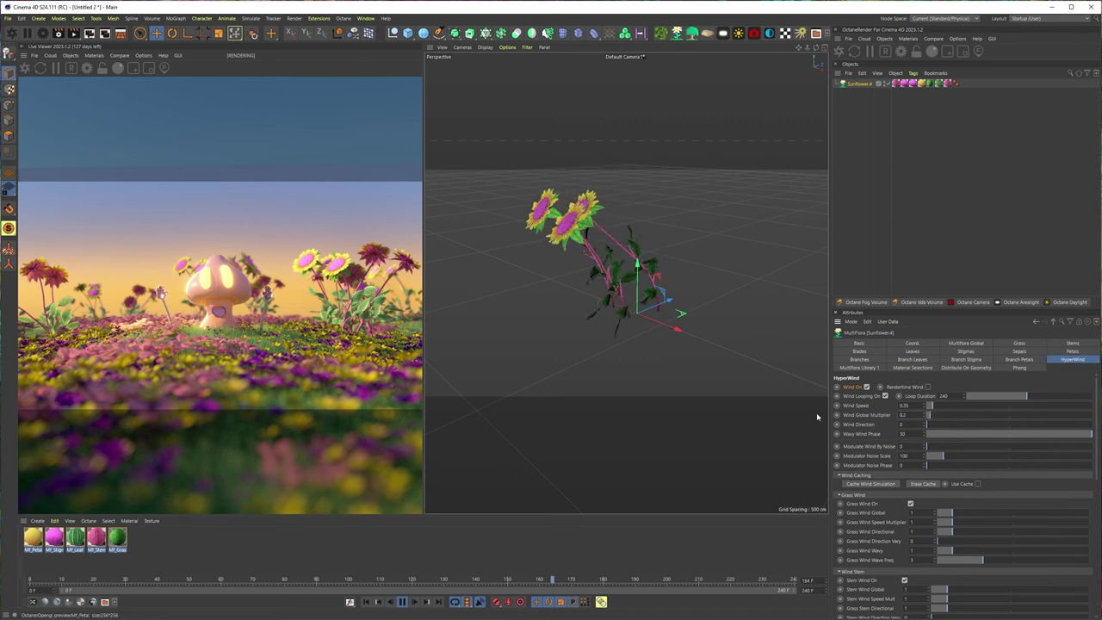
{"action": "key", "text": "ctrl+z"}
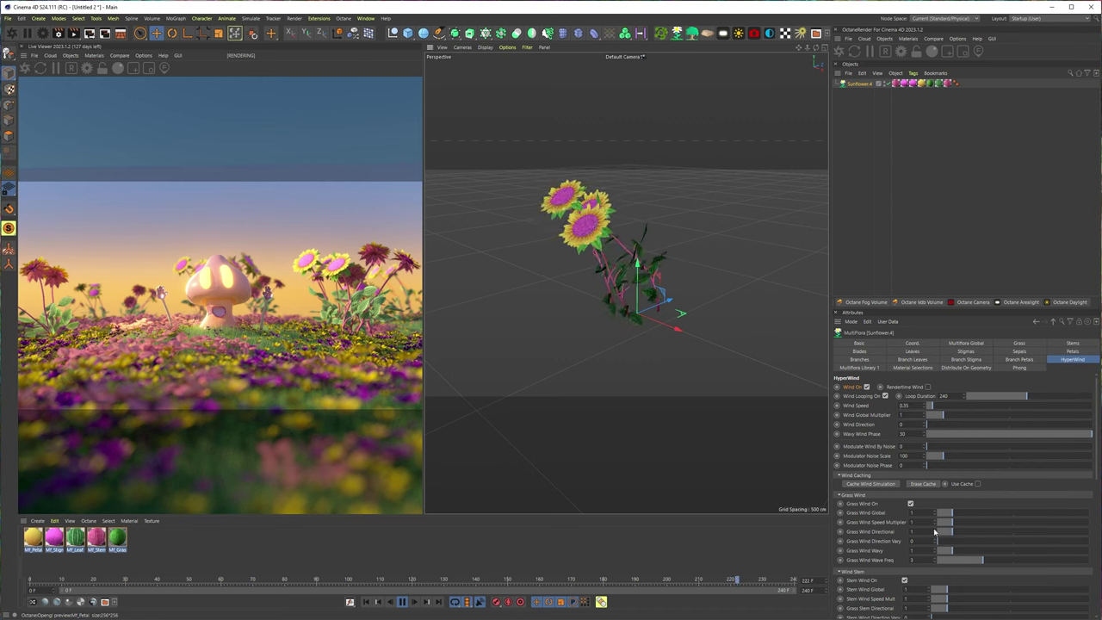
Set the sunflower's Wind Speed and Wind Global Multiplier to 0.1 and its Grass Wind Wave Freq to 1.
{"action": "double_click", "coordinate": [899, 405]}
{"action": "type", "text": "0.1"}
{"action": "key", "text": "Return"}
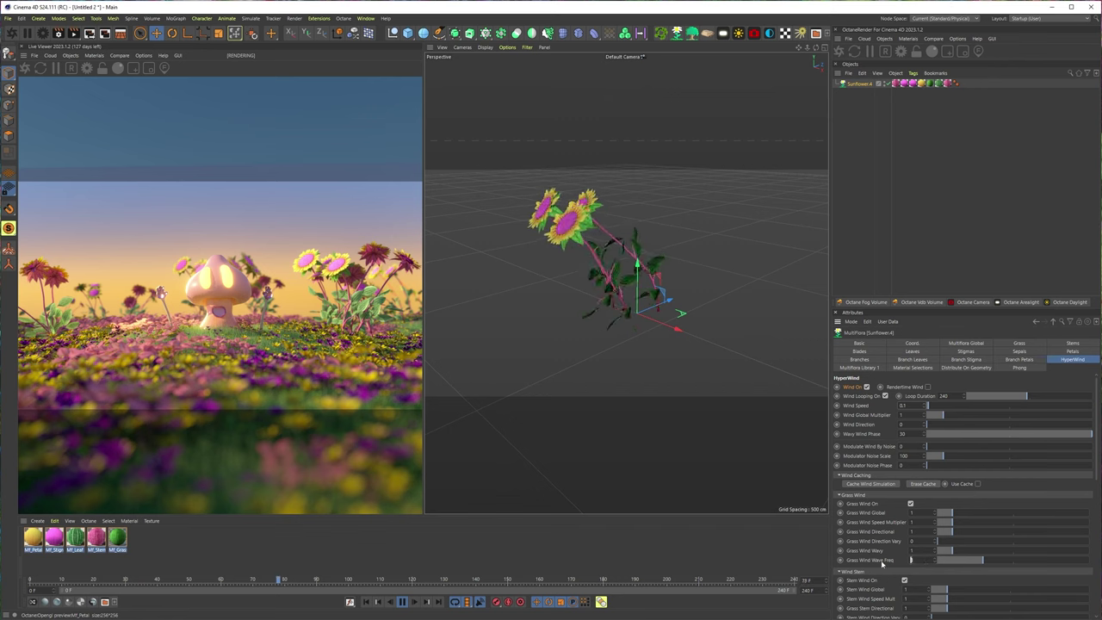
{"action": "key", "text": "Return"}
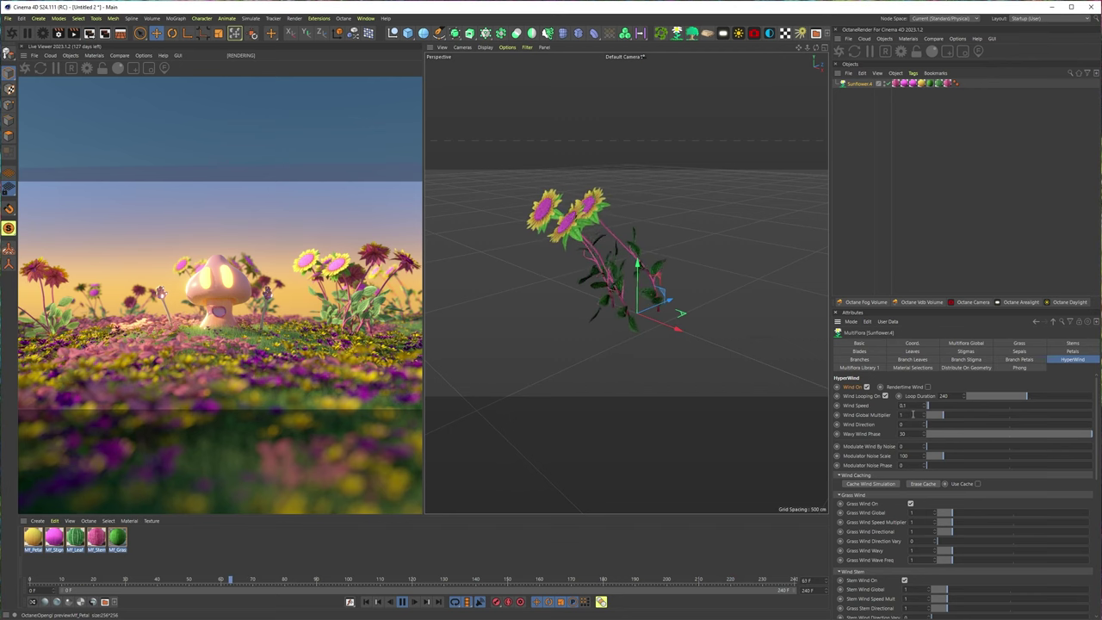
{"action": "type", "text": "0.1"}
{"action": "key", "text": "Return"}
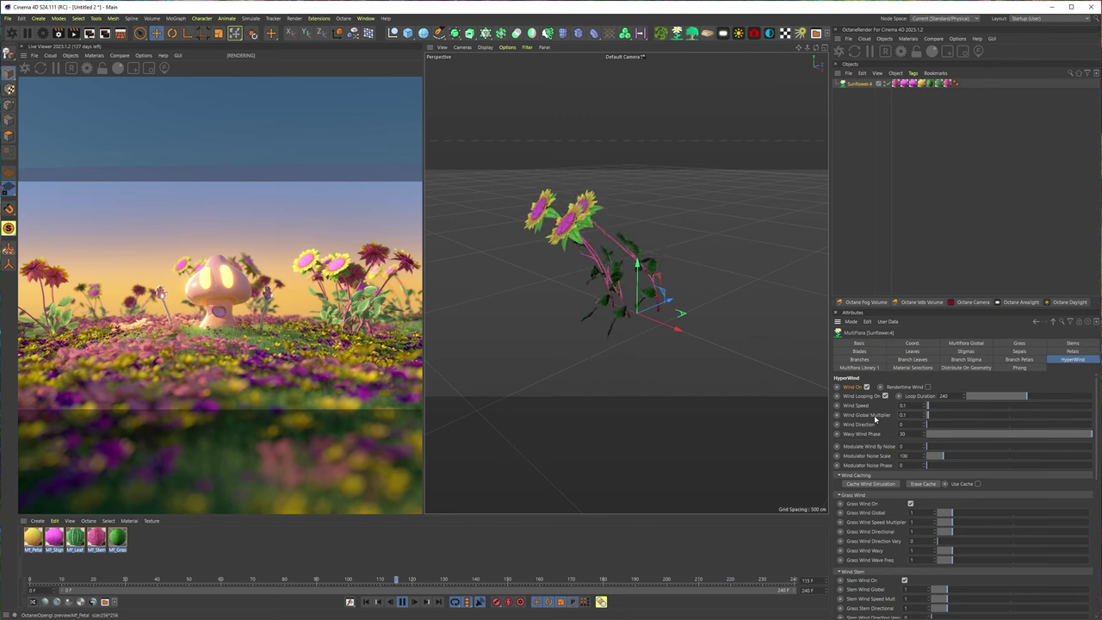
Set the sunflower's Wind Leaves Global and Branch Wind Global values to 0.1.
{"action": "scroll", "coordinate": [878, 553], "scroll_direction": "down", "scroll_amount": 3}
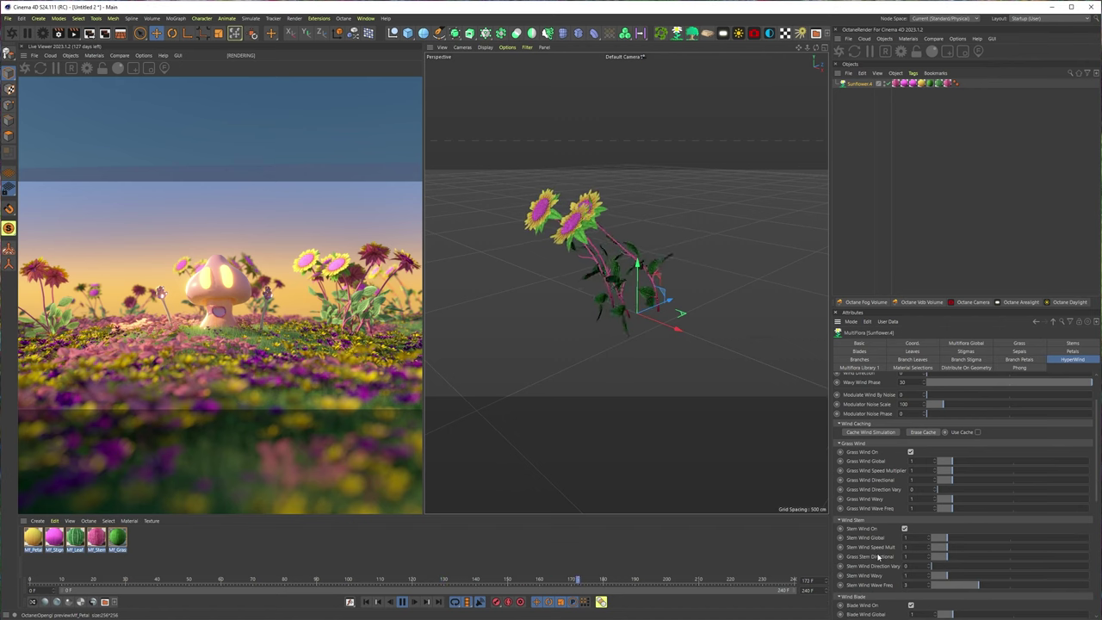
{"action": "scroll", "coordinate": [878, 556], "scroll_direction": "down", "scroll_amount": 3}
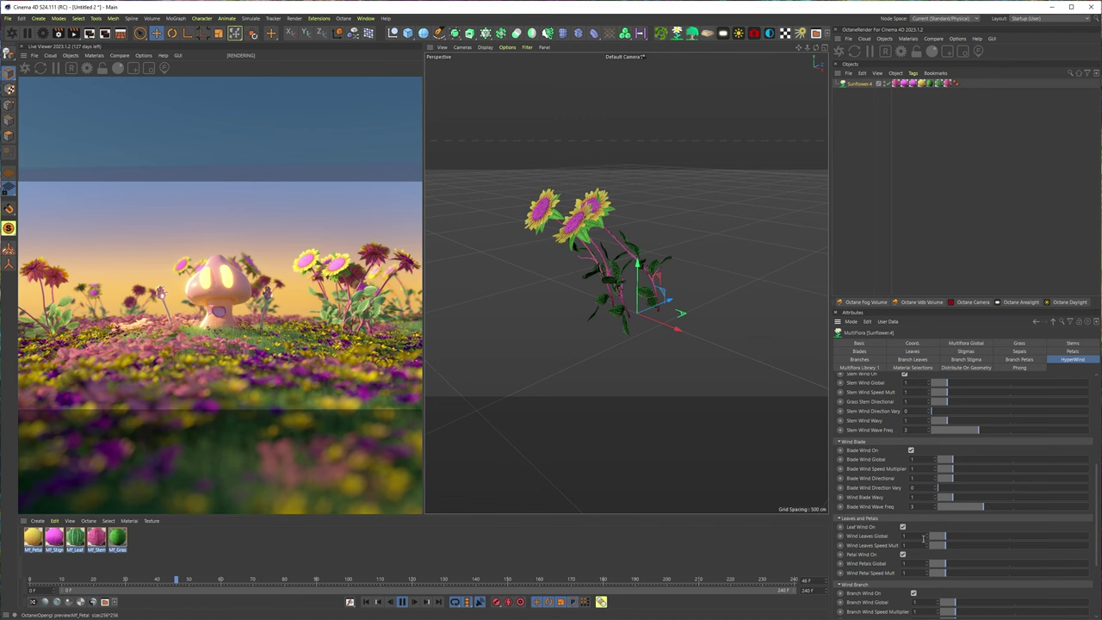
{"action": "type", "text": "0.1"}
{"action": "key", "text": "Return"}
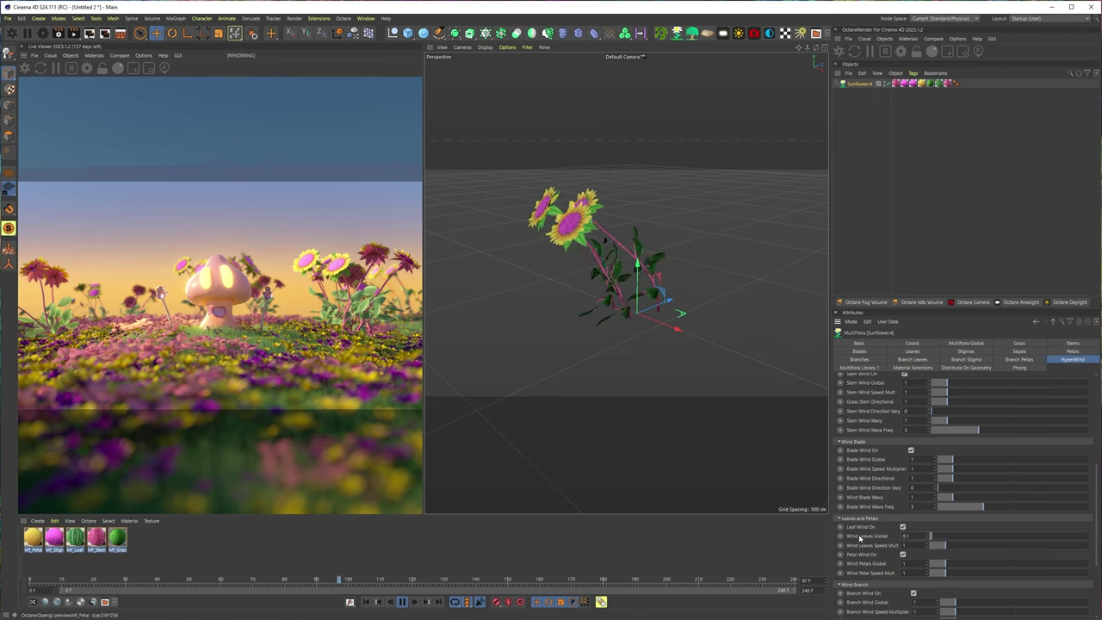
{"action": "double_click", "coordinate": [914, 601]}
{"action": "type", "text": "0.1"}
{"action": "key", "text": "Return"}
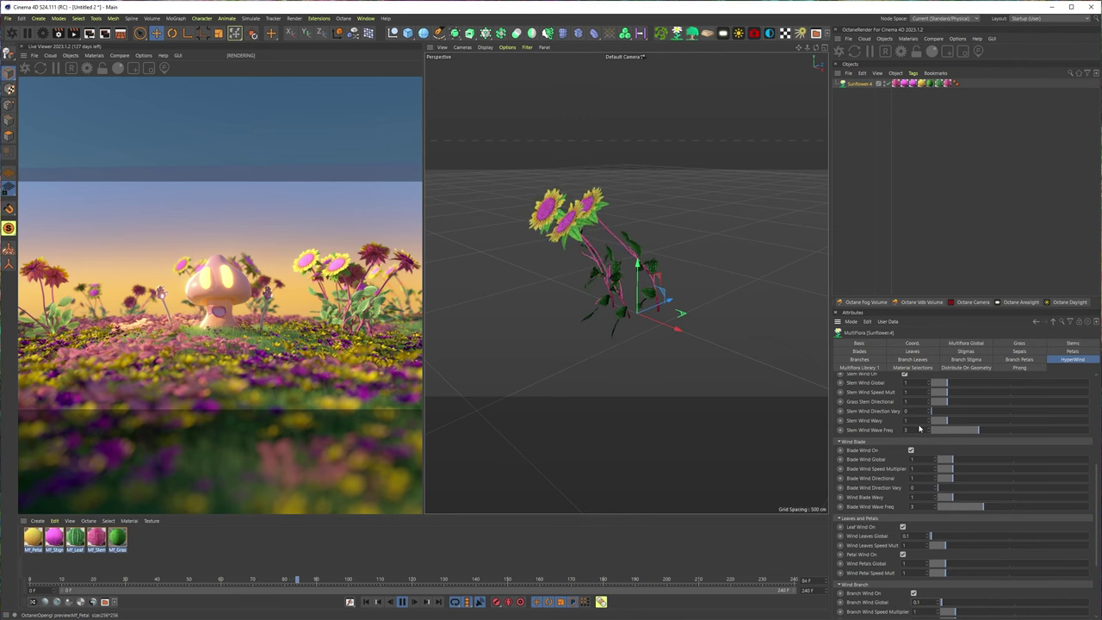
Try a Stem Wind Wavy value of 0.1, undo it, and set the Stem Wind Speed Mult to 0.1.
{"action": "key", "text": "Return"}
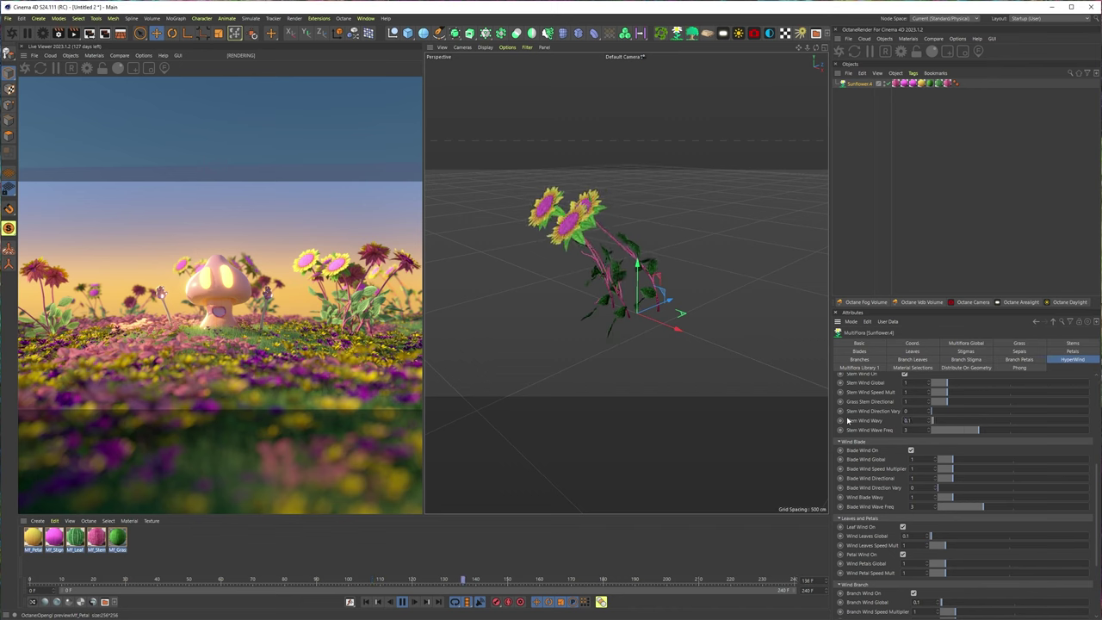
{"action": "key", "text": "ctrl+z"}
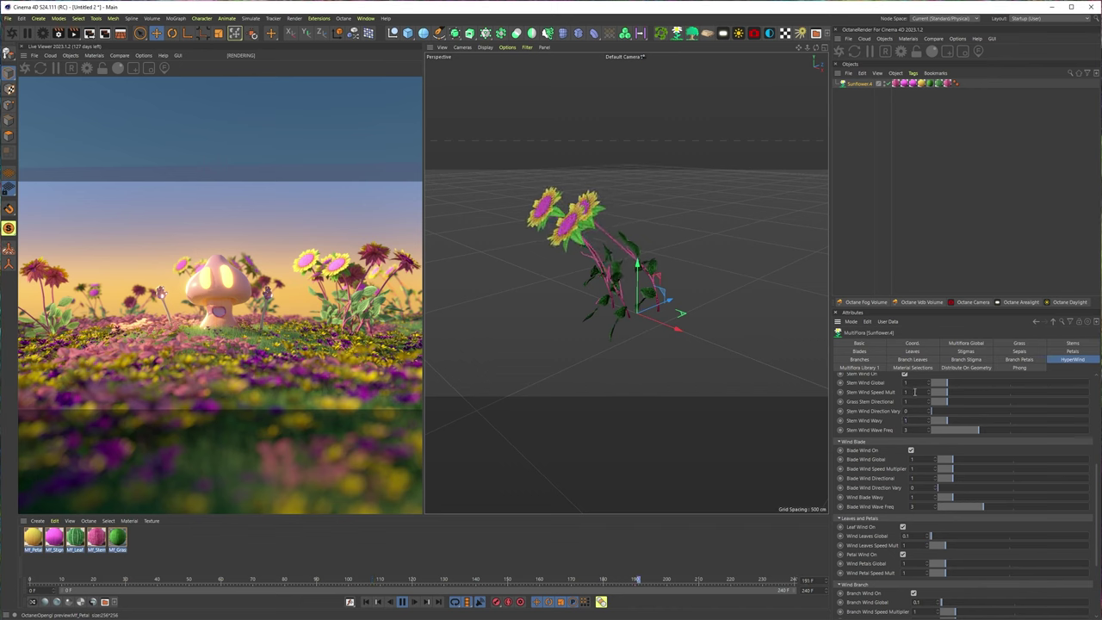
{"action": "left_click_drag", "start_coordinate": [916, 393], "coordinate": [859, 393]}
{"action": "type", "text": "0.1"}
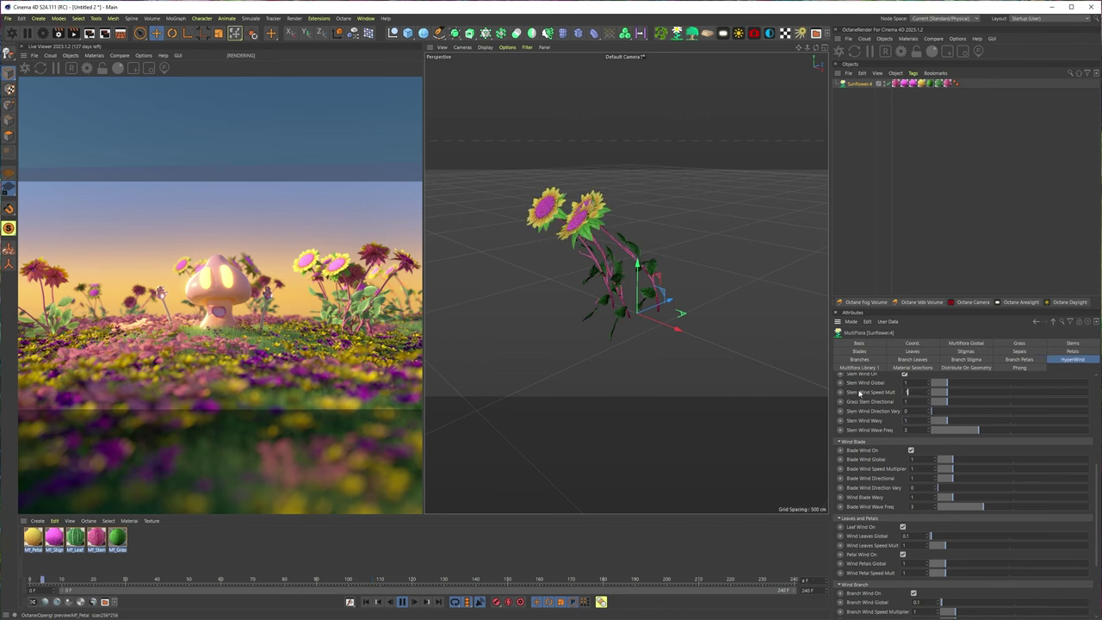
{"action": "key", "text": "Return"}
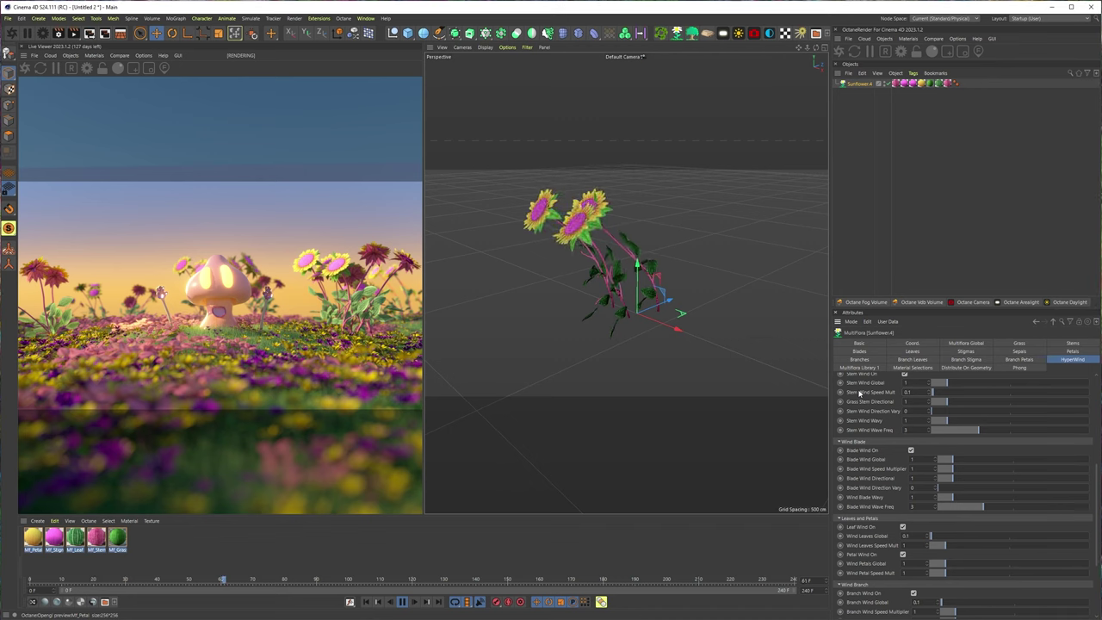
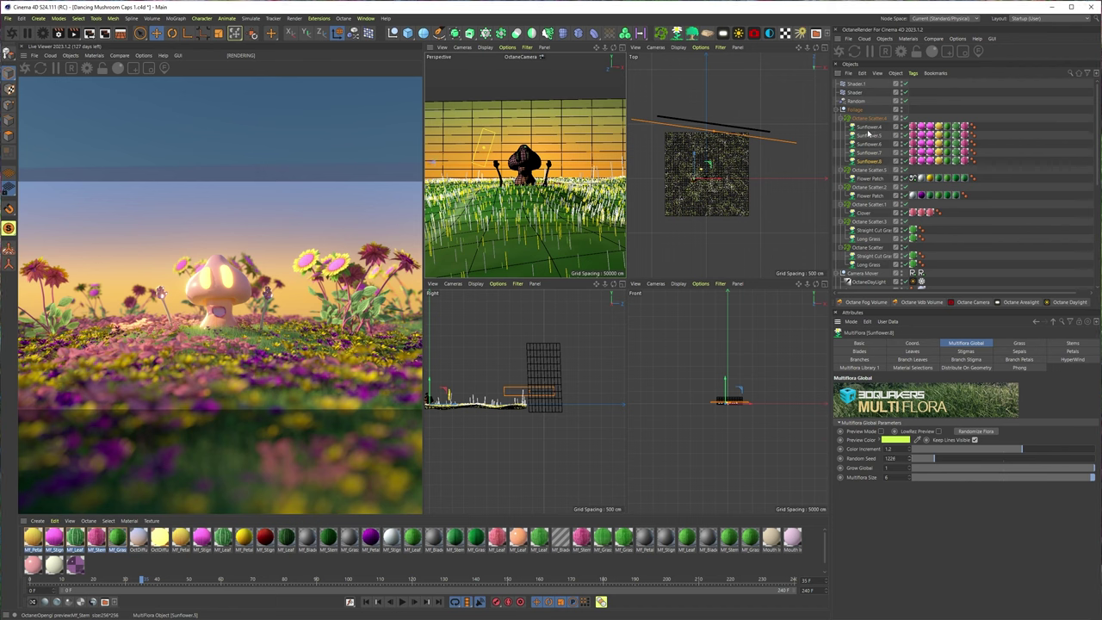
Select Sunflower.4 through Sunflower.8 in the Dancing Mushroom Caps project and review their shared HyperWind settings.
{"action": "left_click", "coordinate": [867, 128], "text": "shift"}
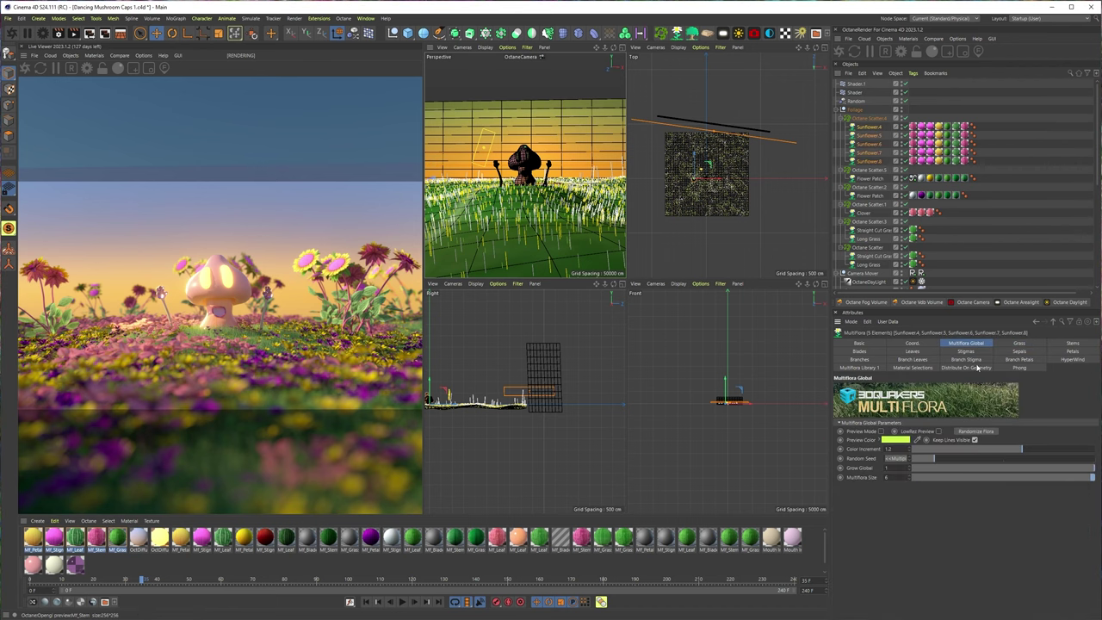
{"action": "left_click", "coordinate": [860, 368]}
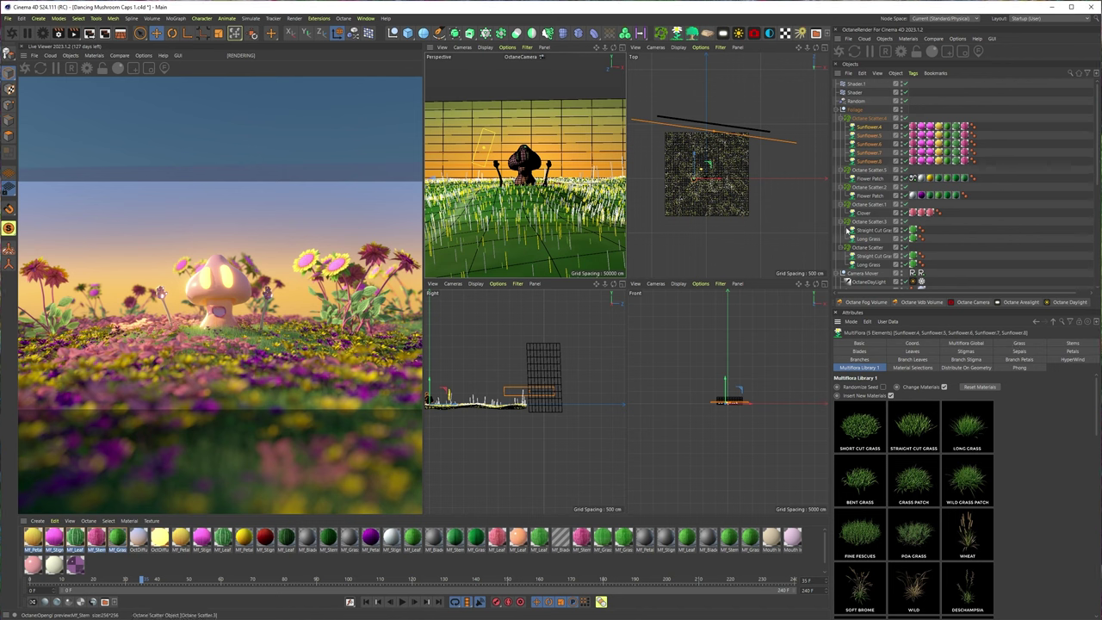
{"action": "left_click", "coordinate": [965, 342]}
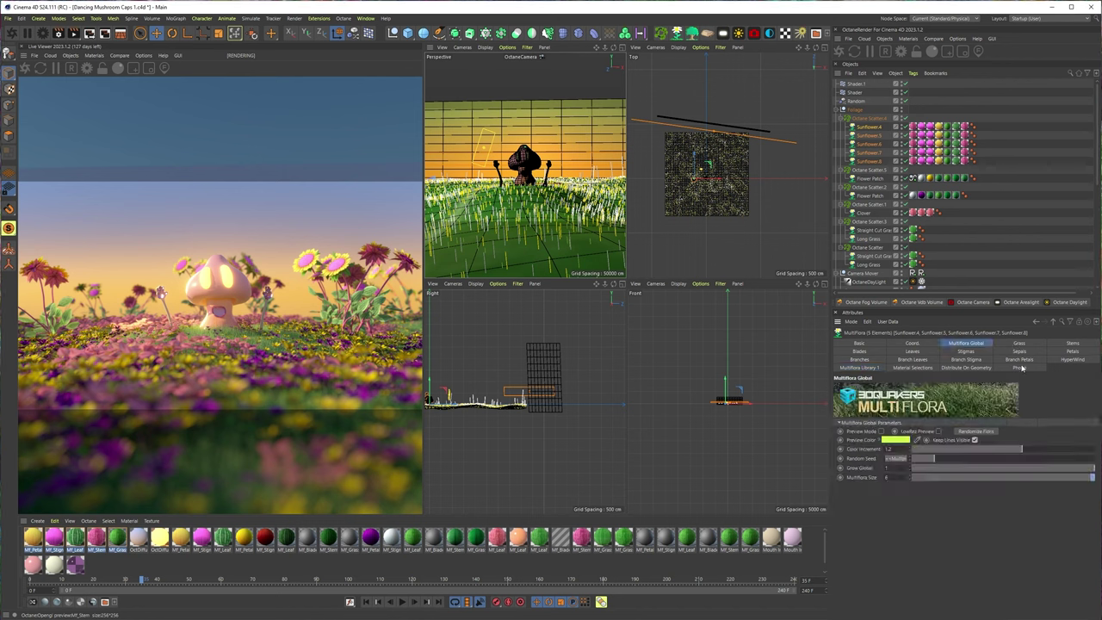
{"action": "left_click", "coordinate": [864, 368]}
{"action": "left_click", "coordinate": [965, 343]}
{"action": "left_click", "coordinate": [912, 359]}
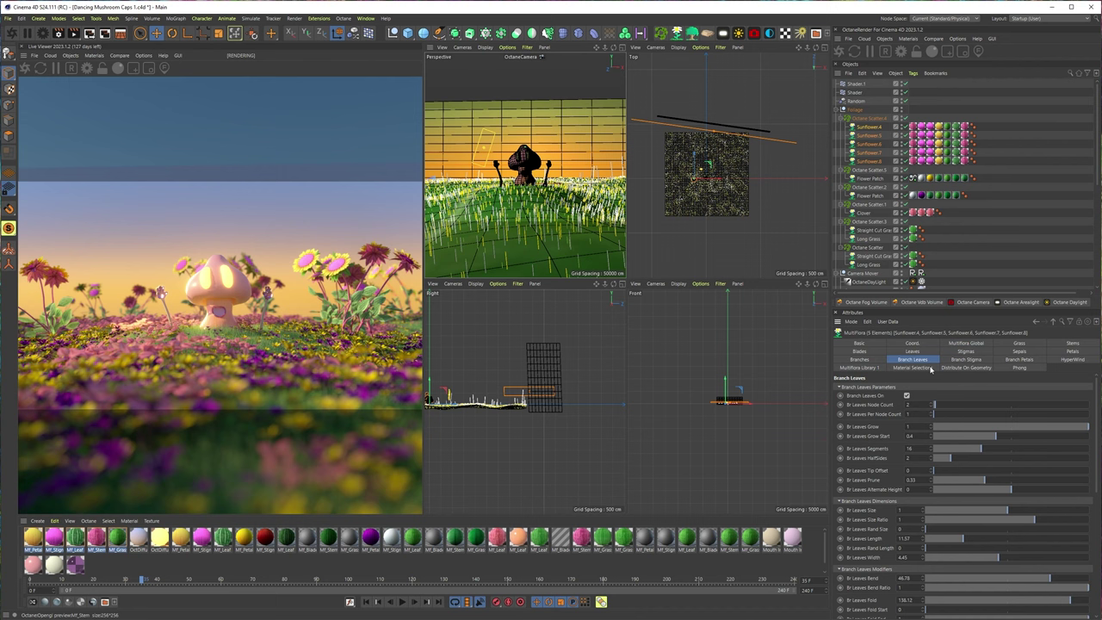
{"action": "left_click", "coordinate": [912, 368]}
{"action": "left_click", "coordinate": [1069, 359]}
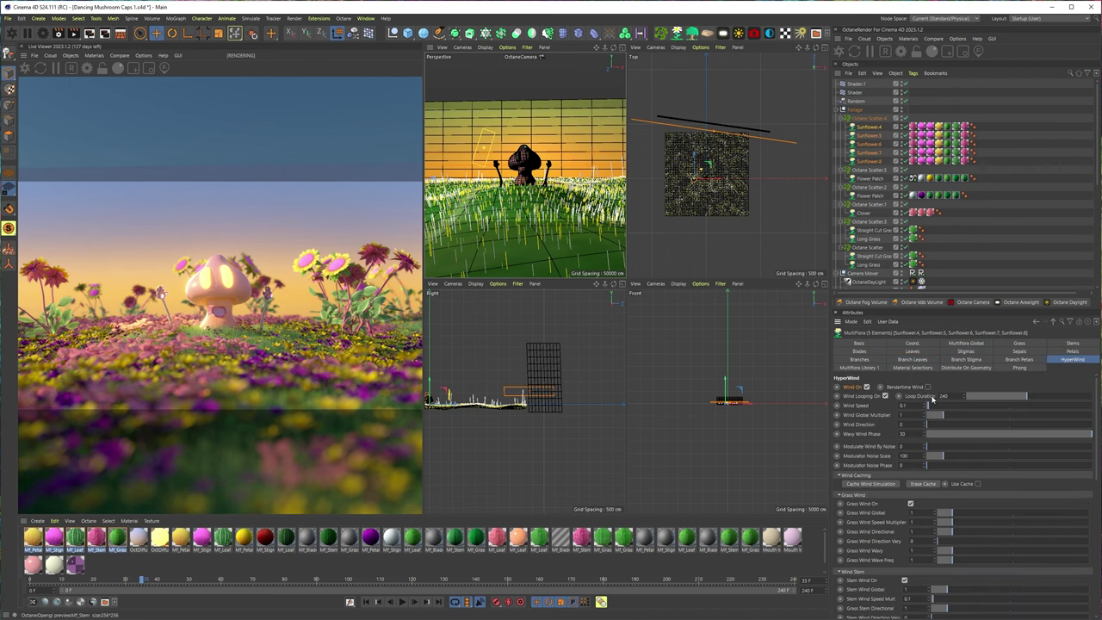
Play the animation, stop it at frame 74 and resend the scene to the Octane live render.
{"action": "left_click", "coordinate": [404, 603]}
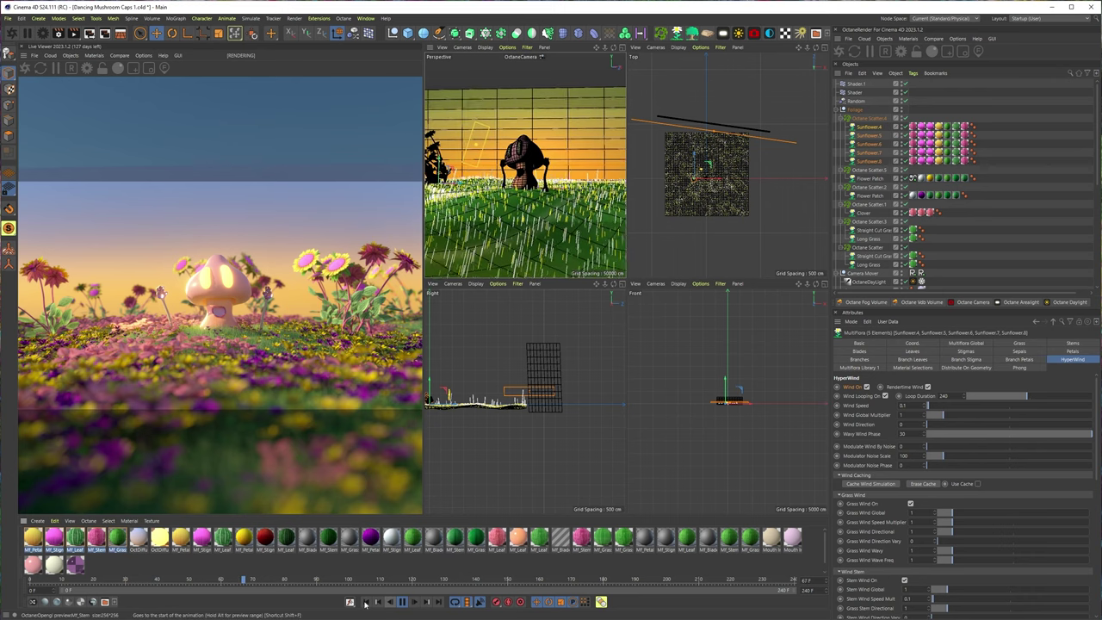
{"action": "left_click", "coordinate": [405, 600]}
{"action": "left_click", "coordinate": [27, 70]}
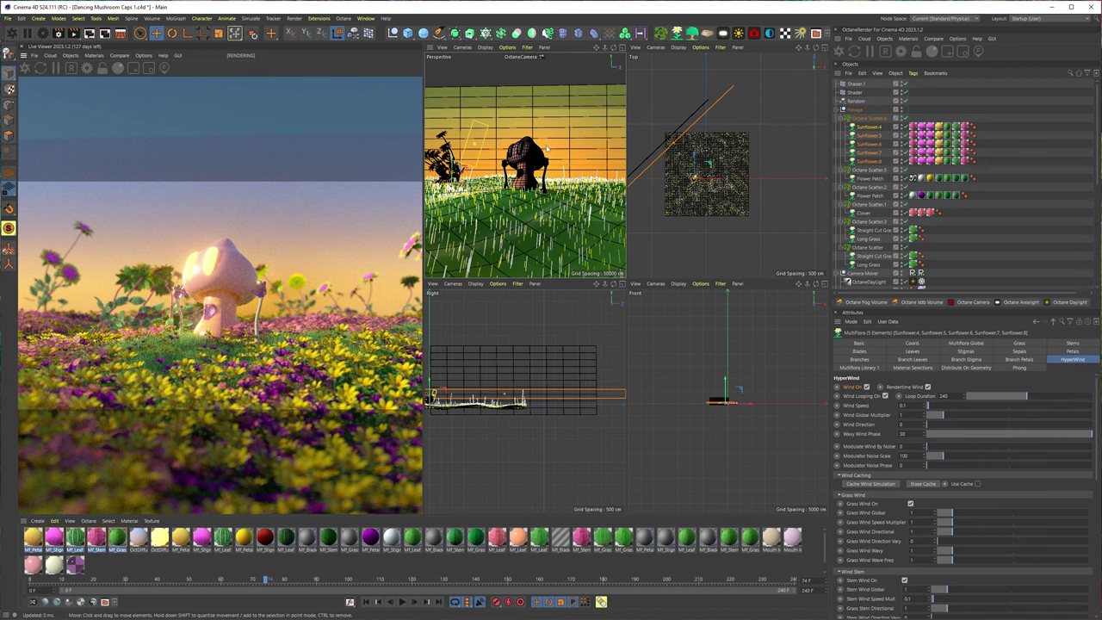
Collapse the Foliage, Camera Mover, Dancing Mush Body and Dancing Mushroom hierarchies in the object list.
{"action": "left_click", "coordinate": [840, 110]}
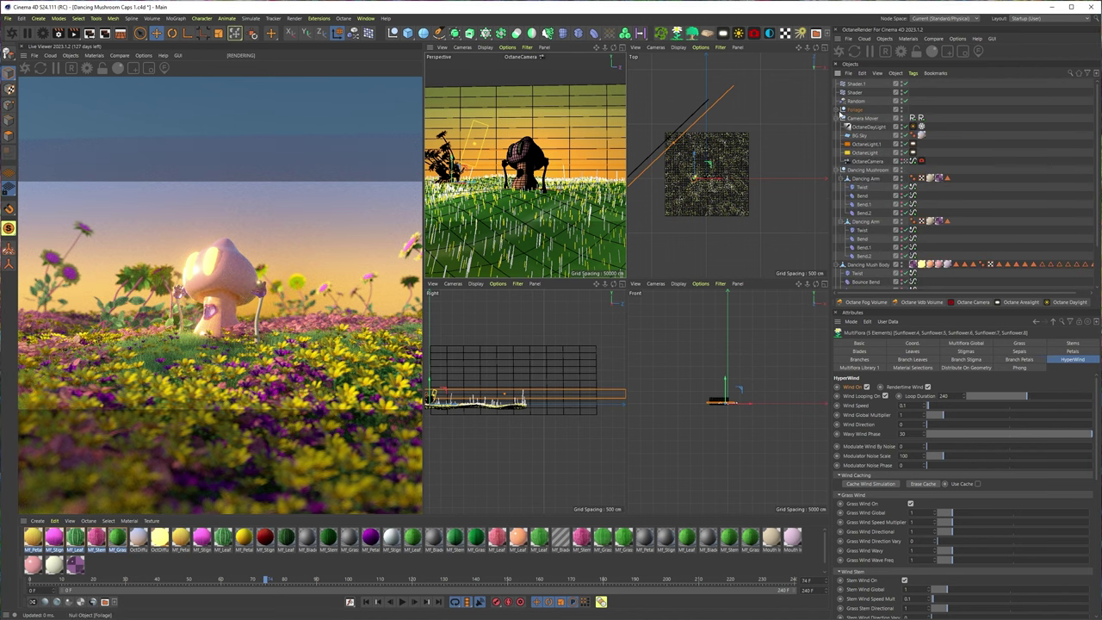
{"action": "left_click", "coordinate": [839, 119]}
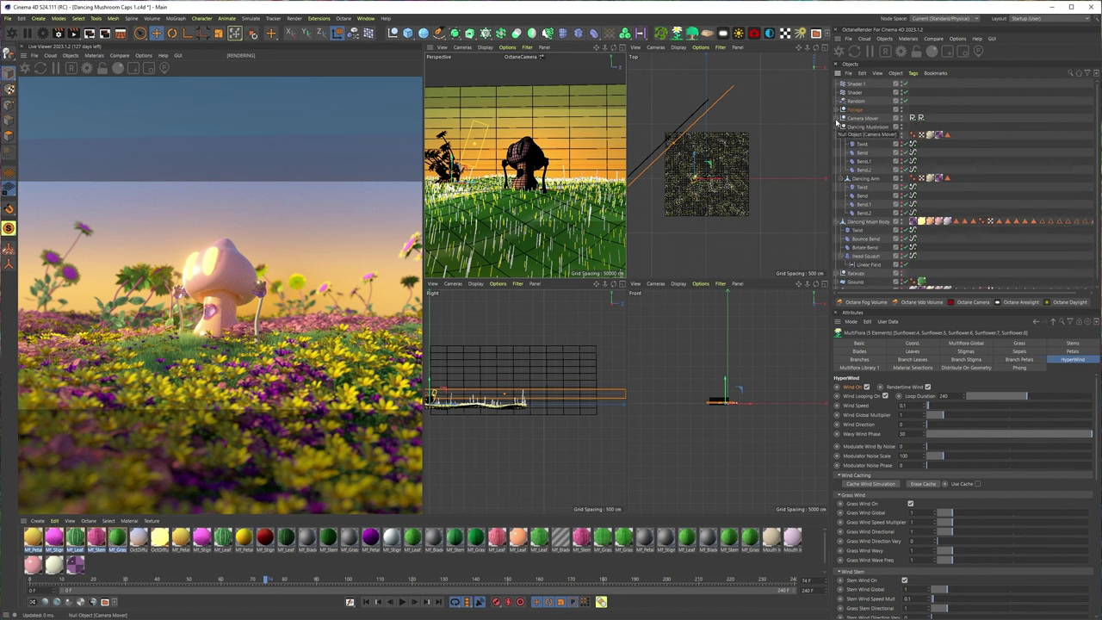
{"action": "left_click", "coordinate": [840, 222]}
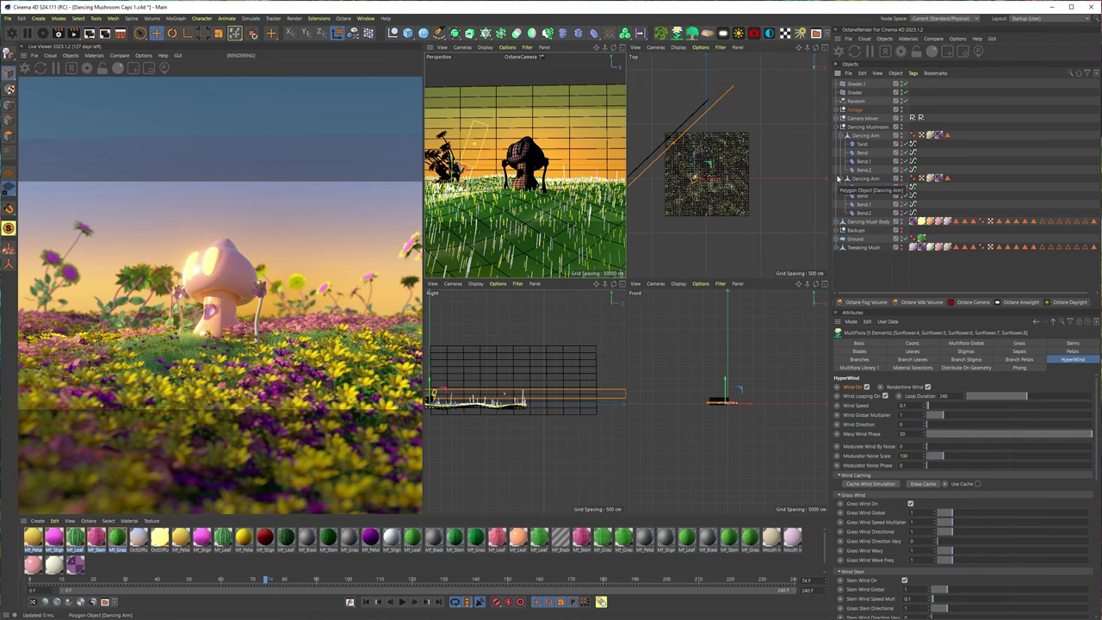
{"action": "left_click", "coordinate": [840, 127]}
Try wrapping the Tweaking Mush object in a Subdivision Surface and undo it.
{"action": "left_click", "coordinate": [857, 153]}
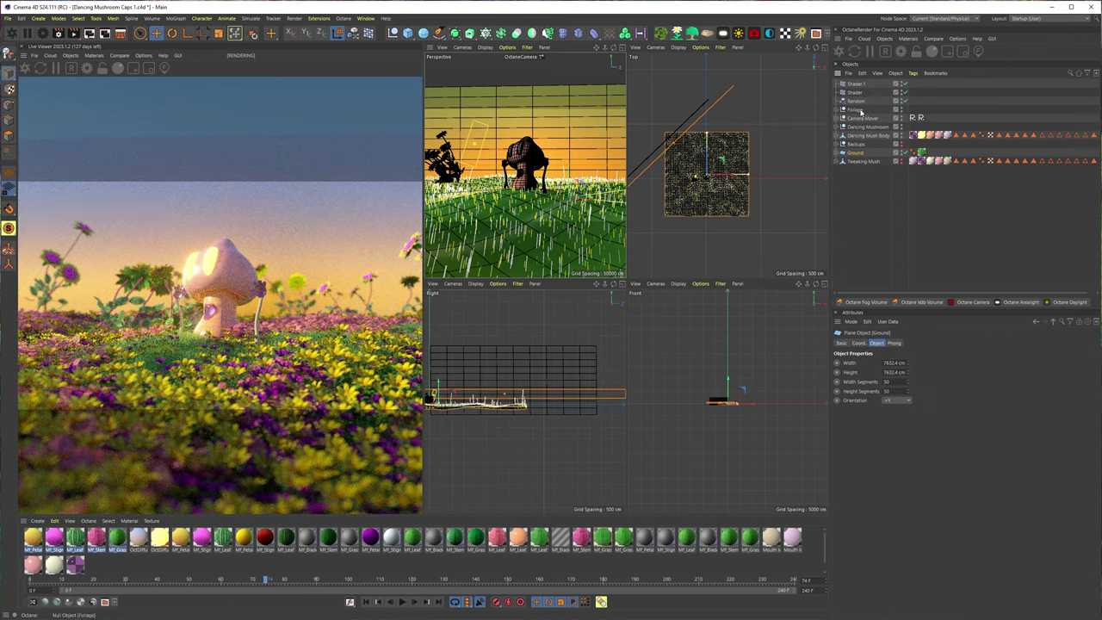
{"action": "left_click", "coordinate": [862, 161]}
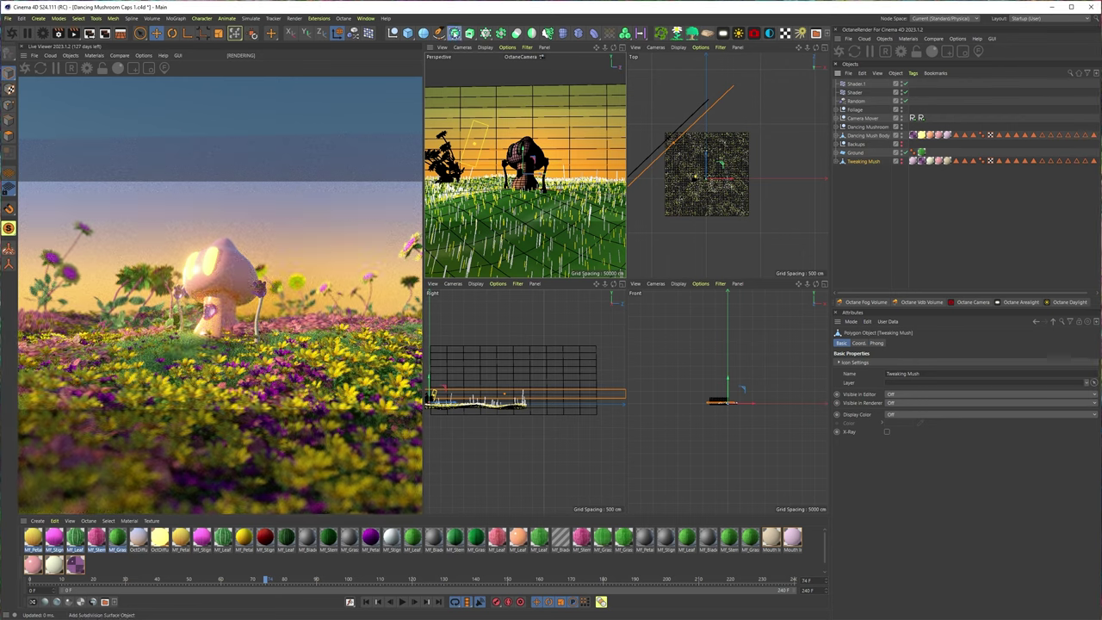
{"action": "left_click", "coordinate": [455, 34], "text": "alt"}
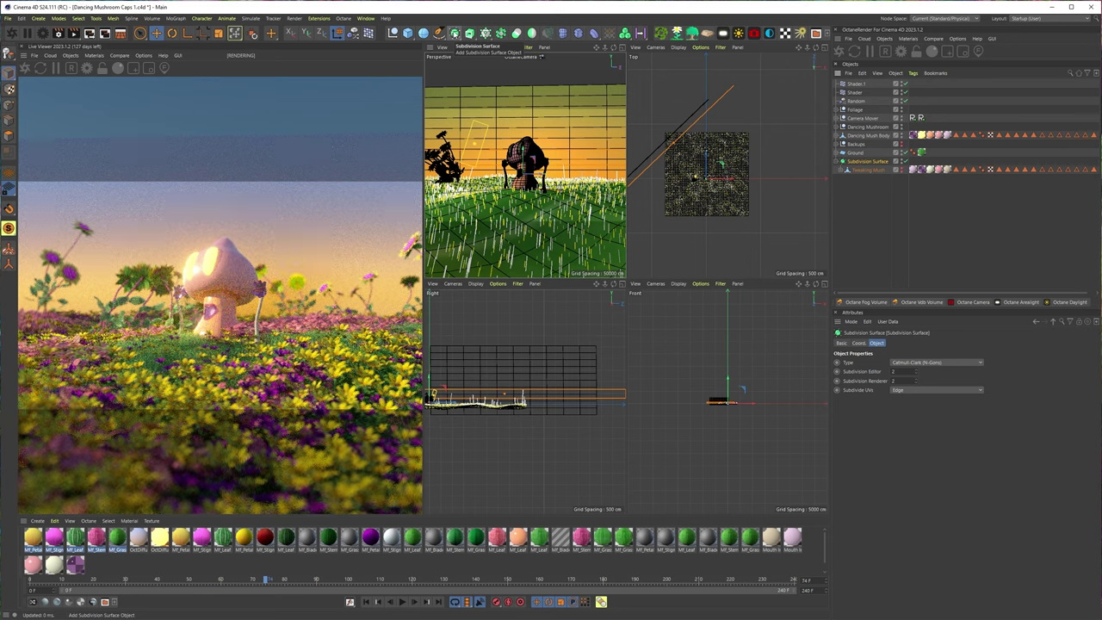
{"action": "key", "text": "ctrl+z"}
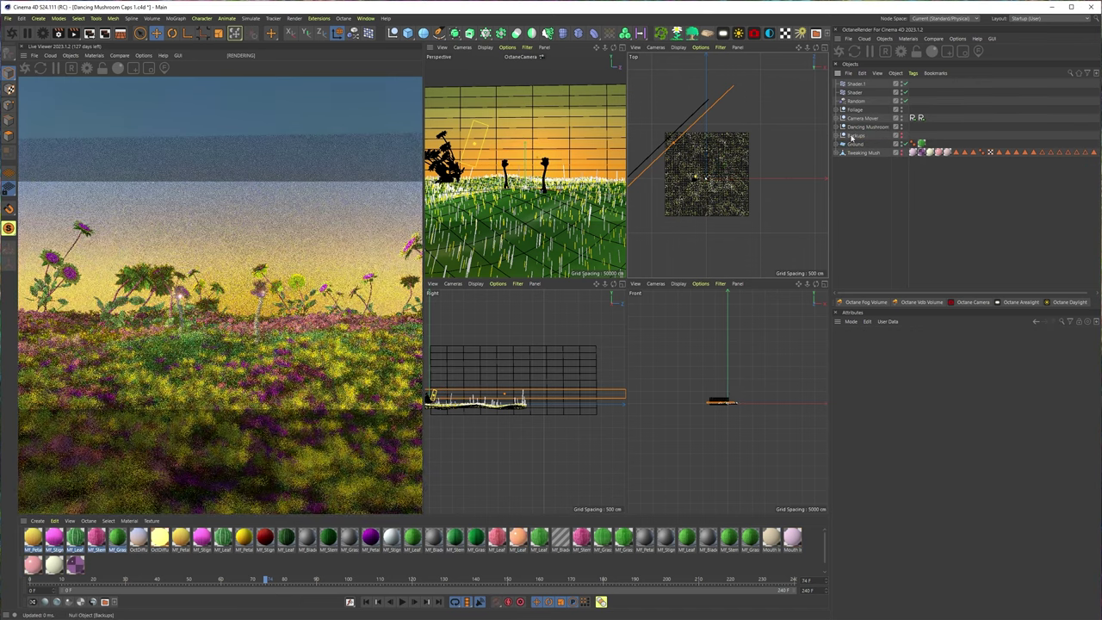
Nest the Dancing Mush Body inside the Dancing Mushroom null and collapse the group.
{"action": "left_click", "coordinate": [857, 128]}
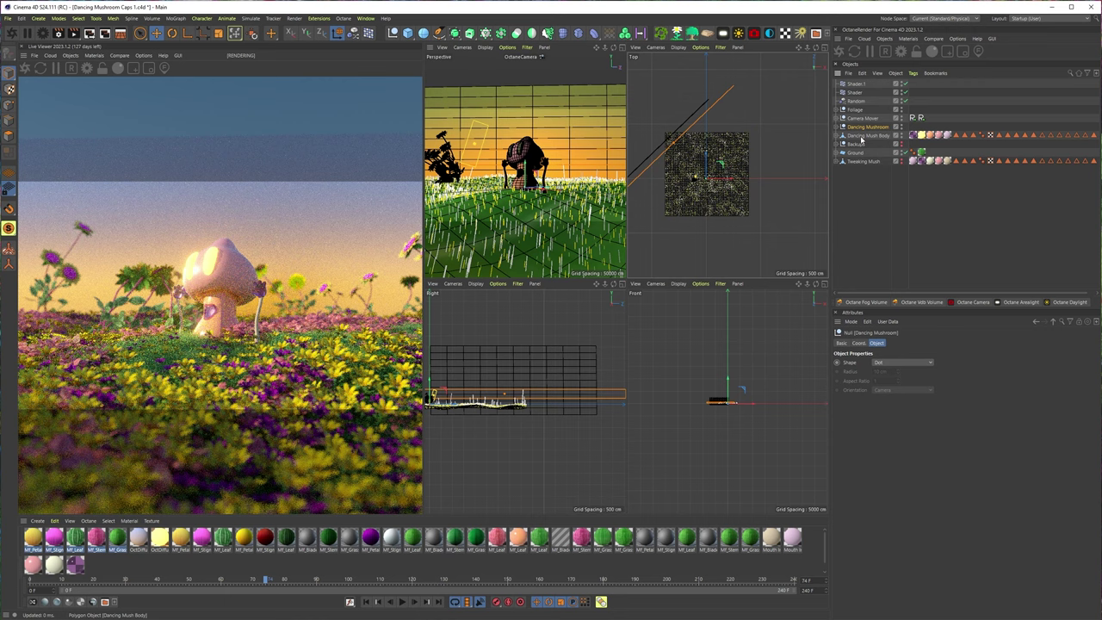
{"action": "left_click", "coordinate": [867, 136]}
{"action": "left_click_drag", "start_coordinate": [867, 128], "coordinate": [868, 127]}
{"action": "left_click", "coordinate": [865, 126]}
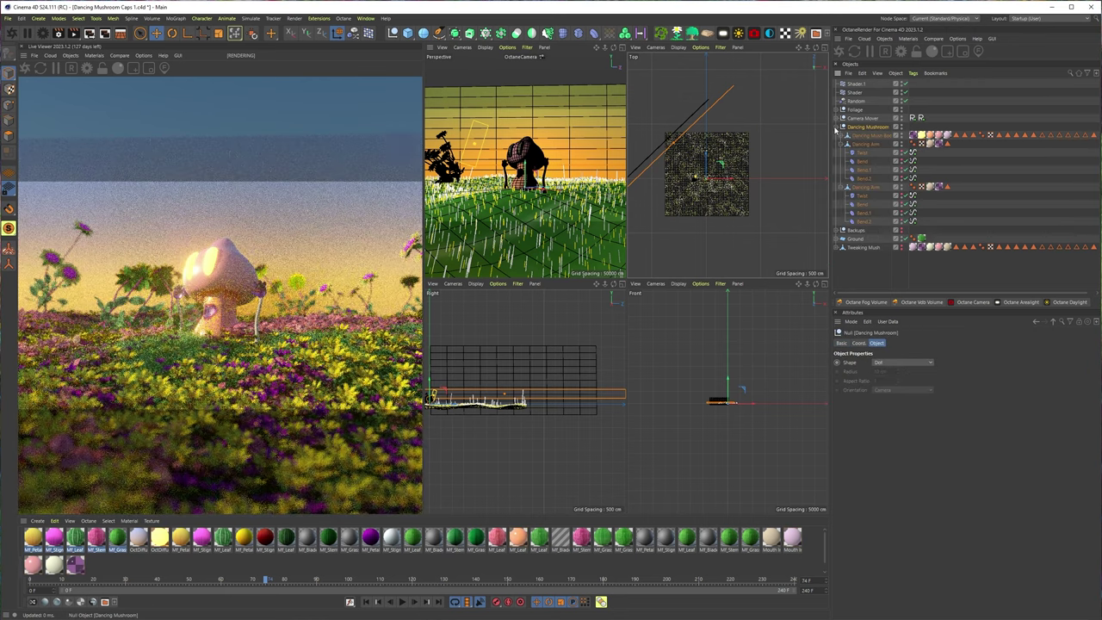
{"action": "left_click", "coordinate": [836, 126]}
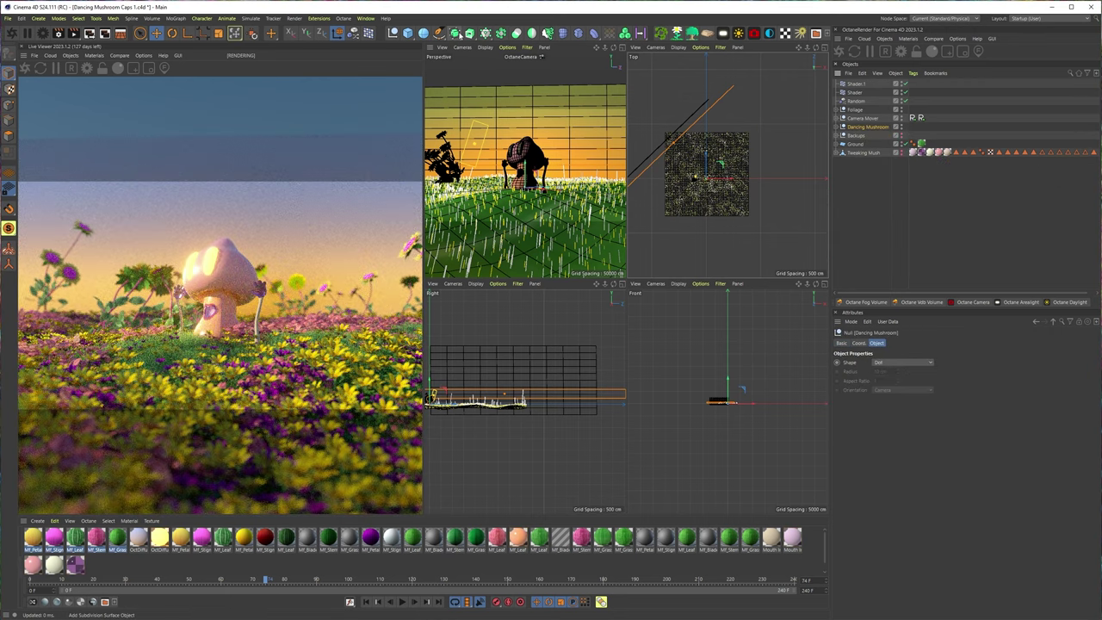
Wrap the Dancing Mushroom null in a Subdivision Surface generator.
{"action": "left_click", "coordinate": [456, 34], "text": "alt"}
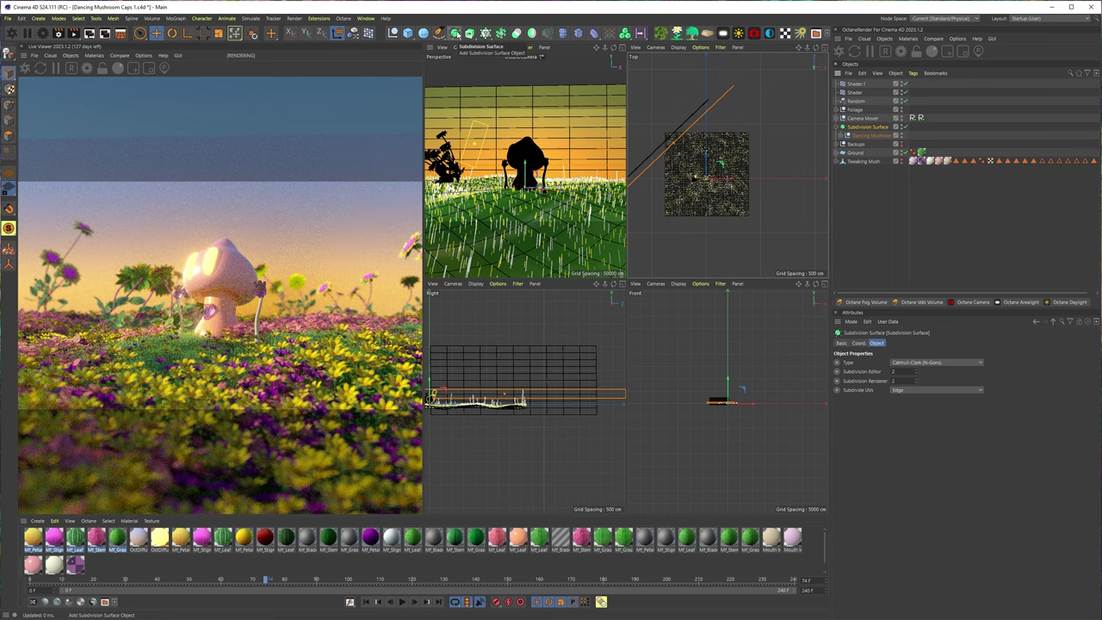
{"action": "key", "text": "ctrl+z"}
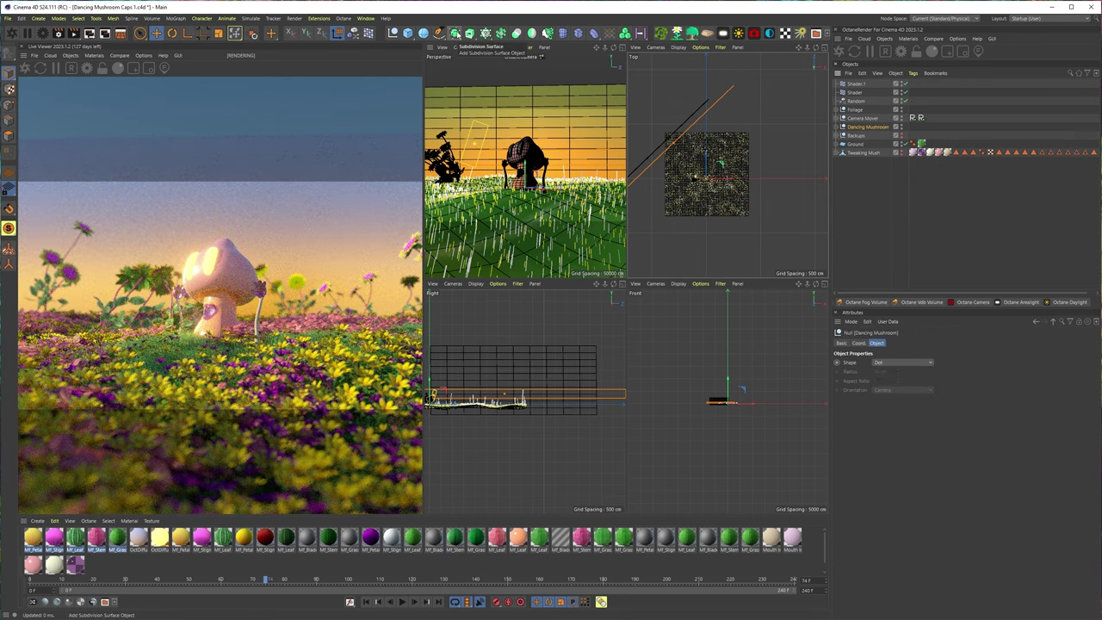
{"action": "left_click", "coordinate": [456, 33], "text": "alt"}
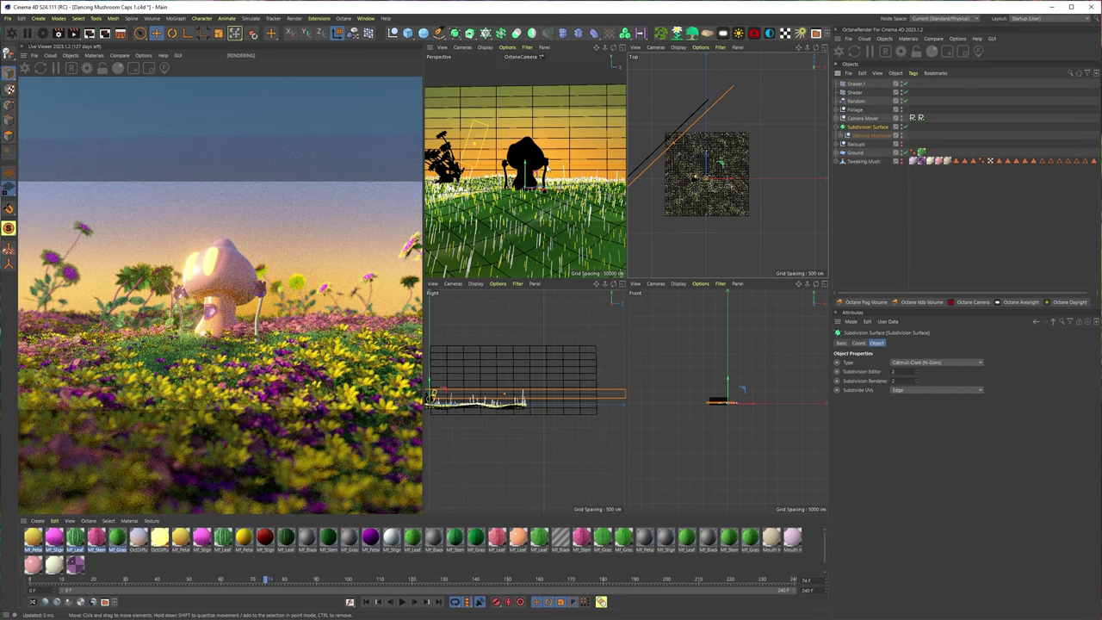
{"action": "scroll", "coordinate": [527, 165], "scroll_direction": "up", "scroll_amount": 3}
{"action": "scroll", "coordinate": [526, 165], "scroll_direction": "down", "scroll_amount": 4}
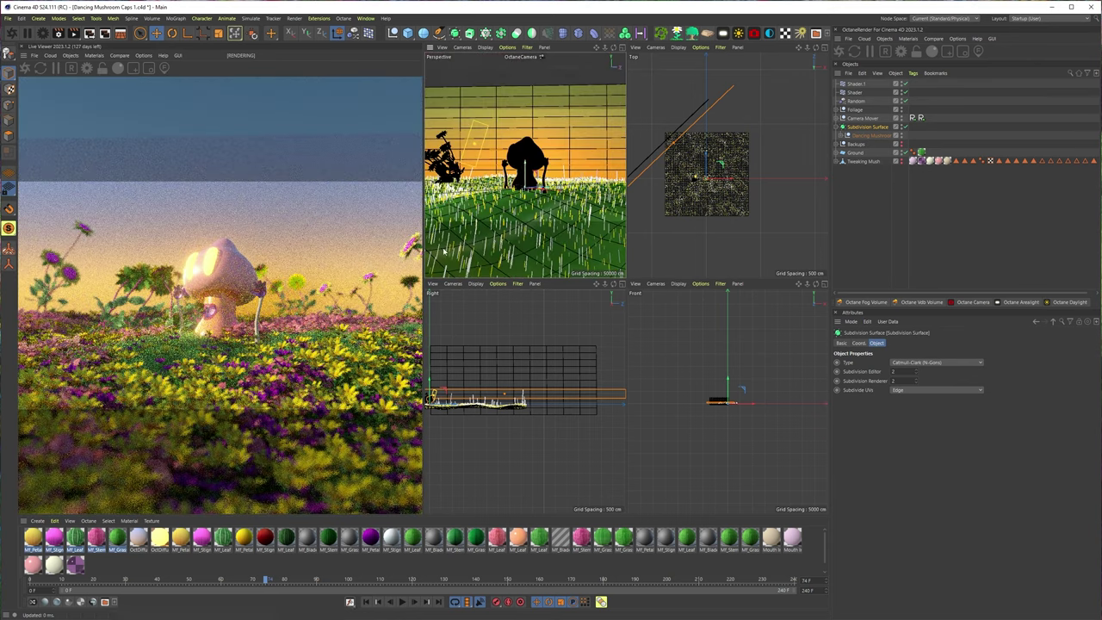
Preview the animation, switch off the Subdivision Surface above the Dancing Mushroom null, and return to frame 0.
{"action": "left_click", "coordinate": [402, 601]}
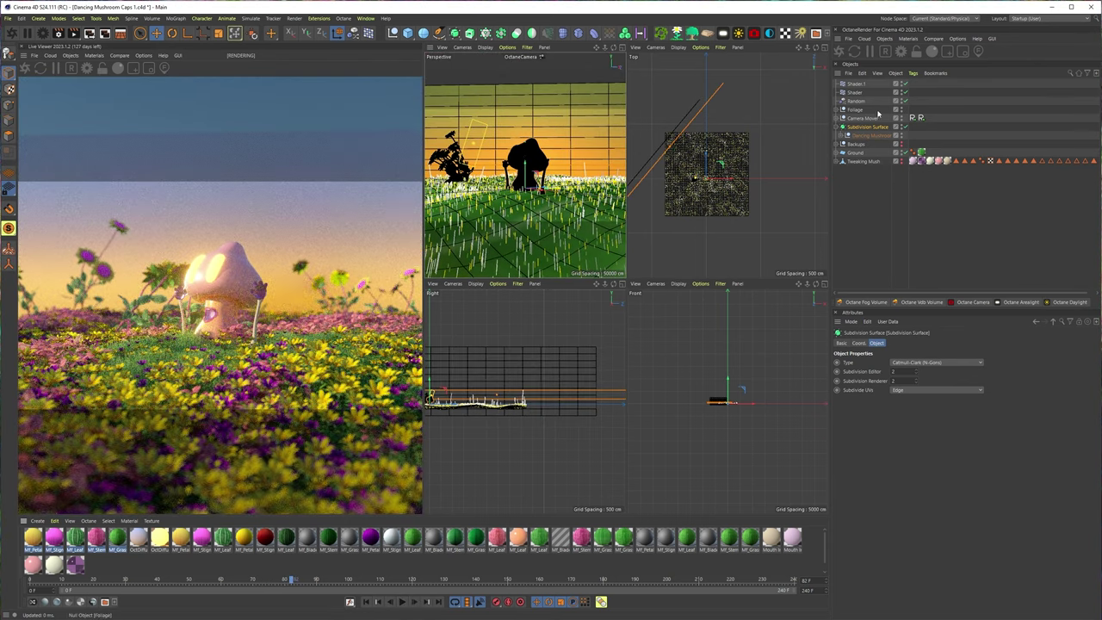
{"action": "left_click", "coordinate": [870, 135]}
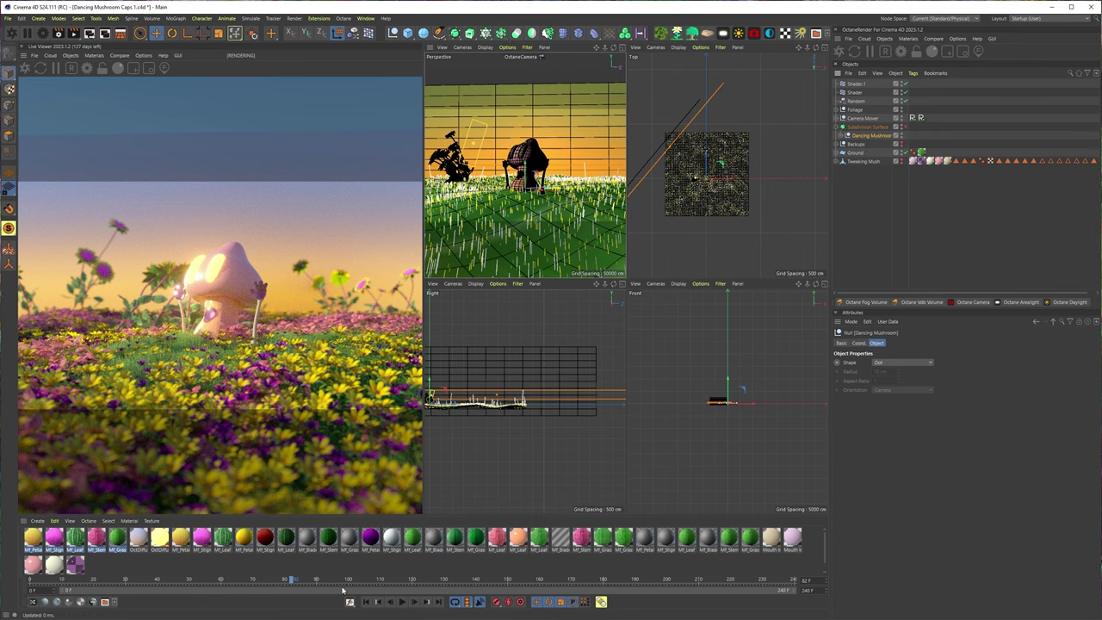
{"action": "key", "text": "shift+f"}
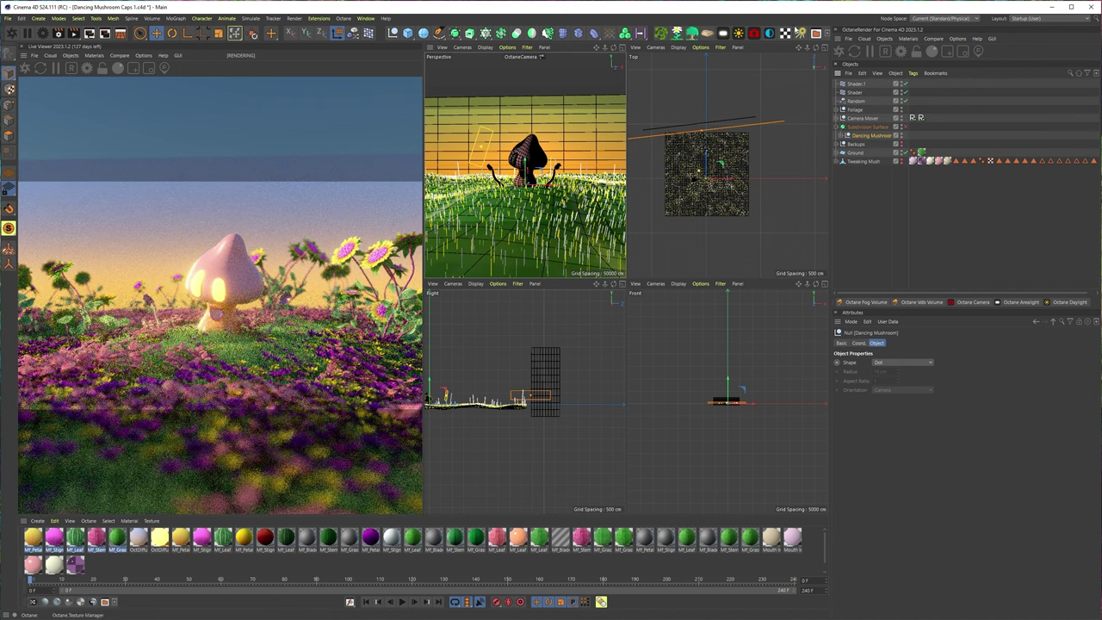
{"action": "left_click", "coordinate": [517, 33]}
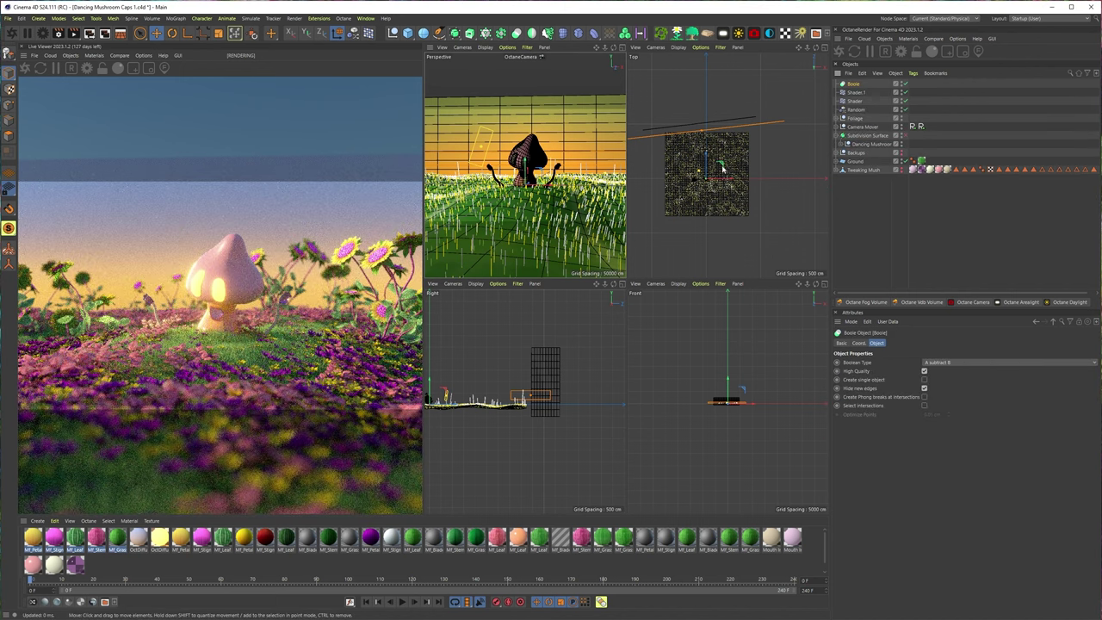
{"action": "left_click_drag", "start_coordinate": [721, 163], "coordinate": [714, 153]}
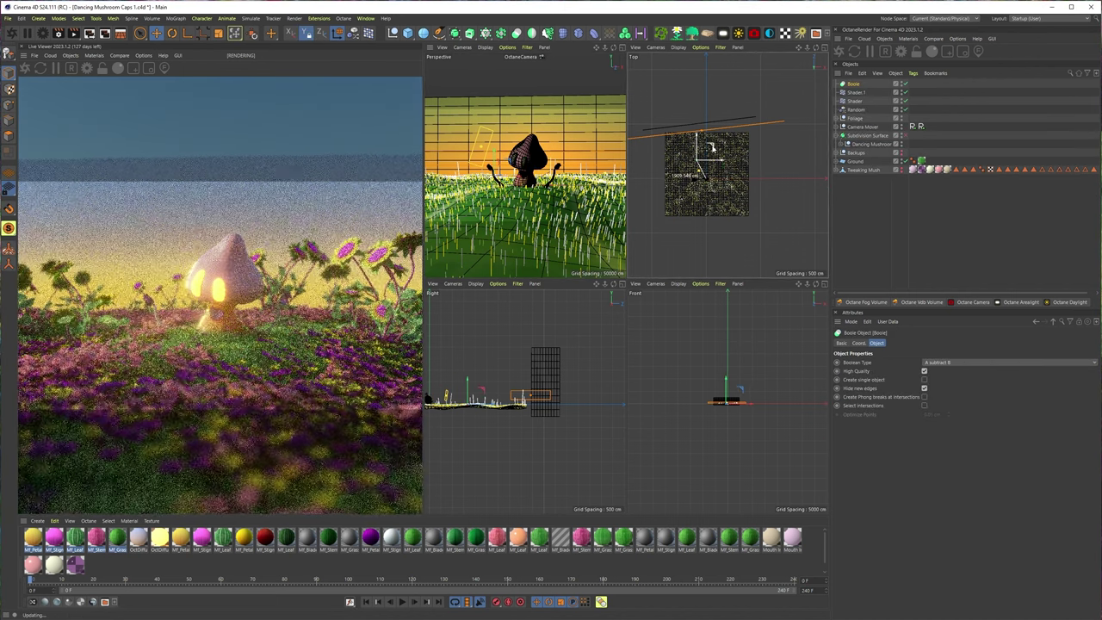
{"action": "key", "text": "Delete"}
Create an instance of the Dancing Mushroom null and place it in the background to the left of the main mushroom.
{"action": "left_click", "coordinate": [858, 137]}
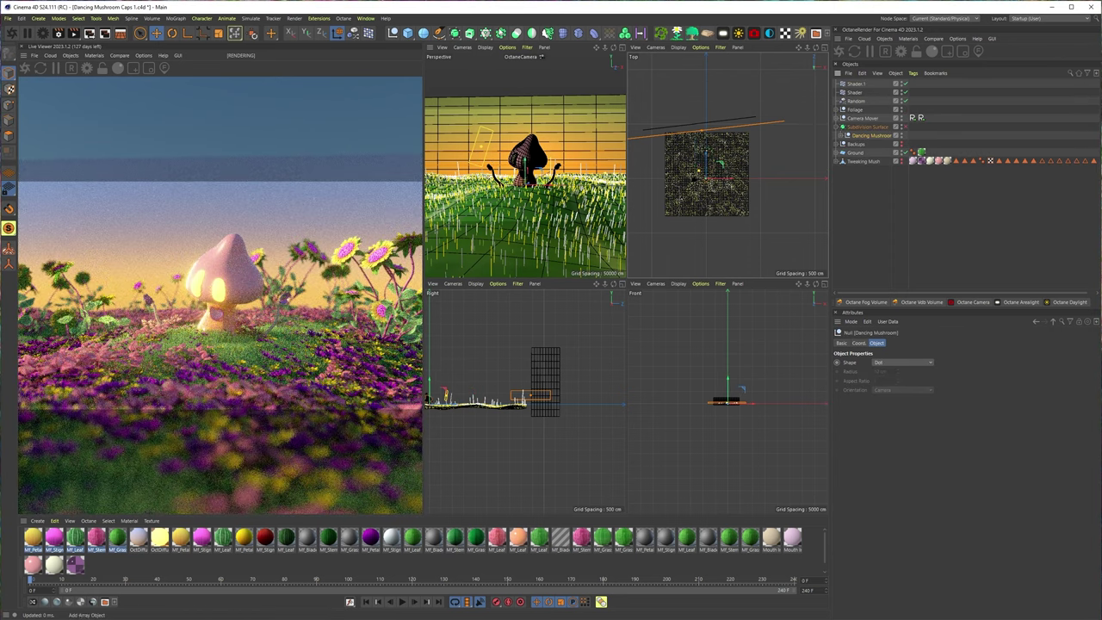
{"action": "left_click_drag", "start_coordinate": [485, 34], "coordinate": [484, 63]}
{"action": "left_click", "coordinate": [488, 61]}
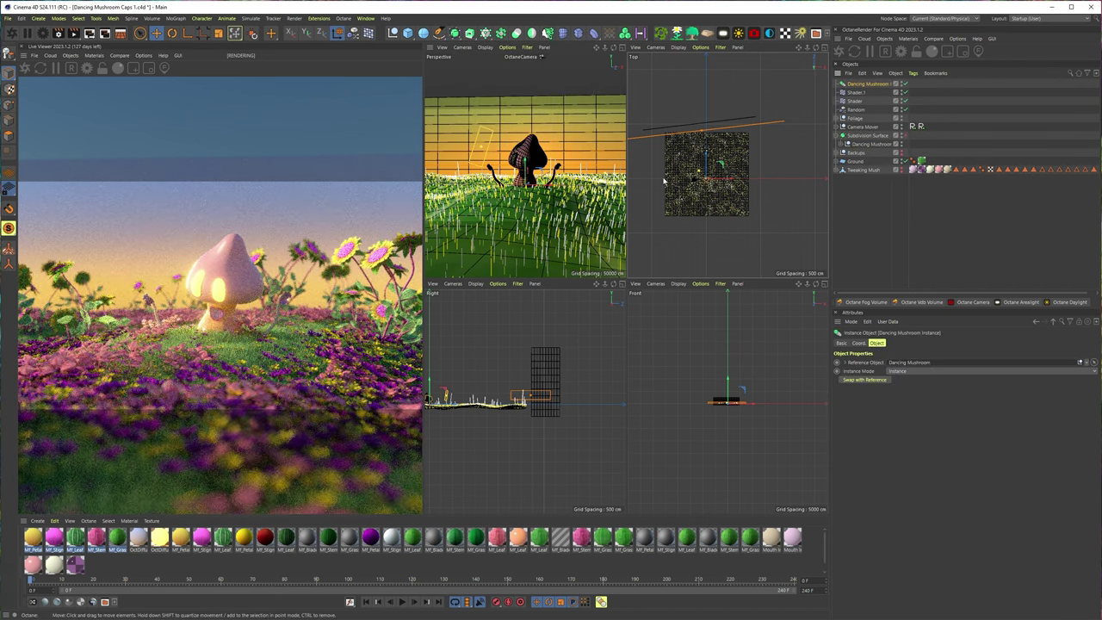
{"action": "left_click_drag", "start_coordinate": [720, 162], "coordinate": [702, 138]}
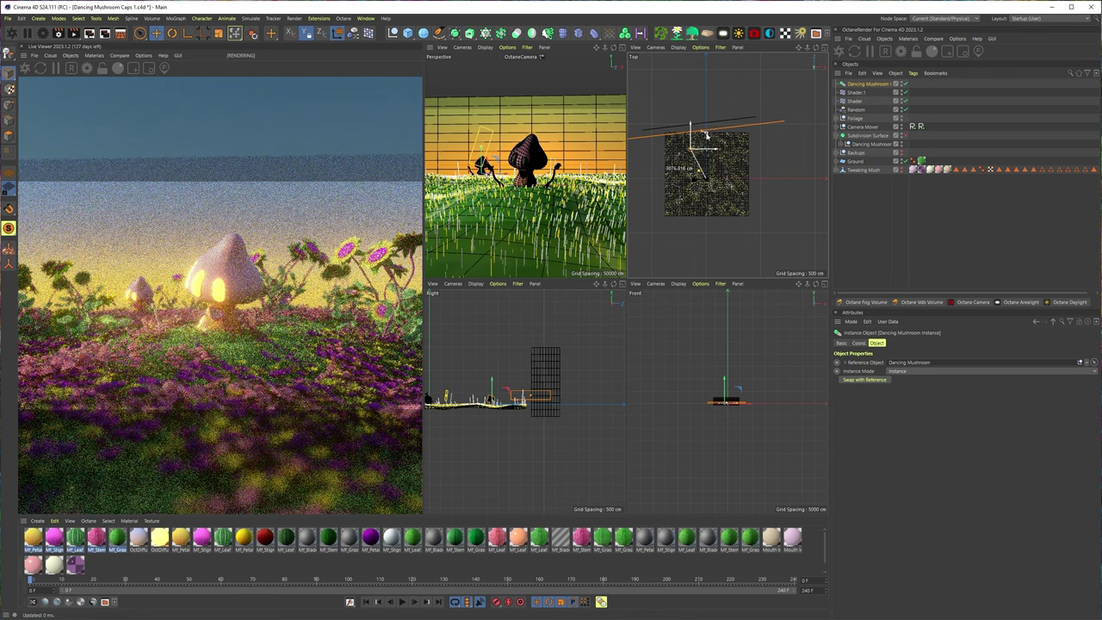
Rotate the background mushroom instance and shift it farther left among the sunflowers.
{"action": "key", "text": "r"}
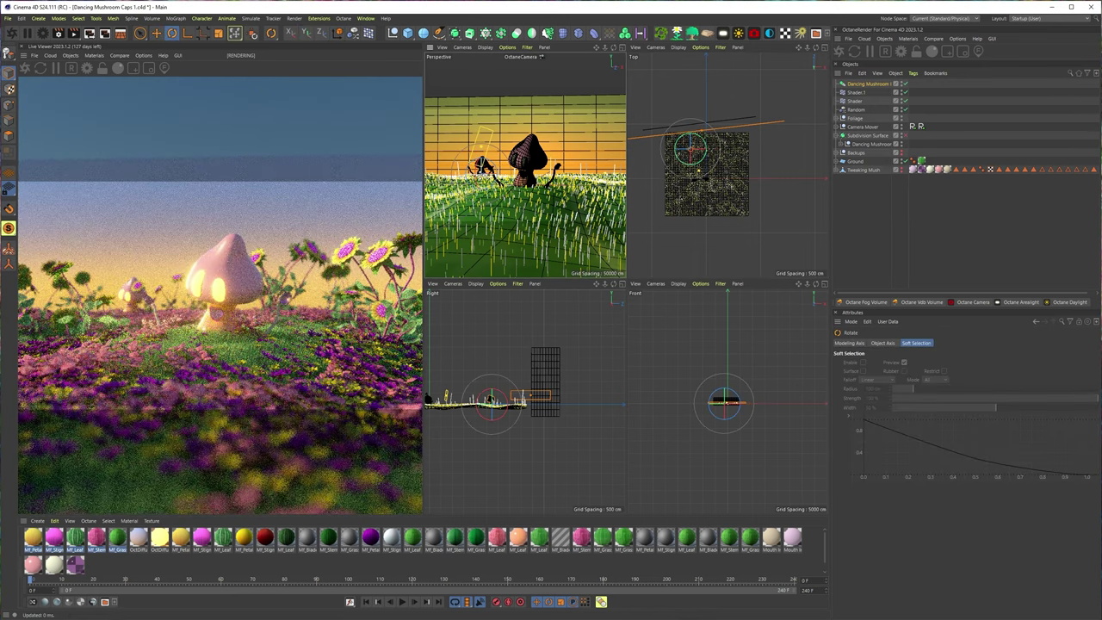
{"action": "left_click_drag", "start_coordinate": [703, 141], "coordinate": [665, 182]}
{"action": "key", "text": "e"}
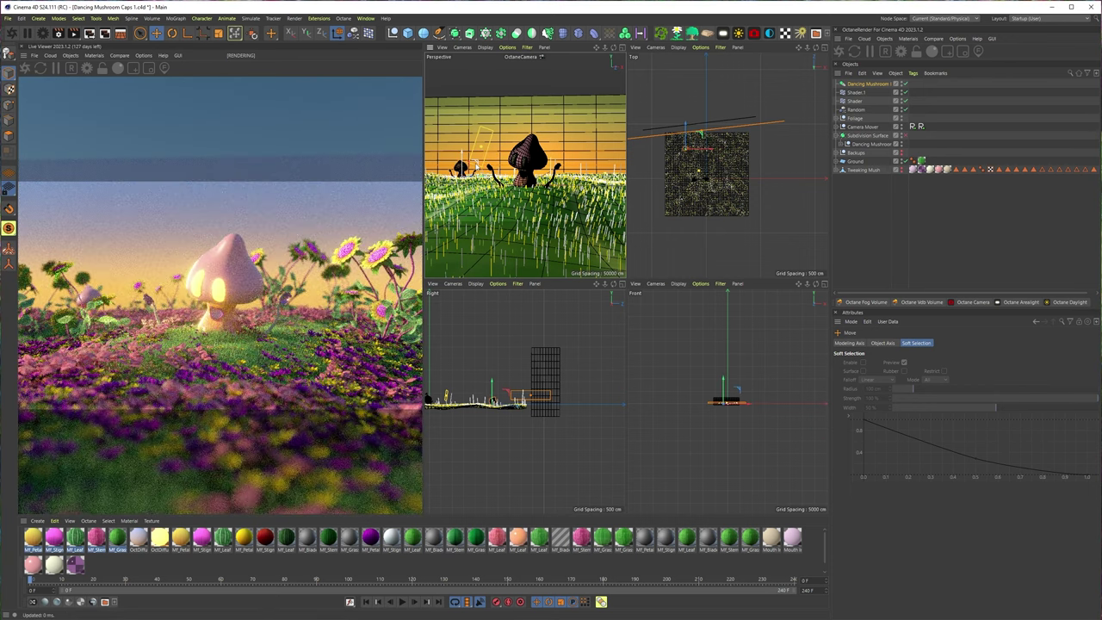
Duplicate the mushroom instance to the right background, nudge it into position and rotate it.
{"action": "left_click_drag", "start_coordinate": [704, 146], "coordinate": [728, 139]}
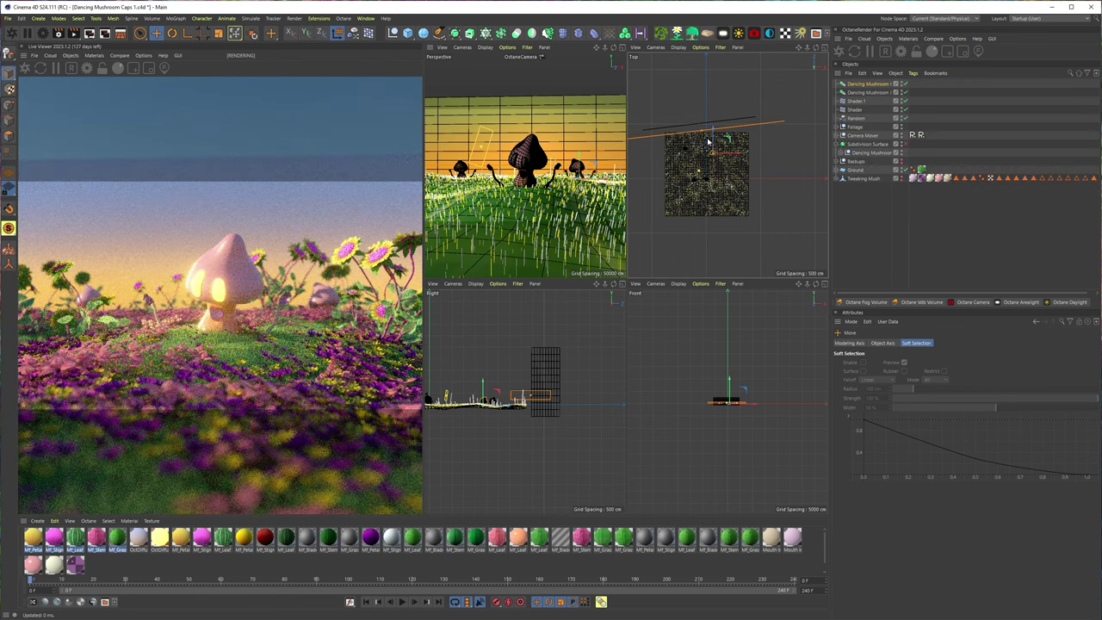
{"action": "left_click_drag", "start_coordinate": [580, 162], "coordinate": [579, 159]}
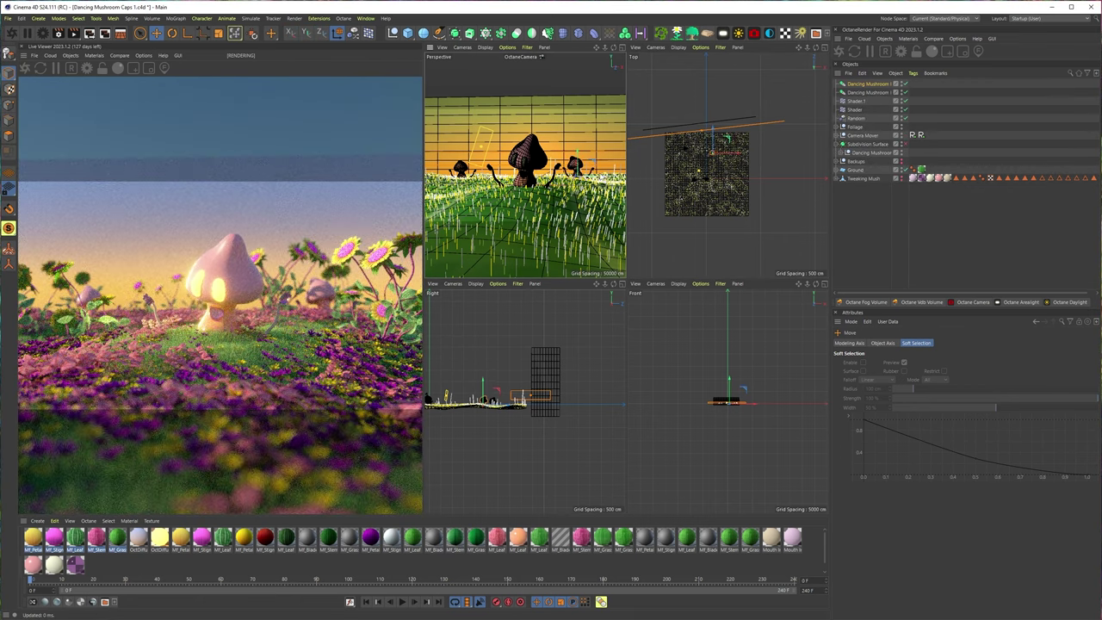
{"action": "key", "text": "r"}
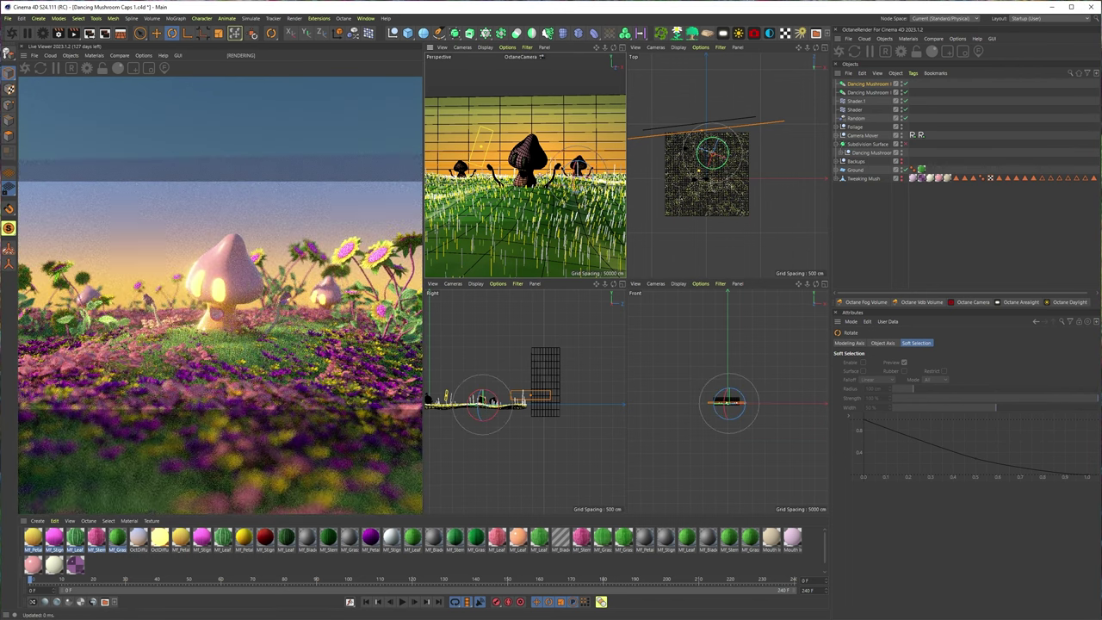
{"action": "left_click_drag", "start_coordinate": [569, 179], "coordinate": [585, 179]}
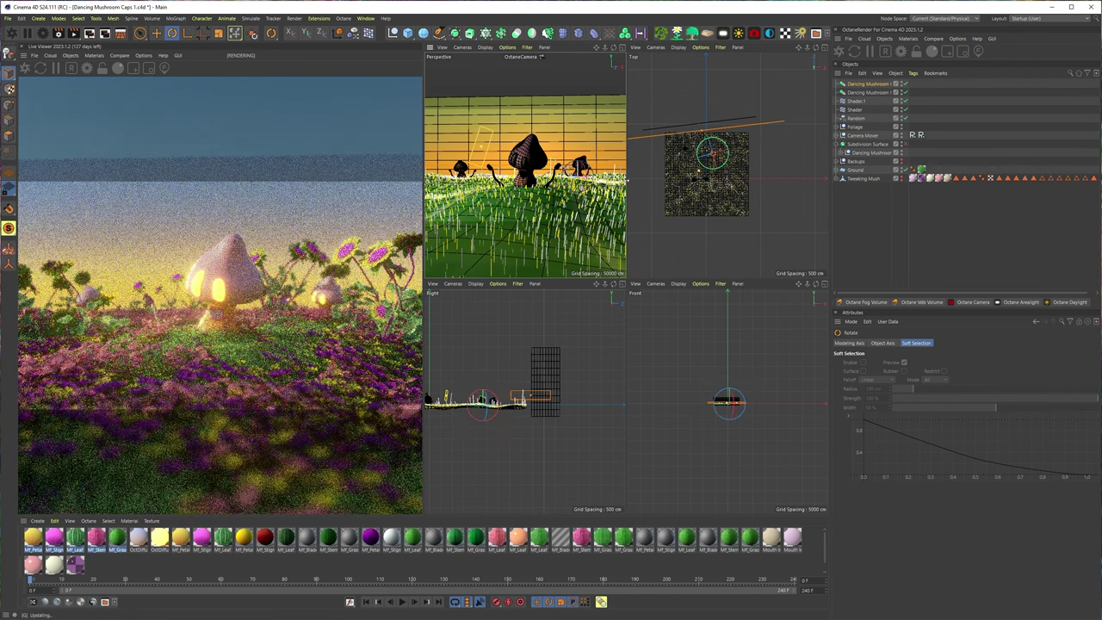
Play the animation to frame 43 in the enlarged perspective view and move the right mushroom instance farther right of the main mushroom.
{"action": "middle_click", "coordinate": [581, 172]}
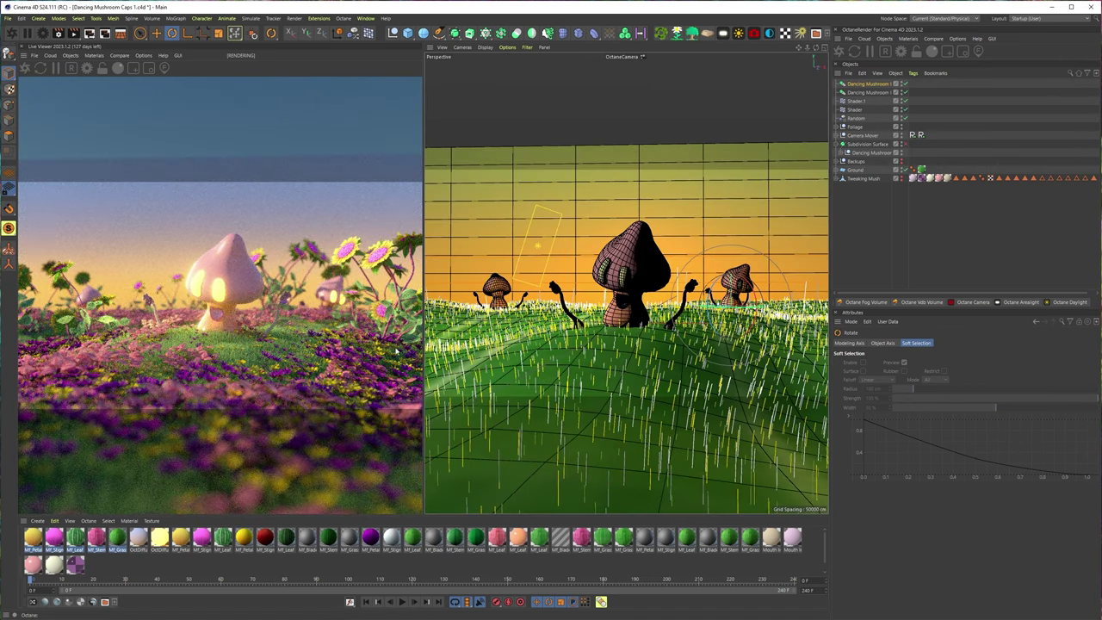
{"action": "left_click", "coordinate": [401, 600]}
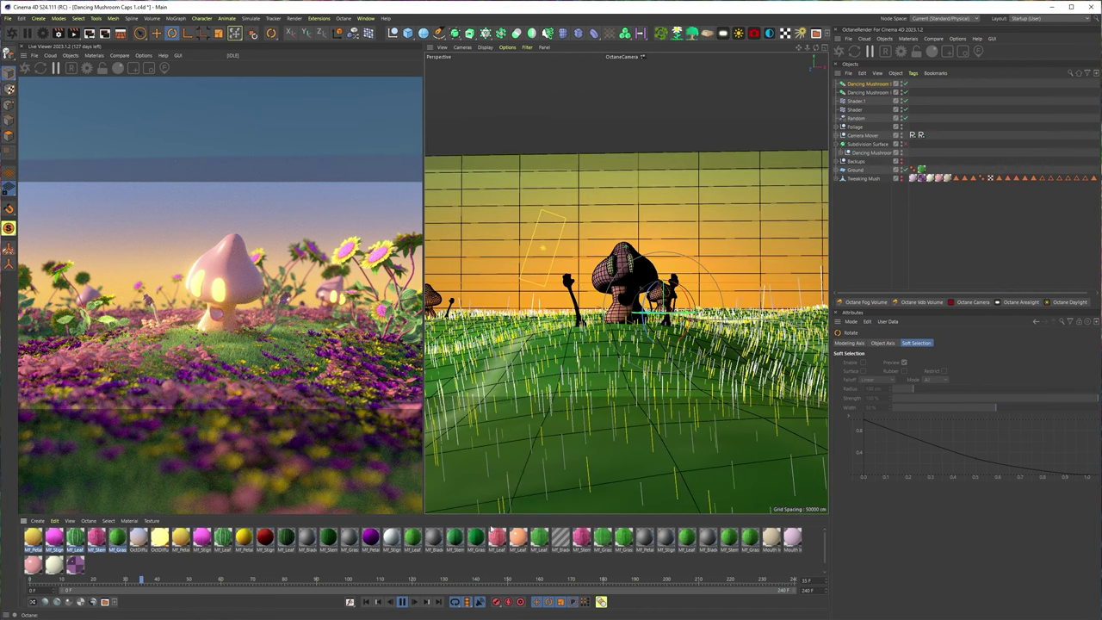
{"action": "left_click", "coordinate": [401, 601]}
{"action": "key", "text": "e"}
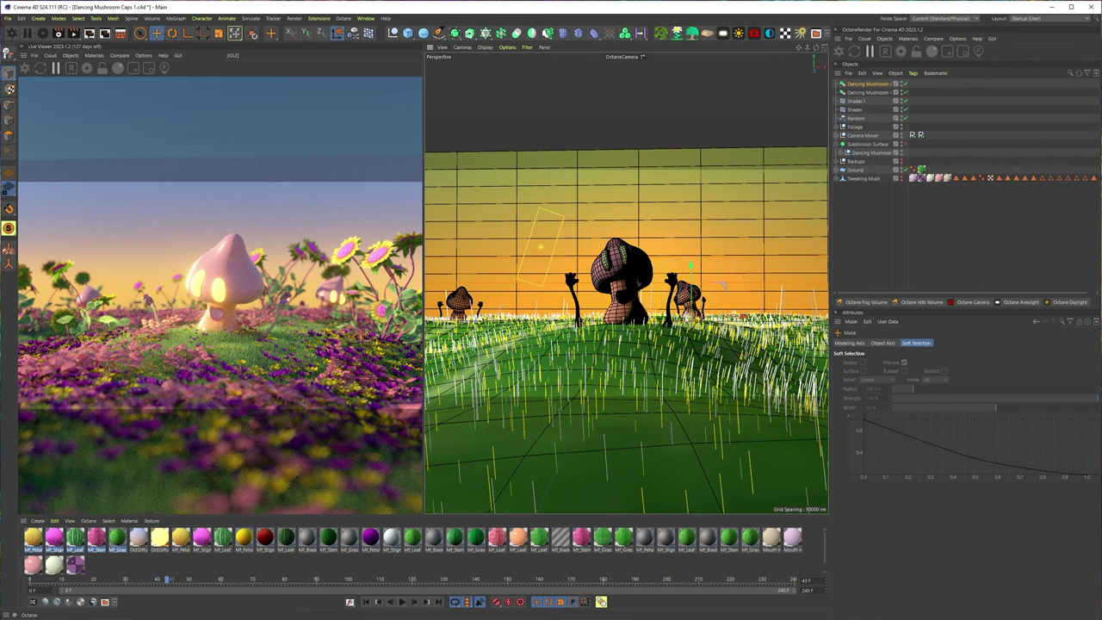
{"action": "left_click_drag", "start_coordinate": [683, 310], "coordinate": [810, 302]}
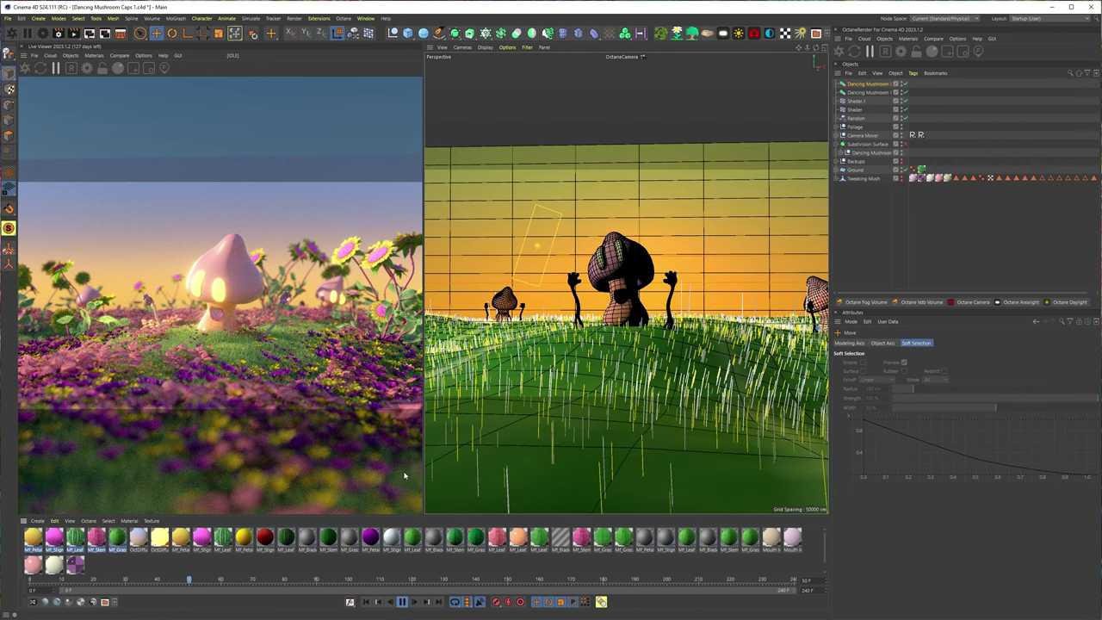
Reposition the left mushroom instance farther left so it clears the main mushroom at frames 60 and 98.
{"action": "left_click", "coordinate": [403, 602]}
{"action": "left_click", "coordinate": [592, 304]}
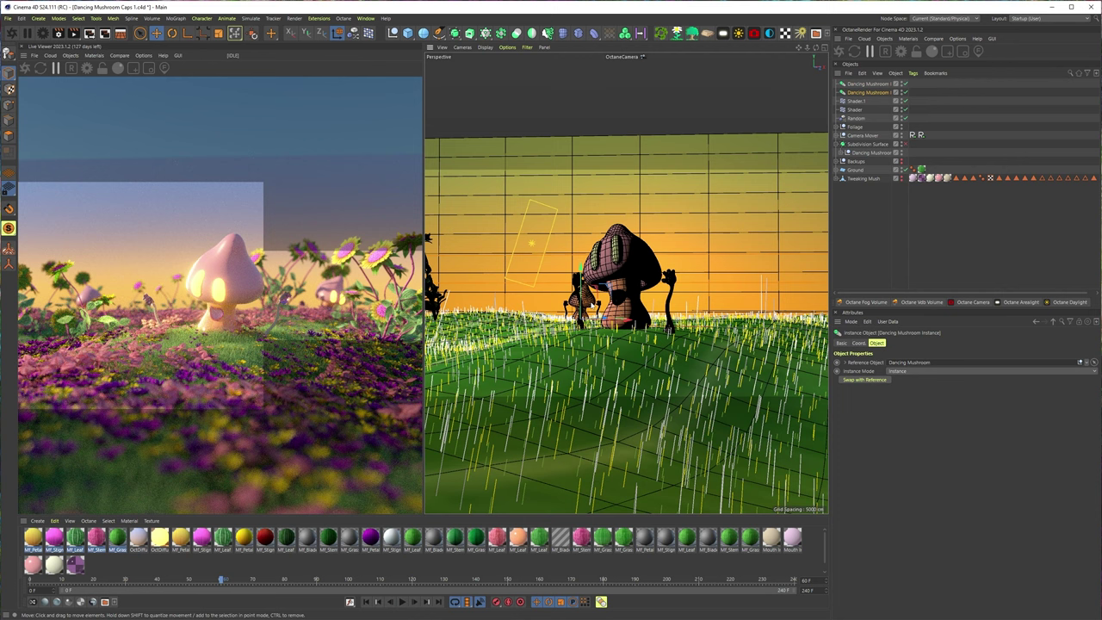
{"action": "left_click_drag", "start_coordinate": [620, 323], "coordinate": [558, 314]}
{"action": "key", "text": "ctrl+z"}
{"action": "middle_click", "coordinate": [560, 310]}
{"action": "left_click_drag", "start_coordinate": [684, 135], "coordinate": [697, 153]}
{"action": "middle_click", "coordinate": [459, 172]}
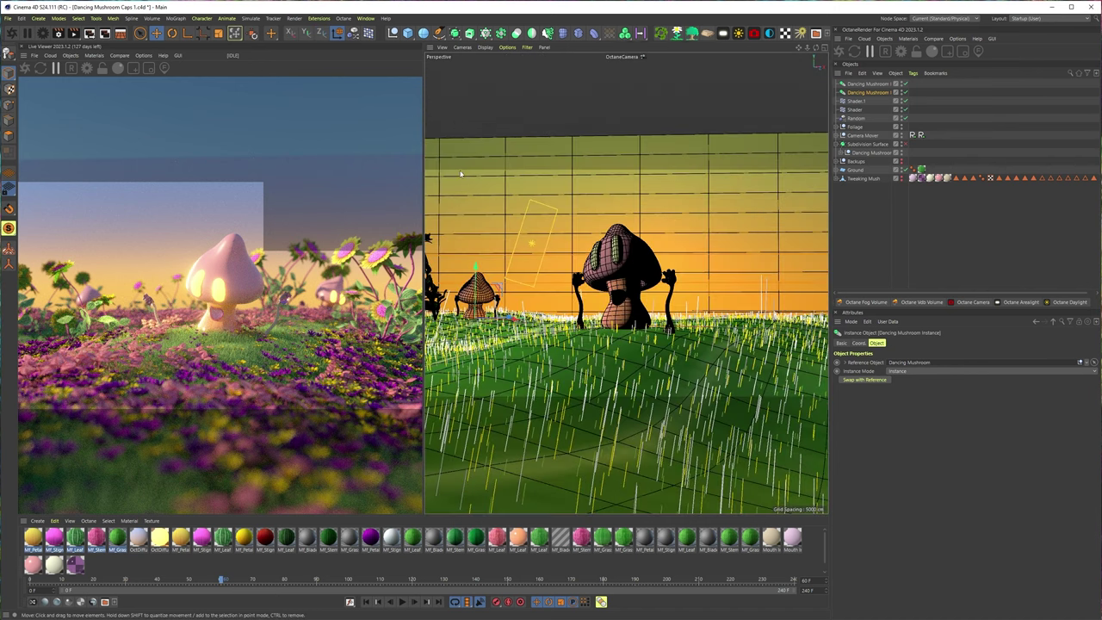
{"action": "left_click", "coordinate": [401, 602]}
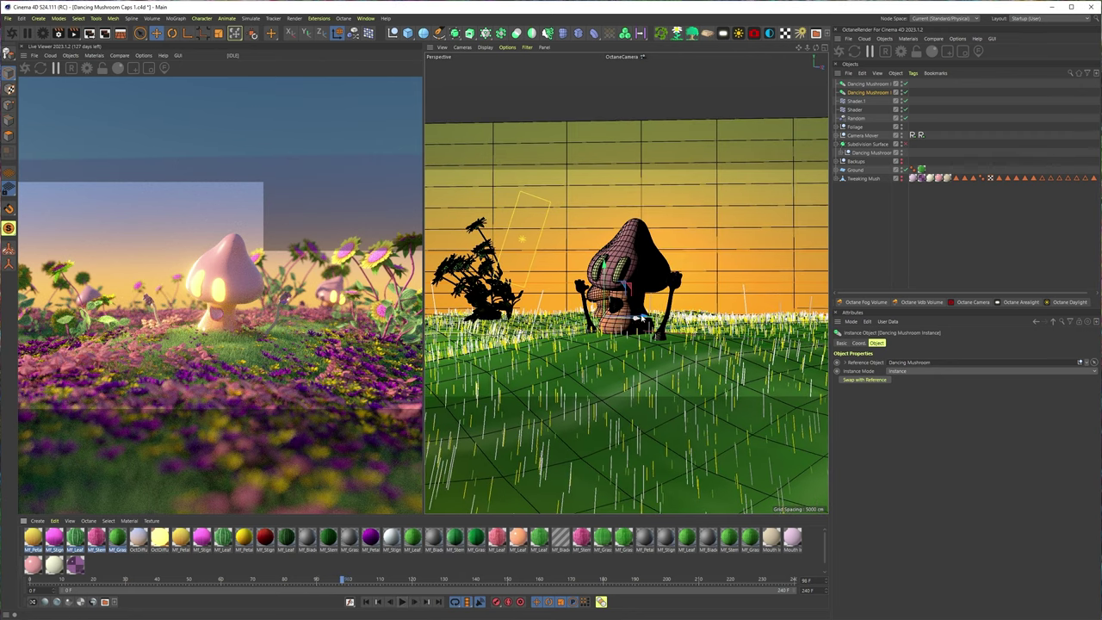
{"action": "left_click_drag", "start_coordinate": [644, 319], "coordinate": [511, 332]}
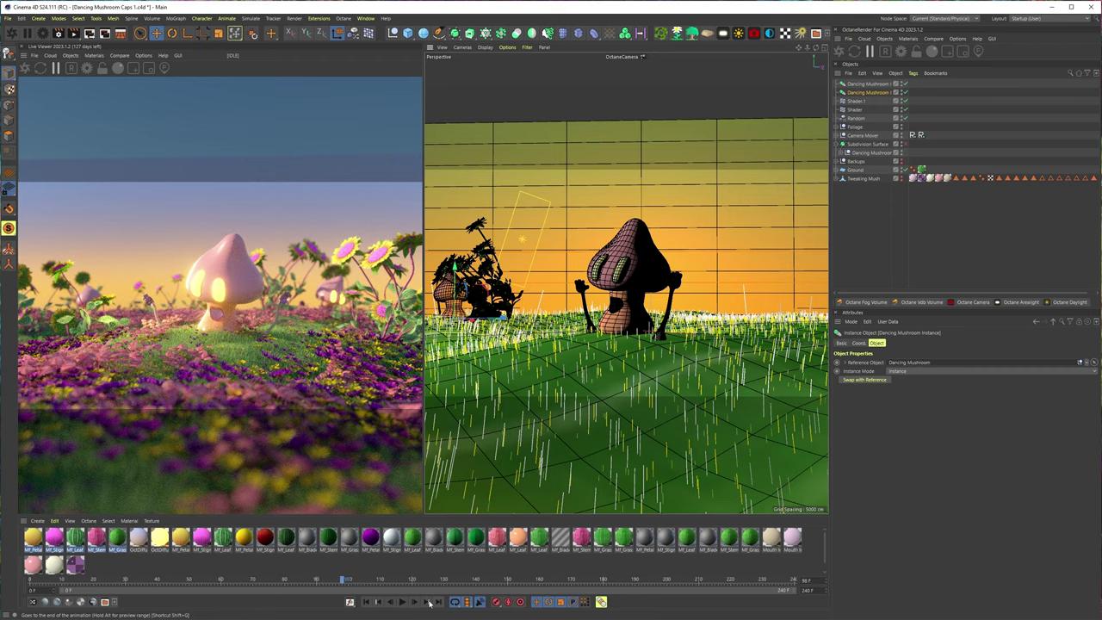
Advance the animation to frame 157 and move the right mushroom instance farther right, clear of the main mushroom's arm.
{"action": "left_click", "coordinate": [400, 602]}
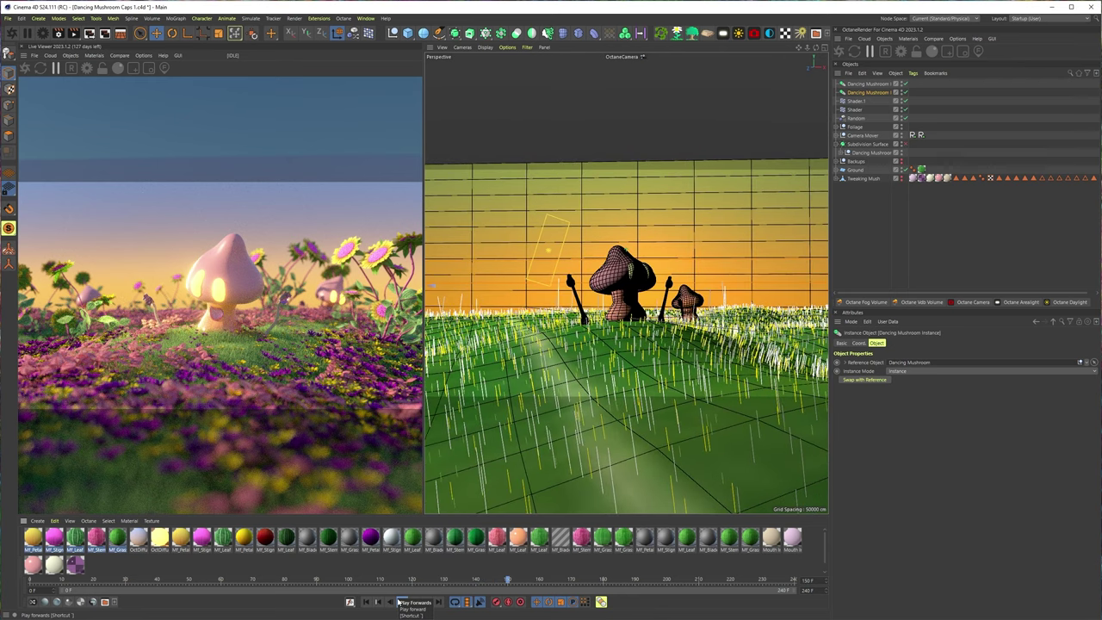
{"action": "left_click", "coordinate": [400, 602]}
{"action": "left_click", "coordinate": [680, 306]}
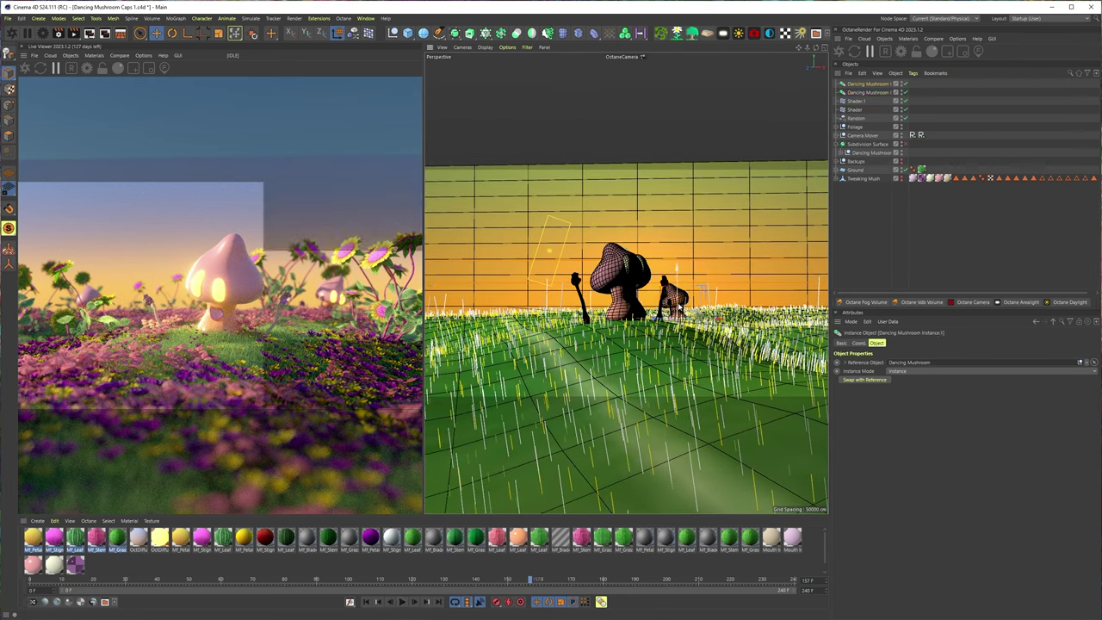
{"action": "left_click_drag", "start_coordinate": [673, 323], "coordinate": [766, 316]}
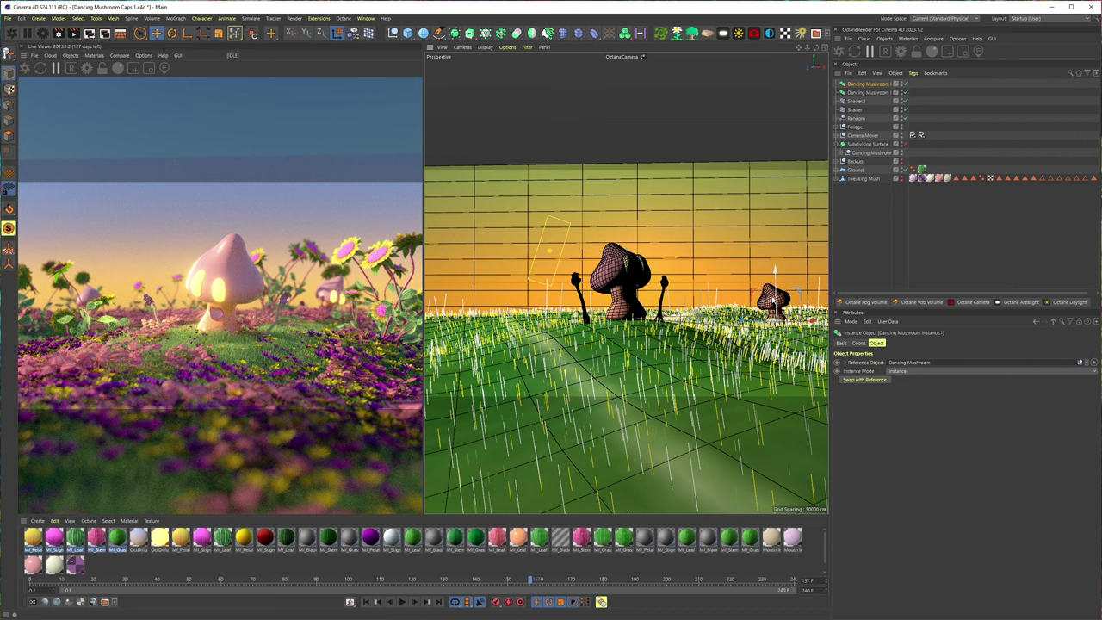
Resume the Octane live render and play through the animation, stopping at frame 17 of the next loop.
{"action": "left_click", "coordinate": [56, 69]}
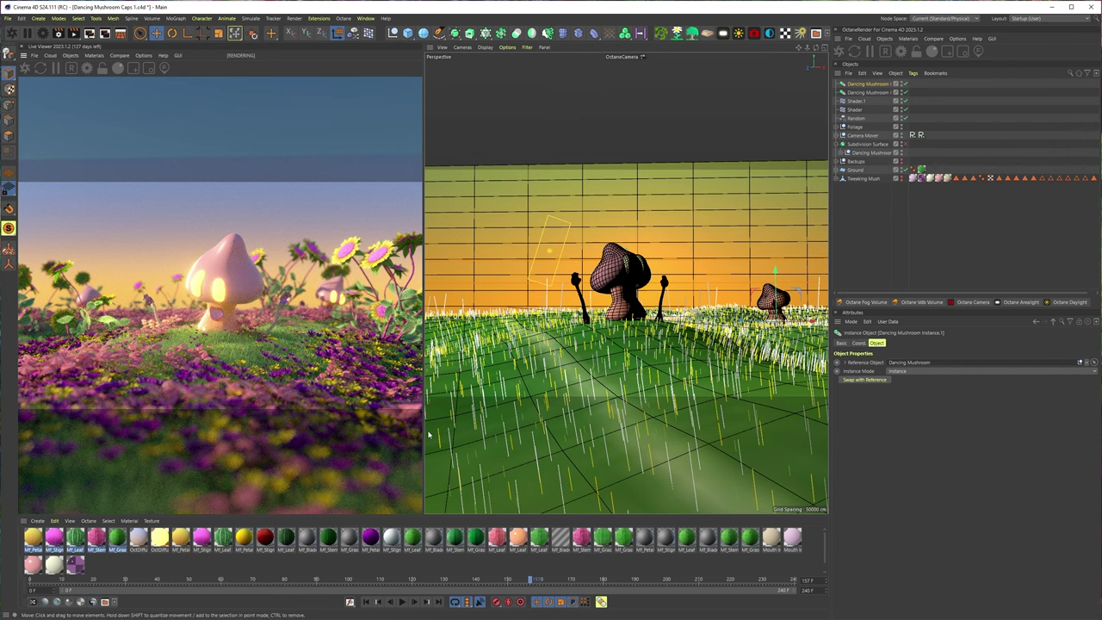
{"action": "left_click", "coordinate": [401, 602]}
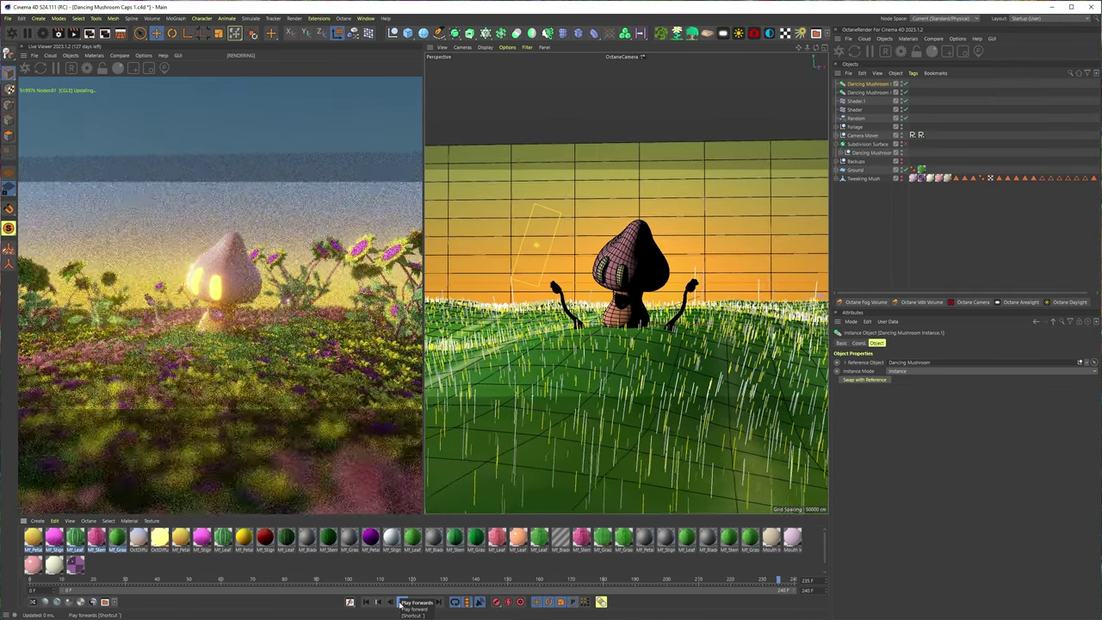
{"action": "left_click", "coordinate": [401, 601]}
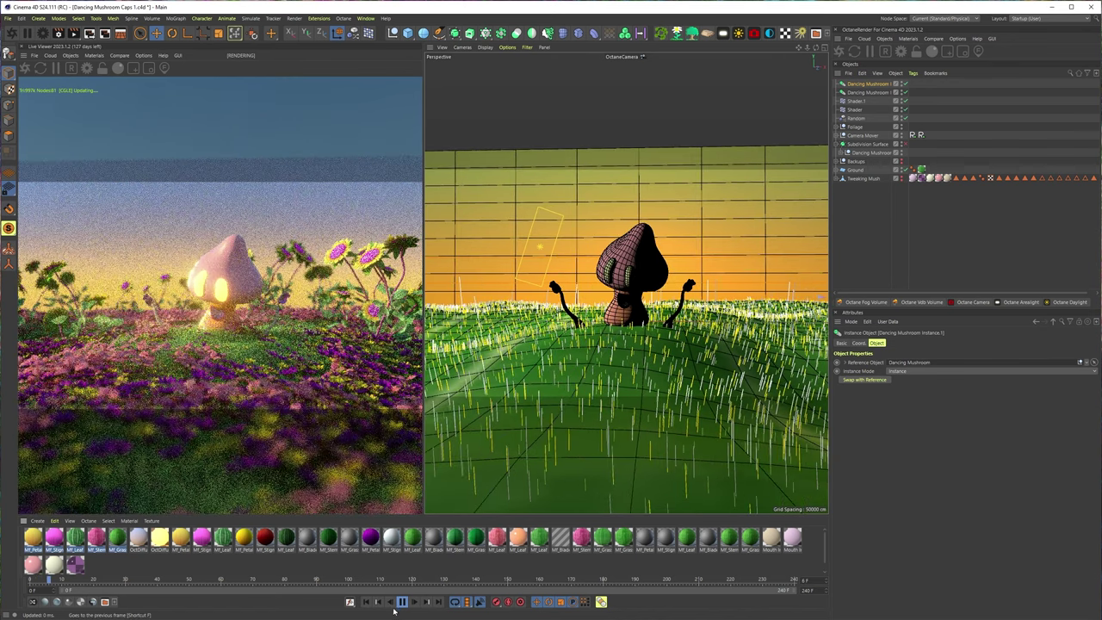
{"action": "left_click", "coordinate": [402, 600]}
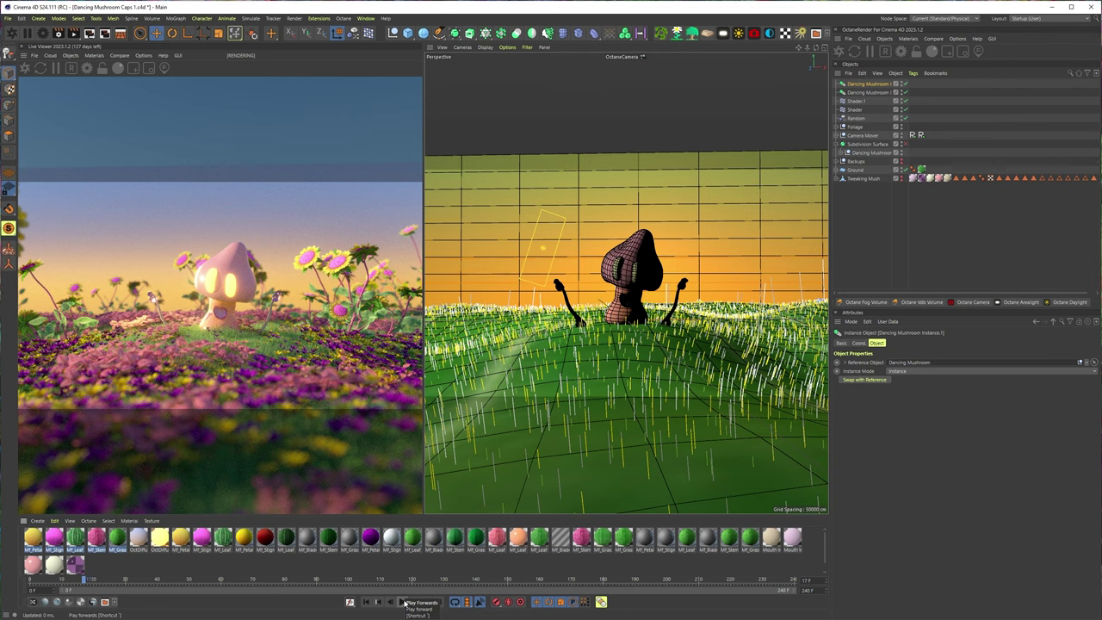
Enable the Subdivision Surface that contains the dancing mushroom hierarchy.
{"action": "left_click", "coordinate": [855, 101]}
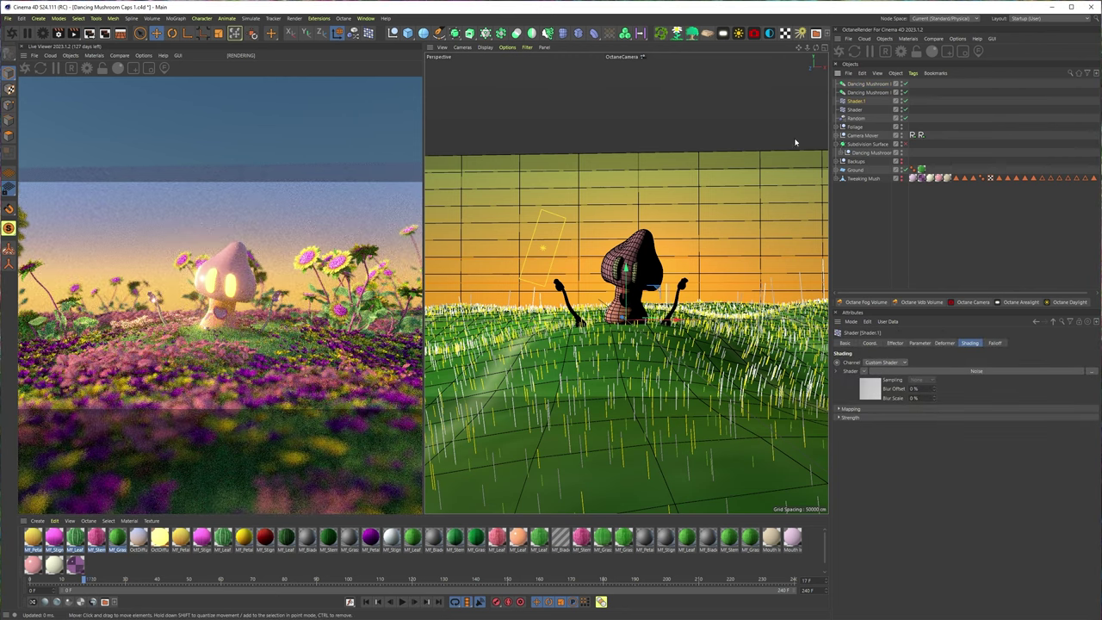
{"action": "left_click", "coordinate": [854, 109]}
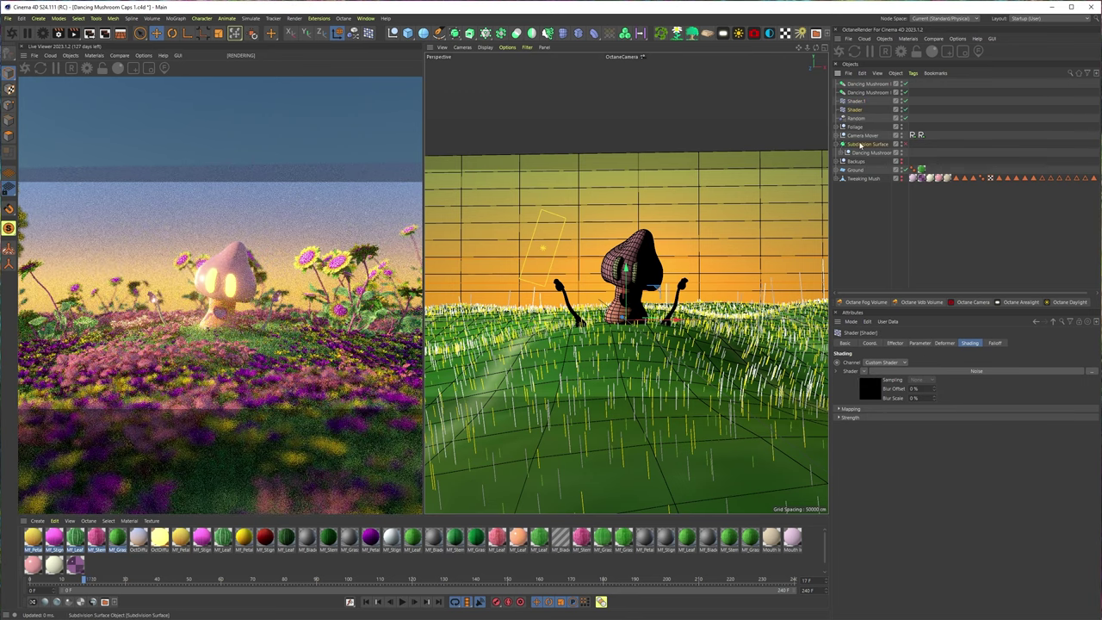
{"action": "left_click", "coordinate": [861, 144]}
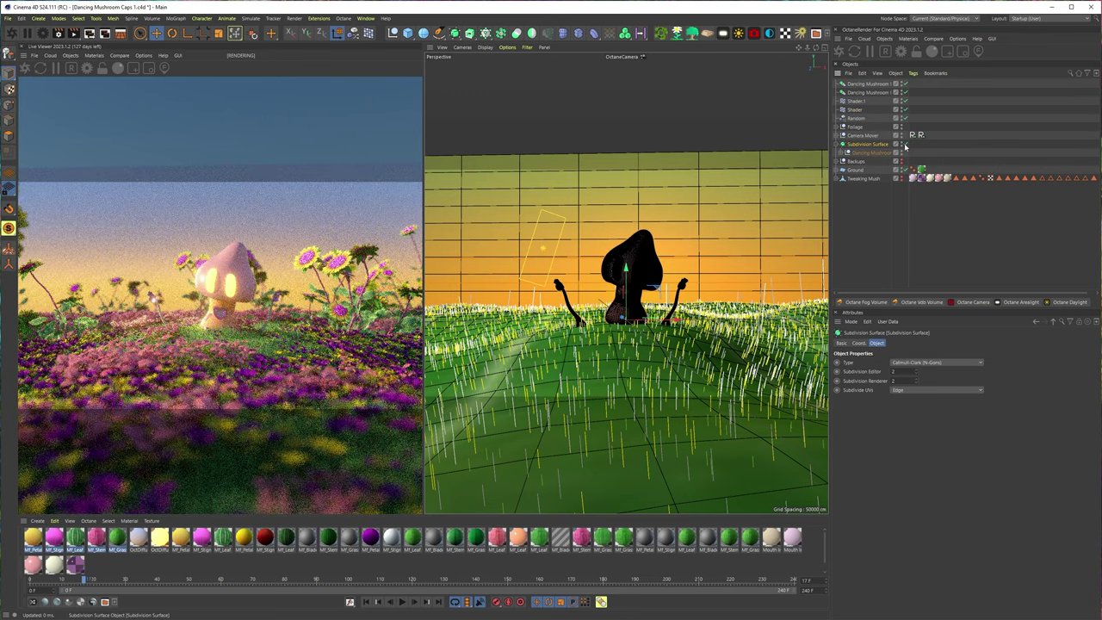
Switch the renderer to Octane Renderer in the render settings and show the image saving options.
{"action": "key", "text": "ctrl+b"}
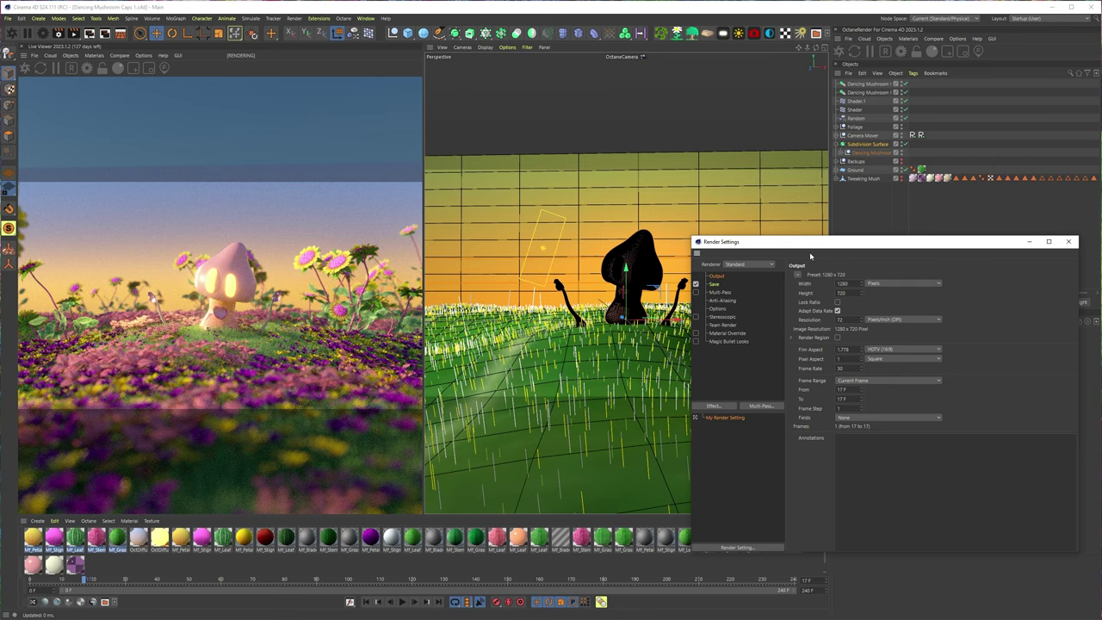
{"action": "left_click_drag", "start_coordinate": [809, 242], "coordinate": [551, 154]}
{"action": "left_click", "coordinate": [511, 177]}
{"action": "left_click", "coordinate": [491, 215]}
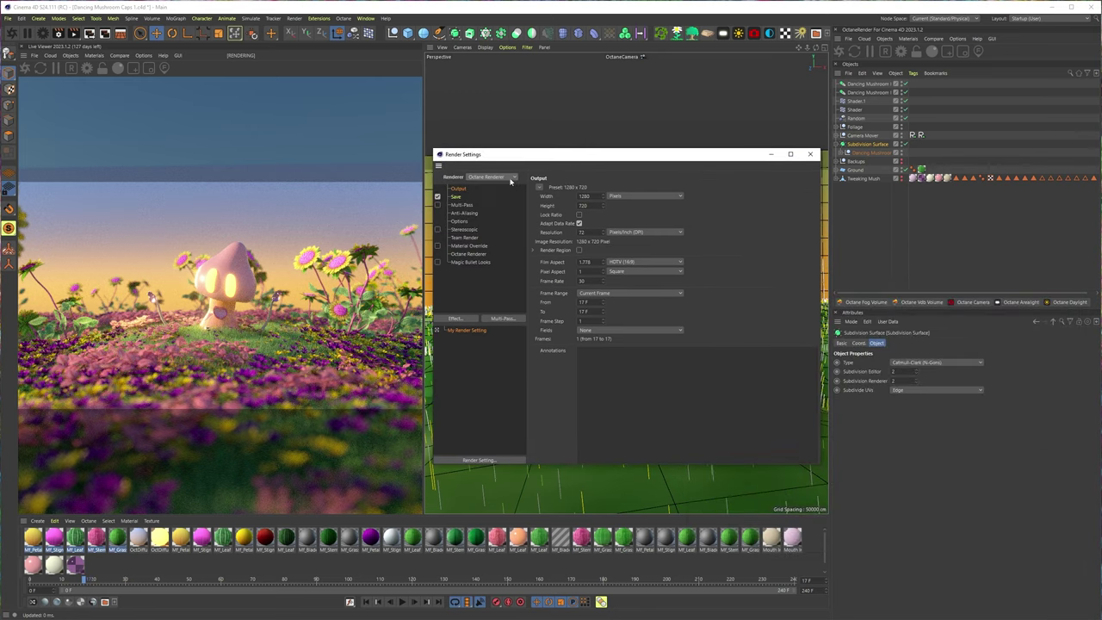
{"action": "left_click", "coordinate": [456, 196]}
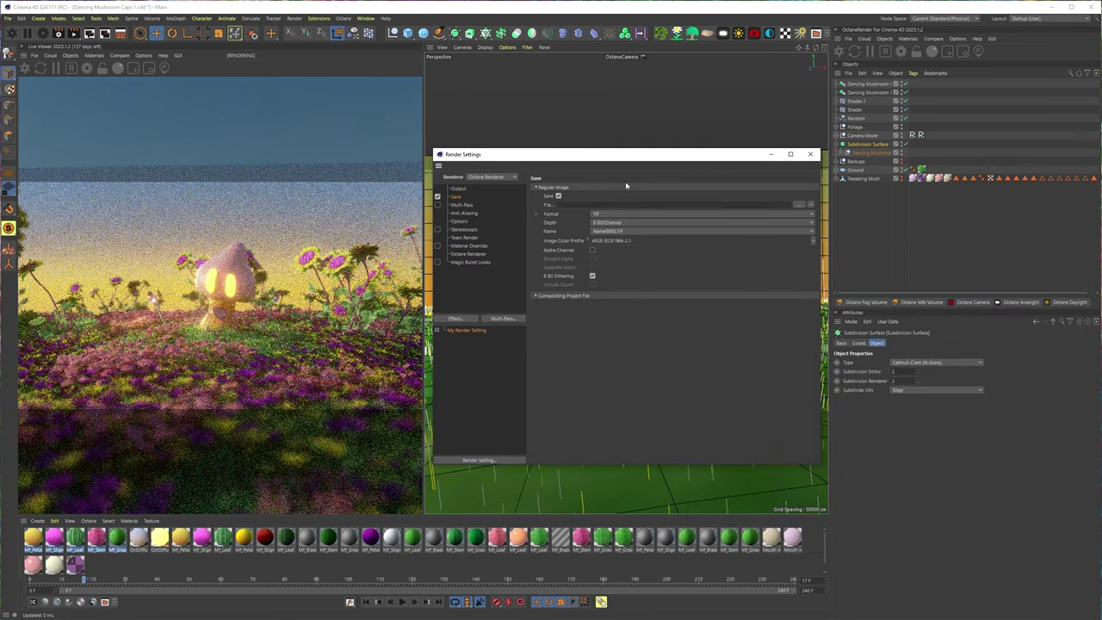
{"action": "left_click", "coordinate": [799, 205]}
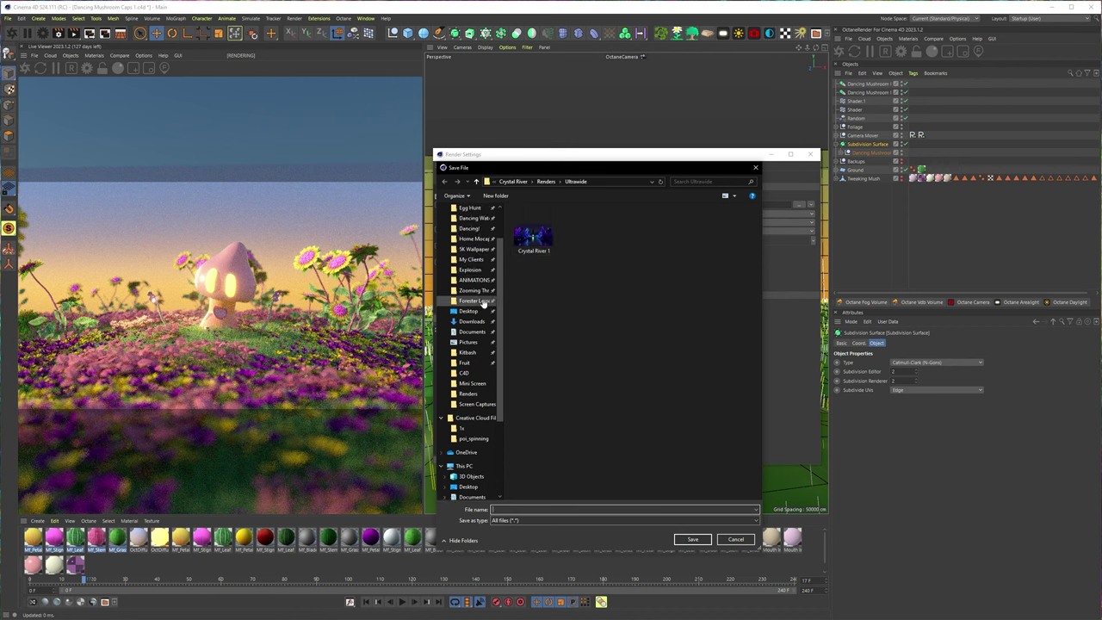
{"action": "scroll", "coordinate": [484, 303], "scroll_direction": "up", "scroll_amount": 2}
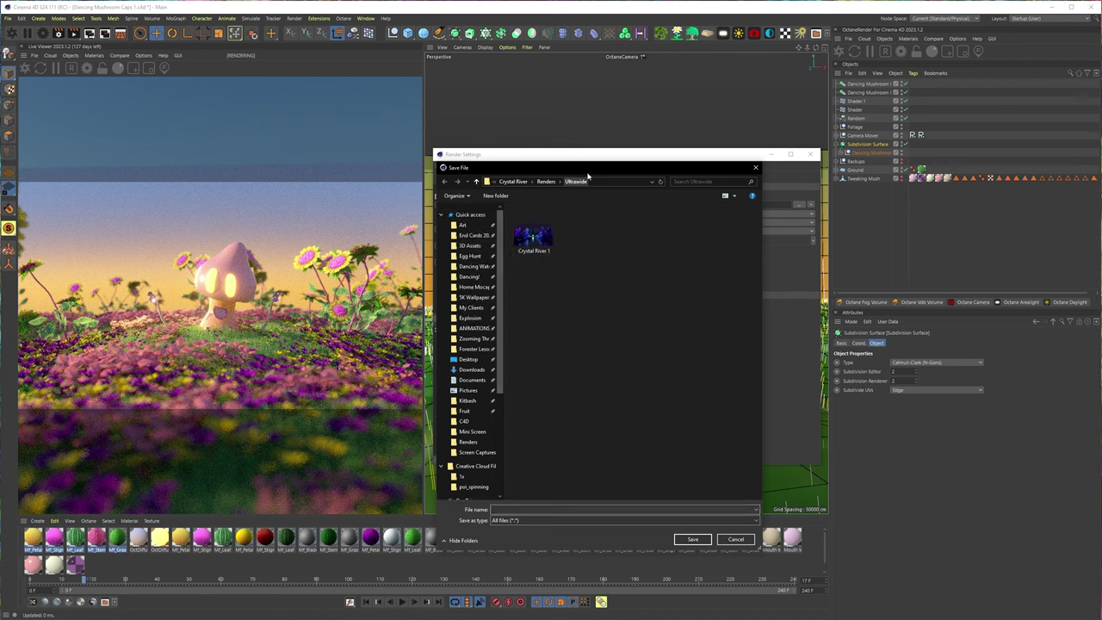
{"action": "key", "text": "Escape"}
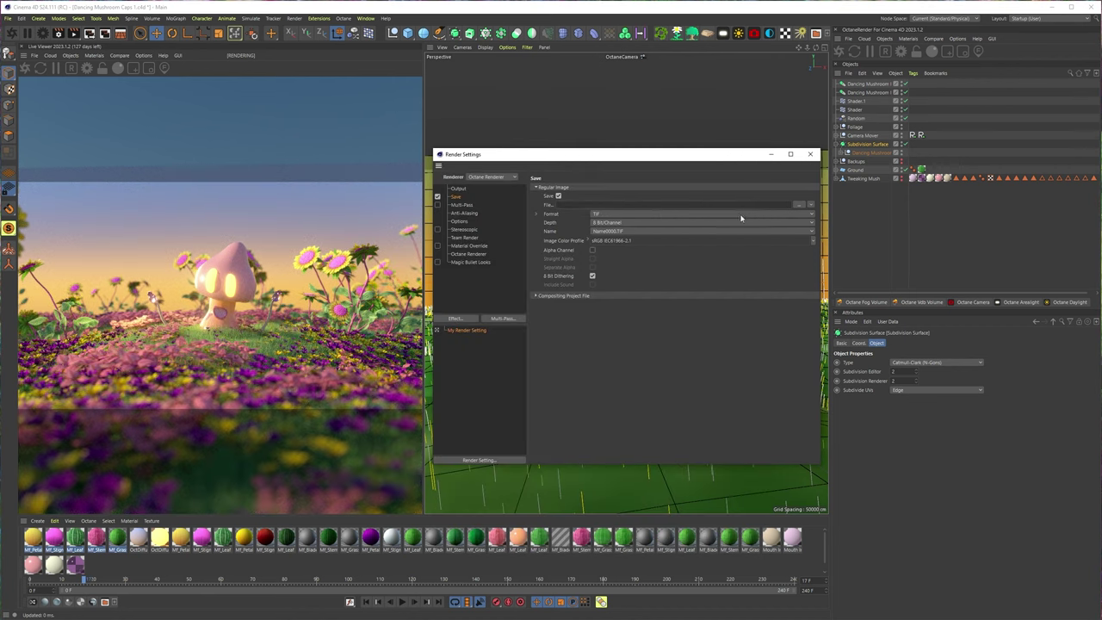
Set the saved image format to PNG and the output frame range to All Frames.
{"action": "left_click", "coordinate": [740, 218]}
{"action": "left_click", "coordinate": [676, 316]}
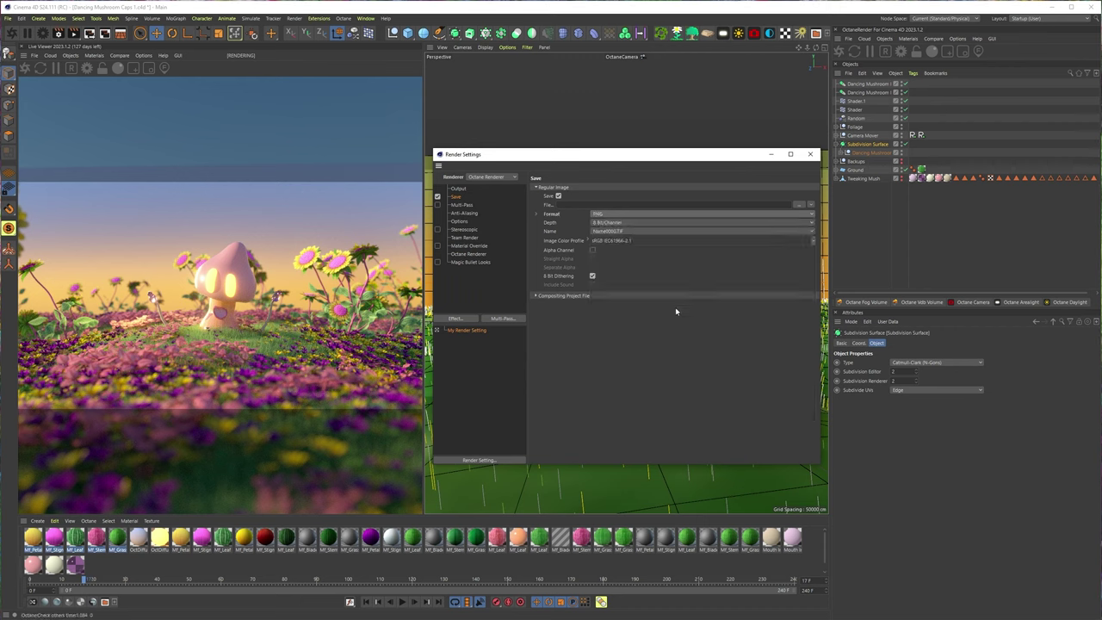
{"action": "left_click", "coordinate": [458, 188]}
{"action": "left_click", "coordinate": [633, 292]}
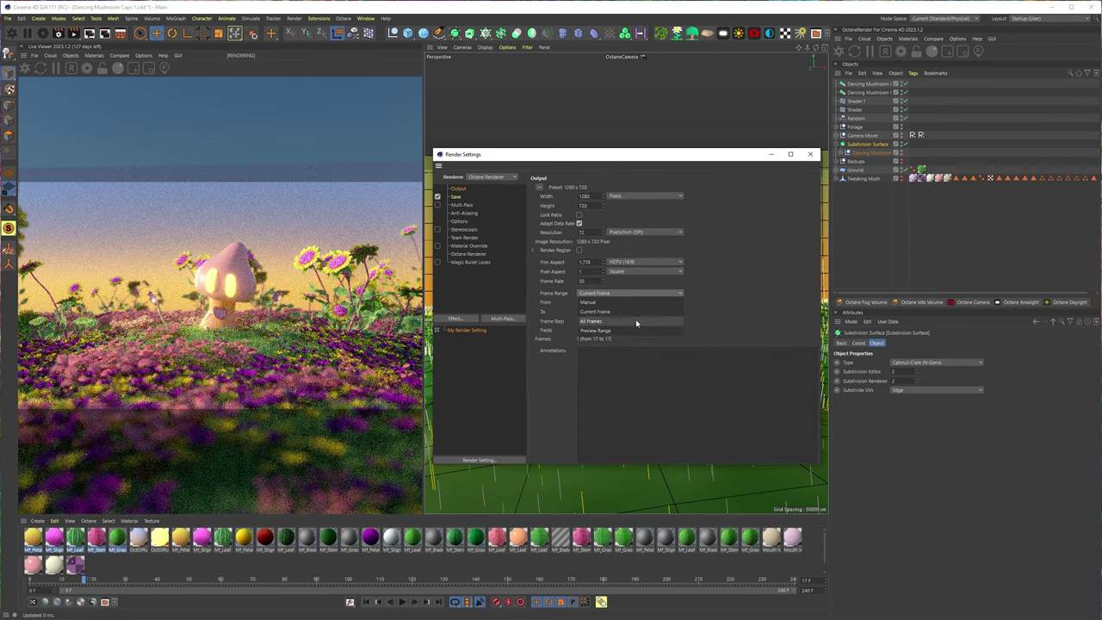
{"action": "left_click", "coordinate": [590, 321]}
Lock the output aspect ratio and set the render width to 1920 pixels.
{"action": "left_click", "coordinate": [579, 215]}
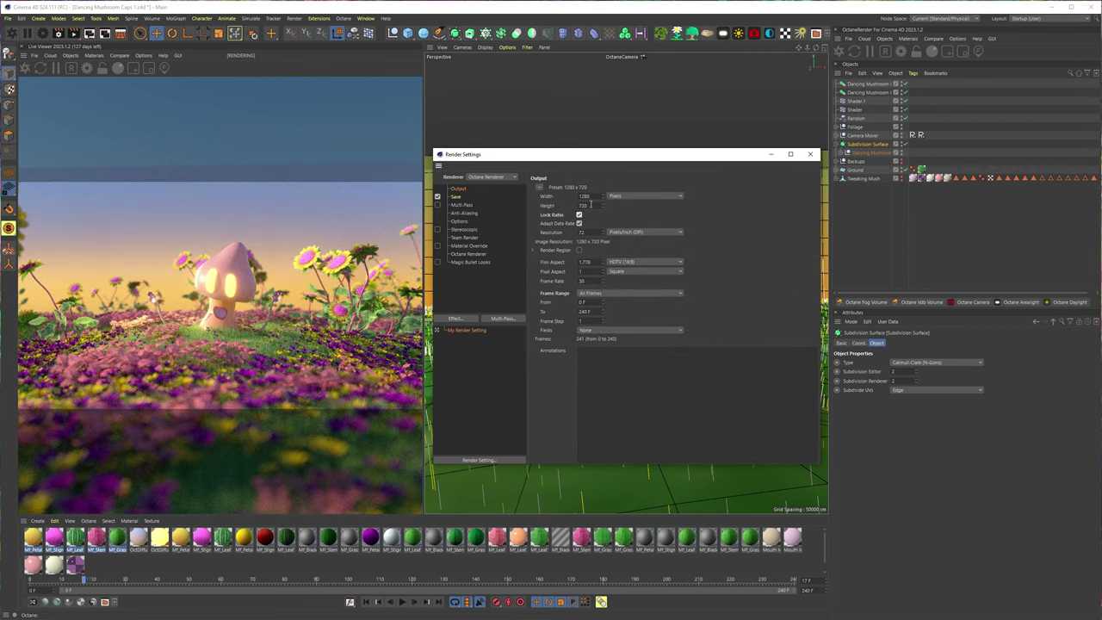
{"action": "left_click", "coordinate": [584, 196]}
{"action": "type", "text": "1920"}
{"action": "key", "text": "Return"}
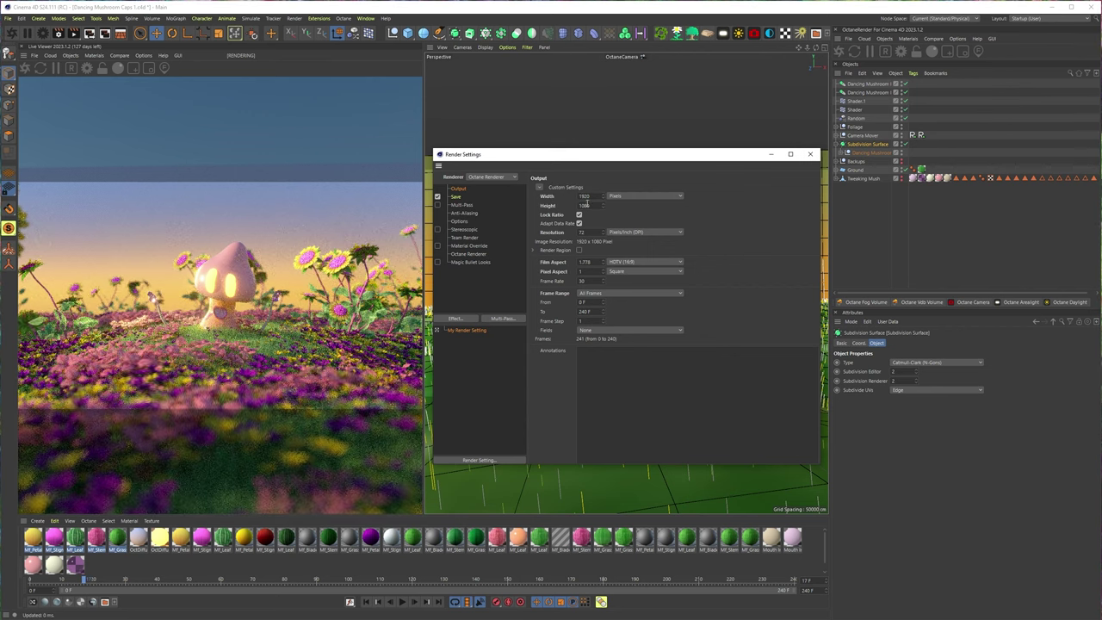
{"action": "left_click", "coordinate": [457, 197]}
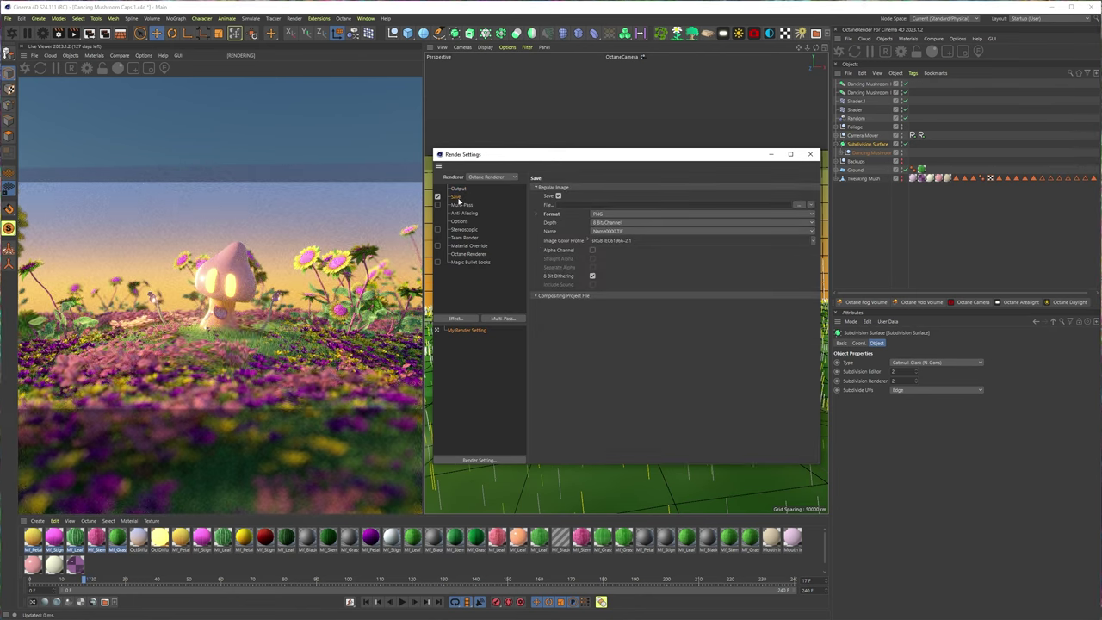
{"action": "left_click", "coordinate": [457, 189]}
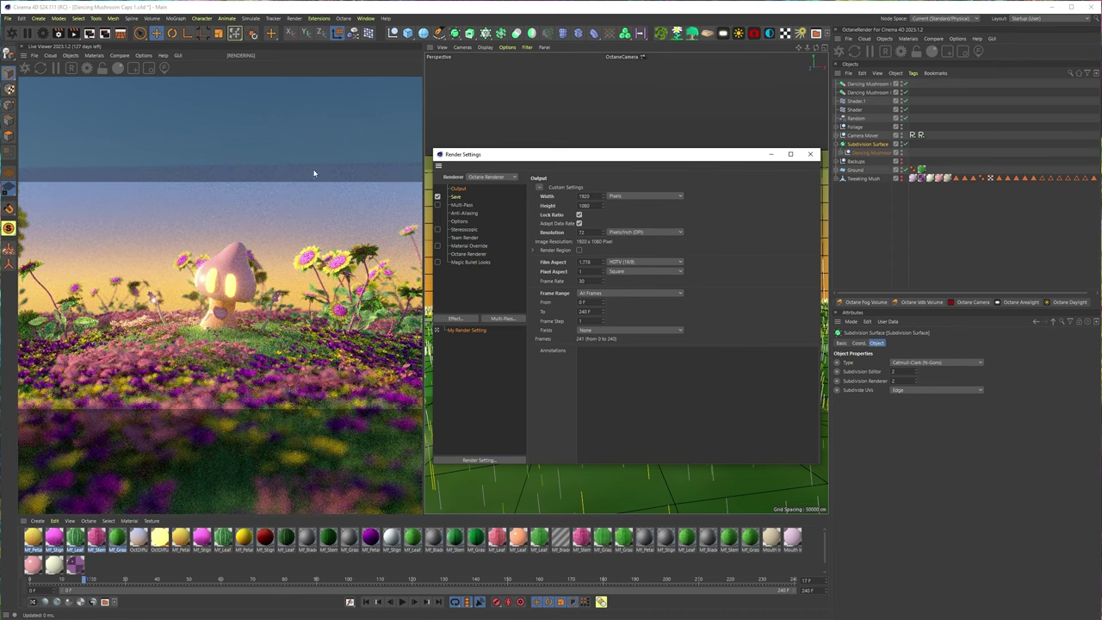
Open the Octane settings with the path tracing kernel options and place the window over the perspective view.
{"action": "left_click", "coordinate": [97, 81]}
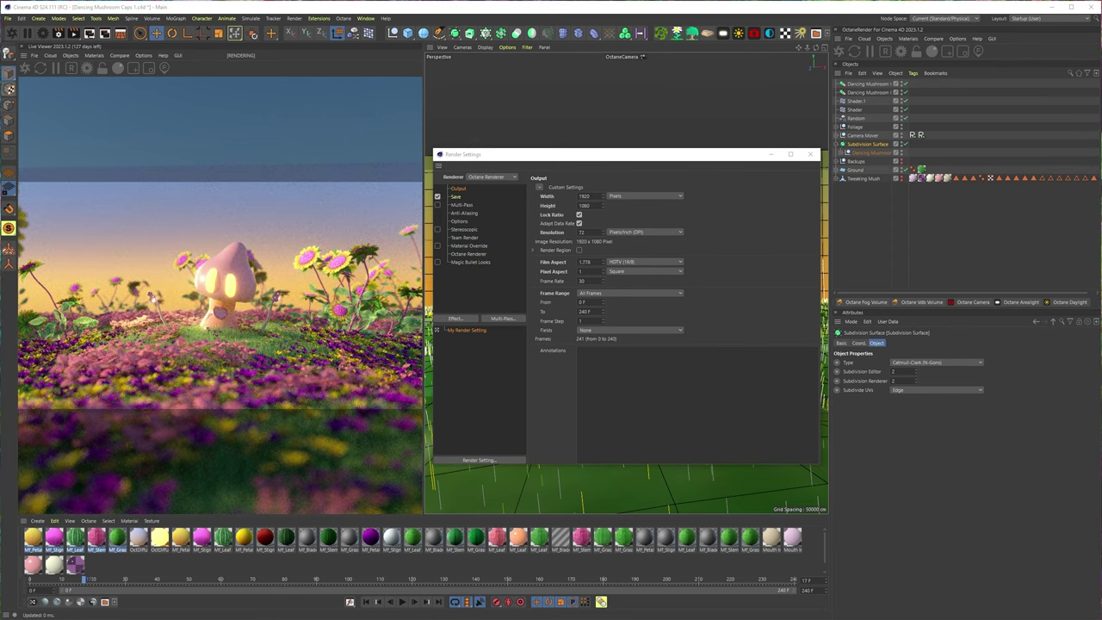
{"action": "left_click_drag", "start_coordinate": [0, 51], "coordinate": [683, 60]}
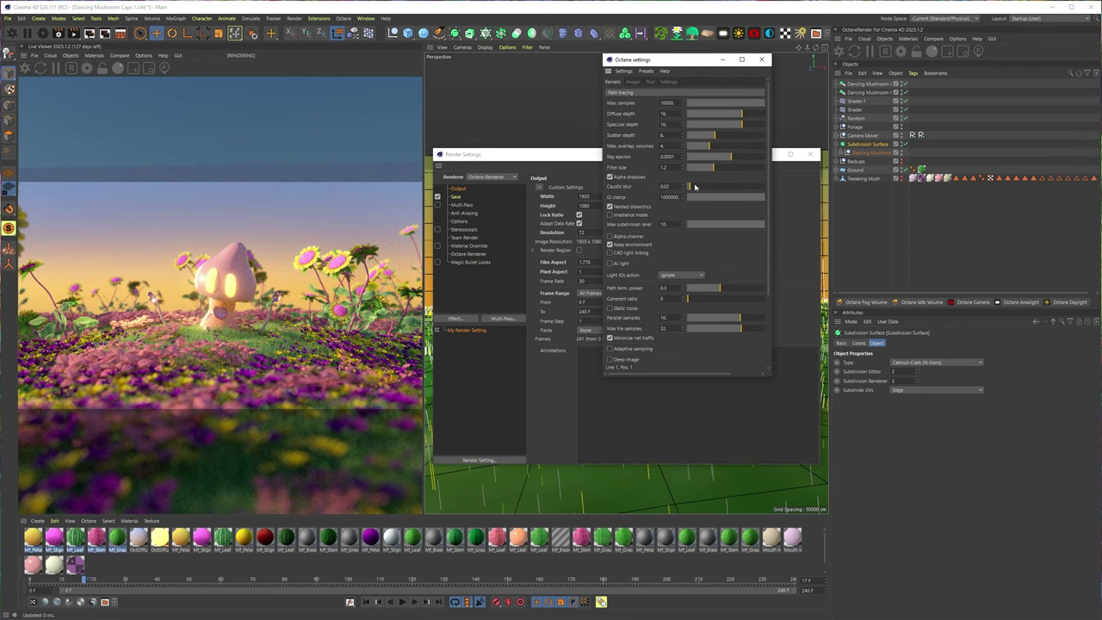